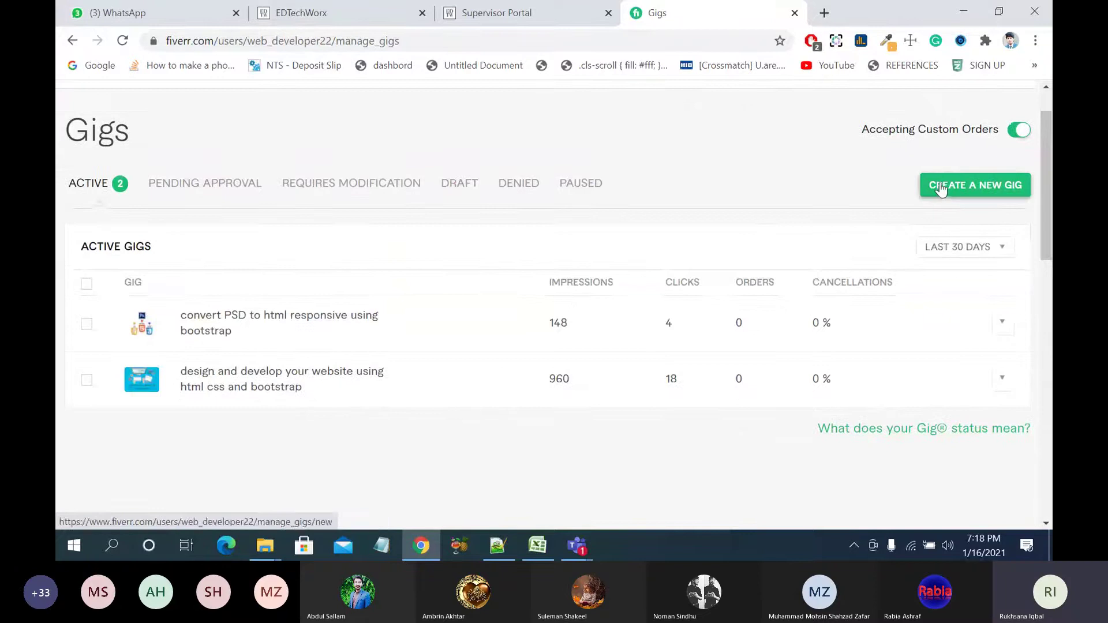
Step: Start creating a new gig and place the cursor in its gig title field
left_click(937, 186)
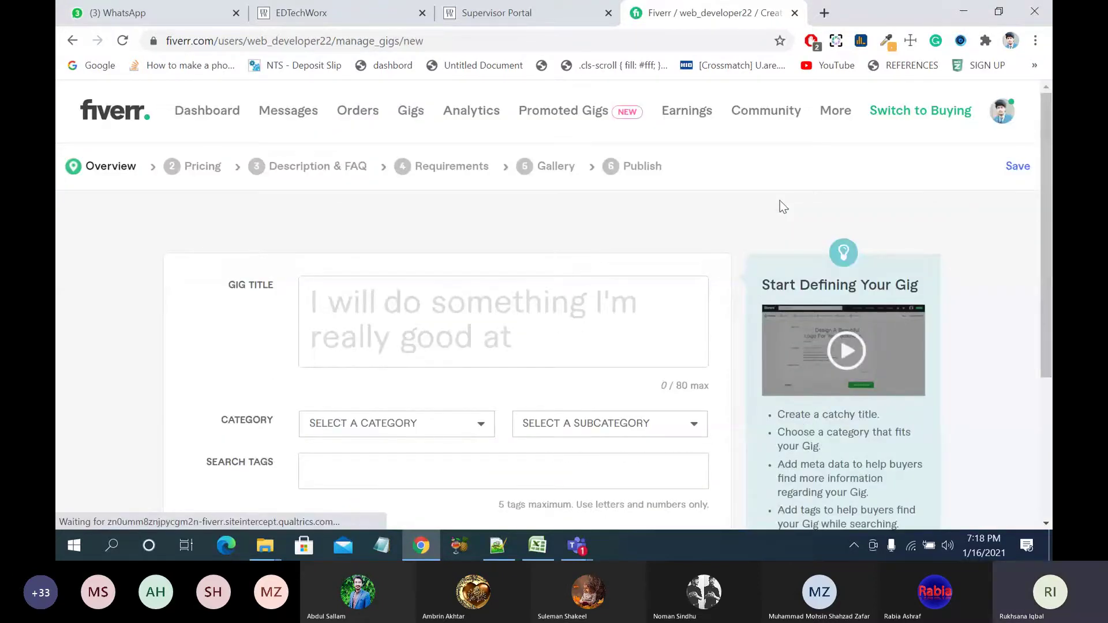
left_click(309, 327)
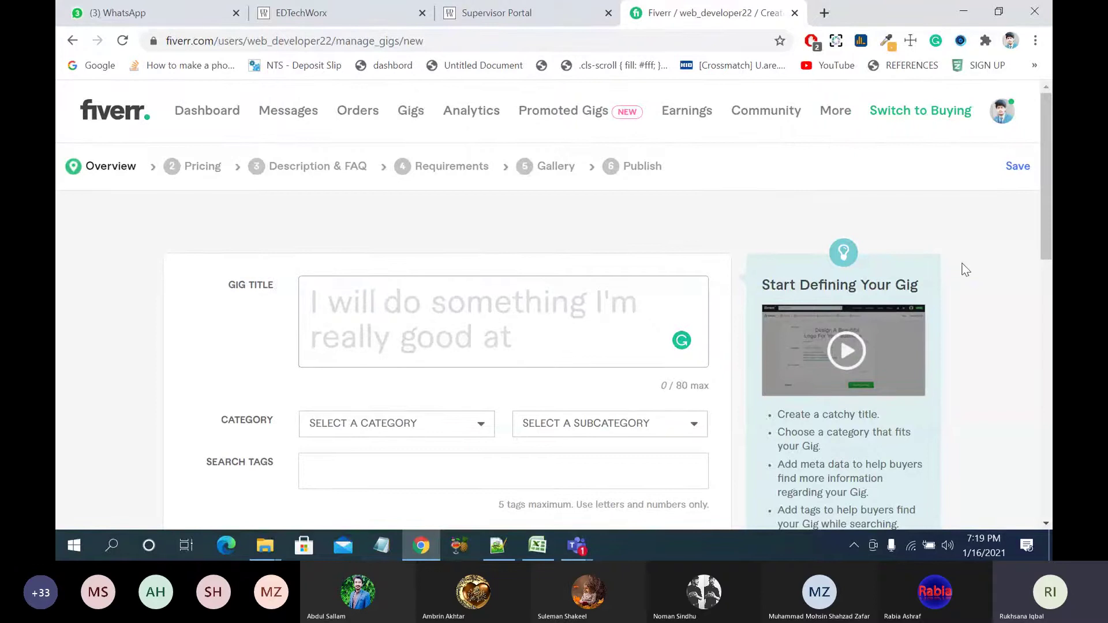
mouse_move(499, 313)
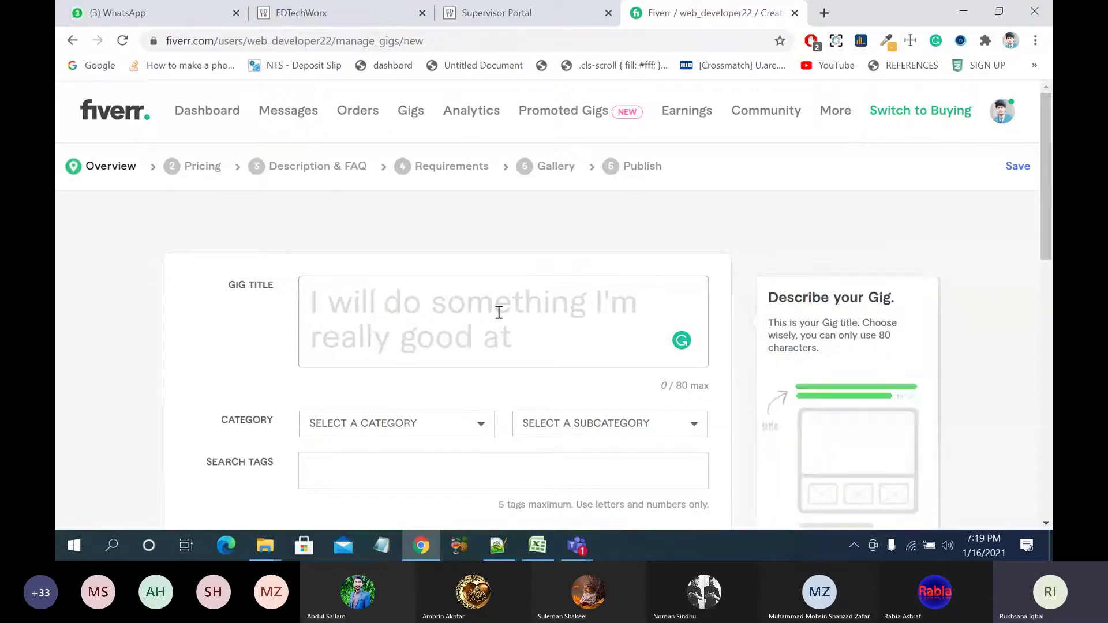
scroll(499, 312, "down", 1)
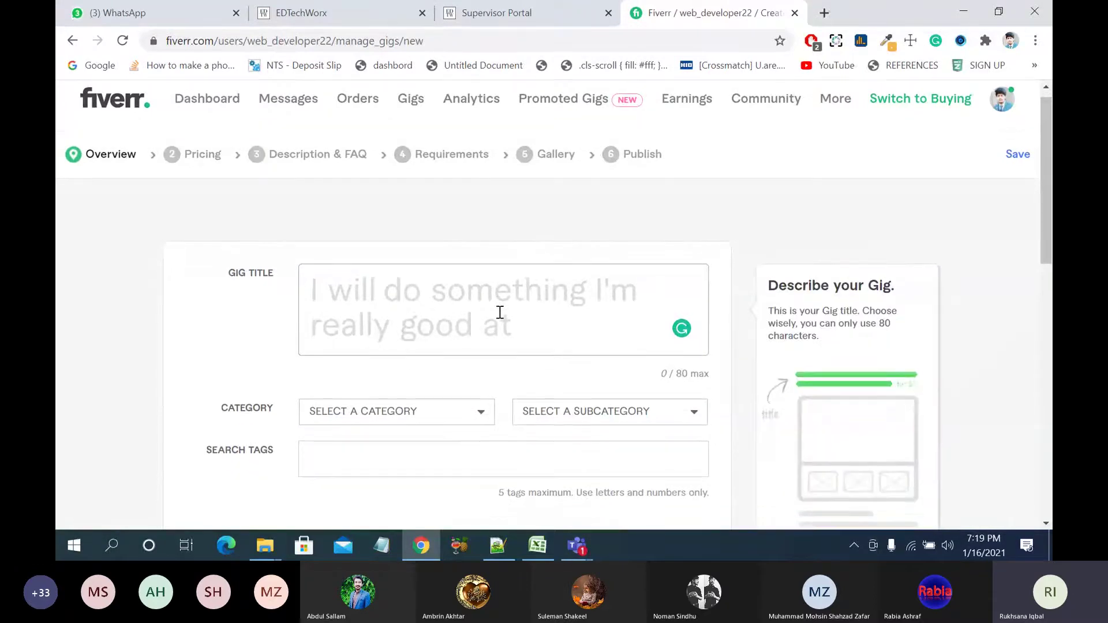
scroll(499, 312, "up", 1)
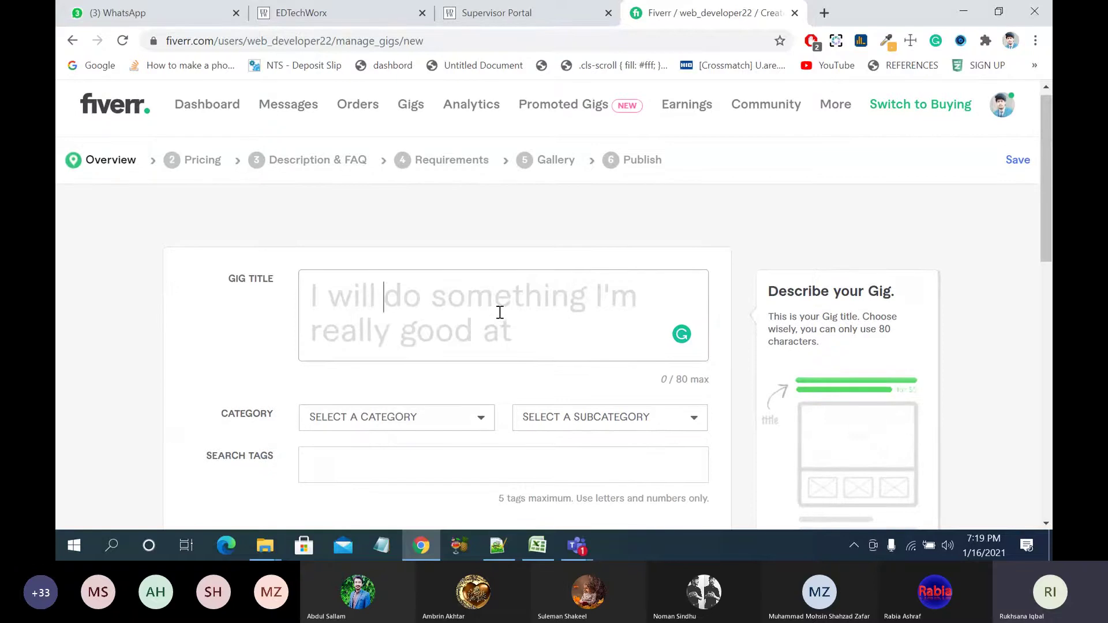
Step: Open an incognito browser window and load fiverr.com in it
left_click(823, 13)
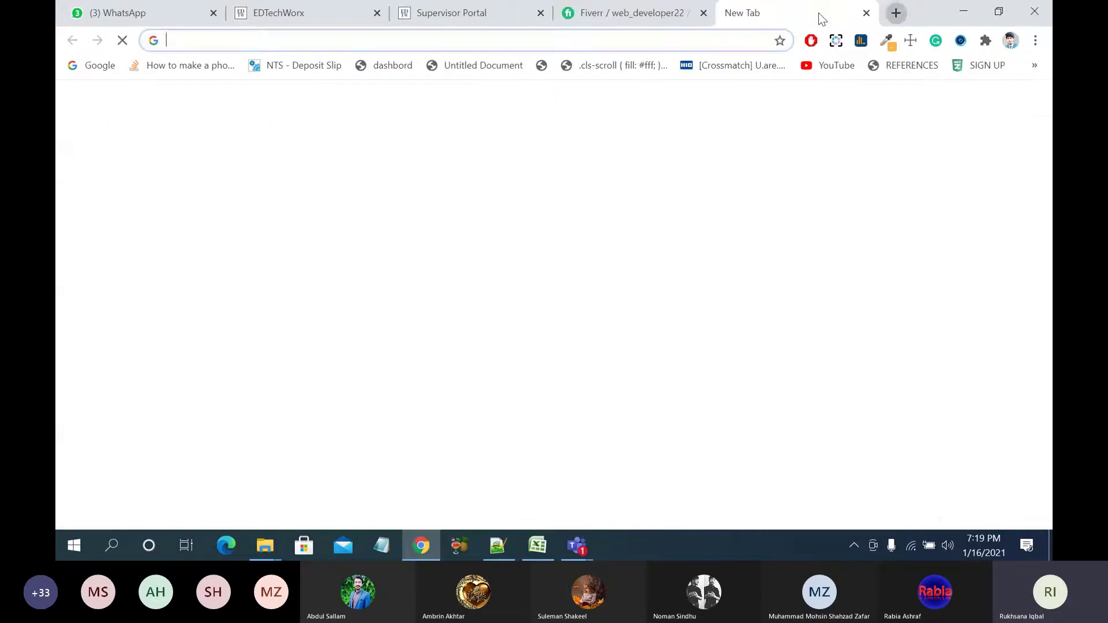
left_click(866, 12)
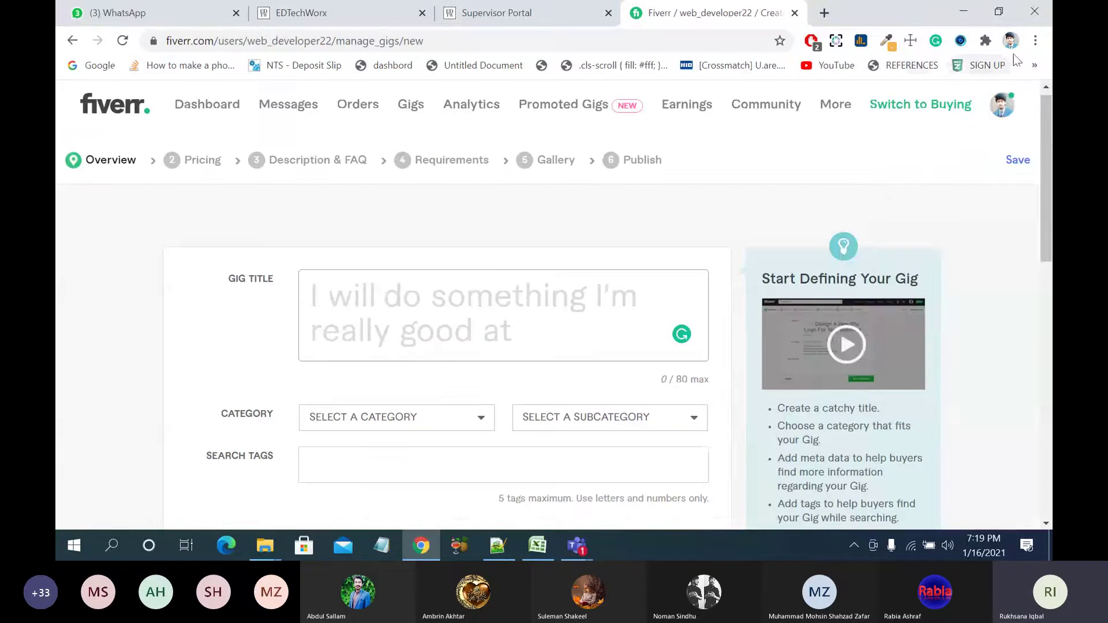
left_click(1035, 40)
left_click(982, 99)
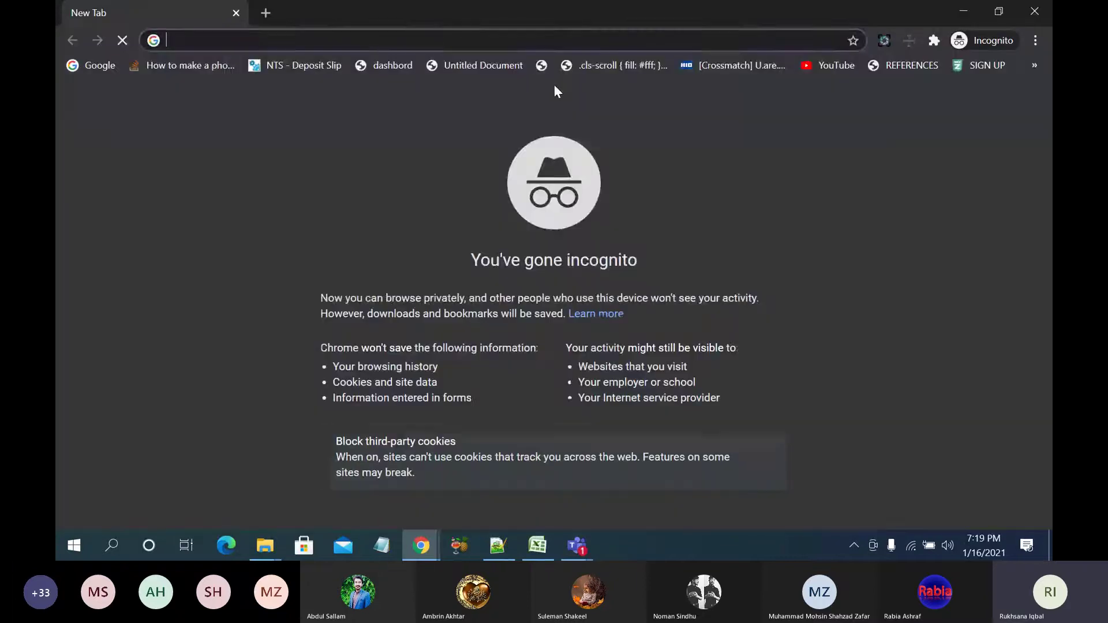
type("fiverr.com")
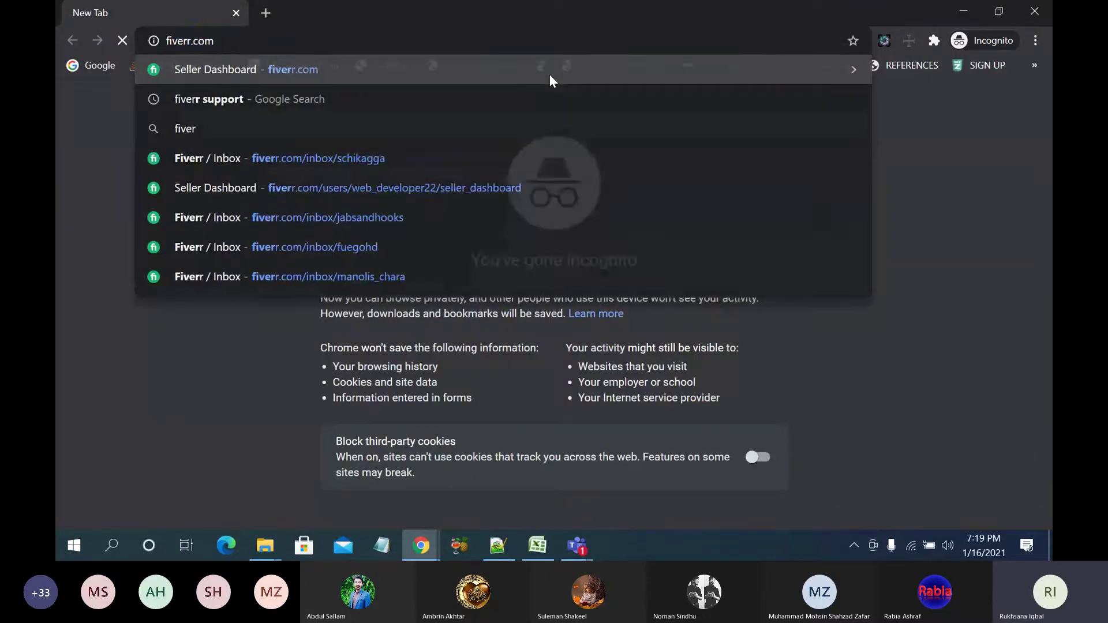
key("Return")
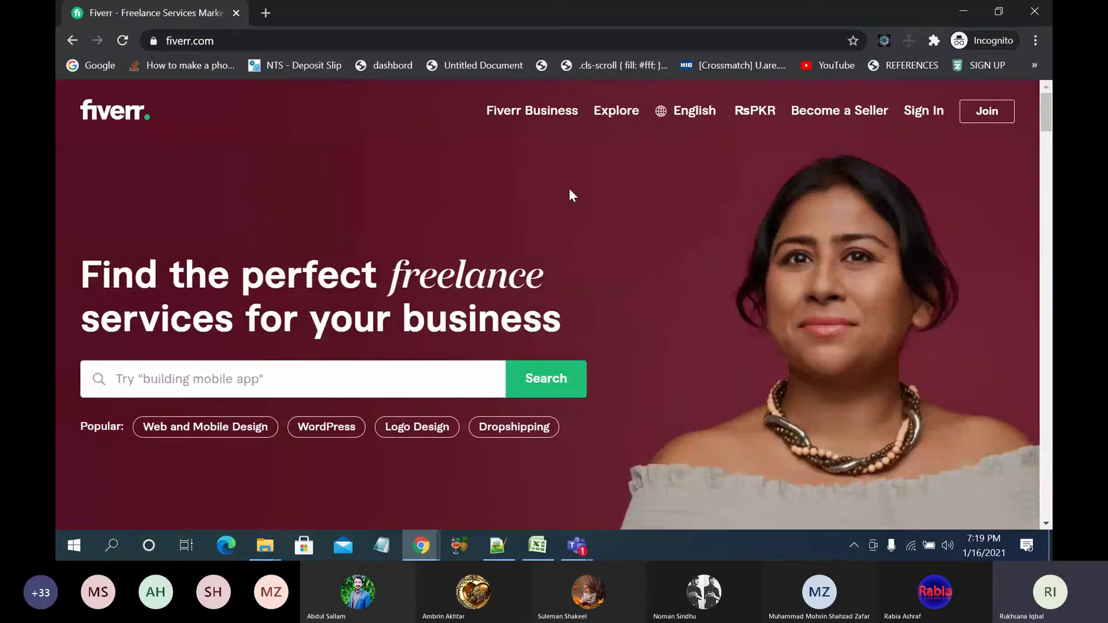
Step: Search the Fiverr services for the suggested phrase "html css bootstrap website"
scroll(570, 190, "down", 5)
left_click(240, 110)
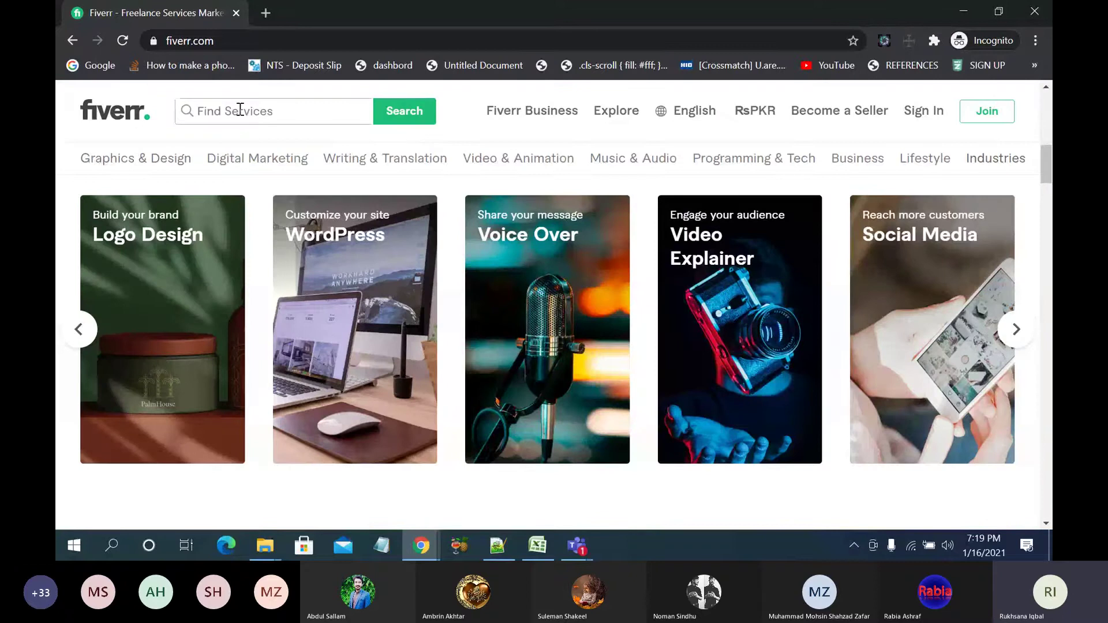
type("html d")
type("ss")
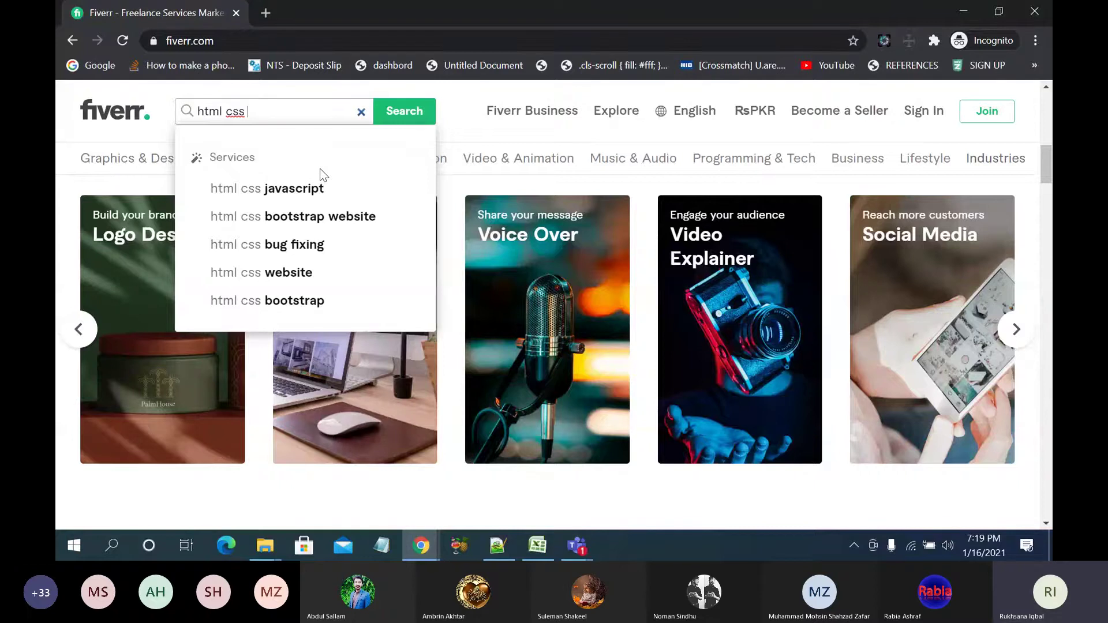
left_click(318, 222)
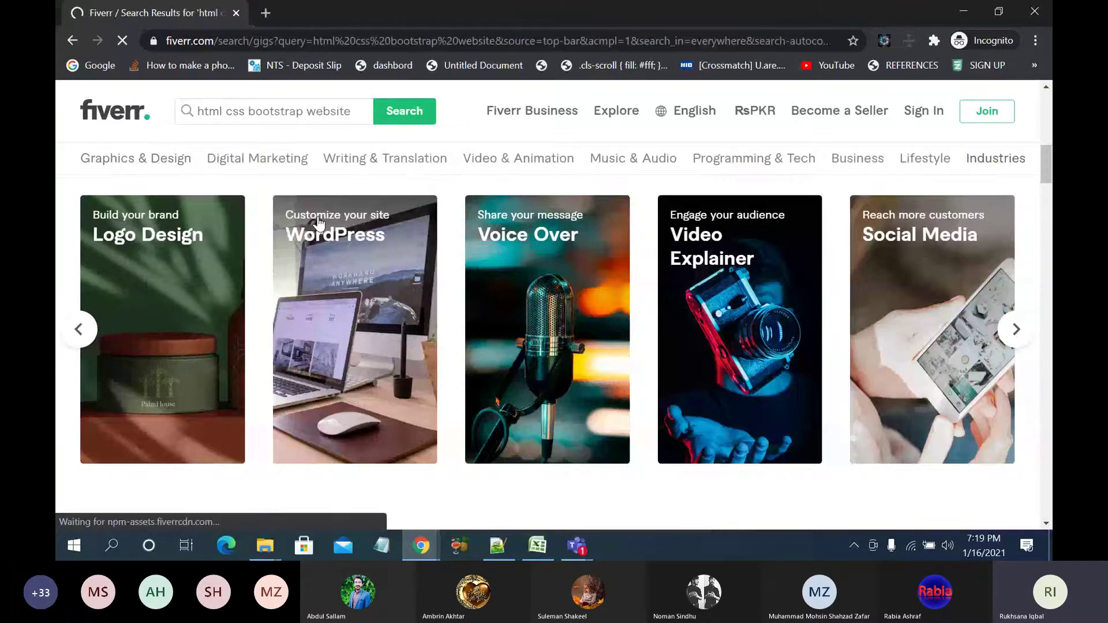
Step: Examine the first two rows of competing gigs, looking at their titles, seller levels, ratings and starting prices
scroll(318, 223, "down", 5)
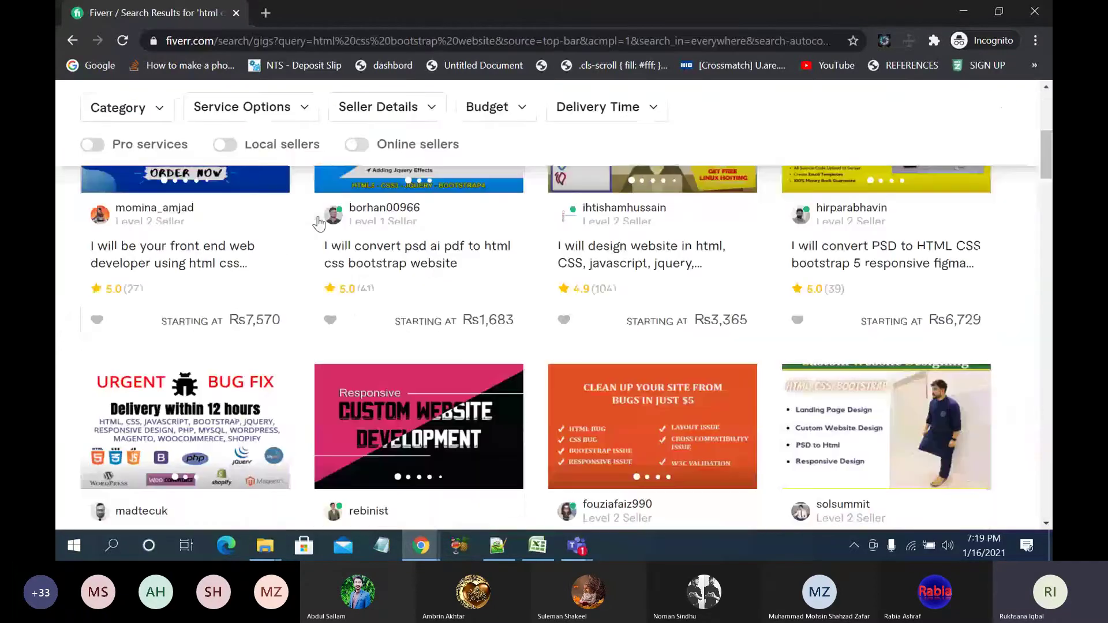
scroll(369, 234, "up", 3)
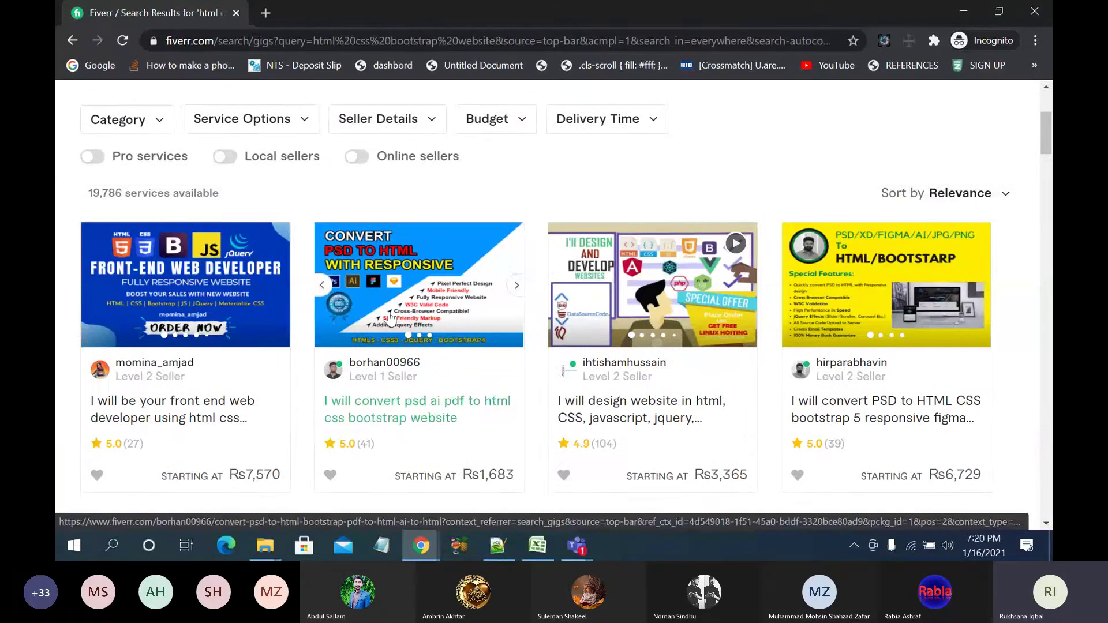
scroll(381, 311, "down", 2)
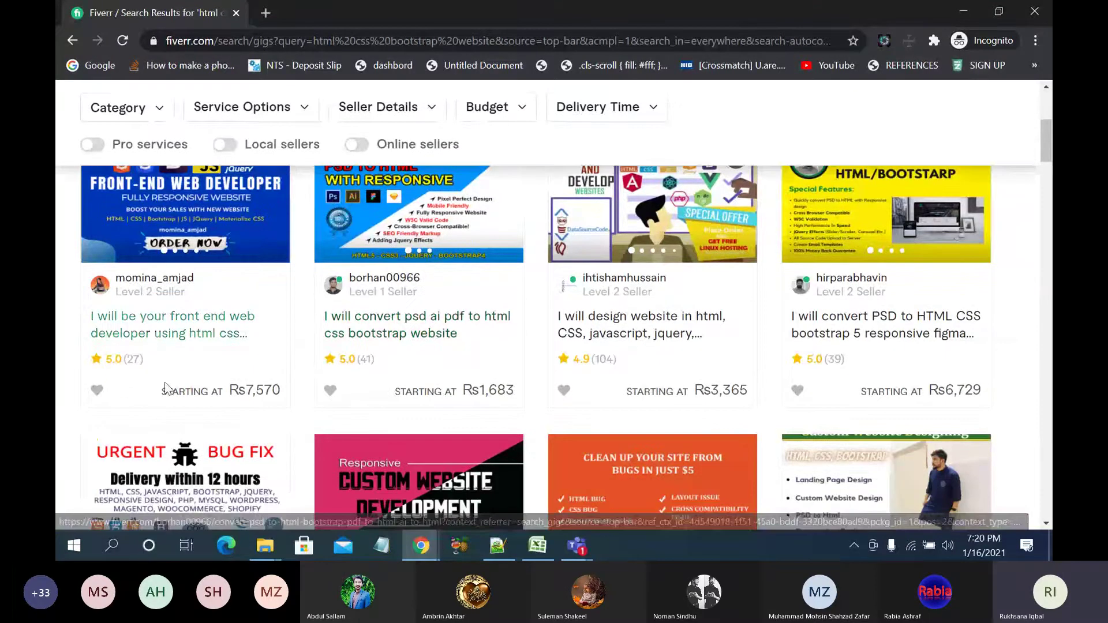
scroll(308, 369, "down", 2)
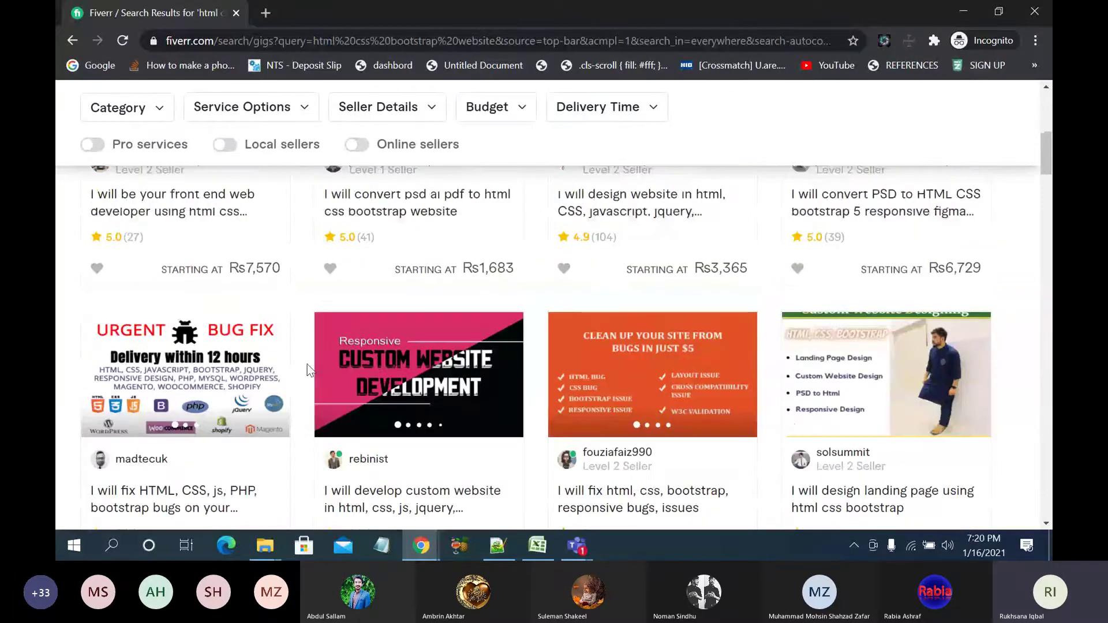
scroll(808, 256, "up", 1)
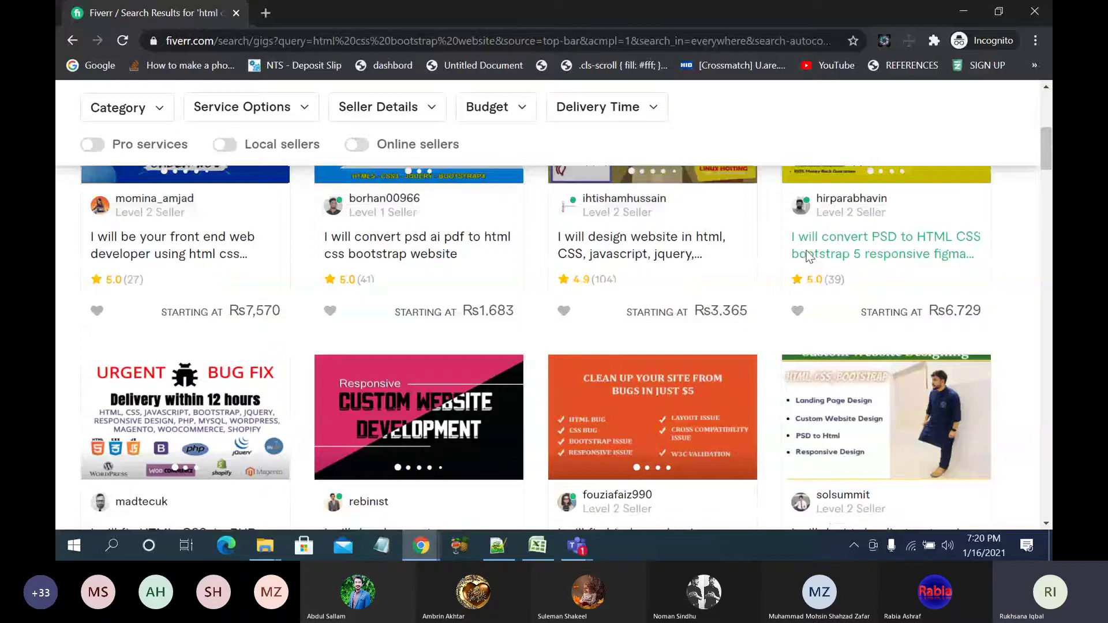
scroll(807, 256, "up", 3)
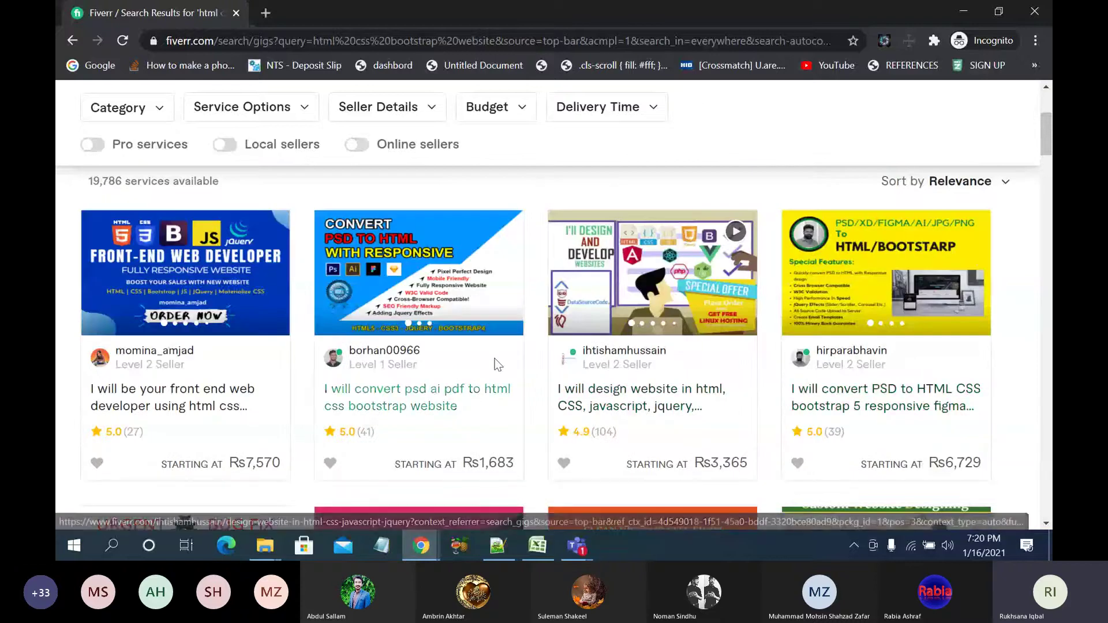
scroll(495, 359, "up", 4)
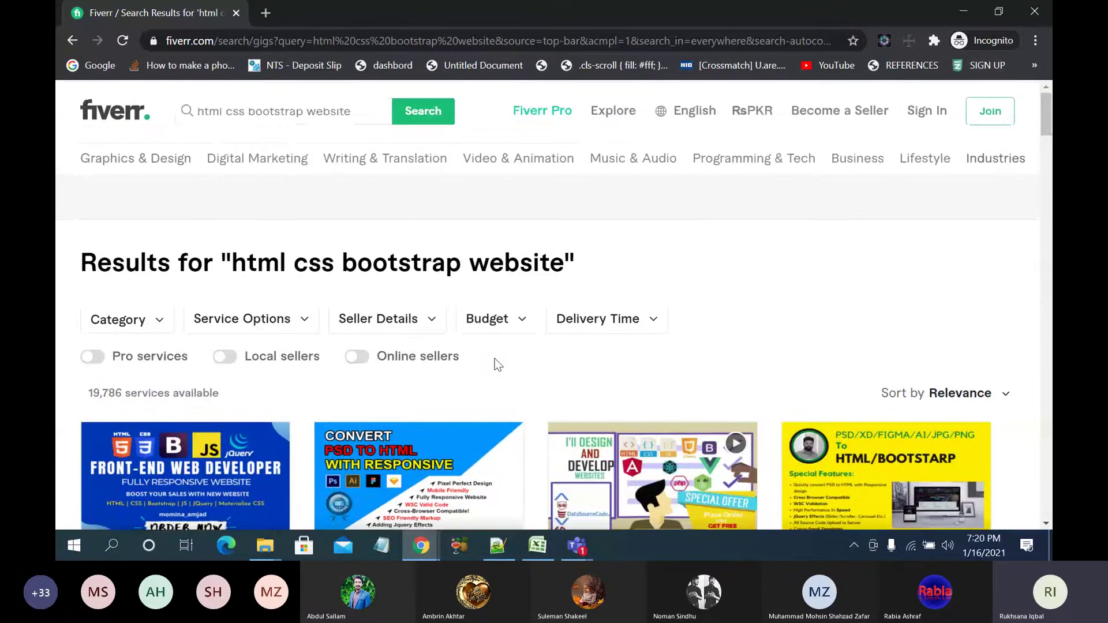
left_click(259, 120)
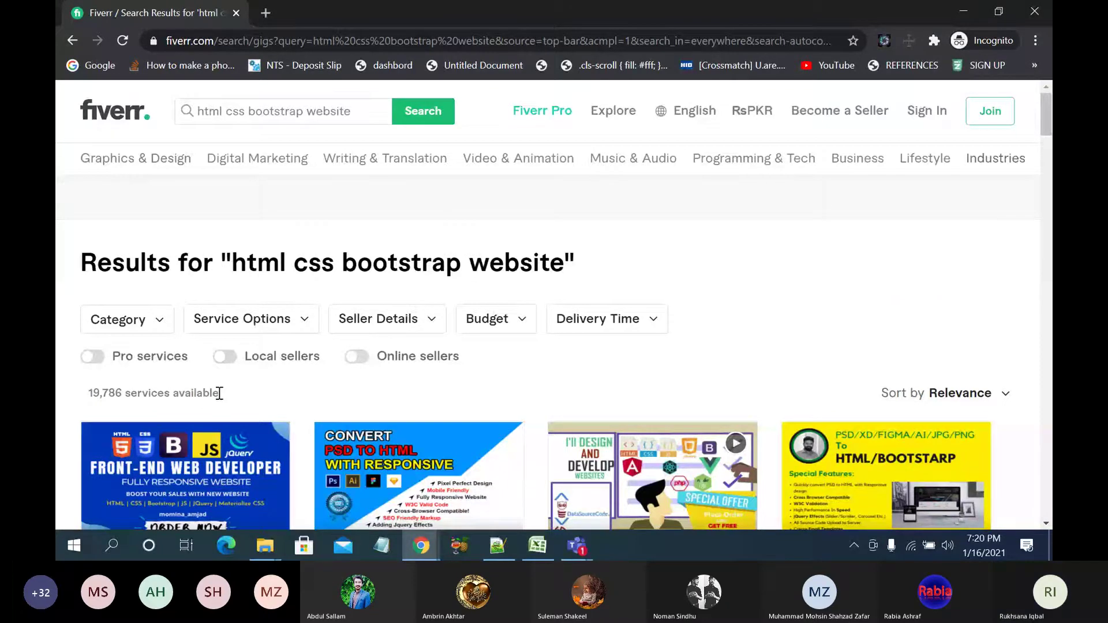
Step: Compare how sellers word their gig titles and design their thumbnails, from the first results to the rows further down
scroll(220, 393, "down", 1)
scroll(219, 397, "down", 1)
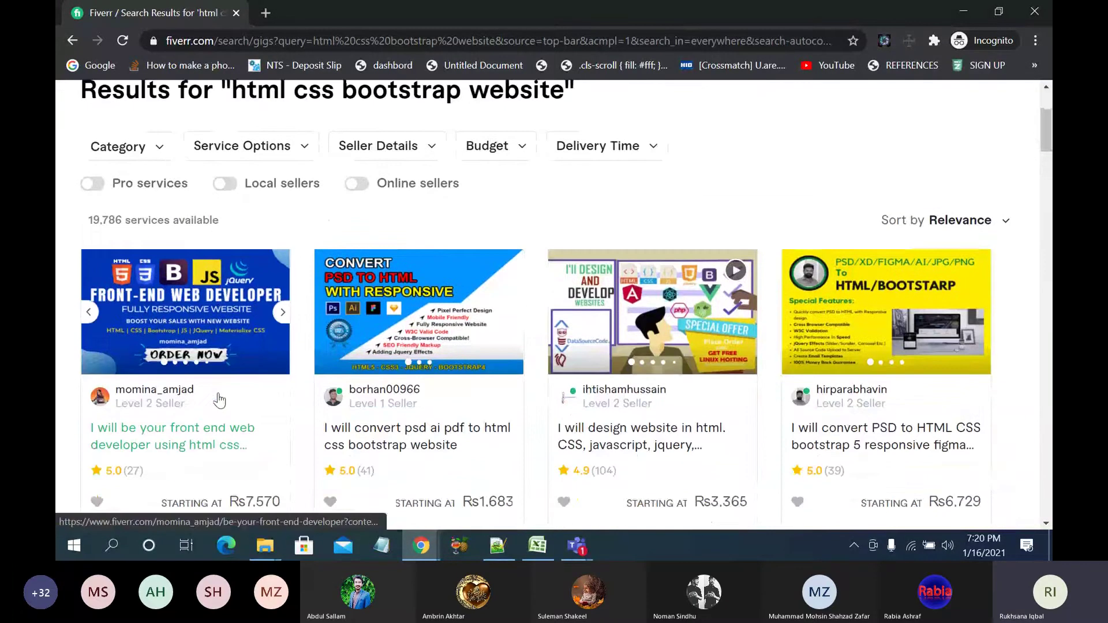
scroll(140, 401, "down", 1)
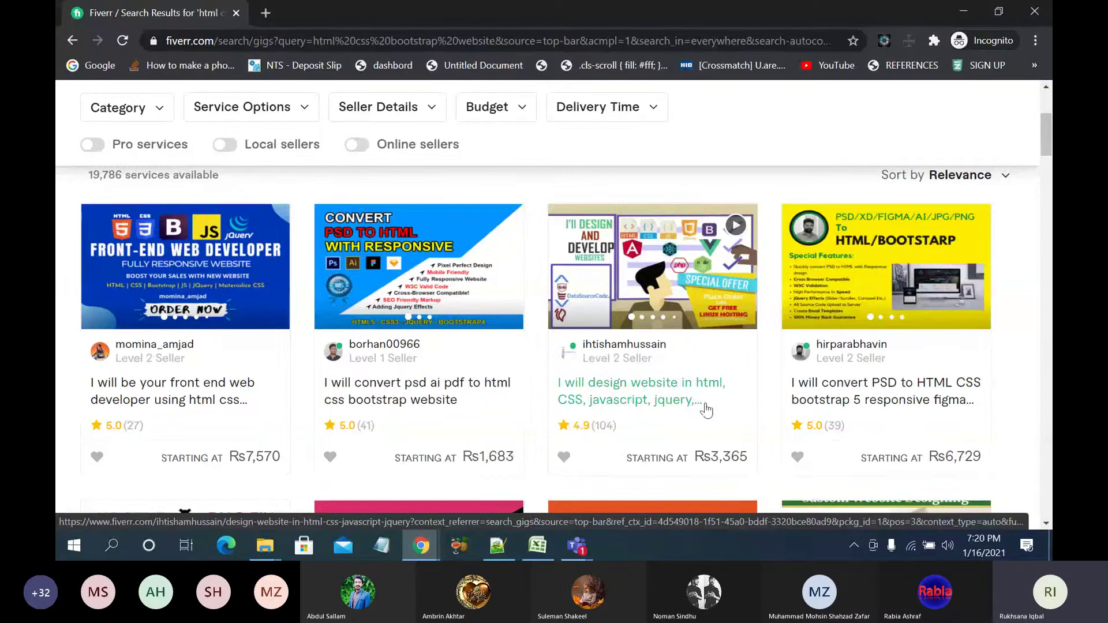
scroll(707, 410, "down", 3)
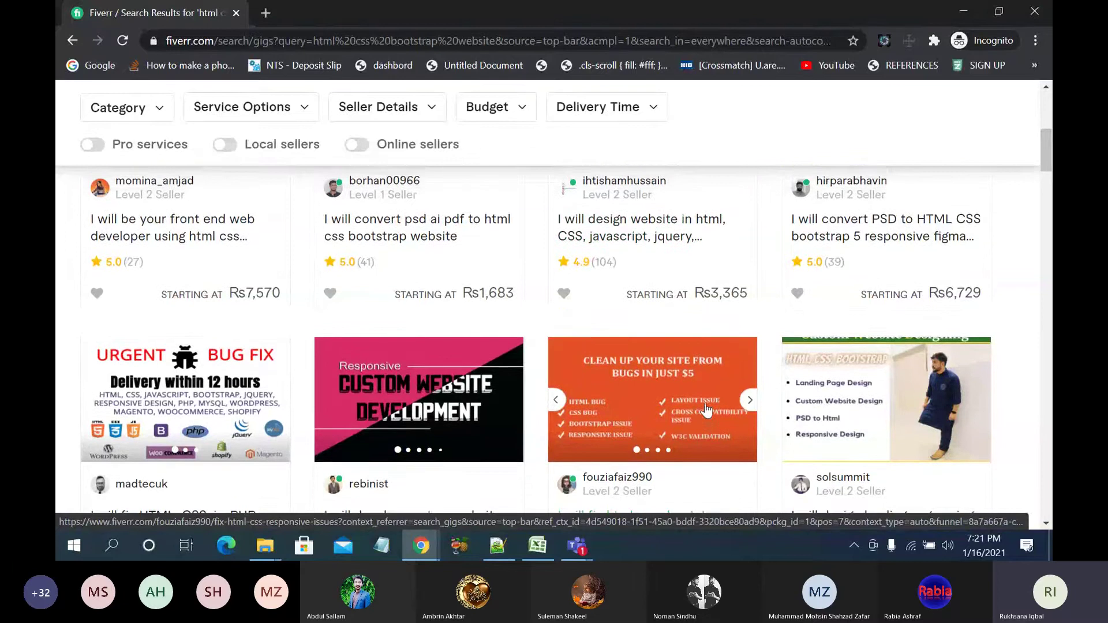
scroll(707, 411, "up", 1)
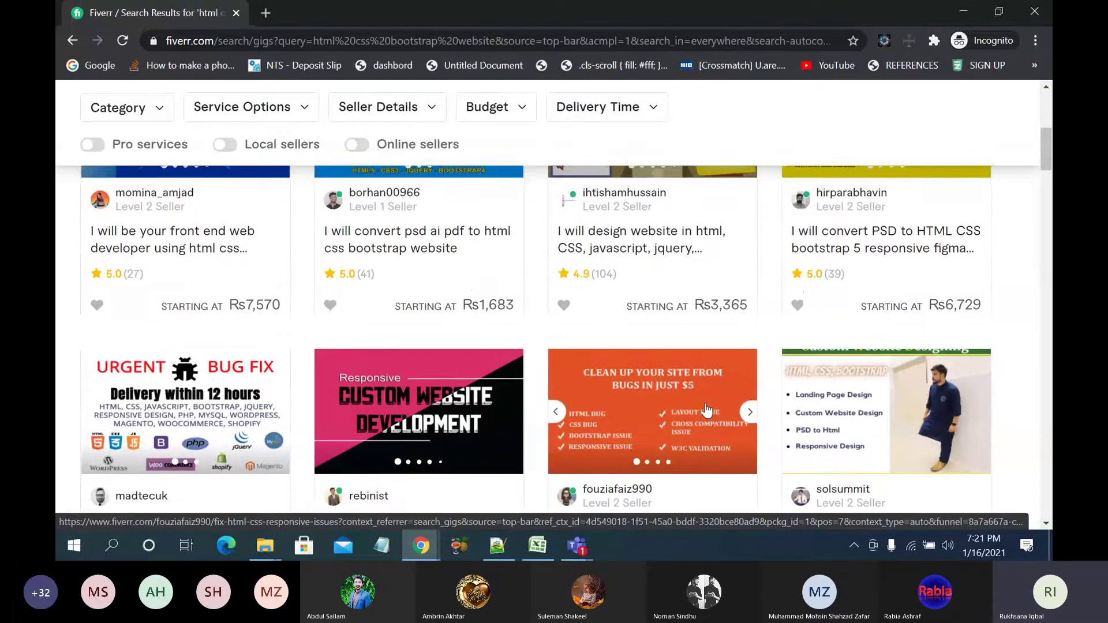
scroll(707, 411, "up", 1)
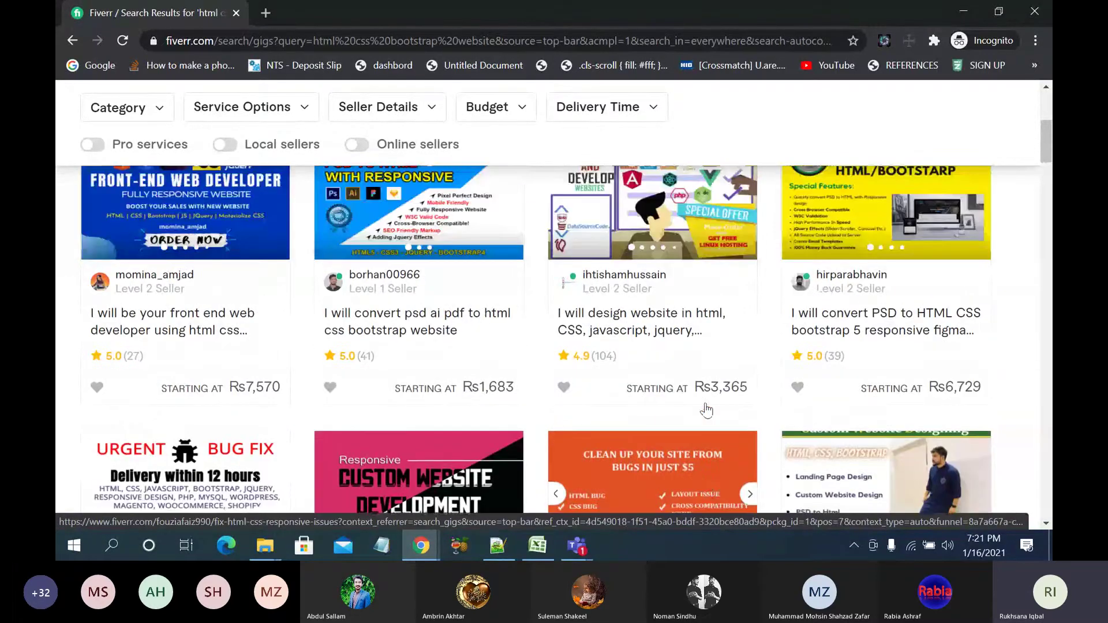
scroll(706, 410, "up", 1)
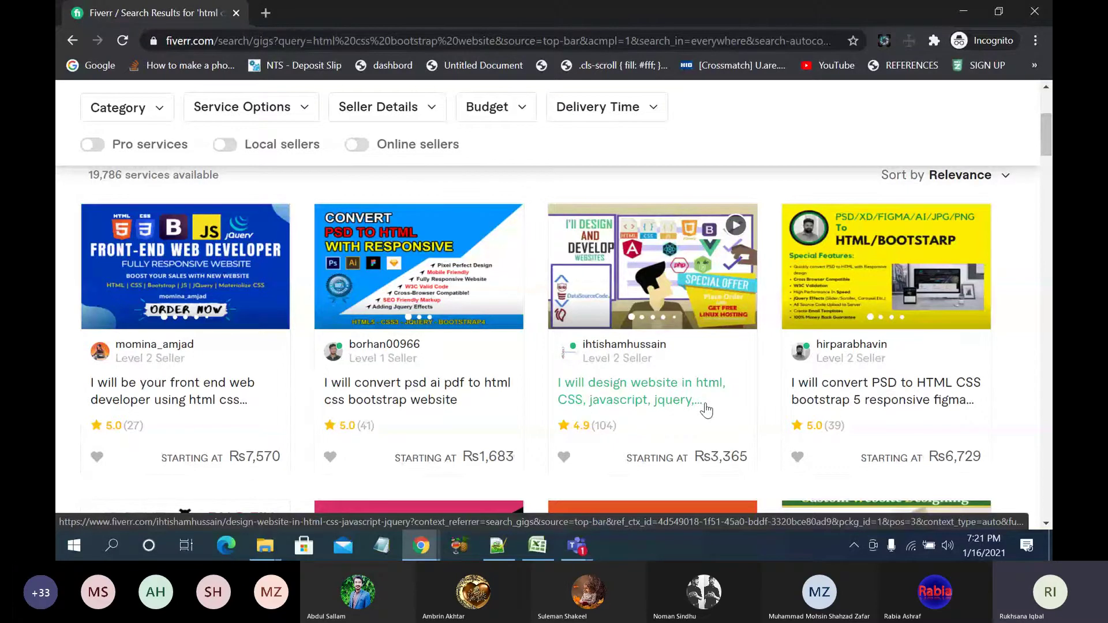
scroll(706, 410, "down", 4)
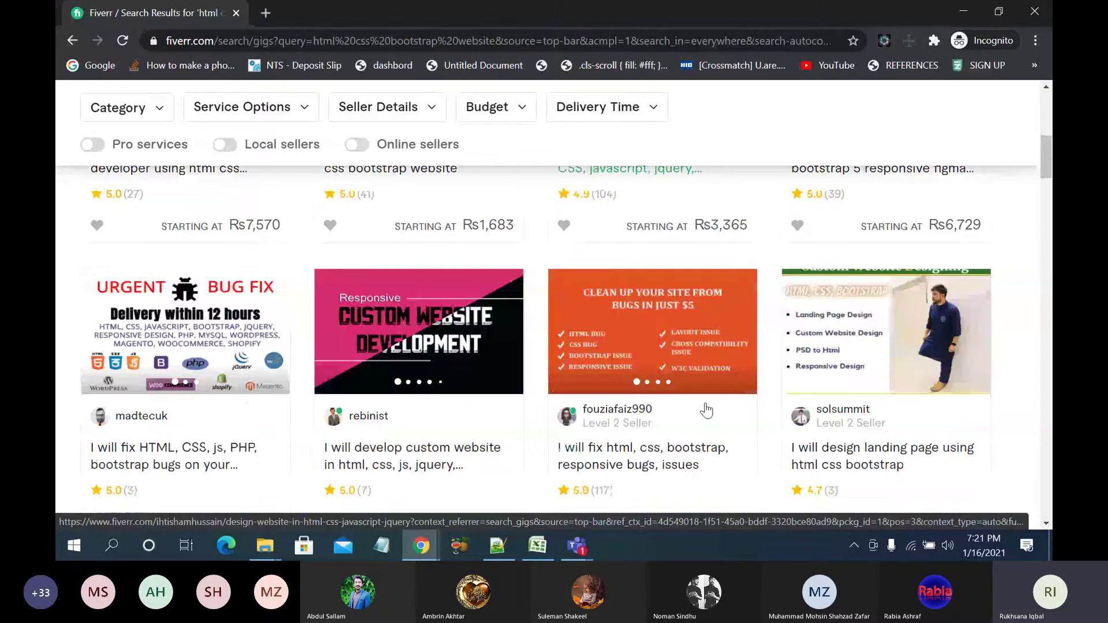
scroll(706, 409, "up", 2)
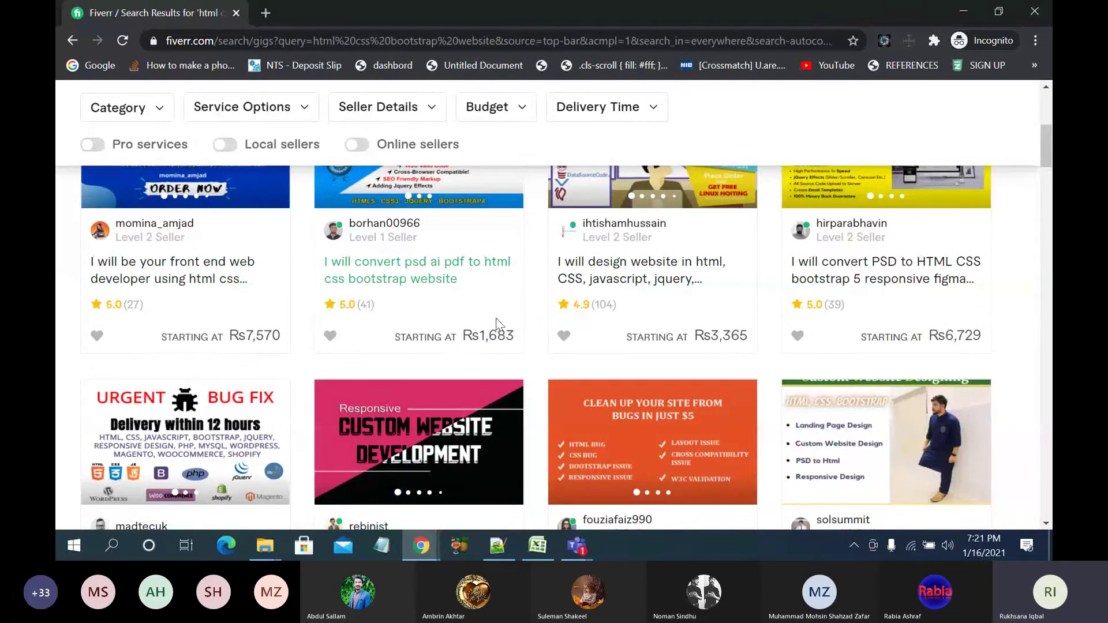
scroll(625, 410, "down", 3)
scroll(625, 408, "down", 2)
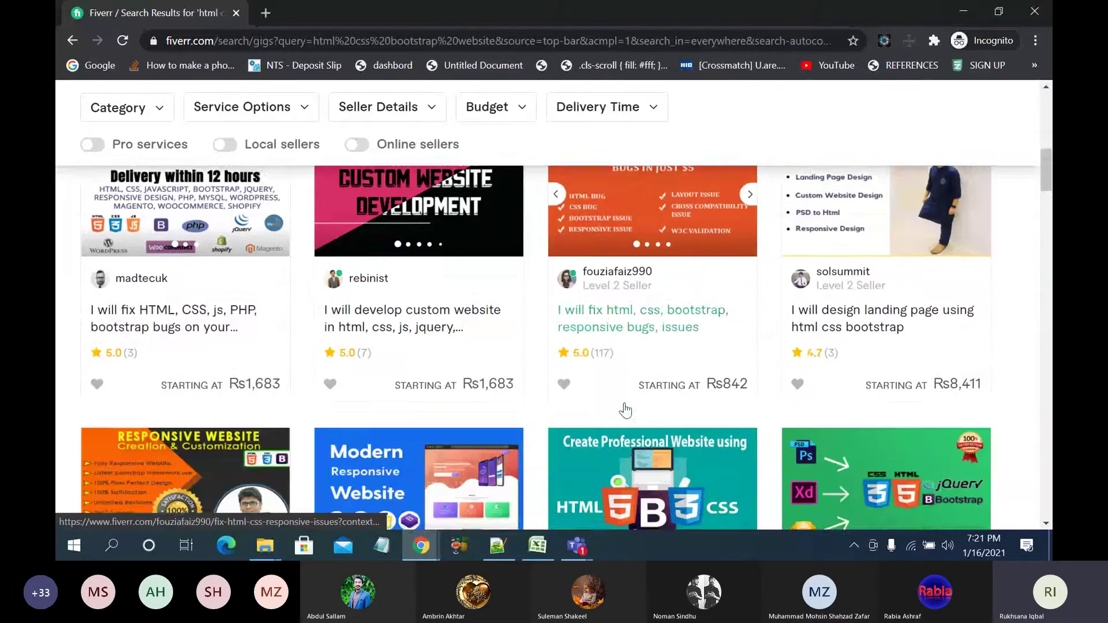
scroll(538, 365, "down", 4)
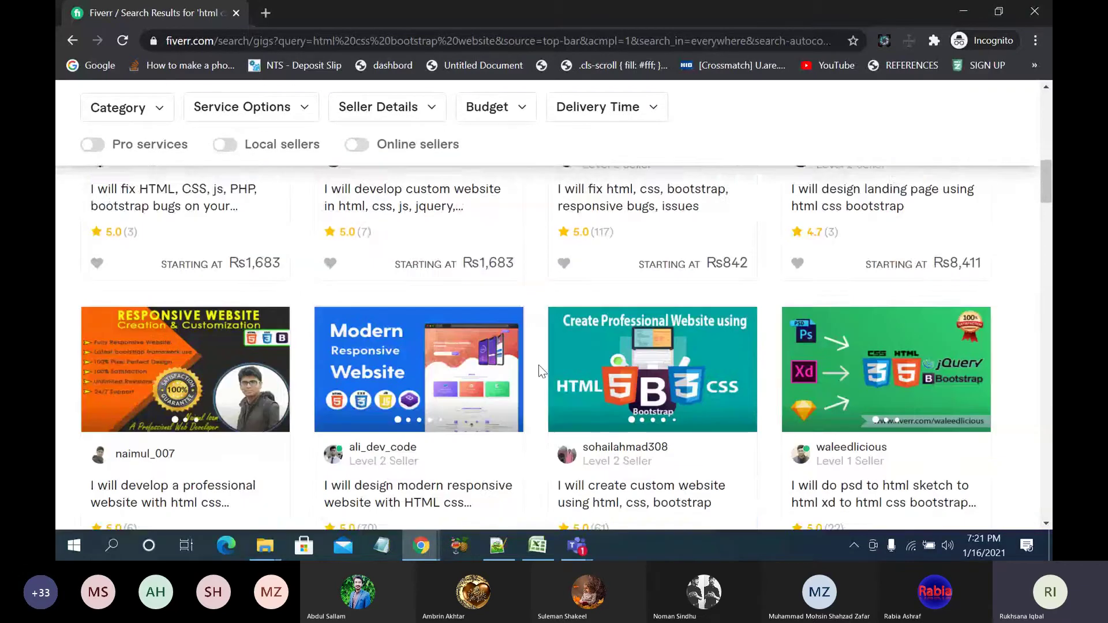
scroll(538, 365, "down", 2)
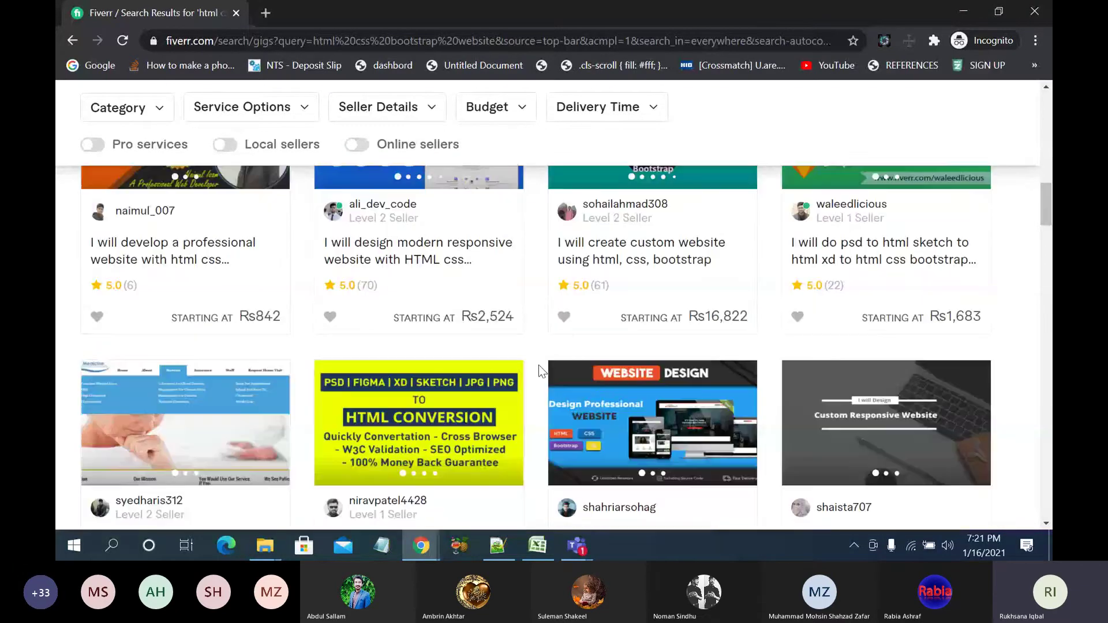
scroll(539, 364, "up", 3)
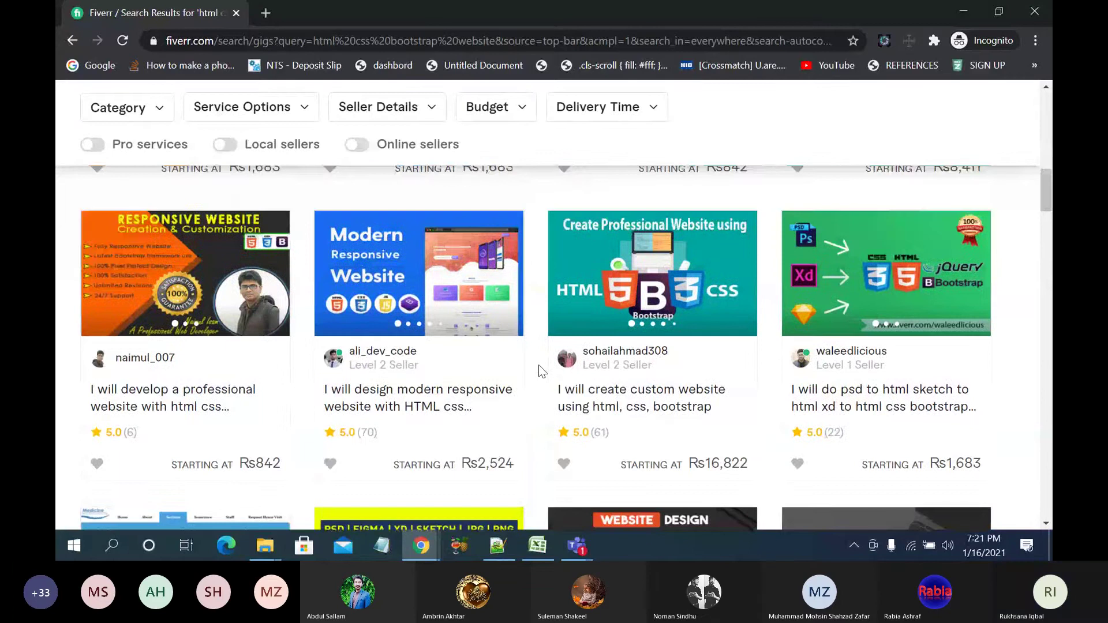
scroll(538, 365, "up", 8)
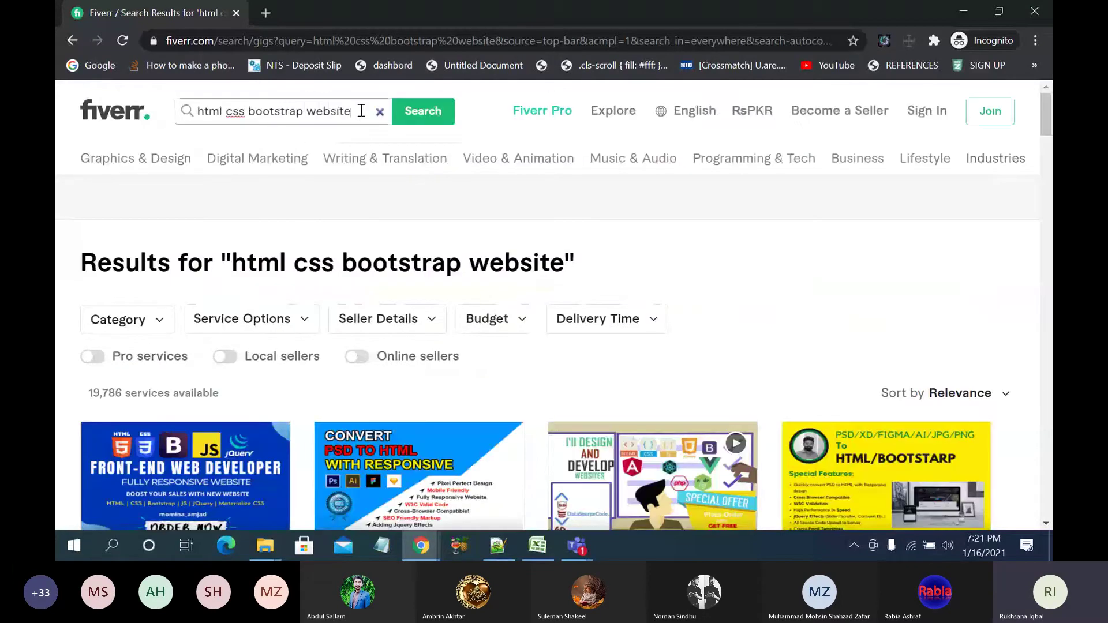
Step: Search the Fiverr services for "html" and dismiss the sign-up prompt covering the results
left_click_drag(361, 109, 190, 114)
type("html")
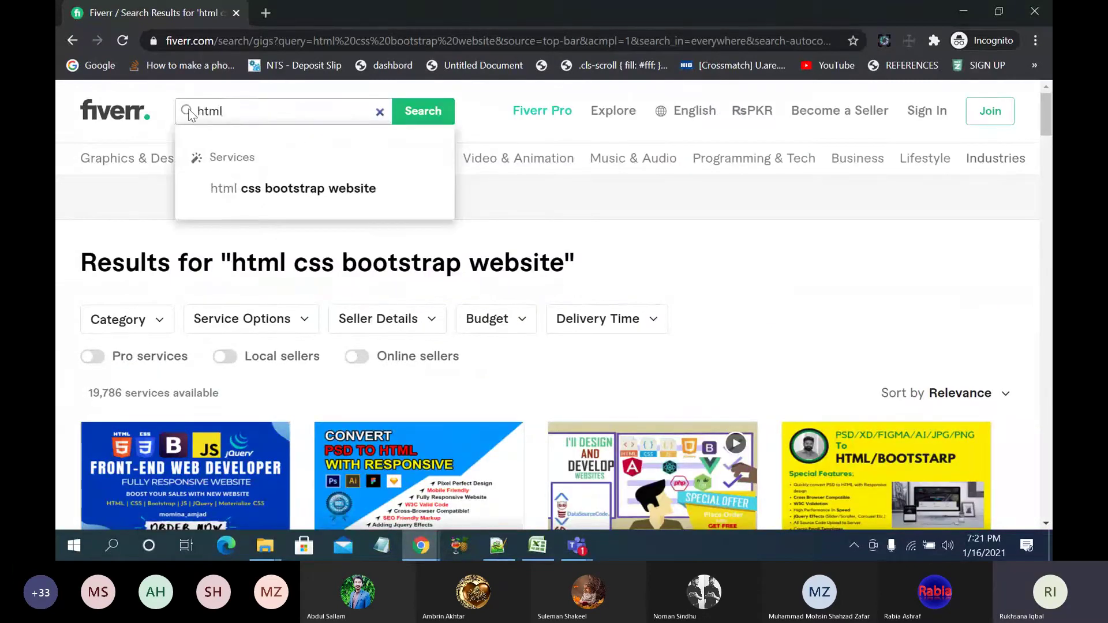
key("Return")
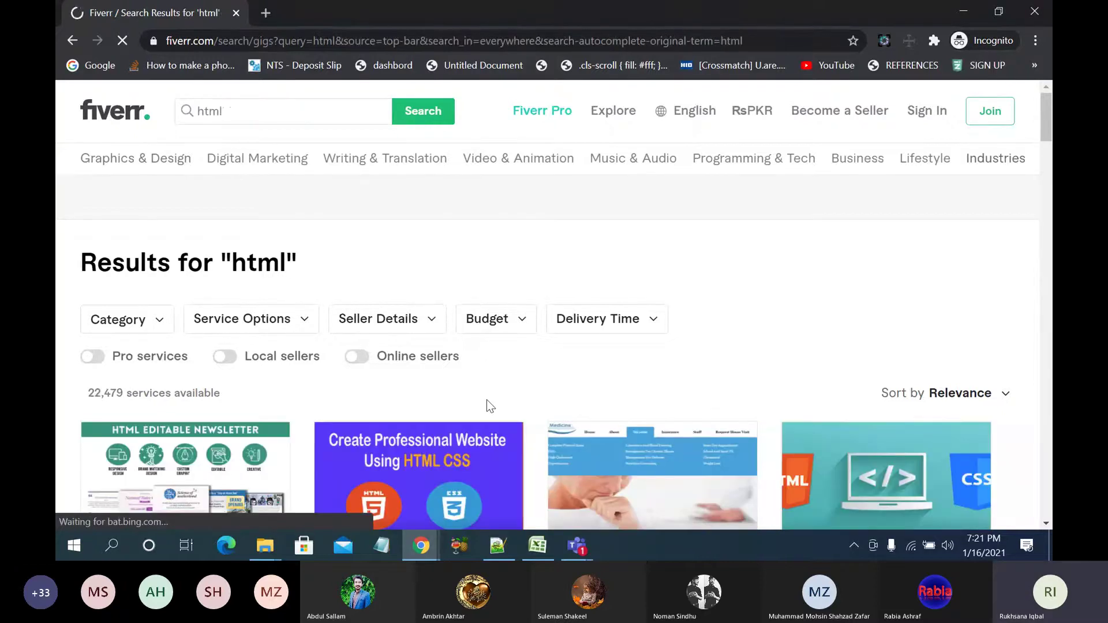
scroll(486, 399, "down", 1)
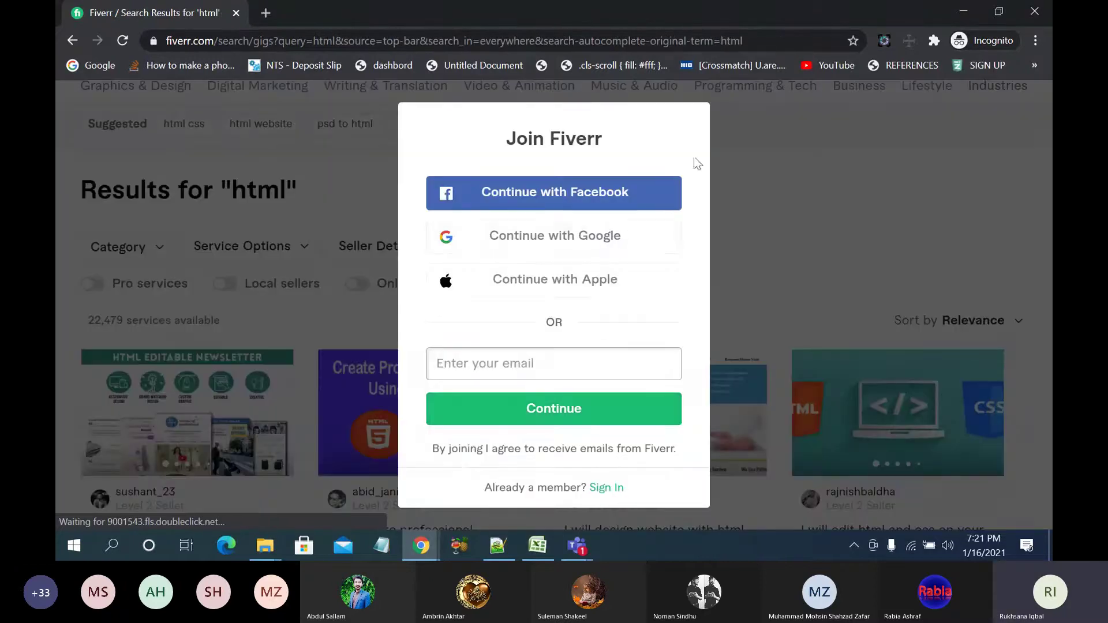
left_click(810, 195)
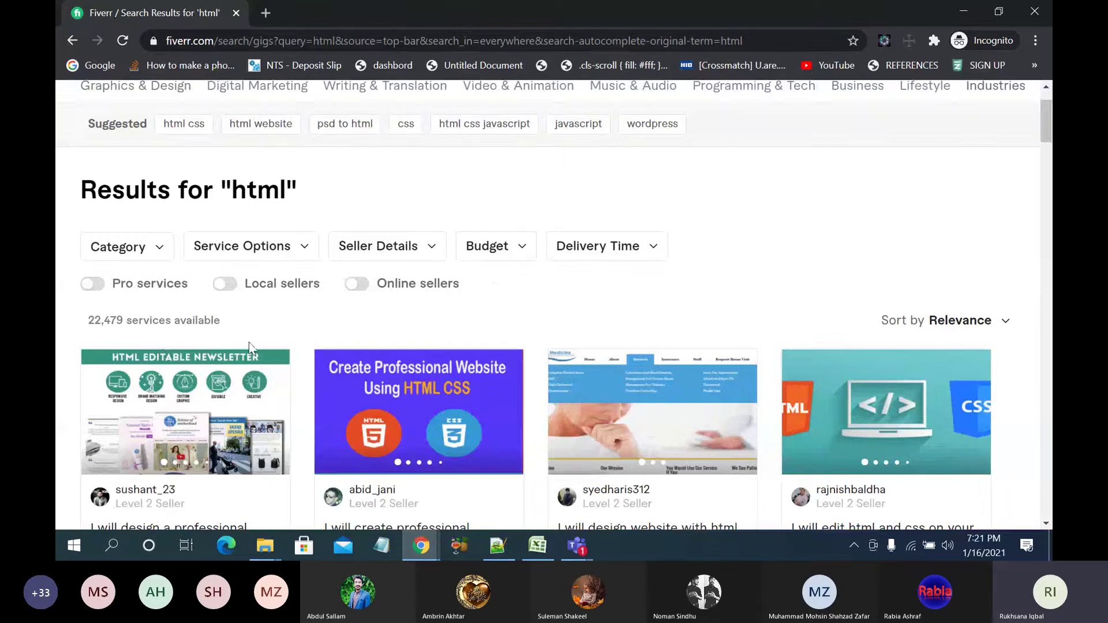
Step: Compare the titles, seller levels, ratings and starting prices of the gigs in the first rows of the "html" results
scroll(249, 342, "down", 3)
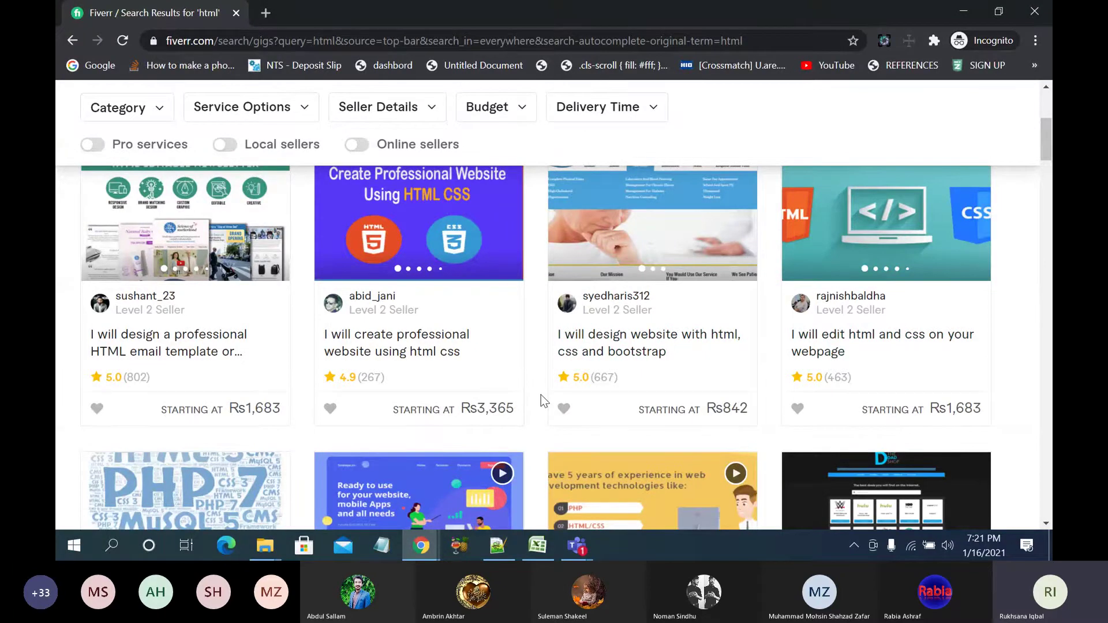
scroll(541, 395, "down", 5)
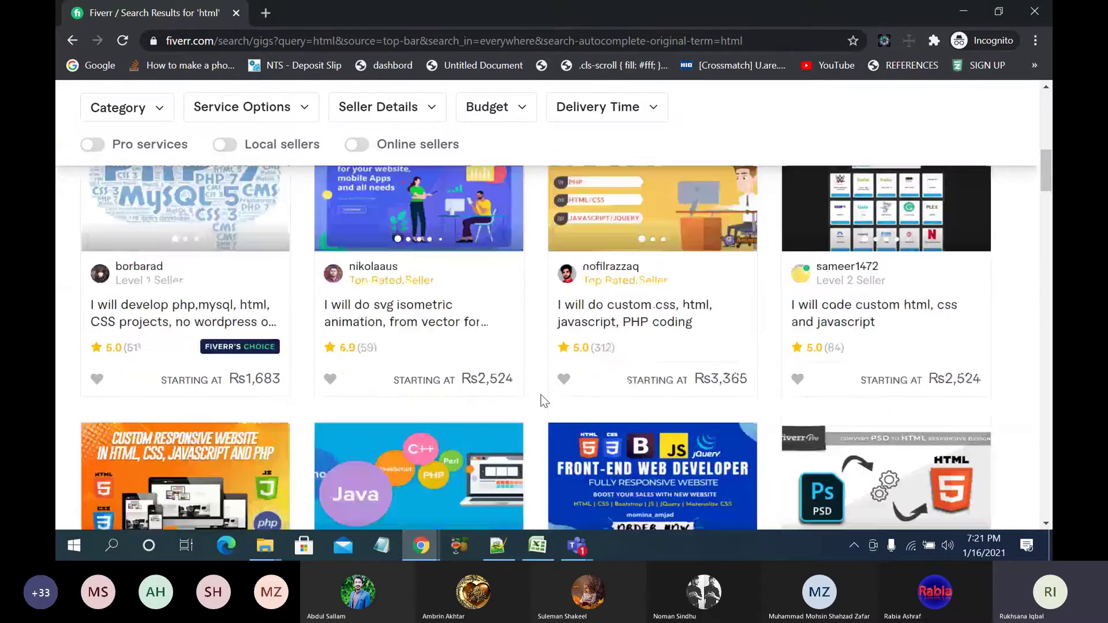
scroll(541, 395, "down", 4)
scroll(541, 394, "up", 13)
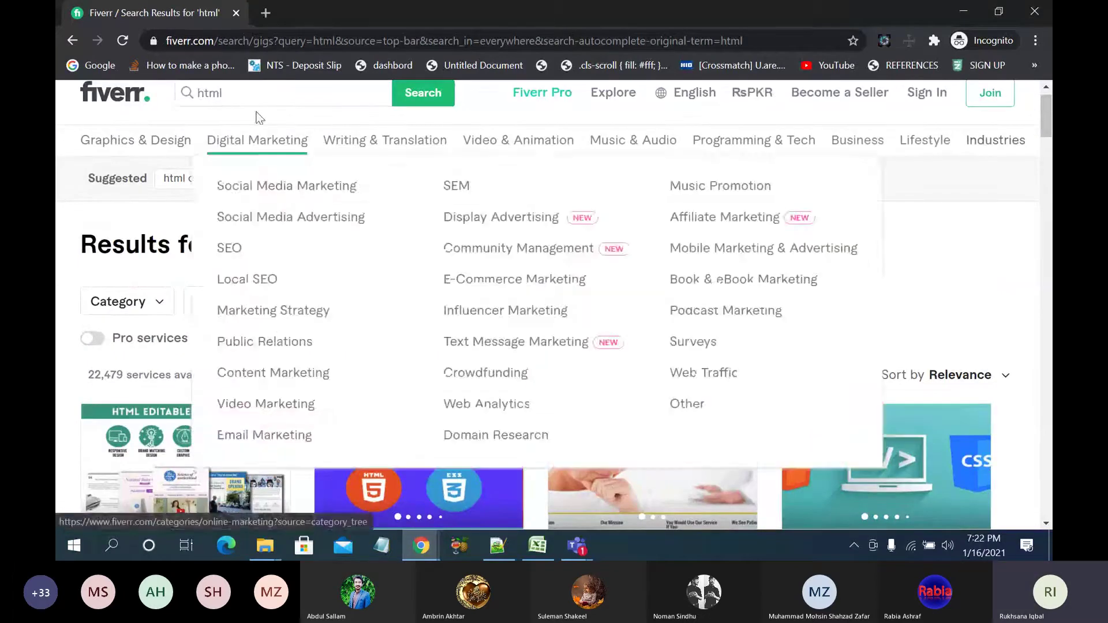
Step: Replace the search term with "html css" and search for the suggested phrase "html css bootstrap"
left_click(259, 94)
key("BackSpace")
key("BackSpace")
key("BackSpace")
key("BackSpace")
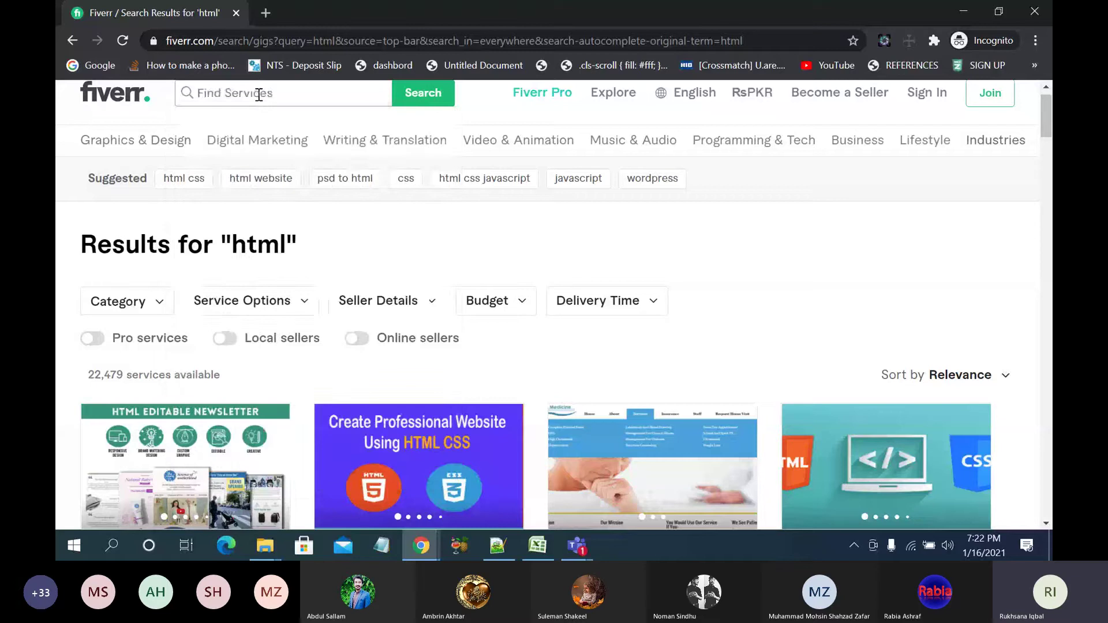
type("html")
type("css")
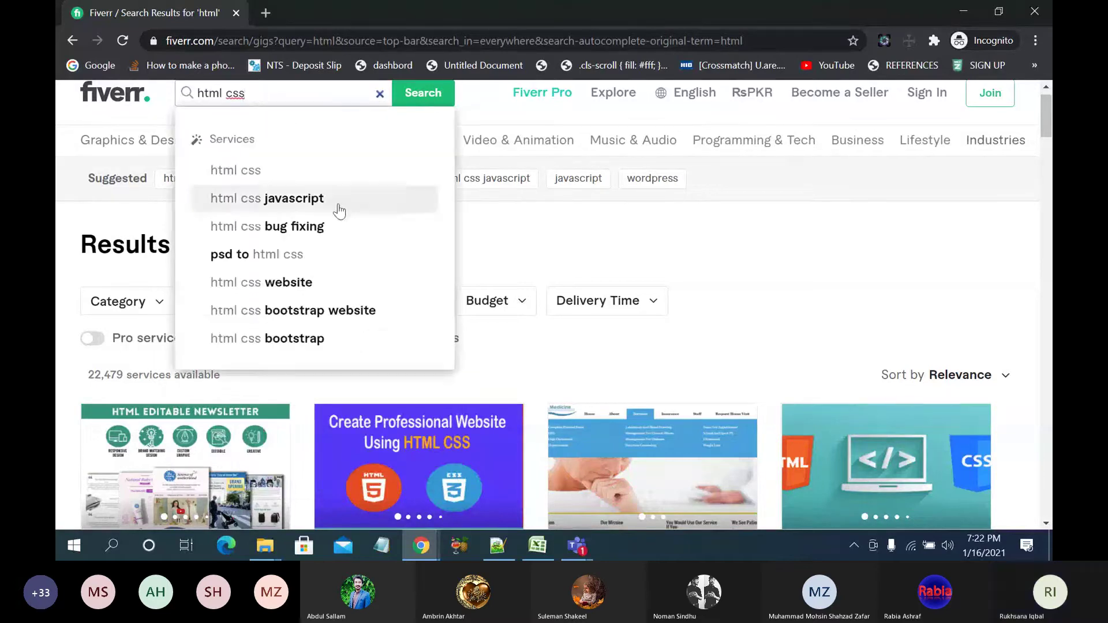
left_click(335, 339)
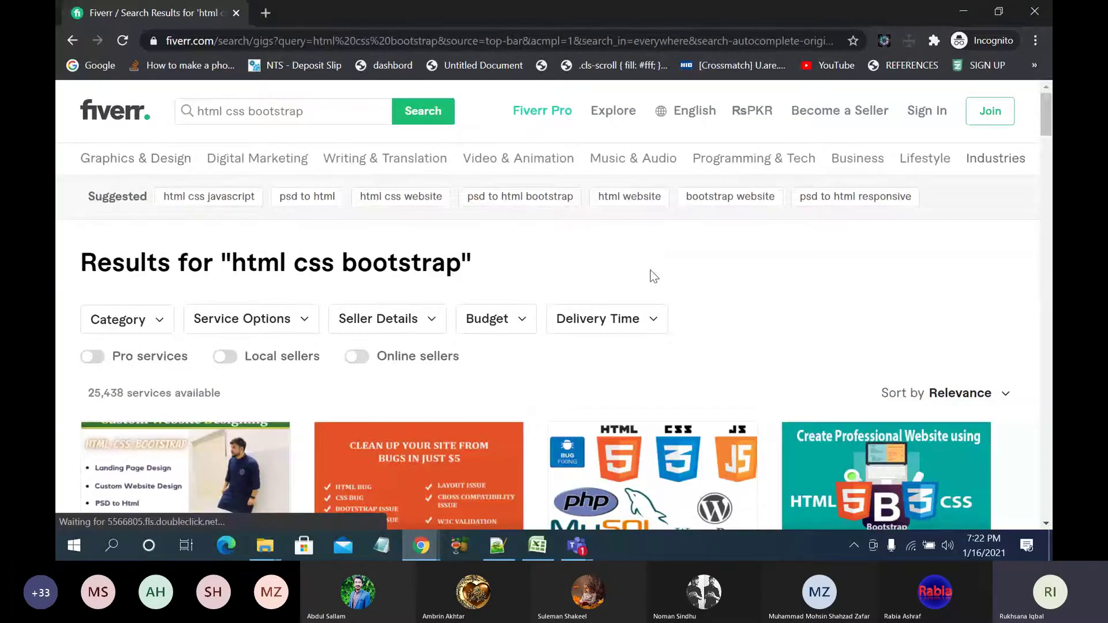
Step: Examine the first two rows of "html css bootstrap" gigs for title wording and ratings, and check the number of available services
scroll(650, 271, "down", 1)
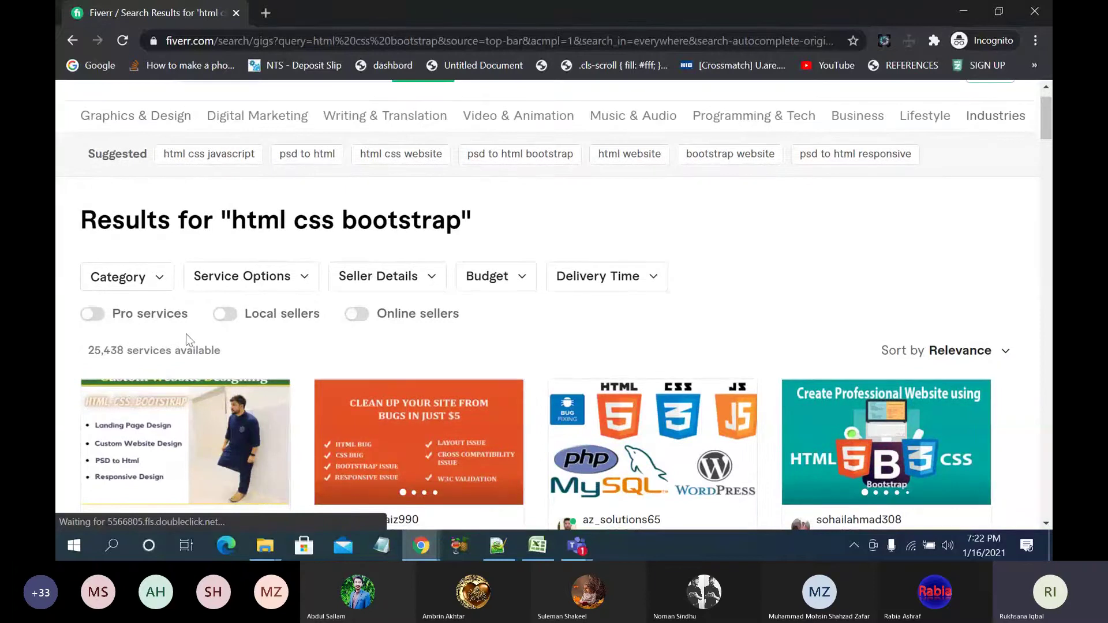
scroll(191, 334, "down", 1)
scroll(192, 339, "down", 3)
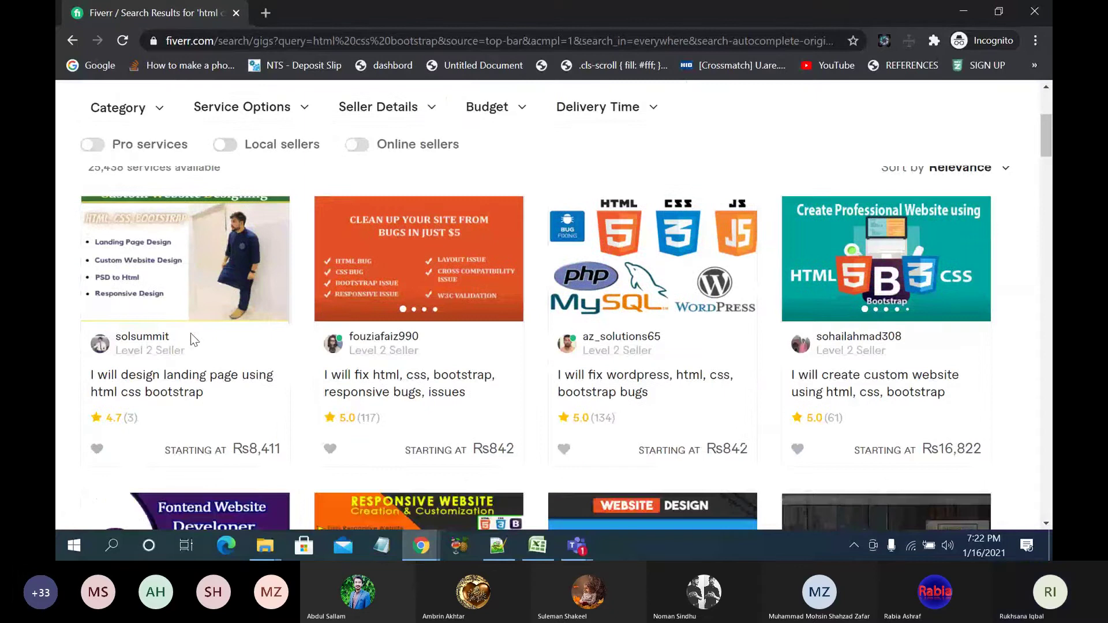
scroll(190, 333, "down", 1)
scroll(191, 340, "down", 4)
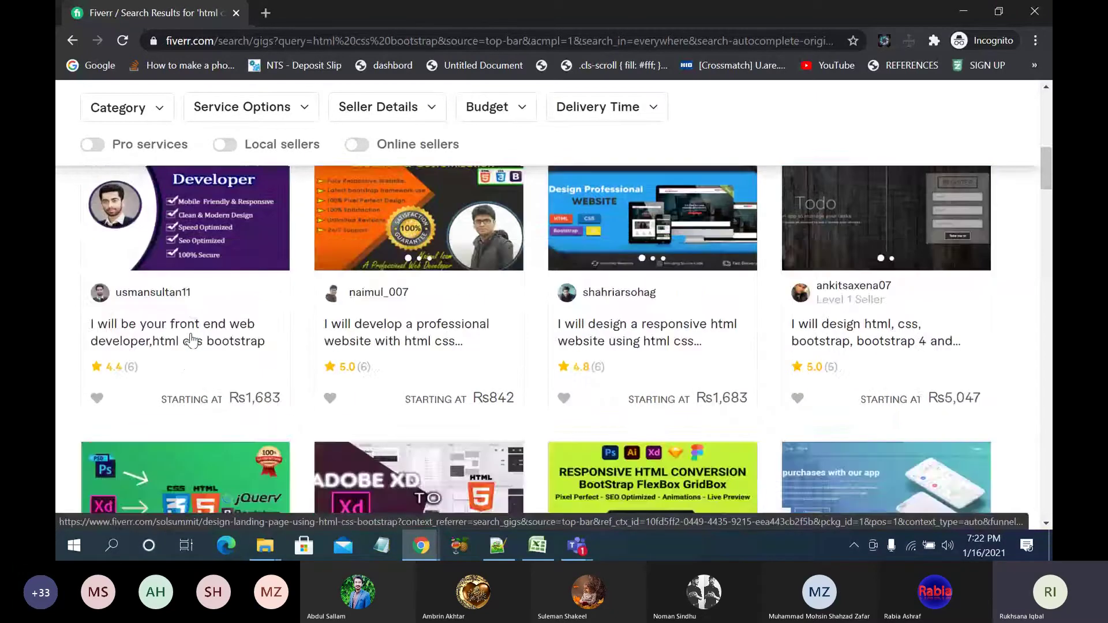
scroll(192, 340, "up", 8)
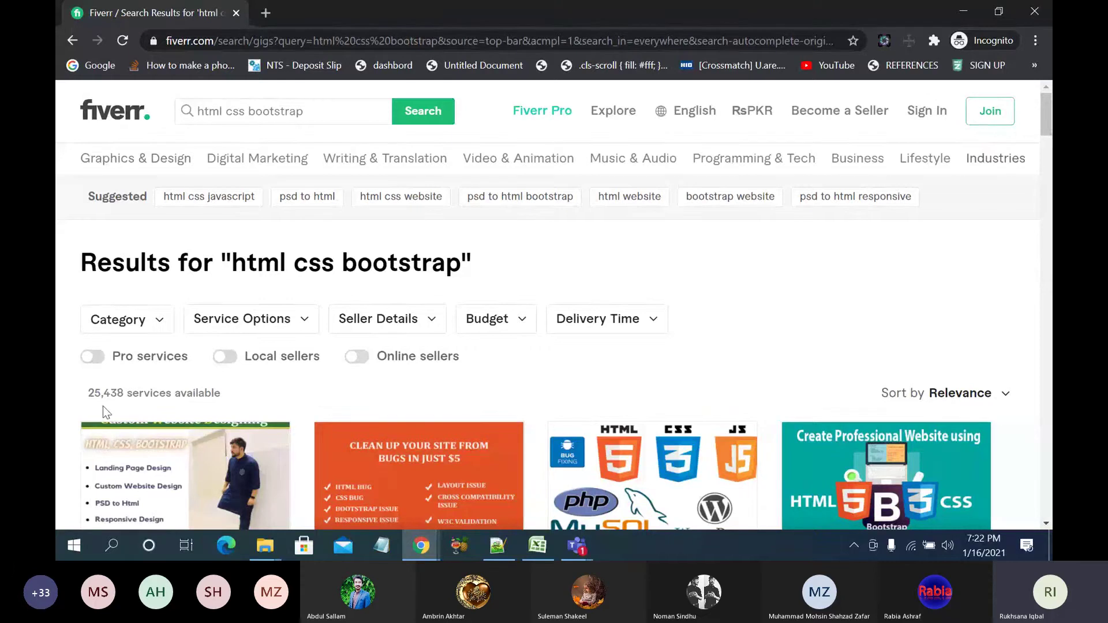
Step: Clear the search term and look up website-related suggestions, choosing "website development" as the search text
left_click(303, 103)
key("BackSpace")
key("BackSpace")
key("BackSpace")
key("BackSpace")
key("BackSpace")
key("BackSpace")
key("BackSpace")
key("BackSpace")
key("BackSpace")
key("BackSpace")
key("BackSpace")
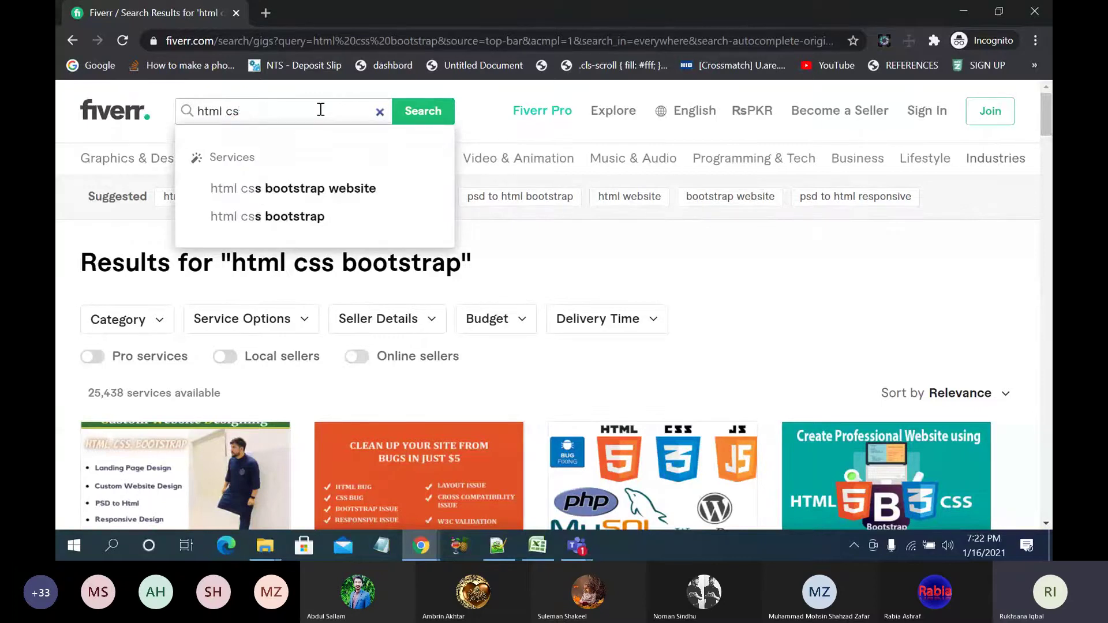
key("BackSpace")
key("BackSpace")
key("BackSpace")
key("BackSpace")
key("BackSpace")
key("BackSpace")
key("BackSpace")
type("webso")
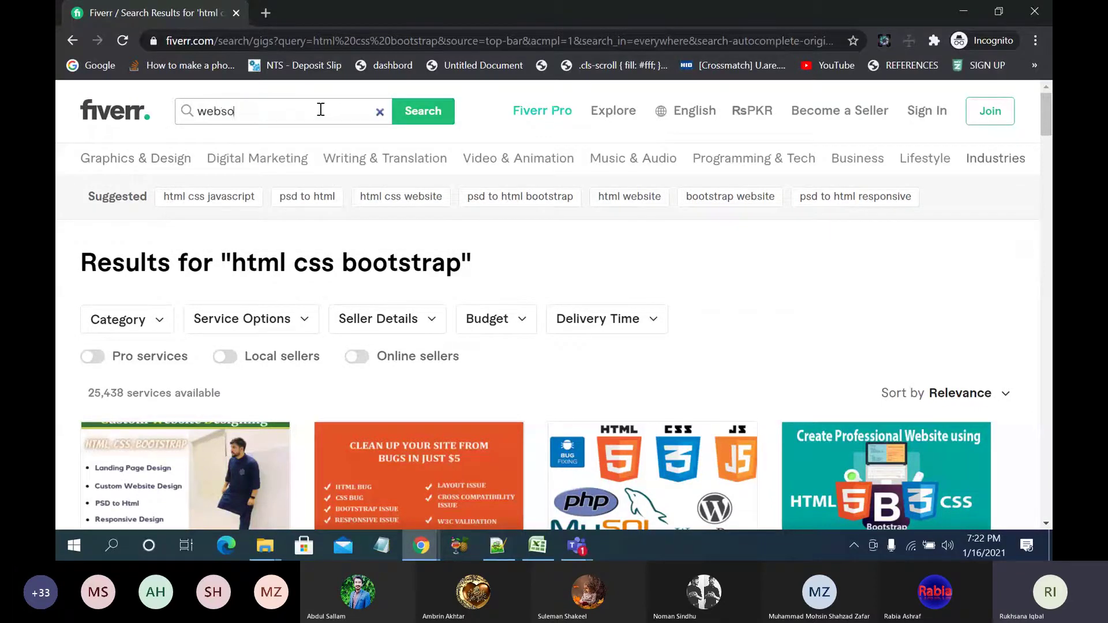
key("Down")
key("Down")
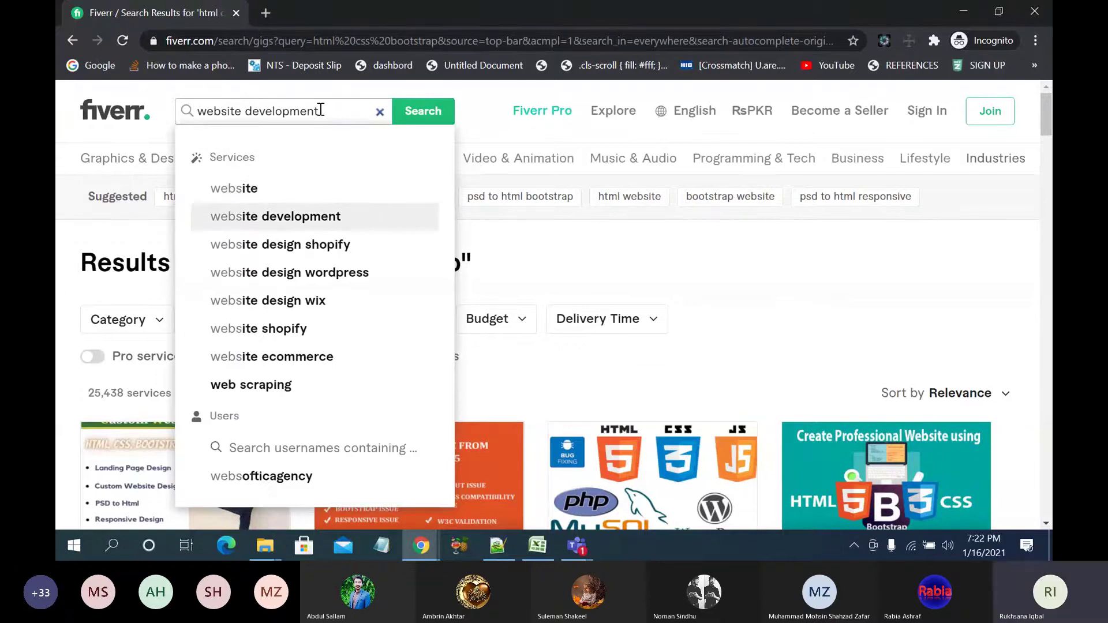
Step: Change the search text to "website design" and review its suggested phrases, including the WordPress and Wix variants
key("BackSpace")
key("BackSpace")
key("BackSpace")
key("BackSpace")
key("BackSpace")
key("BackSpace")
key("BackSpace")
key("BackSpace")
key("BackSpace")
type("s")
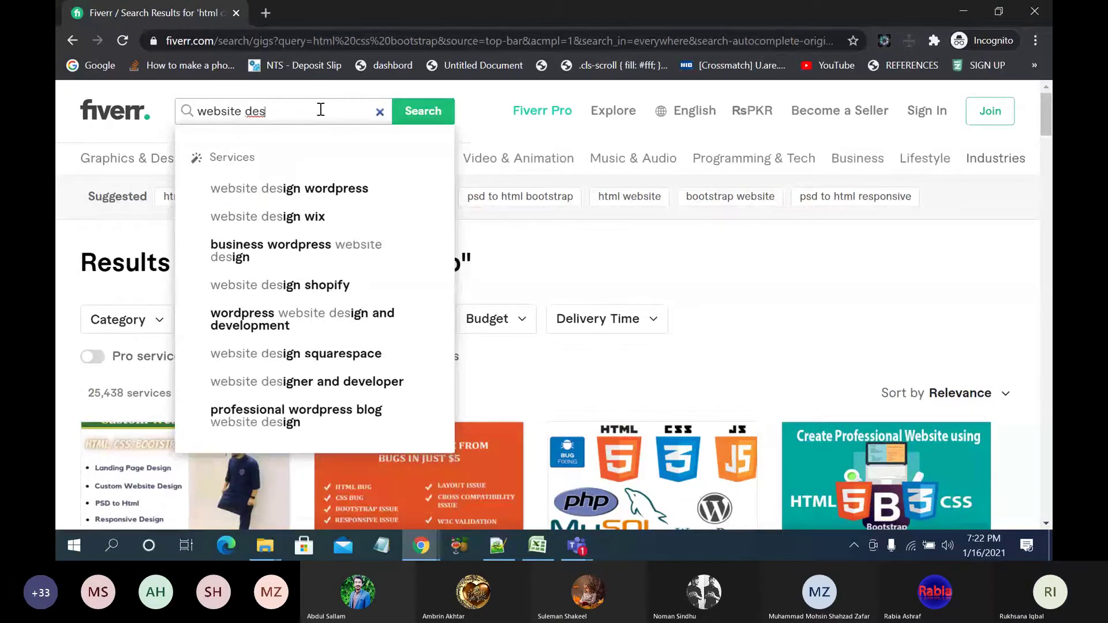
key("Down")
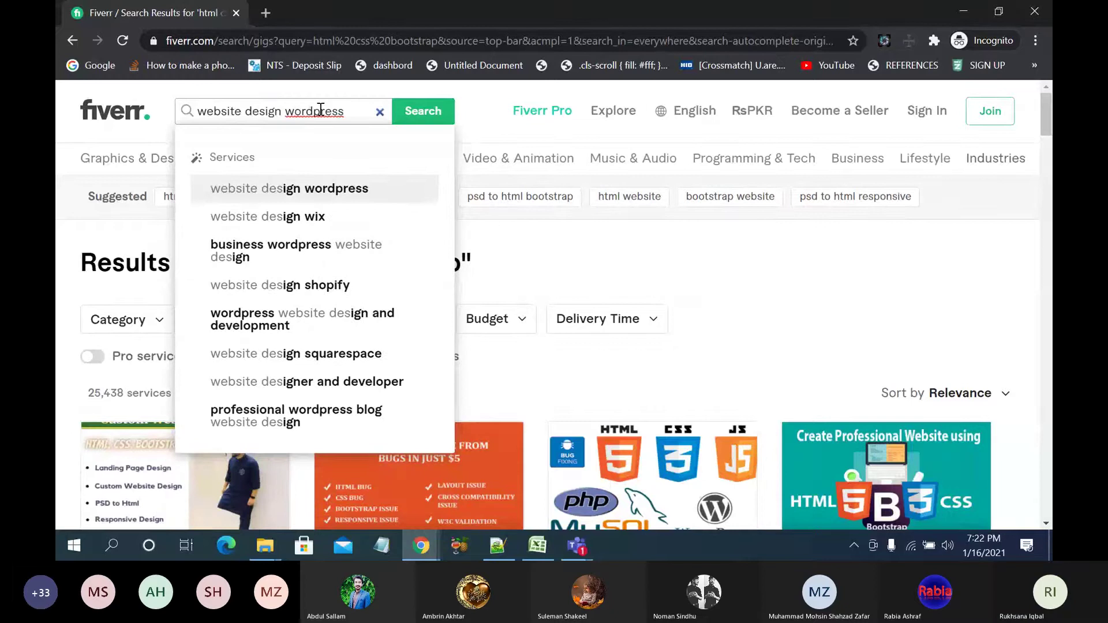
key("Down")
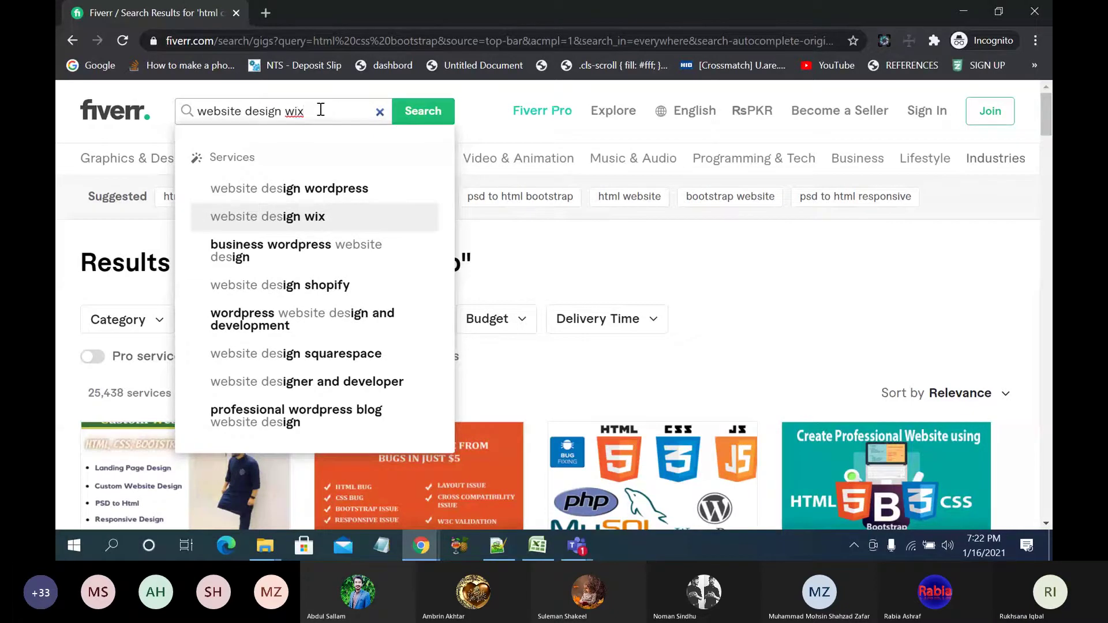
key("BackSpace")
key("BackSpace")
key("BackSpace")
key("BackSpace")
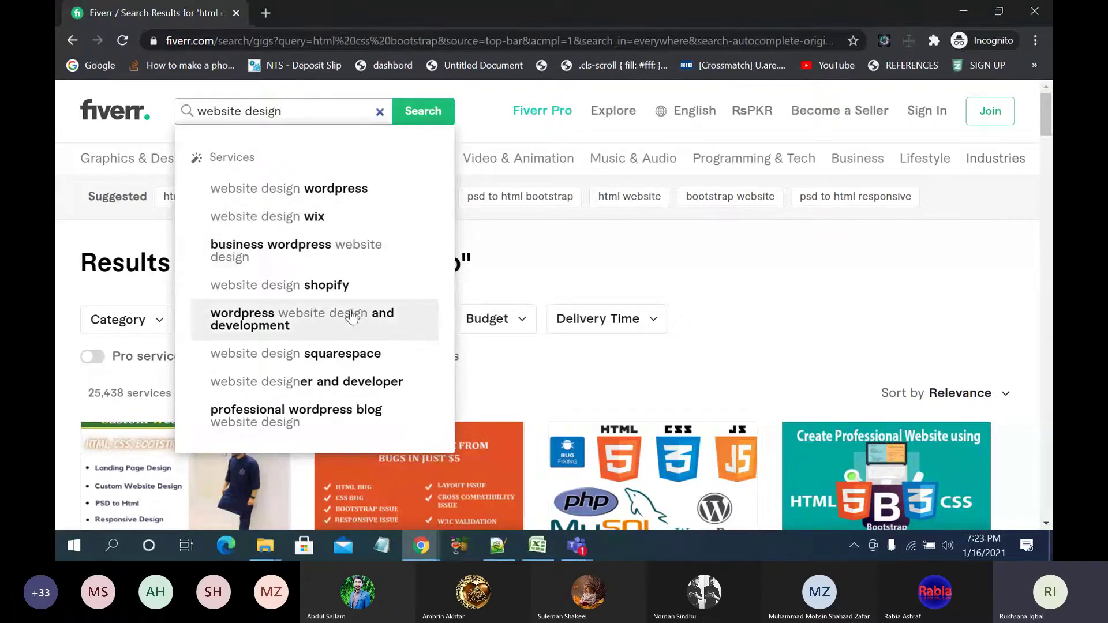
Step: Change the search text to "html website" and search for the suggested phrase "html css website"
left_click(198, 113)
type("ht")
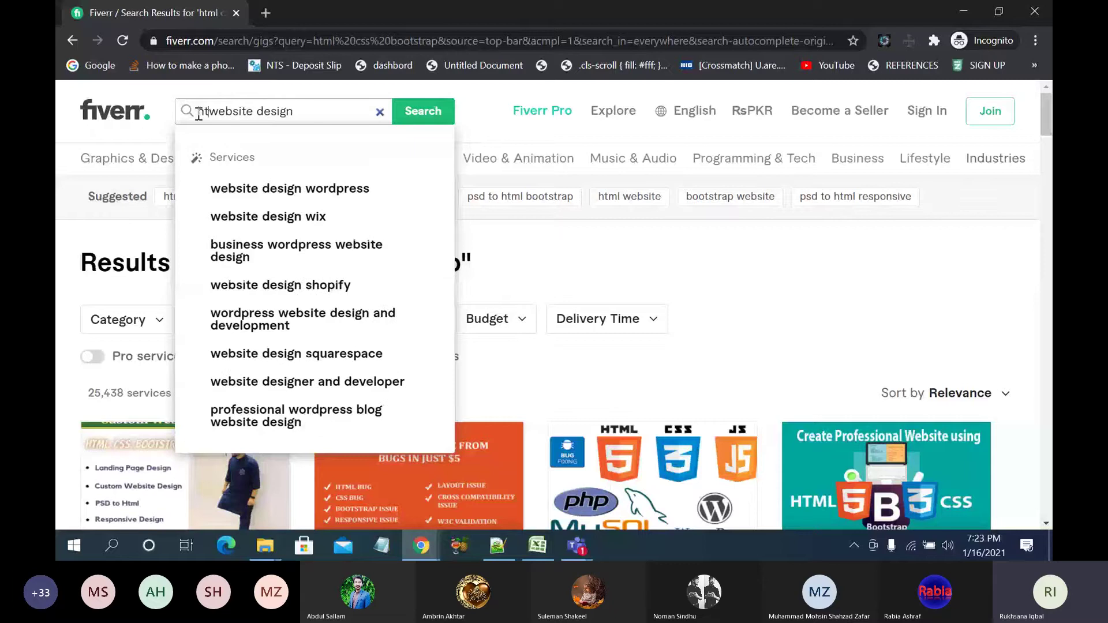
type("ml")
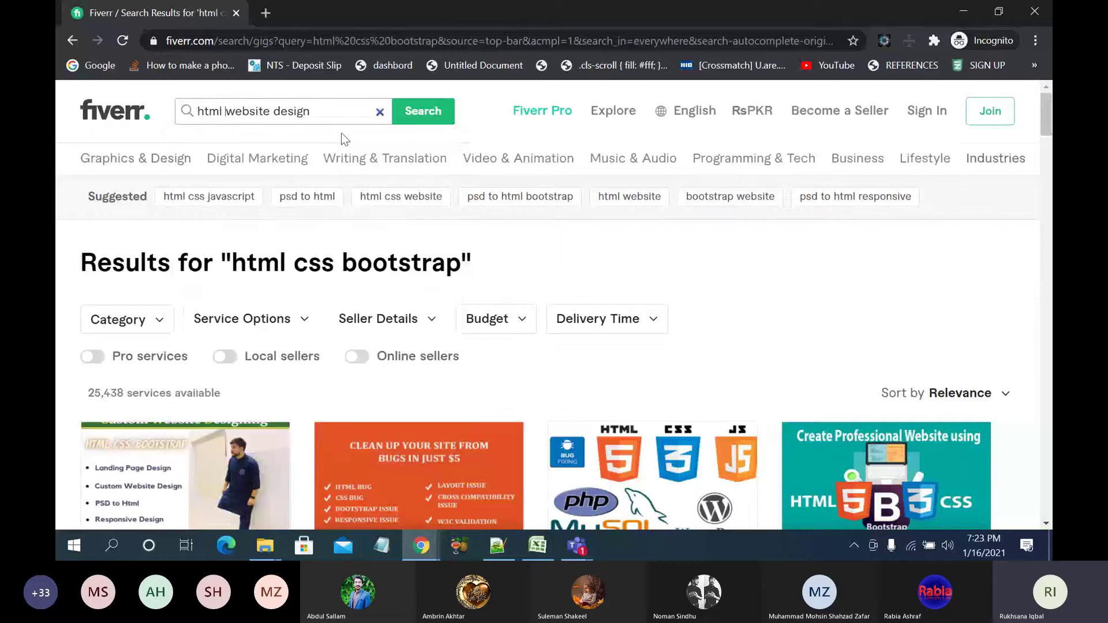
left_click(337, 115)
key("BackSpace")
key("BackSpace")
key("BackSpace")
key("BackSpace")
key("BackSpace")
key("BackSpace")
key("BackSpace")
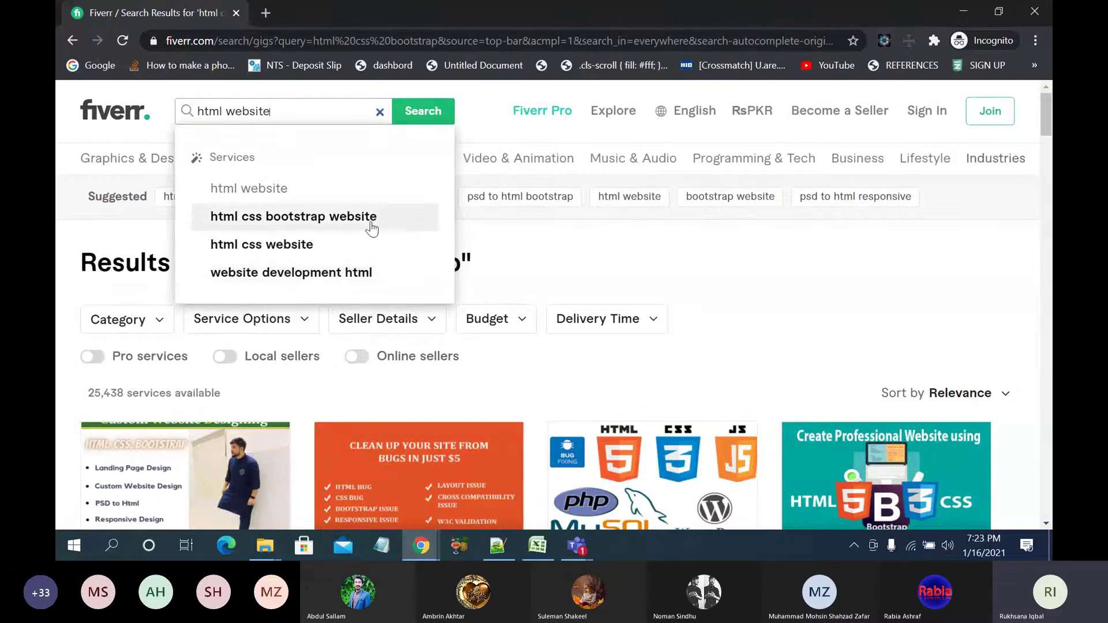
left_click(370, 247)
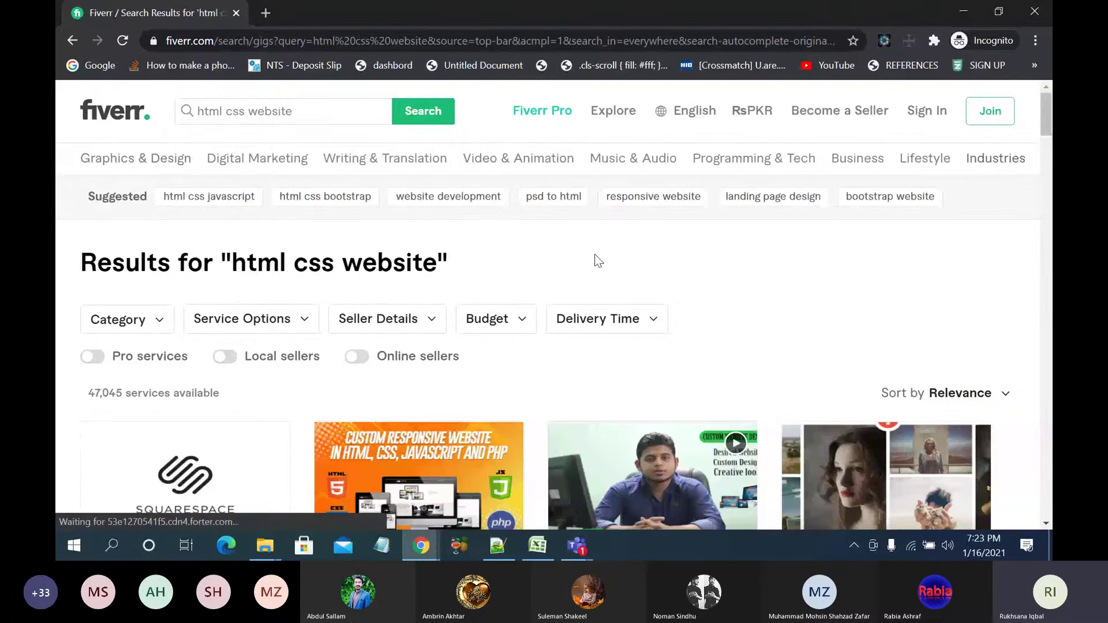
Step: Check the number of available services and the first row of gigs for "html css website"
scroll(598, 261, "down", 1)
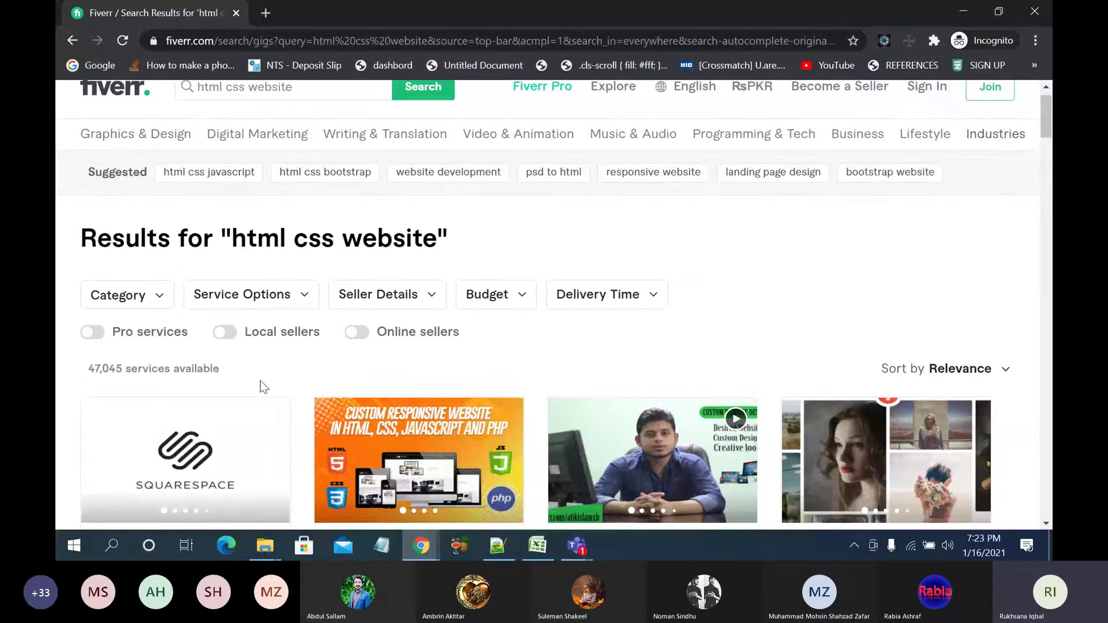
scroll(263, 386, "down", 3)
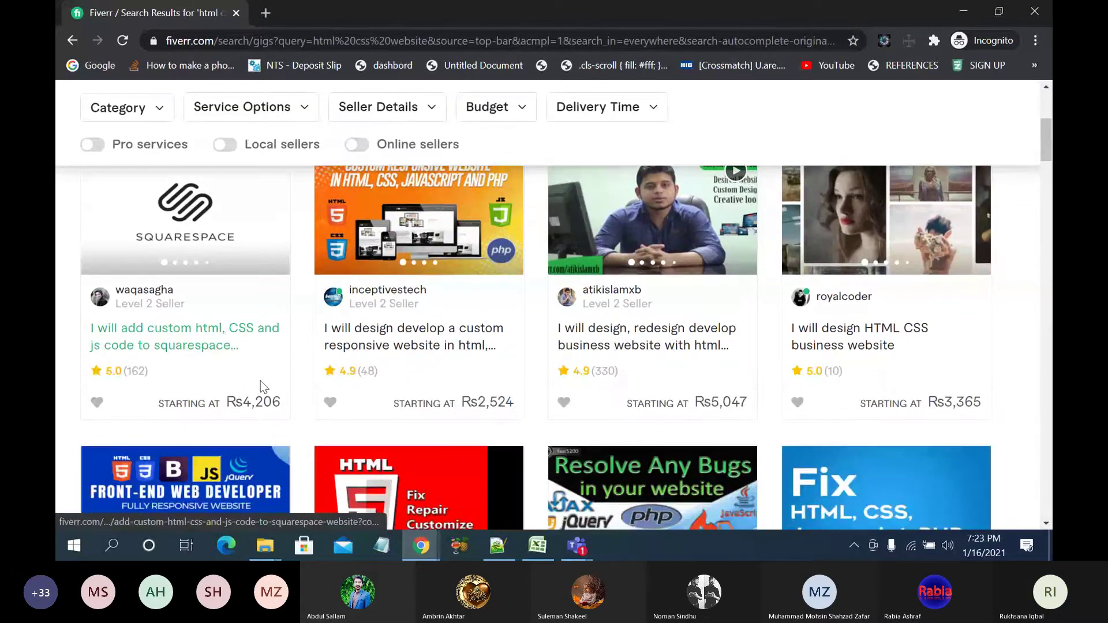
scroll(260, 382, "up", 4)
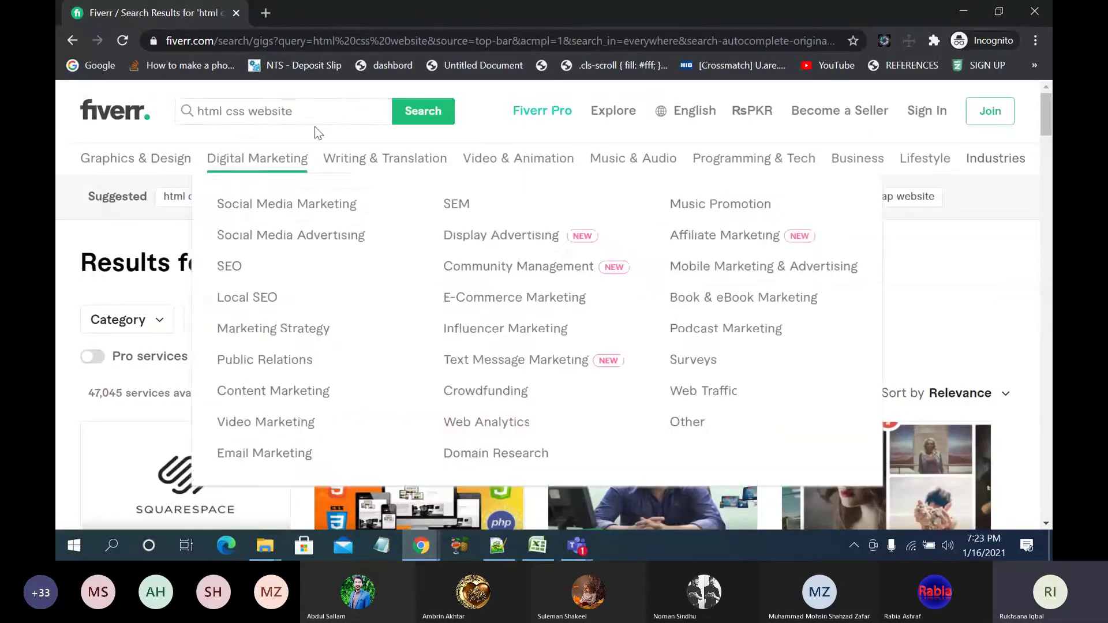
Step: Replace the search term with "html css" and search for the suggested phrase "html css bootstrap website"
left_click(315, 111)
key("BackSpace")
key("BackSpace")
key("BackSpace")
key("BackSpace")
key("BackSpace")
key("BackSpace")
key("BackSpace")
key("BackSpace")
key("BackSpace")
key("BackSpace")
key("BackSpace")
key("BackSpace")
key("BackSpace")
key("BackSpace")
key("BackSpace")
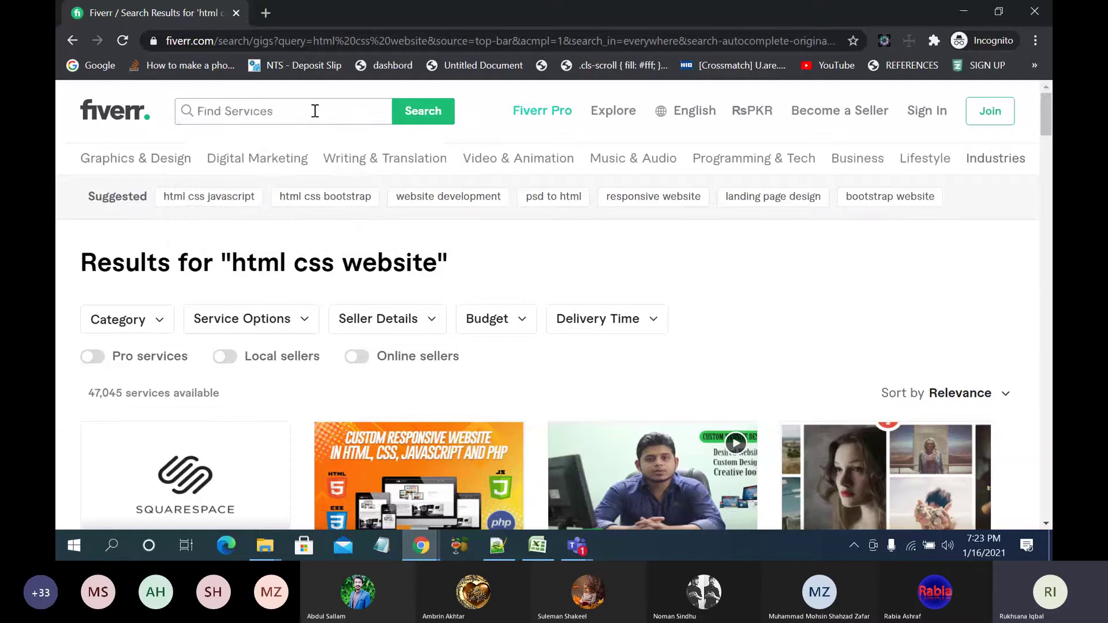
type("html c")
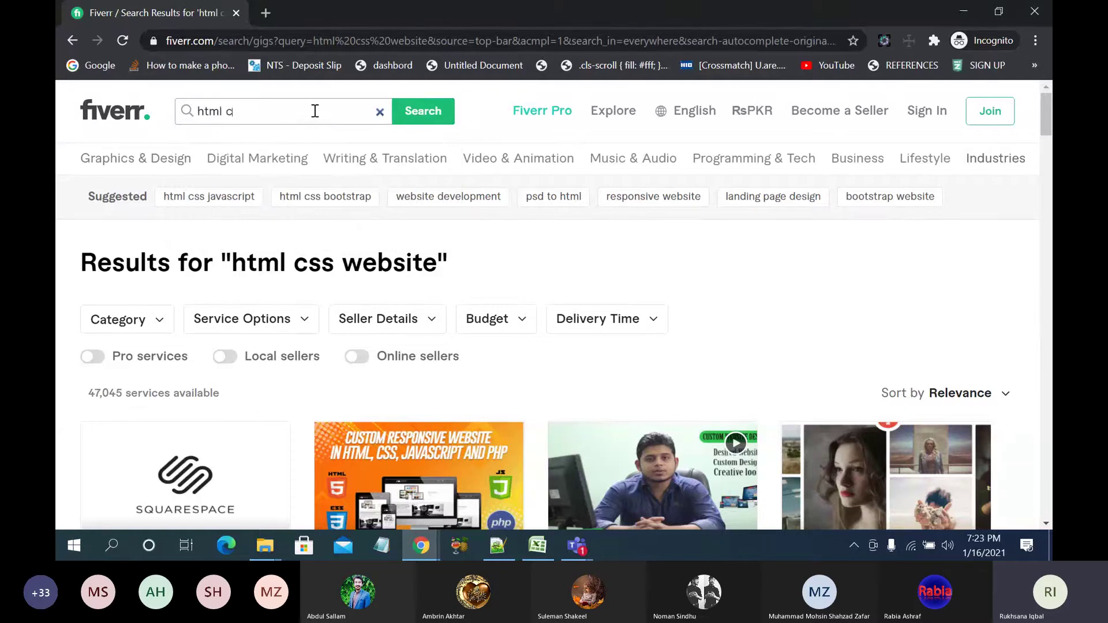
type("ss")
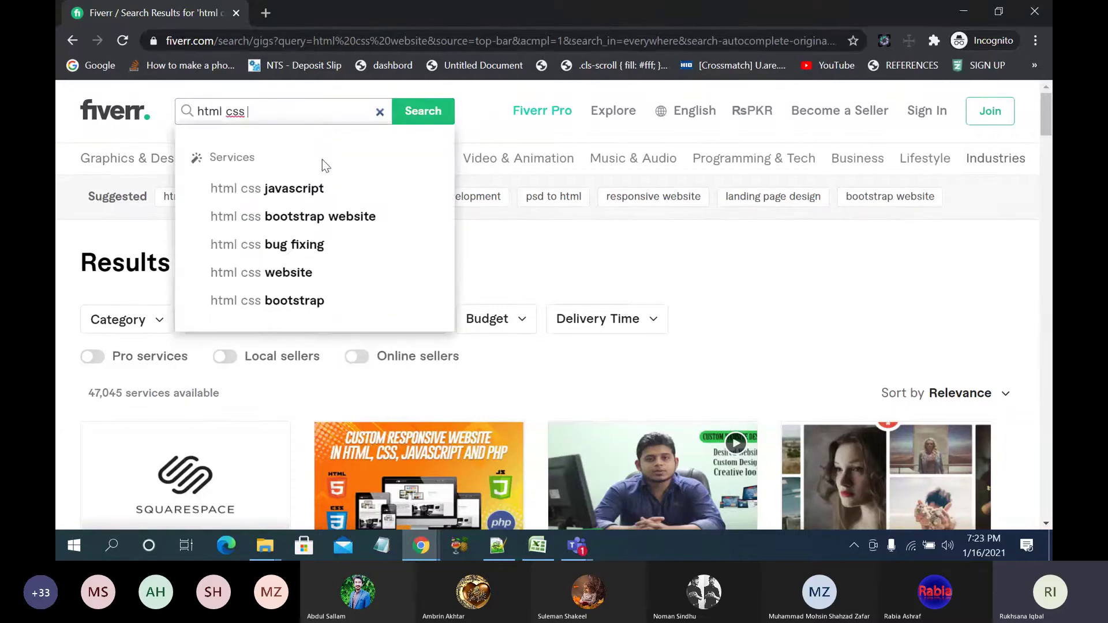
left_click(349, 219)
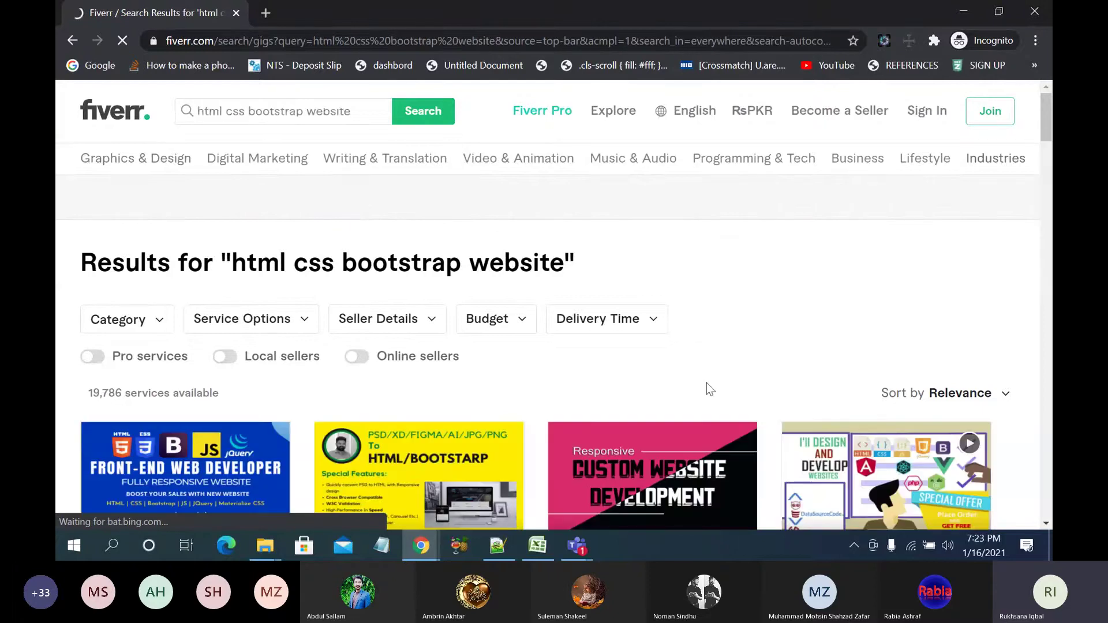
Step: Review the number of services and the first rows of competing gigs for "html css bootstrap website"
scroll(706, 382, "down", 4)
scroll(706, 383, "up", 4)
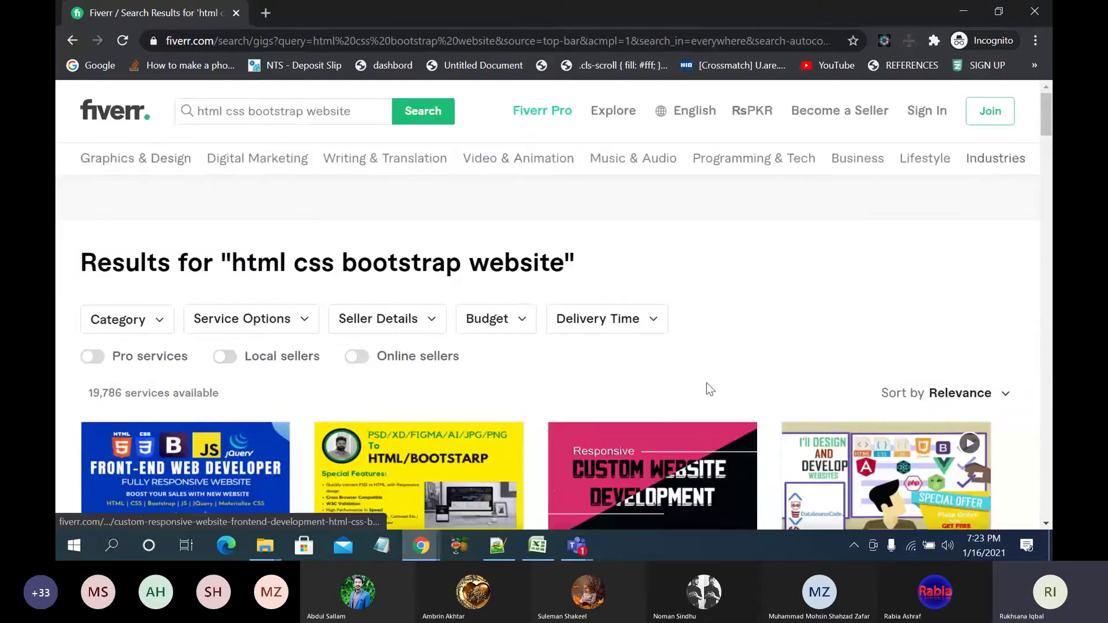
scroll(240, 382, "down", 2)
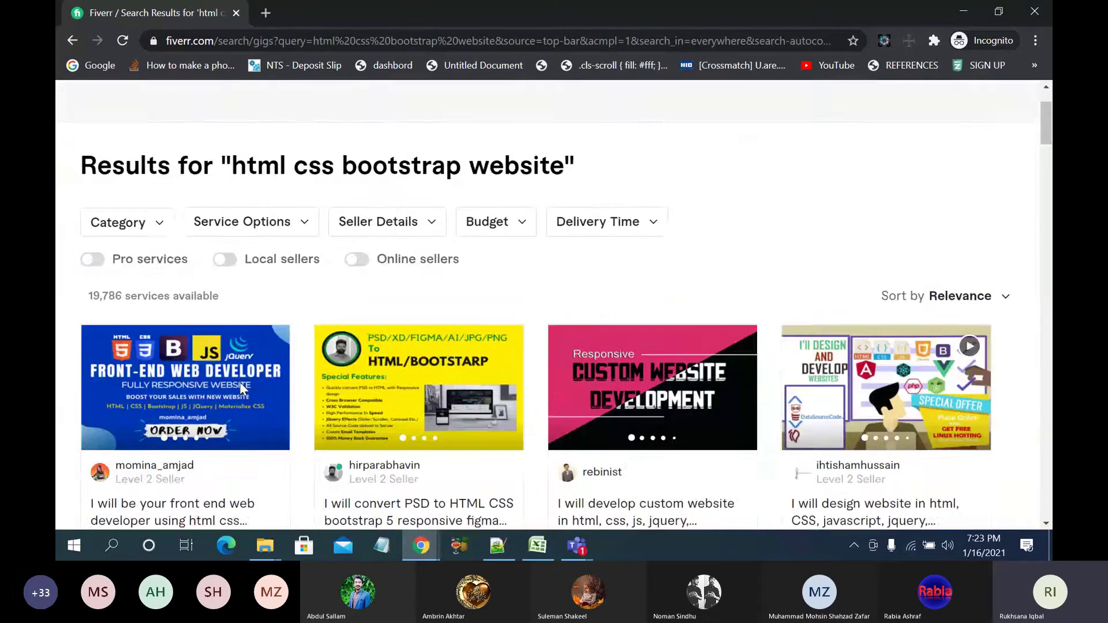
scroll(240, 382, "down", 4)
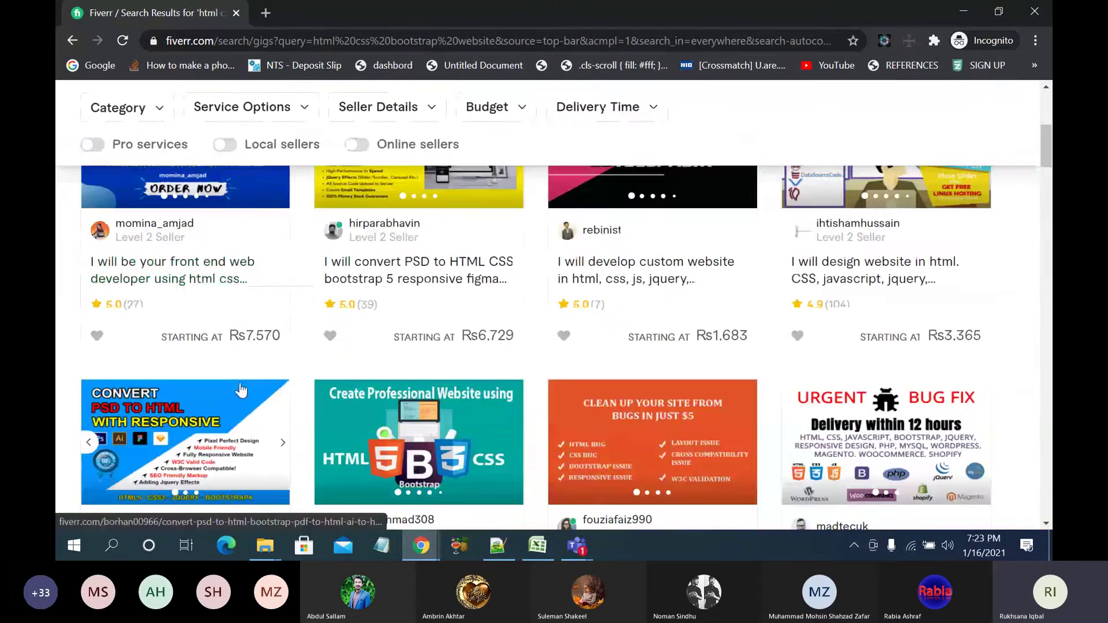
Step: Select the search phrase "html css bootstrap website" for reuse and switch to the browser window with the new gig form
scroll(241, 391, "up", 6)
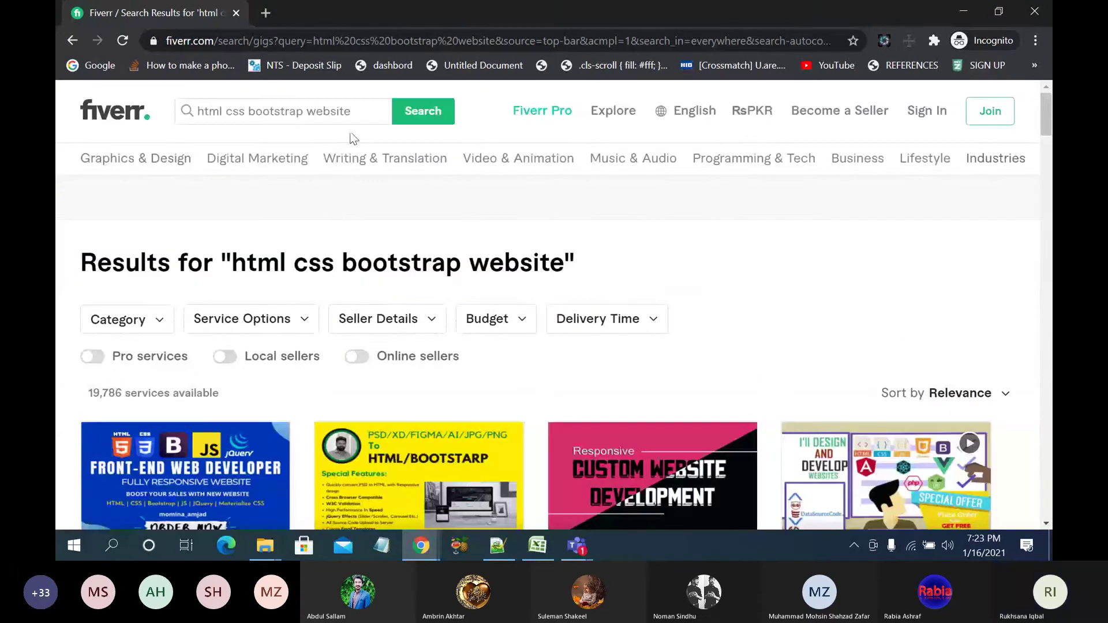
left_click(341, 112)
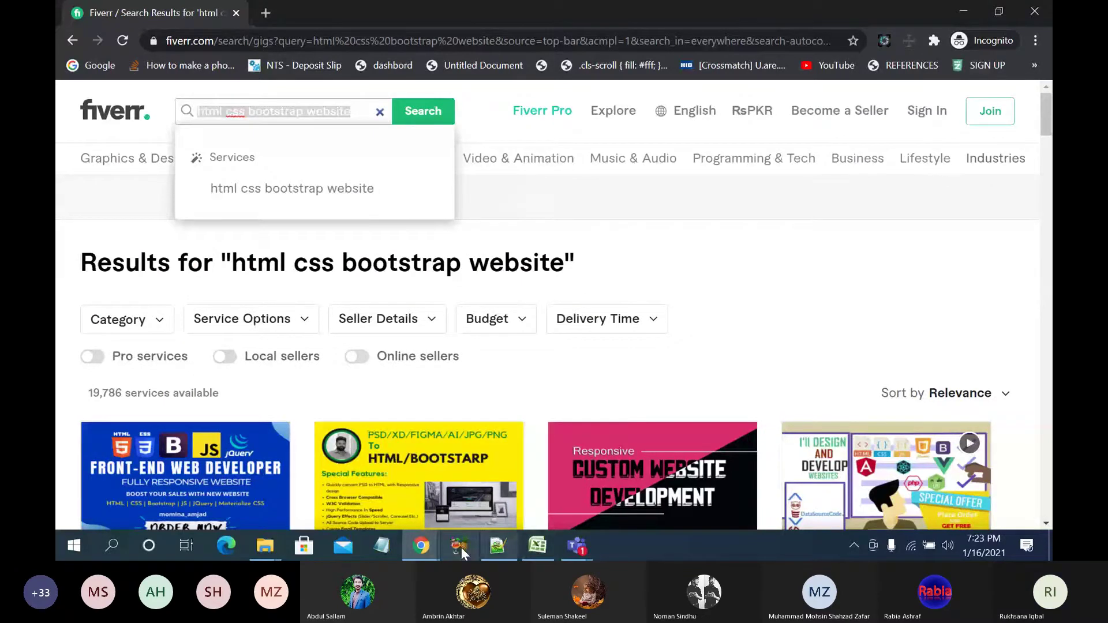
mouse_move(424, 546)
left_click(388, 496)
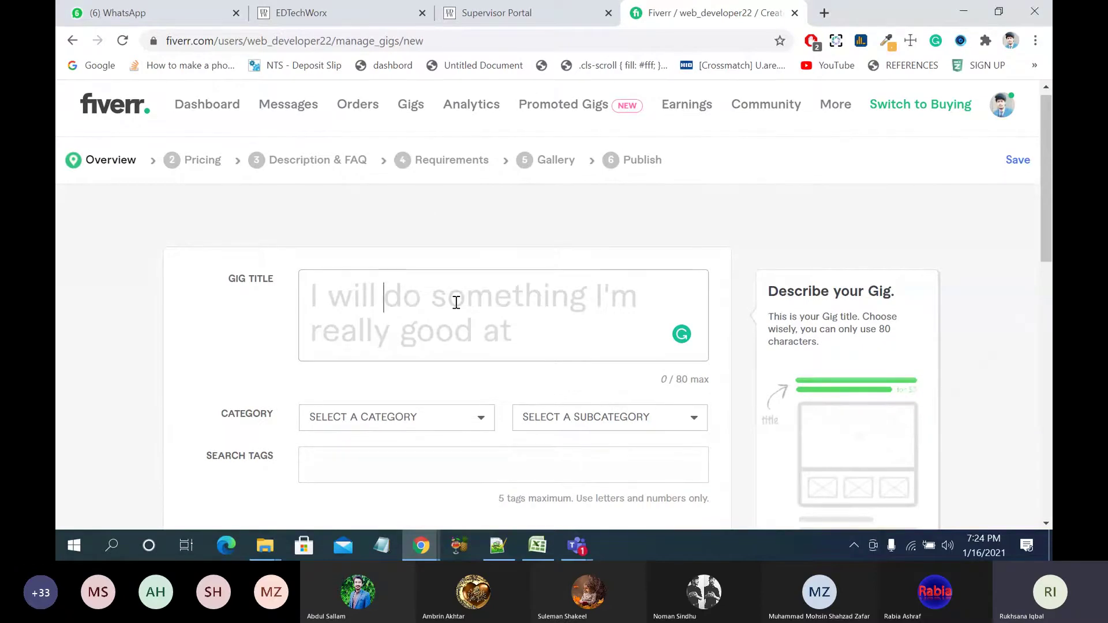
Step: Enter "do website development" as the gig title after "I will"
type("do")
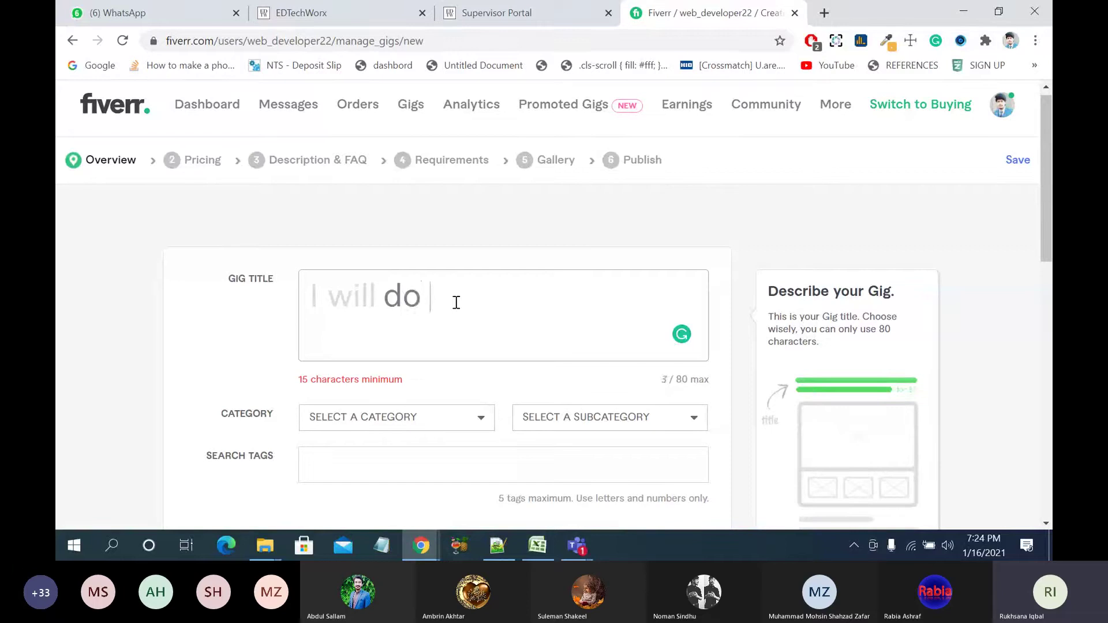
key("BackSpace")
key("BackSpace")
key("BackSpace")
type("do website de")
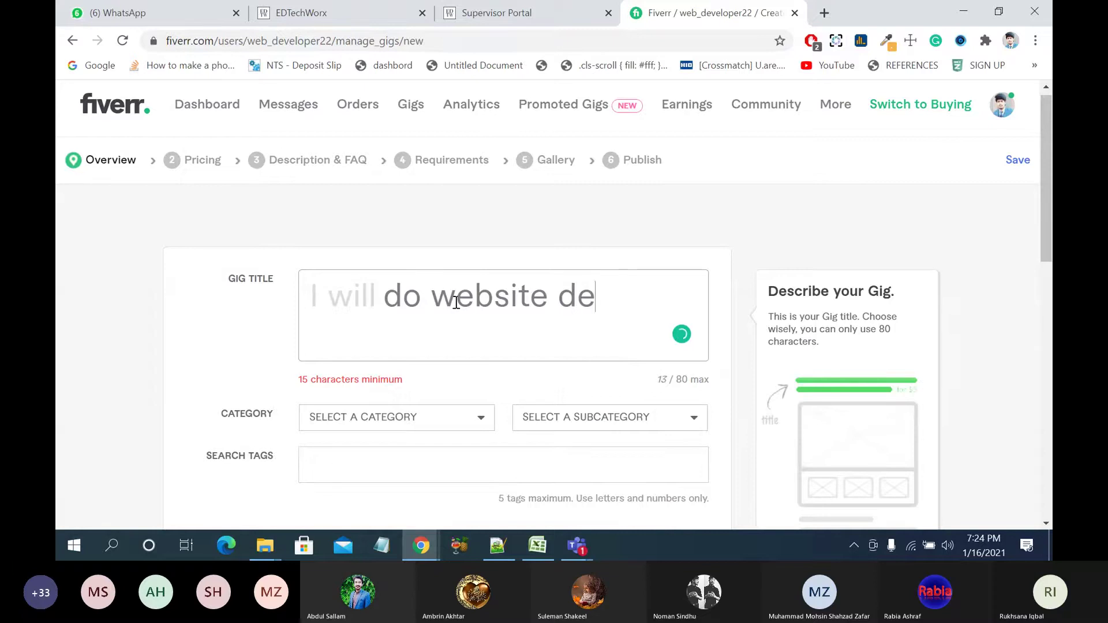
type("velopment")
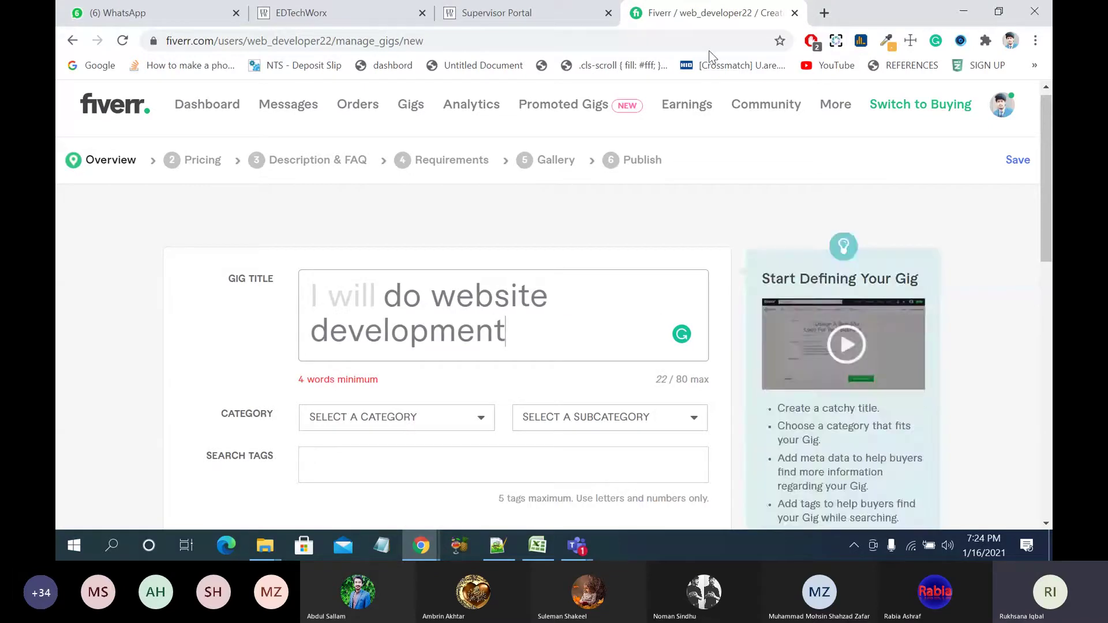
Step: Switch to the incognito search results, replace the search term with "website deve" and search for the suggested phrase "website development"
mouse_move(420, 545)
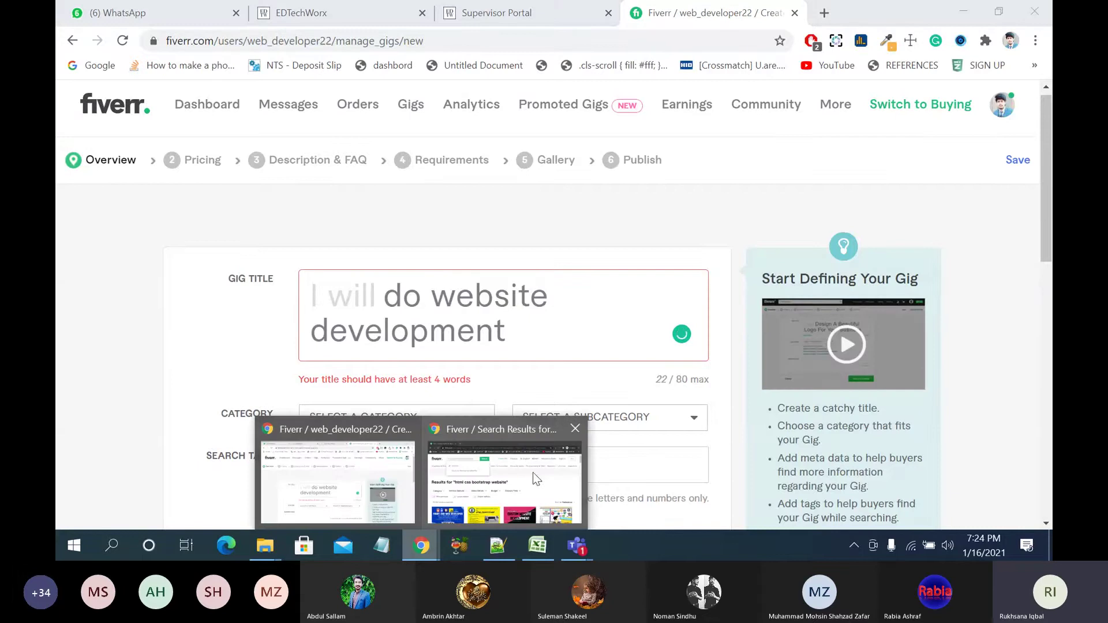
left_click(532, 472)
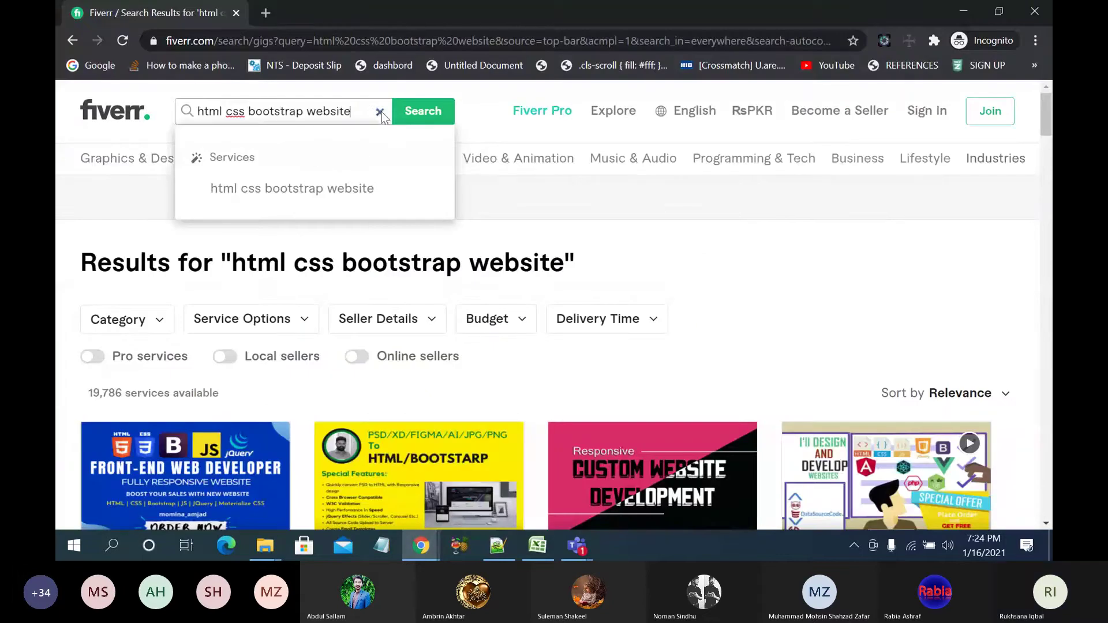
left_click(379, 112)
type("html css bootstrap websitewebsite")
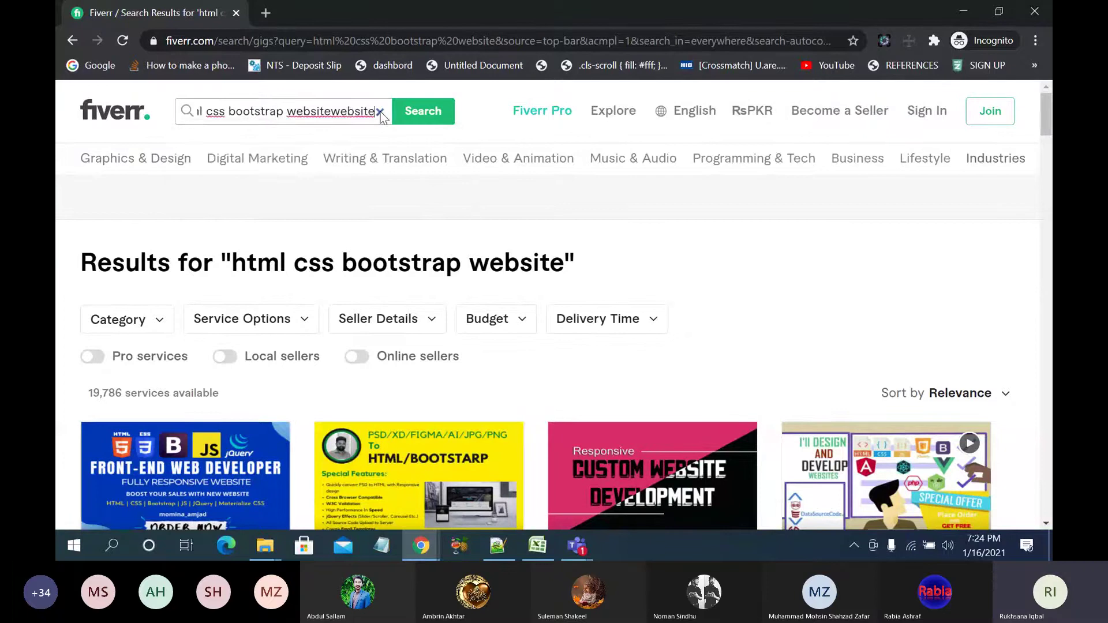
left_click(380, 112)
type("webs")
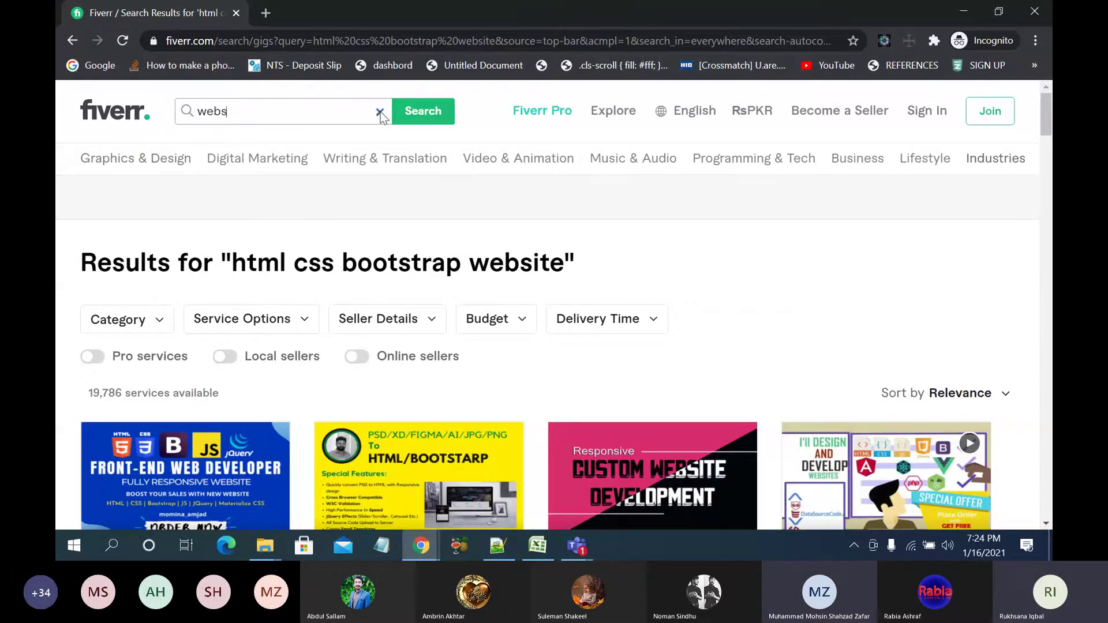
type("ite deve")
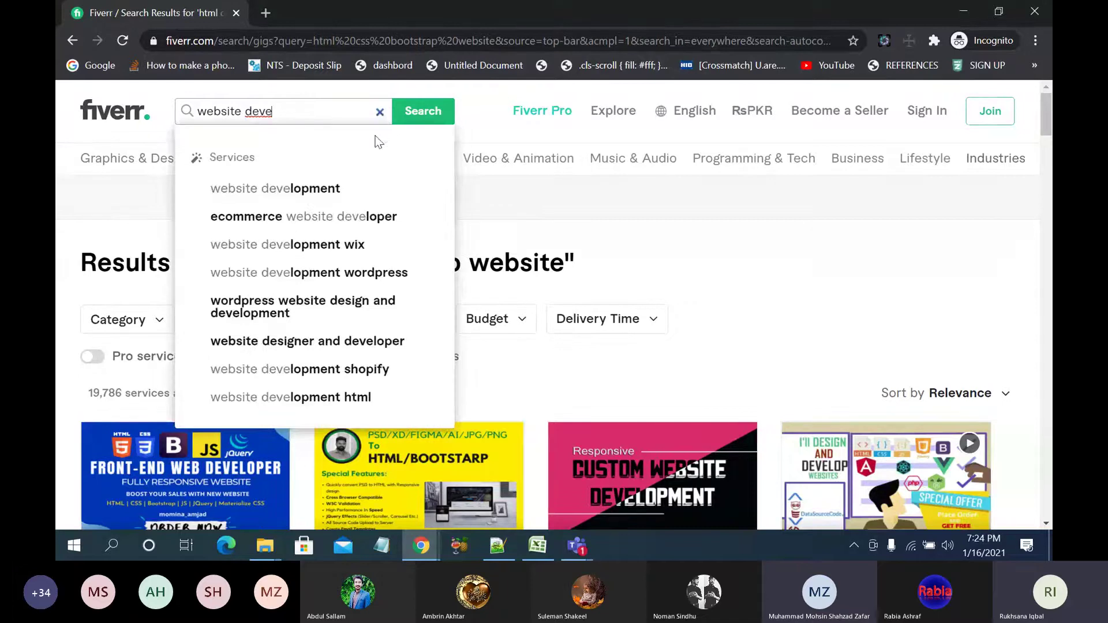
left_click(357, 191)
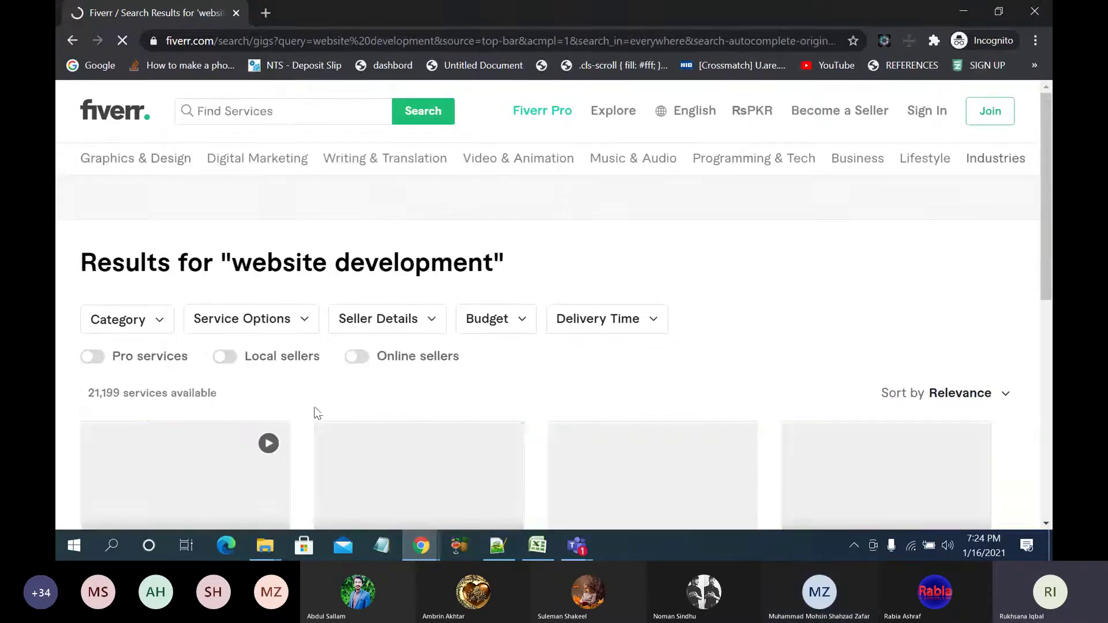
Step: Look over the first gigs, return to the gig form and append "using html css bootstrap website" to the title
scroll(244, 405, "down", 2)
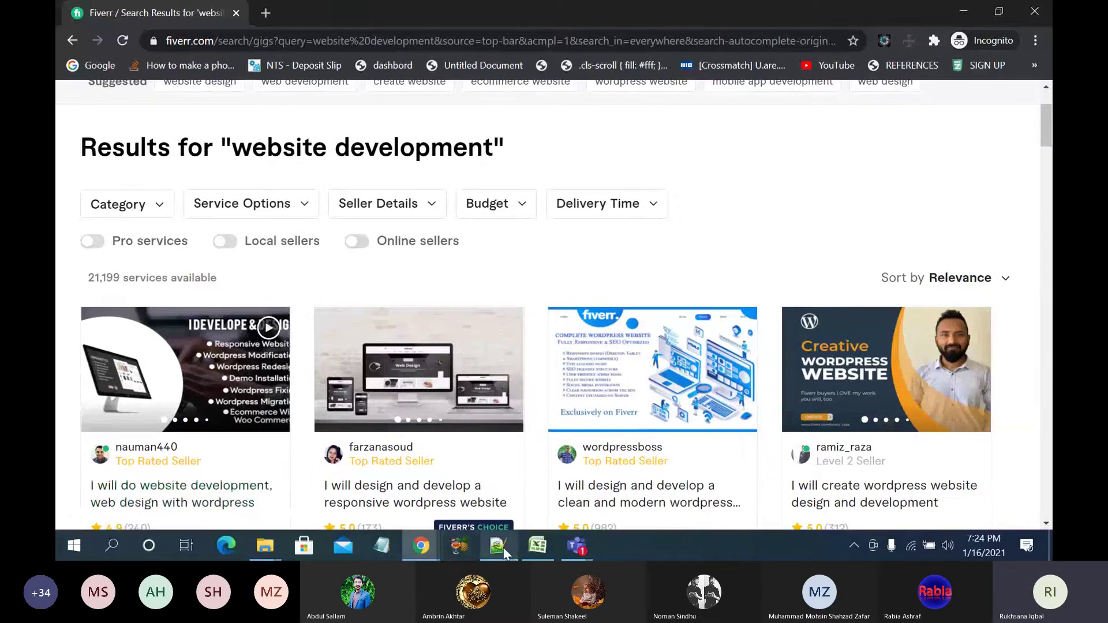
left_click(427, 555)
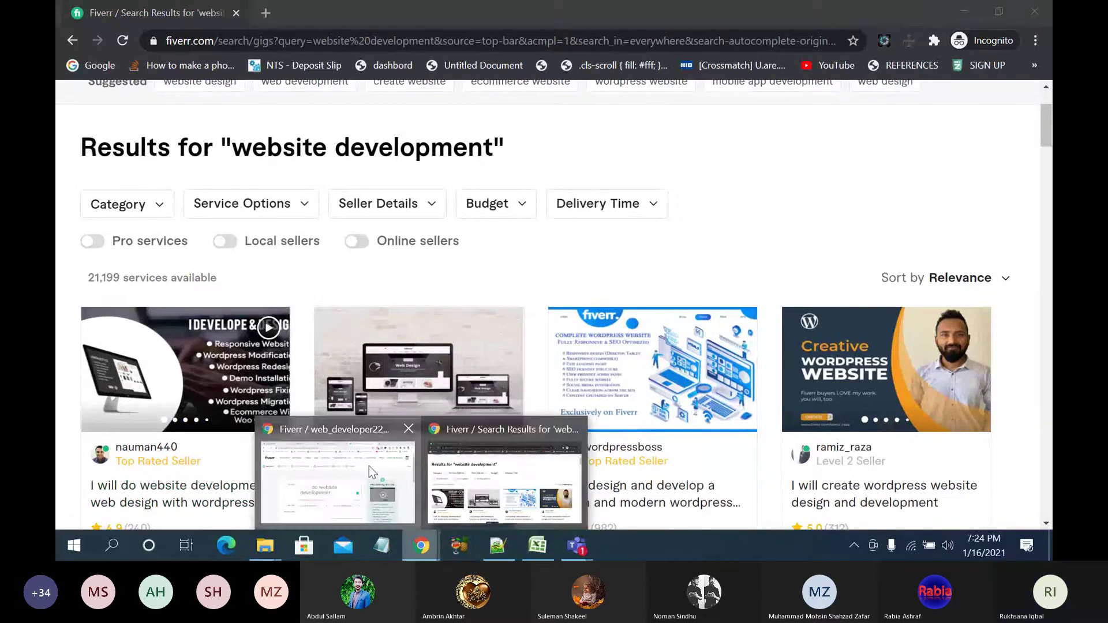
left_click(368, 465)
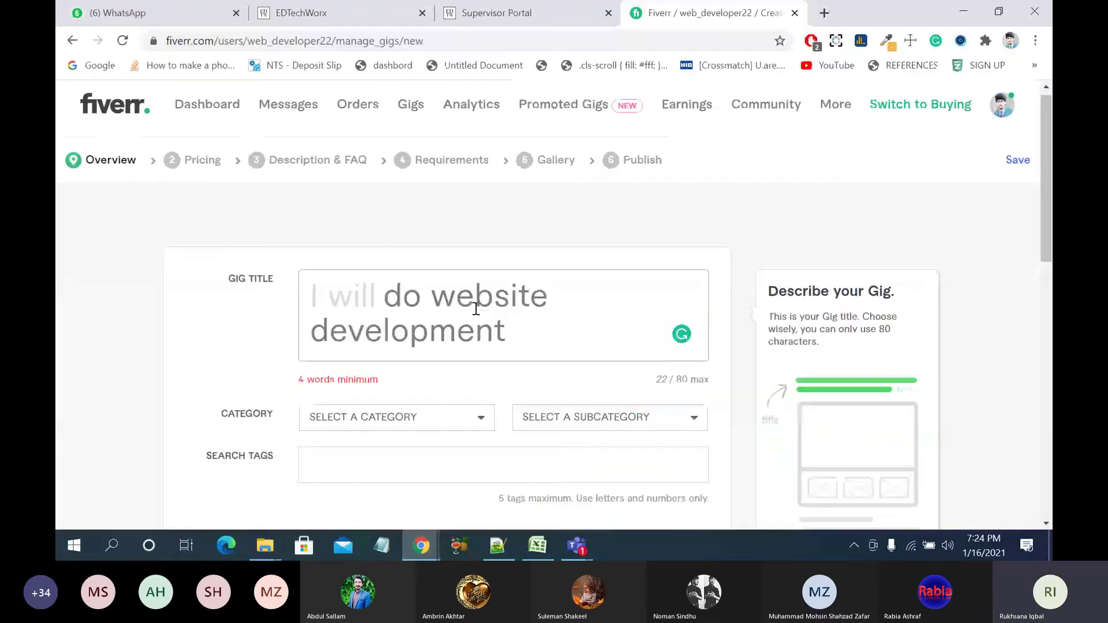
double_click(537, 327)
left_click(537, 329)
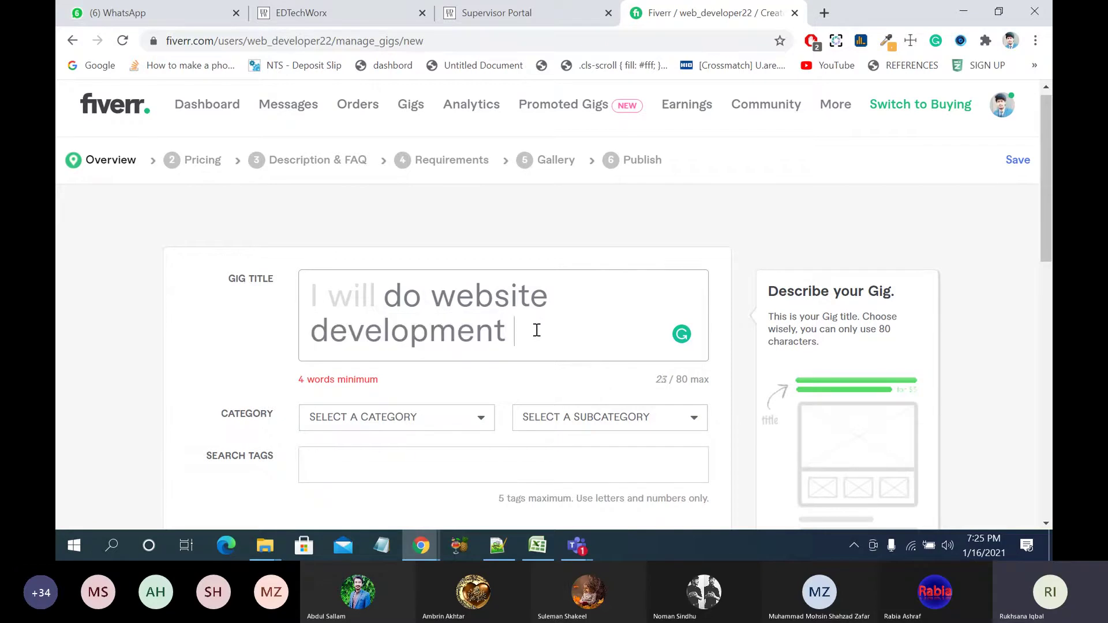
type("using")
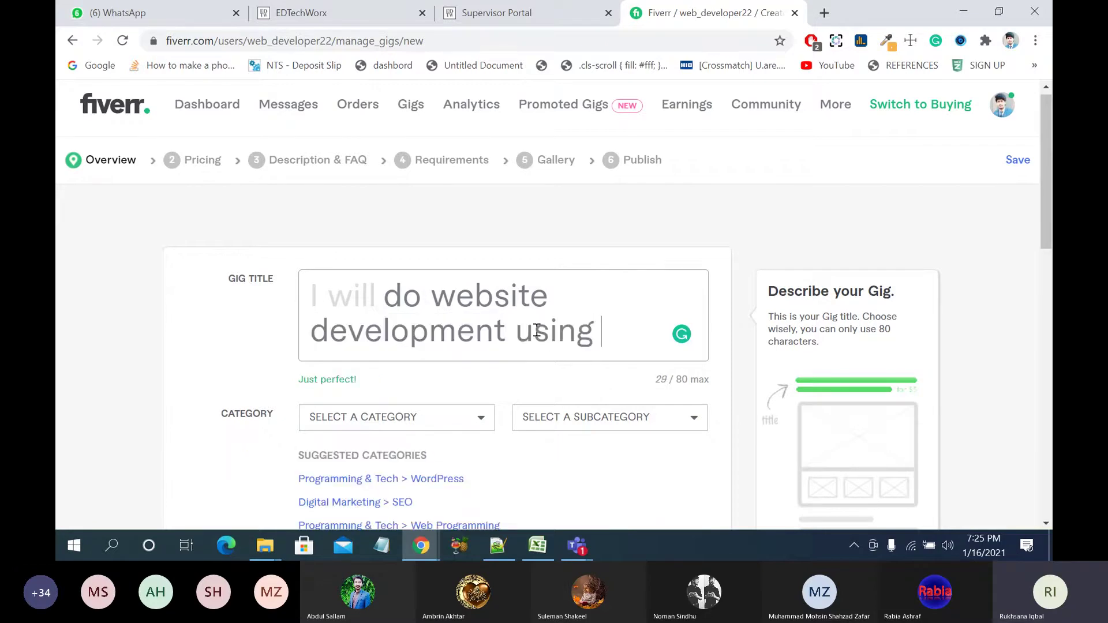
type("html css bootstrap website")
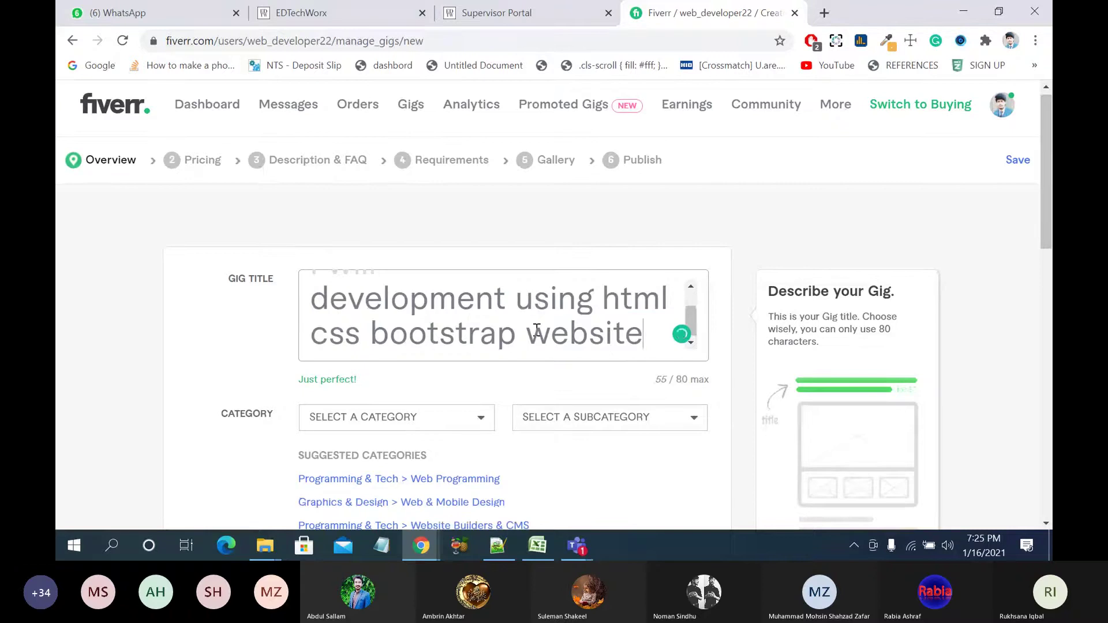
Step: Accept the suggested spelling "HTML" in the gig title and delete the phrase "HTML css bootstrap website"
left_click(635, 300)
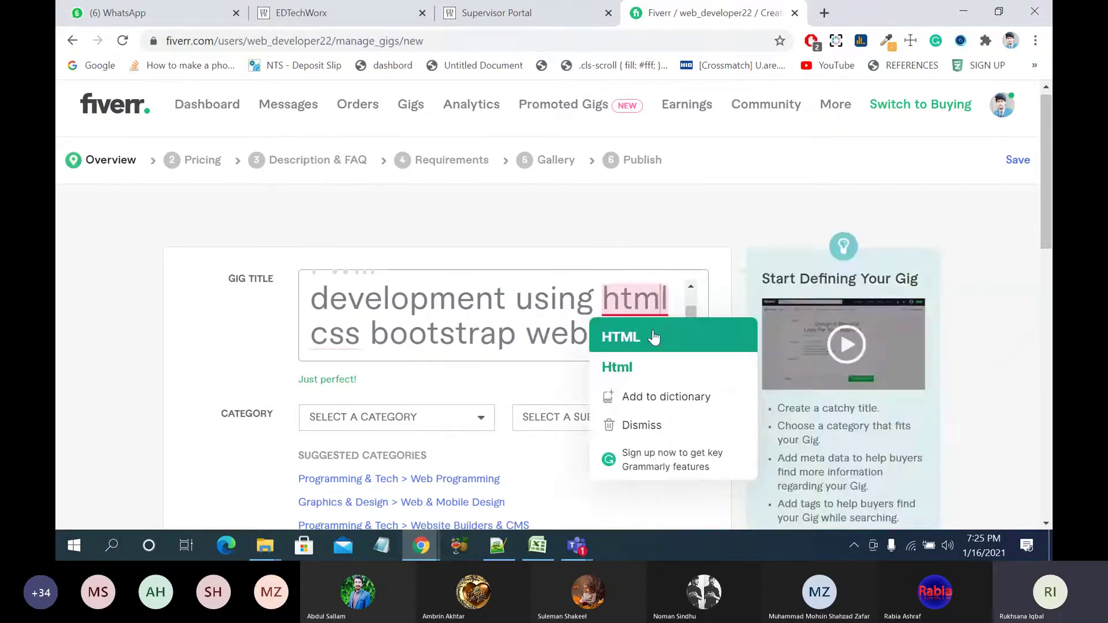
left_click(617, 335)
left_click_drag(597, 340, 151, 358)
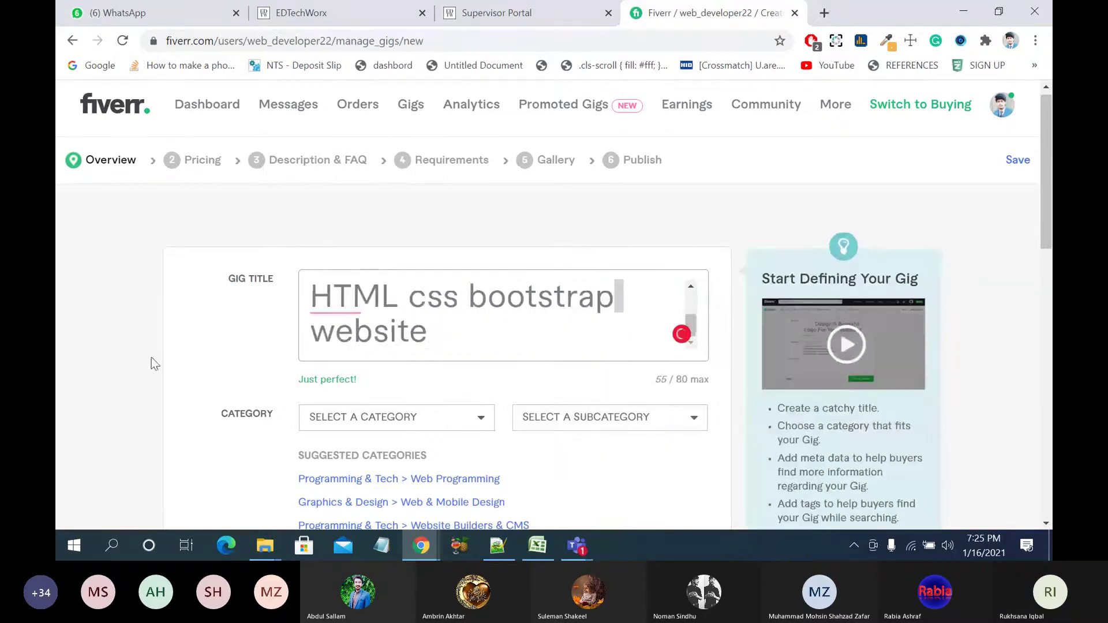
left_click_drag(429, 333, 303, 302)
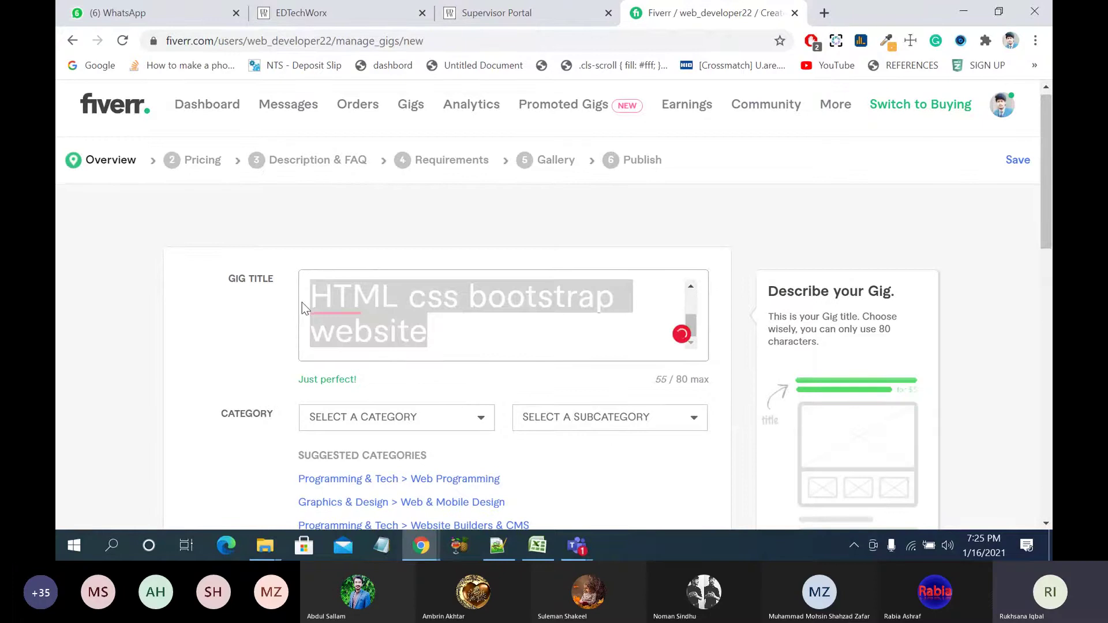
key("BackSpace")
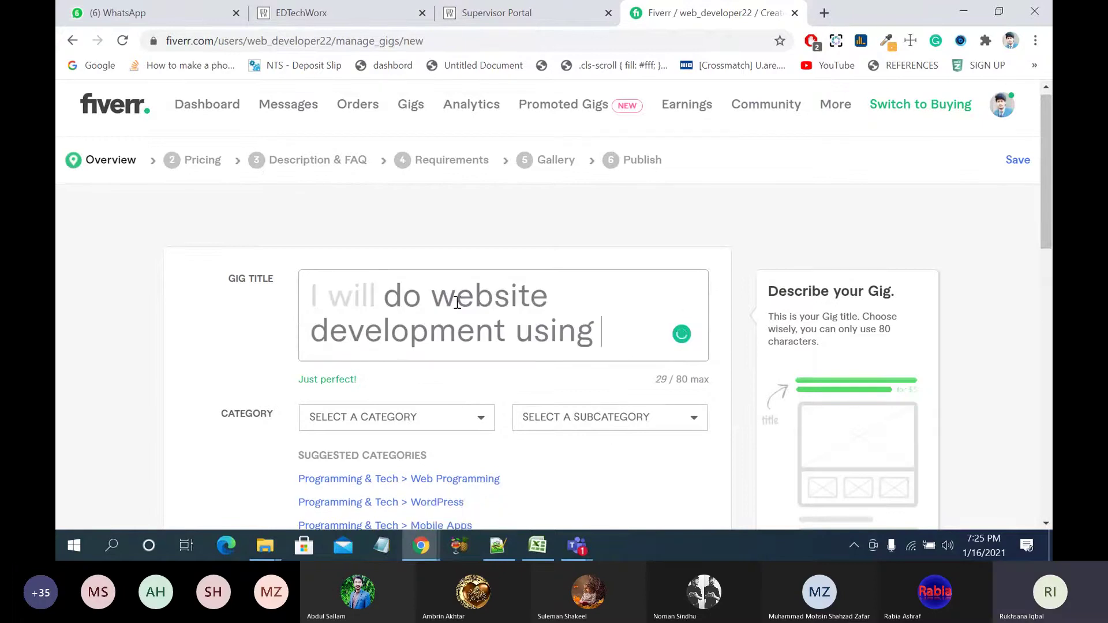
Step: Complete the gig title after "do website development using" with the text "html css bootstrap website"
type("html")
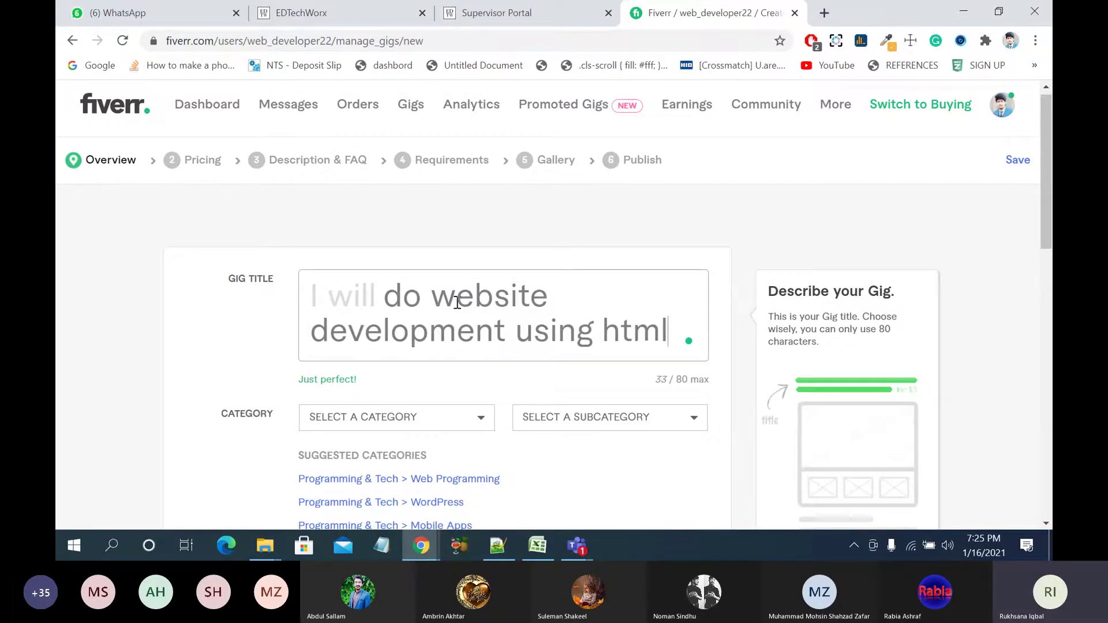
type(" css boo")
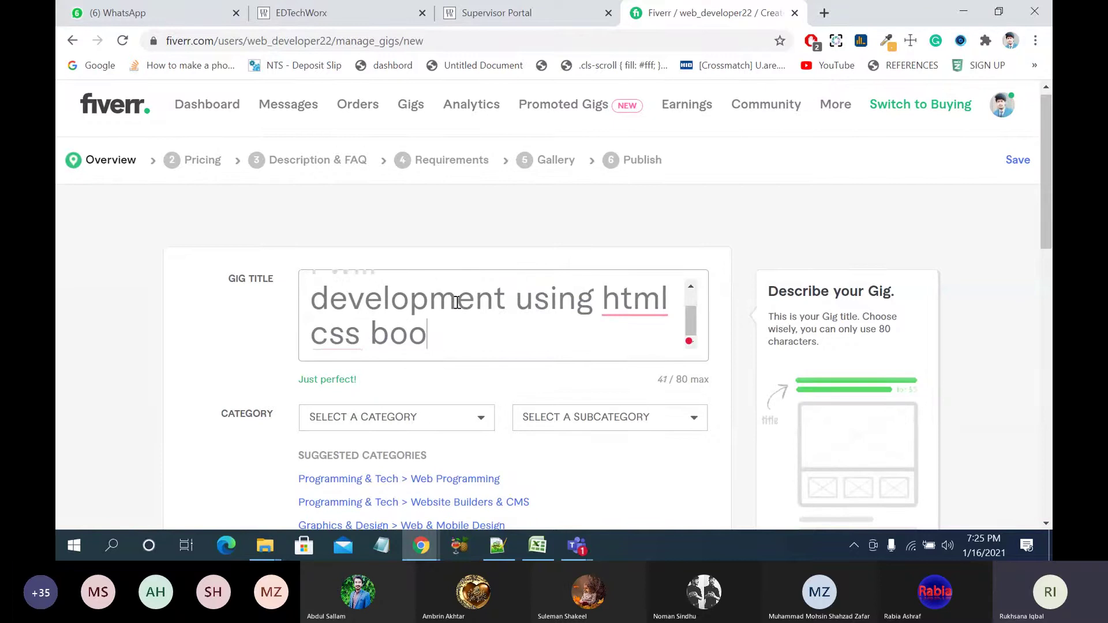
type("tstrao")
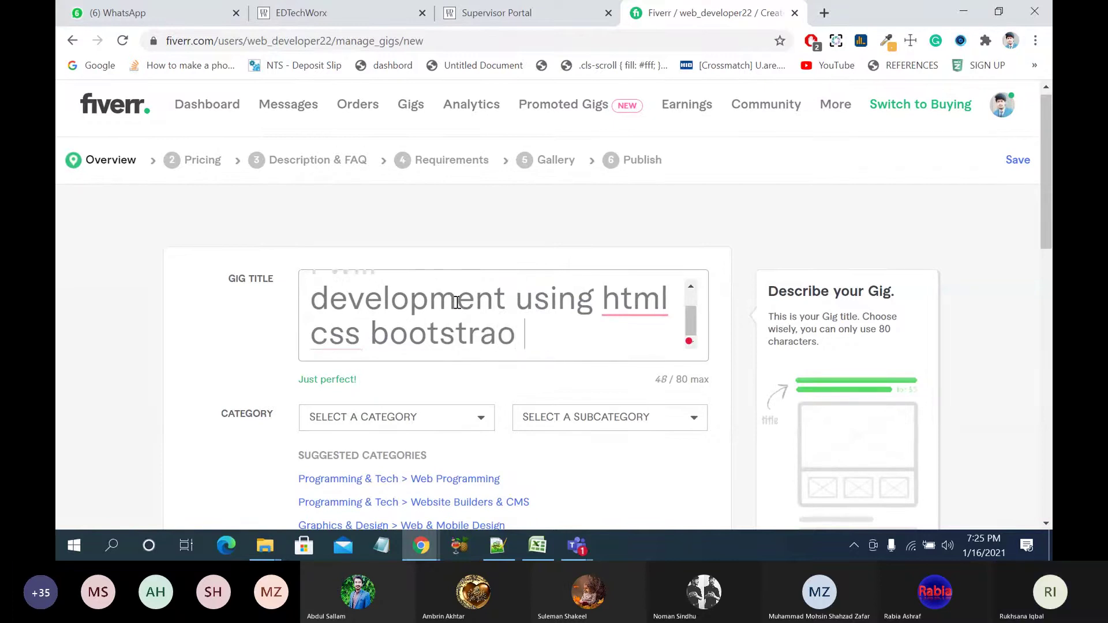
key("BackSpace")
key("BackSpace")
key("BackSpace")
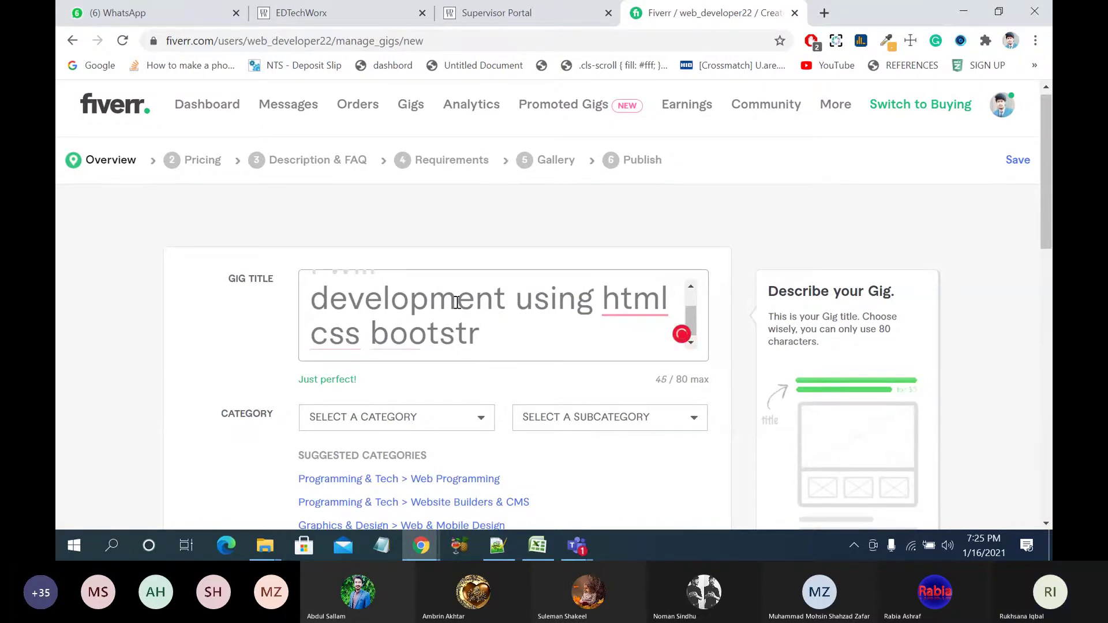
type("ap w")
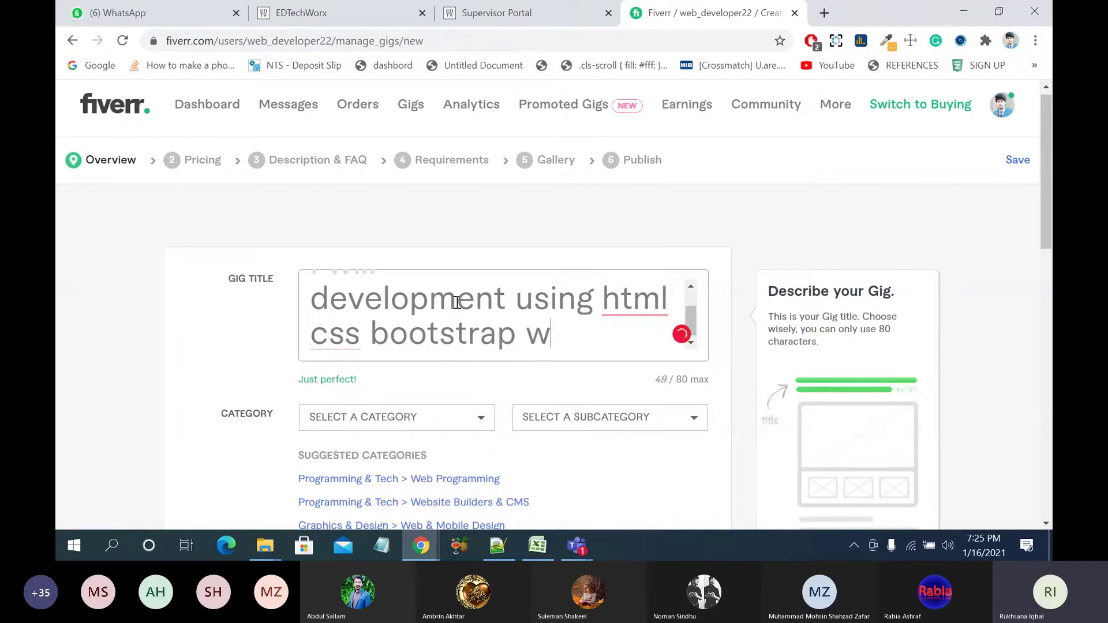
type("ebsie")
key("BackSpace")
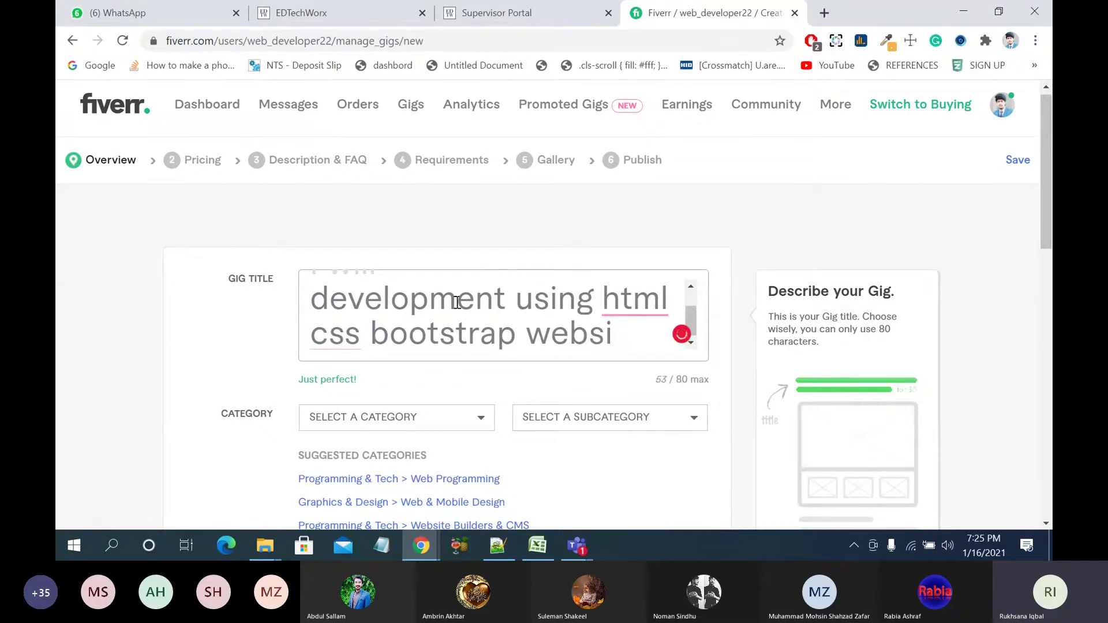
key("BackSpace")
type("i")
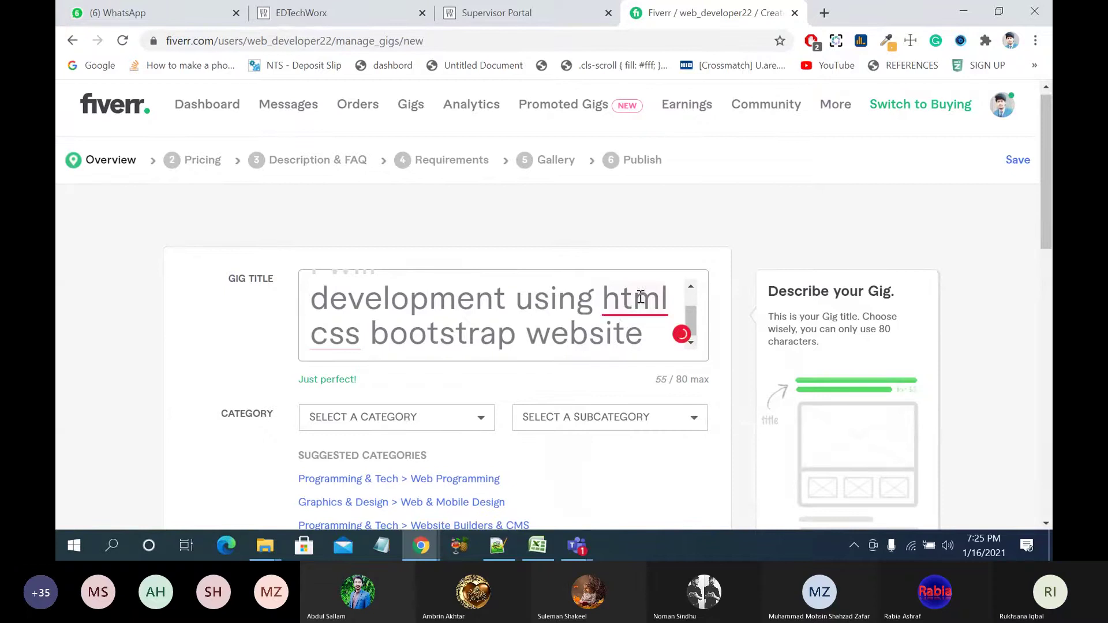
Step: Try the suggested spellings "Html" and "HTML" for the word html in the gig title
mouse_move(640, 297)
left_click(620, 367)
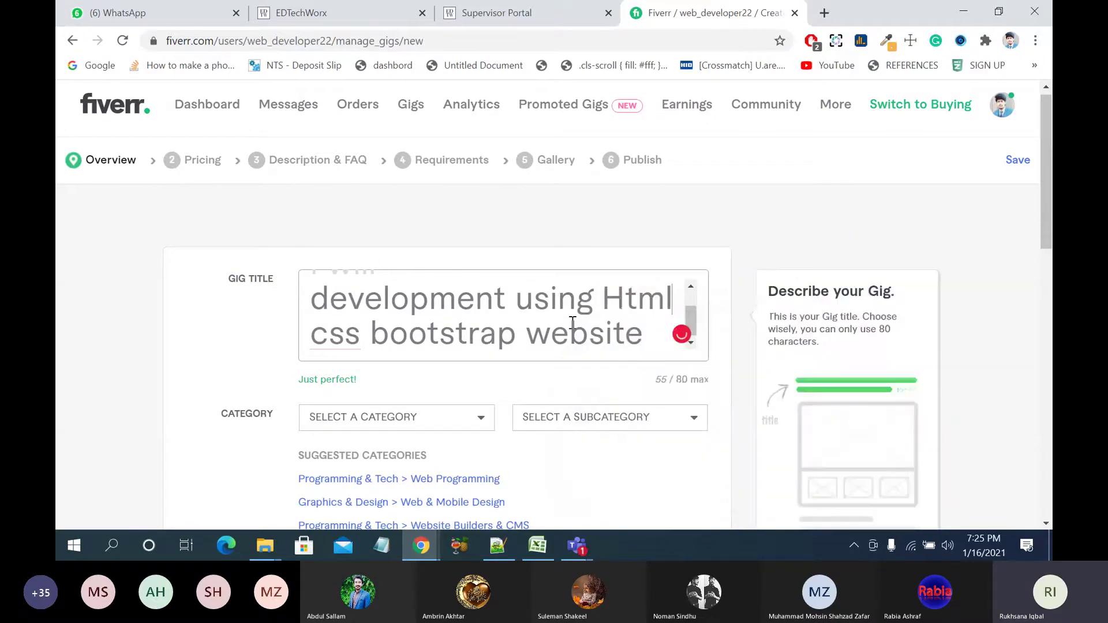
left_click(623, 305)
key("BackSpace")
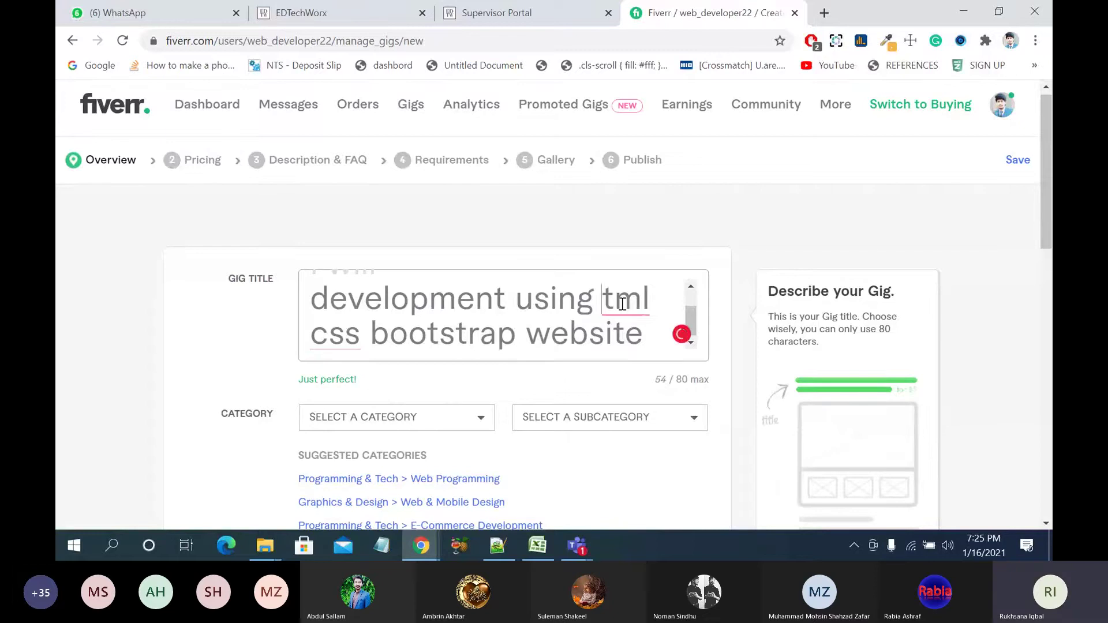
mouse_move(623, 304)
left_click(654, 330)
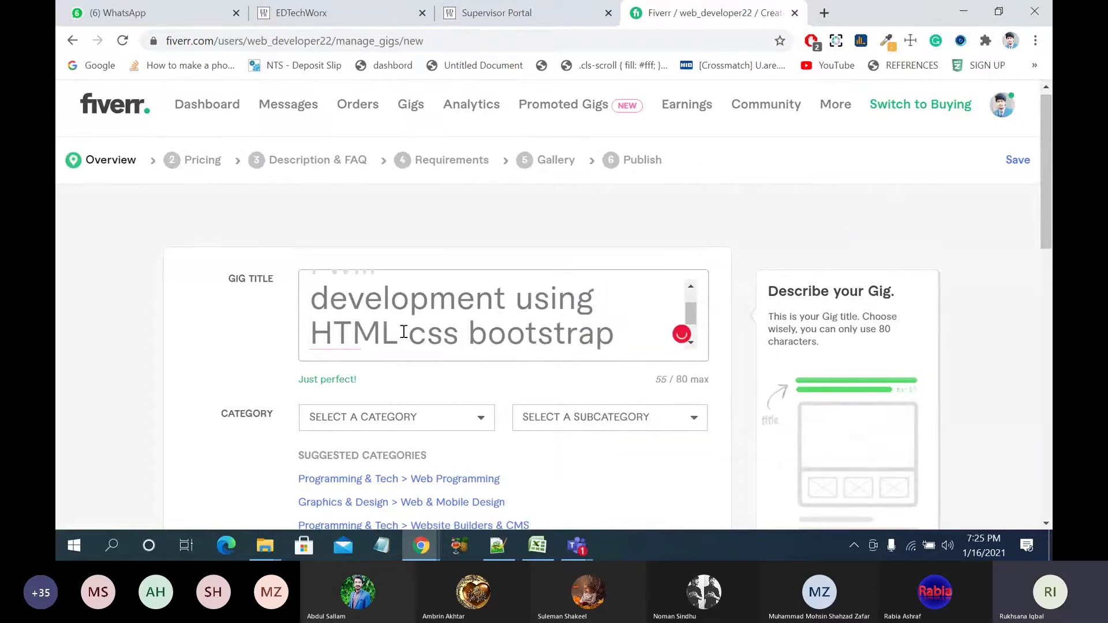
Step: Replace "HTML" in the gig title with lowercase "html"
key("BackSpace")
key("BackSpace")
key("BackSpace")
key("BackSpace")
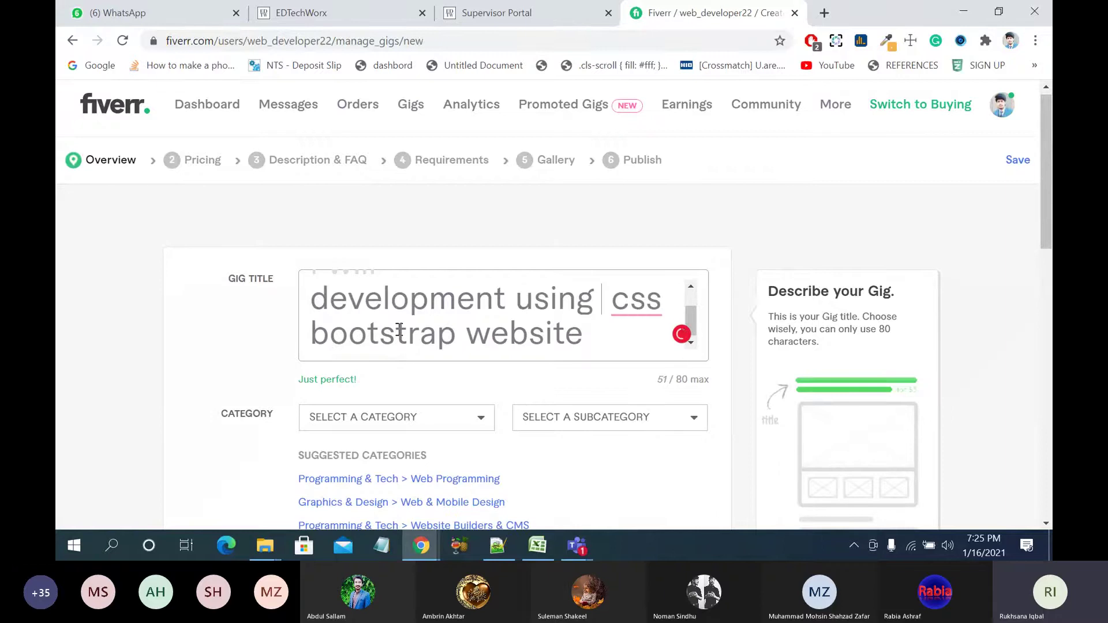
type("html")
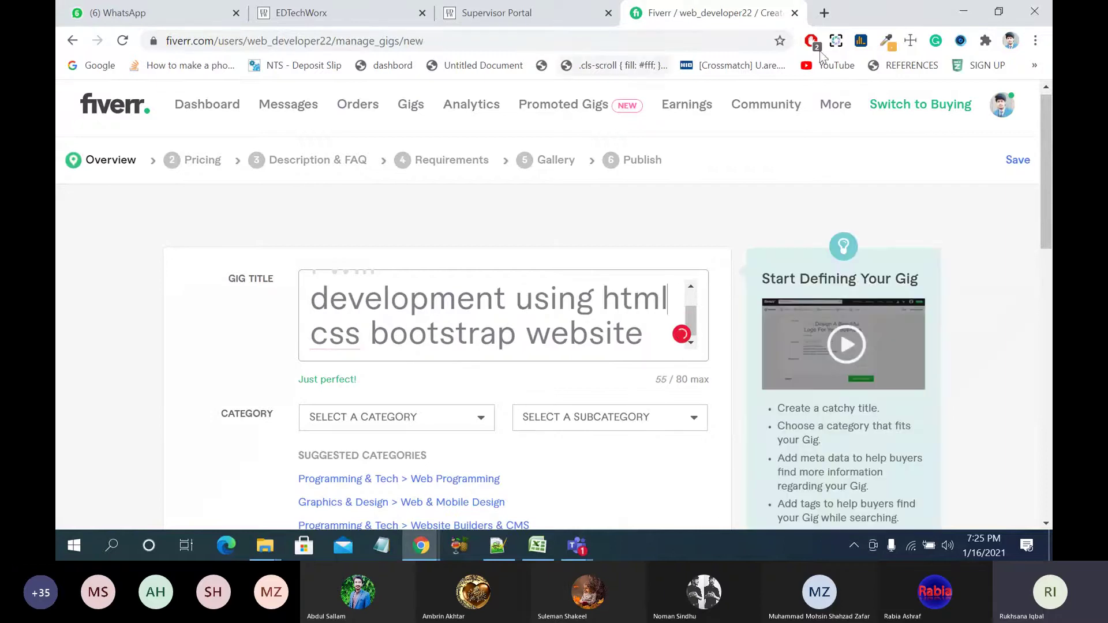
Step: Check the Grammarly extension's details and its site access options
left_click(936, 42)
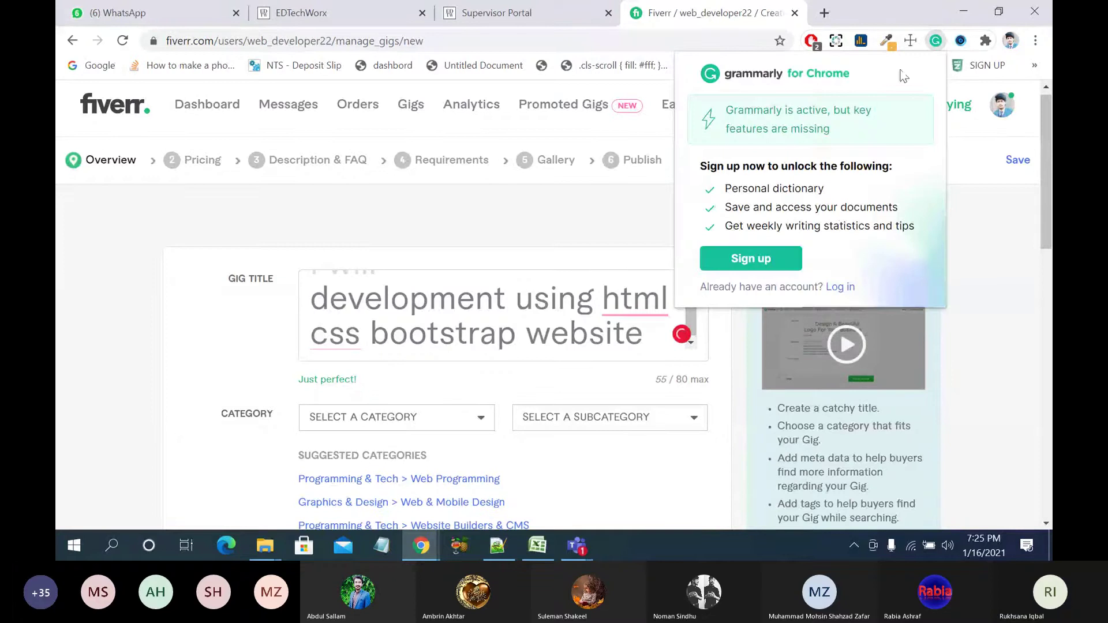
right_click(939, 48)
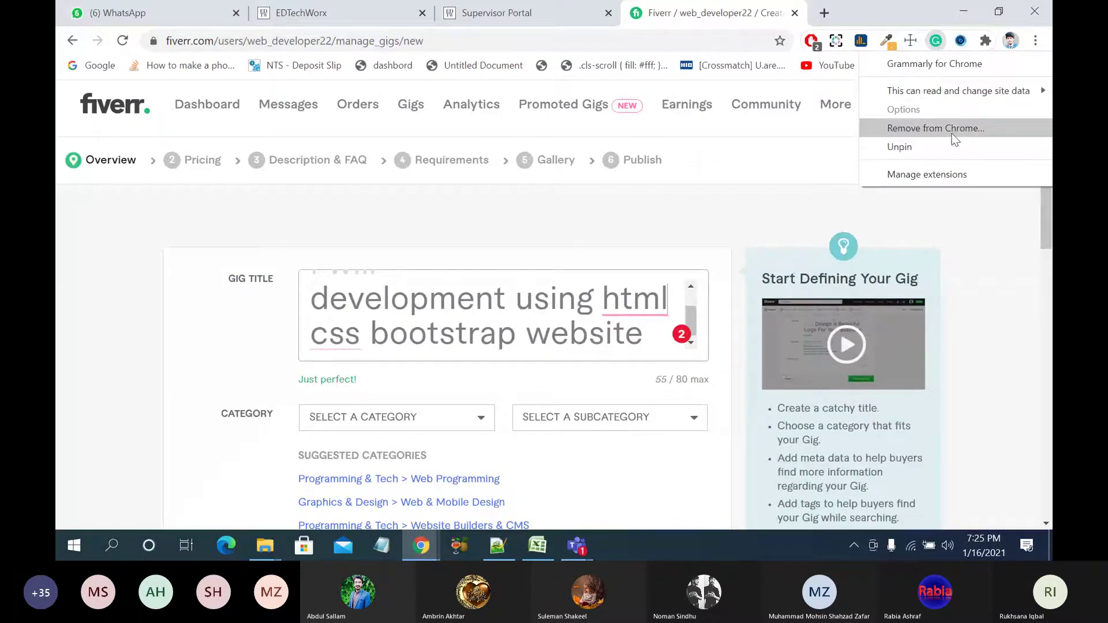
mouse_move(1006, 92)
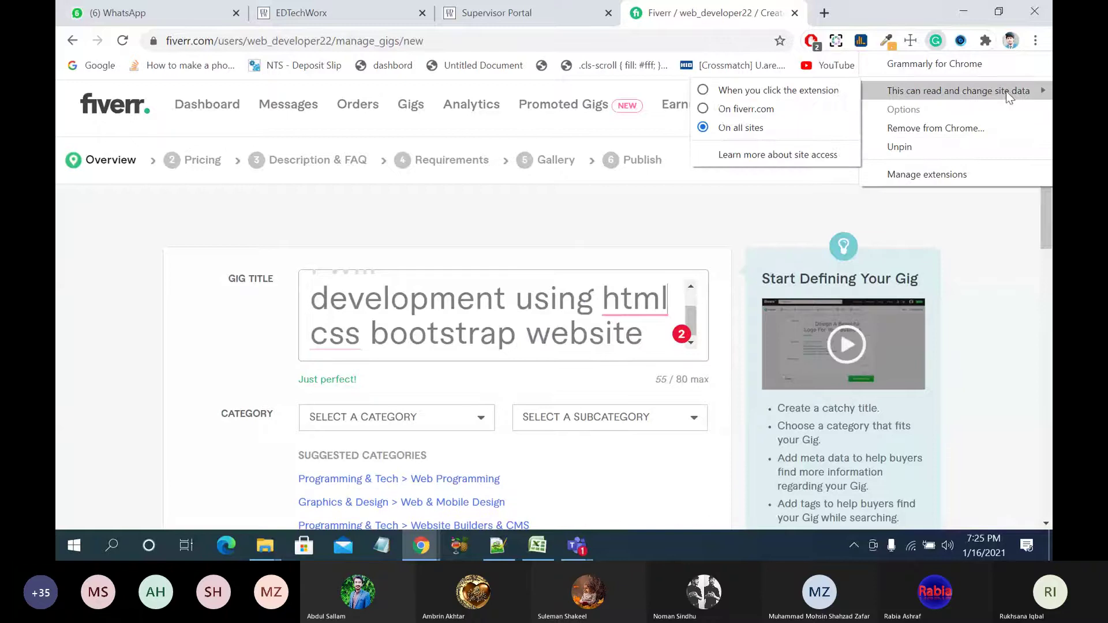
left_click(790, 101)
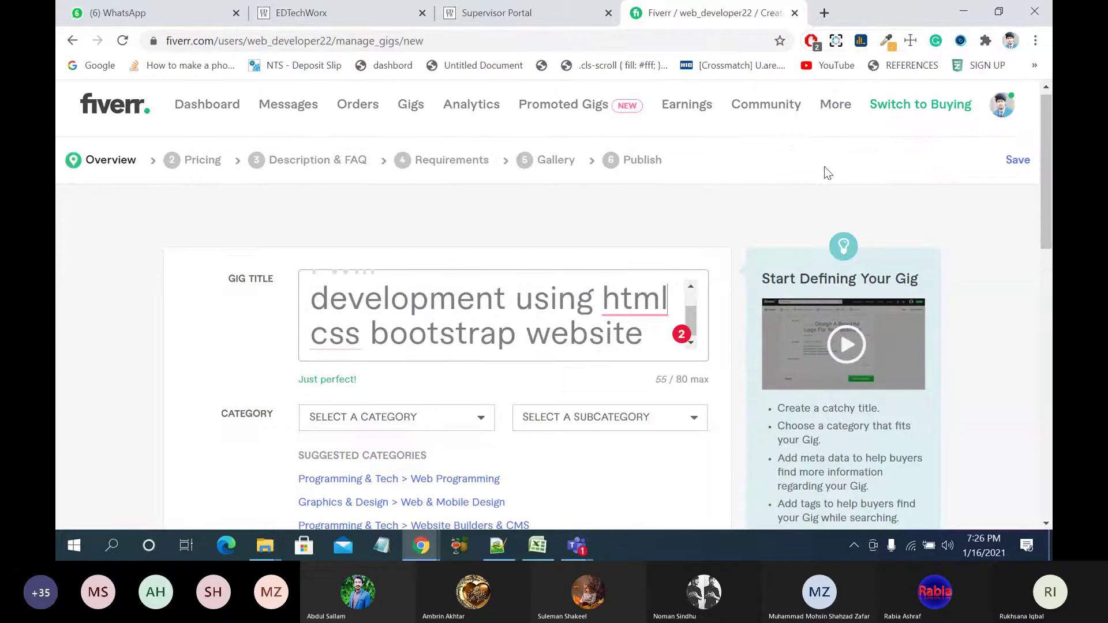
Step: Apply the suggested spelling "HTML" in the gig title and replace it with lowercase "html"
left_click(650, 282)
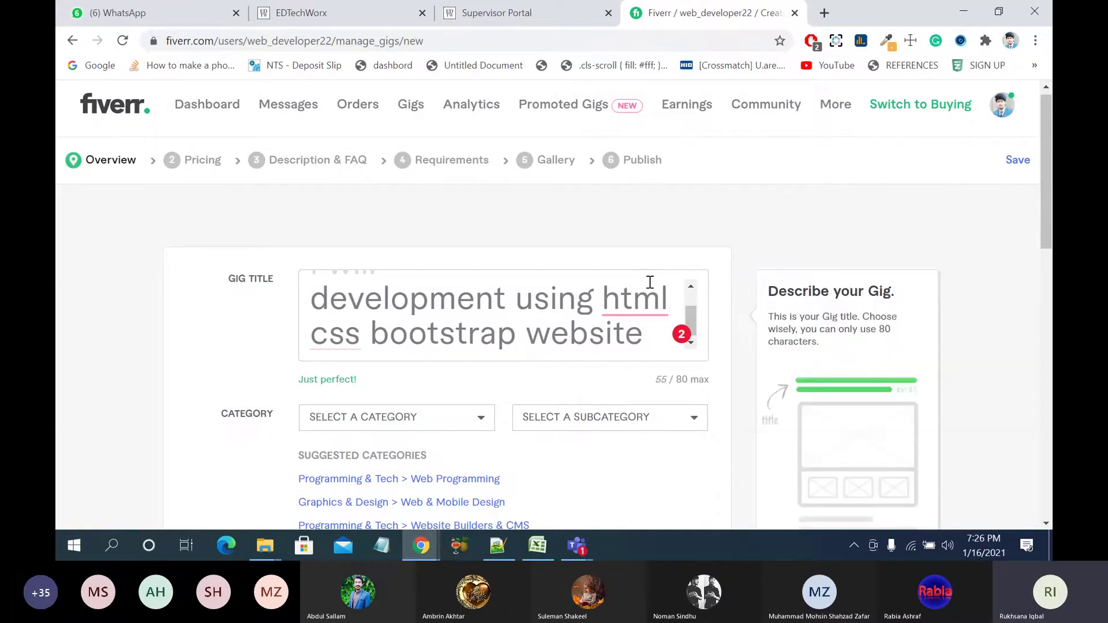
mouse_move(635, 306)
left_click(618, 334)
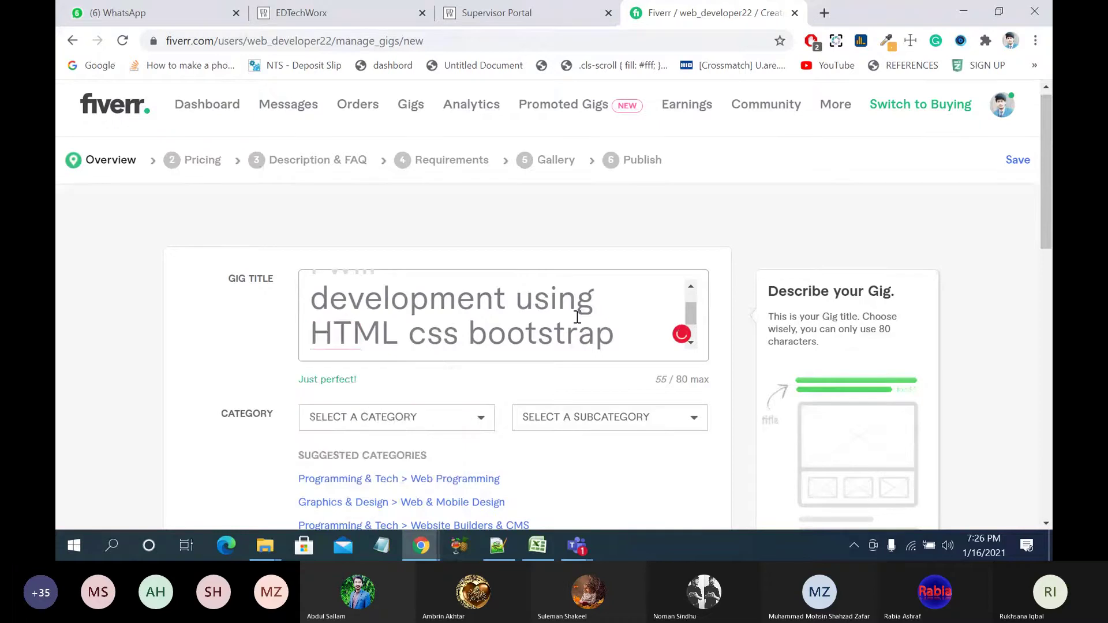
scroll(577, 317, "up", 1)
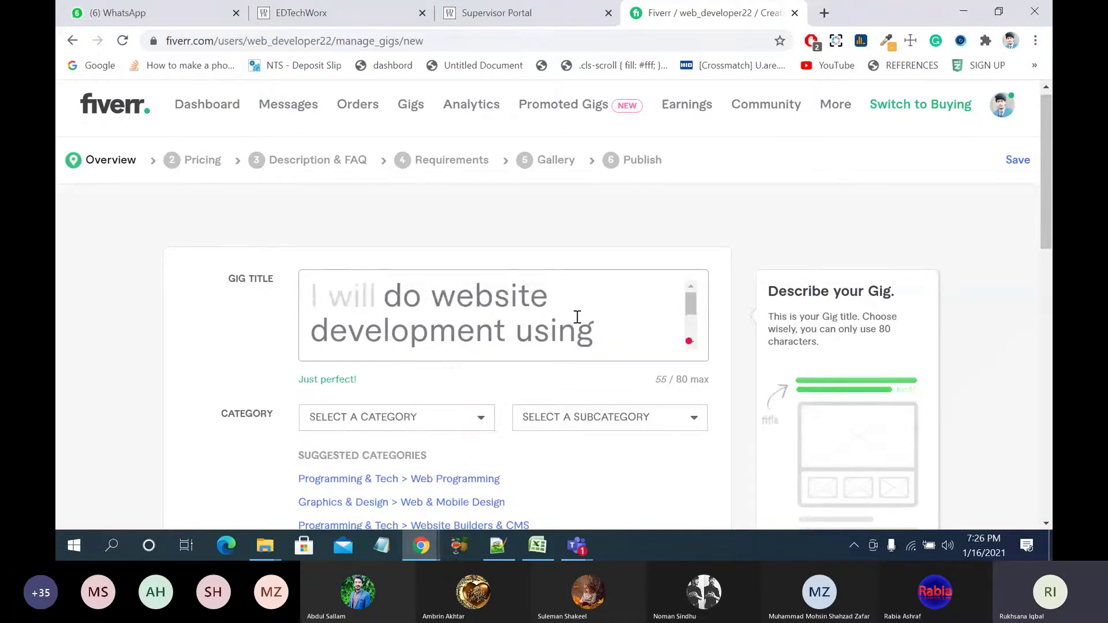
scroll(577, 317, "down", 2)
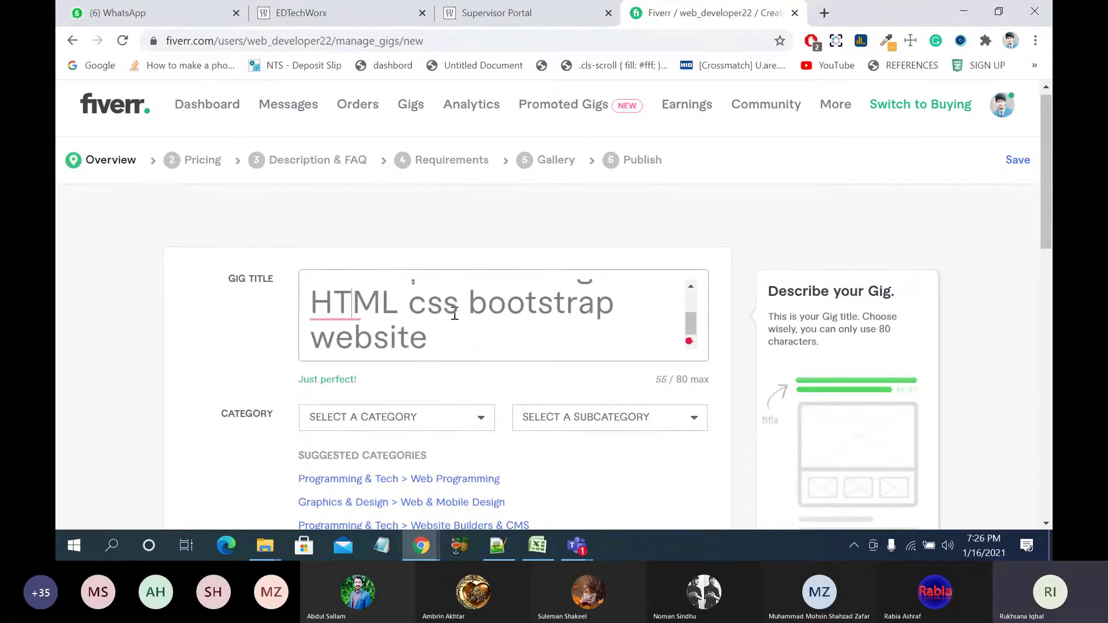
left_click_drag(381, 303, 319, 304)
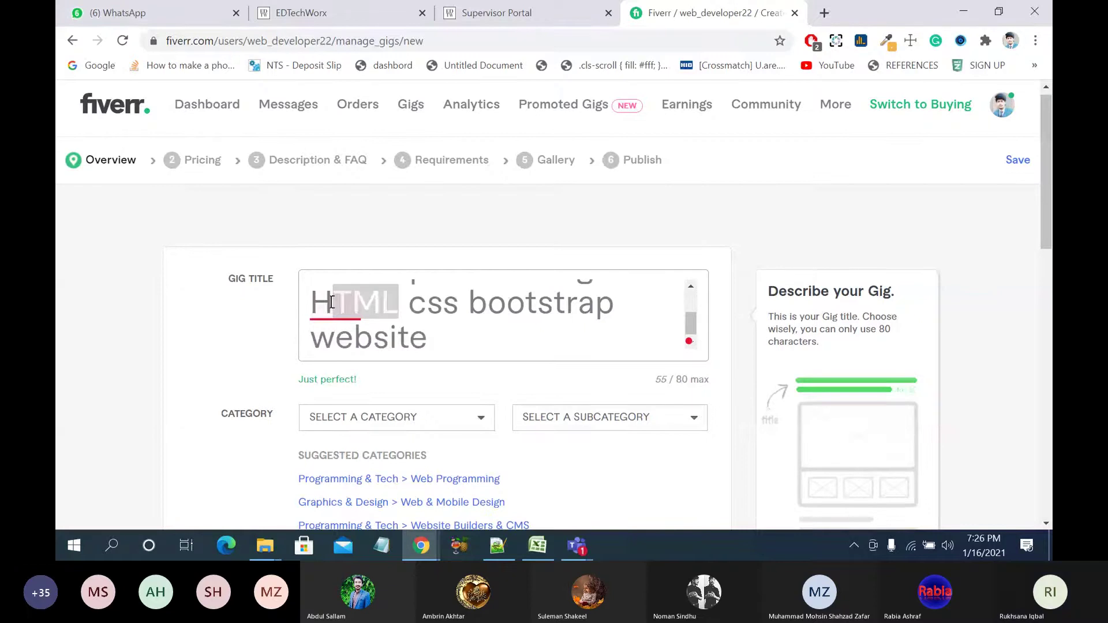
type("html")
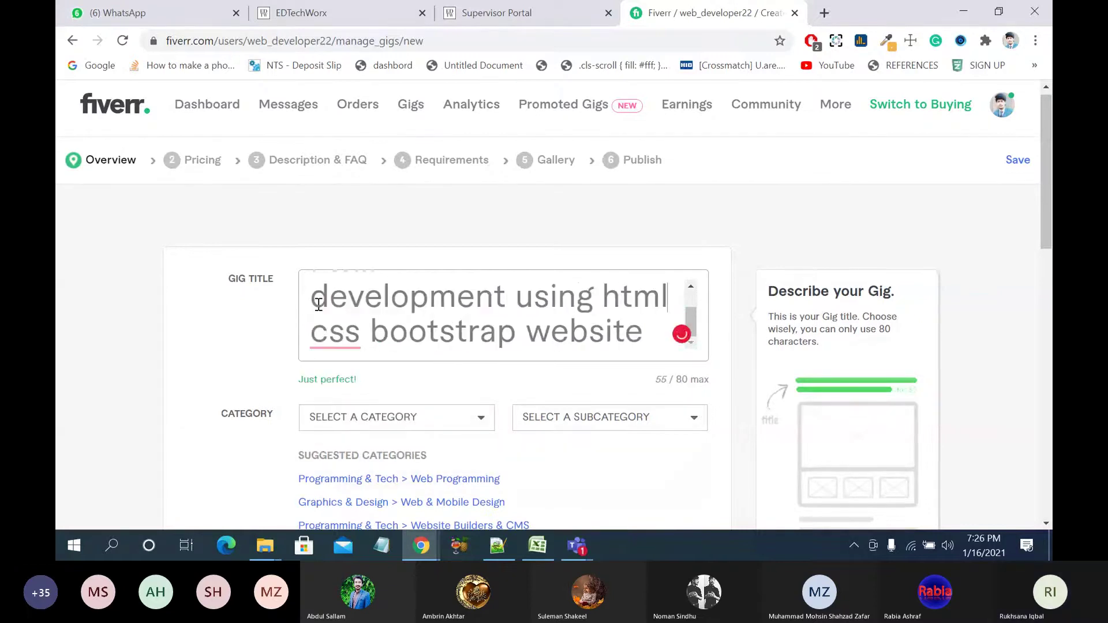
Step: Review the wording and character limit of the gig title, along with the category and search tag fields below it
scroll(408, 329, "down", 1)
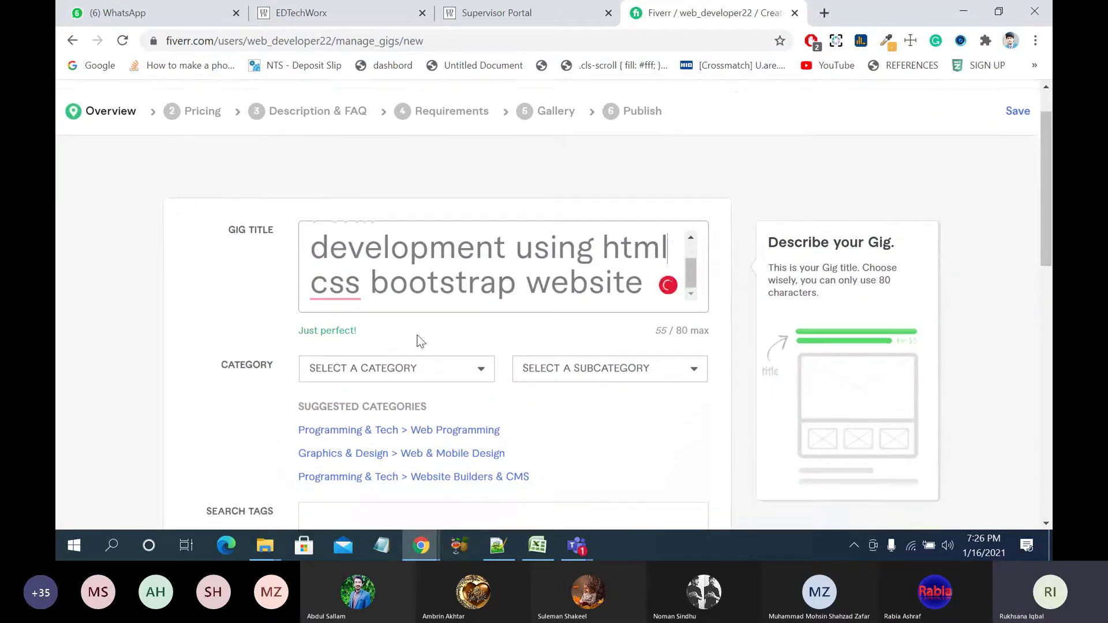
mouse_move(693, 276)
left_mouse_down()
mouse_move(695, 252)
mouse_move(697, 284)
left_mouse_up()
left_click(664, 260)
left_click(501, 339)
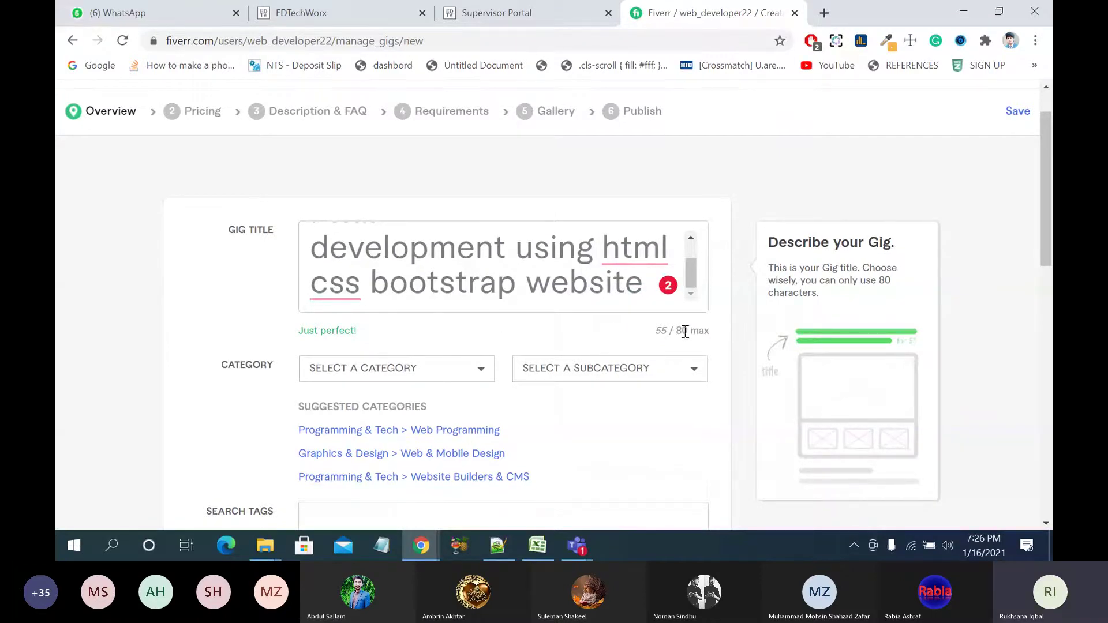
scroll(580, 290, "up", 2)
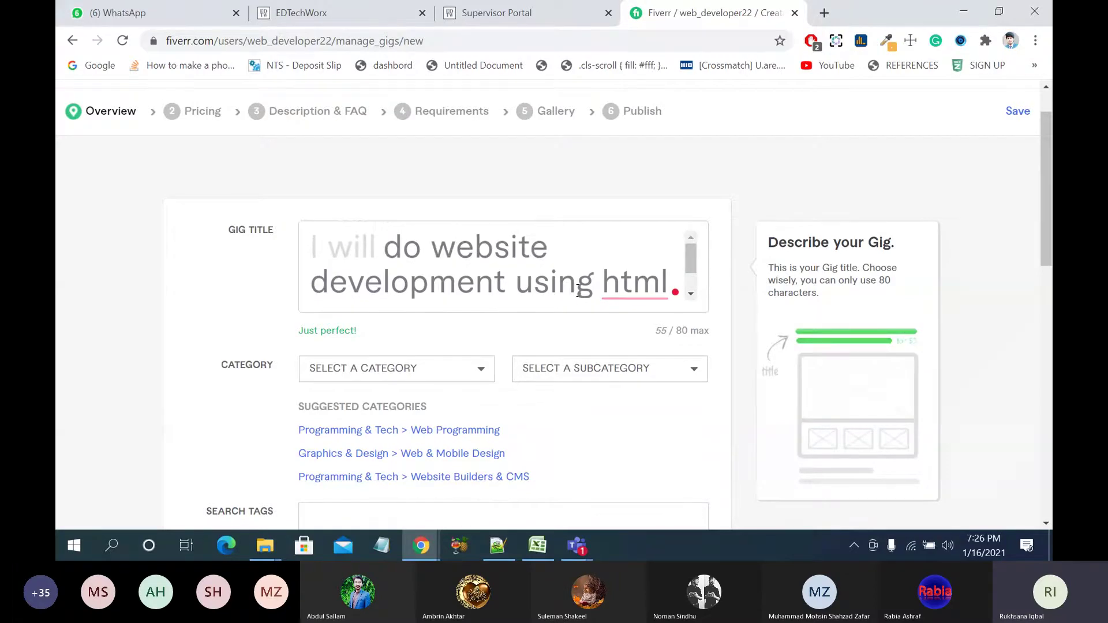
left_click_drag(442, 252, 502, 279)
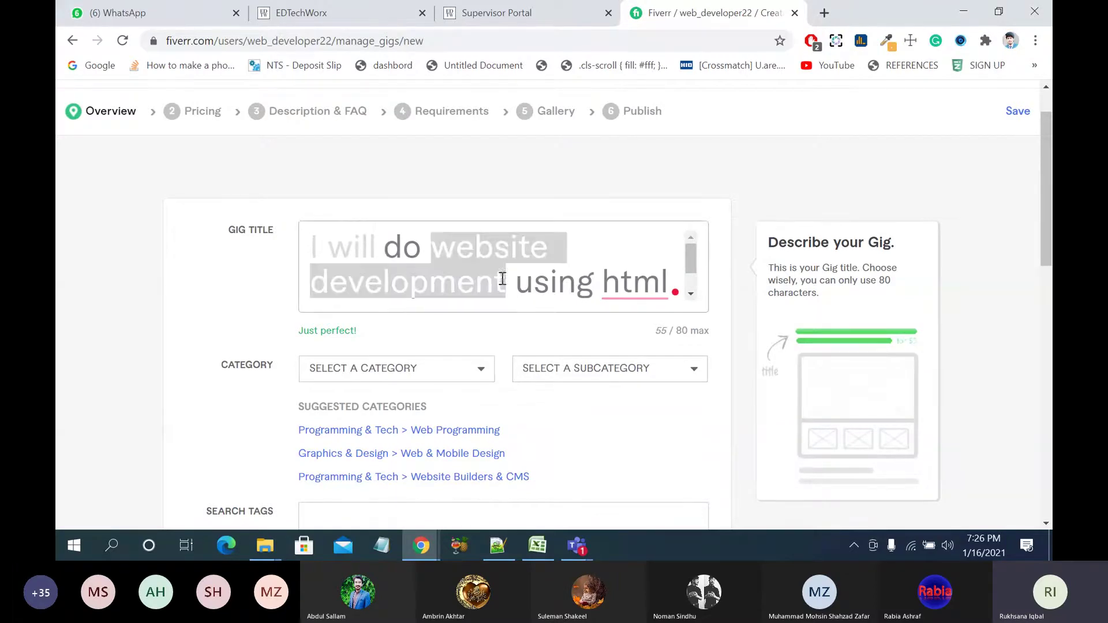
left_click(600, 279)
scroll(620, 277, "down", 2)
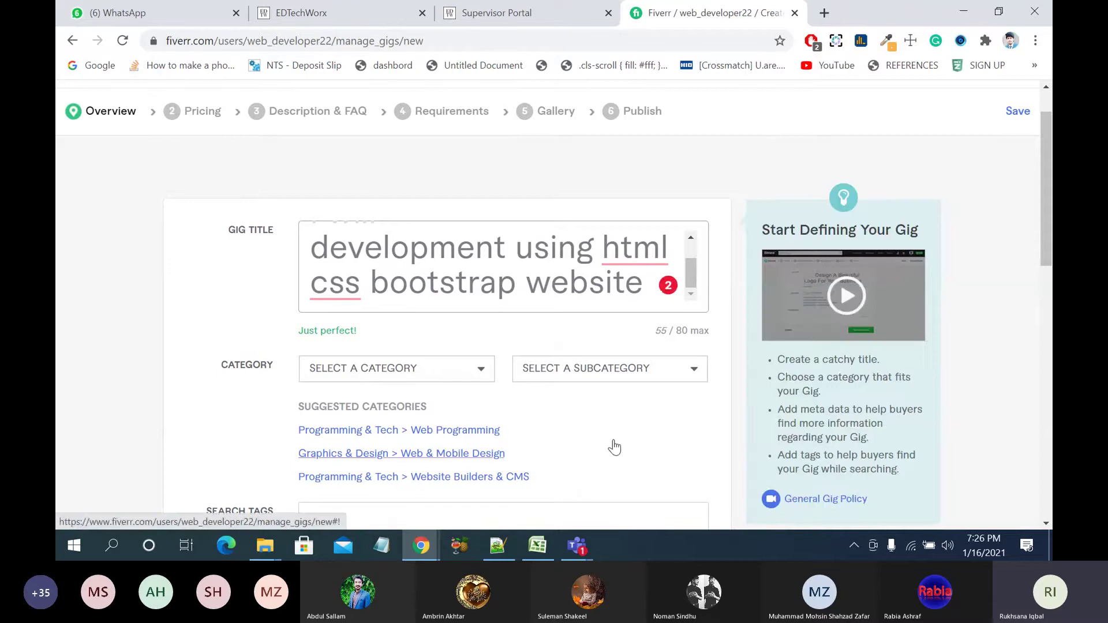
scroll(614, 448, "up", 1)
scroll(614, 448, "down", 3)
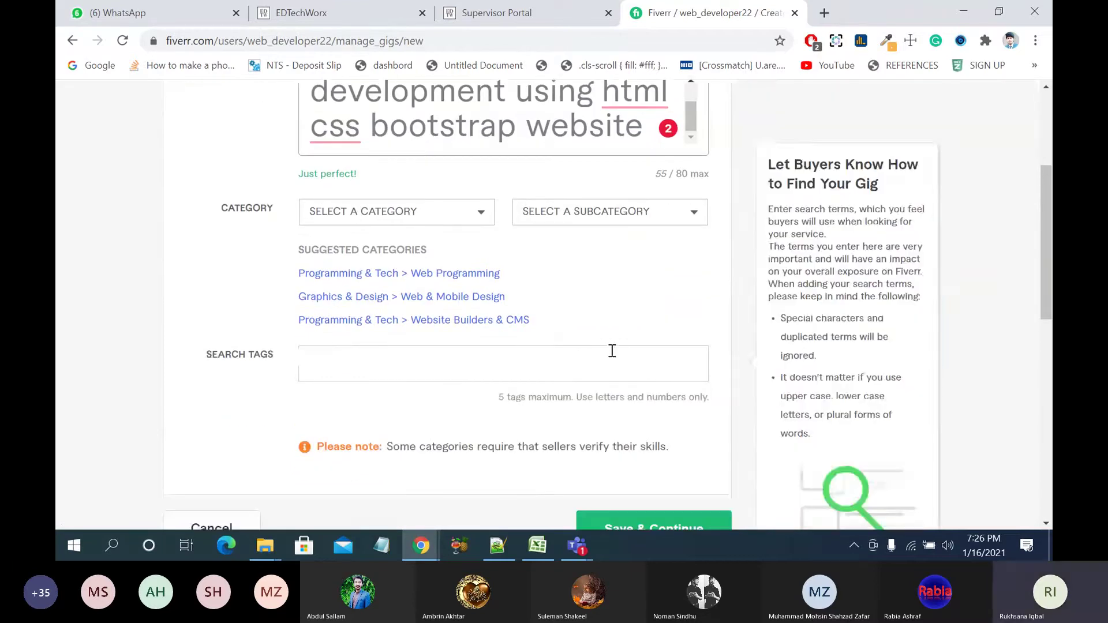
scroll(612, 350, "up", 2)
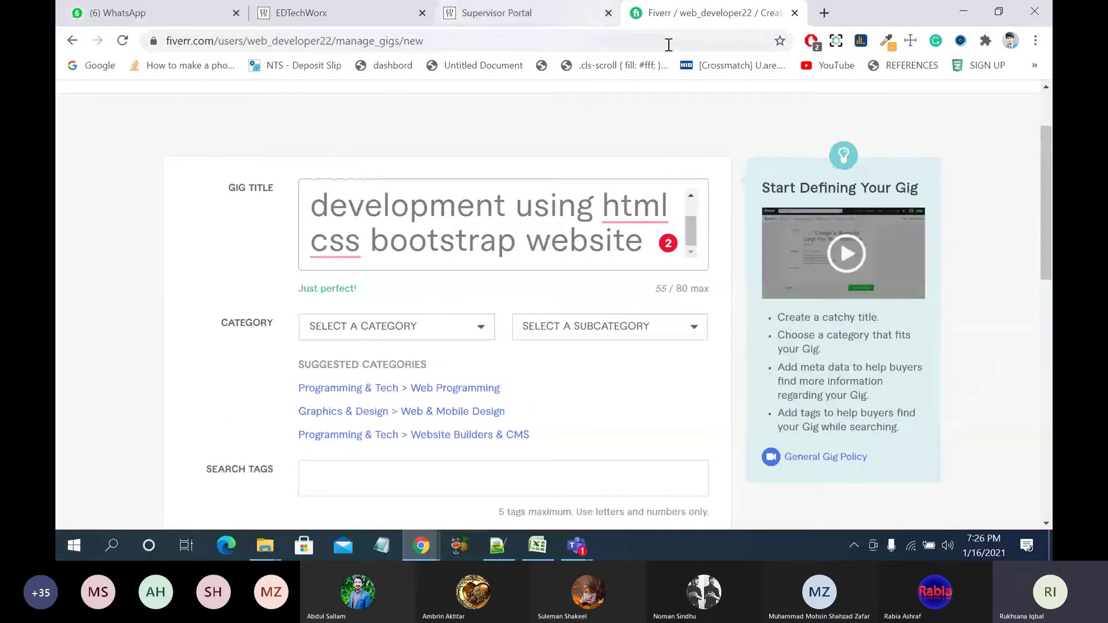
Step: Switch to the incognito Fiverr window and search for "html css bootstrap website" using the suggestions for "html css"
mouse_move(421, 545)
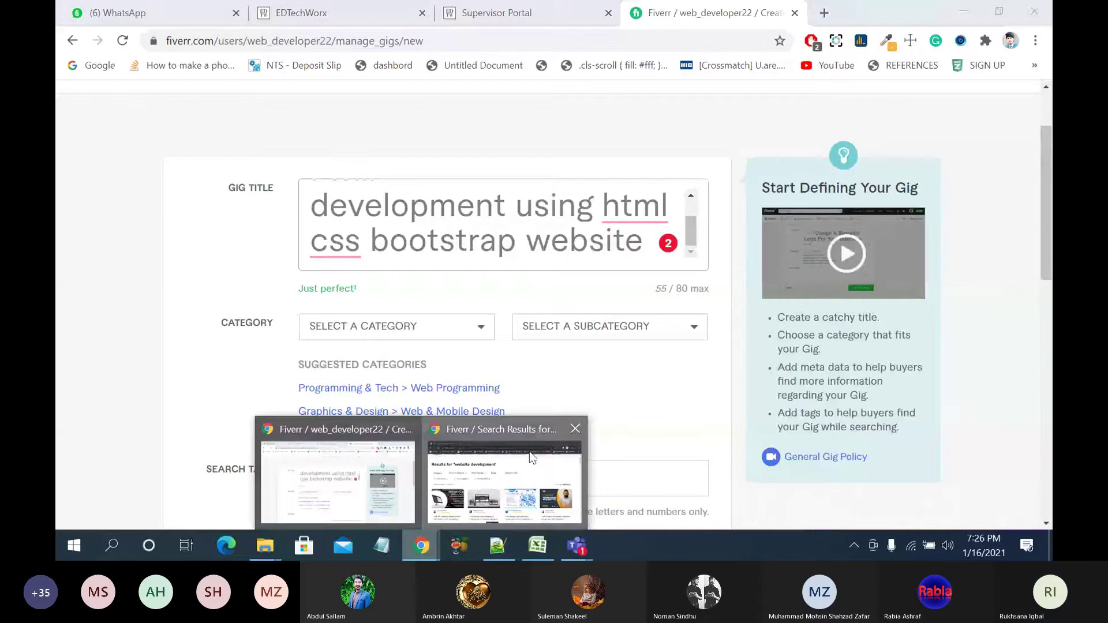
left_click(496, 511)
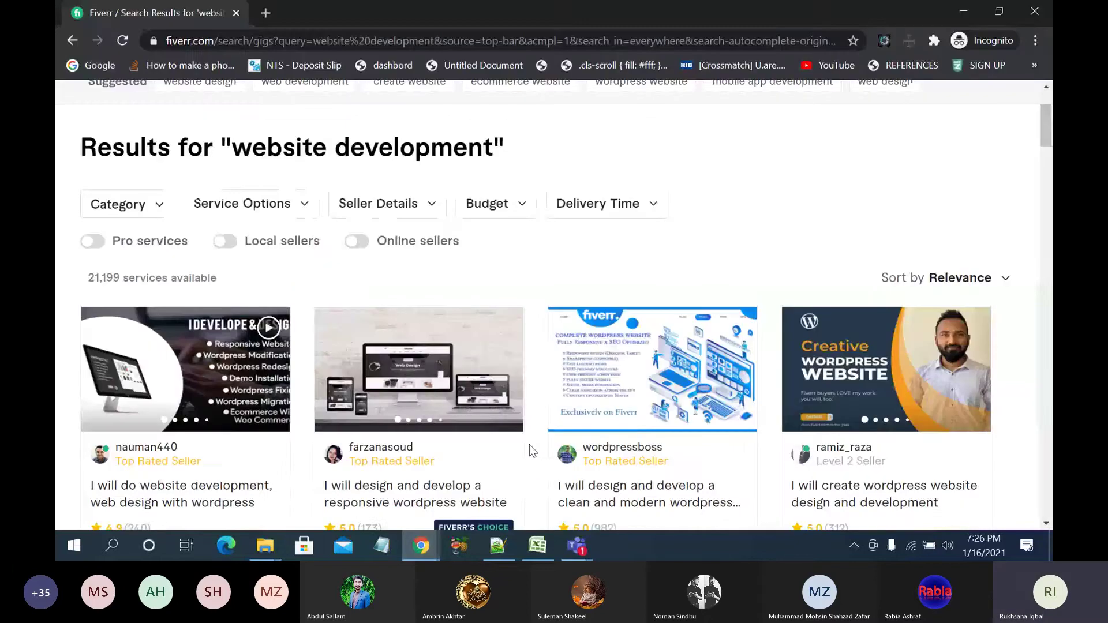
scroll(529, 445, "down", 3)
scroll(591, 281, "up", 3)
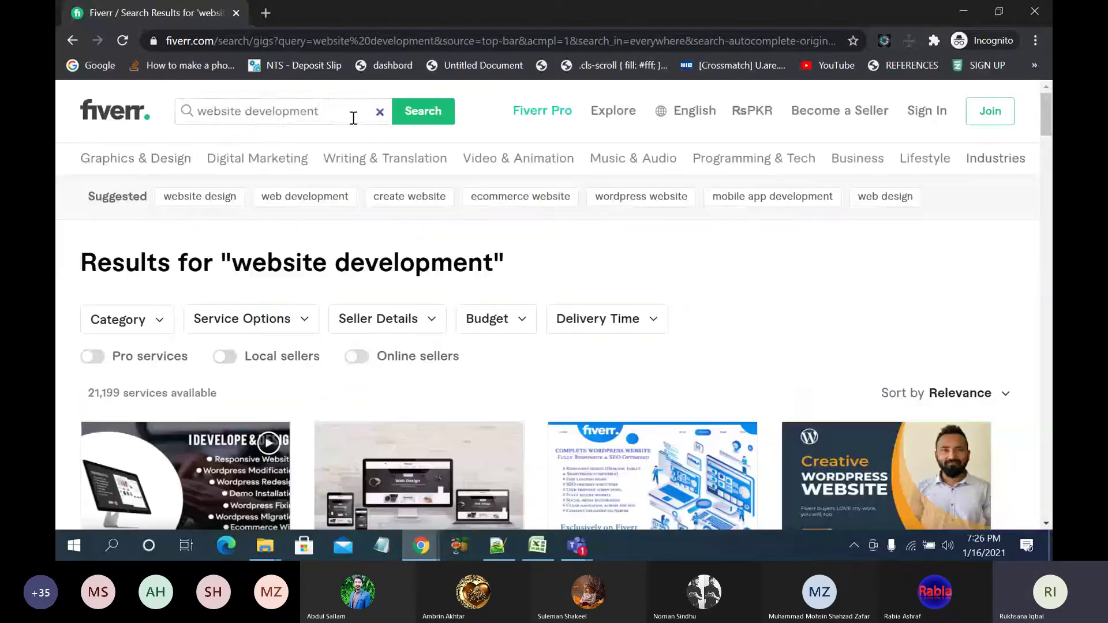
left_click(373, 117)
left_click(379, 111)
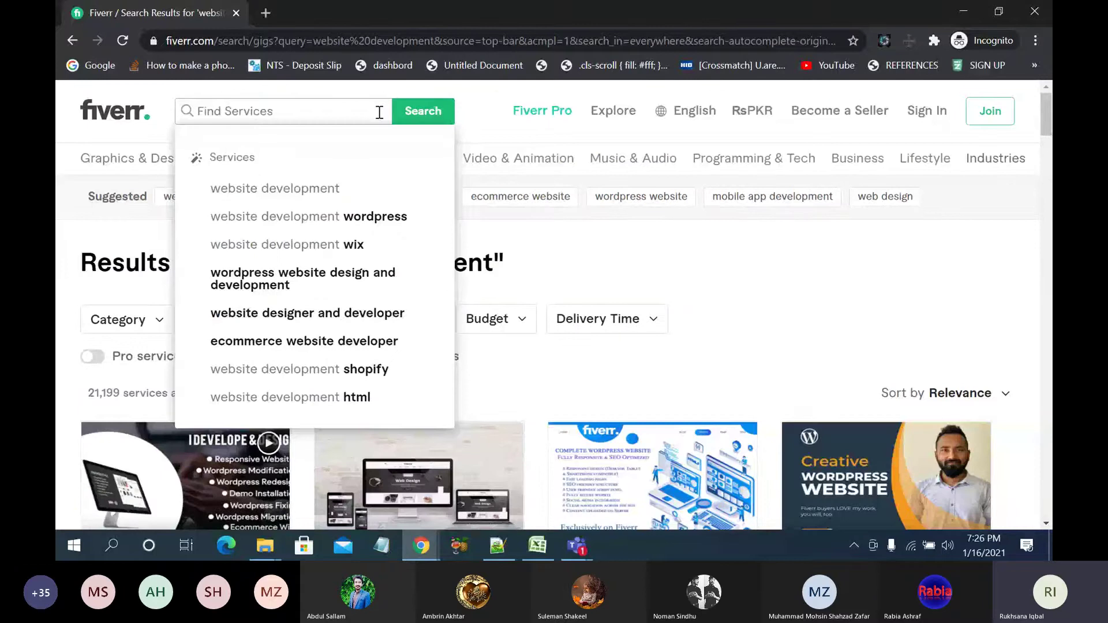
type("htm")
left_click(379, 112)
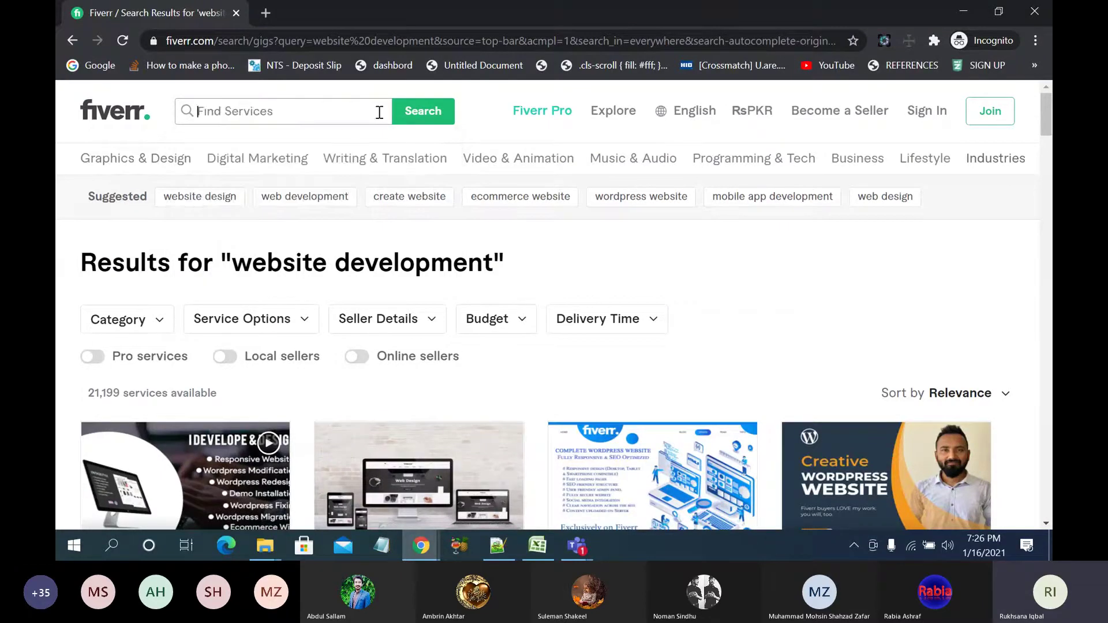
type("html css")
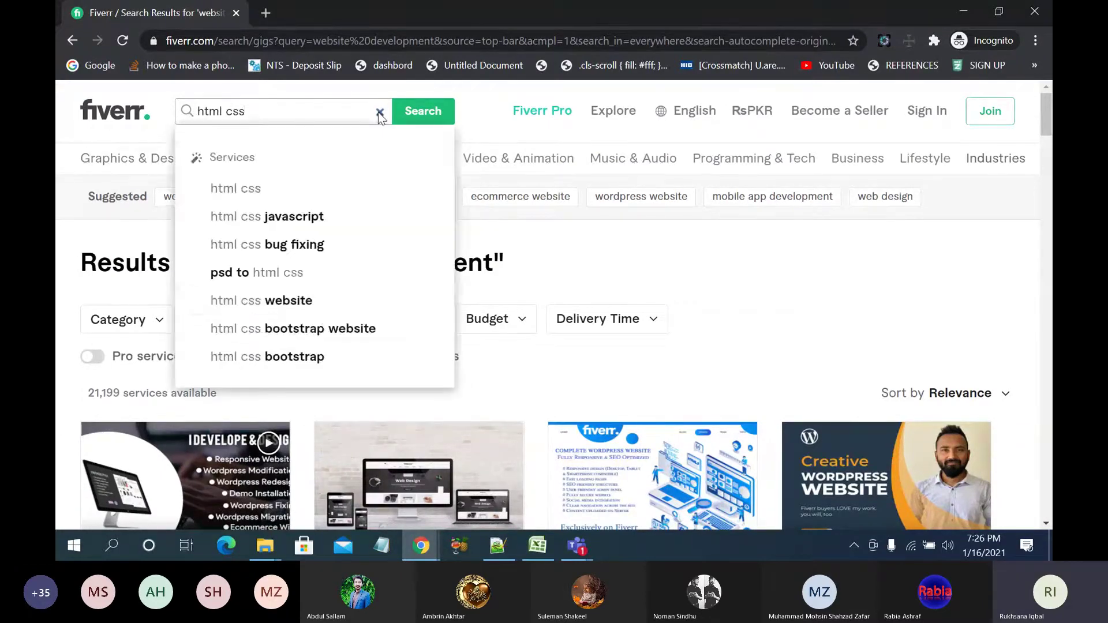
left_click(332, 326)
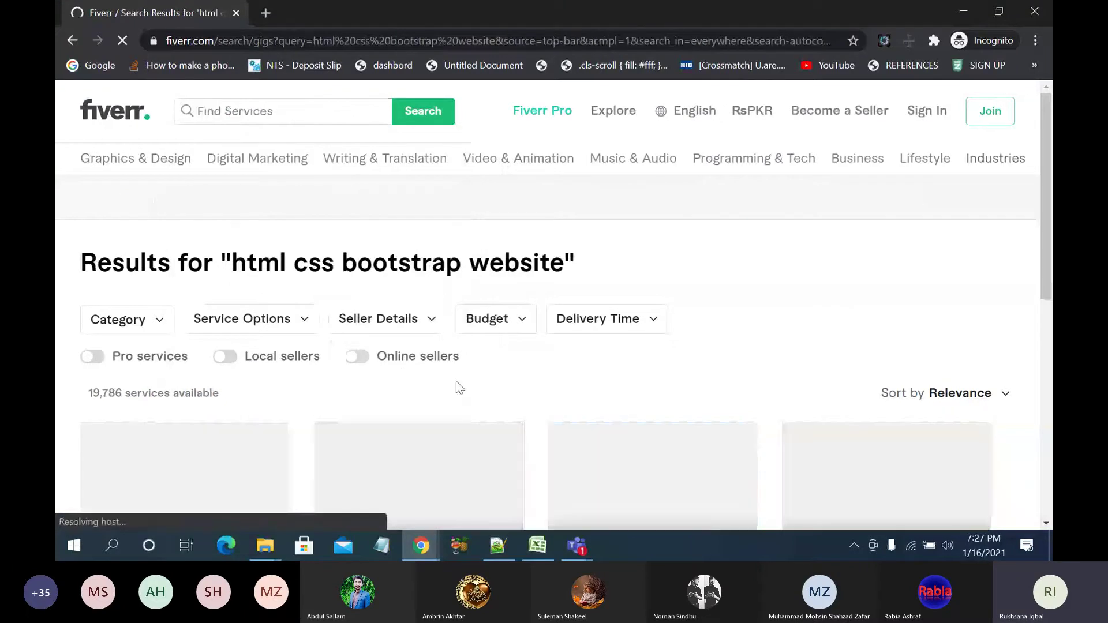
Step: Open the first three gigs in the "html css bootstrap website" results in separate new tabs
scroll(456, 382, "down", 4)
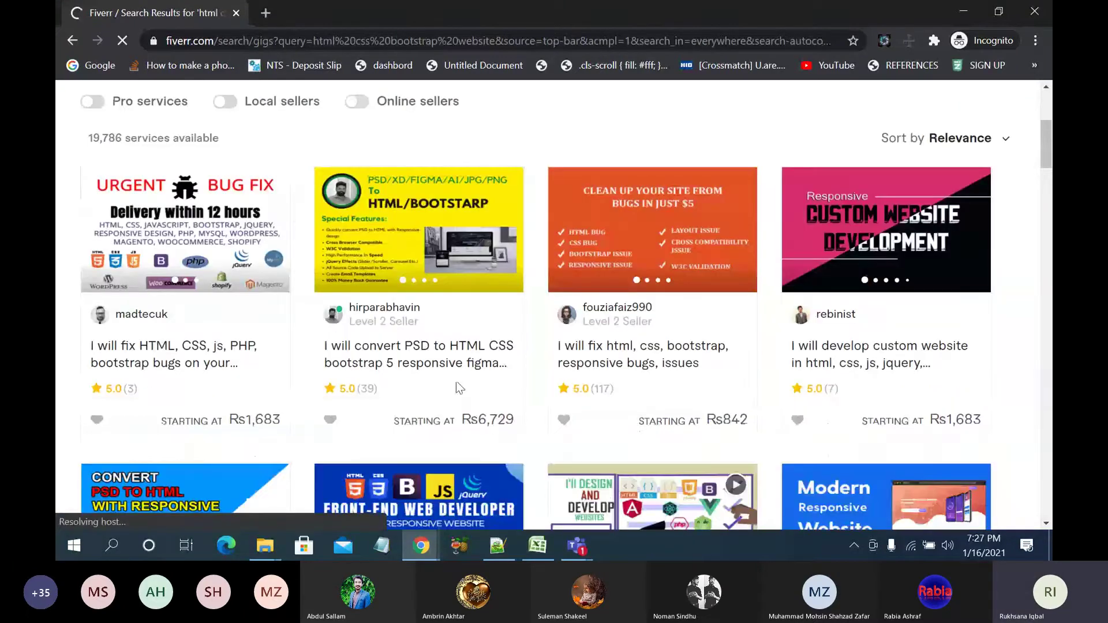
scroll(456, 381, "down", 1)
right_click(218, 287)
left_click(260, 297)
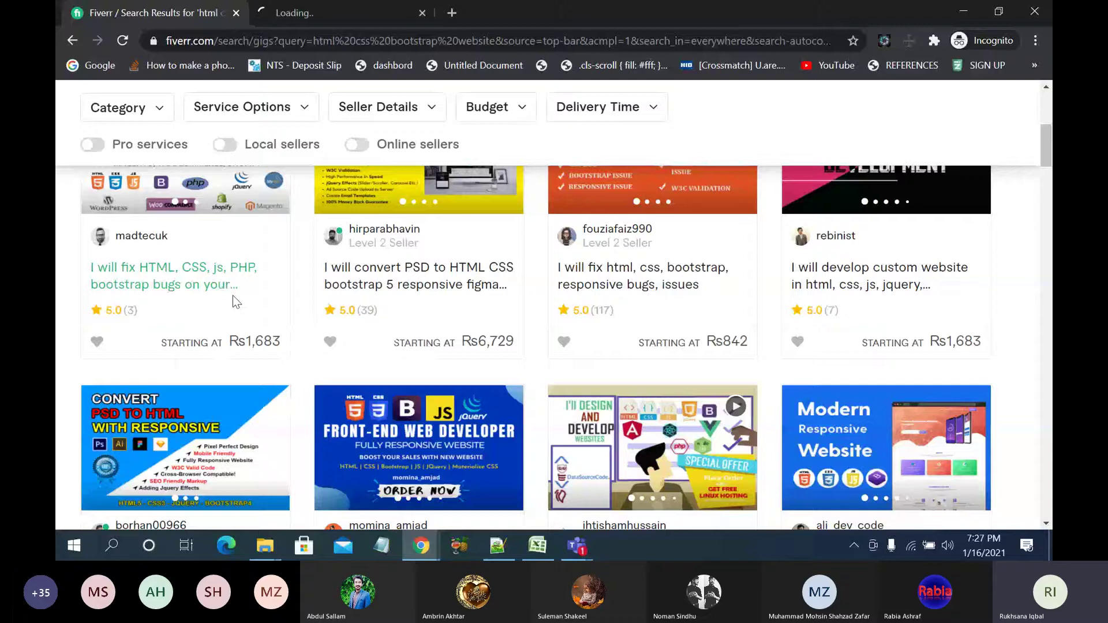
right_click(385, 277)
left_click(405, 279)
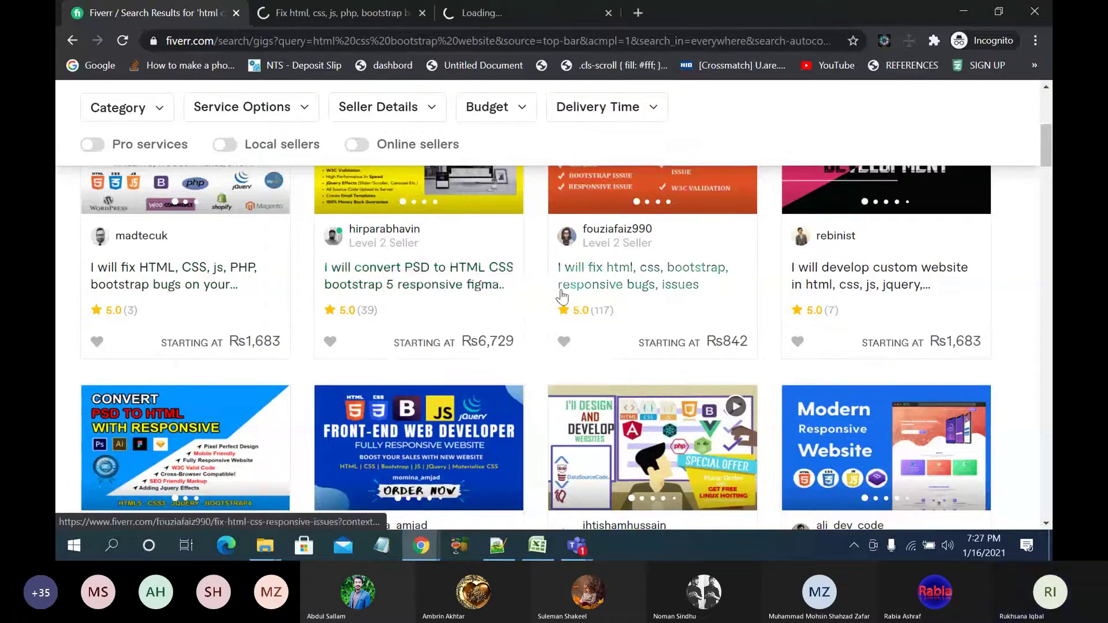
middle_click(620, 293)
Step: Compare the titles of the three opened gigs and examine the keywords in the third one's title
left_click(314, 10)
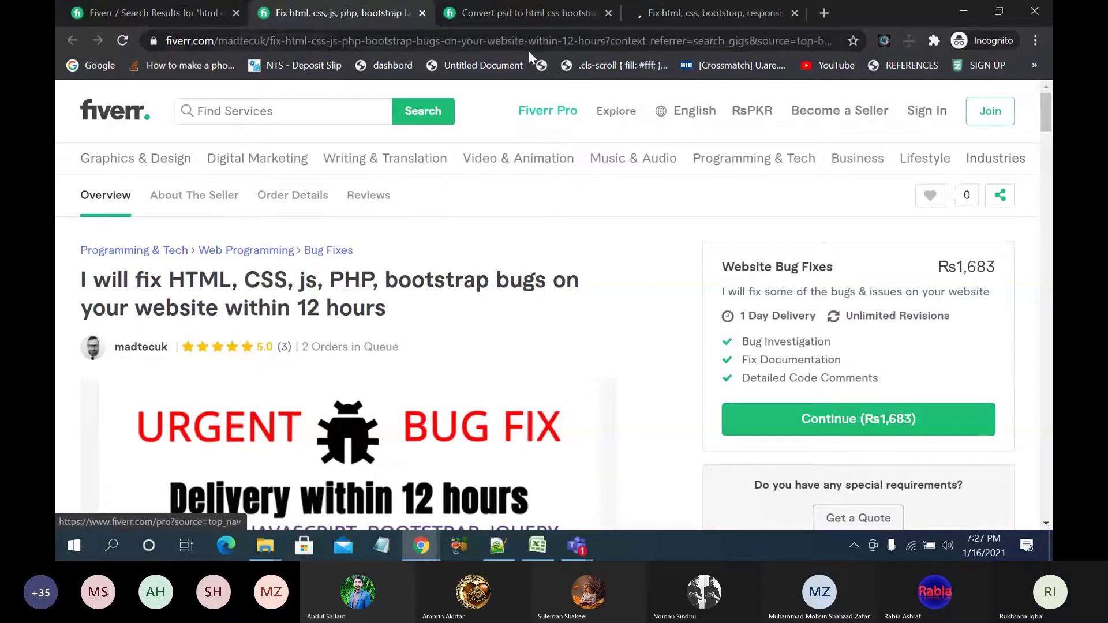
left_click(525, 13)
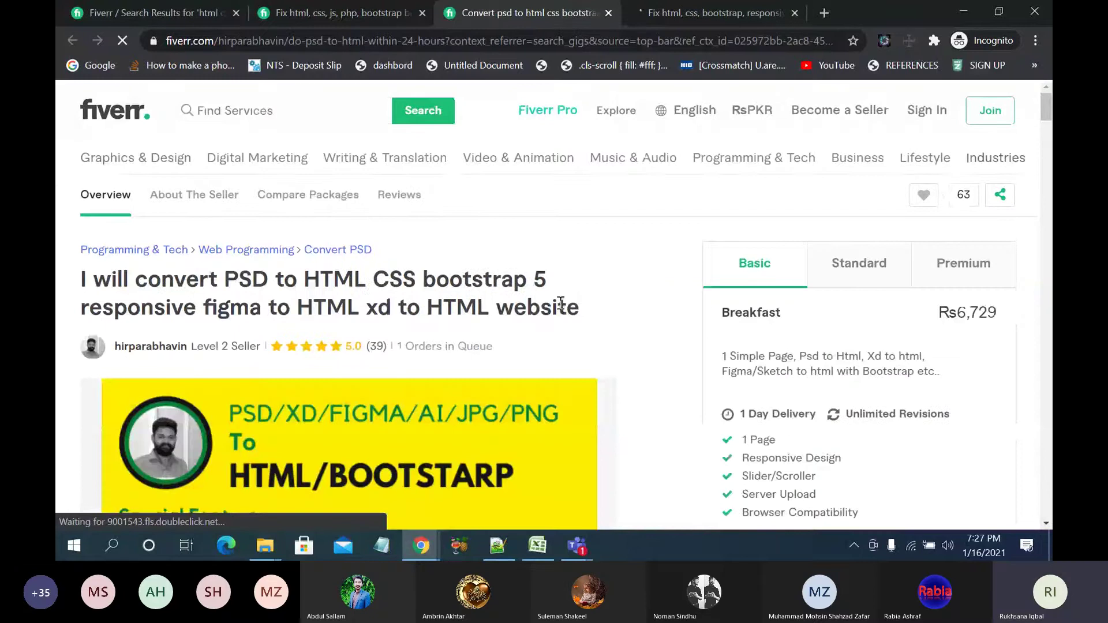
scroll(561, 303, "down", 2)
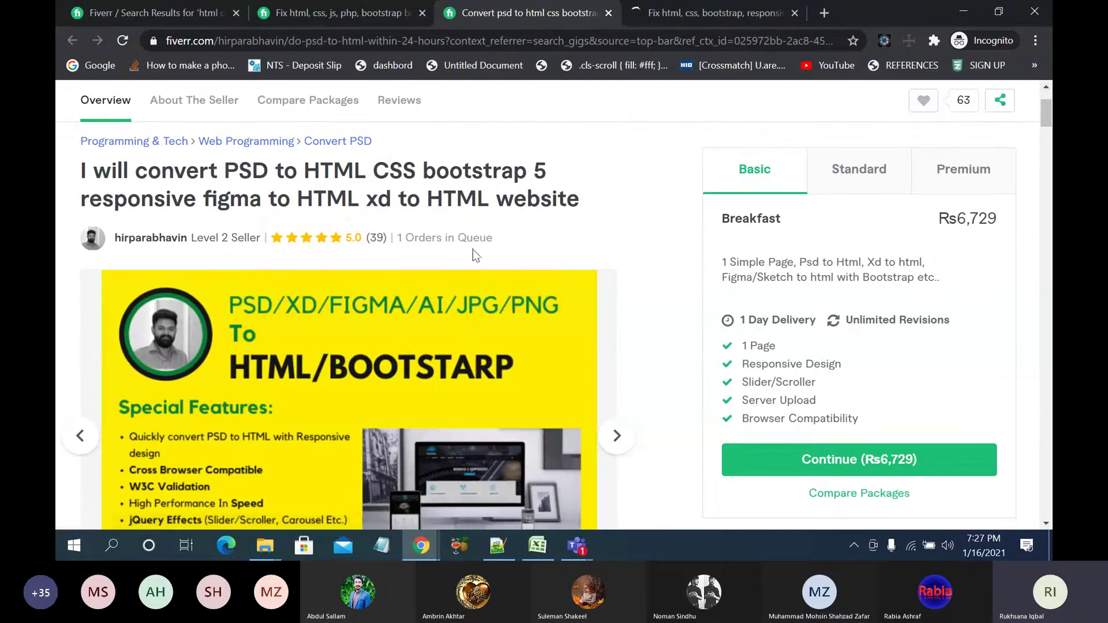
left_click(689, 12)
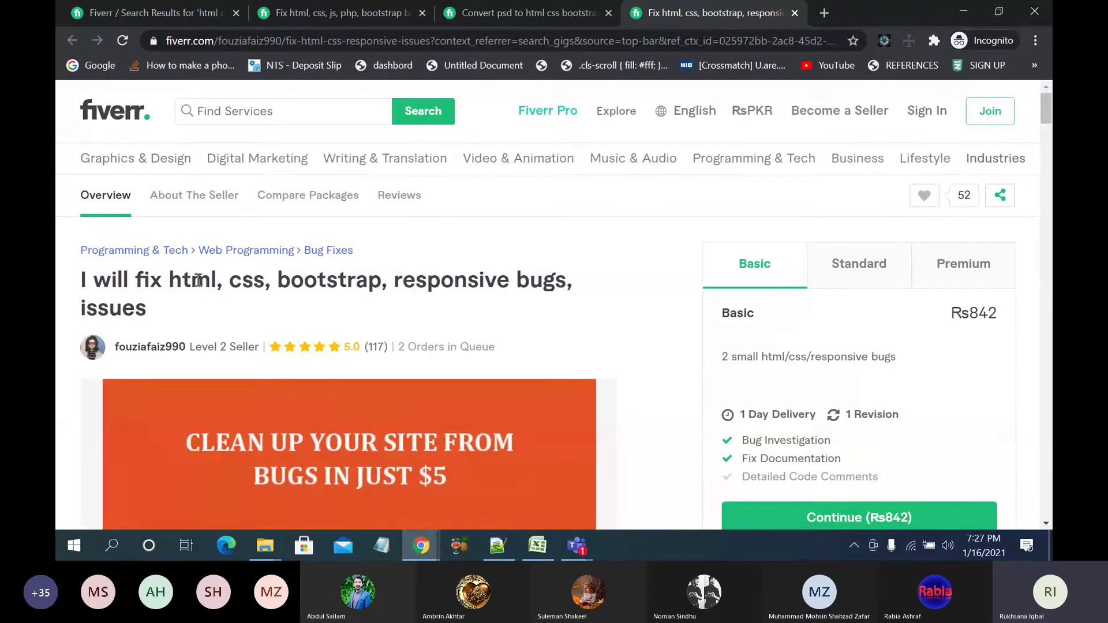
left_click_drag(177, 279, 267, 281)
left_click(436, 299)
Step: Copy the word "responsive" from the third gig's title and look up Fiverr's search suggestions for it
mouse_move(397, 282)
left_mouse_down()
mouse_move(511, 283)
mouse_move(394, 287)
left_mouse_up()
key("ctrl+c")
left_click(507, 284)
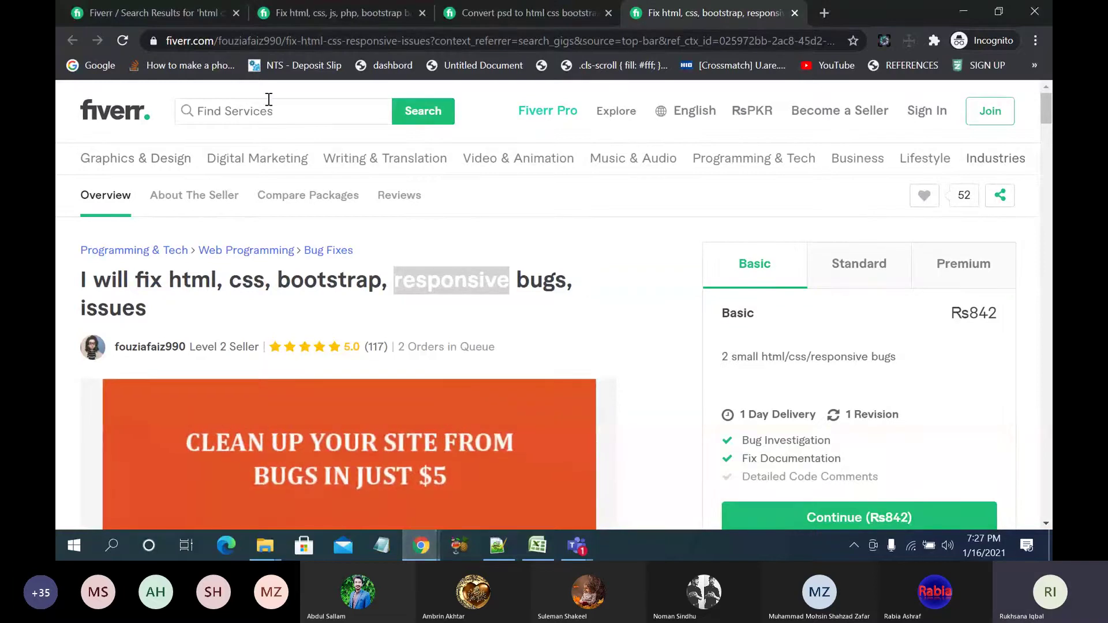
left_click(269, 109)
key("ctrl+v")
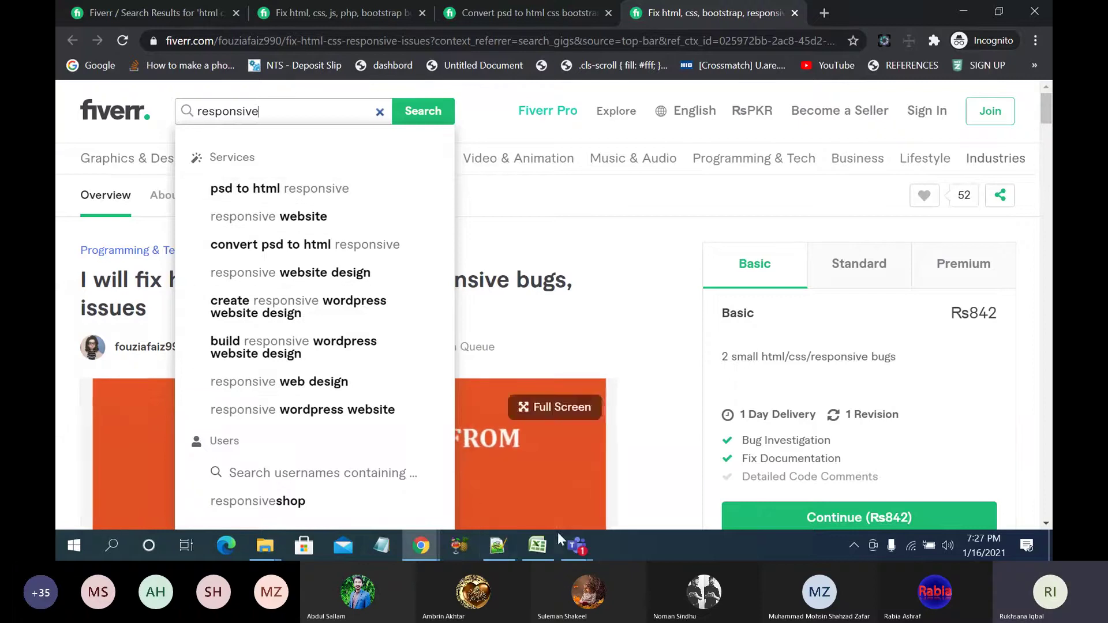
Step: Switch to the gig creation window and insert "responsive" before "website development" in the gig title
mouse_move(431, 542)
left_click(390, 478)
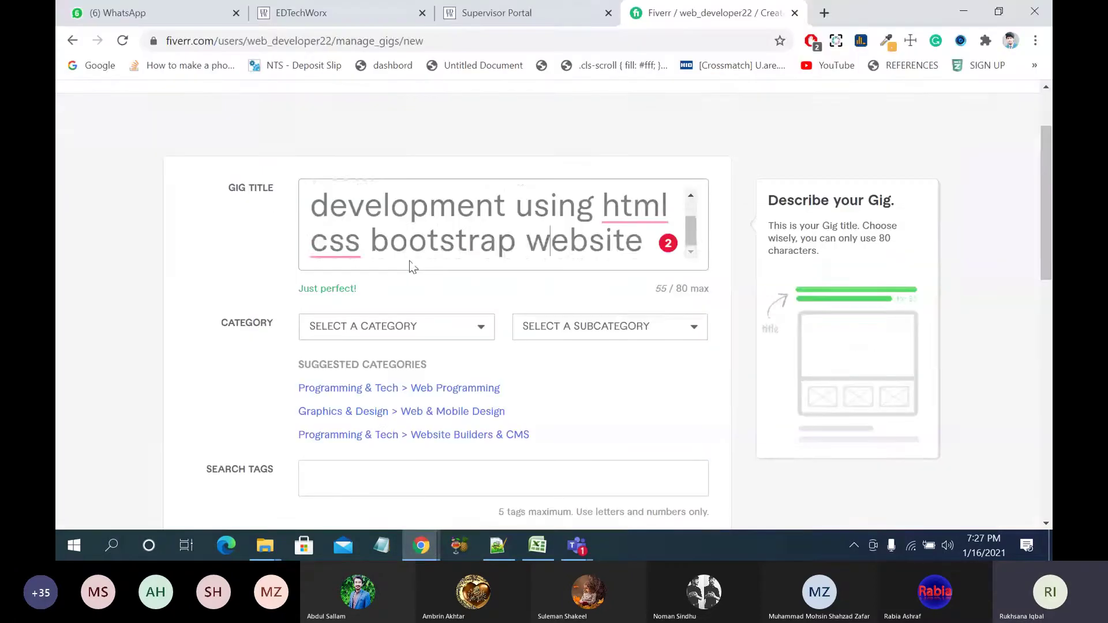
scroll(521, 202, "up", 2)
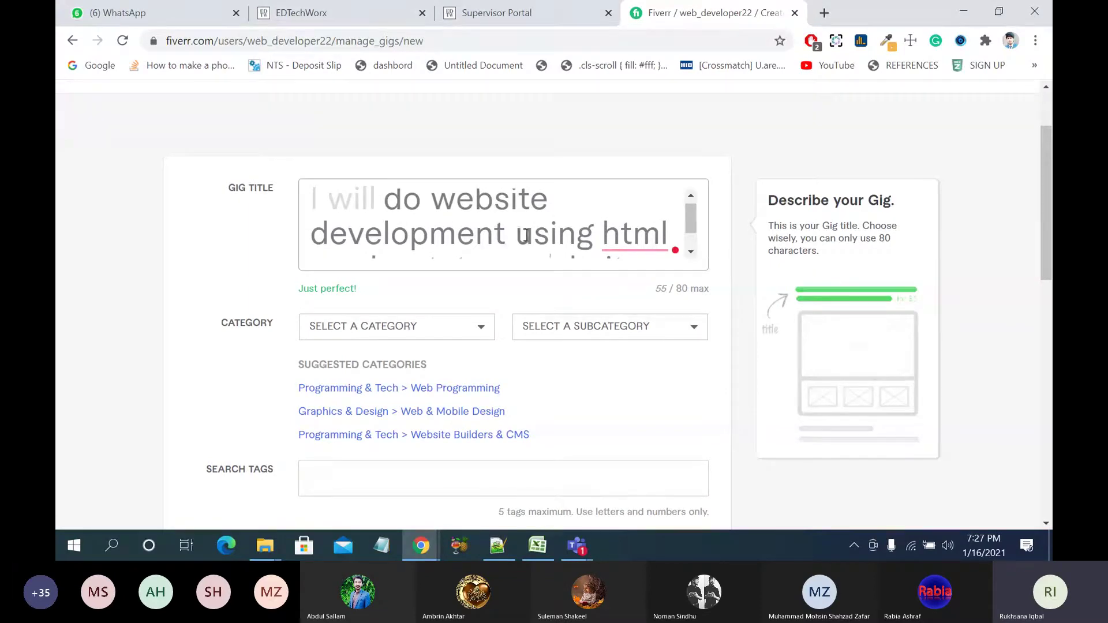
scroll(525, 235, "down", 2)
scroll(527, 235, "up", 2)
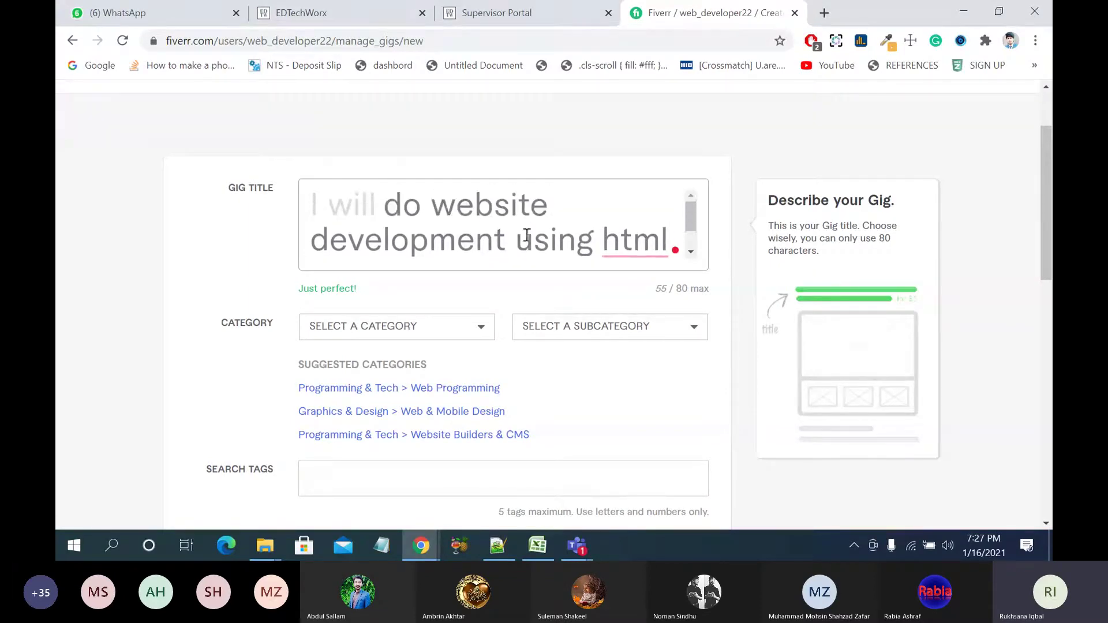
left_click(433, 206)
type("responsive")
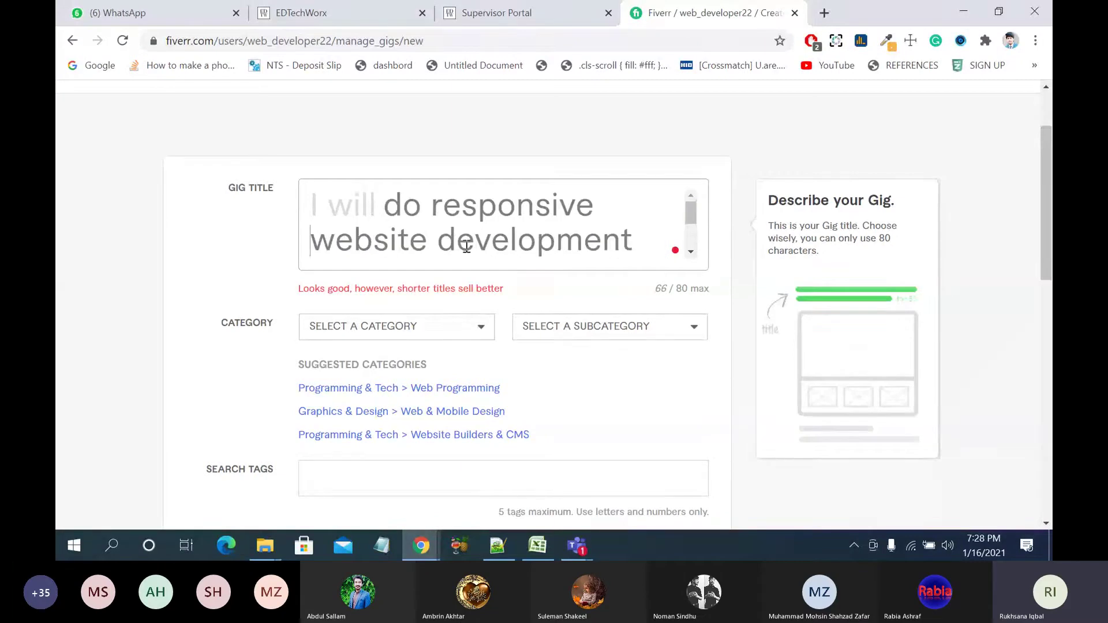
Step: Replace the flagged words "html" and "css" in the gig title with the Grammarly suggestions "Html" and "CSS"
scroll(464, 242, "down", 3)
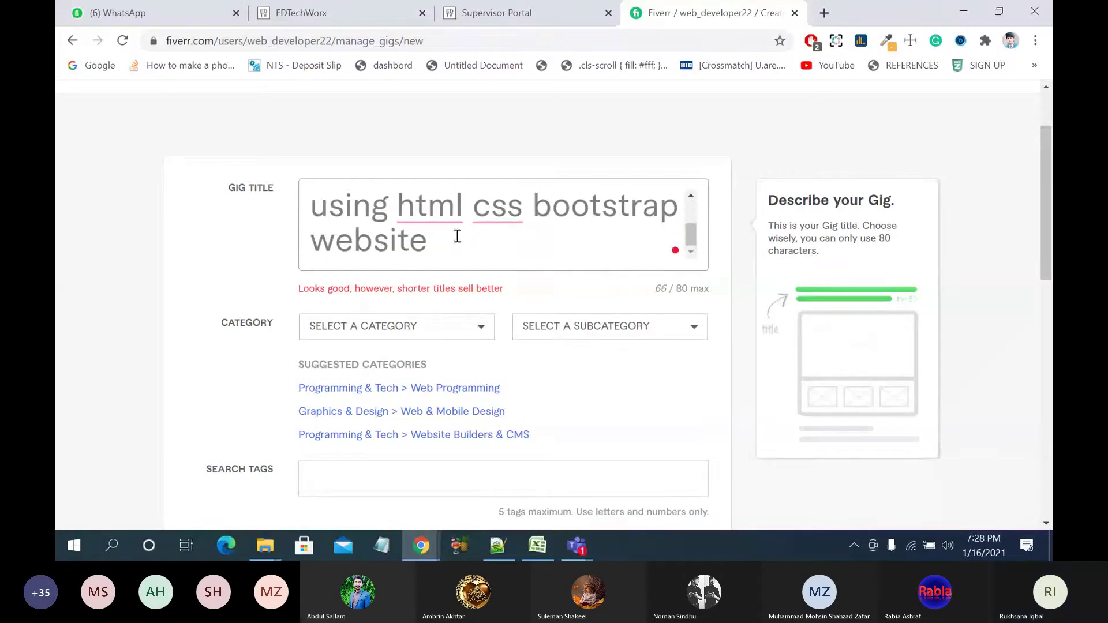
left_click(439, 209)
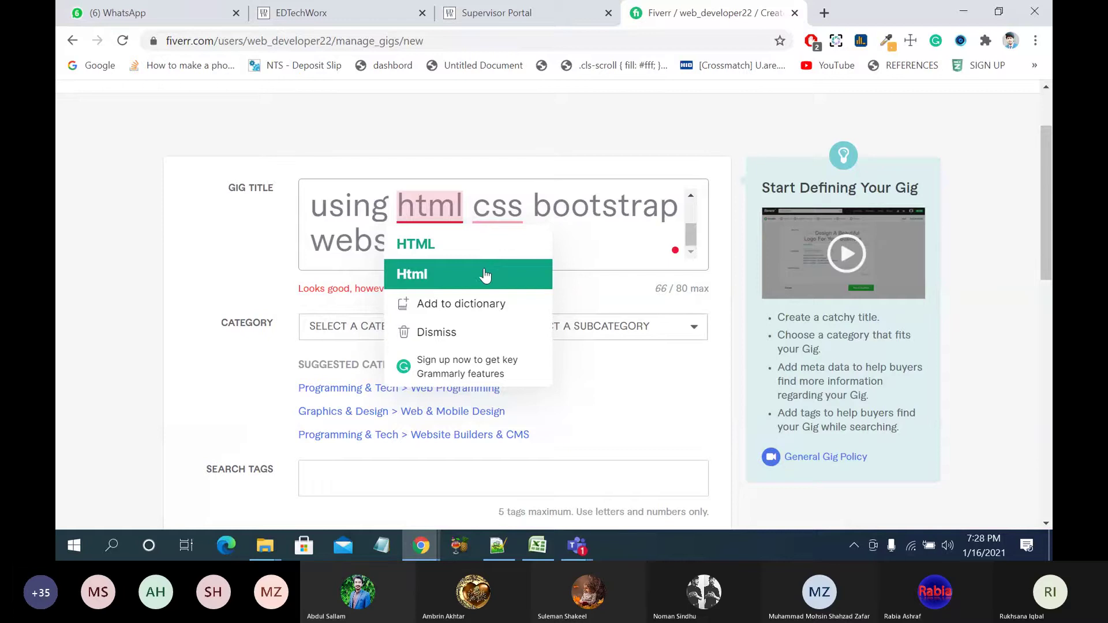
left_click(485, 276)
left_click(504, 216)
left_click(519, 245)
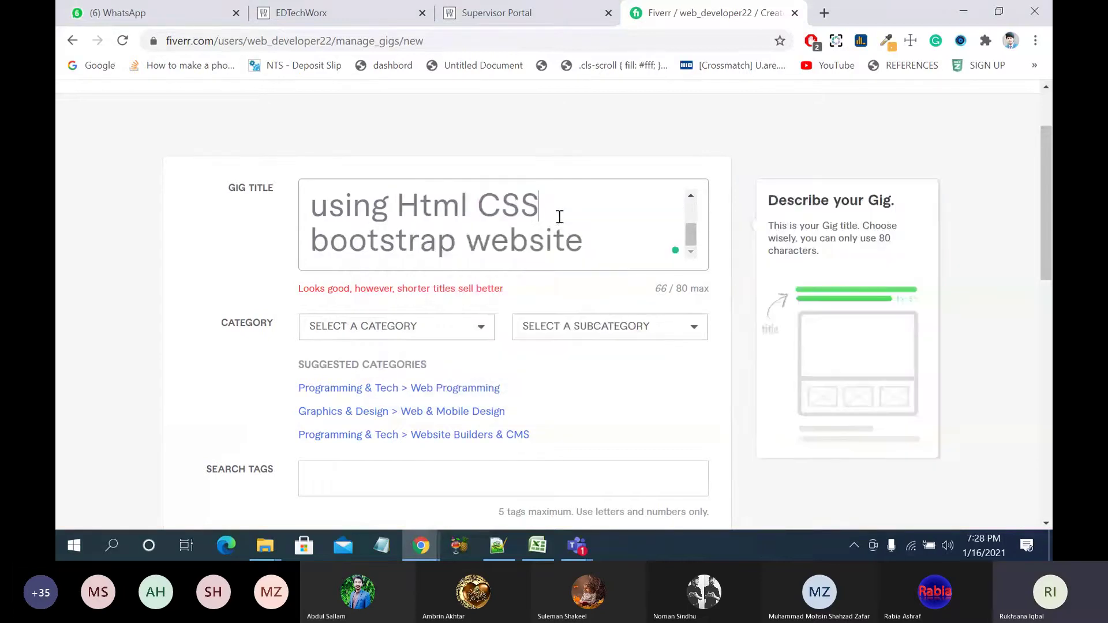
Step: Turn off the Grammarly for Chrome extension and return to the gig creation page
scroll(589, 244, "down", 1)
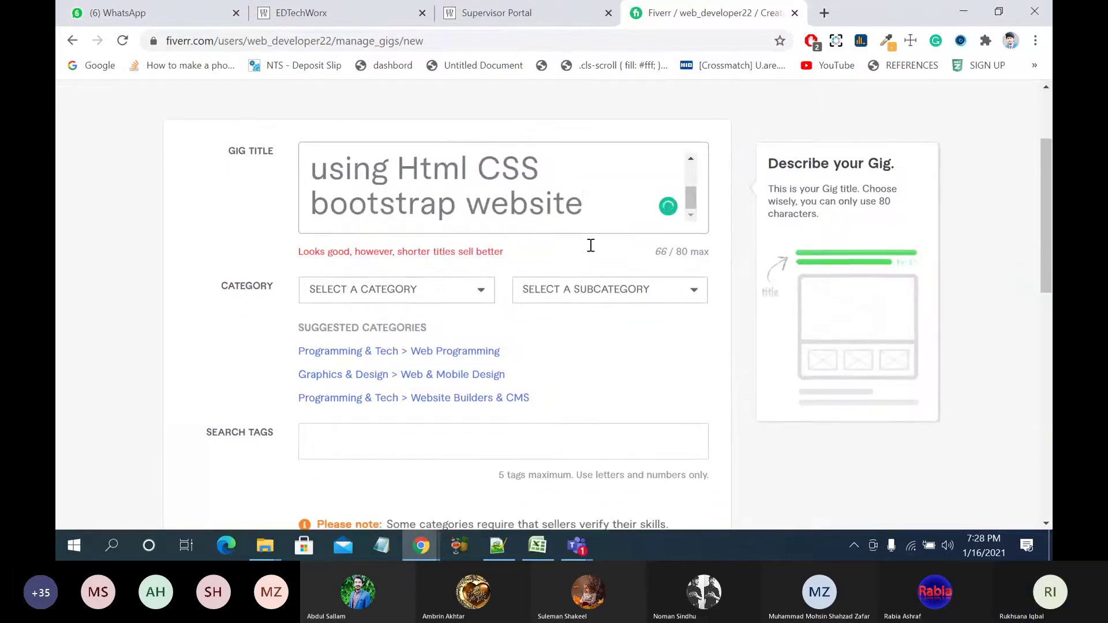
scroll(588, 242, "up", 1)
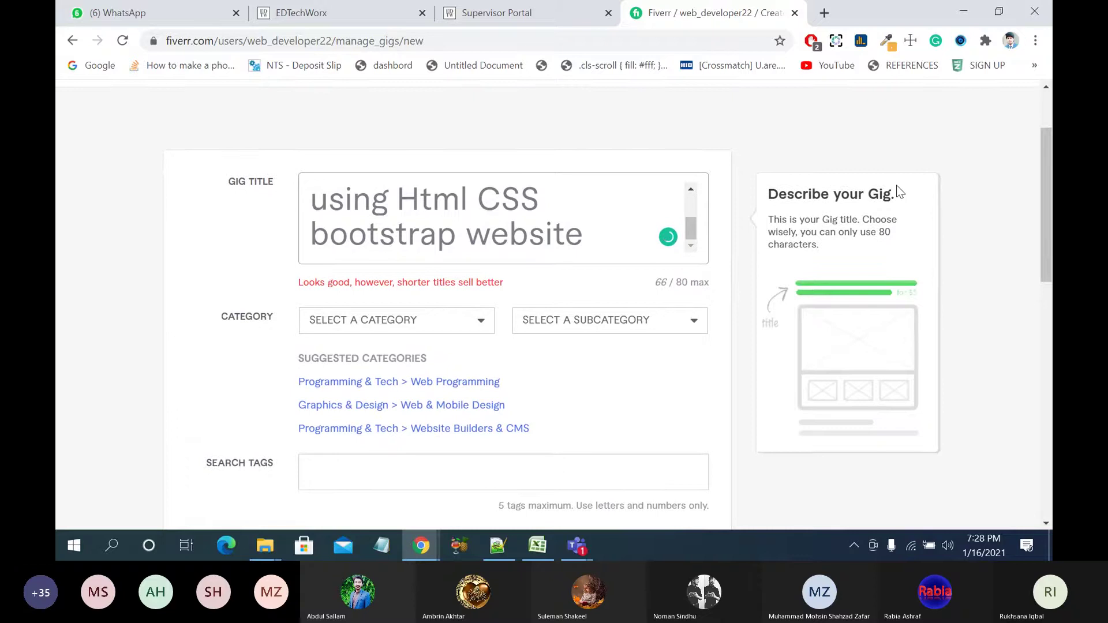
left_click(934, 41)
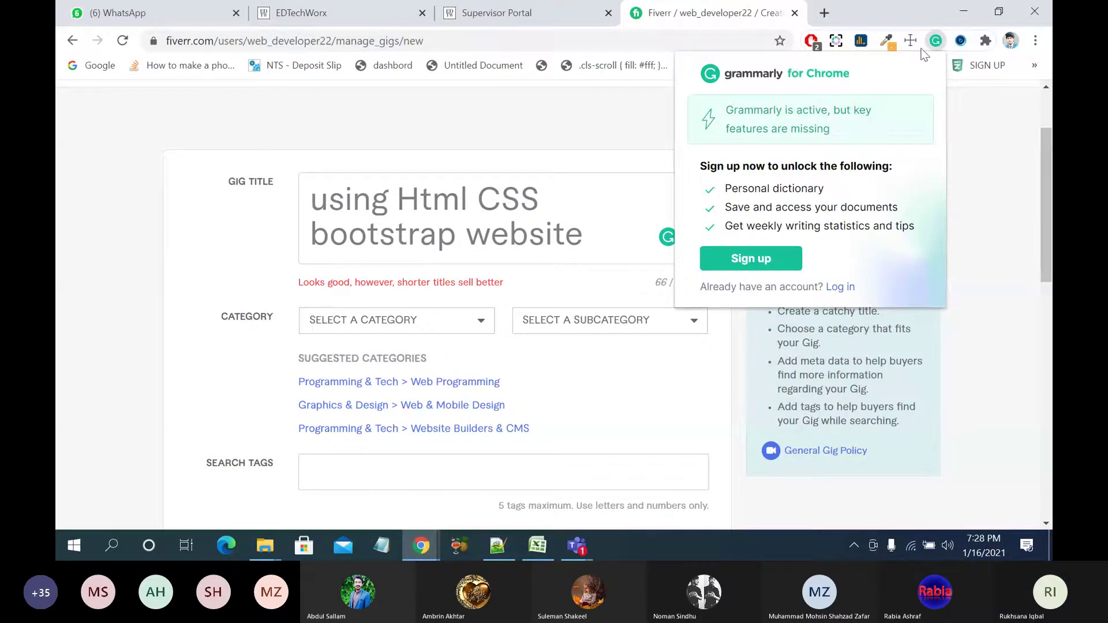
right_click(936, 41)
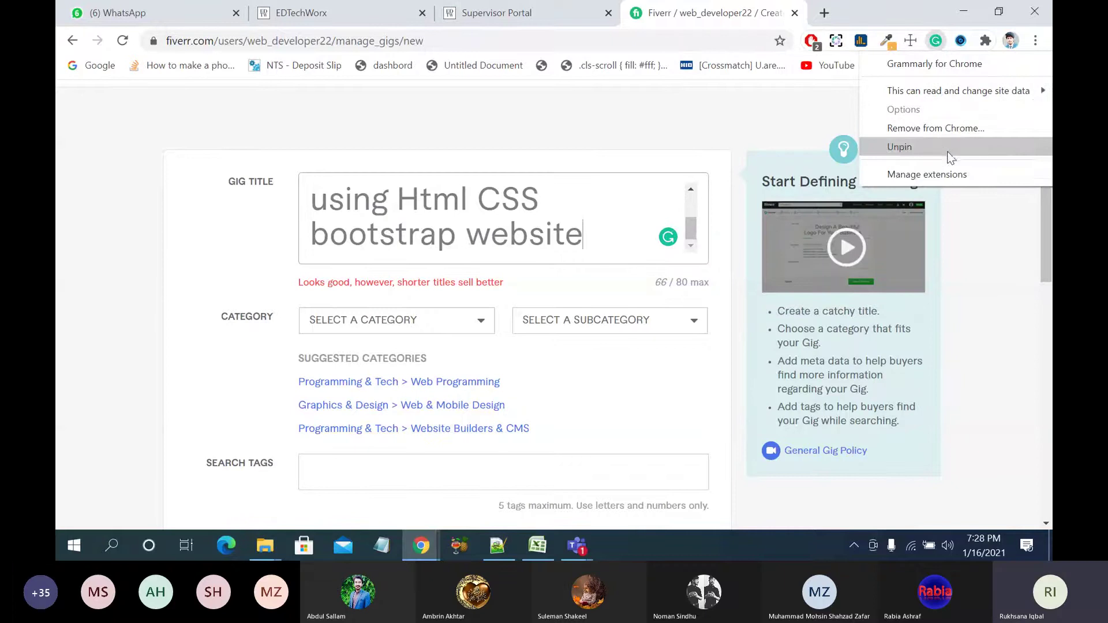
left_click(950, 173)
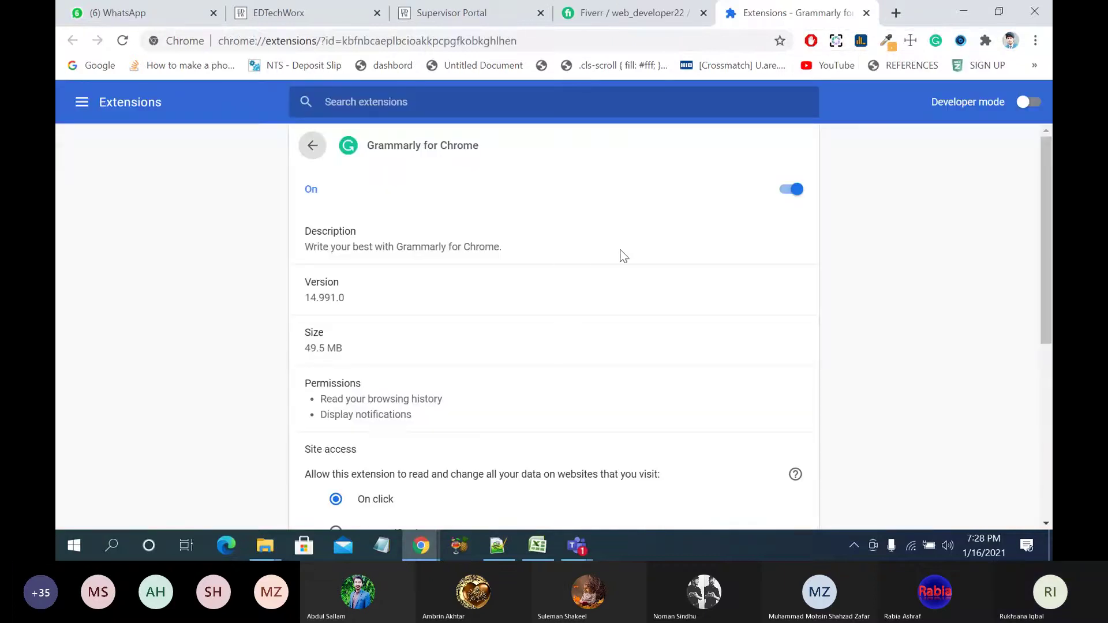
left_click(792, 191)
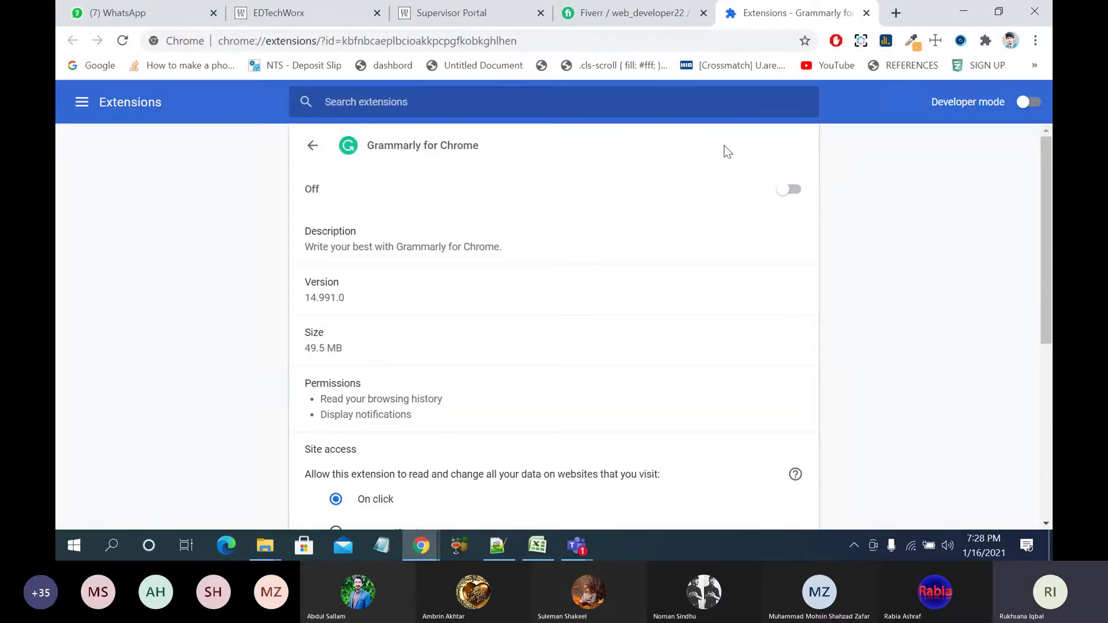
left_click(689, 22)
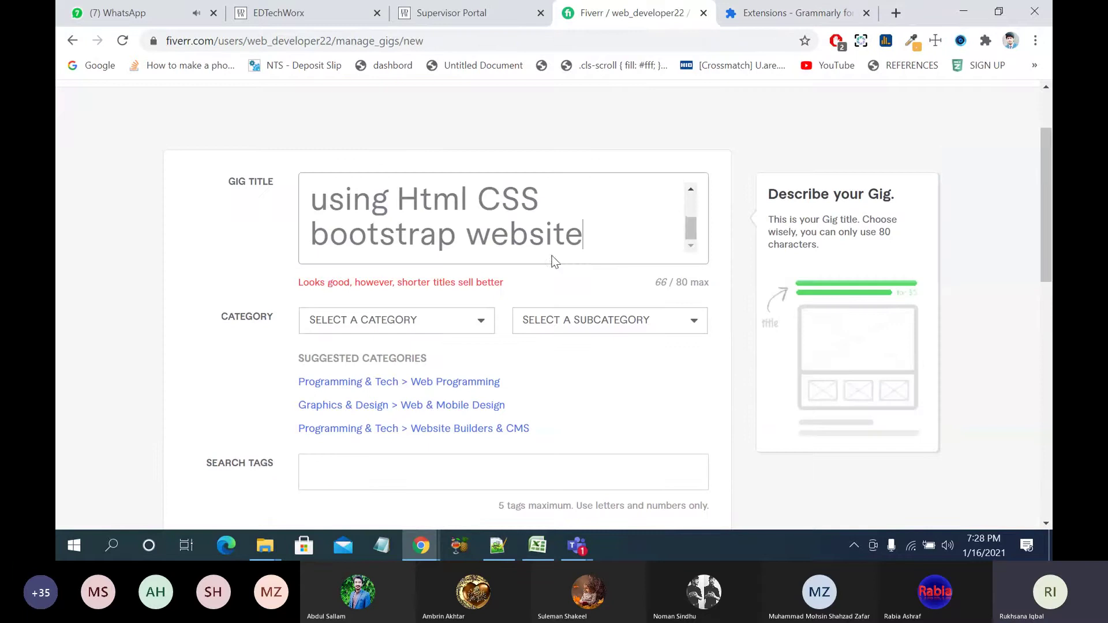
Step: Rewrite "Html CSS" in the gig title as lowercase "html css" and review the full title
scroll(552, 261, "up", 3)
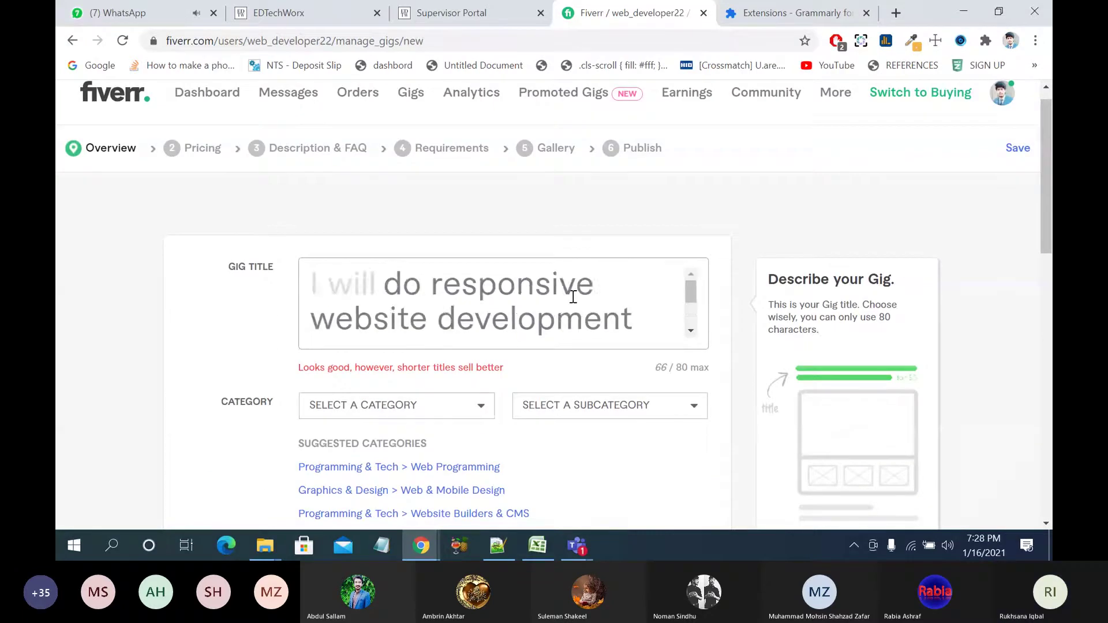
scroll(574, 297, "down", 2)
left_click_drag(548, 288, 408, 294)
type("html c")
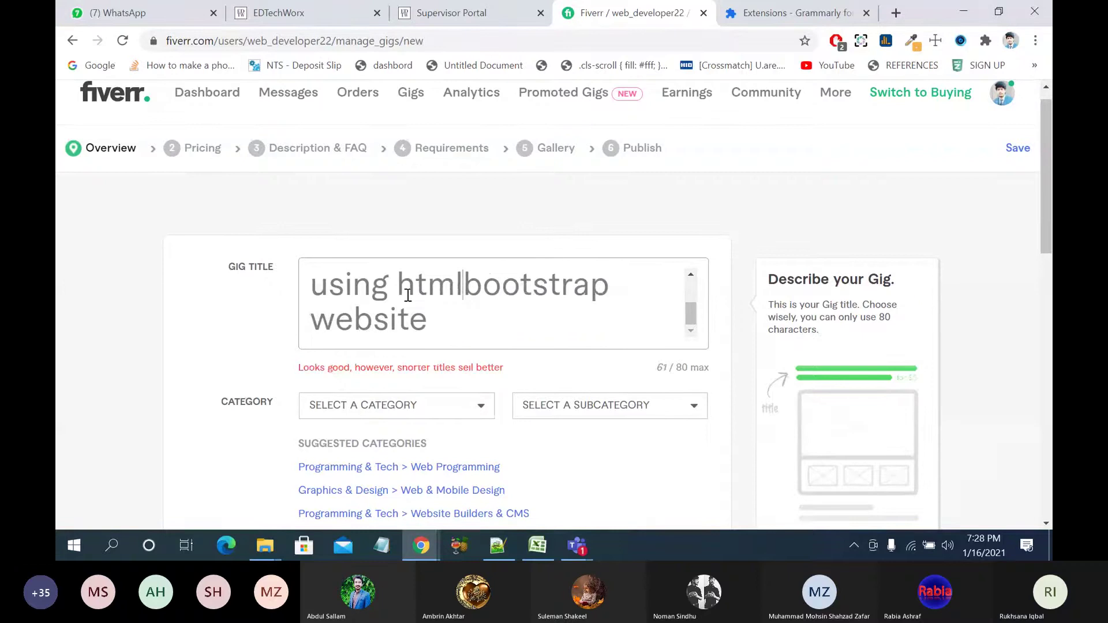
type("ss")
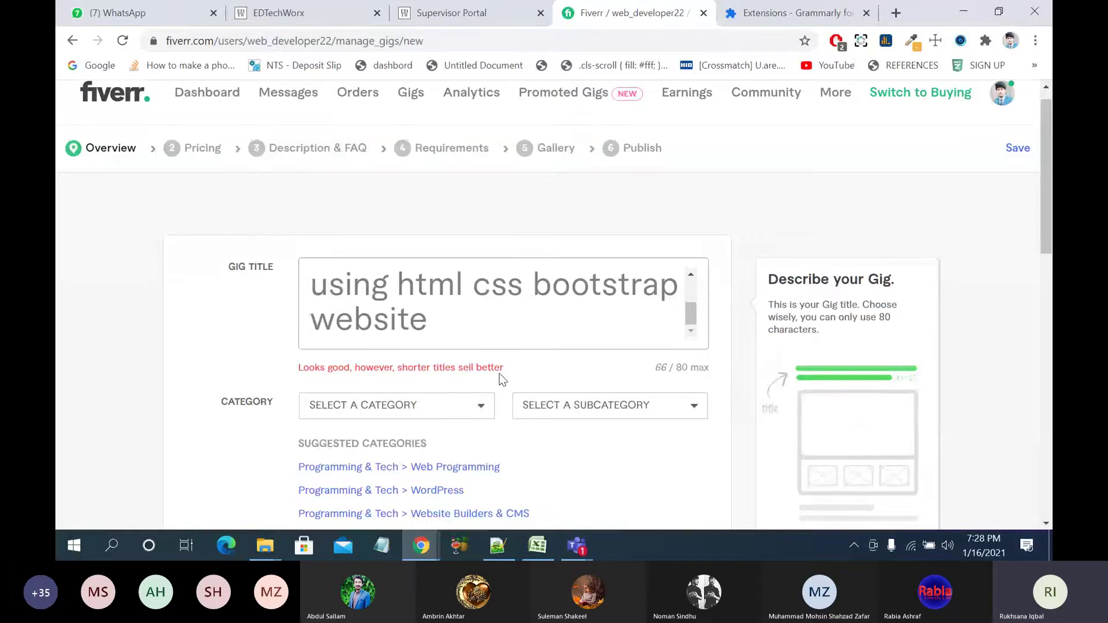
scroll(499, 373, "up", 1)
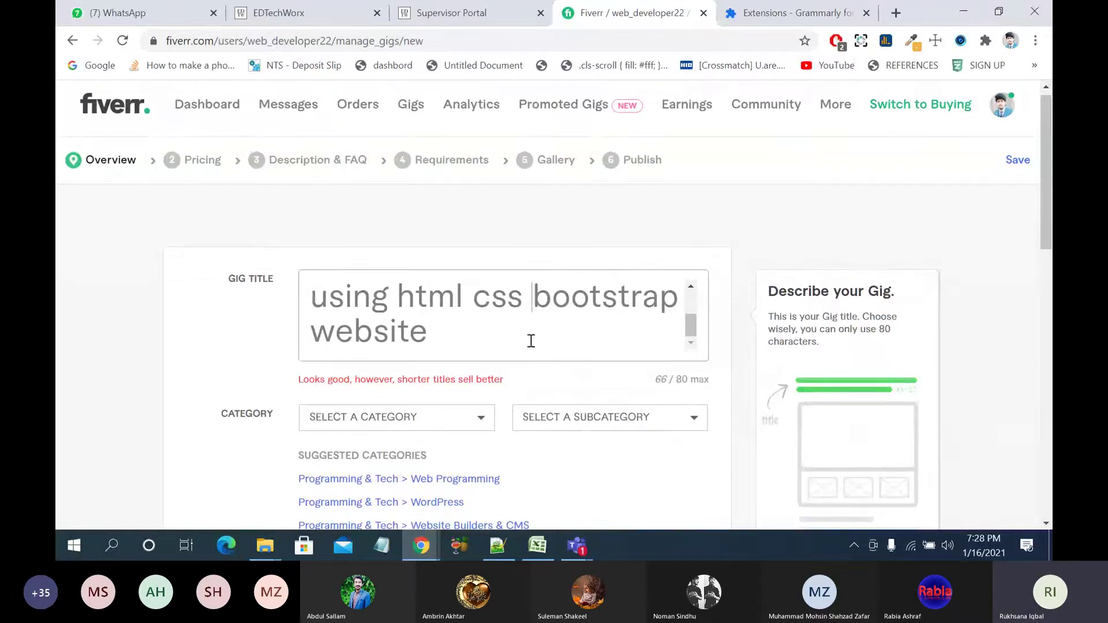
scroll(531, 341, "up", 3)
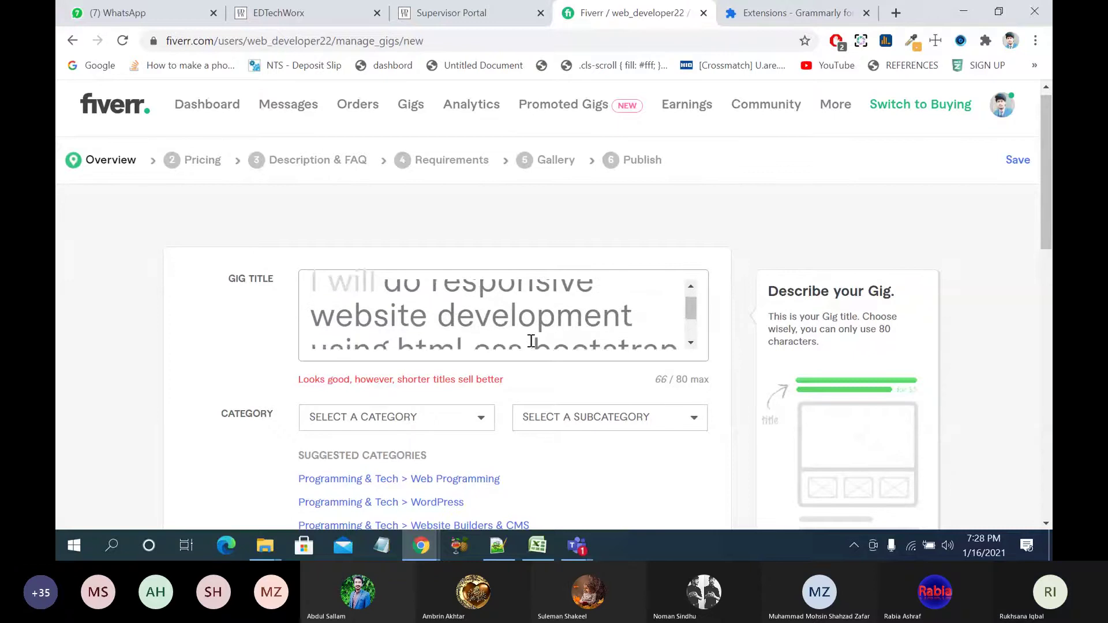
scroll(531, 341, "down", 3)
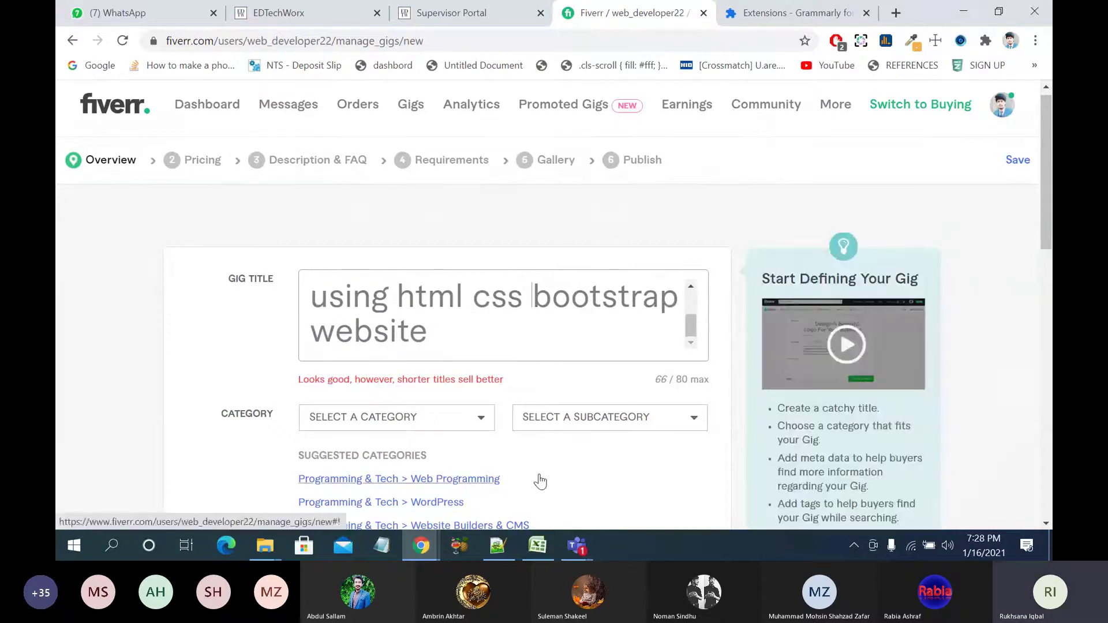
Step: Set the gig's category to Programming & Tech and its subcategory to Web Programming
scroll(540, 482, "down", 3)
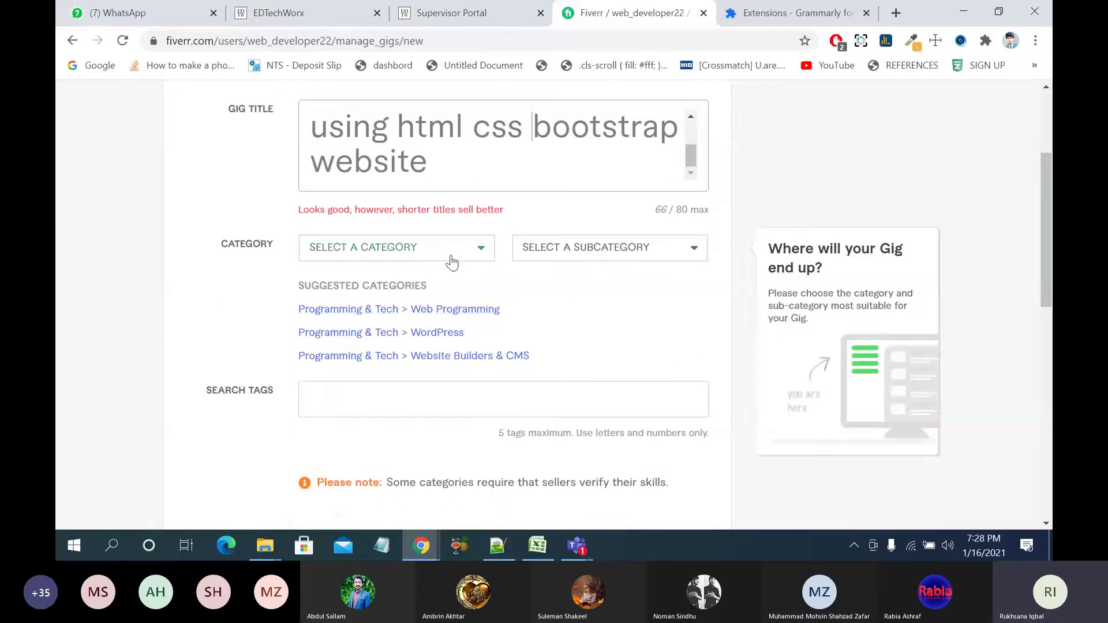
left_click(452, 260)
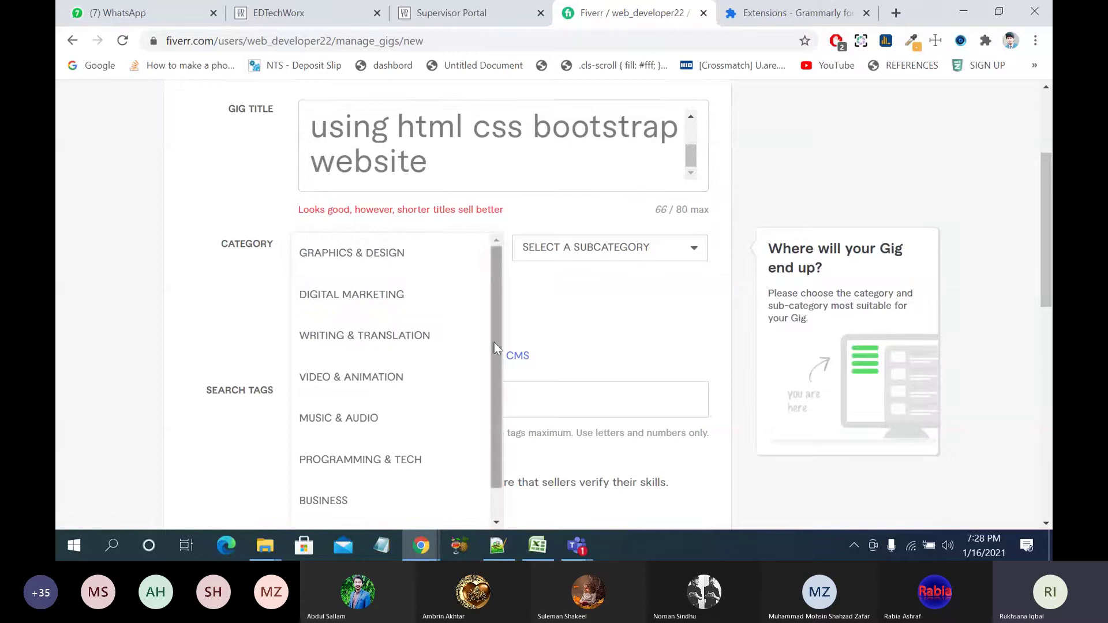
left_click(415, 460)
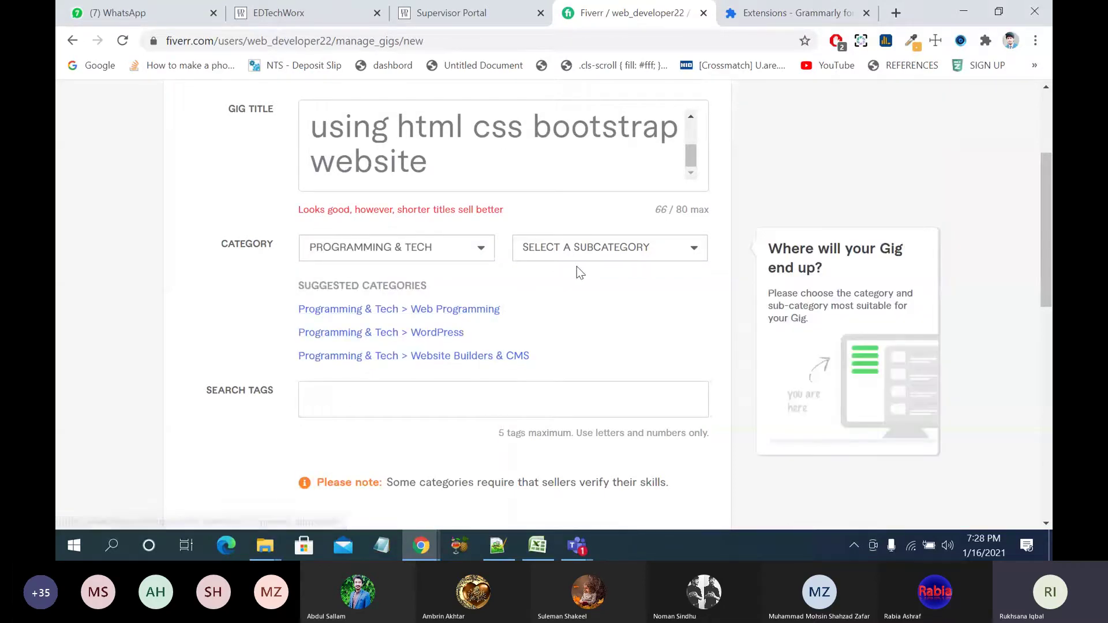
left_click(602, 257)
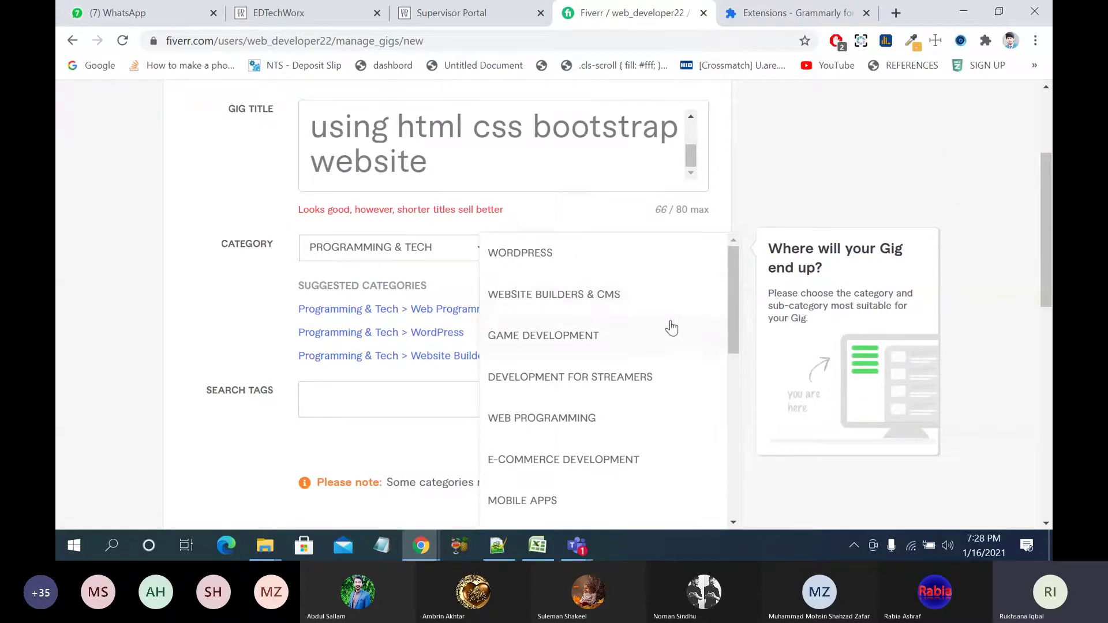
mouse_move(740, 339)
left_mouse_down()
mouse_move(752, 512)
mouse_move(752, 334)
left_mouse_up()
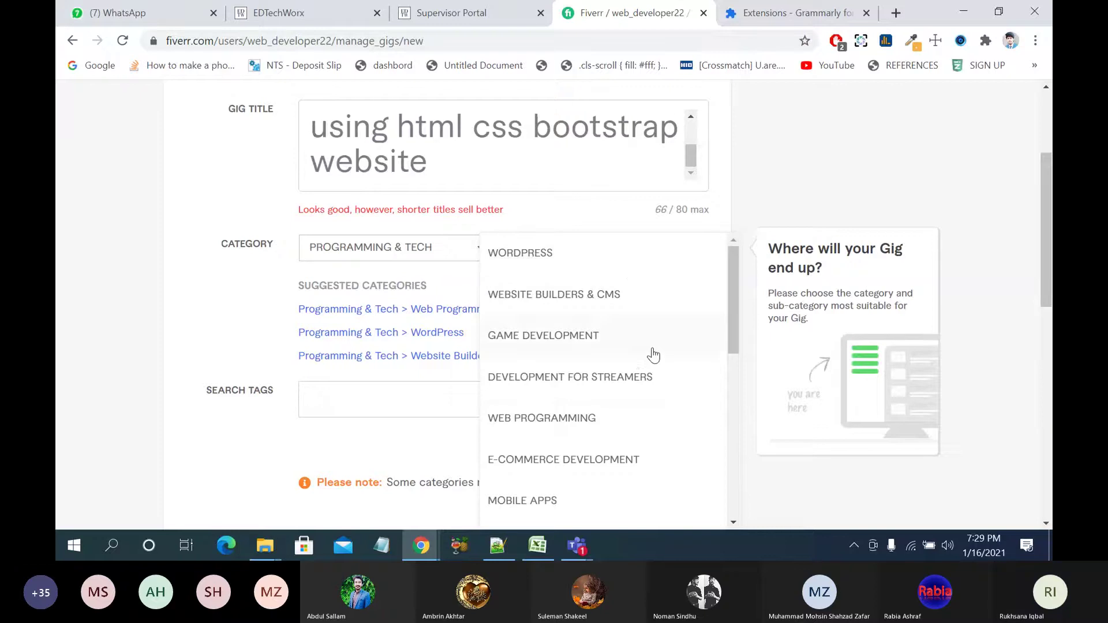
left_click(633, 420)
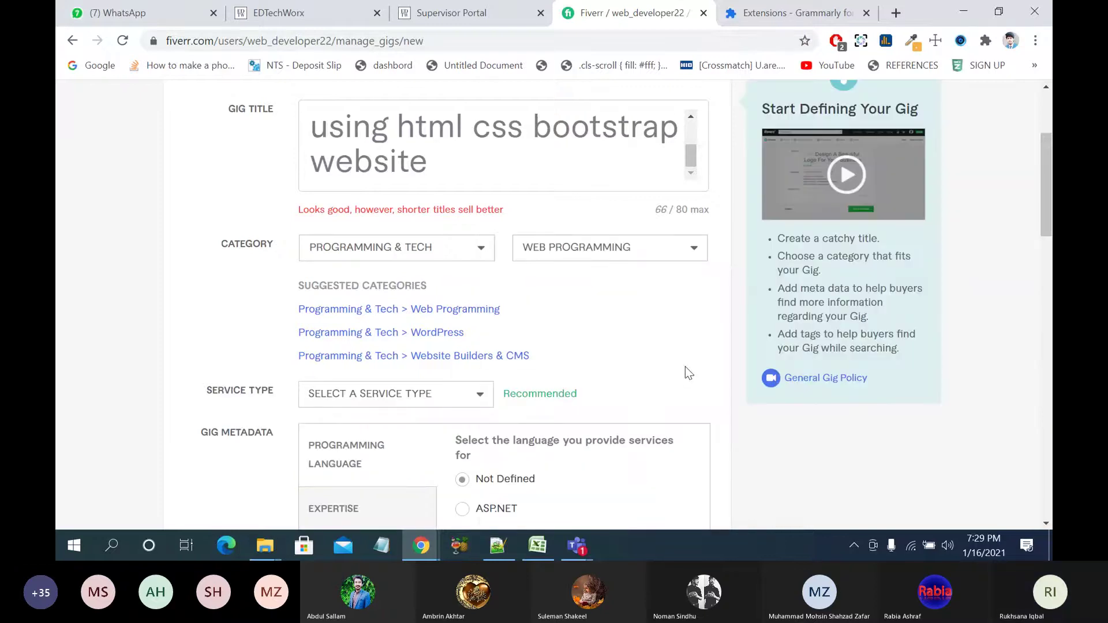
Step: Review the available subcategories again and reselect Web Programming
scroll(641, 372, "down", 2)
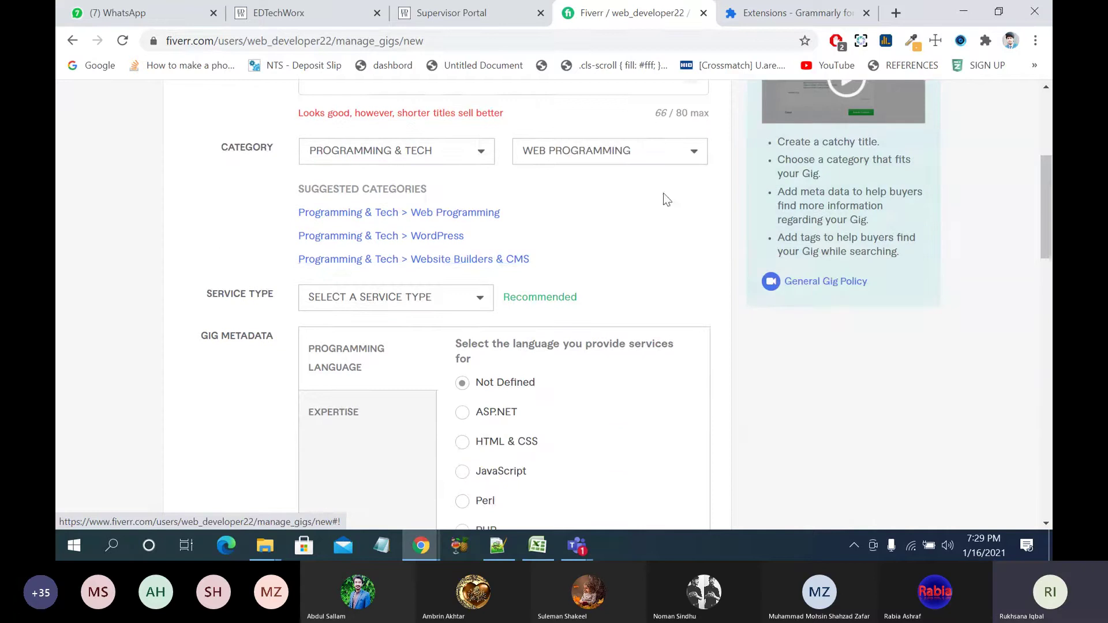
left_click(679, 157)
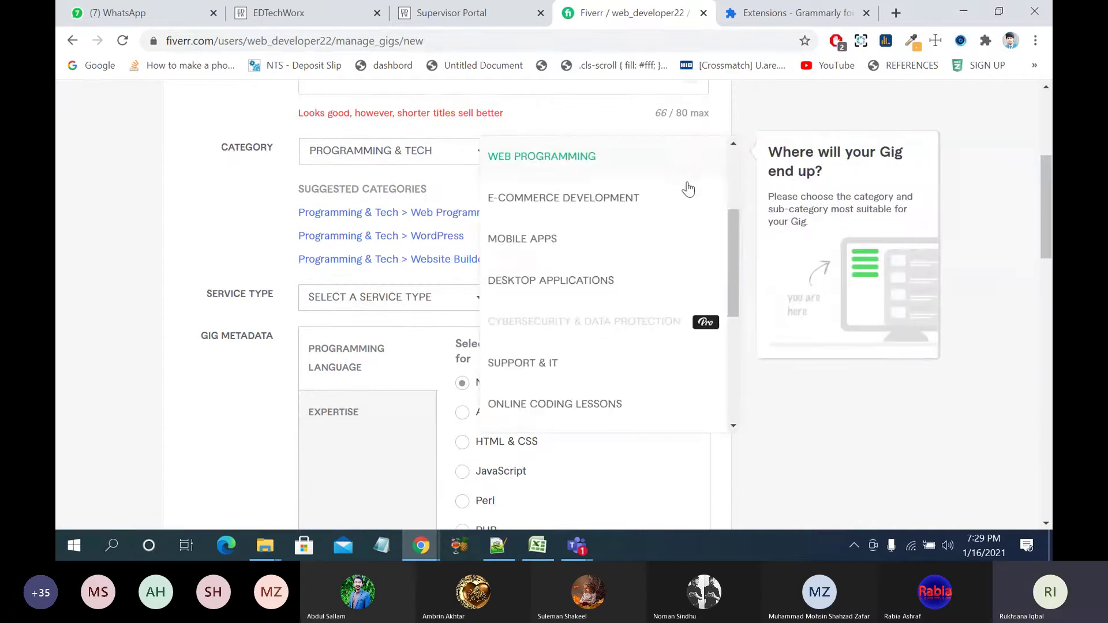
left_click_drag(732, 245, 732, 199)
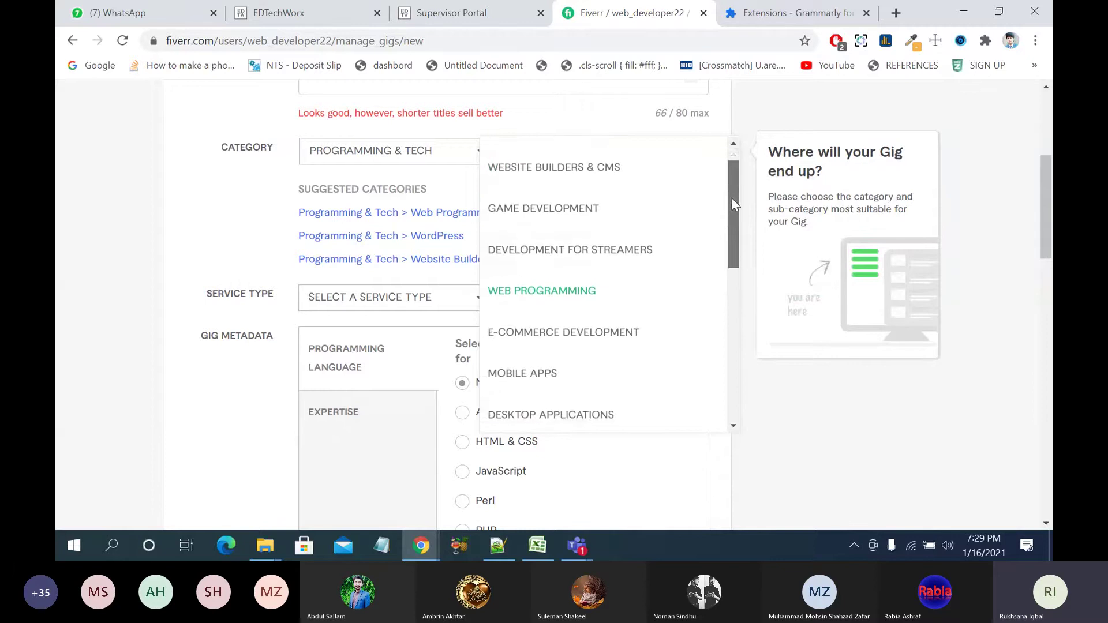
left_click(584, 291)
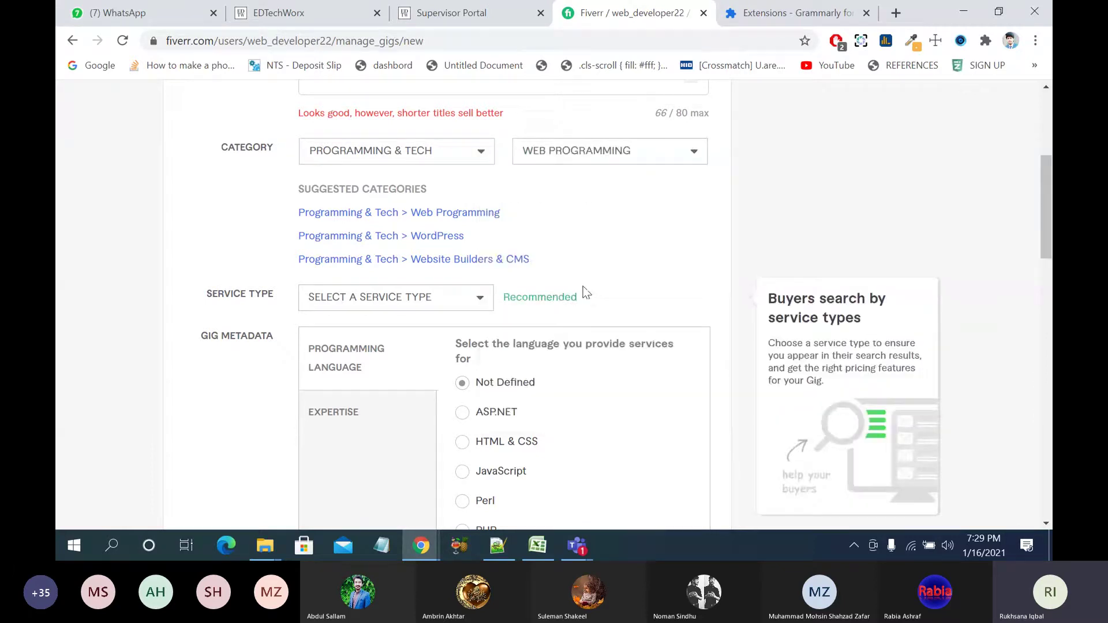
Step: Review the available service types and set the gig's service type to Custom Website
left_click(330, 301)
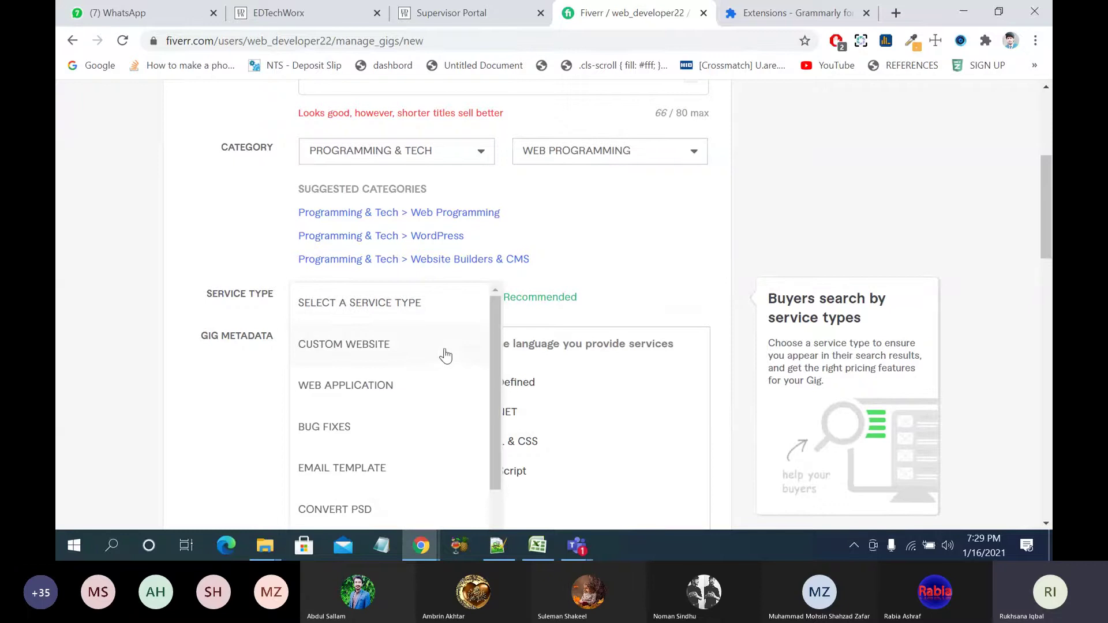
scroll(444, 354, "down", 2)
scroll(445, 353, "up", 1)
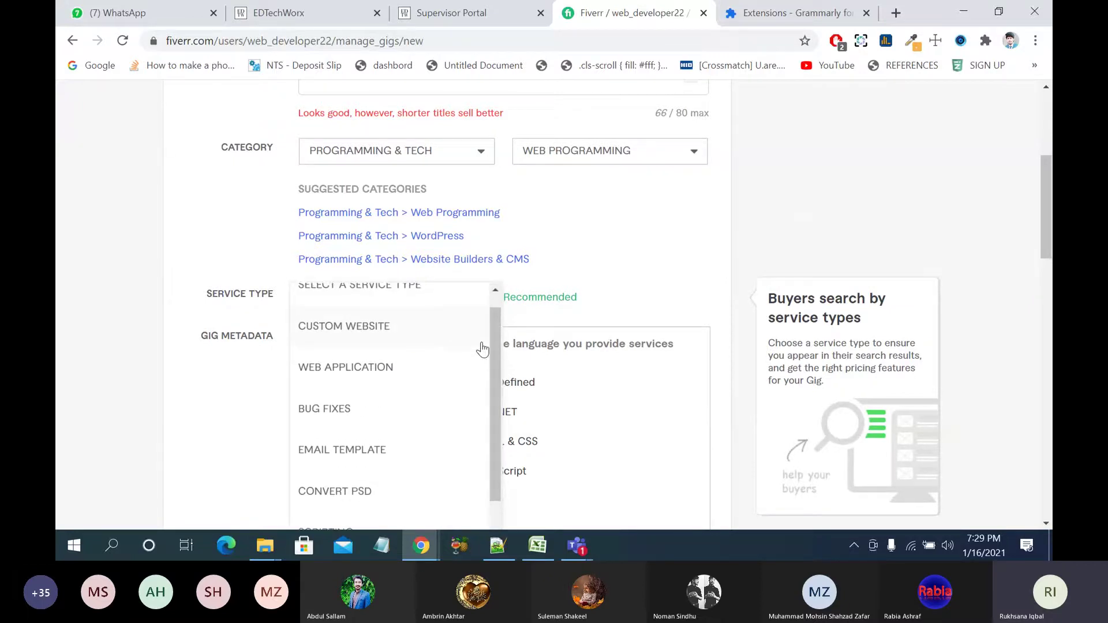
scroll(562, 259, "down", 3)
scroll(493, 181, "up", 1)
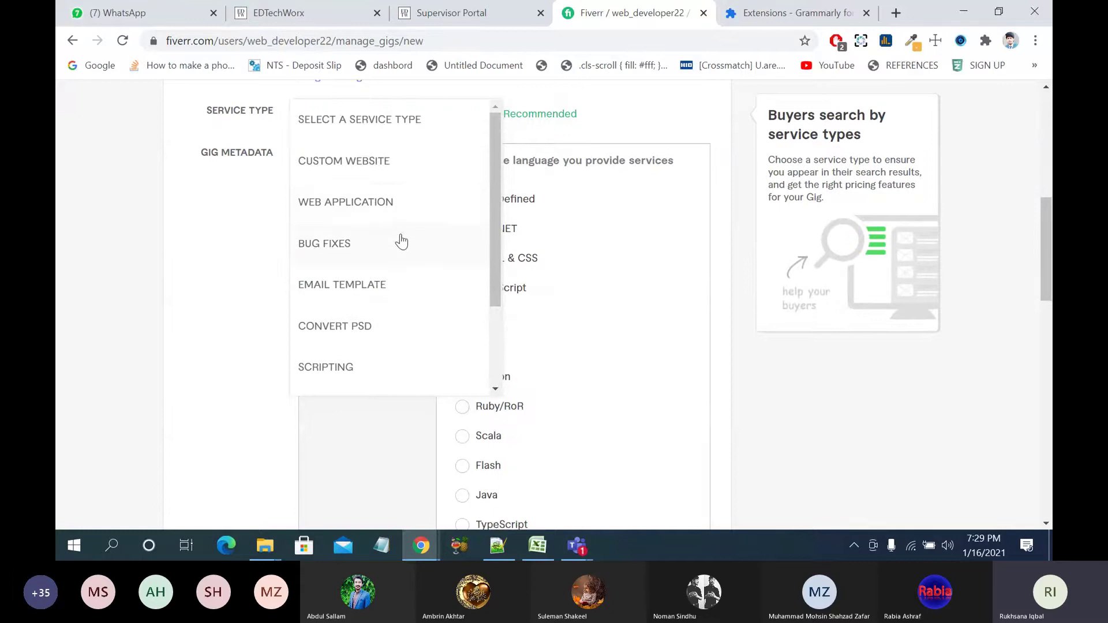
scroll(400, 251, "down", 2)
scroll(402, 254, "down", 1)
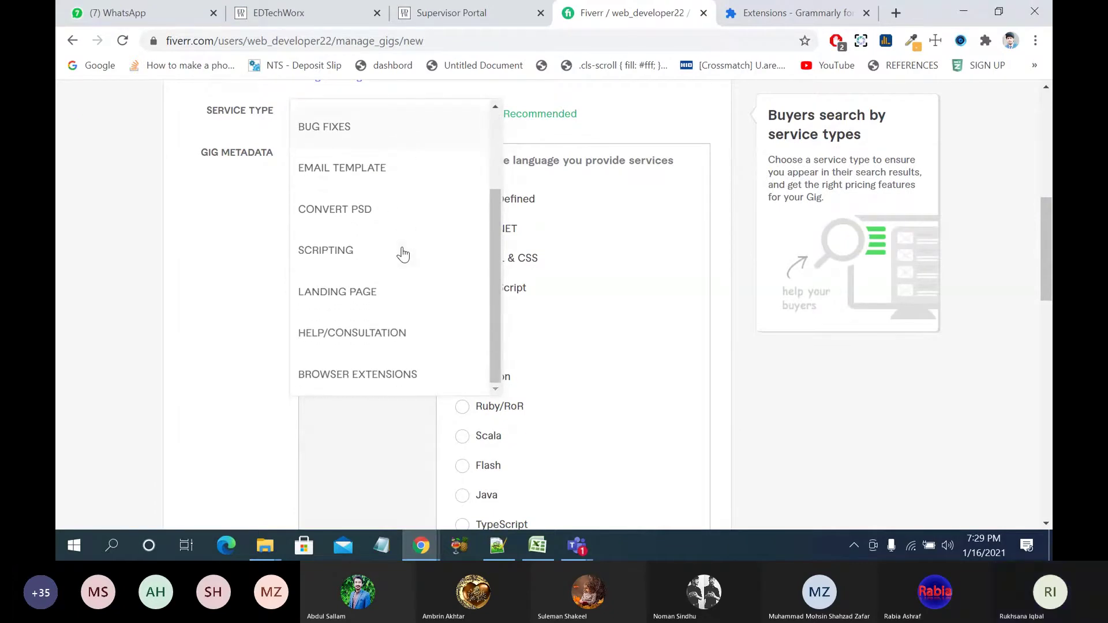
scroll(401, 332, "up", 3)
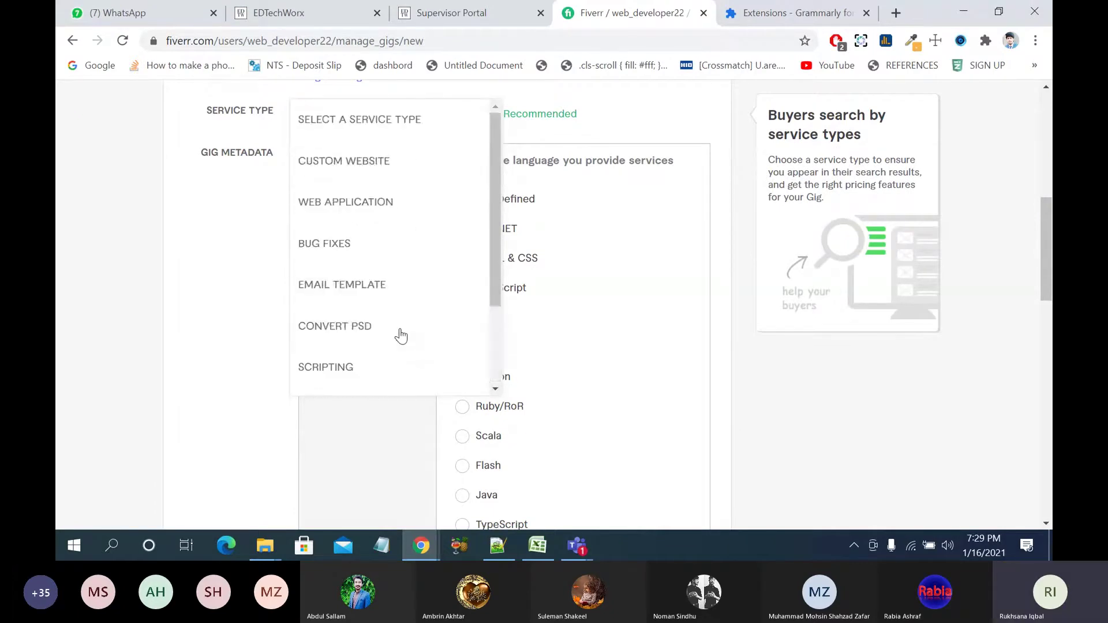
left_click(428, 173)
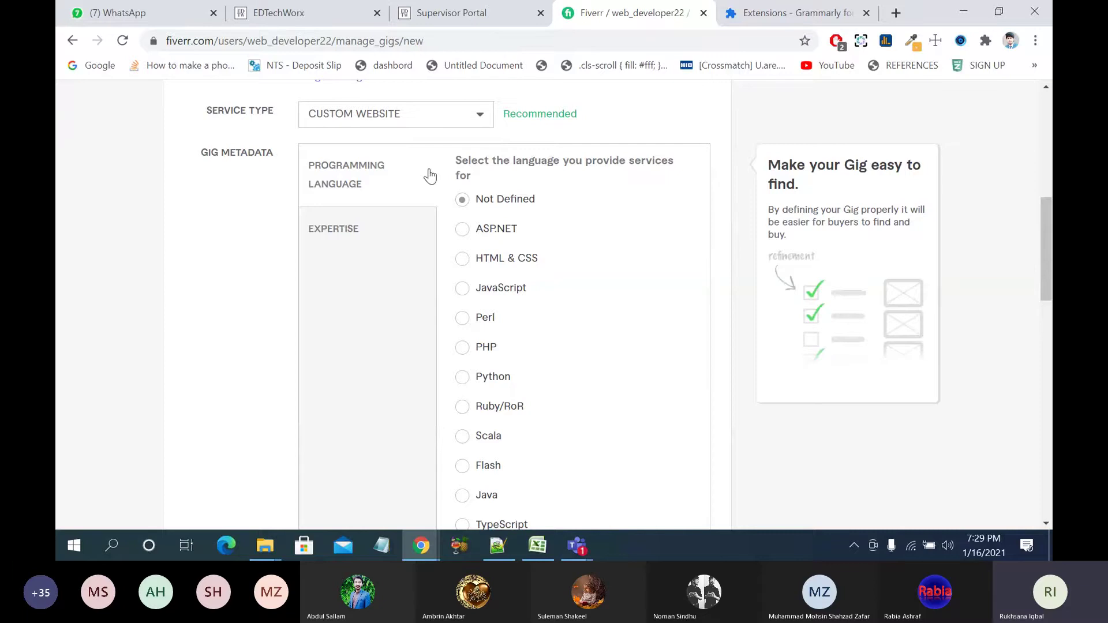
Step: Recheck the gig title and category against the programming languages offered in the gig metadata
scroll(430, 176, "up", 2)
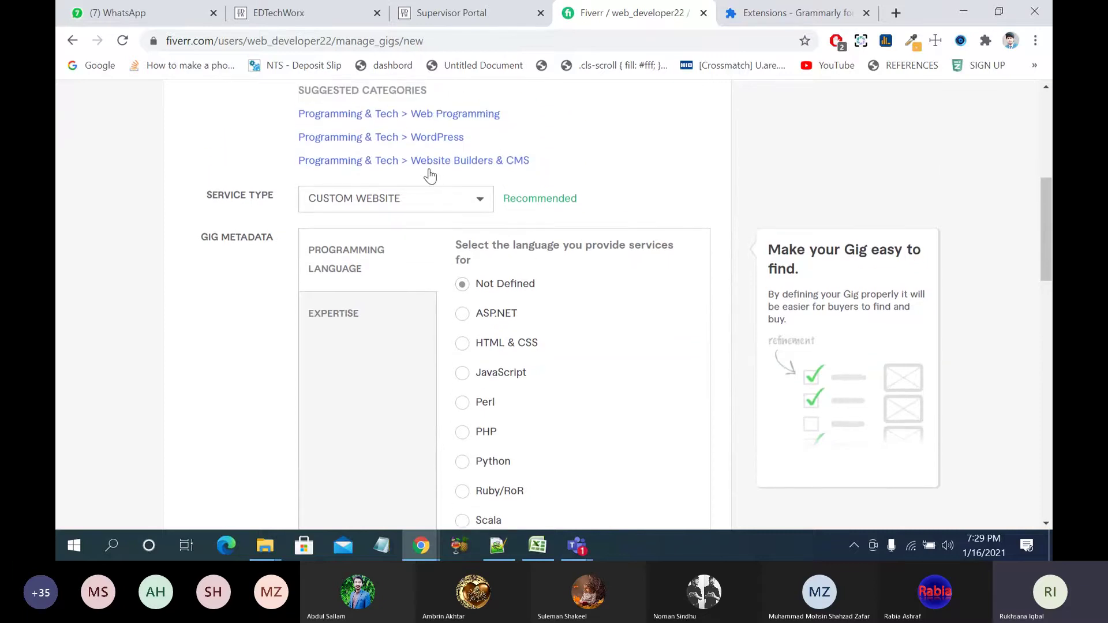
scroll(429, 176, "down", 1)
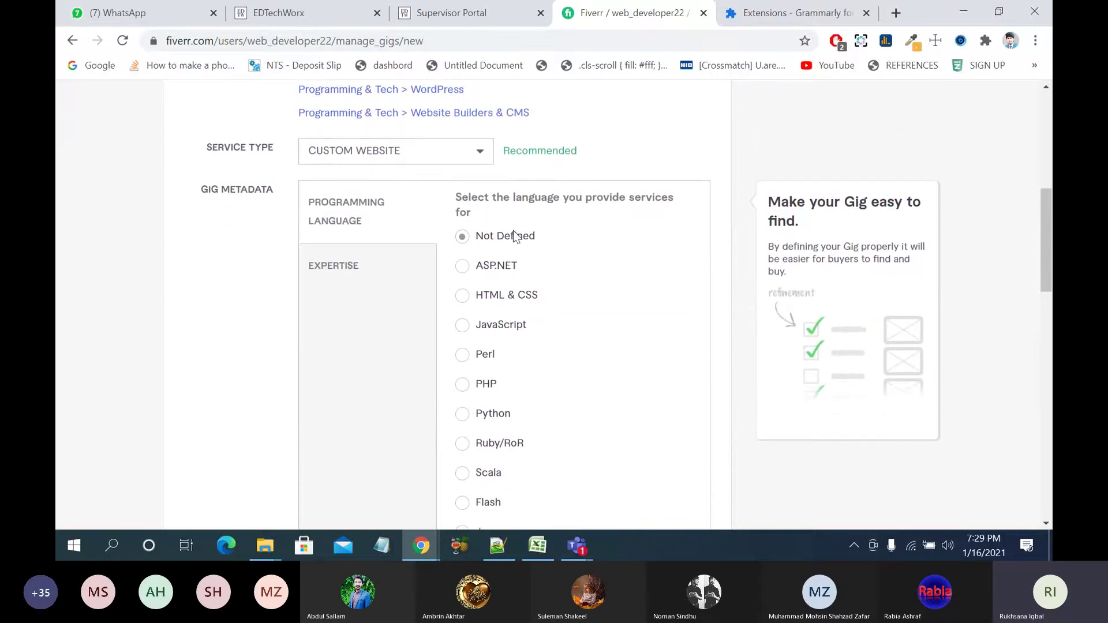
scroll(514, 230, "up", 6)
left_click(428, 278)
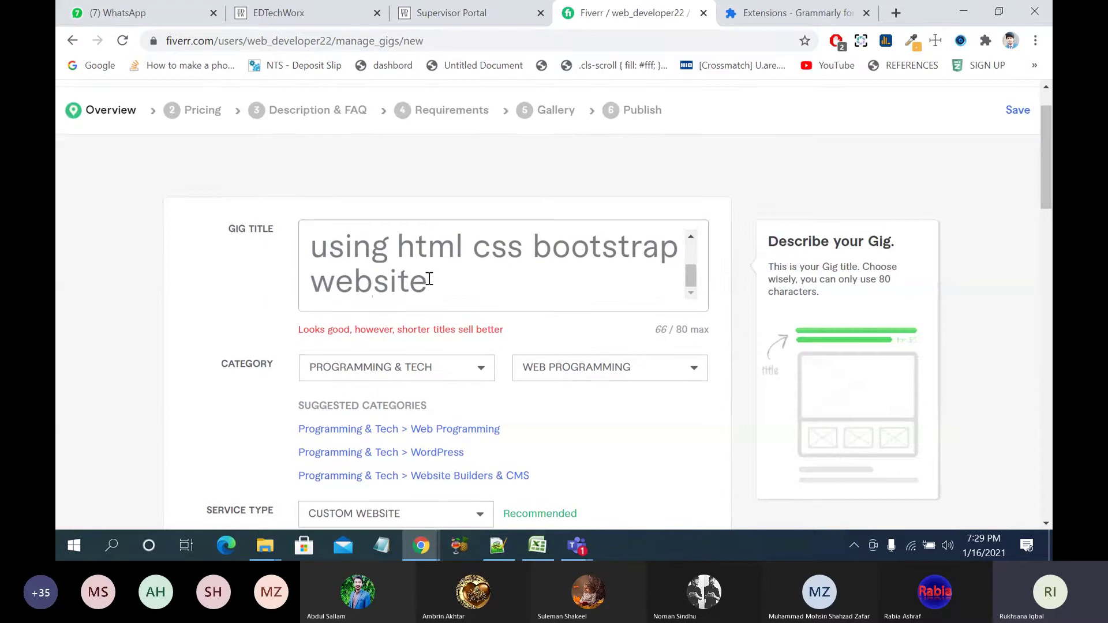
scroll(429, 279, "up", 2)
scroll(429, 279, "down", 3)
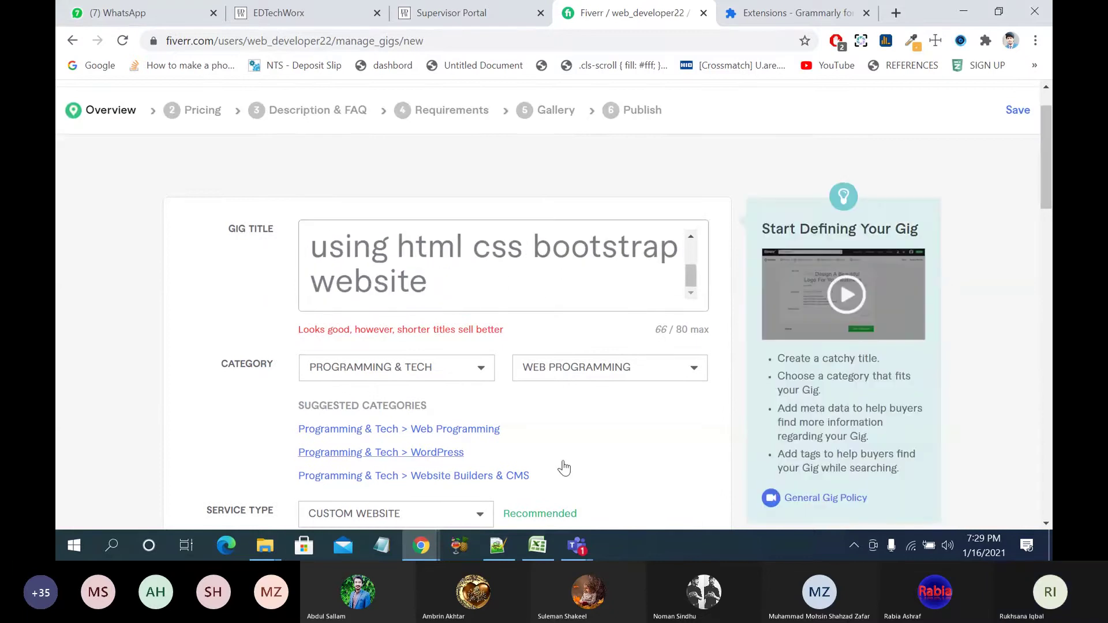
scroll(570, 490, "down", 9)
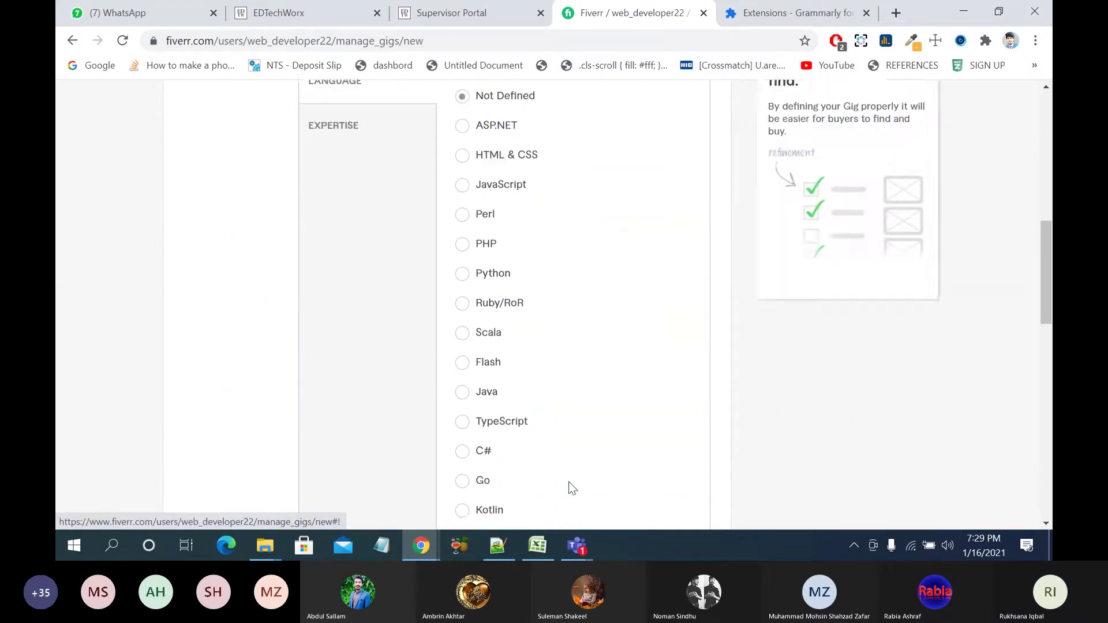
scroll(571, 488, "up", 2)
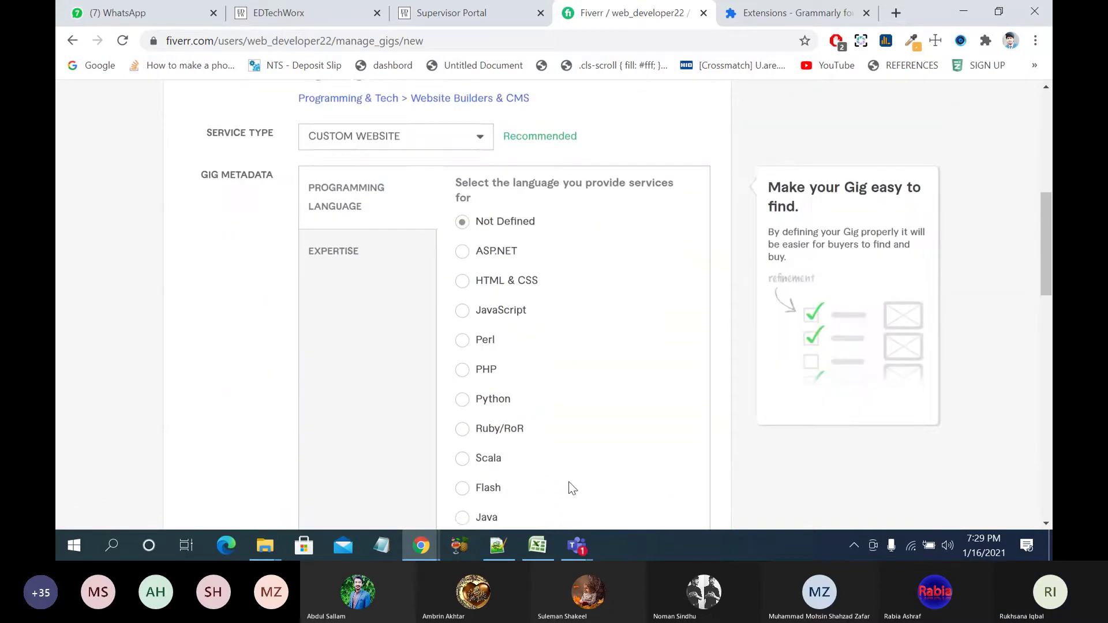
Step: Try HTML & CSS and JavaScript as the gig's programming language and settle on PHP
left_click(463, 289)
scroll(556, 327, "down", 1)
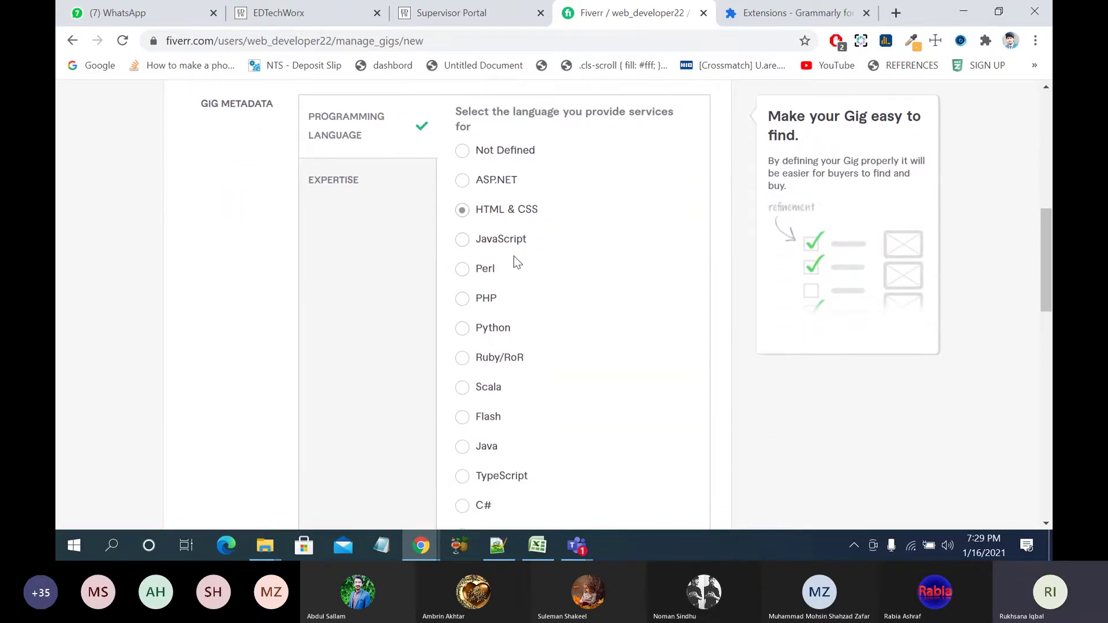
left_click(510, 238)
scroll(571, 297, "down", 2)
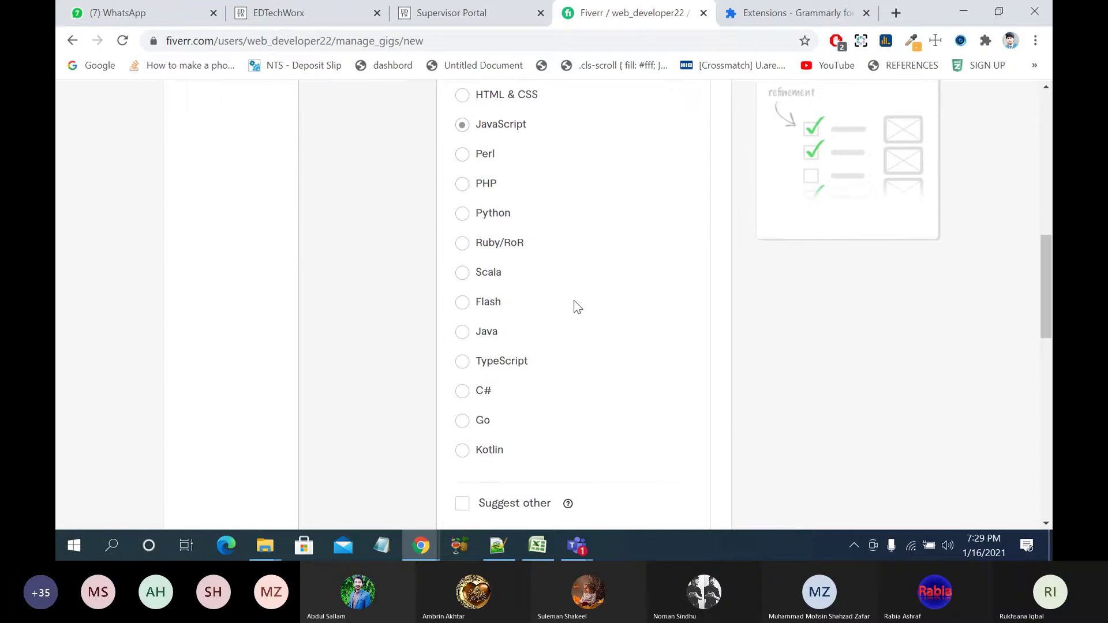
left_click(467, 187)
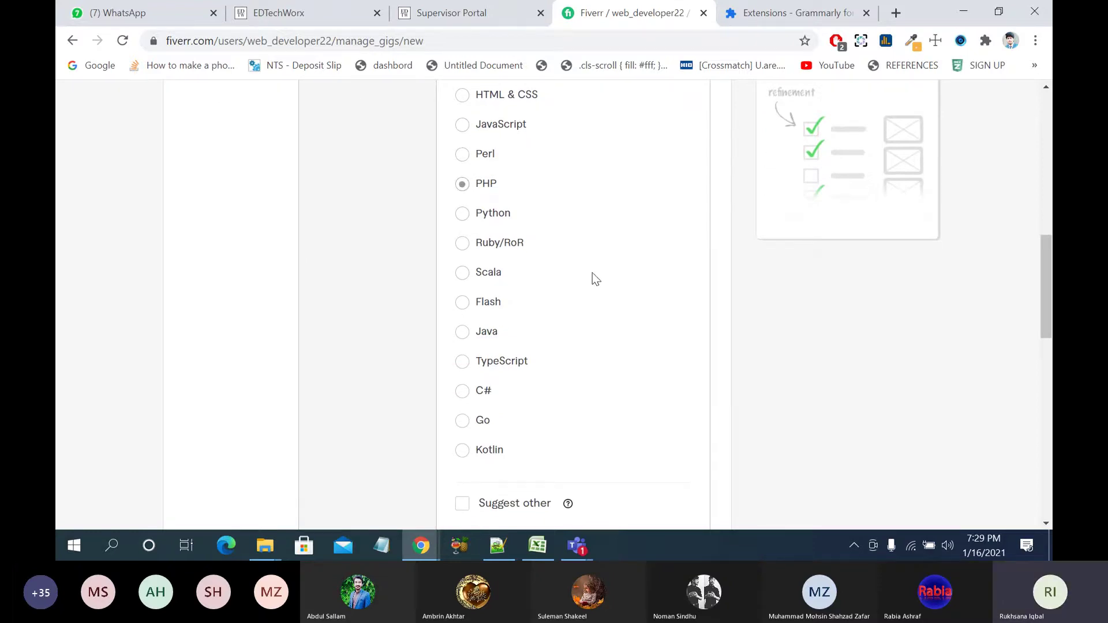
scroll(592, 272, "down", 2)
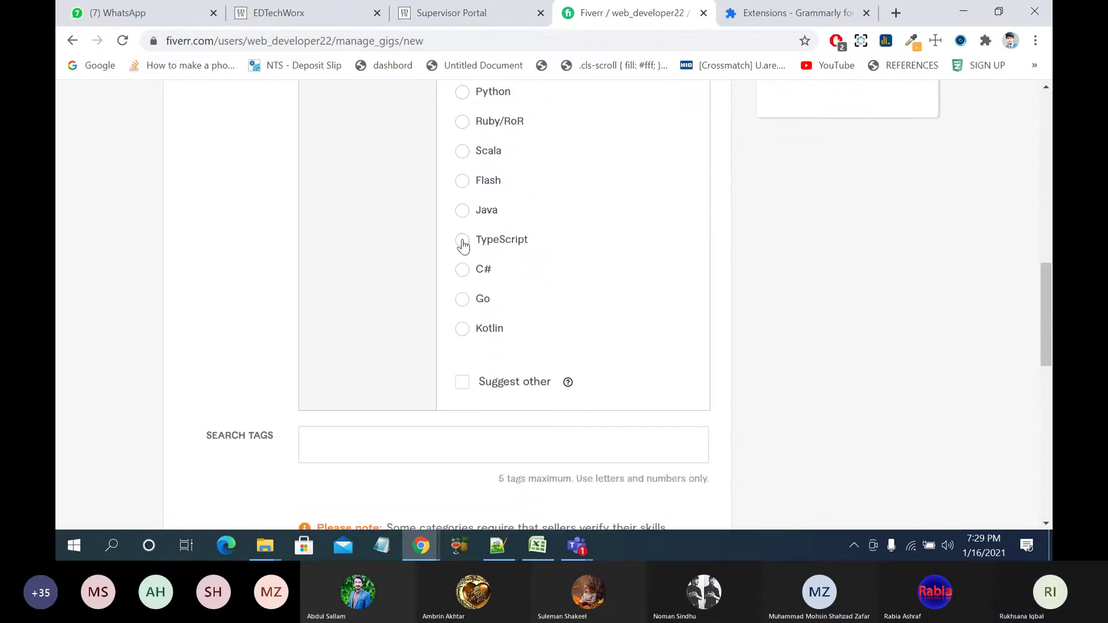
left_click(463, 381)
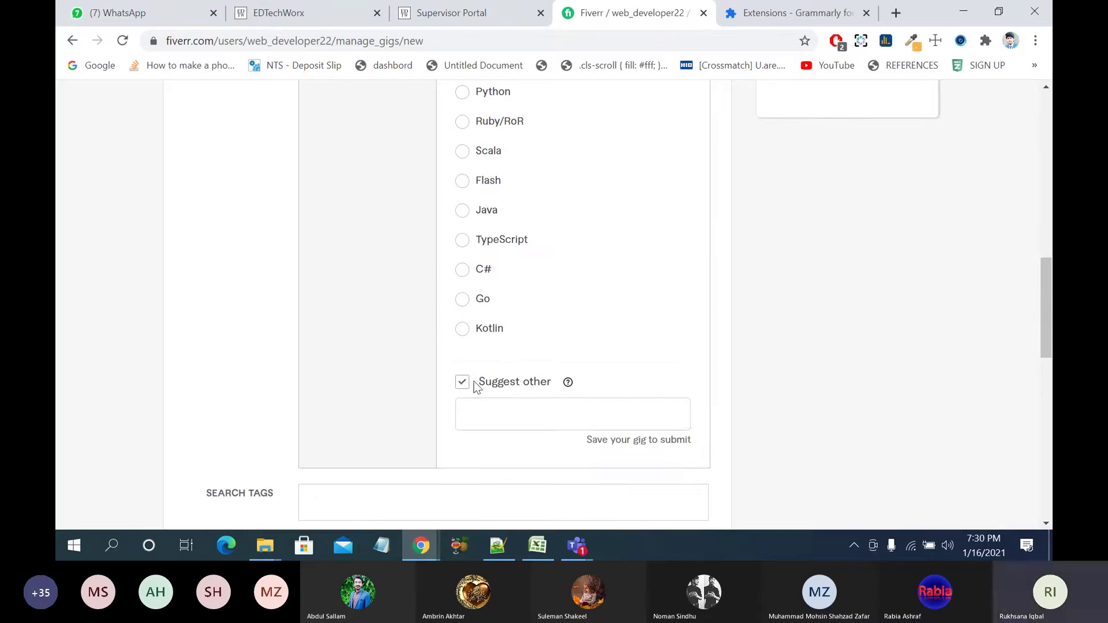
left_click(528, 417)
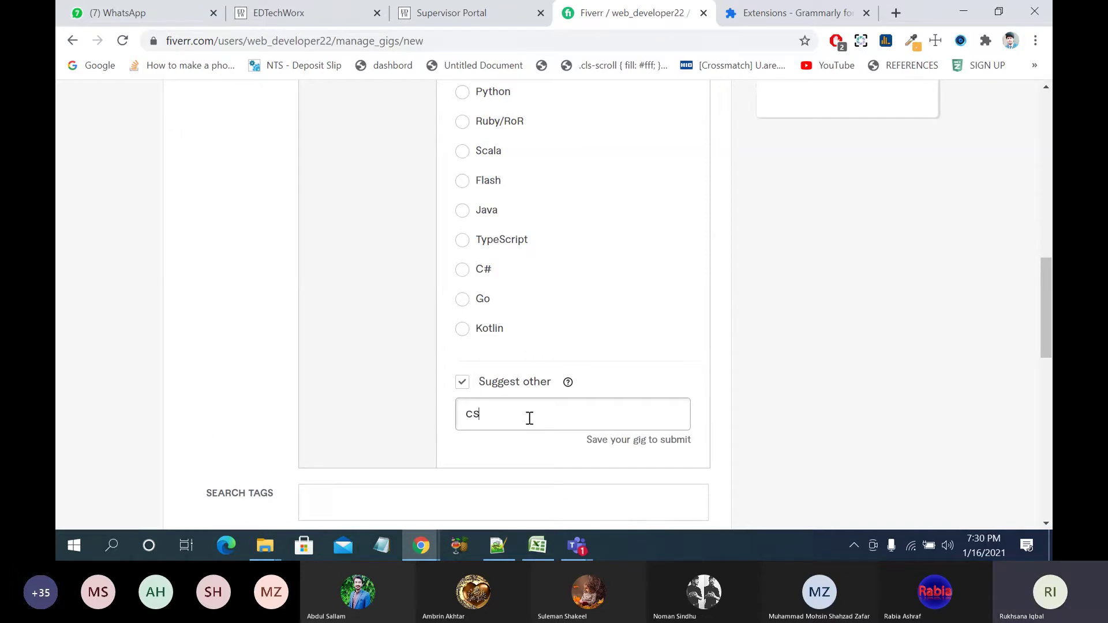
type("cs")
key("BackSpace")
key("BackSpace")
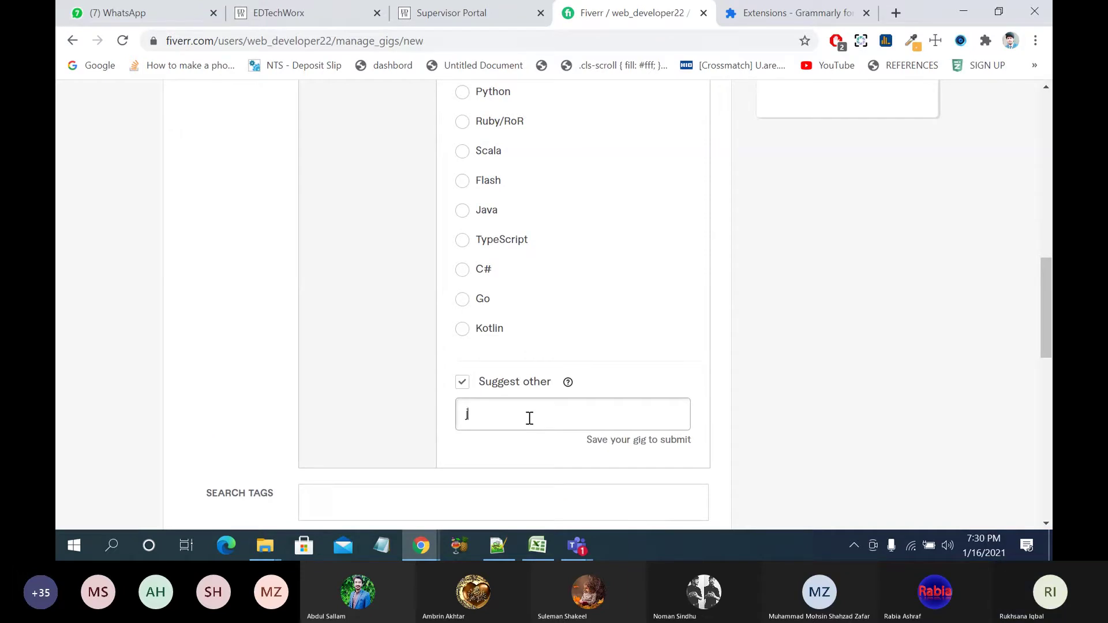
key("BackSpace")
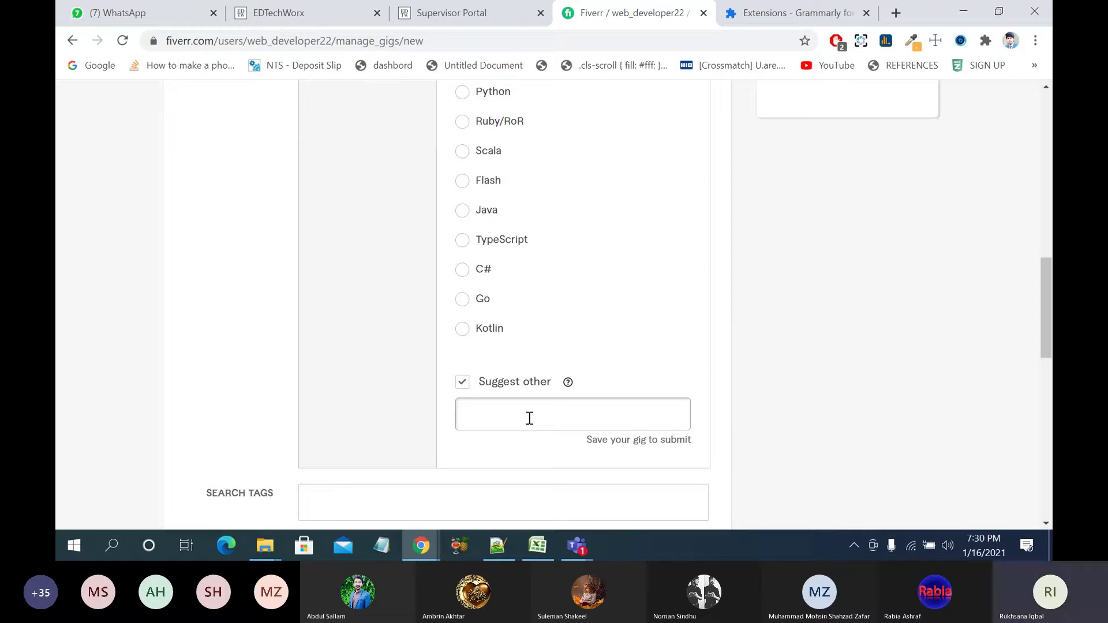
left_click(462, 383)
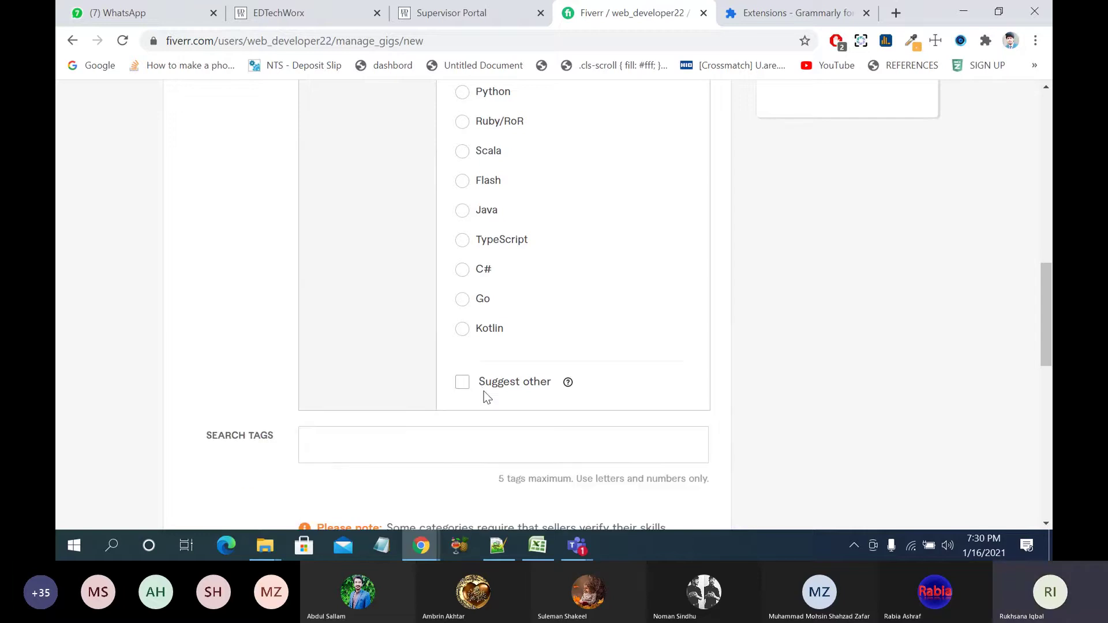
Step: Suggest "bootstrap" as another programming language in the gig metadata
left_click(485, 392)
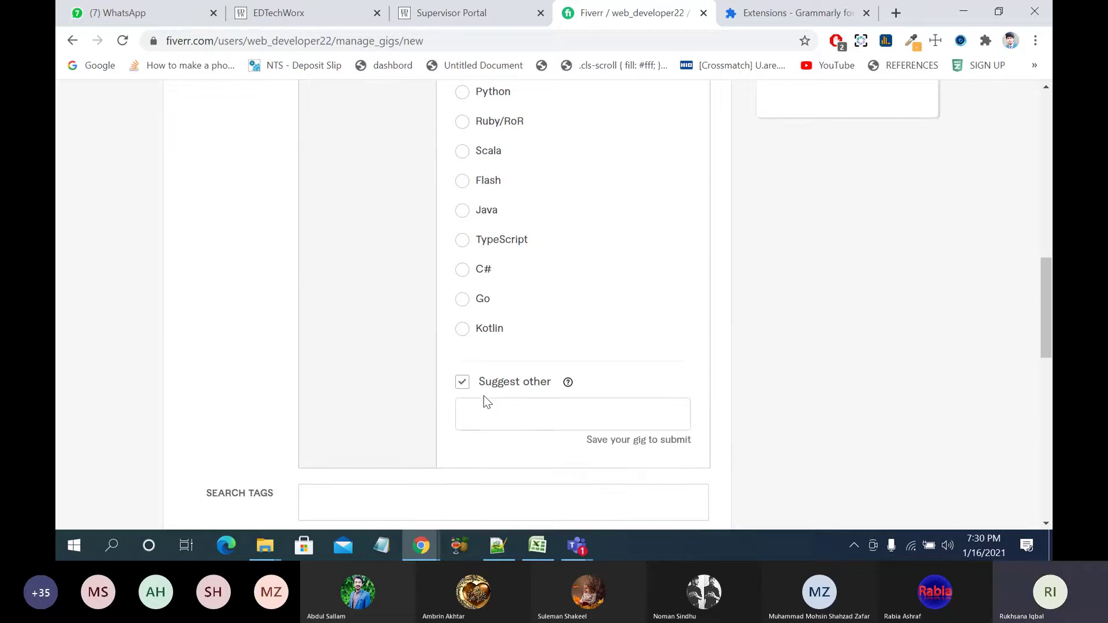
left_click(490, 416)
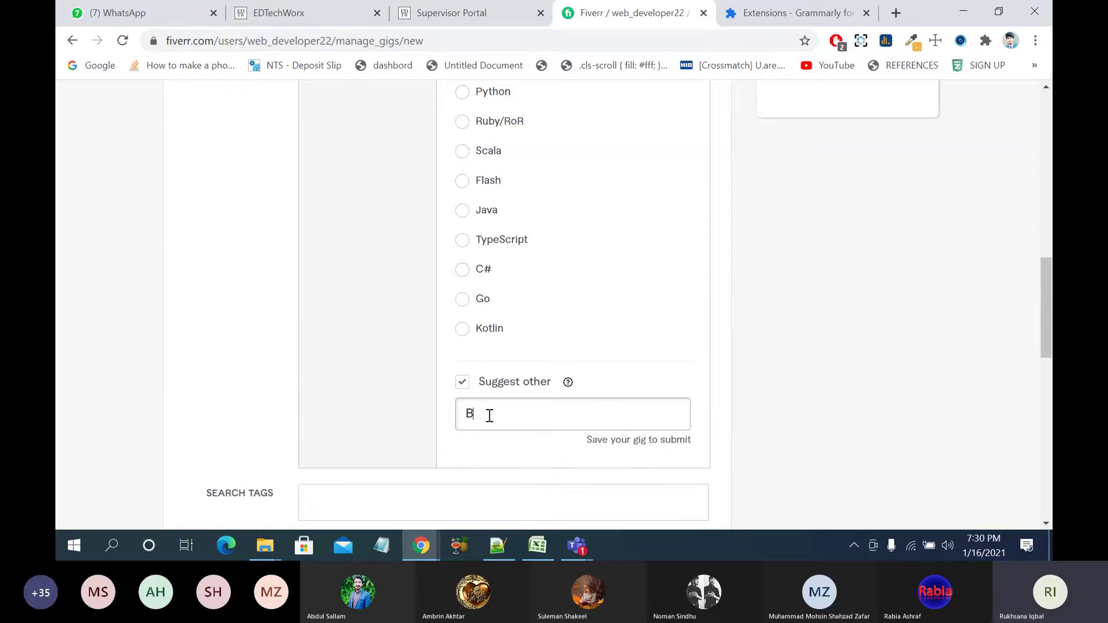
type("bootstrap")
left_click(616, 452)
scroll(616, 452, "down", 1)
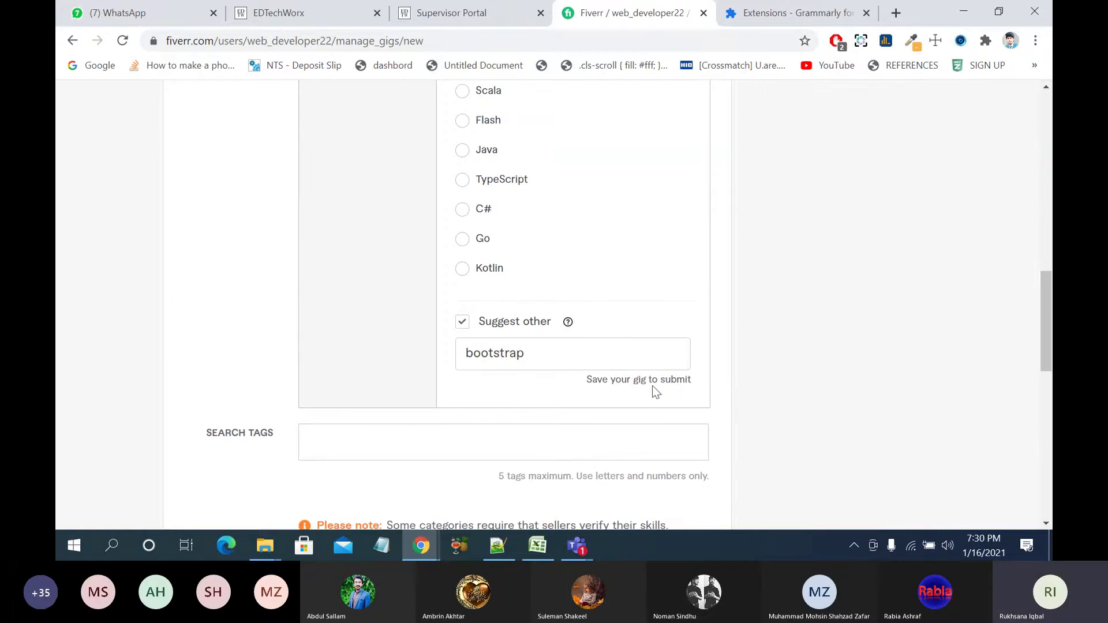
Step: Select PSD to HTML, Cross Browser Compatibility and W3C Validation as the gig's areas of expertise
scroll(612, 393, "up", 3)
scroll(612, 394, "up", 4)
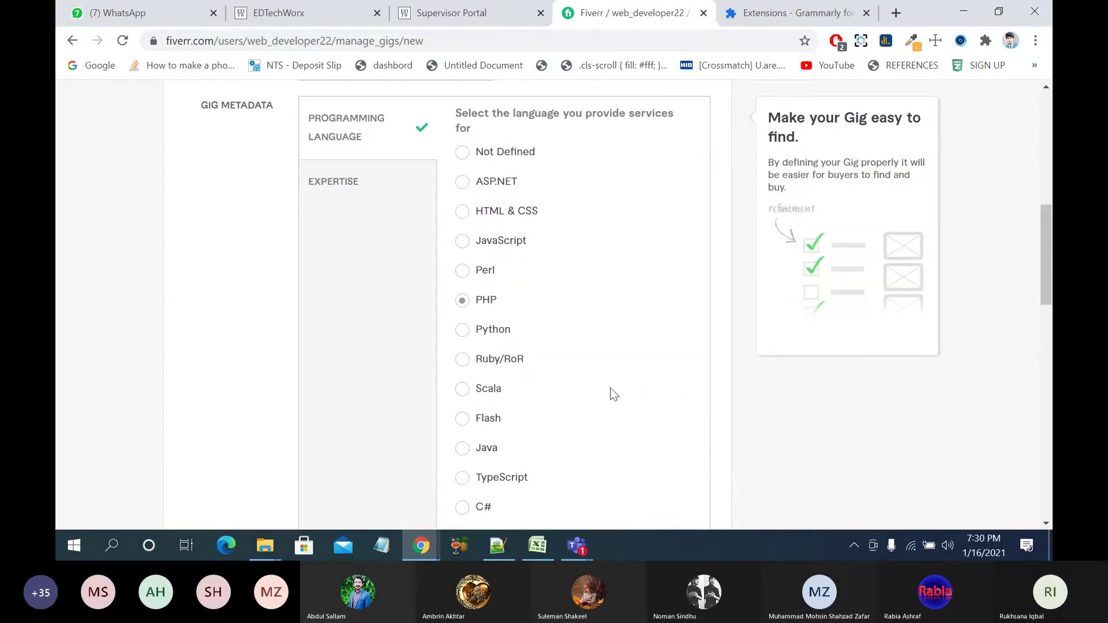
left_click(362, 295)
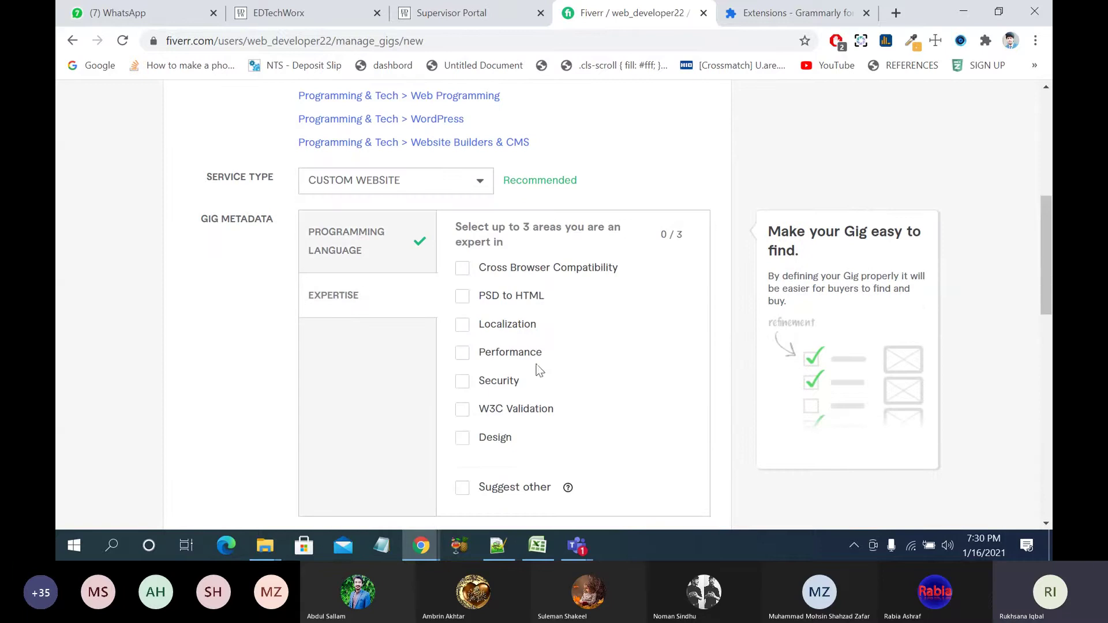
left_click(534, 295)
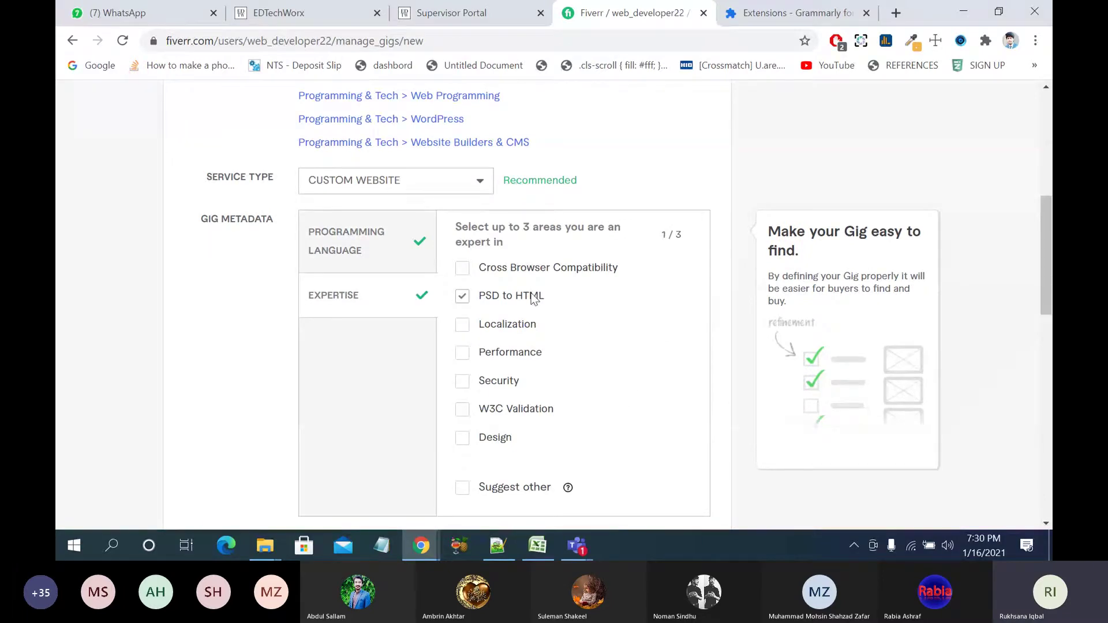
left_click(462, 269)
scroll(579, 327, "down", 1)
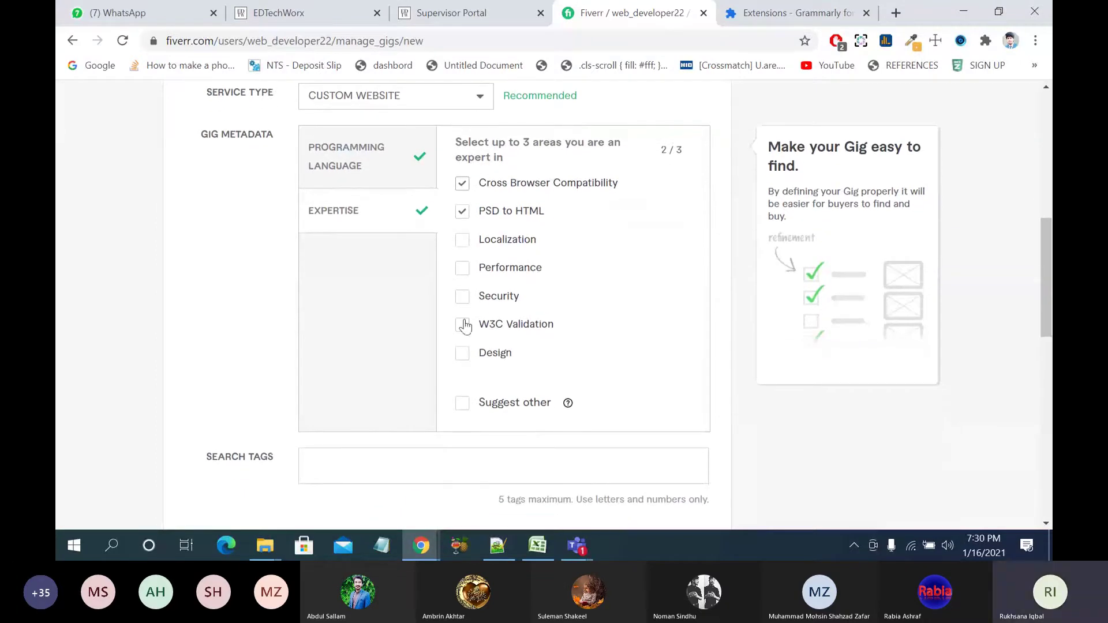
left_click(462, 323)
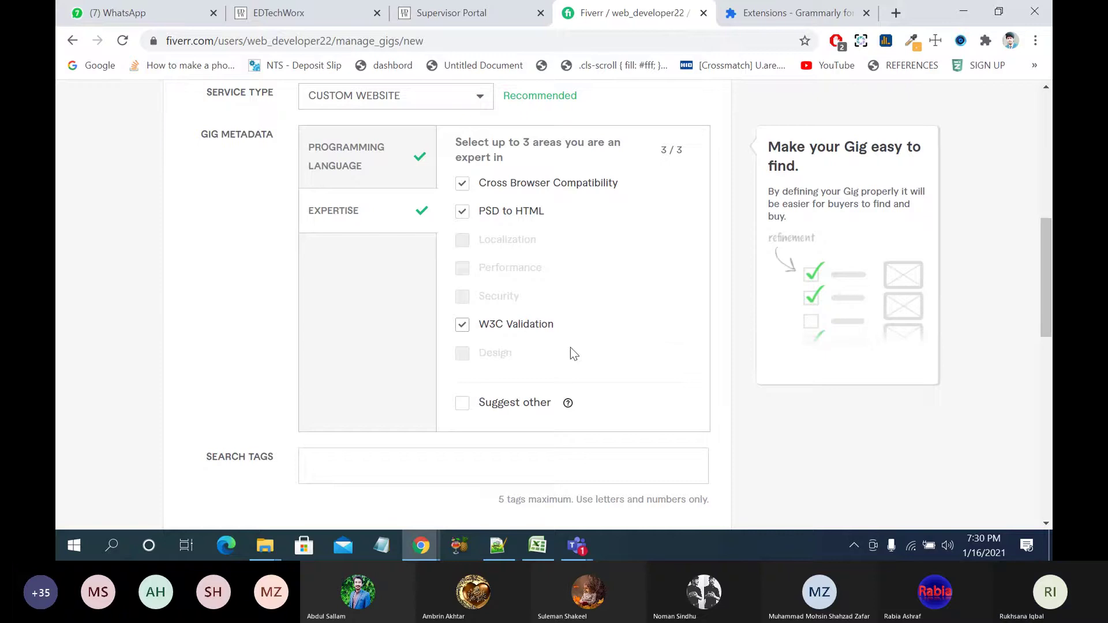
Step: Look up "html" in the search tags and add the suggested tag "html css"
scroll(571, 348, "down", 1)
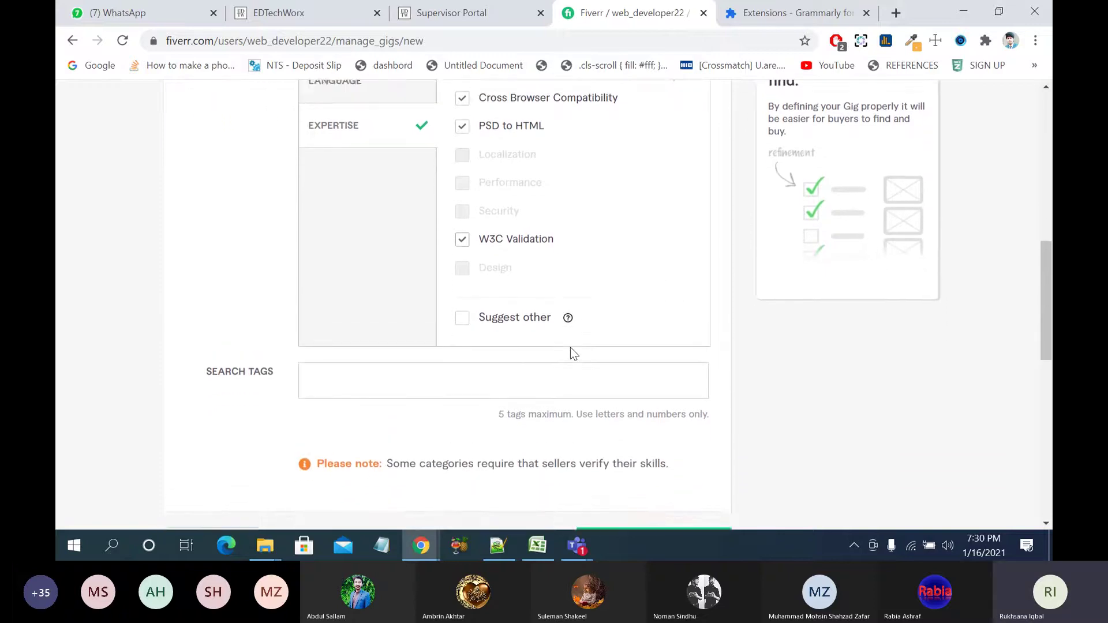
scroll(514, 268, "up", 1)
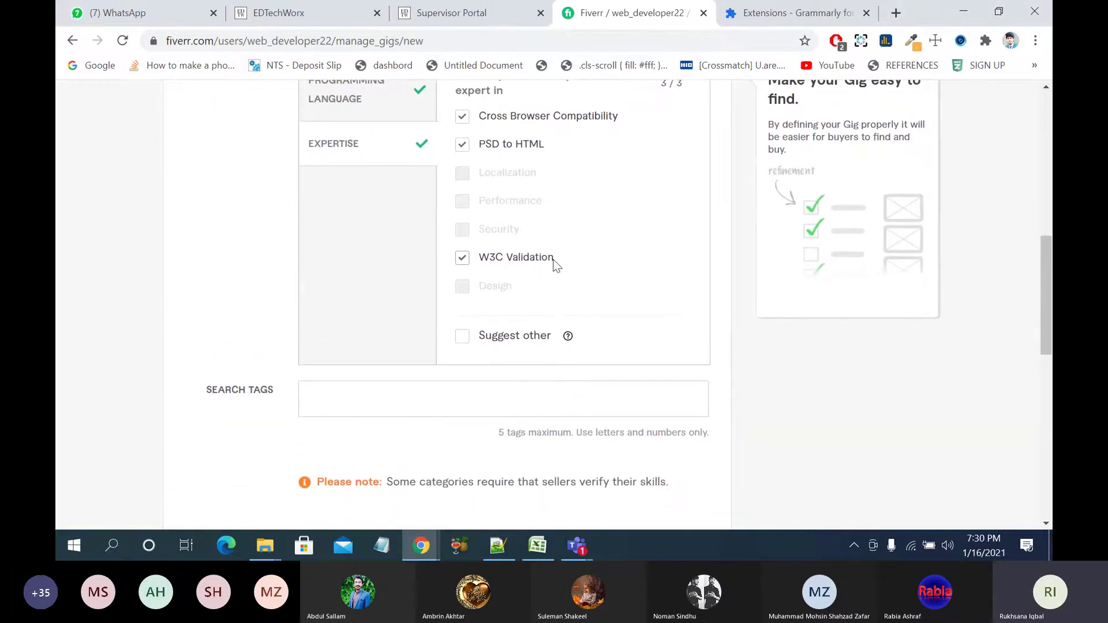
scroll(554, 263, "down", 2)
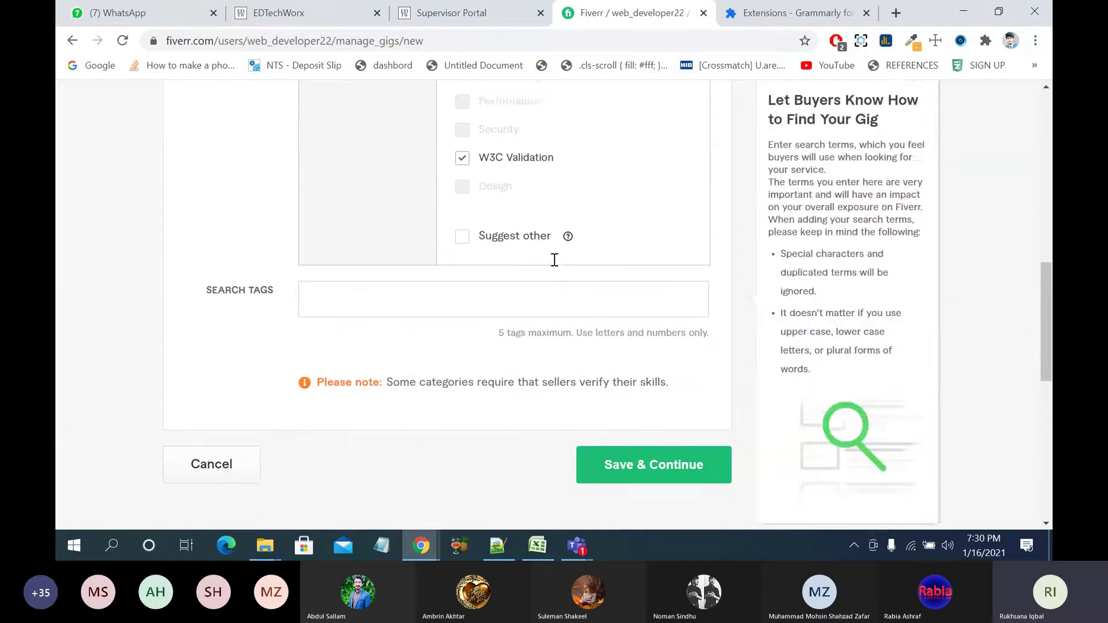
scroll(554, 259, "up", 1)
left_click(476, 328)
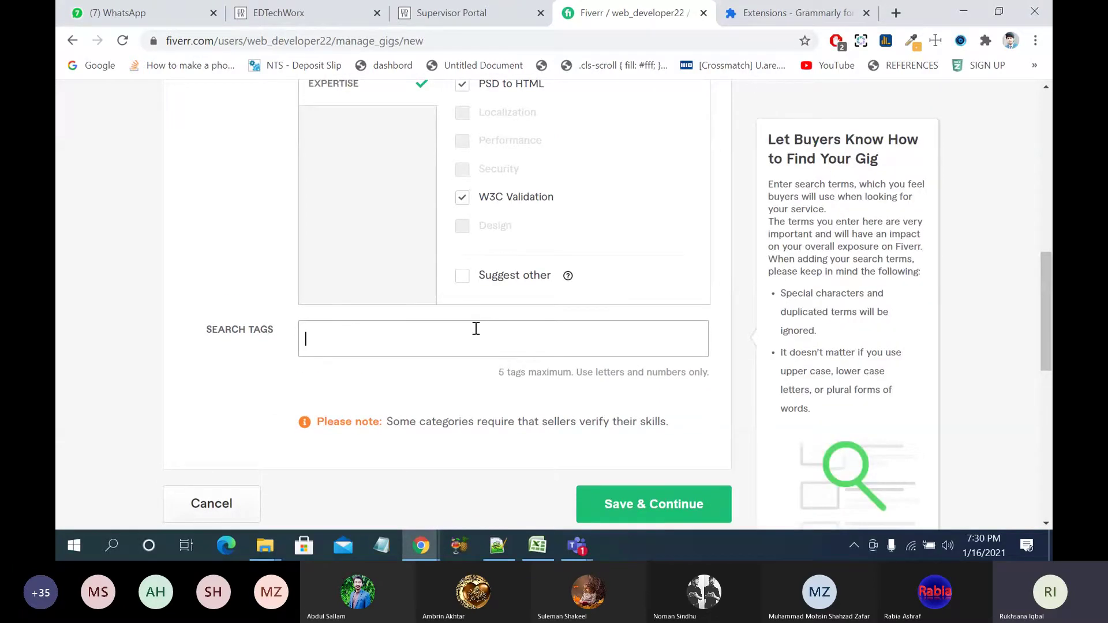
type("html")
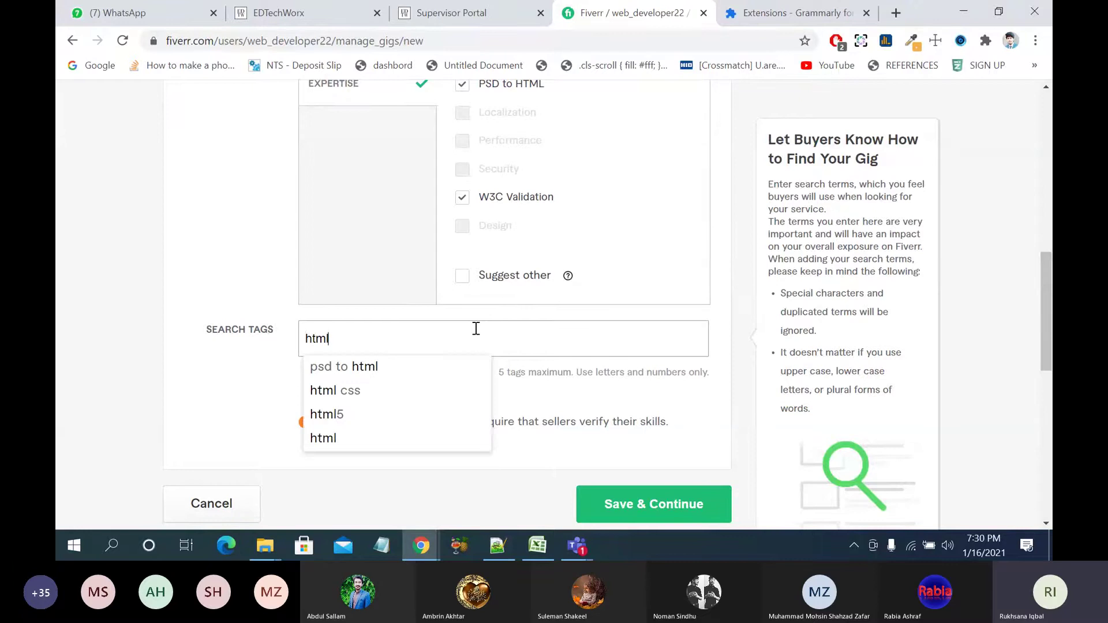
left_click(445, 390)
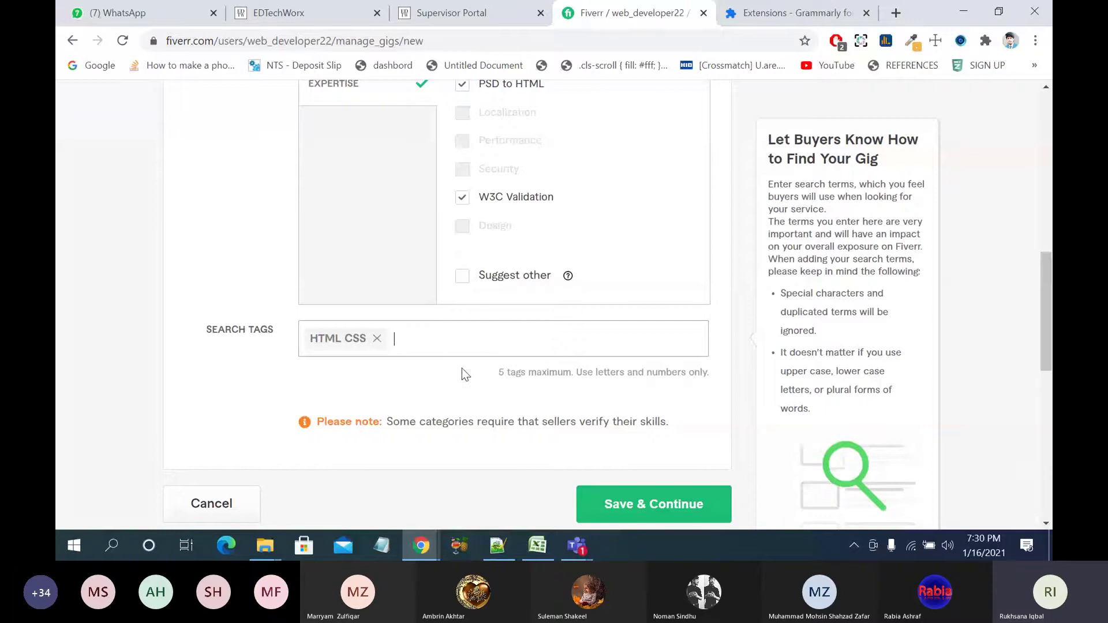
type("bot")
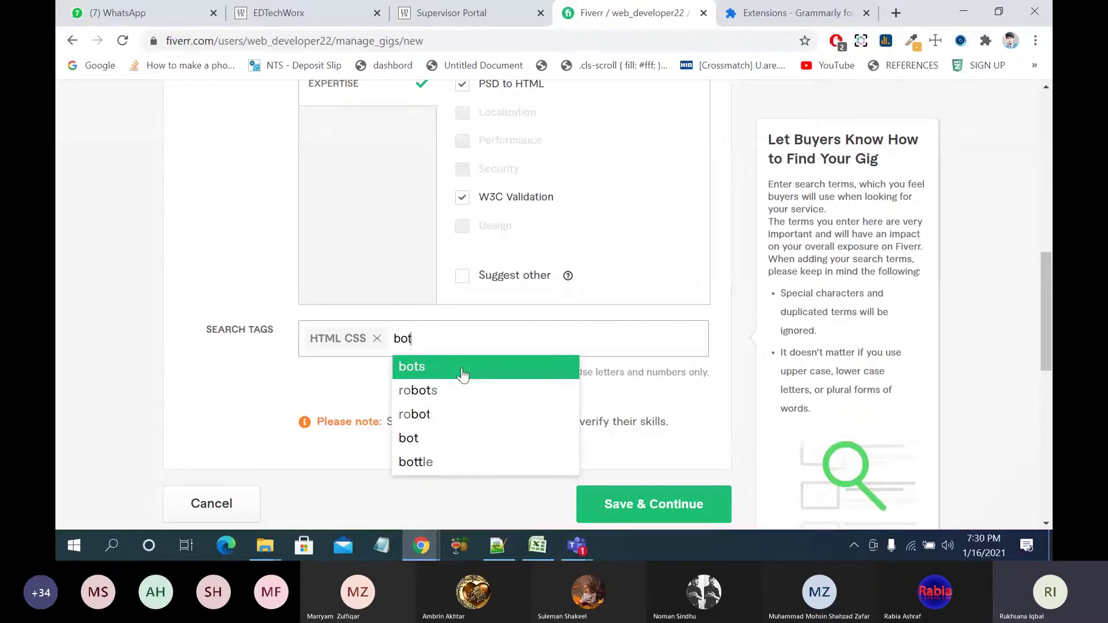
key("BackSpace")
type("ots")
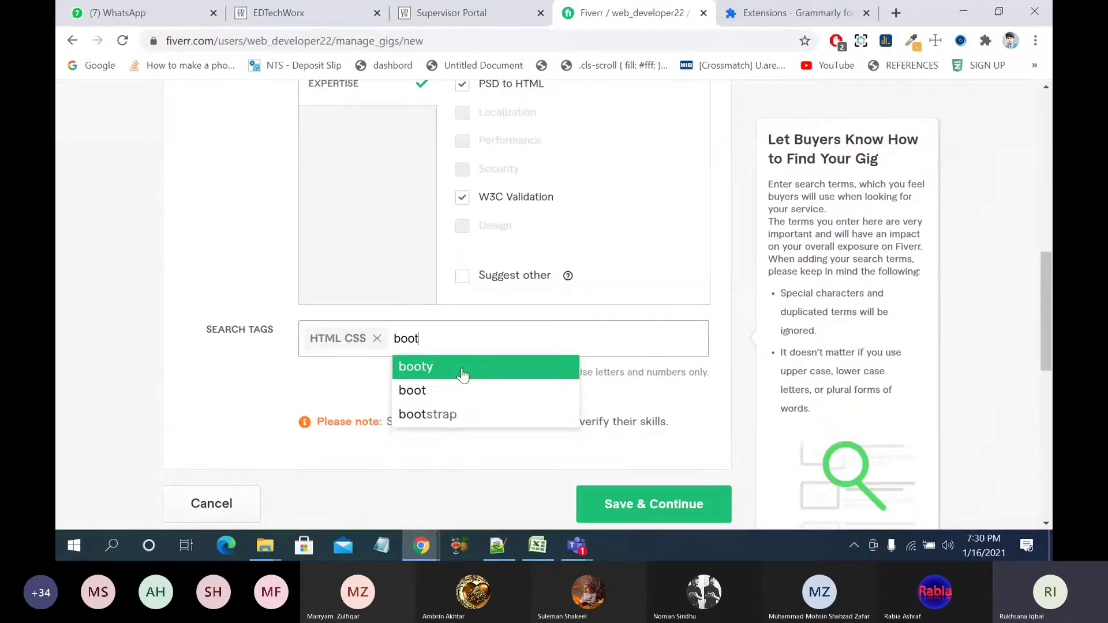
key("Return")
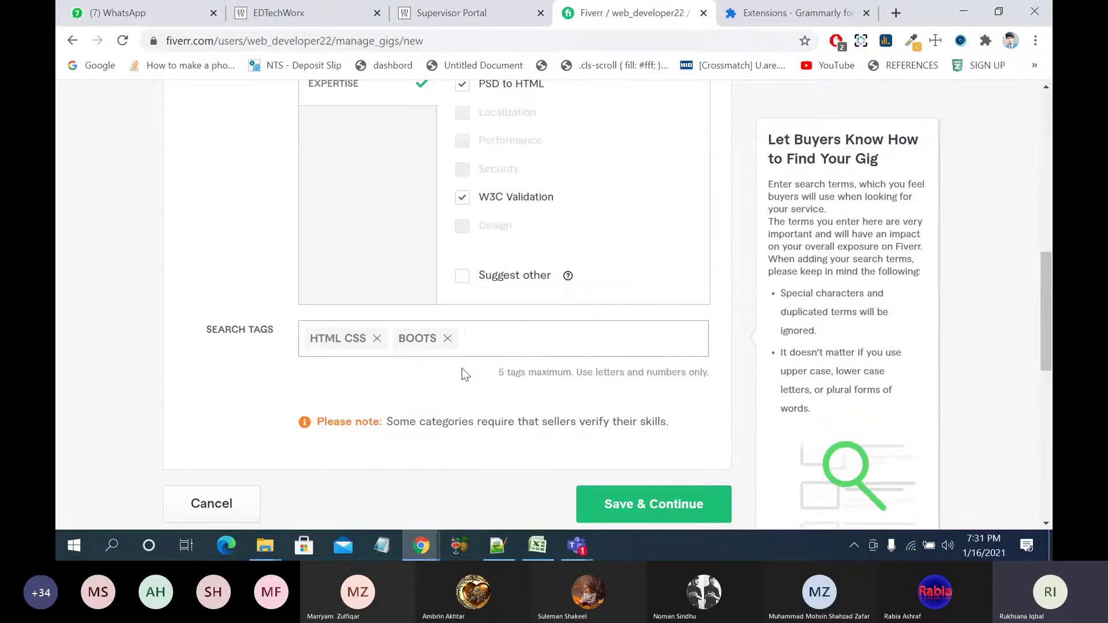
left_click(448, 338)
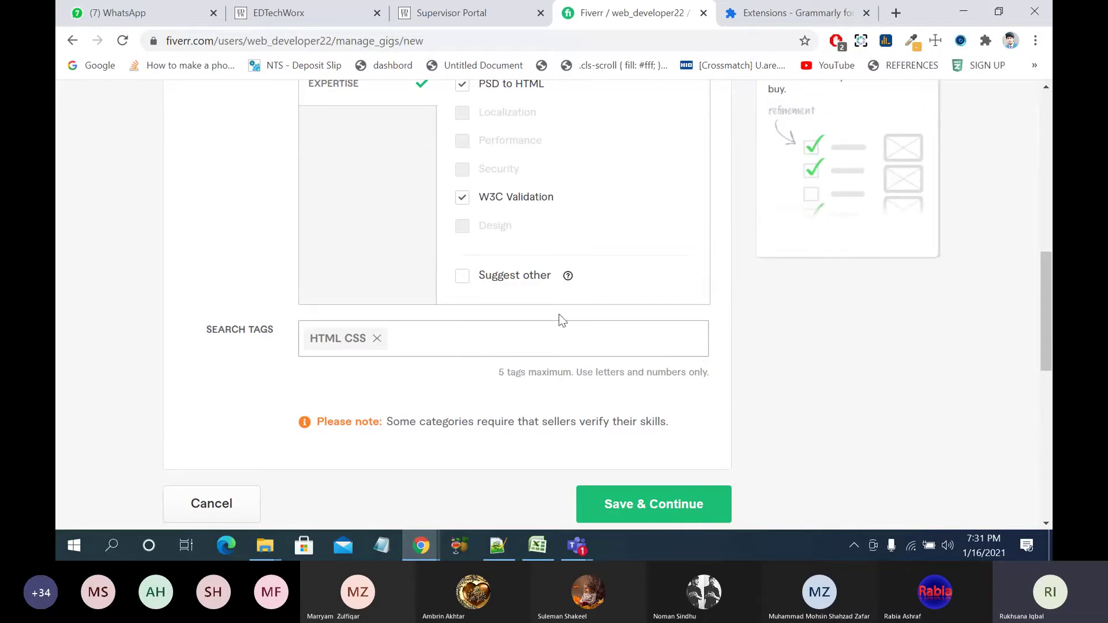
Step: Switch to the incognito browser window and check the related tags of the gig for fixing HTML, CSS, js, PHP and bootstrap bugs
mouse_move(422, 545)
left_click(482, 468)
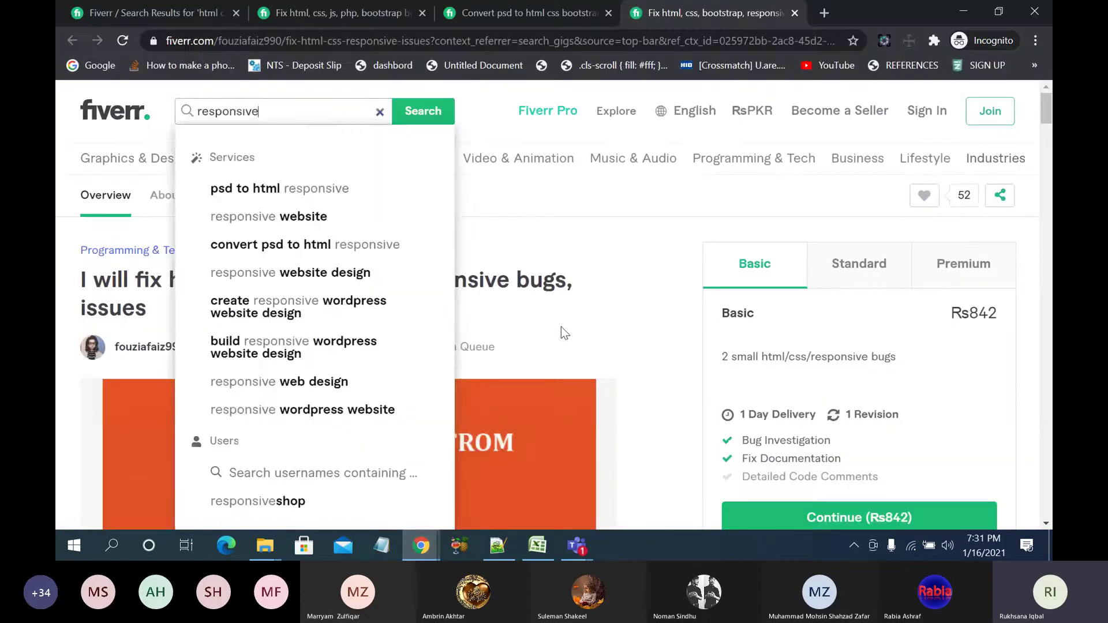
left_click(561, 327)
left_click(519, 11)
left_click(340, 13)
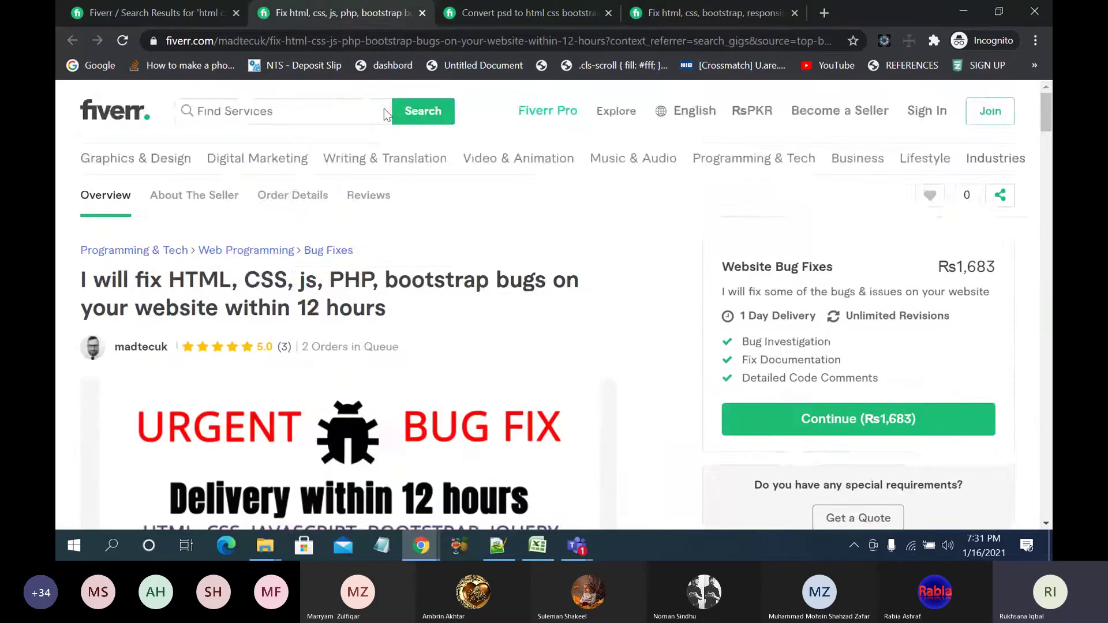
scroll(434, 237, "down", 15)
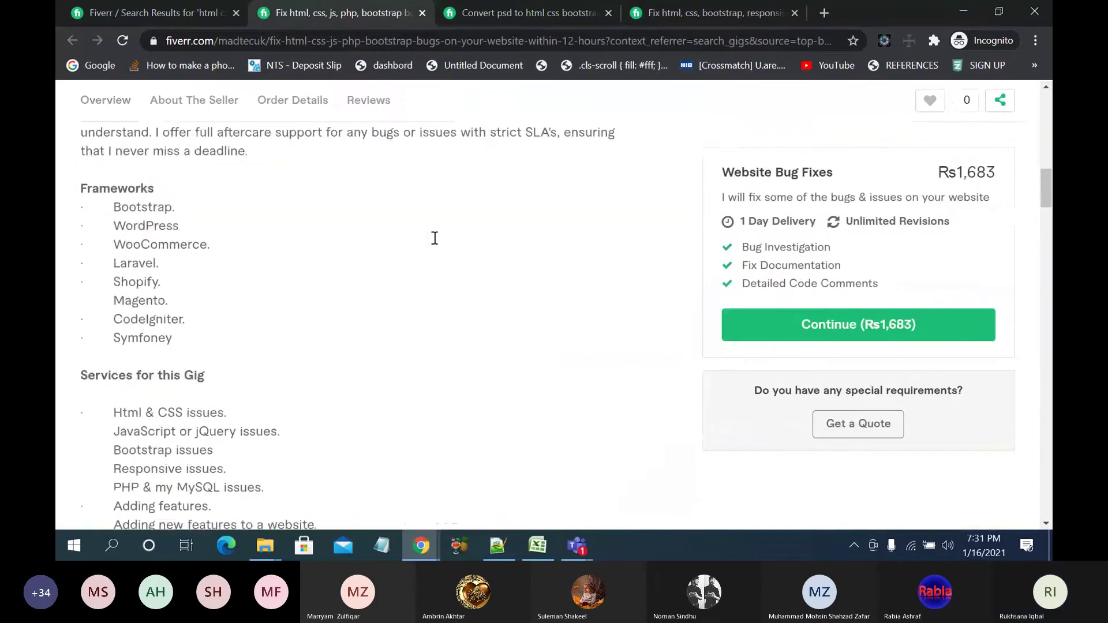
scroll(435, 238, "down", 15)
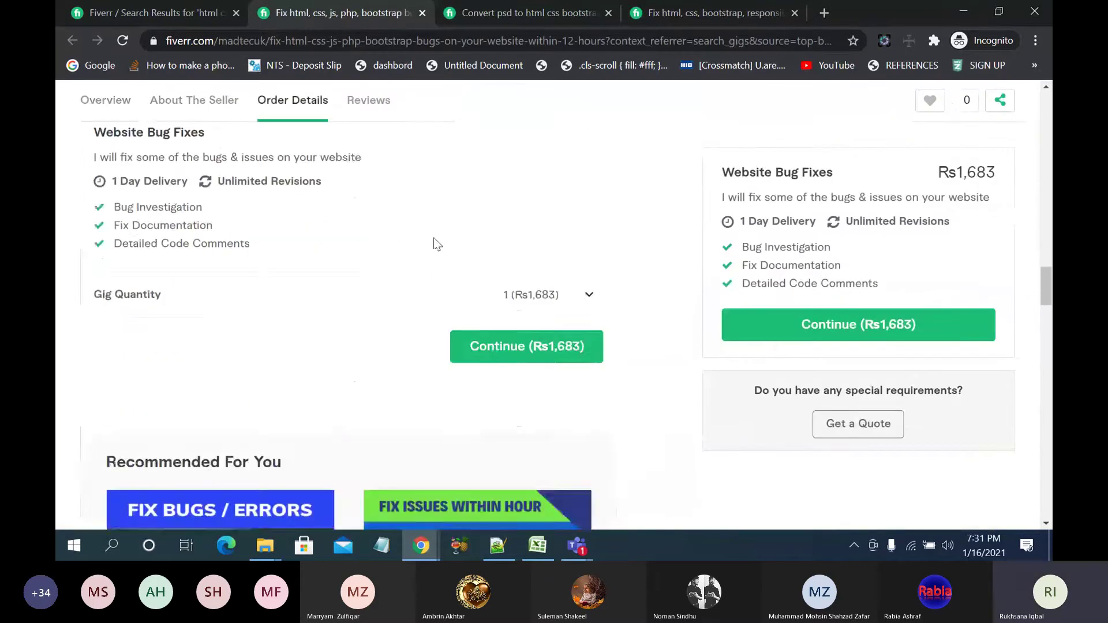
scroll(437, 245, "down", 15)
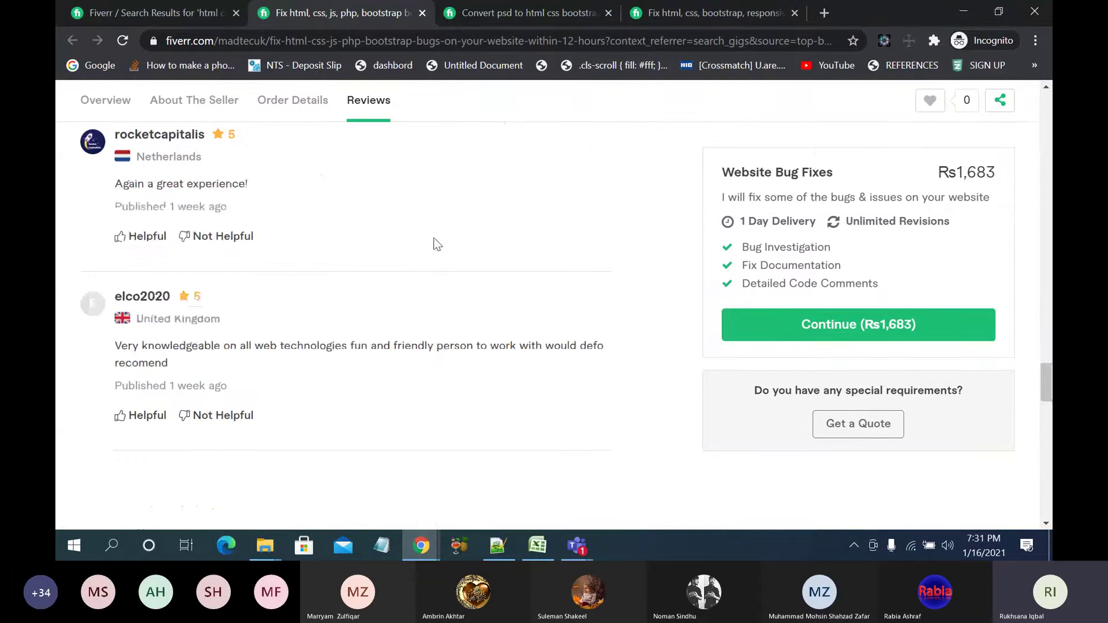
scroll(434, 239, "up", 4)
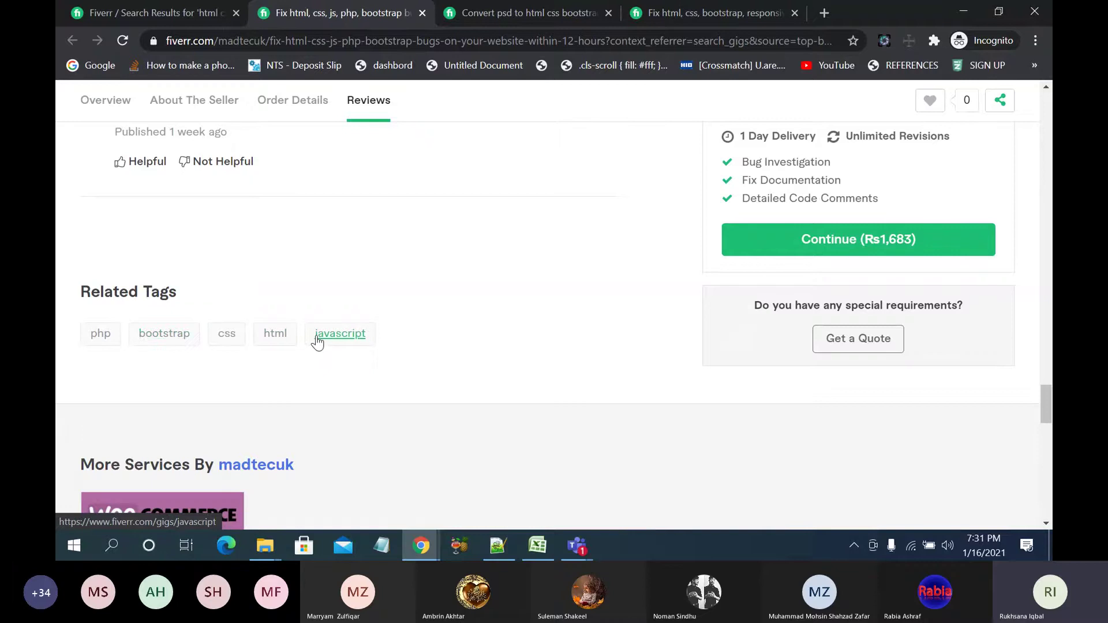
Step: Check the related tags of the open gig that converts PSD to HTML CSS bootstrap 5
left_click(531, 9)
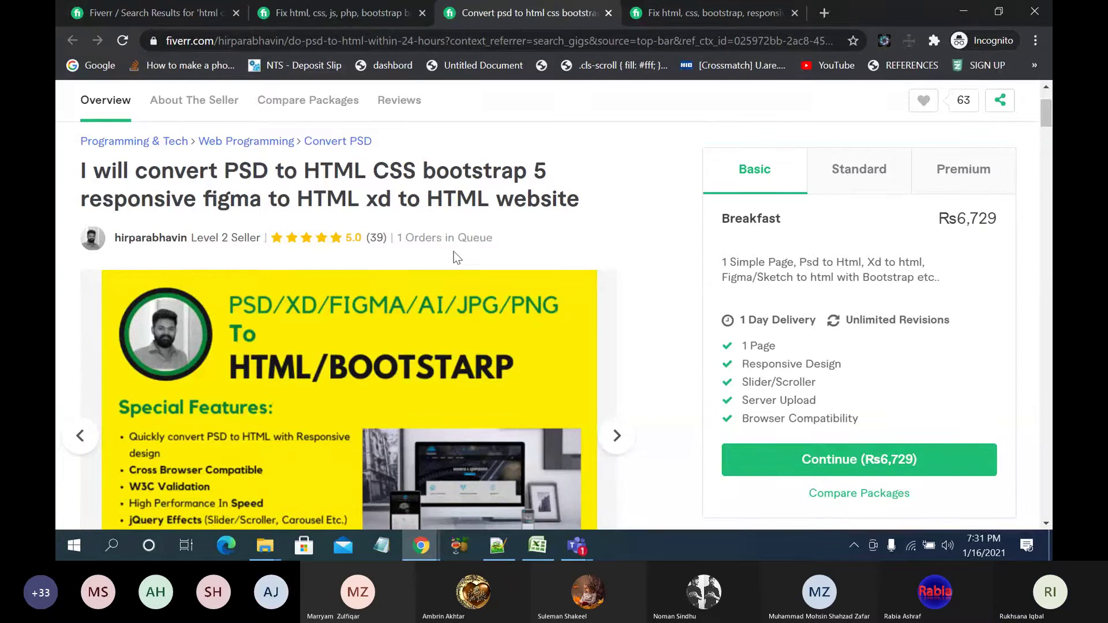
scroll(455, 256, "down", 10)
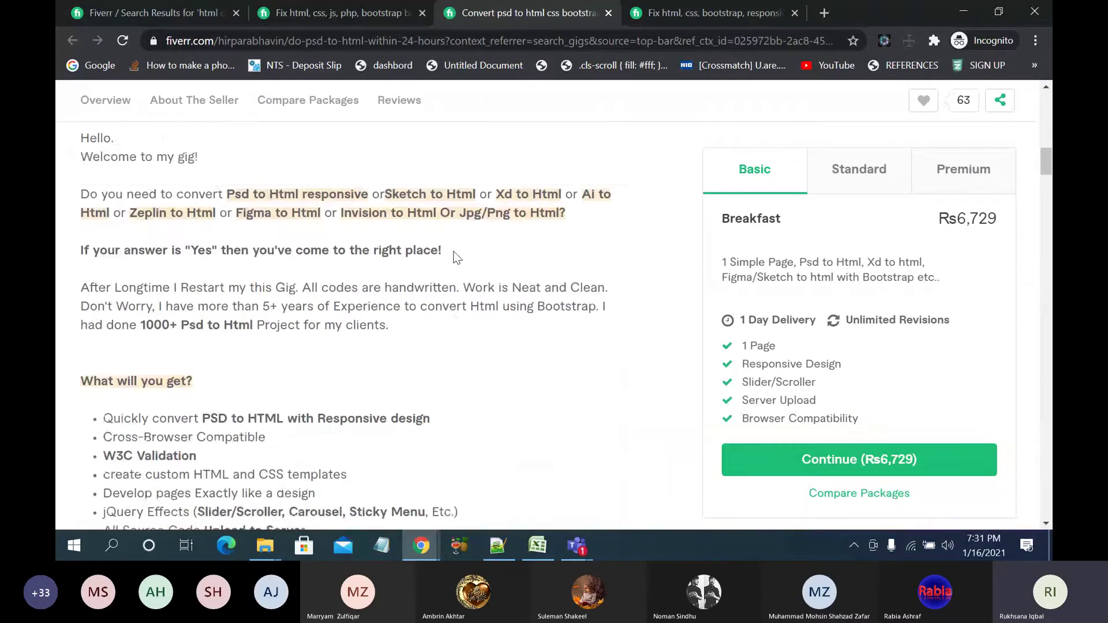
scroll(456, 257, "down", 15)
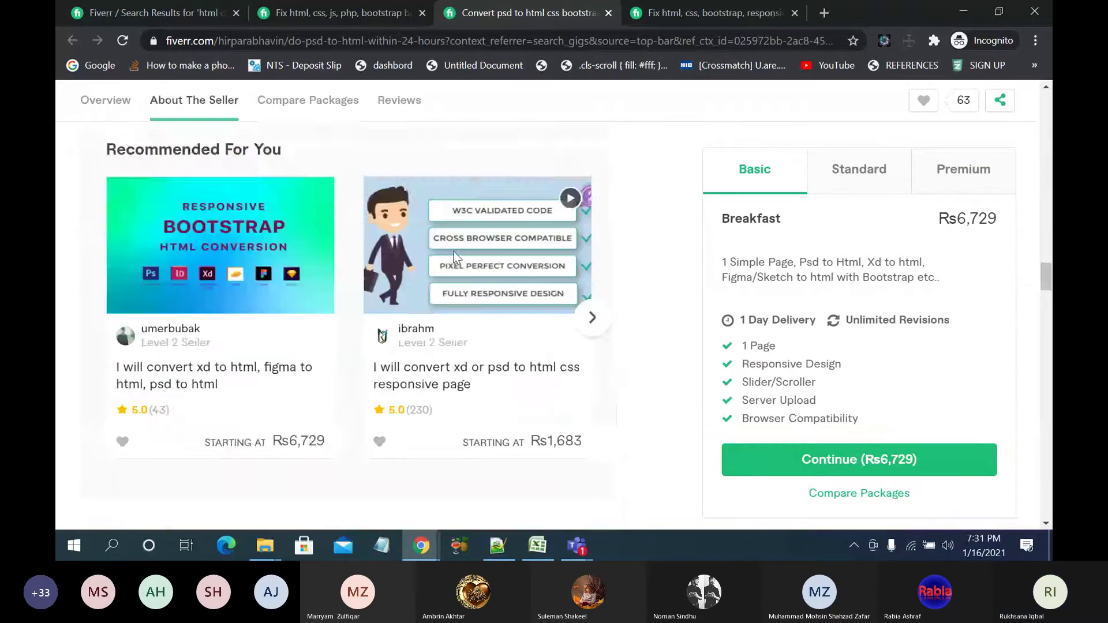
scroll(456, 257, "down", 5)
scroll(455, 258, "down", 10)
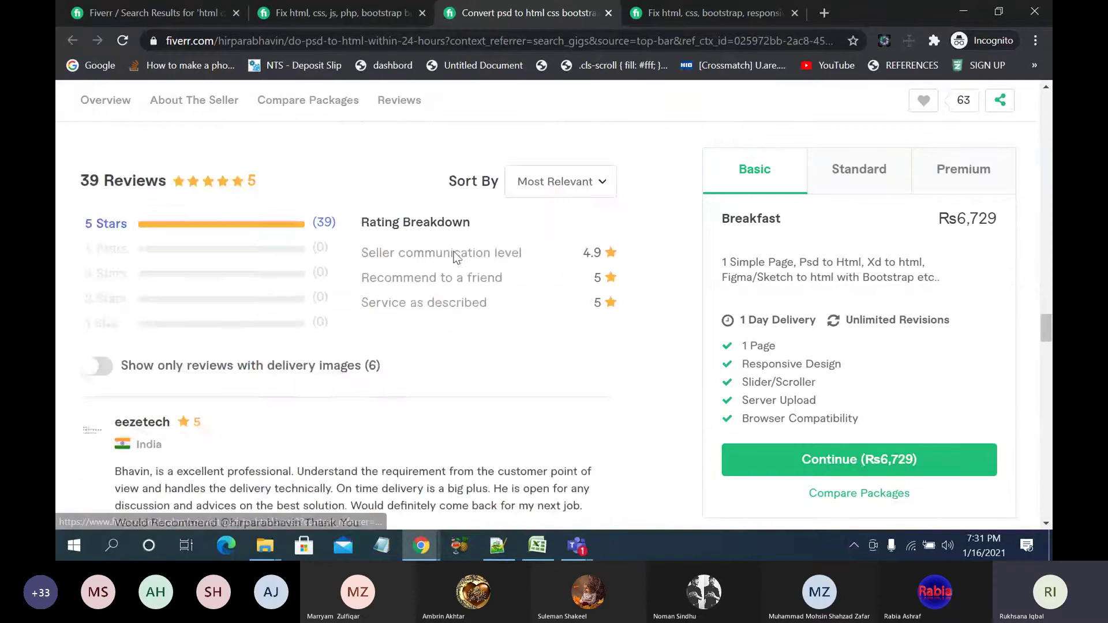
scroll(455, 256, "down", 5)
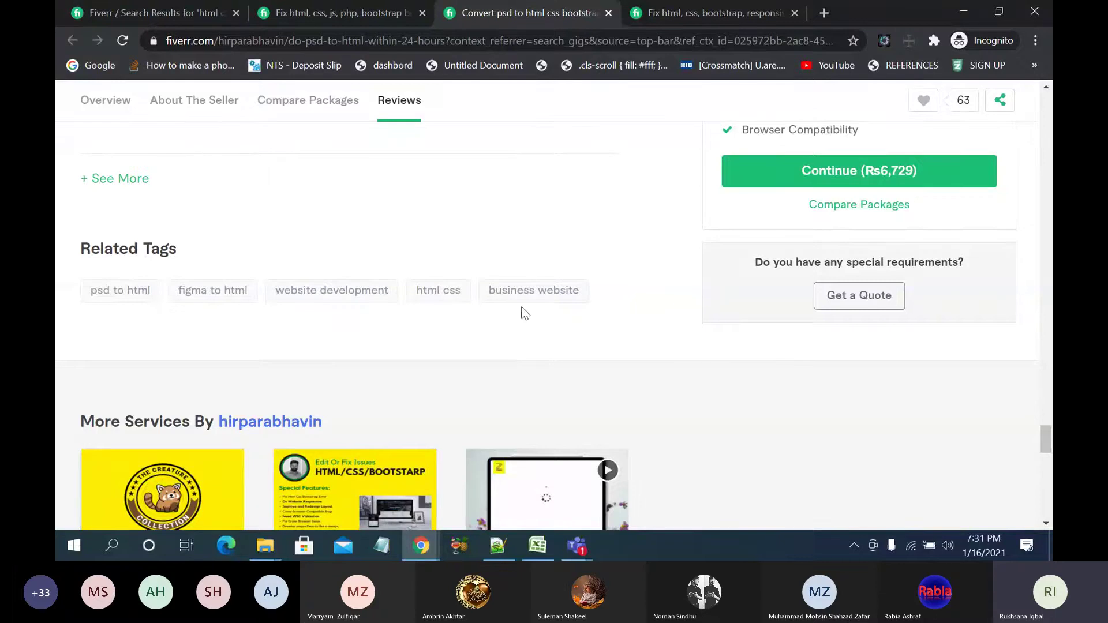
Step: Check the related tags of the gig for fixing html, css, bootstrap and responsive bugs
left_click(721, 13)
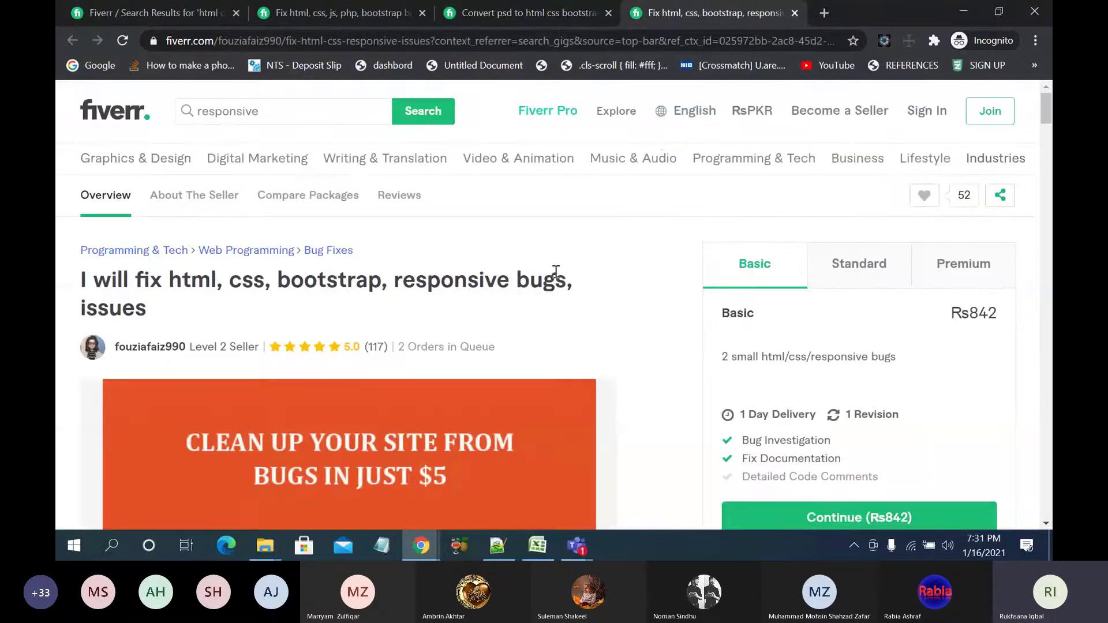
scroll(555, 271, "down", 15)
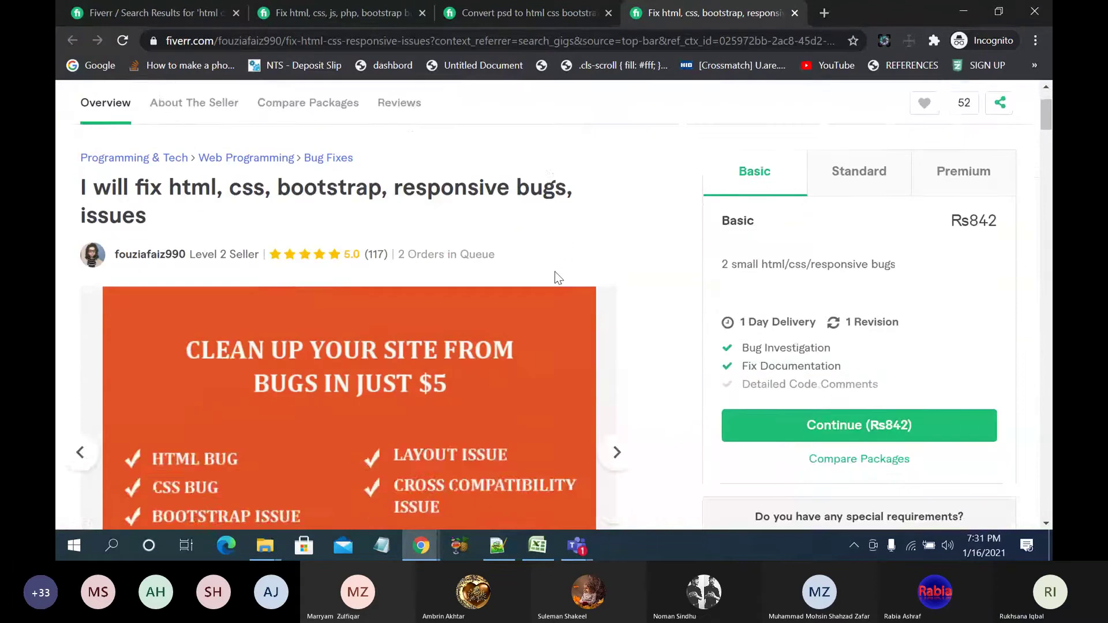
scroll(555, 273, "down", 15)
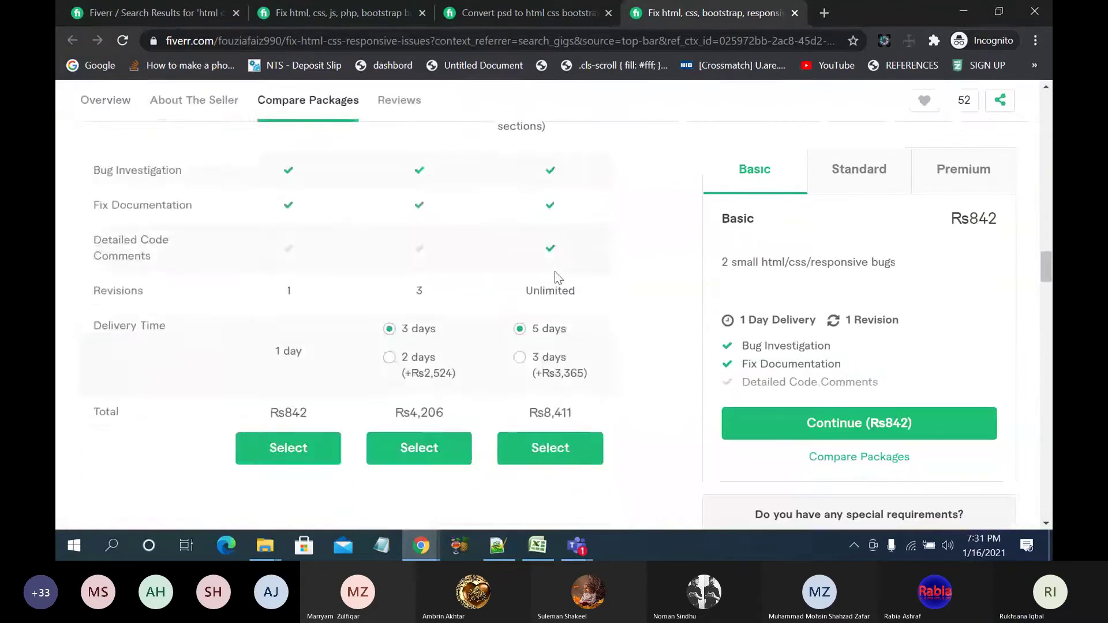
scroll(555, 272, "down", 3)
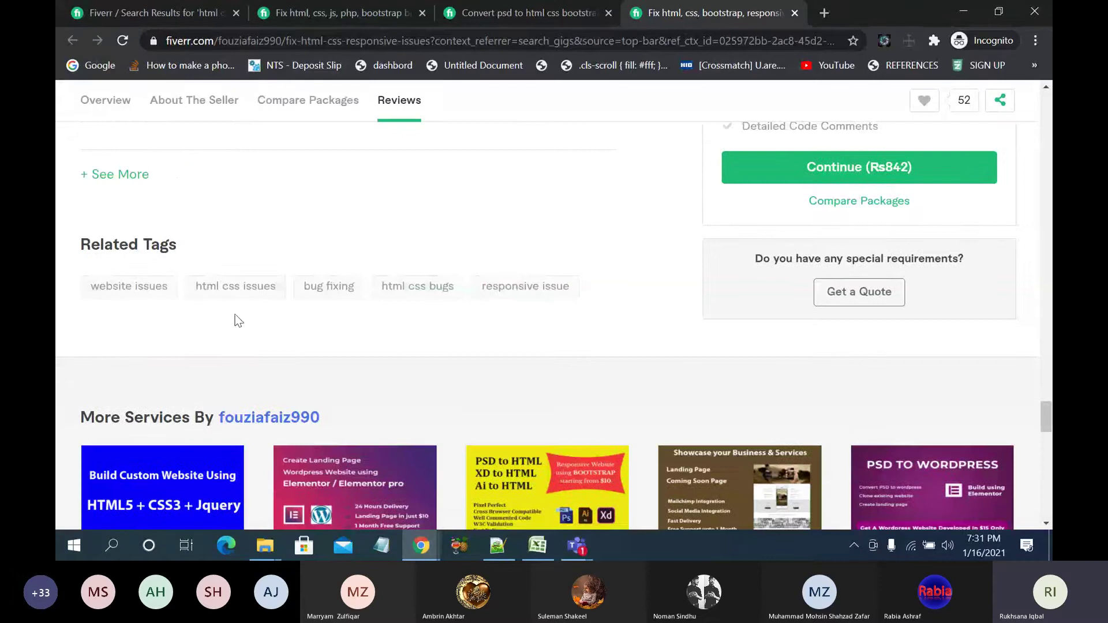
Step: Look up "websmart_" in the site search, open the websmart_desk seller profile and dismiss the save-to-list tip
scroll(236, 318, "up", 18)
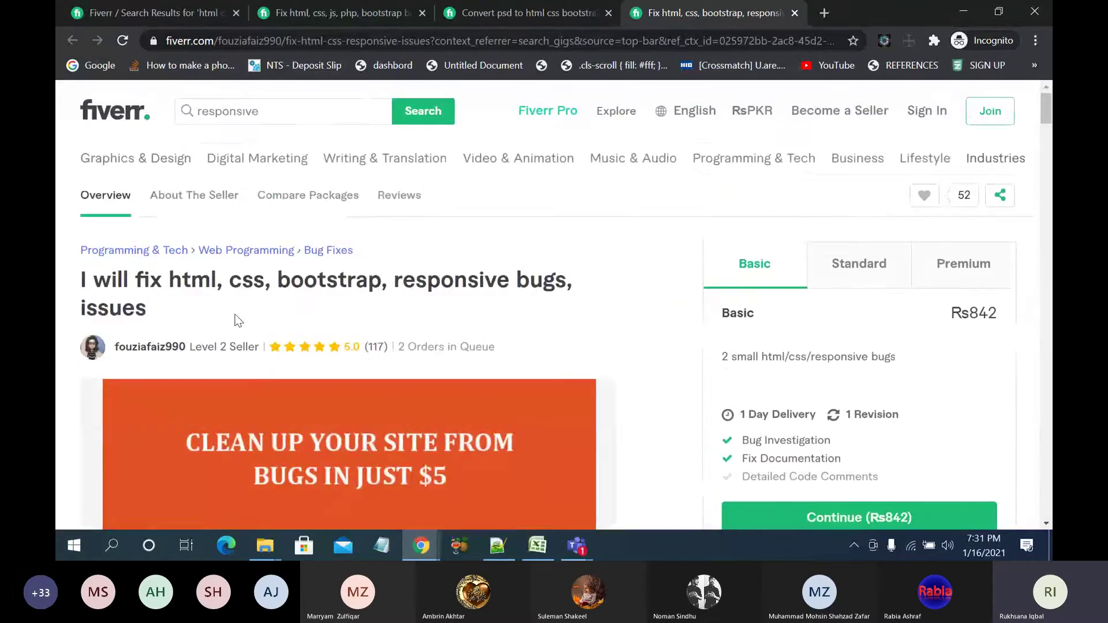
left_click(310, 118)
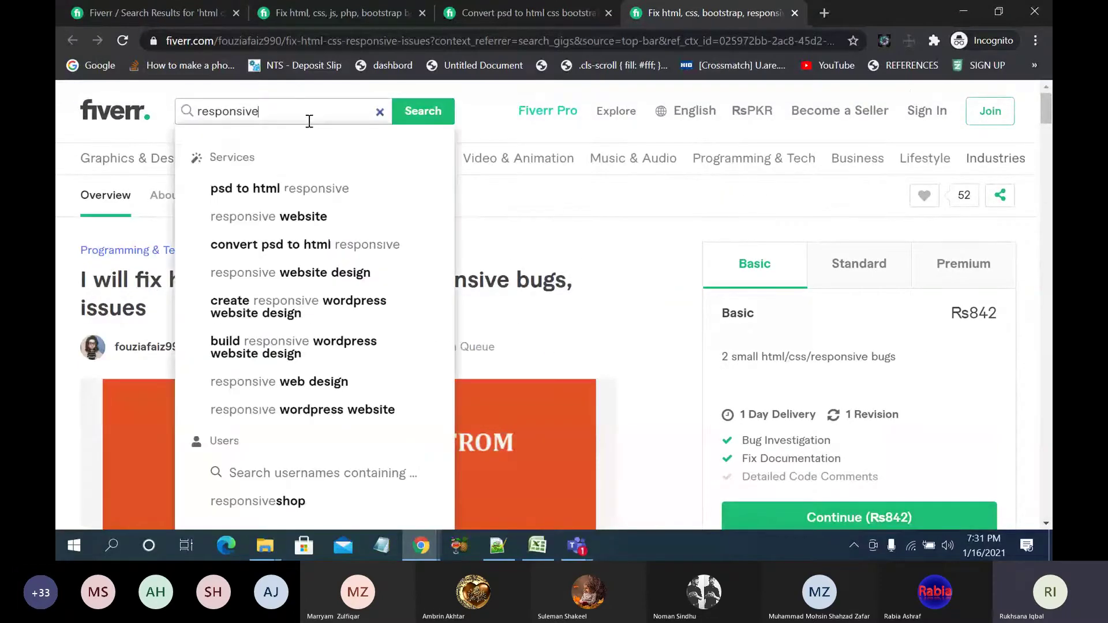
left_click(379, 112)
type("we")
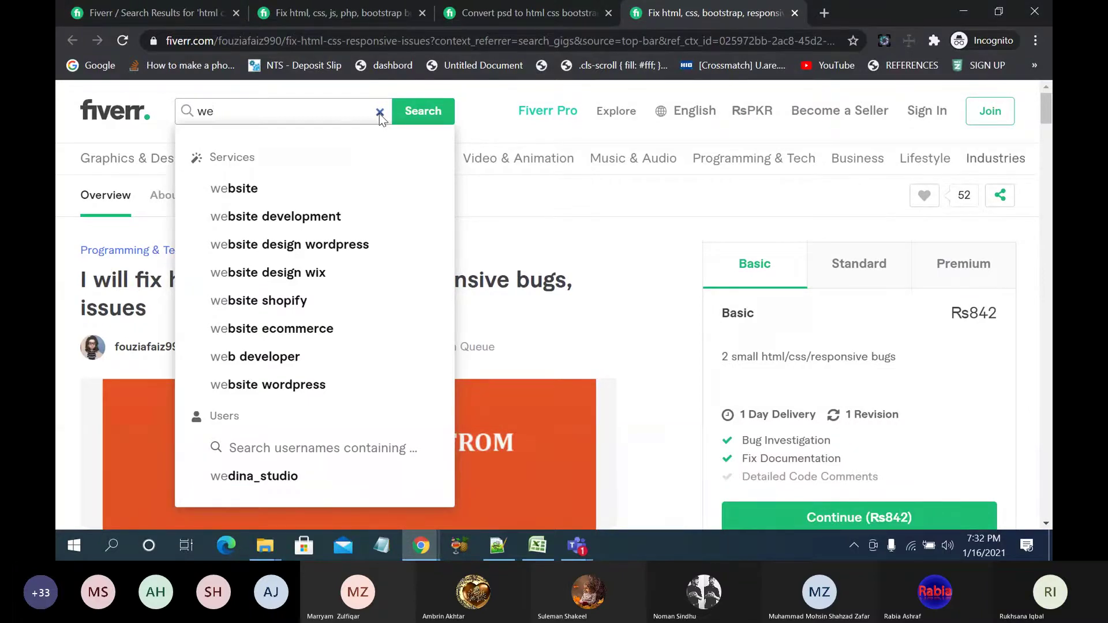
type("b")
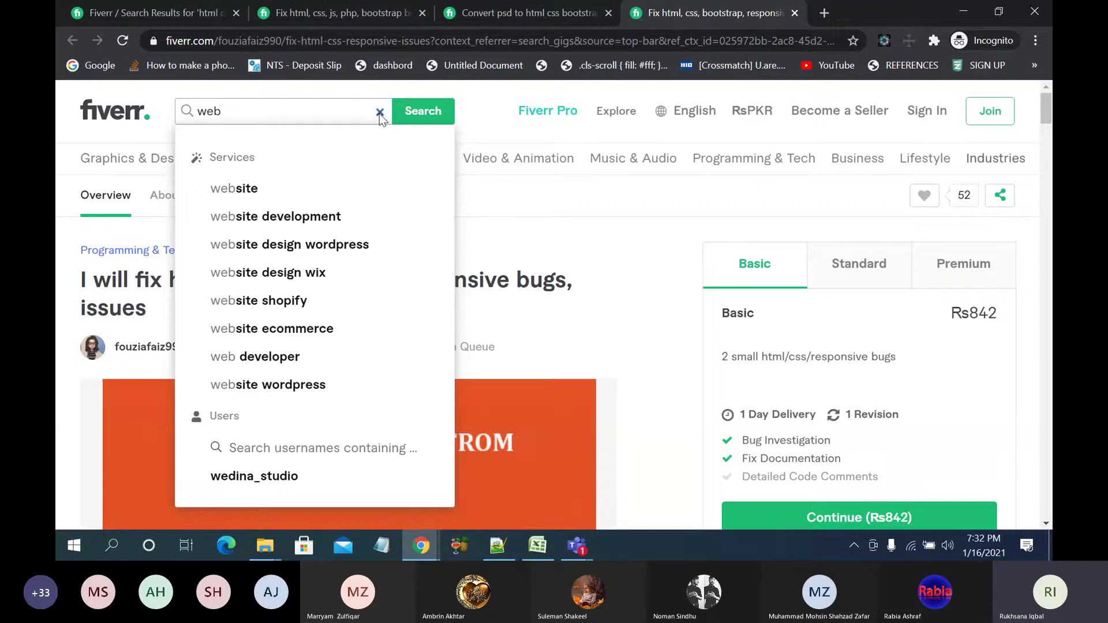
type("sm")
type("art_")
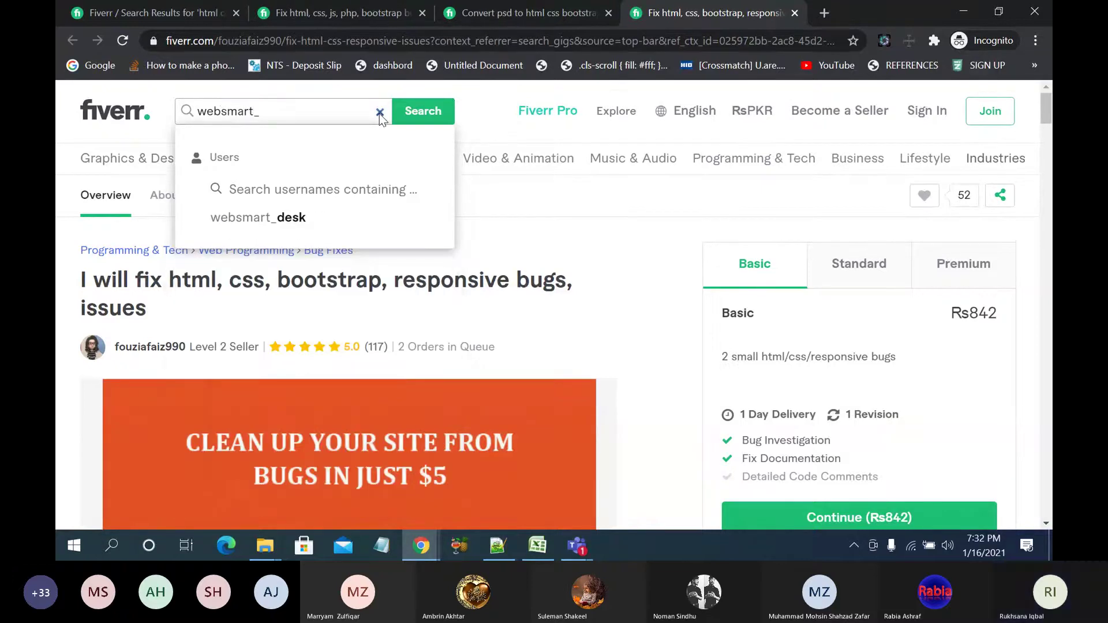
left_click(329, 218)
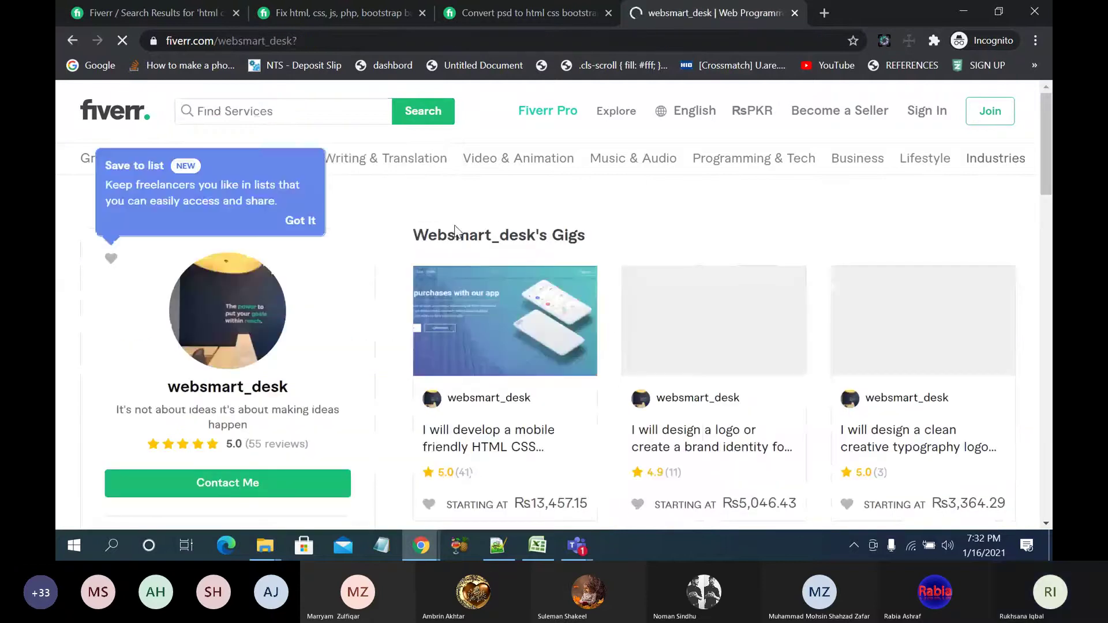
left_click(291, 220)
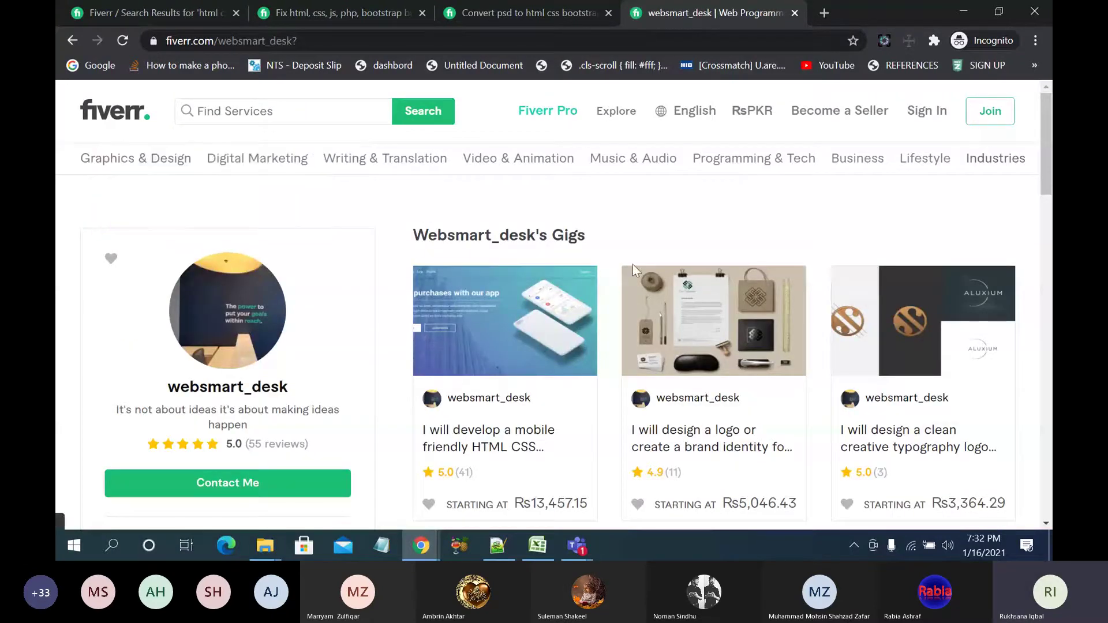
Step: Open the seller's mobile friendly HTML CSS bootstrap website gig in a new tab and look over the seller's other gigs
scroll(641, 289, "down", 2)
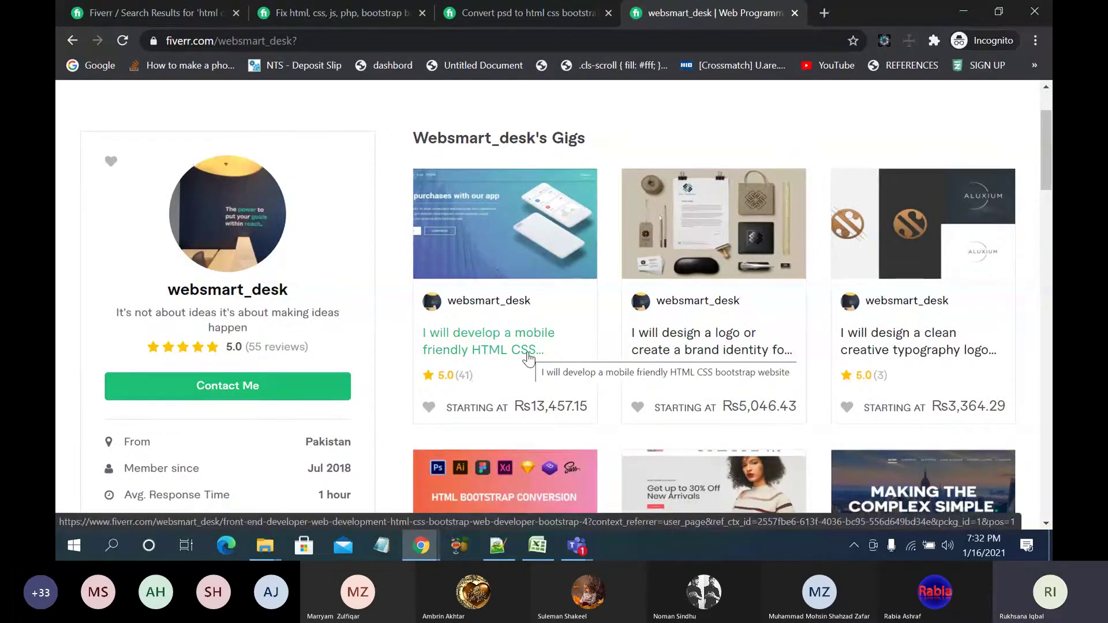
right_click(528, 359)
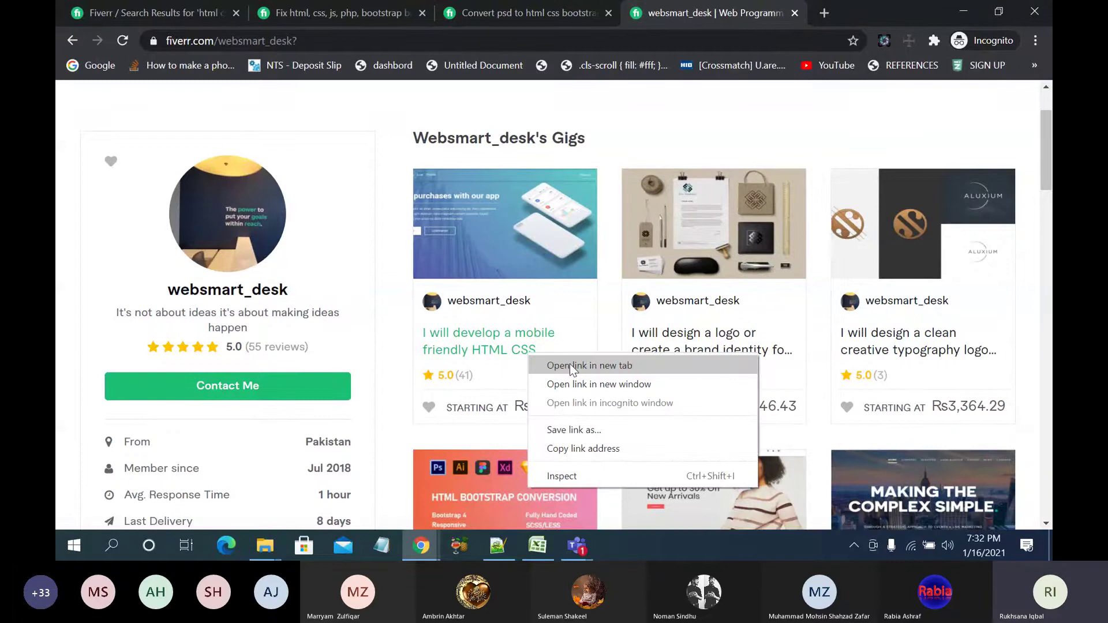
left_click(571, 367)
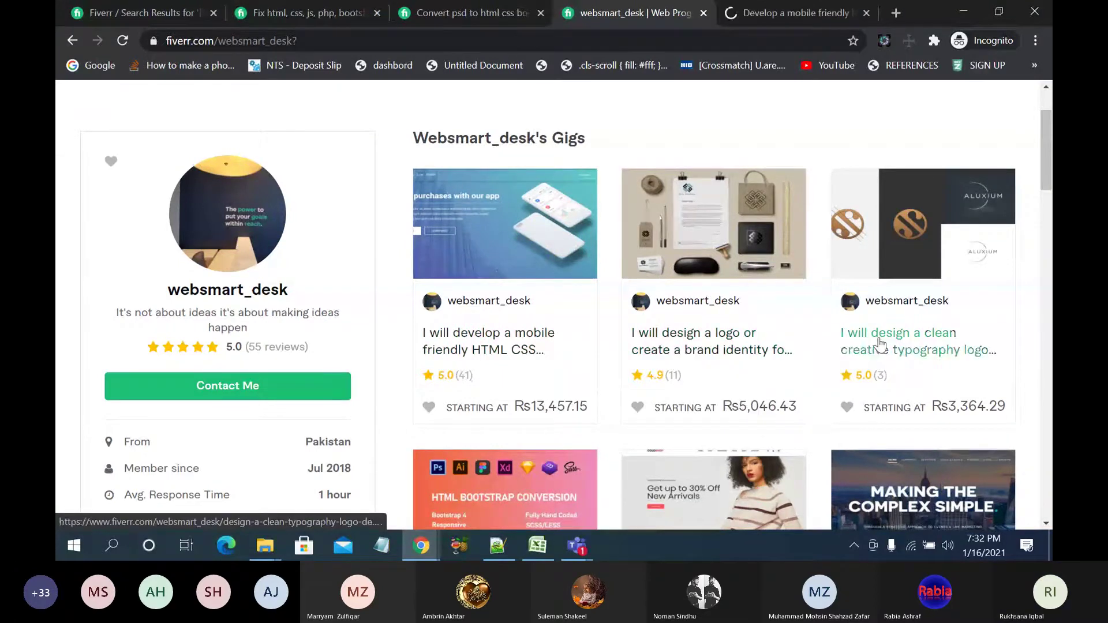
scroll(879, 344, "down", 3)
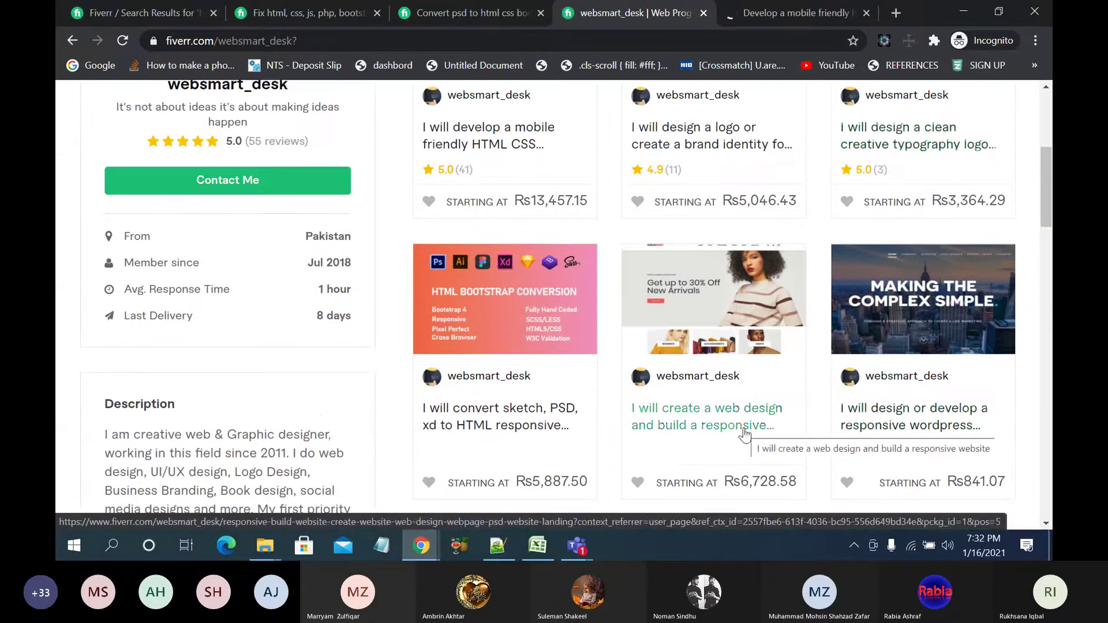
scroll(923, 425, "down", 2)
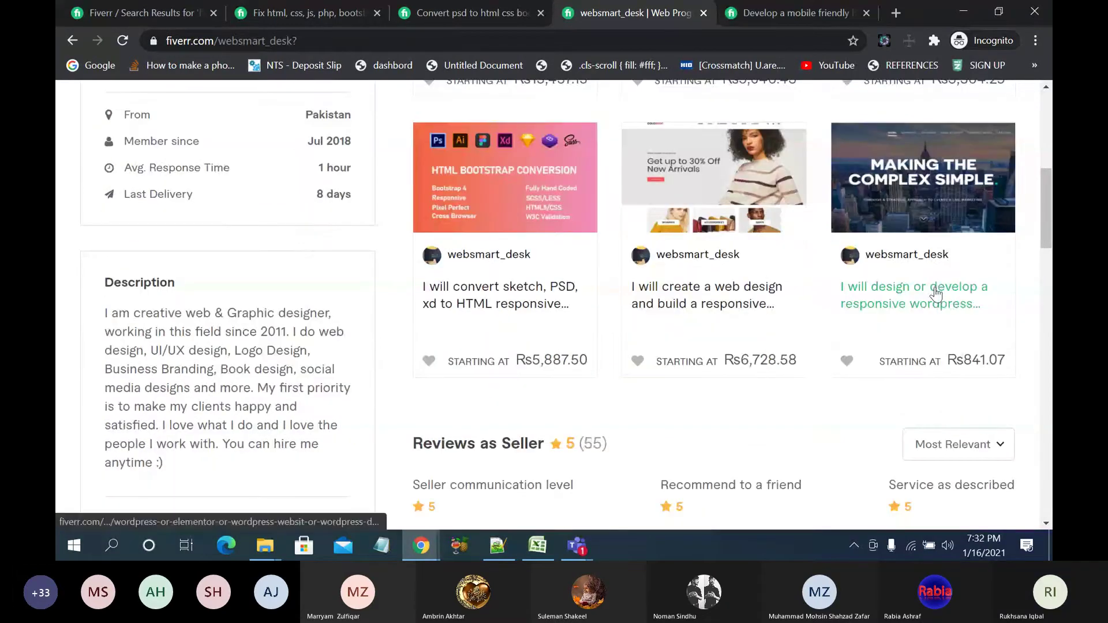
scroll(766, 383, "up", 6)
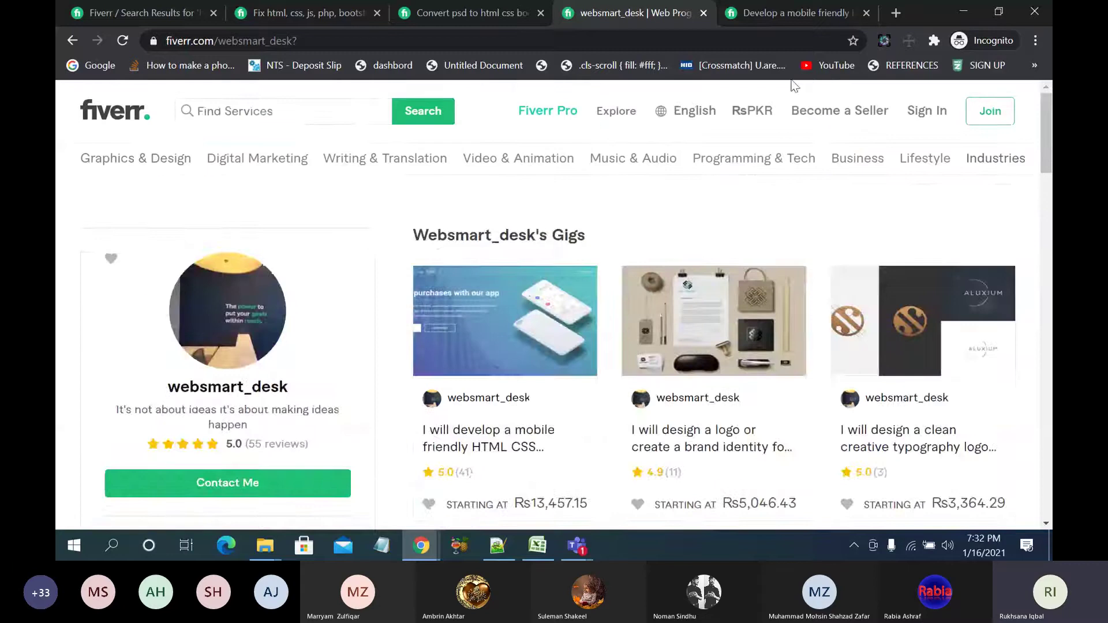
Step: Check the related tags of the seller's mobile friendly HTML CSS bootstrap website gig
left_click(793, 10)
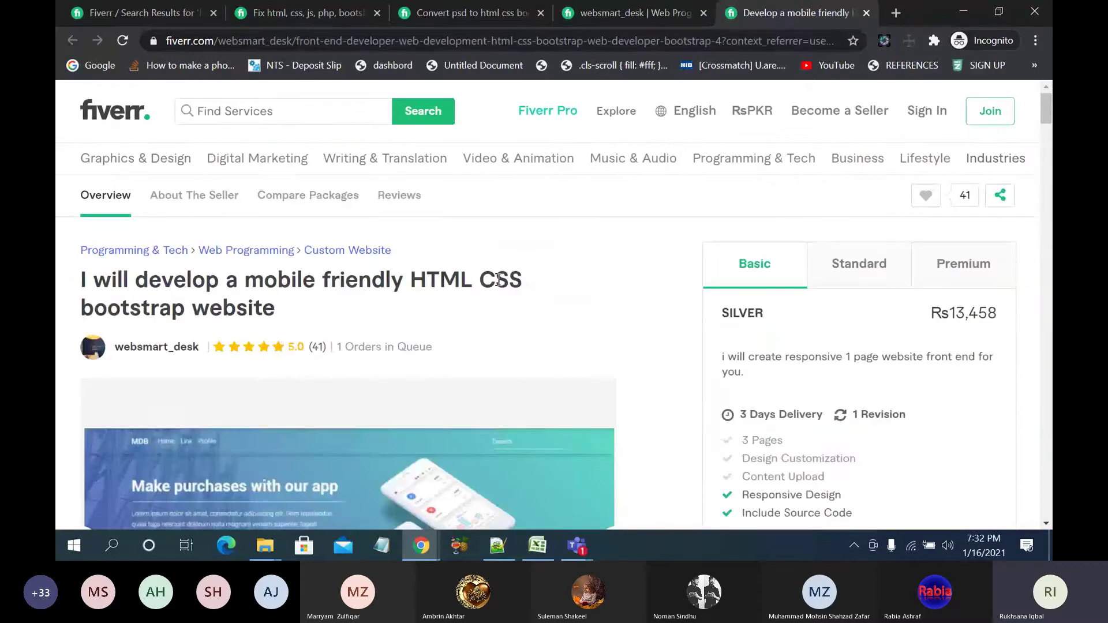
scroll(499, 280, "down", 1)
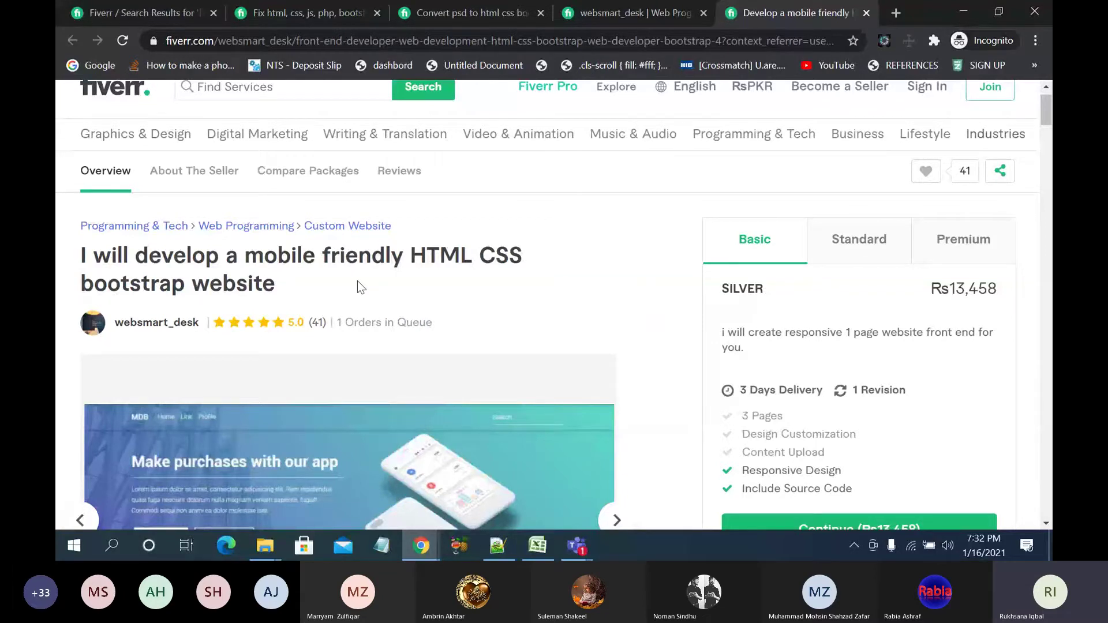
scroll(358, 283, "down", 10)
scroll(358, 283, "down", 20)
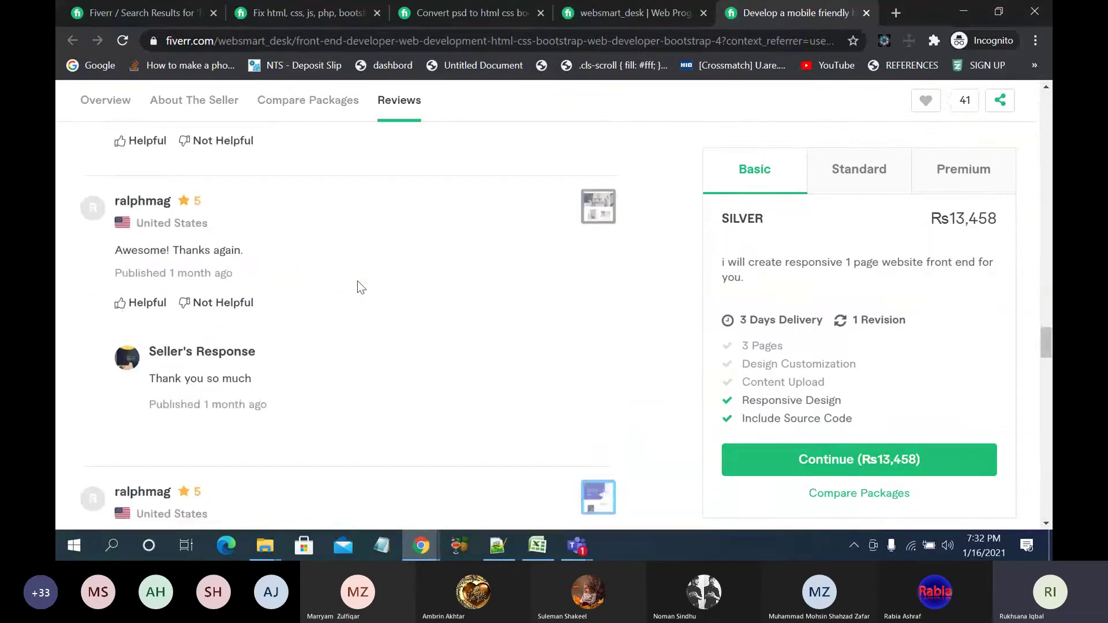
scroll(359, 284, "down", 10)
scroll(358, 282, "down", 4)
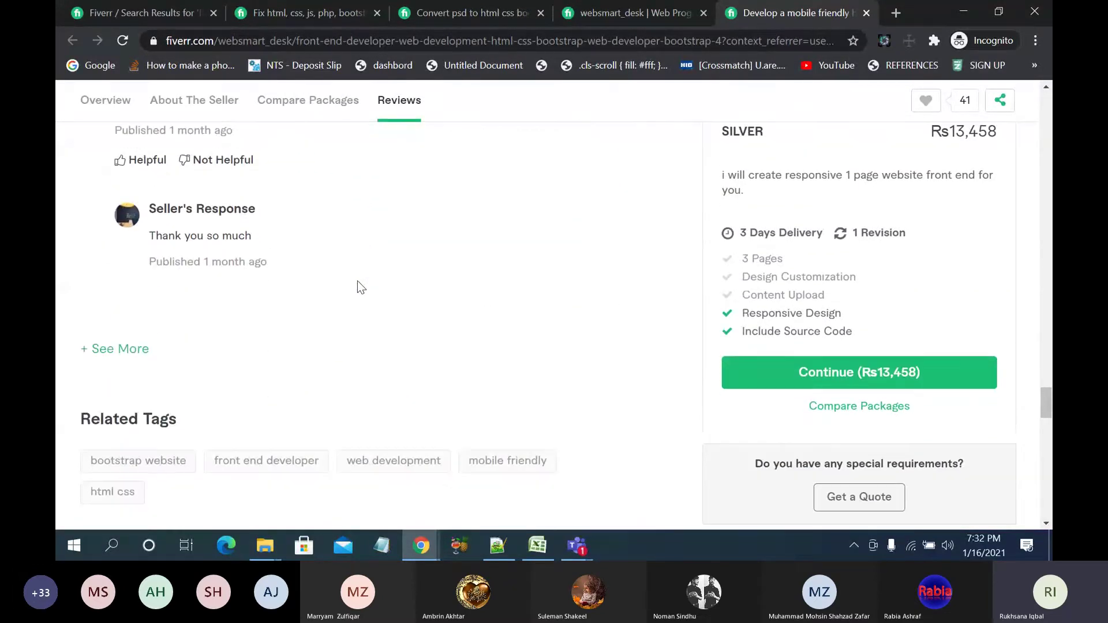
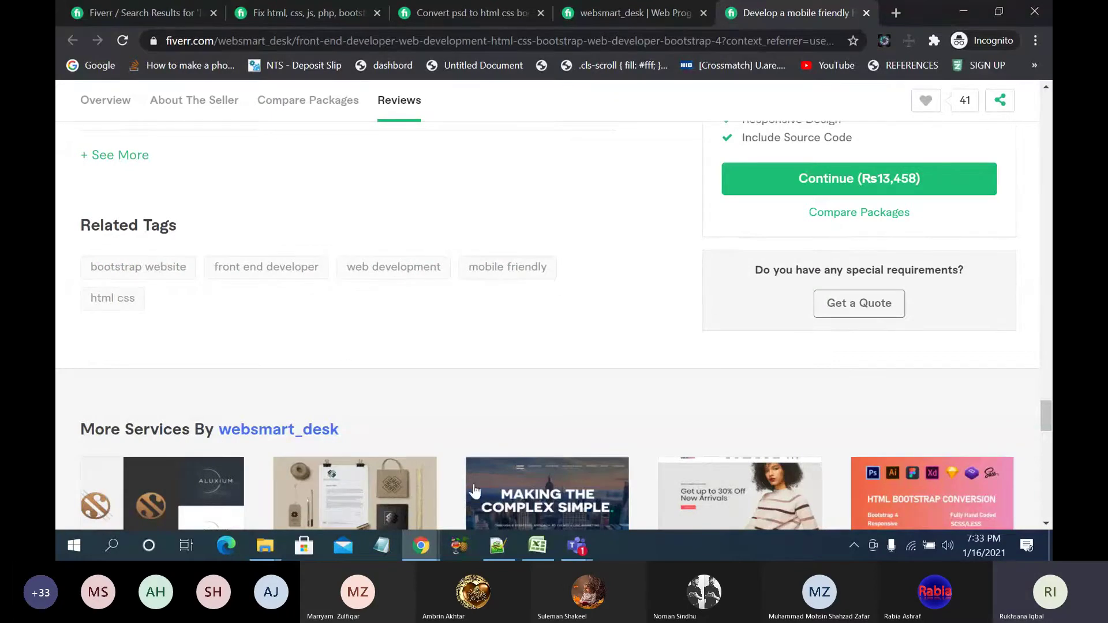
Step: Return to the new gig form and add the suggested search tags "bootstrap" and "website design"
mouse_move(421, 545)
left_click(378, 465)
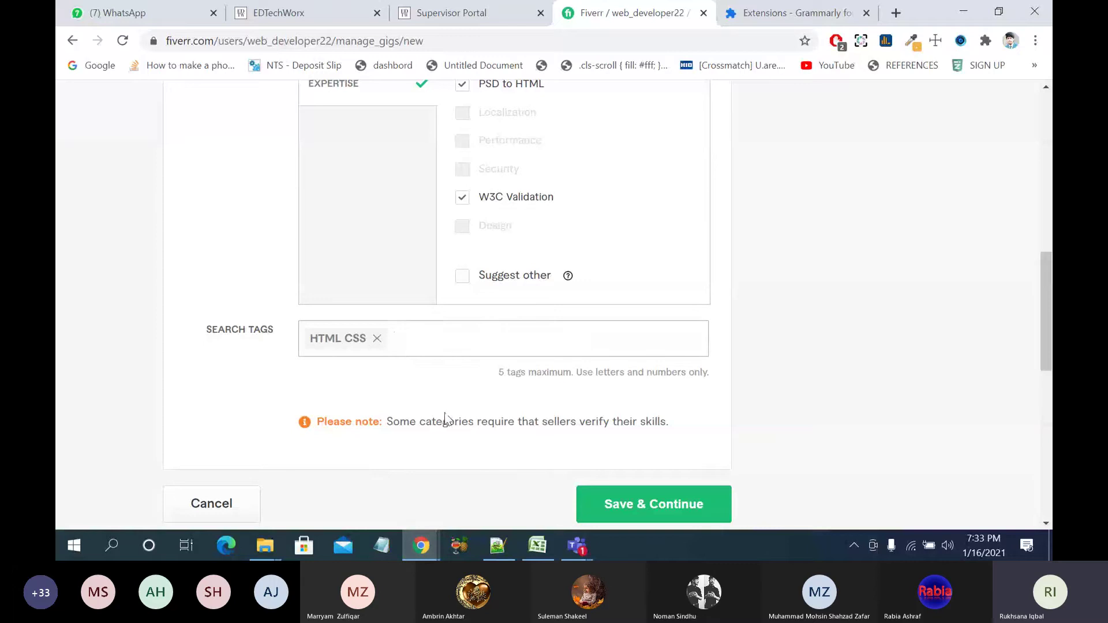
mouse_move(429, 358)
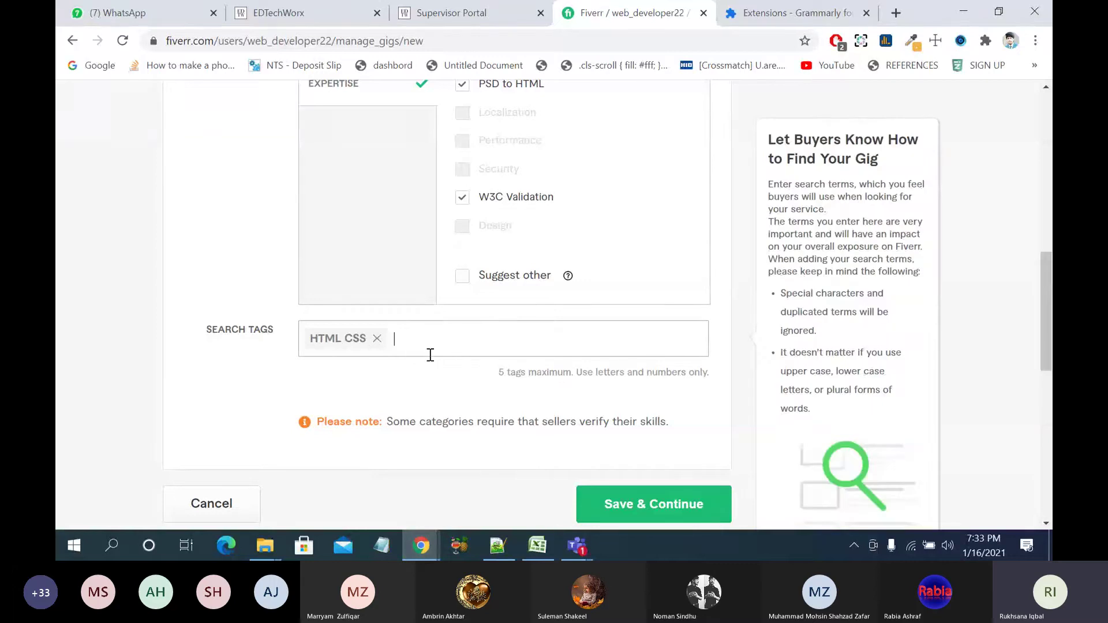
type("bootstra")
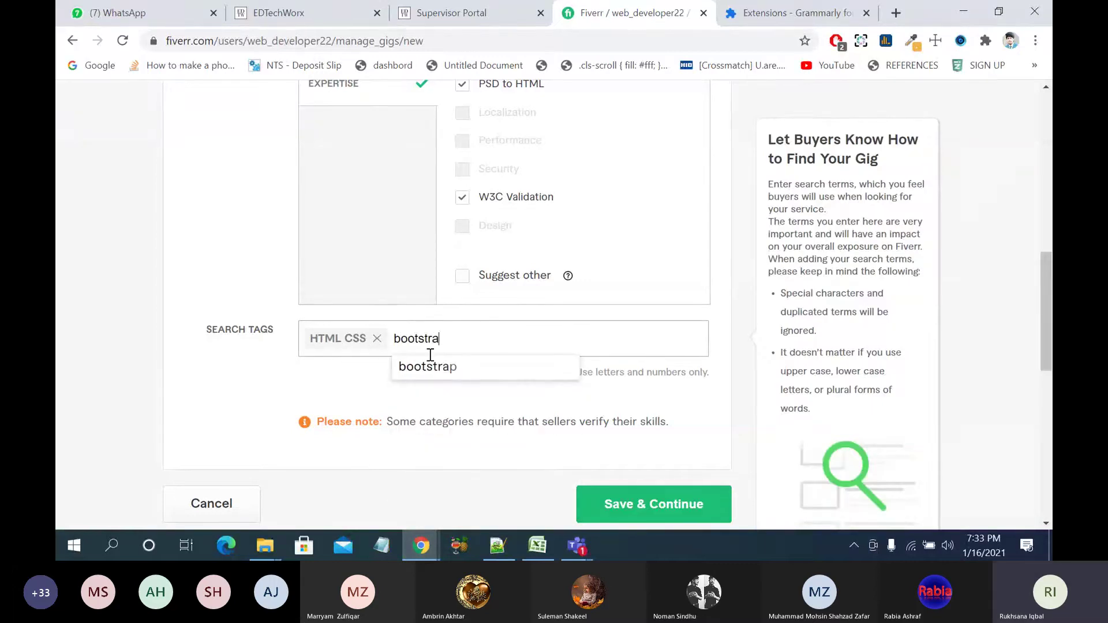
left_click(483, 366)
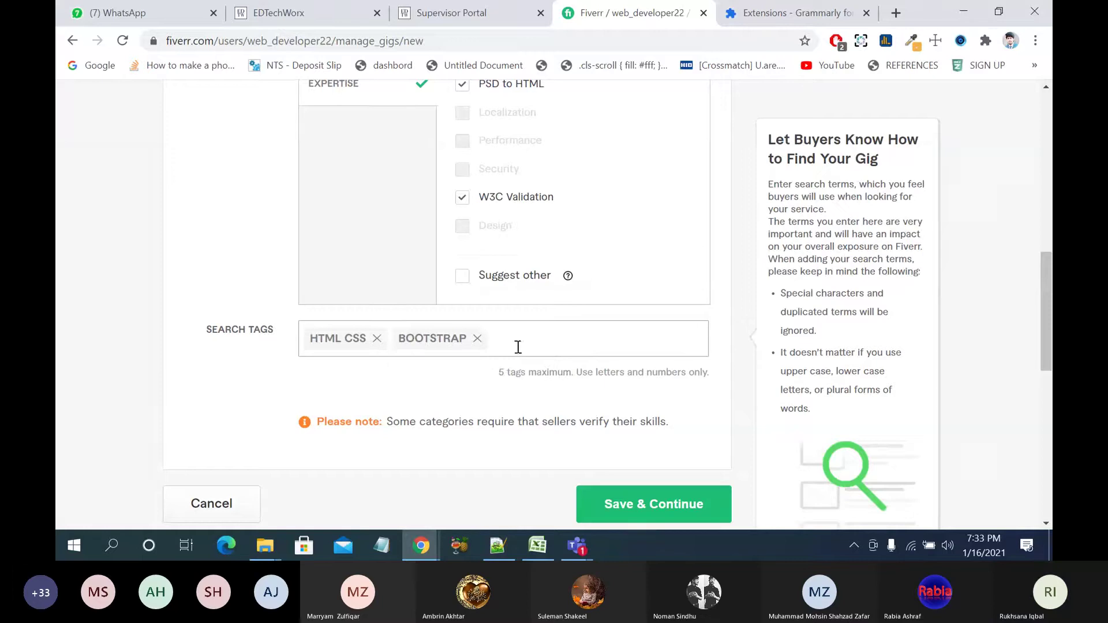
type("we")
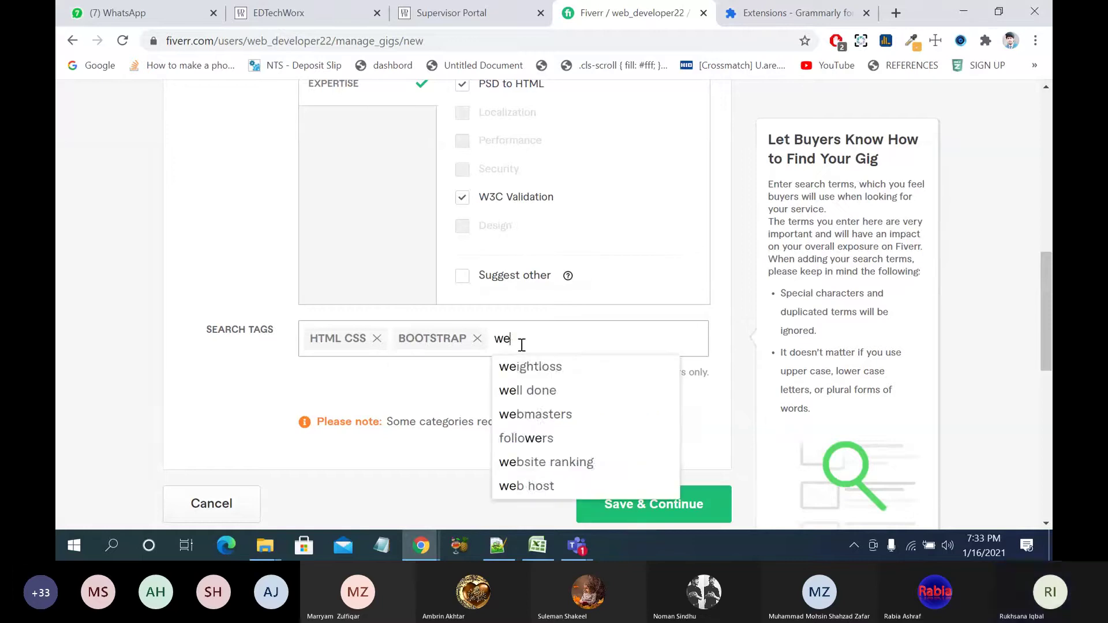
type("bsite d")
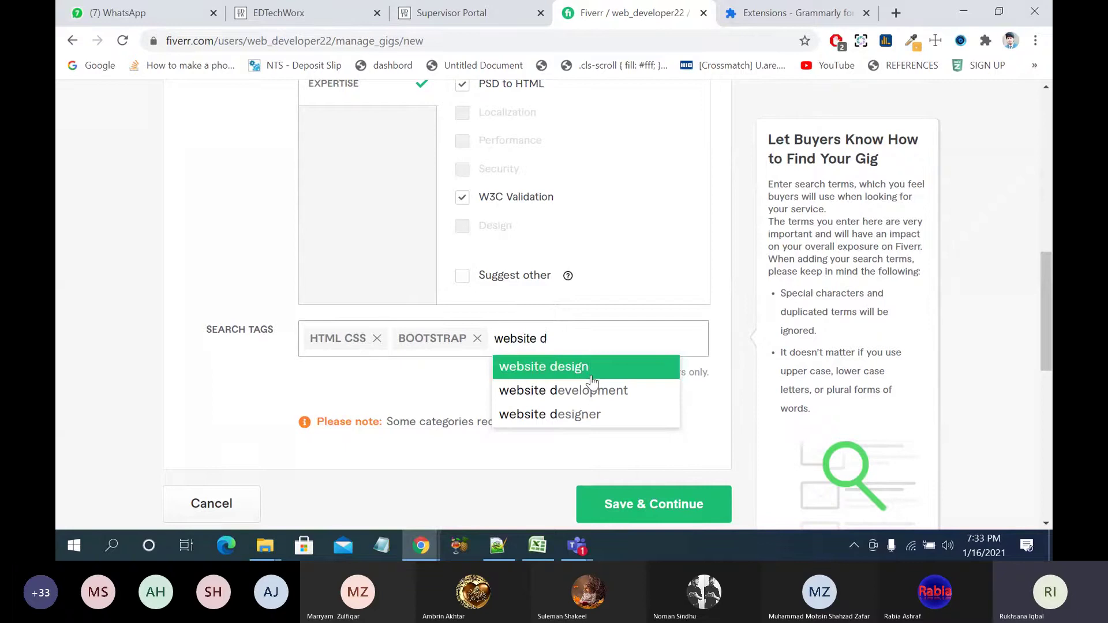
left_click(634, 365)
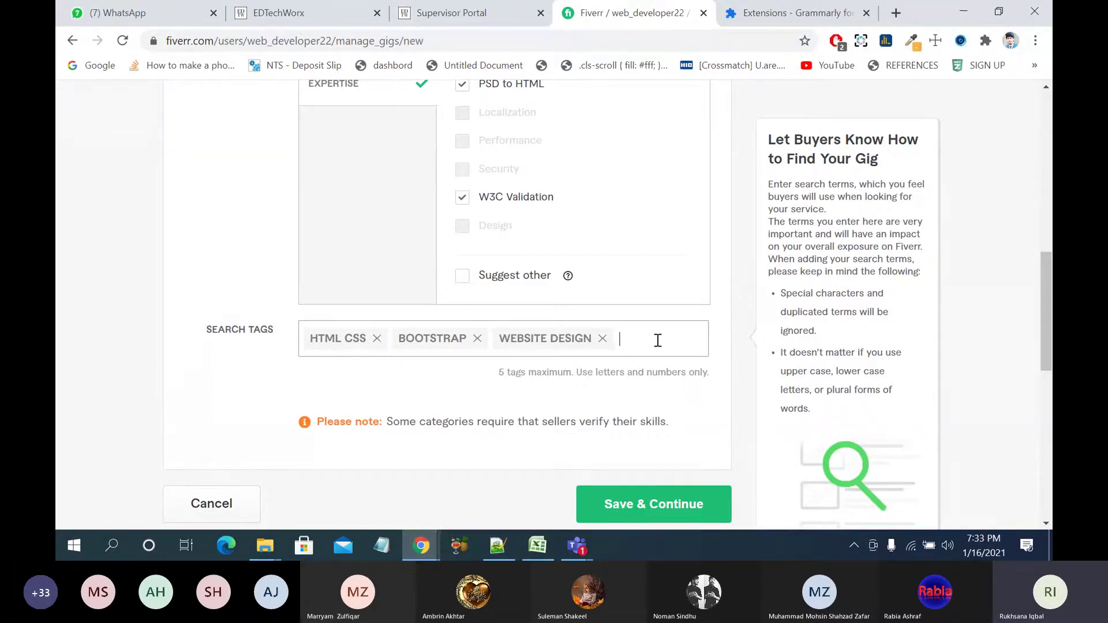
Step: Add the suggested search tags "responsive web" and "html" to the gig
type("respo")
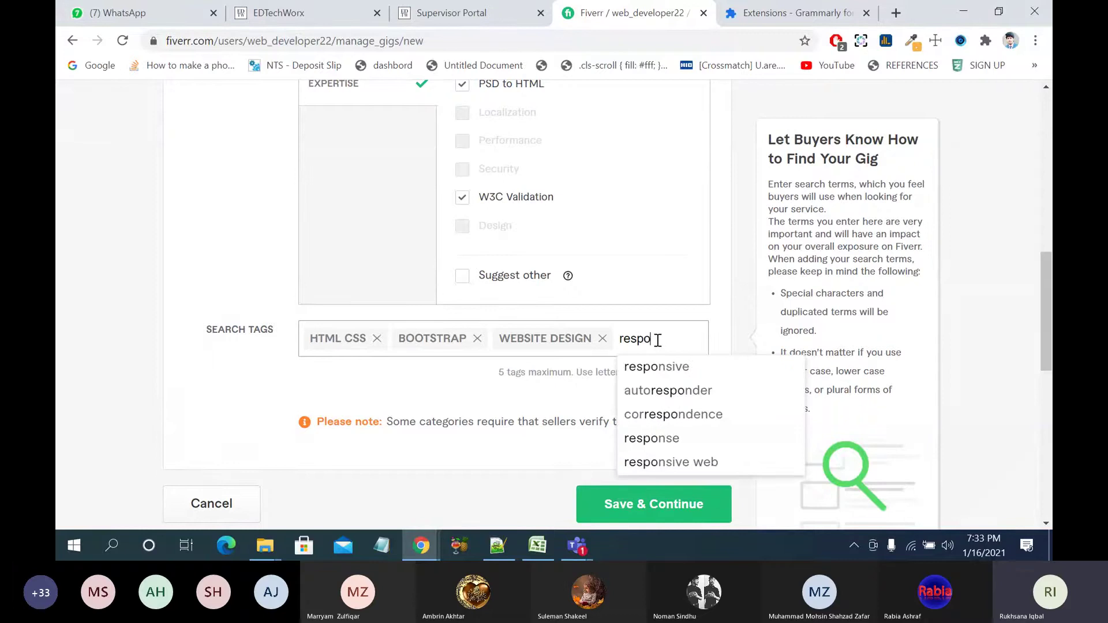
left_click(713, 468)
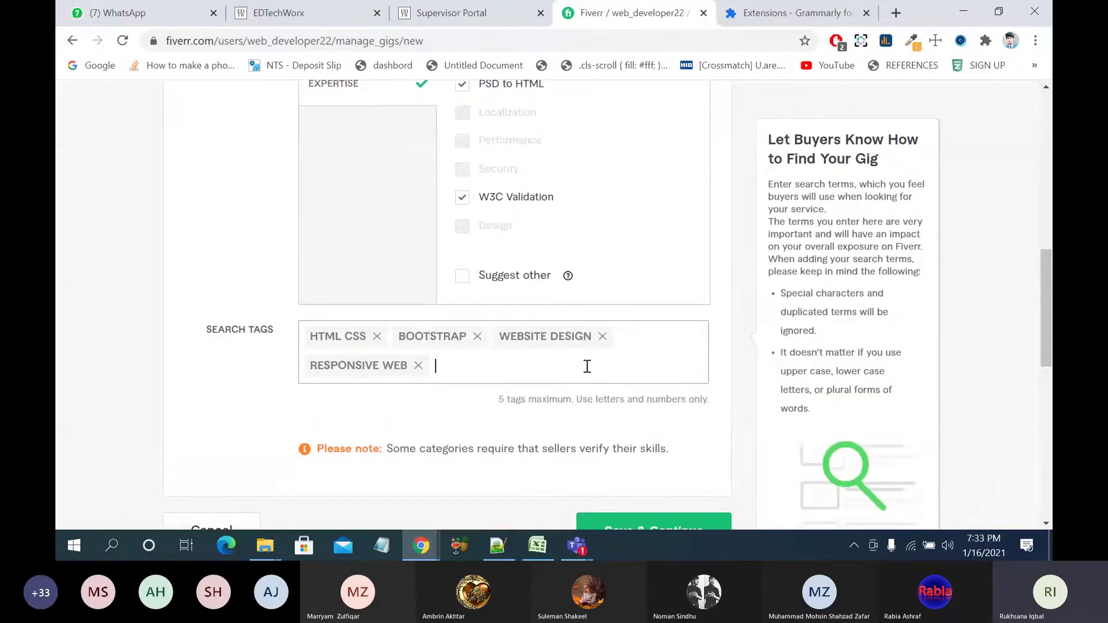
type("html")
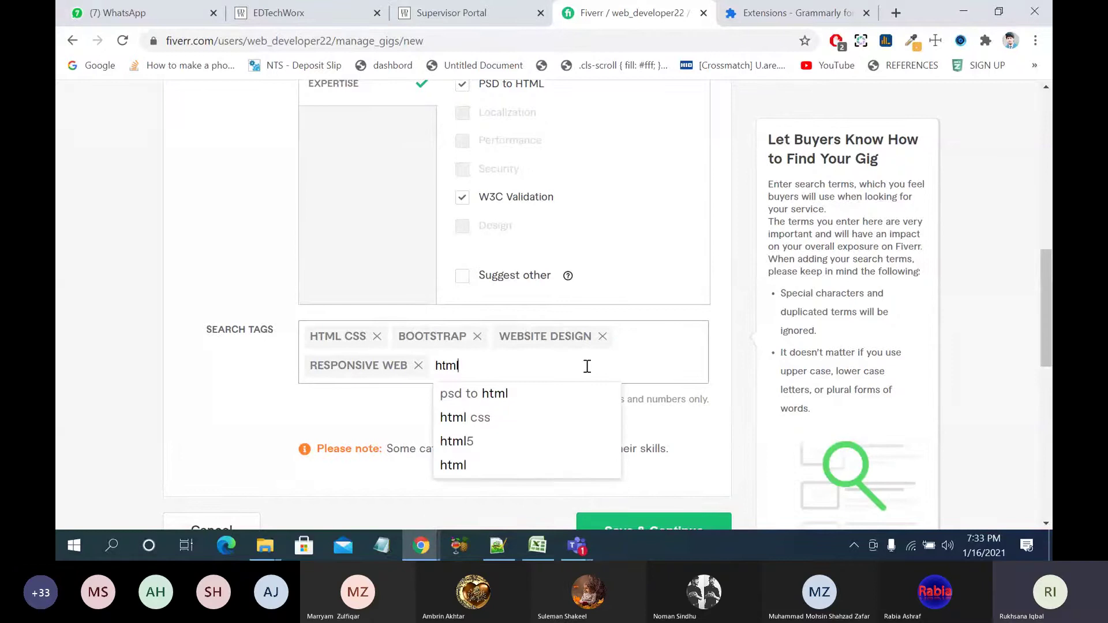
left_click(542, 467)
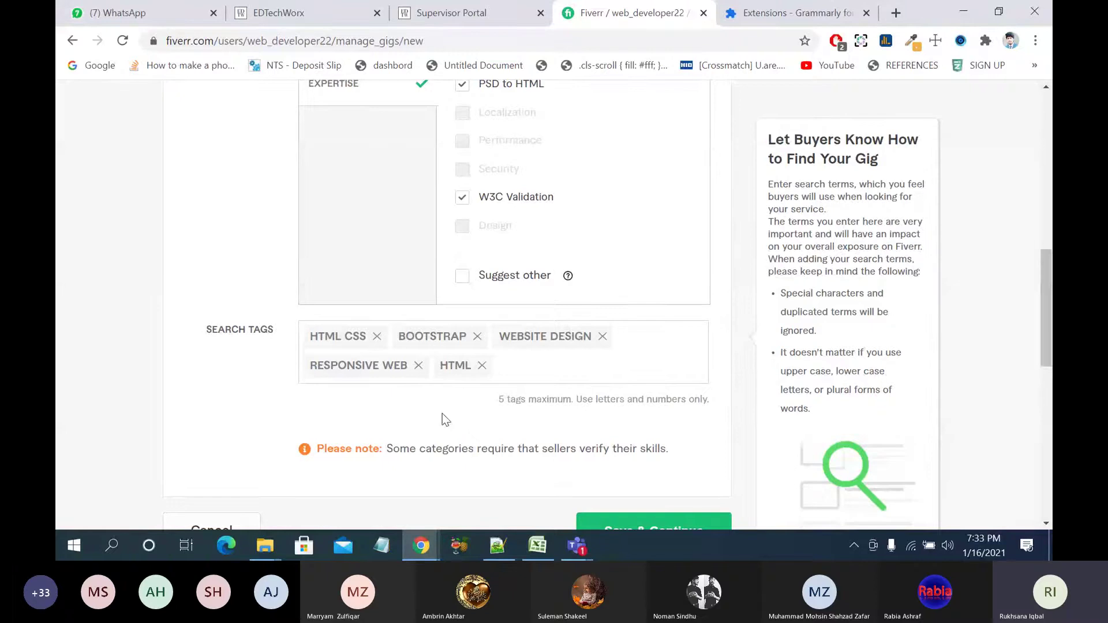
Step: Review the full gig title and the search tags on the overview form
scroll(442, 413, "down", 2)
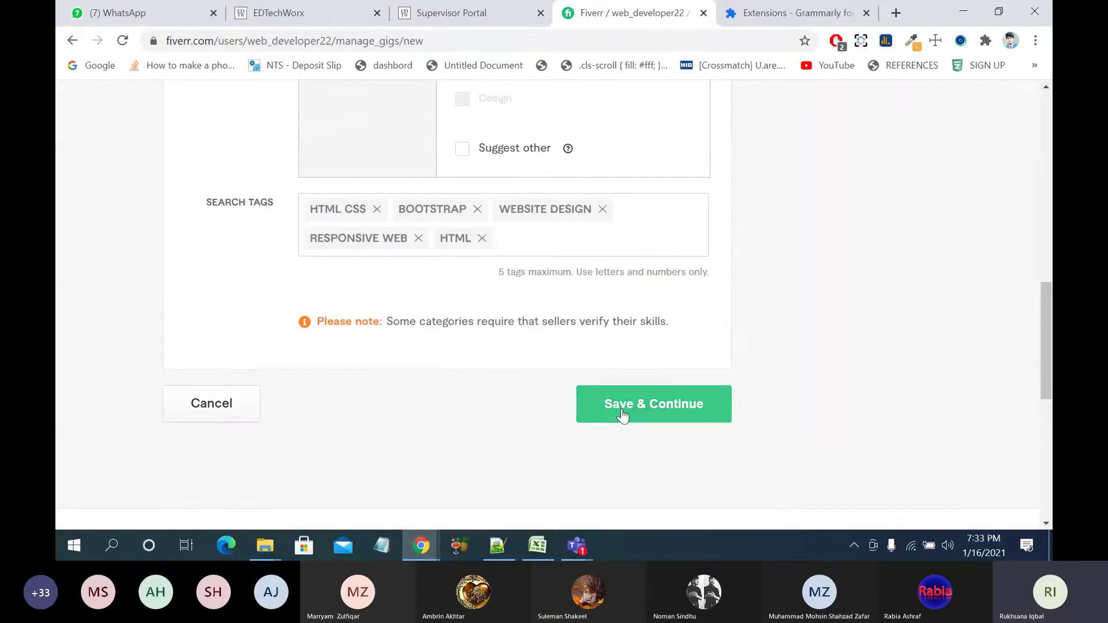
scroll(622, 415, "up", 10)
scroll(487, 318, "up", 1)
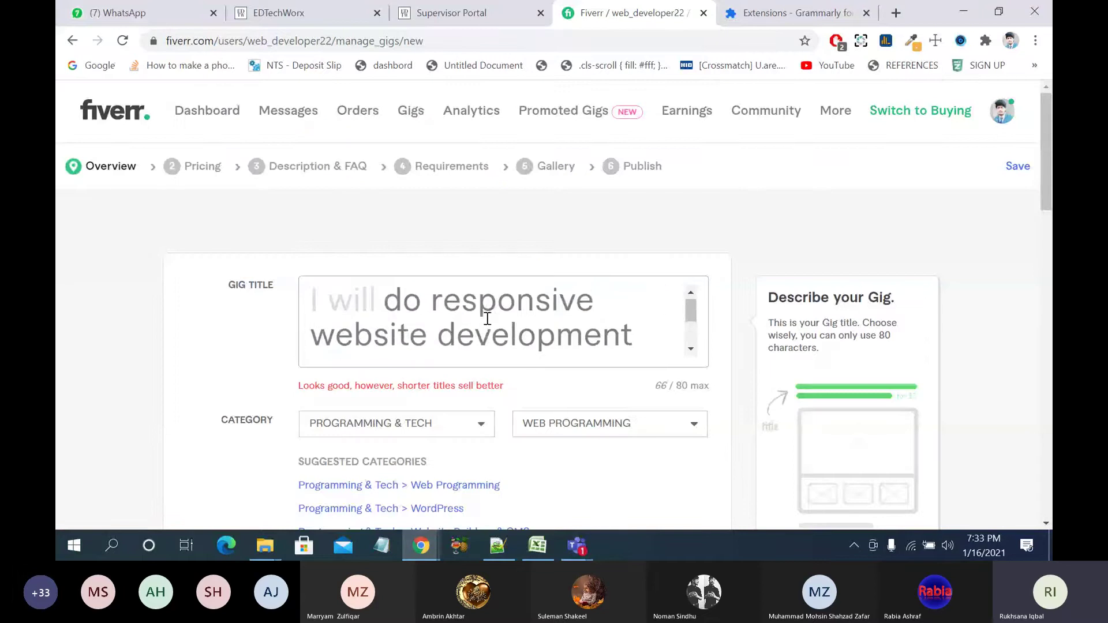
scroll(488, 319, "down", 1)
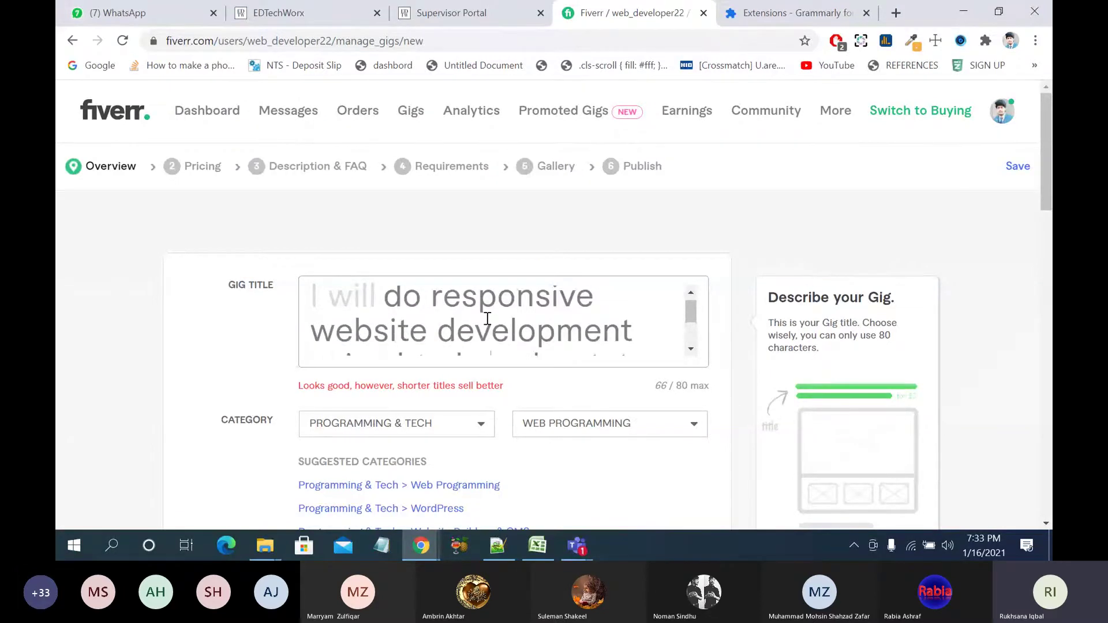
scroll(488, 319, "down", 1)
scroll(488, 318, "down", 1)
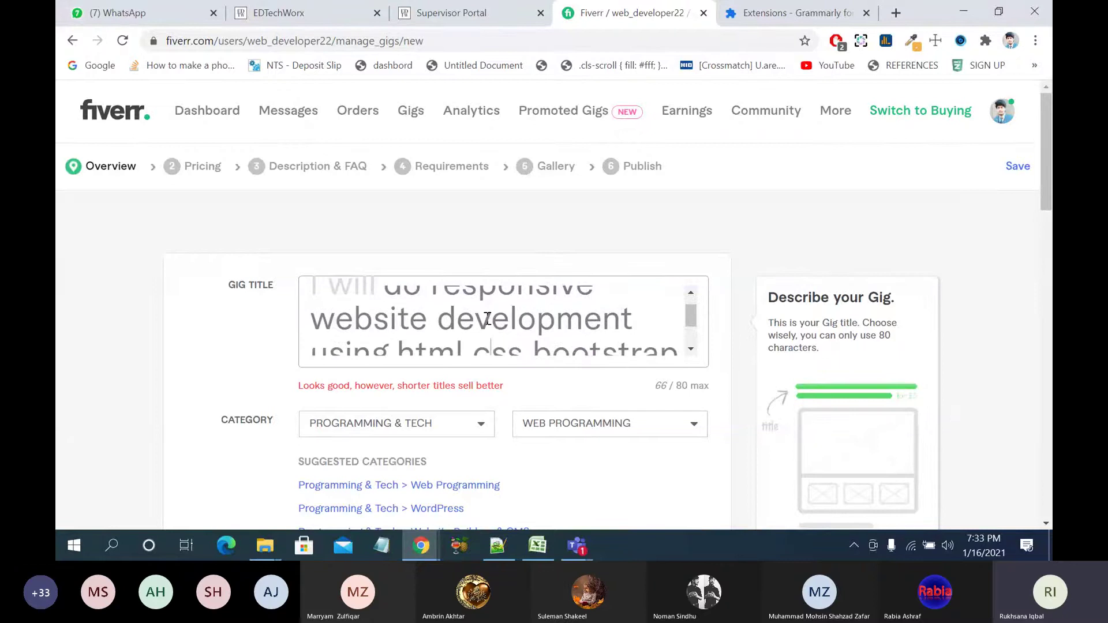
scroll(488, 319, "down", 3)
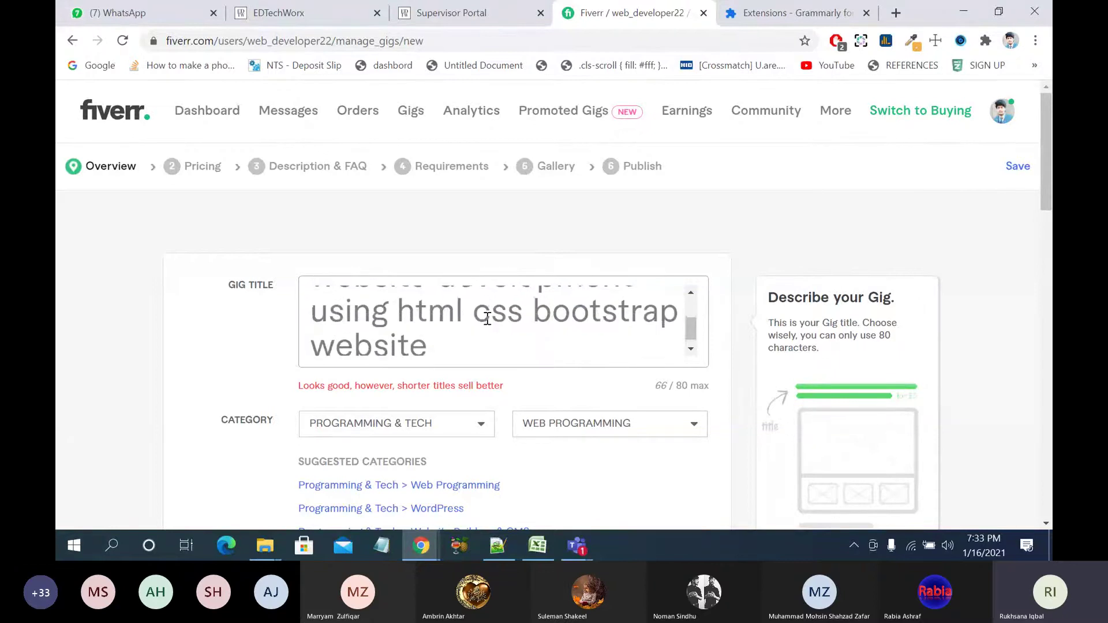
scroll(487, 318, "down", 1)
scroll(488, 318, "up", 1)
scroll(487, 319, "down", 1)
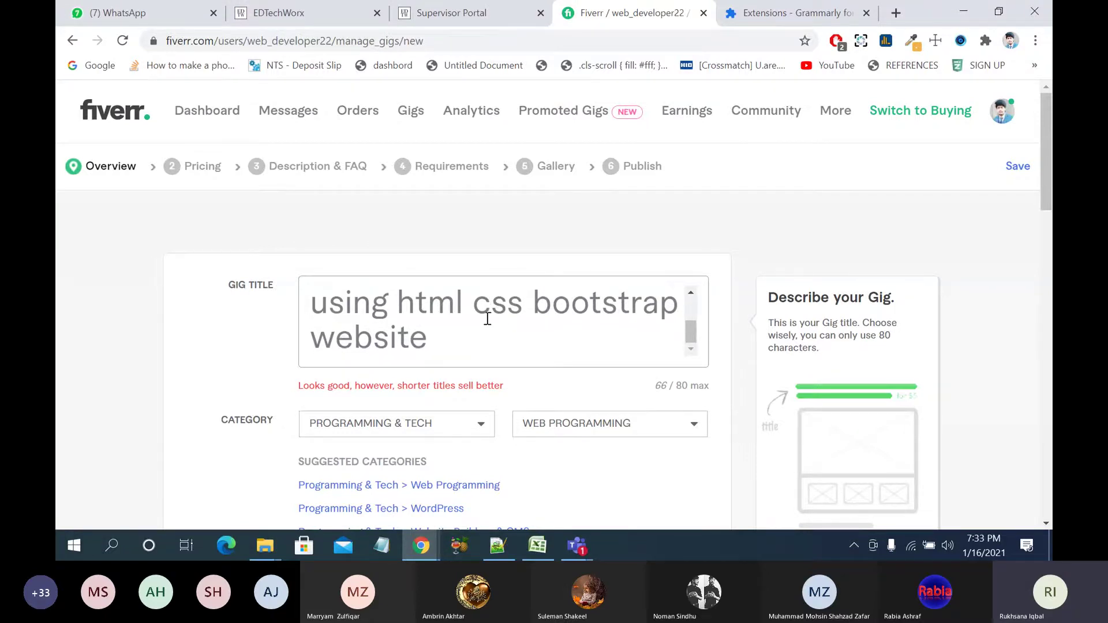
scroll(533, 408, "down", 12)
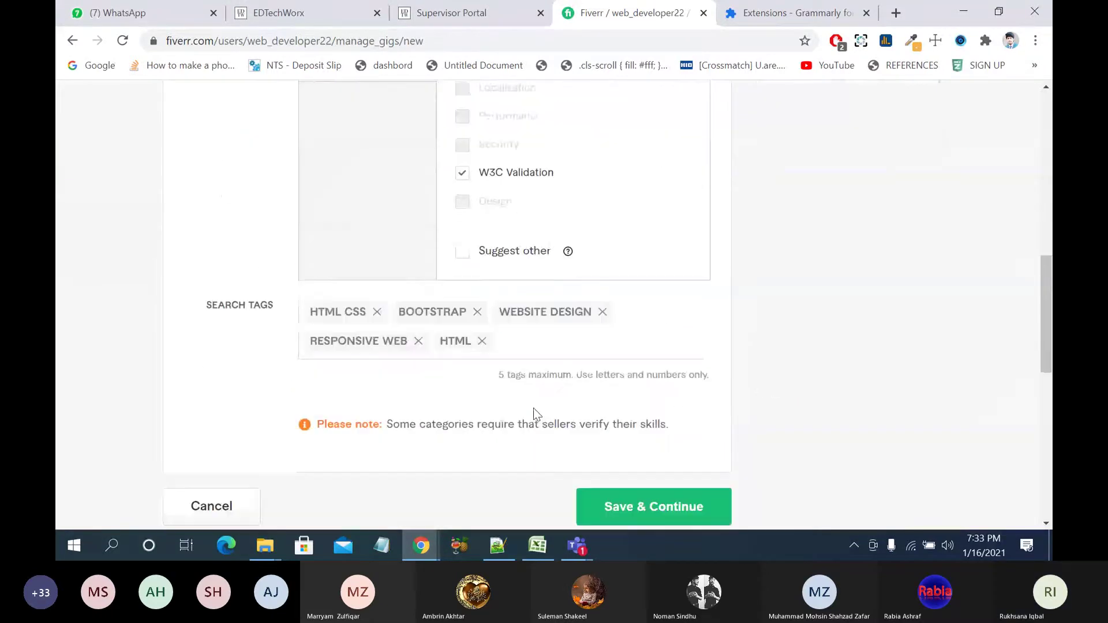
Step: Switch the gig category to Digital Marketing and look through its subcategories
scroll(534, 408, "up", 10)
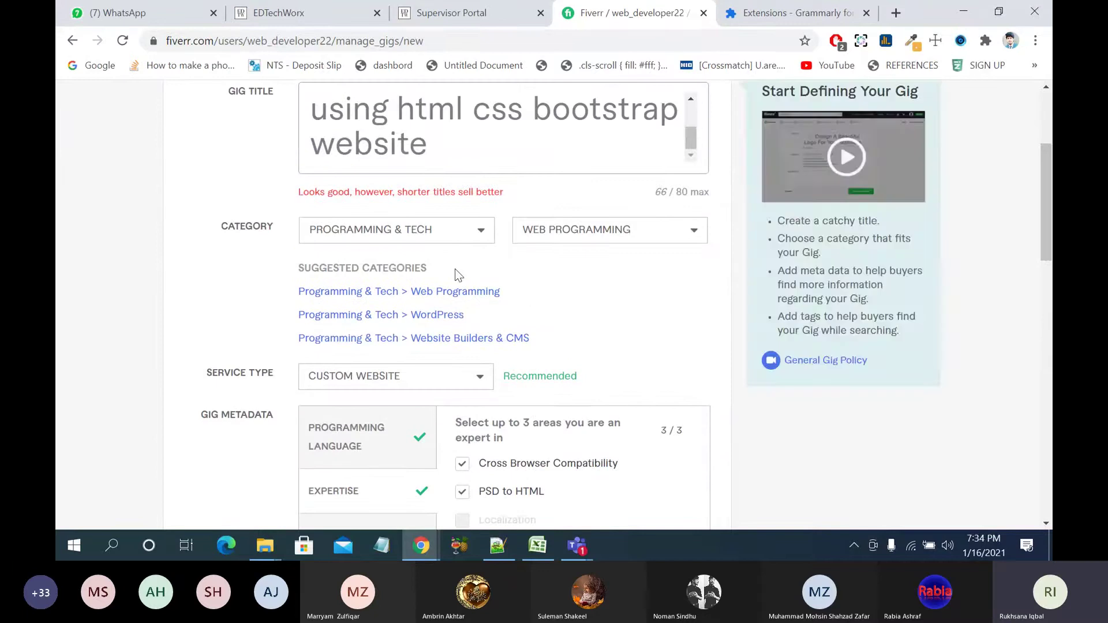
left_click(465, 241)
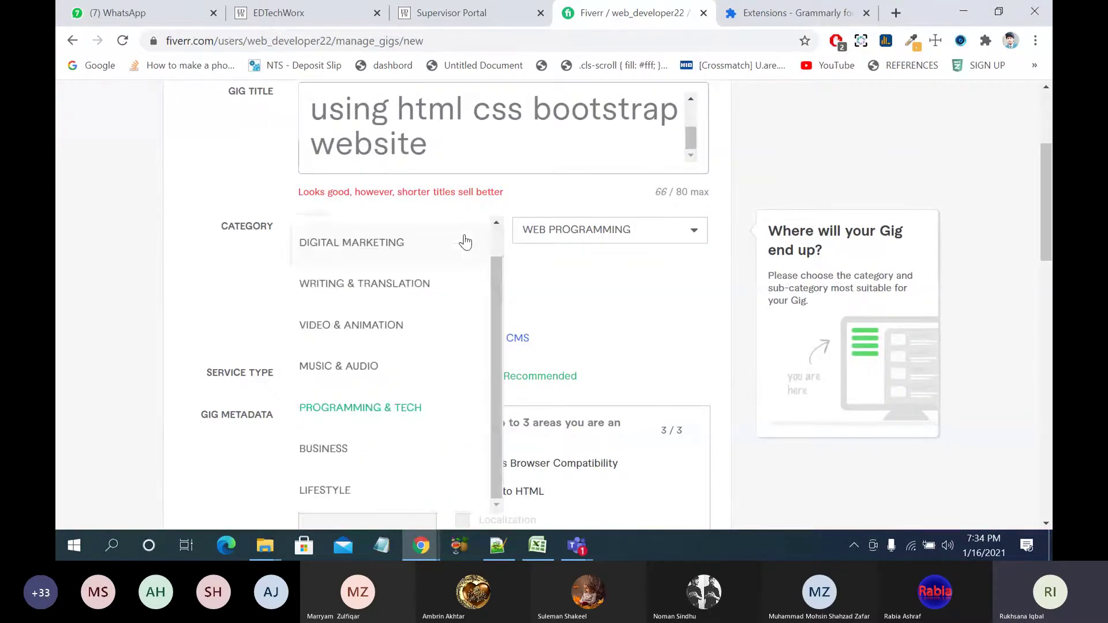
left_click(465, 243)
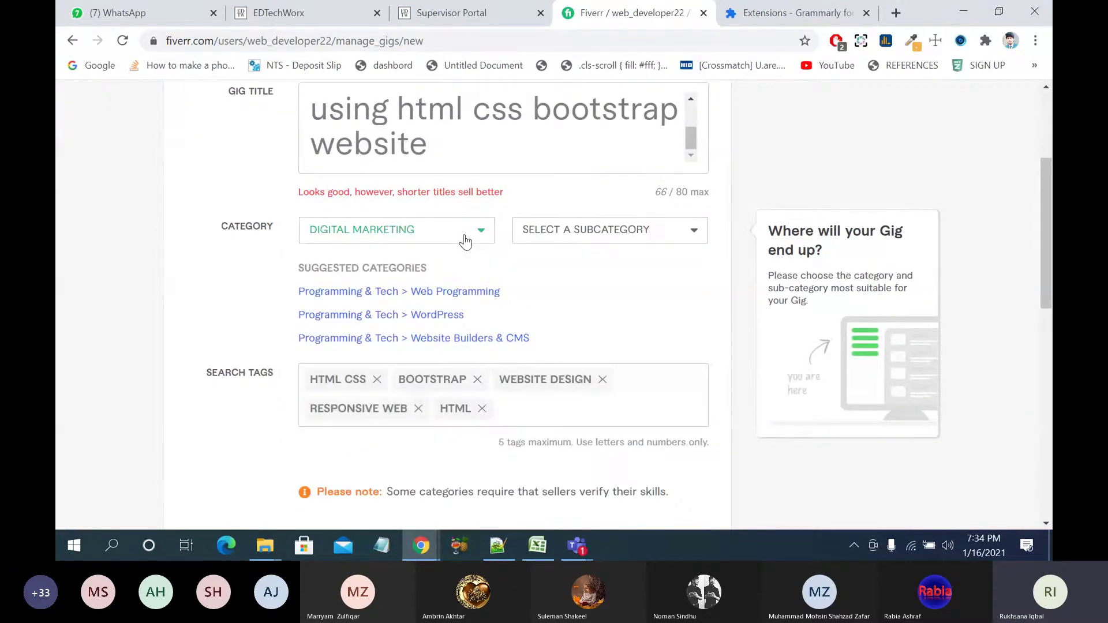
left_click(570, 237)
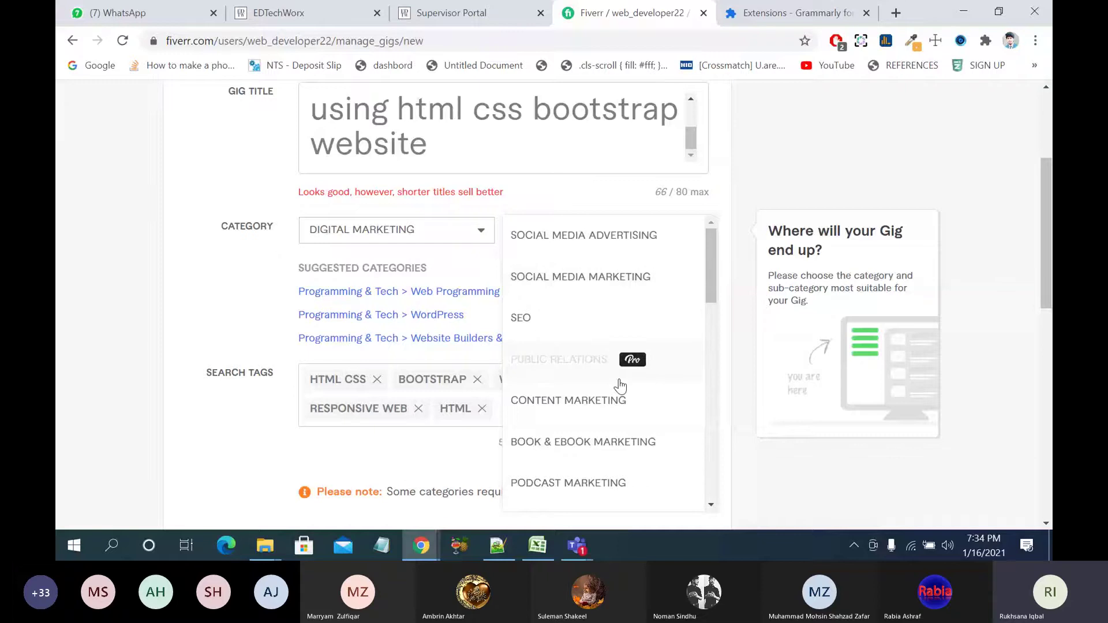
scroll(619, 386, "up", 3)
scroll(619, 384, "down", 4)
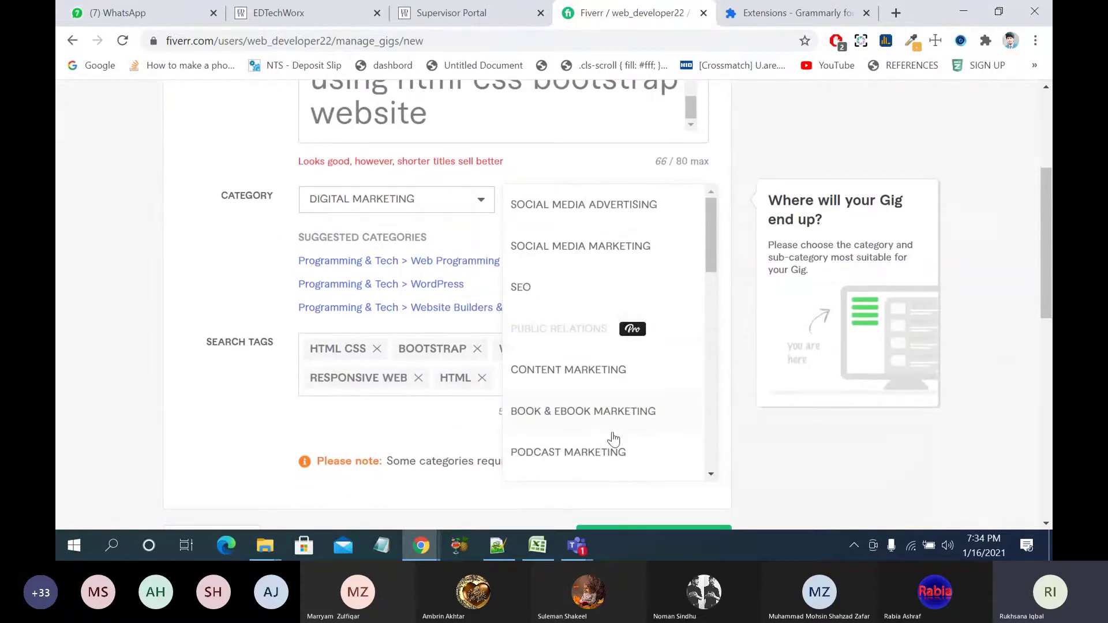
scroll(613, 440, "down", 4)
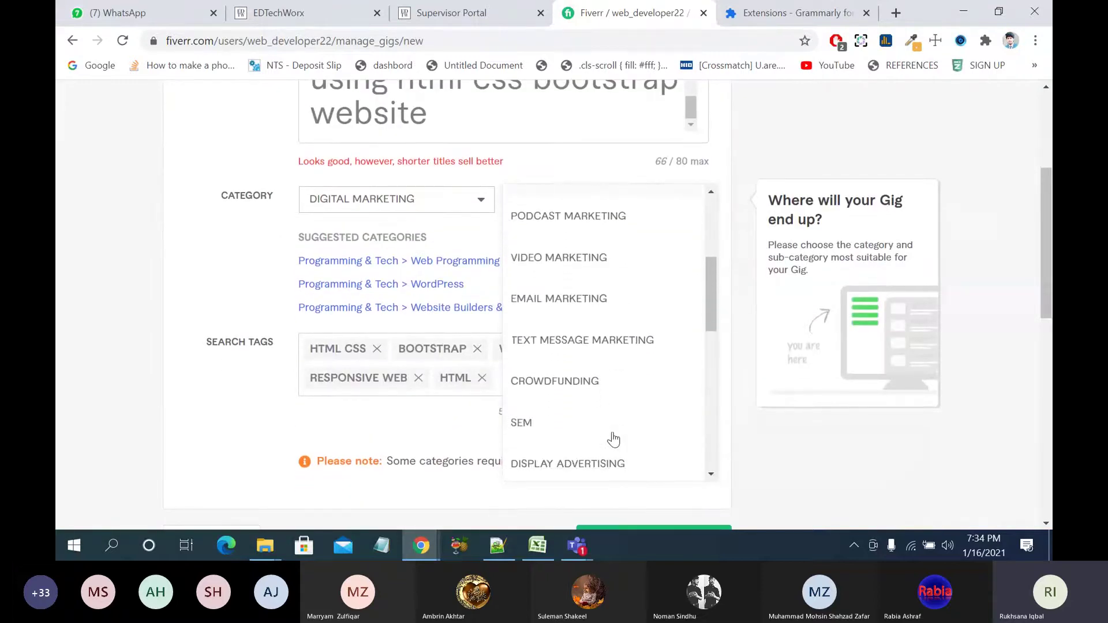
Step: Set the gig category to Programming & Tech with the Web Programming subcategory
left_click(406, 206)
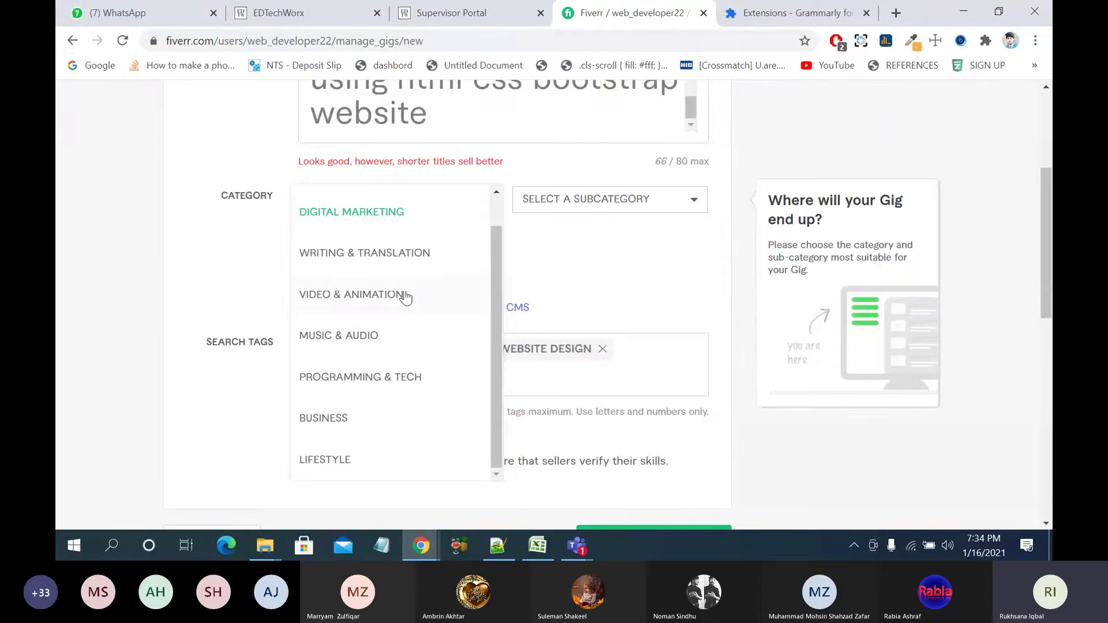
left_click(396, 376)
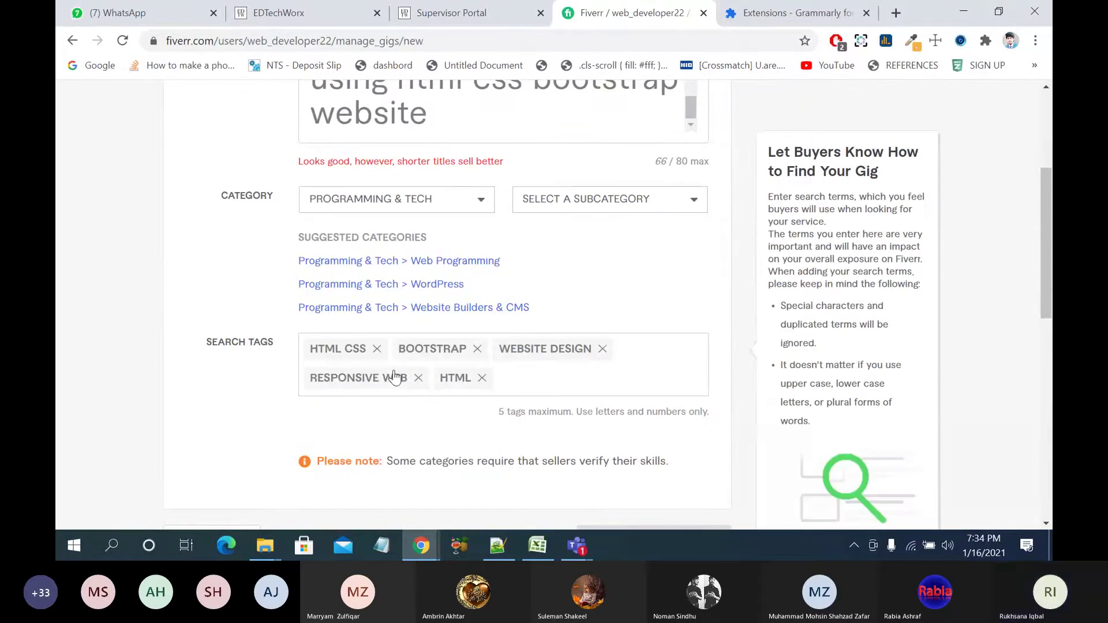
left_click(608, 205)
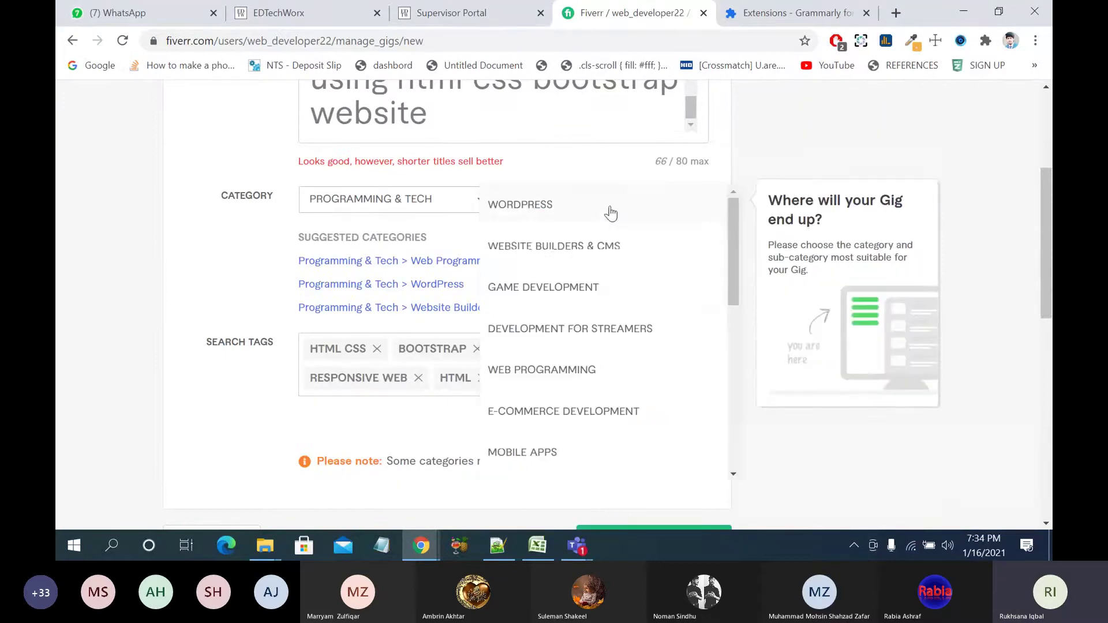
left_click(587, 380)
Step: Set the gig's service type to Custom Website
scroll(648, 284, "down", 2)
left_click(462, 252)
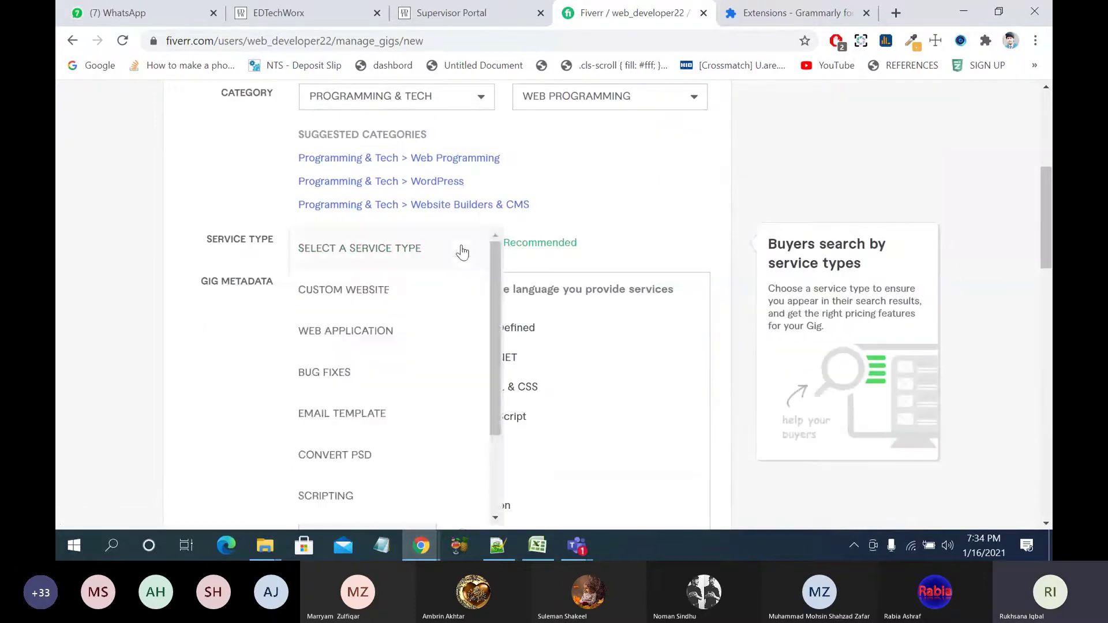
scroll(410, 381, "down", 1)
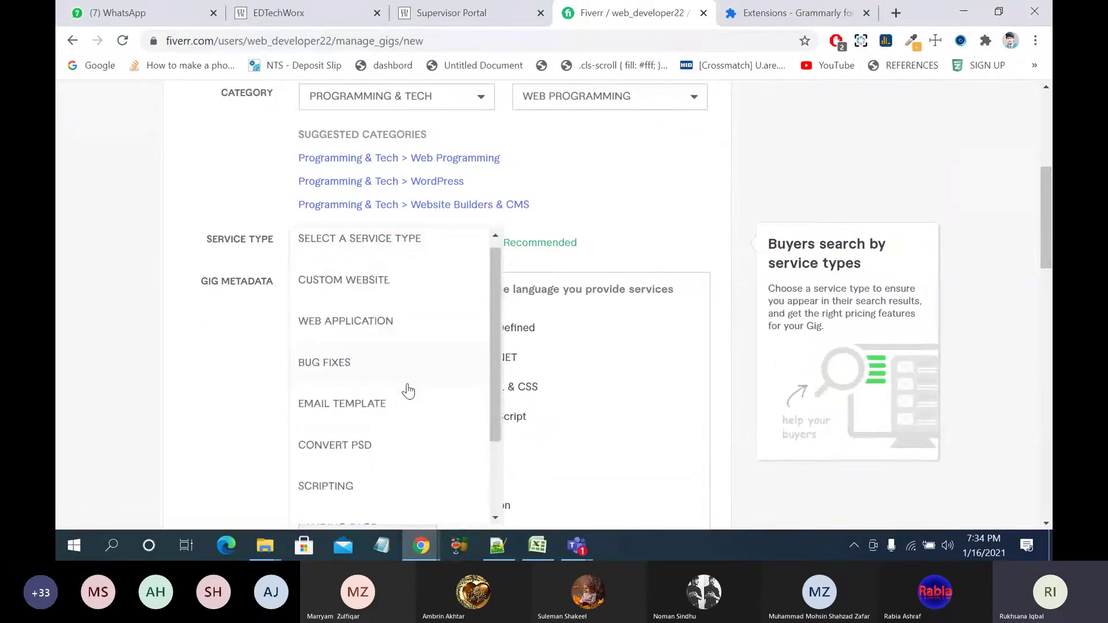
scroll(408, 391, "up", 1)
left_click(424, 291)
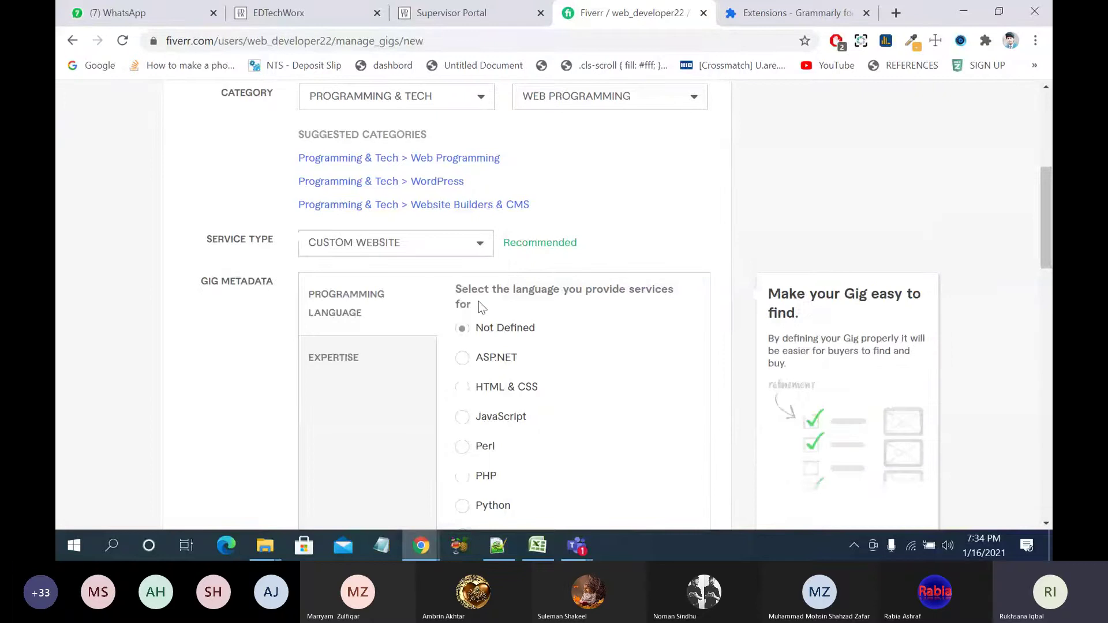
Step: Try HTML & CSS, JavaScript and PHP in turn as the programming language in the gig metadata
scroll(544, 334, "down", 1)
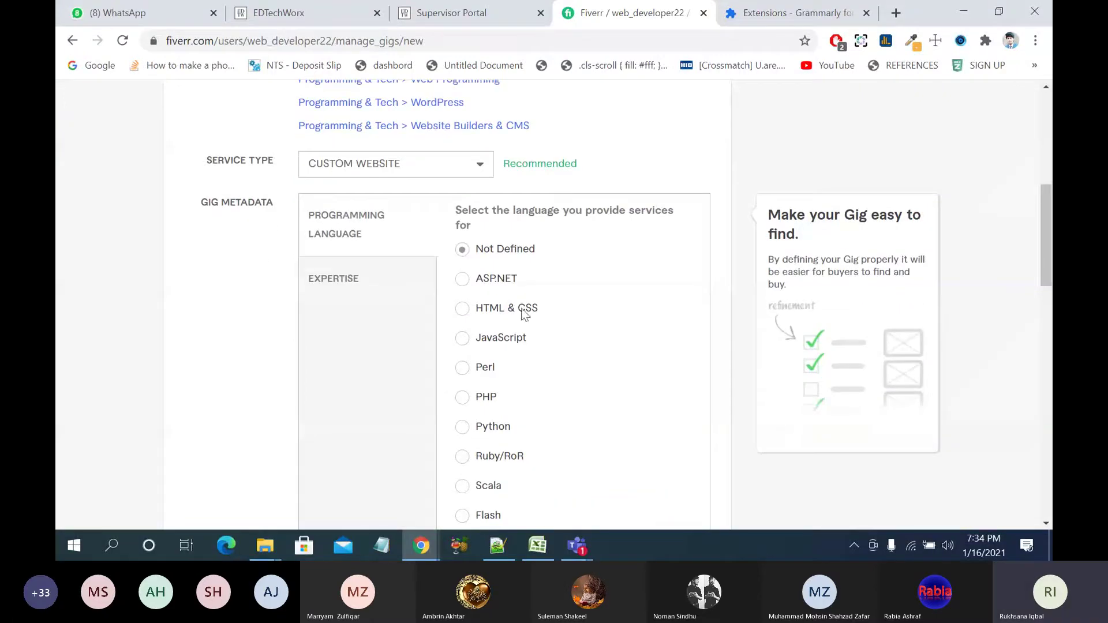
left_click(522, 312)
left_click(517, 341)
scroll(597, 368, "down", 2)
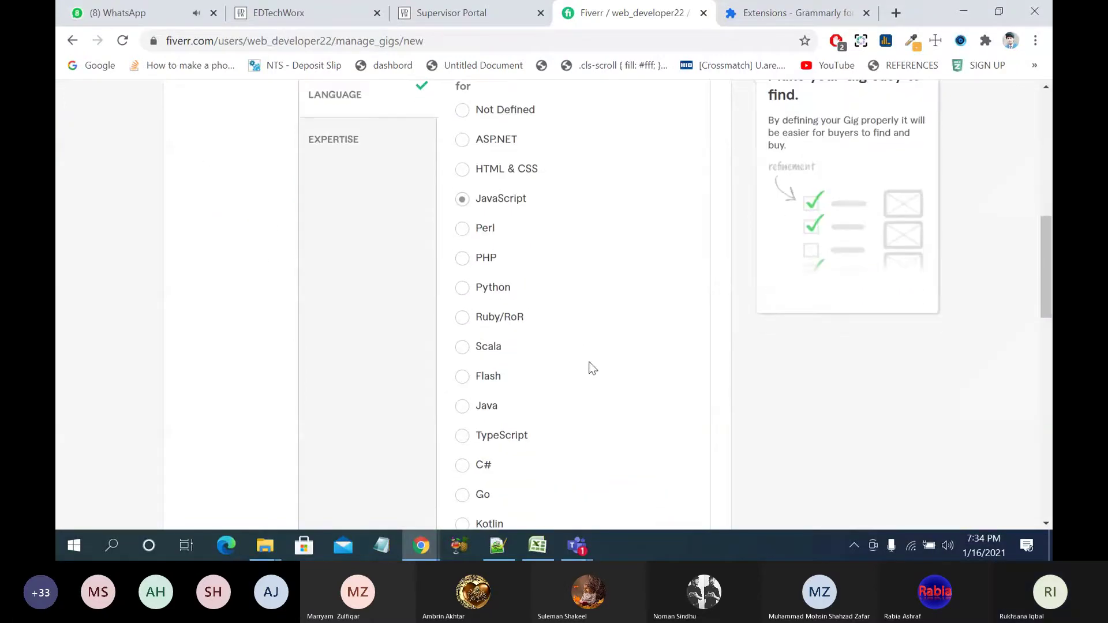
left_click(491, 259)
scroll(540, 362, "down", 1)
scroll(539, 362, "down", 2)
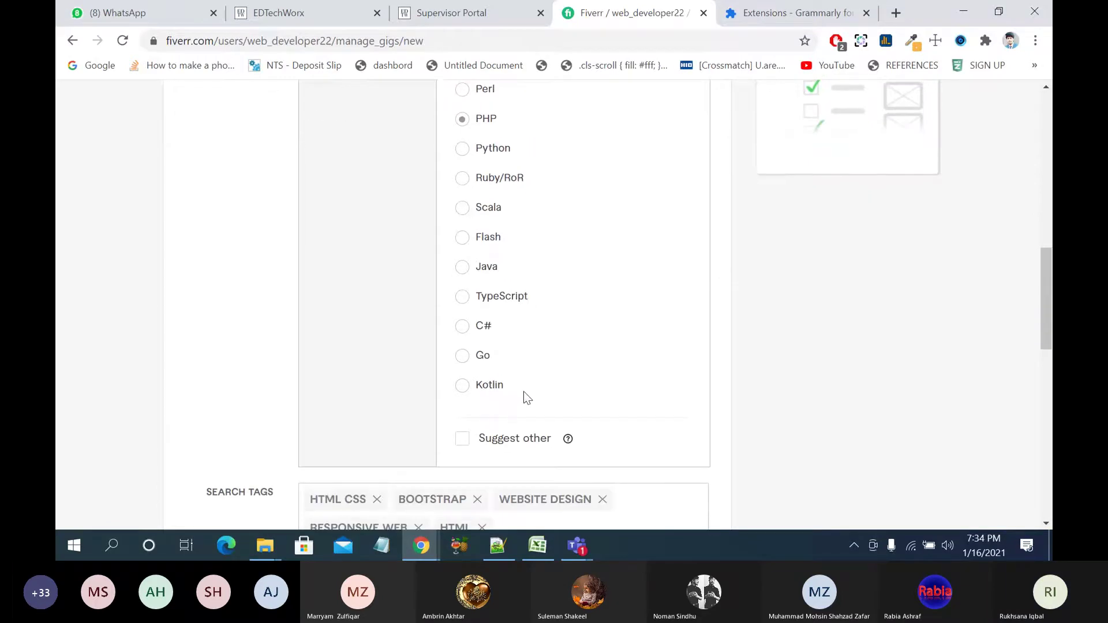
scroll(541, 386, "up", 3)
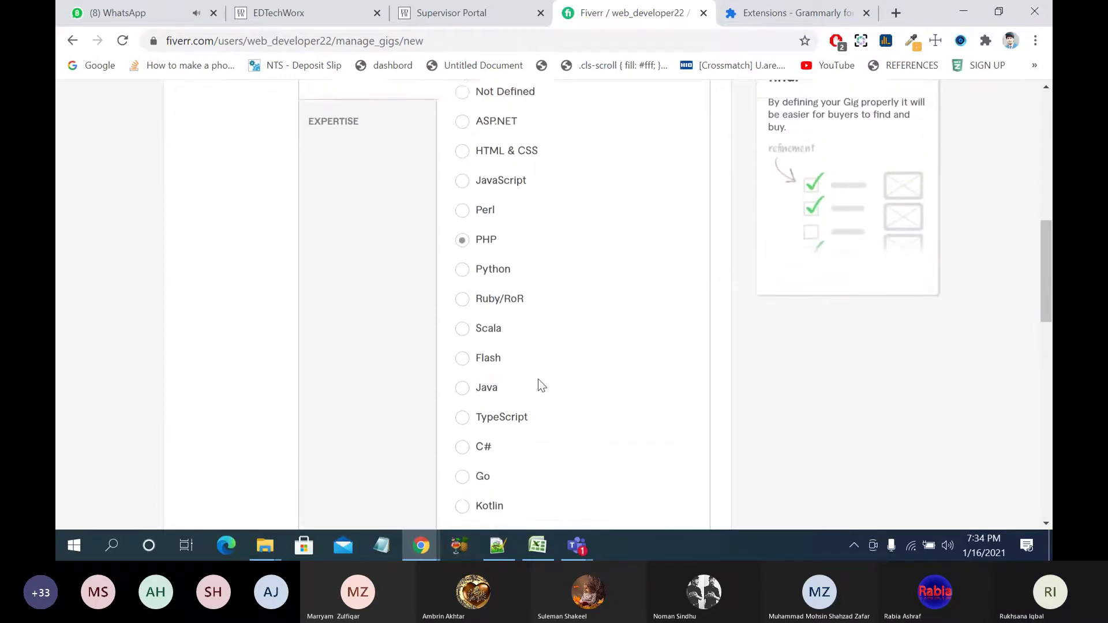
scroll(539, 380, "up", 1)
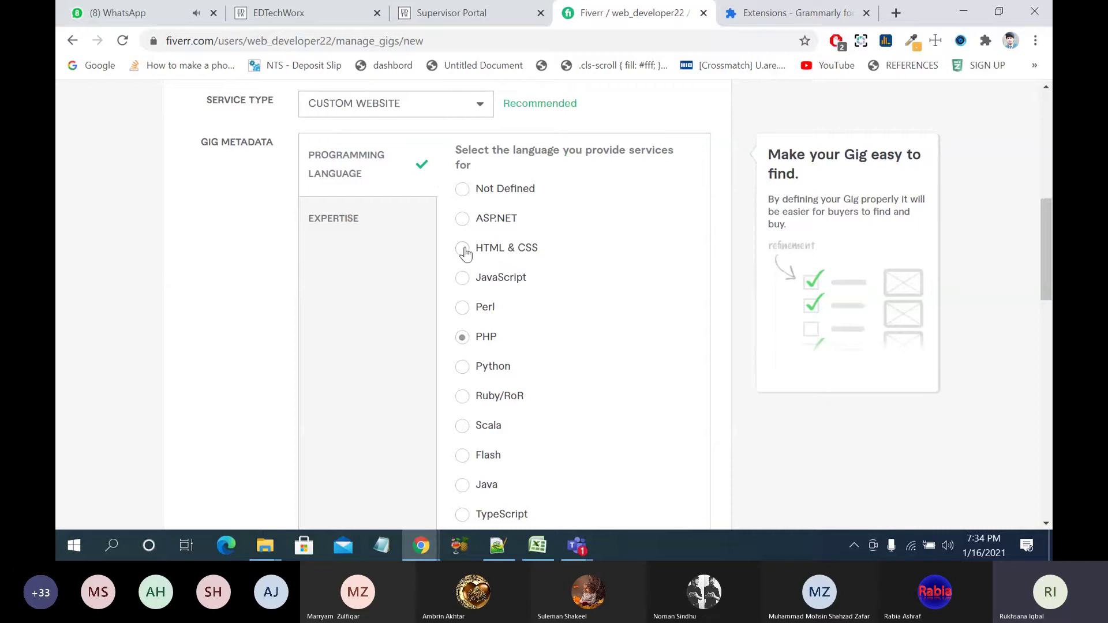
Step: Set the programming language in the gig metadata to HTML & CSS
left_click(463, 250)
left_click(491, 250)
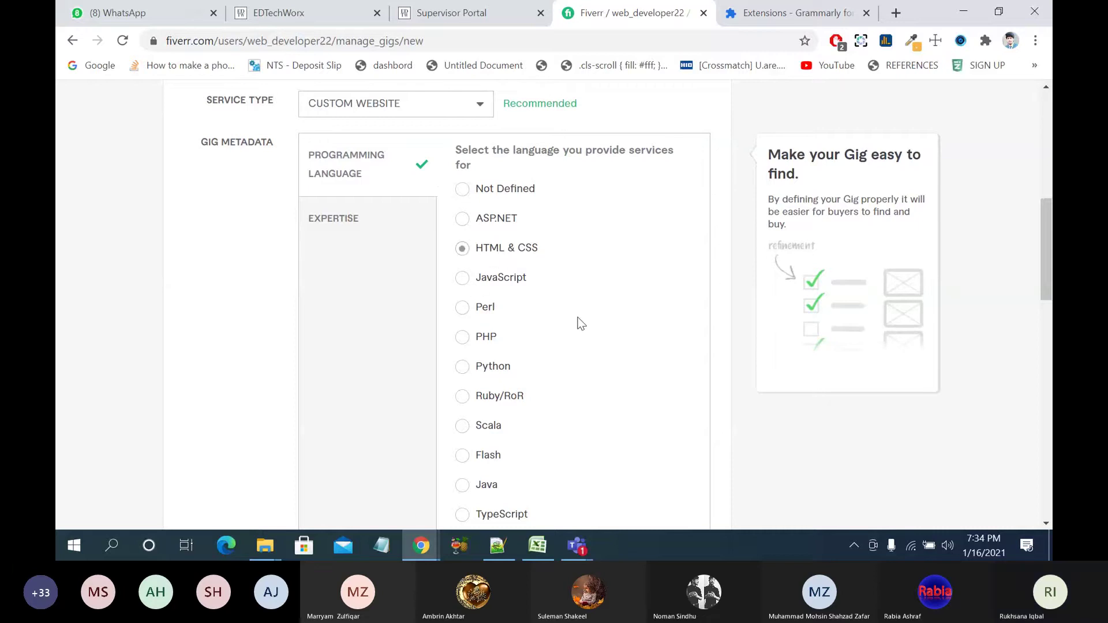
scroll(581, 323, "down", 3)
scroll(581, 323, "up", 6)
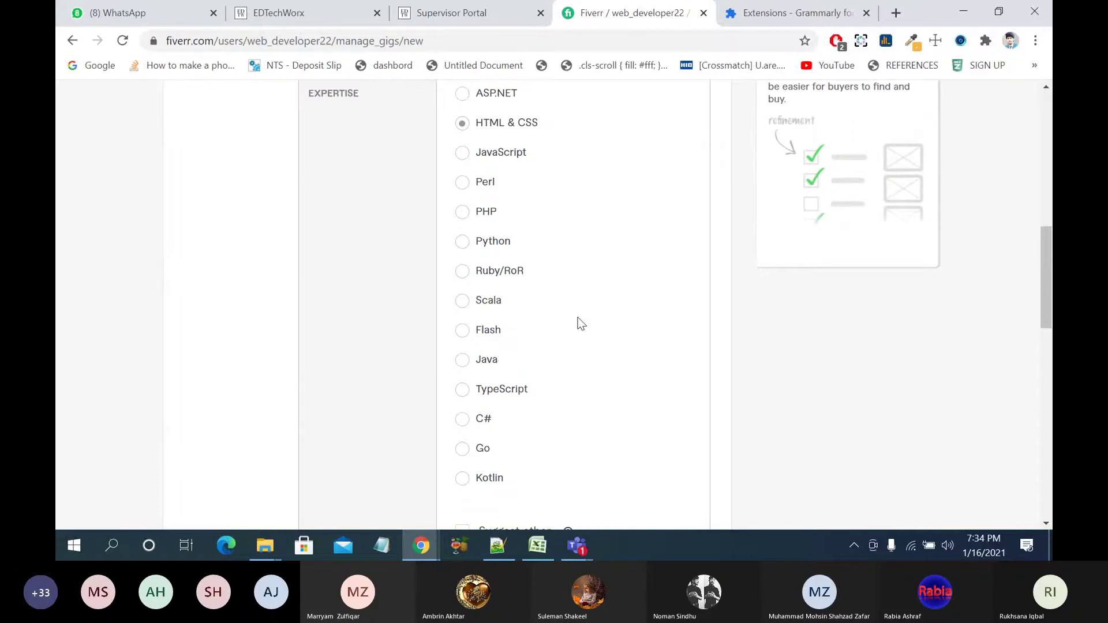
scroll(579, 322, "down", 1)
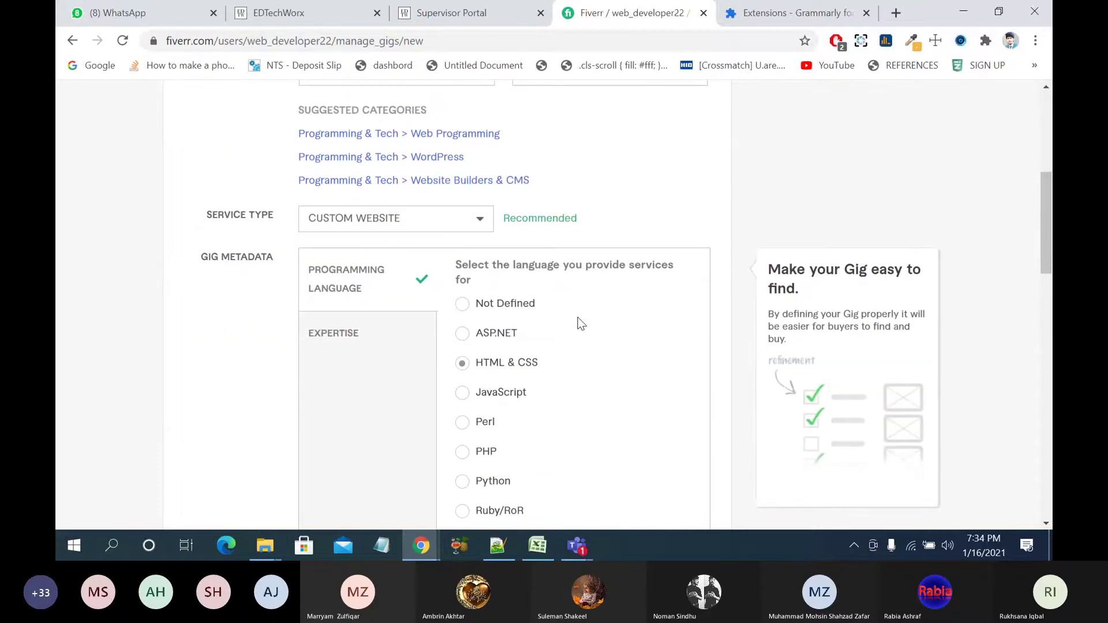
Step: Choose Cross Browser Compatibility, PSD to HTML and W3C Validation as the gig's areas of expertise
left_click(359, 333)
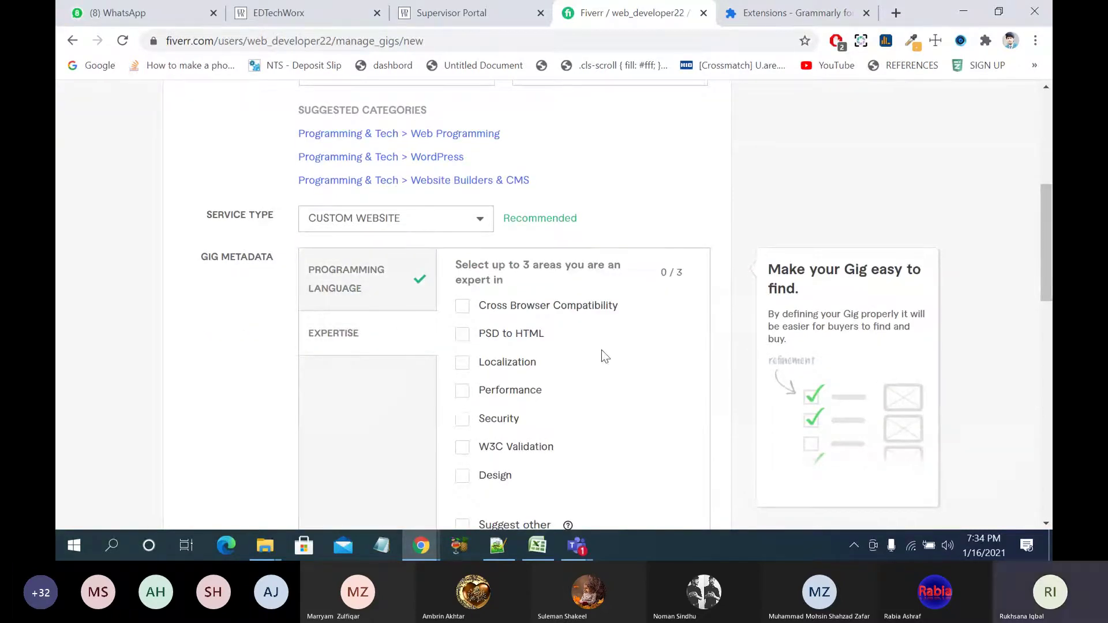
scroll(601, 358, "down", 1)
left_click(461, 270)
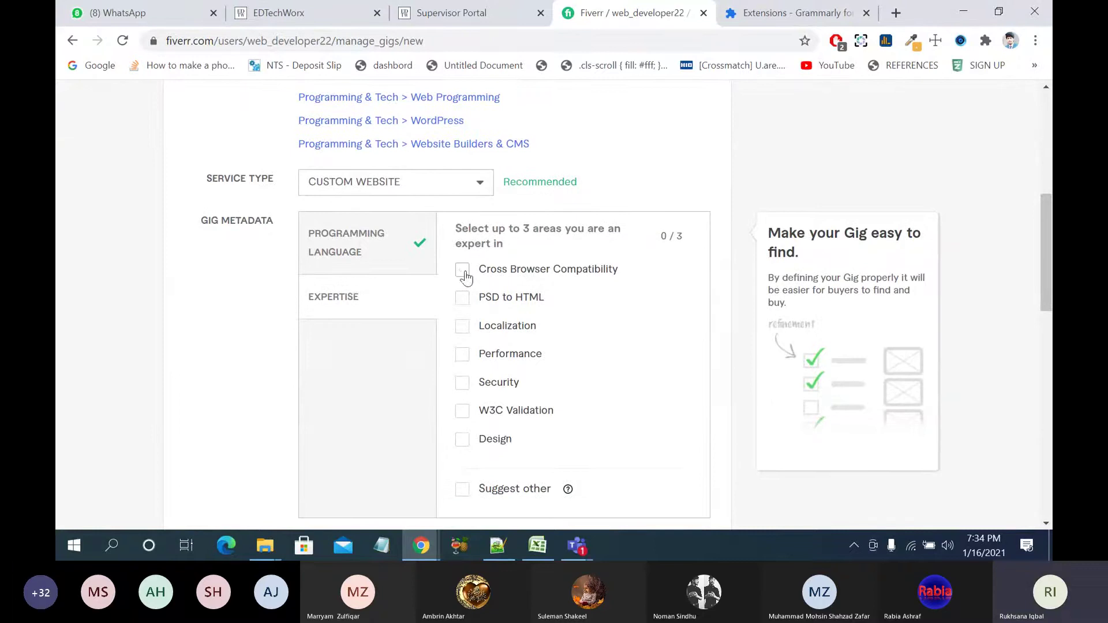
scroll(598, 352, "down", 3)
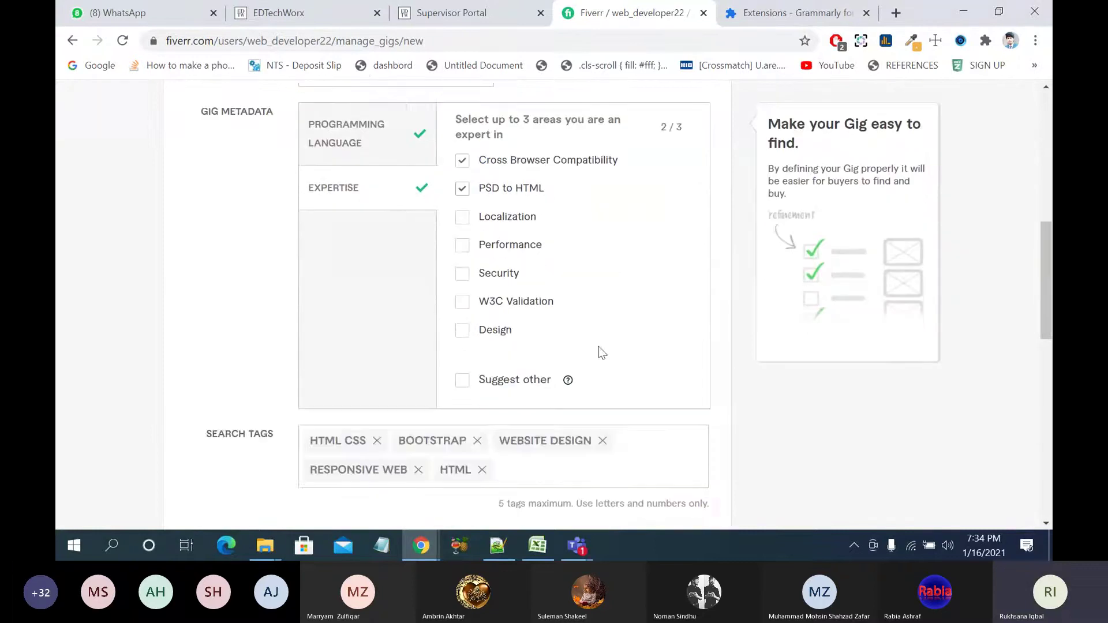
left_click(465, 306)
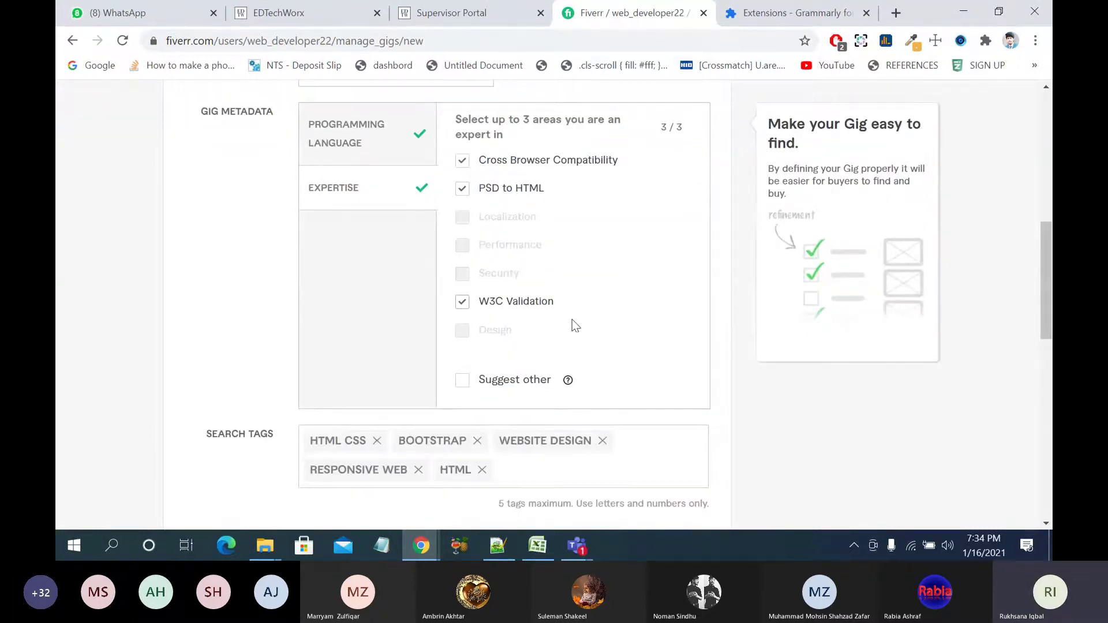
Step: Save the completed gig overview and continue to the pricing stage
scroll(572, 320, "down", 2)
scroll(571, 325, "down", 3)
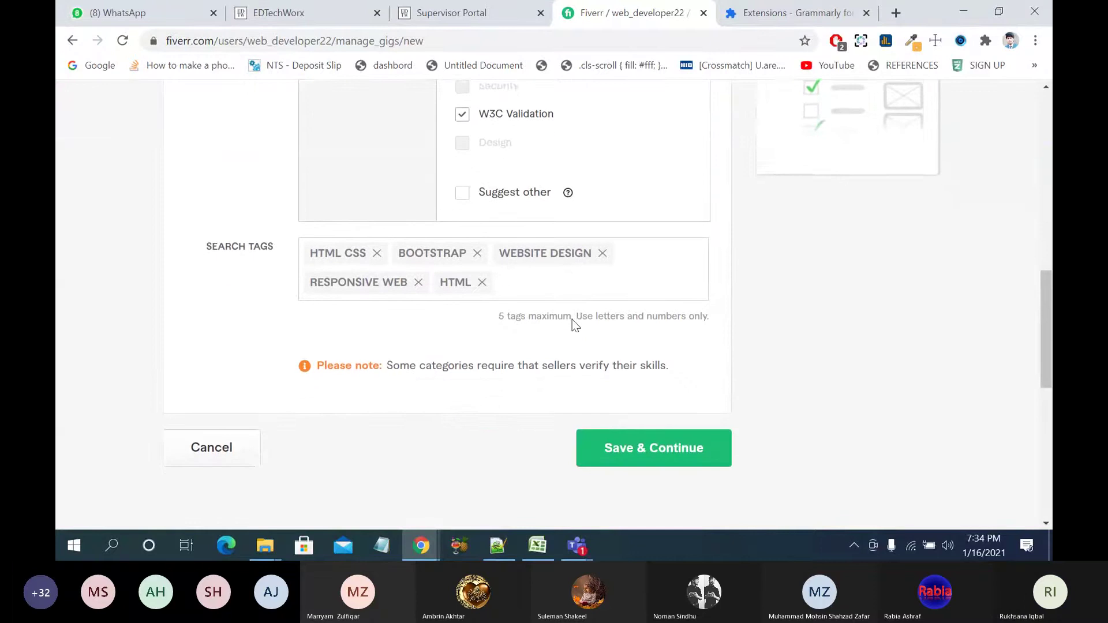
left_click(641, 421)
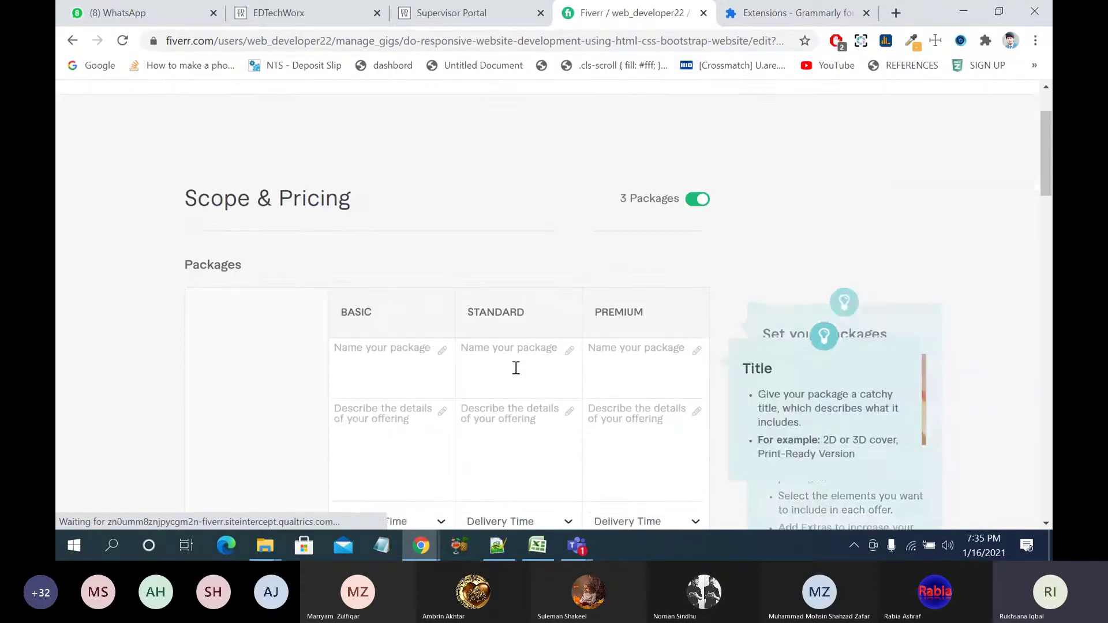
Step: Look through the package table and the extra services on the Scope & Pricing page
scroll(515, 368, "down", 4)
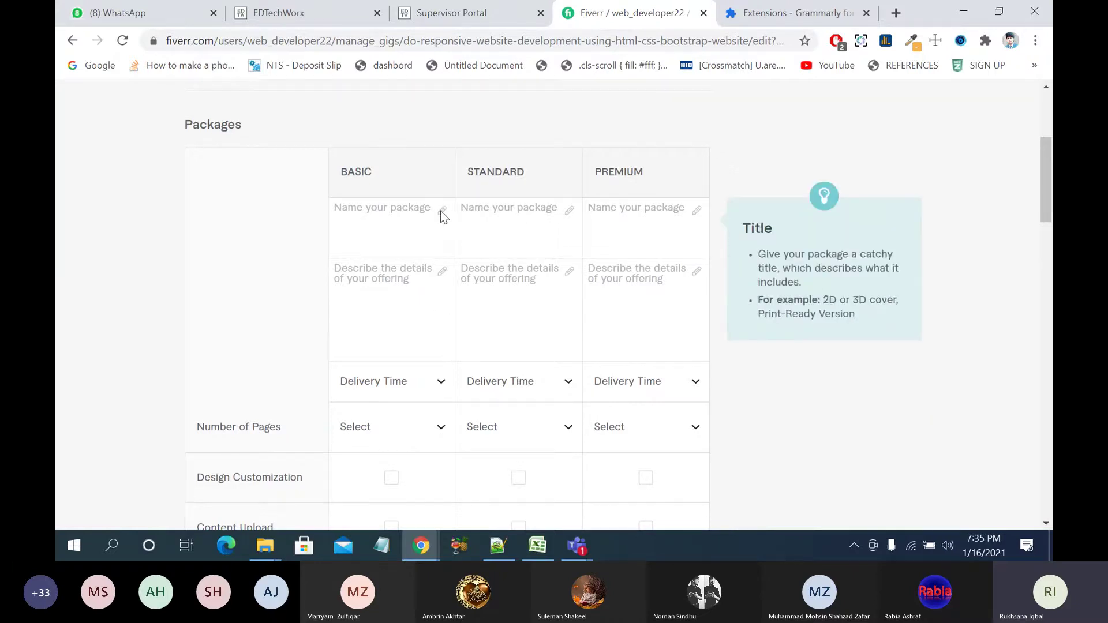
scroll(635, 388, "down", 5)
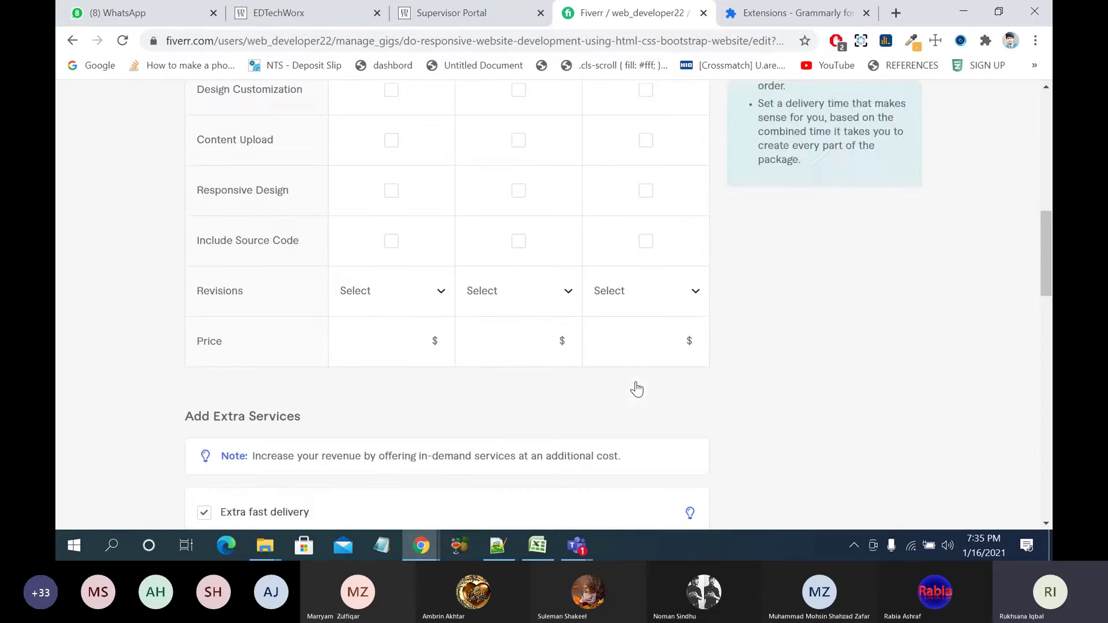
scroll(635, 388, "up", 2)
scroll(638, 388, "up", 5)
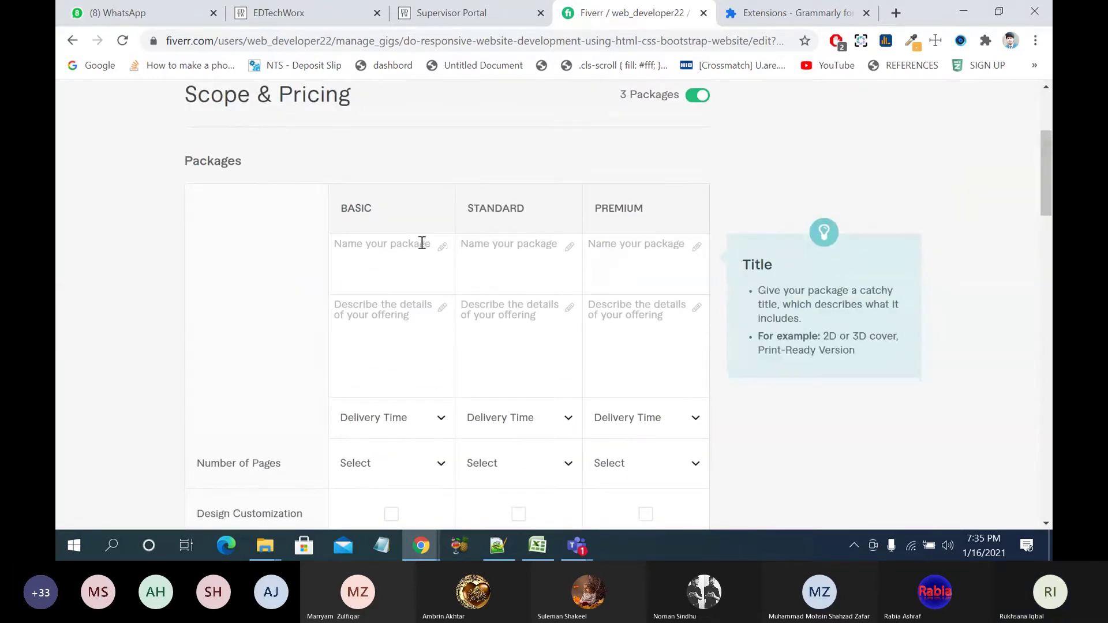
scroll(386, 227, "up", 2)
scroll(386, 231, "down", 10)
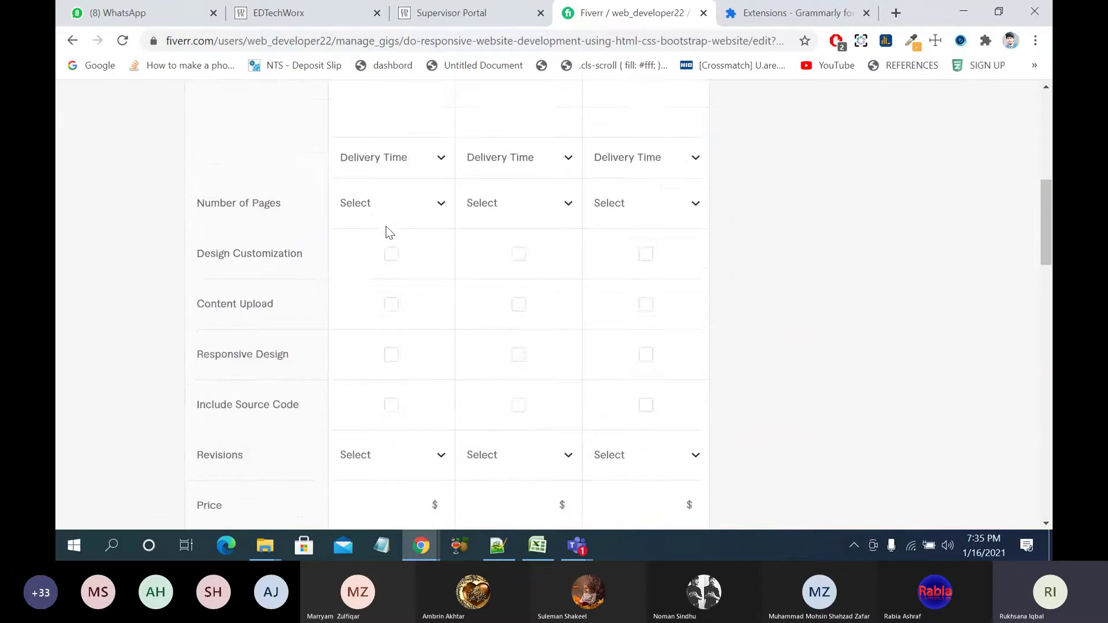
mouse_move(373, 281)
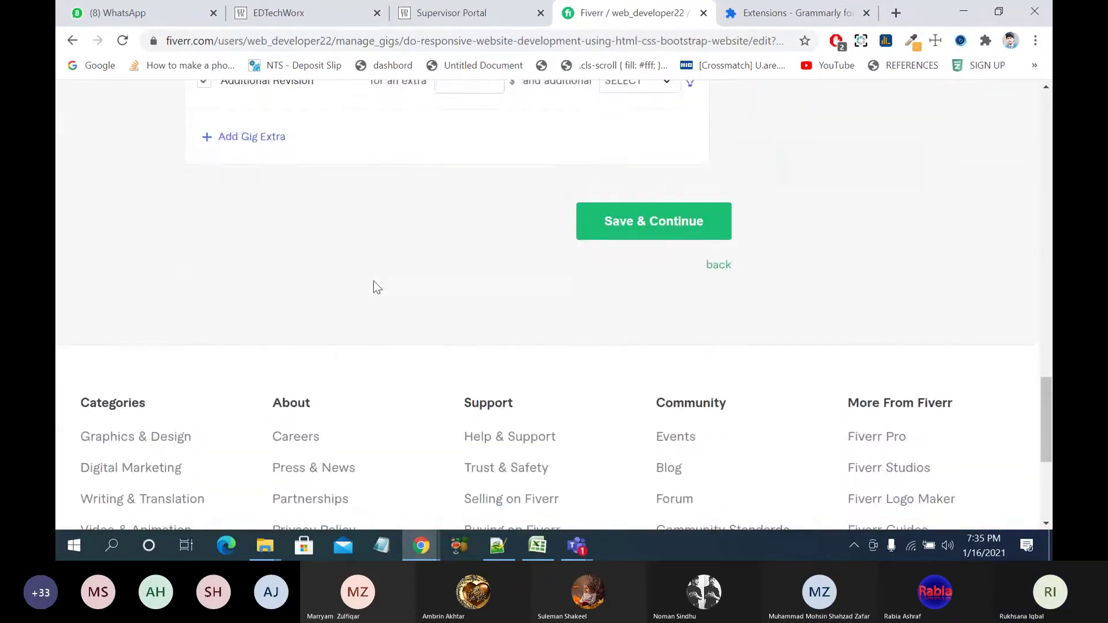
Step: Name the Basic tier "Basic Package"
left_click(457, 478)
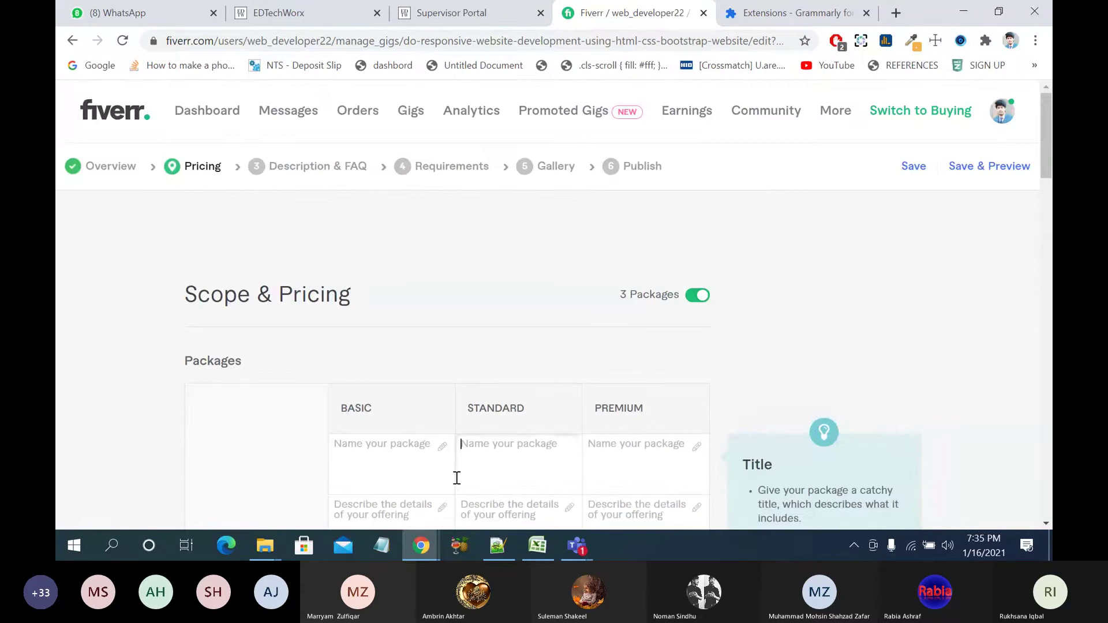
left_click(426, 453)
scroll(427, 453, "down", 1)
scroll(427, 453, "down", 2)
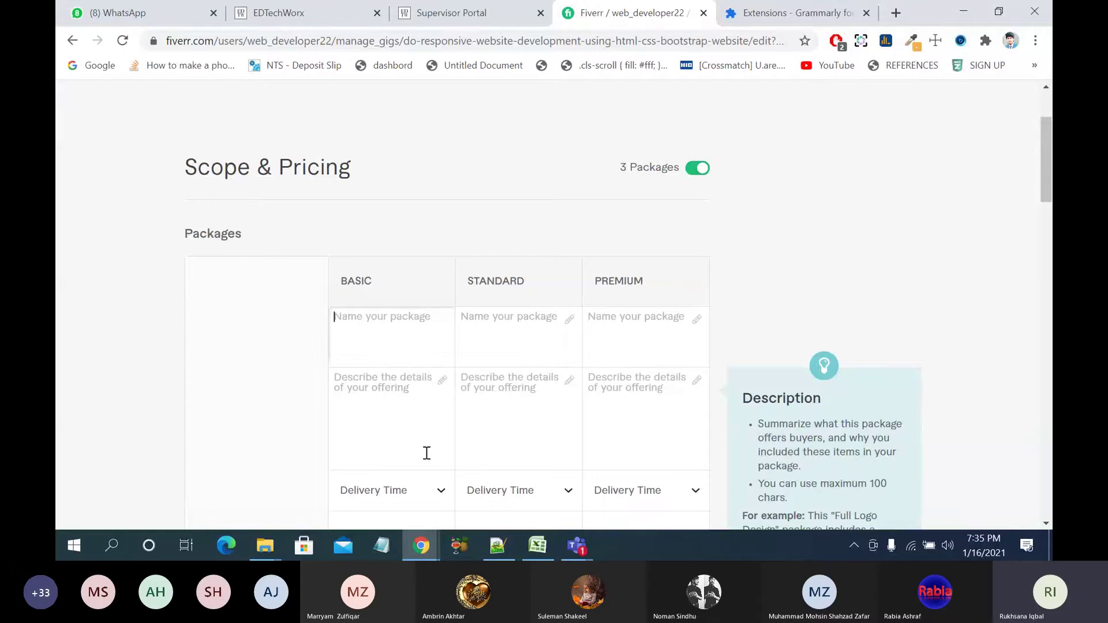
type("b")
key("BackSpace")
type("B")
key("BackSpace")
type("Bas")
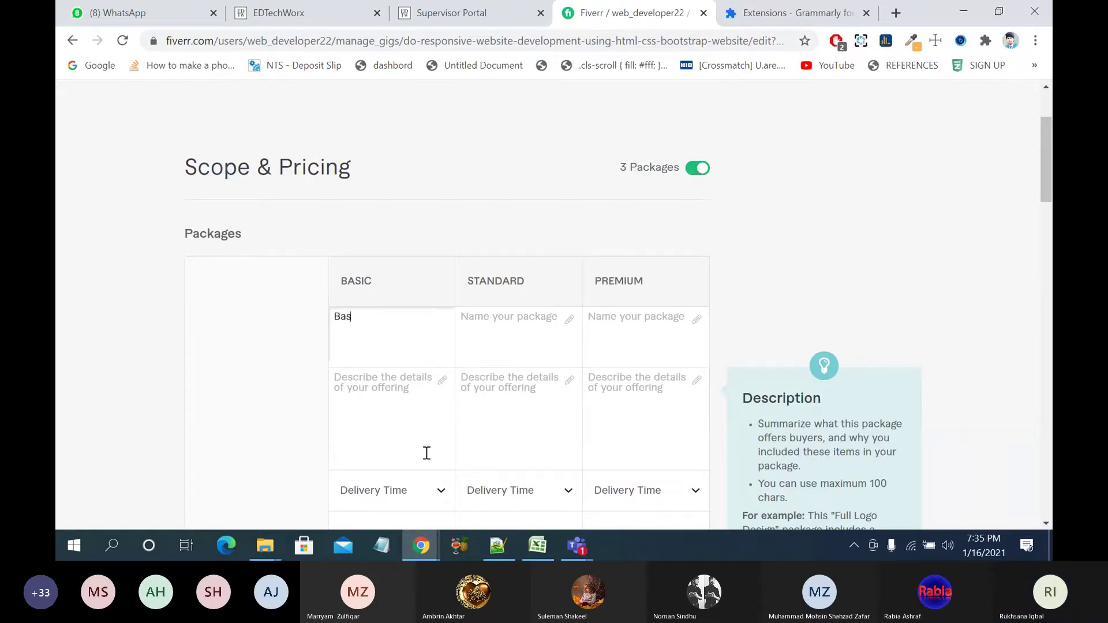
type("ic Package")
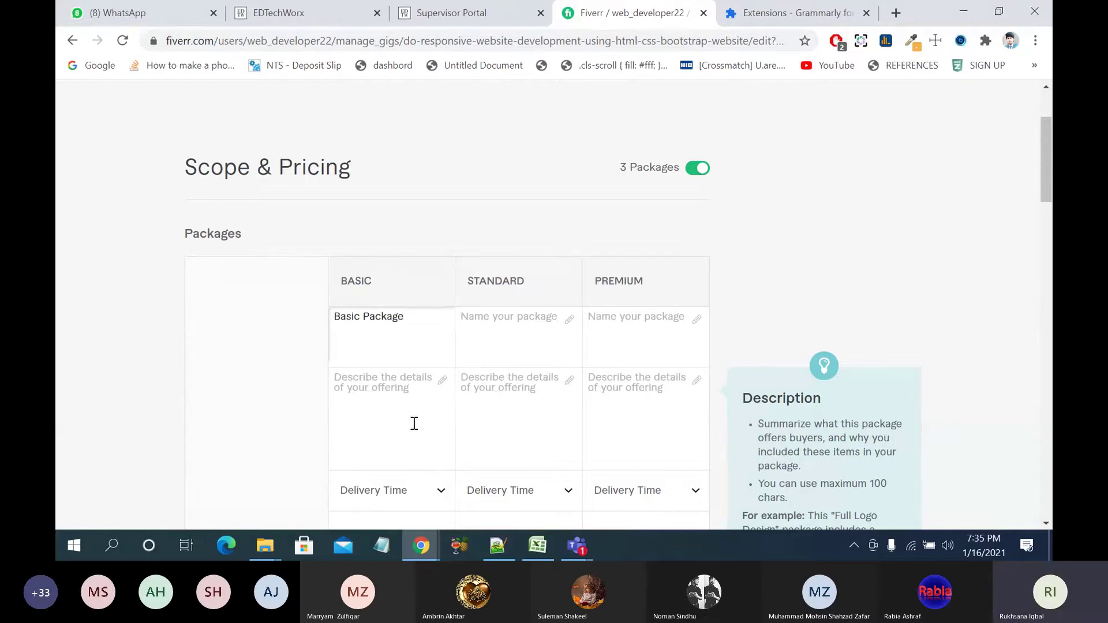
Step: Describe the Basic tier's offering as "i will create a single page using html css."
left_click(396, 387)
scroll(396, 387, "down", 1)
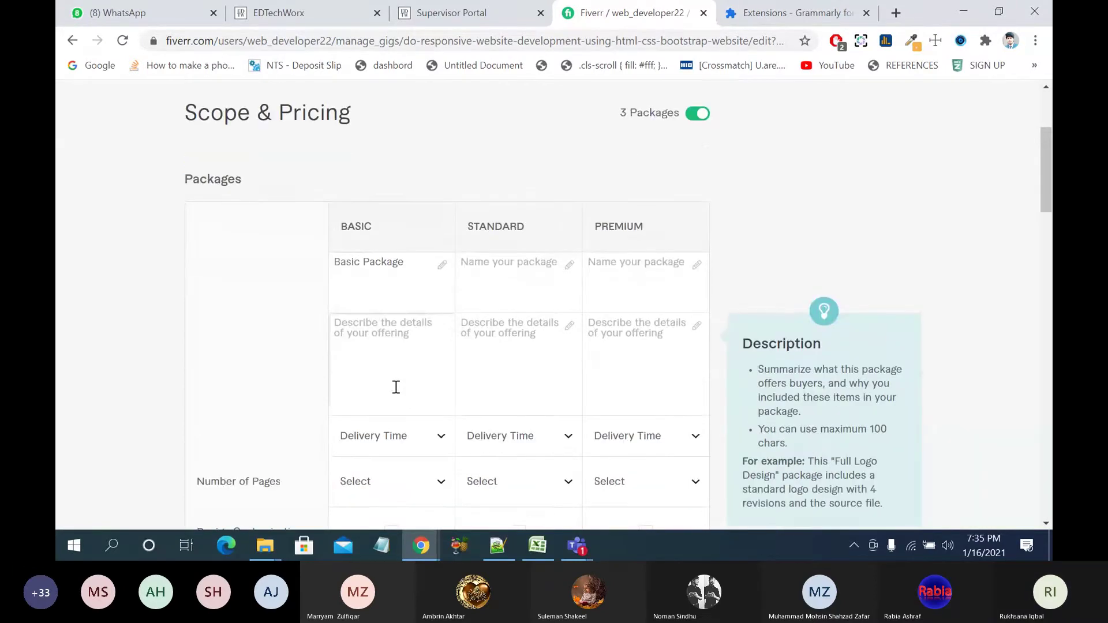
type("i wil")
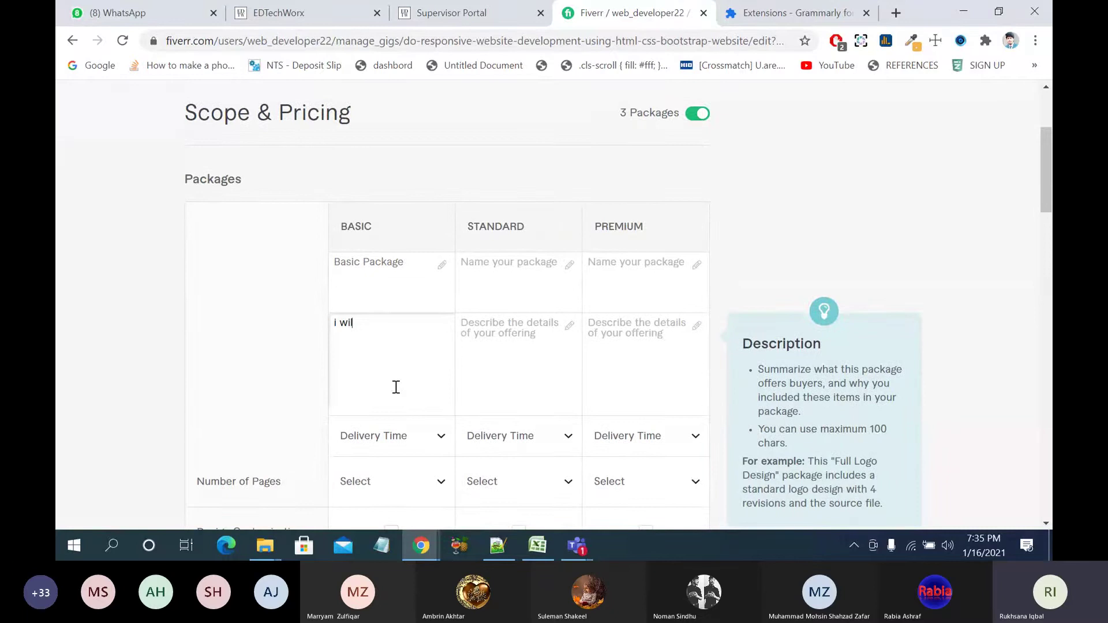
type("l create a sing")
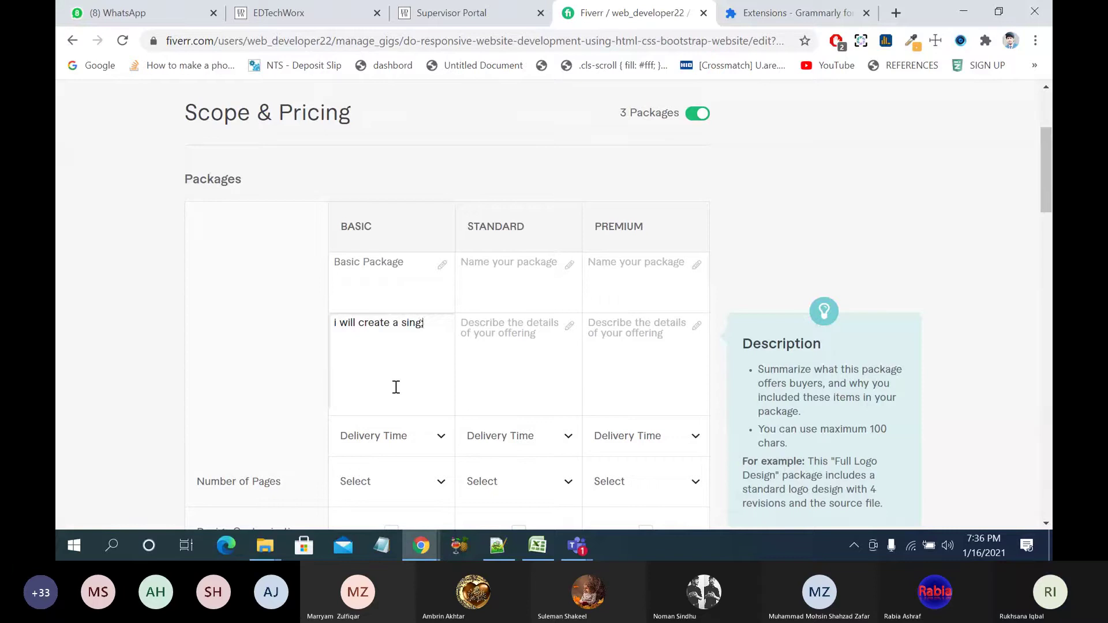
type(";")
type("le")
type(" page")
type(" using html")
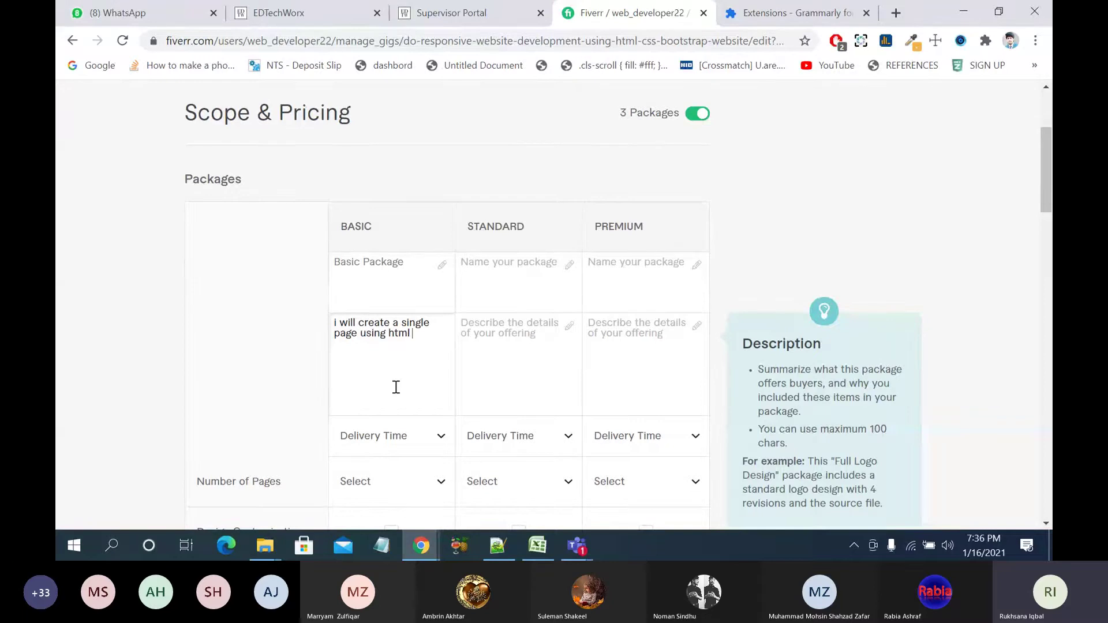
type(" css")
key("BackSpace")
key("BackSpace")
type("ss")
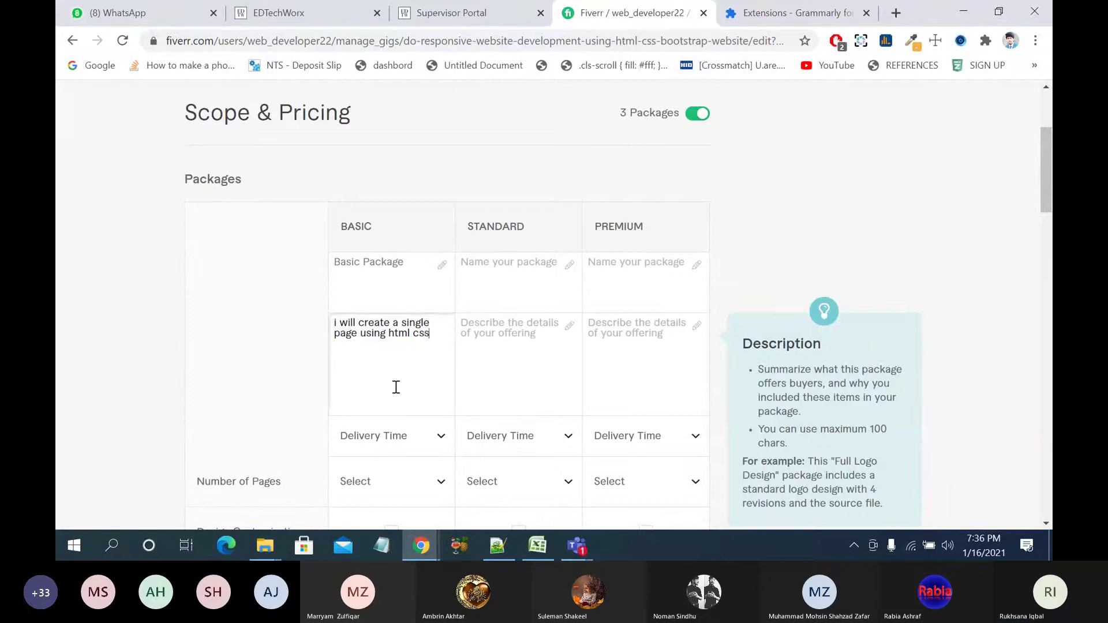
type(".")
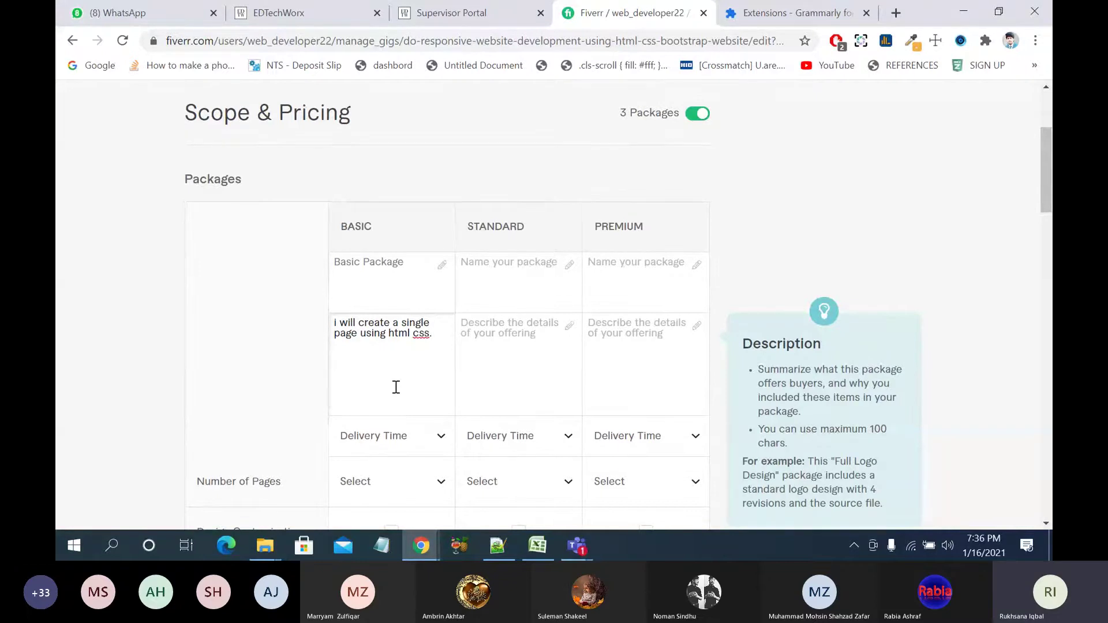
Step: Reword the Basic tier's description to "in this basic package i will create a single webpage using html css."
left_click(440, 327)
type("web")
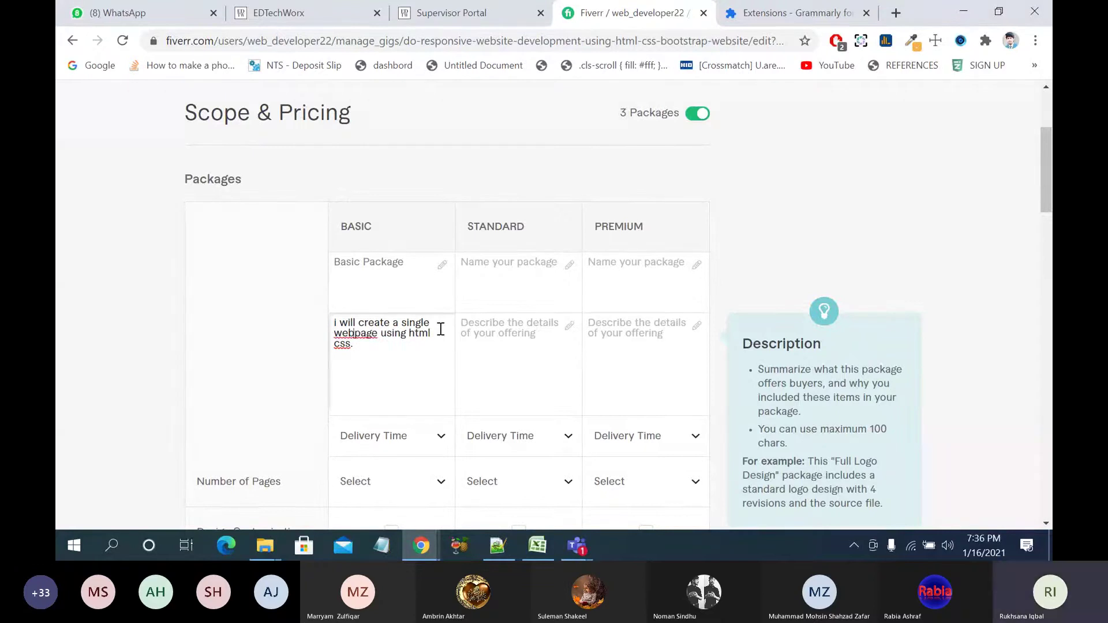
left_click(386, 343)
left_click(335, 324)
type("In this ba")
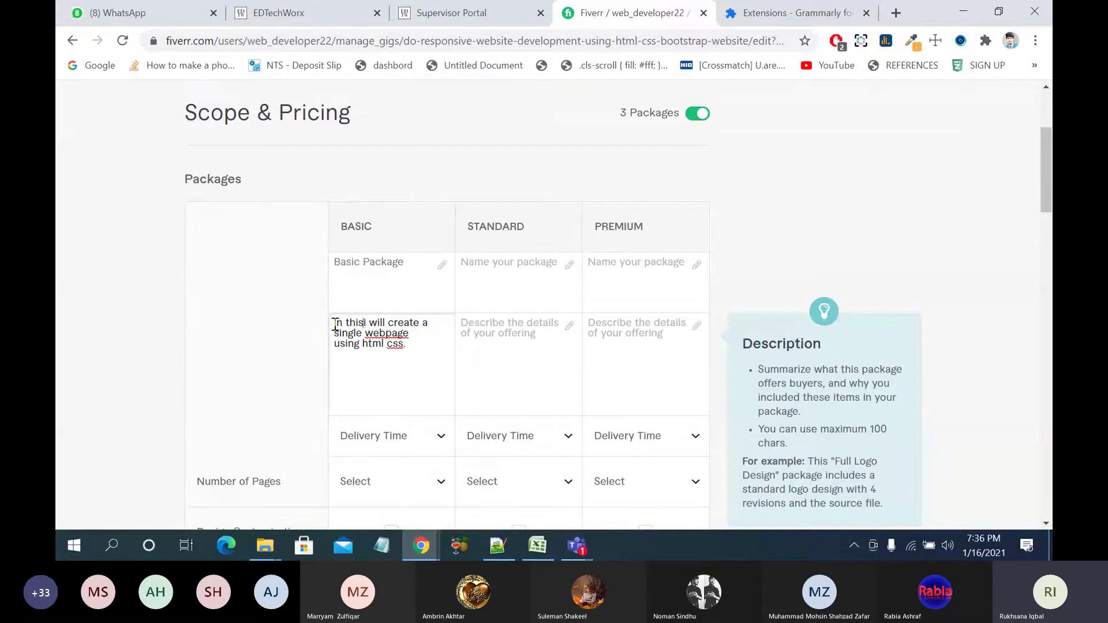
type("sic pac")
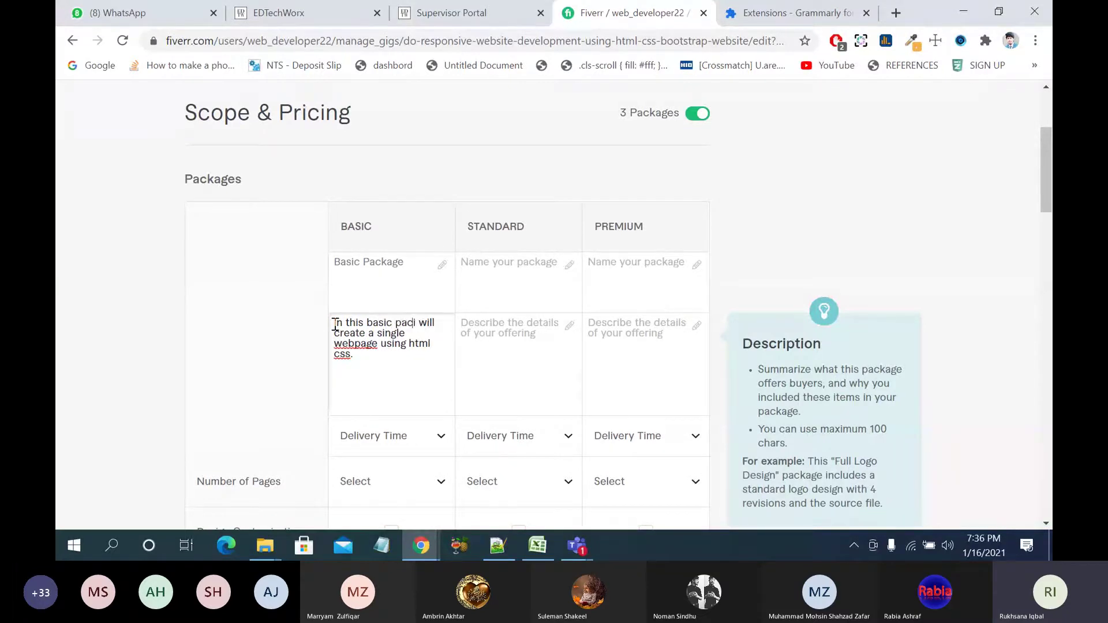
type("kage")
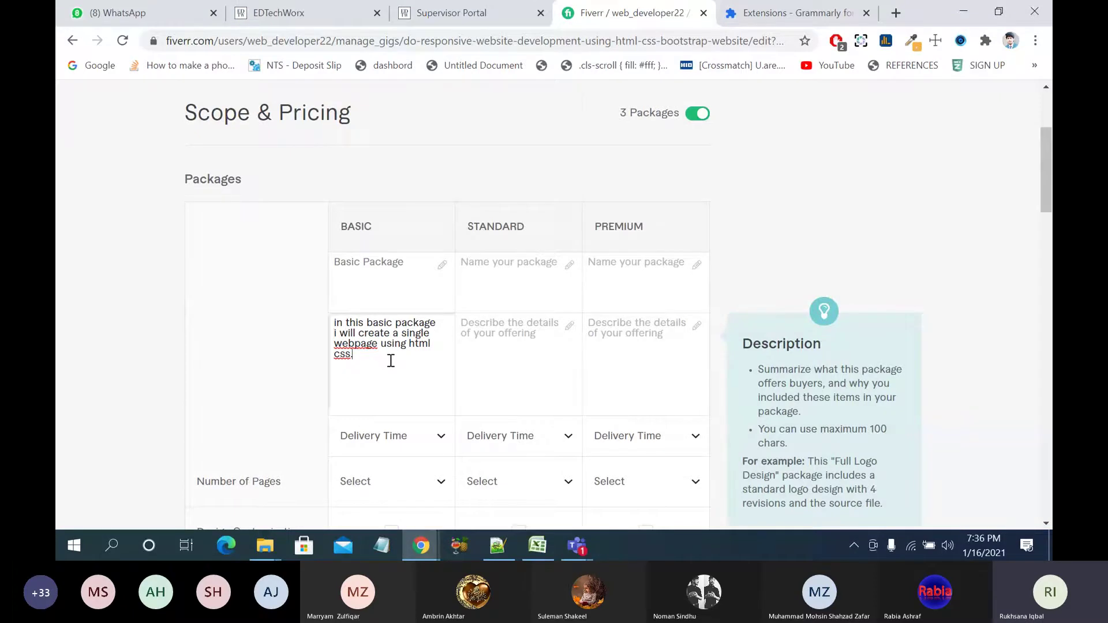
Step: Set the Basic tier's delivery time to 1 day
scroll(391, 361, "down", 2)
left_click(421, 329)
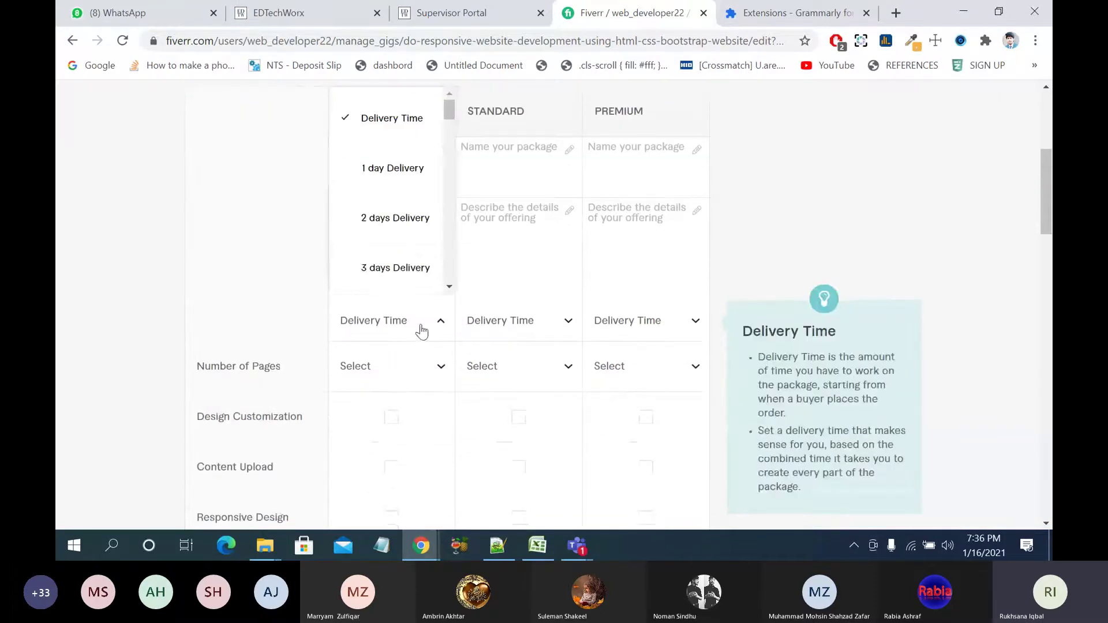
left_click(416, 175)
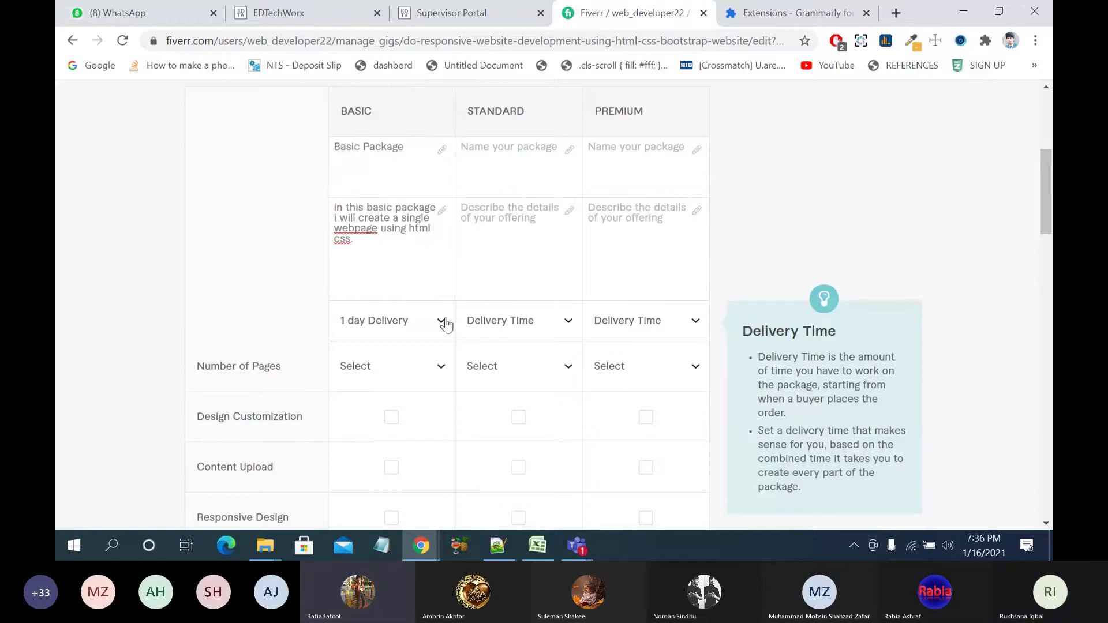
scroll(446, 325, "up", 5)
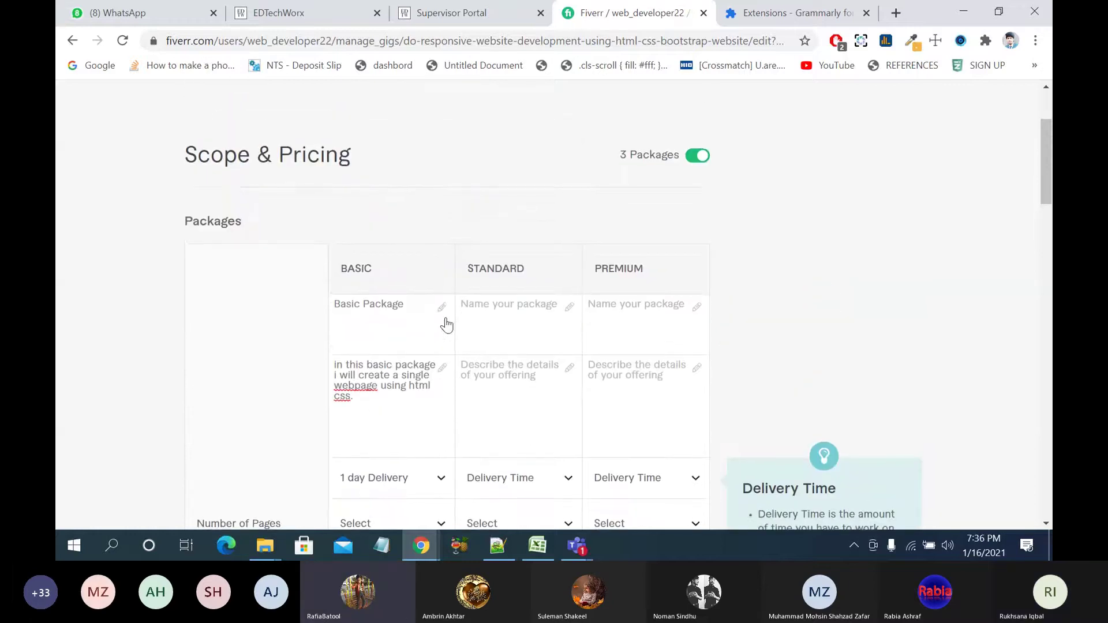
scroll(446, 325, "down", 1)
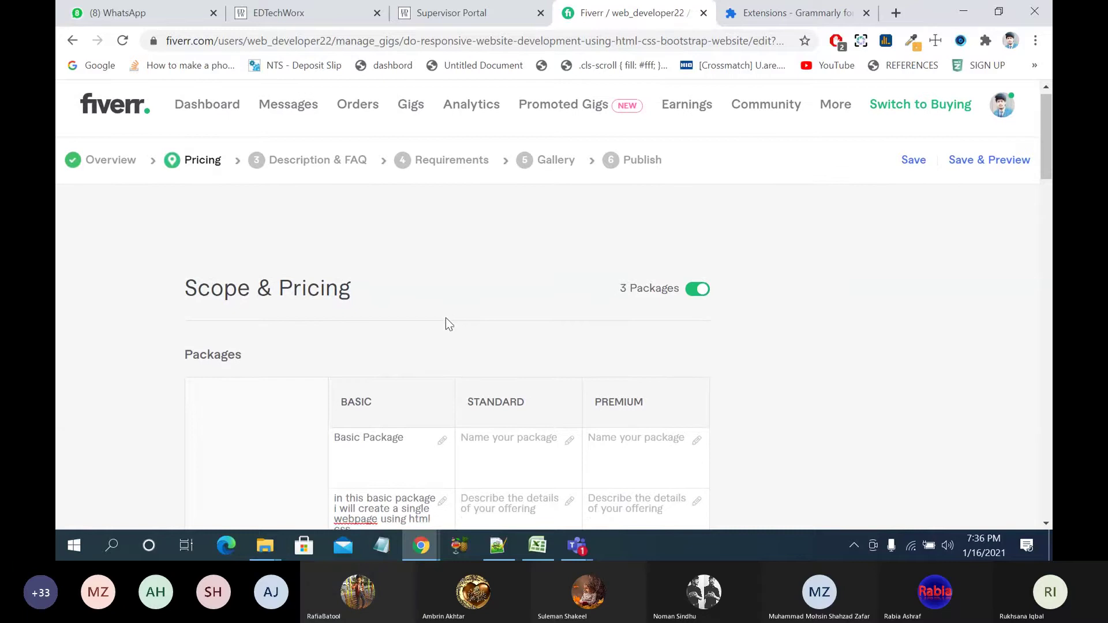
scroll(445, 318, "down", 6)
scroll(445, 317, "down", 1)
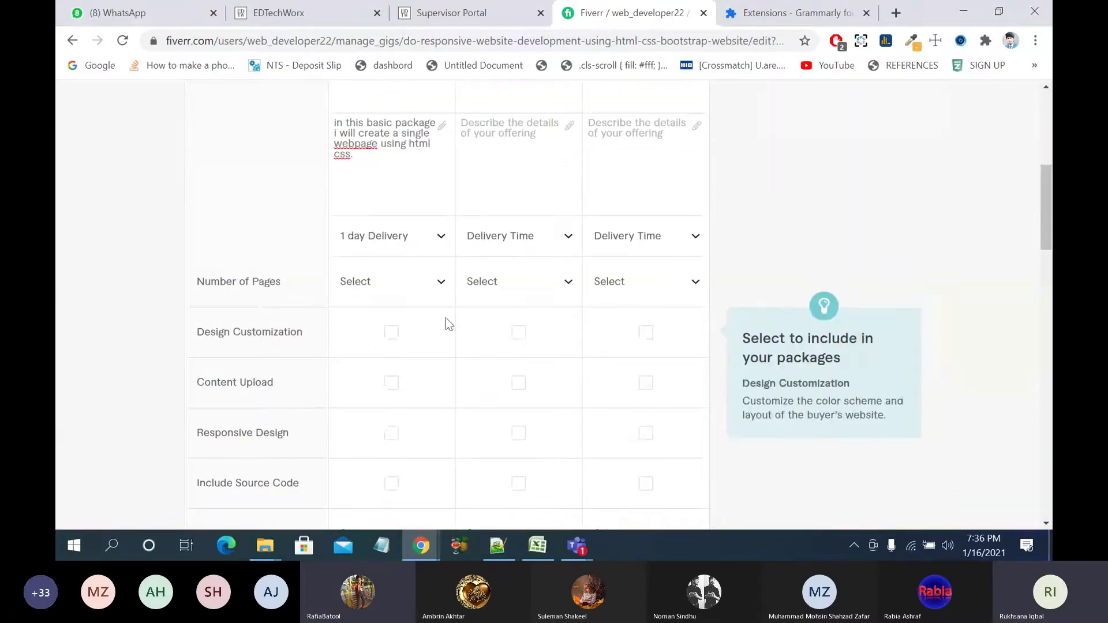
scroll(445, 324, "up", 1)
scroll(446, 317, "down", 1)
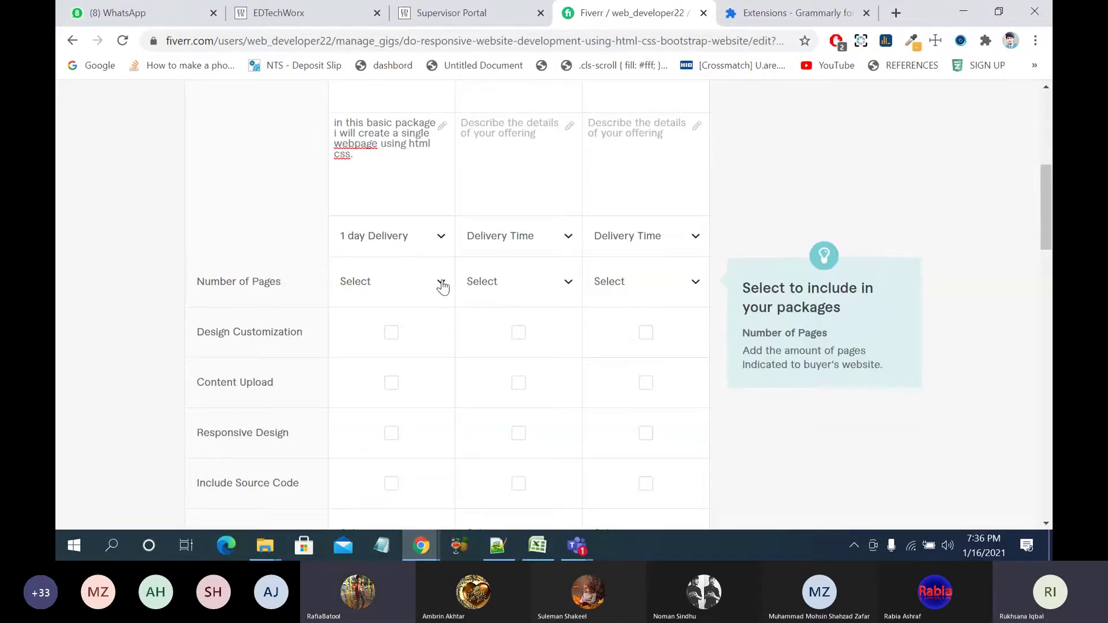
Step: Correct the spelling of "webpage" to "web page" and "css" to "CSS" in the Basic tier's description
scroll(438, 241, "up", 3)
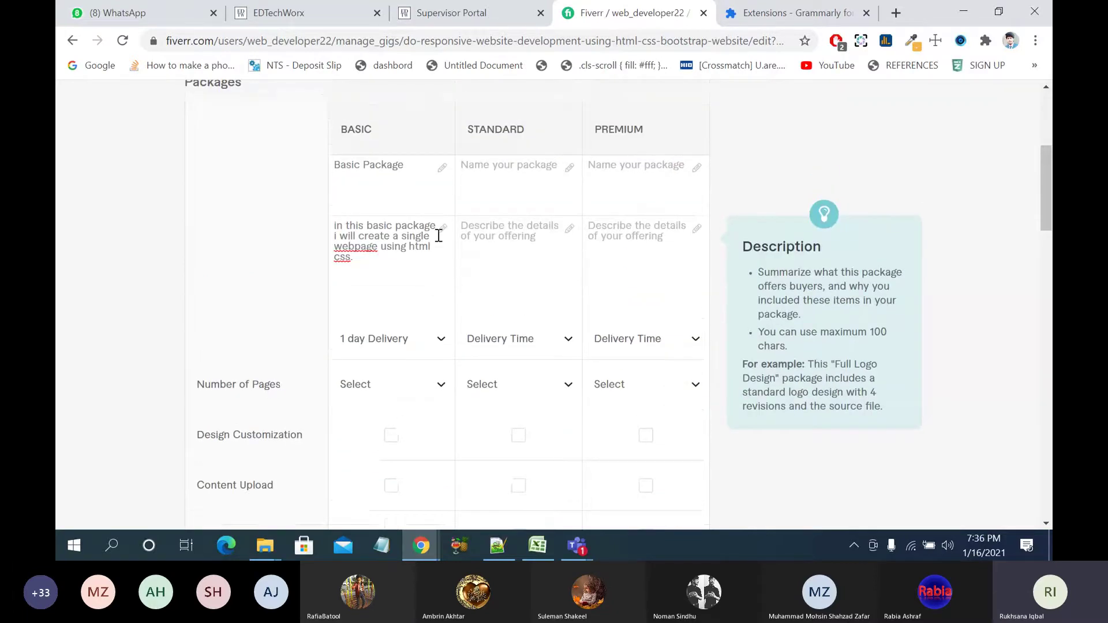
right_click(356, 247)
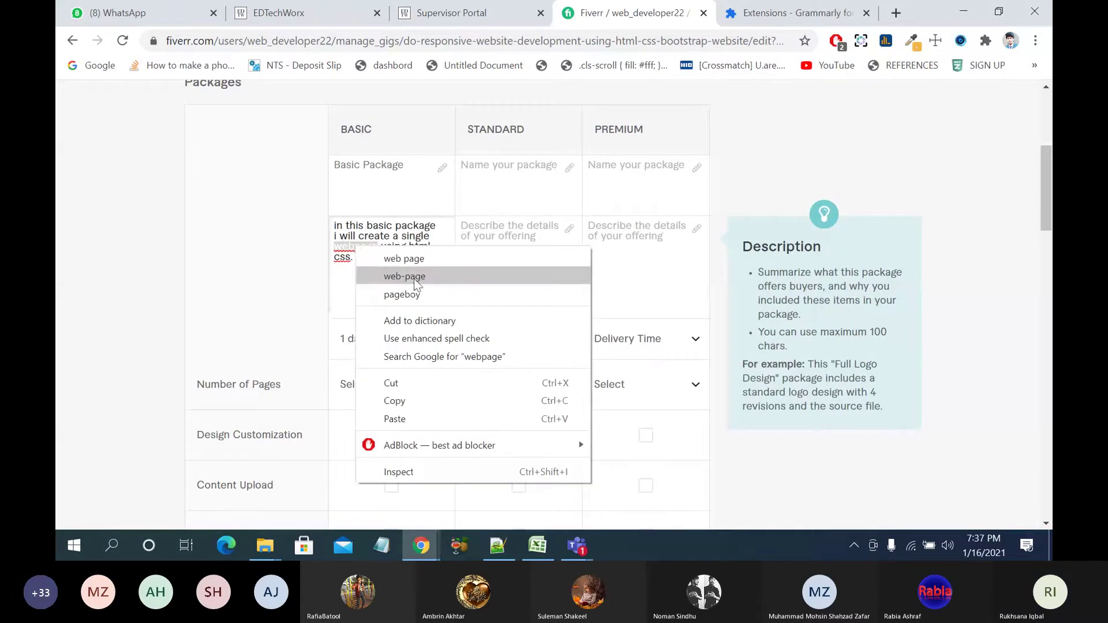
left_click(438, 259)
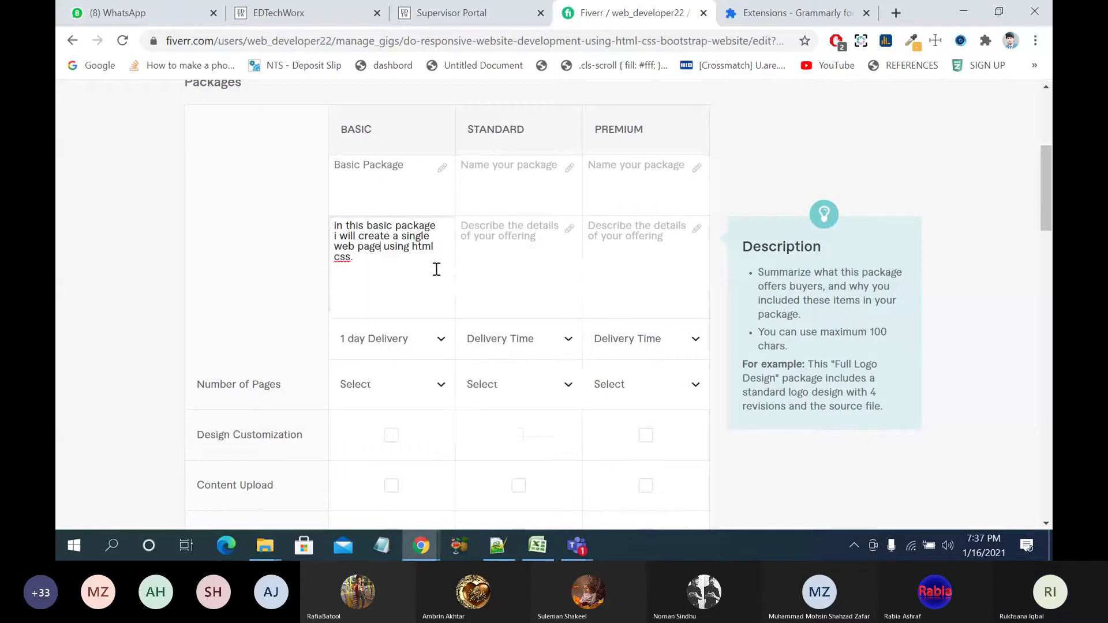
right_click(347, 254)
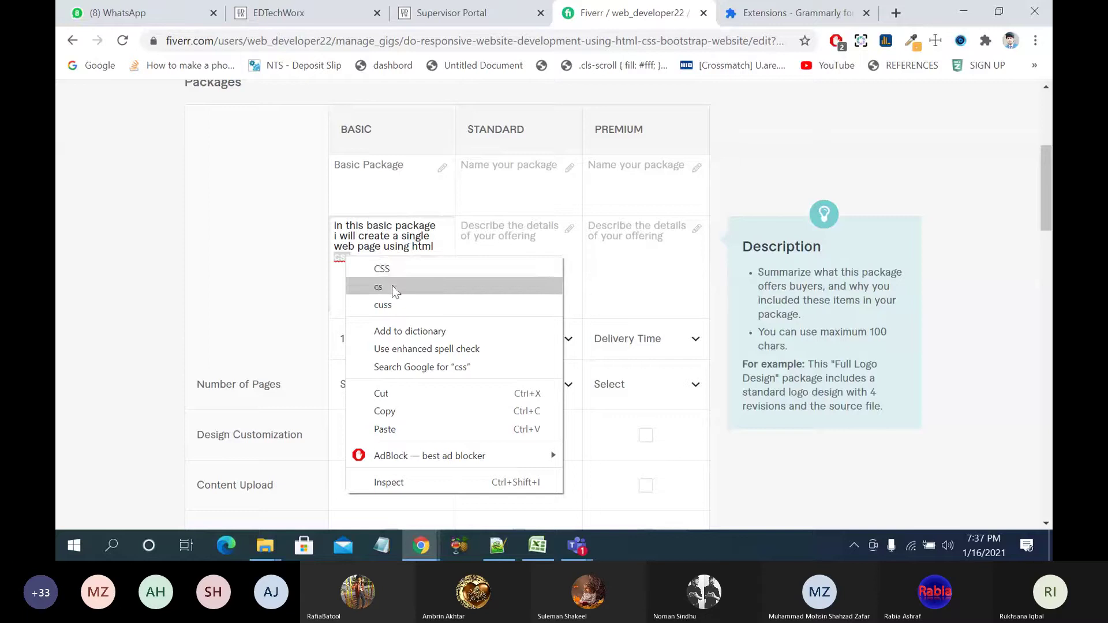
left_click(388, 269)
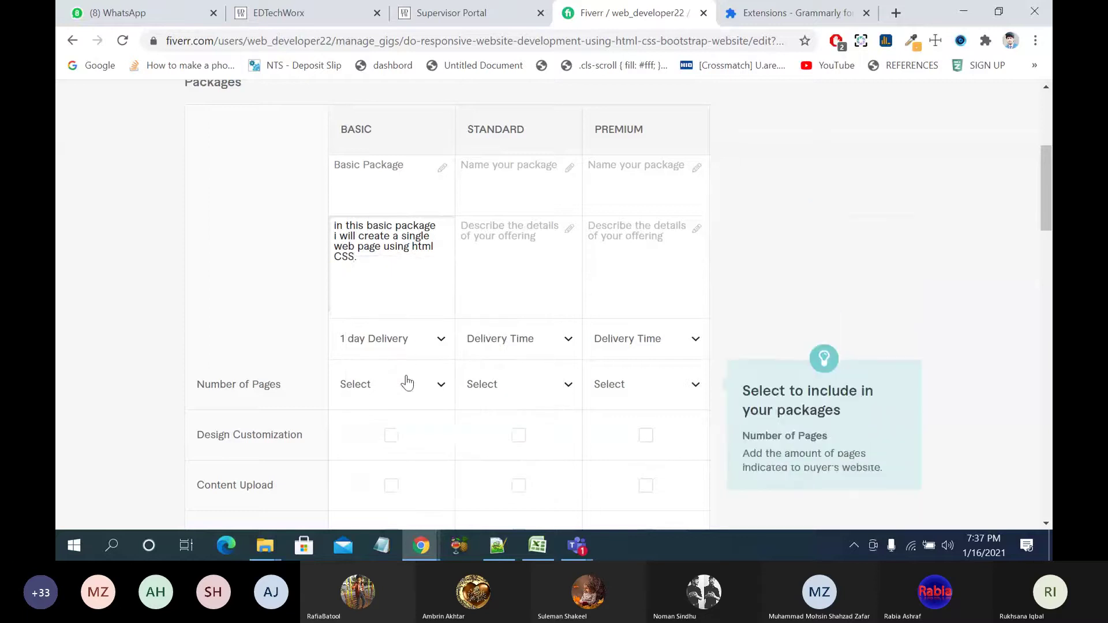
Step: Set the Basic tier's number of pages to 1
scroll(426, 376, "down", 3)
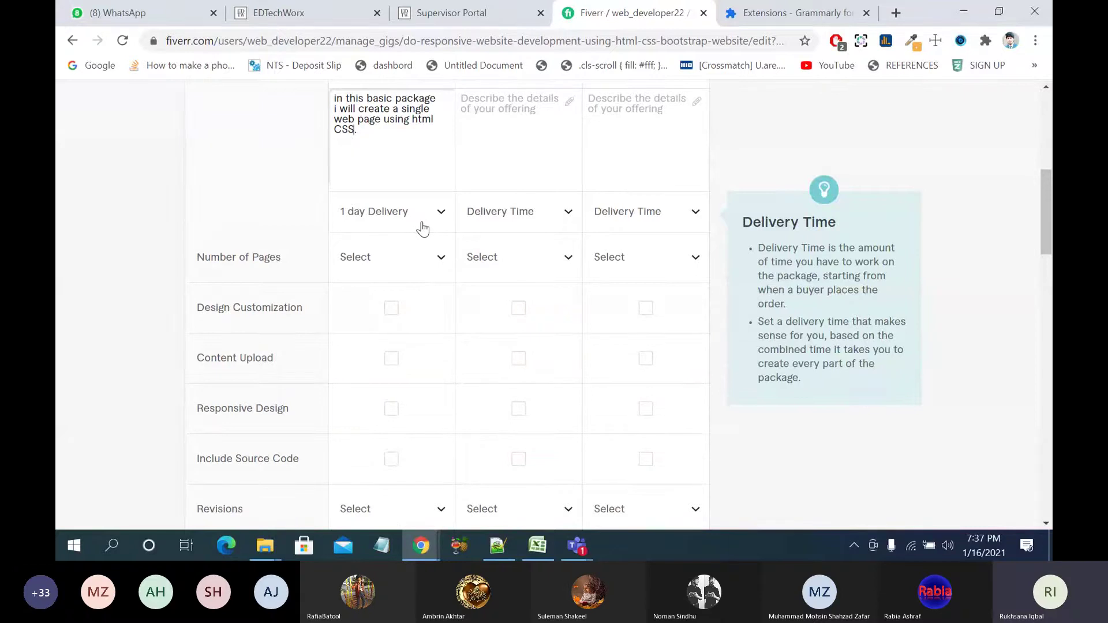
left_click(435, 258)
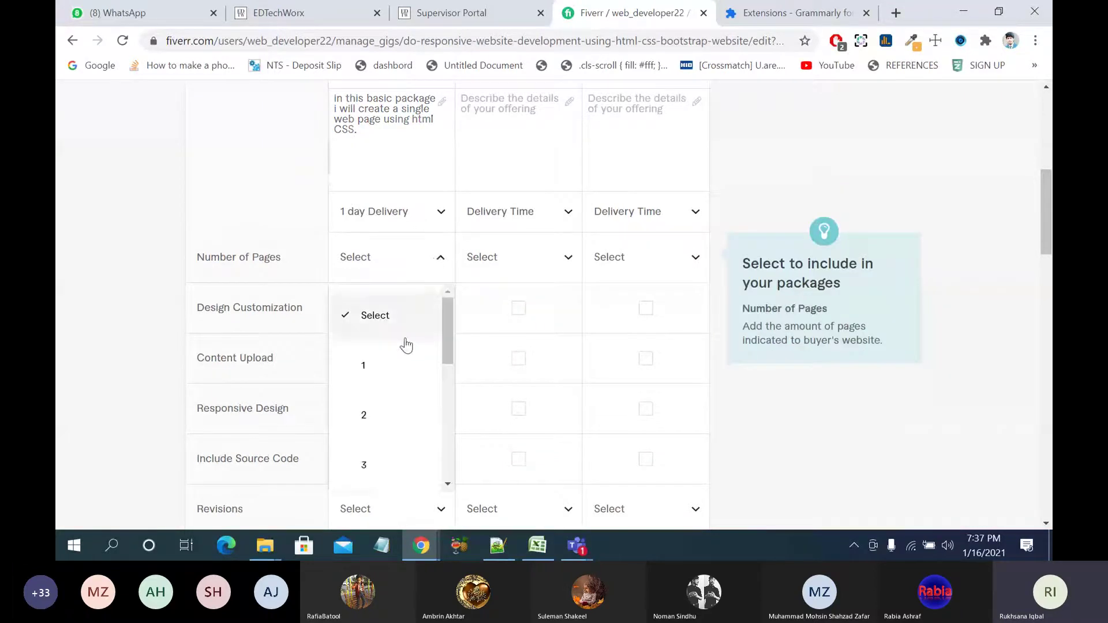
left_click(400, 365)
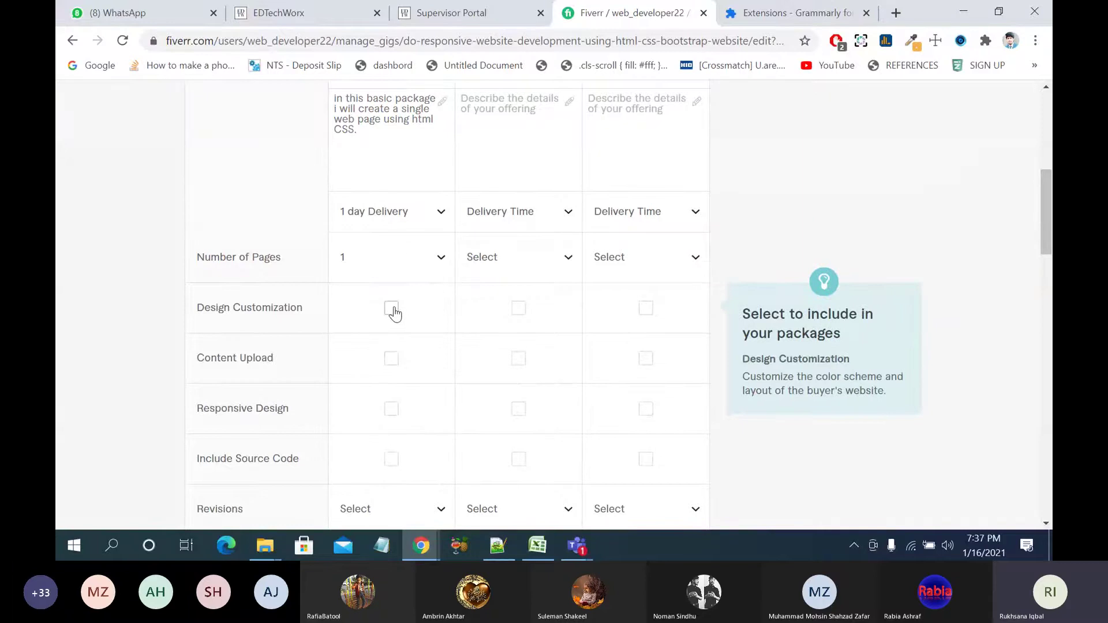
Step: Include design customization, content upload, responsive design and source code in the Basic tier
scroll(394, 314, "down", 2)
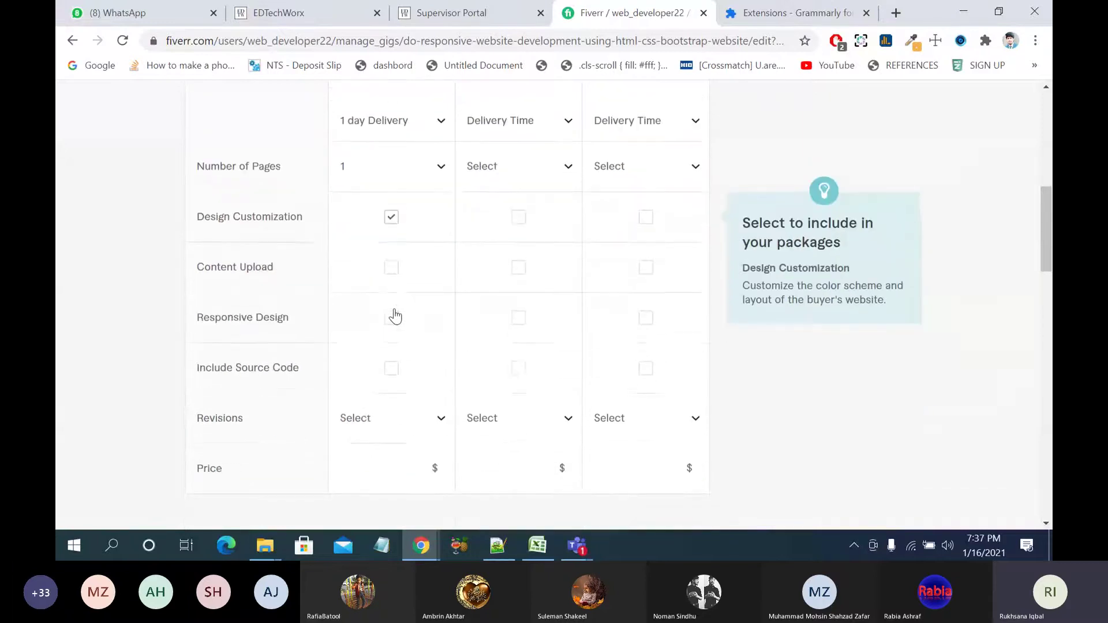
left_click(392, 268)
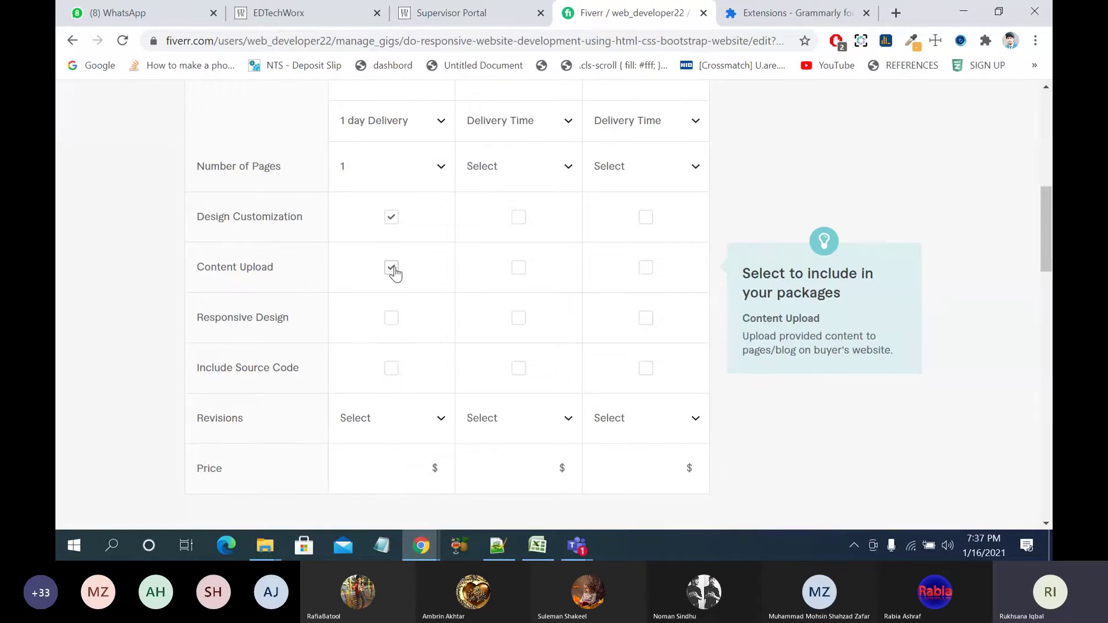
left_click(392, 318)
scroll(407, 343, "down", 1)
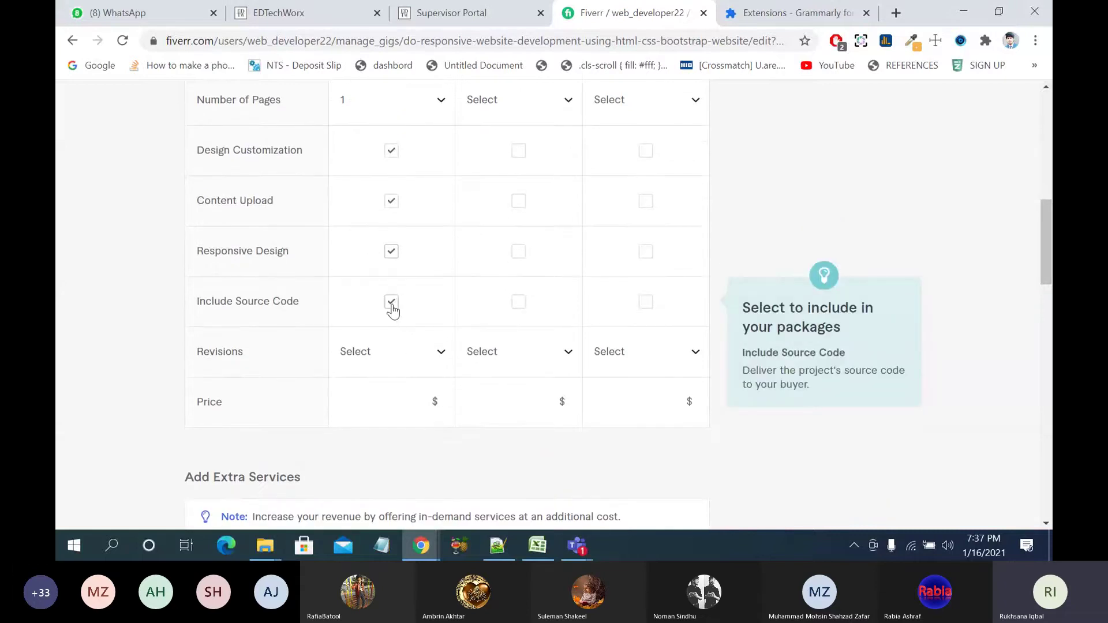
left_click(391, 302)
Step: Set the Basic tier's revisions to Unlimited and its price to $10
left_click(428, 367)
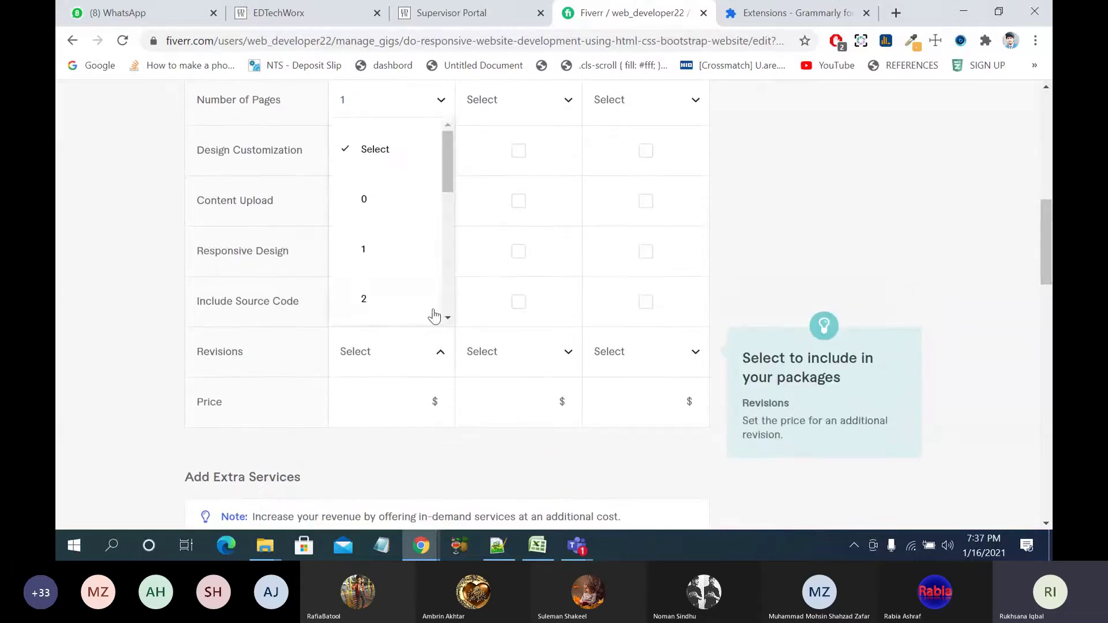
left_click_drag(447, 161, 447, 277)
left_click(406, 297)
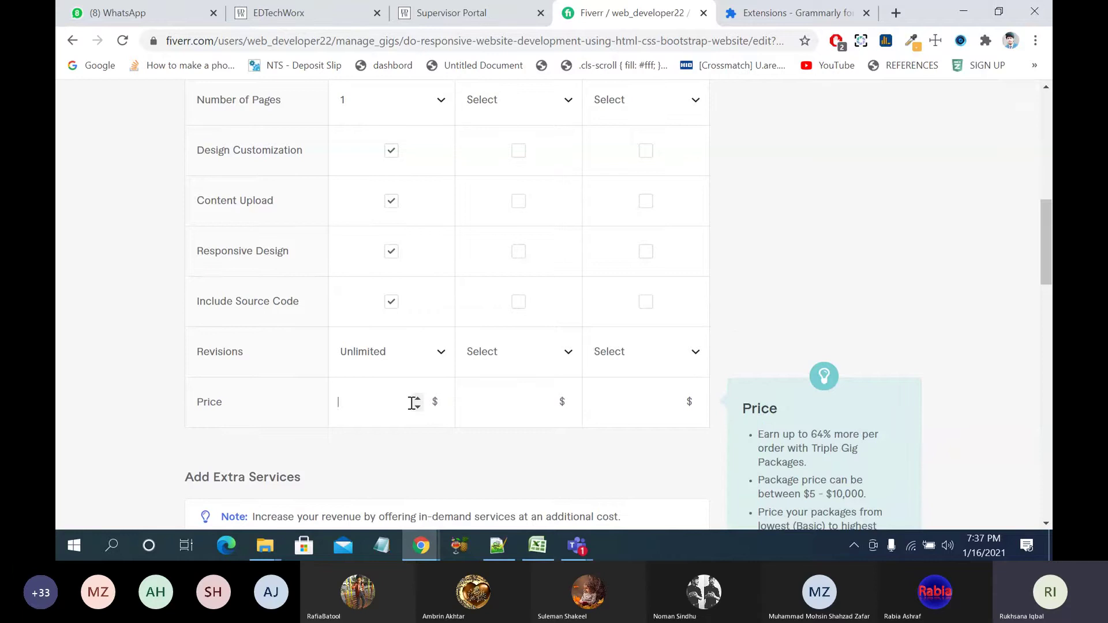
type("10")
Step: Insert "having 5 sections" after "web page" in the Basic tier's description
scroll(424, 433, "up", 6)
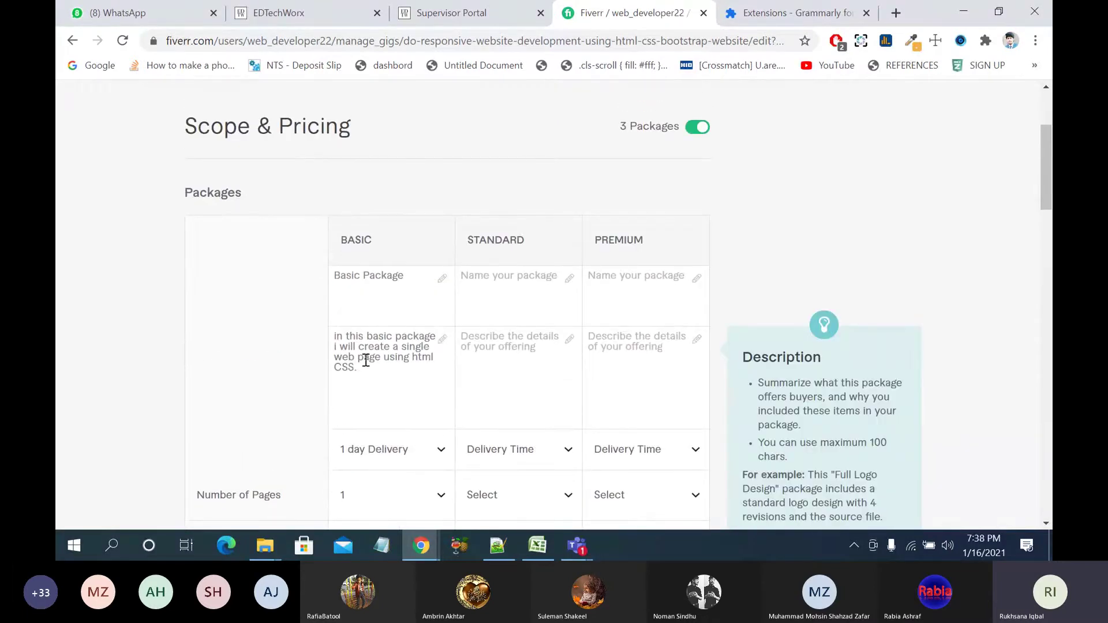
left_click(384, 360)
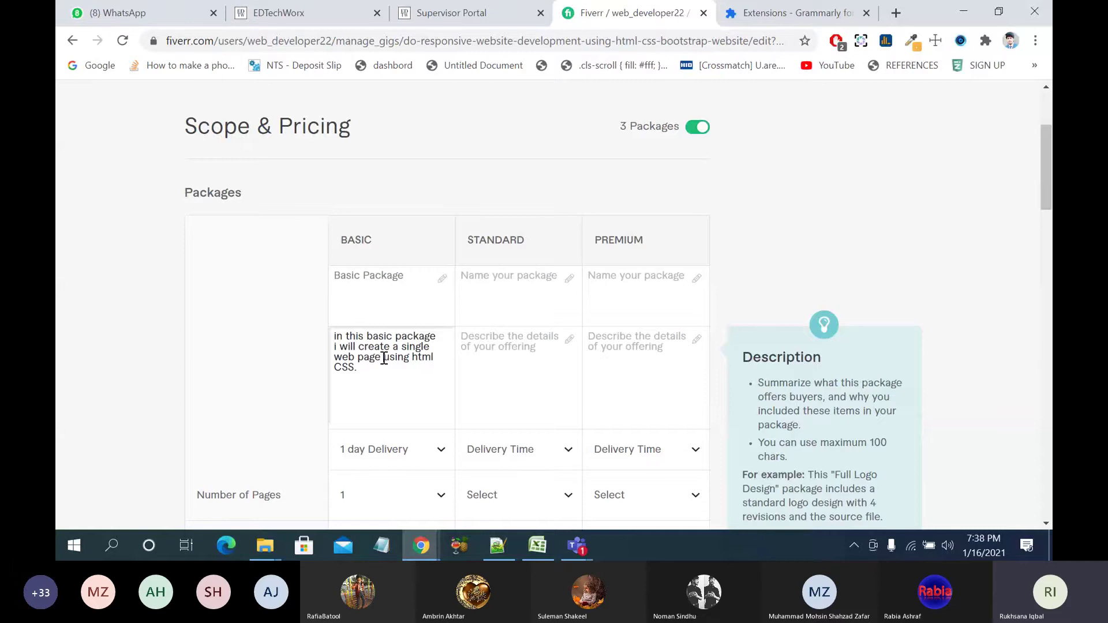
type("having ")
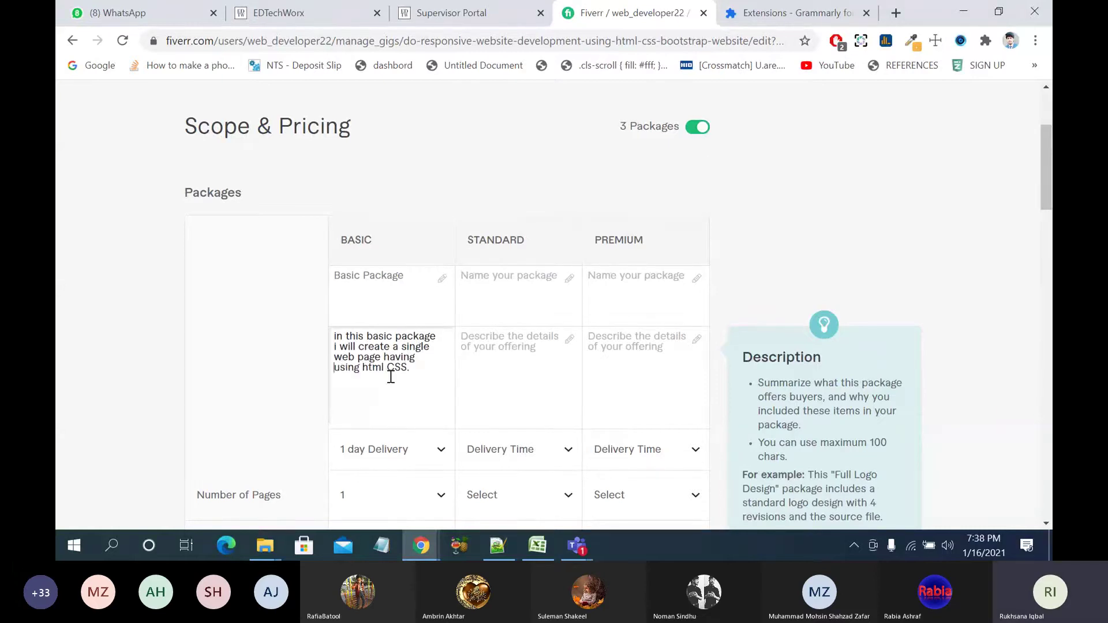
type("5")
type(" s")
type("ectio")
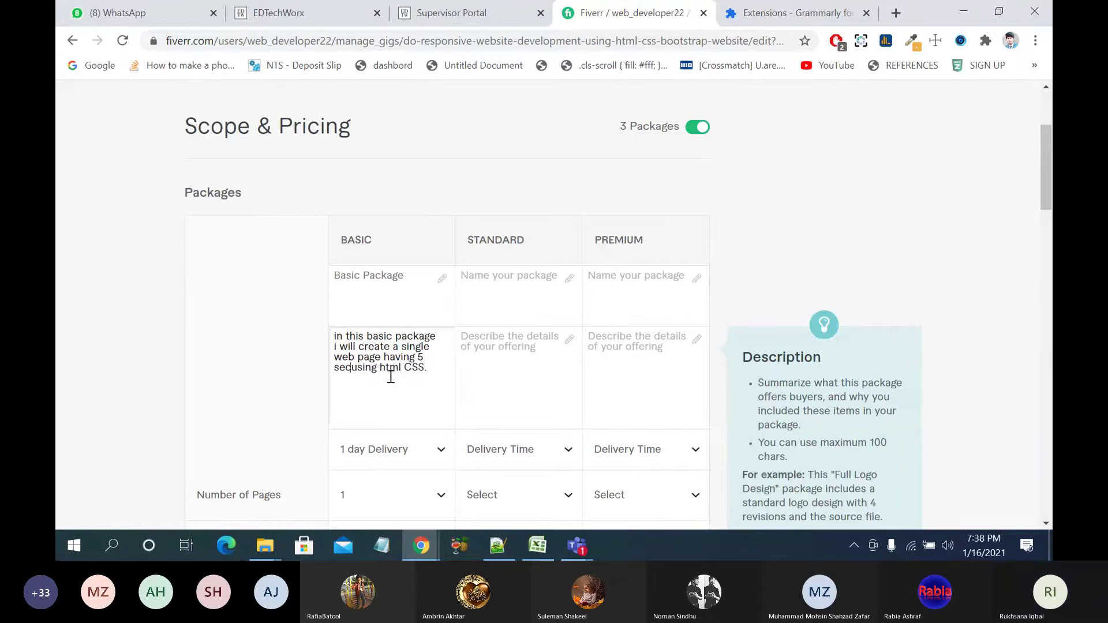
type("ns")
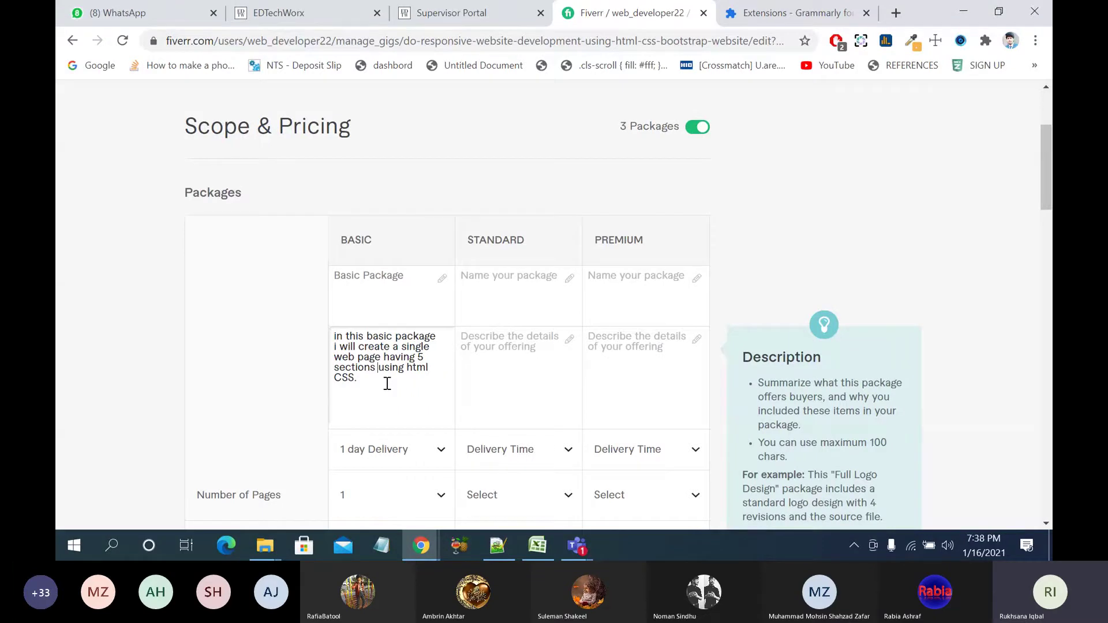
scroll(387, 383, "down", 7)
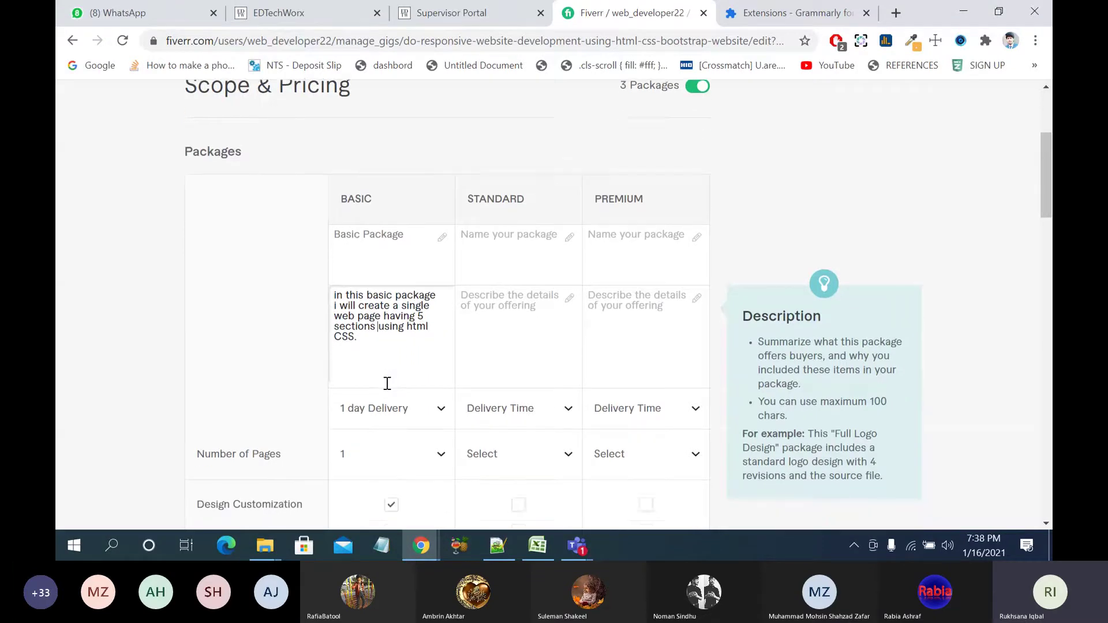
scroll(387, 383, "up", 6)
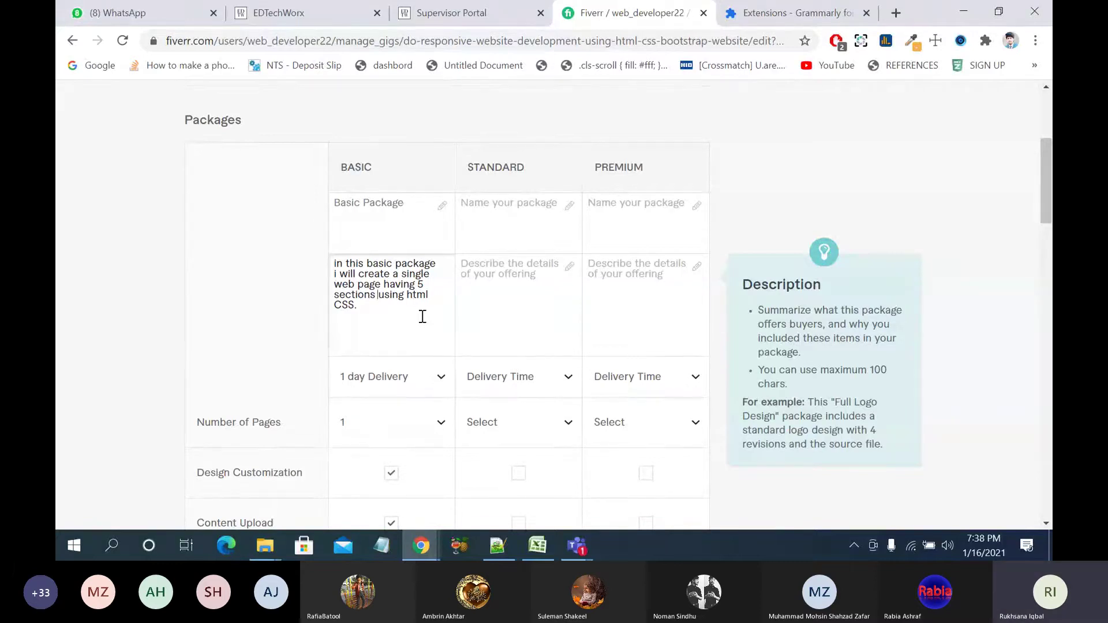
scroll(423, 316, "down", 7)
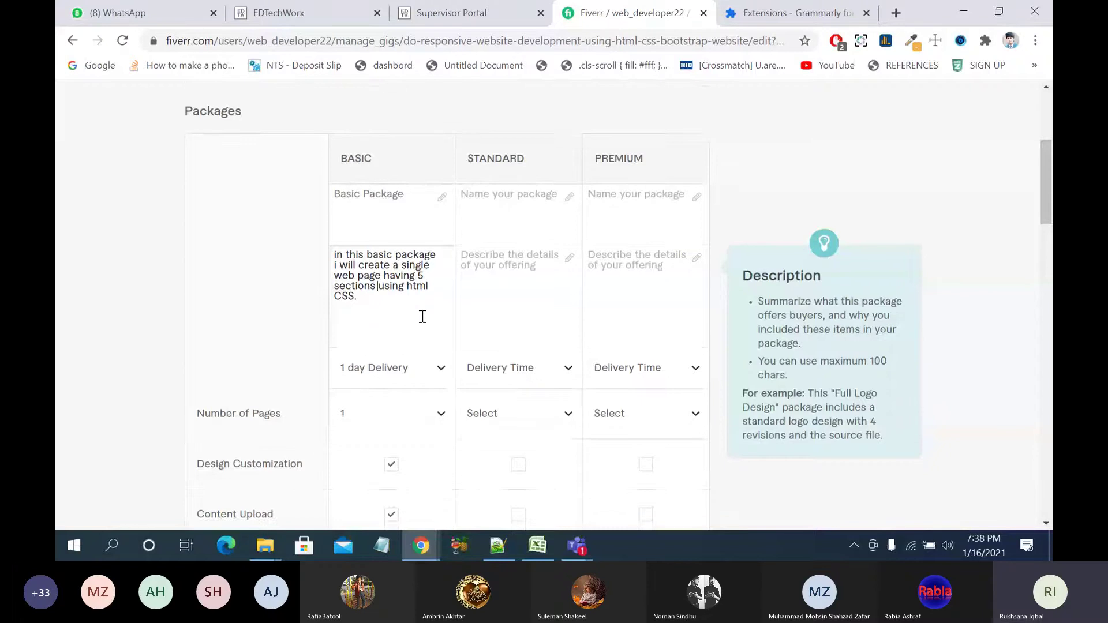
Step: Enter "Stand" as the package name of the Standard tier
scroll(422, 316, "up", 7)
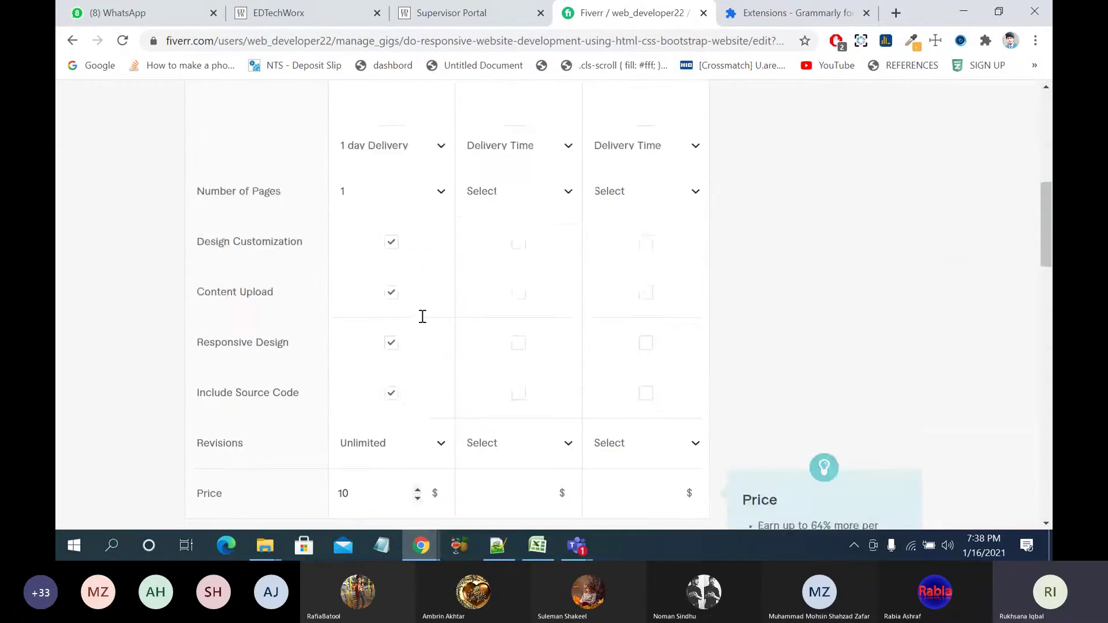
left_click(515, 219)
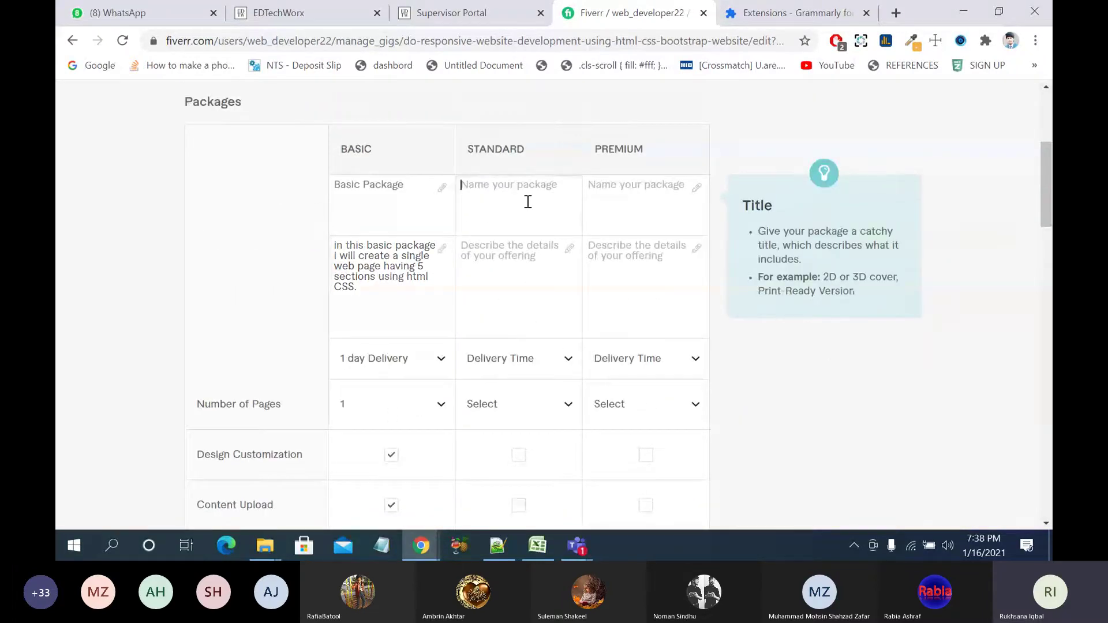
type("SE")
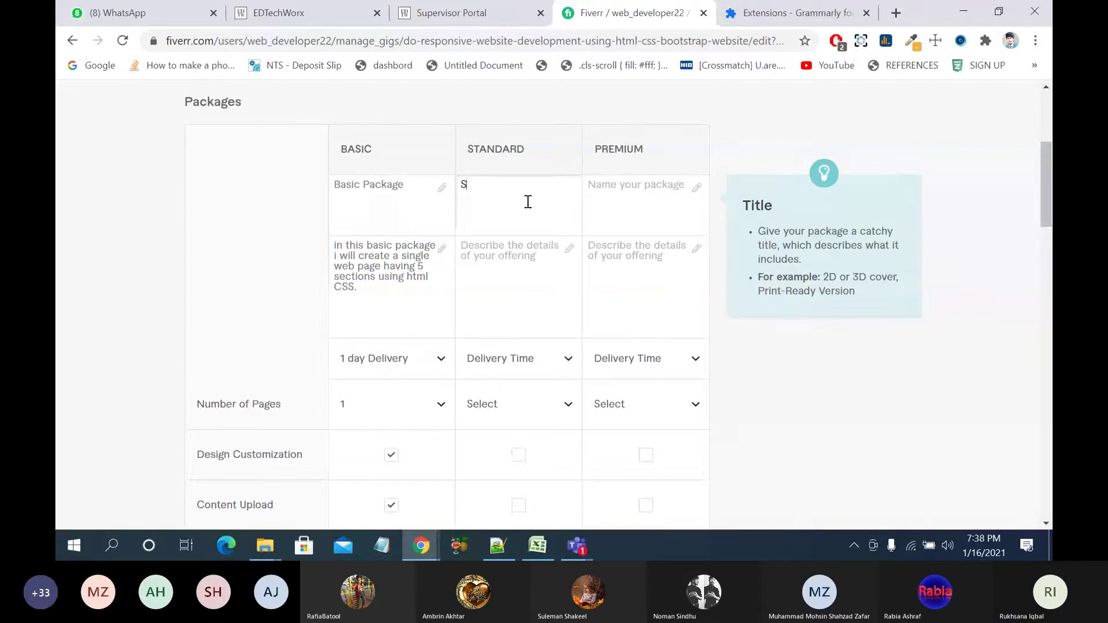
key("BackSpace")
key("BackSpace")
type("stand")
key("BackSpace")
key("BackSpace")
key("BackSpace")
key("BackSpace")
key("BackSpace")
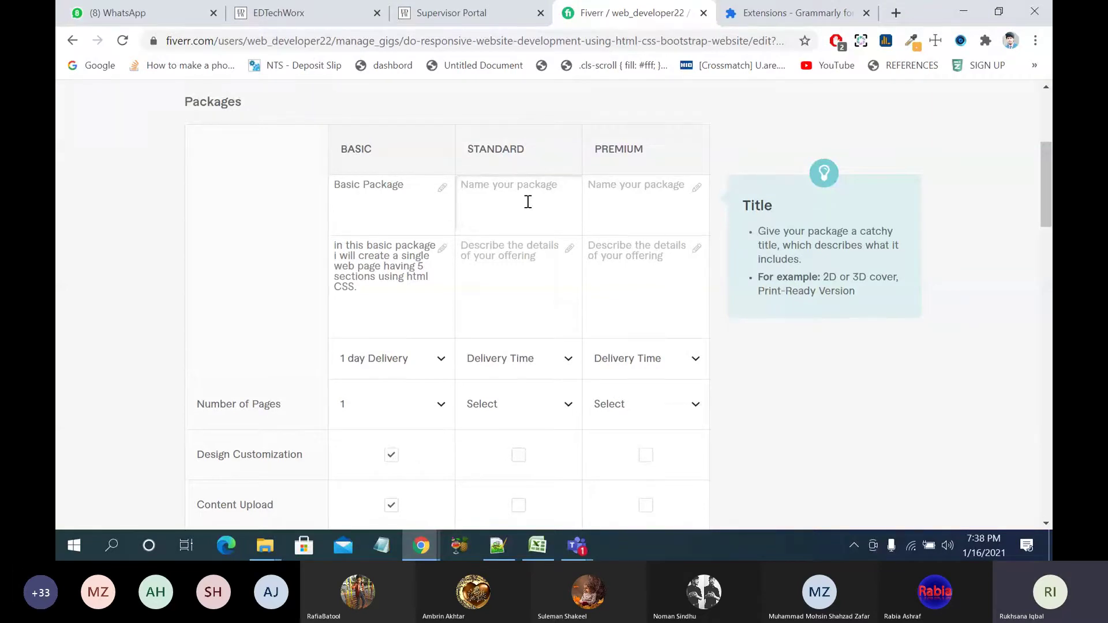
type("Stand")
Step: Rename the Basic tier's package to "Silver Package"
left_click(415, 185)
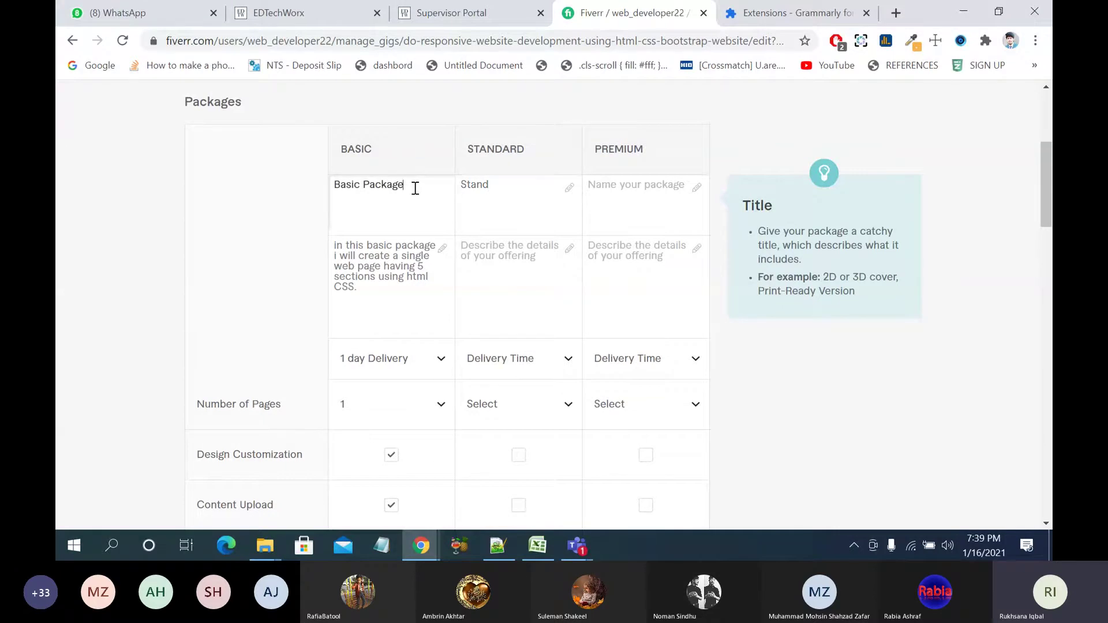
left_click(496, 176)
left_click(643, 187)
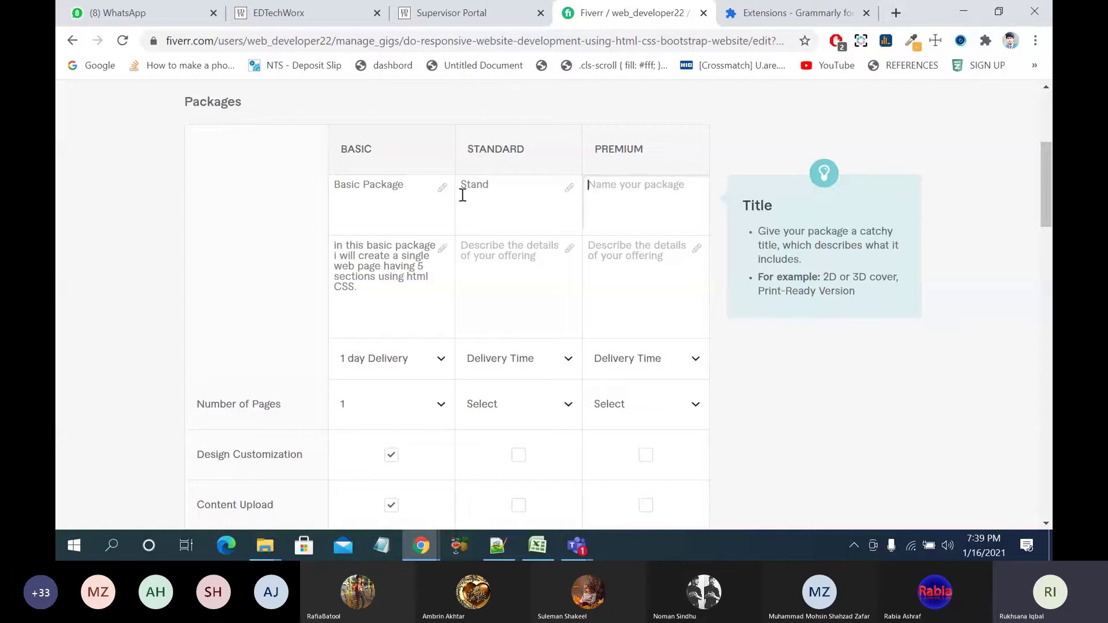
left_click_drag(397, 184, 332, 182)
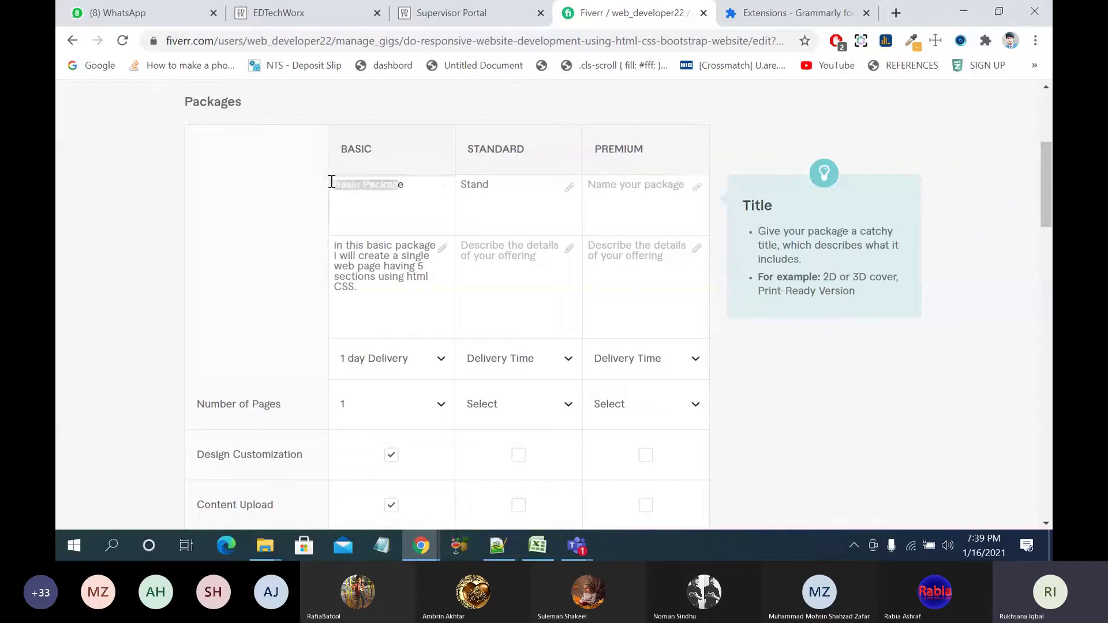
left_click(405, 185)
left_click_drag(404, 184, 330, 184)
left_click(370, 187)
type("Silver")
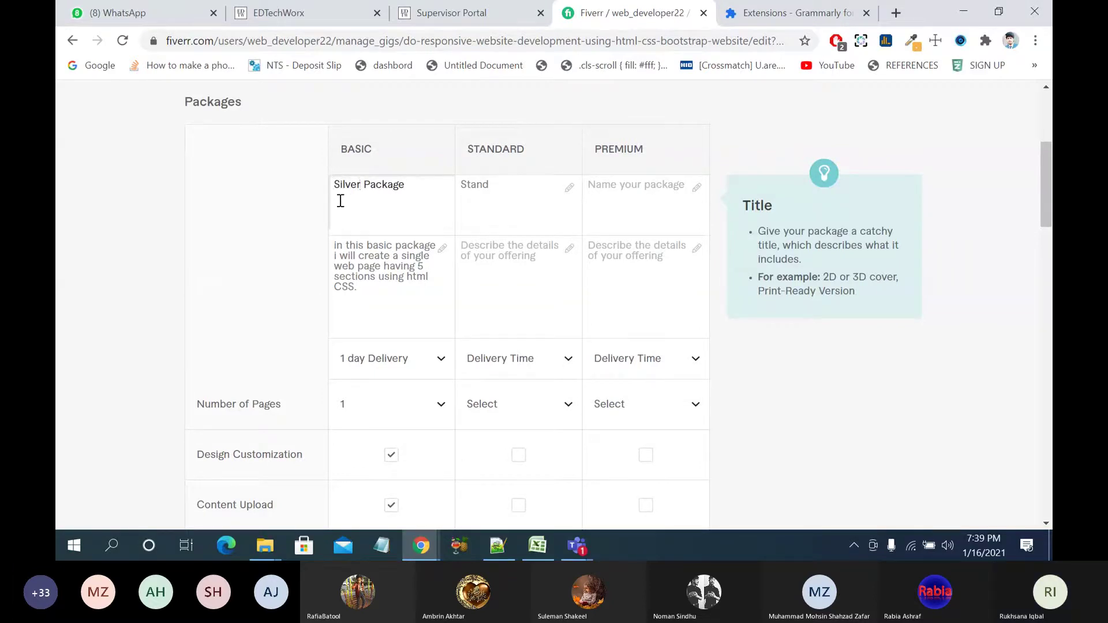
Step: Replace the word "basic" with "Silver" in the Basic tier's description
left_click(373, 245)
double_click(391, 247)
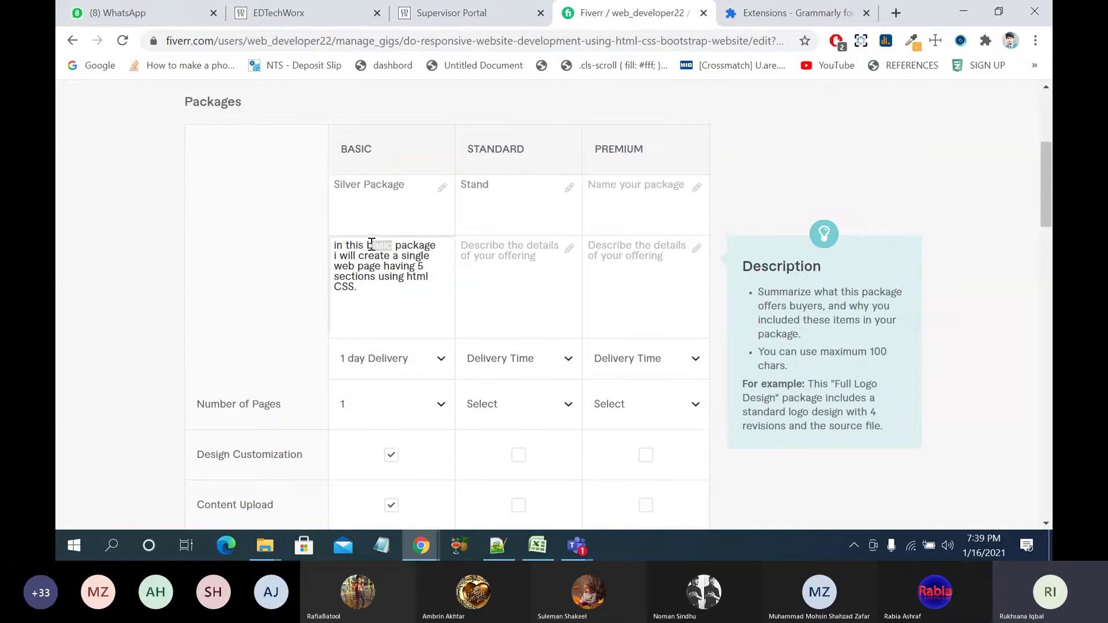
type("Silver")
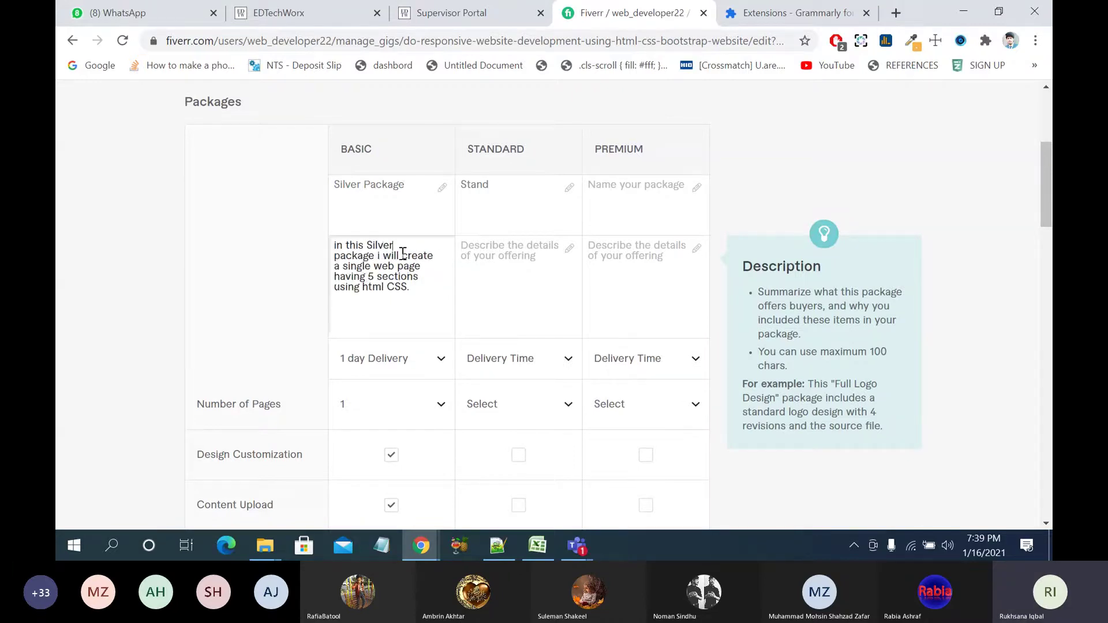
Step: Replace the Standard tier's package name with "Gold Package"
left_click(502, 187)
key("BackSpace")
key("BackSpace")
key("BackSpace")
key("BackSpace")
key("BackSpace")
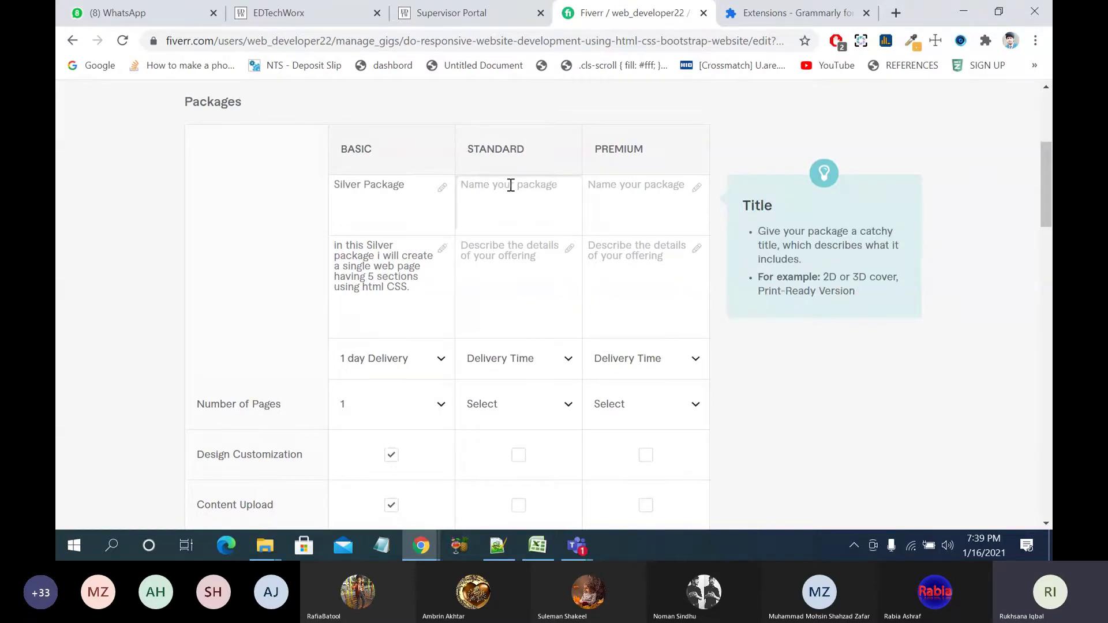
type("G")
type("i")
type("olod")
key("BackSpace")
key("BackSpace")
type("Package")
Step: Begin the Standard tier's description with "in this gold package i will do 3 pages having"
left_click(531, 260)
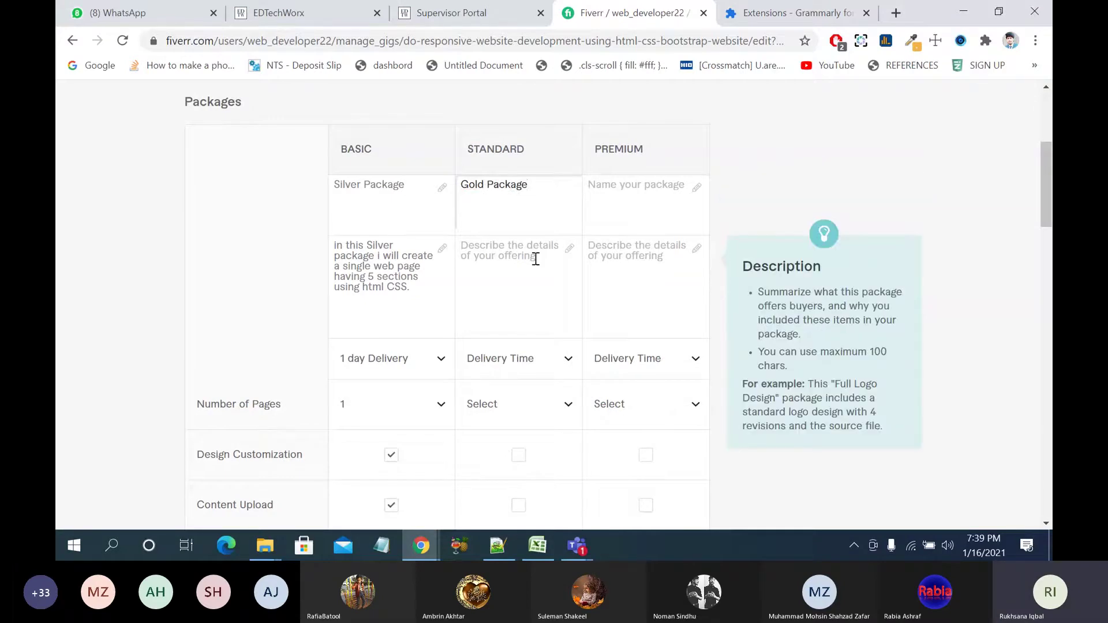
type("int")
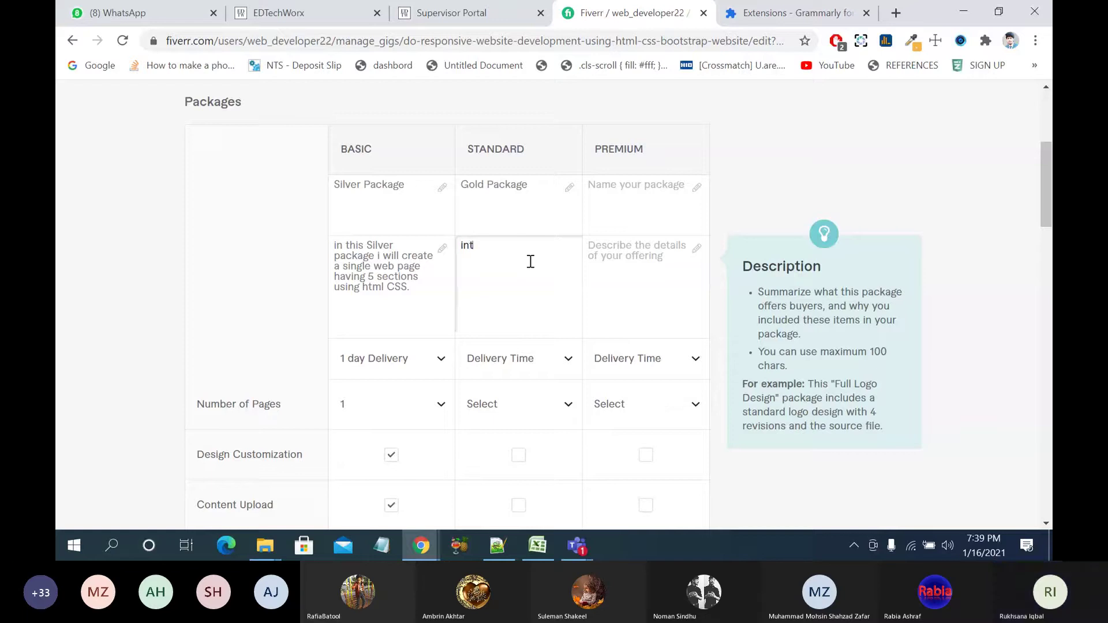
type("this ")
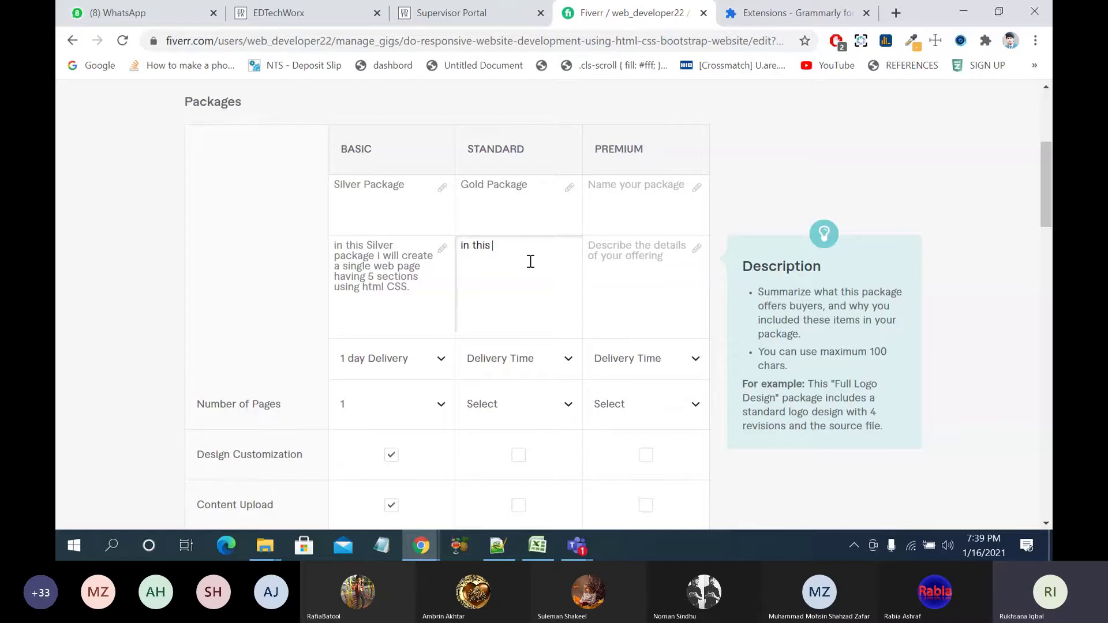
type("gold package i will do 3 pages")
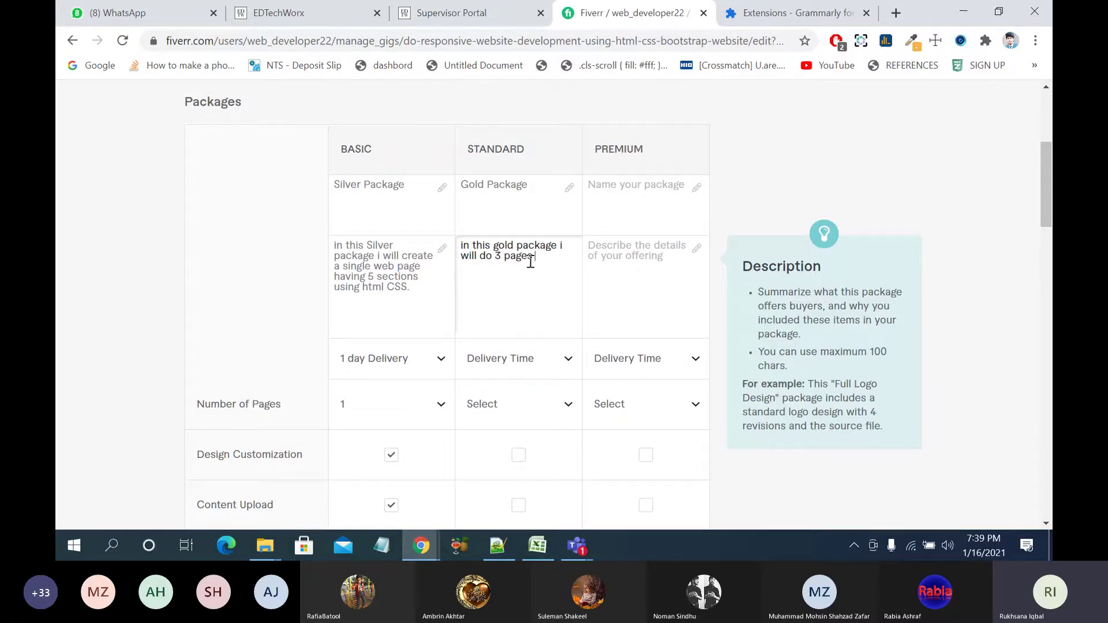
type(" havein")
key("BackSpace")
key("BackSpace")
key("BackSpace")
type("ing")
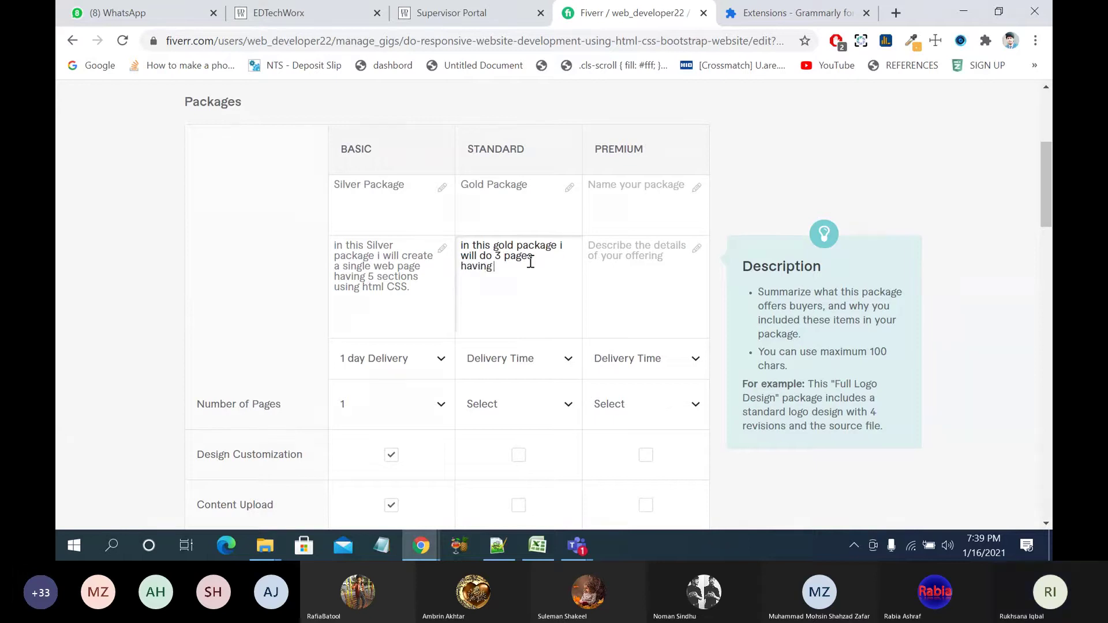
Step: Complete the Standard tier's description with "4 to 5 section in each page using html css."
type(" 4 to 4")
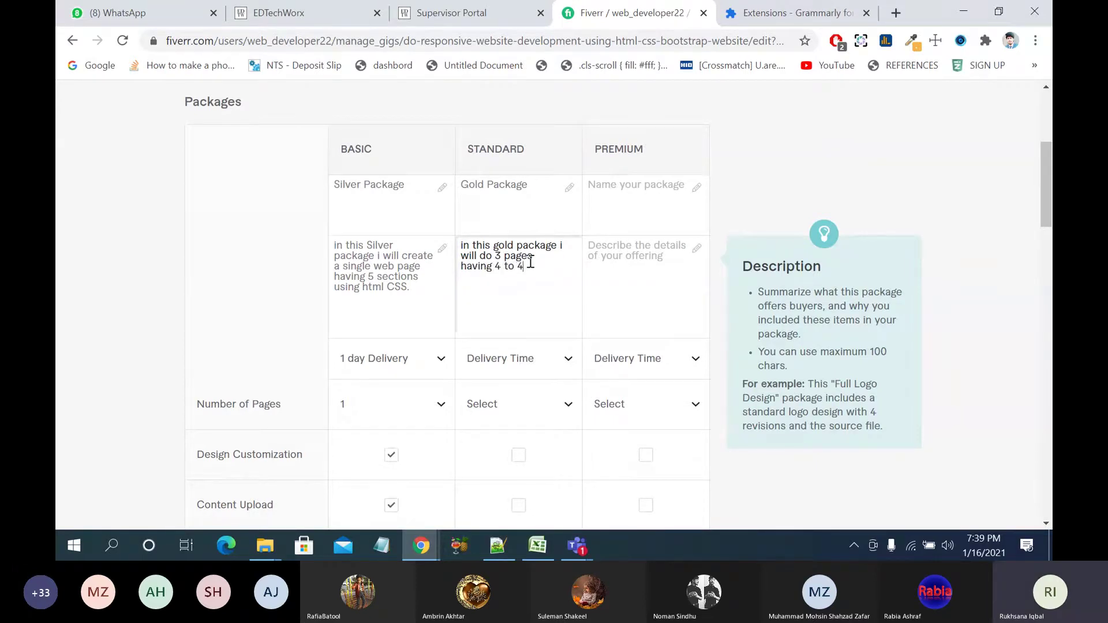
key("BackSpace")
type("5 section in each page us")
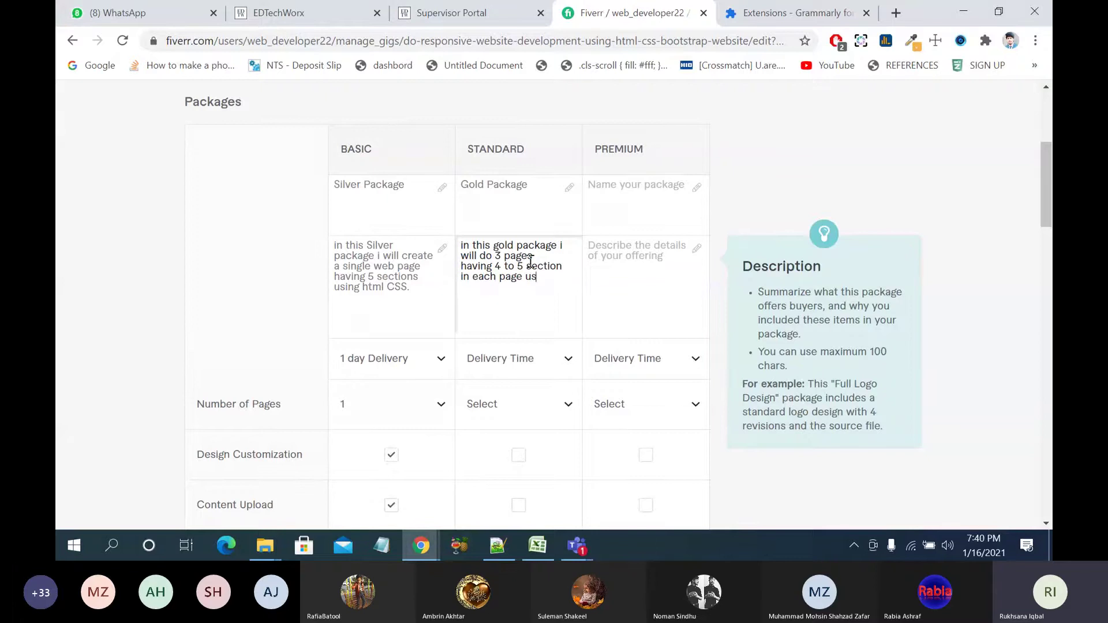
type("ing html css")
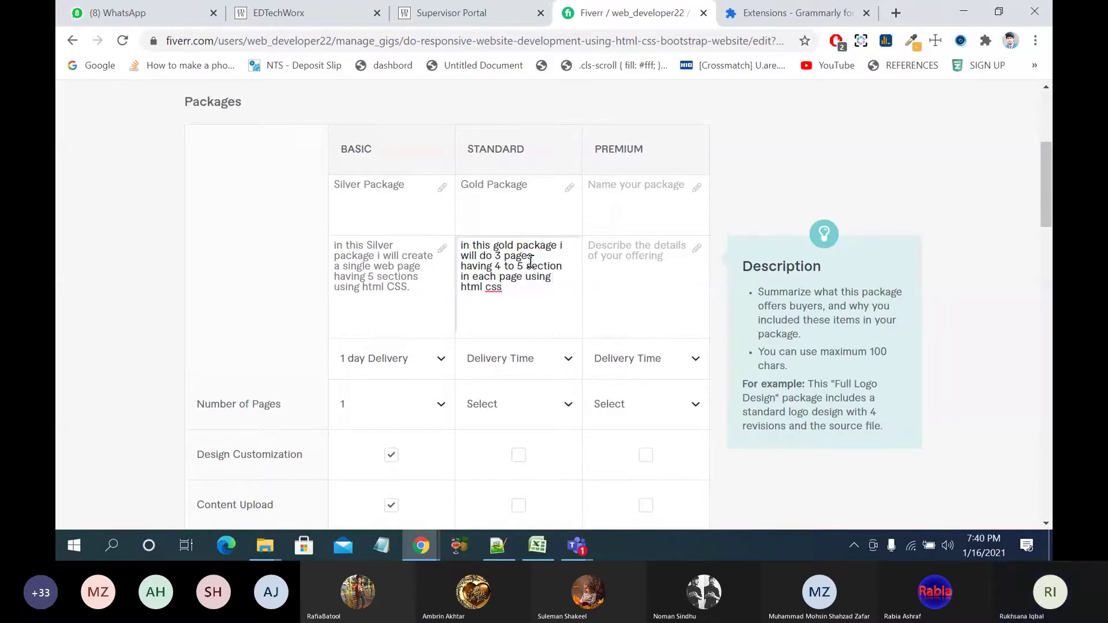
type(".")
type("and ")
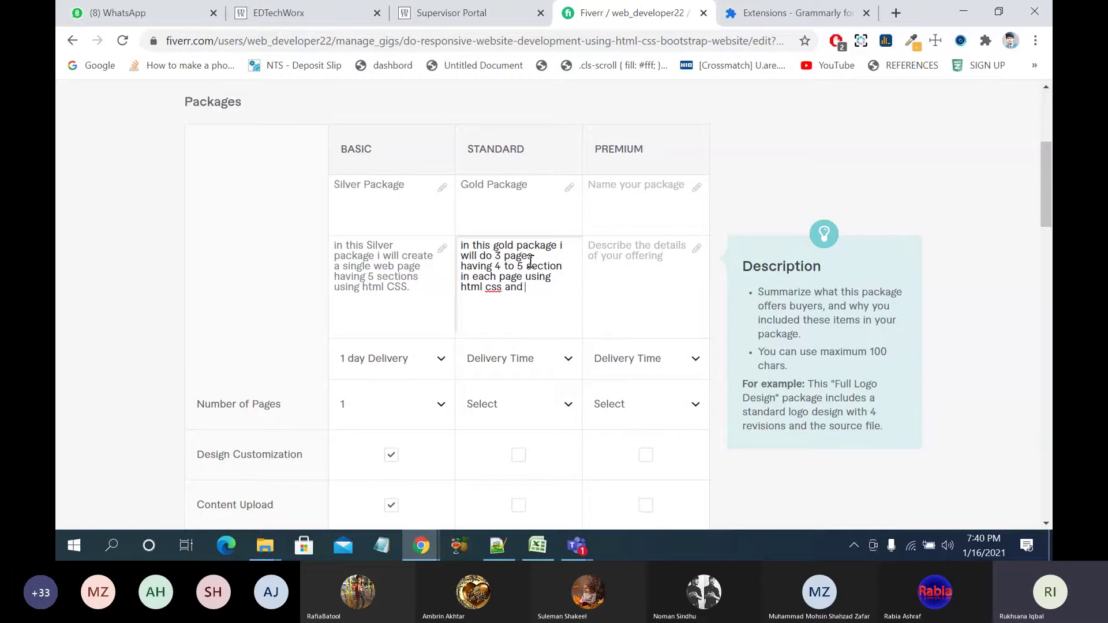
type("mino")
key("BackSpace")
key("BackSpace")
key("BackSpace")
key("BackSpace")
key("BackSpace")
key("BackSpace")
key("BackSpace")
key("BackSpace")
key("BackSpace")
type(".")
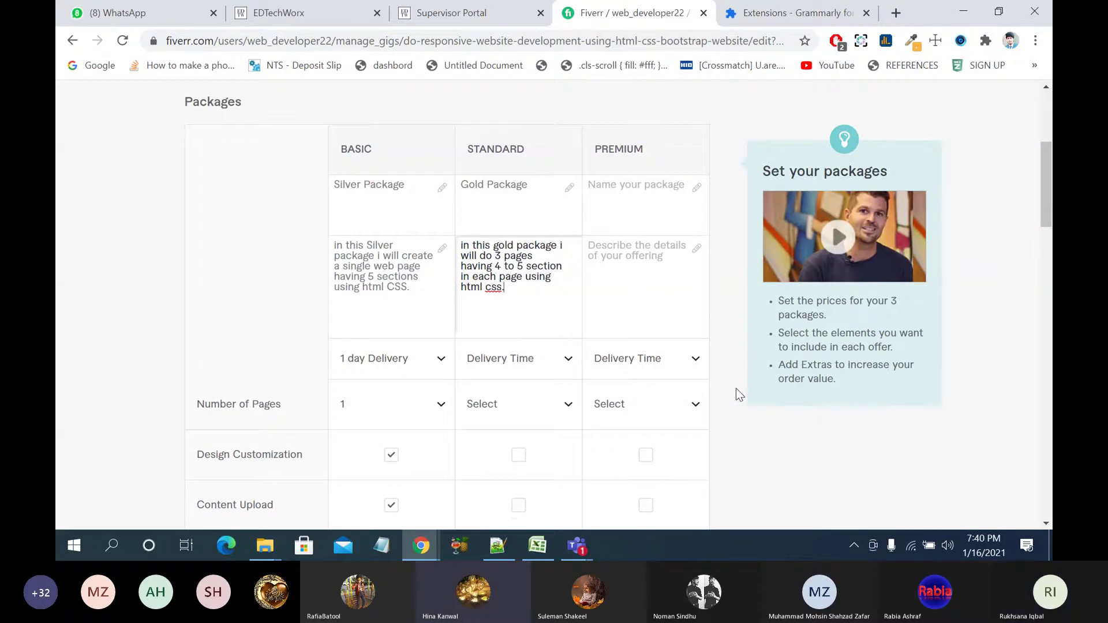
scroll(736, 393, "up", 1)
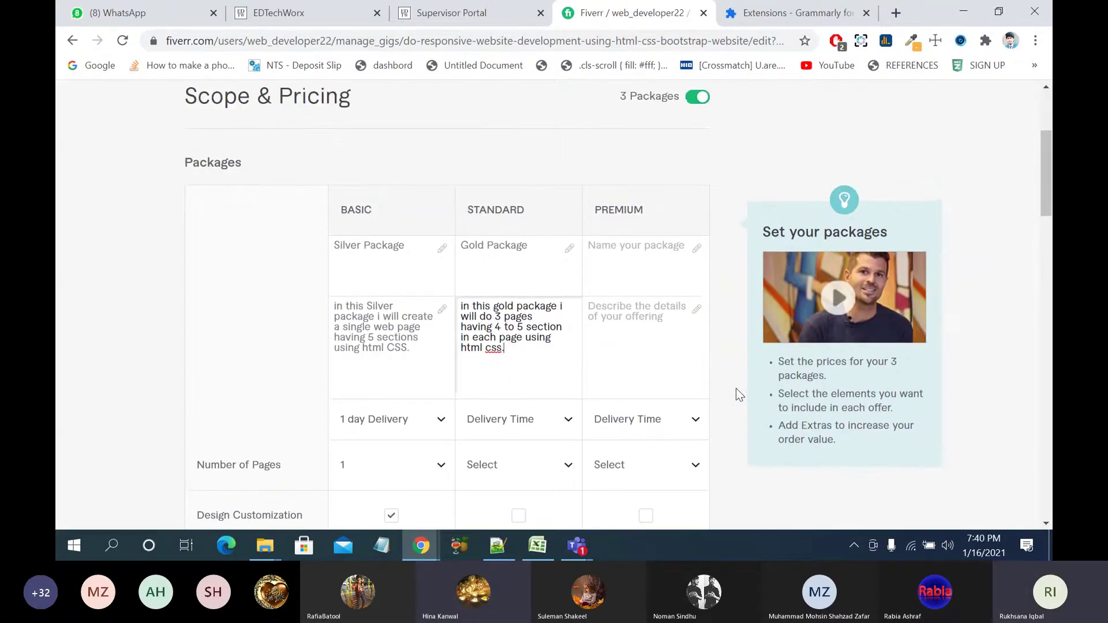
scroll(736, 389, "up", 2)
scroll(736, 389, "down", 5)
scroll(736, 389, "down", 5)
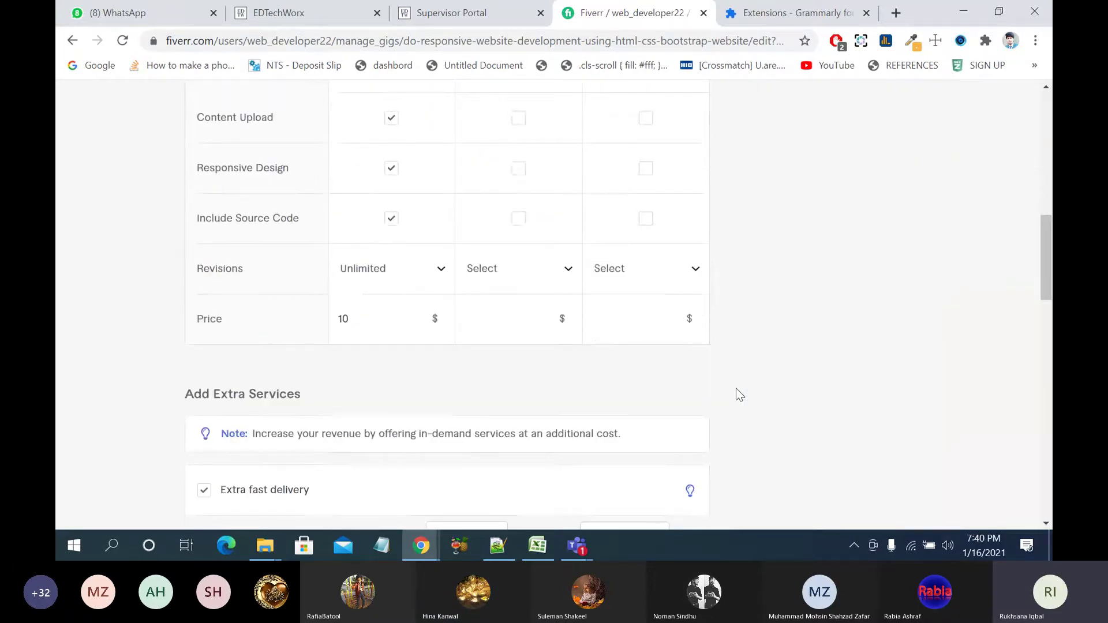
scroll(739, 394, "up", 5)
scroll(739, 394, "up", 3)
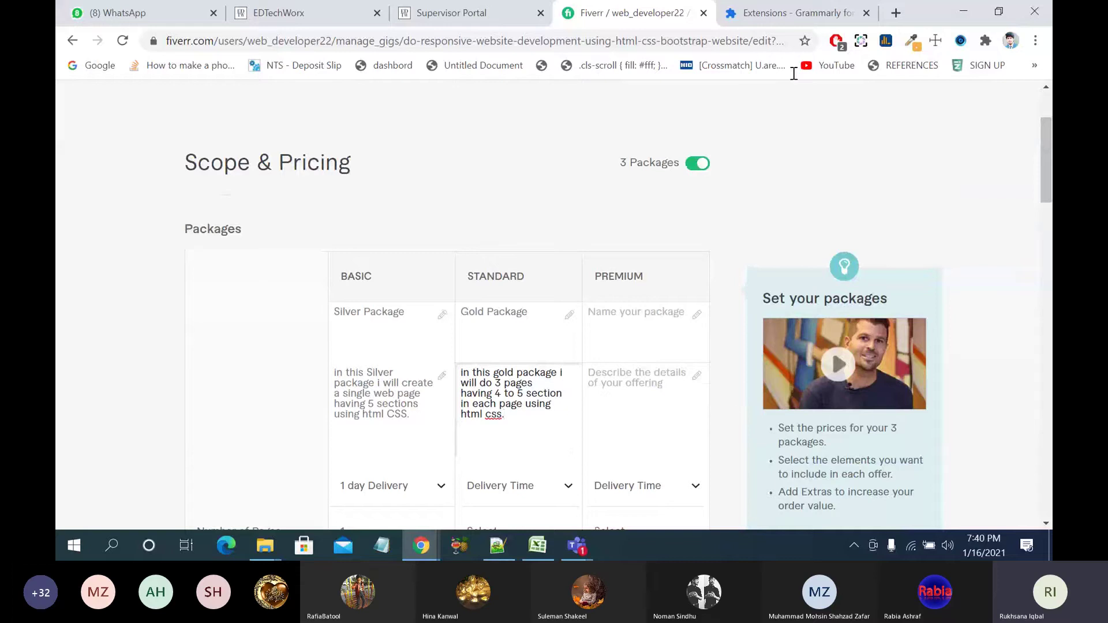
Step: Switch to the browser window with the competing mobile friendly HTML CSS bootstrap gig and examine its title
mouse_move(423, 541)
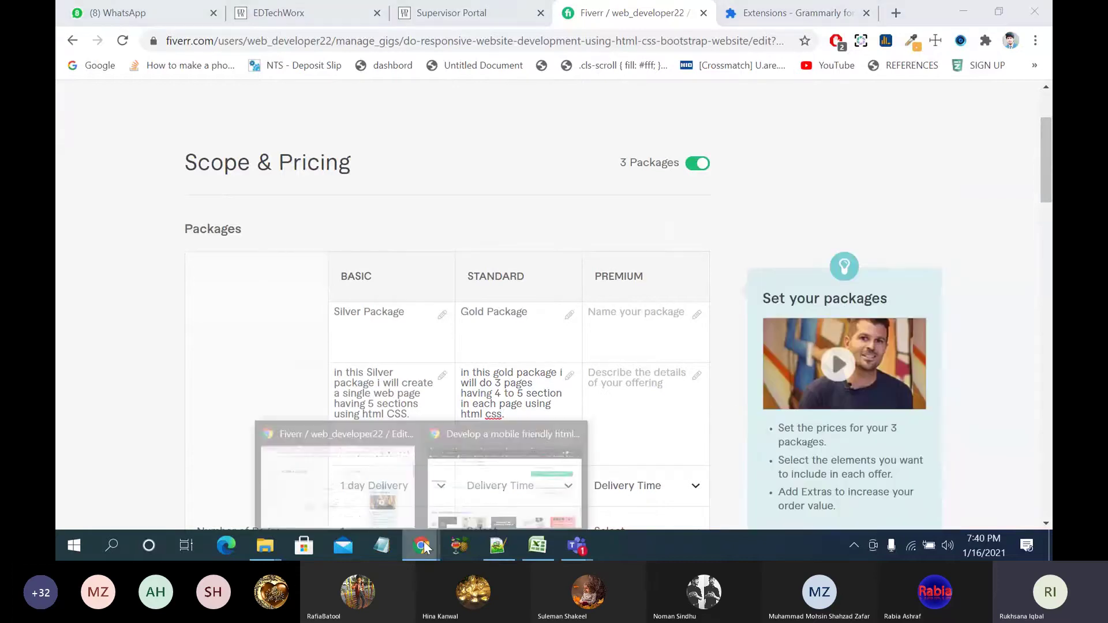
left_click(501, 472)
scroll(502, 346, "up", 20)
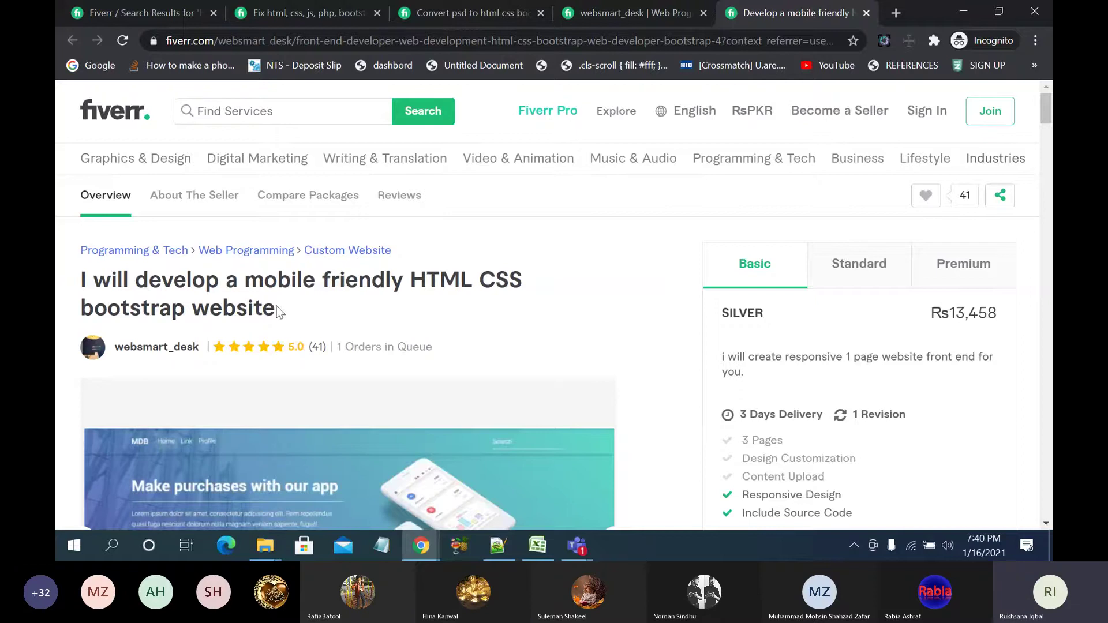
left_click_drag(276, 306, 79, 285)
left_click(422, 297)
Step: Change the Fiverr display currency to United States Dollar (USD) and check the competing gig's Basic package
scroll(425, 300, "down", 1)
scroll(423, 296, "down", 2)
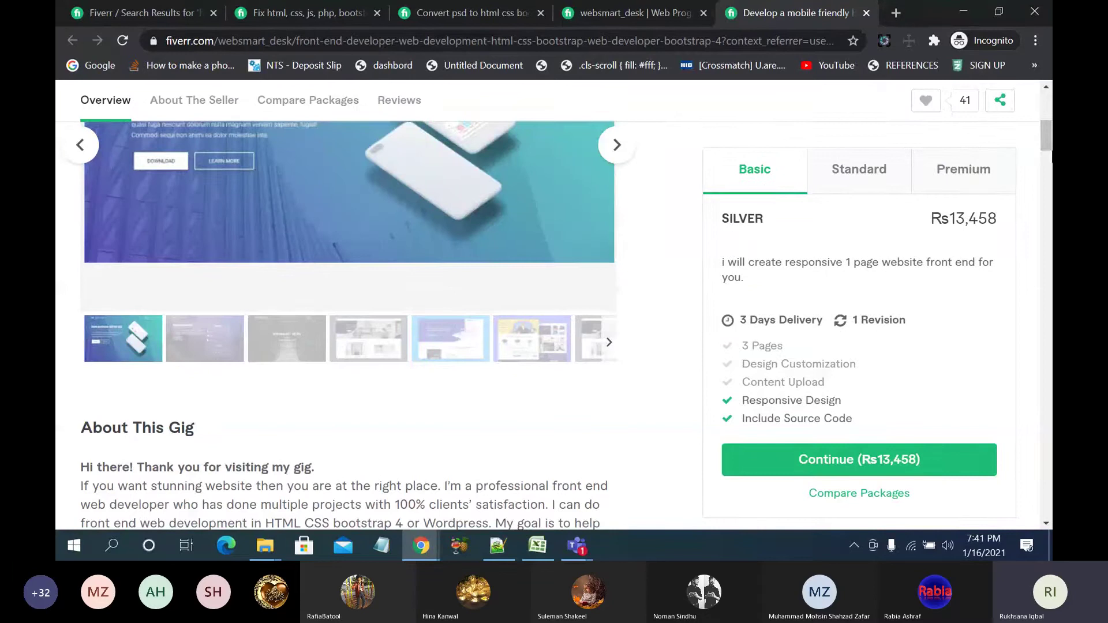
left_click_drag(1045, 145, 1042, 505)
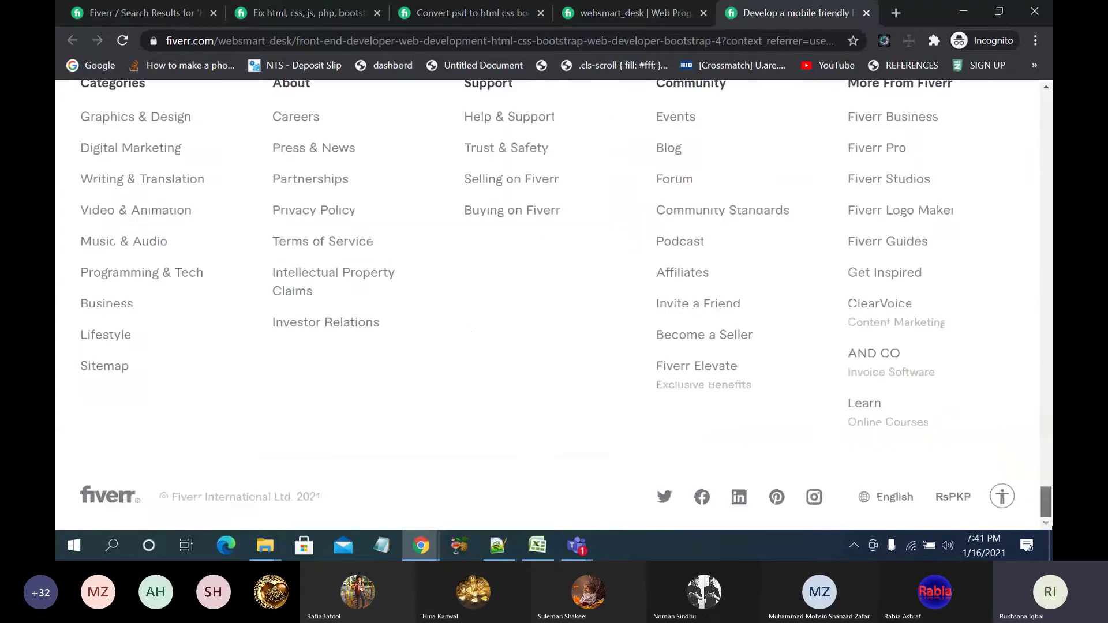
left_click(953, 497)
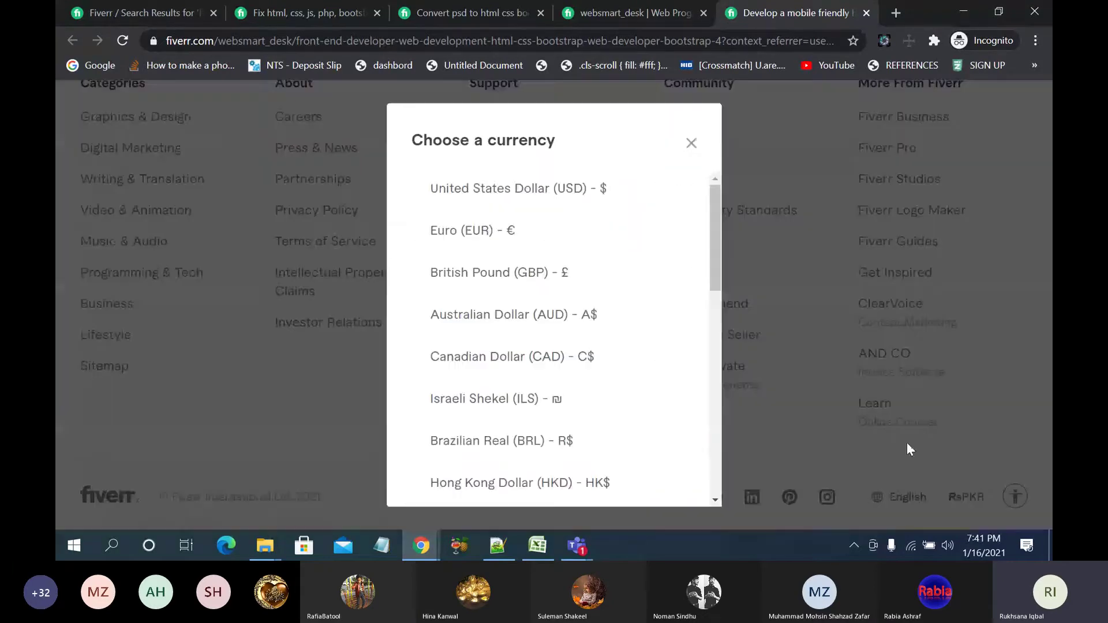
left_click(552, 183)
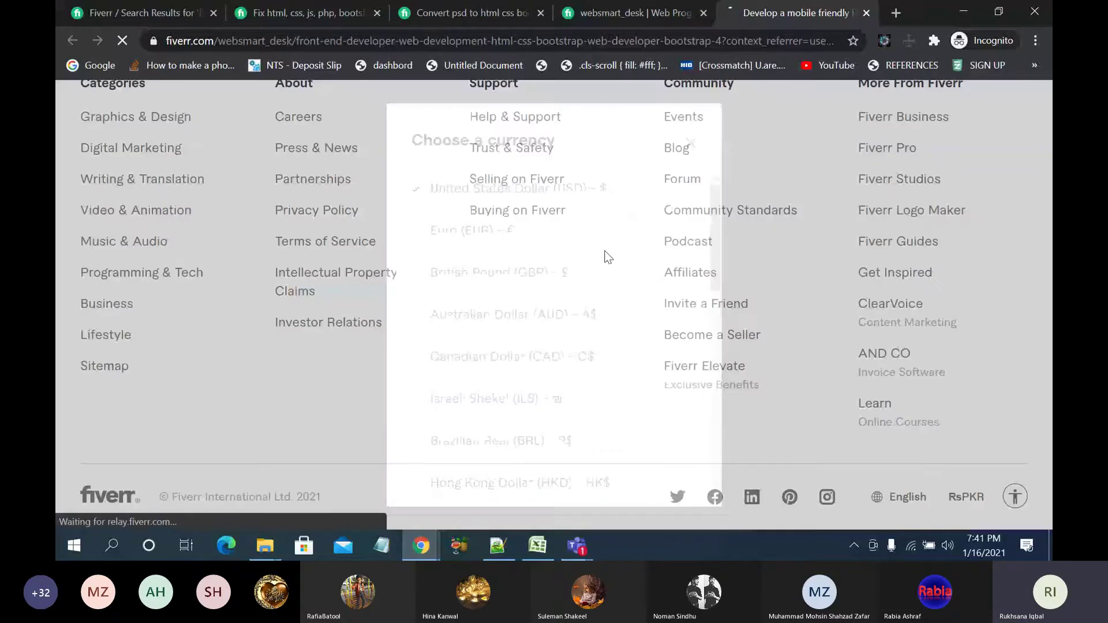
scroll(908, 320, "down", 1)
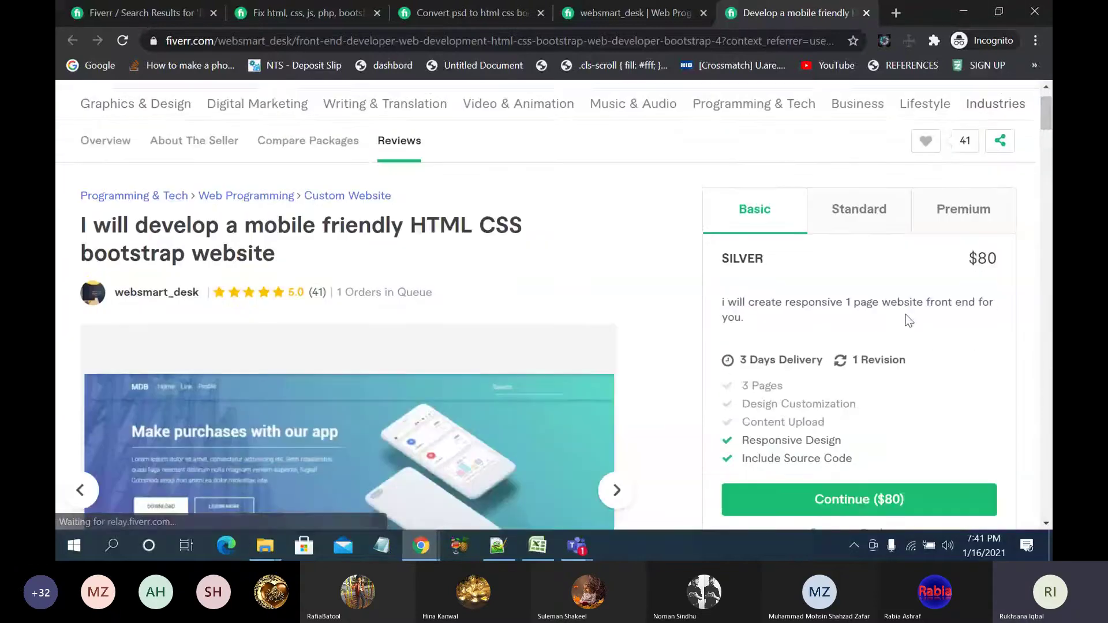
scroll(909, 321, "up", 1)
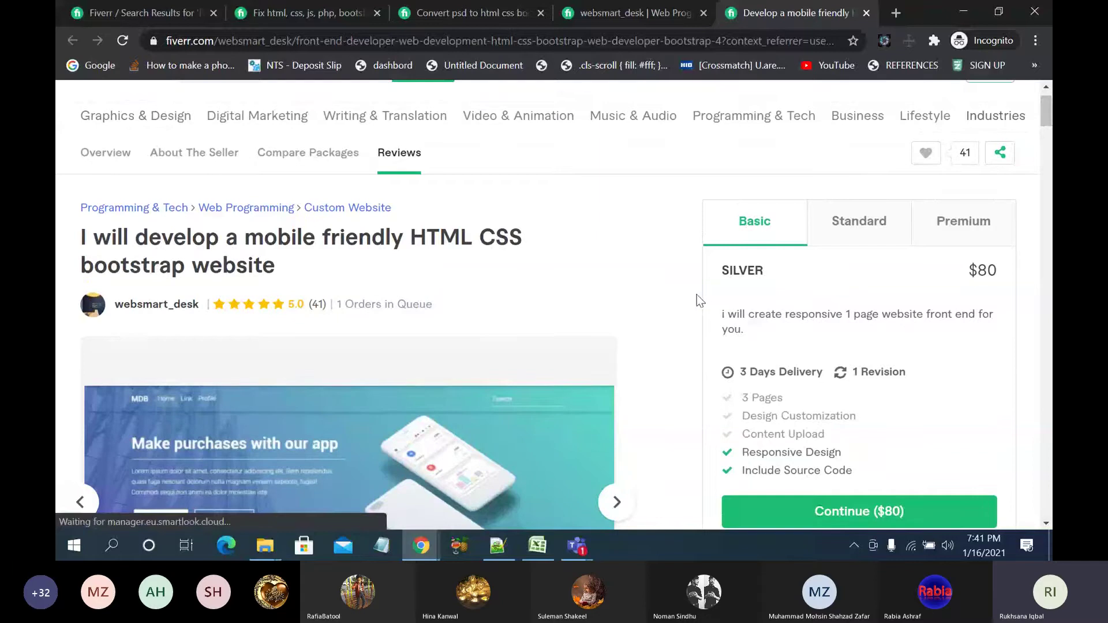
Step: Reload the PSD-to-HTML gig, the bug-fixing gig and the search results to update their prices to the chosen currency
left_click(649, 12)
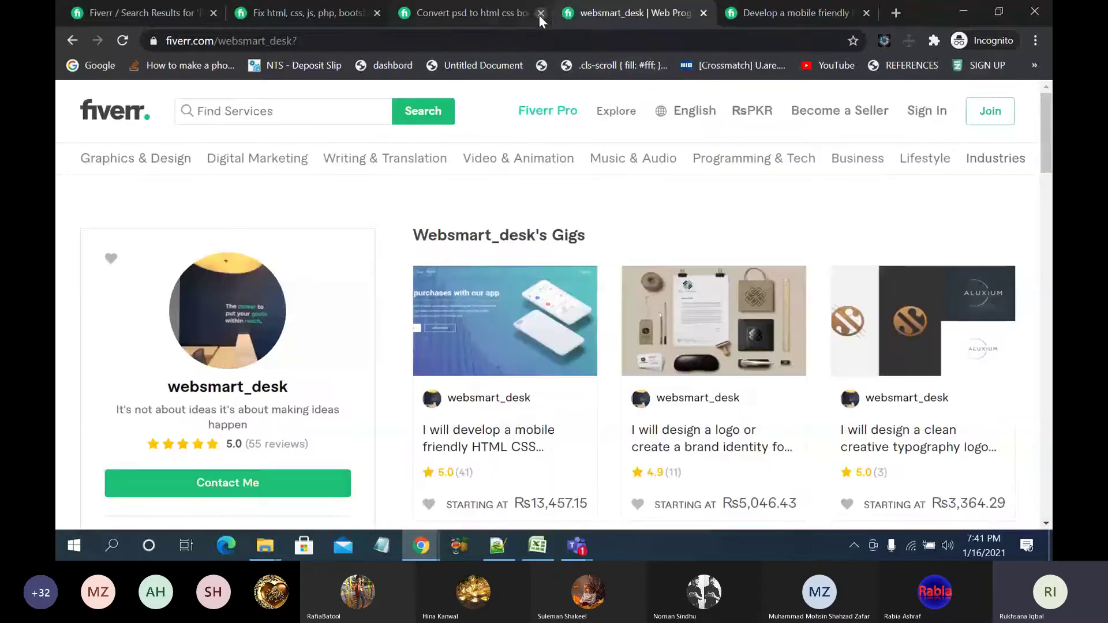
left_click(528, 14)
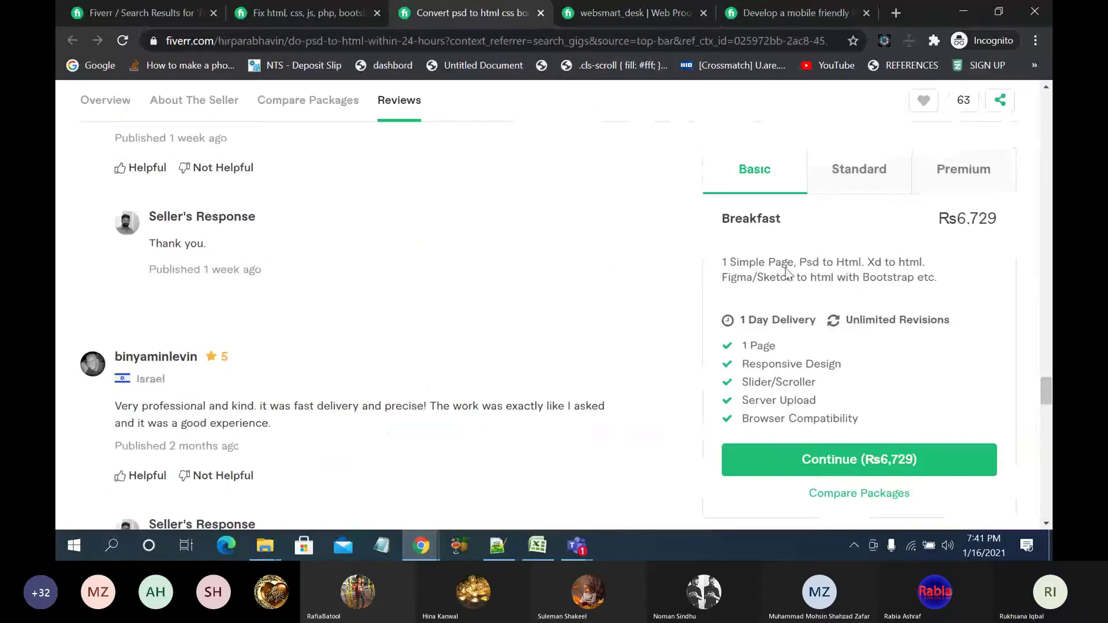
left_click(124, 42)
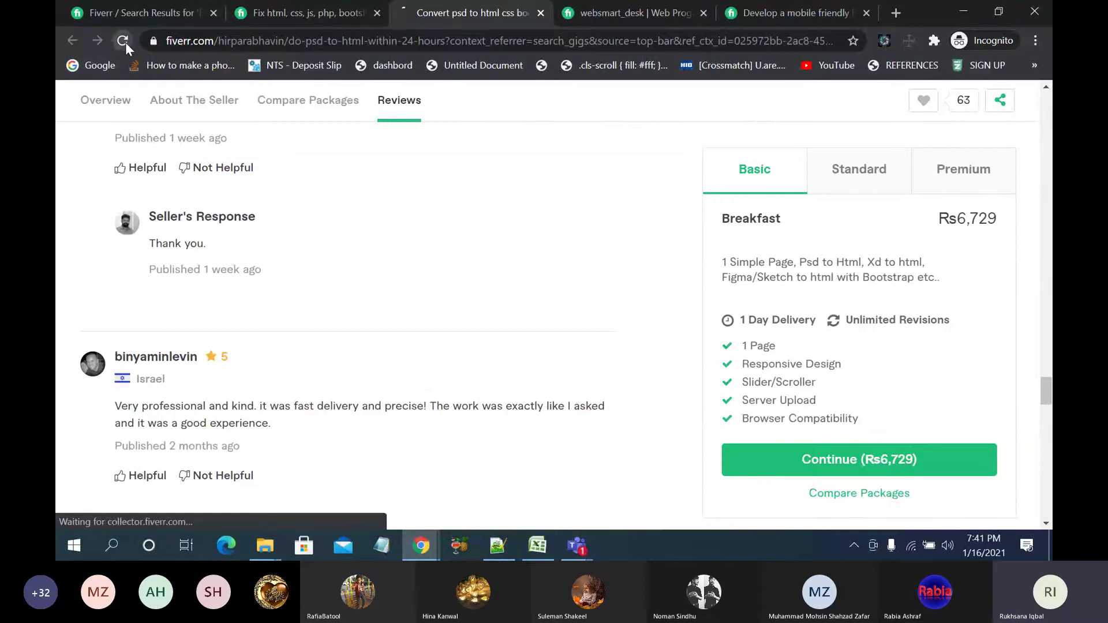
left_click(264, 7)
left_click(124, 41)
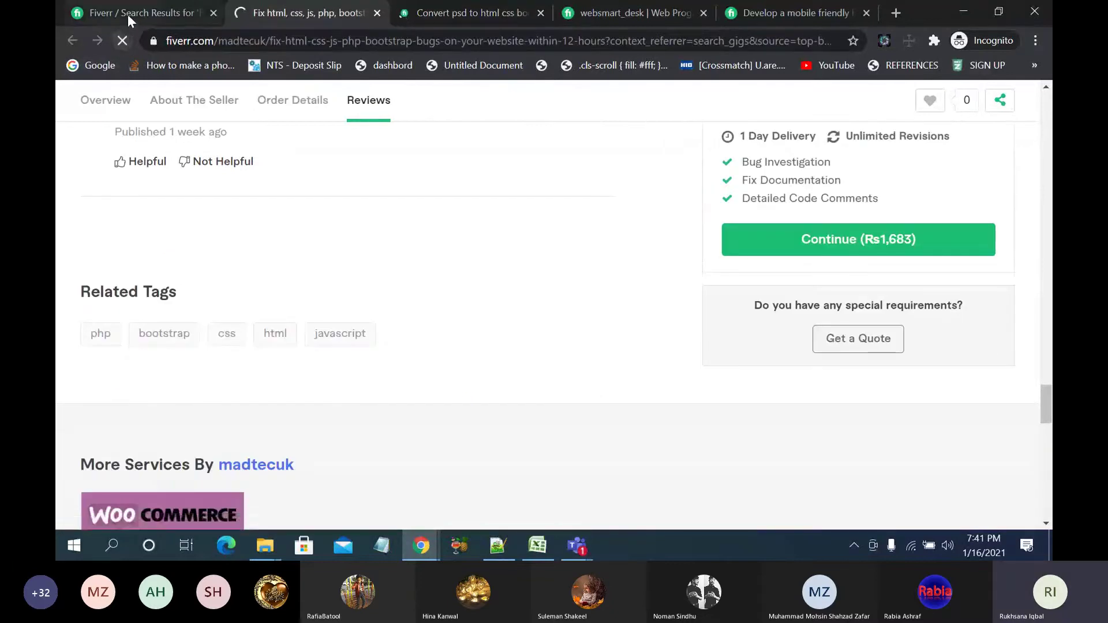
left_click(127, 15)
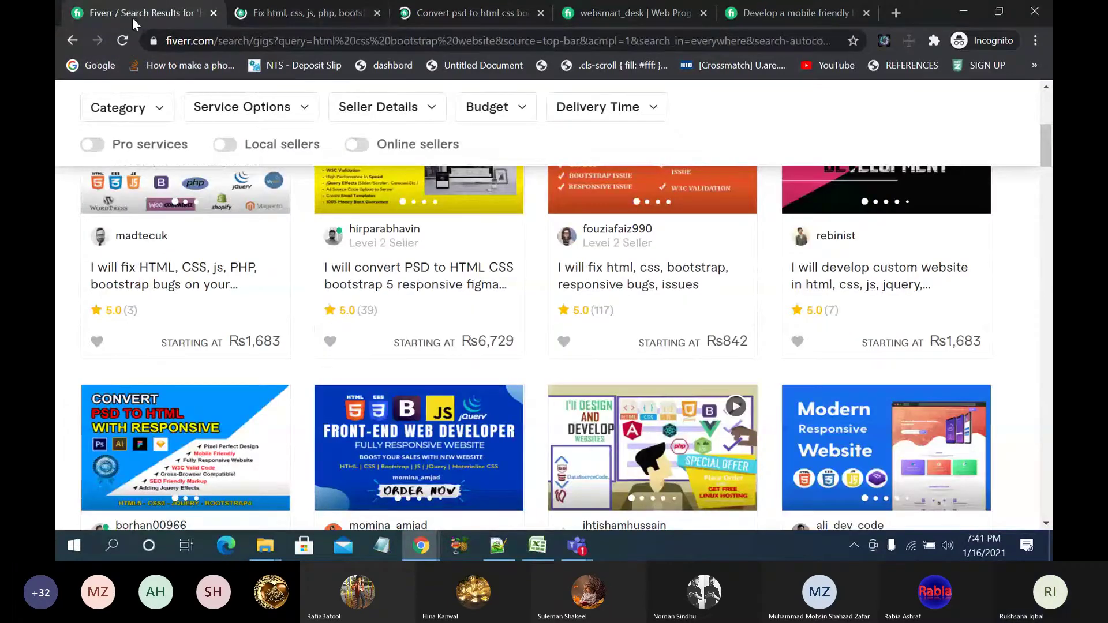
left_click(122, 40)
Step: Compare the package prices and contents of the PSD-to-HTML and bug-fixing gigs
left_click(453, 9)
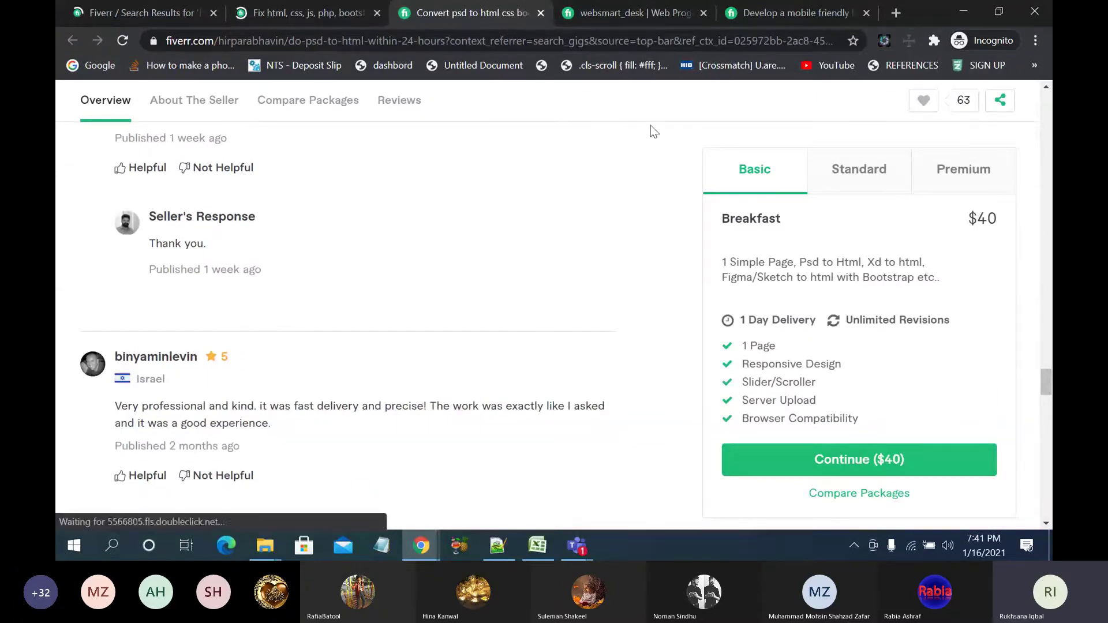
left_click(327, 12)
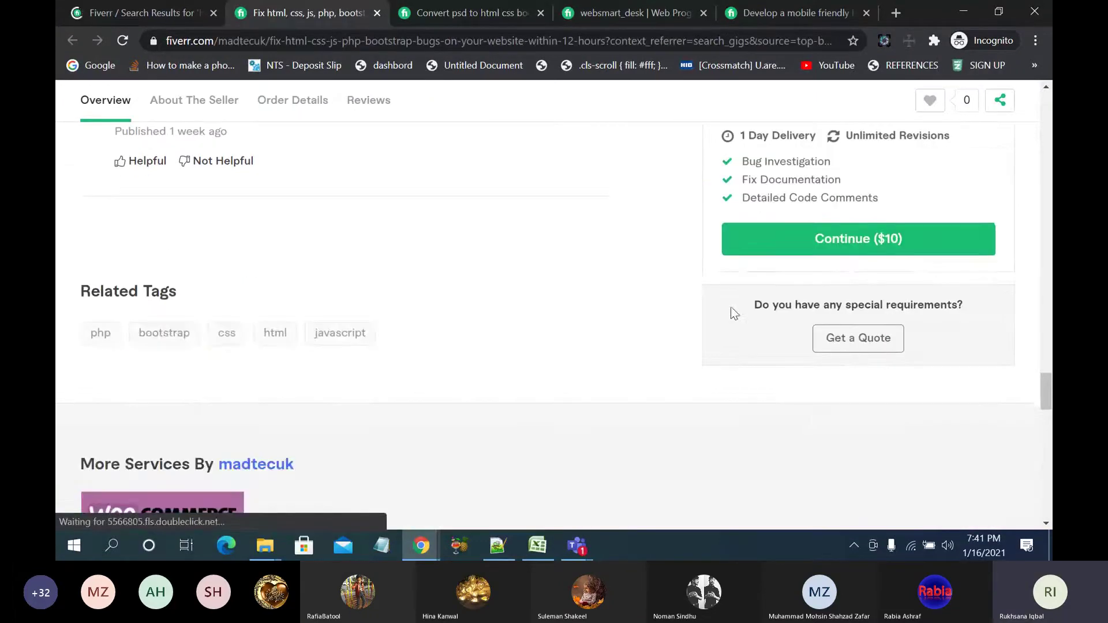
scroll(731, 306, "up", 10)
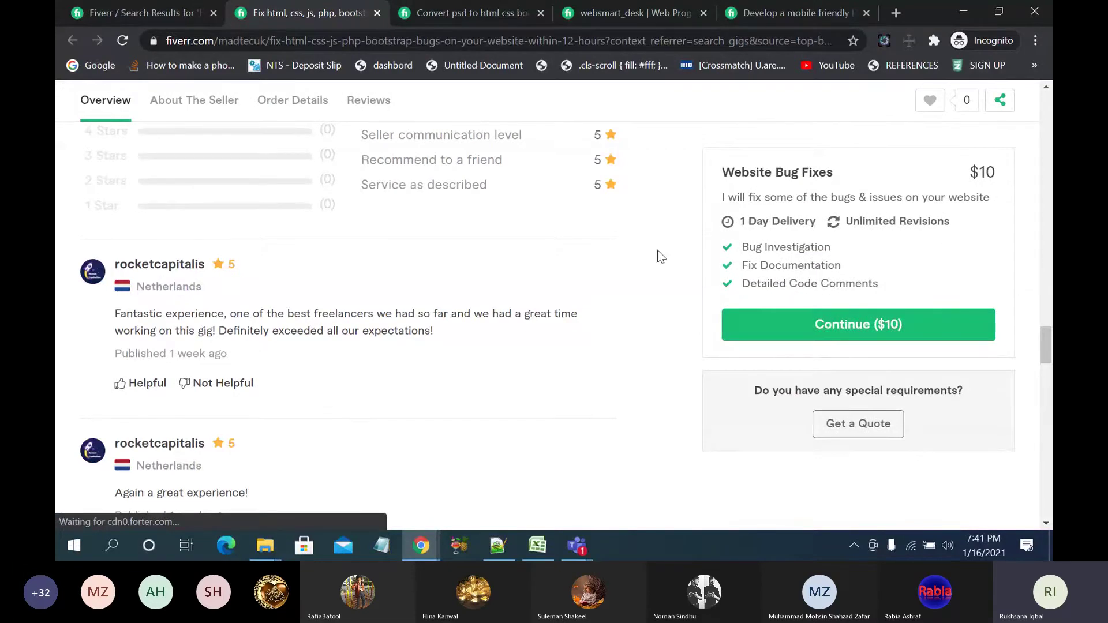
scroll(644, 257, "up", 8)
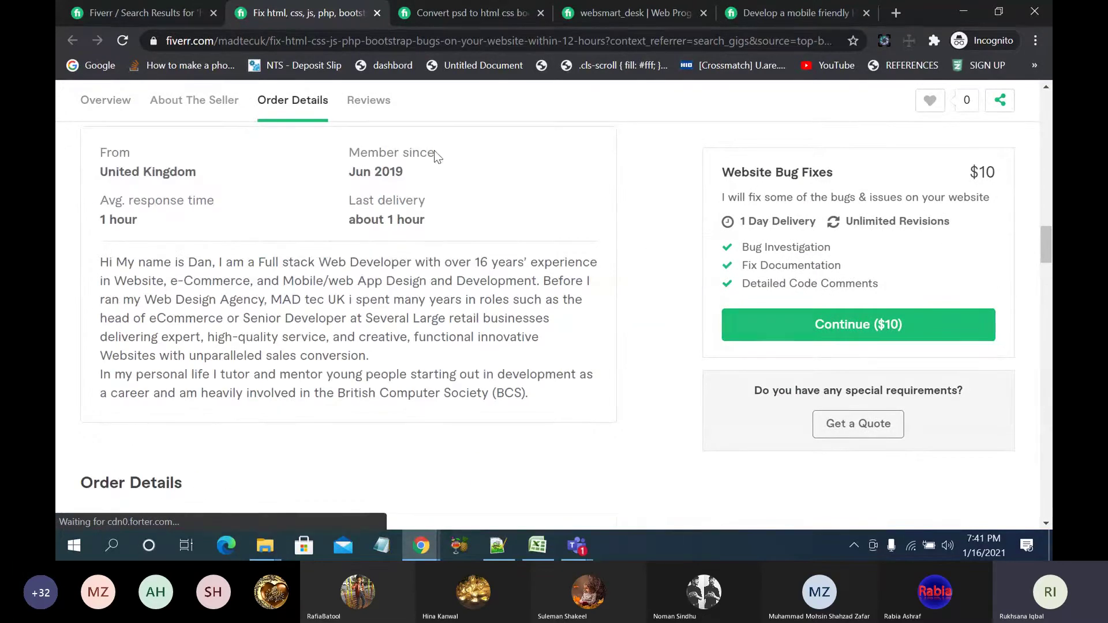
Step: Return to the gig editing window and change "section" to "sections" in the Standard tier's description
mouse_move(421, 546)
left_click(385, 466)
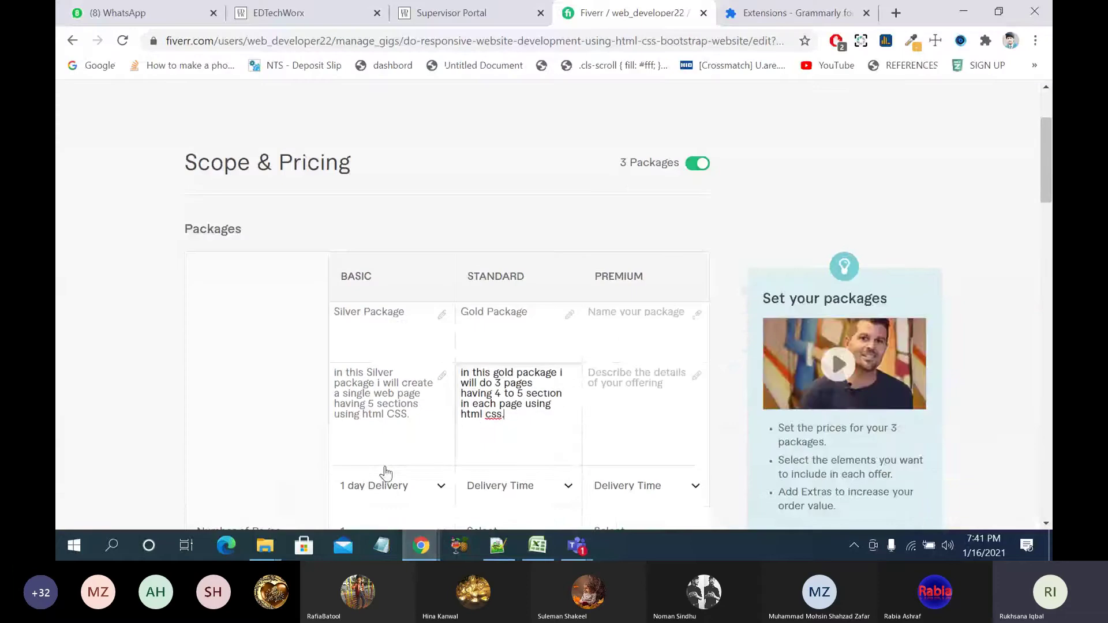
left_click(415, 421)
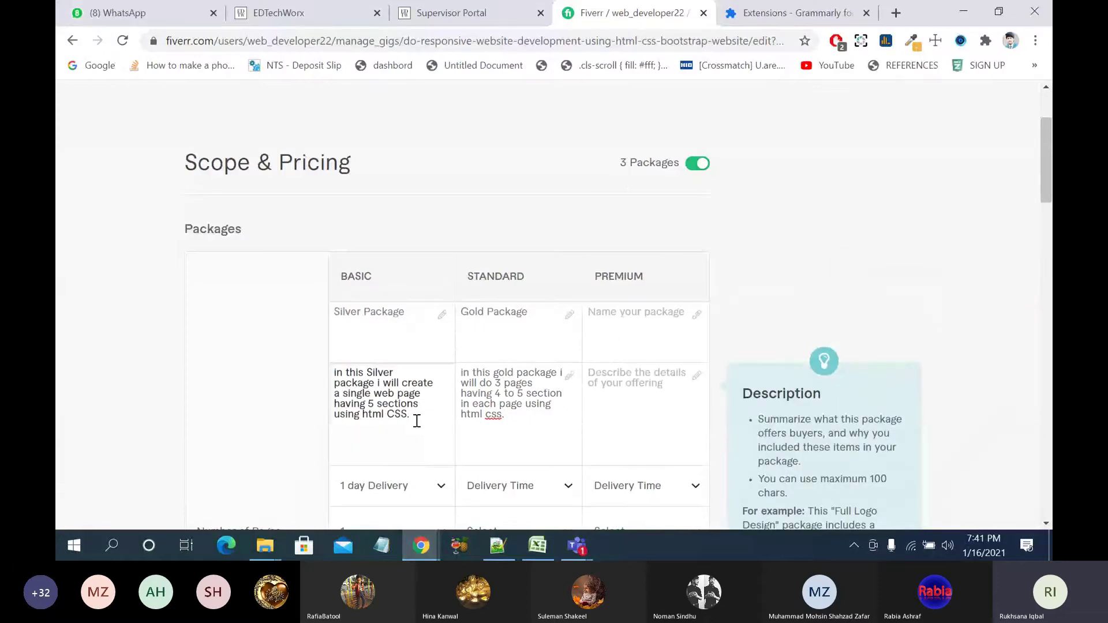
scroll(416, 420, "down", 3)
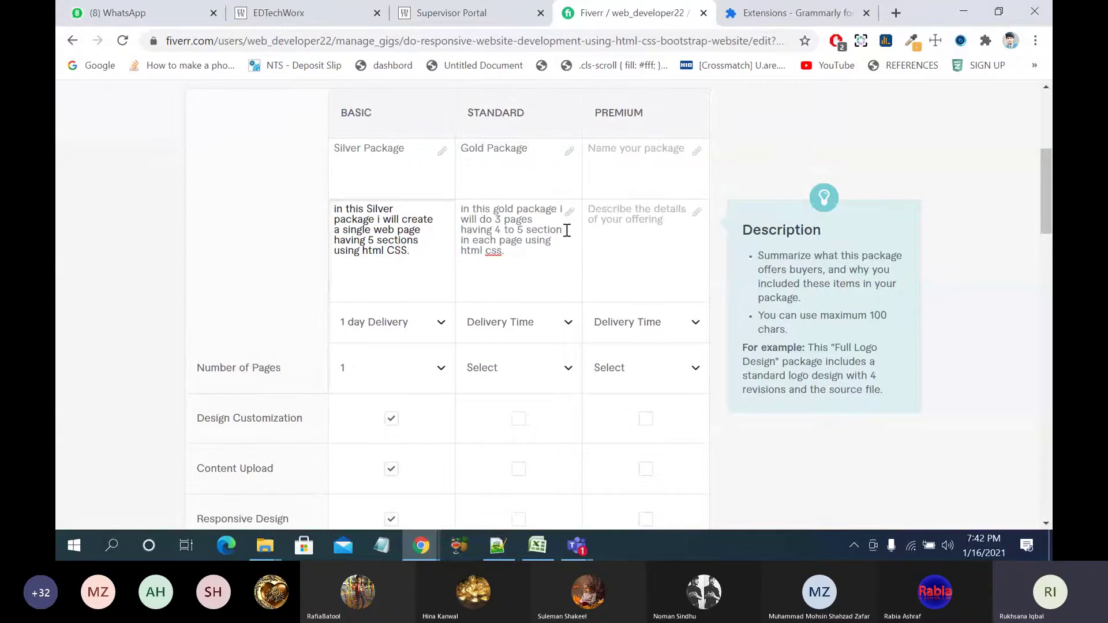
left_click(563, 249)
type("s")
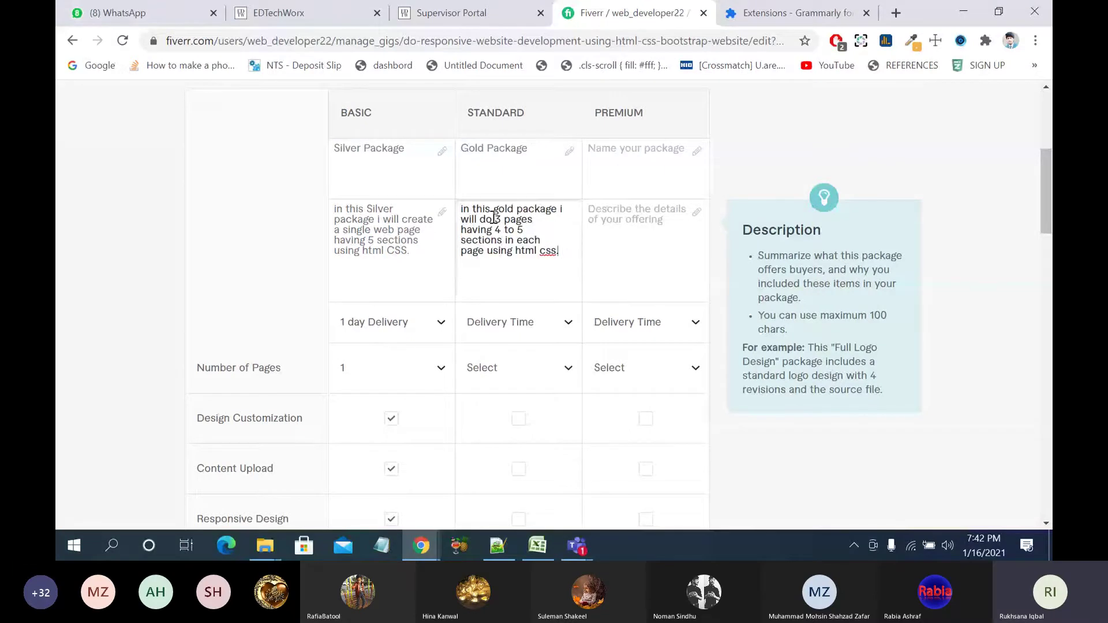
Step: Change "do" to "design" in the Standard package's description and set its delivery time to 3 days
left_click_drag(494, 219, 482, 219)
type("design")
left_click(527, 323)
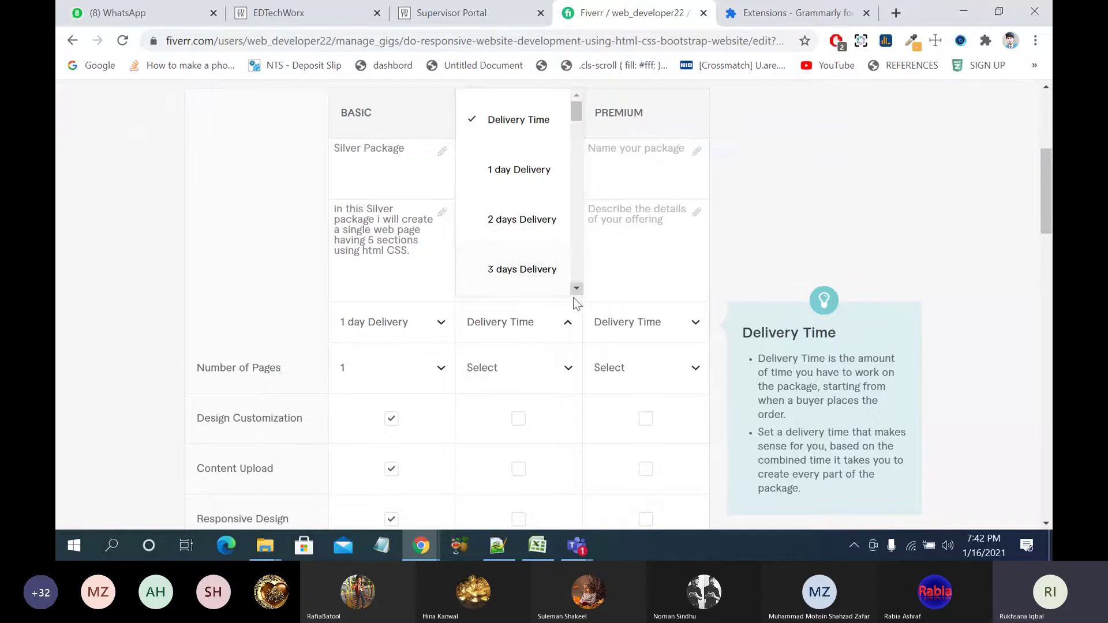
scroll(540, 239, "down", 1)
left_click(541, 238)
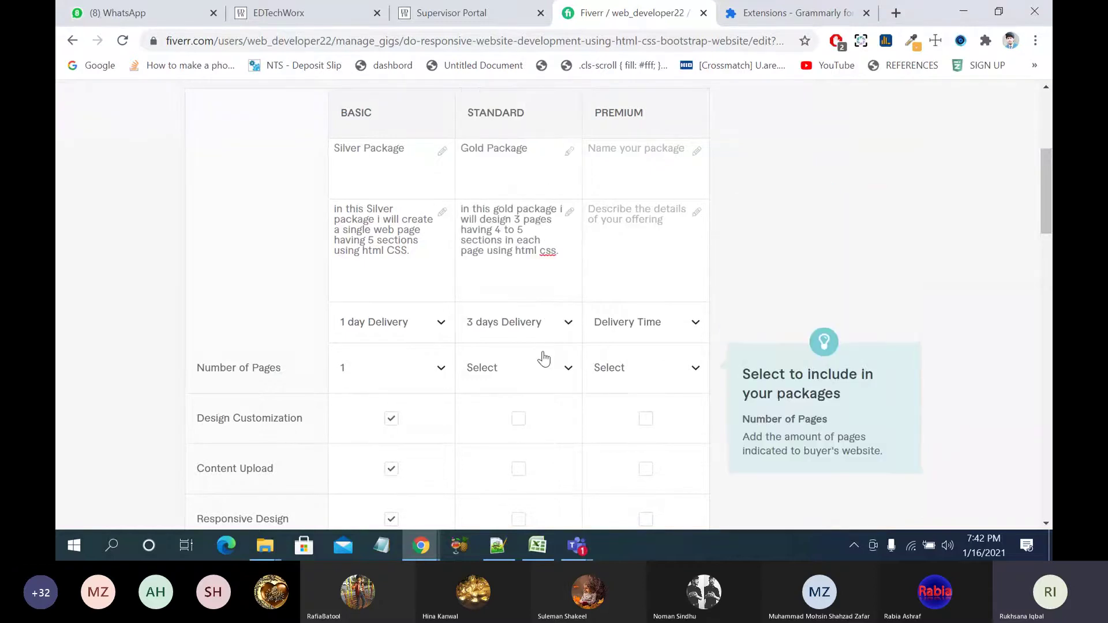
Step: Set the Standard package's number of pages to 3
scroll(542, 358, "down", 1)
left_click(561, 286)
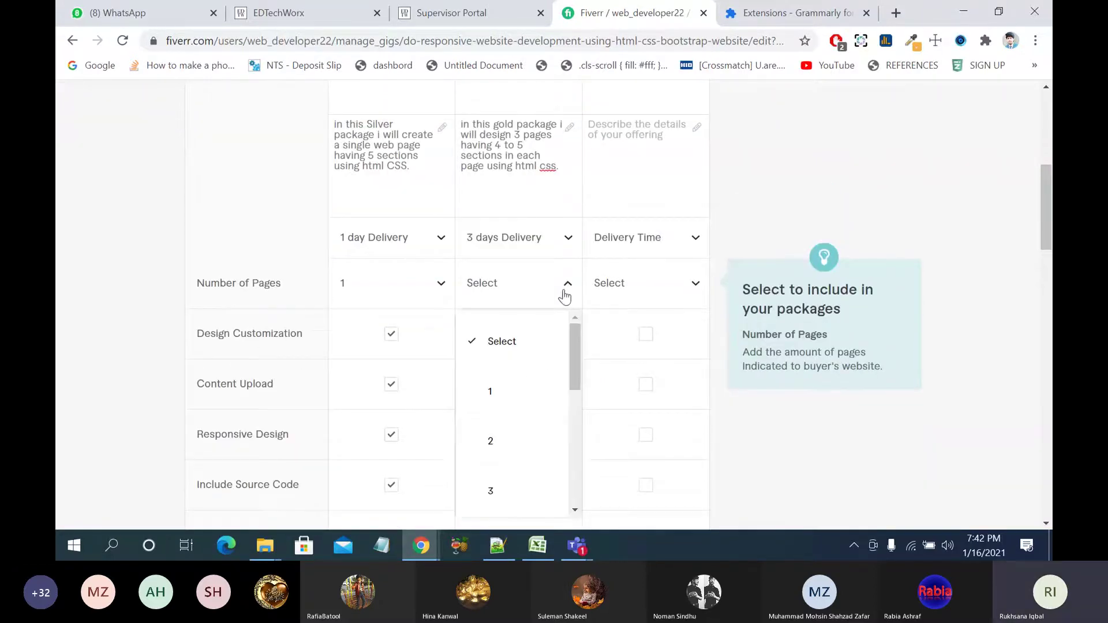
left_click(531, 486)
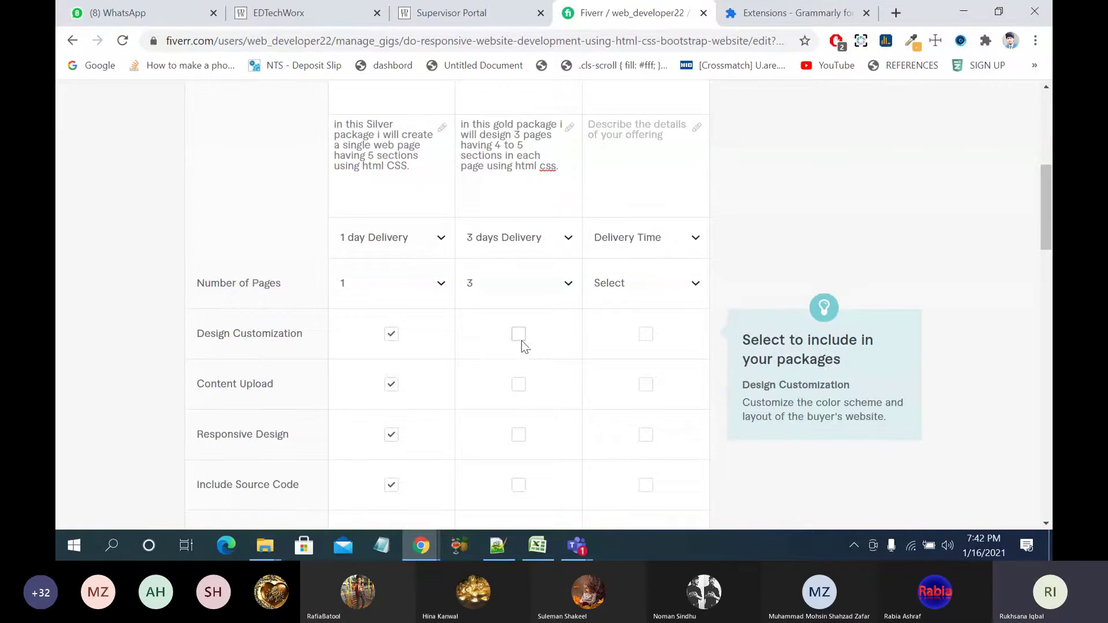
Step: Include Design Customization, Content Upload, Responsive Design and Include Source Code in the Standard package
left_click(518, 334)
left_click(521, 390)
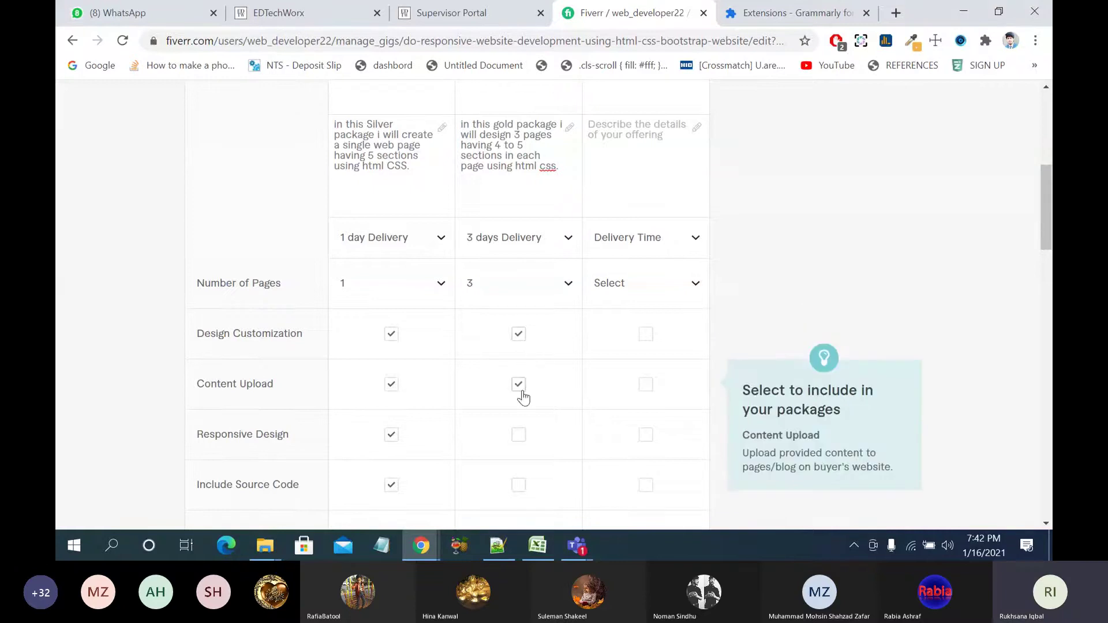
left_click(521, 389)
left_click(521, 389)
scroll(522, 396, "down", 2)
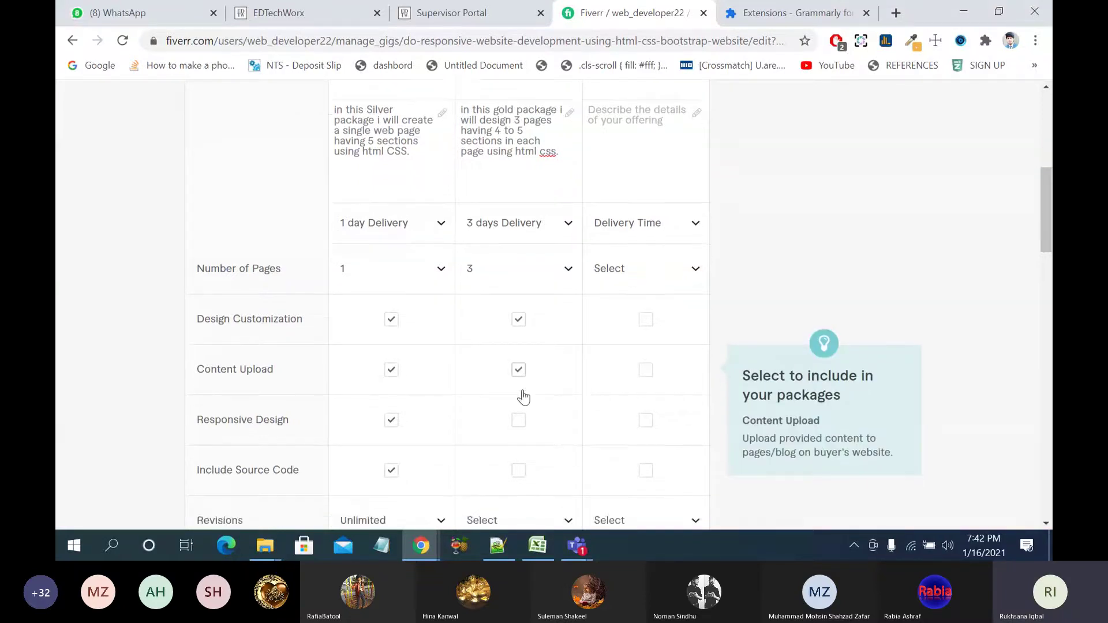
left_click(521, 323)
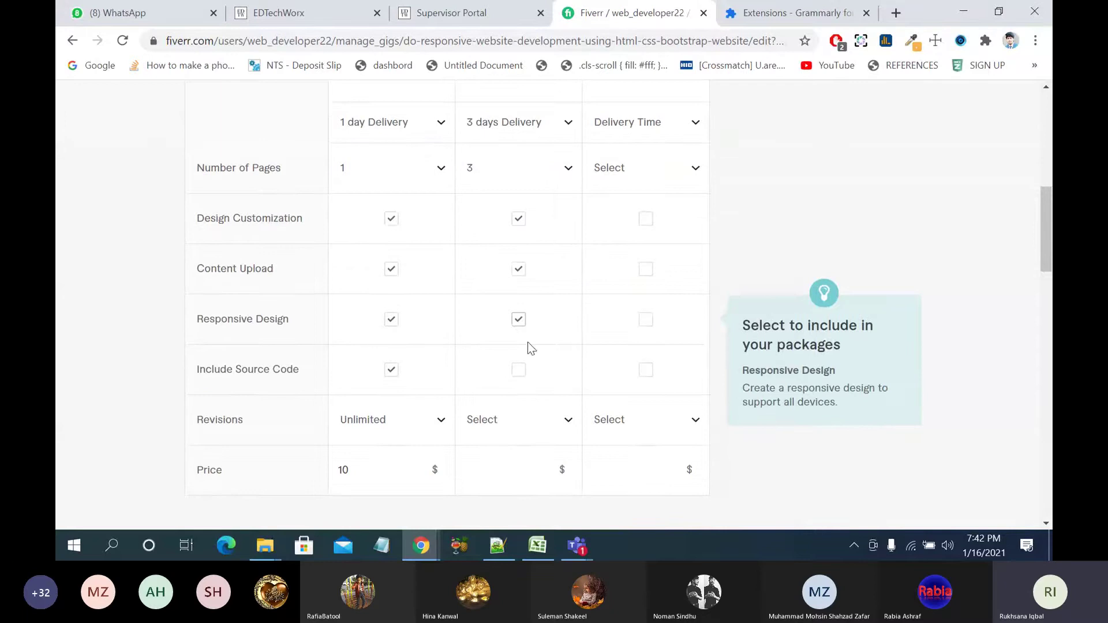
left_click(518, 370)
Step: Set the Standard package's revisions to Unlimited and its price to $30
scroll(517, 374, "down", 3)
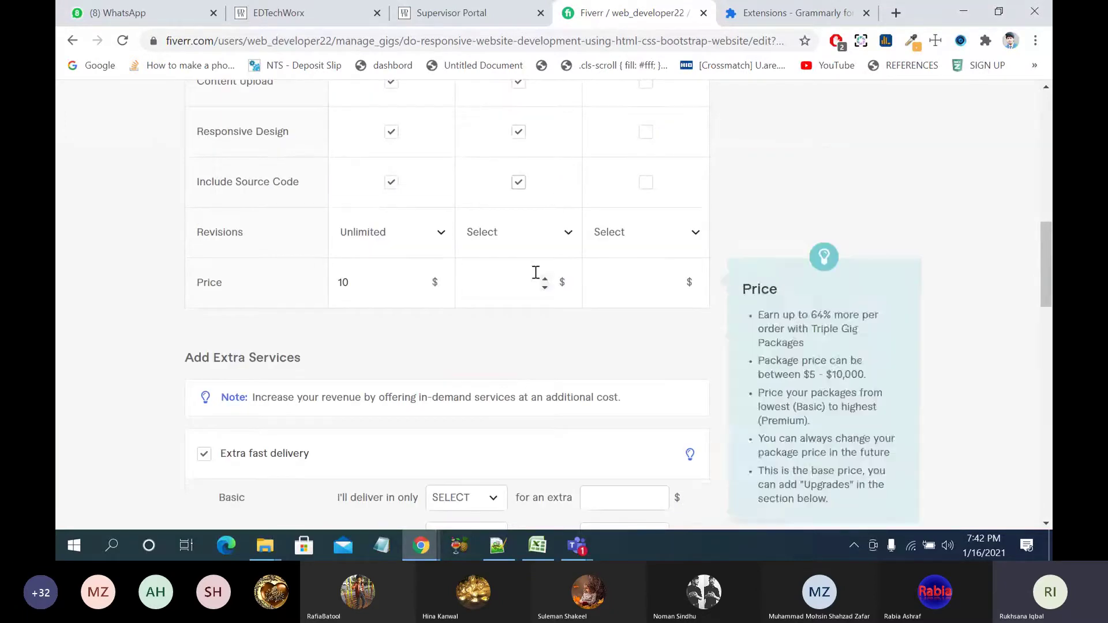
left_click(552, 238)
scroll(527, 383, "down", 5)
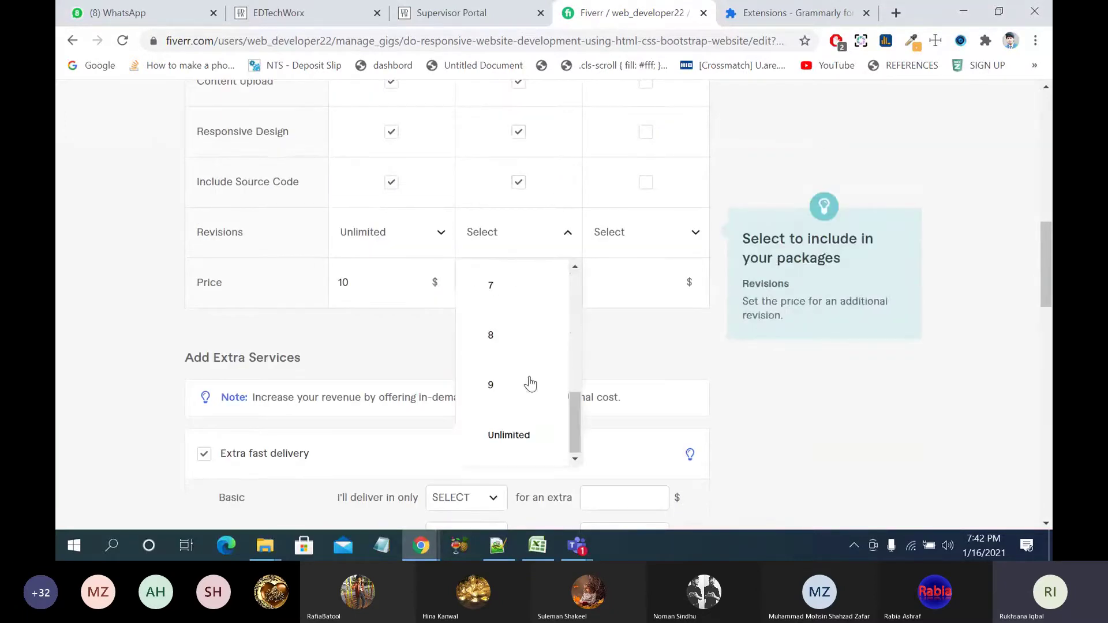
left_click(522, 436)
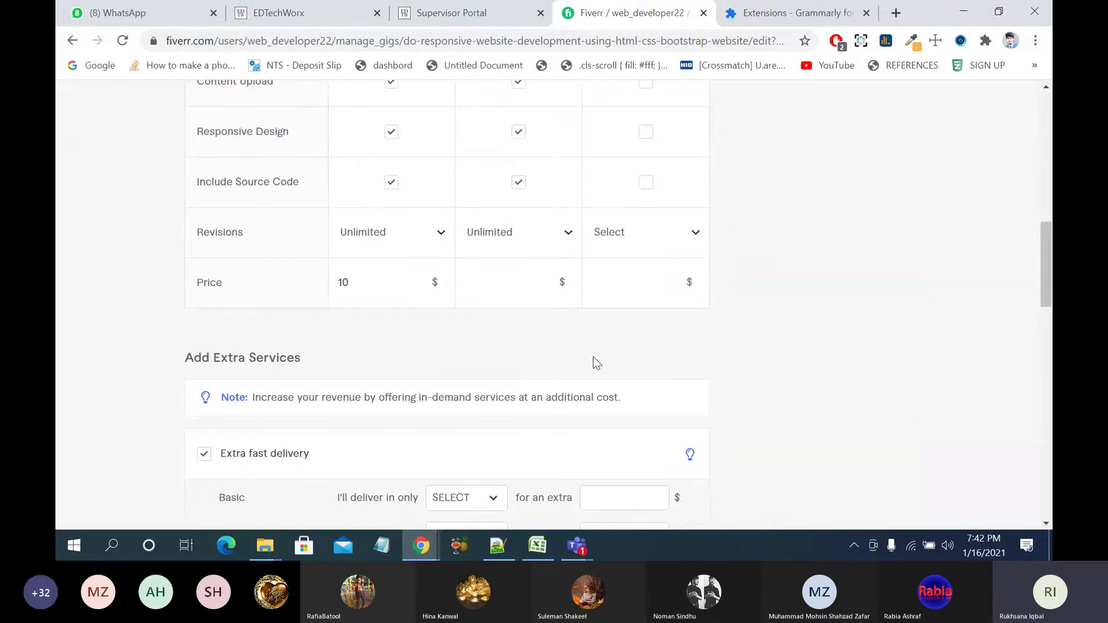
left_click(565, 283)
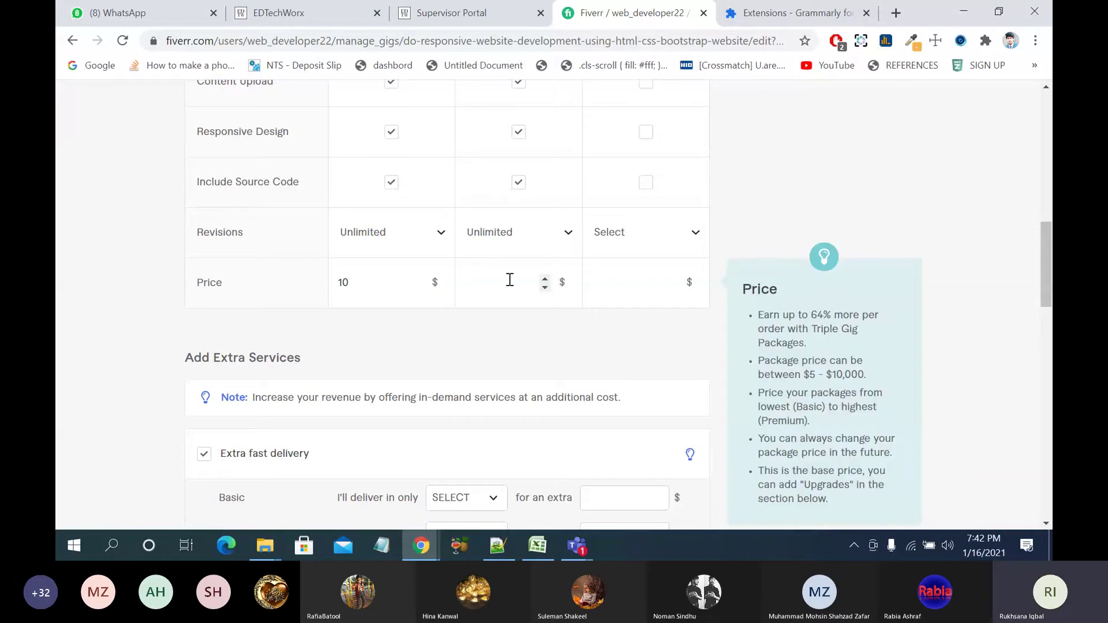
type("30")
left_click(534, 320)
Step: Start entering the Premium package's name with "Dim"
scroll(535, 320, "up", 8)
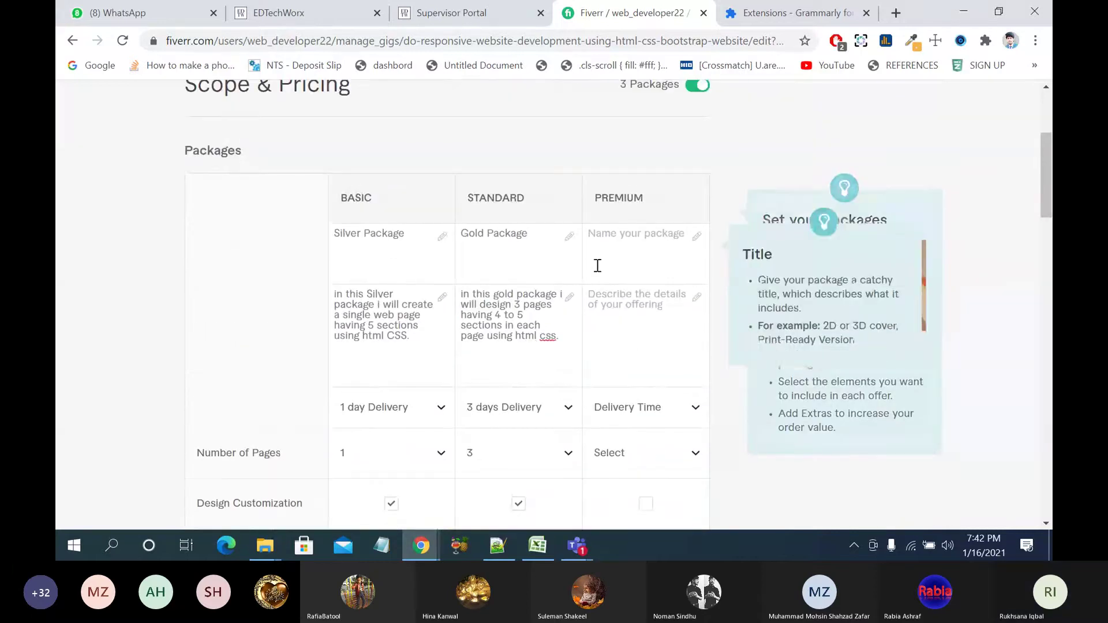
left_click(624, 238)
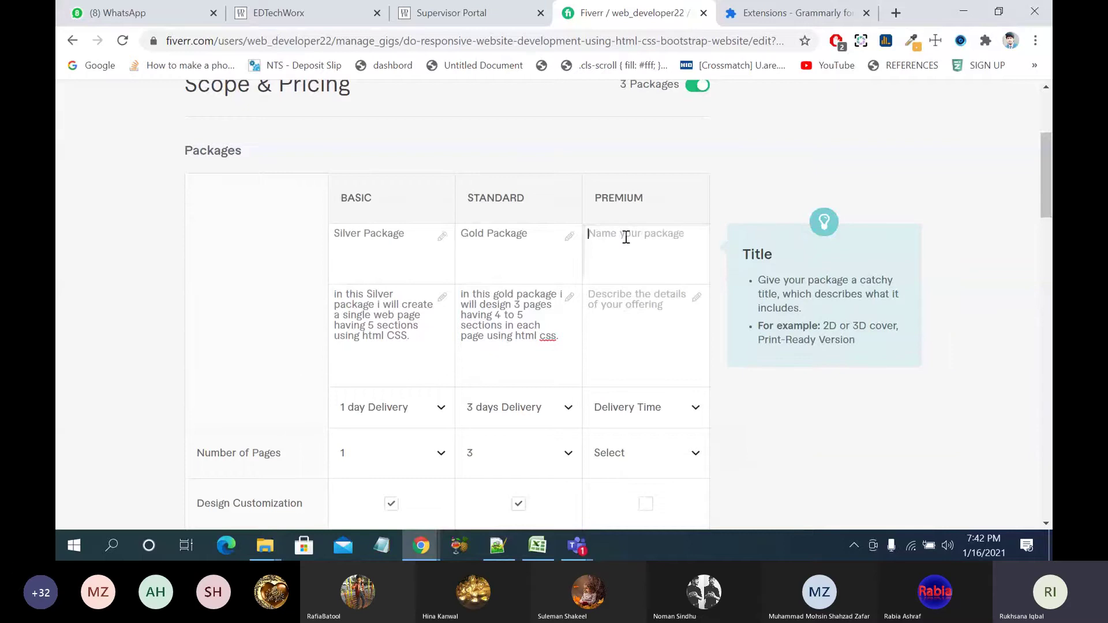
type("Dimp")
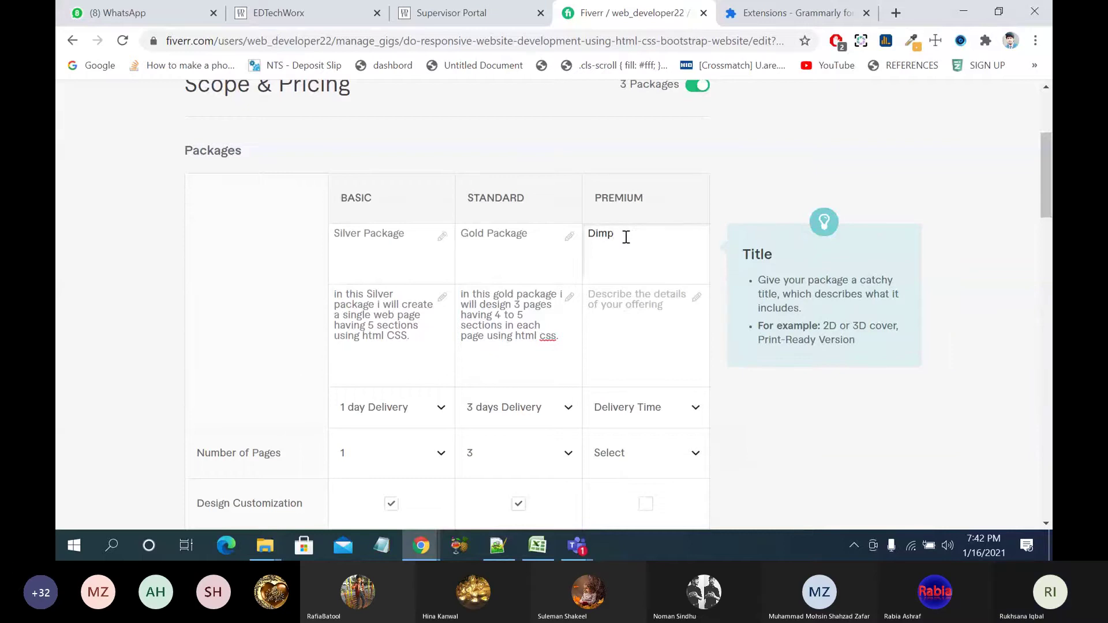
key("BackSpace")
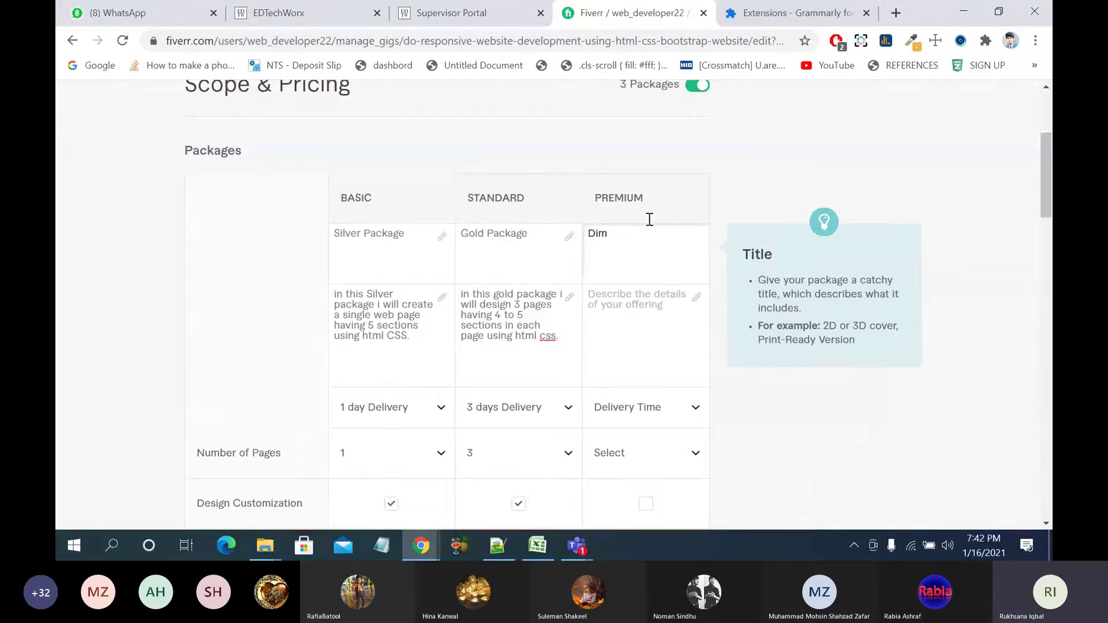
Step: Search Google for "dimond" in a new browser tab, copy the word, and close that tab
left_click(896, 12)
type("dio")
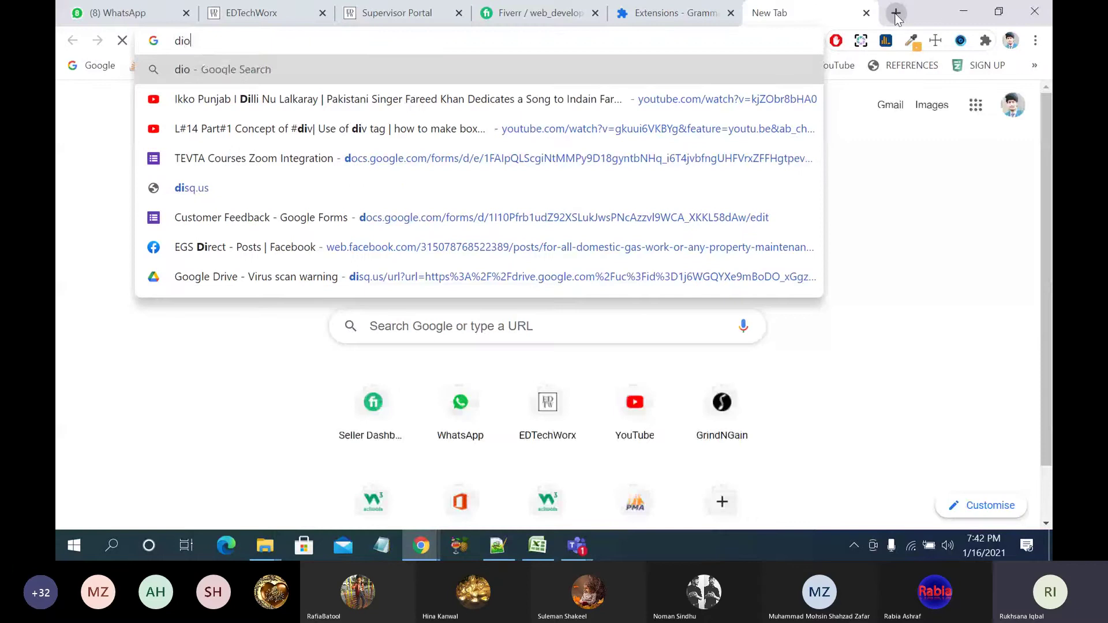
key("BackSpace")
type("mond")
key("Return")
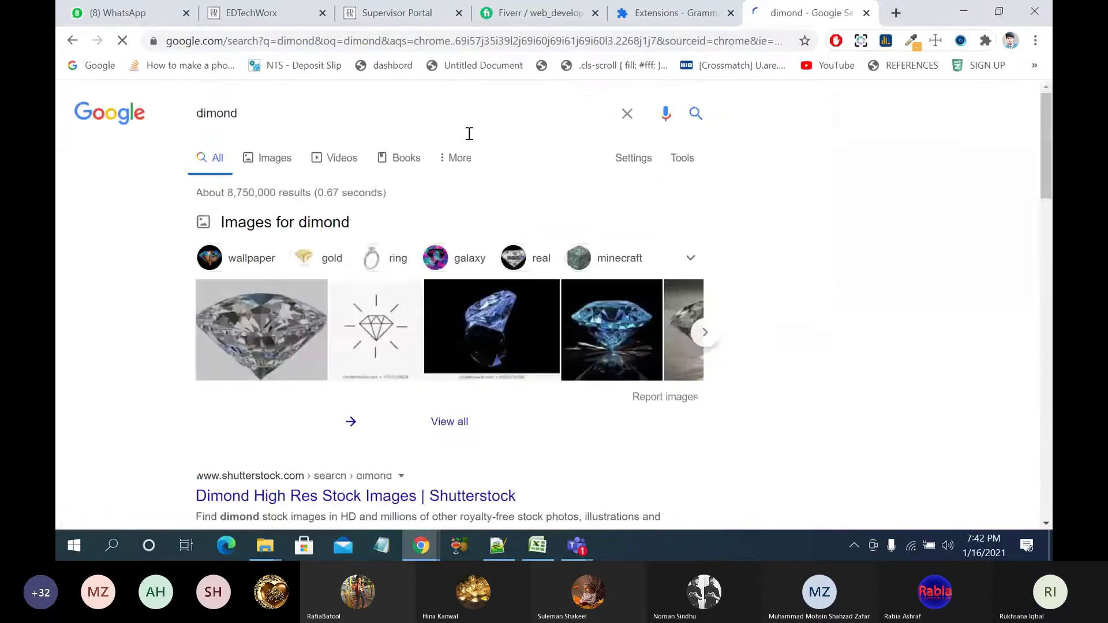
double_click(193, 114)
key("ctrl+c")
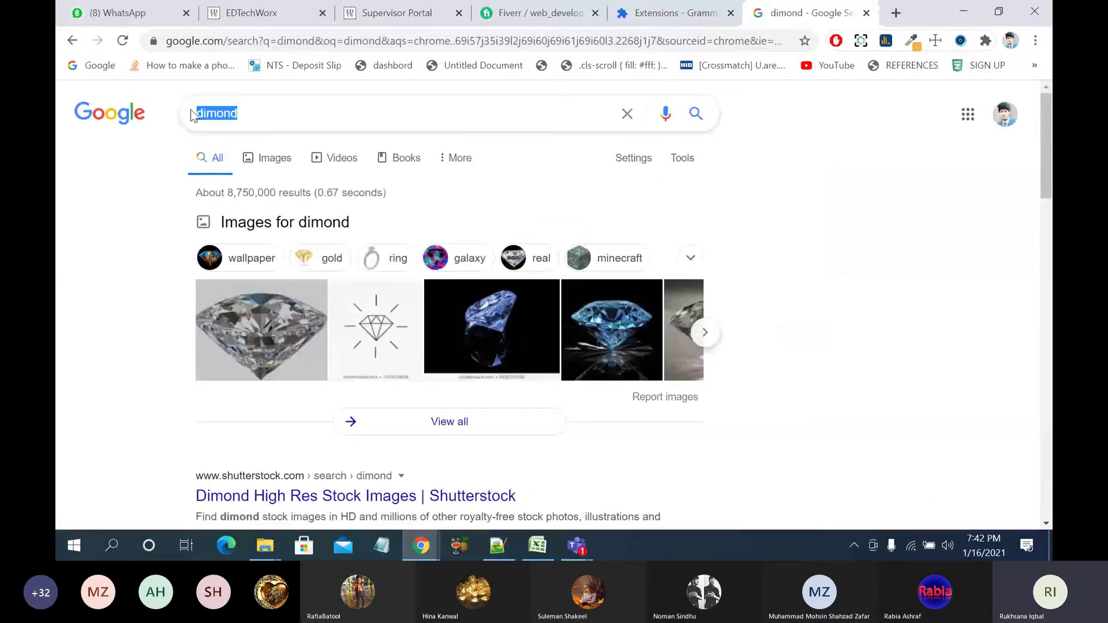
left_click(866, 13)
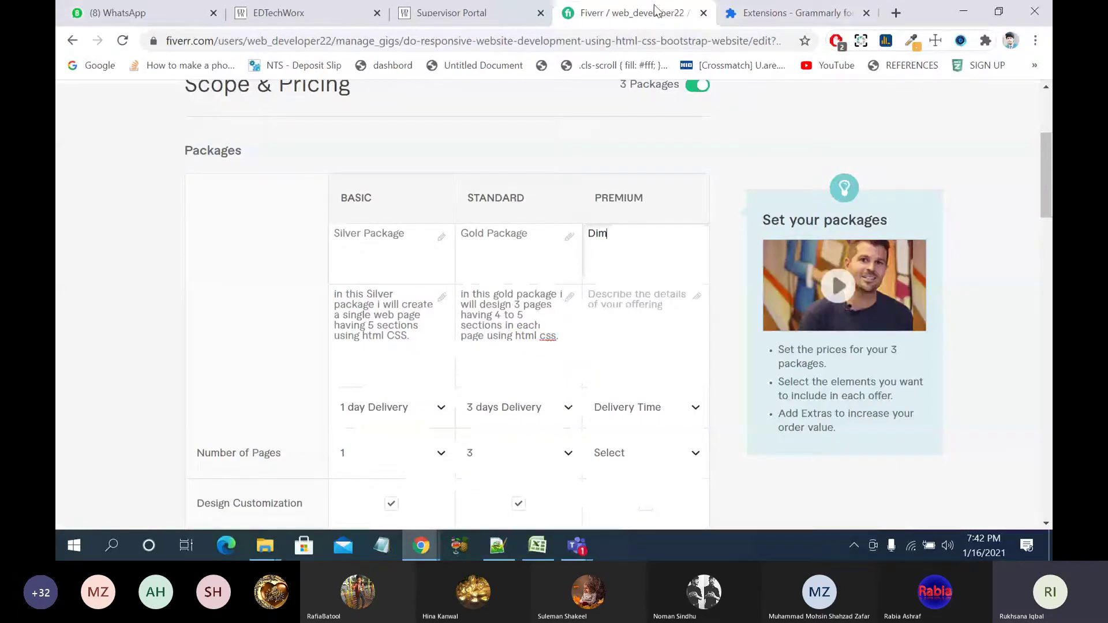
Step: Title the Premium package "Dimond Package"
double_click(622, 238)
key("ctrl+v")
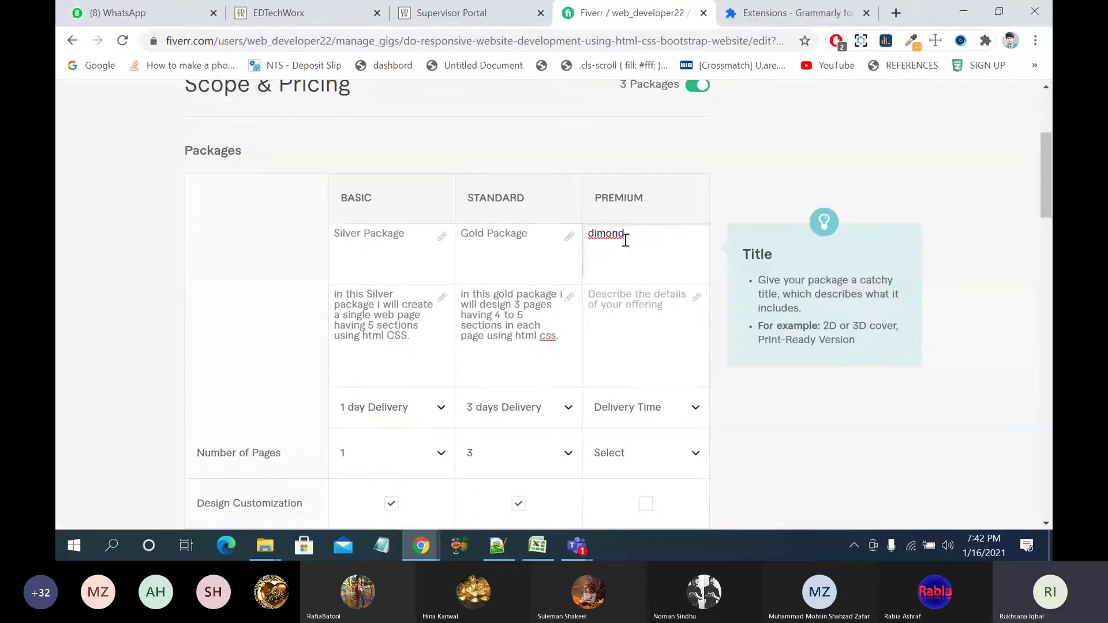
key("BackSpace")
type("Dimond Pack")
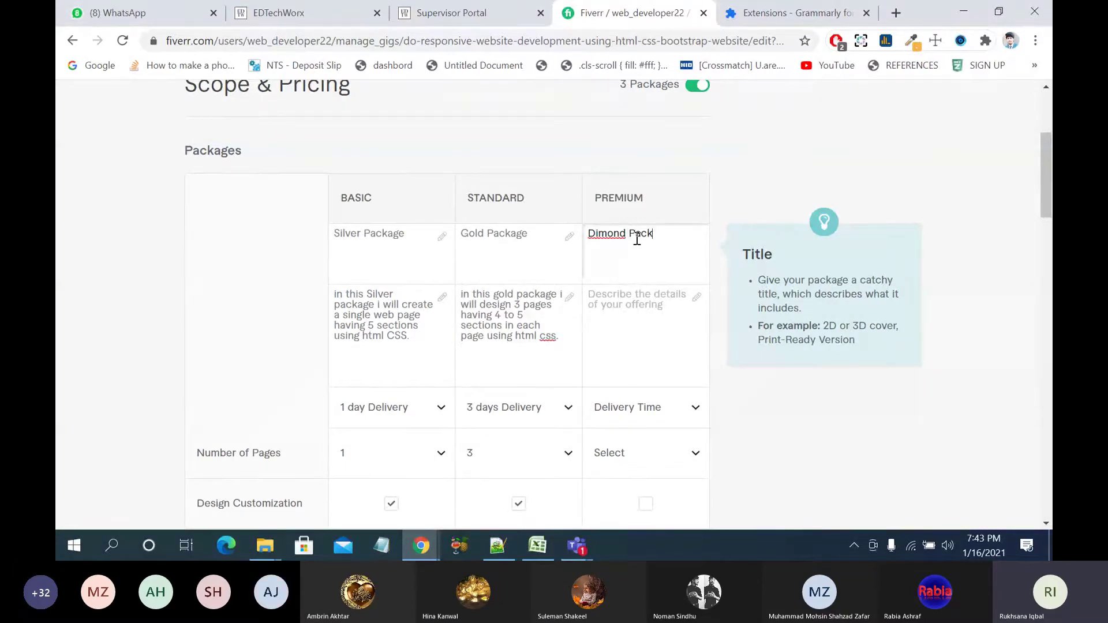
type("age")
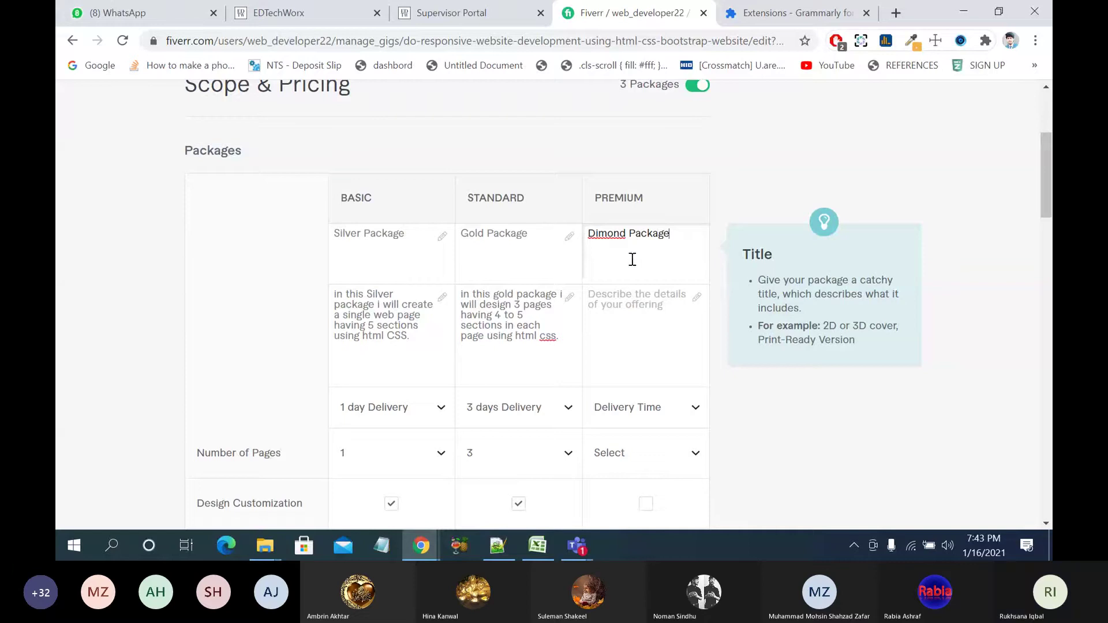
Step: Begin the Premium package description with "In the this dimond"
left_click(629, 289)
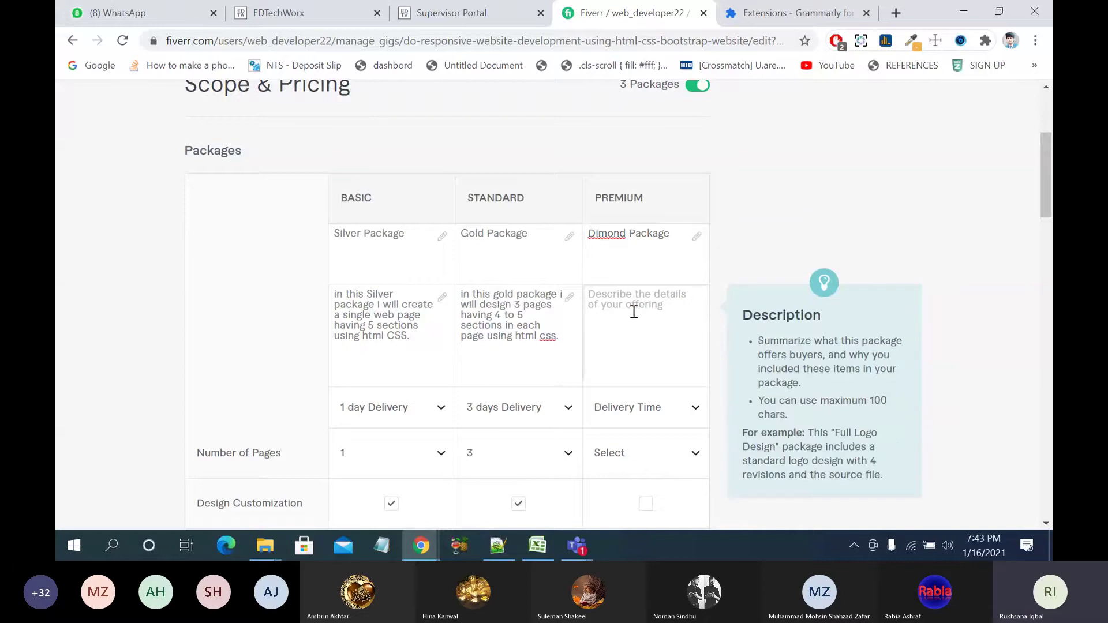
type("In")
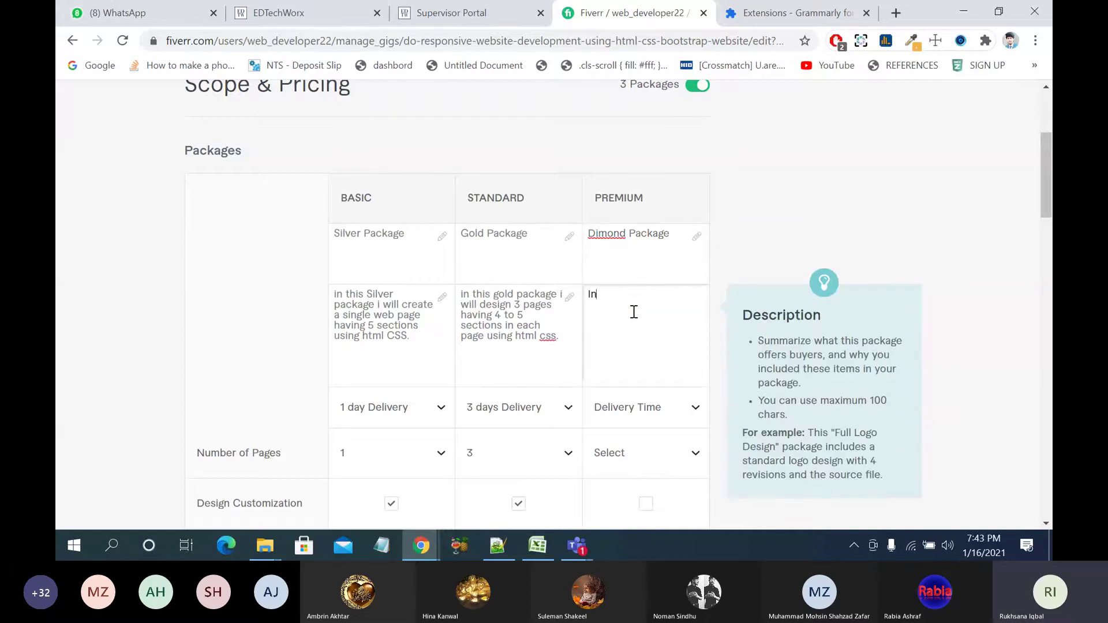
type(" the diom")
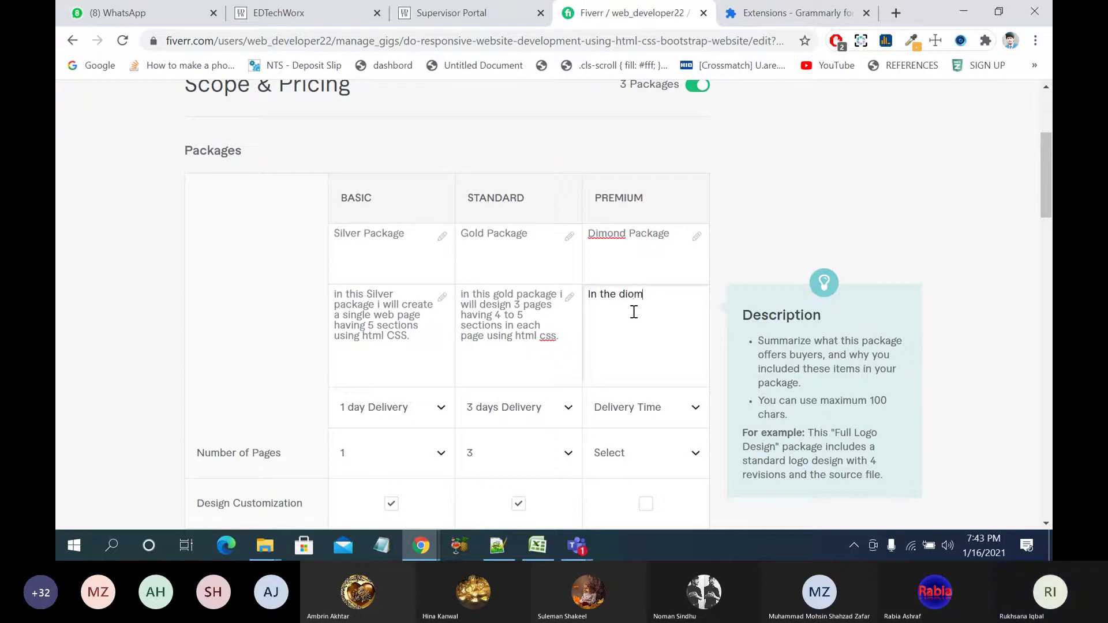
key("BackSpace")
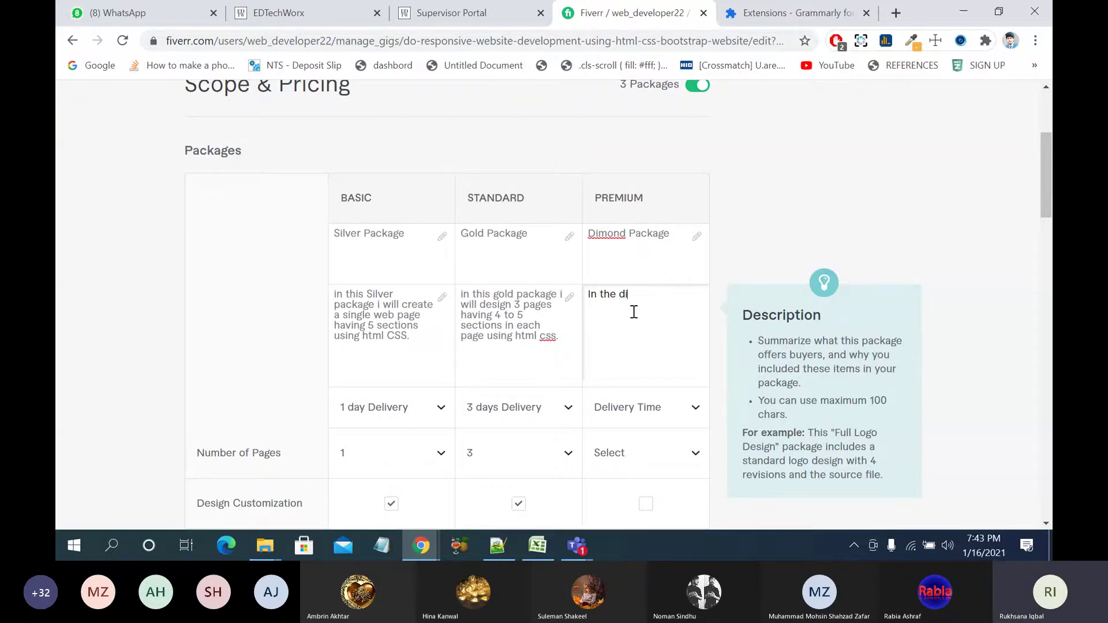
type("mond p")
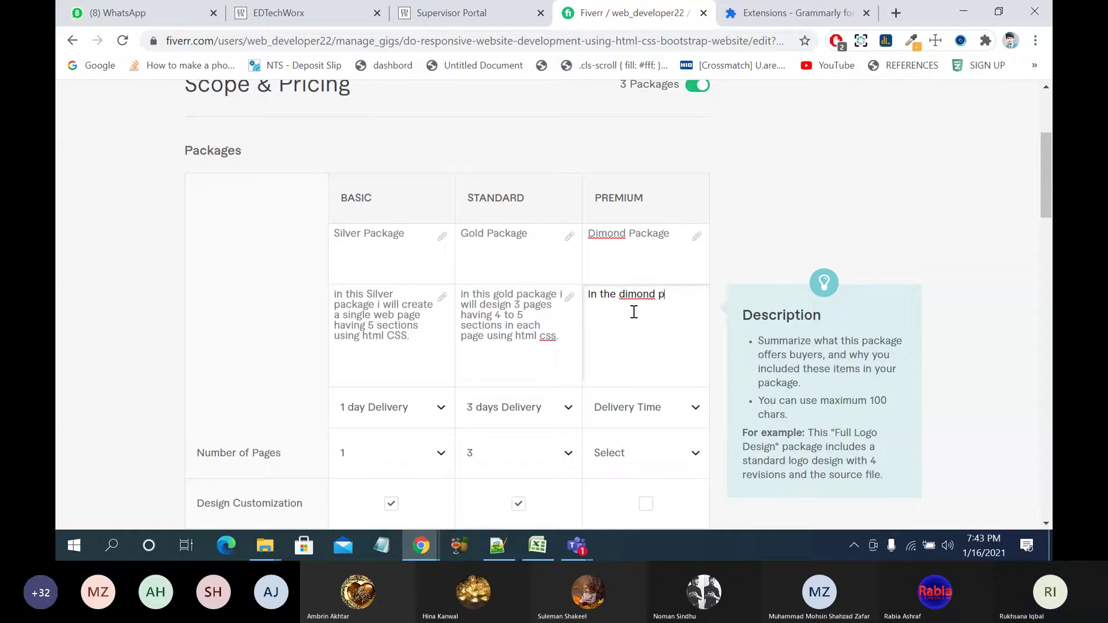
type("akche")
key("BackSpace")
key("BackSpace")
key("BackSpace")
key("BackSpace")
key("BackSpace")
key("BackSpace")
left_click(619, 296)
type("this")
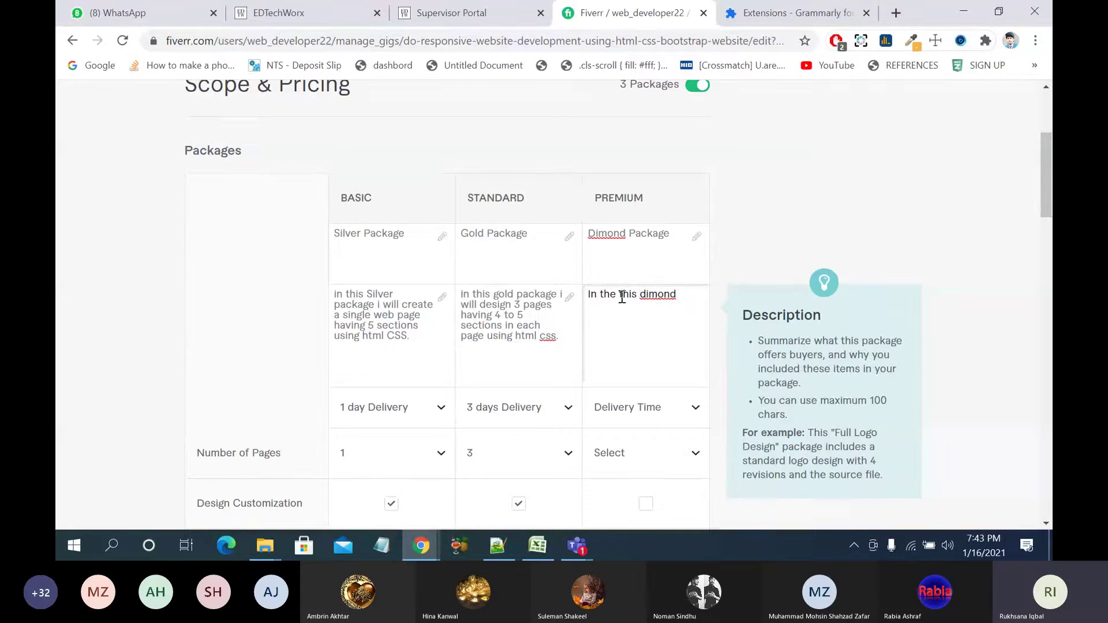
Step: Continue the Premium package description with "package i will create 5 responsive web pages"
left_click(695, 295)
type("package i will create 5 pages ")
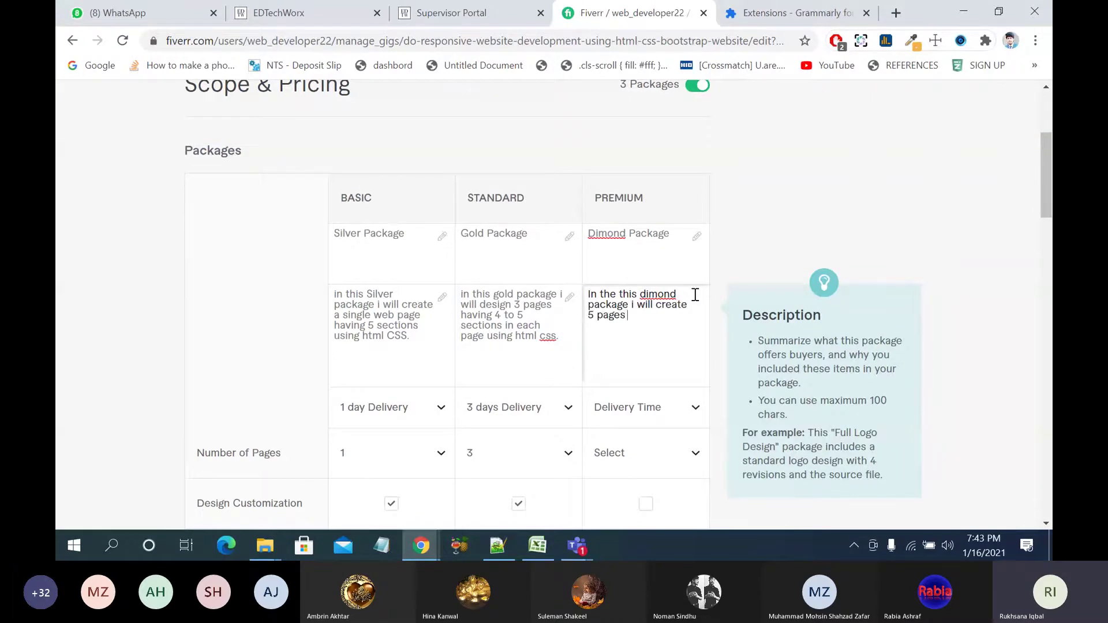
type("i")
left_click(598, 317)
type("web")
left_click(599, 316)
type("res")
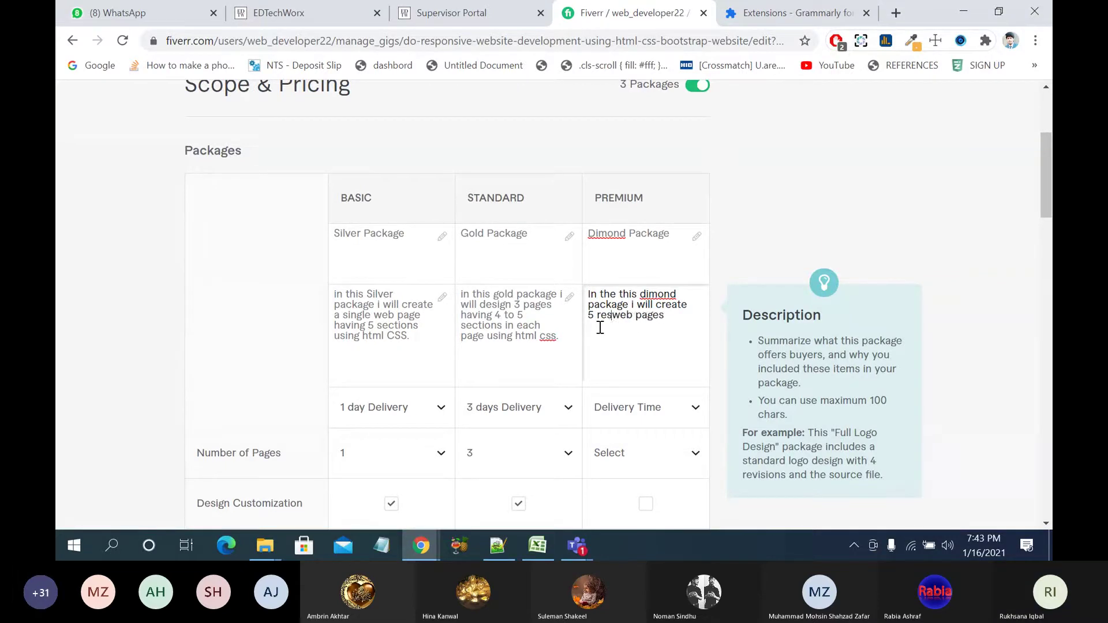
type("ponsive web pages ")
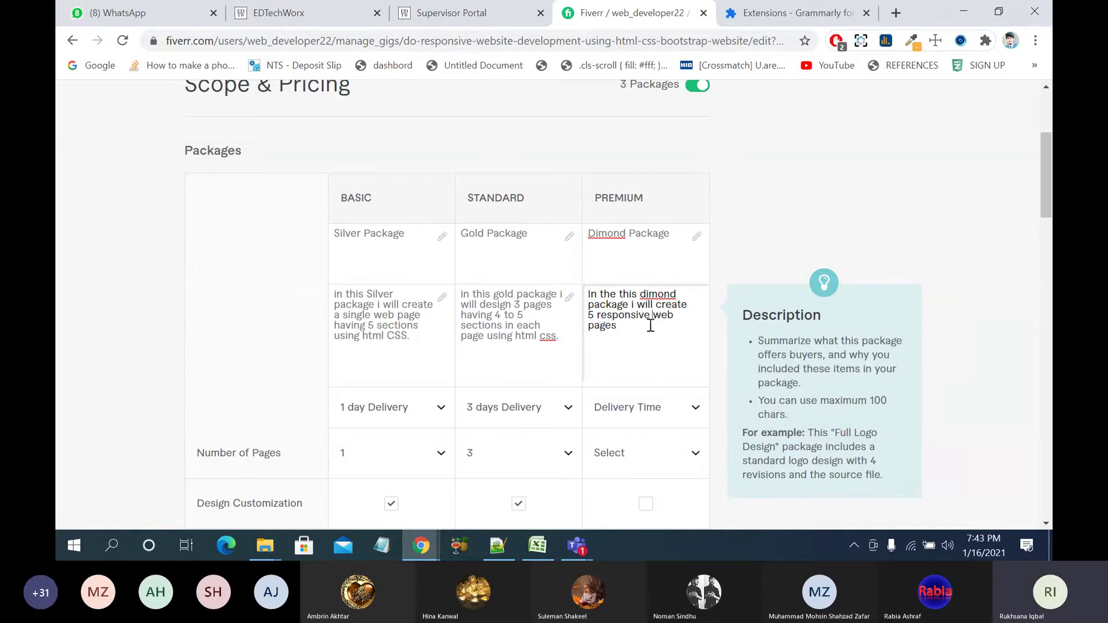
Step: Finish the Premium package description with "using html css and bootstrap"
type("using")
type(" html css")
type(" and boo")
type("tstra")
type("o")
left_click_drag(657, 337, 569, 341)
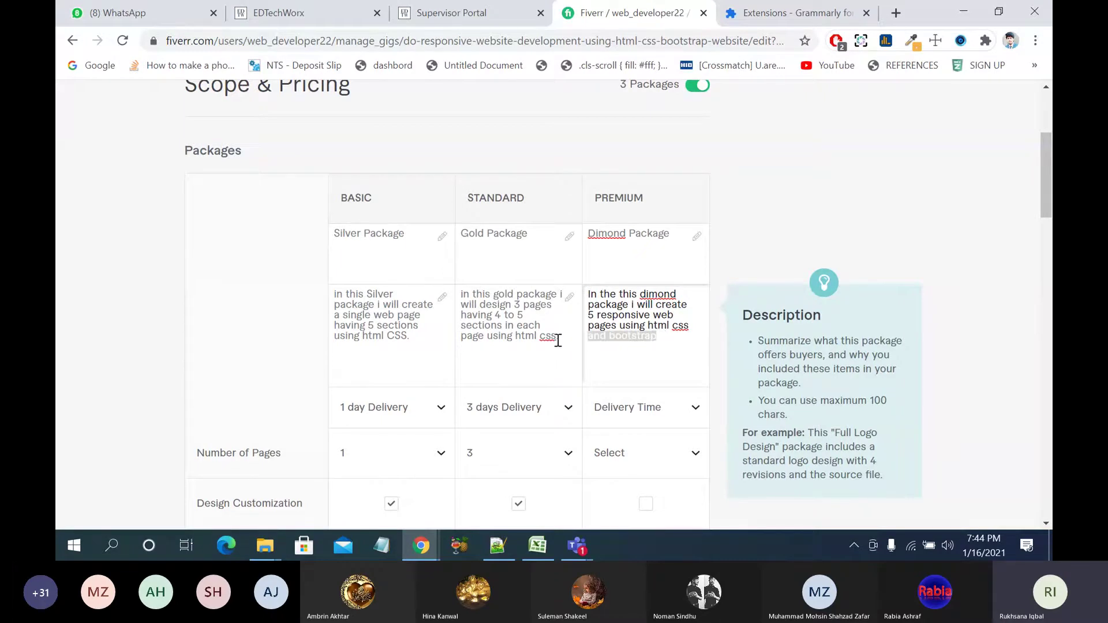
left_click(563, 338)
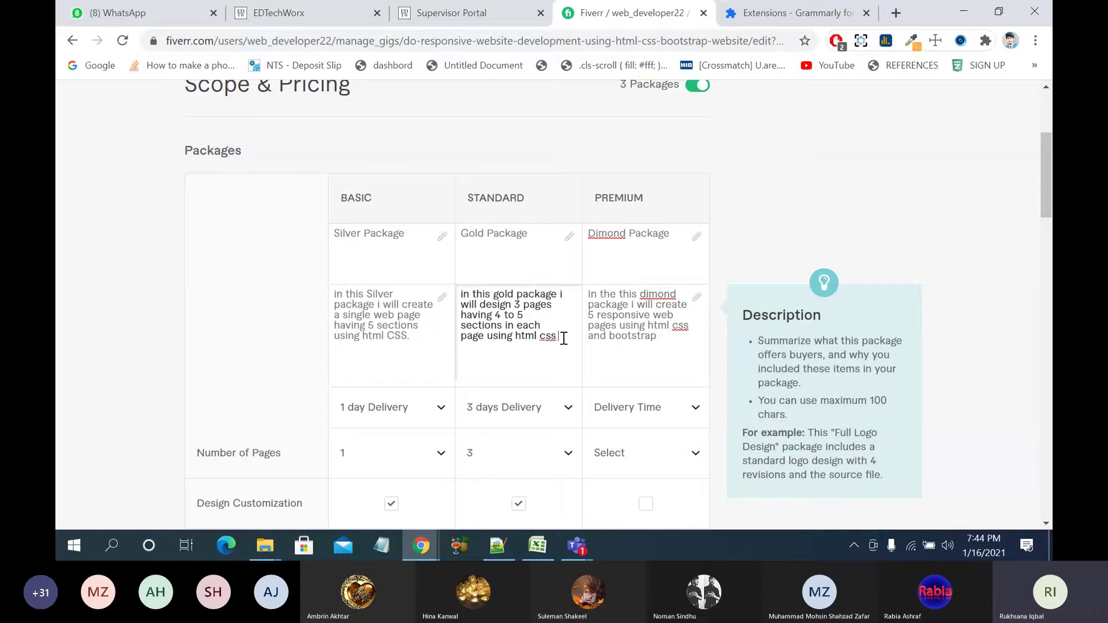
type("and bo")
left_click_drag(507, 346, 455, 351)
key("BackSpace")
left_click(667, 338)
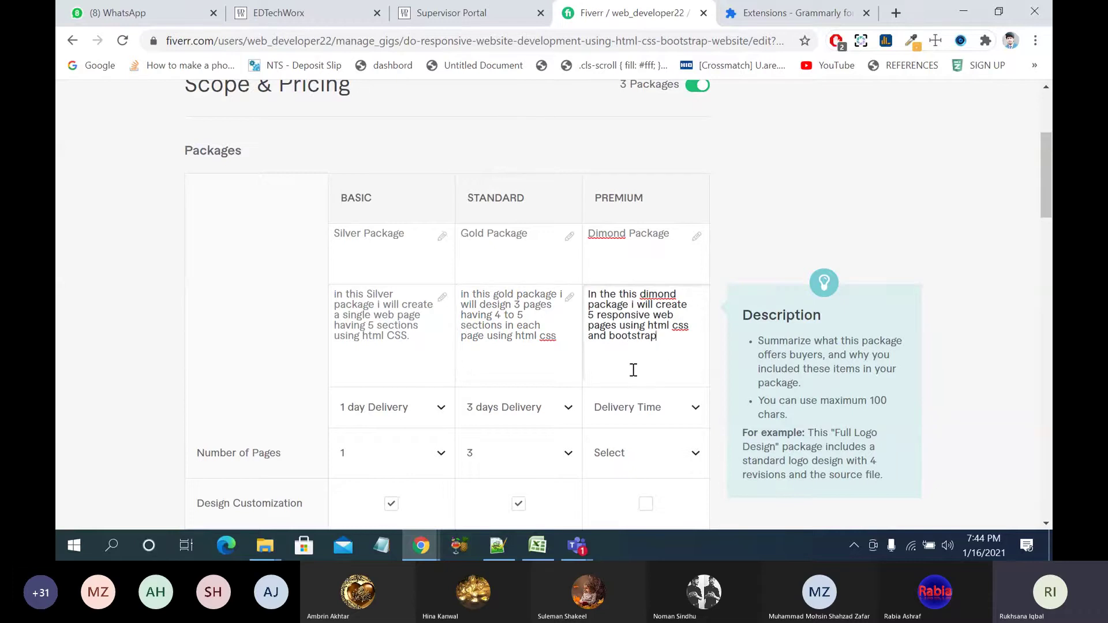
Step: Set the Premium package's delivery time to 7 days and its number of pages to 5
scroll(633, 370, "down", 2)
left_click(672, 286)
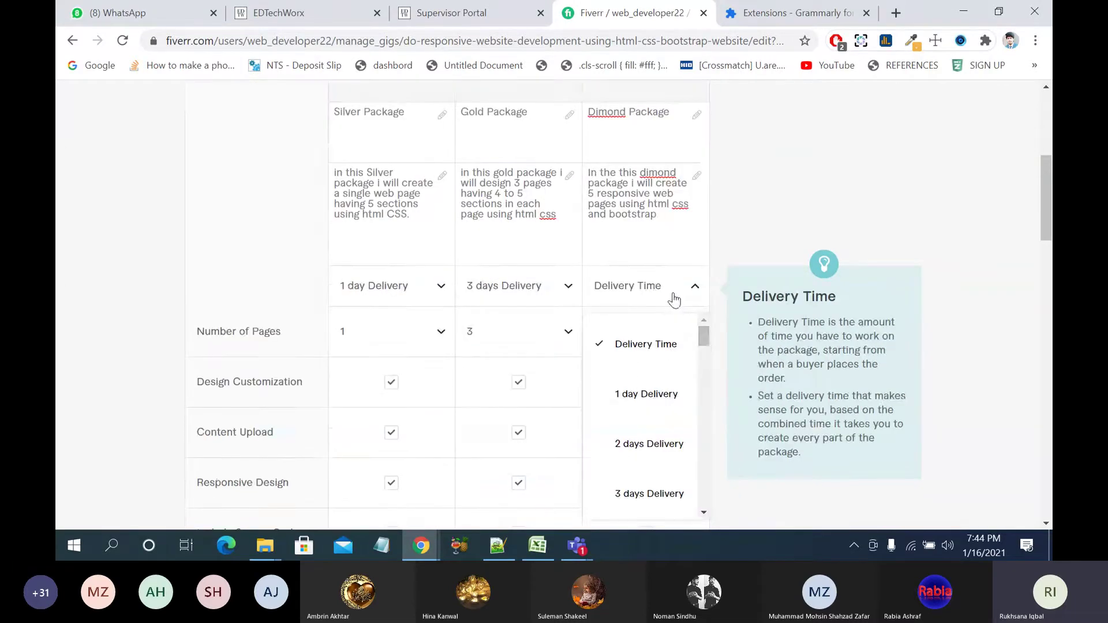
left_click_drag(705, 342, 708, 372)
left_click(658, 386)
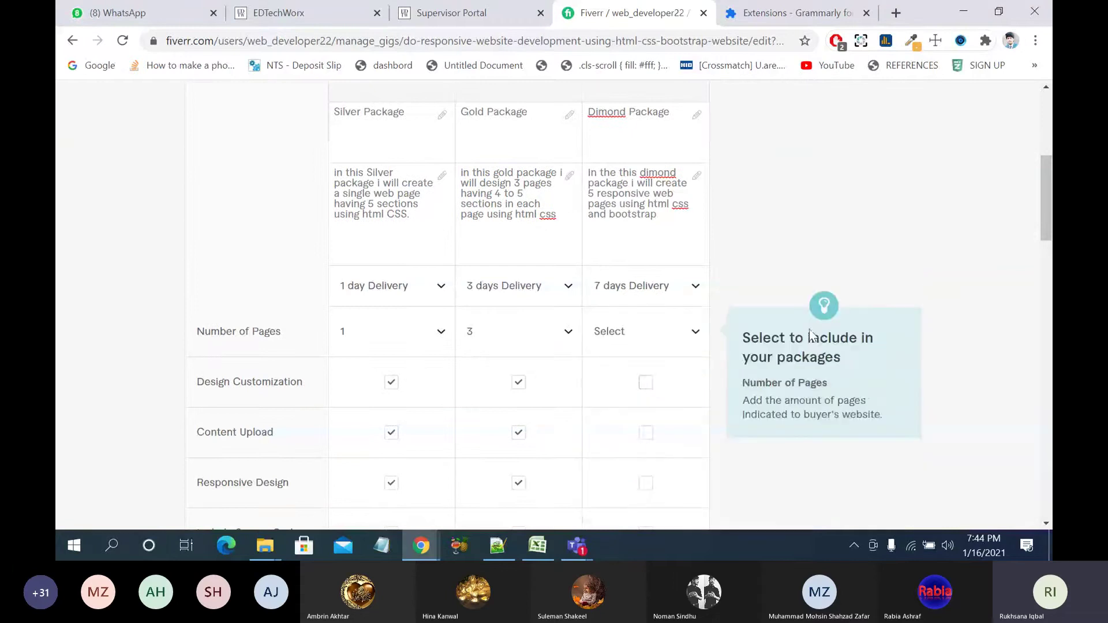
left_click(688, 345)
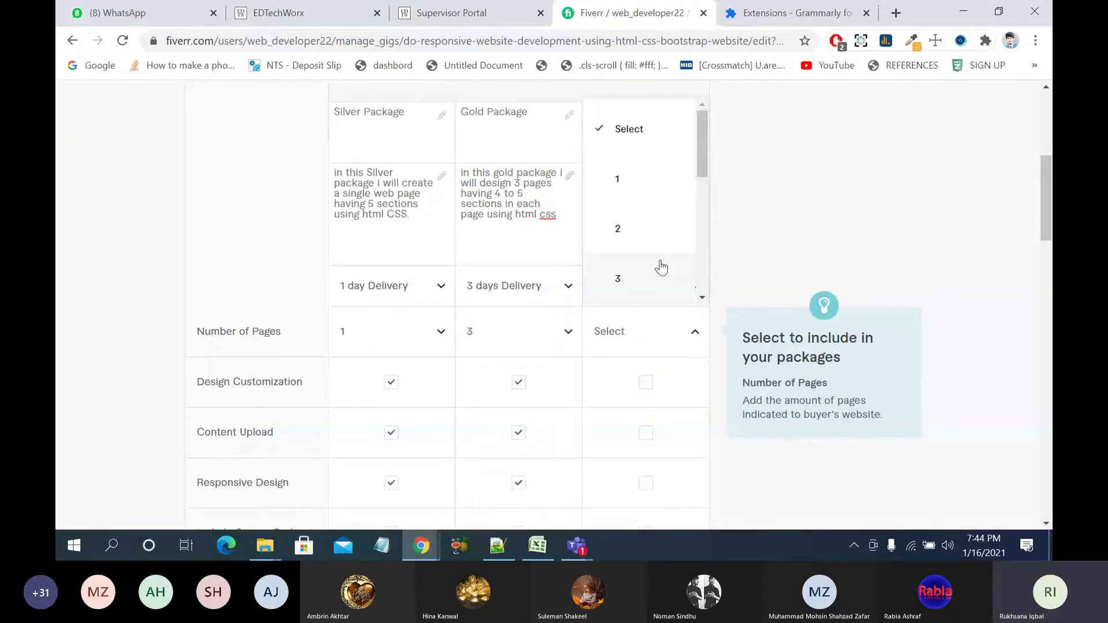
scroll(645, 242, "down", 3)
left_click(643, 237)
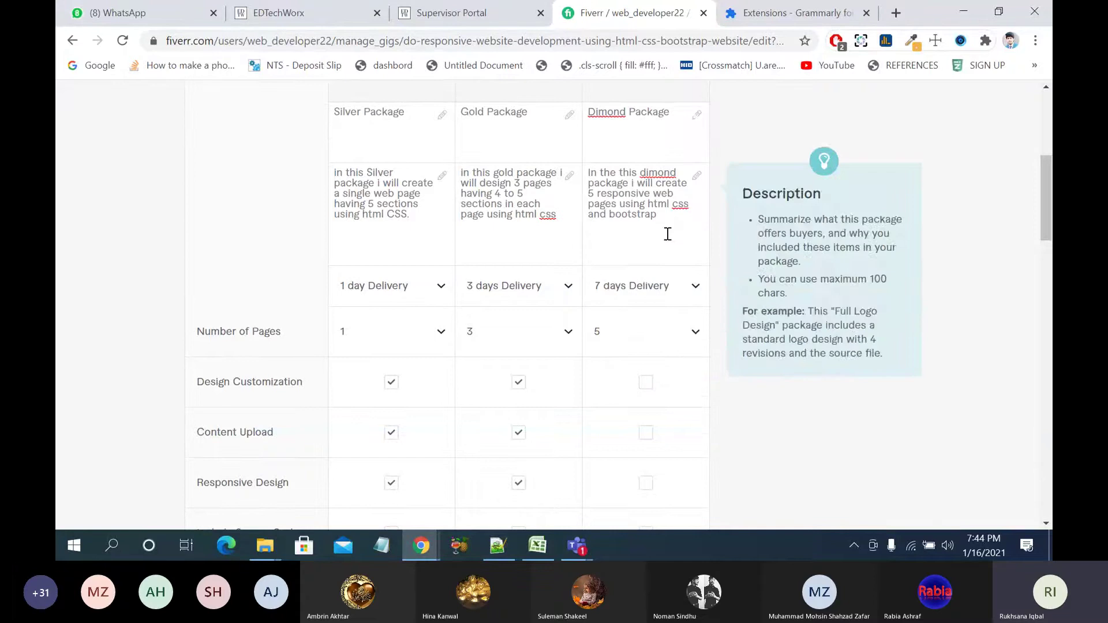
Step: Include Design Customization, Content Upload, Responsive Design and Include Source Code in the Premium package
scroll(750, 254, "down", 3)
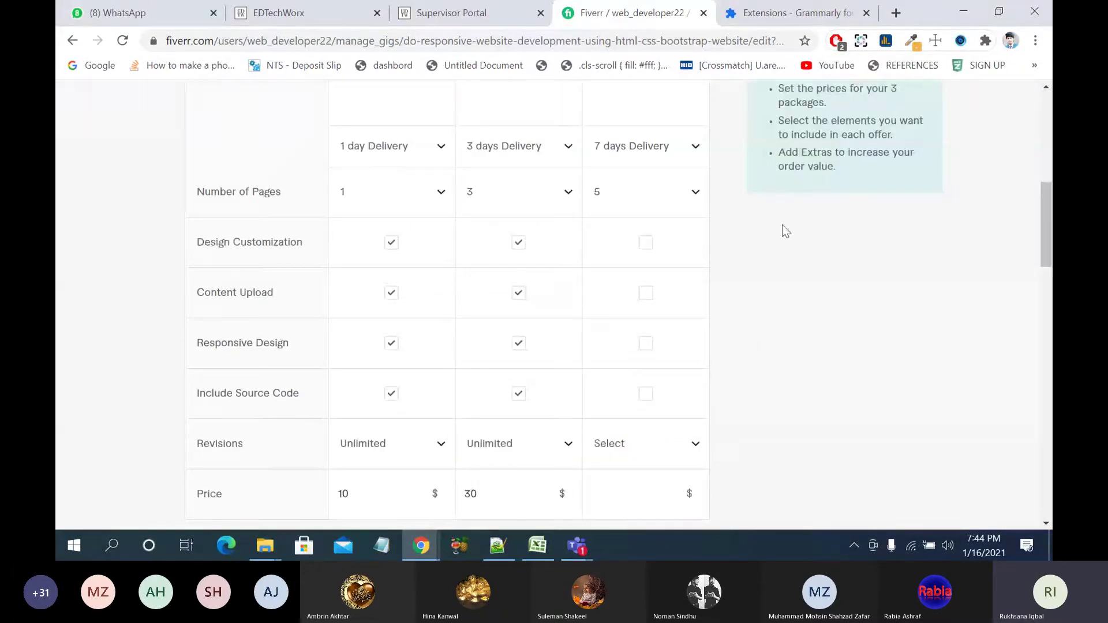
mouse_move(695, 233)
left_click(646, 243)
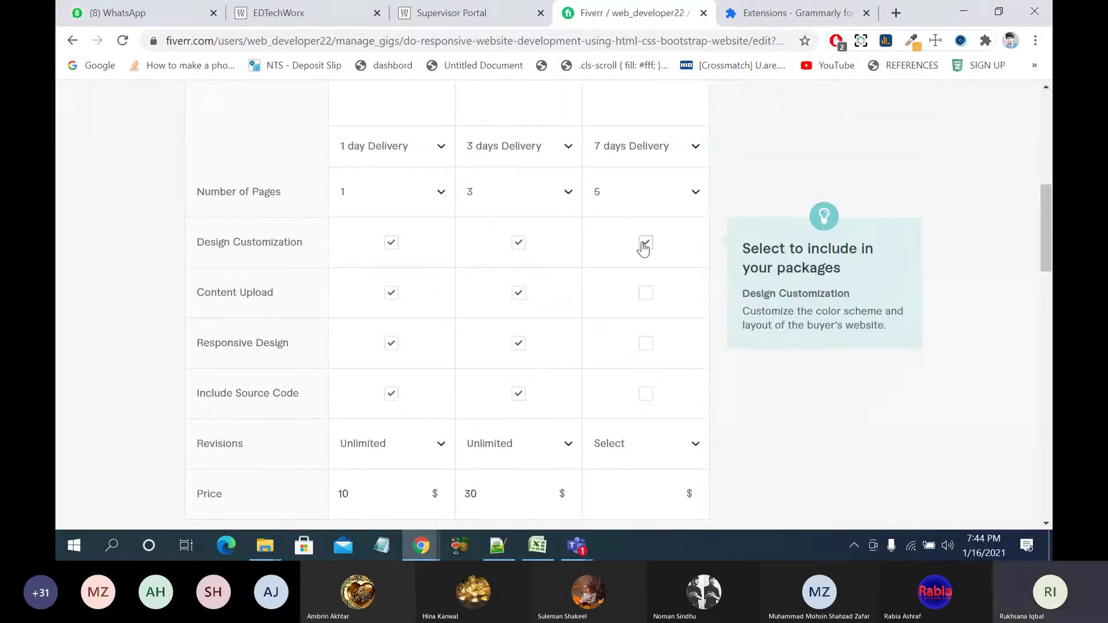
left_click(645, 293)
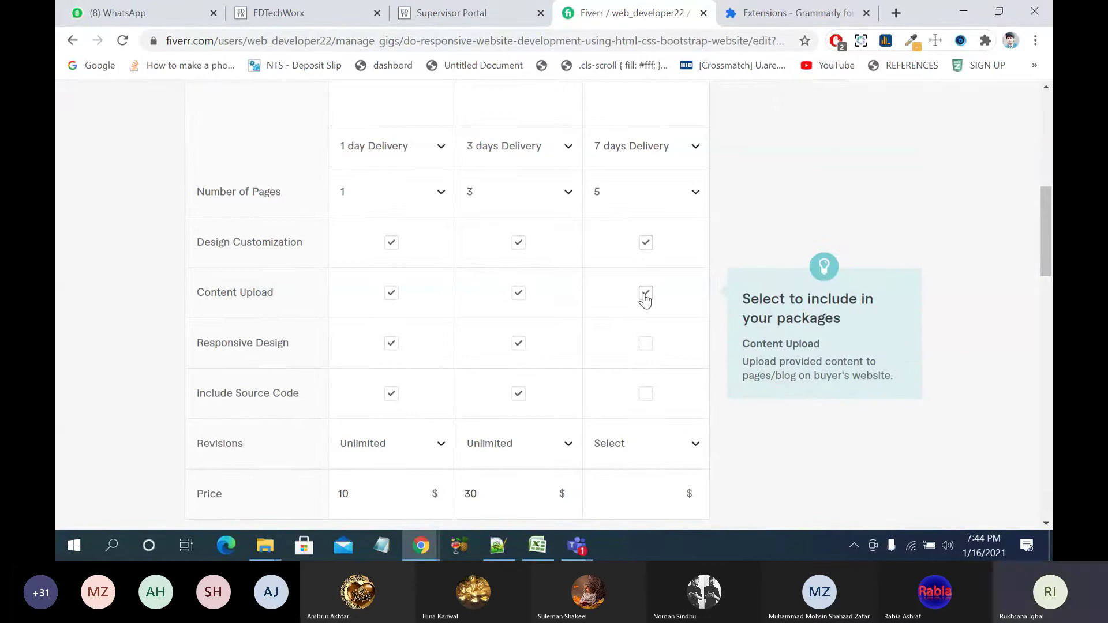
left_click(645, 343)
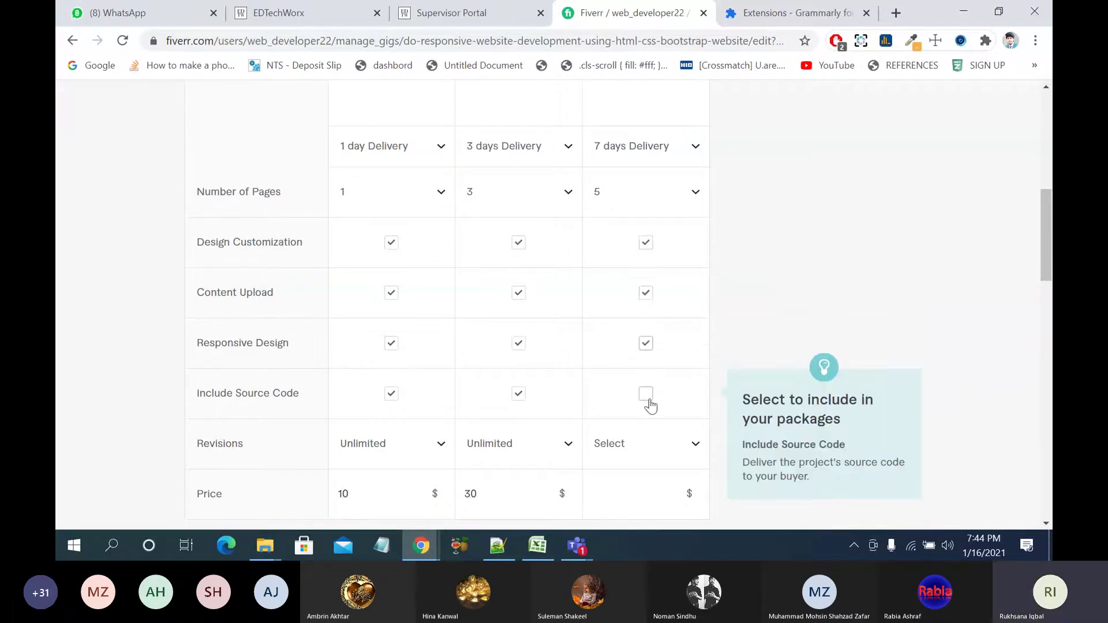
left_click(660, 386)
Step: Set the Premium package's revisions to Unlimited and its price to $40
left_click(649, 444)
scroll(678, 346, "down", 5)
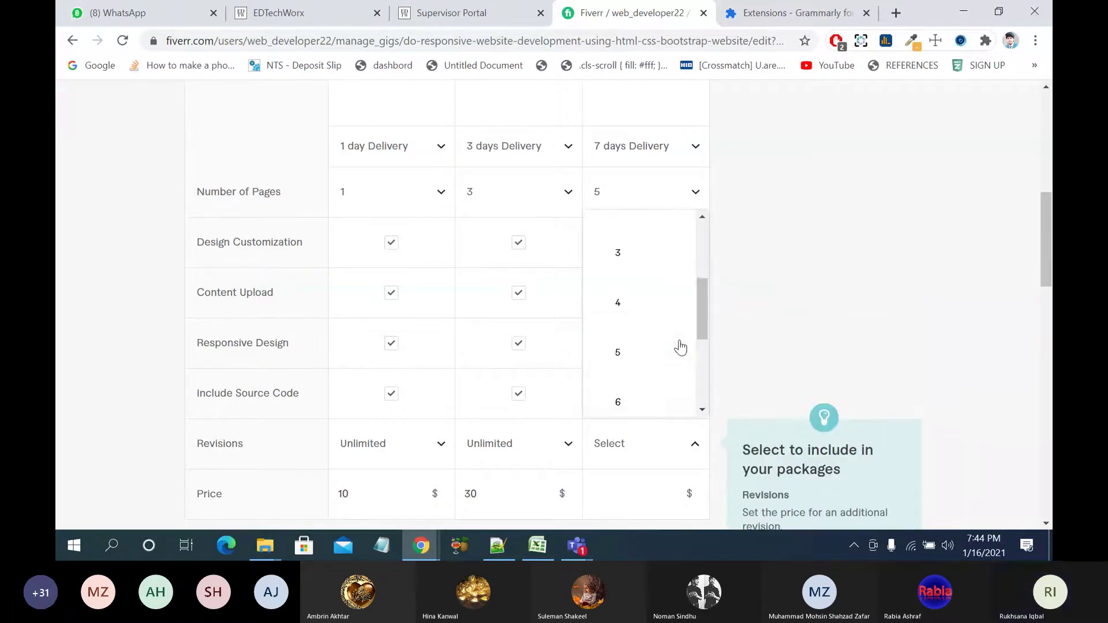
left_click(658, 385)
scroll(798, 358, "down", 1)
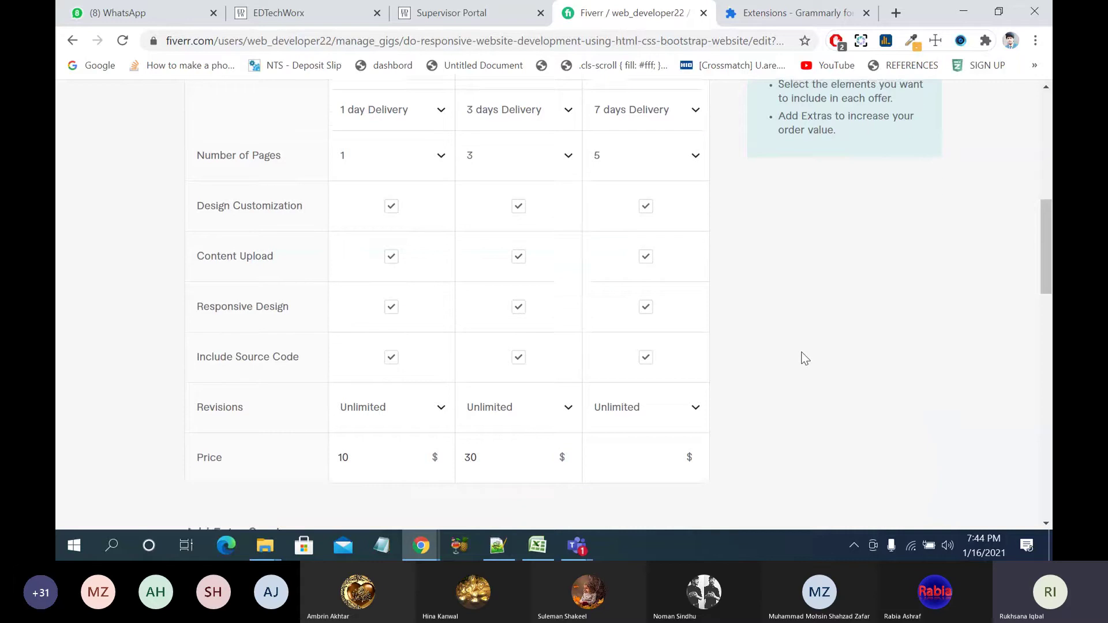
left_click(609, 430)
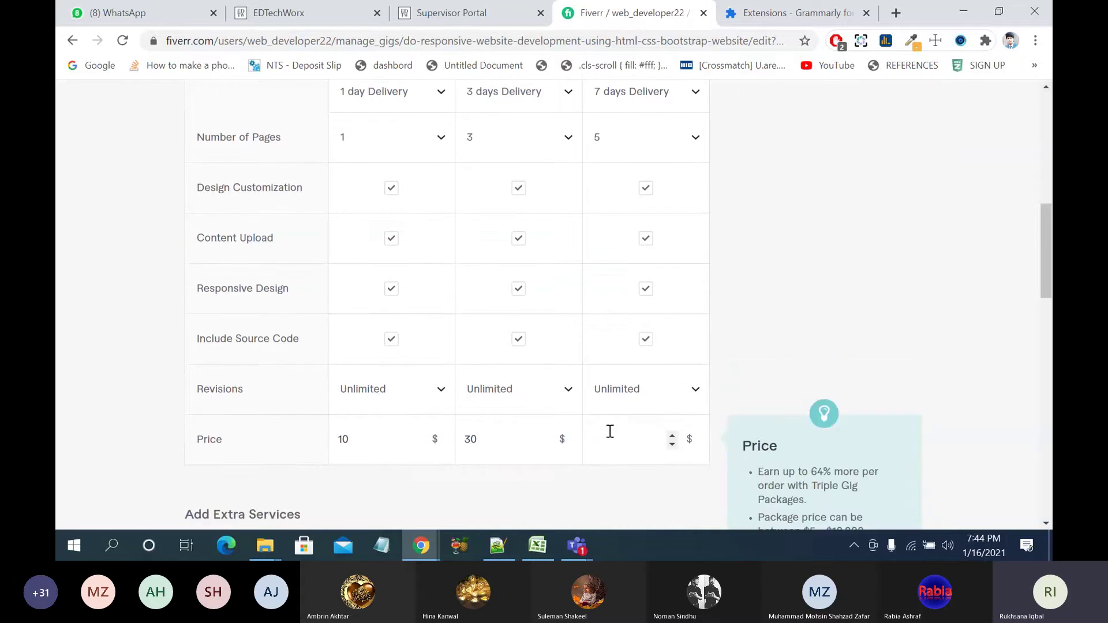
type("40")
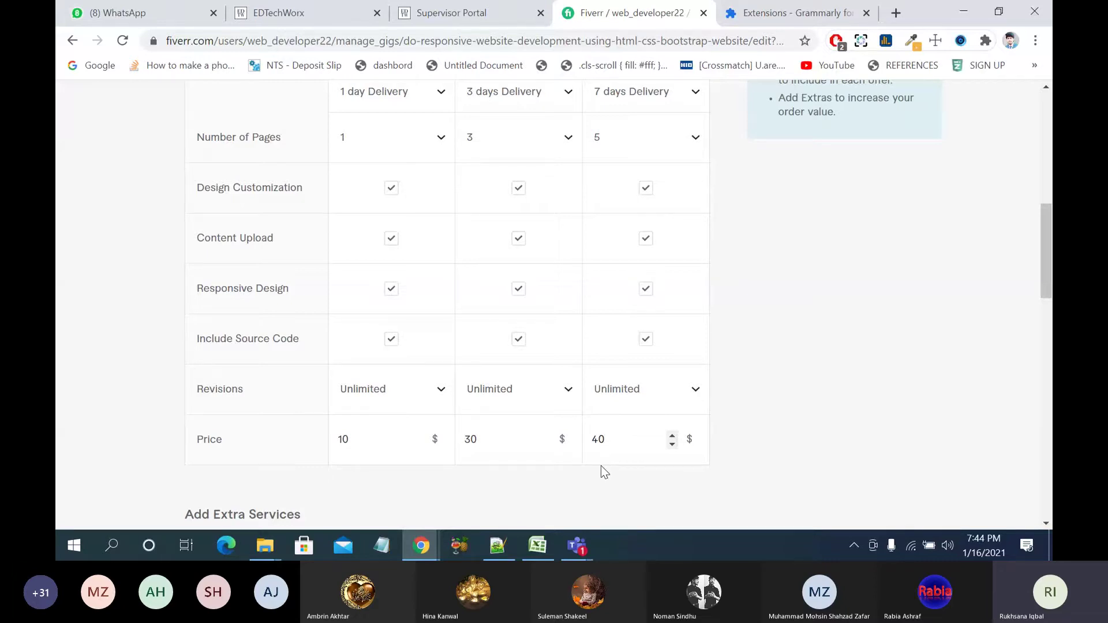
left_click(618, 447)
Step: Review the extra services and the Extra fast delivery day options against the Basic package's description and delivery time
scroll(535, 480, "down", 5)
scroll(535, 480, "down", 1)
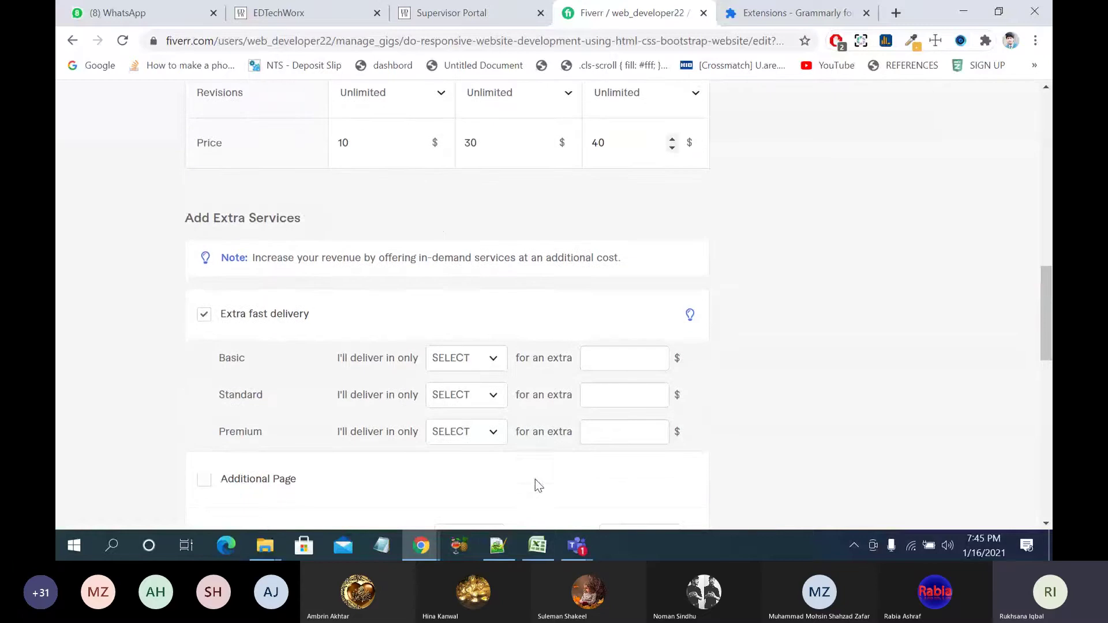
scroll(440, 229, "up", 1)
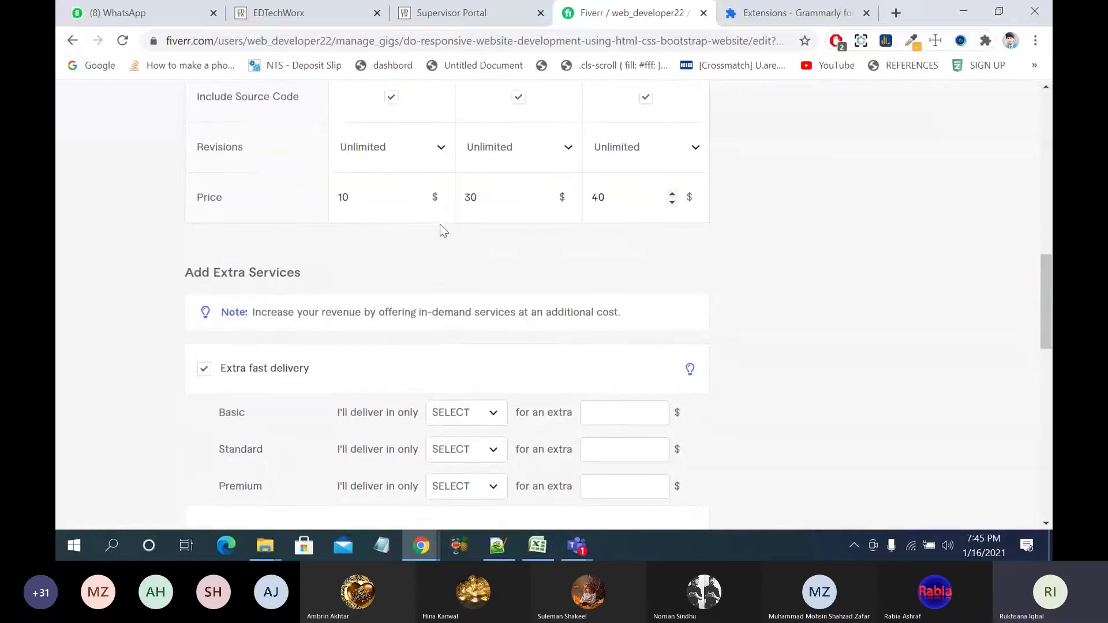
scroll(440, 228, "down", 2)
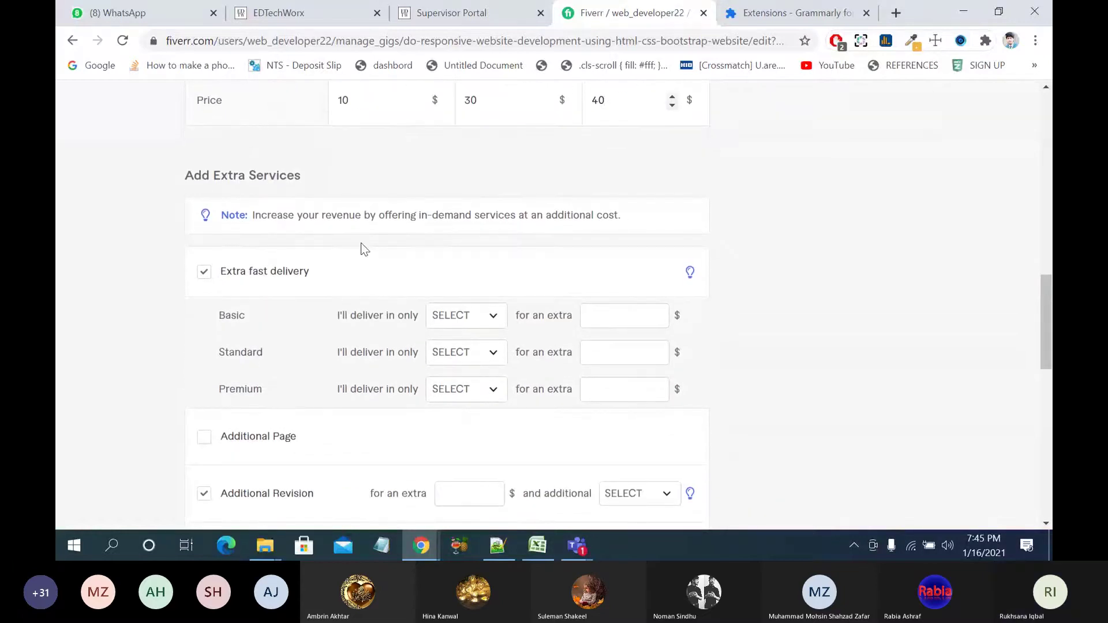
scroll(363, 248, "down", 2)
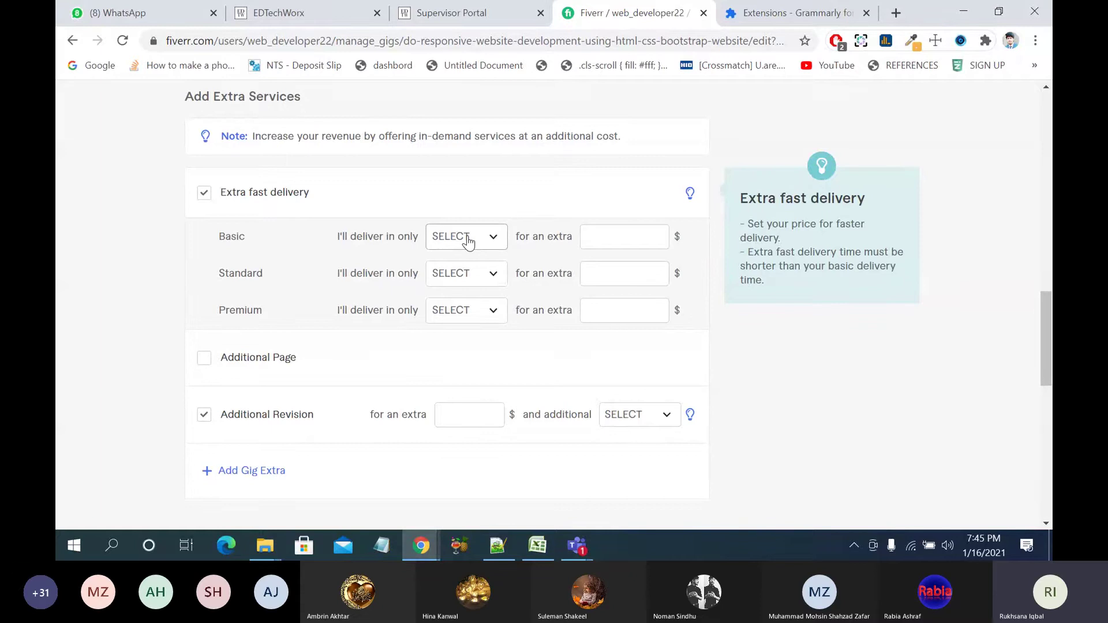
left_click(491, 241)
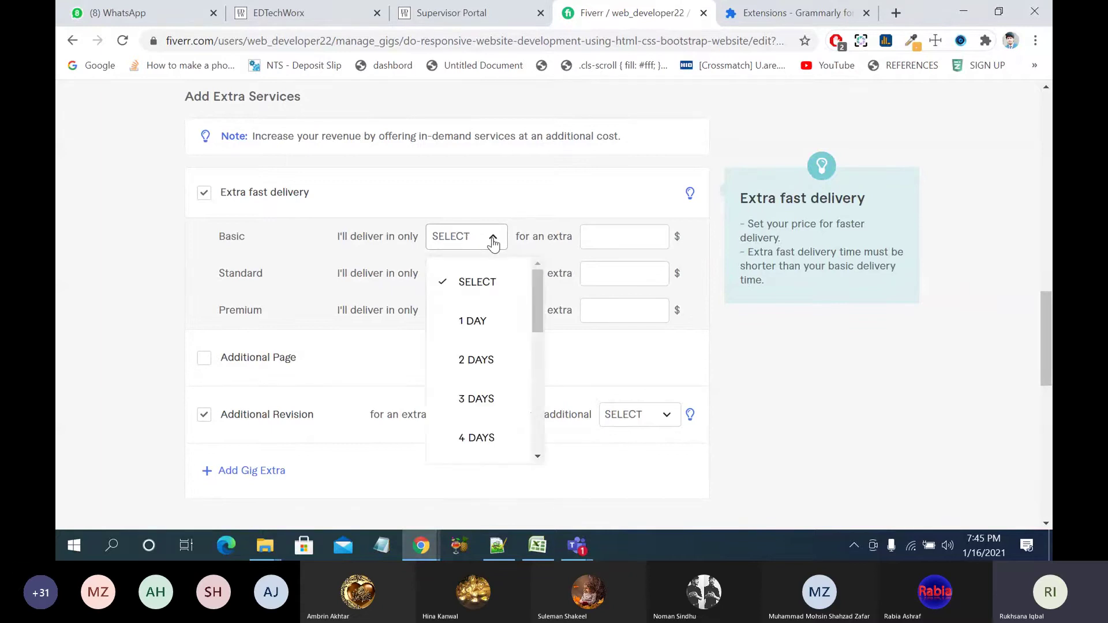
left_click(594, 196)
scroll(593, 196, "up", 10)
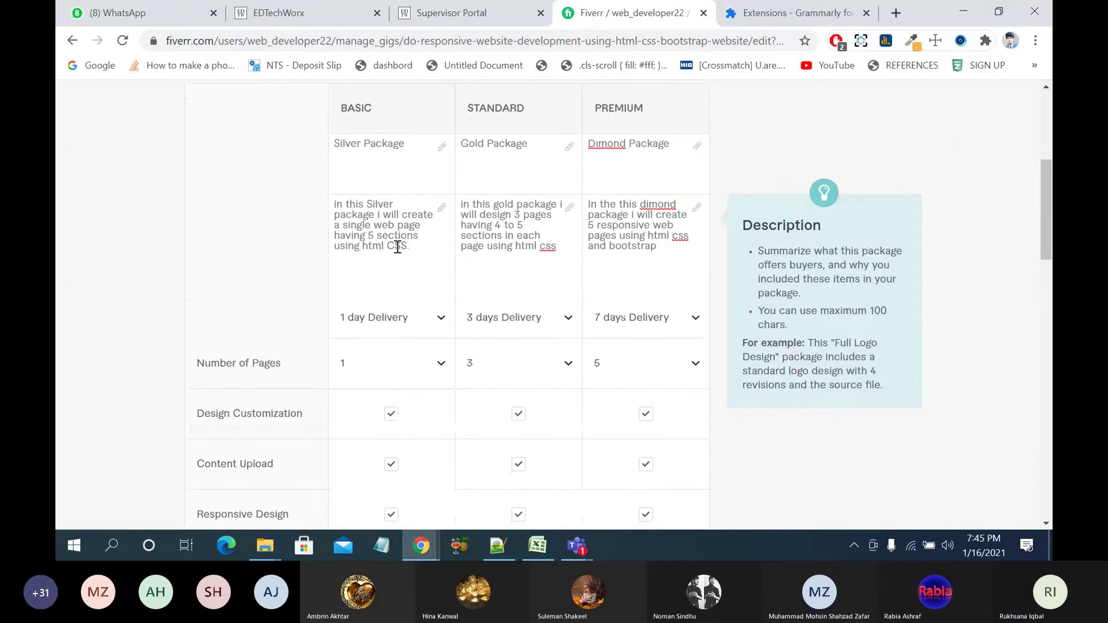
left_click(381, 241)
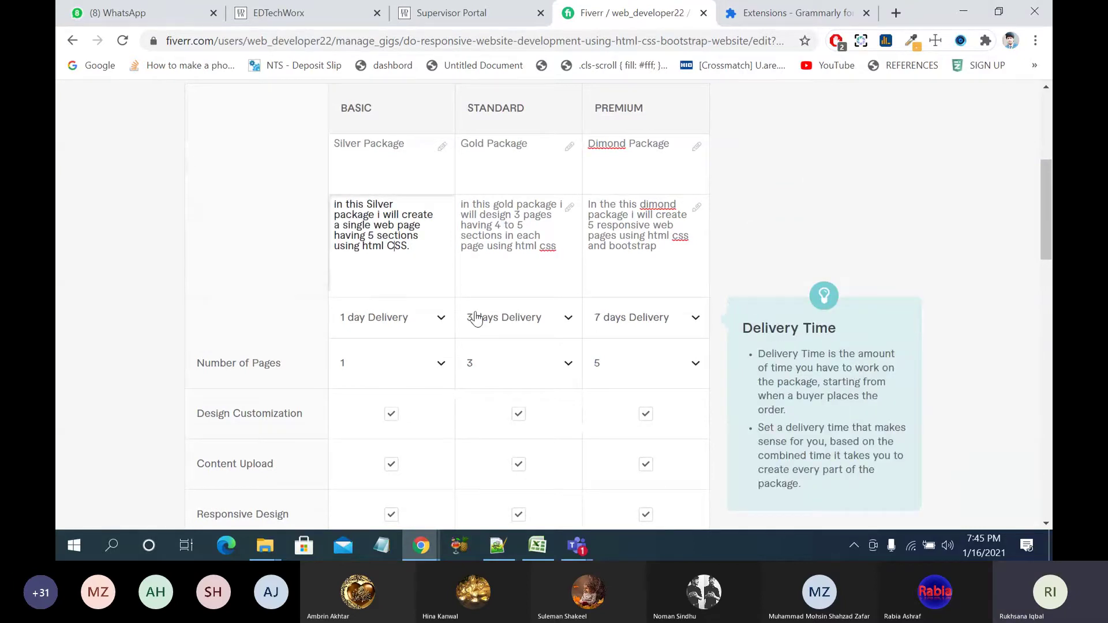
scroll(476, 319, "down", 10)
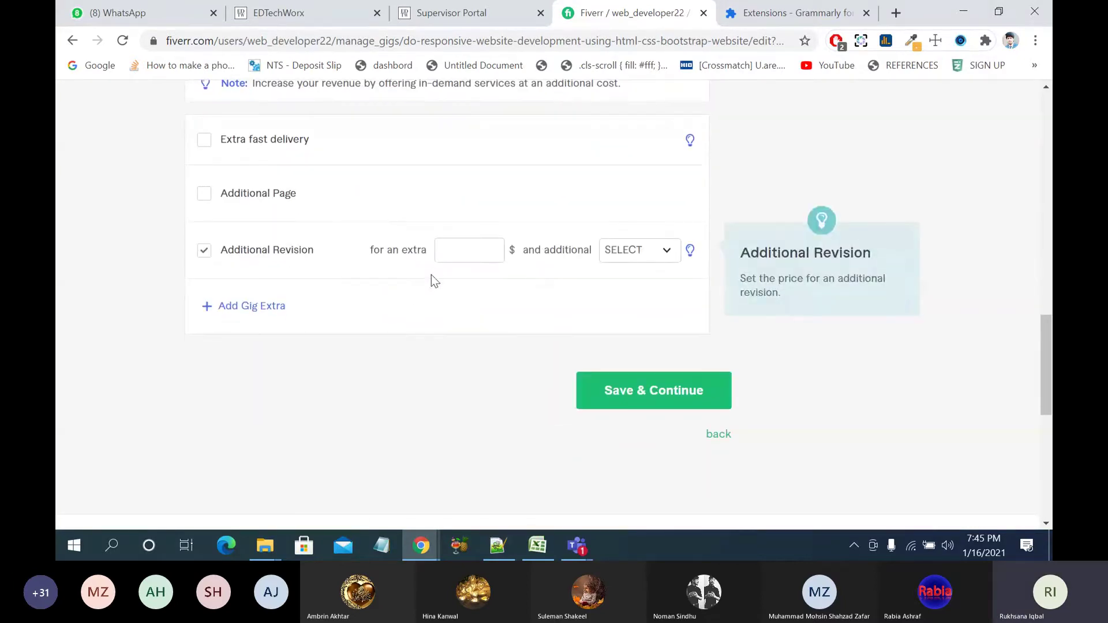
scroll(416, 306, "up", 3)
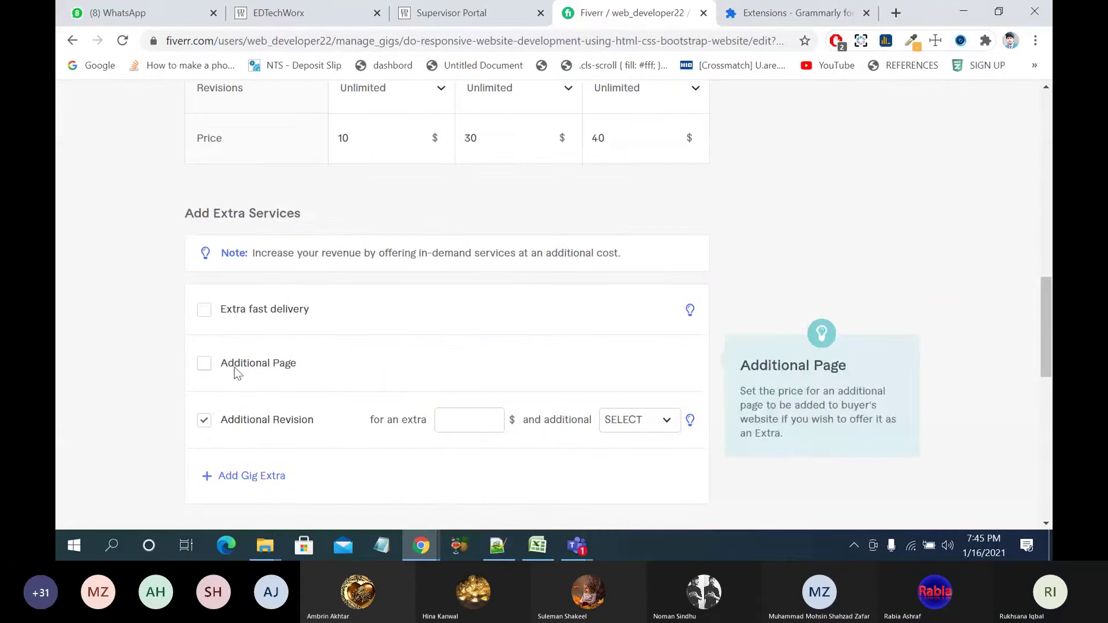
Step: Enable Extra fast delivery and set the Basic package's fast delivery time to 1 day
left_click(205, 319)
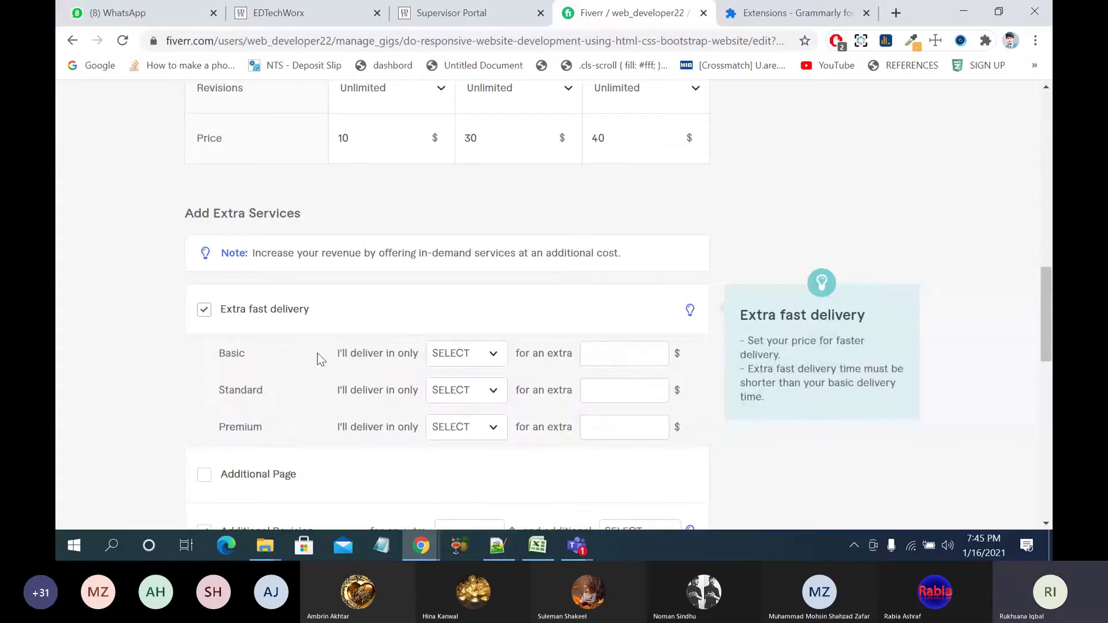
left_click(452, 356)
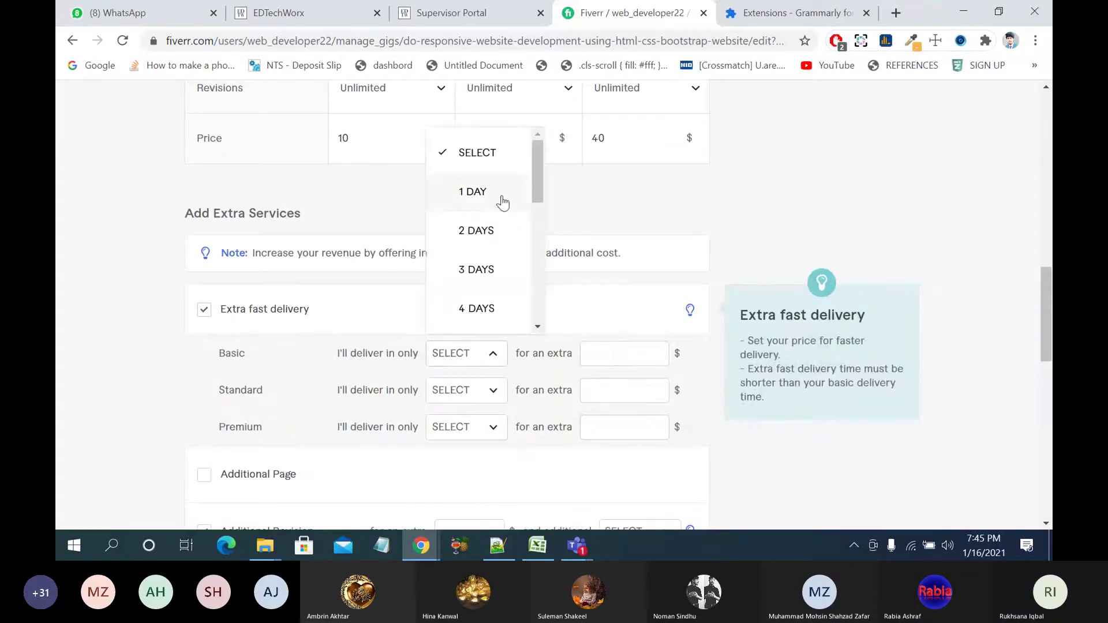
left_click(502, 195)
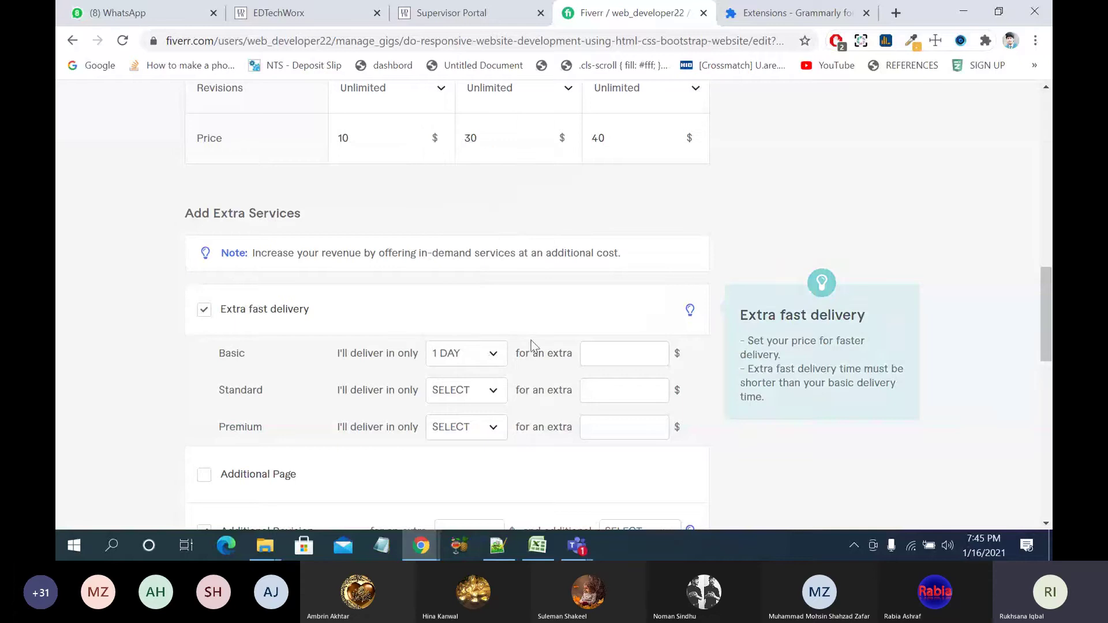
left_click(600, 356)
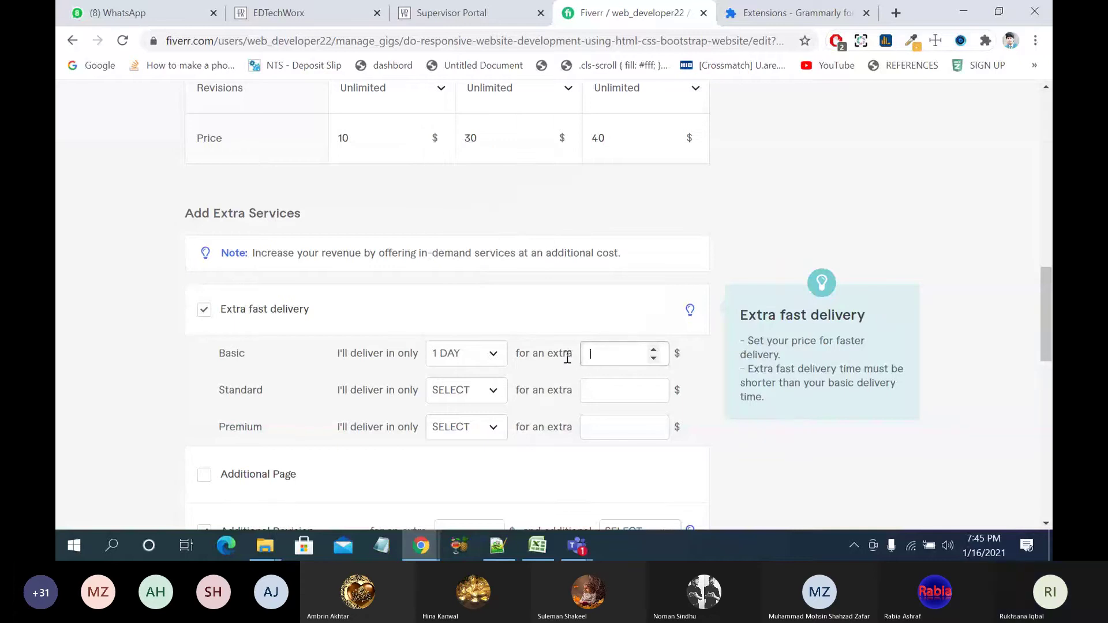
left_click(492, 353)
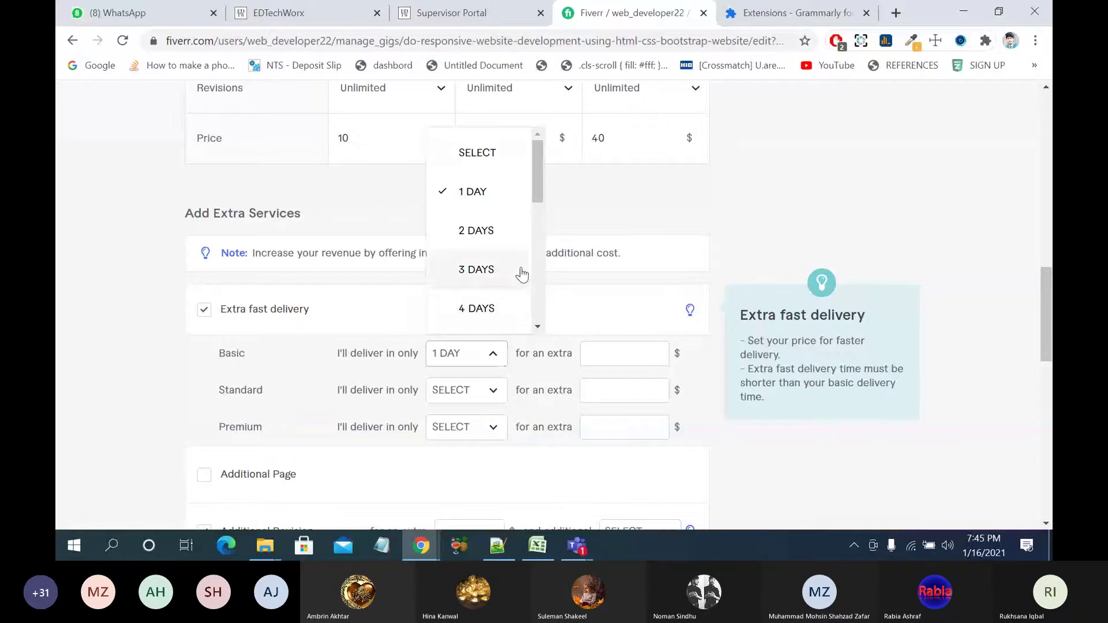
left_click(590, 210)
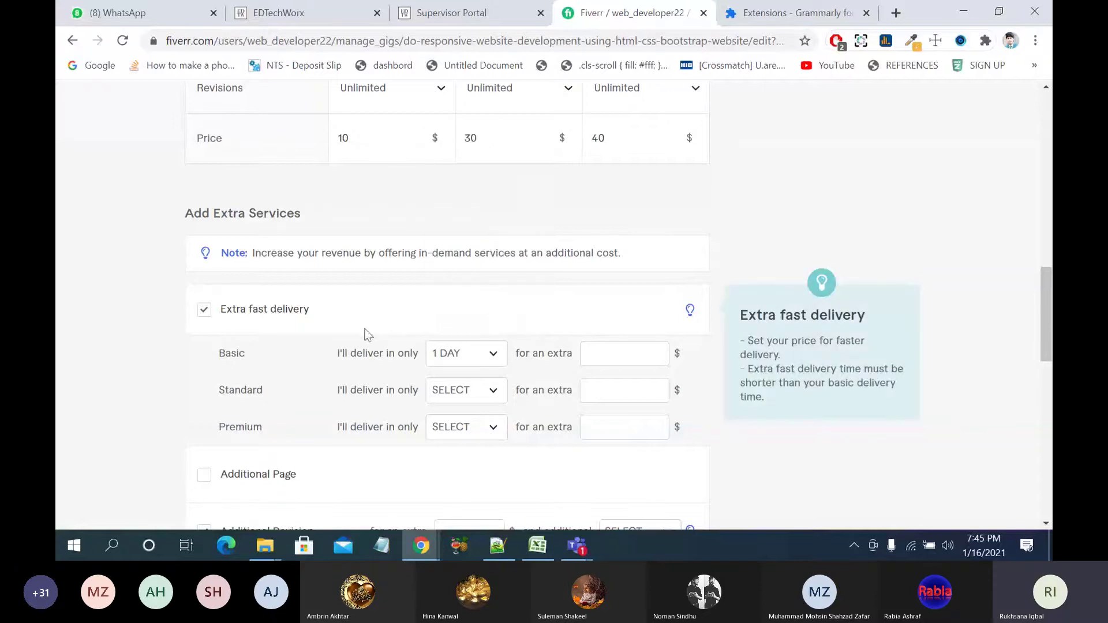
Step: Set the Standard package's extra fast delivery to 2 days for an extra $10
scroll(465, 389, "down", 2)
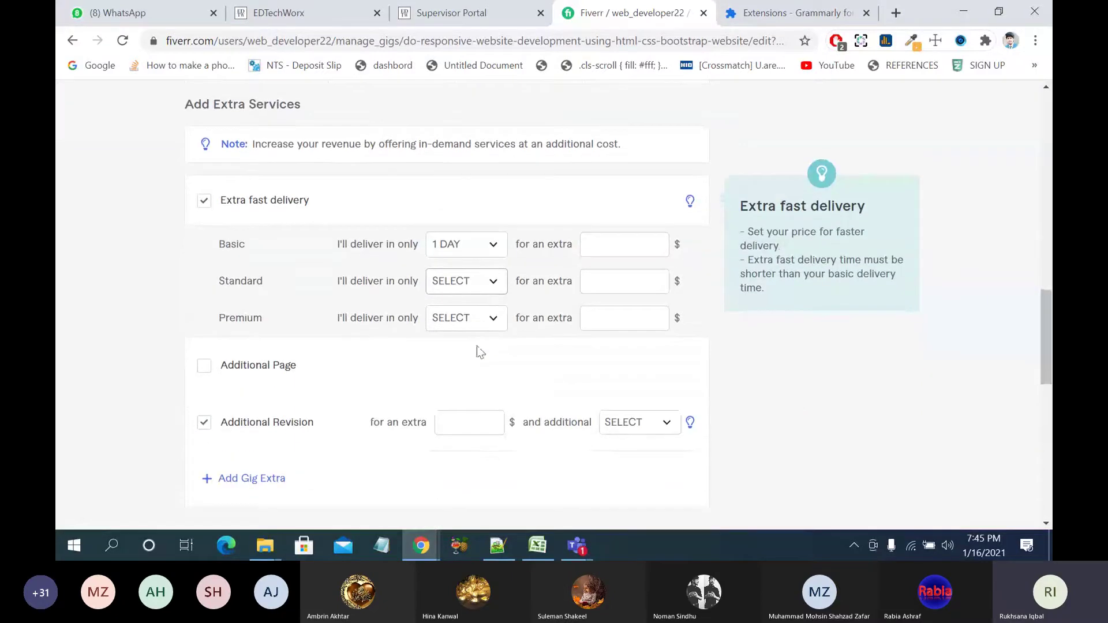
left_click(494, 287)
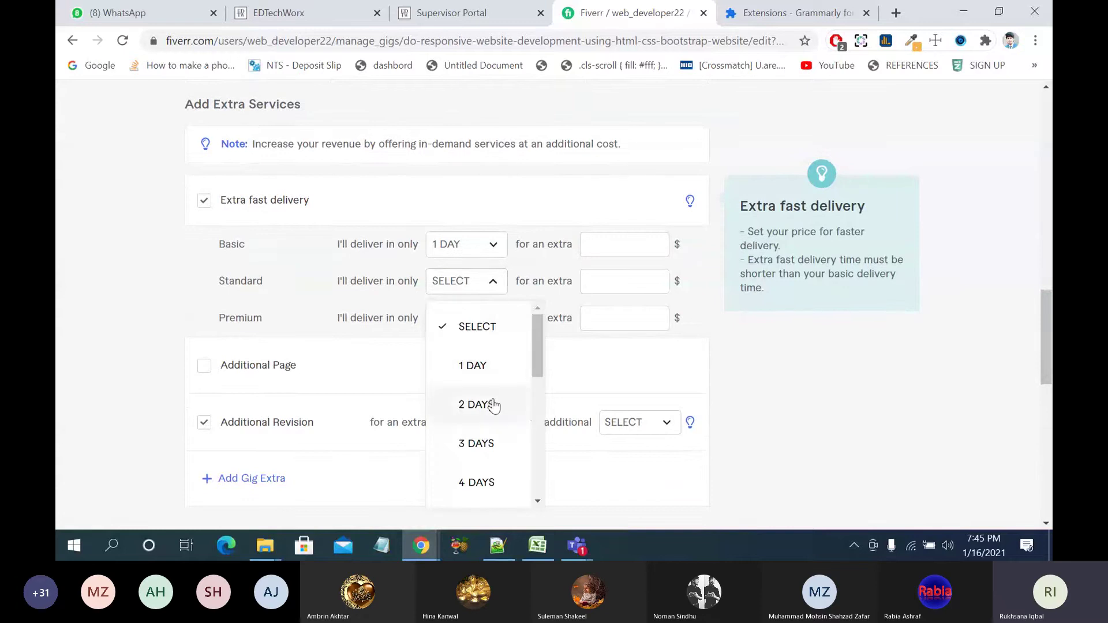
left_click(494, 405)
left_click(606, 287)
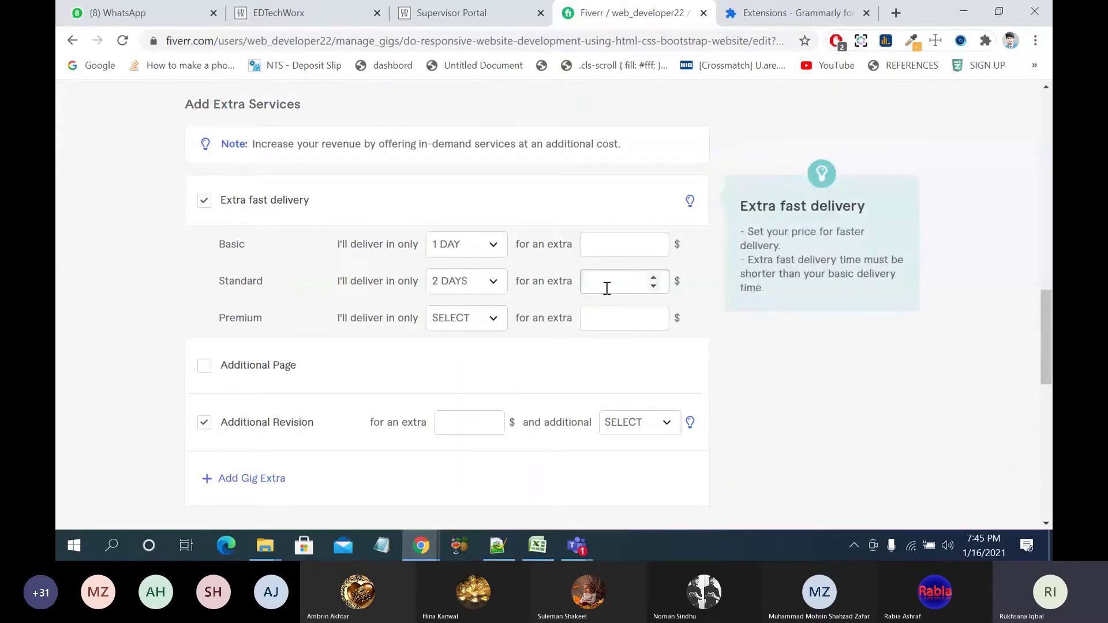
type("10")
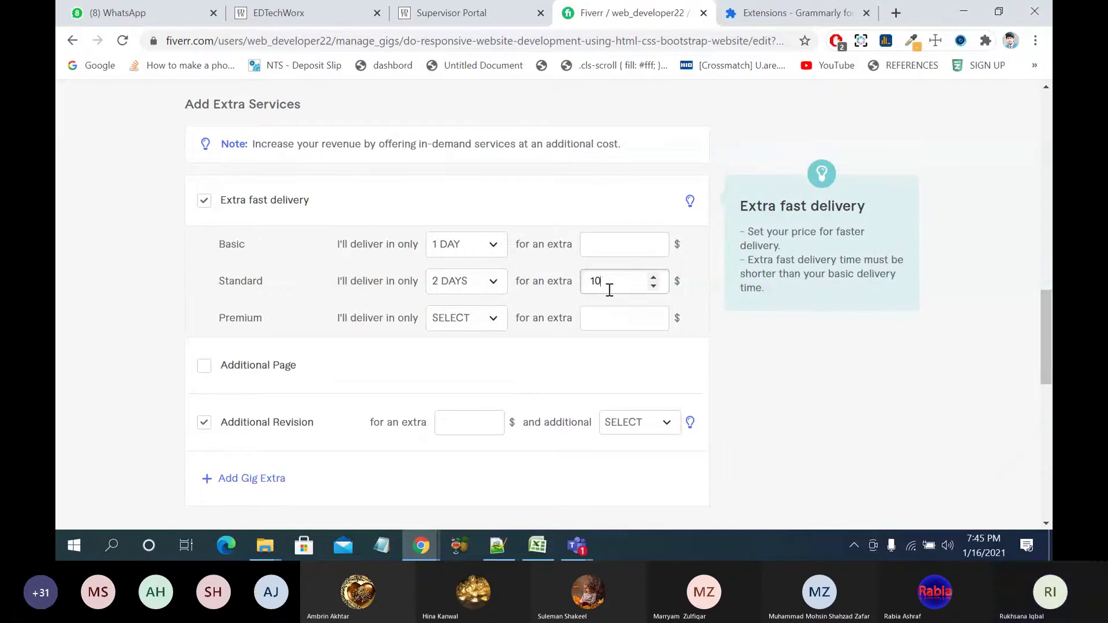
Step: Review the Standard and Premium packages' delivery times, page counts and prices against the Extra fast delivery options
scroll(680, 289, "up", 8)
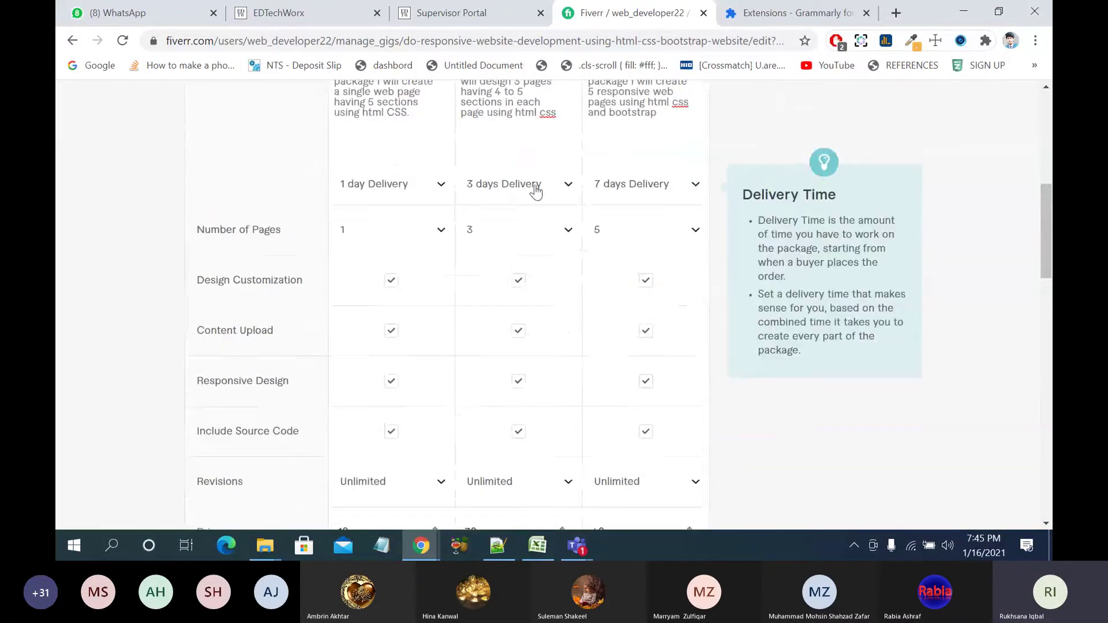
scroll(519, 196, "up", 2)
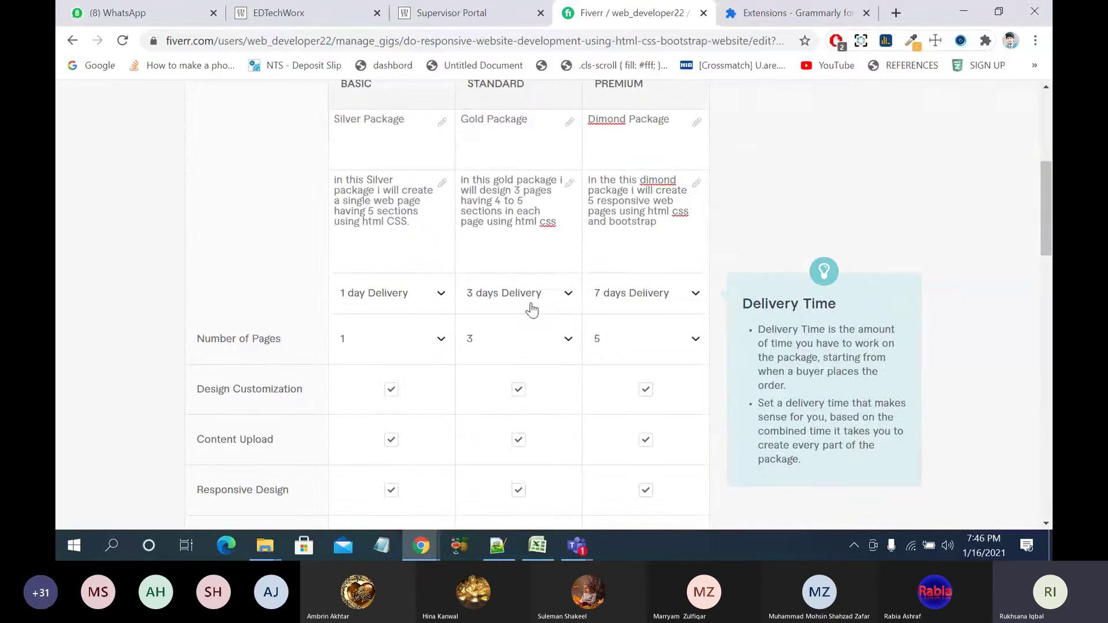
scroll(531, 309, "down", 10)
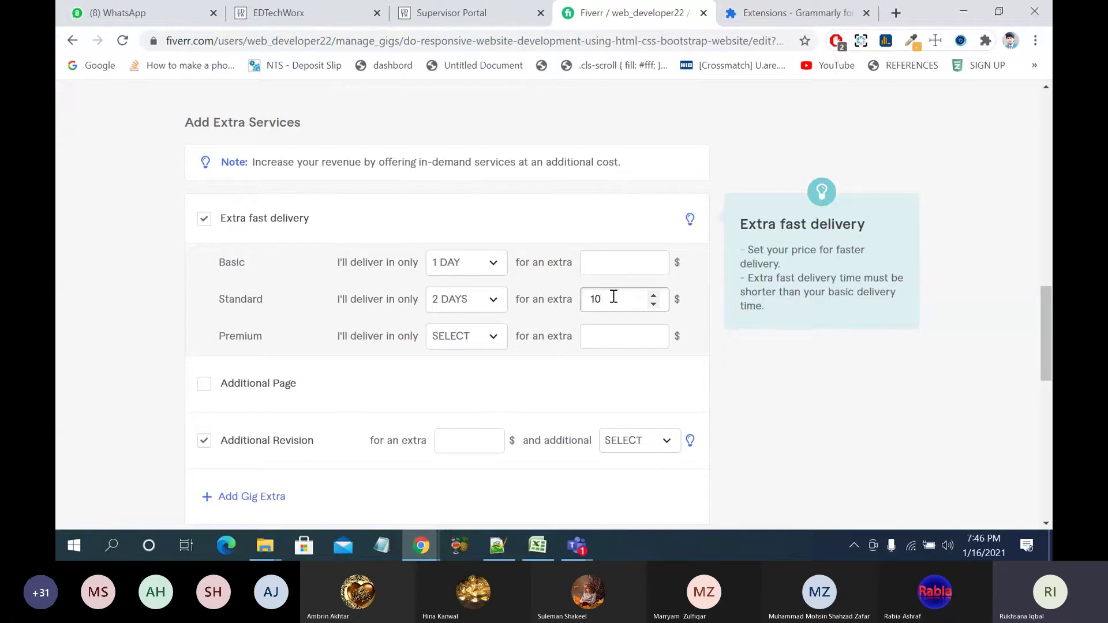
left_click(480, 339)
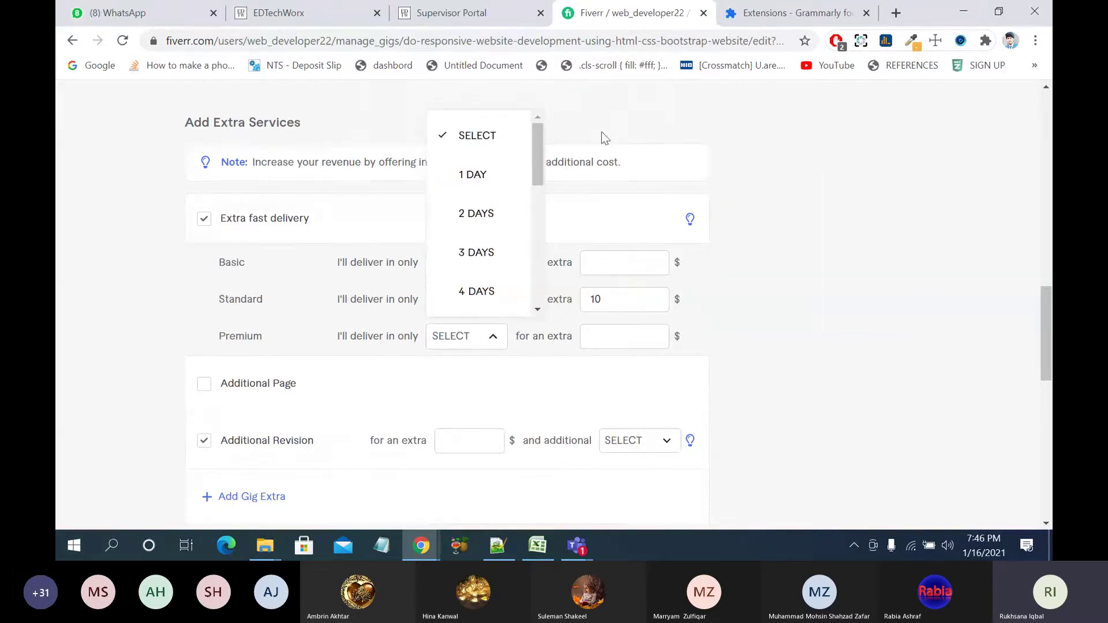
scroll(601, 131, "up", 5)
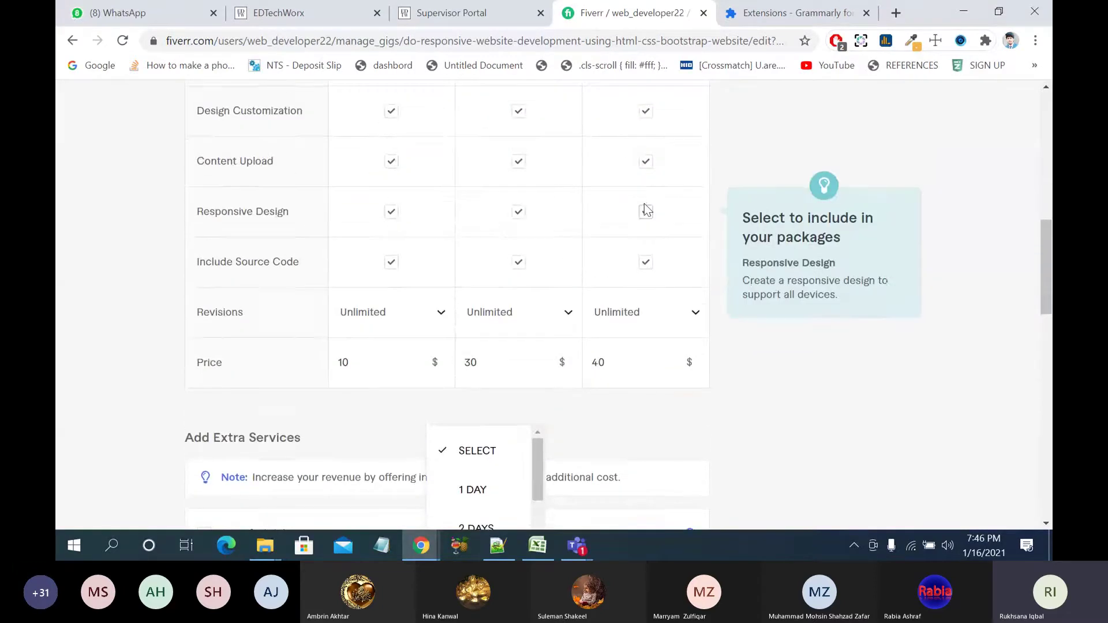
scroll(644, 203, "up", 3)
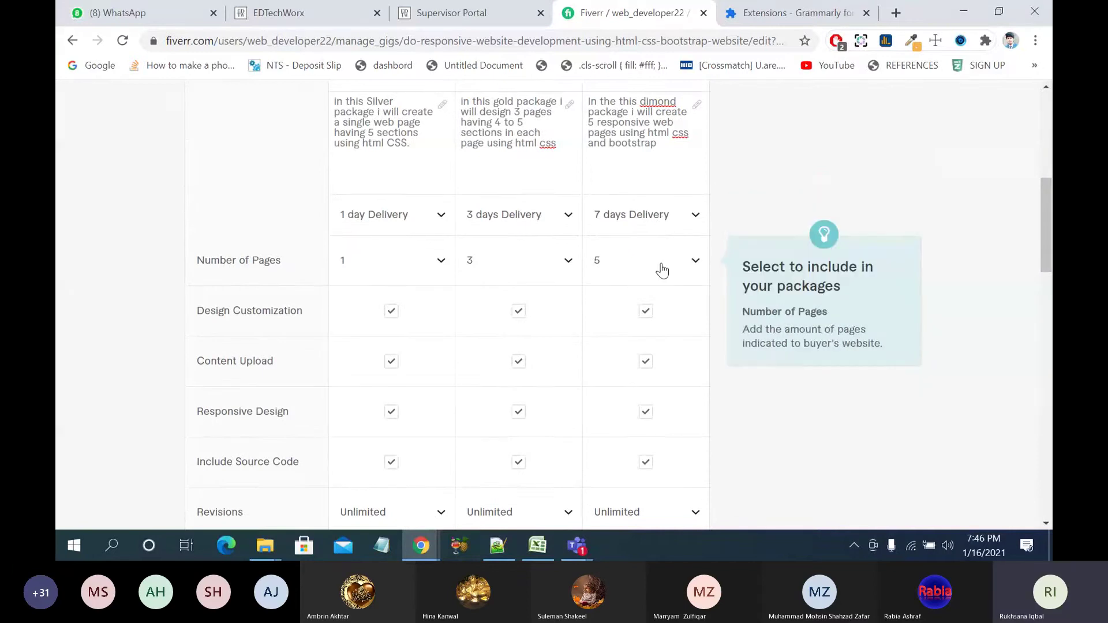
scroll(662, 271, "down", 4)
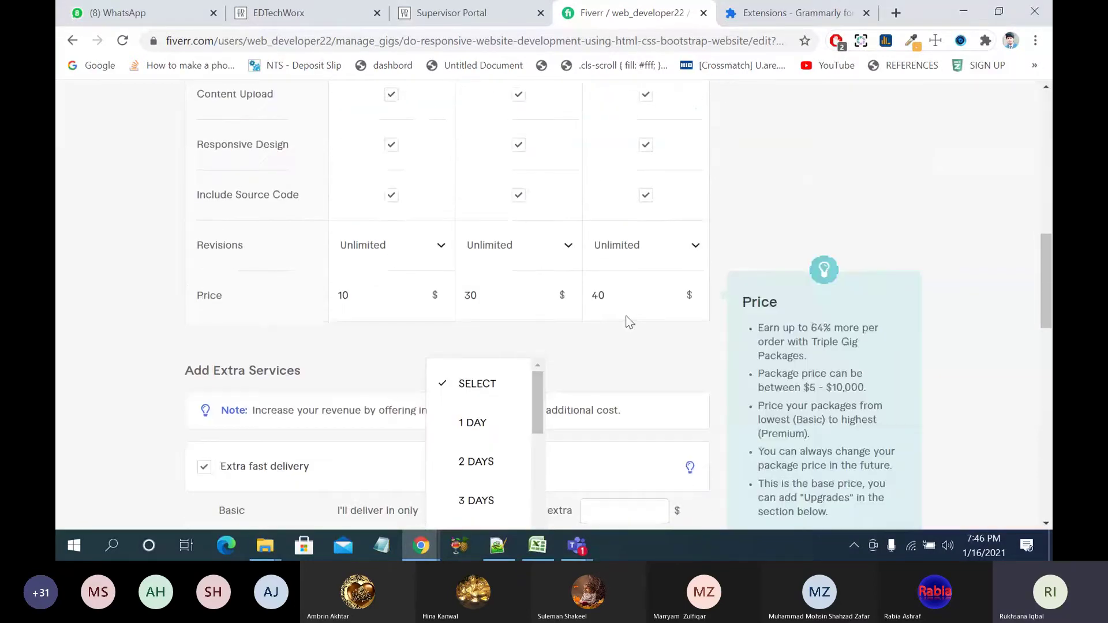
scroll(629, 313, "up", 6)
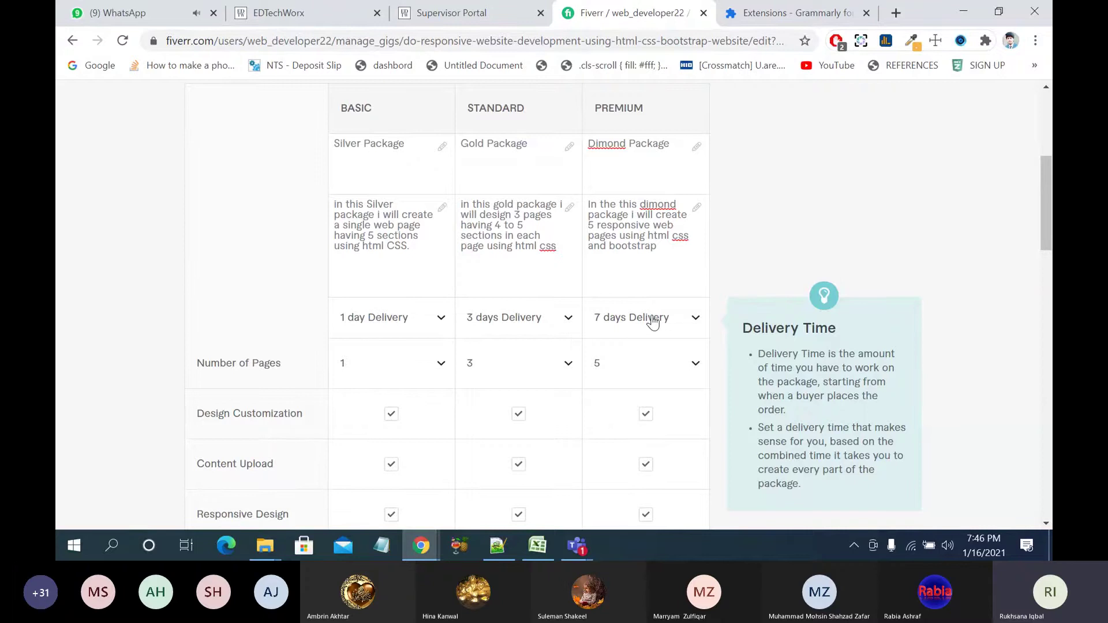
scroll(653, 323, "down", 1)
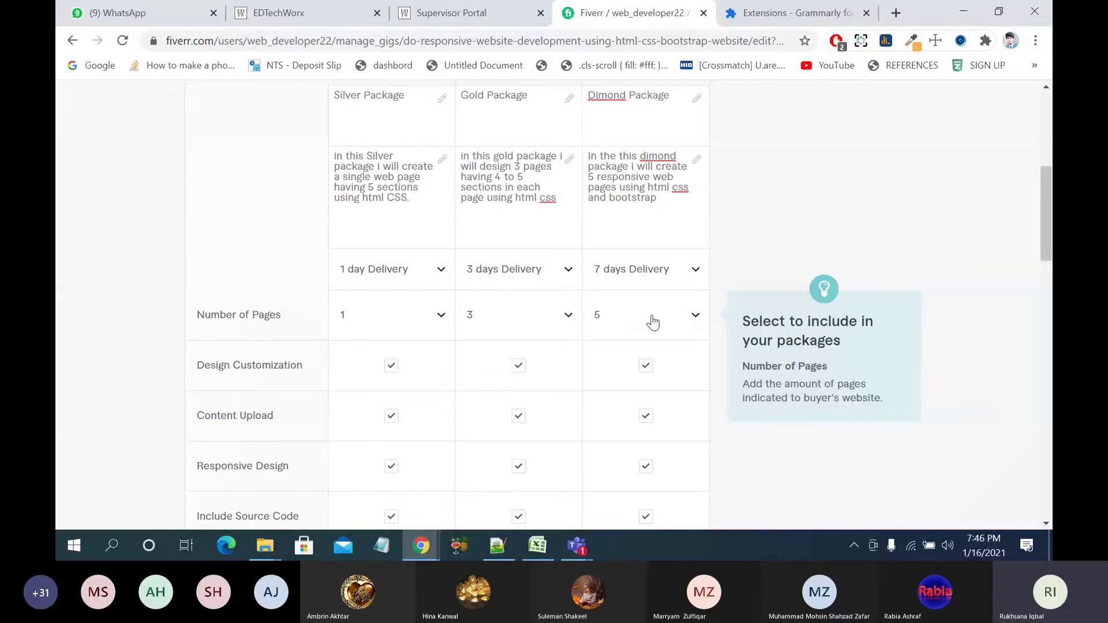
scroll(653, 323, "down", 2)
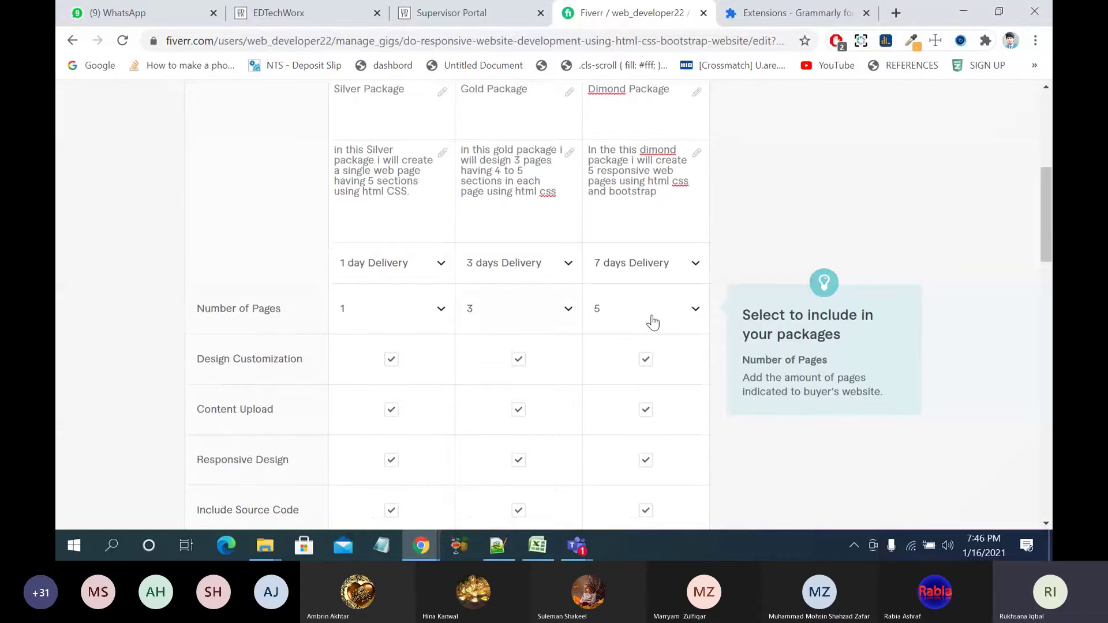
scroll(652, 323, "down", 4)
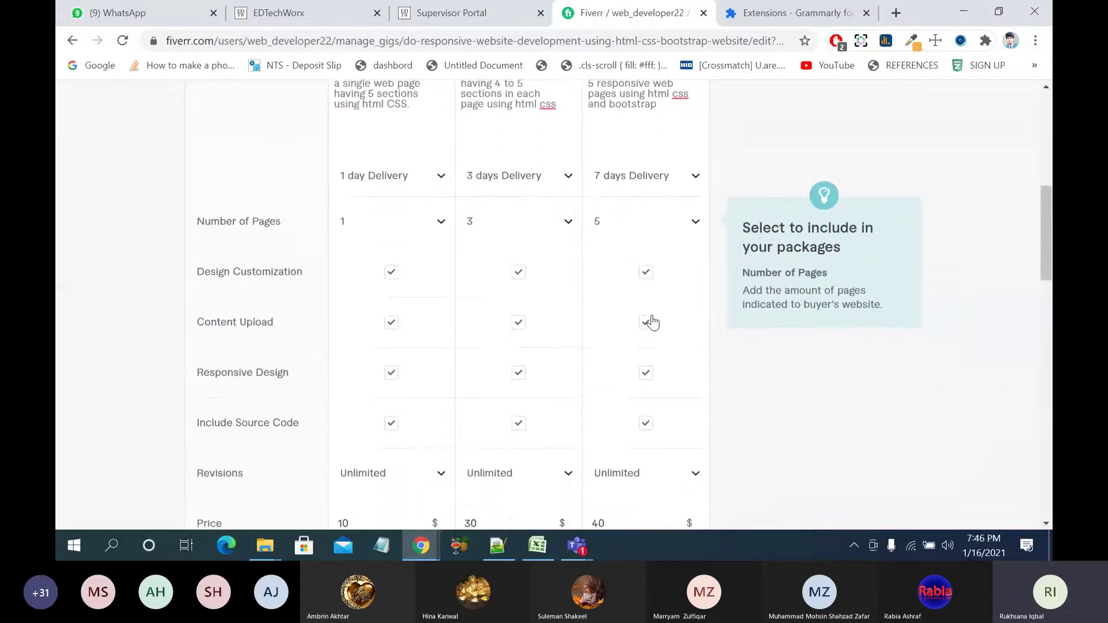
left_click(652, 321)
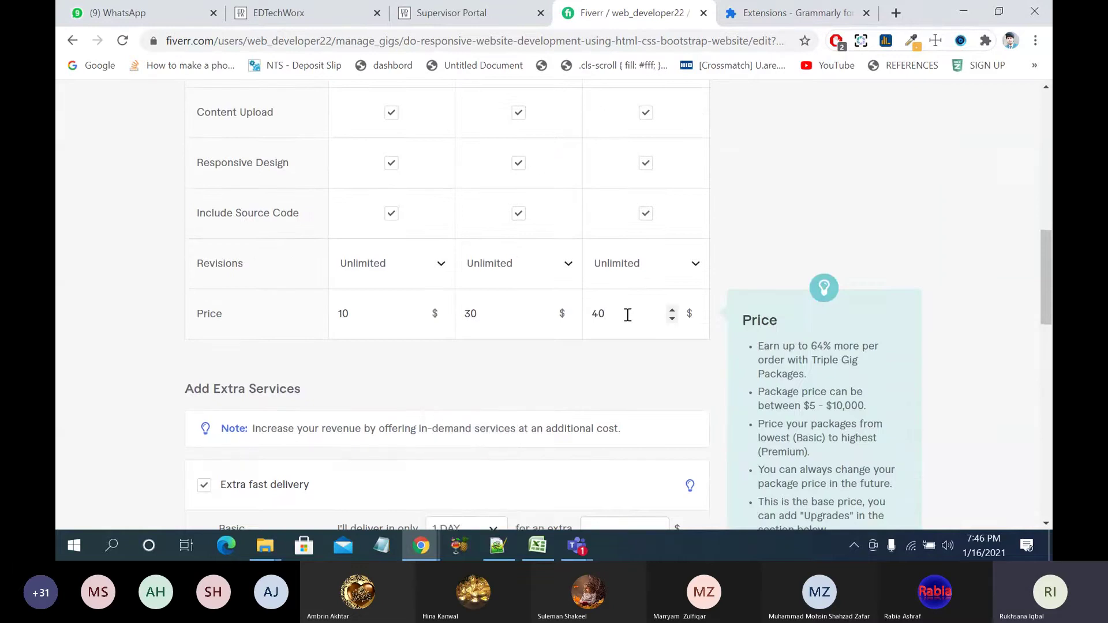
left_click(638, 348)
scroll(639, 348, "down", 5)
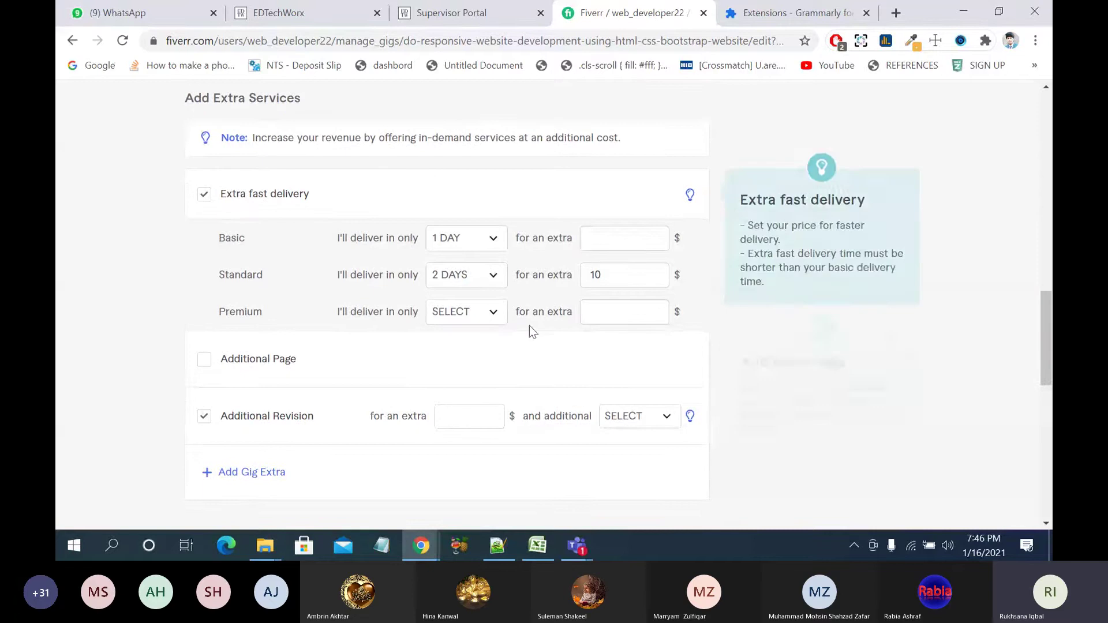
Step: Set the Premium package's extra fast delivery time to 5 days
left_click(493, 314)
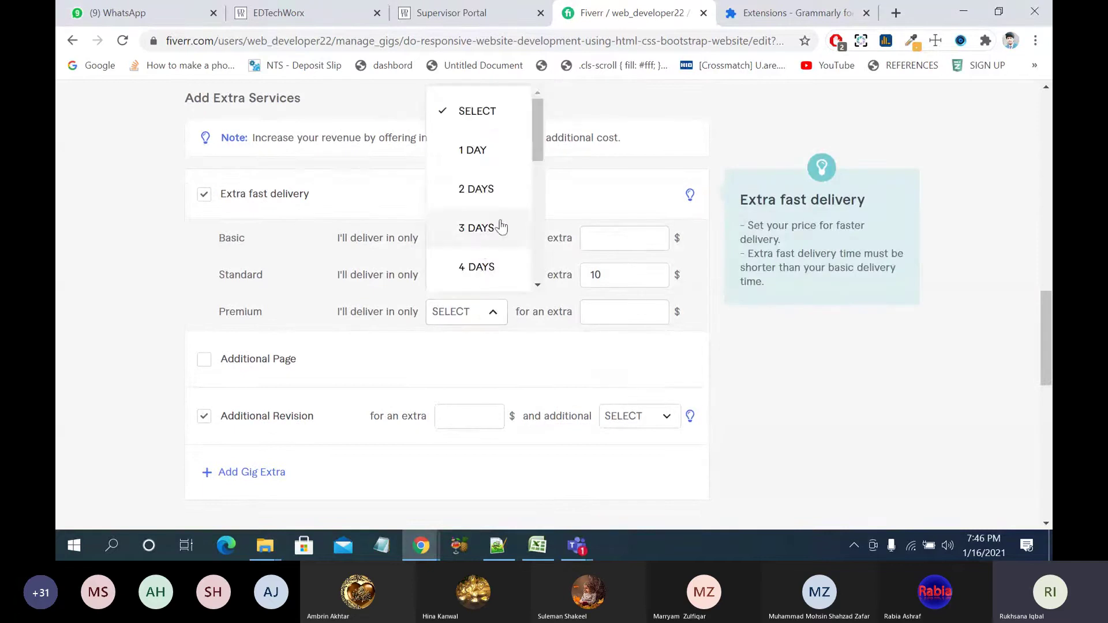
scroll(538, 147, "down", 1)
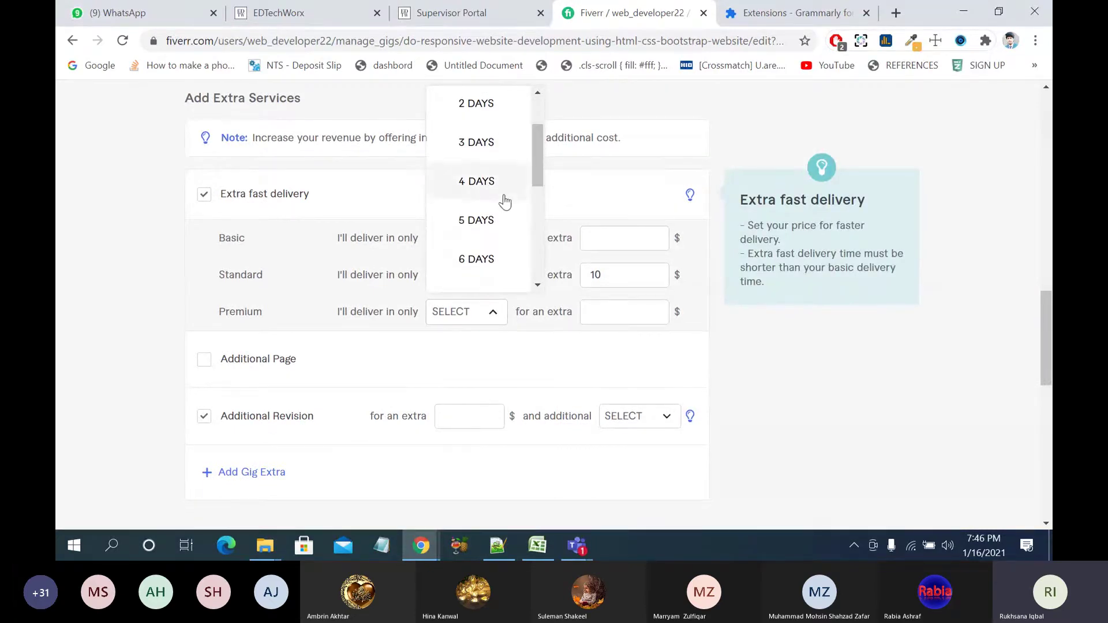
left_click(494, 220)
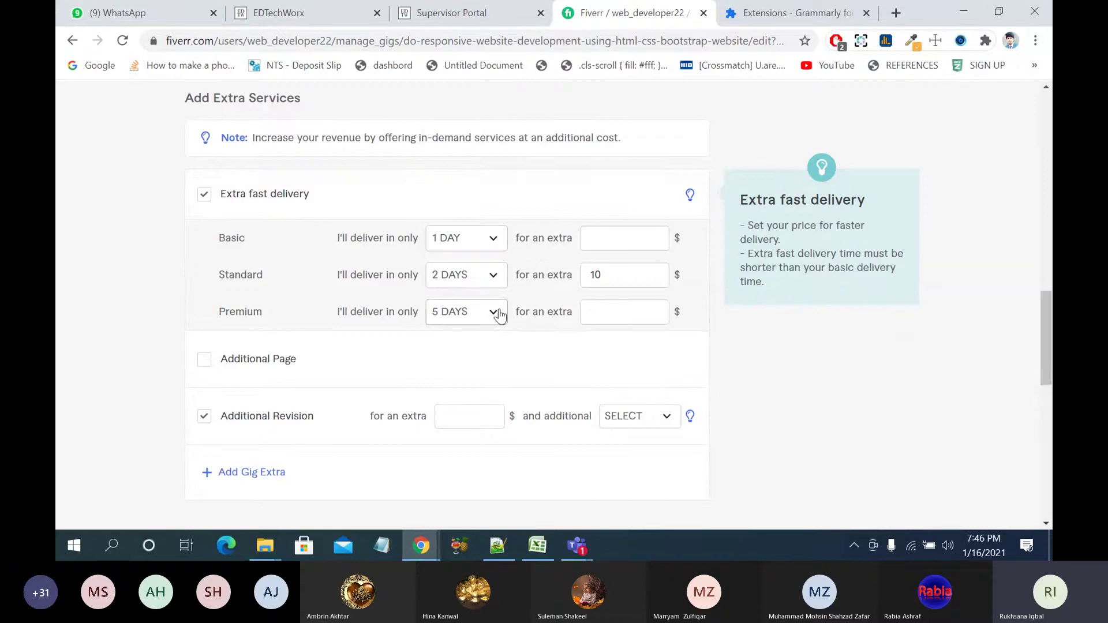
Step: Set the Premium package's extra fast delivery price to $20
left_click(588, 311)
type("20")
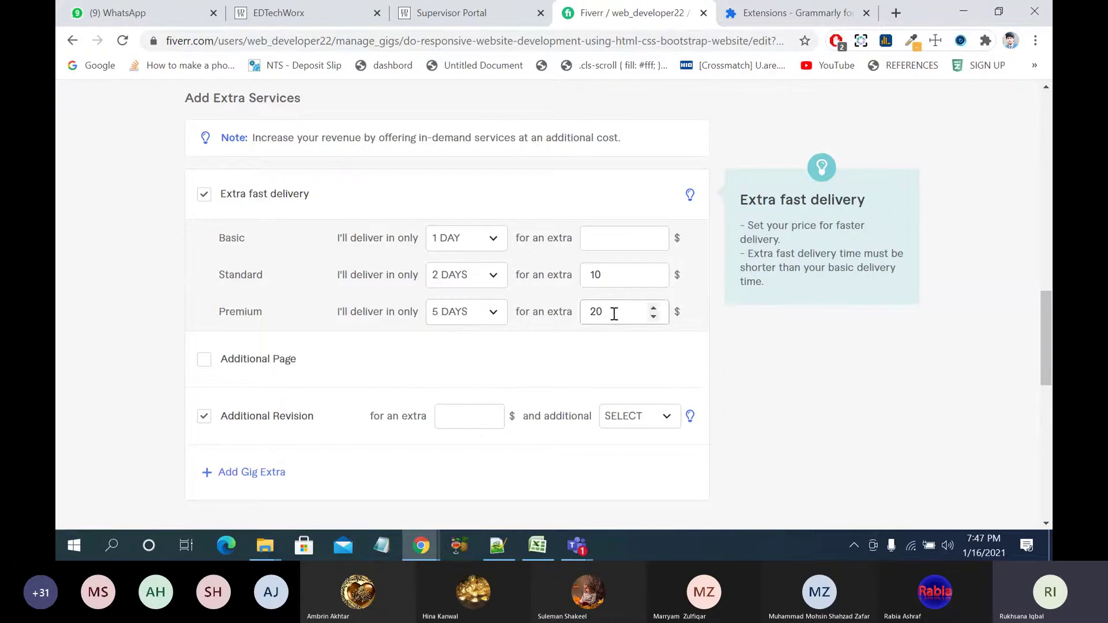
Step: Try offering the Additional Page service for an extra $10 and turn it off again
left_click(204, 360)
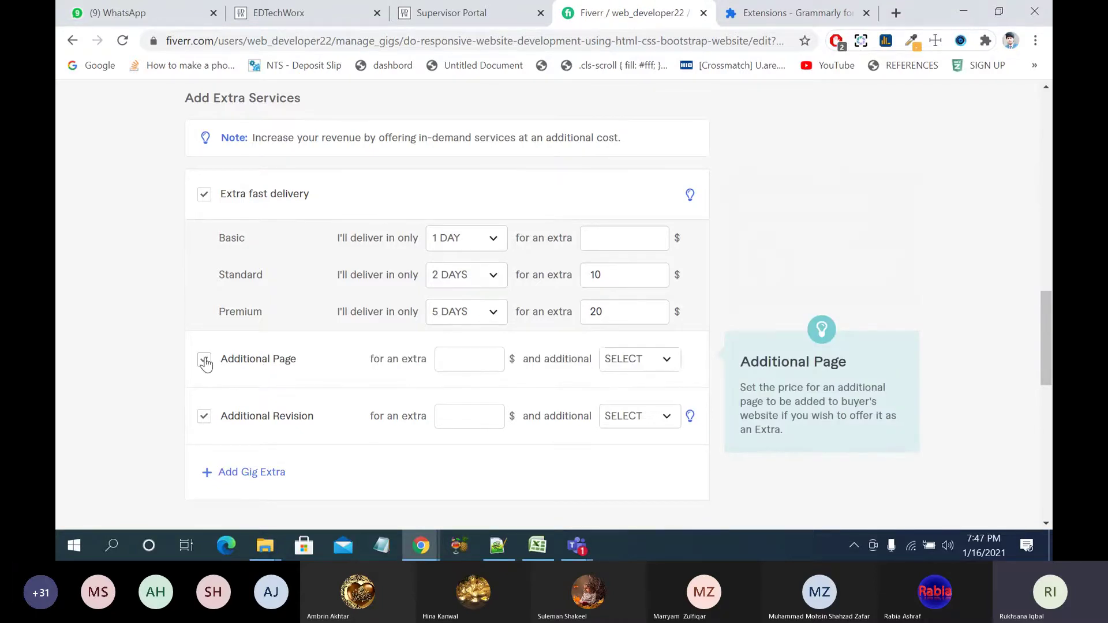
left_click(447, 351)
left_click(612, 359)
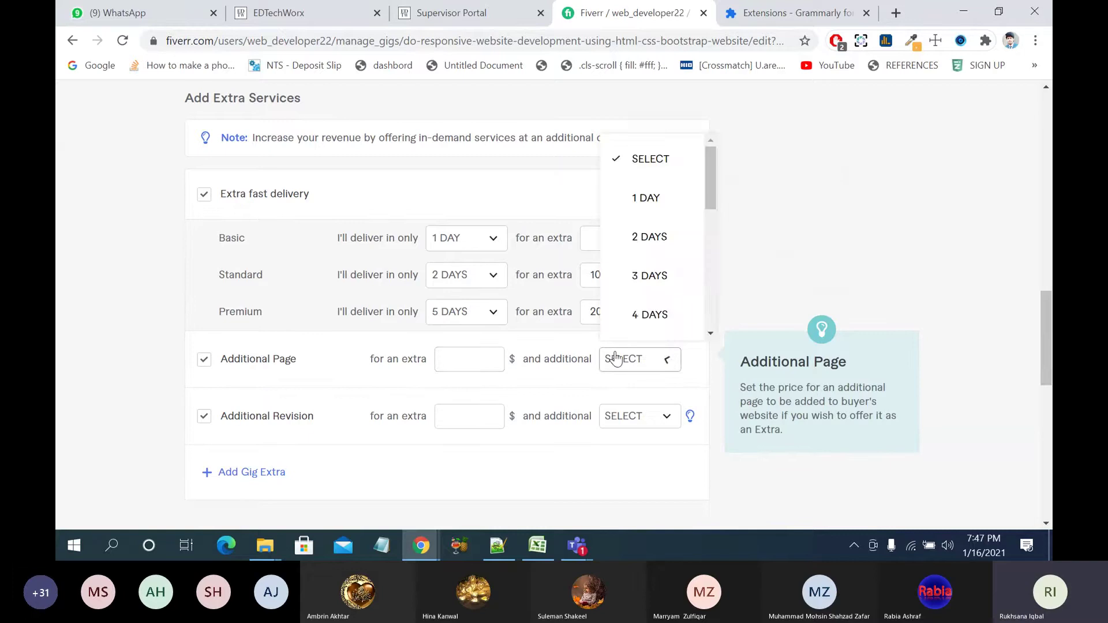
left_click(485, 359)
type("5")
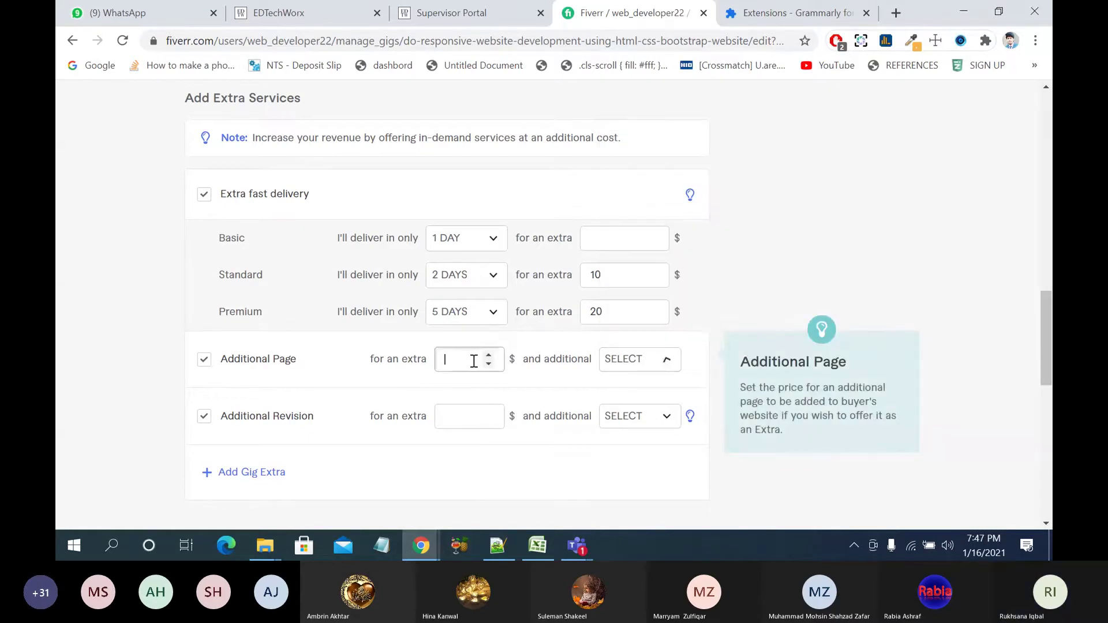
key("BackSpace")
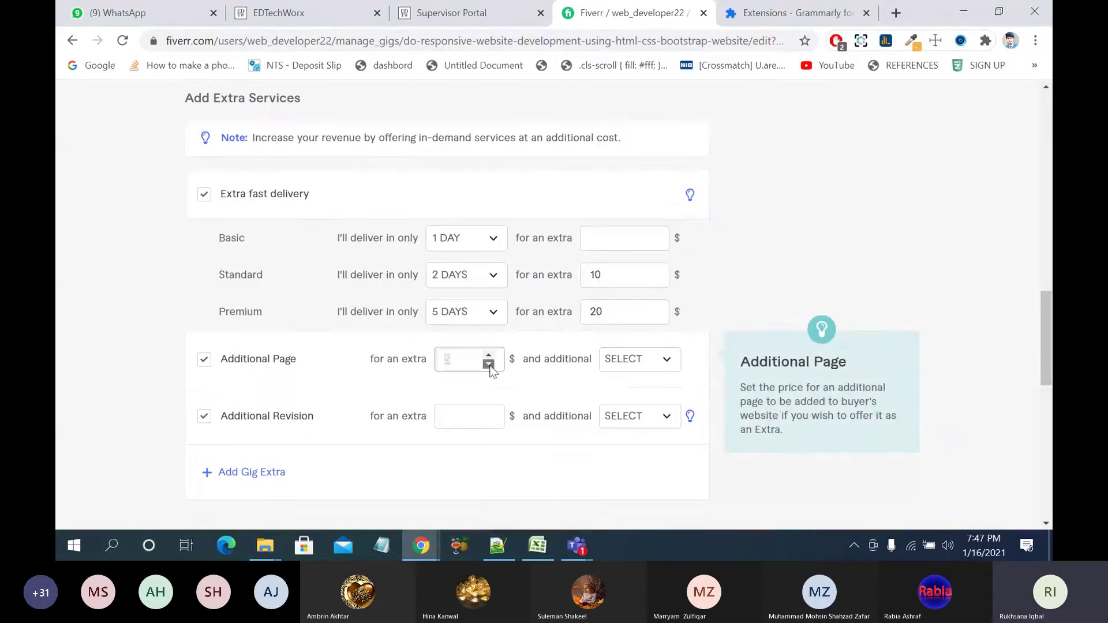
type("10")
left_click(205, 358)
Step: Turn off the Additional Revision extra service
scroll(345, 364, "down", 2)
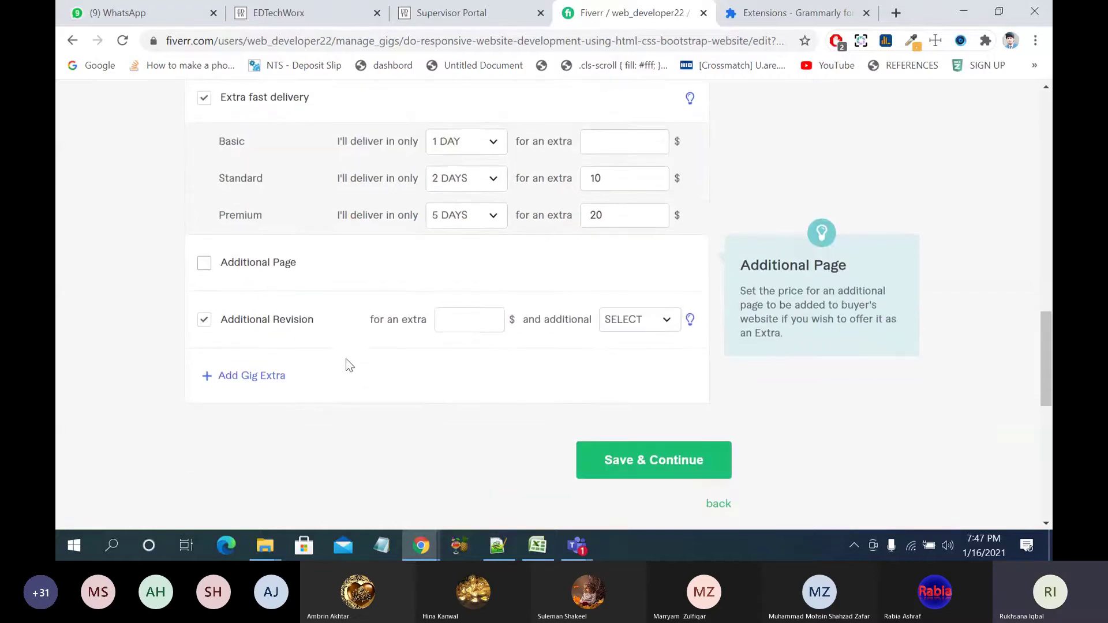
left_click(268, 322)
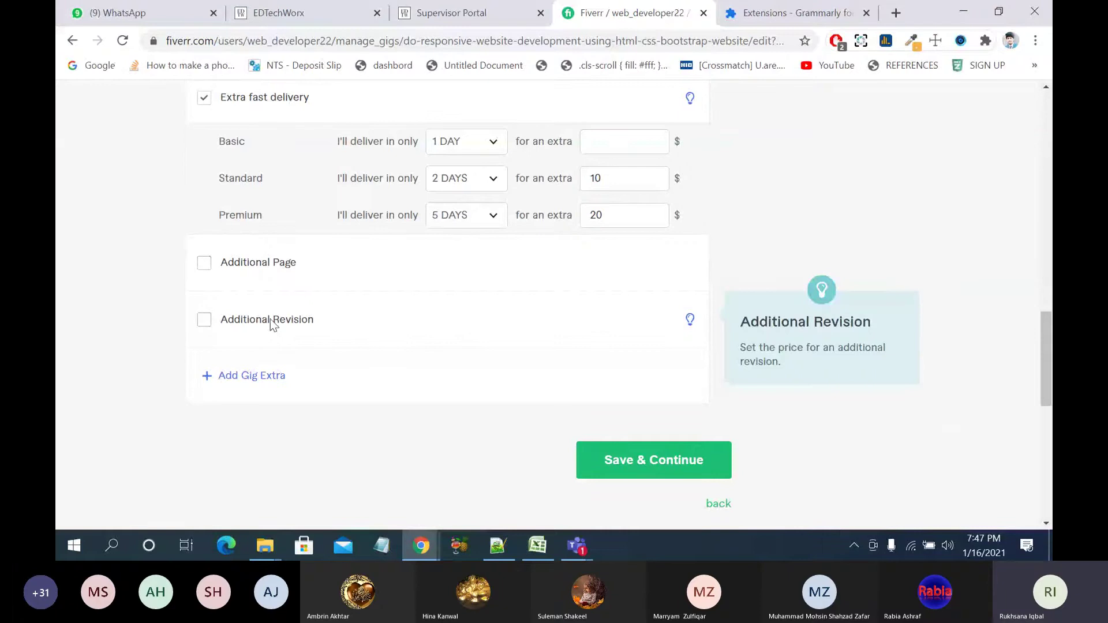
left_click(270, 318)
scroll(324, 323, "up", 7)
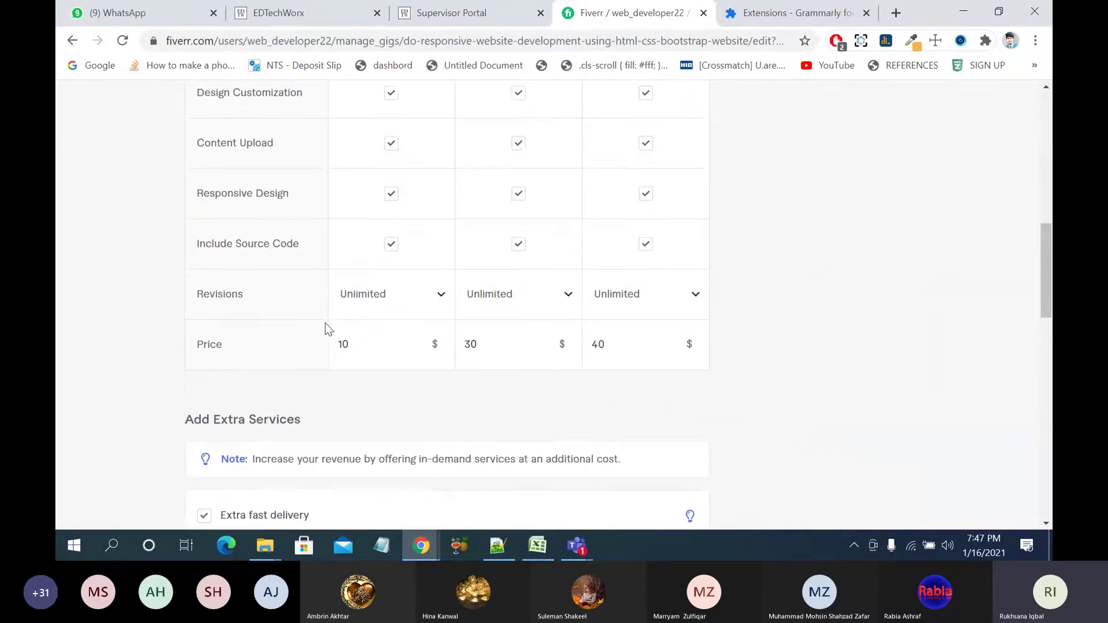
scroll(325, 324, "down", 7)
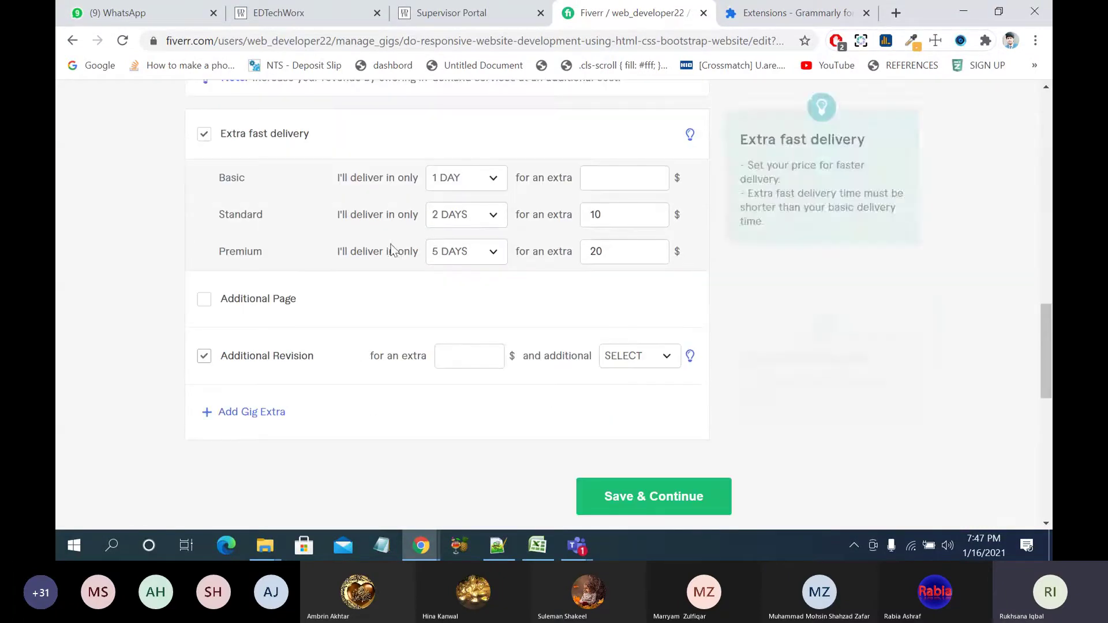
left_click(205, 354)
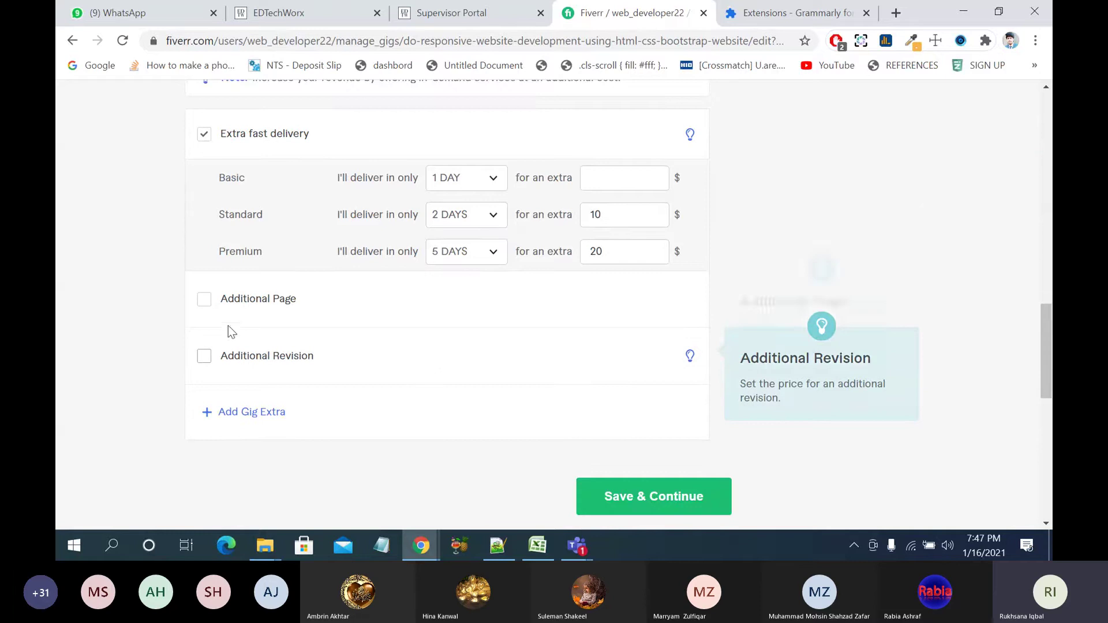
Step: Try switching the Additional Page and Additional Revision services on, and leave both disabled
left_click(202, 306)
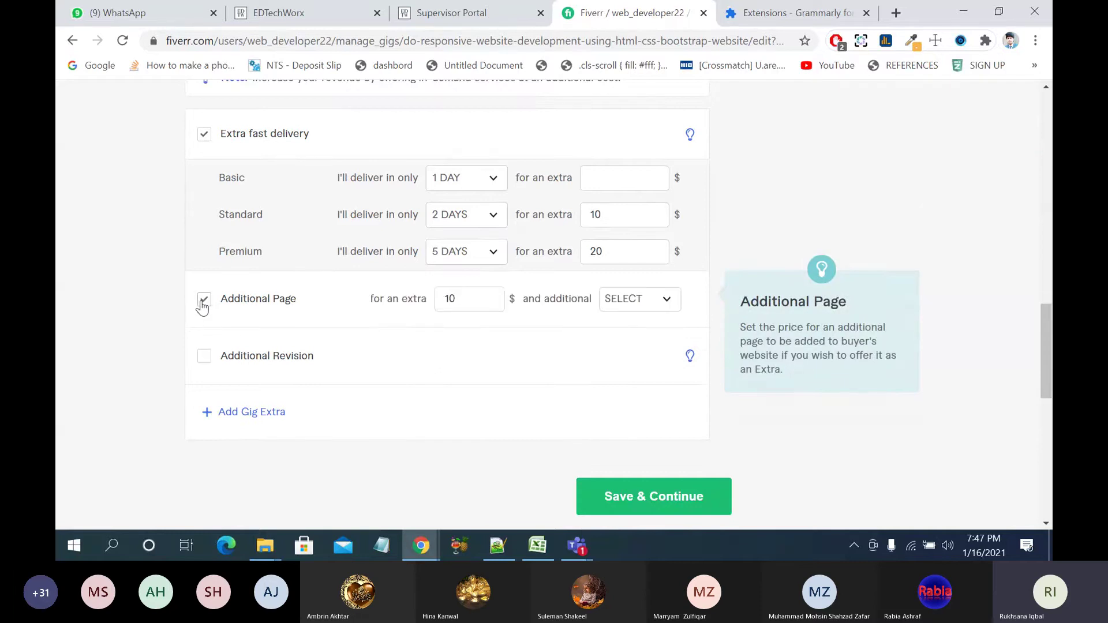
left_click(203, 306)
left_click(204, 305)
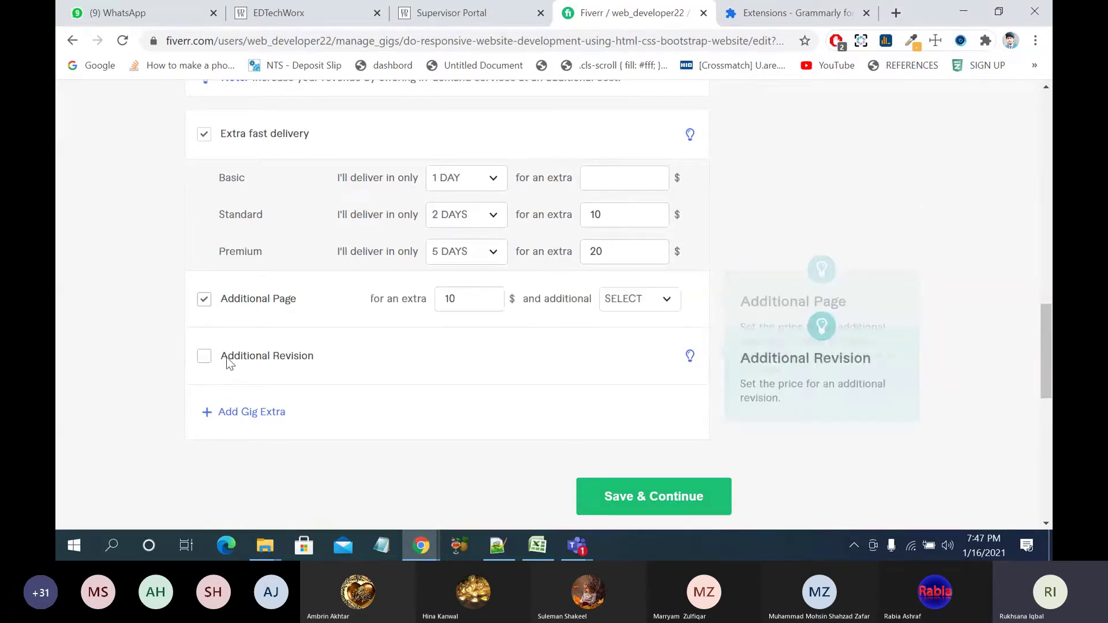
left_click(206, 357)
left_click(207, 358)
left_click(206, 303)
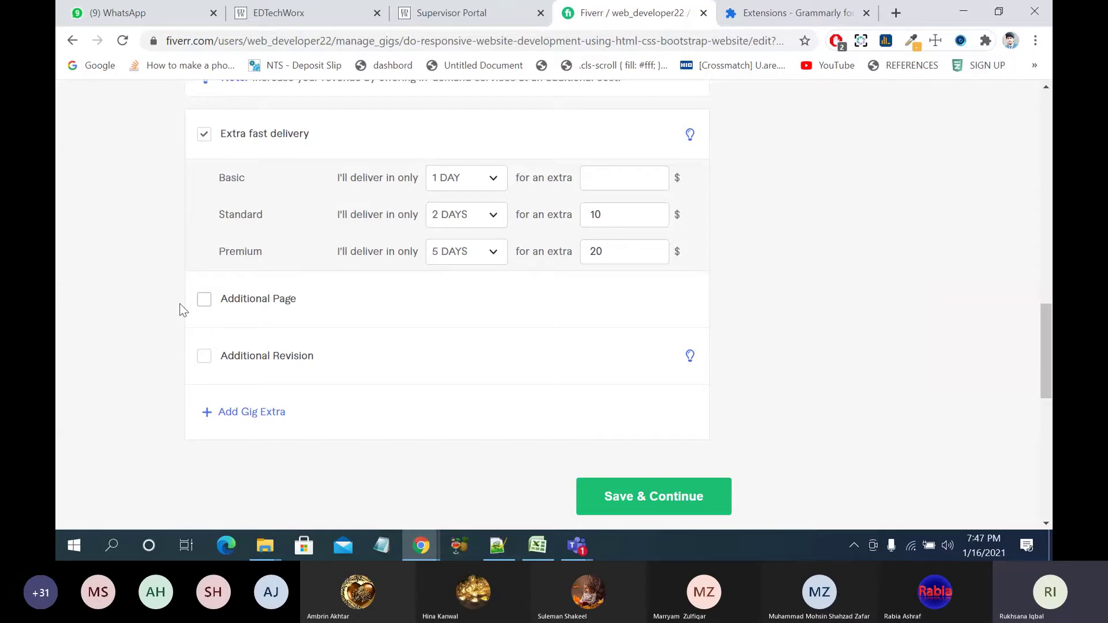
Step: Try to save the pricing page and check the issue flagged on the Basic package's Extra fast delivery
scroll(179, 303, "down", 2)
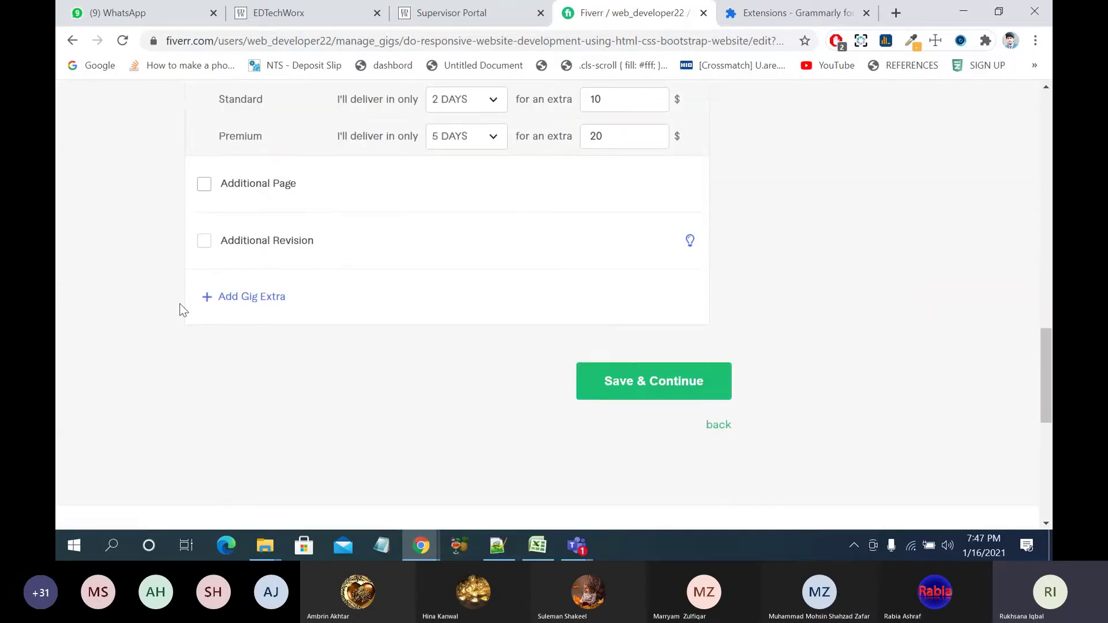
left_click(647, 383)
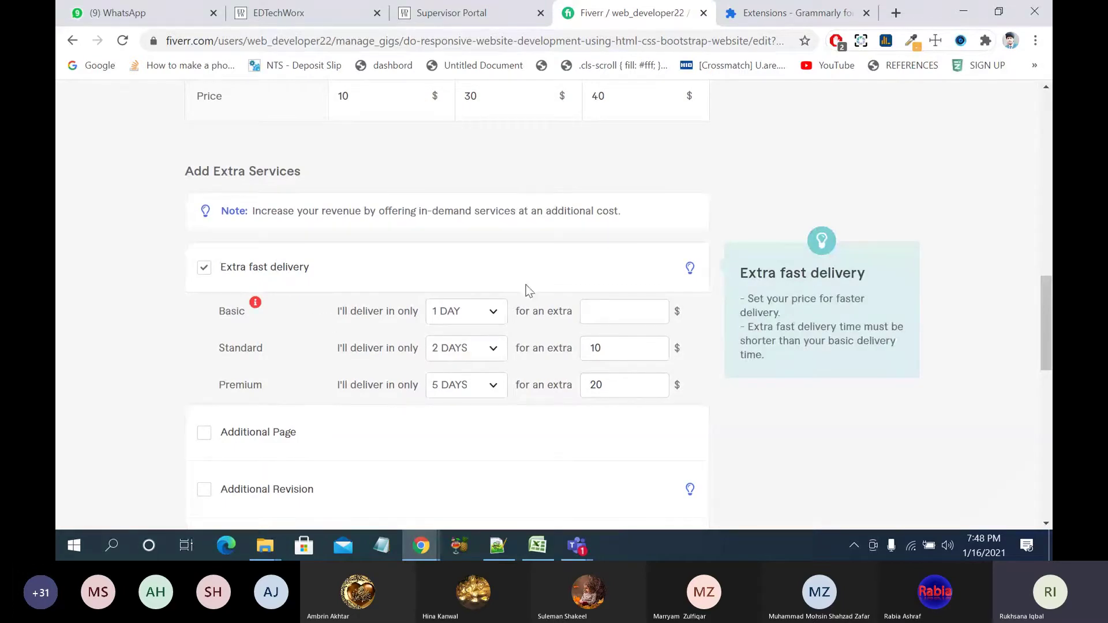
mouse_move(256, 304)
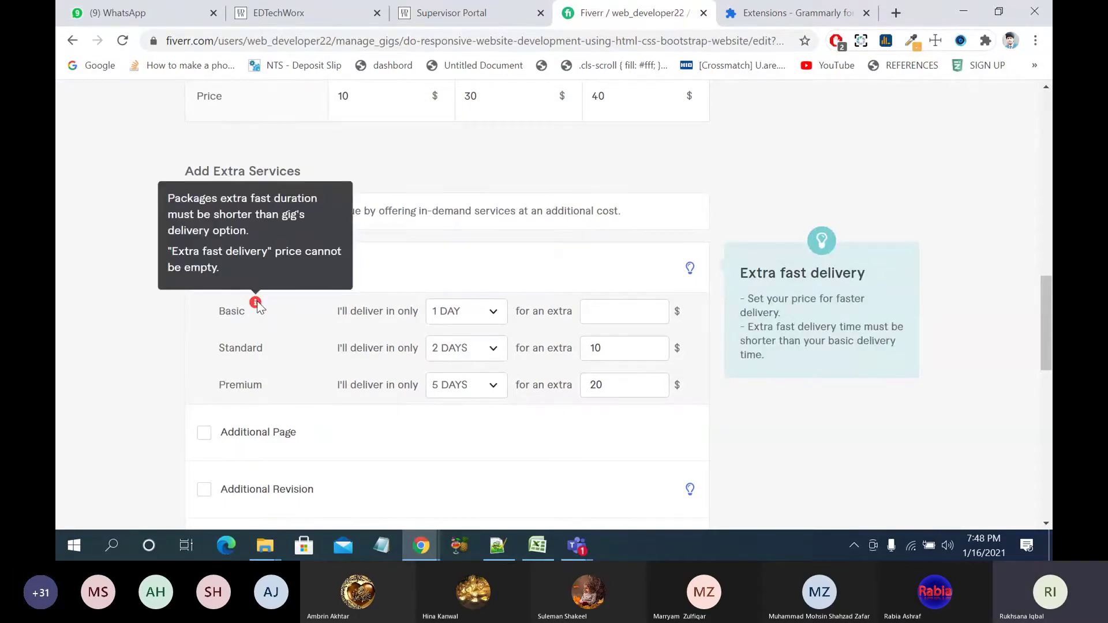
Step: Reset the Basic package's extra fast delivery time to SELECT, and save the pricing to continue to Description & FAQ
left_click(476, 315)
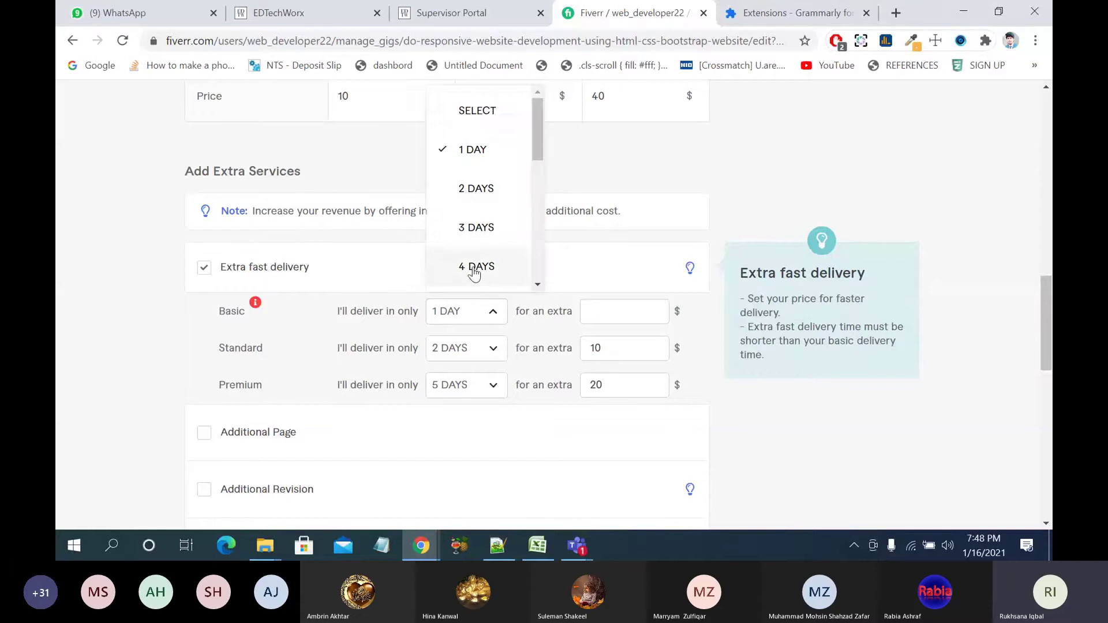
left_click(493, 109)
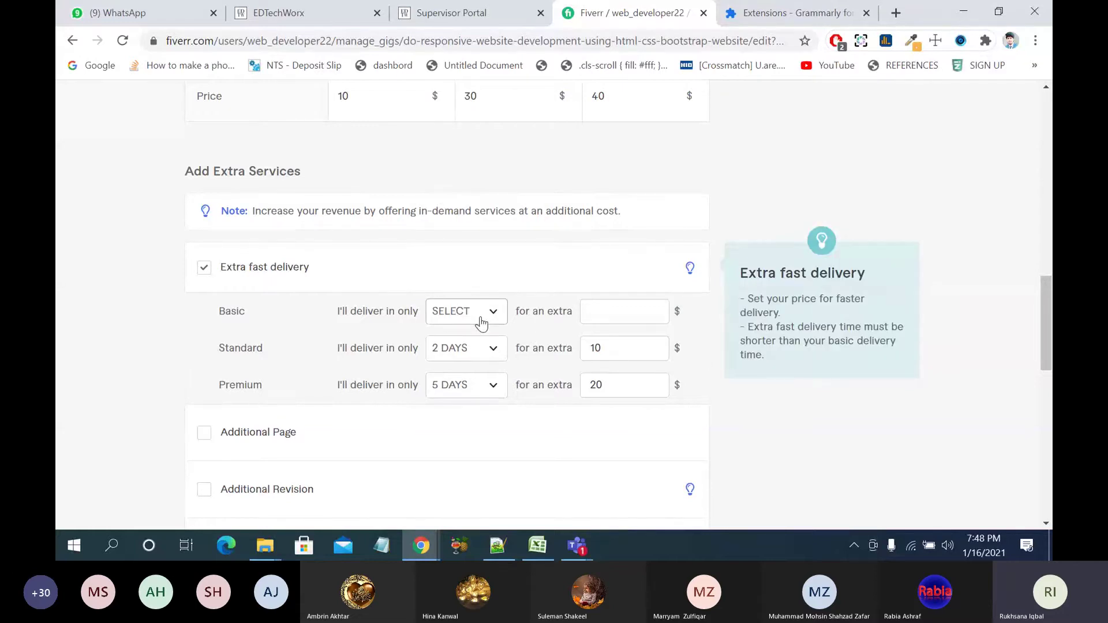
scroll(481, 322, "up", 3)
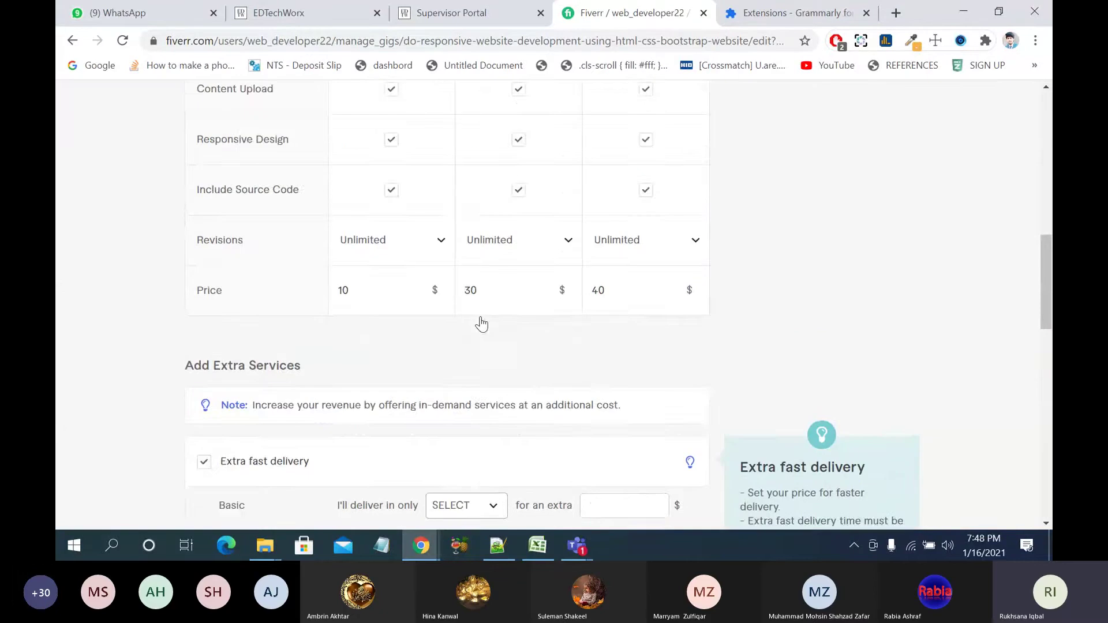
scroll(482, 322, "down", 4)
scroll(482, 322, "down", 1)
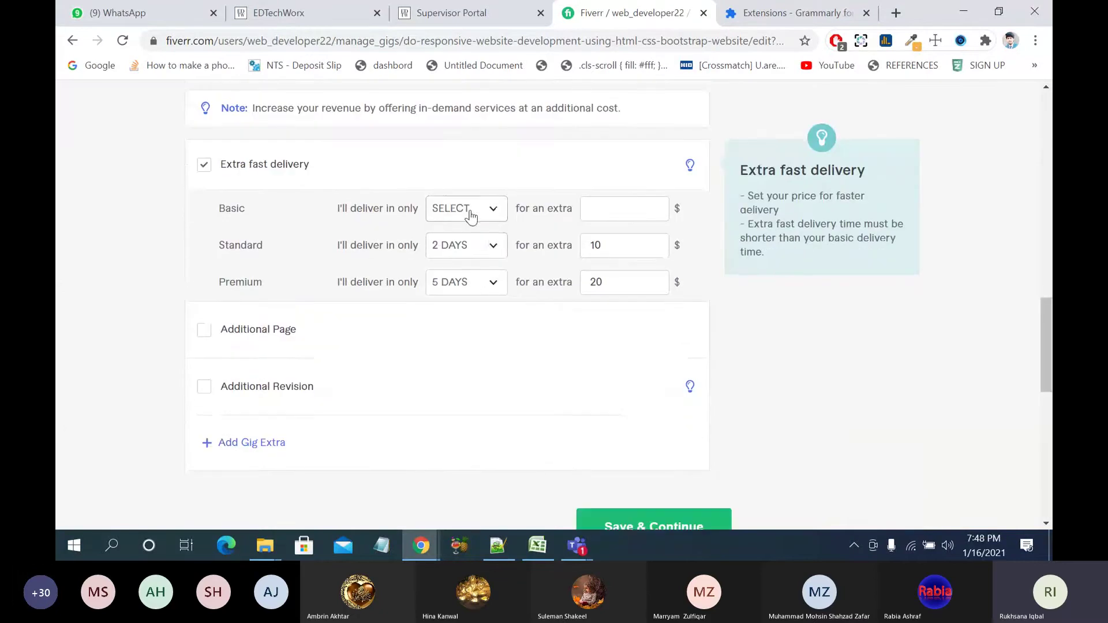
left_click(490, 215)
left_click(492, 215)
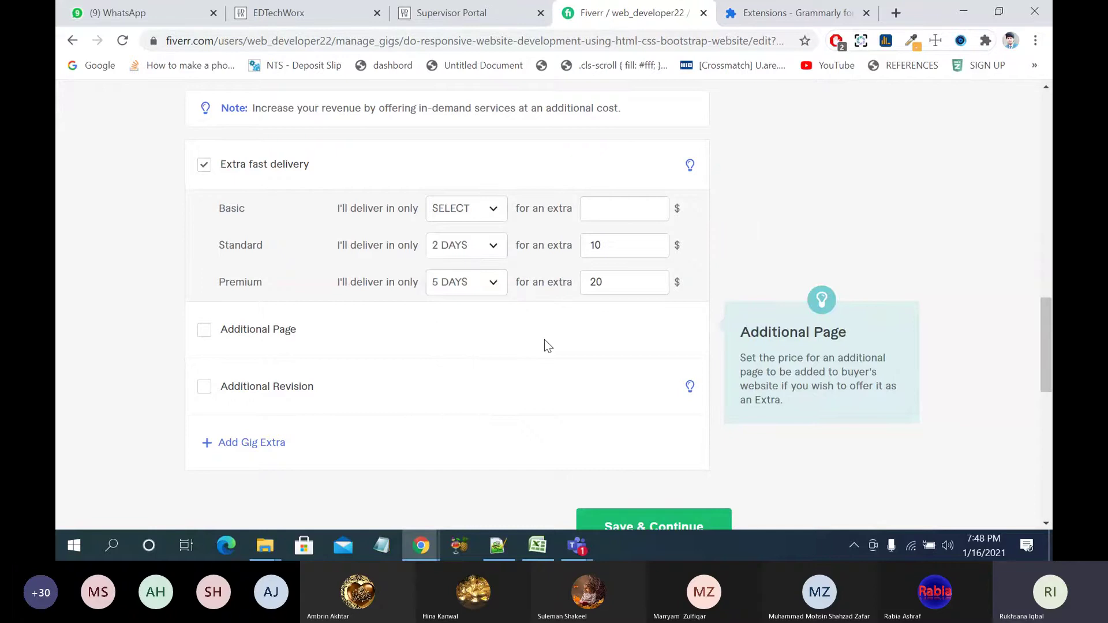
scroll(545, 340, "down", 5)
left_click(622, 218)
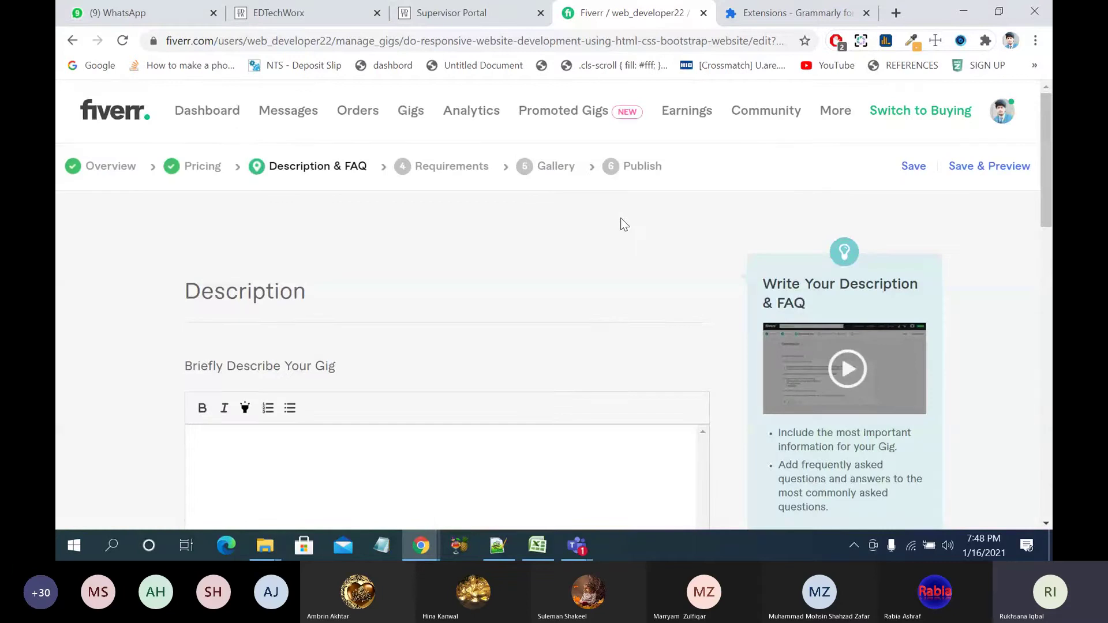
Step: Switch to the incognito browser window with other sellers' gigs and close the HTML, CSS, PHP bug-fixing gig
scroll(620, 218, "down", 3)
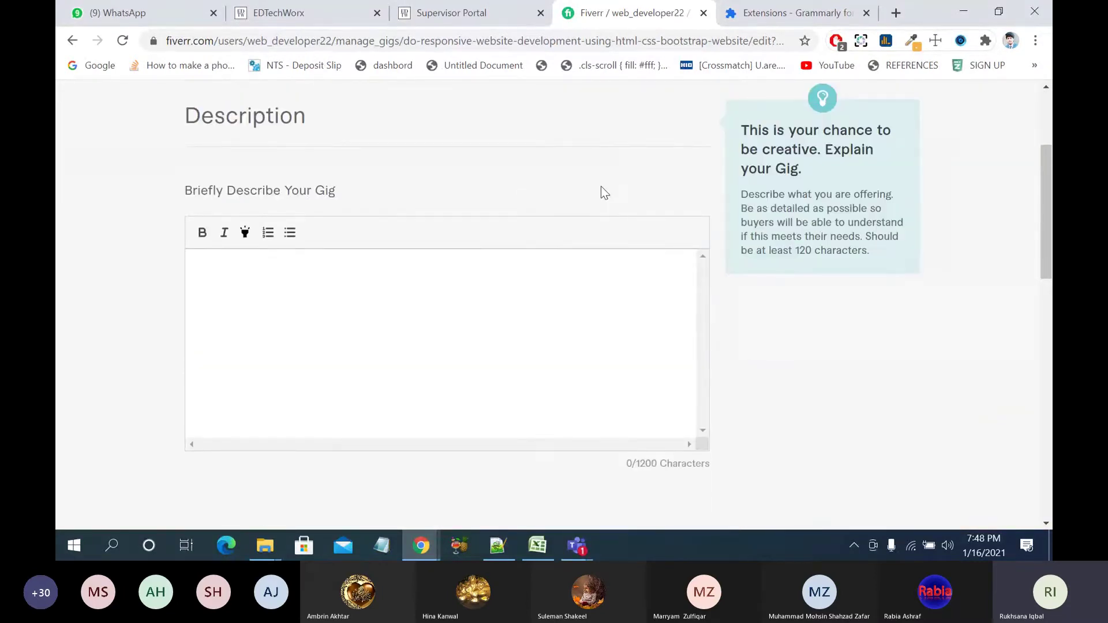
scroll(601, 186, "up", 3)
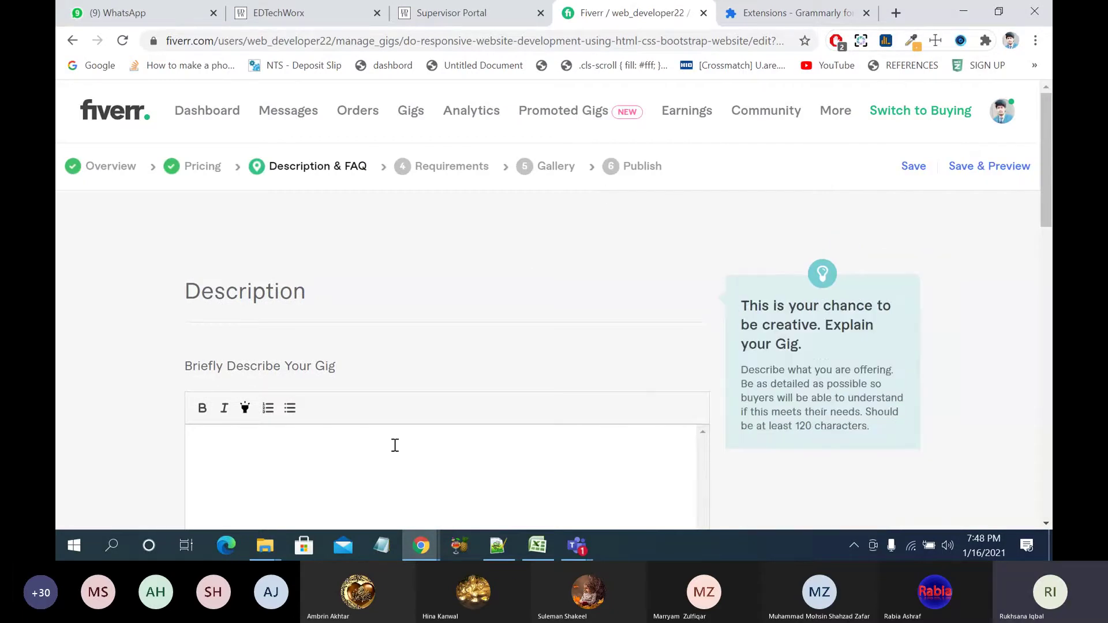
scroll(394, 445, "down", 3)
scroll(395, 445, "up", 1)
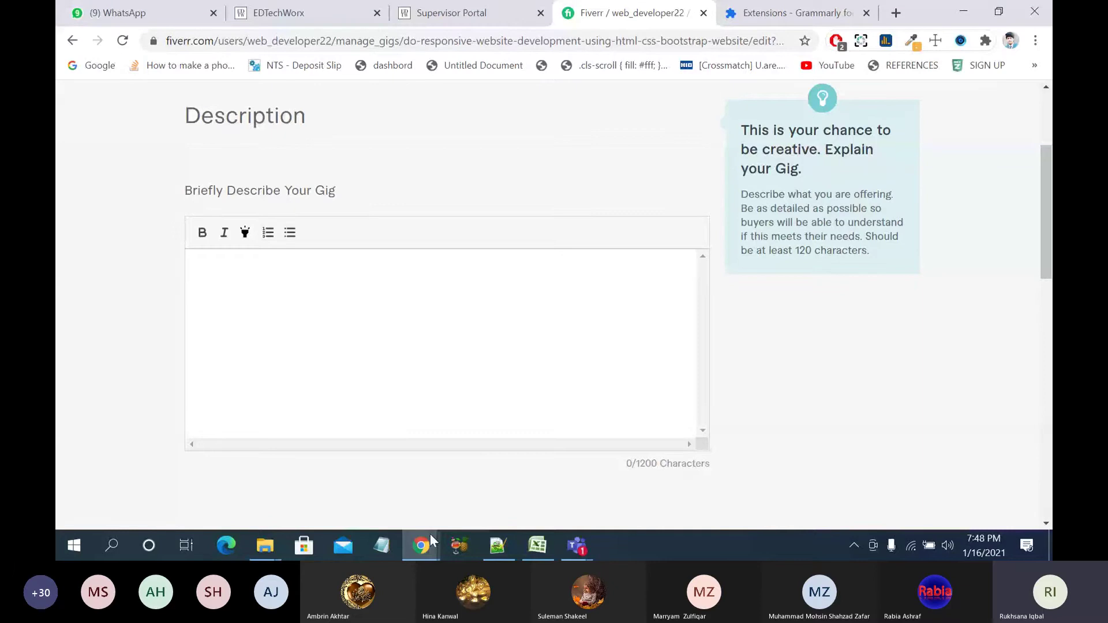
mouse_move(427, 542)
left_click(498, 471)
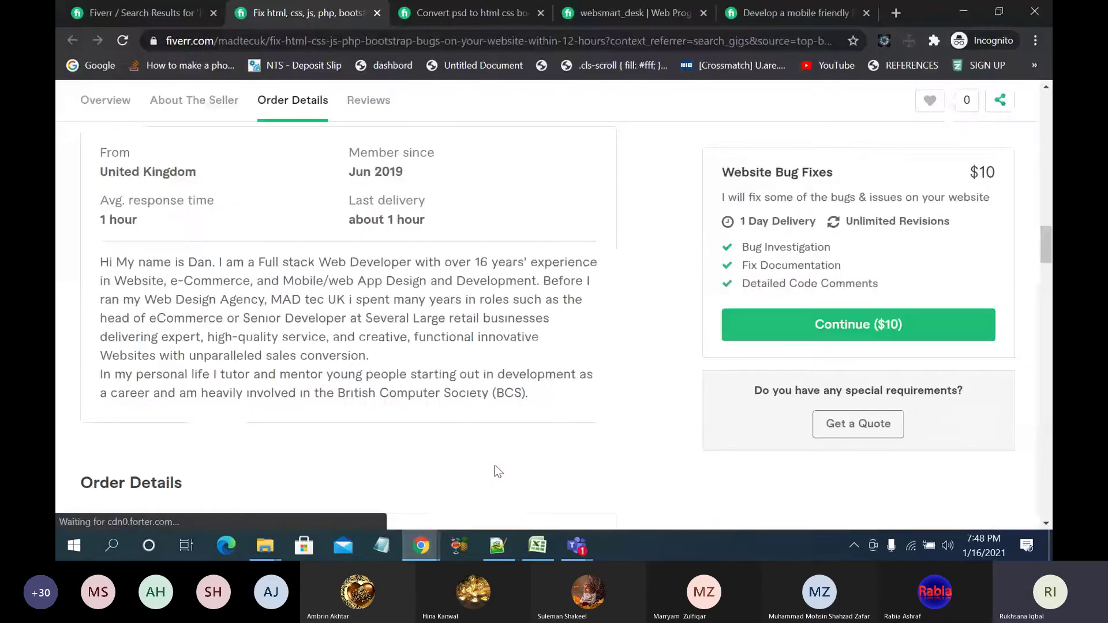
key("ctrl+Tab")
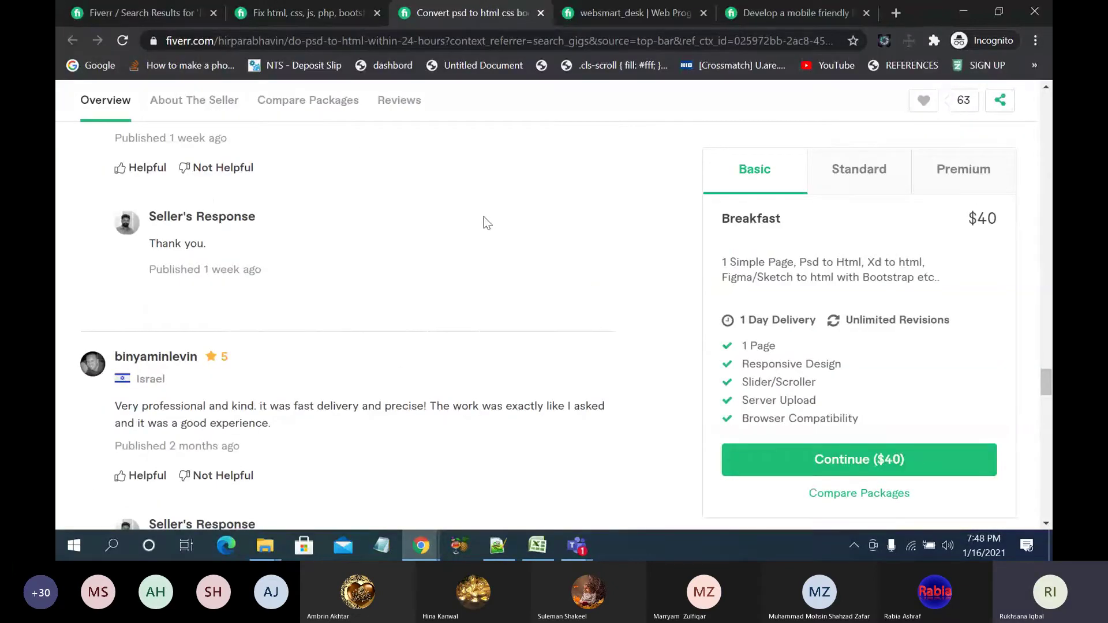
scroll(483, 217, "up", 3)
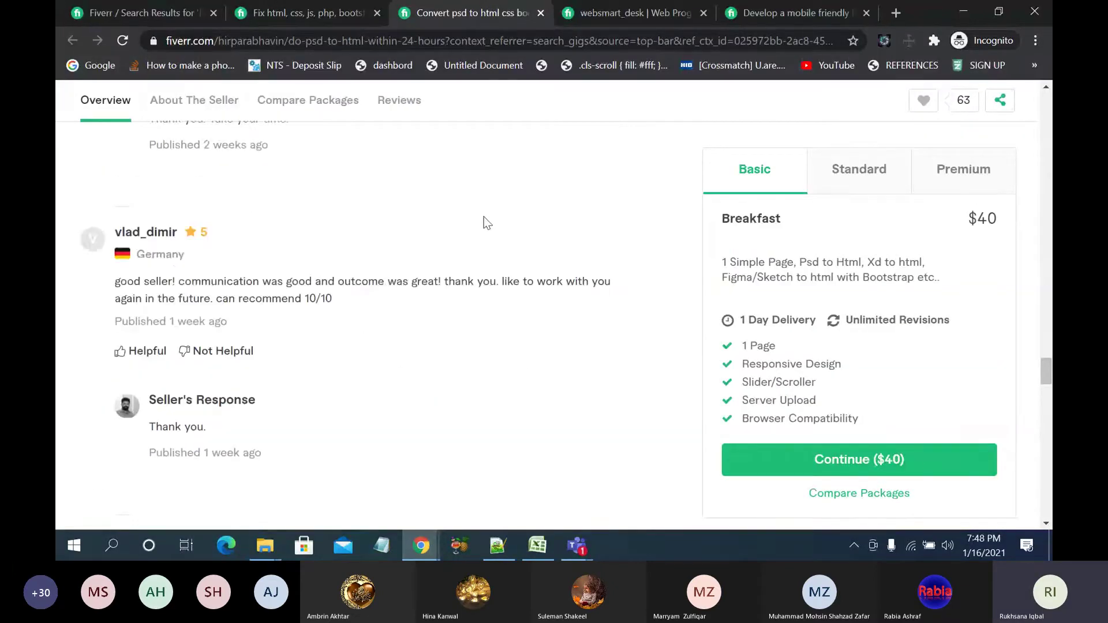
left_click(325, 17)
scroll(320, 230, "up", 10)
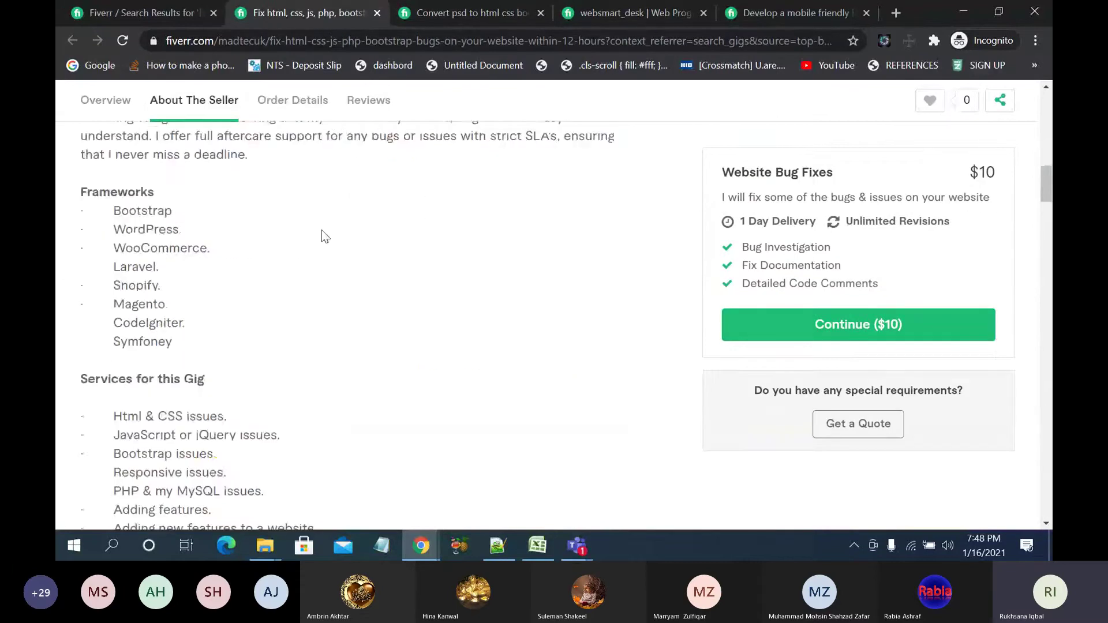
scroll(322, 235, "up", 4)
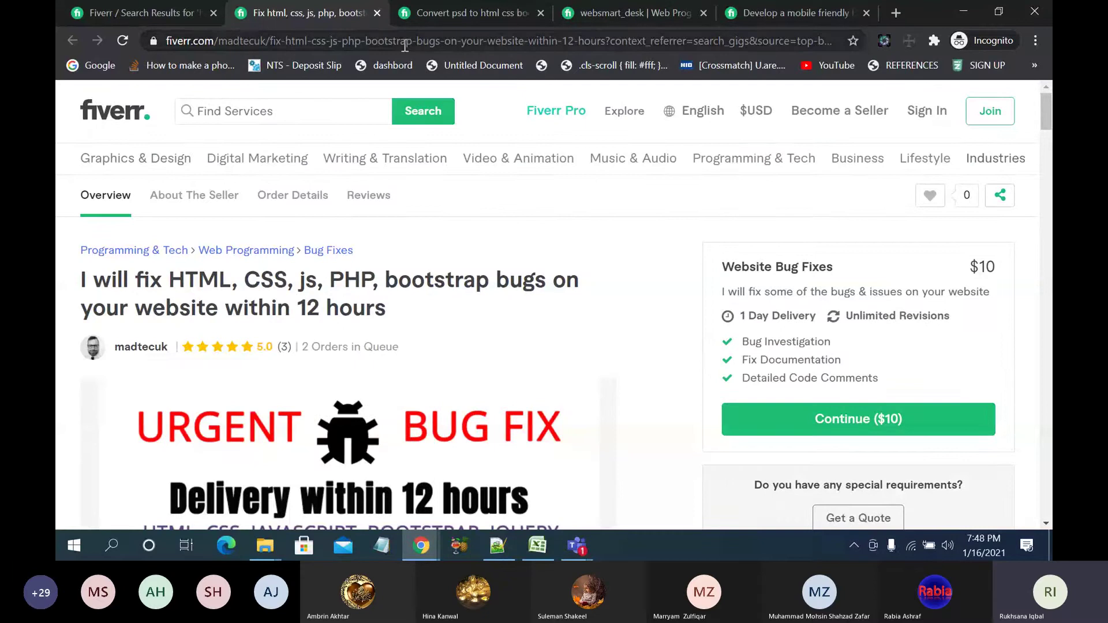
left_click(377, 12)
Step: Read the About This Gig section of the PSD to HTML conversion gig
scroll(361, 249, "up", 3)
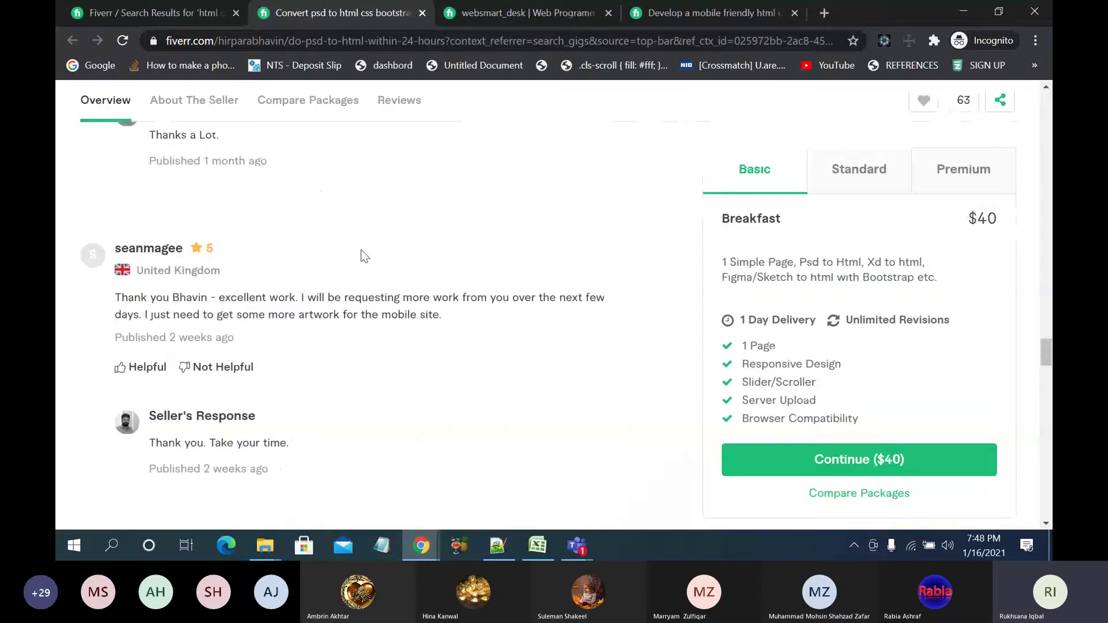
scroll(361, 249, "up", 20)
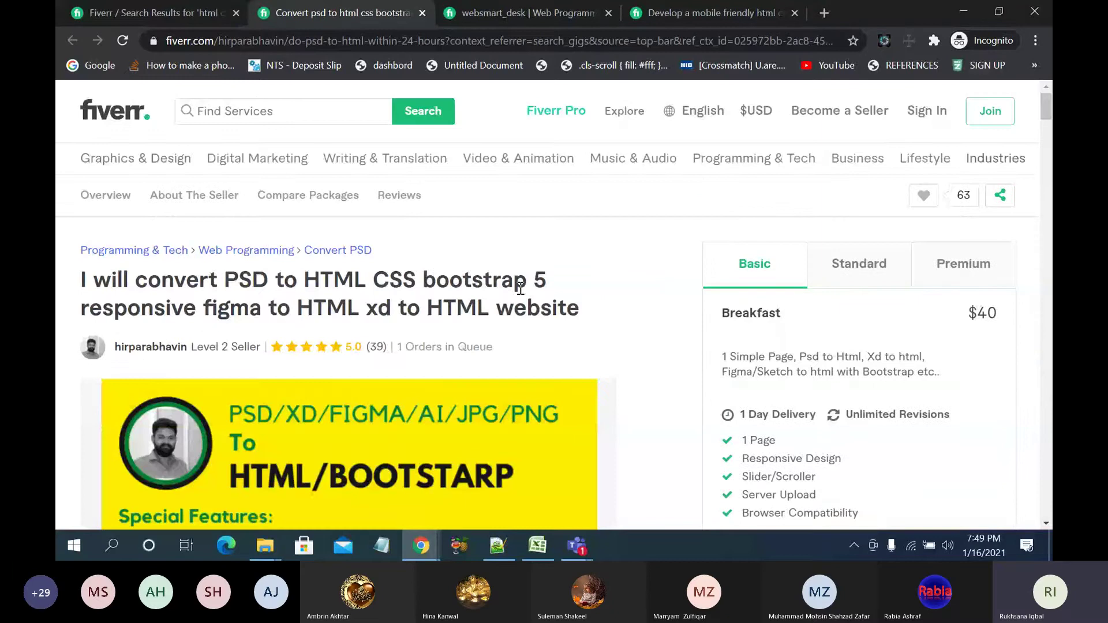
scroll(519, 289, "down", 2)
scroll(519, 293, "down", 10)
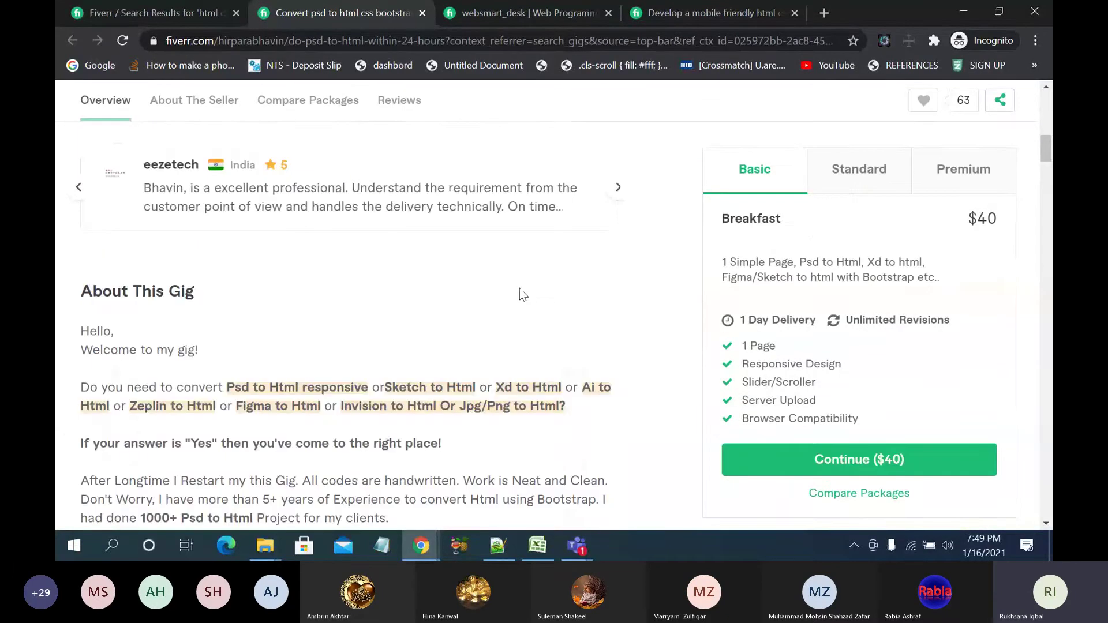
scroll(522, 295, "up", 1)
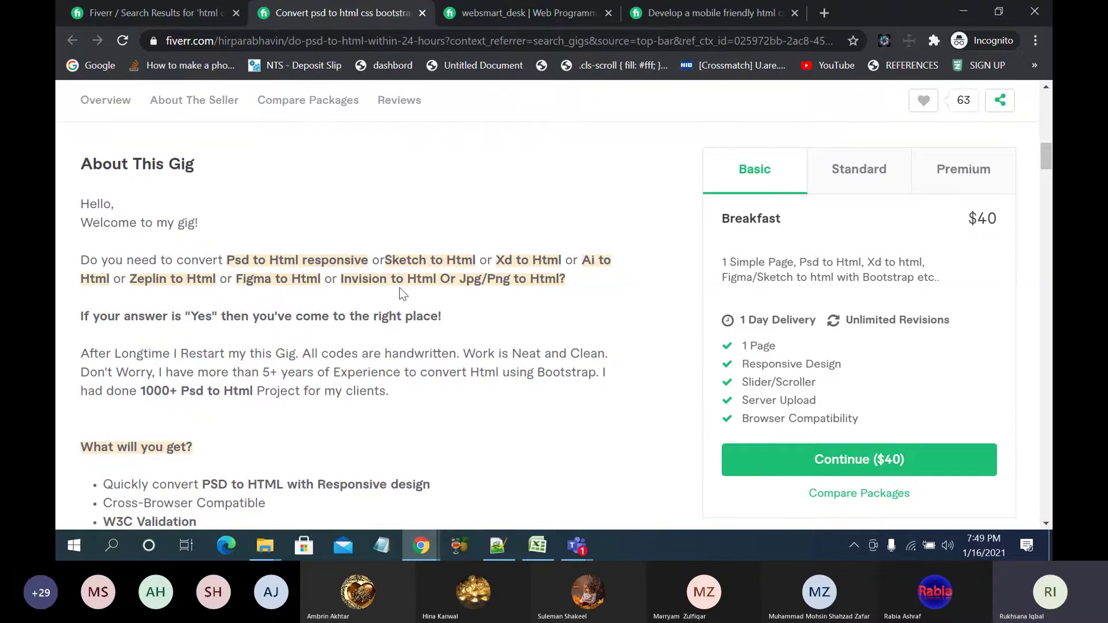
scroll(399, 288, "down", 1)
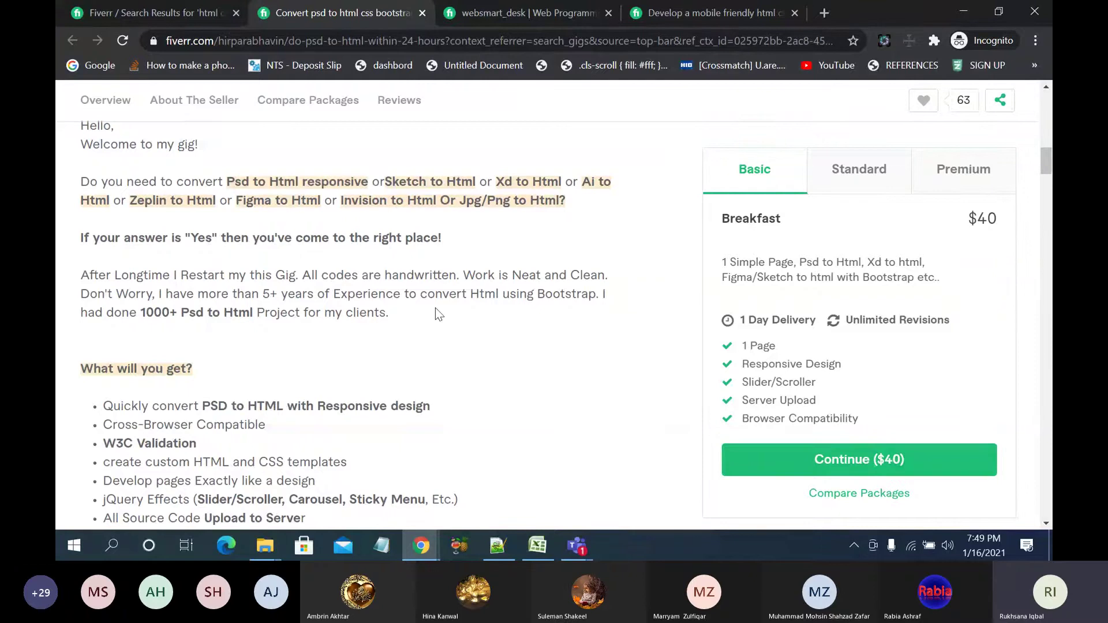
Step: Close the other seller's profile page and read the About This Gig section of the mobile friendly HTML CSS bootstrap website gig
left_click(546, 16)
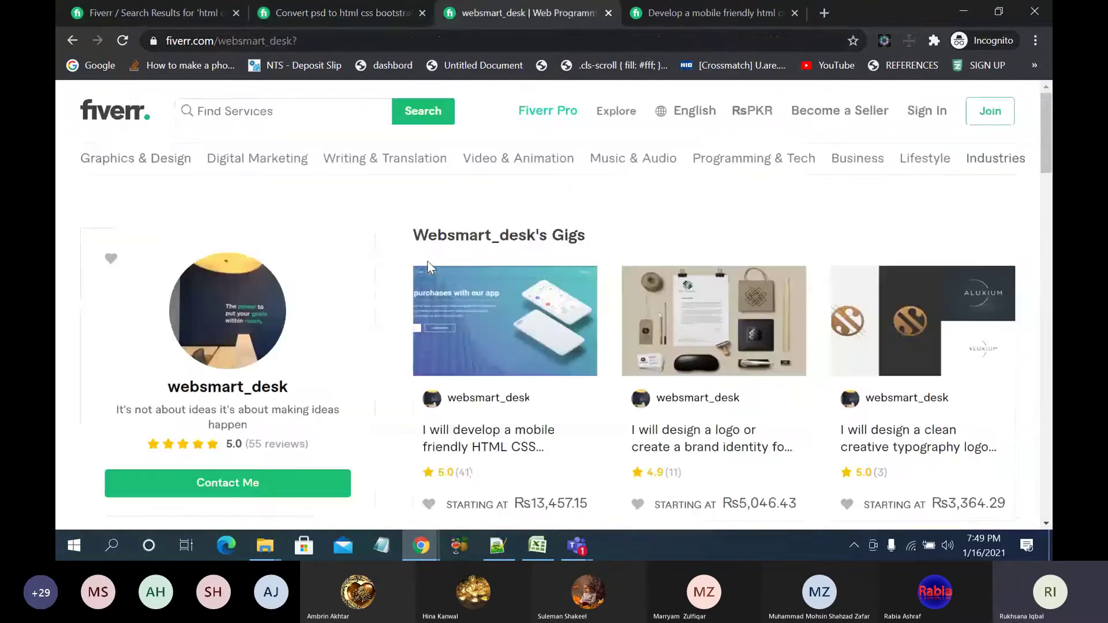
left_click(701, 12)
left_click(609, 12)
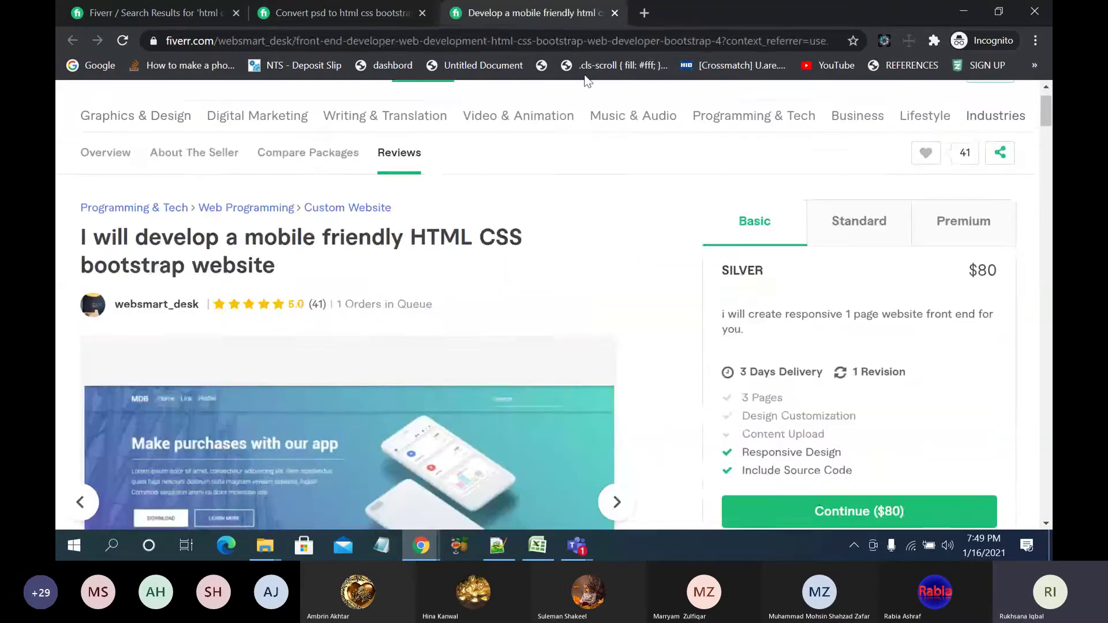
scroll(539, 236, "down", 10)
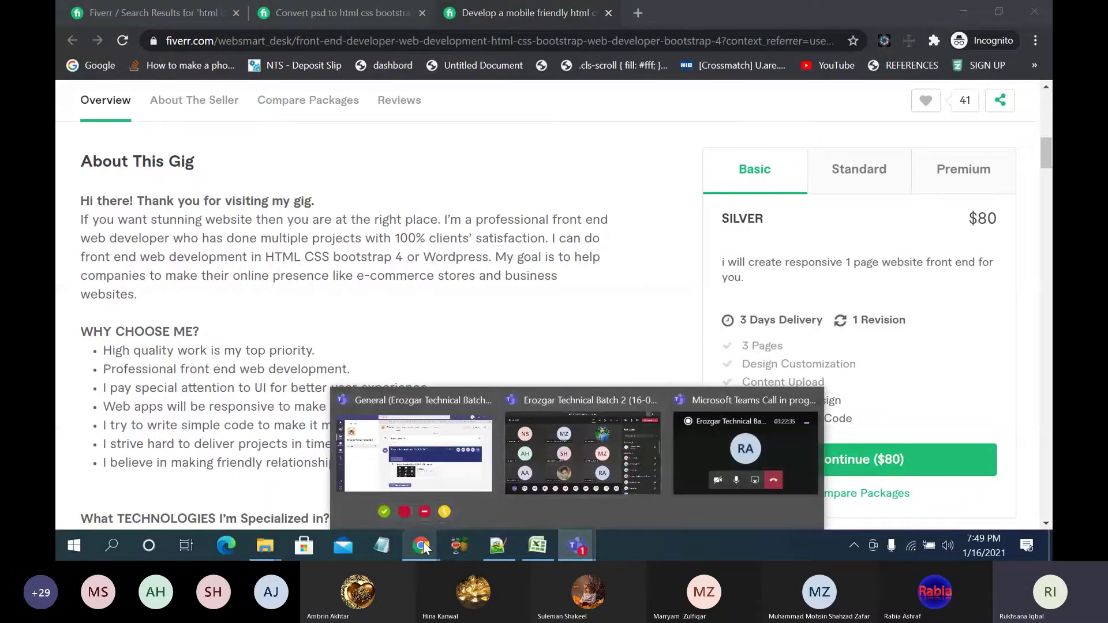
Step: Switch to Notepad++, clear the existing text in the new 1 file, and begin the description with "Hi! Welcome to my"
left_click(506, 536)
left_click_drag(556, 265, 64, 100)
key("Delete")
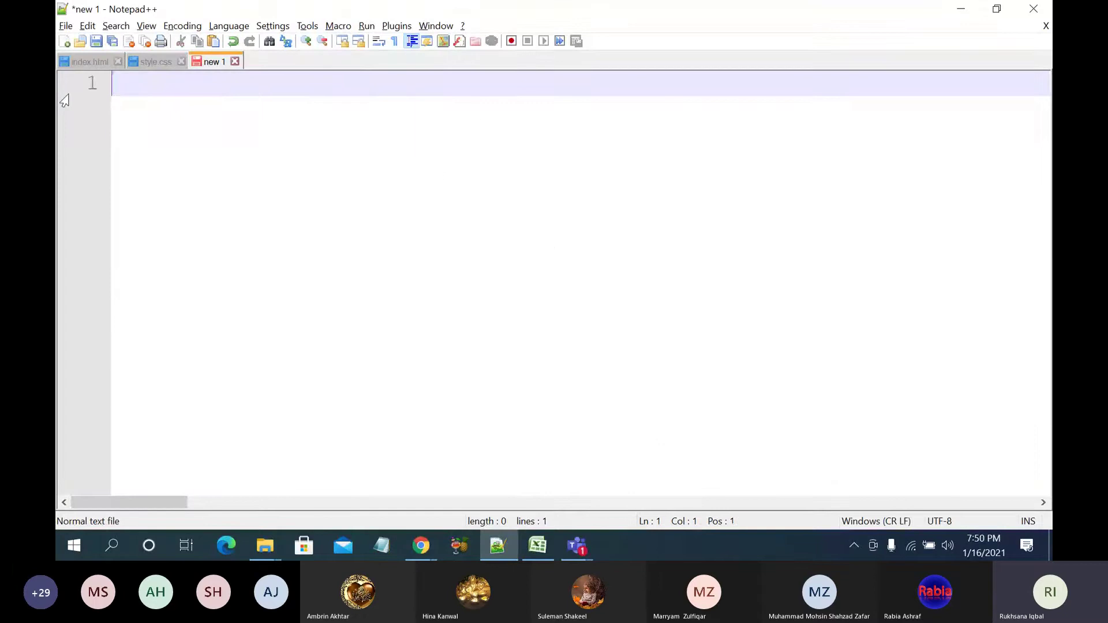
type("Hi!")
key("Return")
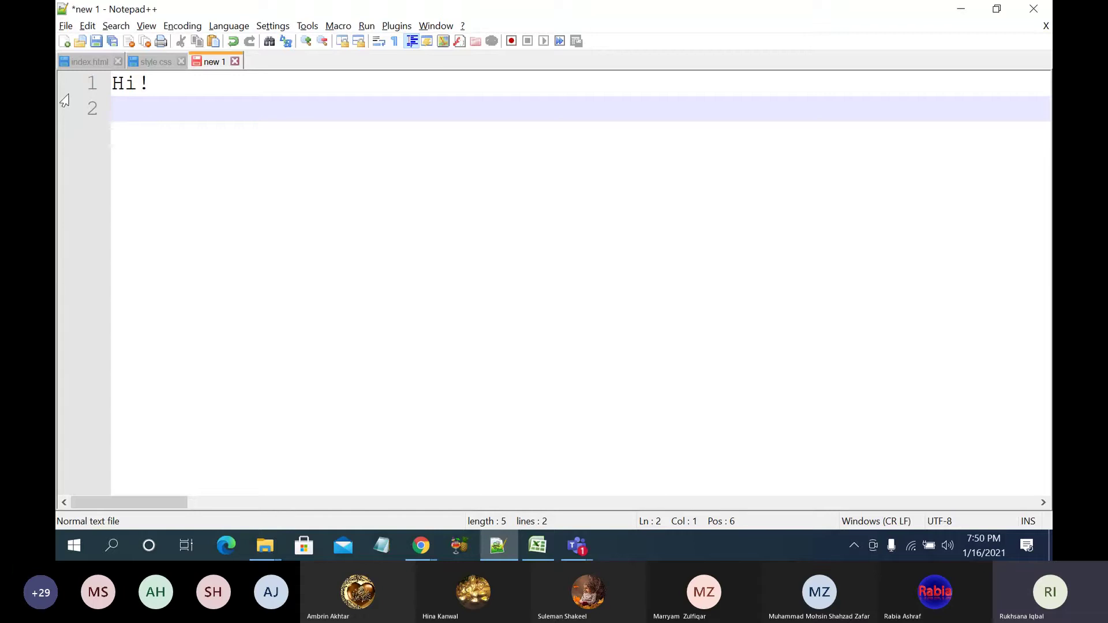
left_click(180, 78)
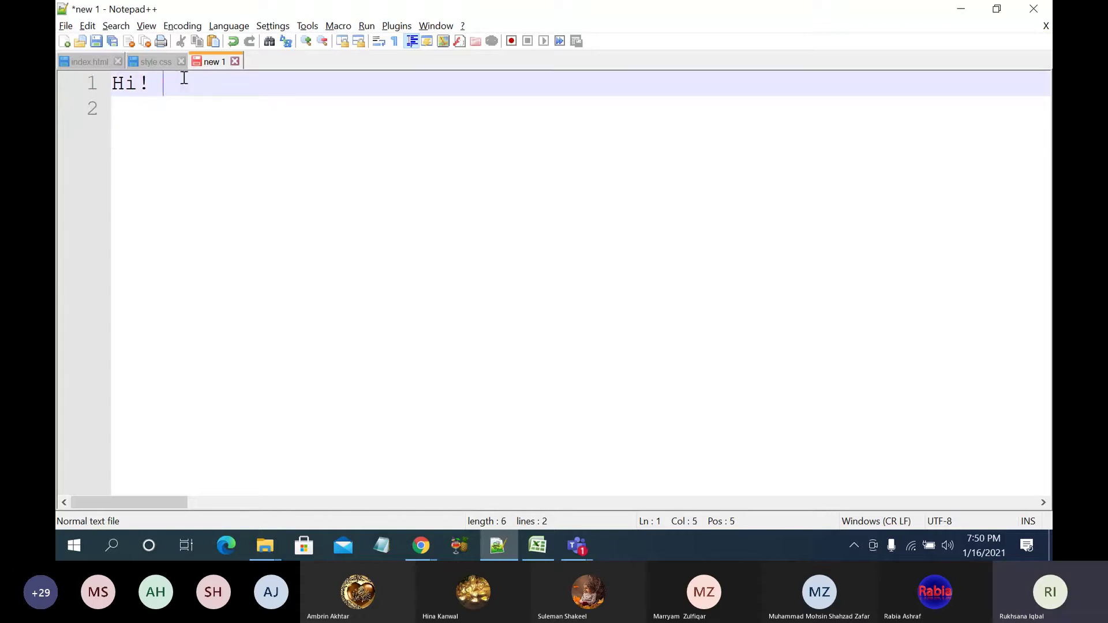
type("Welcom")
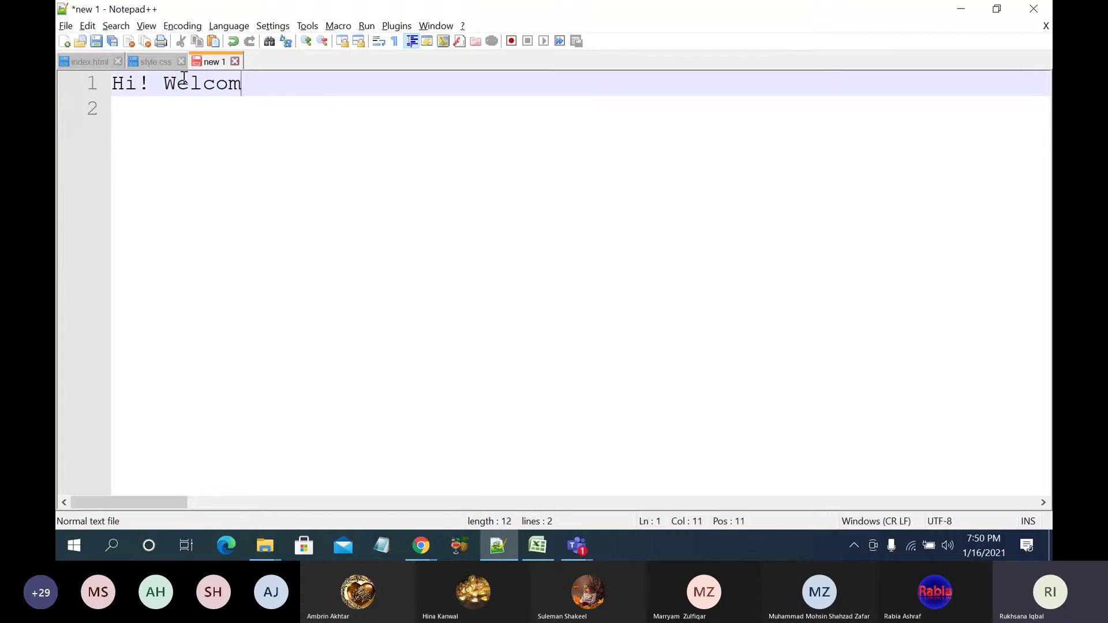
type("e to ,y")
key("BackSpace")
key("BackSpace")
type("my")
Step: Check the mobile friendly website gig's title and the own gig's Description & FAQ page in the browser, and return to Notepad++
left_click(420, 546)
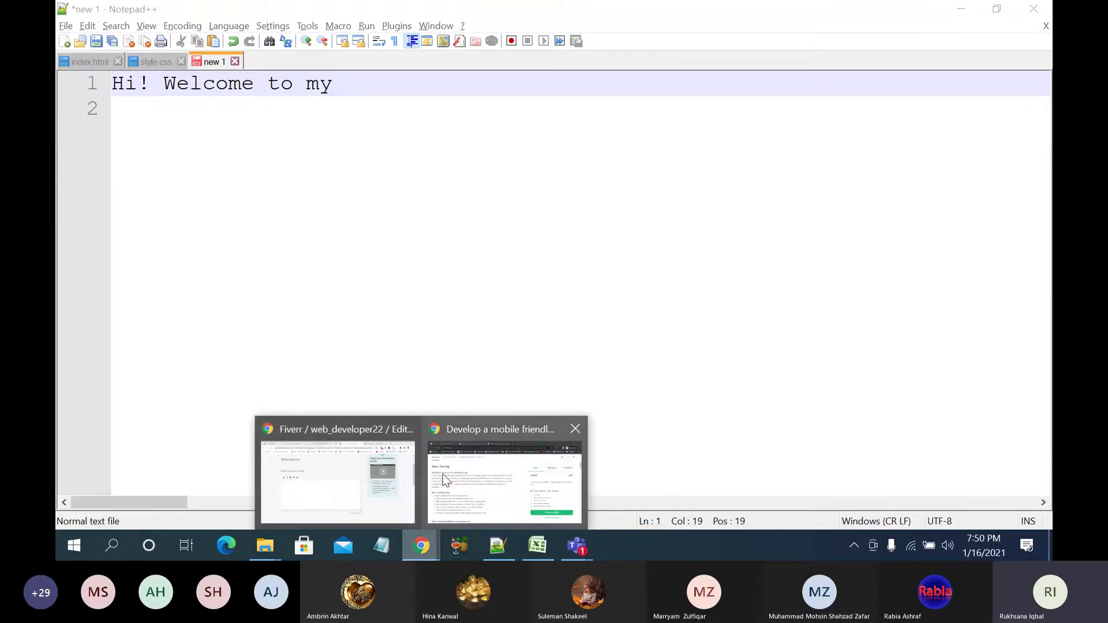
left_click(446, 480)
scroll(502, 283, "up", 5)
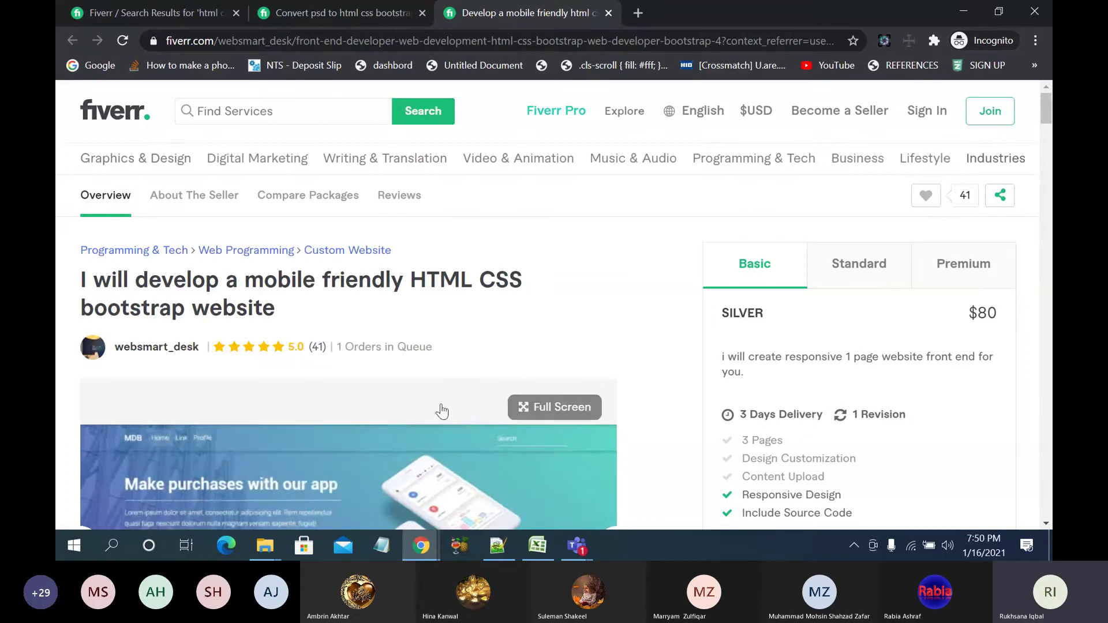
left_click(421, 546)
left_click(378, 476)
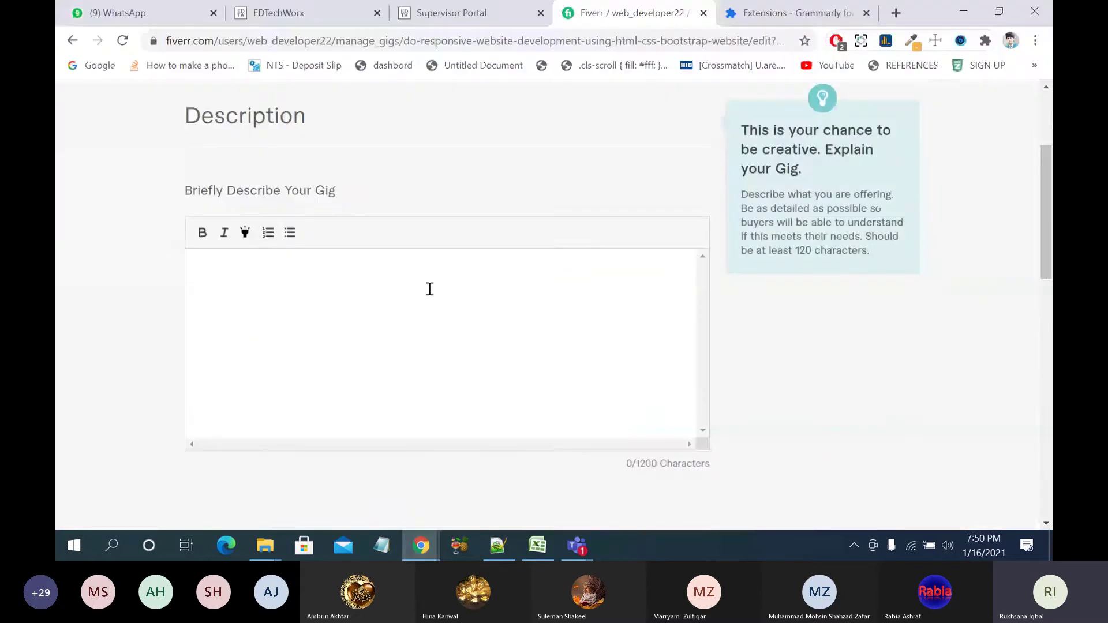
scroll(430, 288, "up", 3)
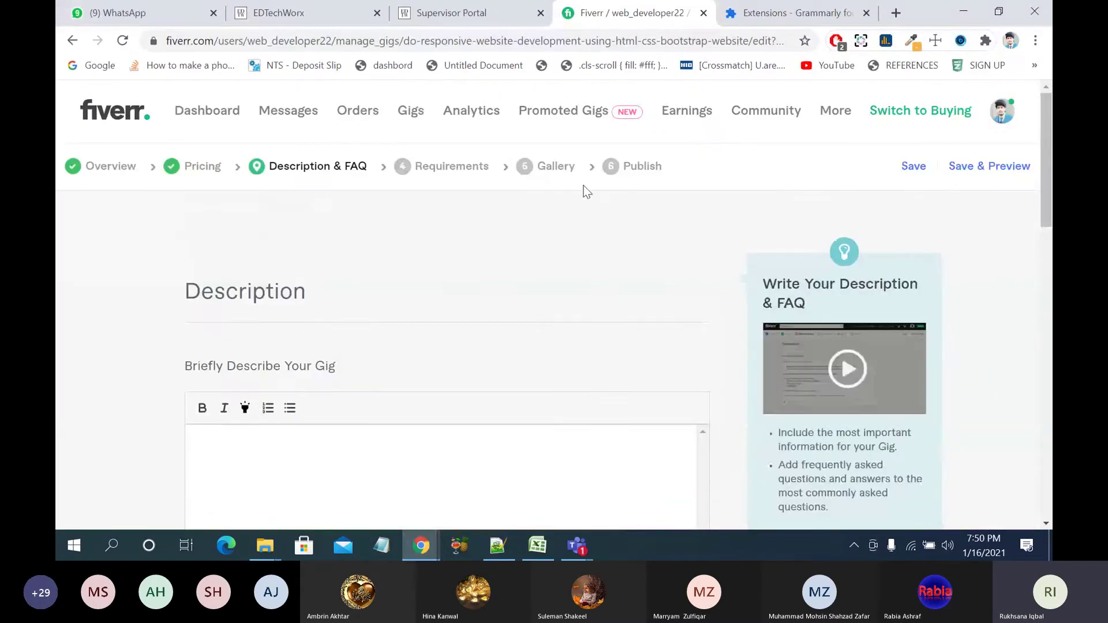
left_click(538, 545)
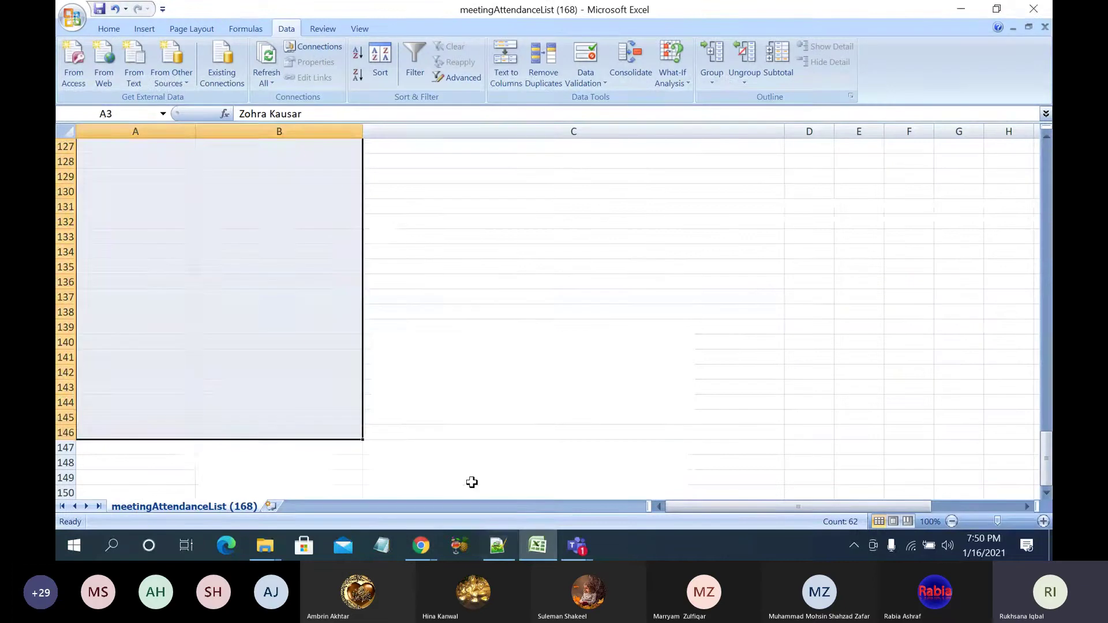
left_click(497, 546)
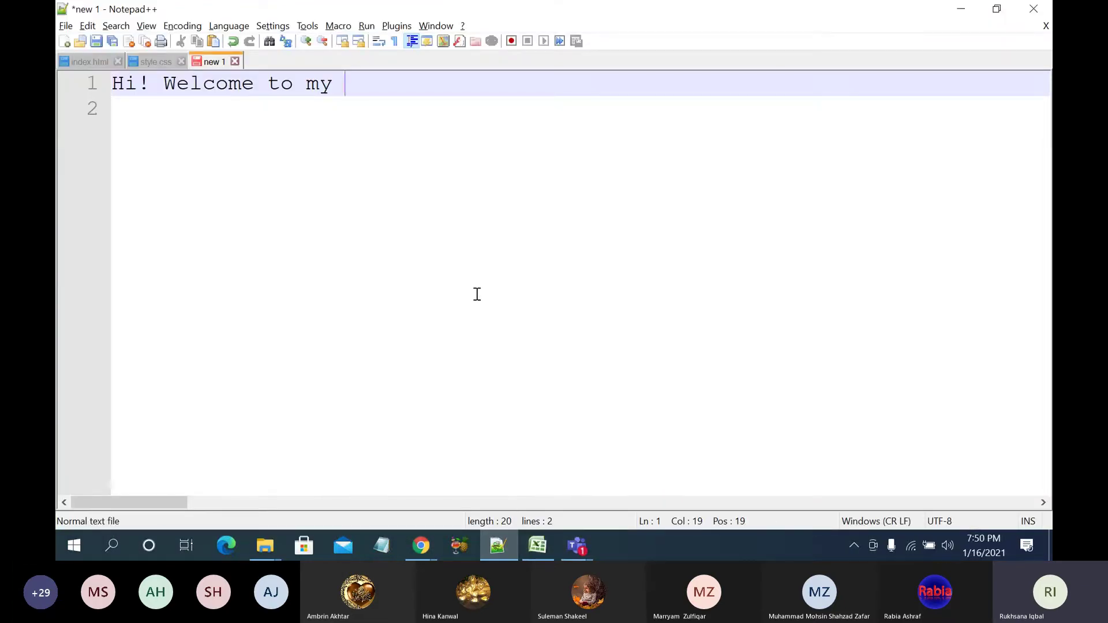
Step: Complete the greeting line with "html css and bootstrap website services." and start a new line below it
type("html css and")
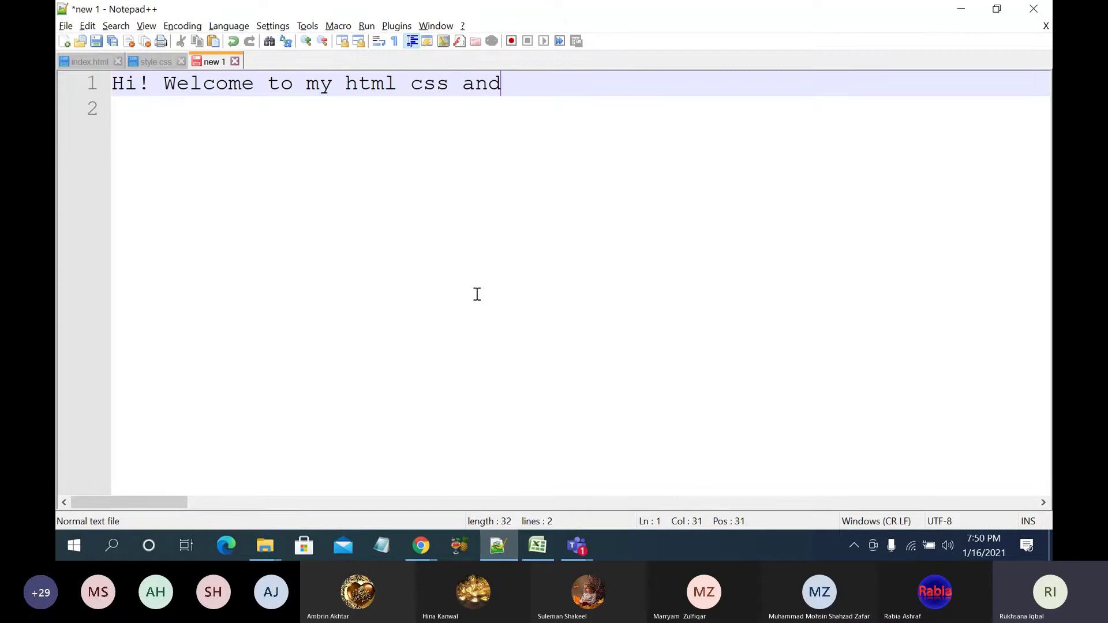
type(" bootstra")
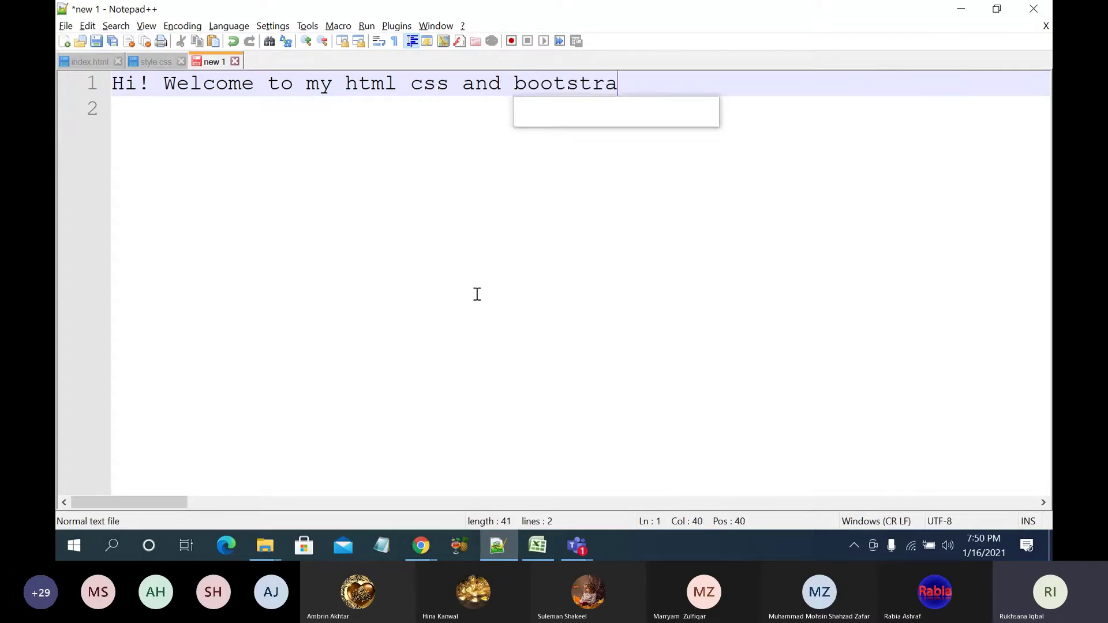
type("p websot")
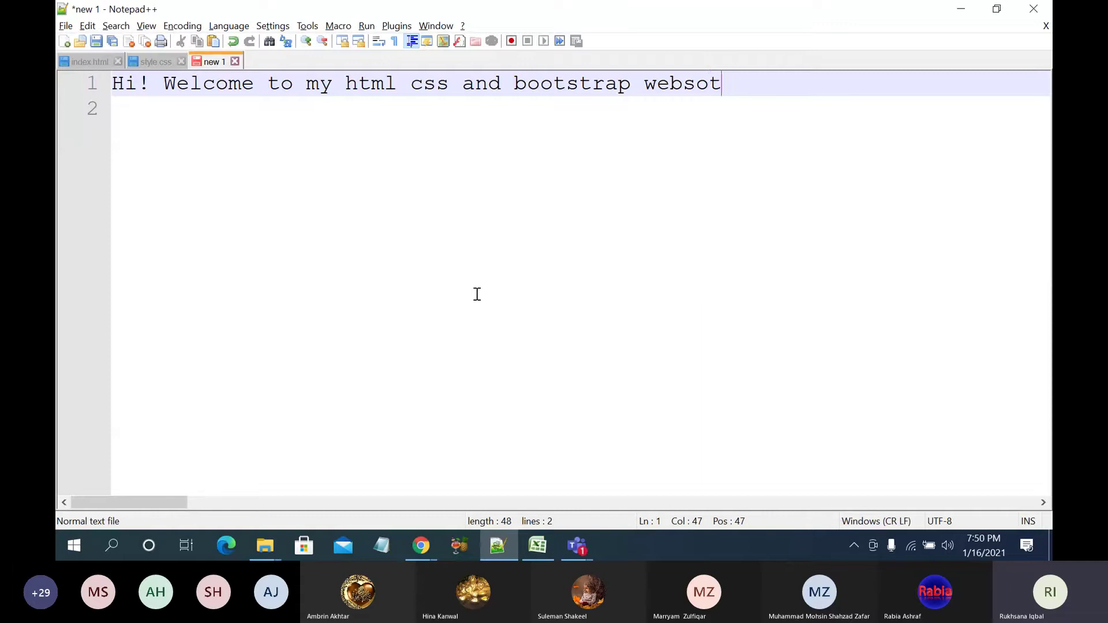
key("BackSpace")
key("BackSpace")
type("ite serv")
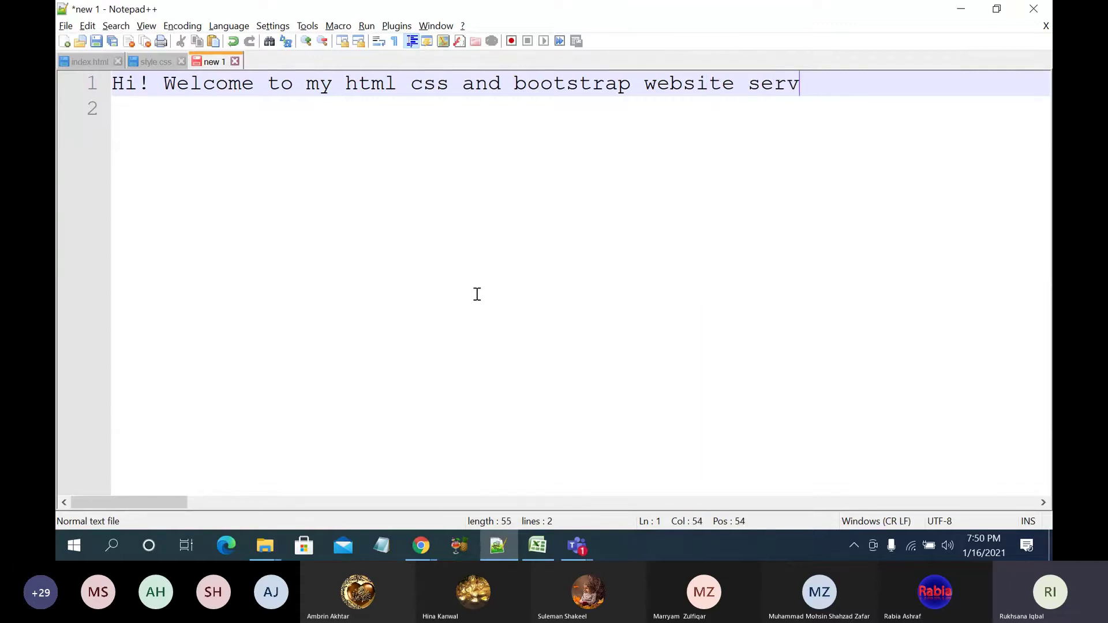
type("ices.")
left_click_drag(852, 84, 345, 88)
left_click(457, 101)
left_click(563, 85)
left_click(618, 87)
left_click_drag(114, 86, 890, 89)
left_click(891, 89)
key("Return")
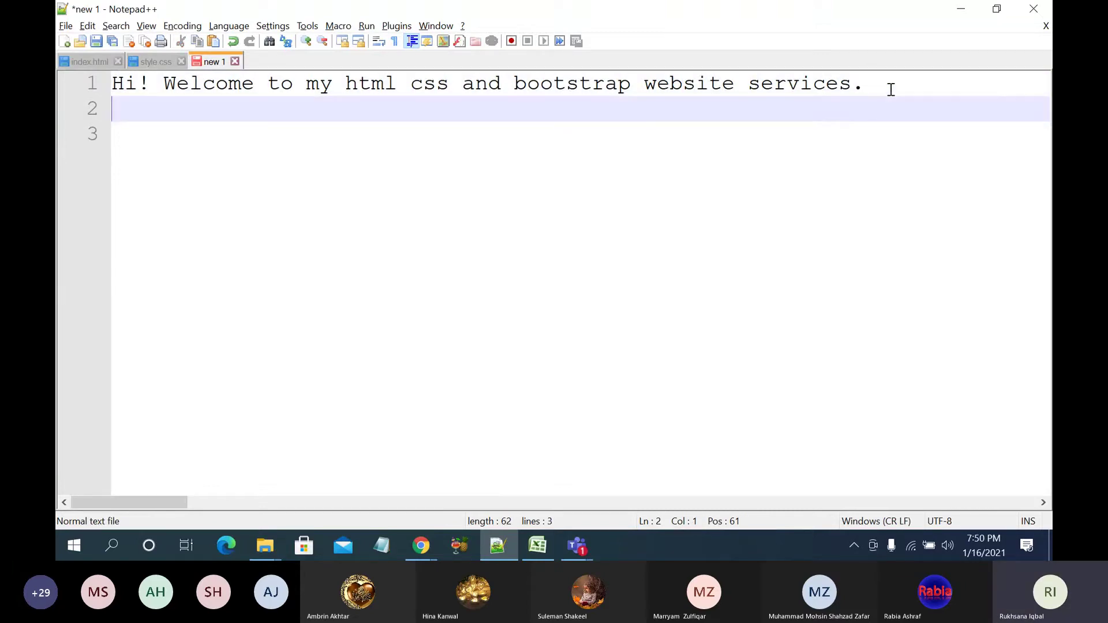
Step: Copy the mobile friendly website gig's introduction, from "If you want stunning website" to "business websites.", and paste it below the greeting in Notepad++
left_click(423, 539)
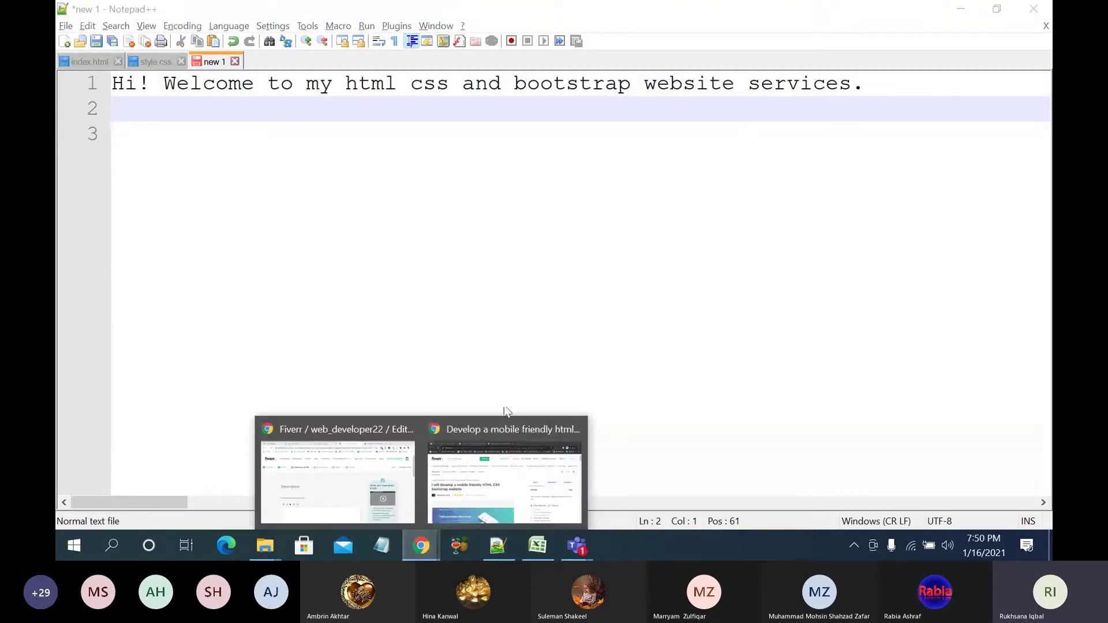
left_click(507, 462)
scroll(628, 225, "down", 8)
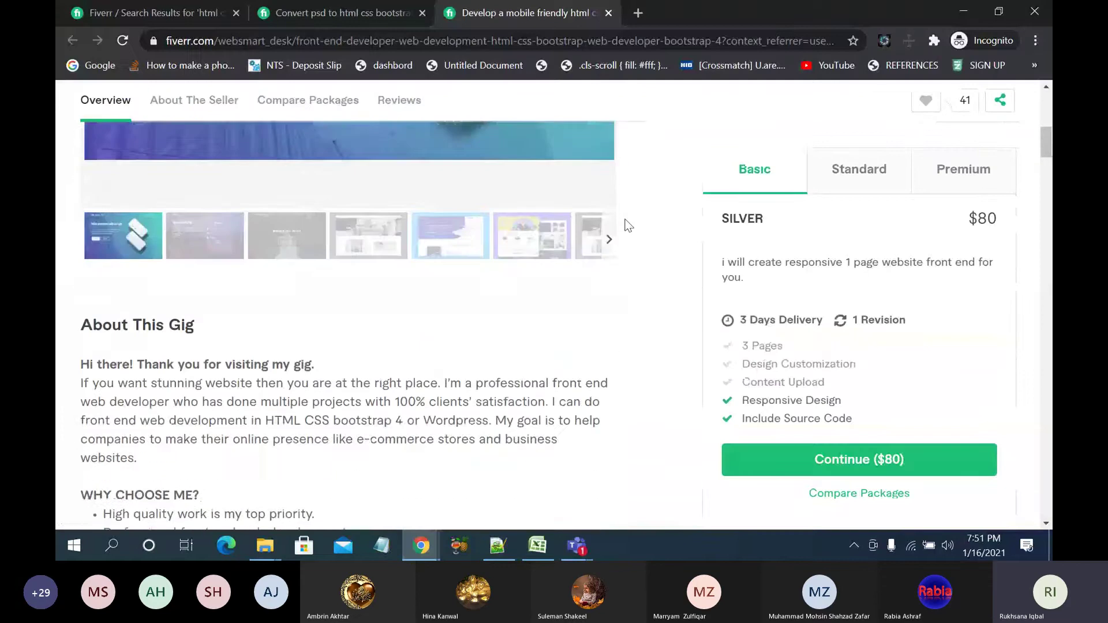
scroll(627, 225, "down", 1)
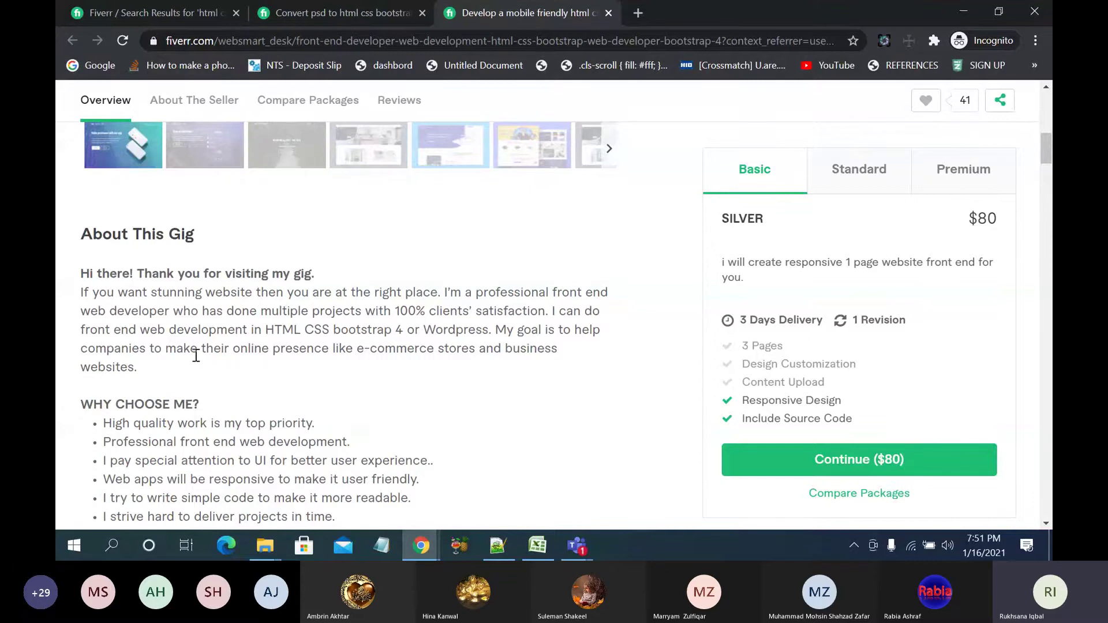
left_click_drag(147, 356, 140, 369)
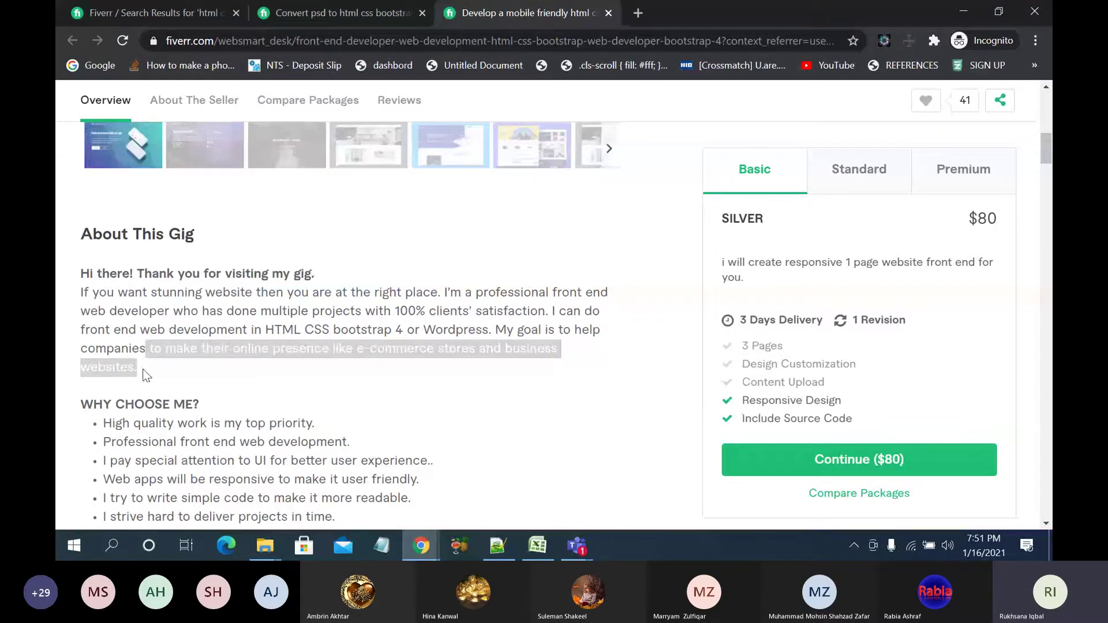
left_click_drag(117, 274, 153, 375)
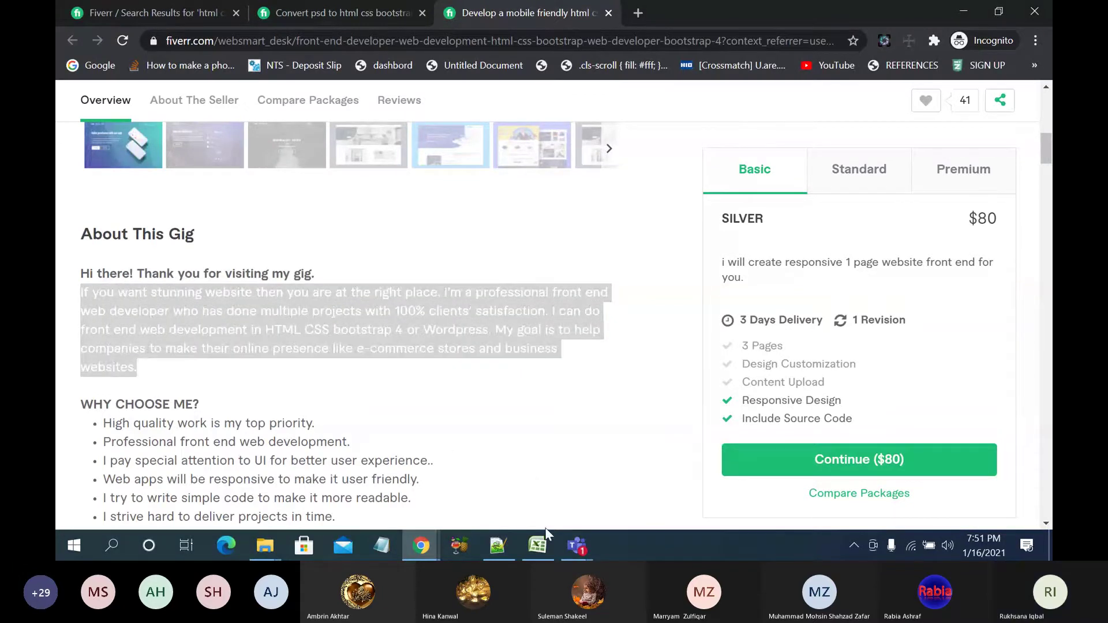
left_click(537, 545)
left_click(497, 545)
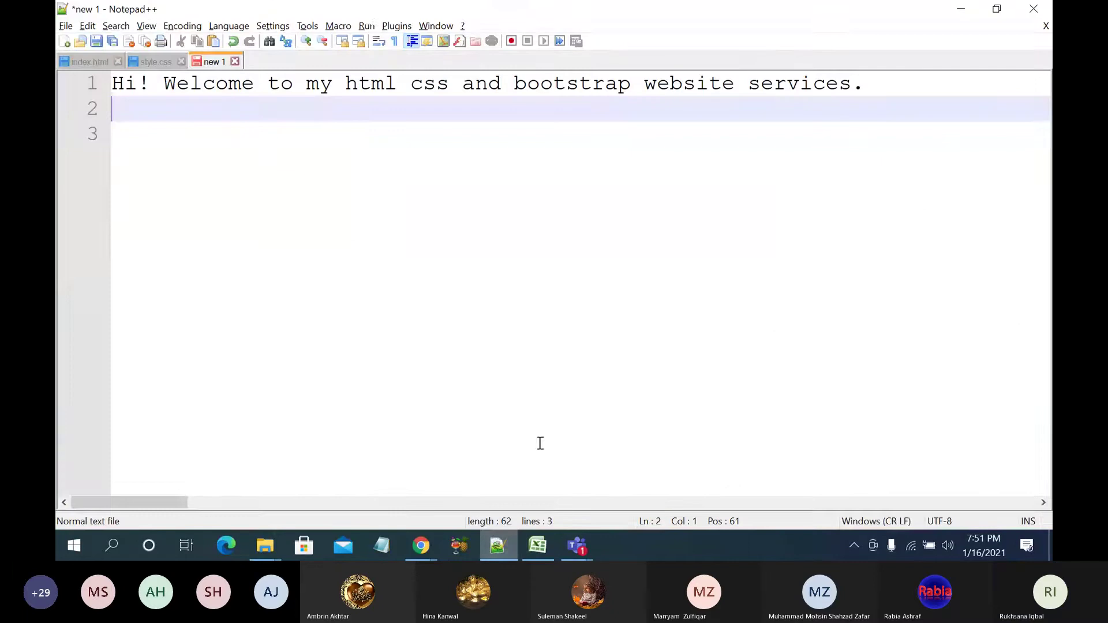
key("ctrl+v")
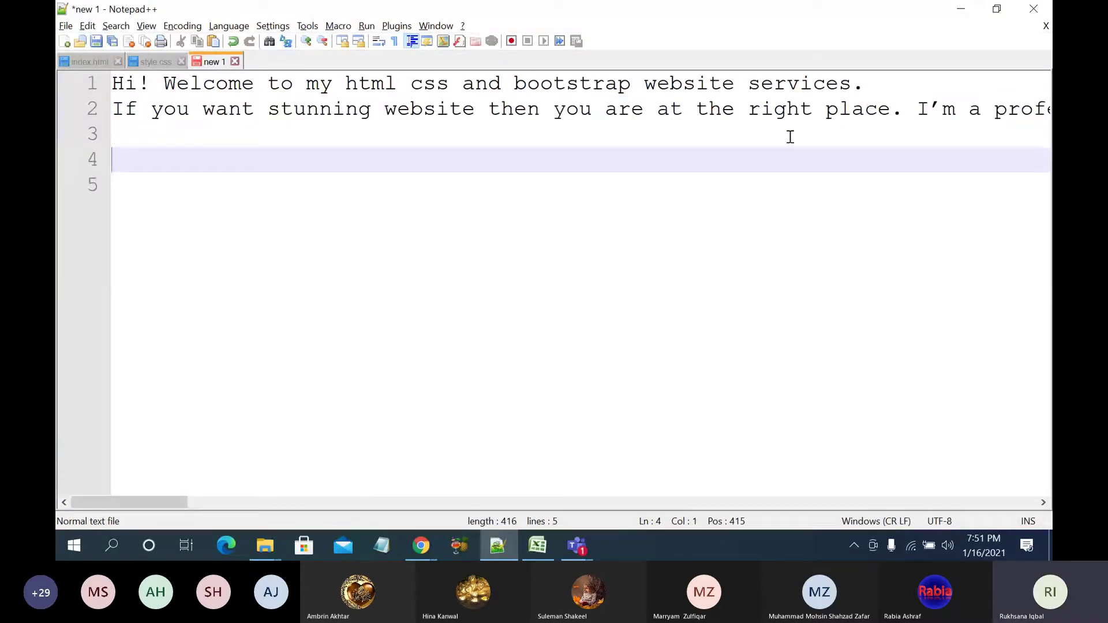
Step: Break the pasted introduction into shorter lines after "right place.", "multiple", "front end web", "My goal is to" and "e-commerce stores"
left_click(905, 108)
key("Return")
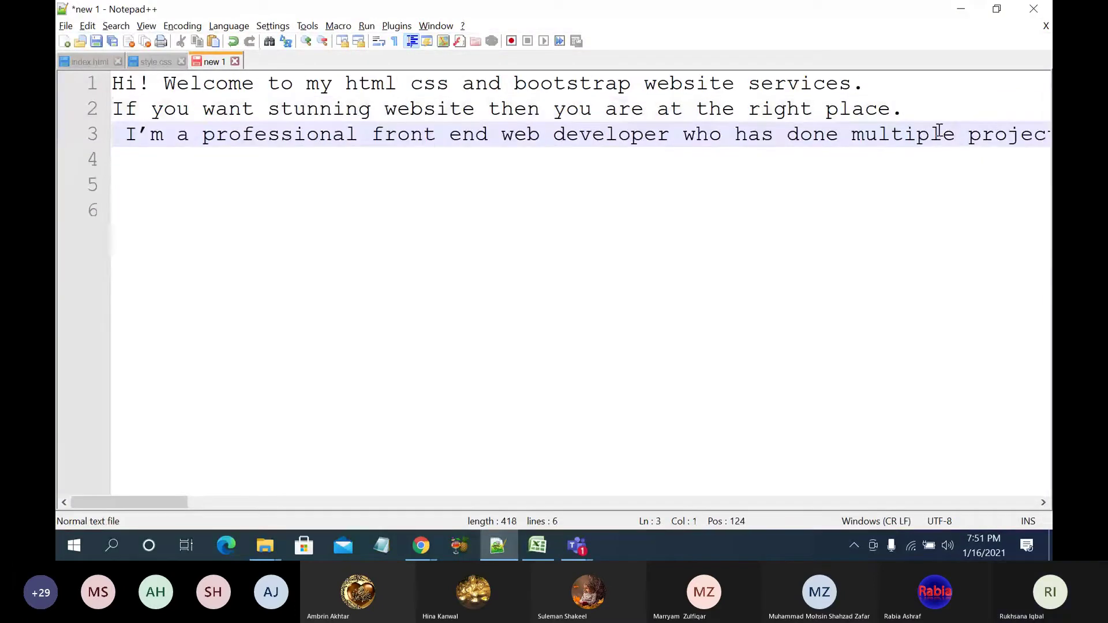
left_click(957, 134)
key("Return")
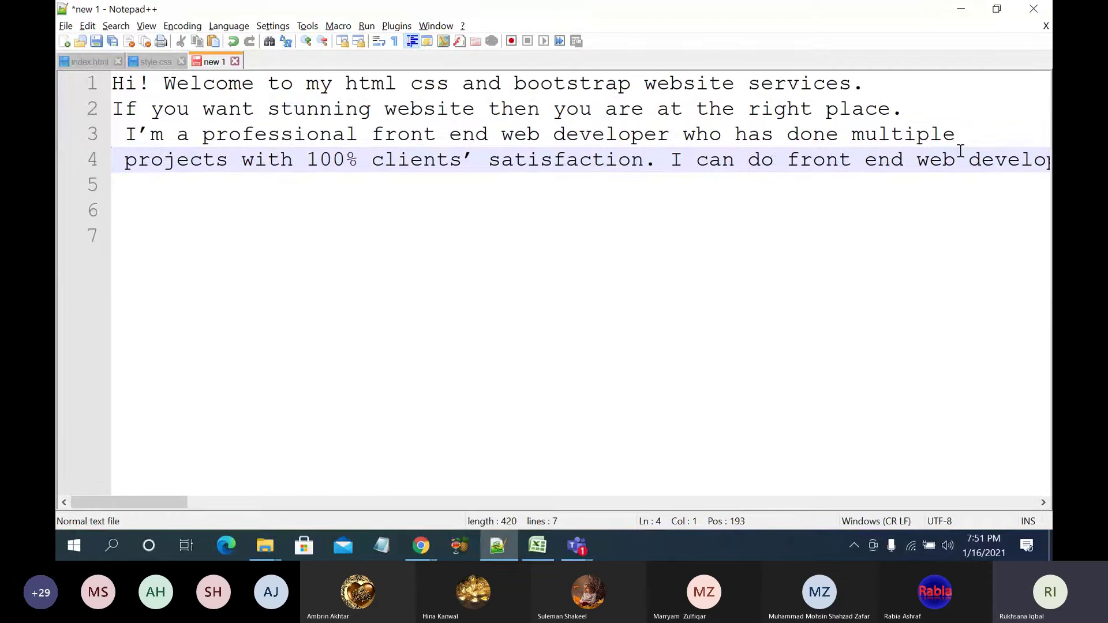
left_click(959, 160)
key("Return")
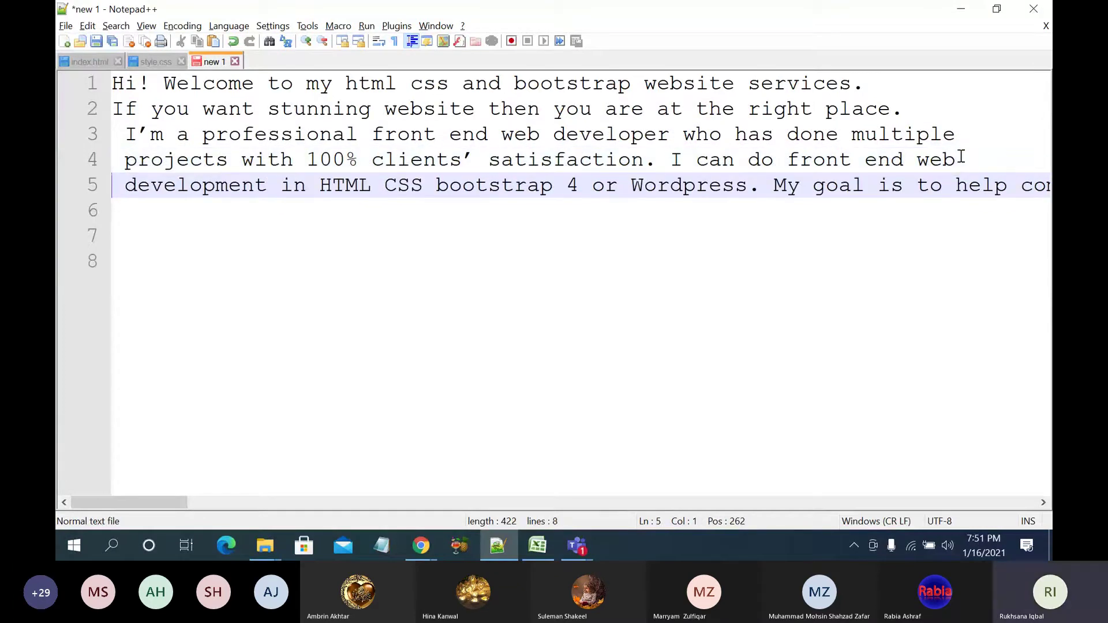
left_click(949, 185)
key("Return")
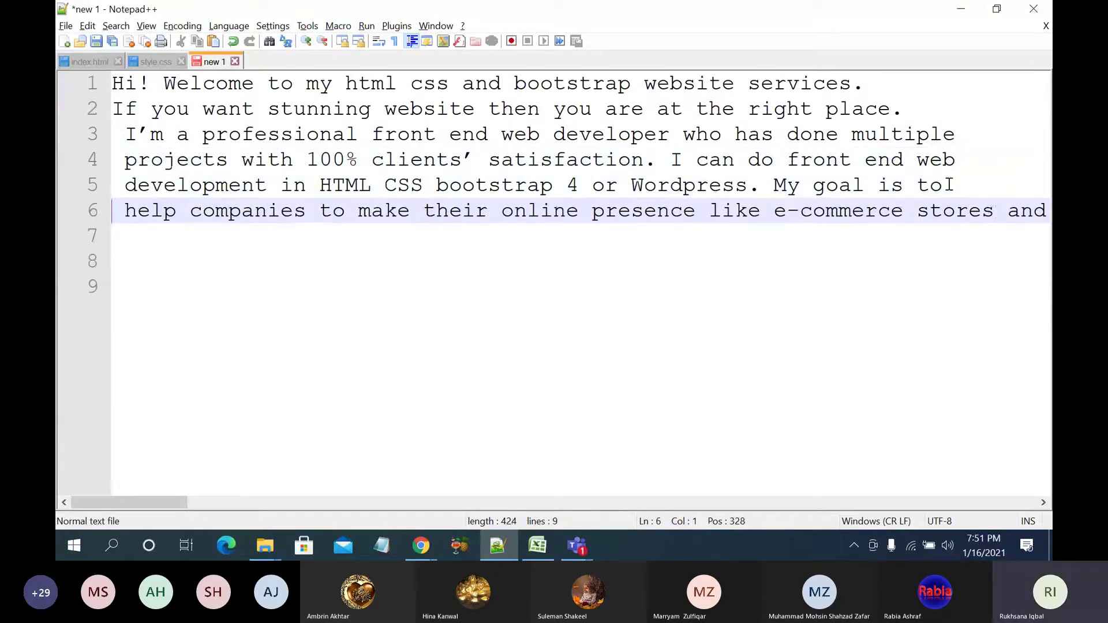
left_click(998, 212)
key("Return")
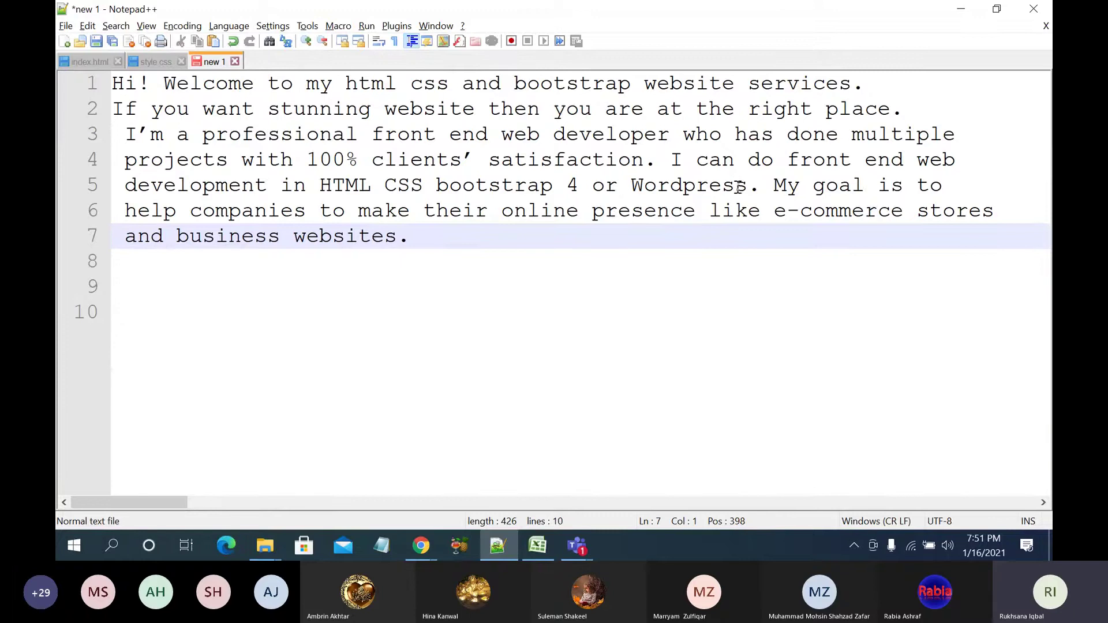
Step: Remove " 4 or Wordpress" from the fifth line so that the skills list ends with "bootstrap."
left_click_drag(751, 186, 584, 191)
key("Delete")
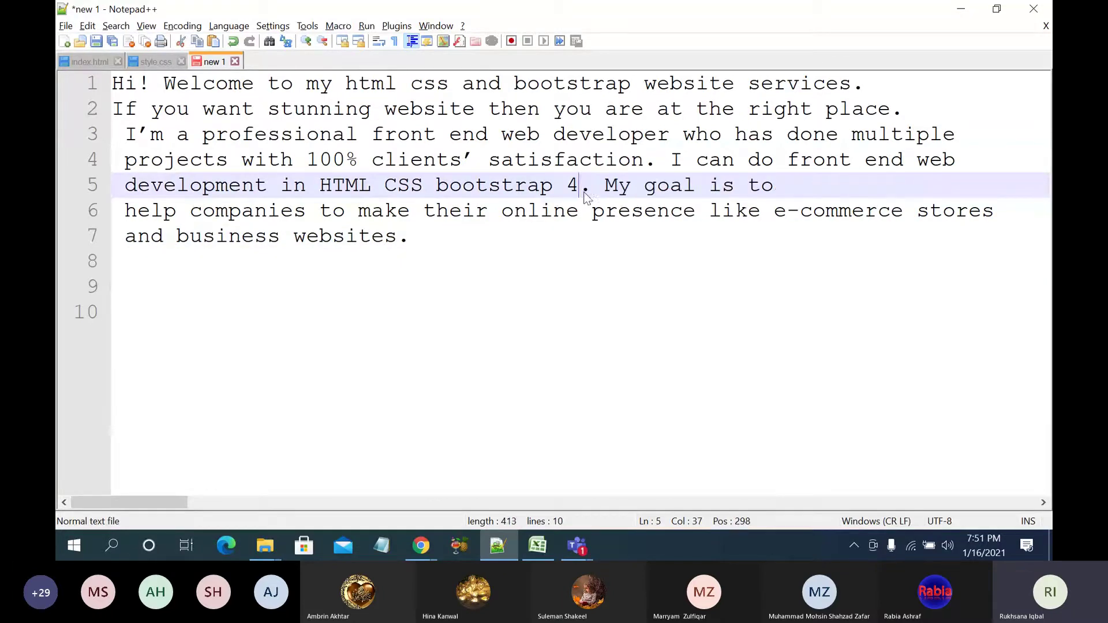
key("BackSpace")
key("BackSpace")
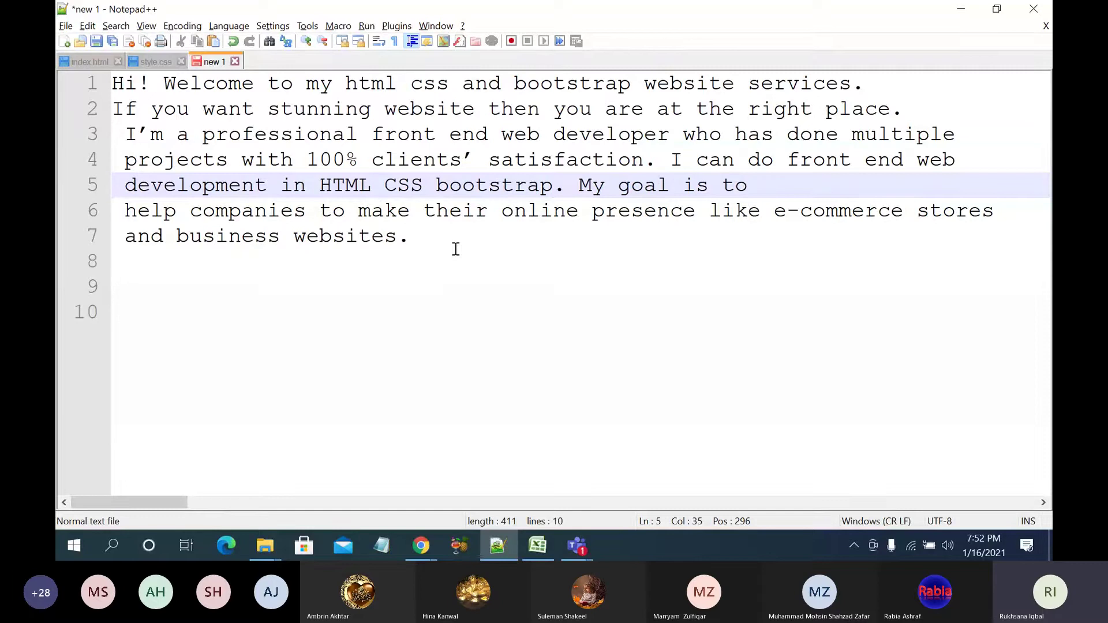
Step: Delete the closing sentence from "My goal is to" through "and business websites."
left_click_drag(443, 248, 109, 213)
key("BackSpace")
key("BackSpace")
key("BackSpace")
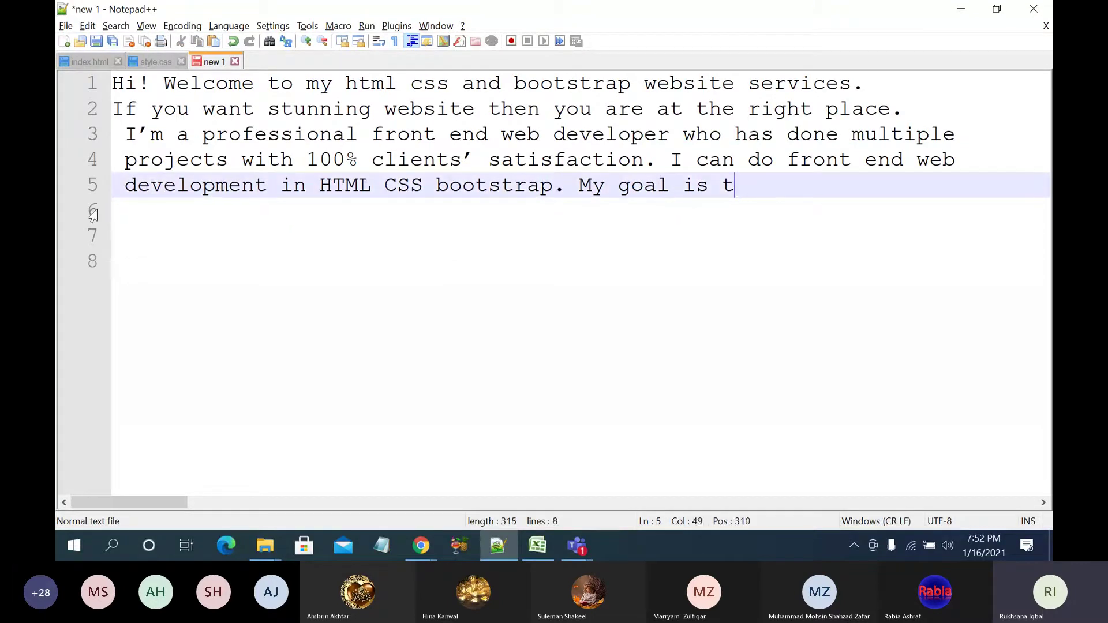
key("BackSpace")
key("BackSpace")
key("BackSpace")
key("BackSpace")
key("BackSpace")
key("BackSpace")
key("BackSpace")
key("BackSpace")
key("BackSpace")
key("BackSpace")
key("BackSpace")
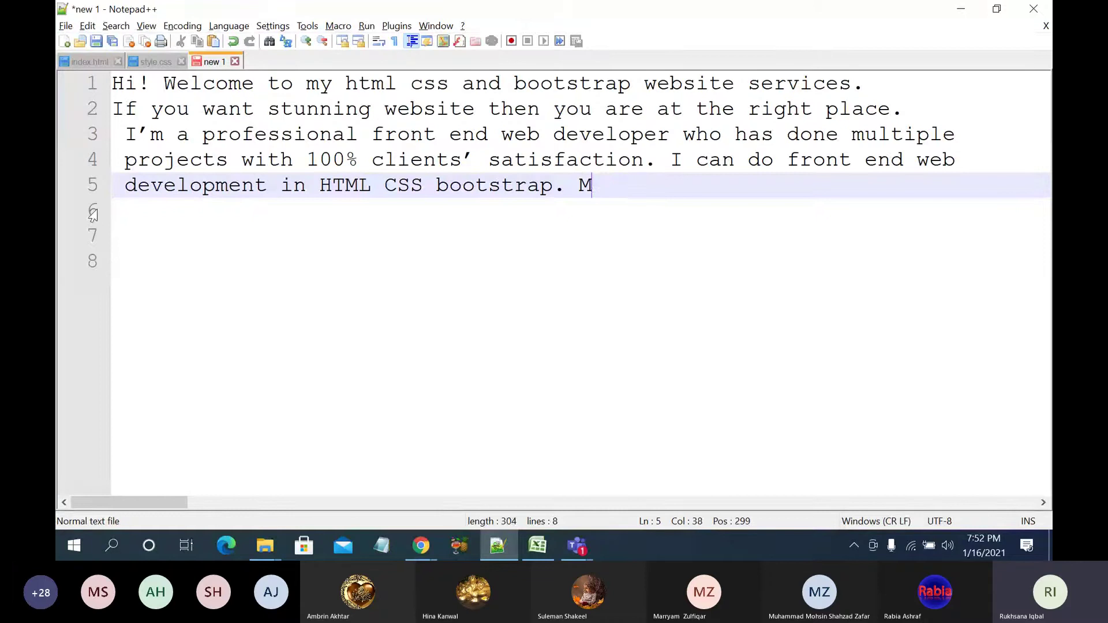
key("BackSpace")
key("BackSpace")
Step: Replace "in" before "HTML CSS bootstrap" with "using" and start a new line after the sentence
double_click(306, 185)
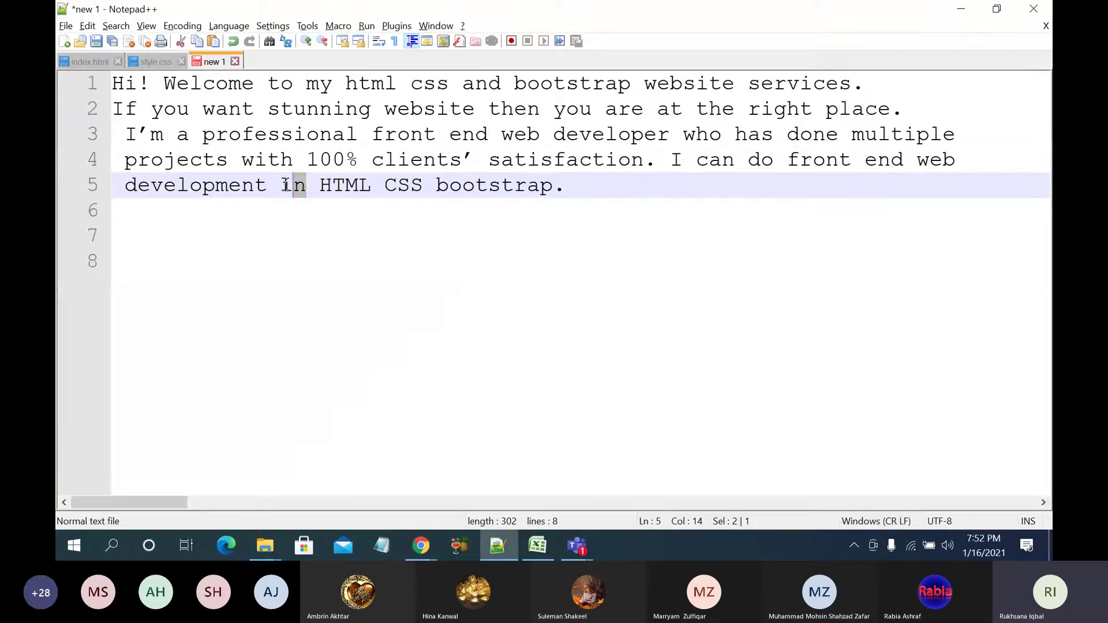
type("ising")
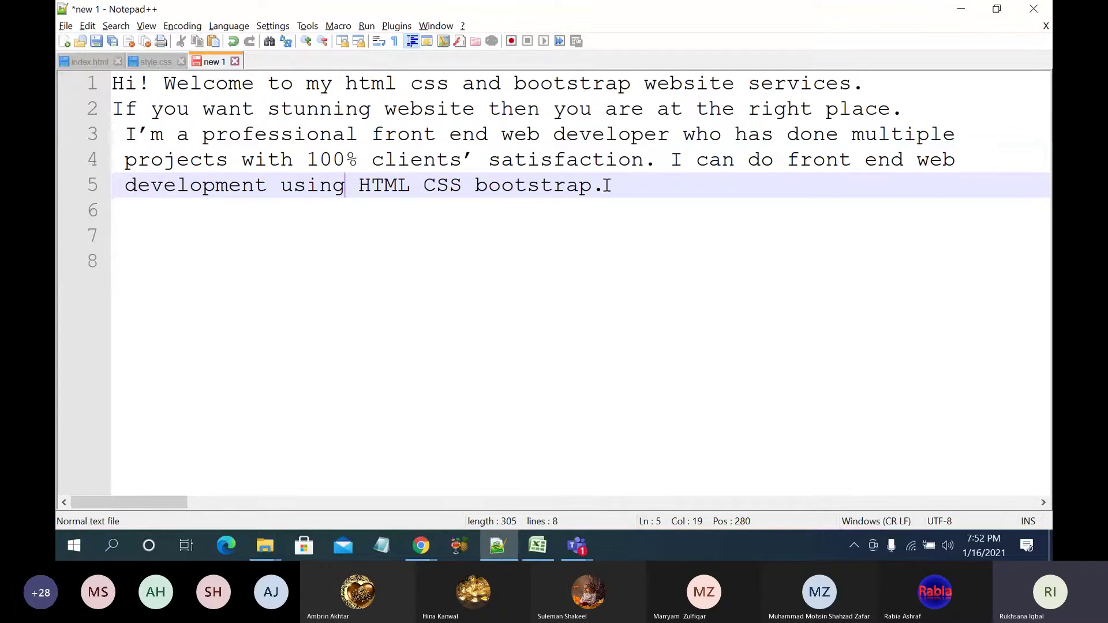
left_click_drag(607, 184, 279, 159)
left_click(665, 193)
left_click(582, 190)
left_click(635, 193)
key("Return")
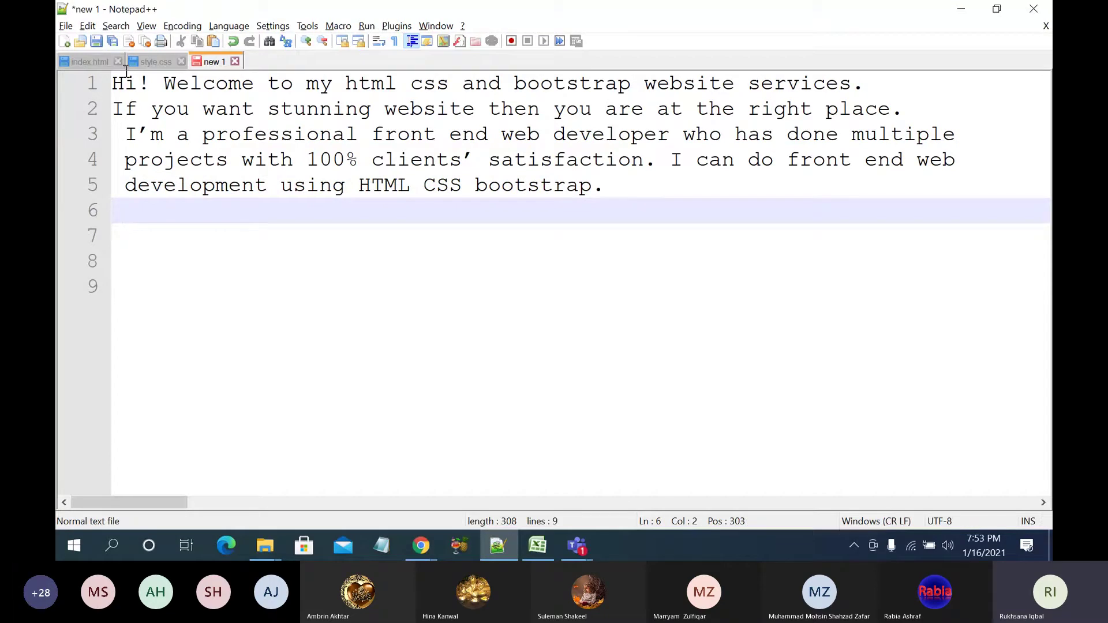
left_click(153, 88)
type("This i")
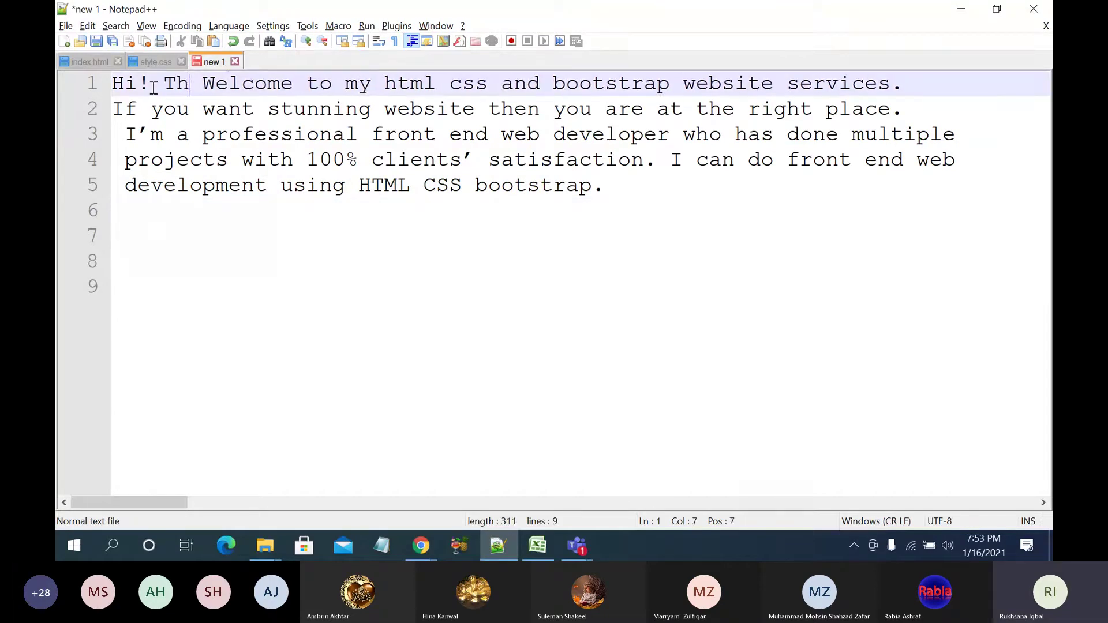
type("s Bilal")
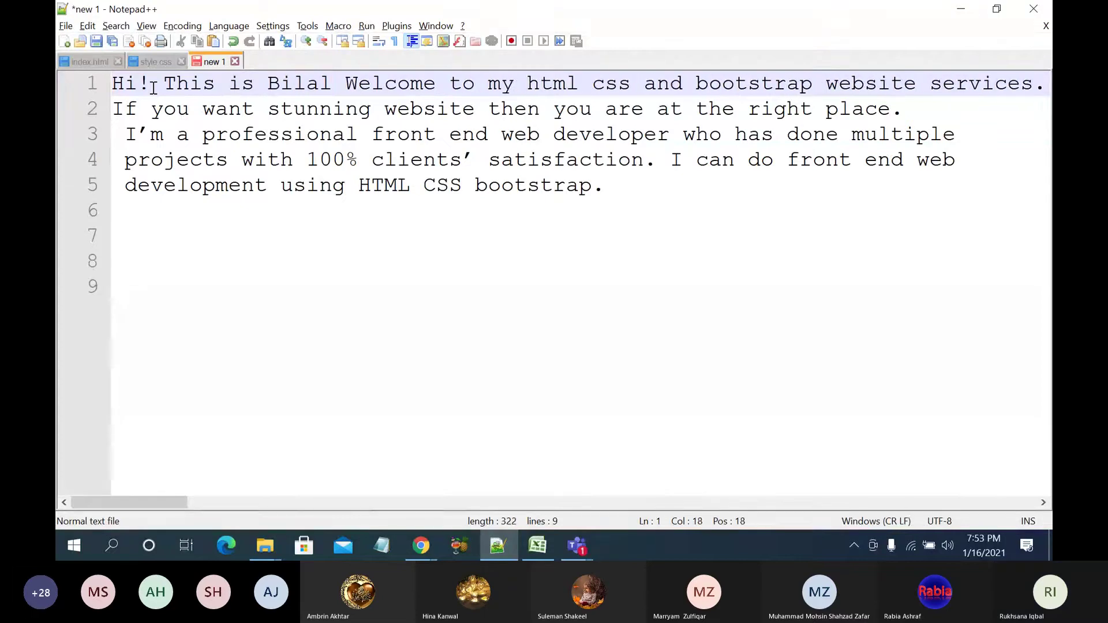
type(".")
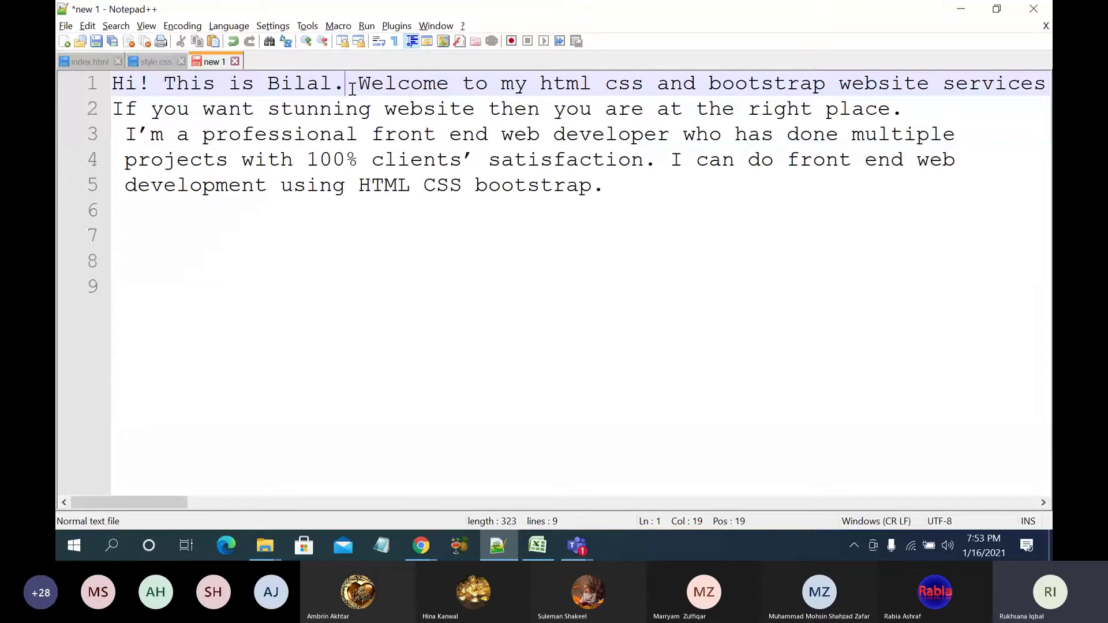
left_click_drag(352, 90, 171, 87)
key("BackSpace")
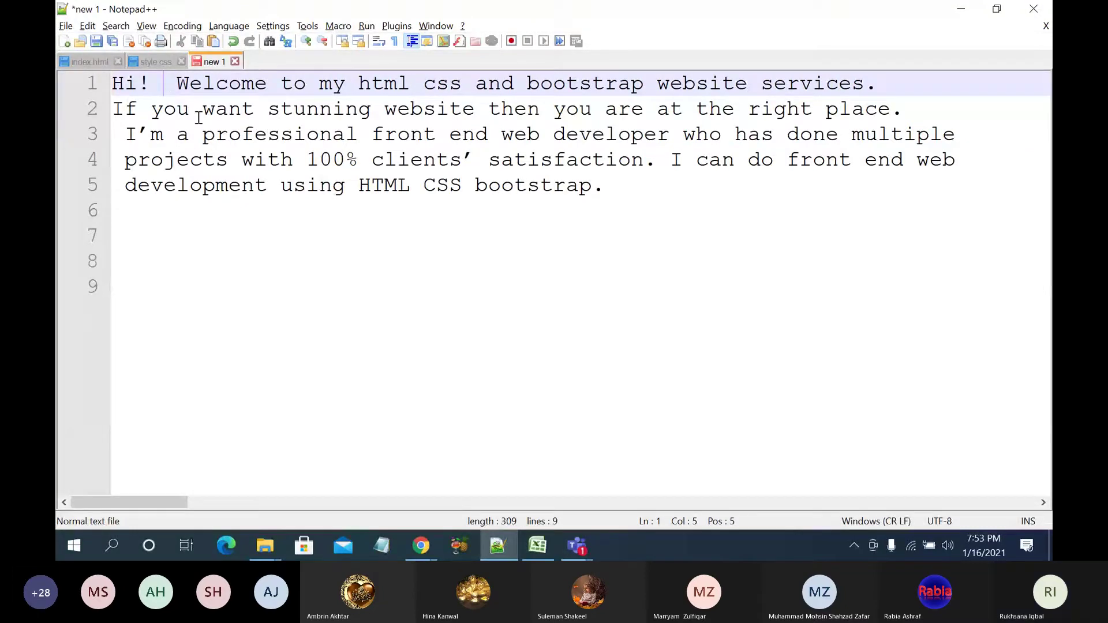
key("BackSpace")
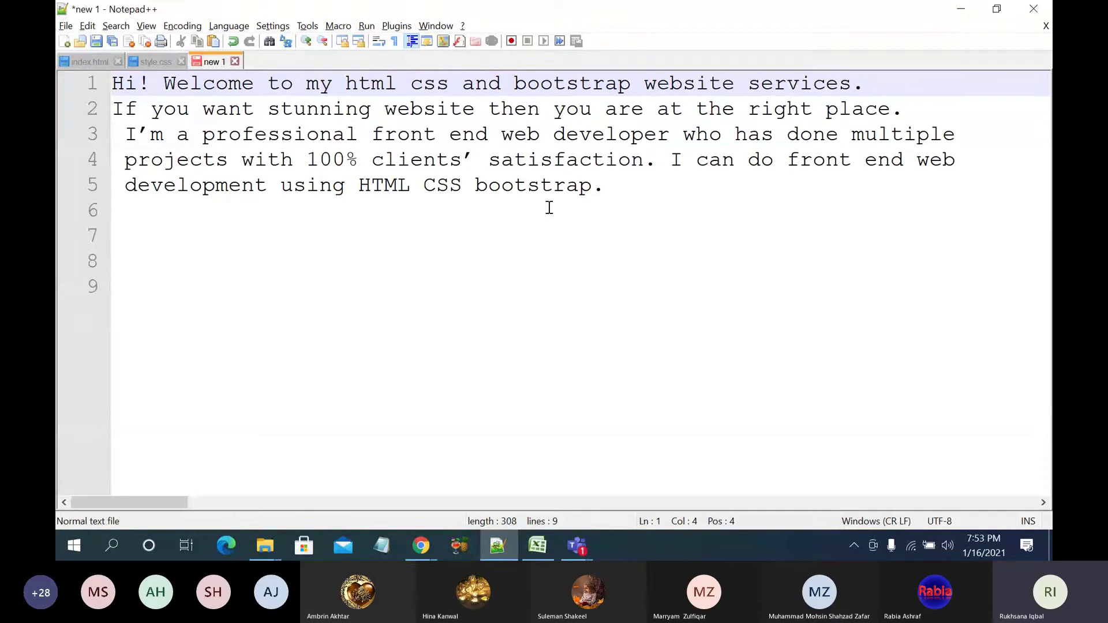
Step: Add another line below the introduction, then switch to Chrome and rerun the Fiverr search for "html css bootstrap website"
left_click(633, 192)
key("Return")
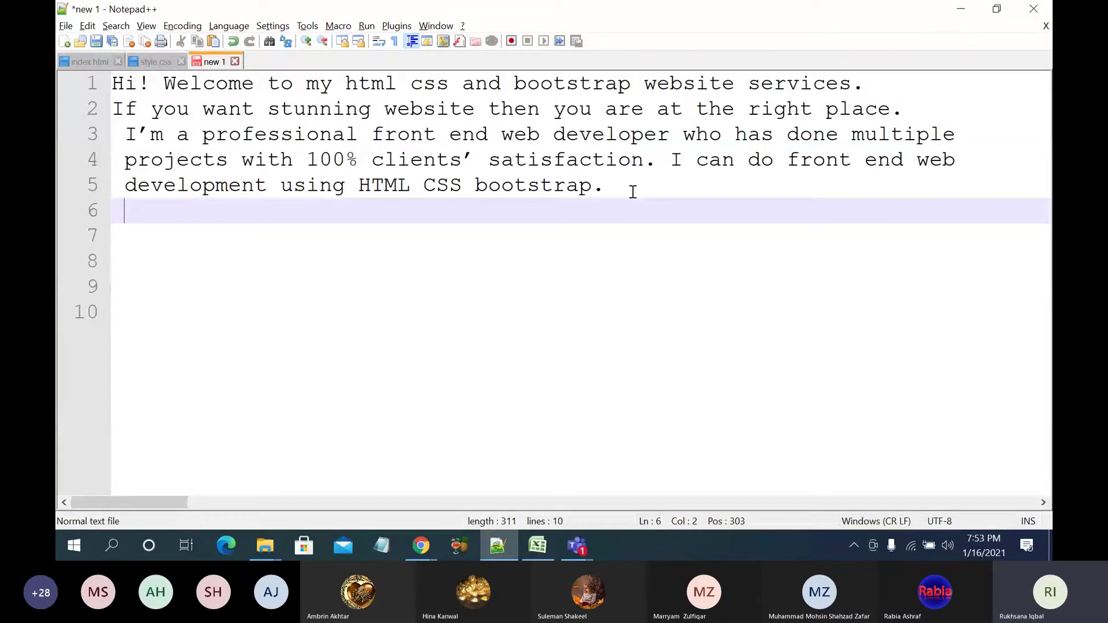
mouse_move(421, 545)
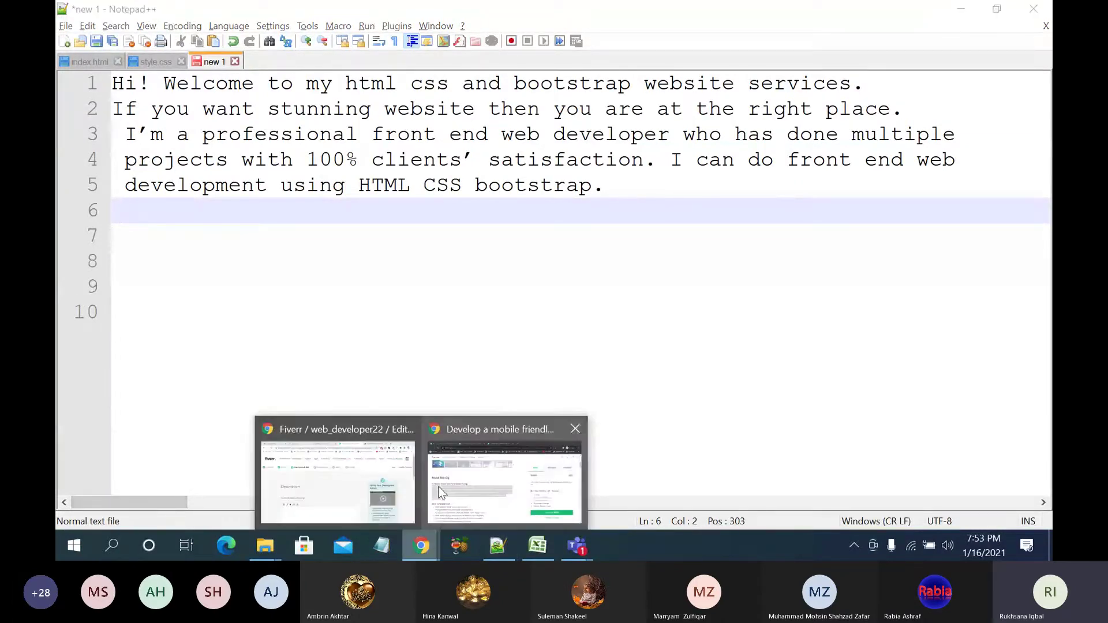
left_click(491, 466)
left_click(513, 388)
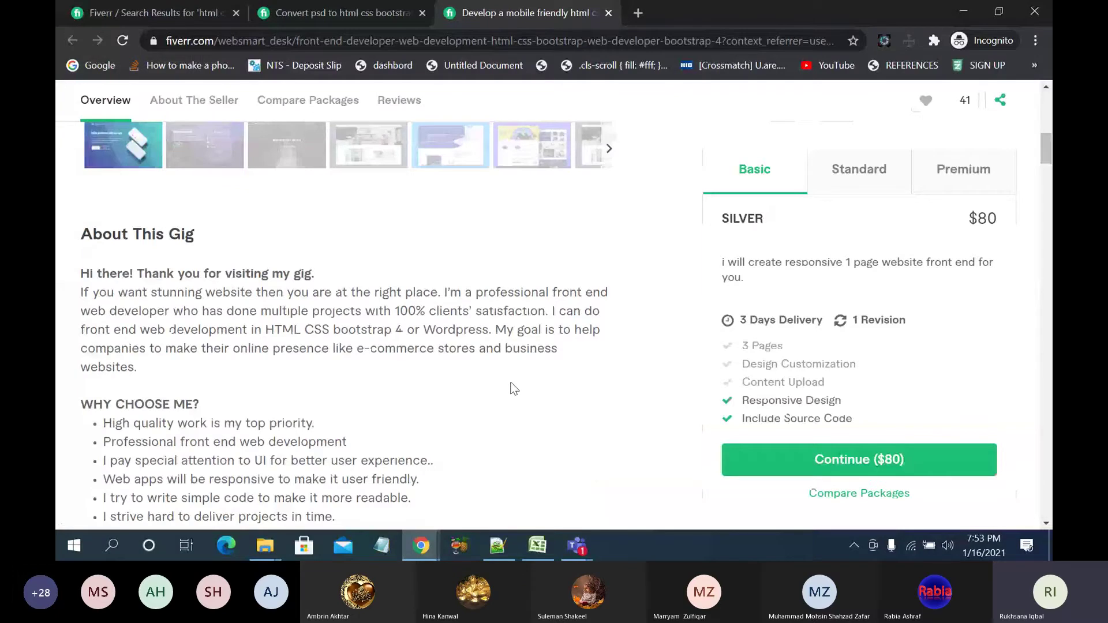
left_click(153, 13)
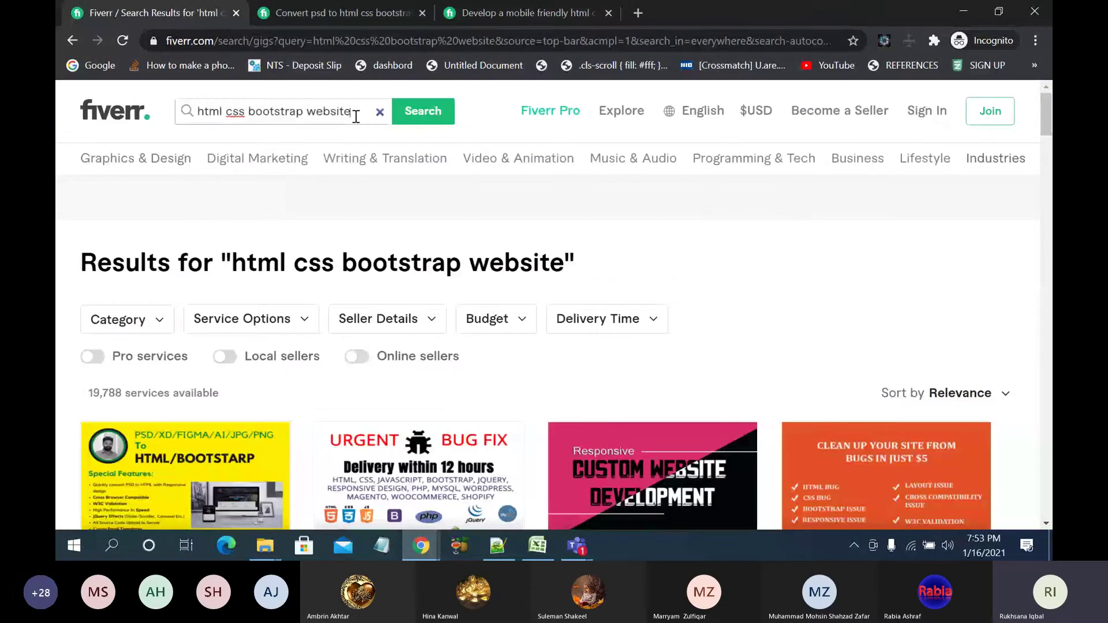
key("Return")
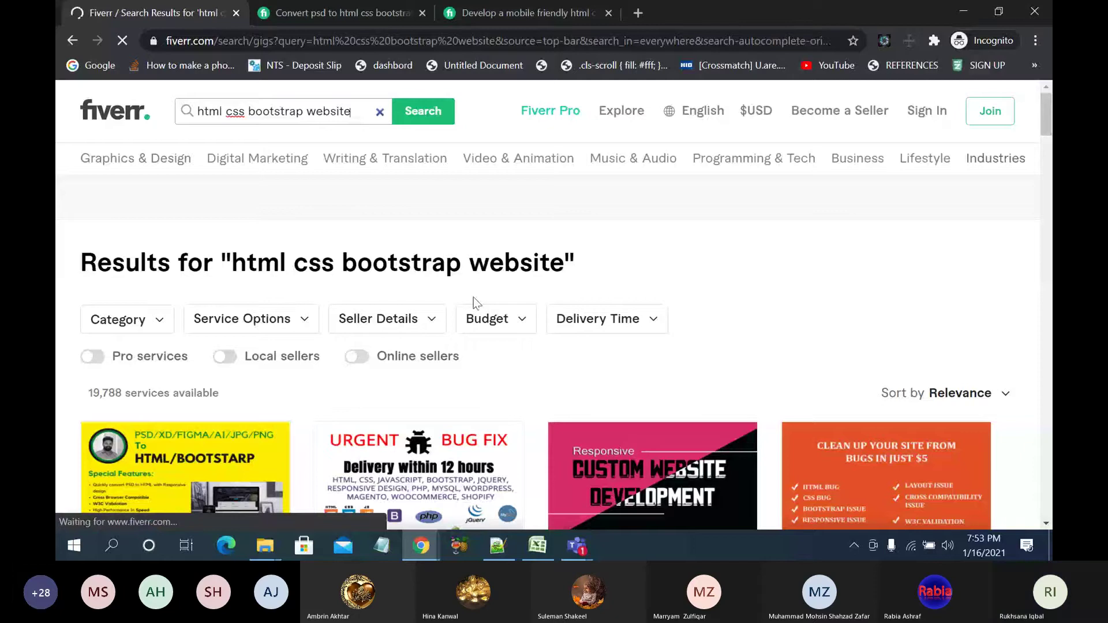
Step: Open the javascript and jquery website, modern responsive website, bootstrap landing page and custom website gigs from the results in new tabs
scroll(473, 302, "down", 5)
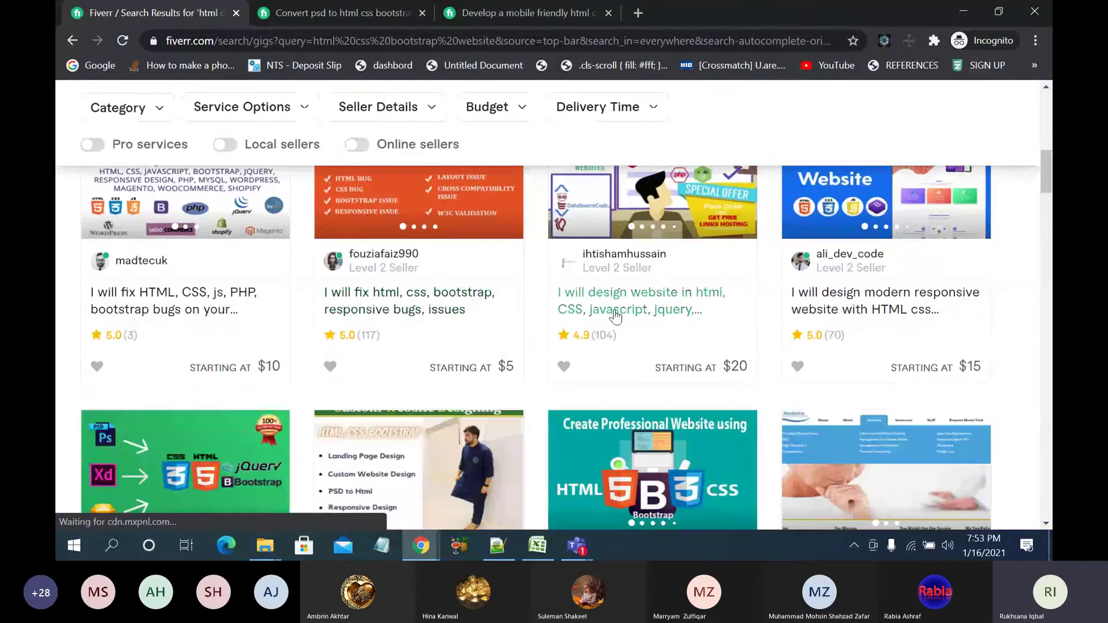
left_click(846, 300)
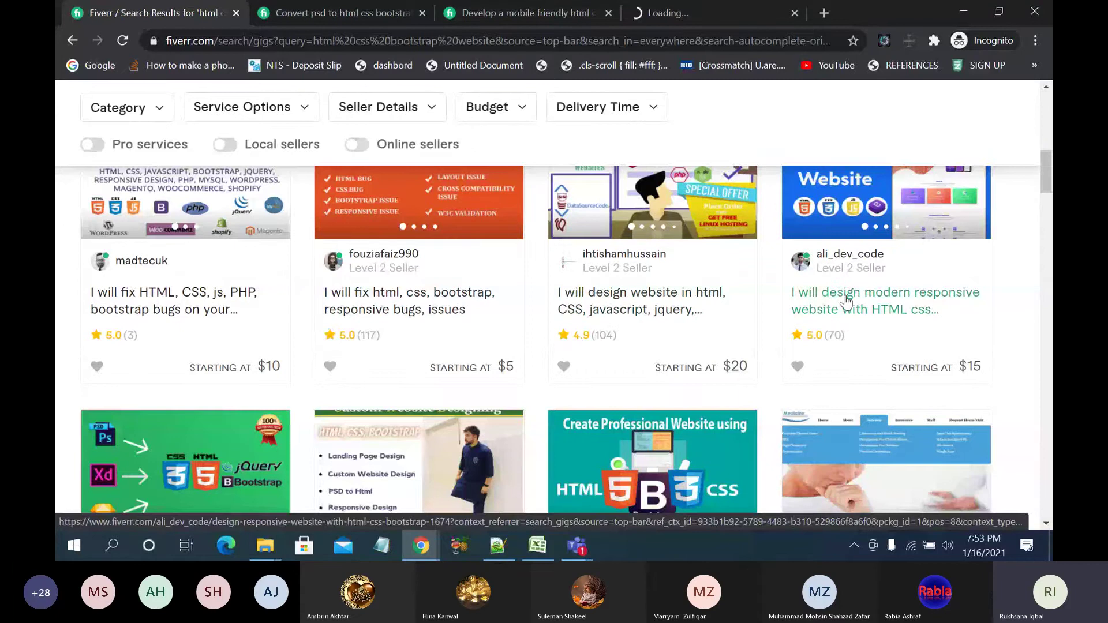
right_click(847, 299)
left_click(869, 309)
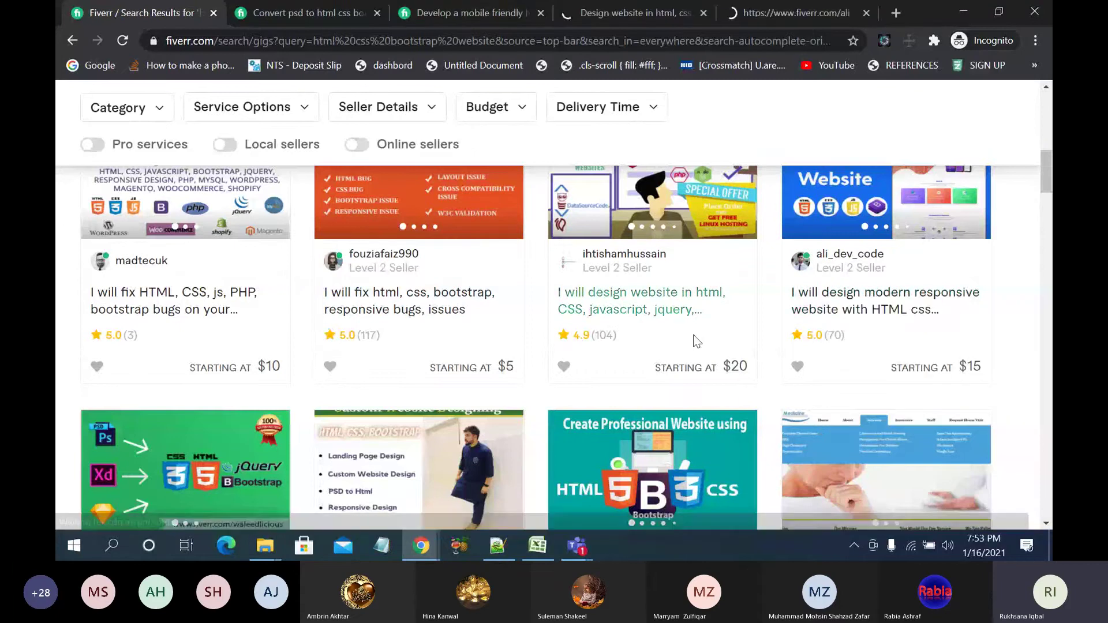
scroll(463, 396, "down", 3)
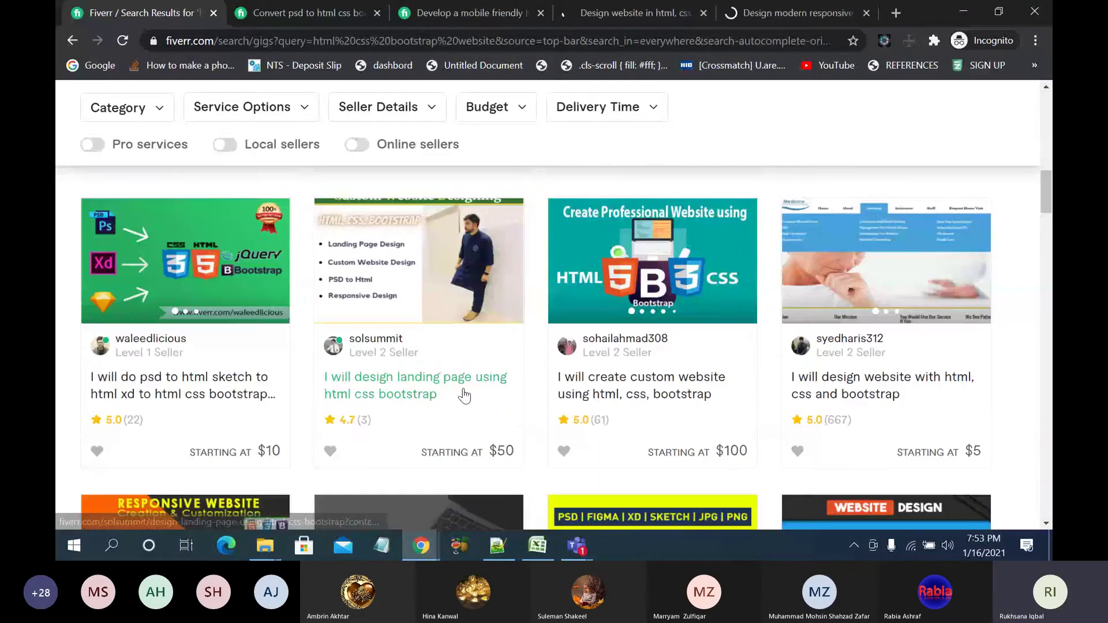
right_click(465, 394)
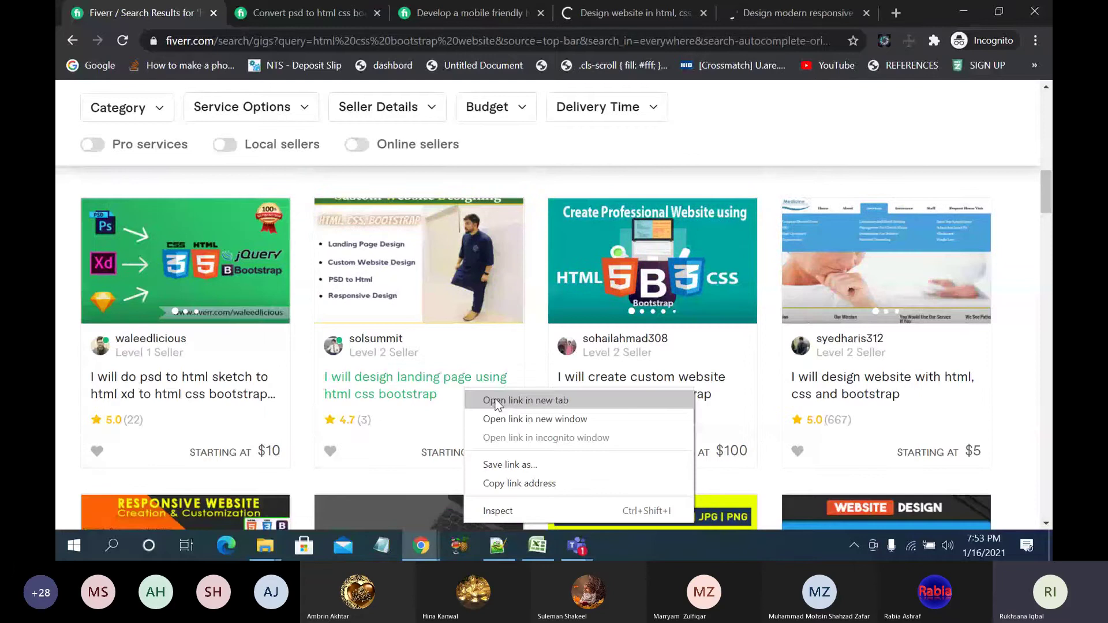
left_click(497, 400)
right_click(601, 393)
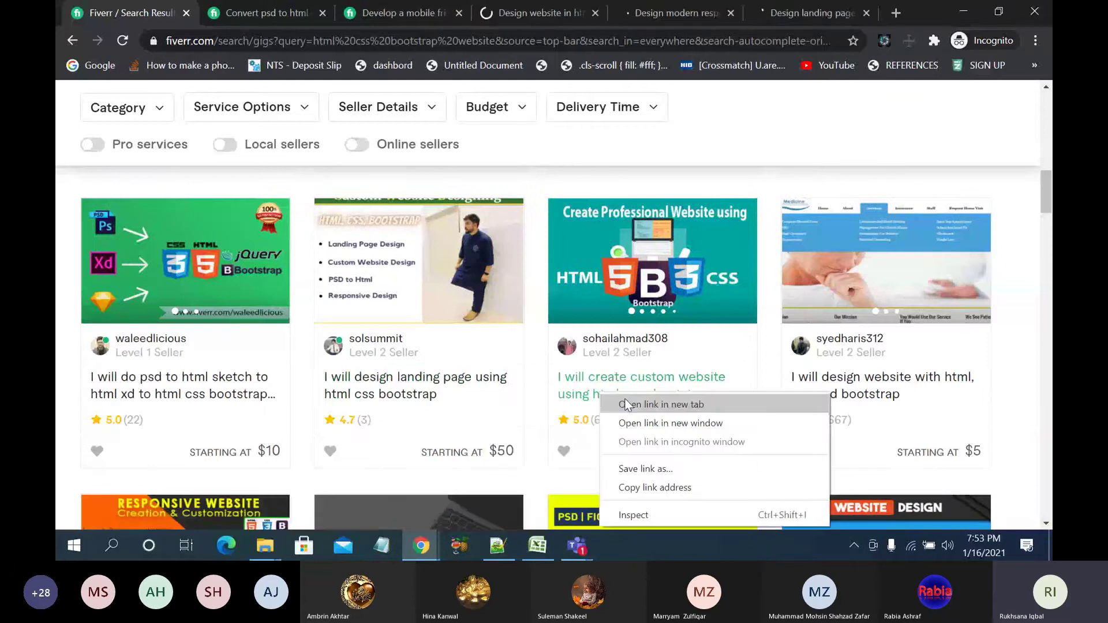
left_click(624, 402)
Step: Examine the description and seller details of the gig for website design in html, CSS, javascript, jquery, bootstrap, angular and react
left_click(579, 18)
left_click(469, 12)
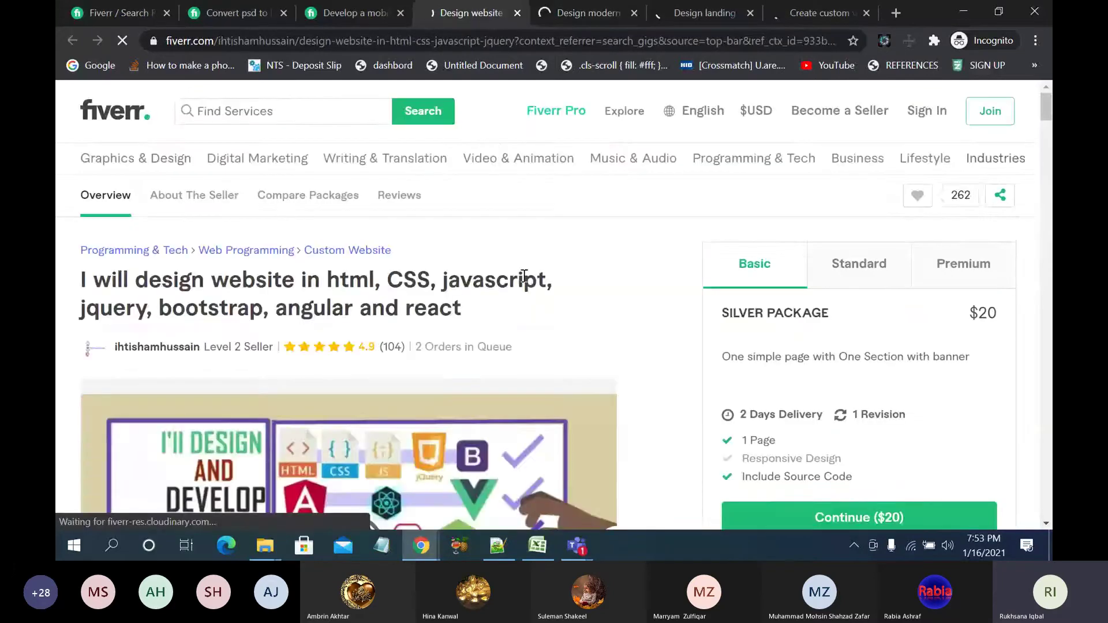
scroll(523, 283, "down", 10)
scroll(523, 282, "down", 8)
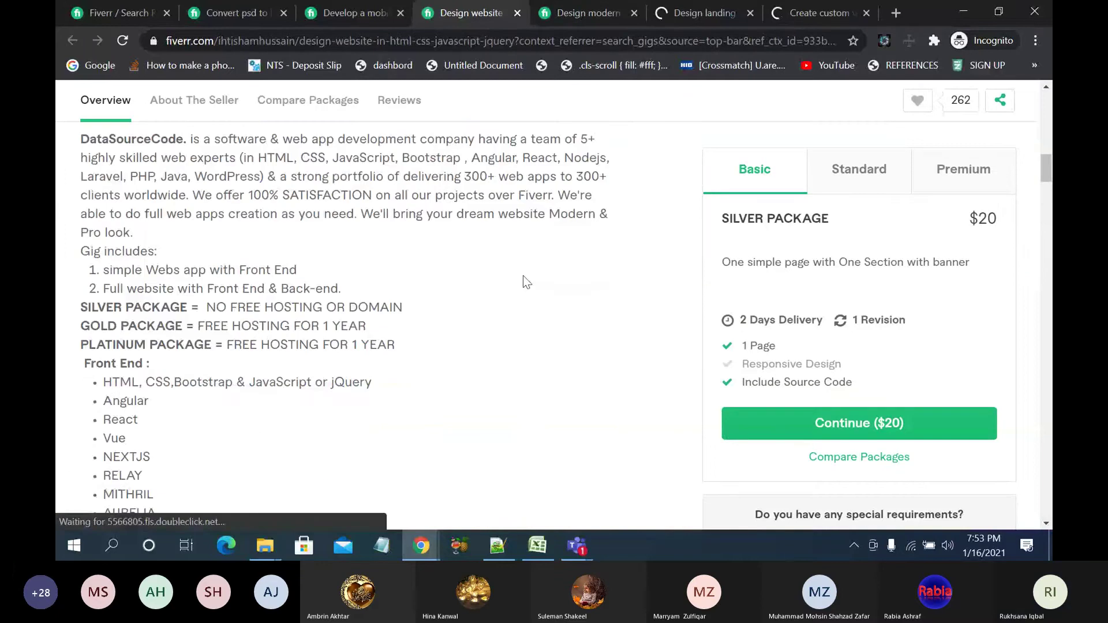
scroll(523, 281, "up", 2)
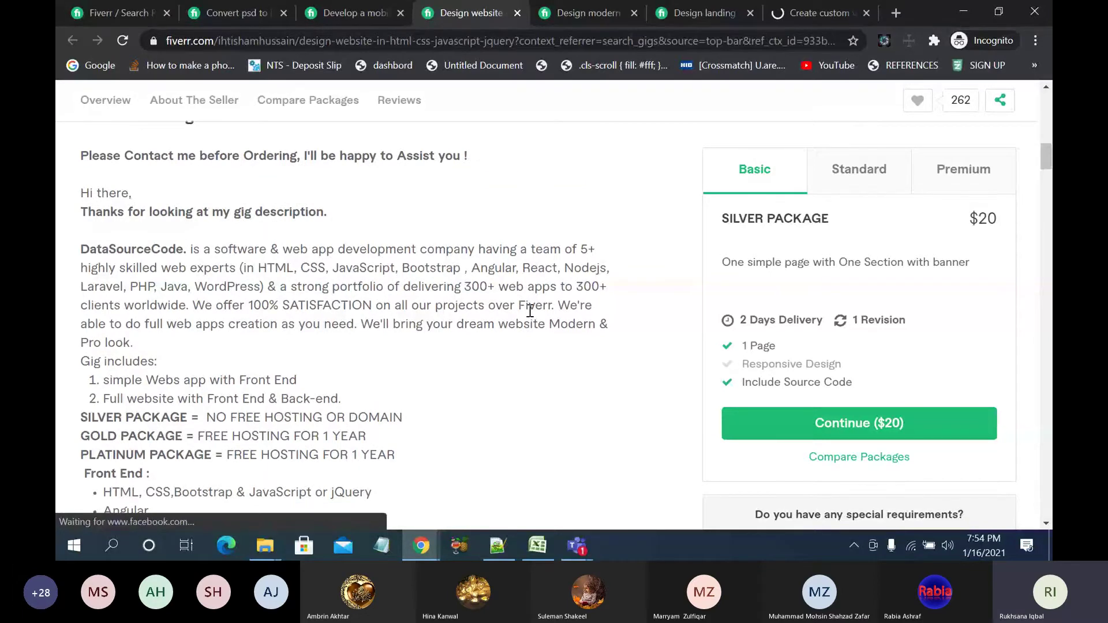
scroll(528, 306, "down", 3)
scroll(529, 311, "down", 8)
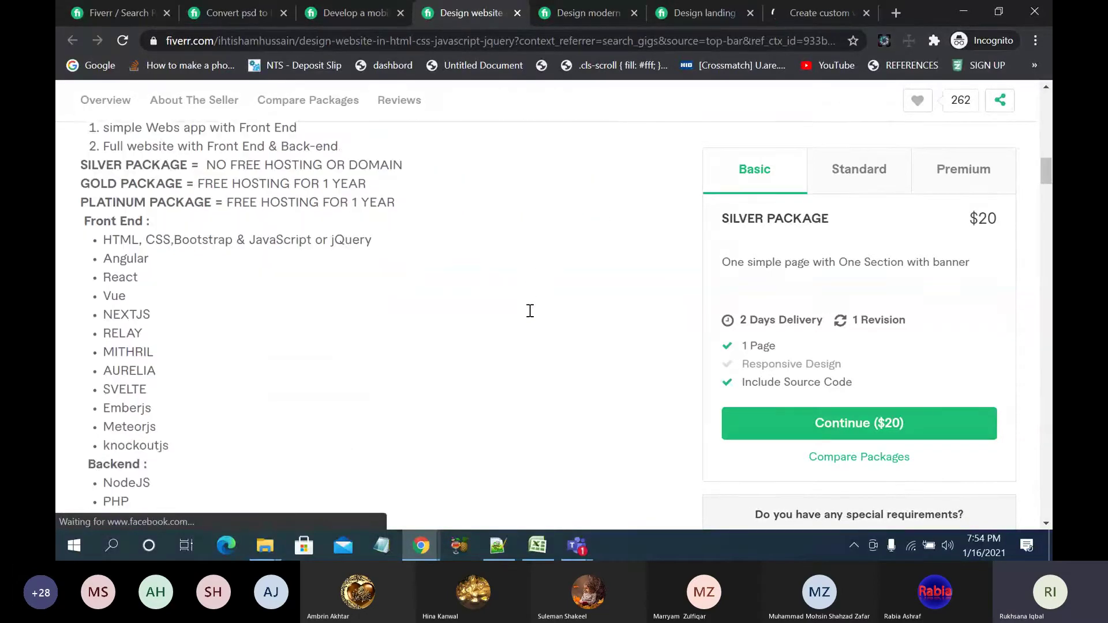
scroll(529, 311, "down", 1)
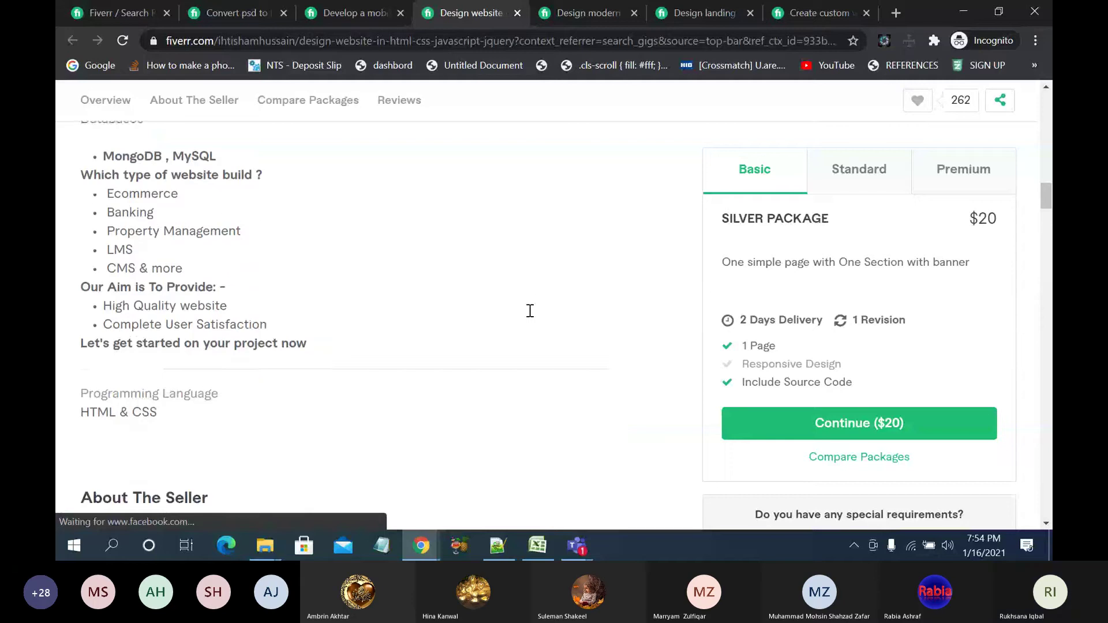
scroll(530, 310, "down", 5)
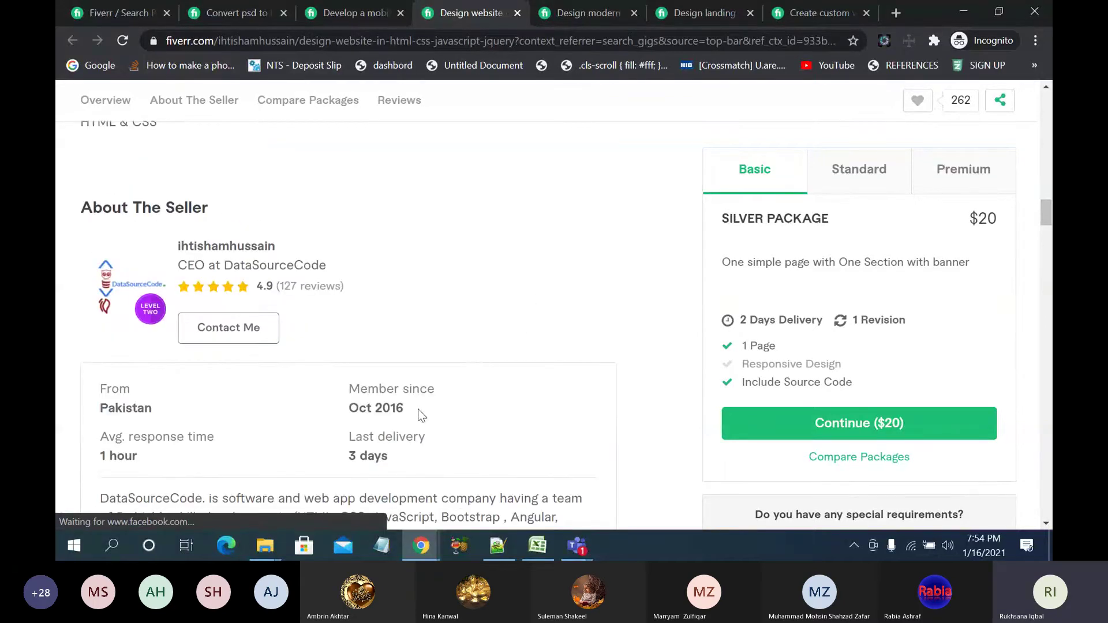
scroll(421, 414, "up", 15)
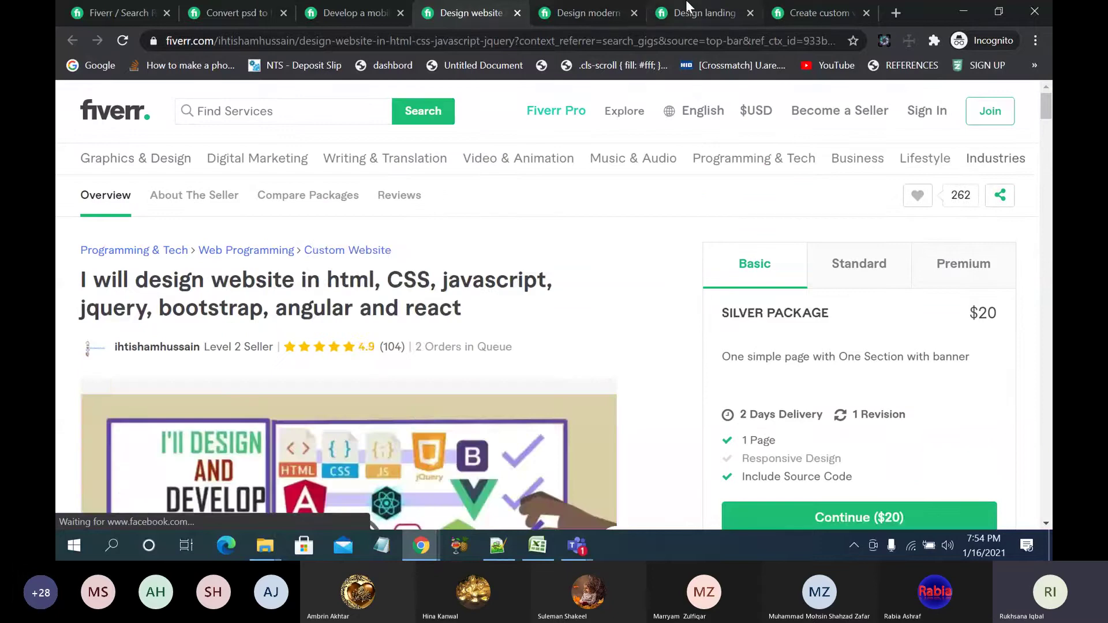
Step: Copy "modern" from the modern responsive website gig's title and paste it into Fiverr's search to view the keyword suggestions
left_click(601, 11)
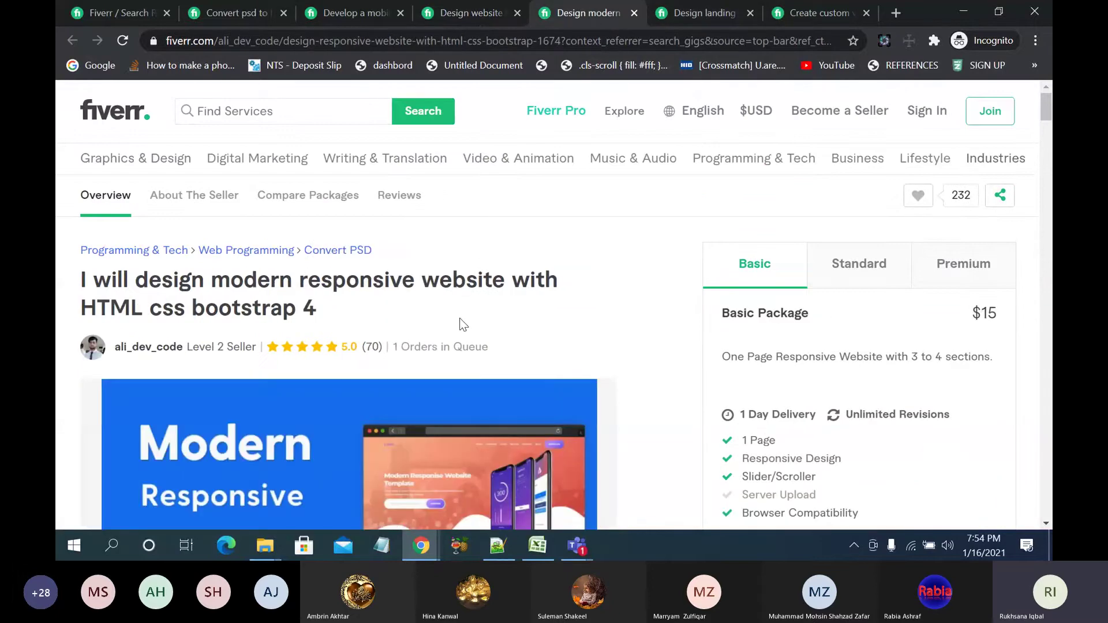
scroll(460, 321, "down", 1)
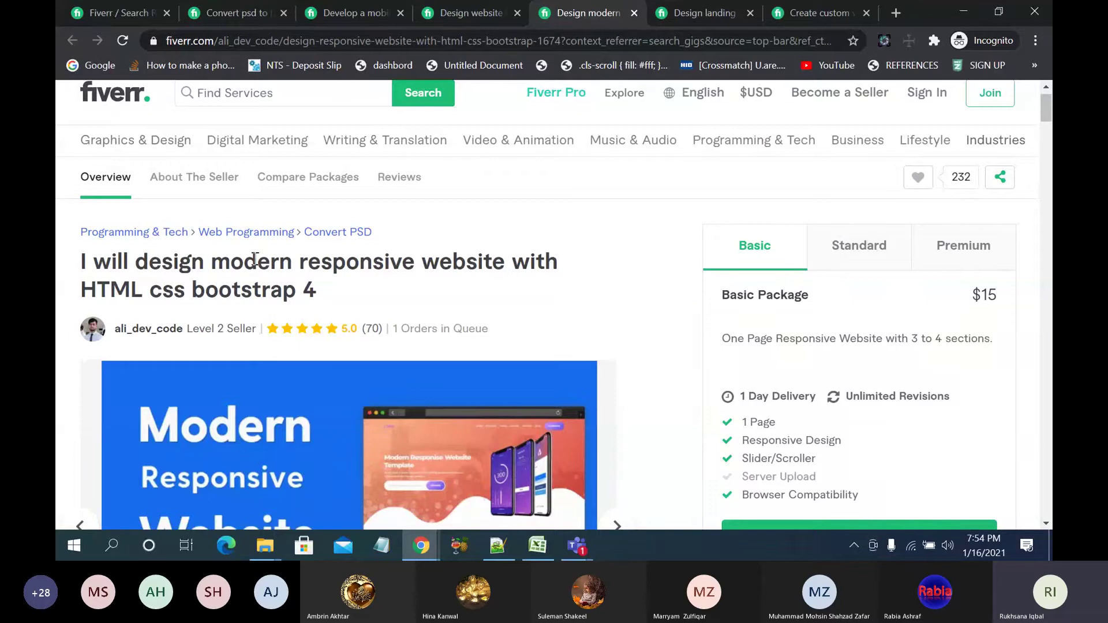
left_click_drag(211, 263, 294, 260)
key("ctrl+c")
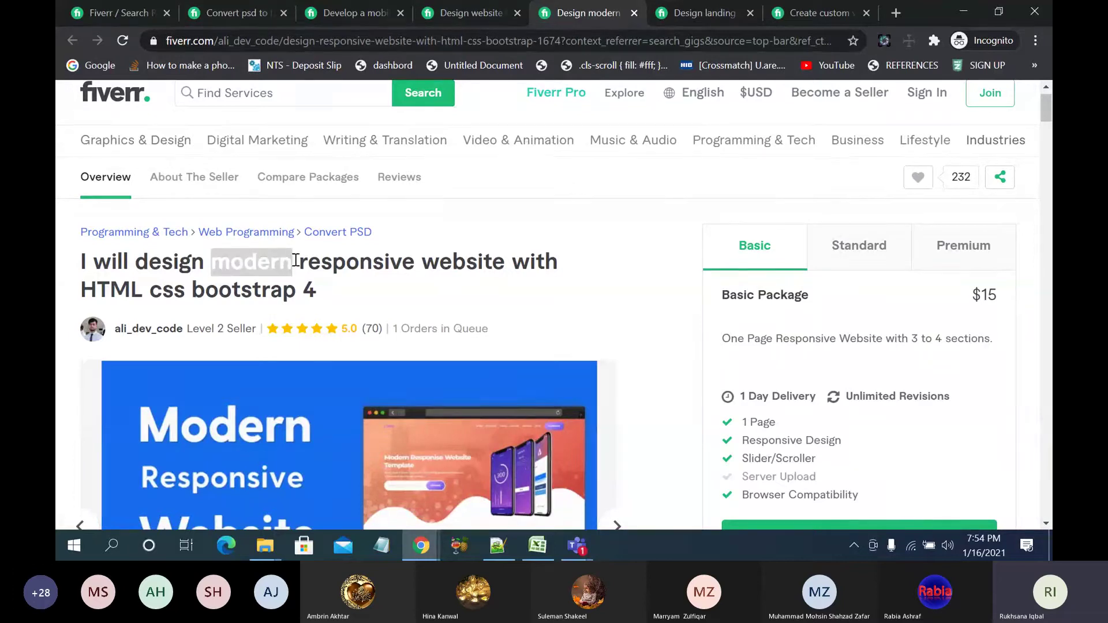
scroll(295, 261, "up", 1)
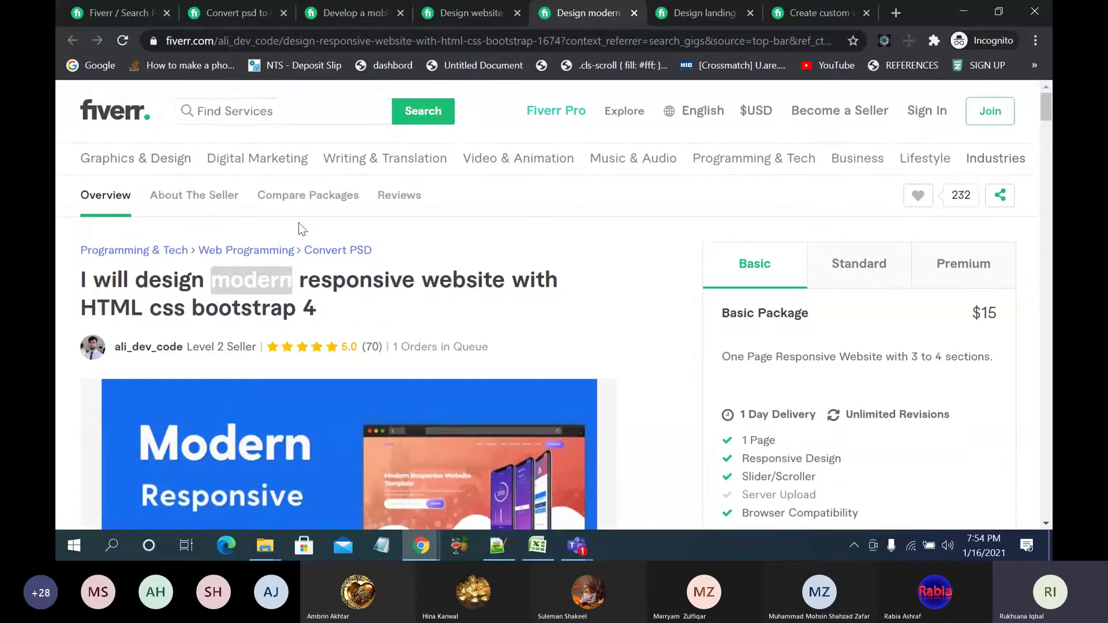
left_click(291, 104)
key("ctrl+v")
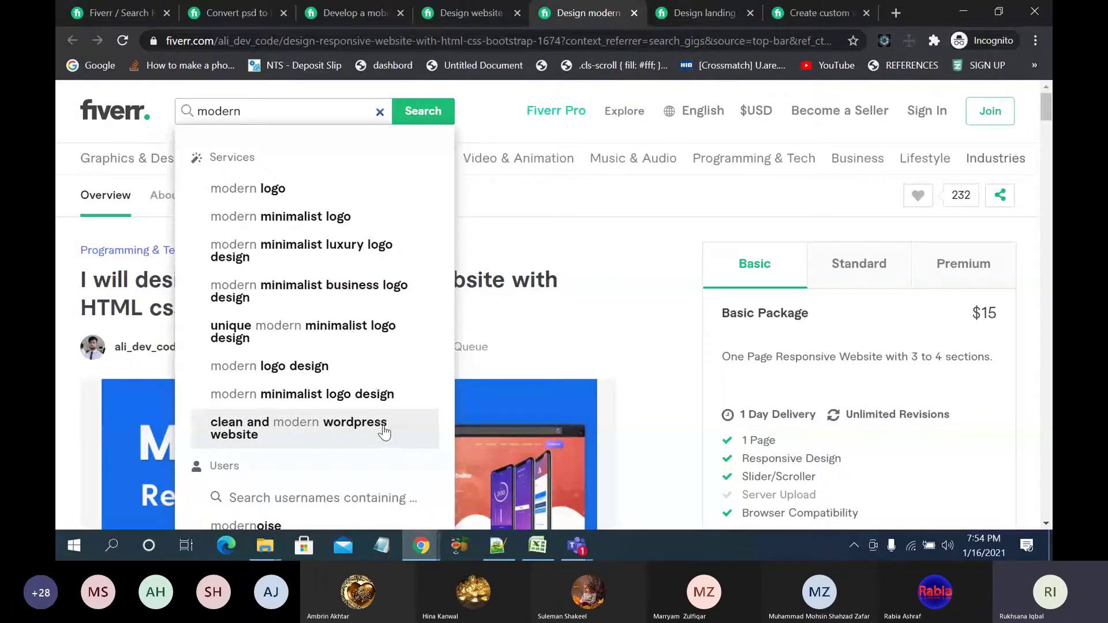
Step: Examine the descriptions of the modern responsive website, bootstrap landing page and custom website gigs
left_click(675, 318)
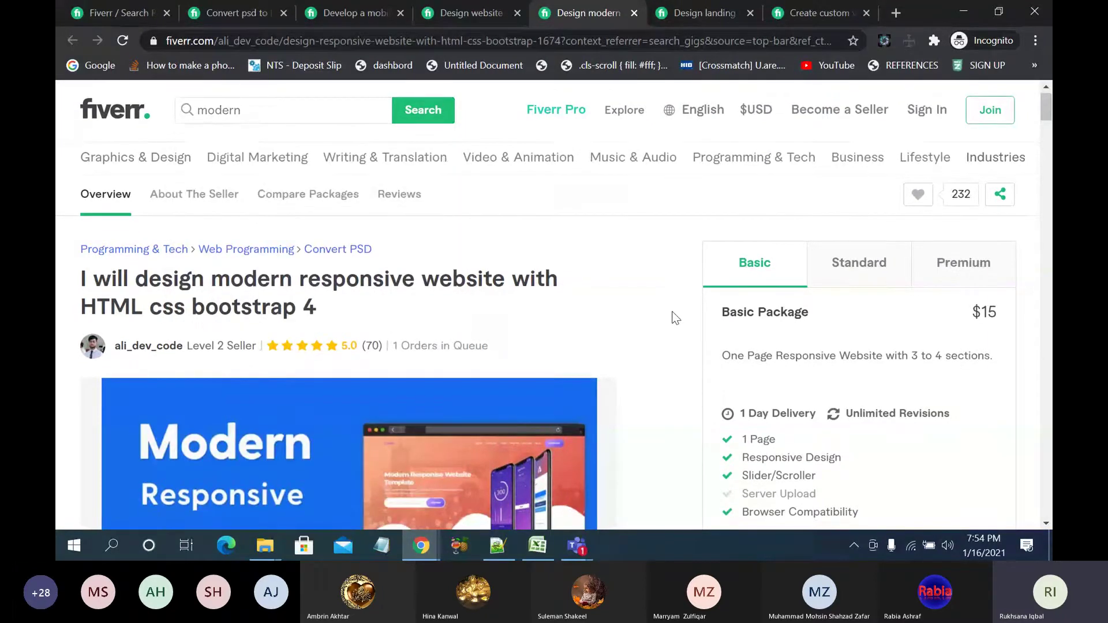
scroll(675, 317, "down", 1)
scroll(675, 317, "up", 1)
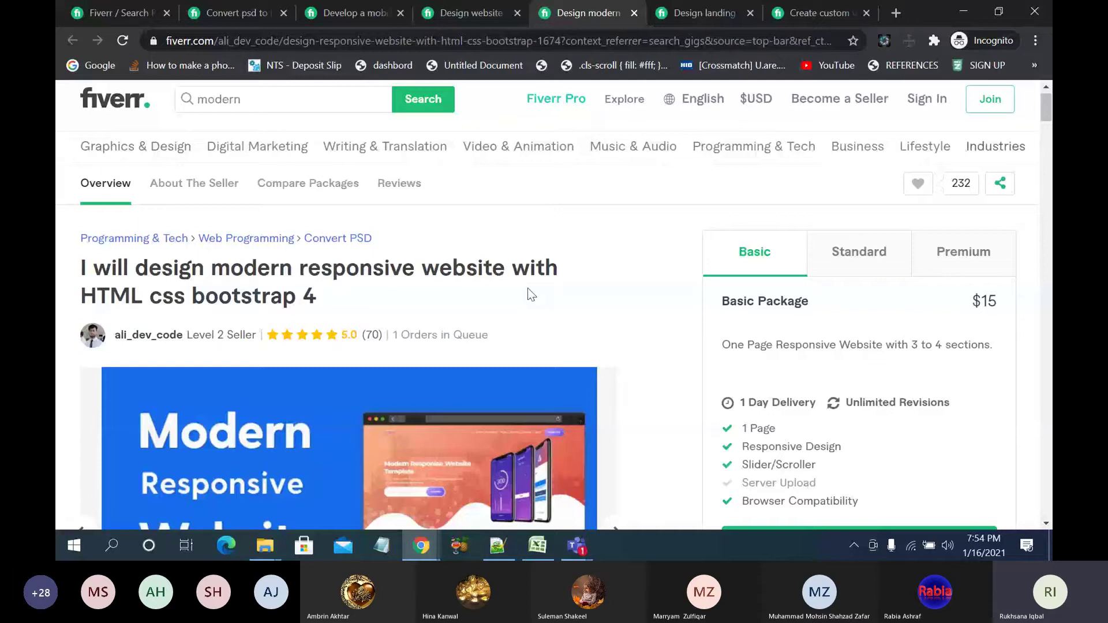
scroll(528, 292, "down", 1)
scroll(532, 294, "down", 10)
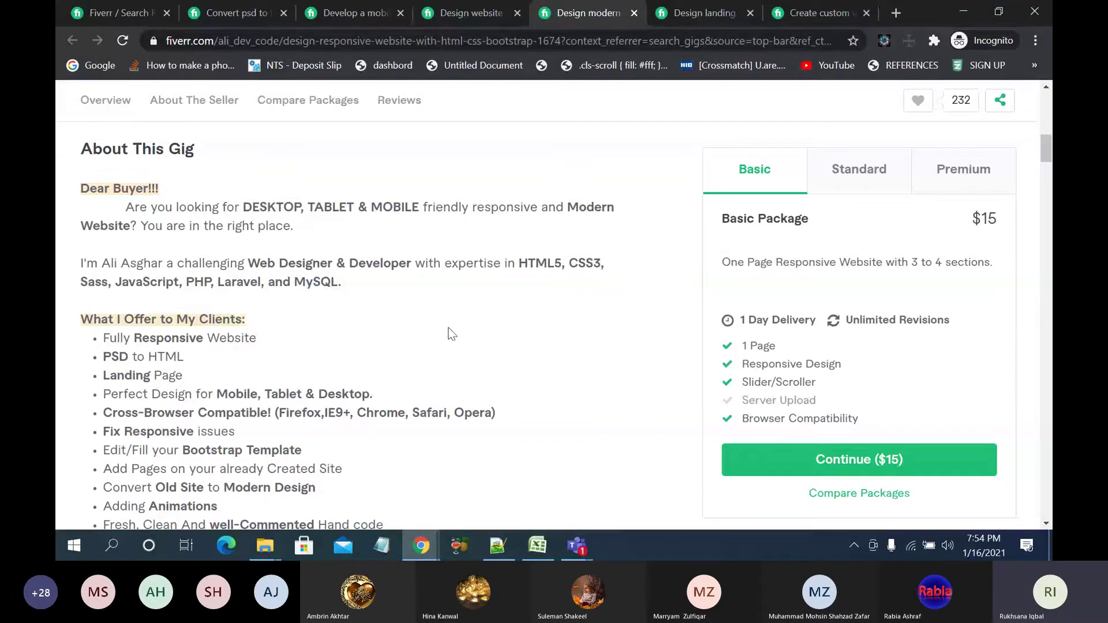
scroll(452, 334, "down", 1)
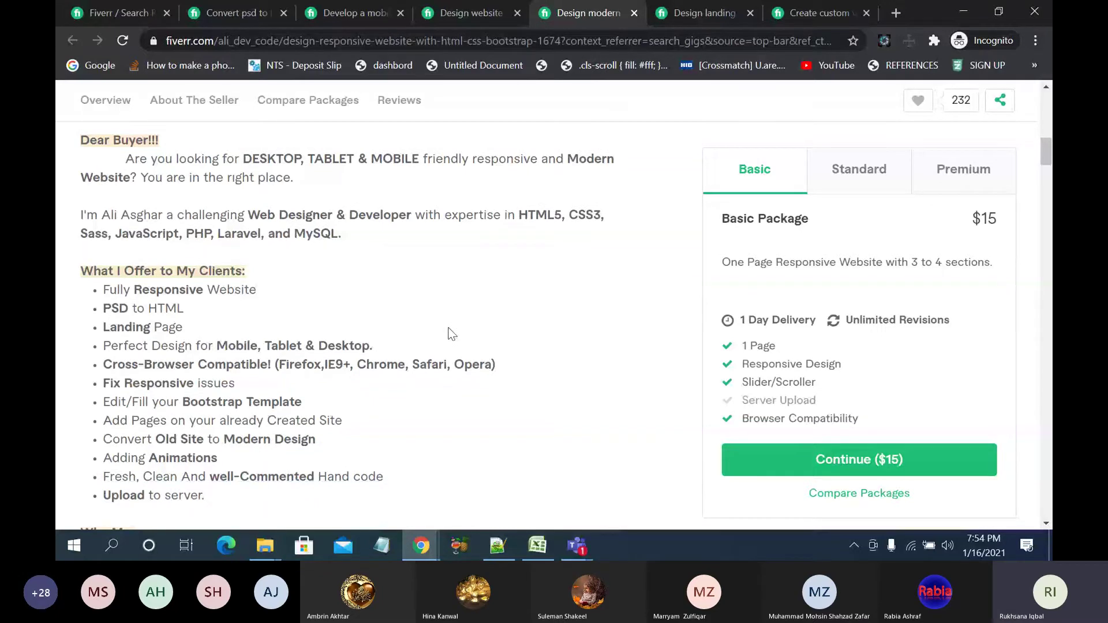
left_click(697, 22)
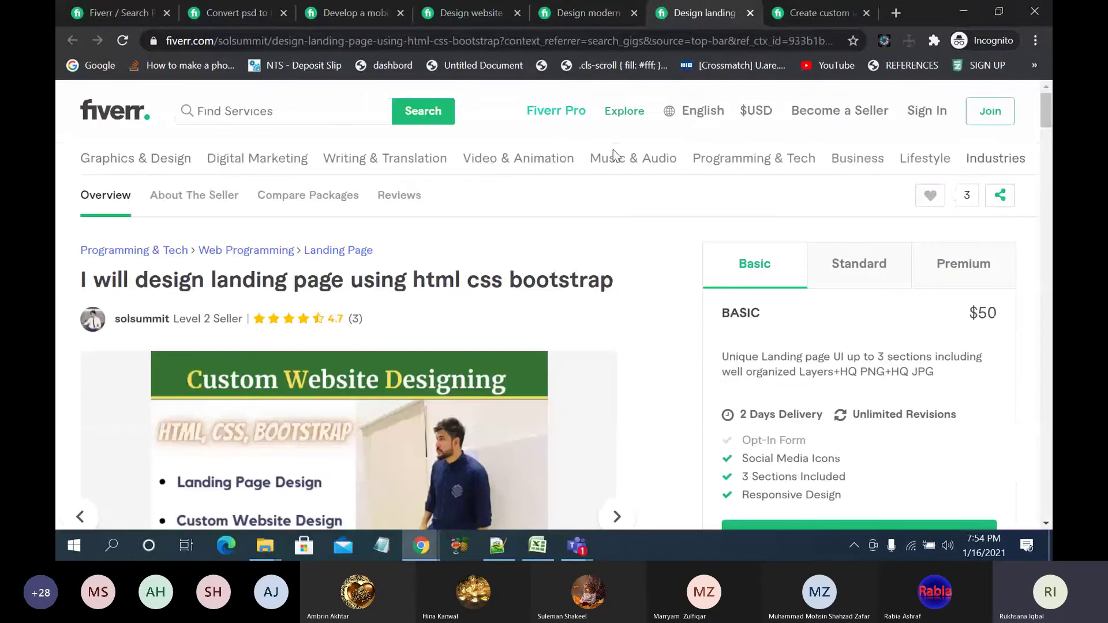
scroll(537, 281, "down", 5)
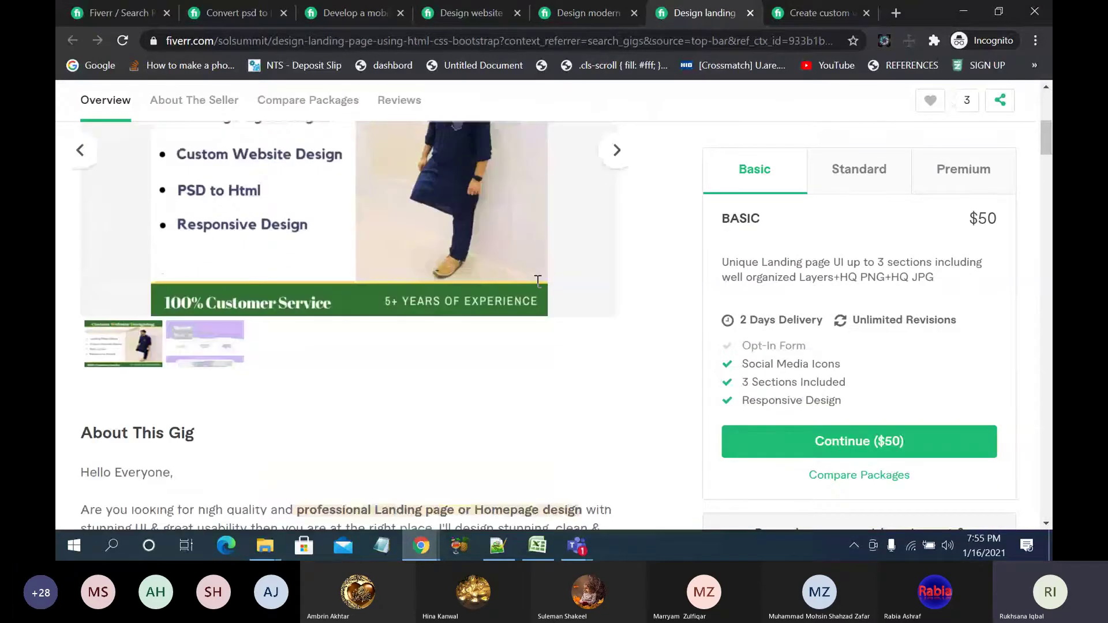
scroll(537, 281, "down", 4)
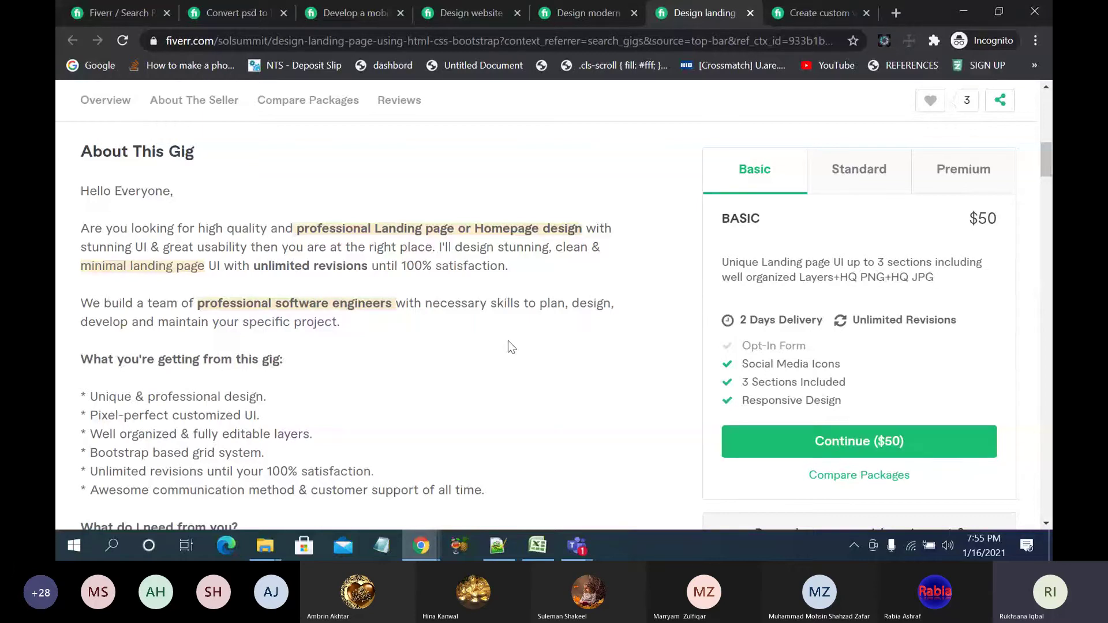
left_click(798, 10)
scroll(392, 327, "down", 10)
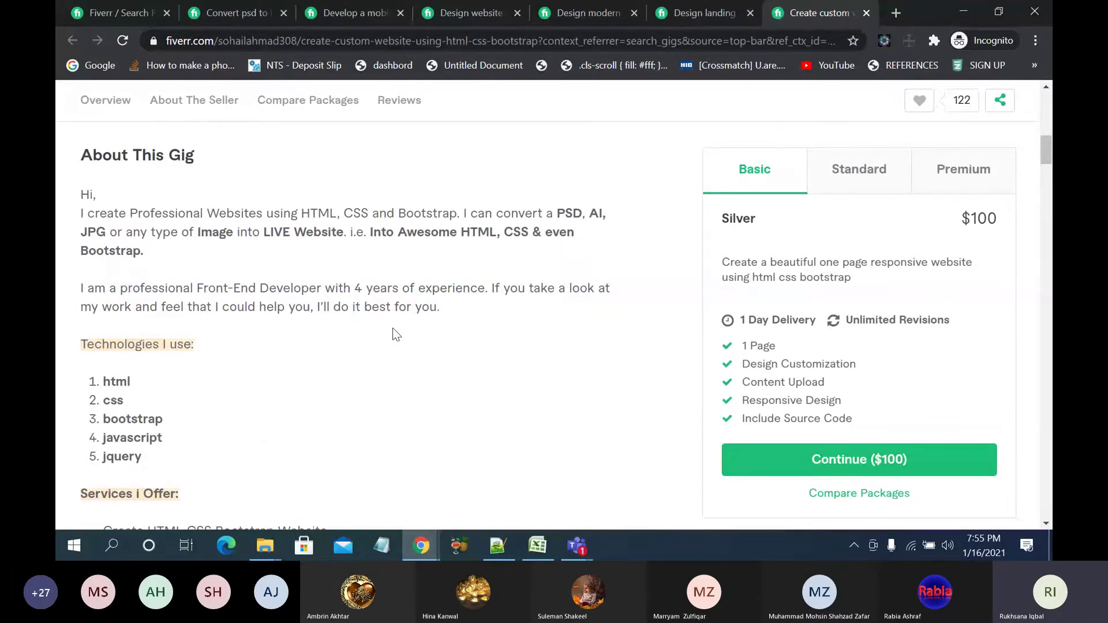
Step: Check the Teams meeting window, then switch to Notepad++ and add another line after the introduction's "HTML CSS bootstrap." sentence
mouse_move(560, 541)
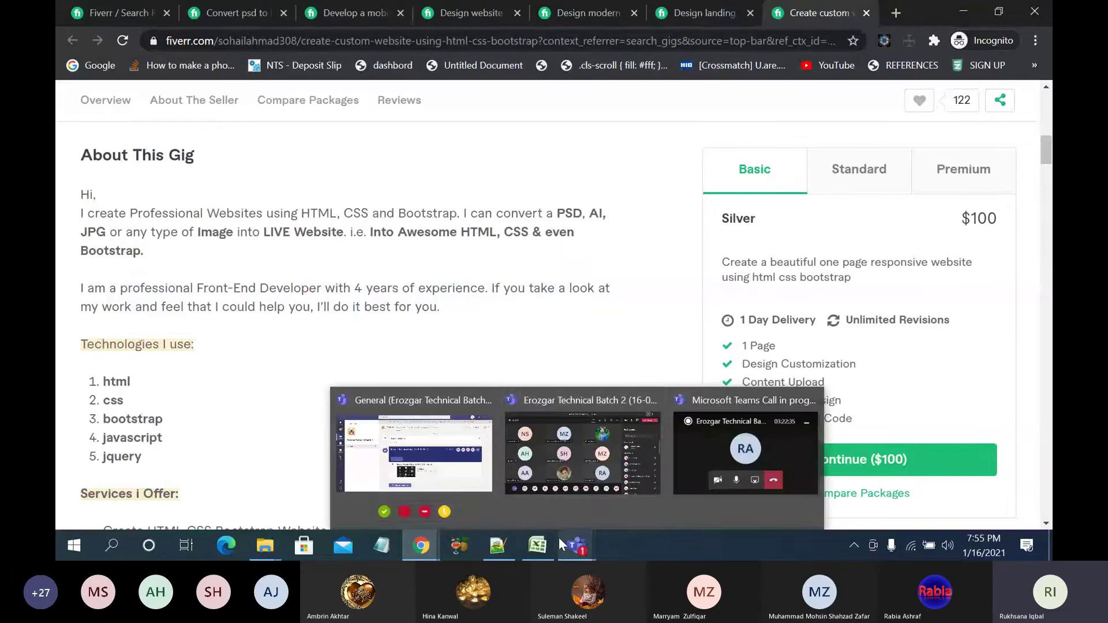
left_click(579, 482)
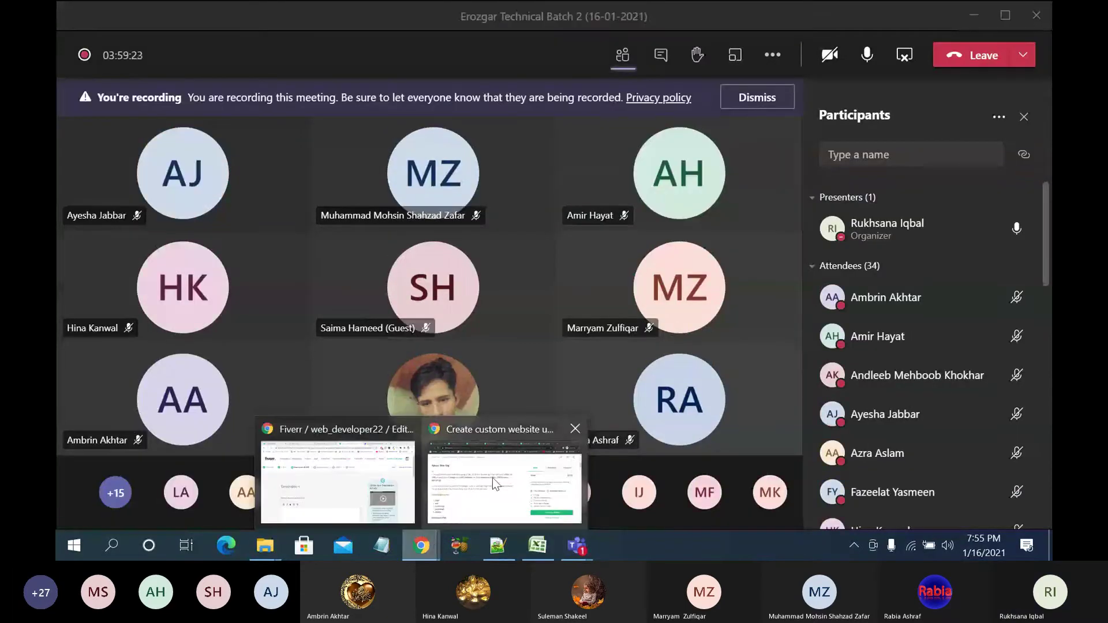
left_click(502, 543)
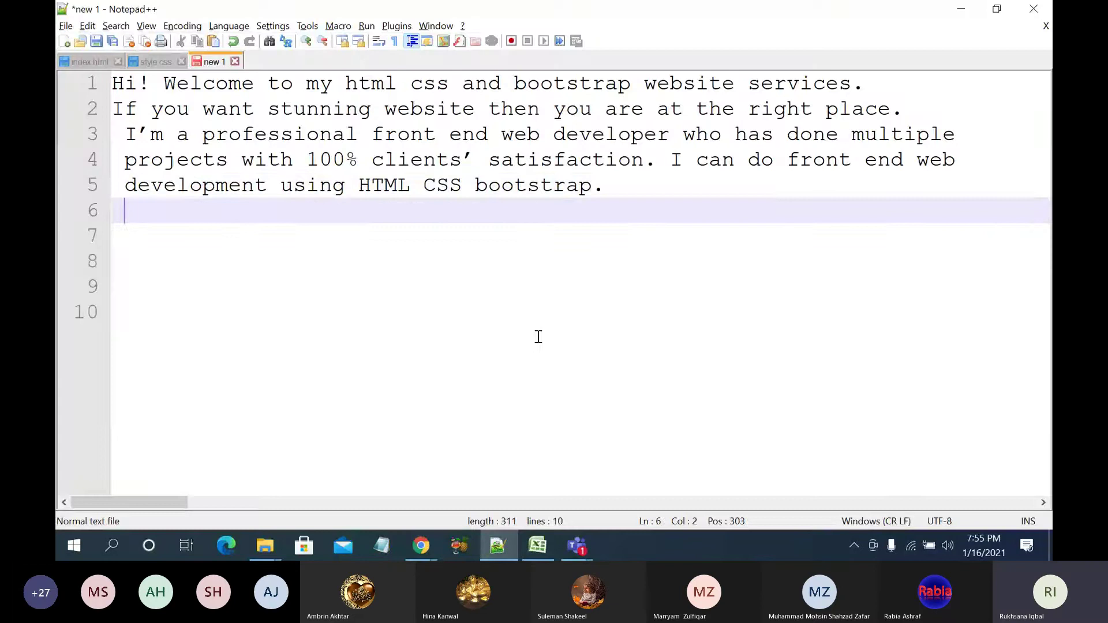
left_click(661, 182)
key("Return")
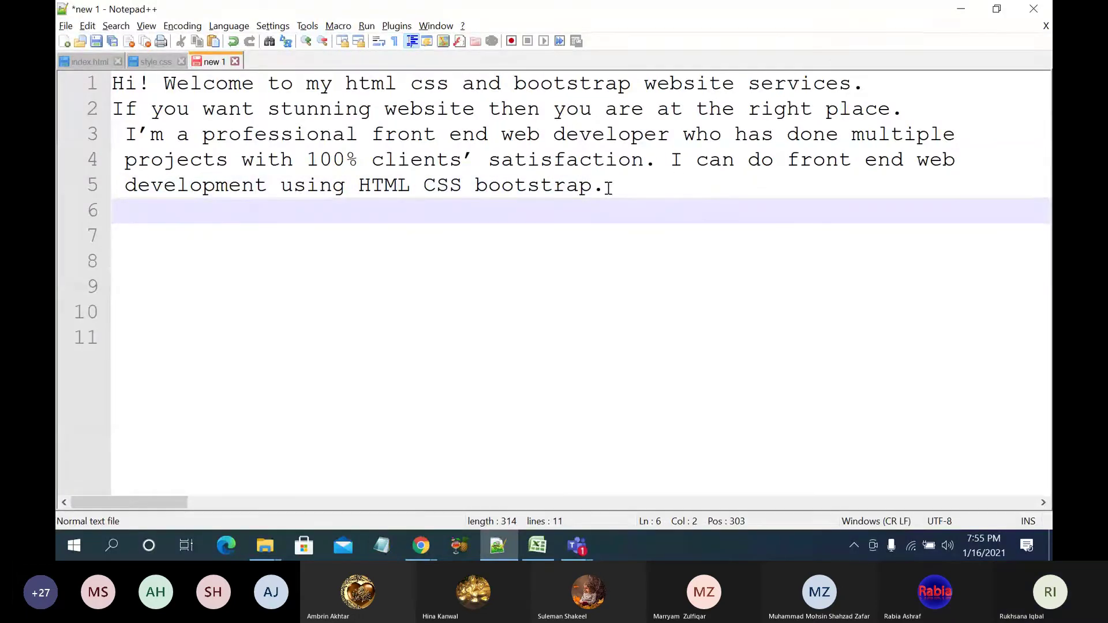
Step: Return to the sellers' gigs in Chrome and copy the heading "What you're getting from this gig:" from the bootstrap landing page gig's description
left_click(421, 545)
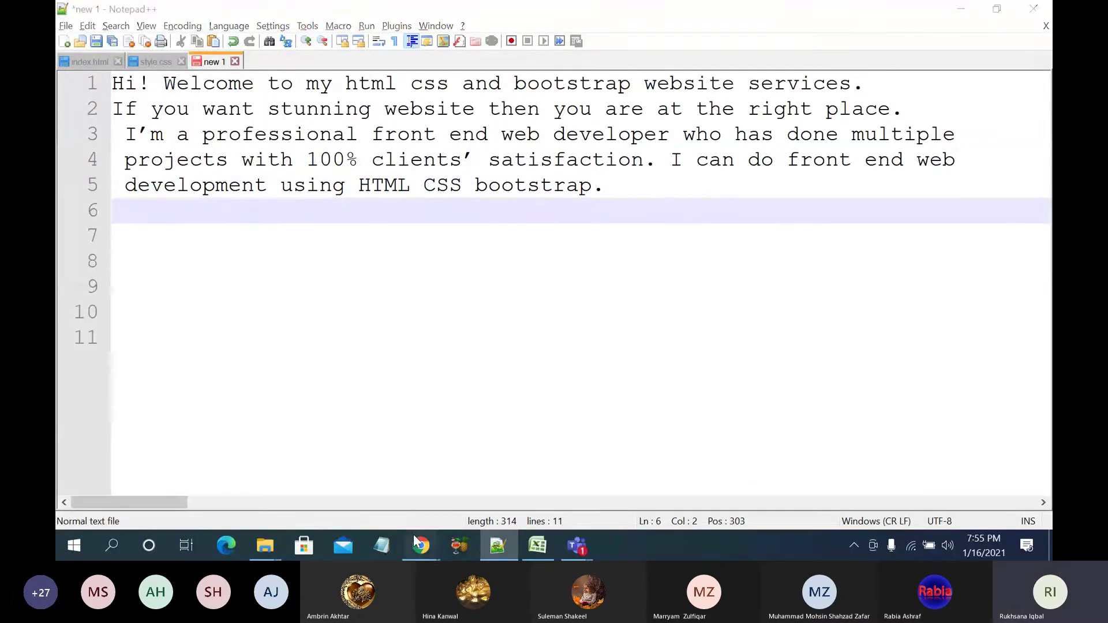
left_click(394, 458)
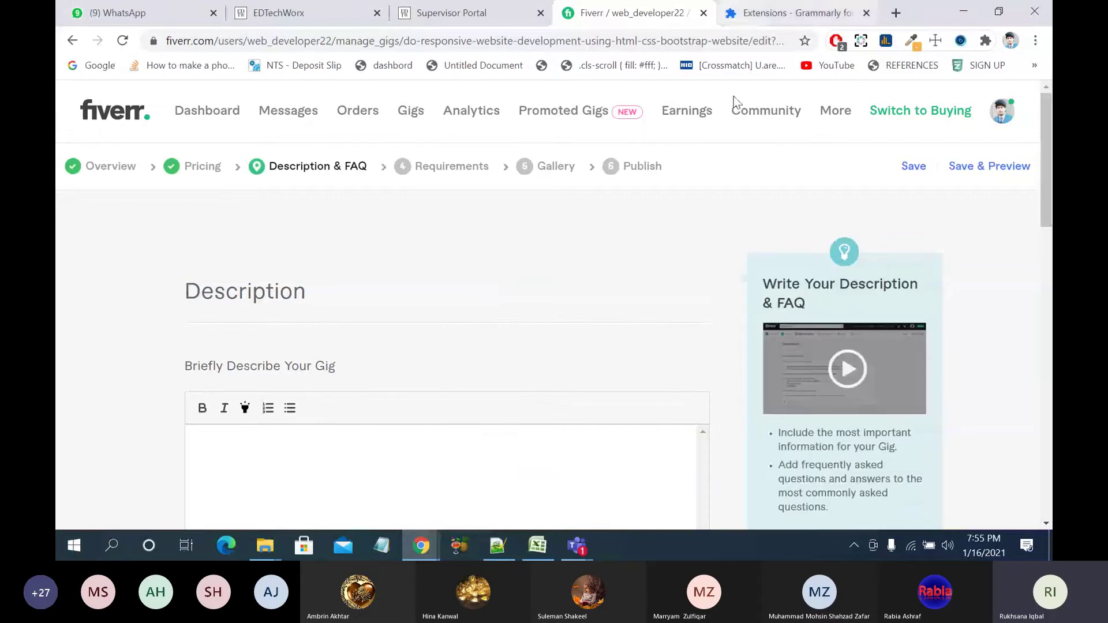
left_click(430, 543)
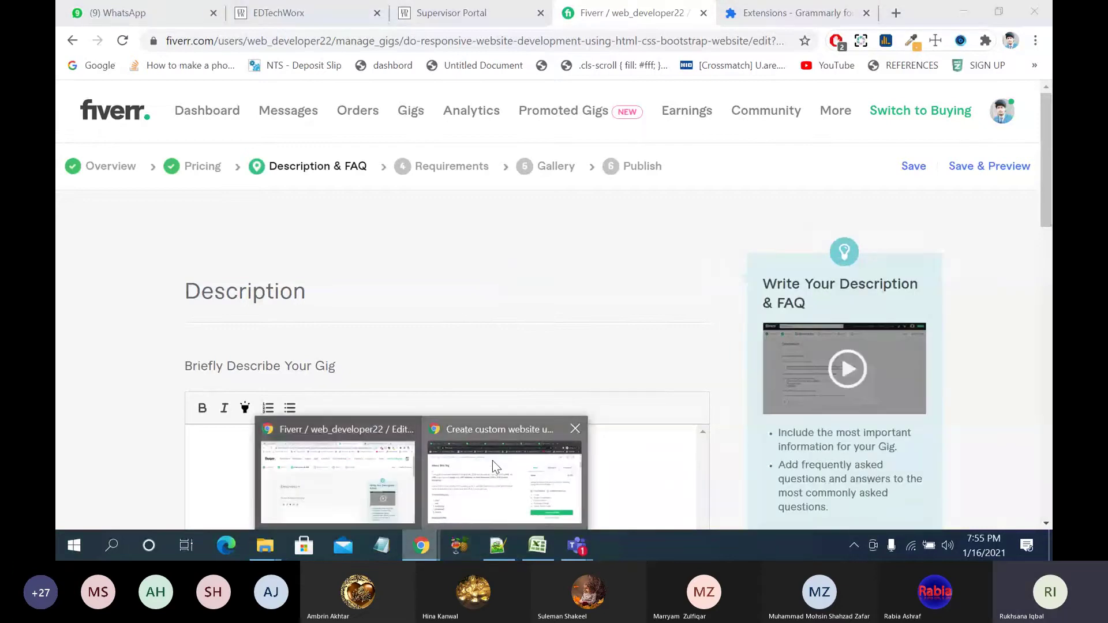
left_click(493, 460)
scroll(411, 414, "down", 3)
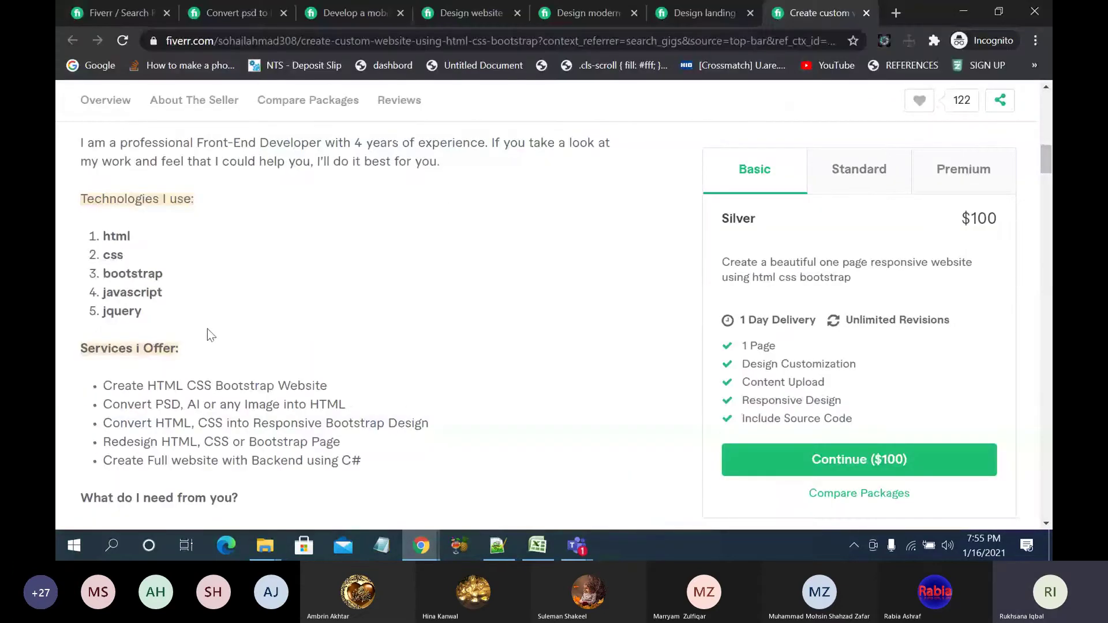
left_click(703, 14)
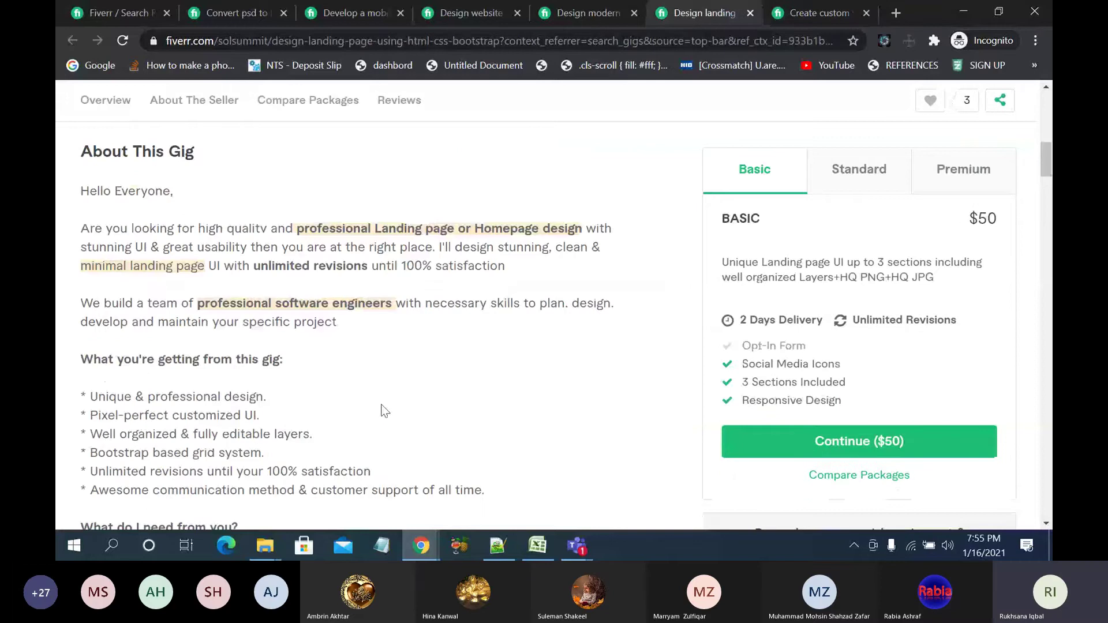
scroll(386, 411, "down", 2)
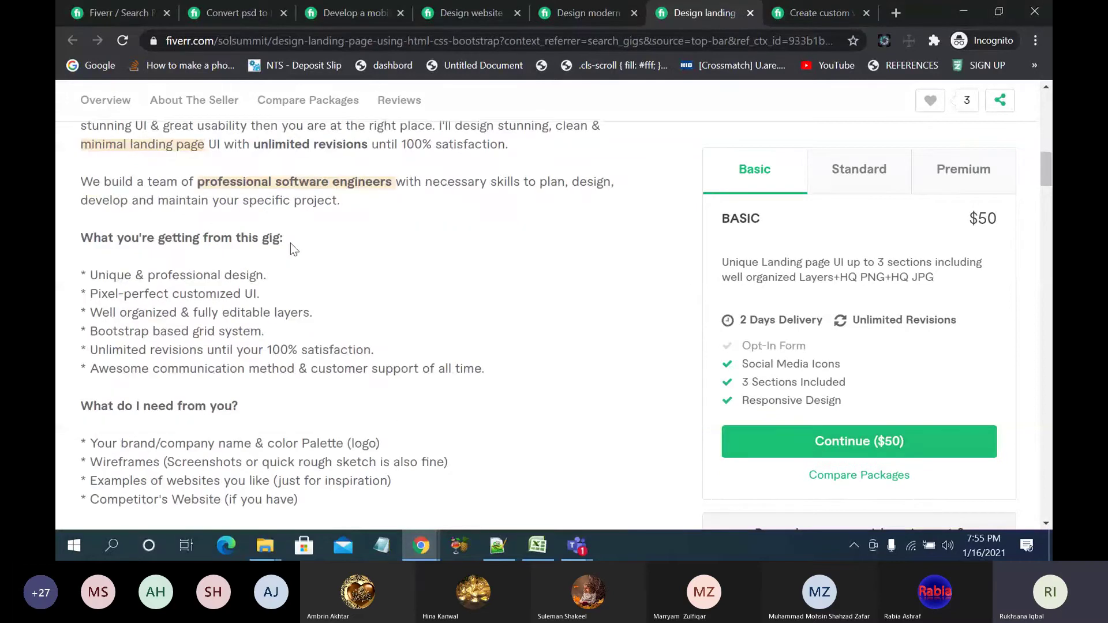
left_click_drag(289, 244, 68, 231)
key("ctrl+c")
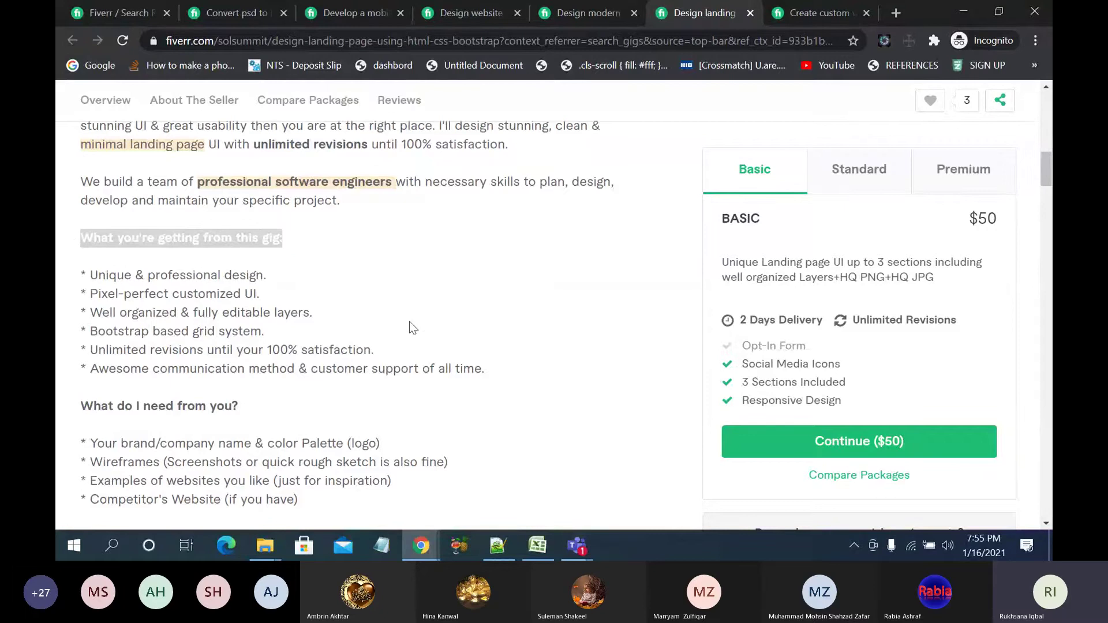
scroll(409, 321, "down", 1)
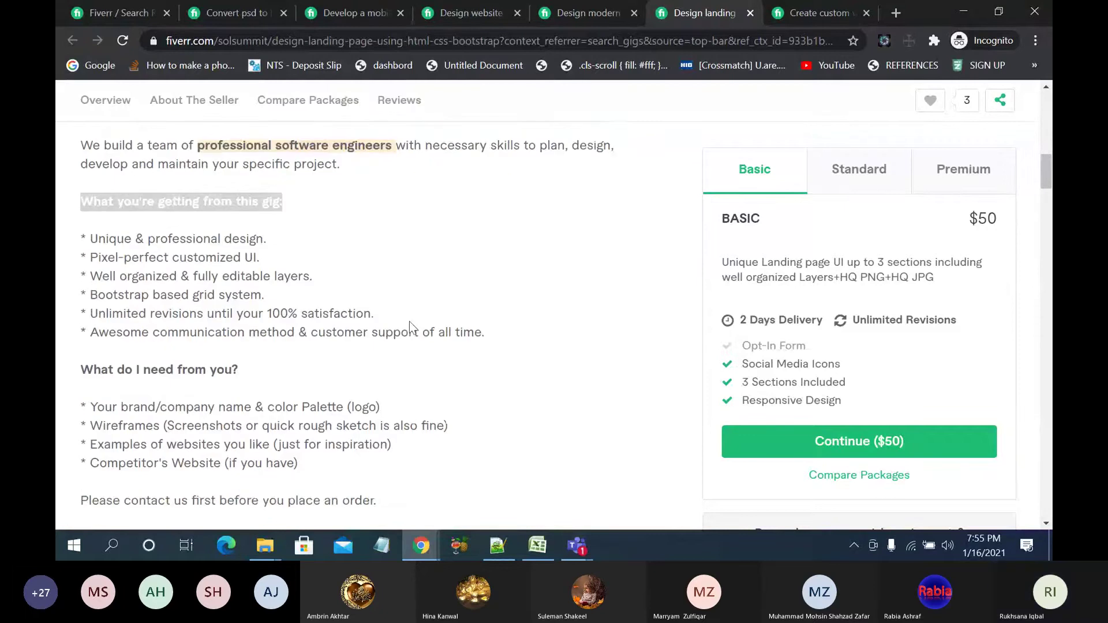
Step: Paste "What you're getting from this gig:" below the introduction in the Notepad++ draft and start a new line under it
key("alt+Tab")
key("ctrl+v")
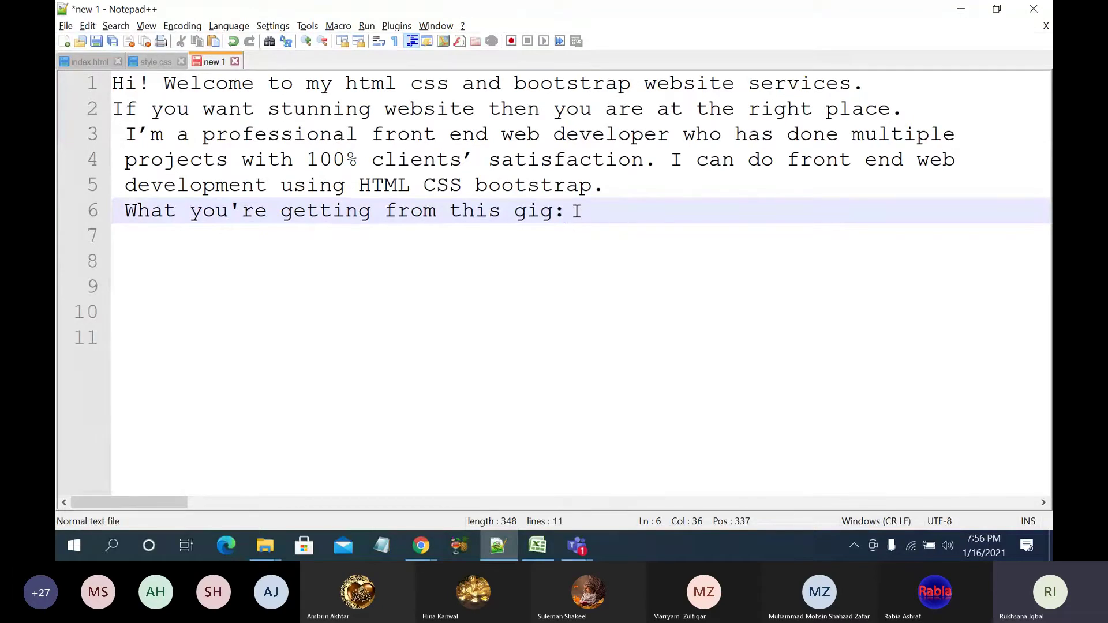
key("Return")
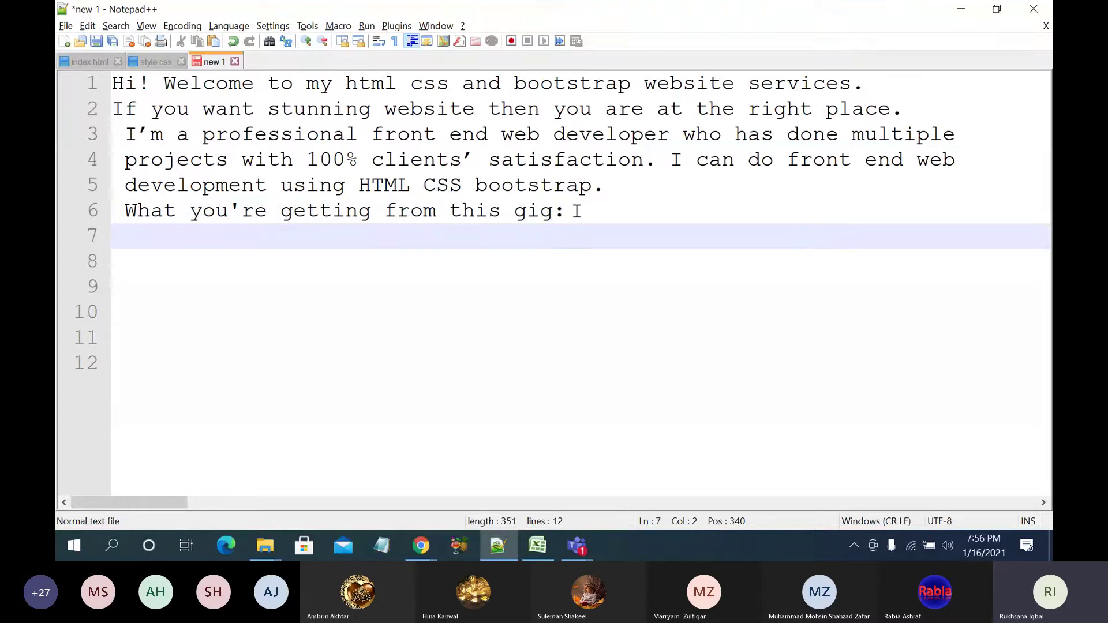
Step: Switch to Chrome and examine the modern responsive website gig's offers and the front-end developer gig's reasons, technologies and skills lists
left_click(421, 545)
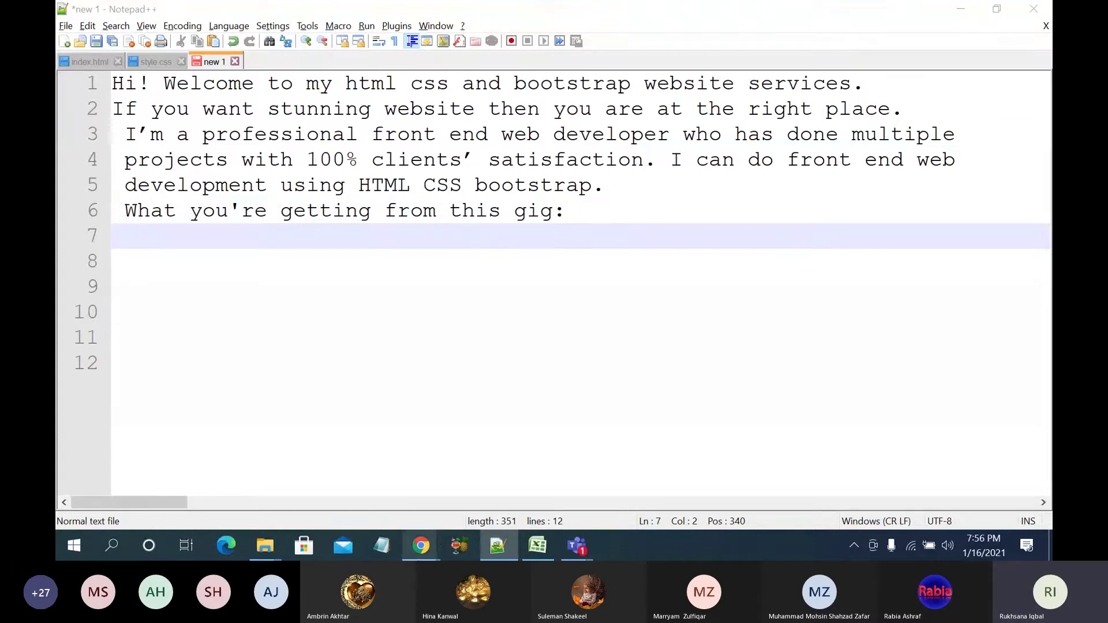
left_click(488, 470)
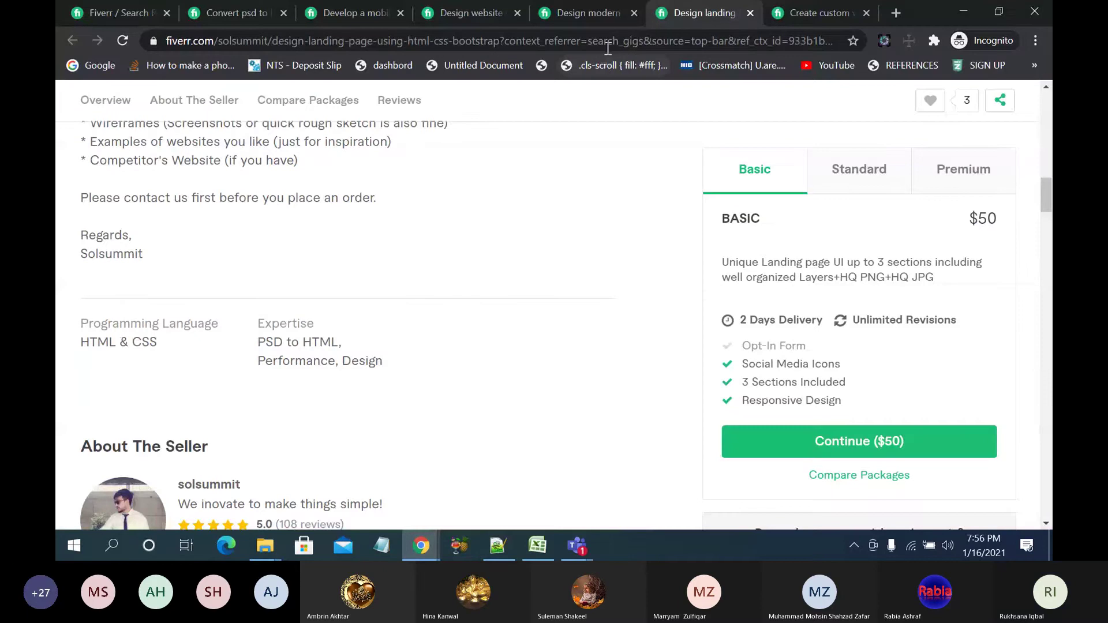
left_click(602, 23)
scroll(592, 233, "up", 6)
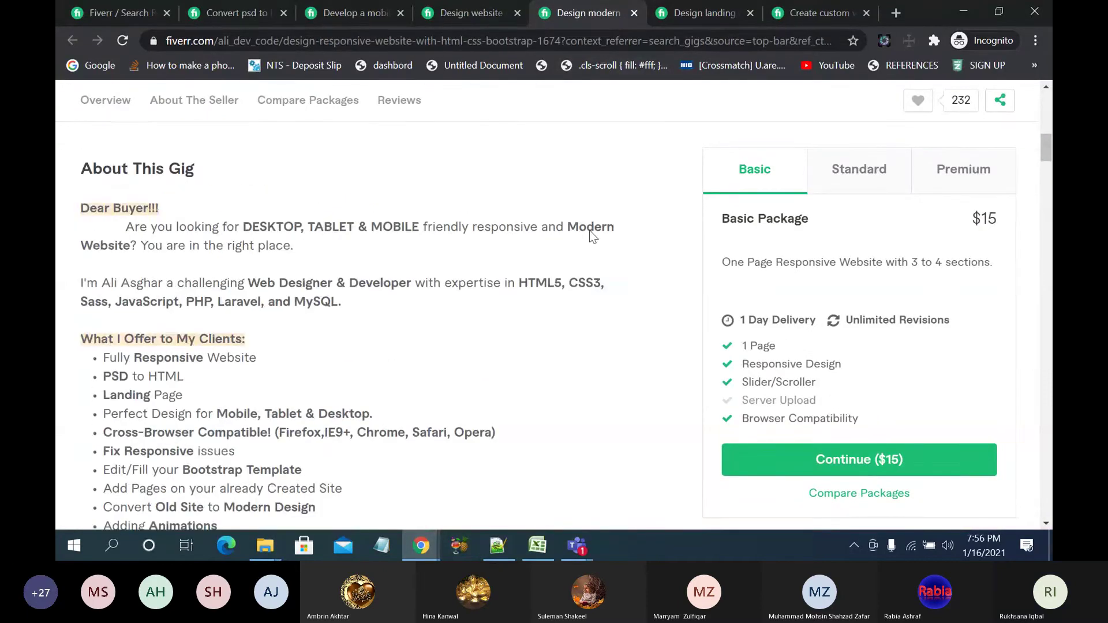
left_click(326, 12)
scroll(387, 349, "up", 8)
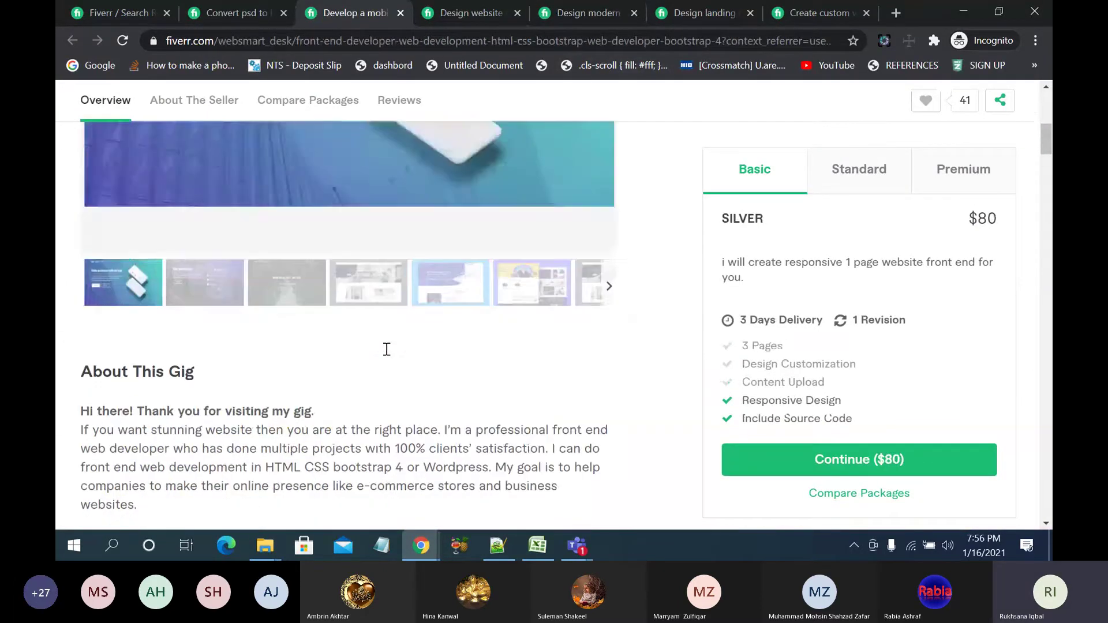
scroll(387, 349, "down", 10)
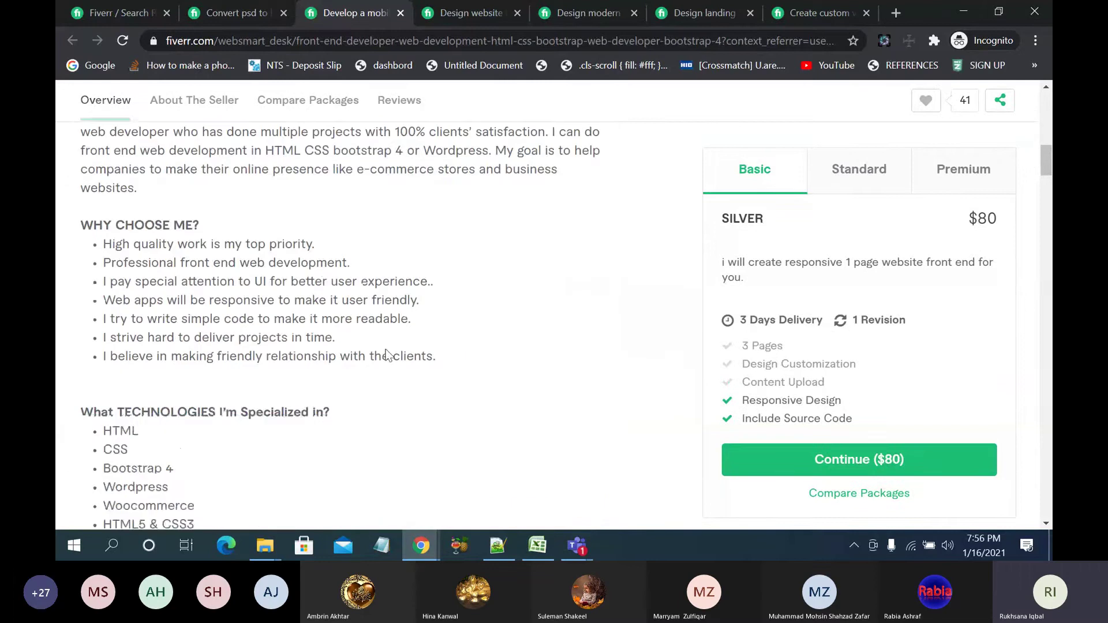
scroll(388, 355, "up", 5)
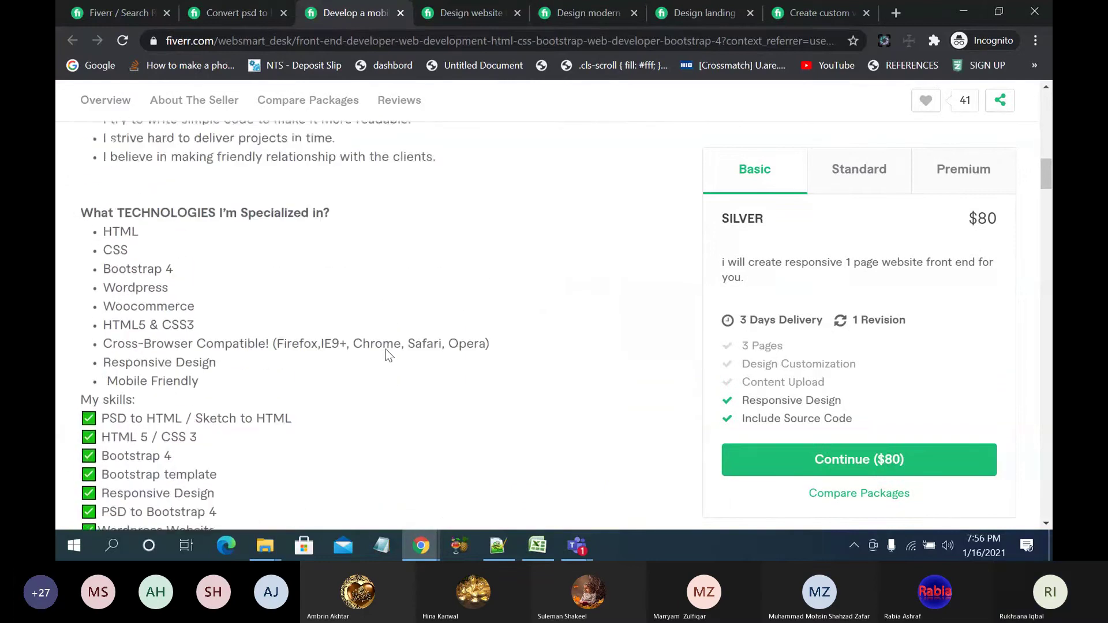
scroll(387, 353, "up", 1)
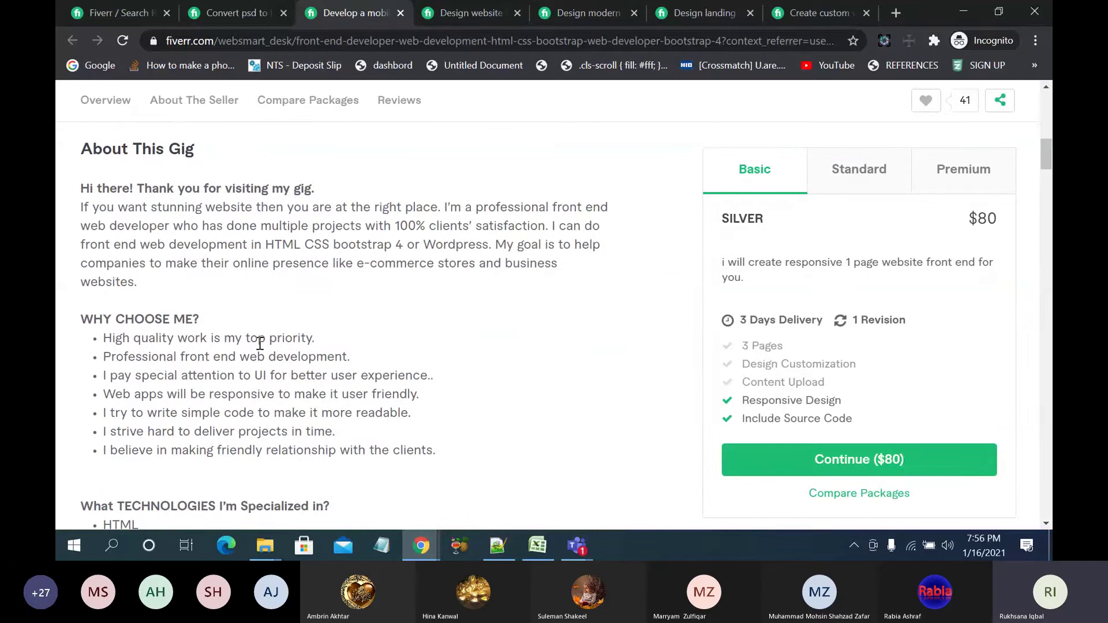
scroll(259, 344, "down", 4)
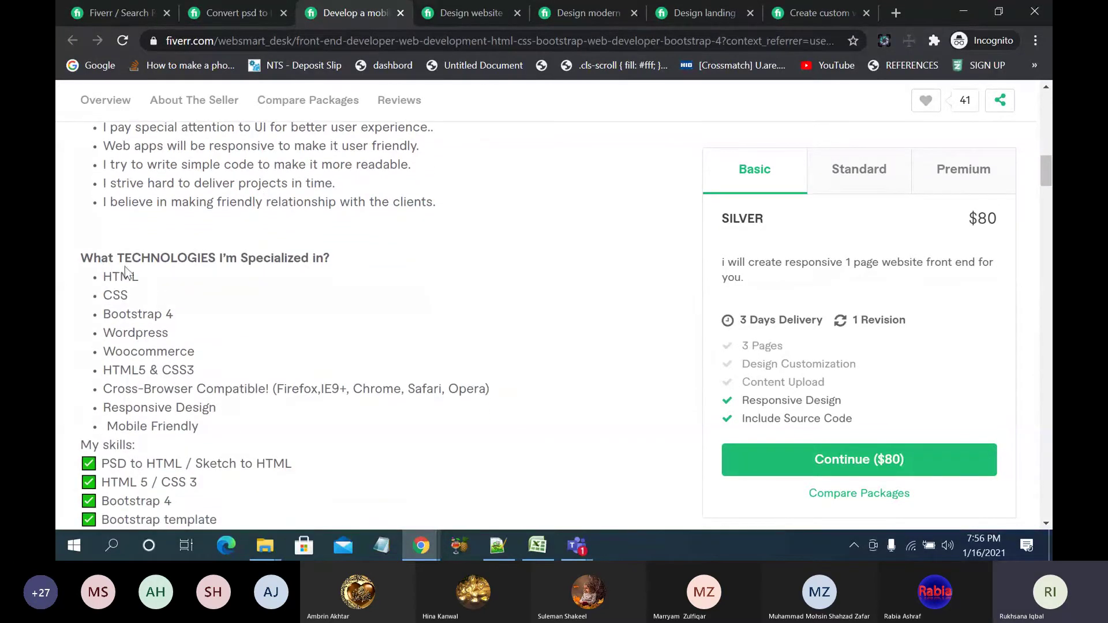
Step: Examine the front-end developer gig's "What TECHNOLOGIES I'm Specialized in?" section and its "My skills" list
left_click_drag(79, 258, 342, 259)
left_click(341, 258)
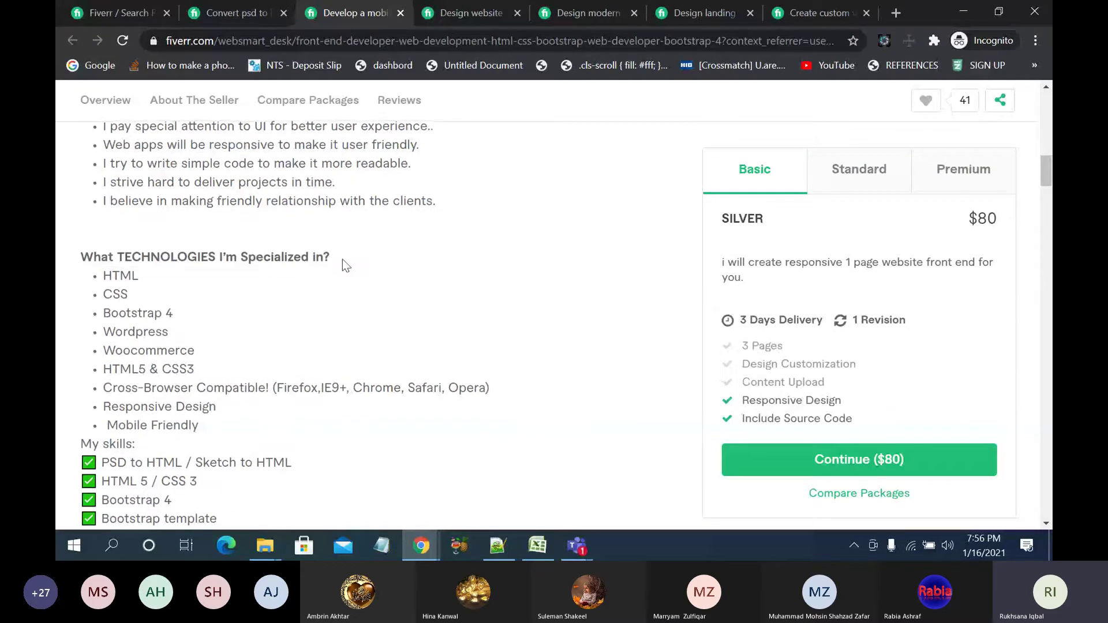
scroll(341, 258, "down", 1)
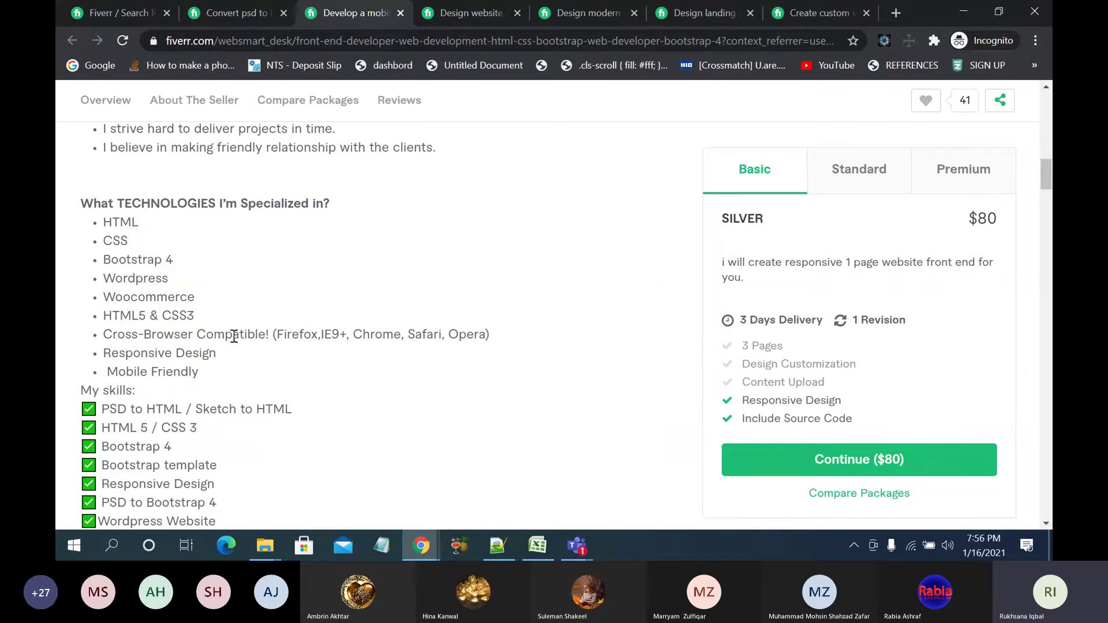
scroll(233, 335, "down", 1)
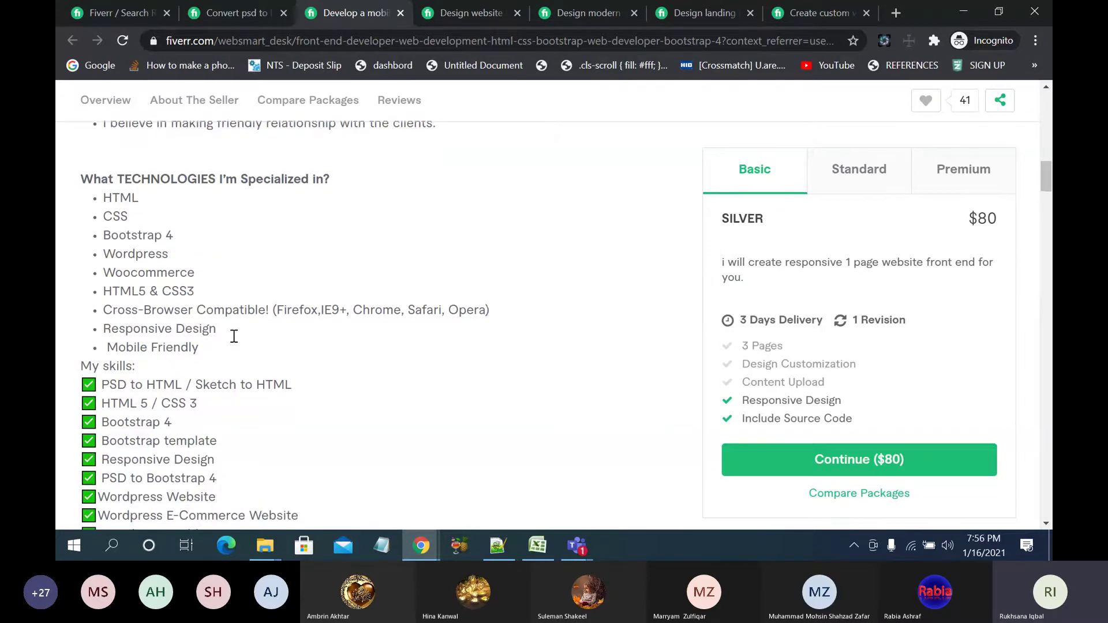
scroll(234, 336, "down", 1)
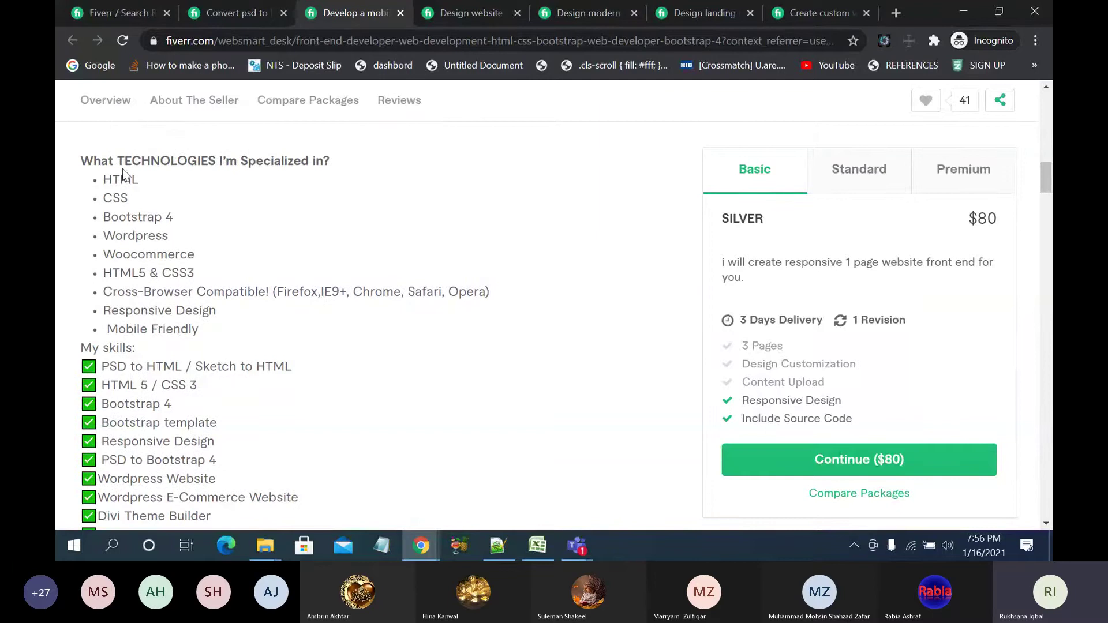
left_click_drag(82, 160, 196, 212)
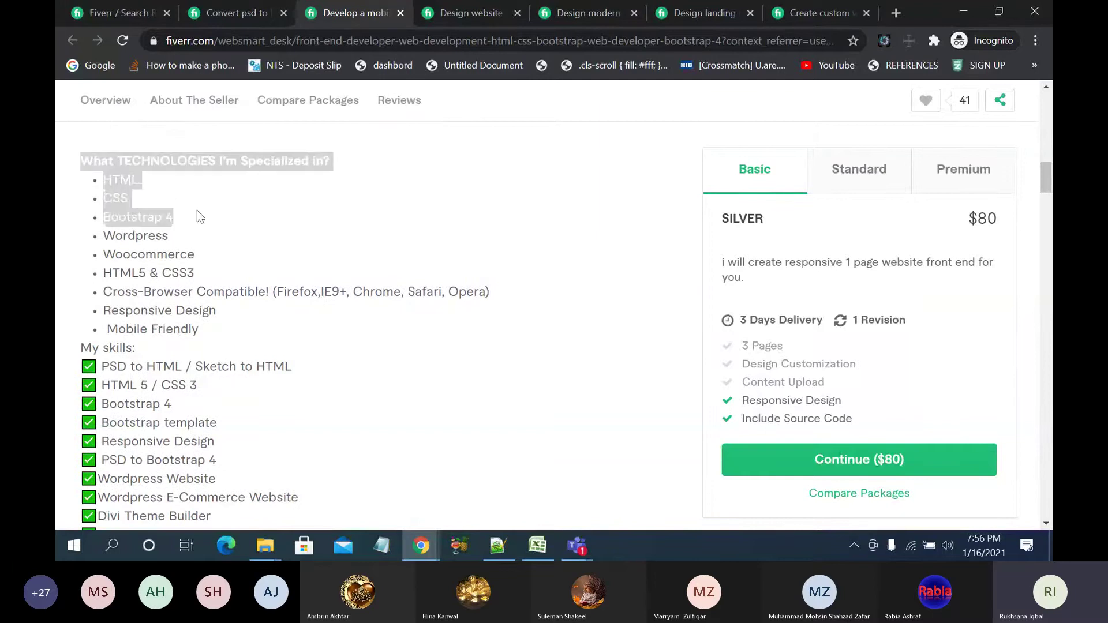
left_click(211, 308)
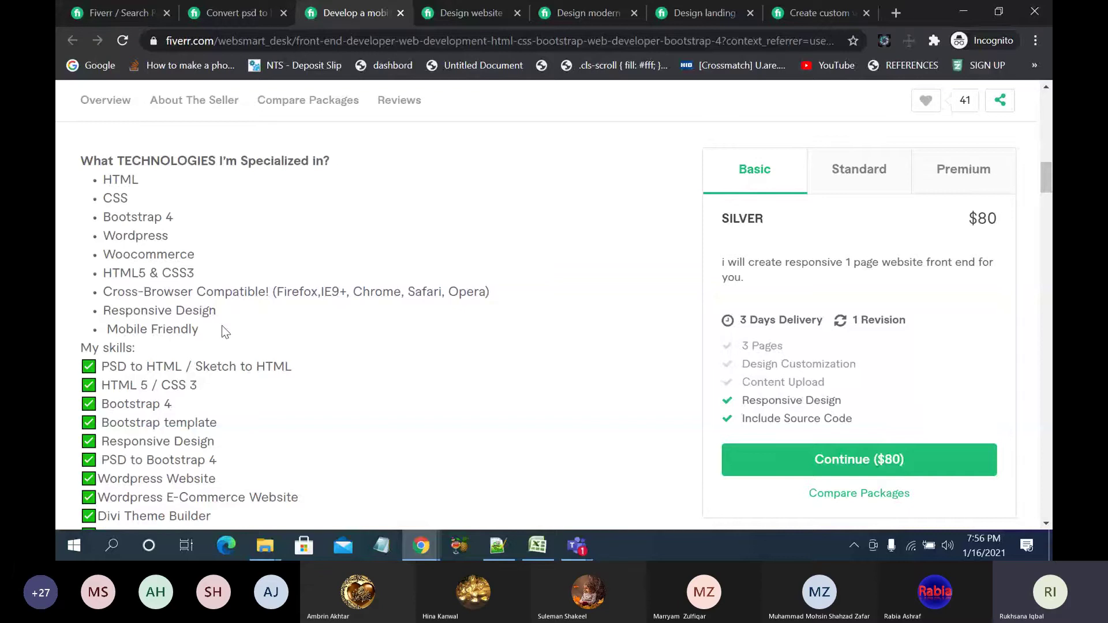
scroll(225, 332, "down", 3)
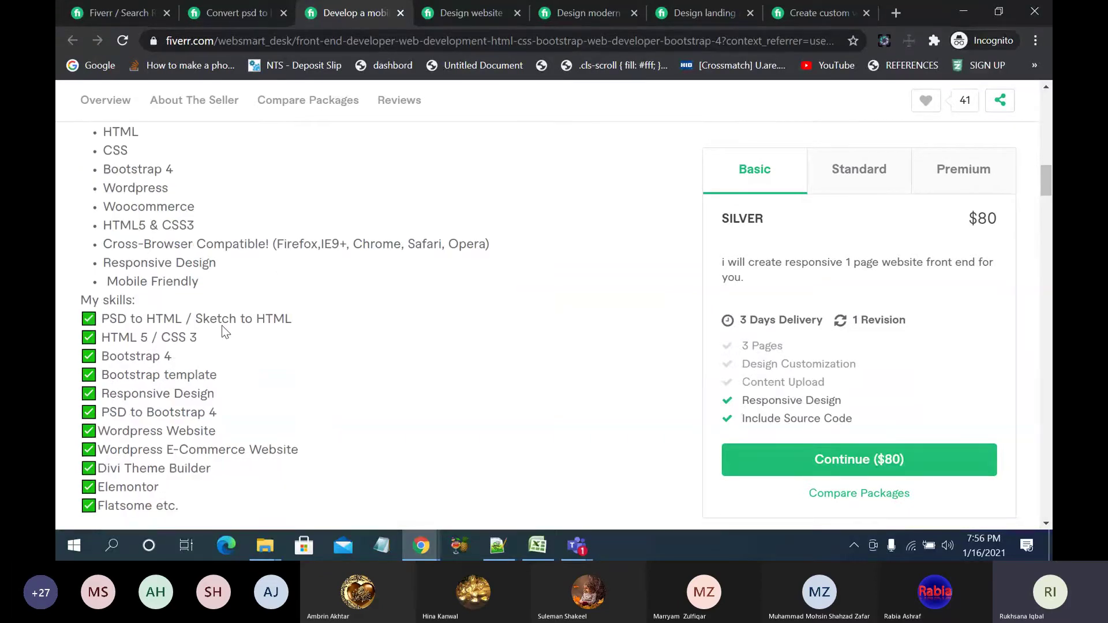
scroll(224, 332, "up", 4)
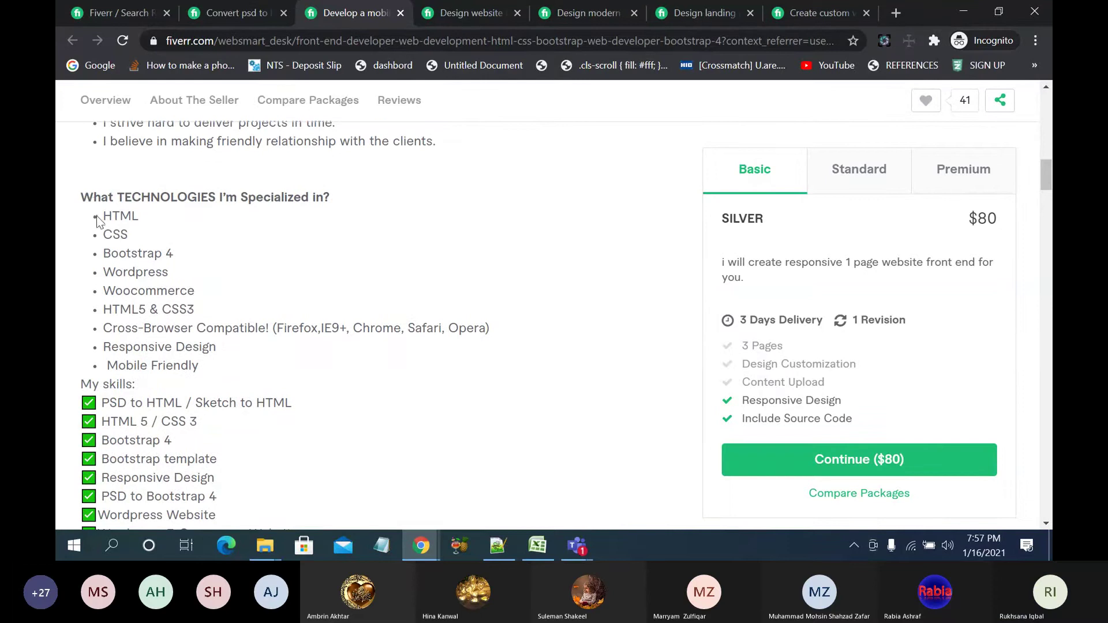
Step: Copy the heading "What TECHNOLOGIES I'm Specialized in?" from the front-end developer gig's description
left_click_drag(96, 218, 173, 250)
left_click(106, 200)
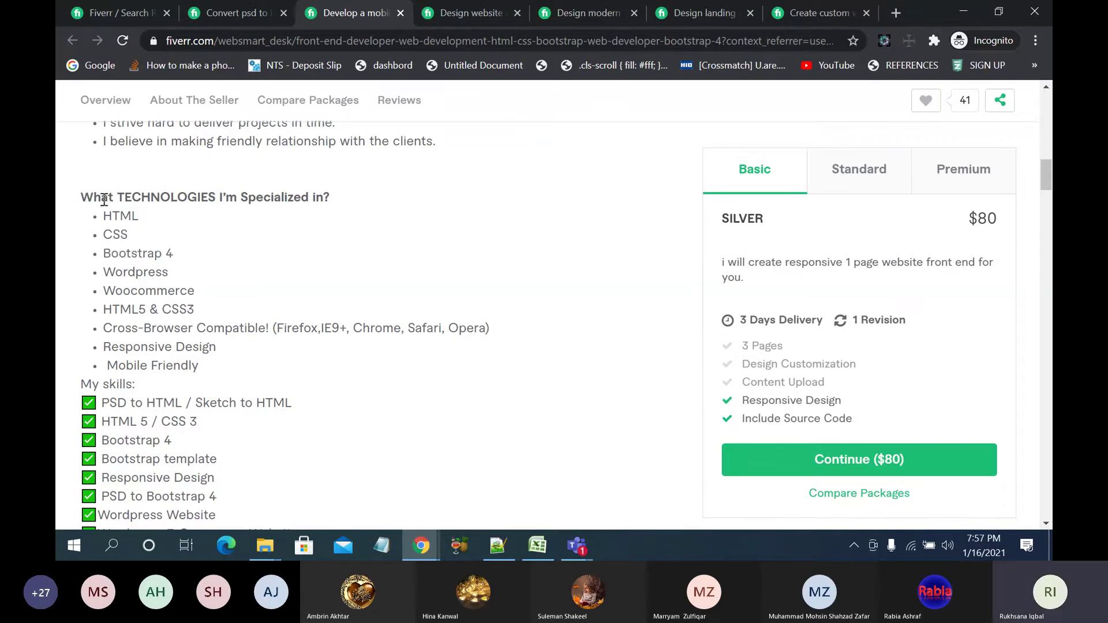
left_click_drag(81, 200, 350, 201)
key("ctrl+c")
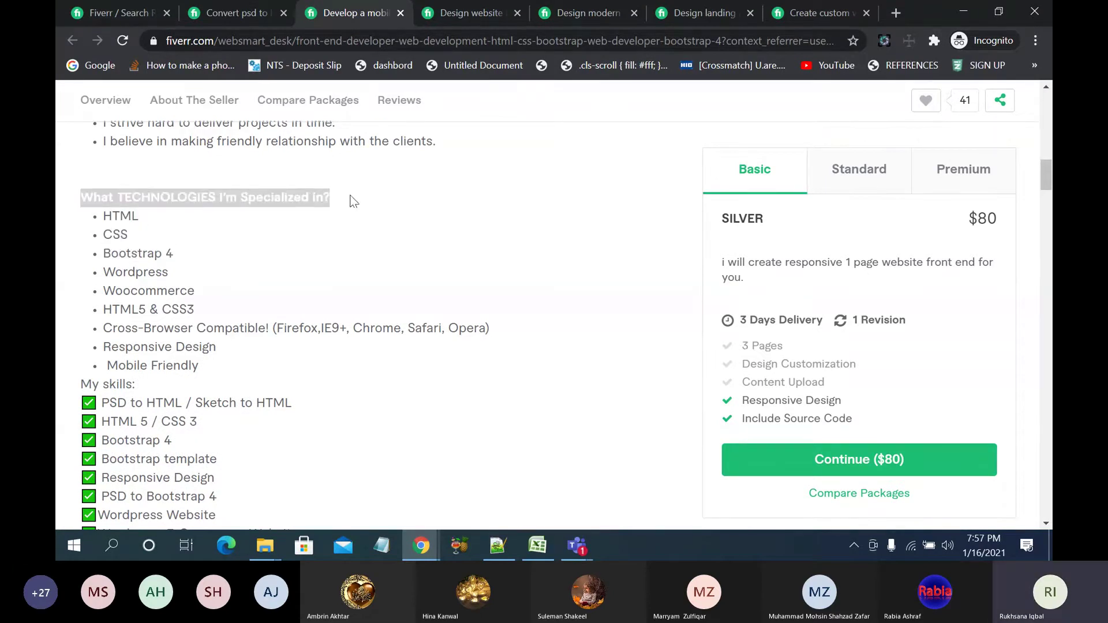
Step: Switch to Notepad++ and replace the "What you're getting from this gig:" line with the copied heading "What TECHNOLOGIES I'm Specialized in?"
left_click(501, 544)
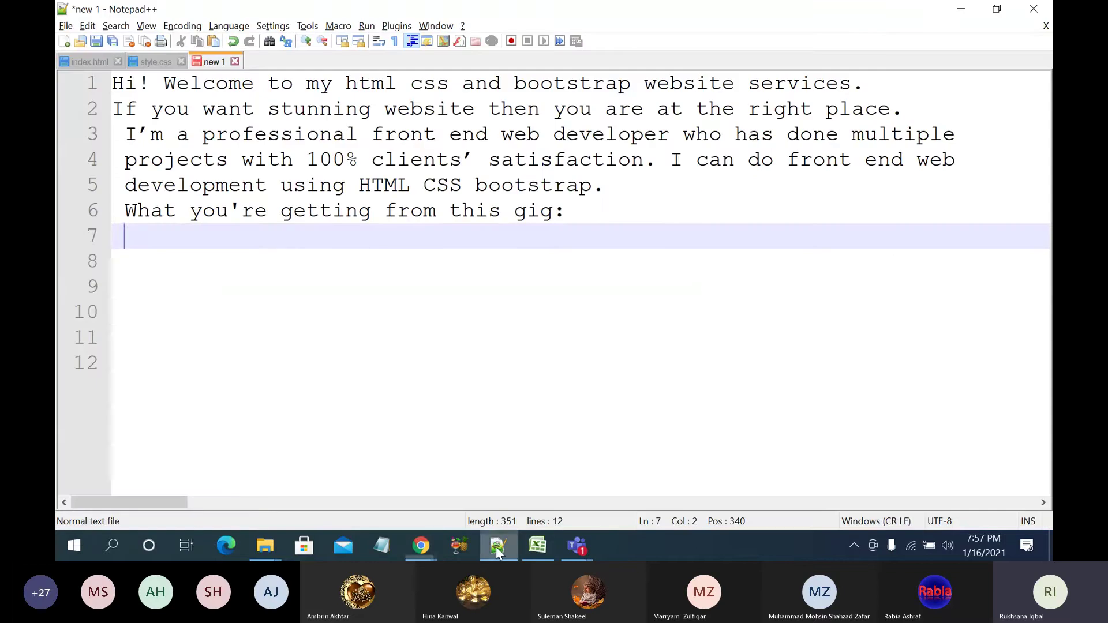
left_click_drag(566, 211, 461, 210)
left_click_drag(347, 237, 118, 202)
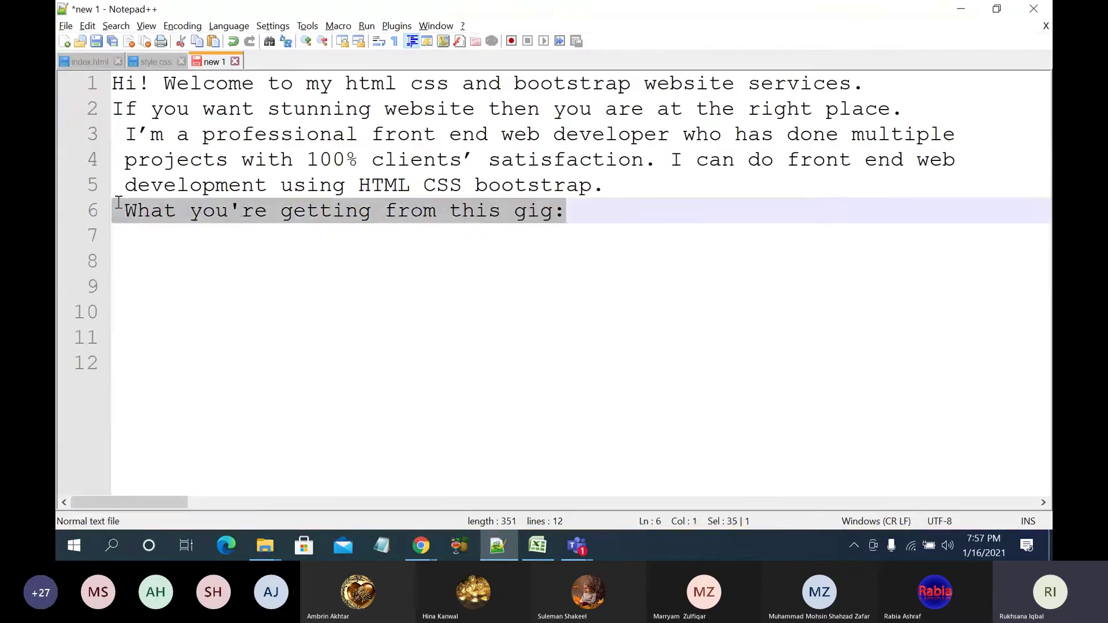
key("ctrl+v")
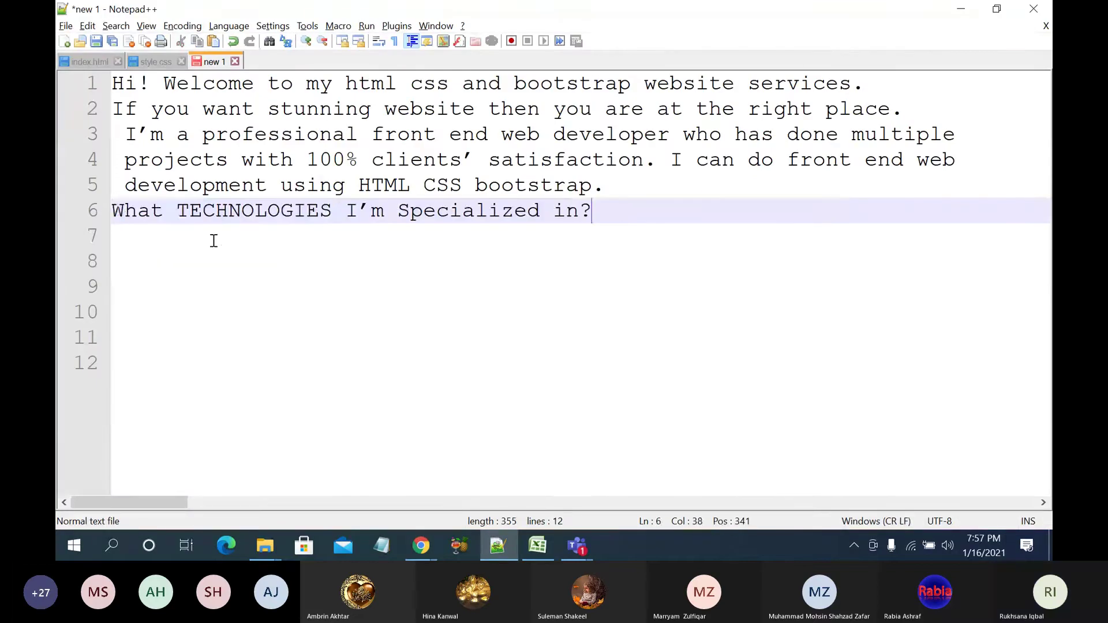
Step: Return to the front-end developer gig in Chrome and copy its technologies list from HTML through Mobile Friendly
mouse_move(434, 546)
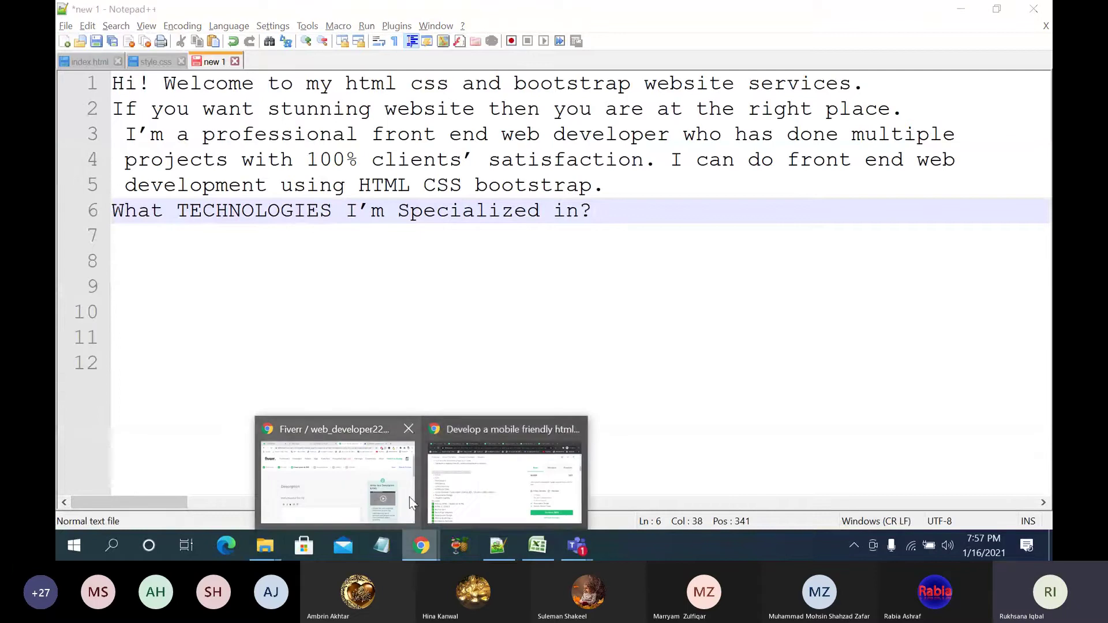
left_click(476, 464)
scroll(356, 346, "down", 2)
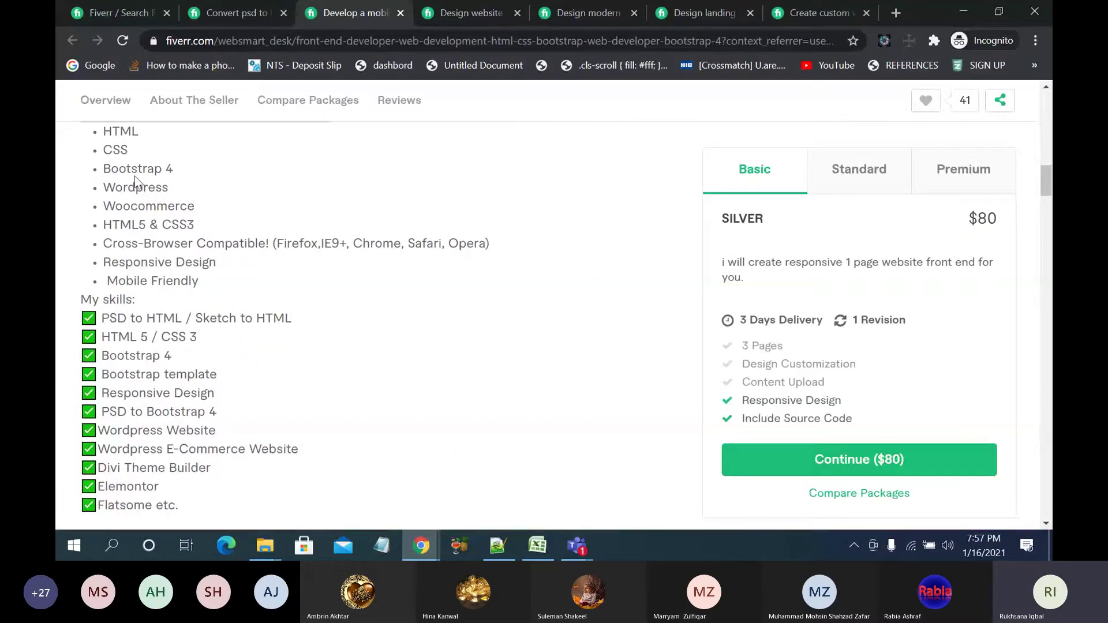
scroll(134, 175, "up", 1)
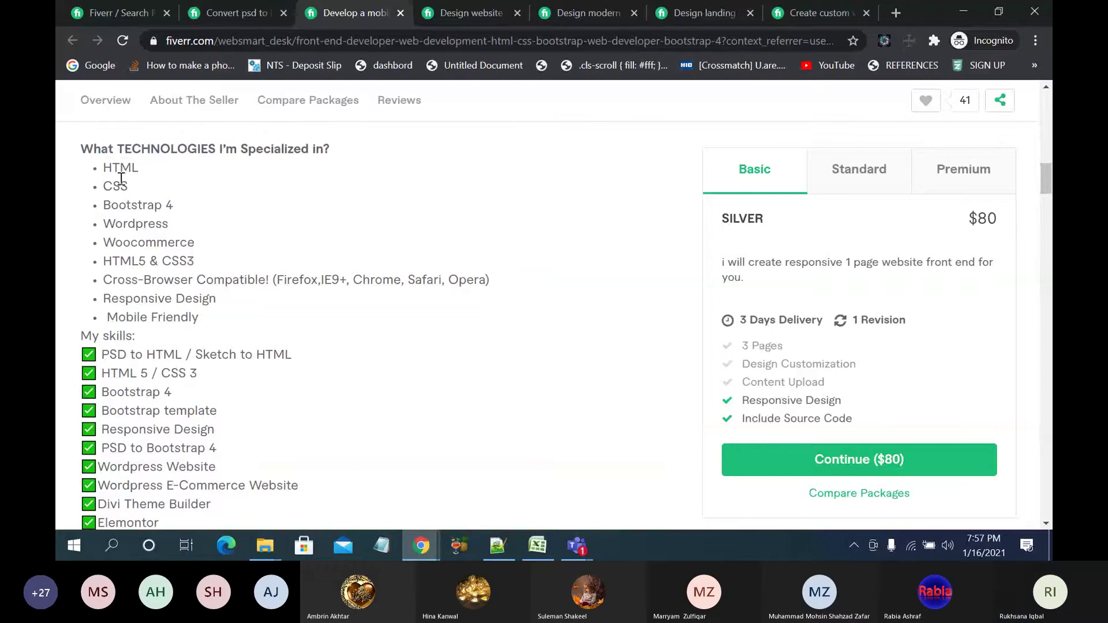
left_click_drag(104, 169, 236, 322)
key("ctrl+c")
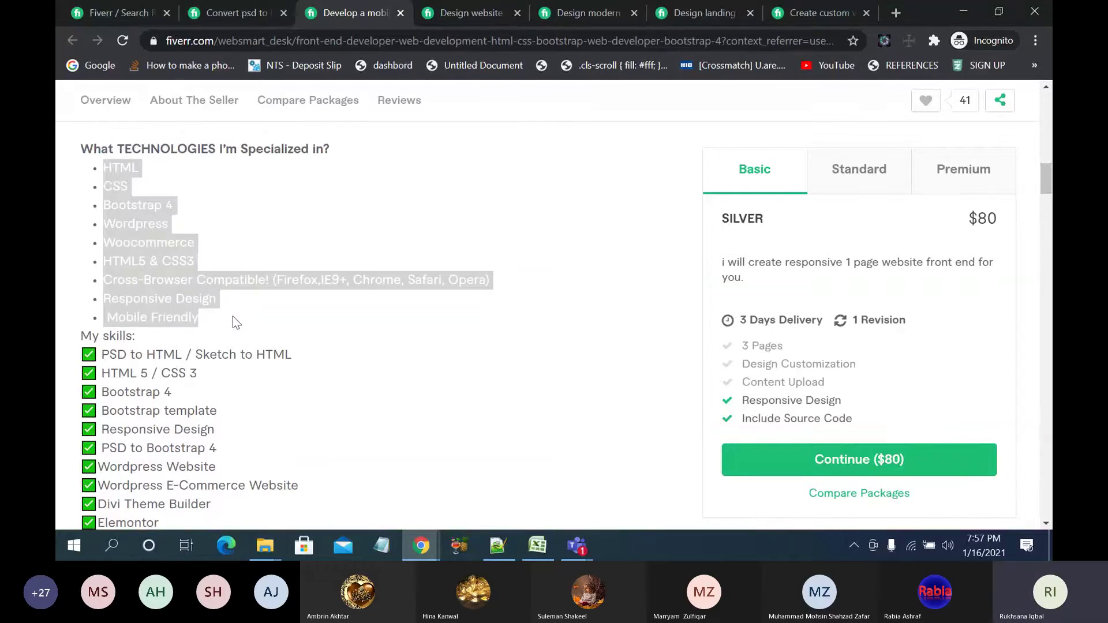
Step: Paste the copied technologies list on a new line under the "What TECHNOLOGIES I'm Specialized in?" heading in the Notepad++ draft
left_click(498, 545)
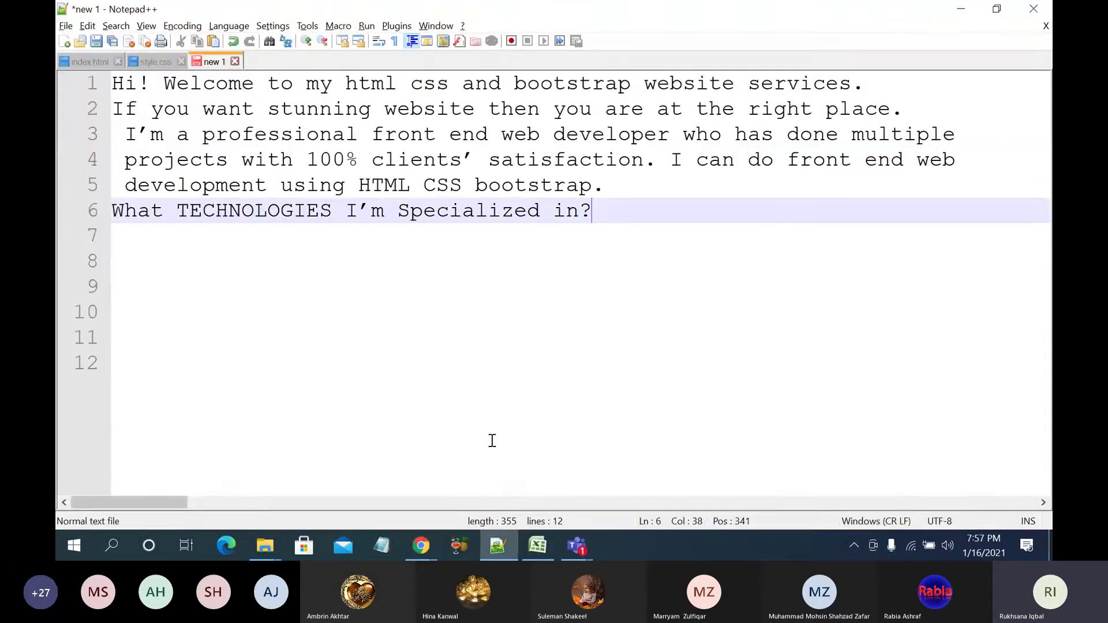
key("Return")
key("ctrl+v")
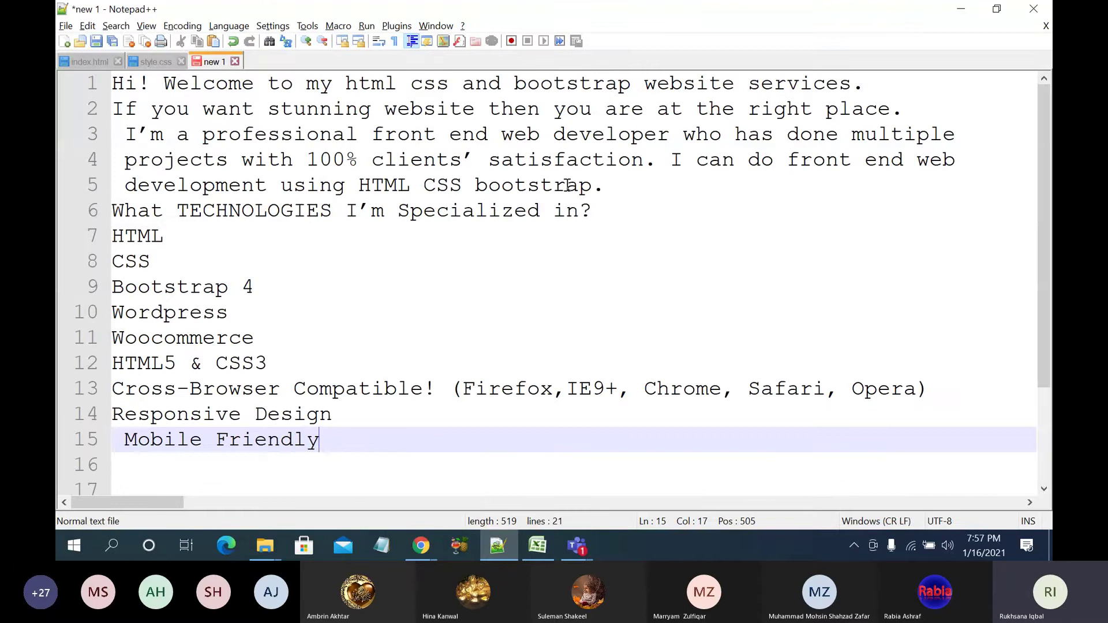
Step: Remove the leading space from "Mobile Friendly" and move that entry directly below "CSS" in the technologies list
left_click_drag(580, 212, 86, 207)
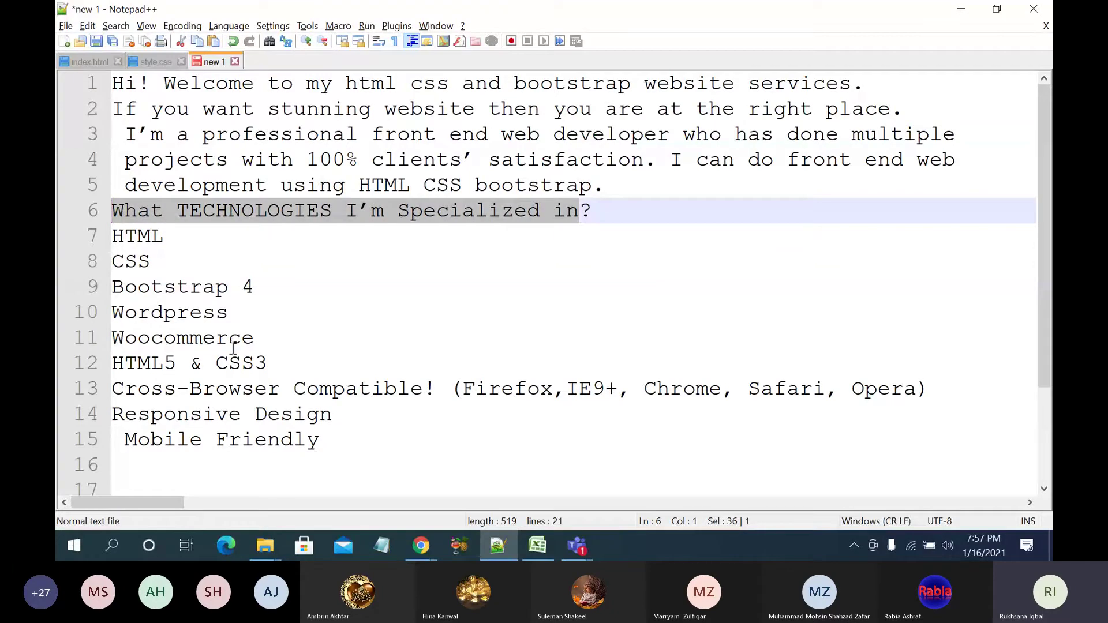
left_click(127, 438)
key("BackSpace")
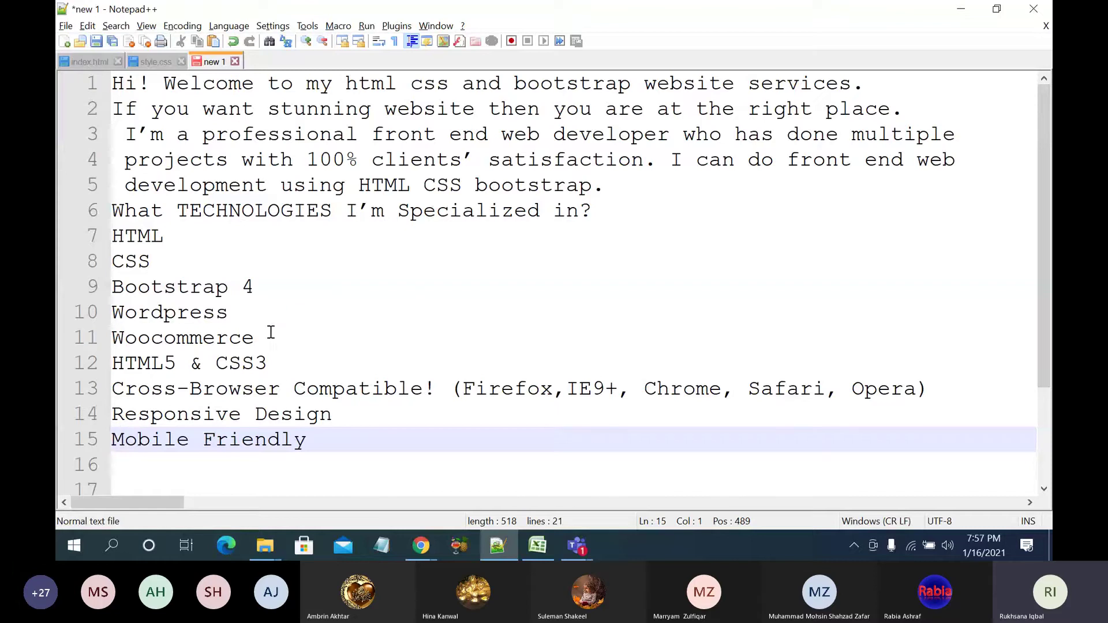
left_click_drag(310, 440, 105, 444)
key("ctrl+c")
key("BackSpace")
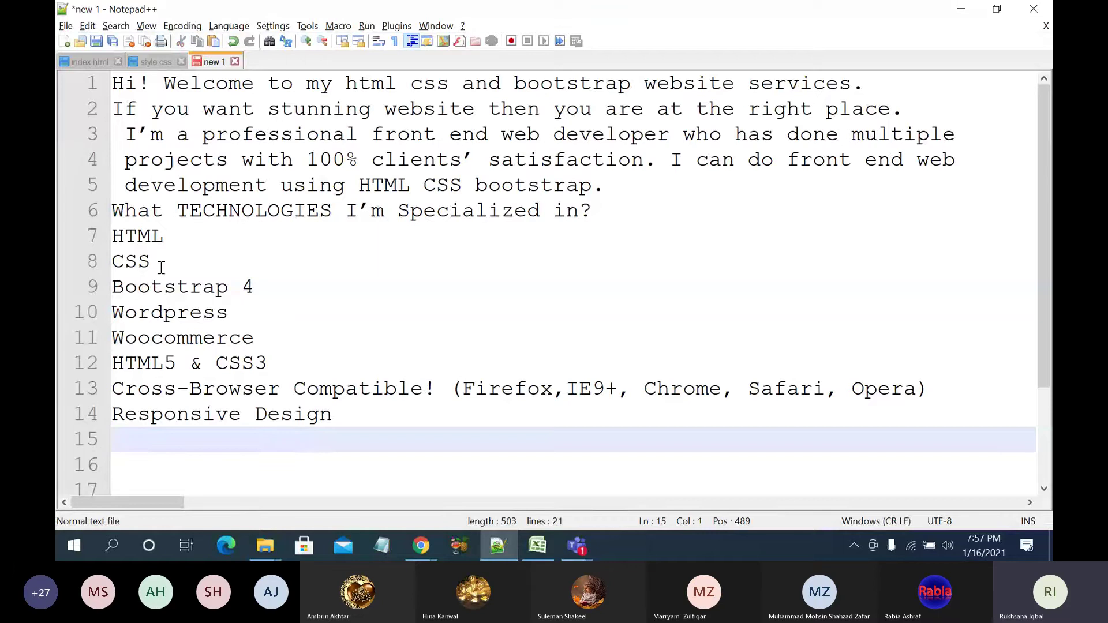
left_click(190, 274)
key("Return")
key("ctrl+v")
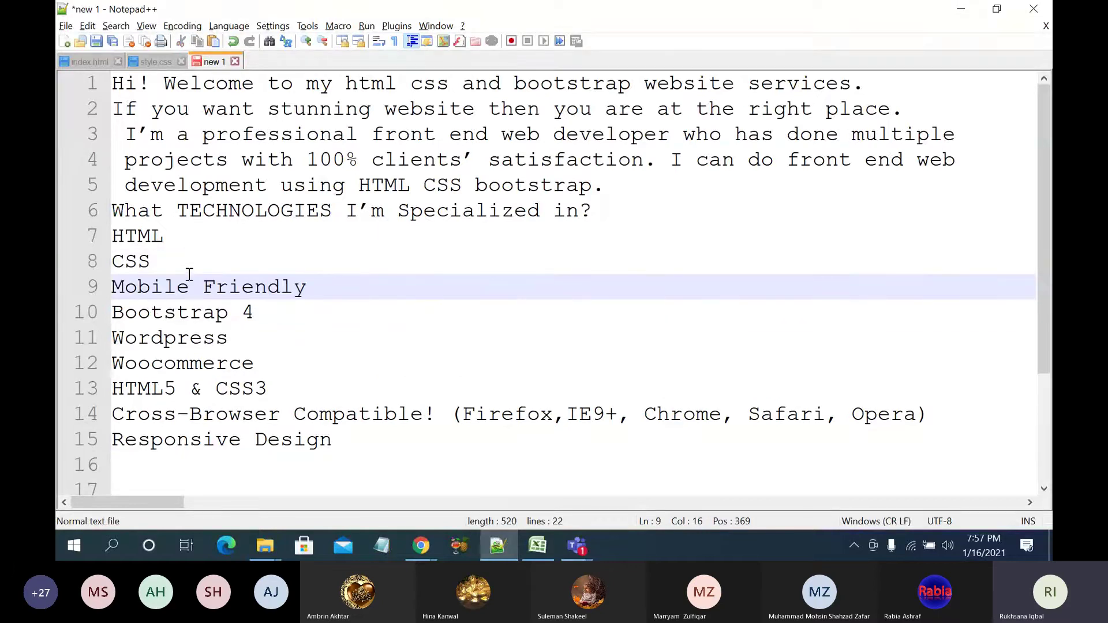
Step: Move the "HTML5 & CSS3" entry to its own line directly below "CSS" in the technologies list
left_click(271, 385)
left_click_drag(271, 384, 99, 396)
key("ctrl+c")
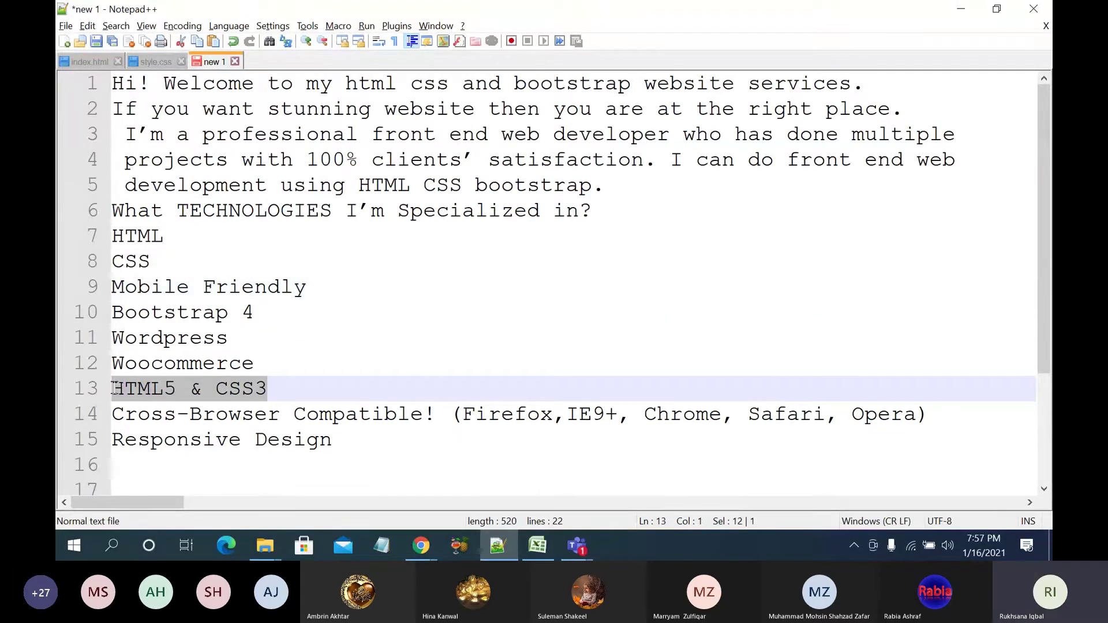
key("BackSpace")
left_click(180, 262)
key("Return")
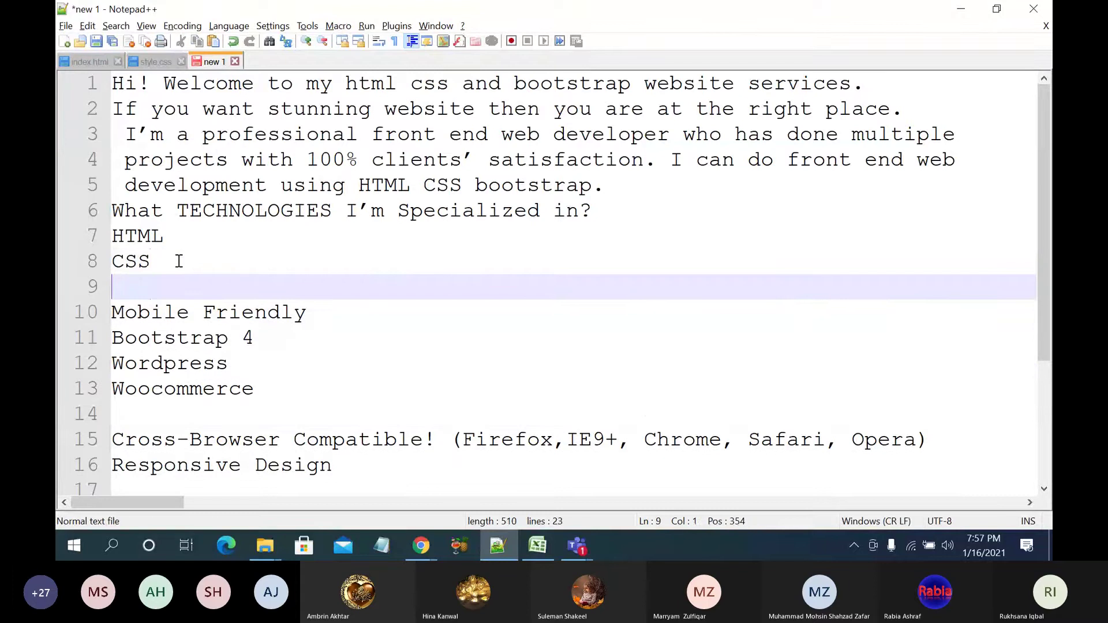
key("ctrl+v")
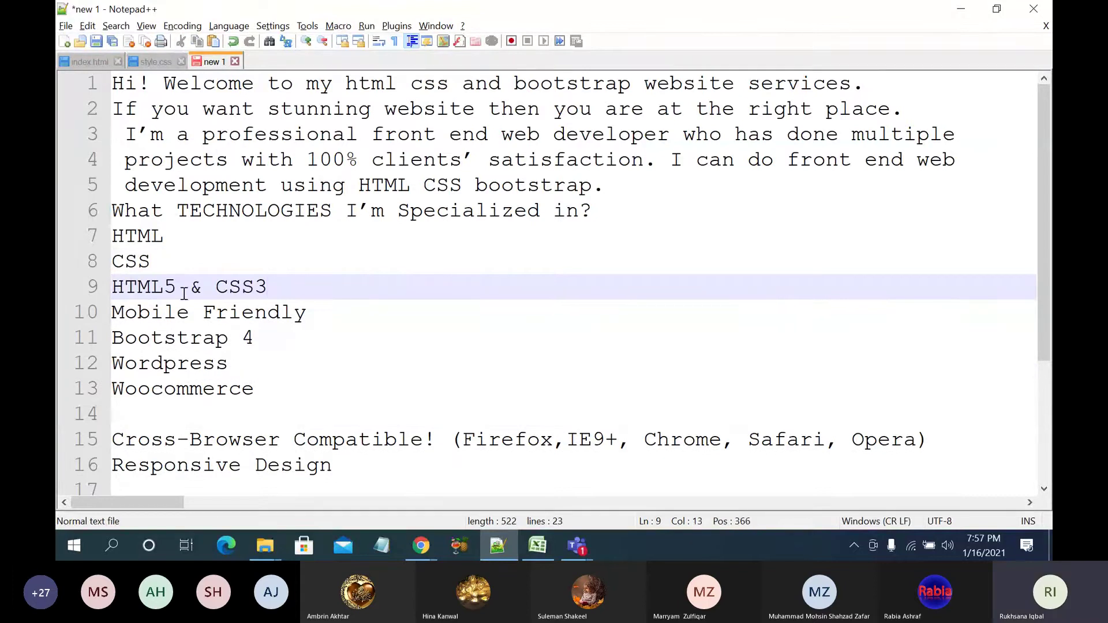
Step: Shorten the browser compatibility entry to "Cross-Browser Compatible" and delete the blank line above it
left_click(253, 432)
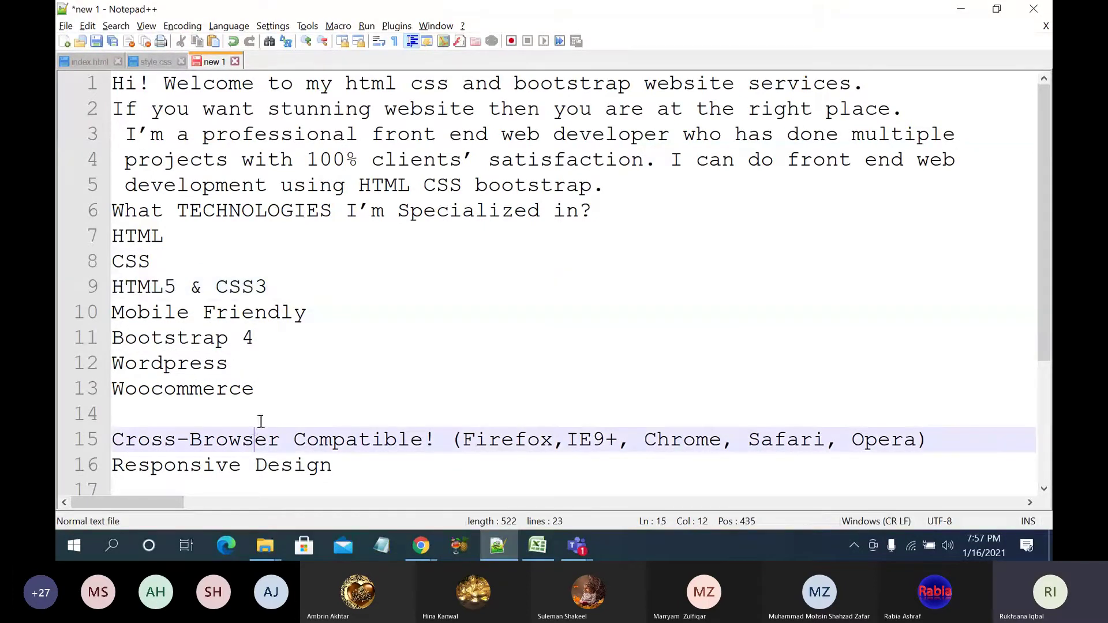
left_click(265, 415)
scroll(338, 435, "down", 1)
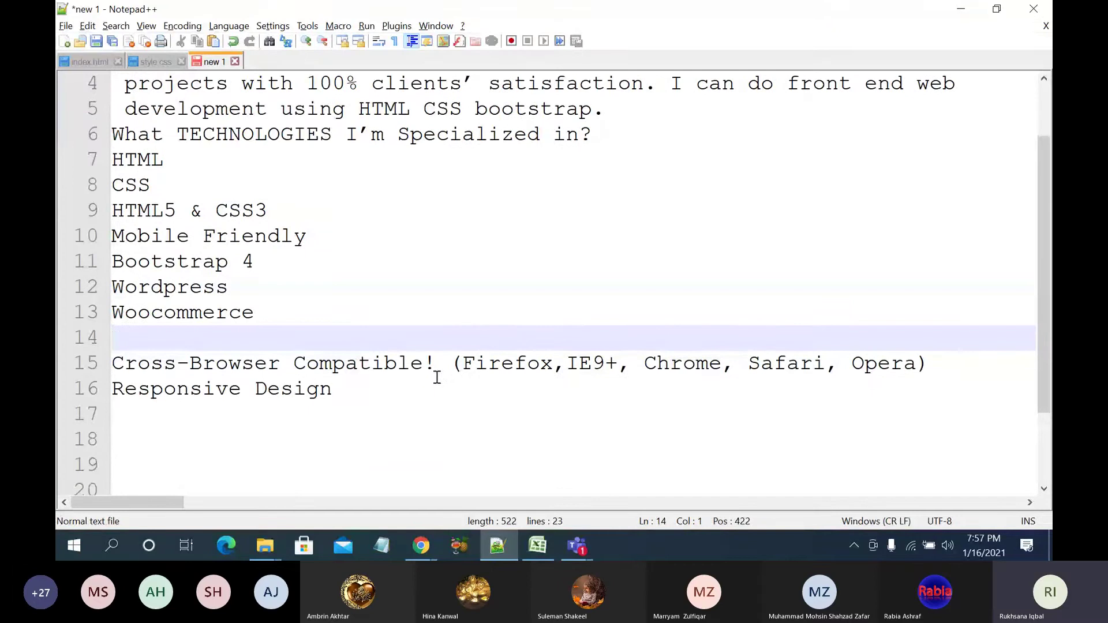
left_click_drag(424, 361, 933, 354)
type("\\")
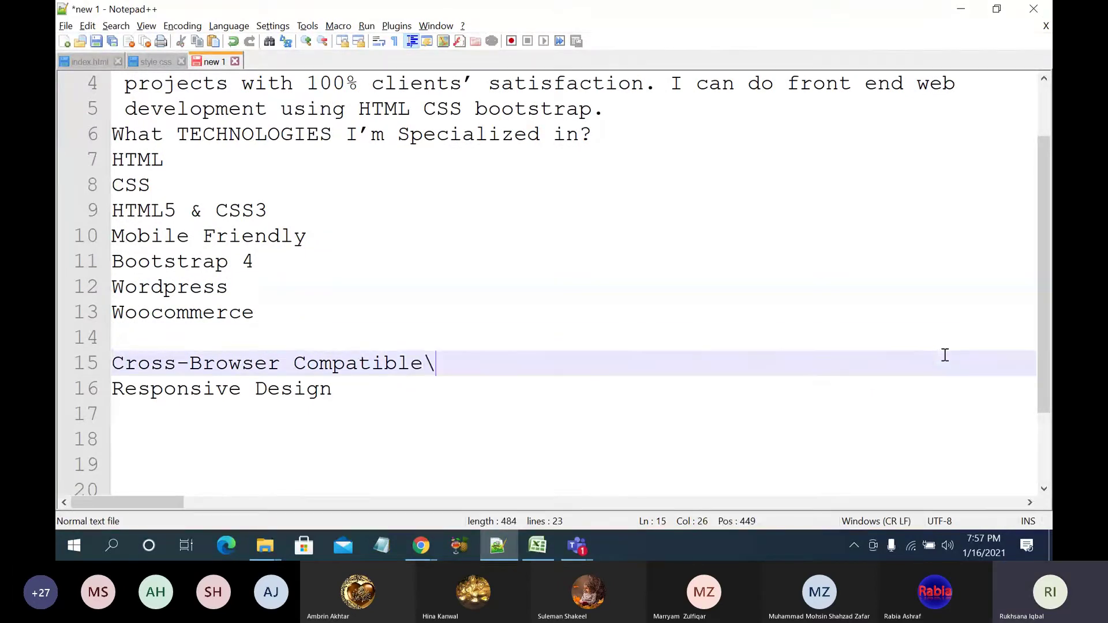
key("BackSpace")
left_click(113, 363)
key("BackSpace")
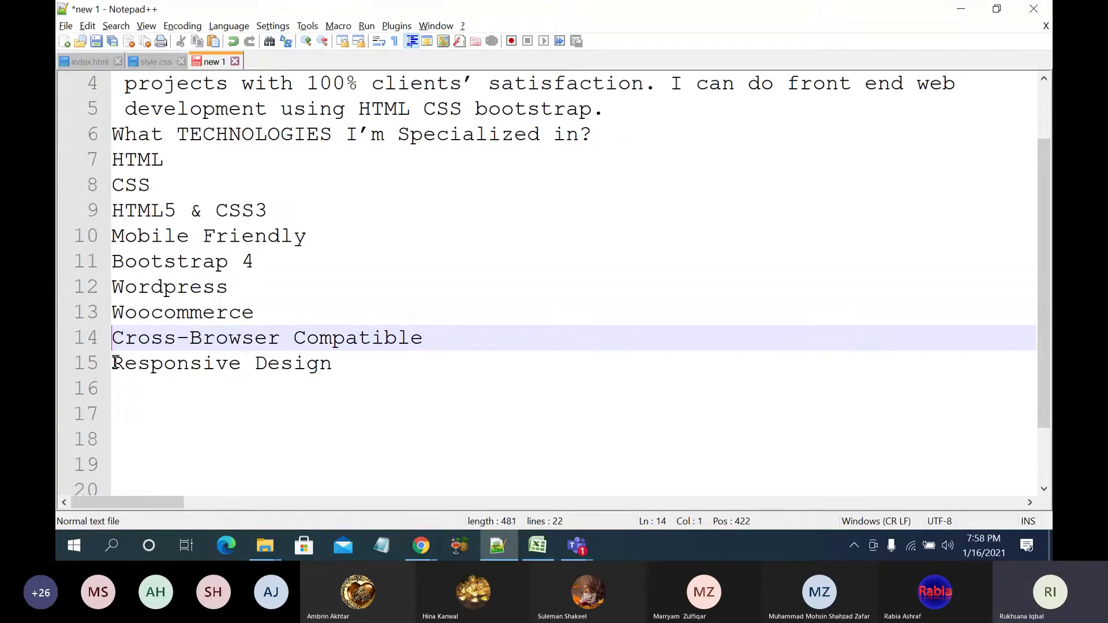
Step: Copy "Cross-Browser Compatible" from the draft and search Google for it in a new tab of the Chrome window holding the gig editor
left_click(401, 335)
left_click_drag(427, 335, 114, 343)
key("ctrl+c")
left_click(421, 545)
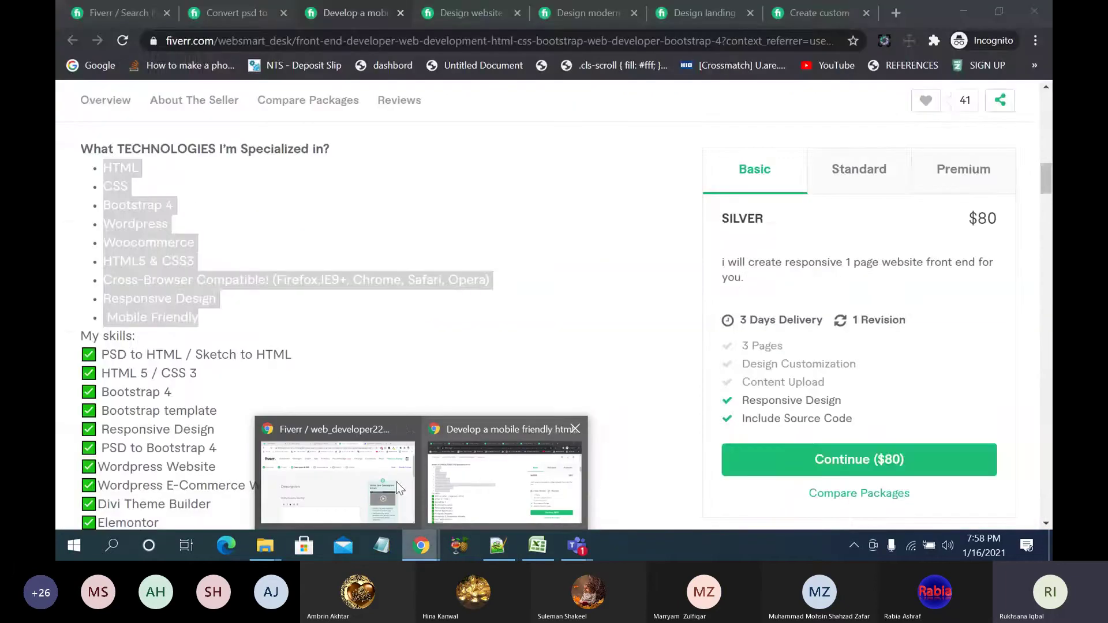
left_click(337, 482)
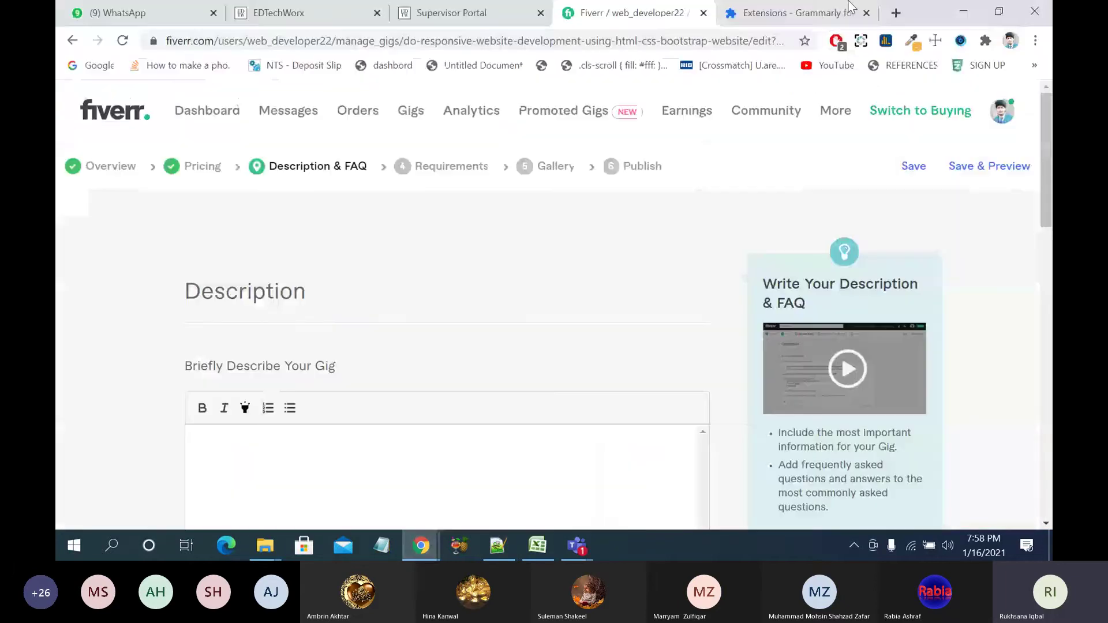
left_click(896, 13)
key("ctrl+v")
key("Return")
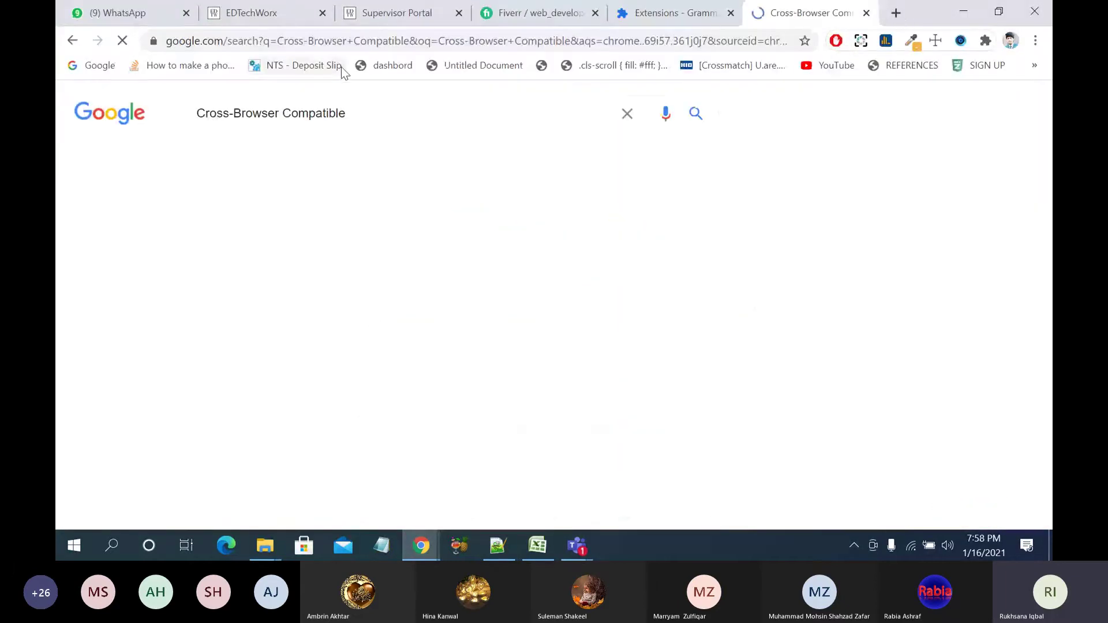
Step: Change the Google search to the suggested query "cross browser compatibility issues"
left_click(376, 119)
key("BackSpace")
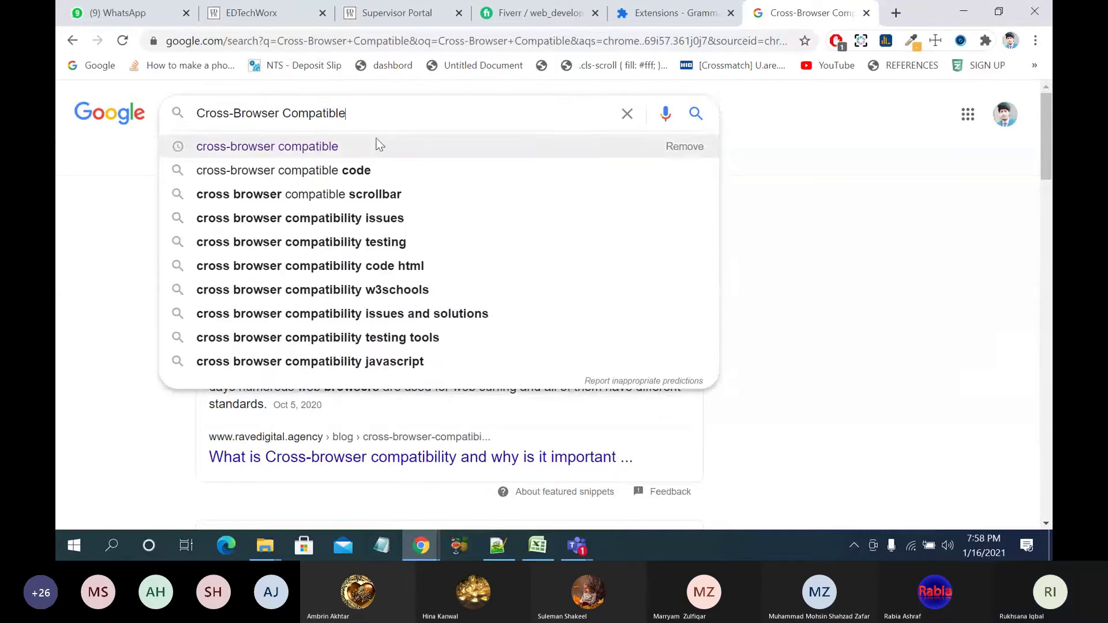
left_click(381, 224)
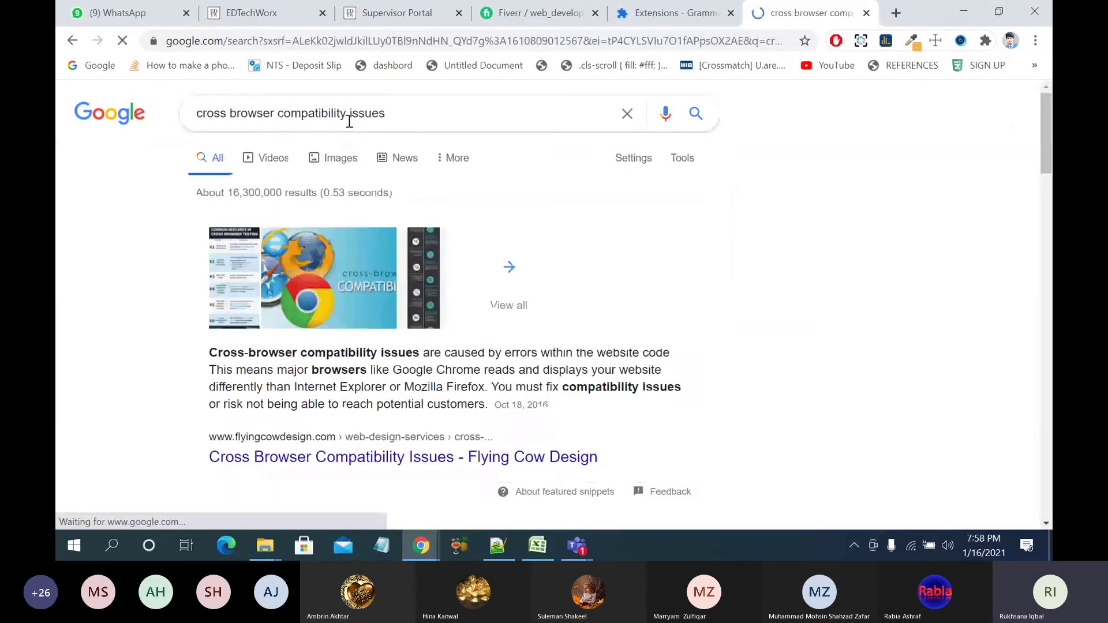
Step: Copy "cross browser compatibility" from the Google query and paste it over the browser compatibility entry in the Notepad++ draft
left_click_drag(347, 114, 196, 120)
key("ctrl+c")
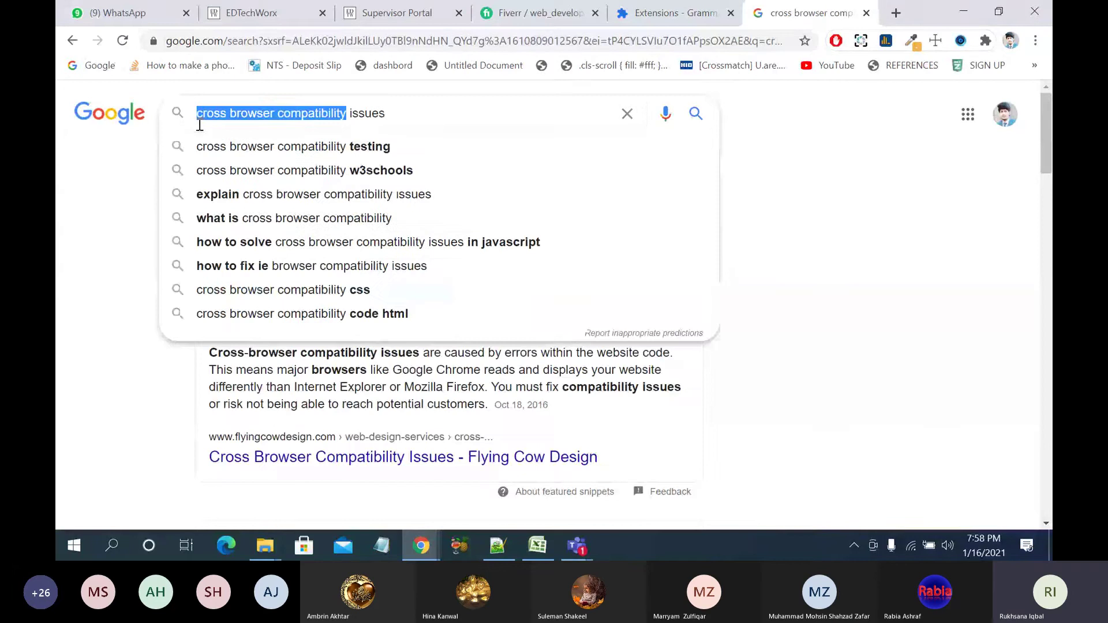
left_click(497, 545)
key("ctrl+v")
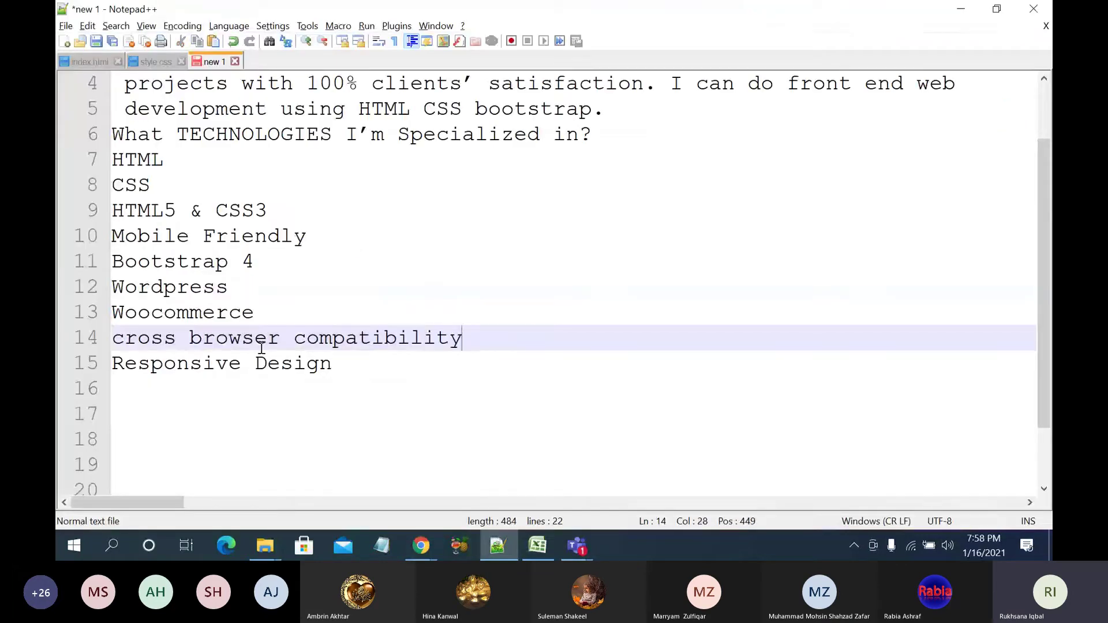
Step: Change the "Responsive Design" entry in the technologies list to "Responsive Web Design"
left_click(319, 364)
left_click(254, 363)
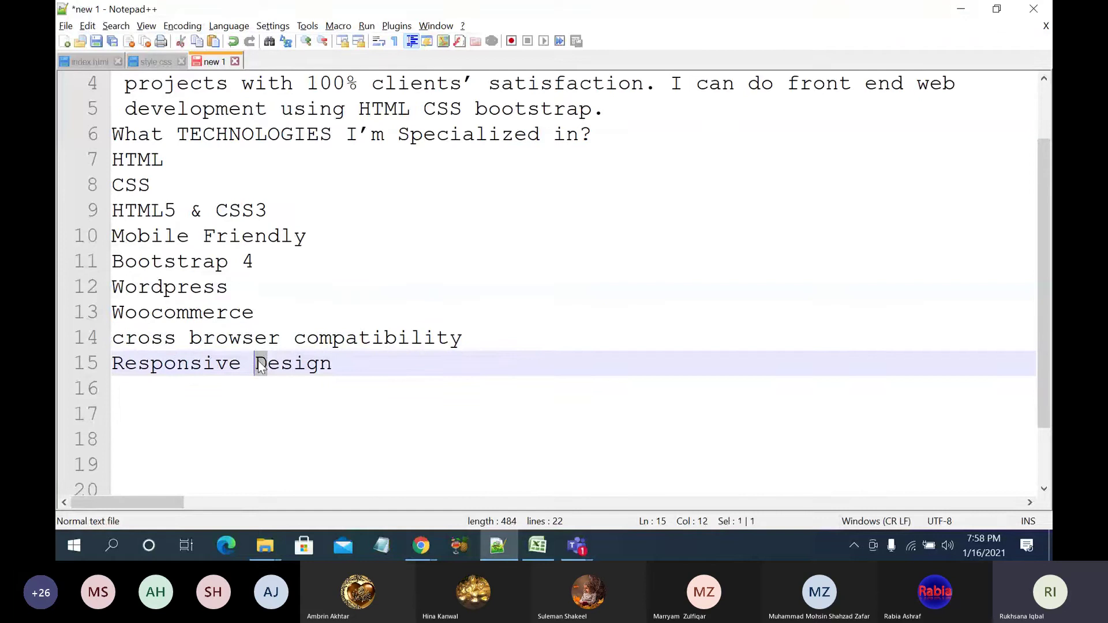
type("Web")
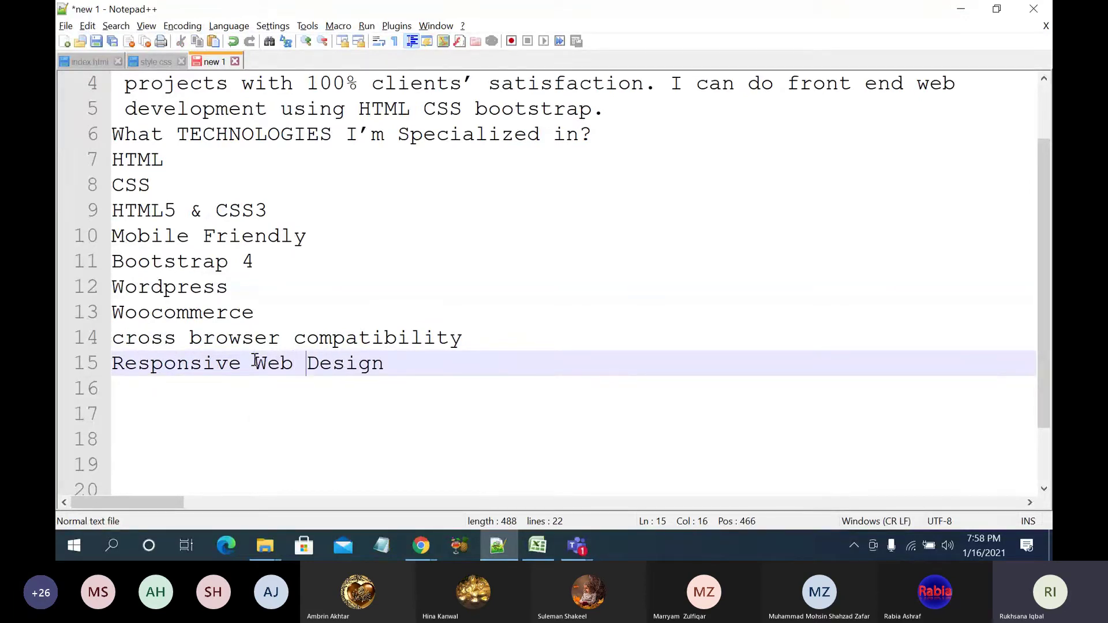
left_click(283, 364)
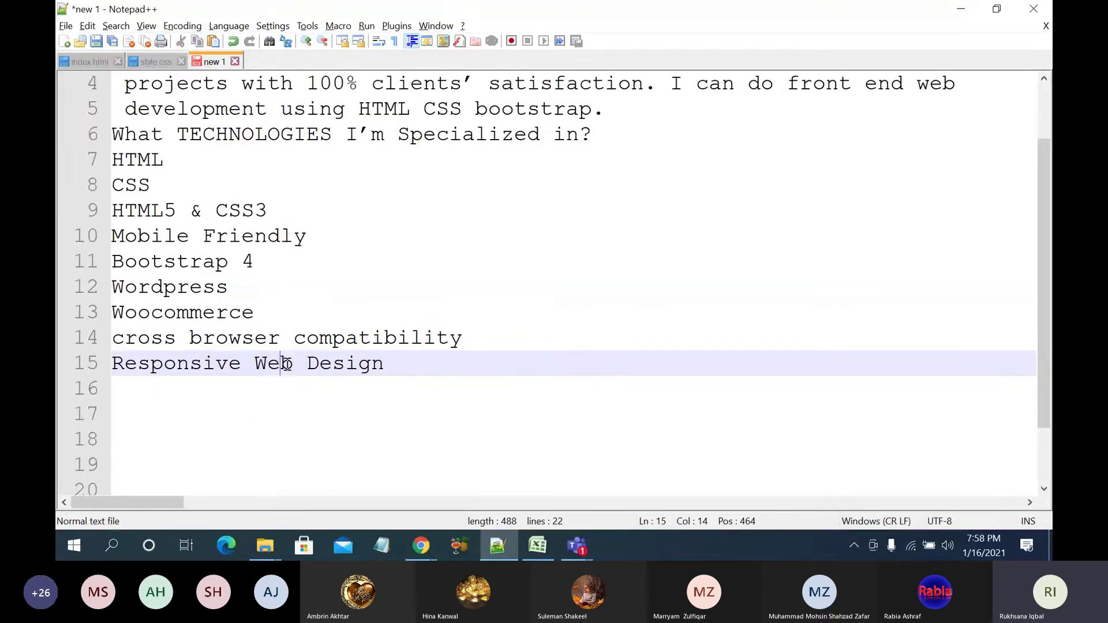
Step: Extend the Woocommerce and Wordpress entries to "Woocommerce websites" and "Wordpress websites"
left_click(214, 307)
left_click(236, 312)
left_click(266, 312)
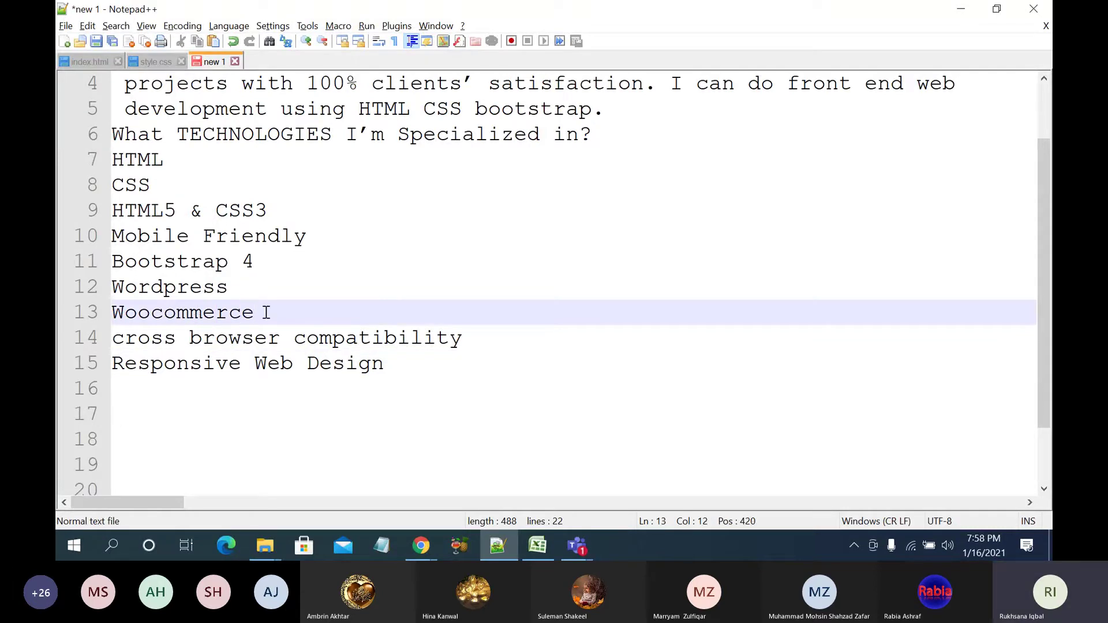
type("web")
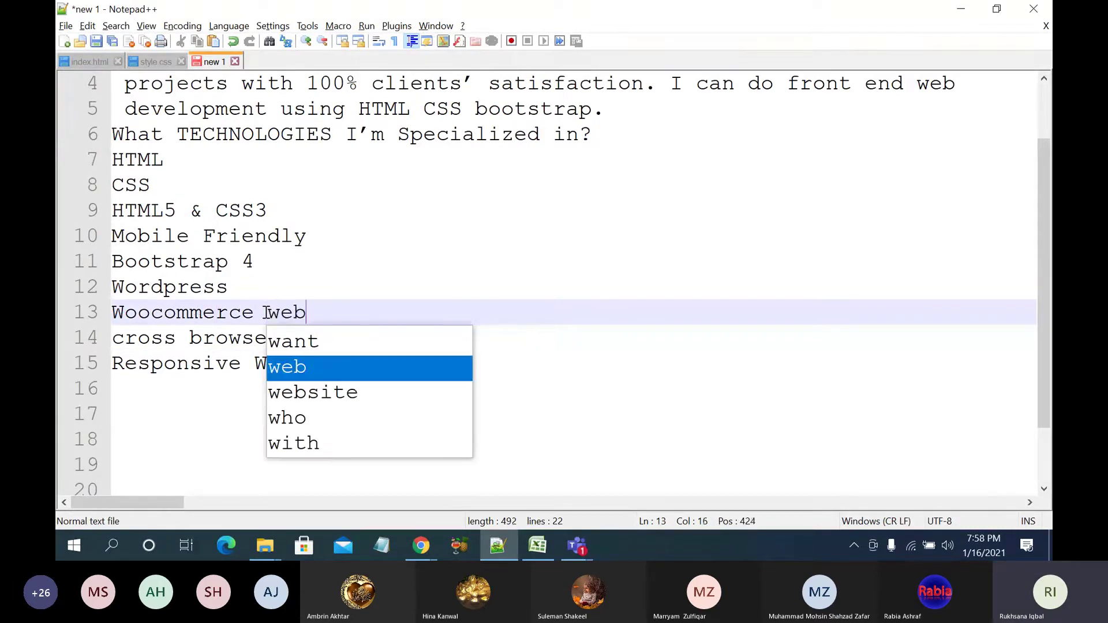
key("Down")
key("Return")
type("sites")
left_click(248, 288)
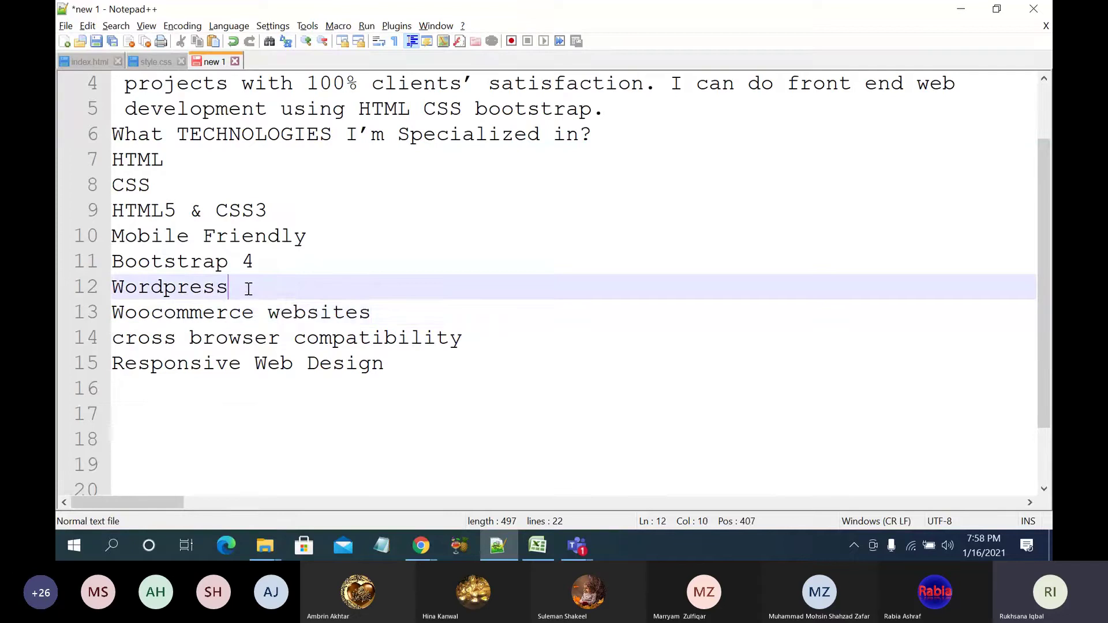
type("webs")
key("Return")
type("s")
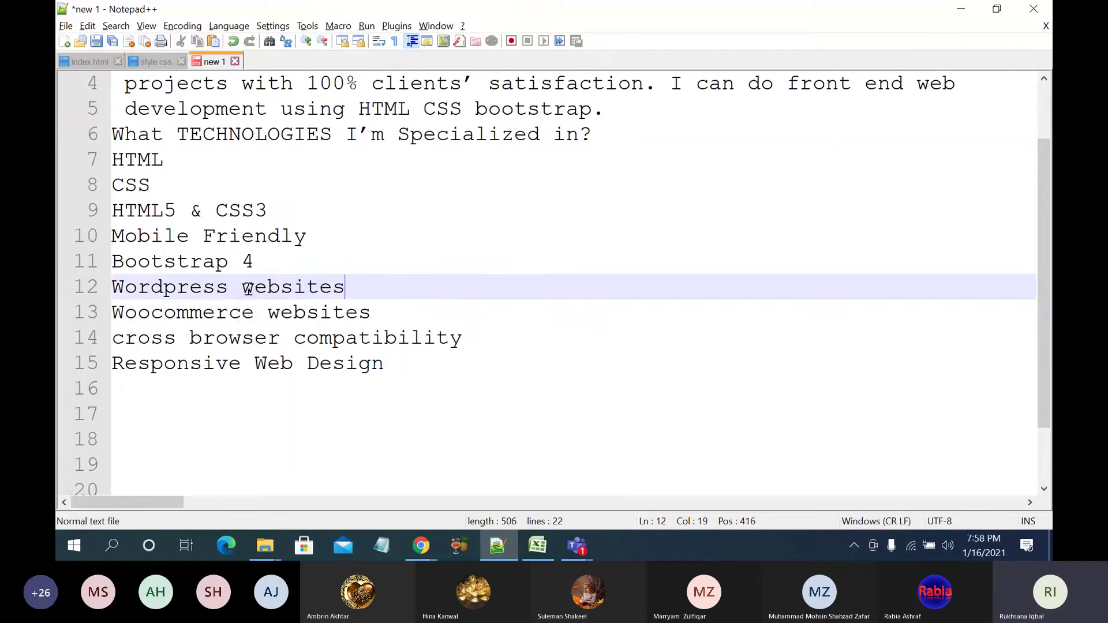
Step: Remove the space before the version number in the technologies list's Bootstrap entry so it reads "Bootstrap4"
left_click(251, 266)
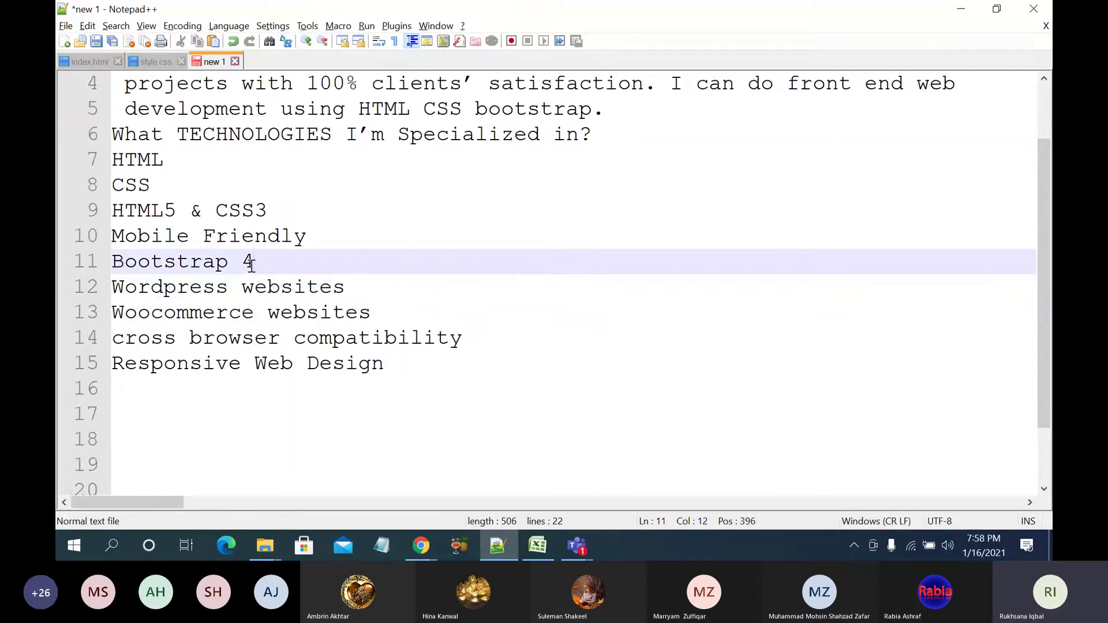
key("BackSpace")
key("BackSpace")
type("4")
Step: Extend the "Mobile Friendly" entry to "Mobile Friendly and stunning designs"
left_click(310, 238)
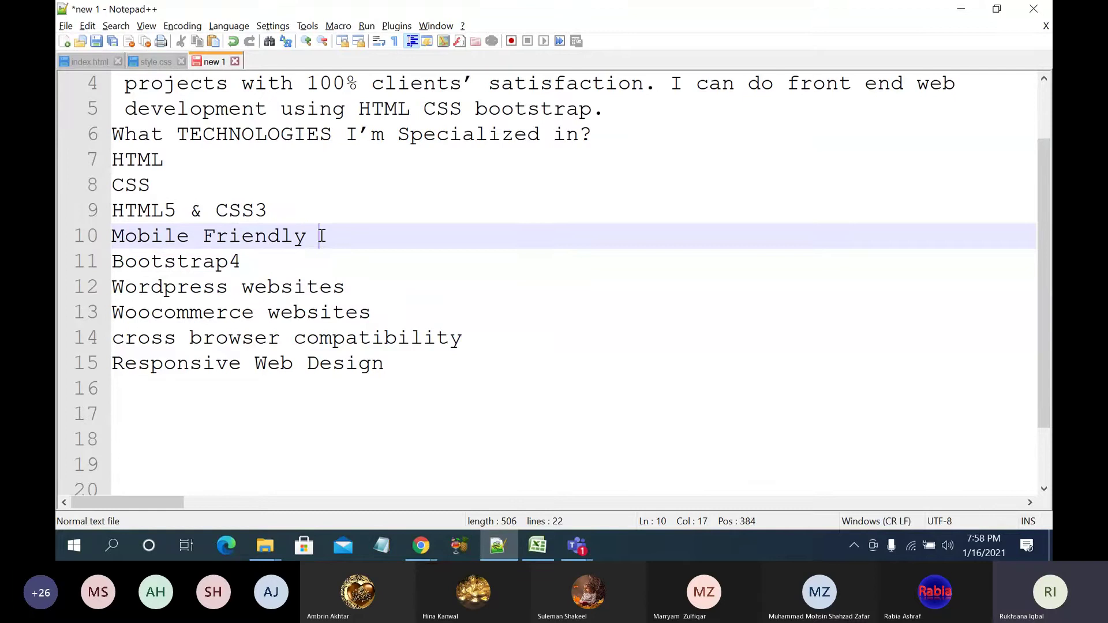
type("and s")
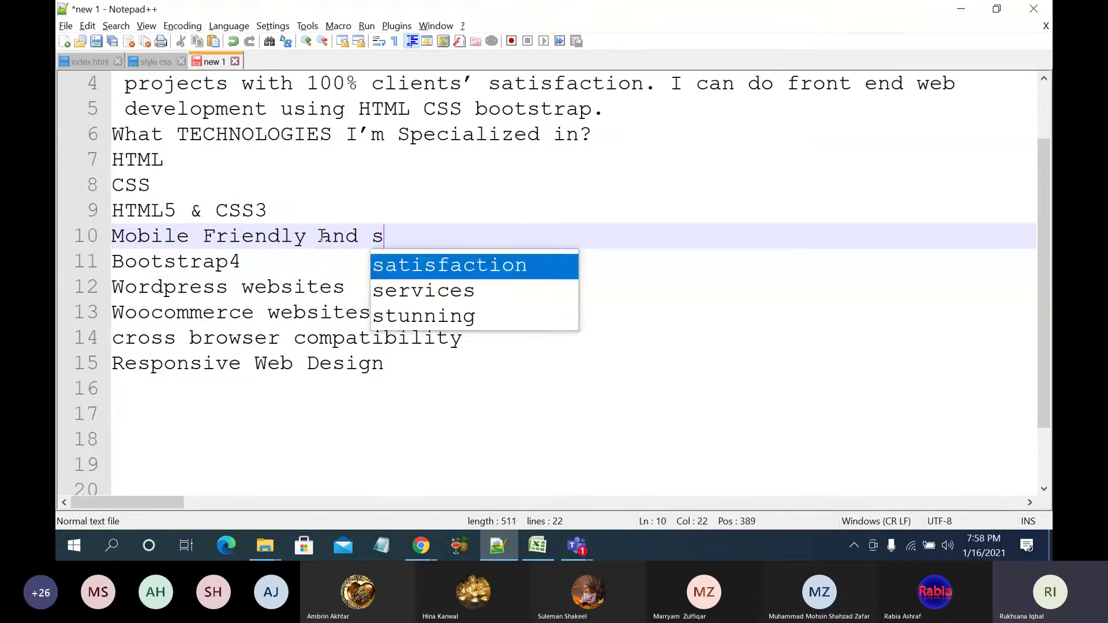
type("tunning des")
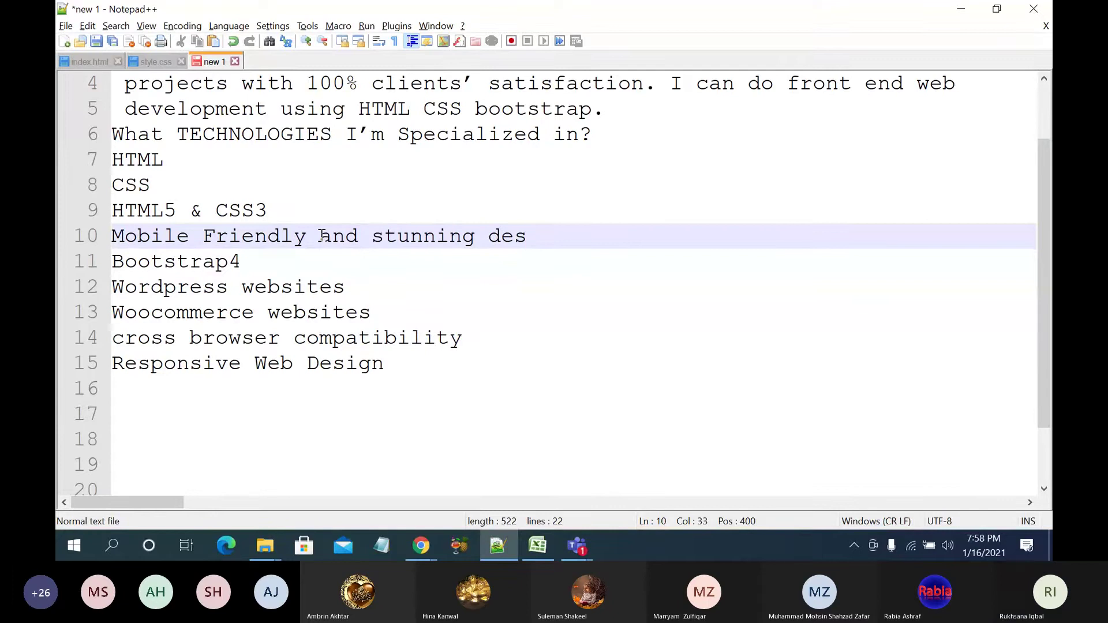
type("igns")
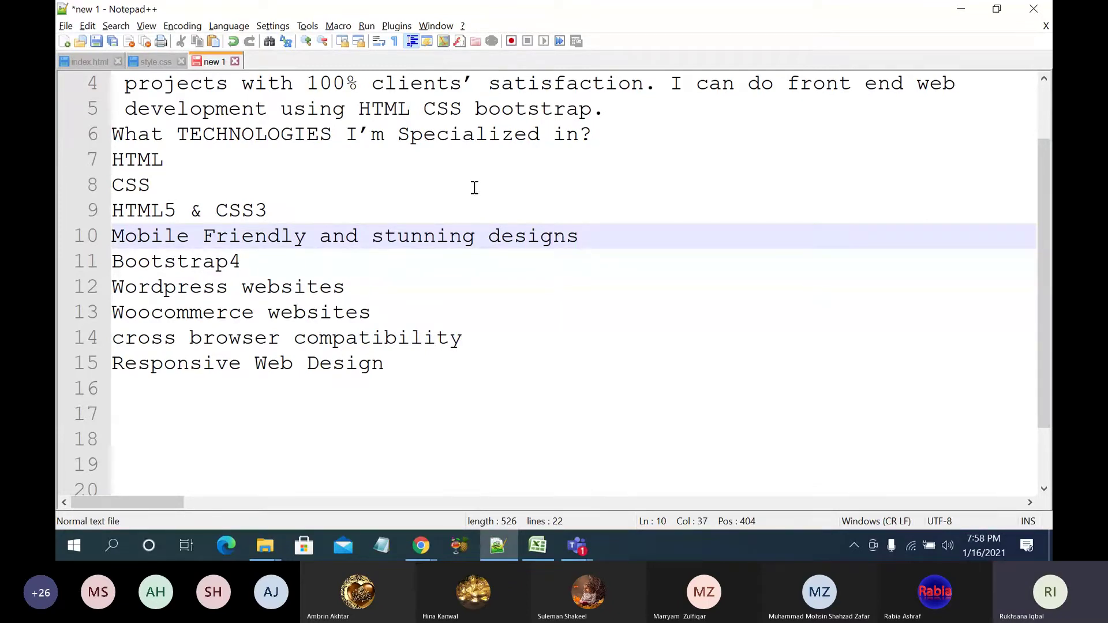
left_click(578, 135)
left_click_drag(579, 135, 108, 138)
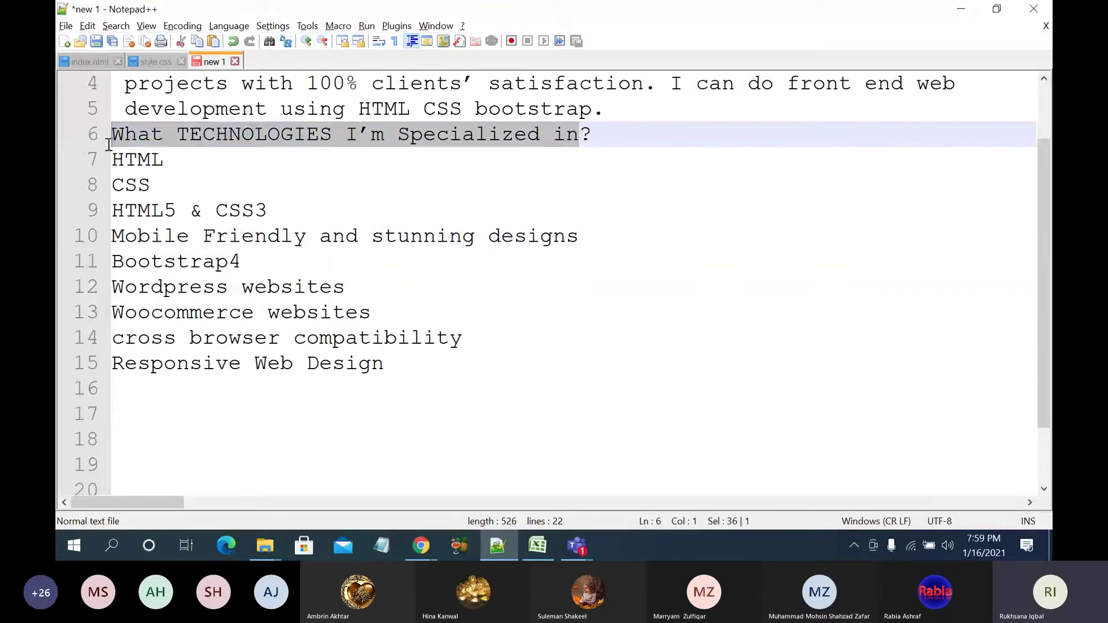
left_click(347, 136)
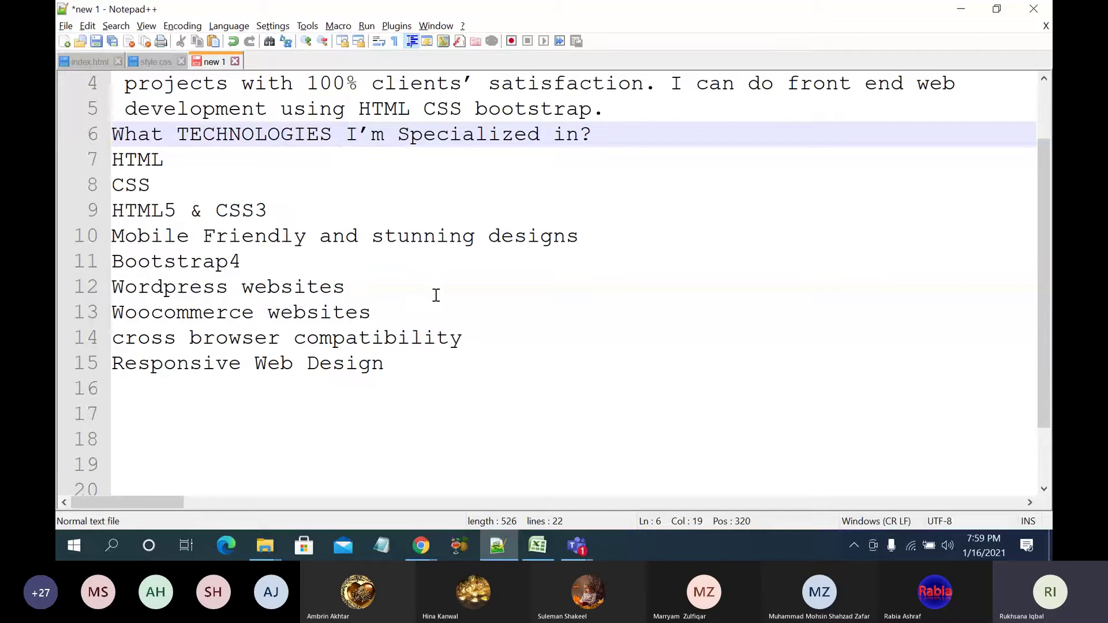
Step: Copy the "My skills" heading and list from the Fiverr gig in the incognito Chrome window and paste them below "Responsive Web Design" in the Notepad++ draft
scroll(435, 385, "down", 1)
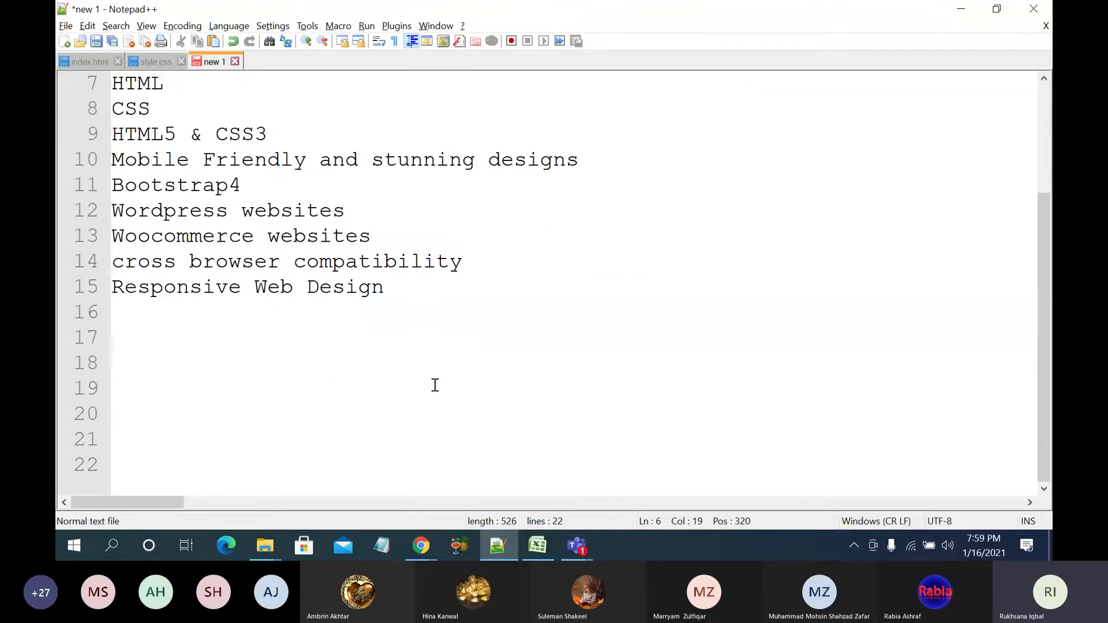
mouse_move(421, 545)
left_click(502, 484)
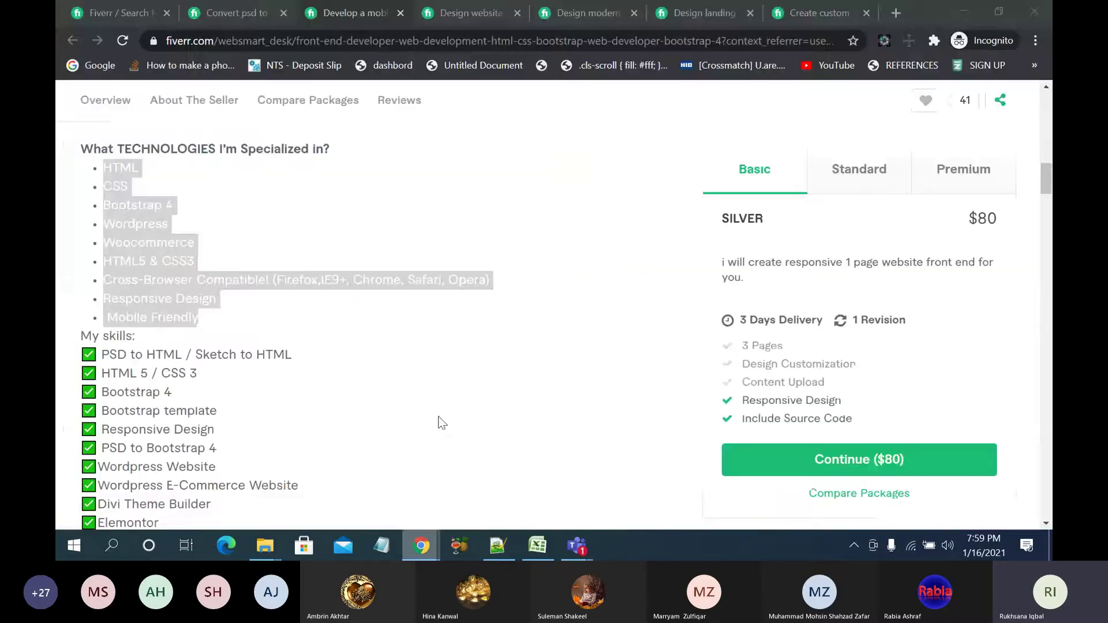
scroll(410, 398, "down", 2)
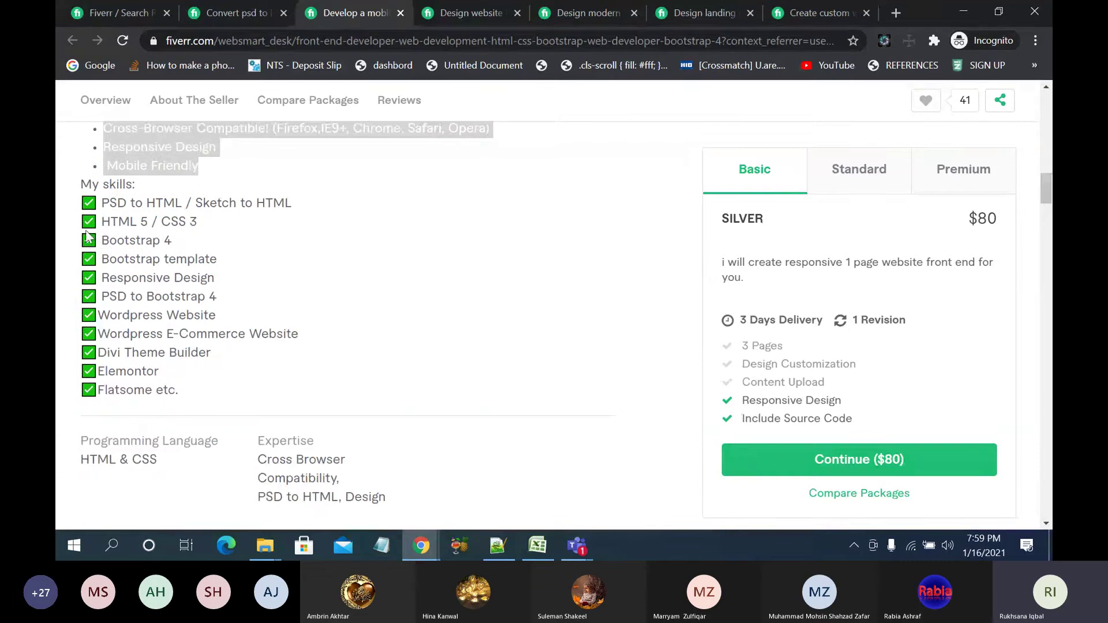
left_click(89, 204)
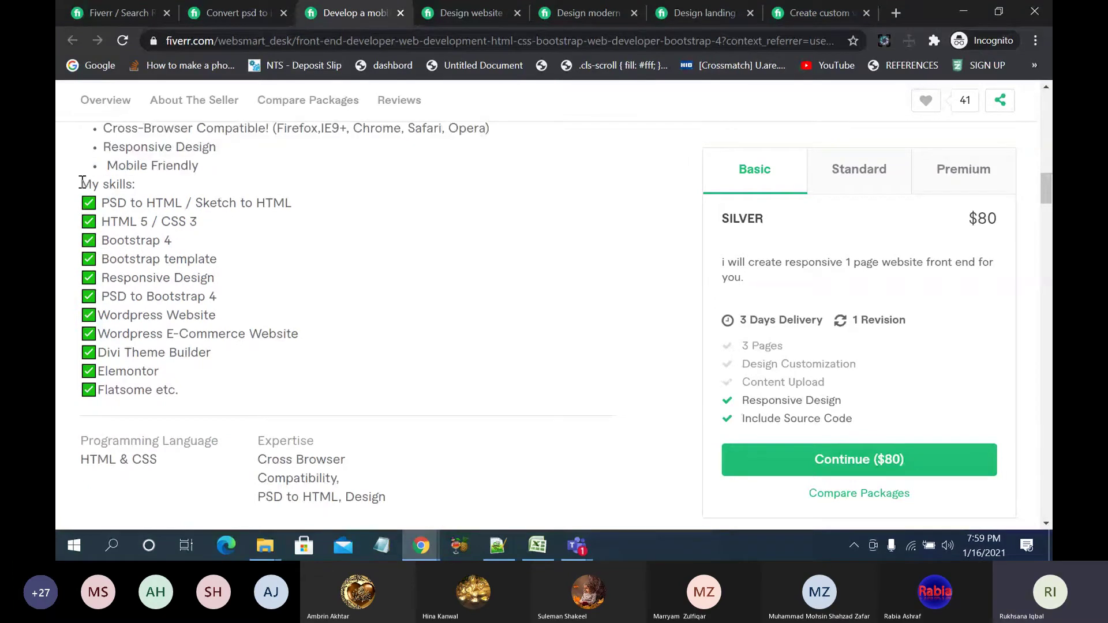
left_click_drag(82, 183, 242, 390)
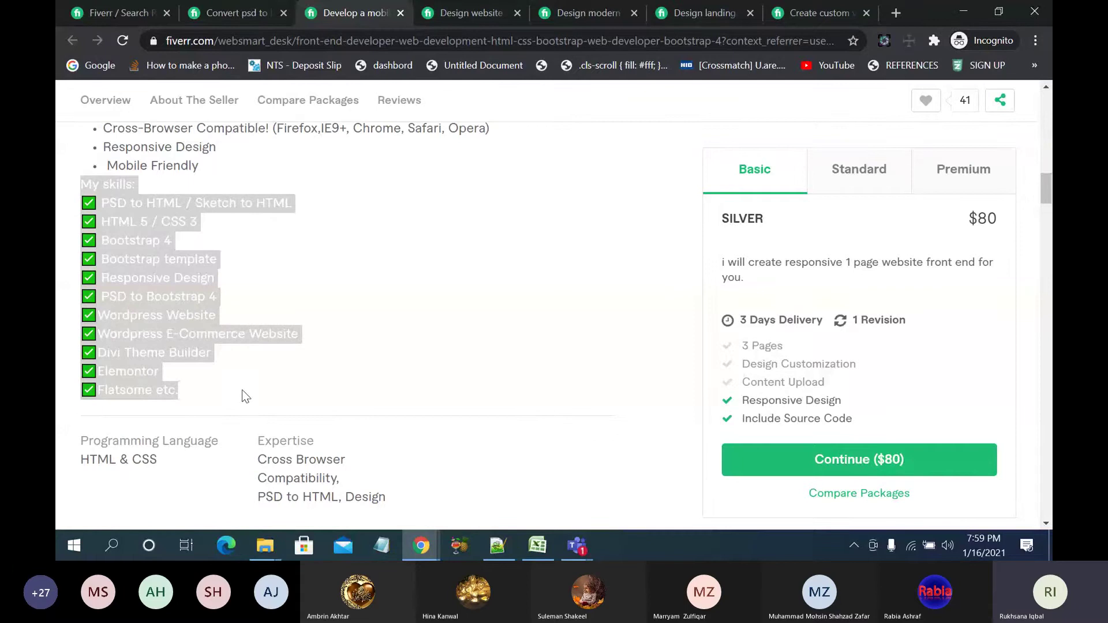
left_click(537, 545)
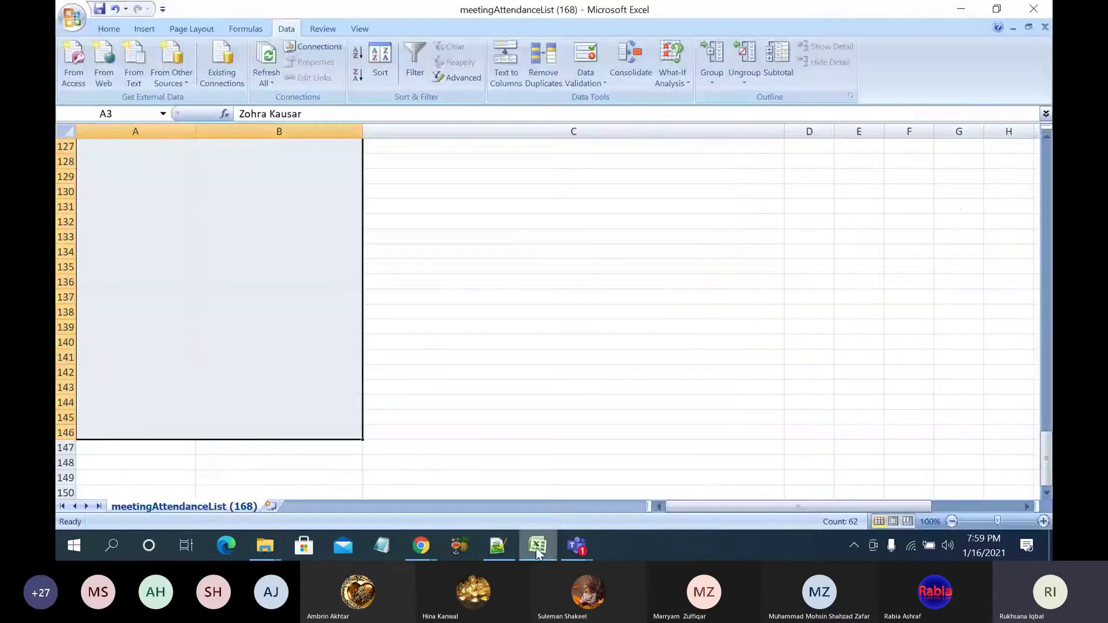
left_click(497, 545)
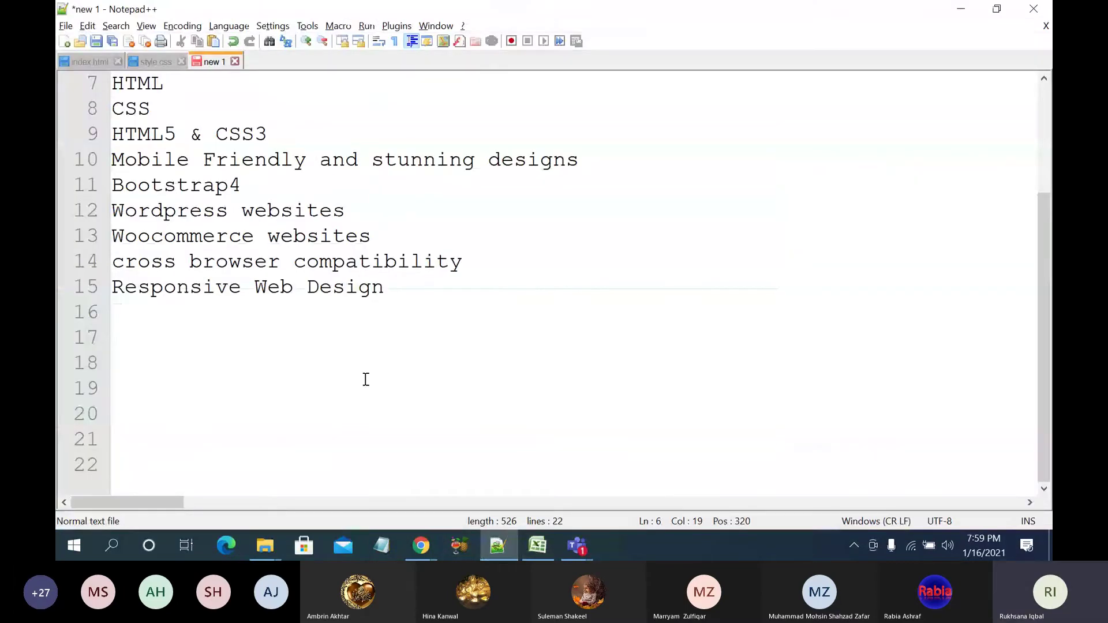
left_click(346, 365)
left_click(275, 303)
key("ctrl+v")
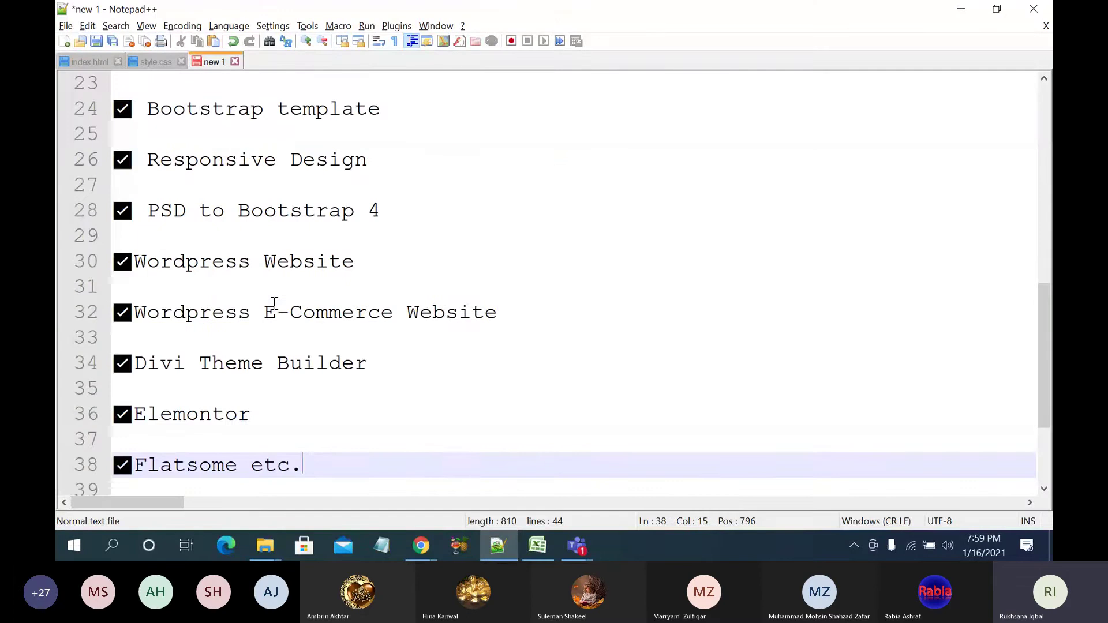
Step: Replace the slash with "and" in the "HTML 5 / CSS 3" entry of the pasted skills list
scroll(274, 304, "up", 6)
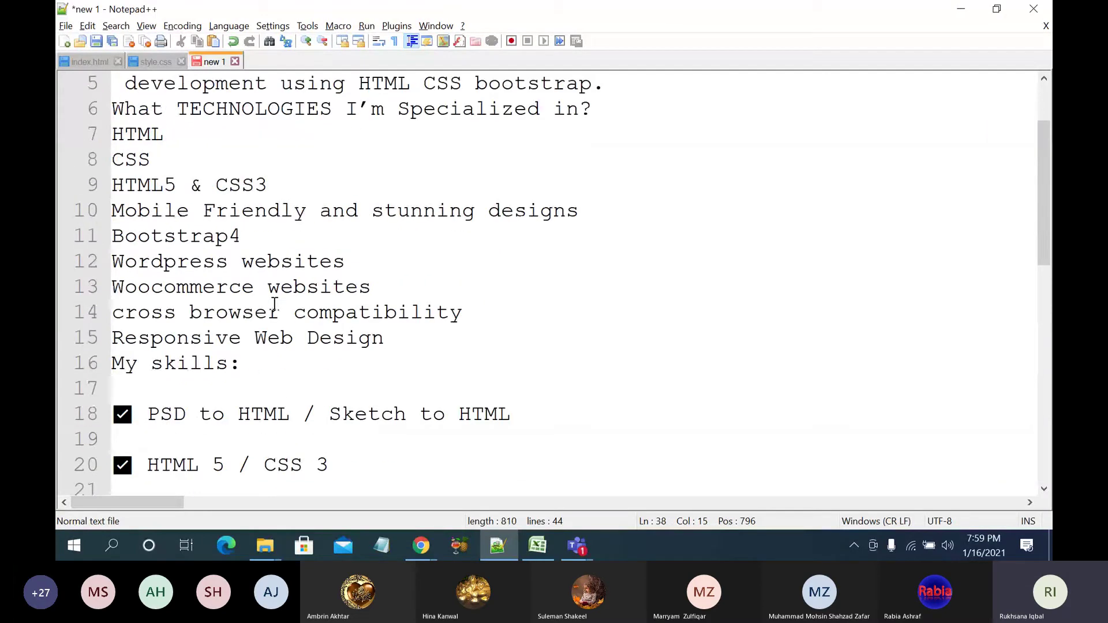
scroll(214, 388, "down", 1)
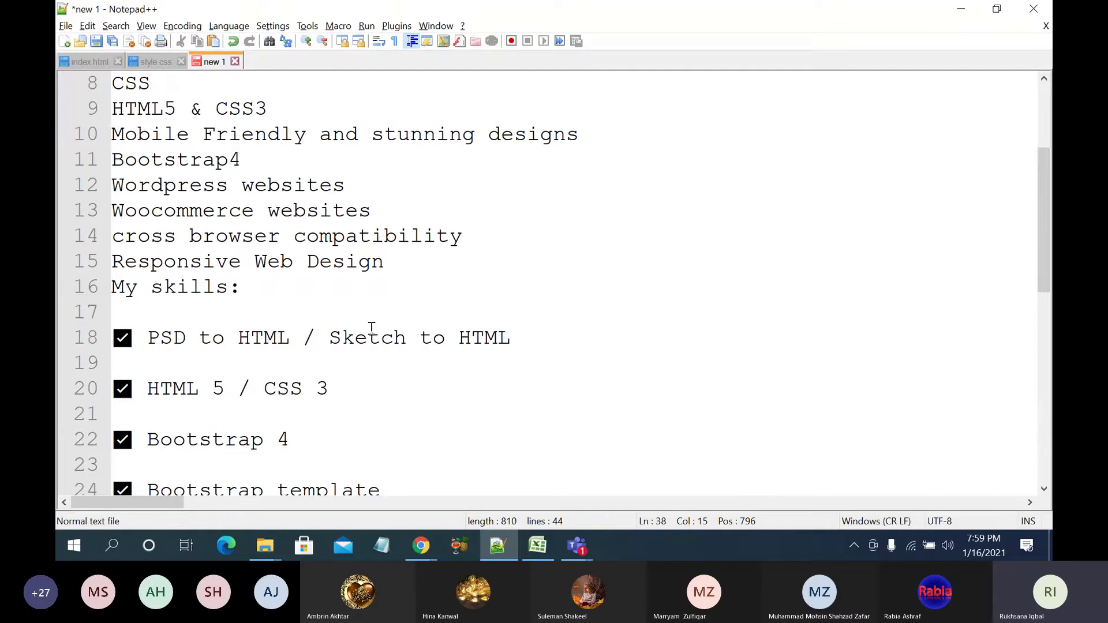
scroll(372, 328, "down", 1)
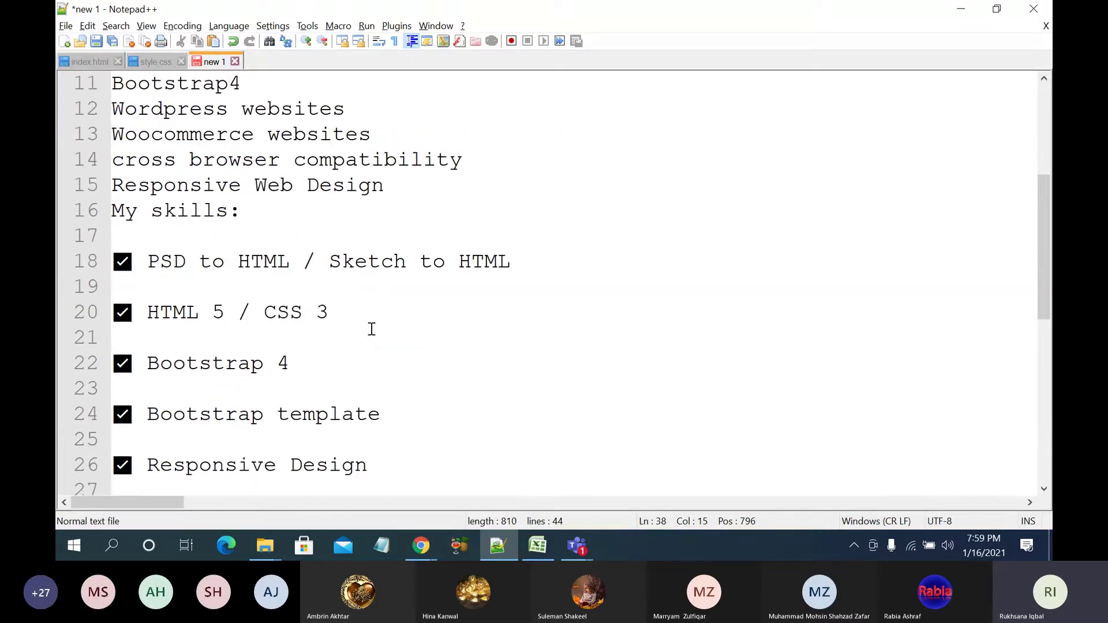
left_click(249, 312)
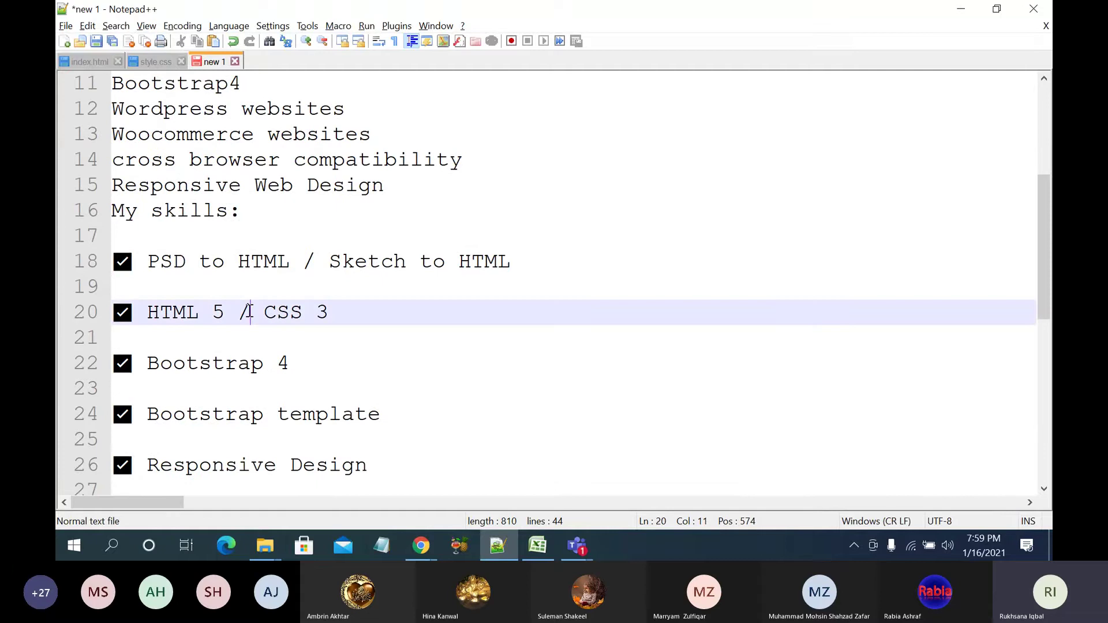
key("BackSpace")
type("and")
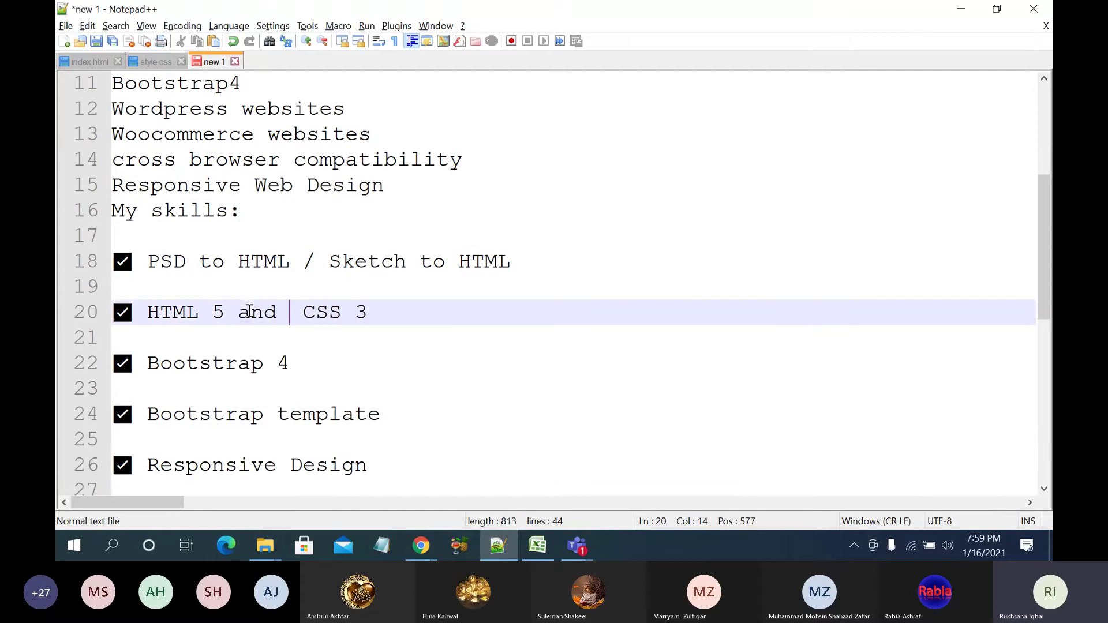
Step: Shorten the "Bootstrap 4" entry in the skills list to "Bootstrap4" by removing its space
scroll(258, 354, "down", 1)
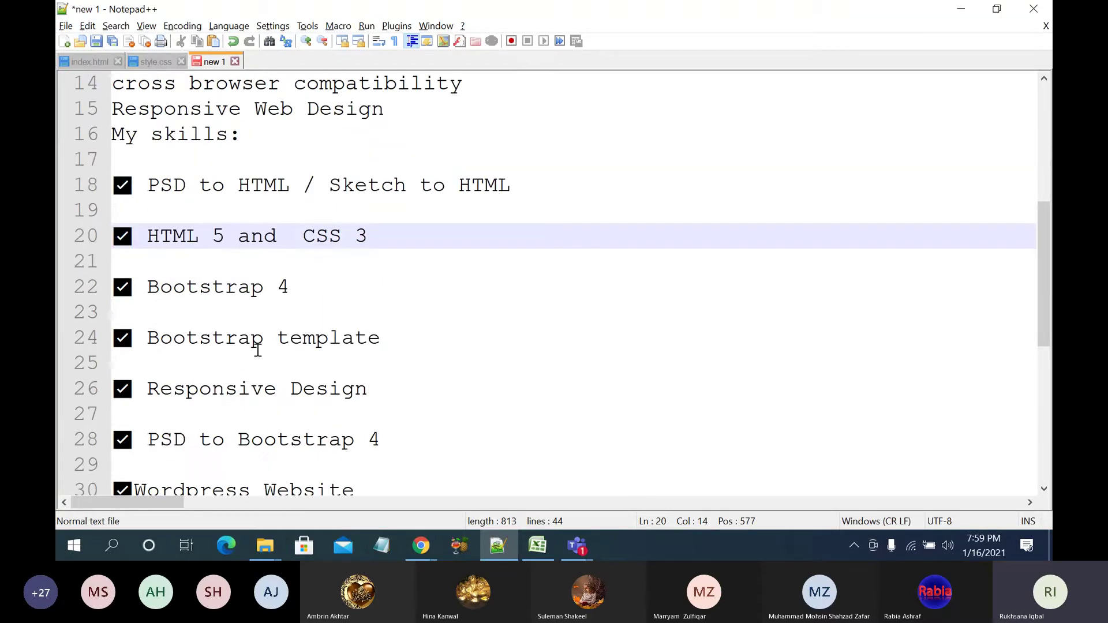
left_click(277, 287)
key("BackSpace")
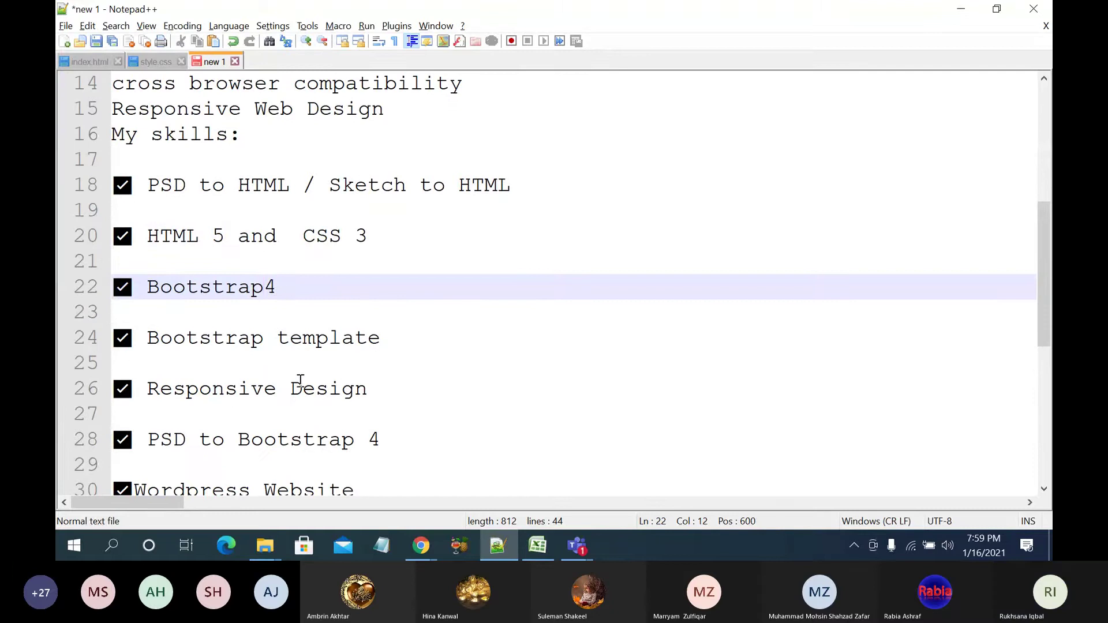
Step: Delete the "Bootstrap template" entry from the skills list together with the extra blank line it leaves
scroll(363, 344, "down", 2)
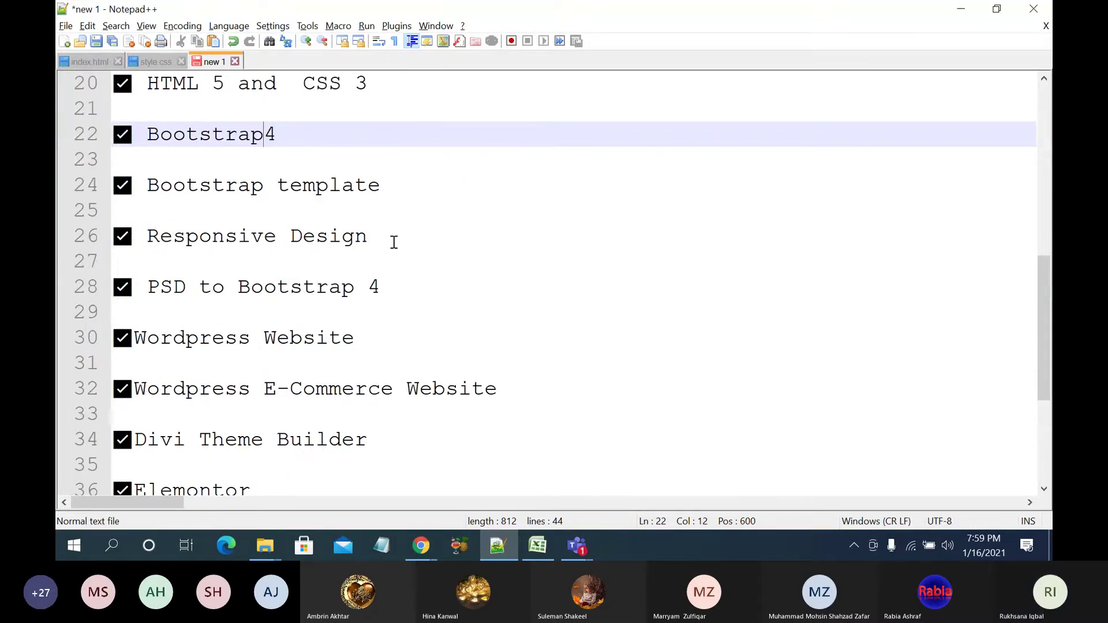
left_click_drag(382, 186, 123, 197)
key("BackSpace")
key("BackSpace")
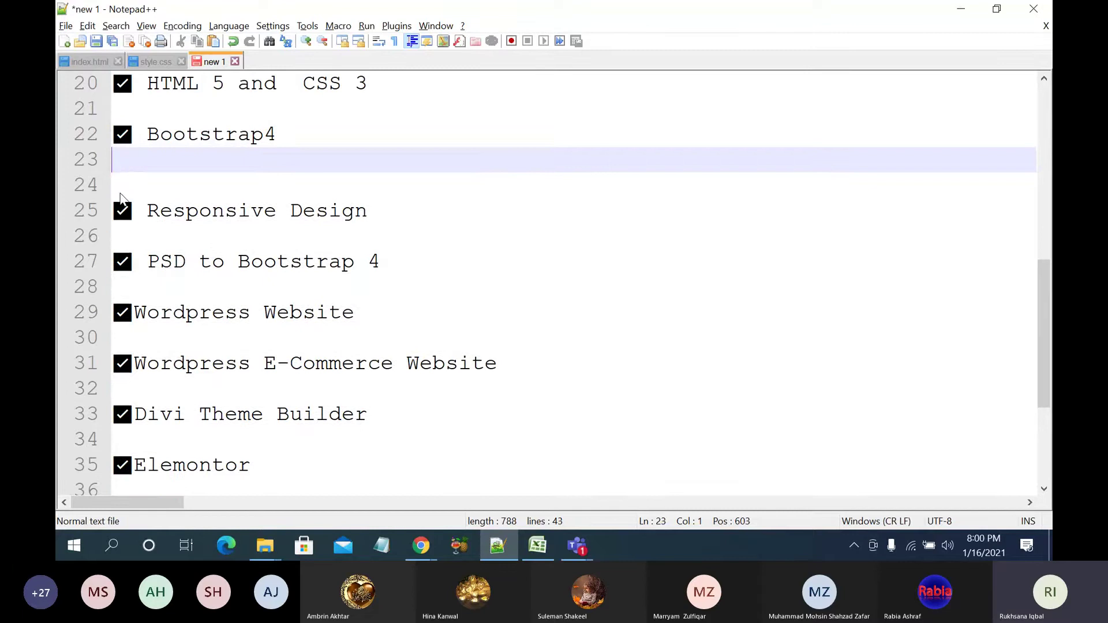
key("Delete")
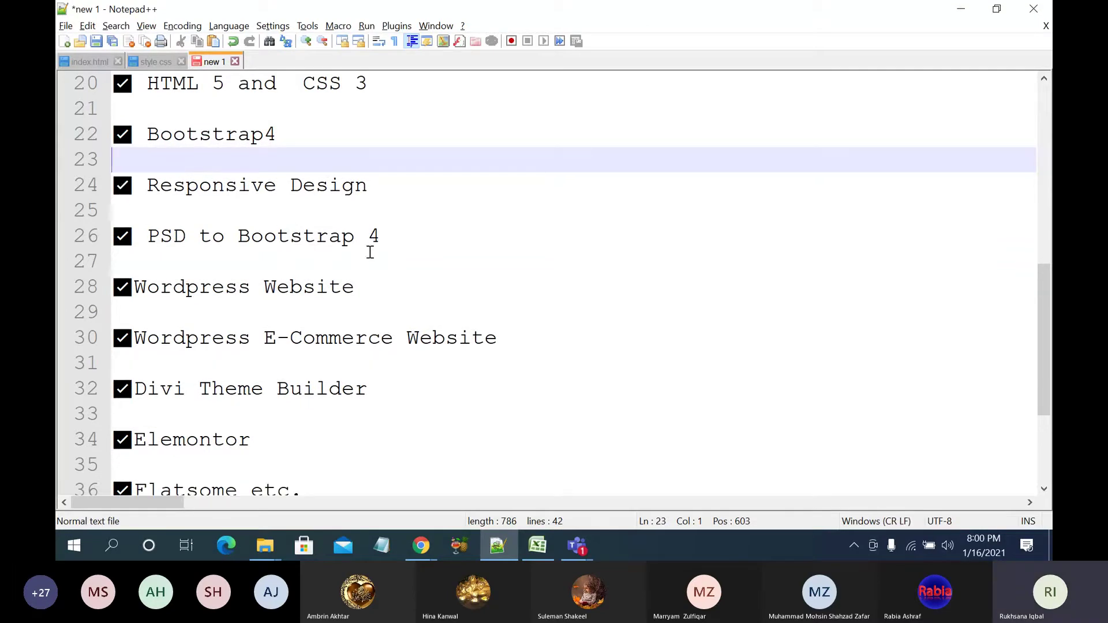
scroll(363, 306, "down", 1)
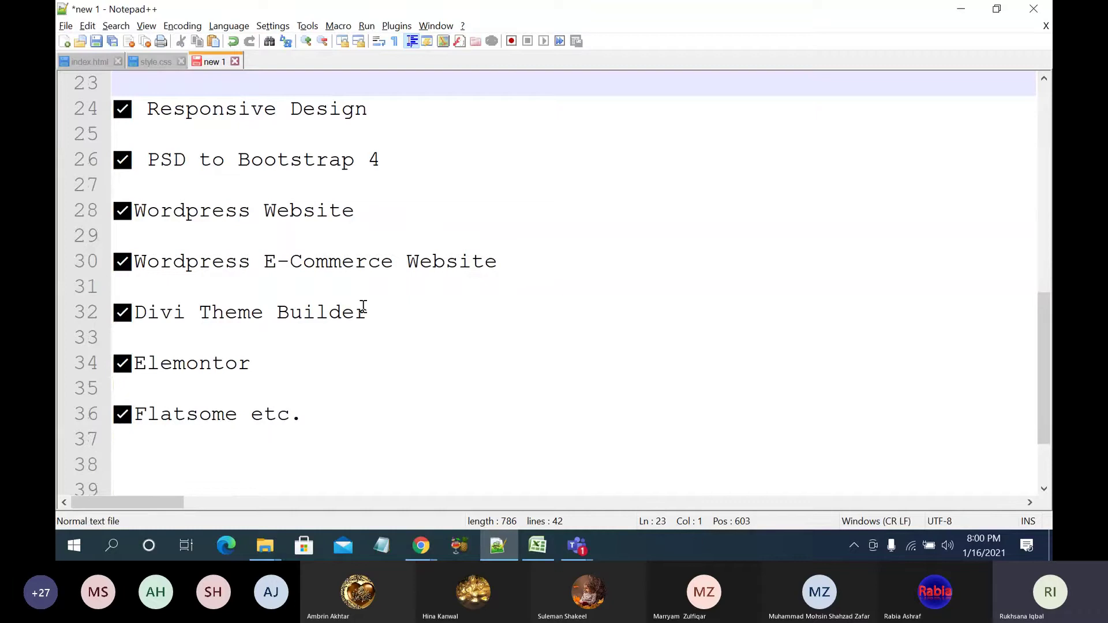
Step: Delete the "Wordpress Website" entry from the skills list together with the extra blank line it leaves
left_click(370, 222)
left_click(57, 222, "shift")
key("BackSpace")
key("BackSpace")
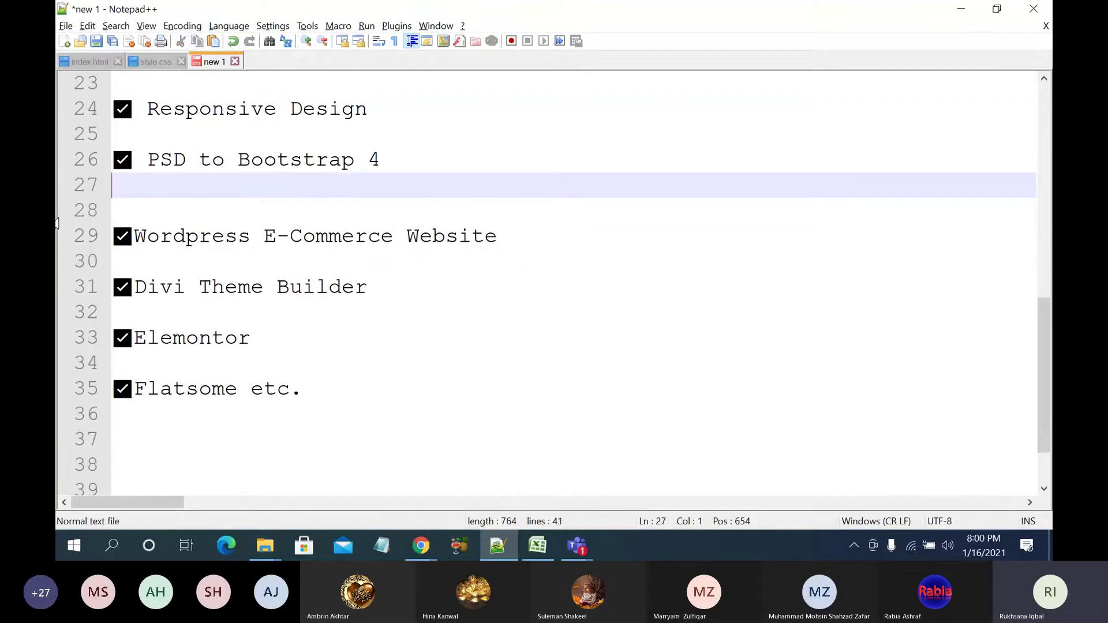
left_click(131, 206)
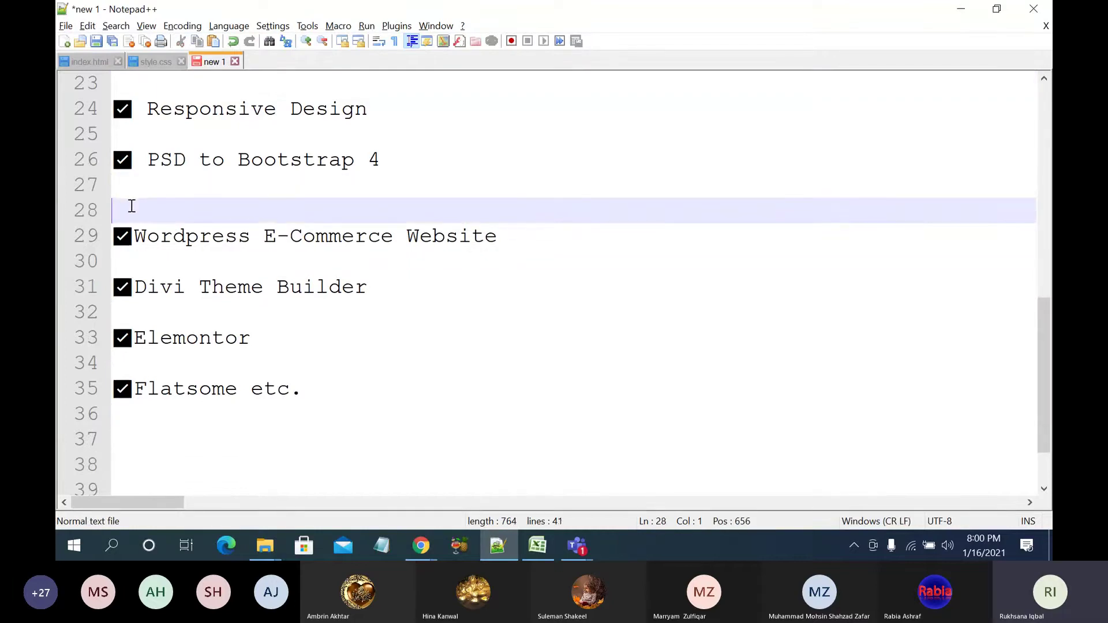
key("BackSpace")
Step: Replace "Wordpress" with "Custom" in the "Wordpress E-Commerce Website" entry of the skills list
left_click_drag(251, 211, 138, 211)
key("BackSpace")
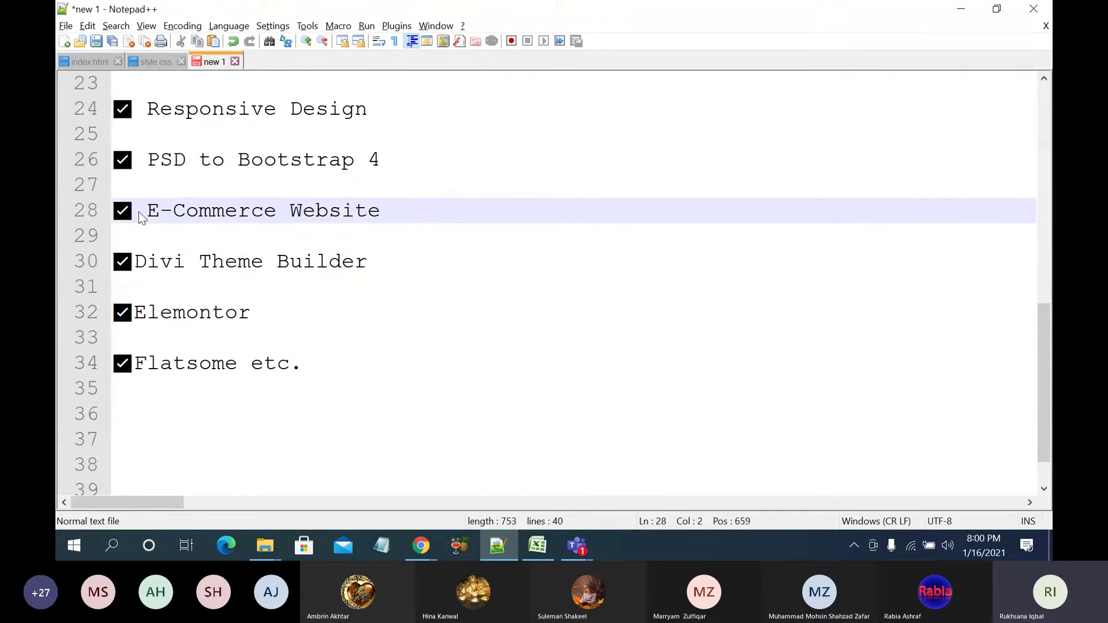
type("Custom")
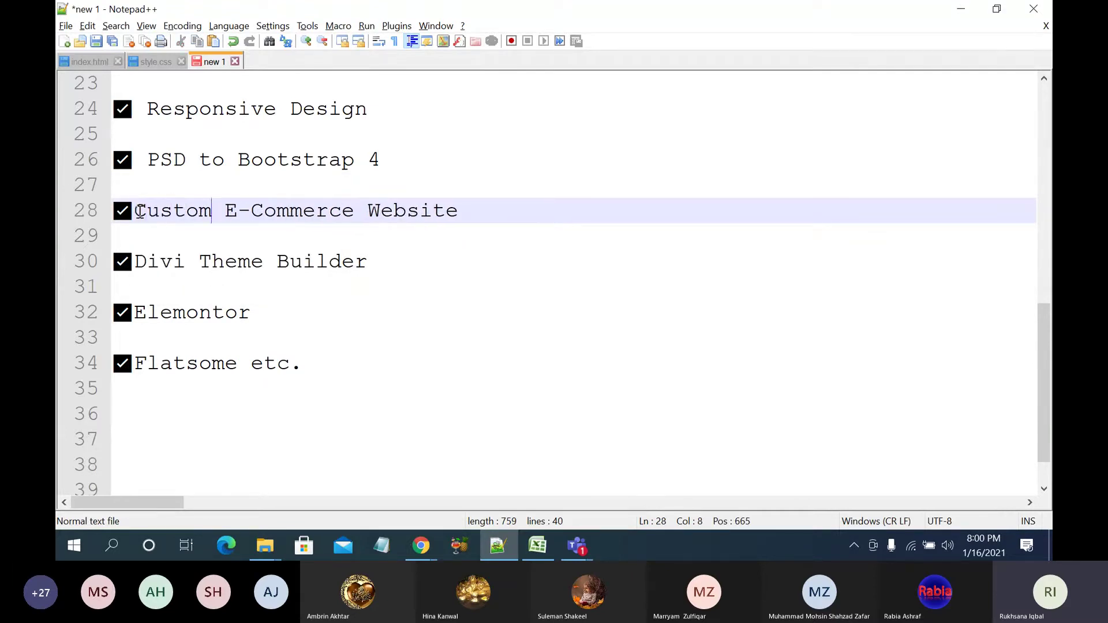
Step: Delete the "Divi Theme Builder", "Elemontor" and "Flatsome etc." entries and their blank lines from the end of the skills list
left_click(321, 279)
left_click_drag(368, 261, 83, 272)
key("BackSpace")
key("BackSpace")
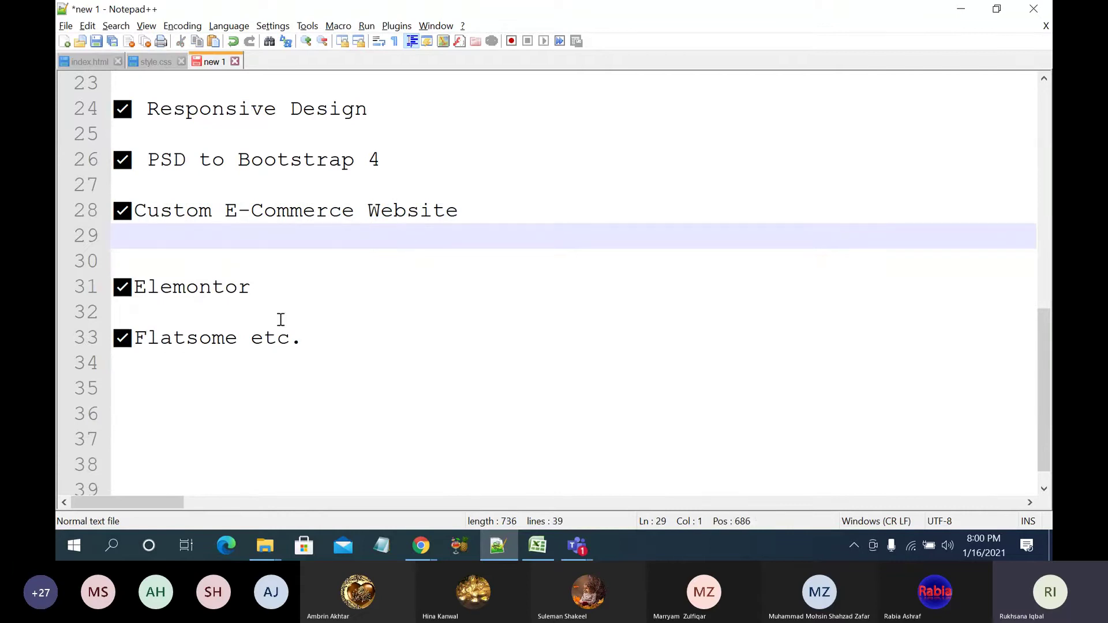
left_click(310, 342)
left_click_drag(309, 343, 74, 242)
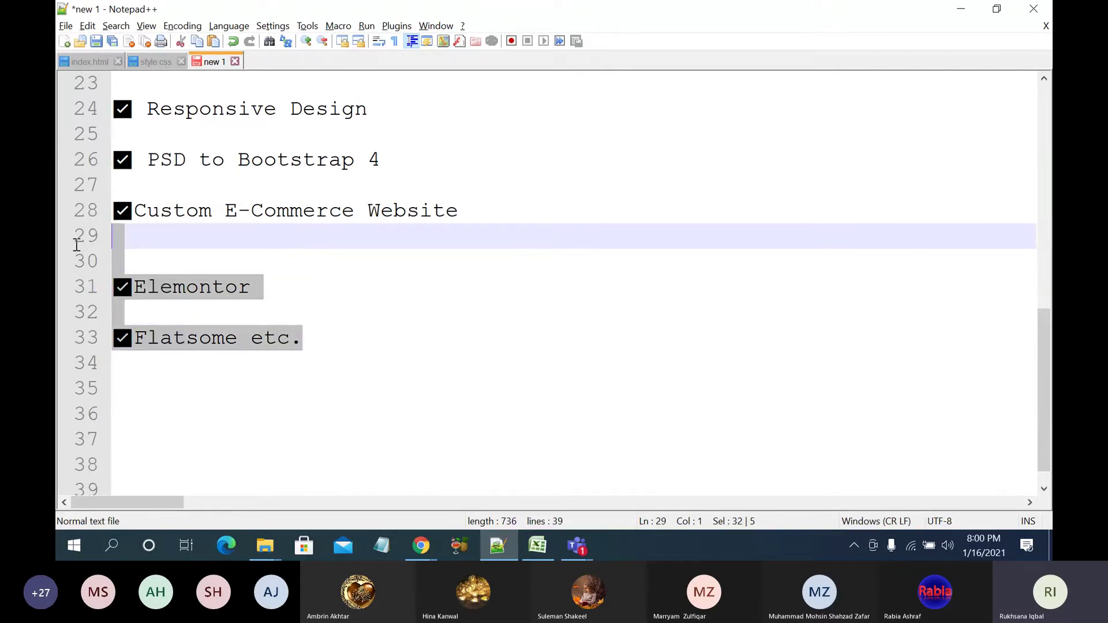
key("BackSpace")
key("BackSpace")
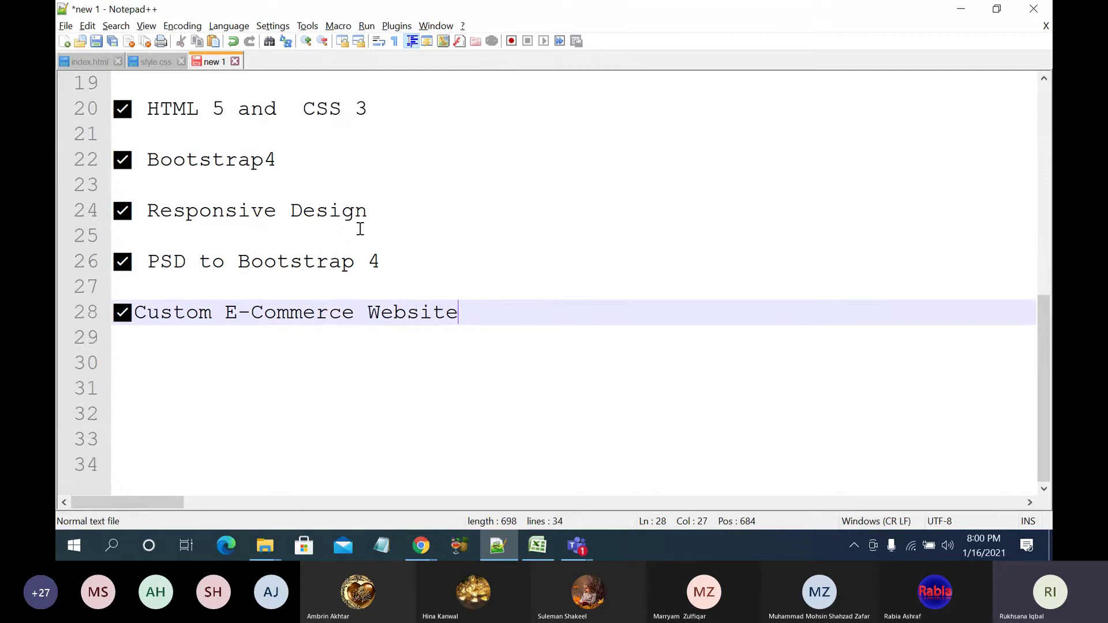
Step: Remove the "Wordpress websites" line from the technologies list in the draft
scroll(358, 227, "up", 2)
scroll(359, 227, "up", 2)
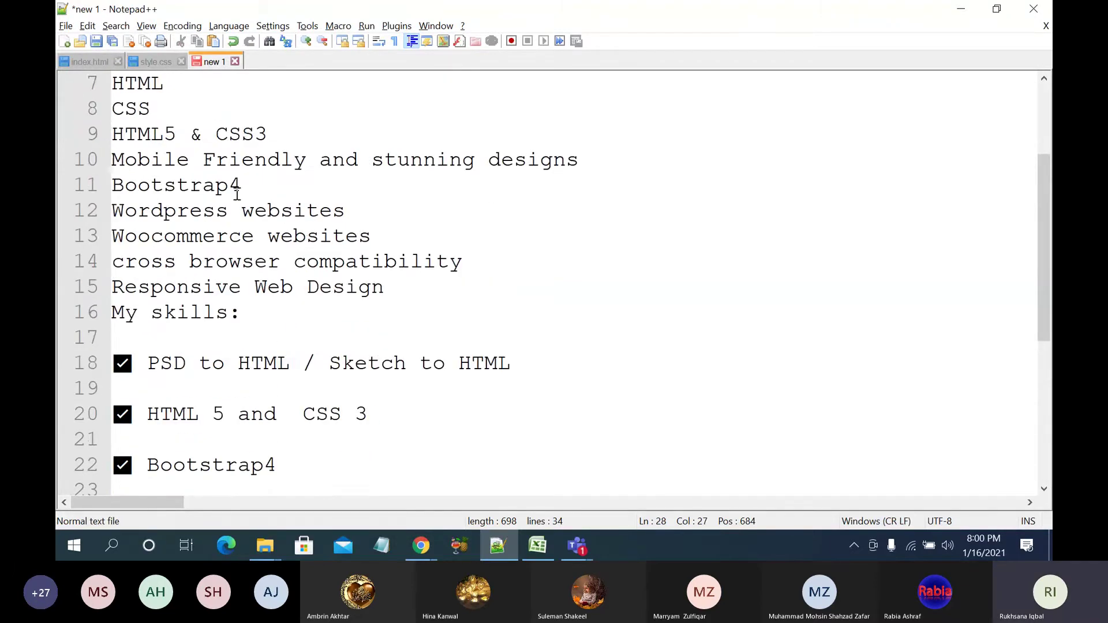
left_click_drag(359, 211, 111, 211)
key("BackSpace")
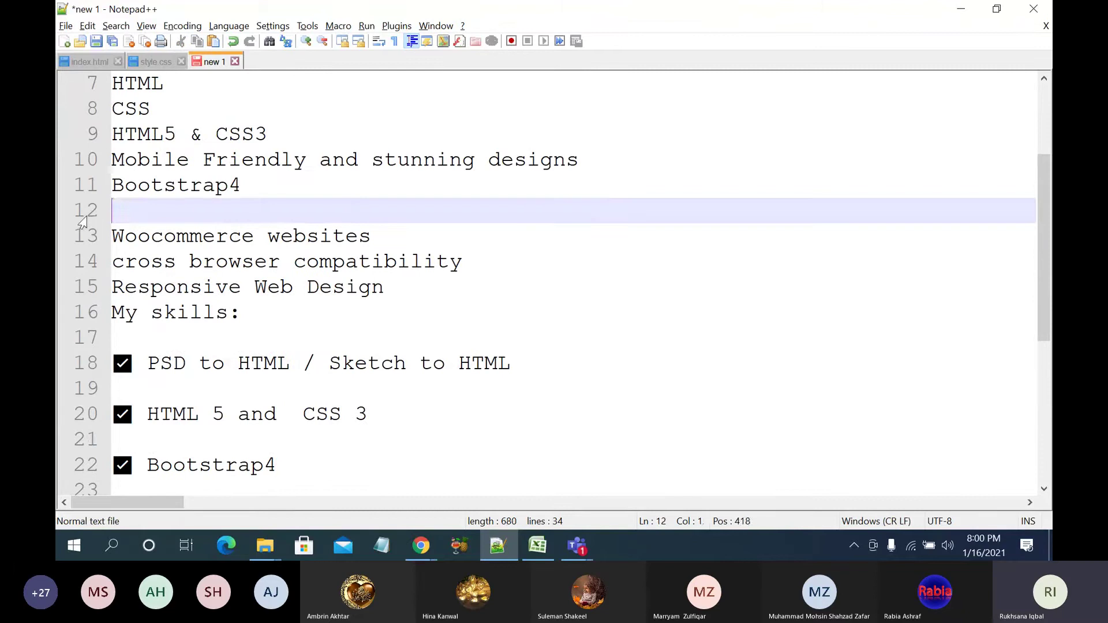
key("BackSpace")
Step: Change the "Woocommerce websites" line in the technologies list to "Custom Woocommerce"
scroll(220, 237, "up", 2)
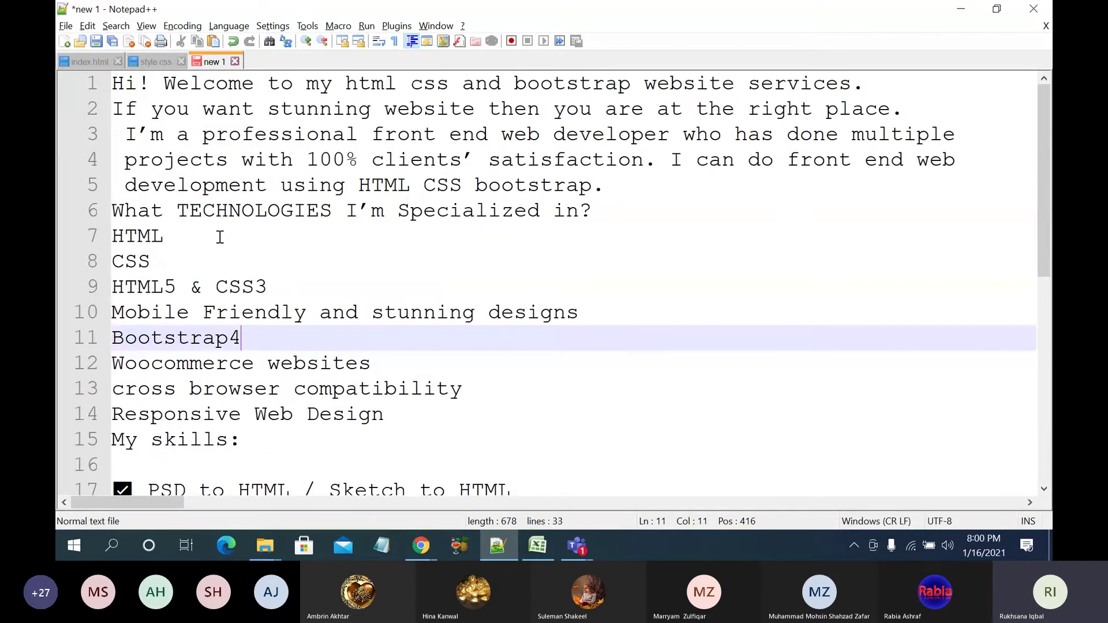
scroll(219, 237, "down", 1)
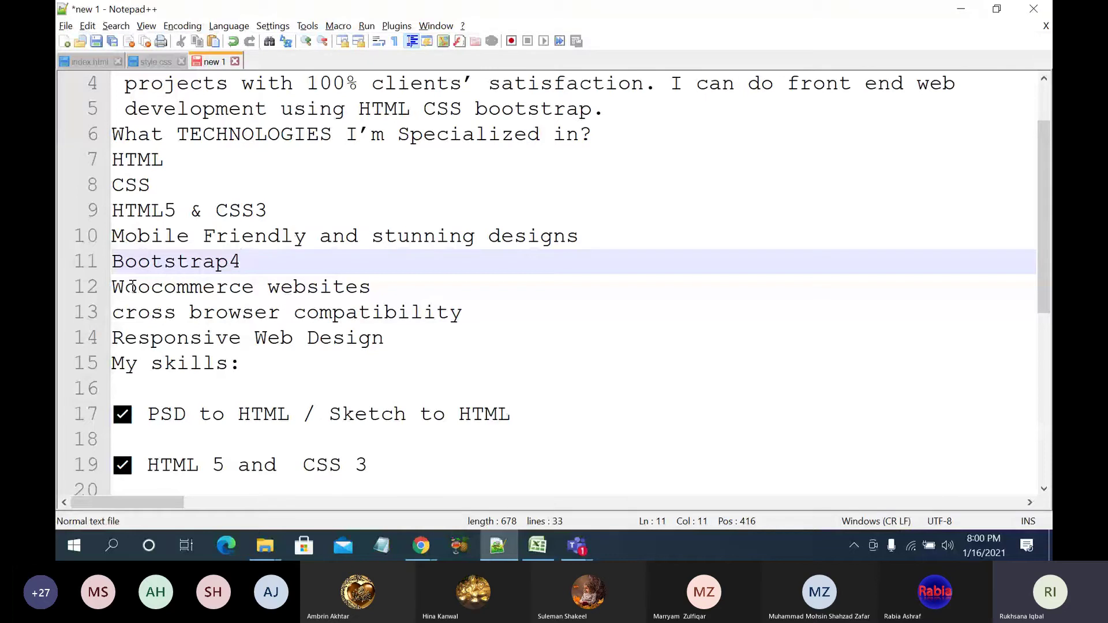
left_click(113, 286)
type("Custom")
key("Return")
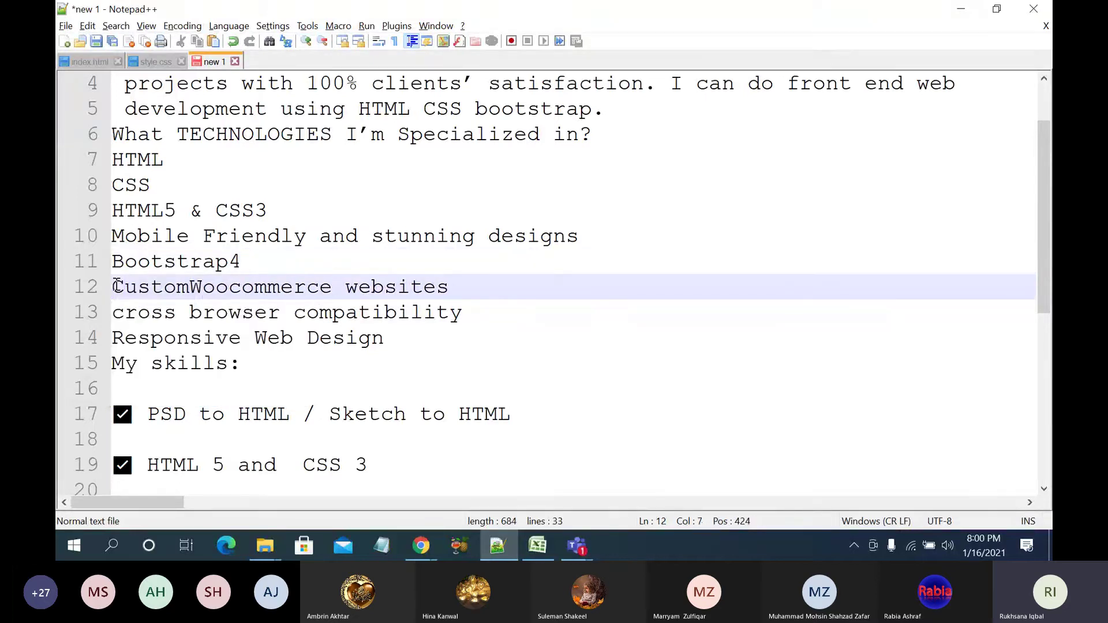
left_click_drag(462, 286, 363, 287)
key("BackSpace")
key("BackSpace")
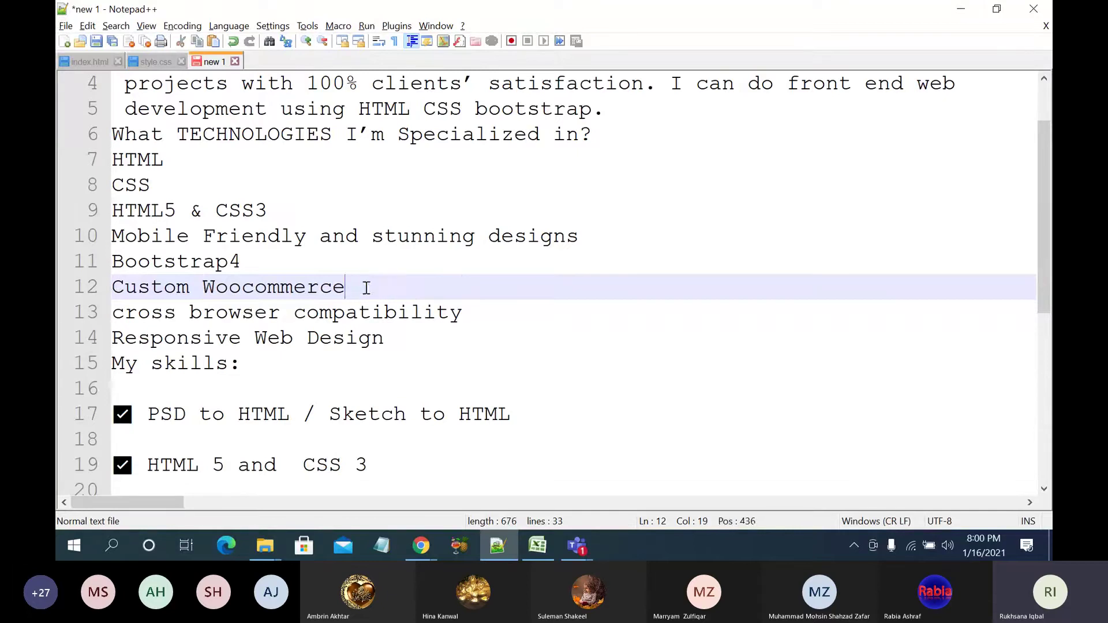
left_click(384, 342)
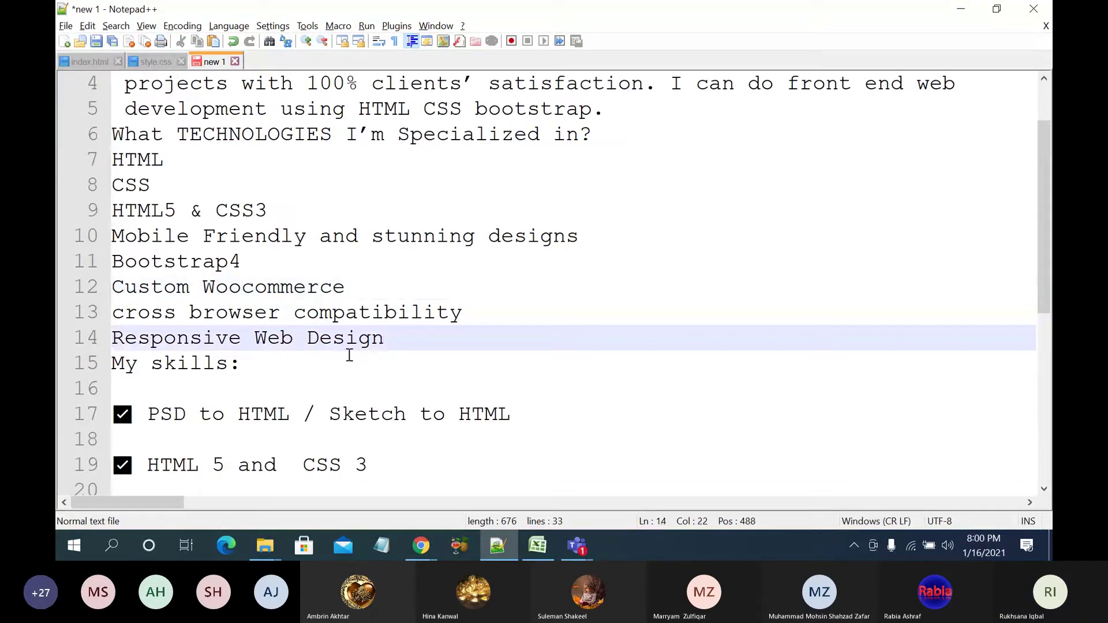
left_click(349, 356)
Step: Switch to the incognito Chrome window and review the "About This Gig" text and "WHY CHOOSE ME?" list of the $80 front-end developer gig
scroll(346, 358, "down", 5)
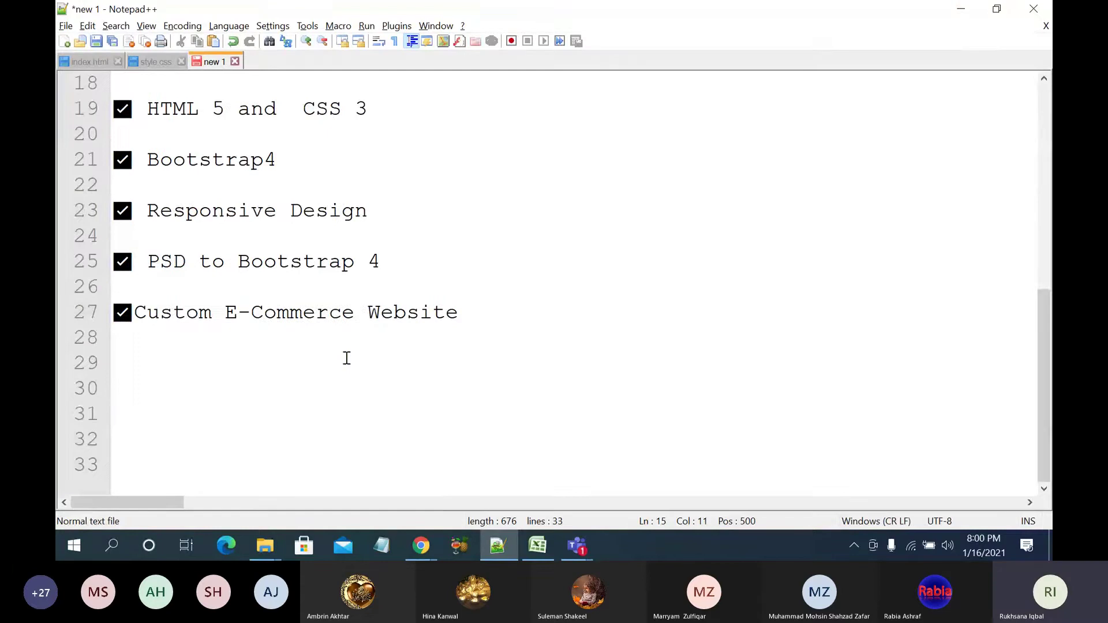
mouse_move(422, 545)
left_click(444, 466)
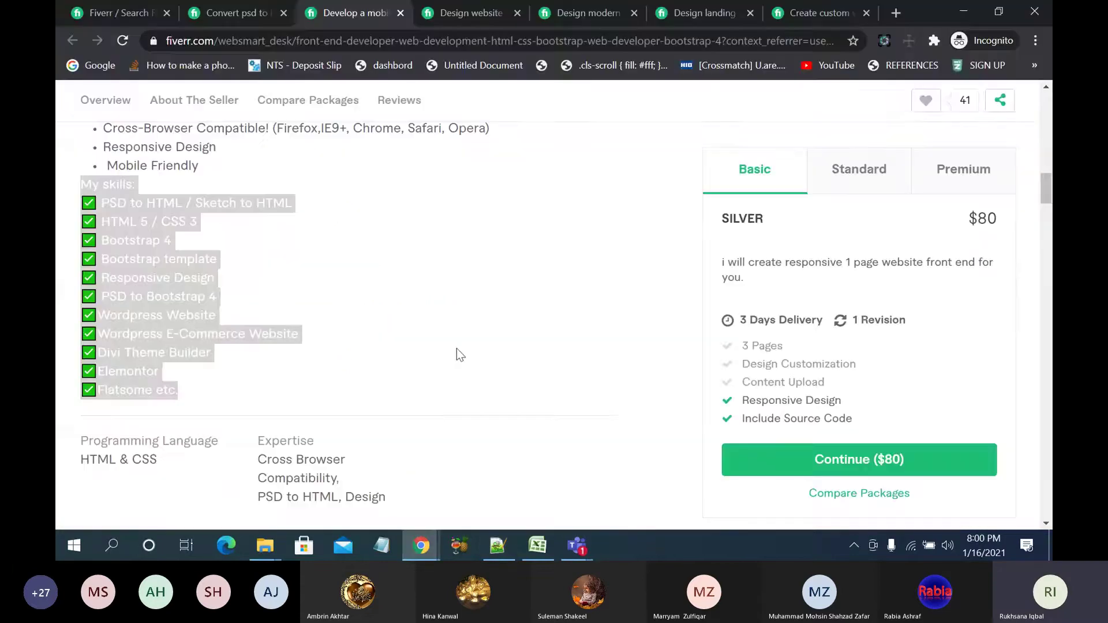
scroll(460, 340, "down", 4)
scroll(460, 341, "up", 7)
scroll(460, 340, "up", 6)
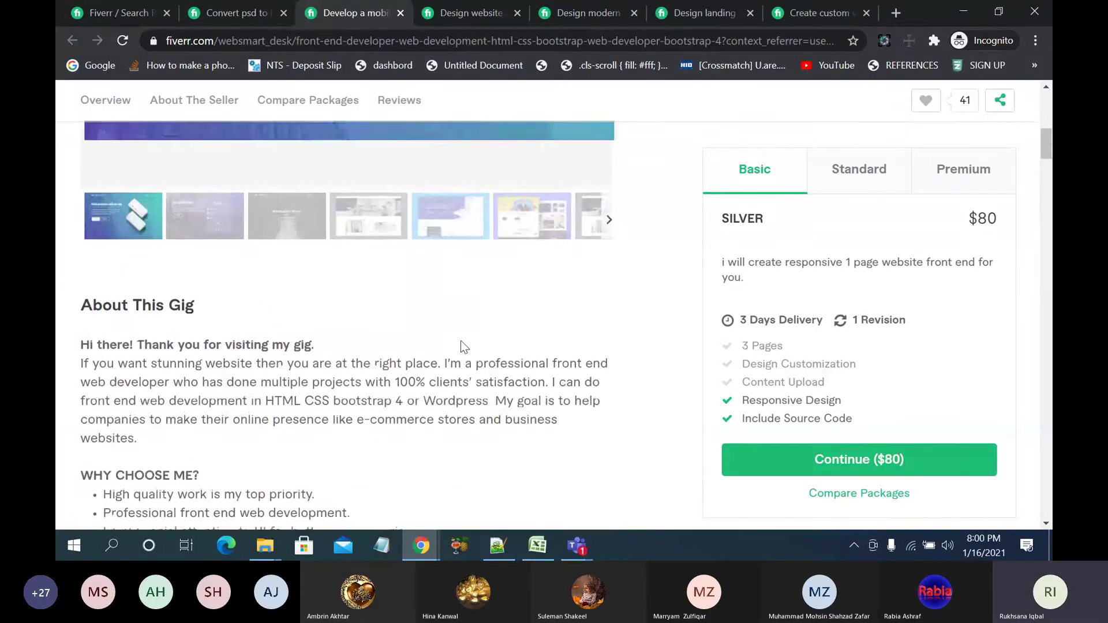
scroll(461, 343, "down", 3)
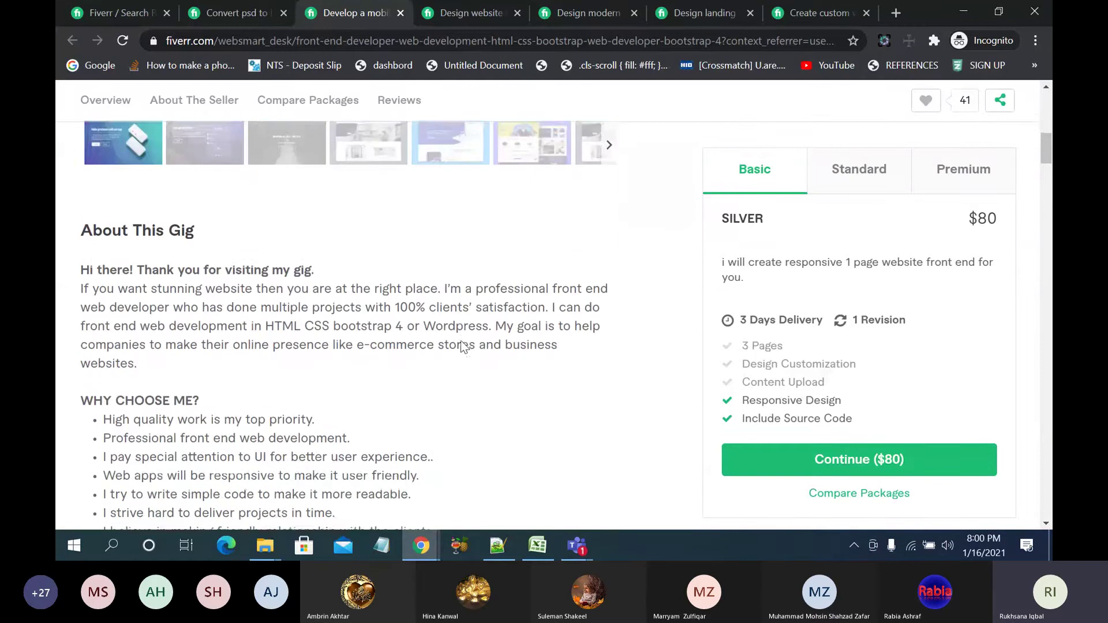
scroll(461, 346, "up", 1)
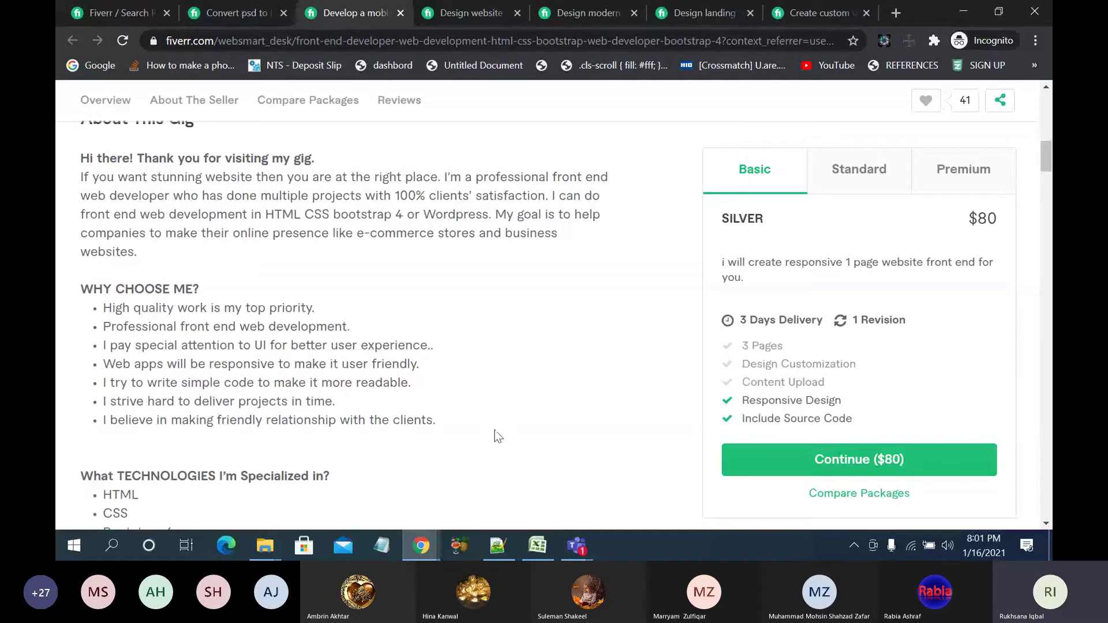
Step: Examine the description sections of the landing page design gig and the modern responsive website gig for reusable content
key("ctrl+6")
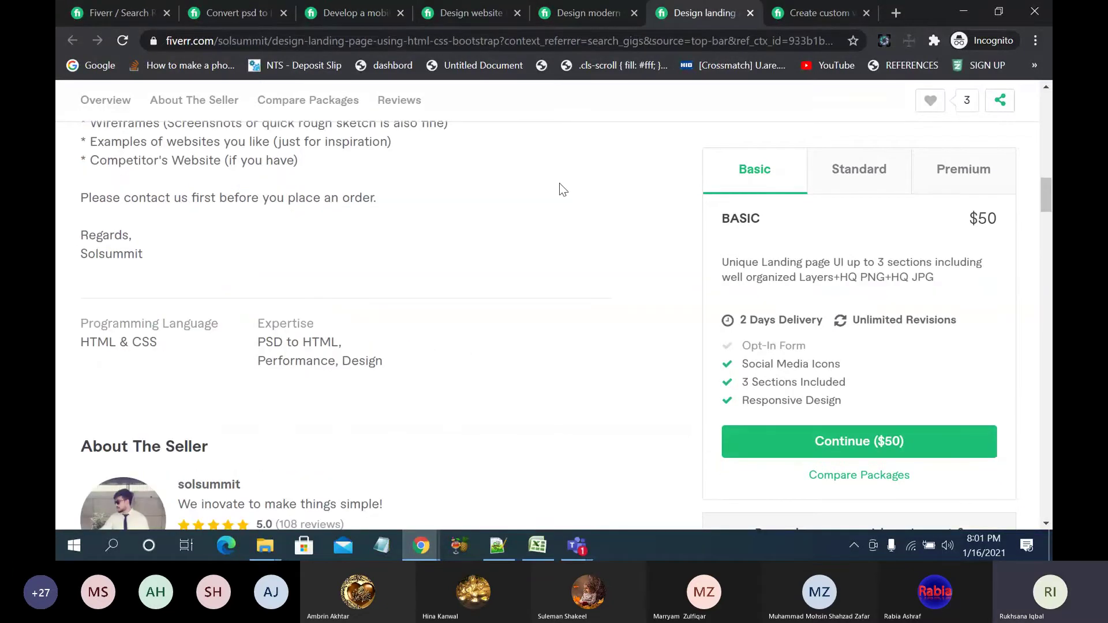
scroll(410, 363, "down", 5)
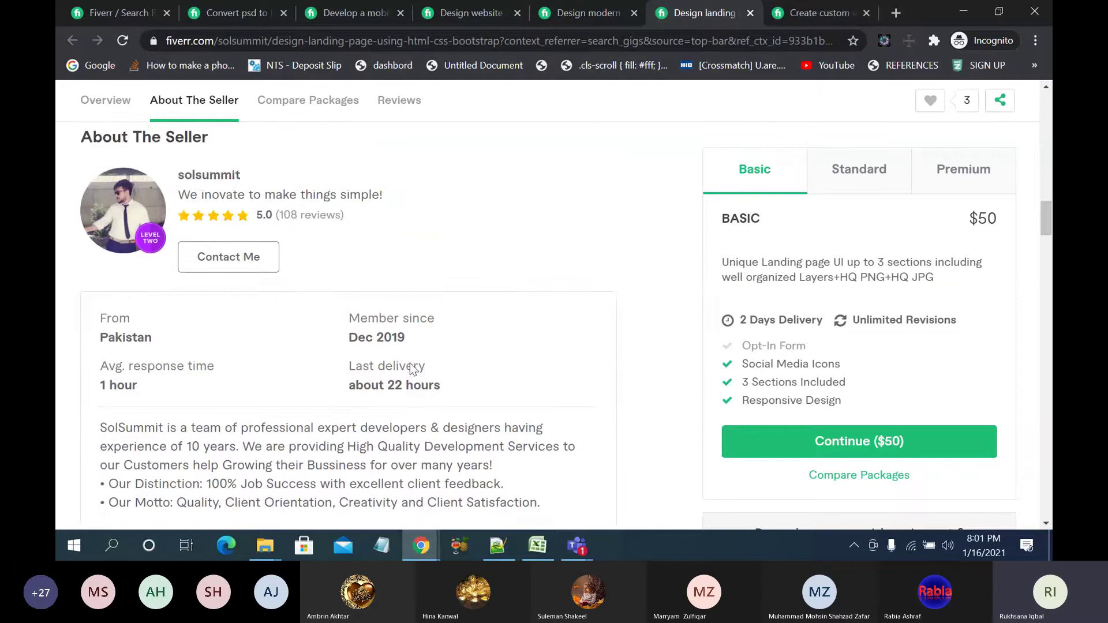
scroll(411, 366, "up", 10)
scroll(411, 363, "down", 4)
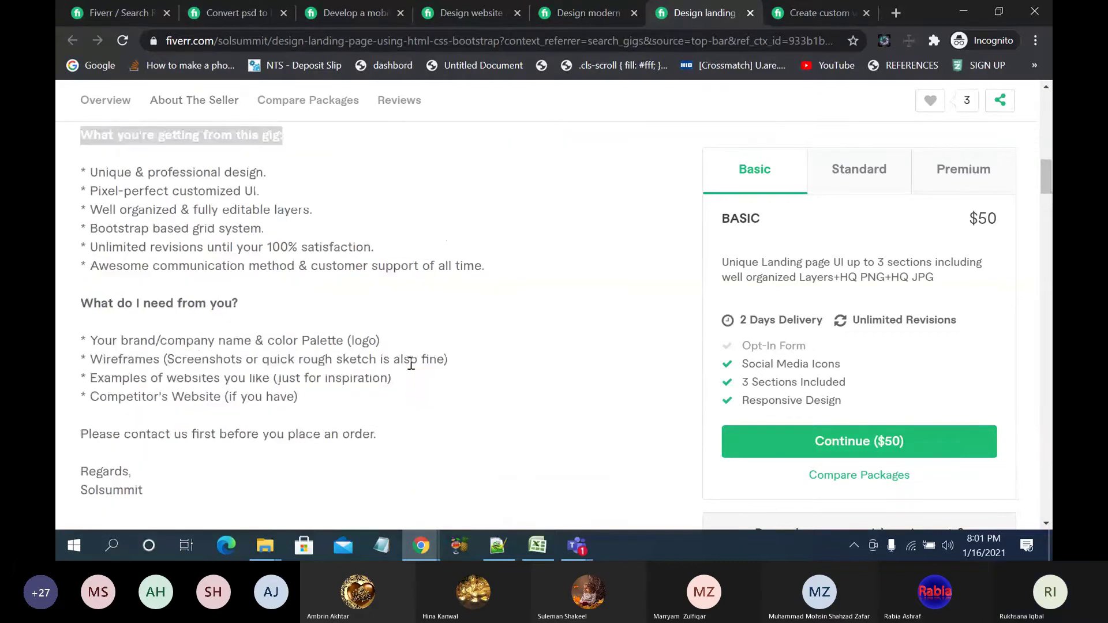
left_click(137, 314)
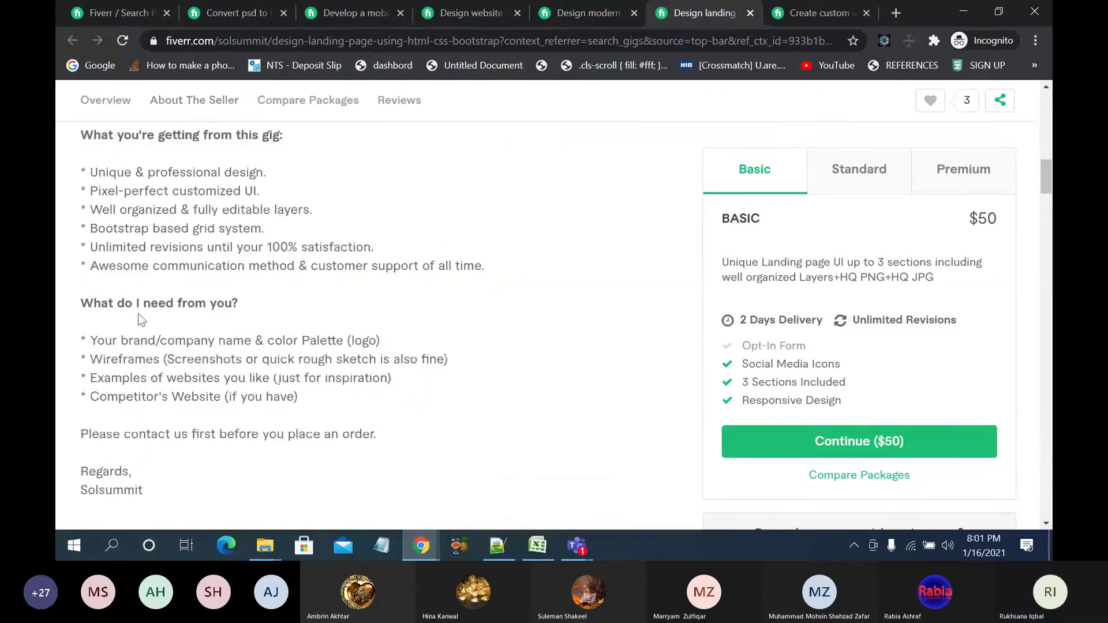
left_click(593, 15)
scroll(379, 353, "down", 3)
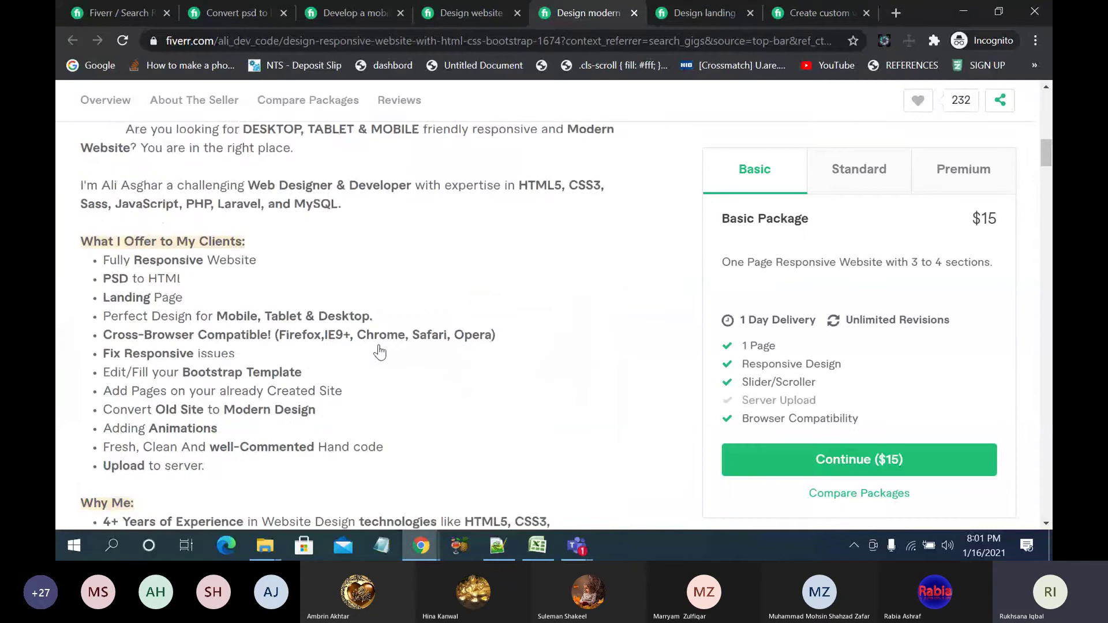
scroll(379, 352, "down", 2)
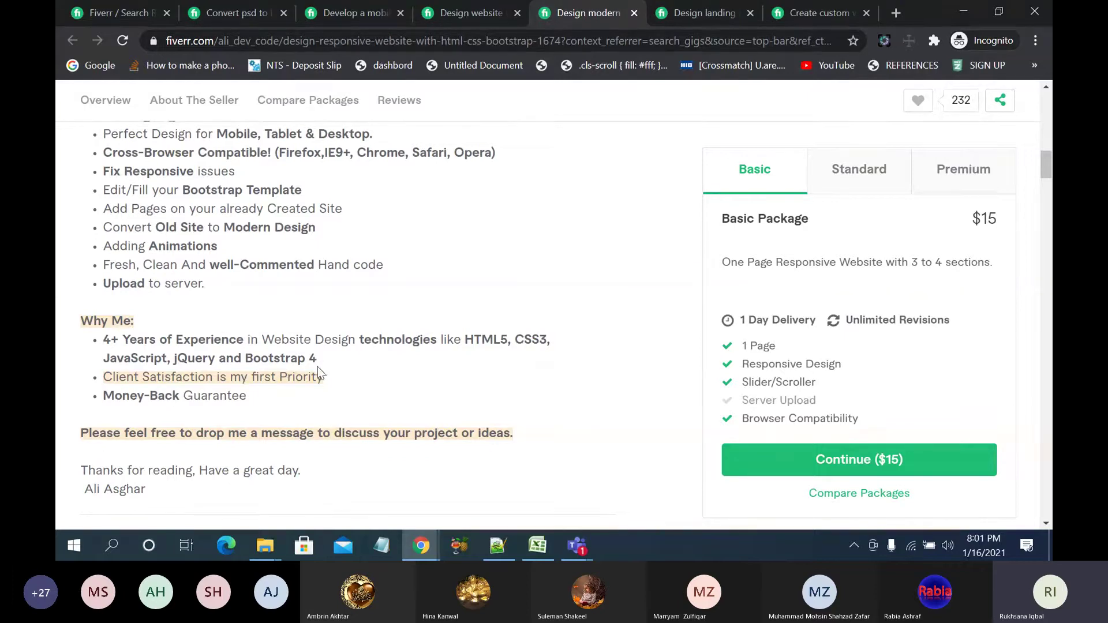
Step: Read through the HTML, CSS, JavaScript and jQuery website gig's full description, then return to the front-end developer gig
left_click(455, 13)
scroll(339, 438, "down", 6)
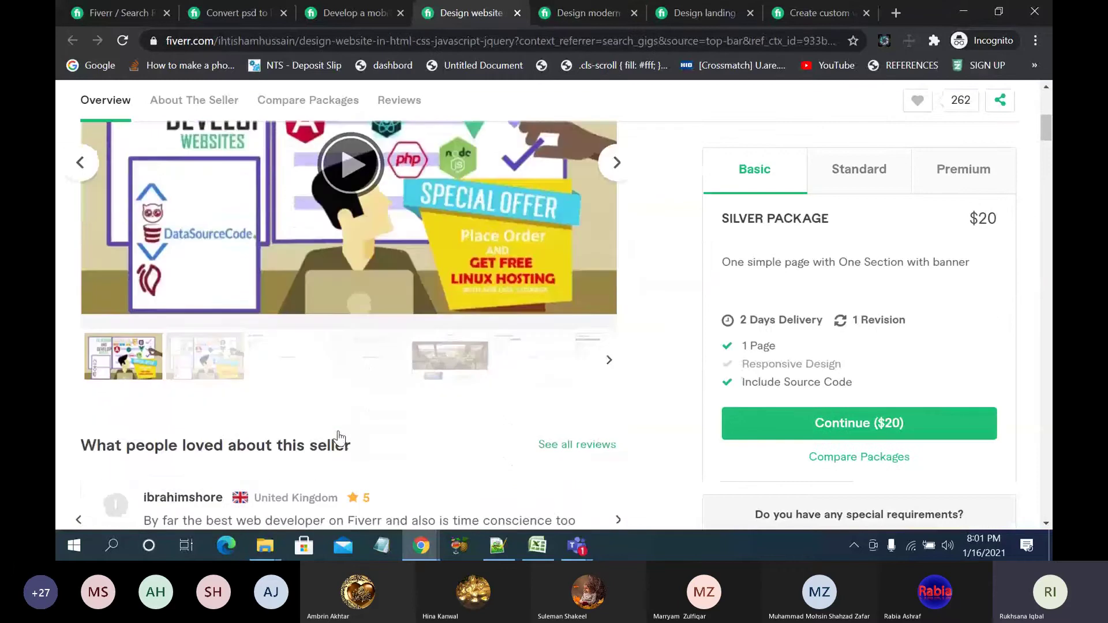
scroll(340, 439, "down", 2)
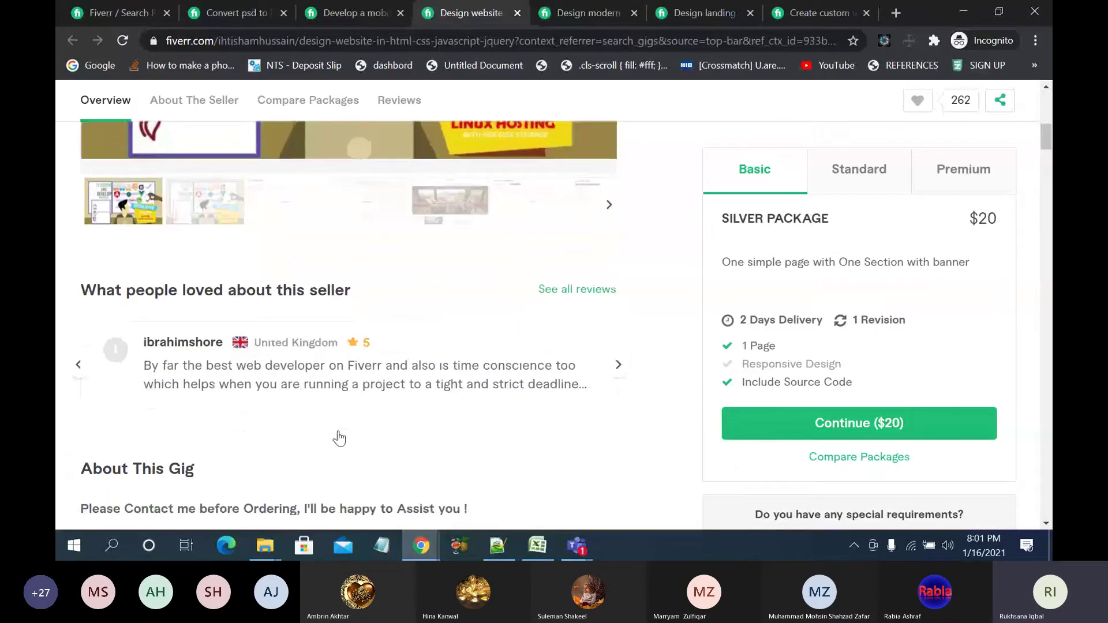
scroll(339, 438, "down", 3)
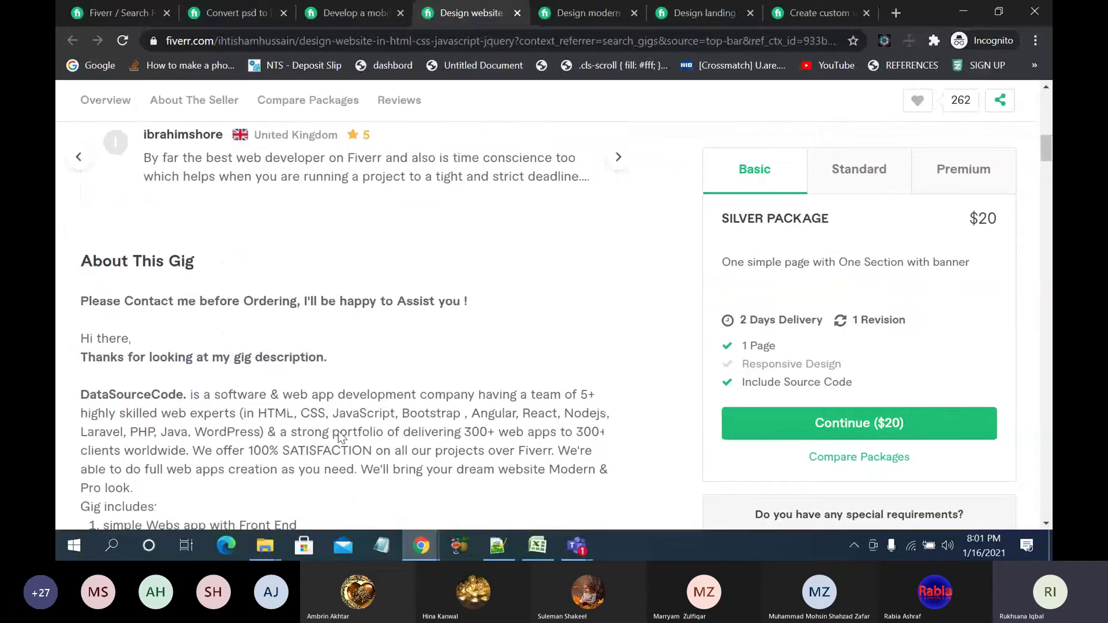
scroll(340, 434, "down", 3)
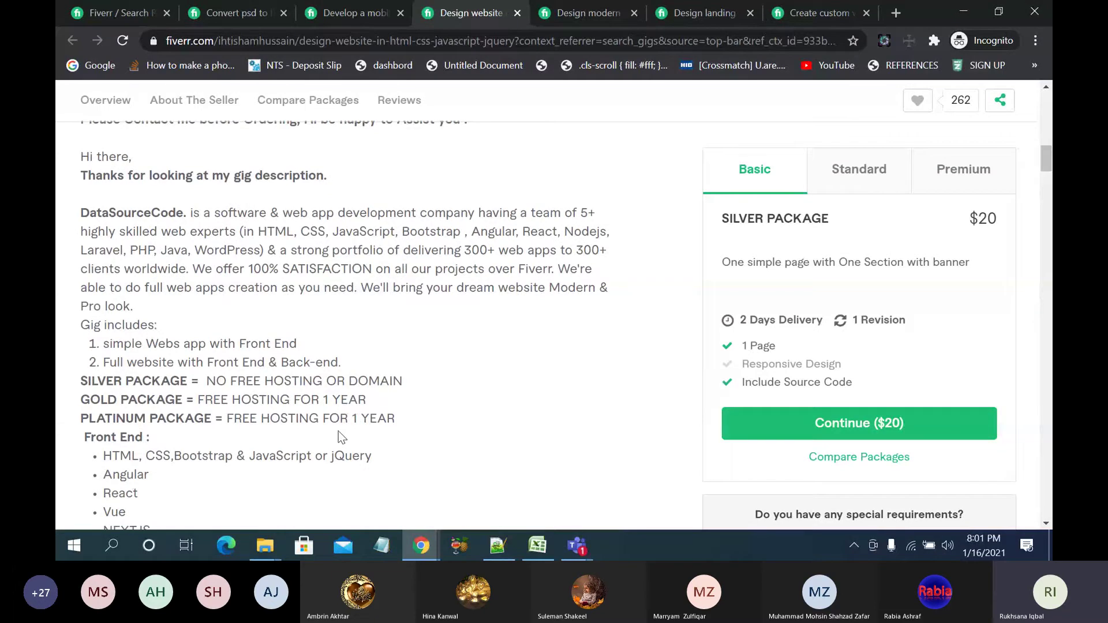
scroll(338, 436, "down", 1)
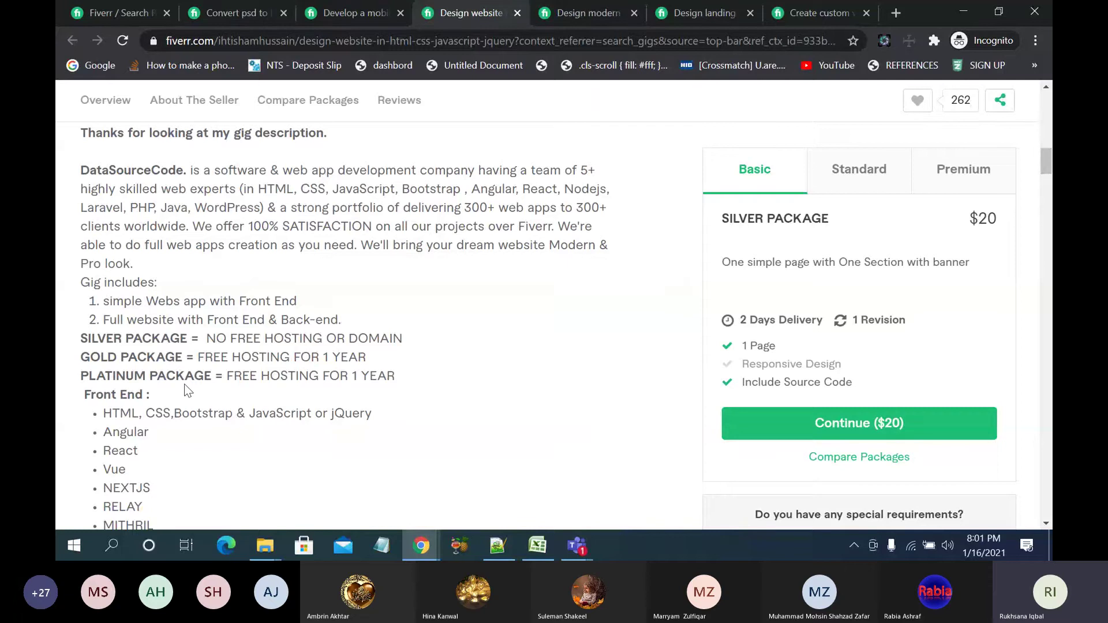
scroll(184, 383, "down", 2)
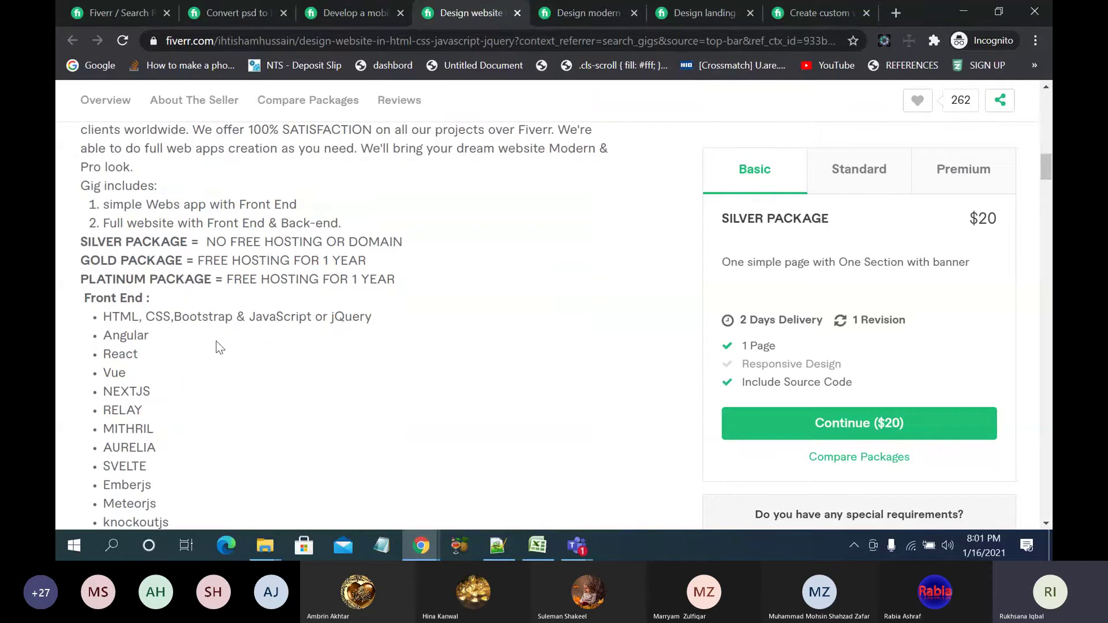
scroll(280, 355, "down", 6)
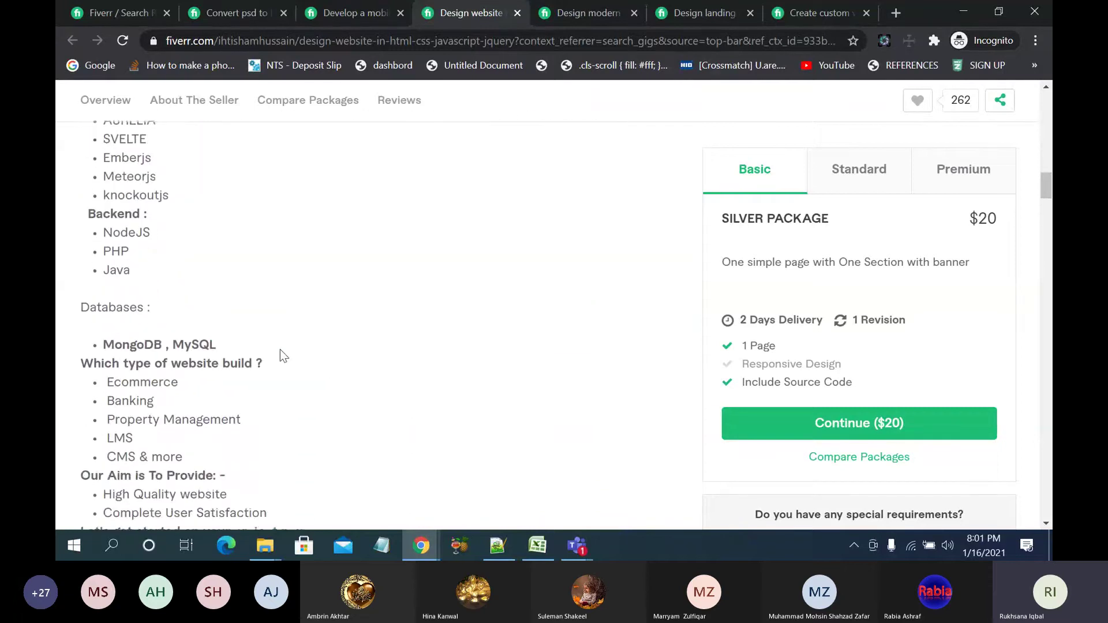
scroll(283, 355, "down", 1)
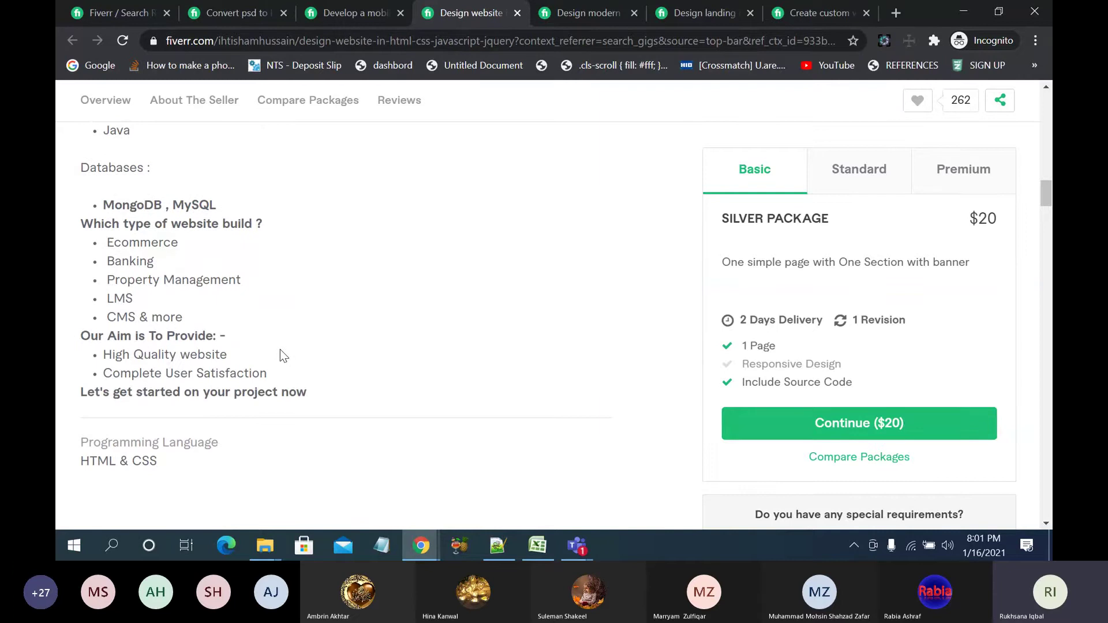
scroll(280, 348, "up", 10)
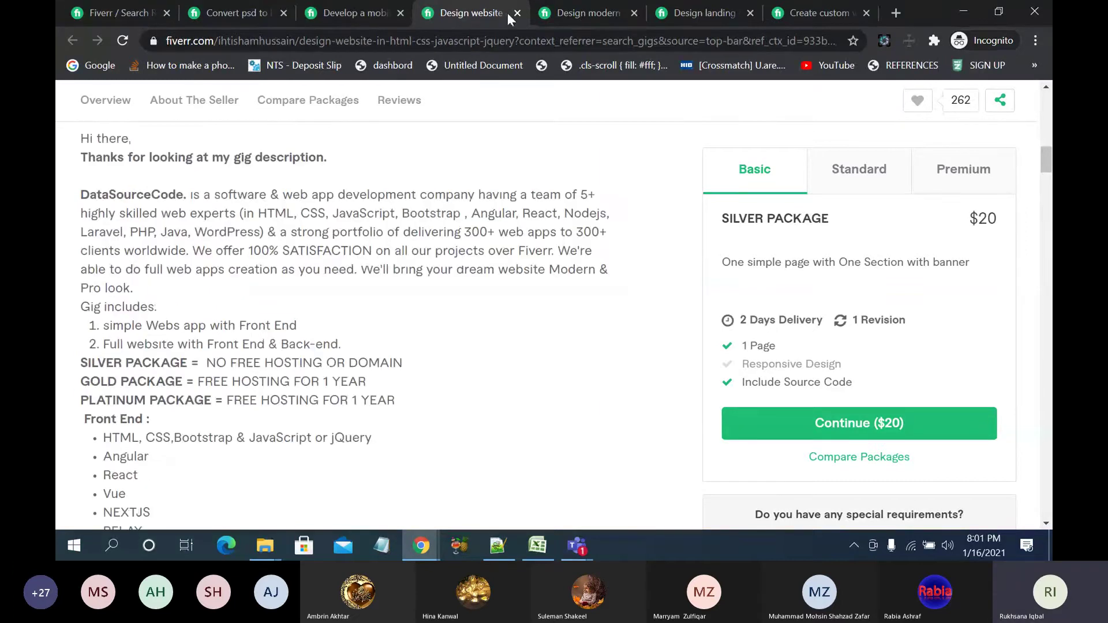
left_click(358, 19)
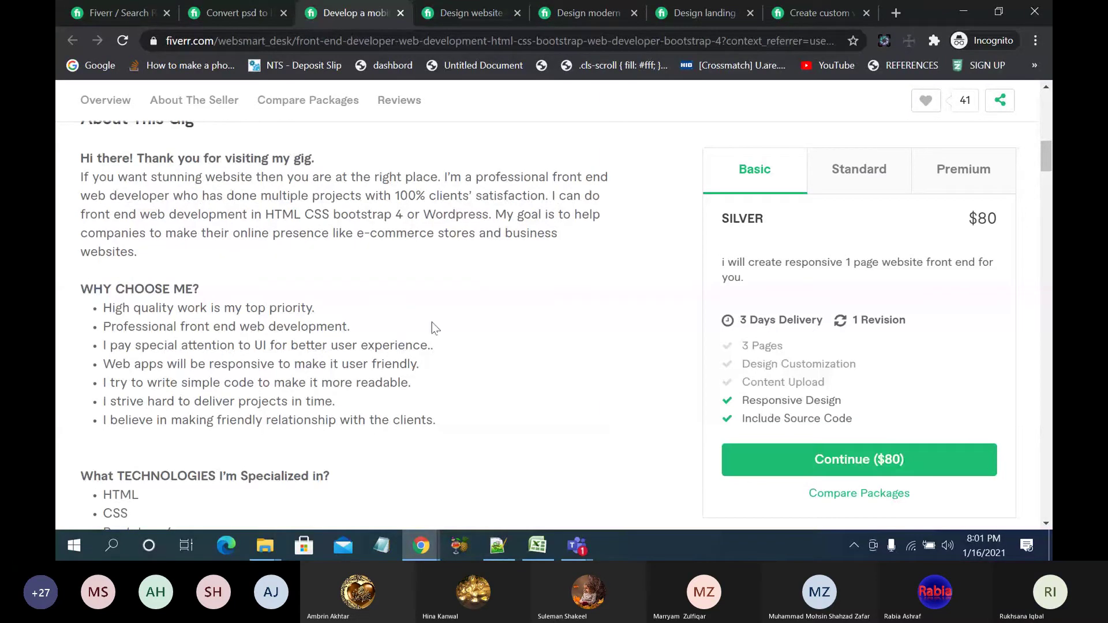
Step: Check the PSD to HTML gig's description, and in Notepad++ add the heading "Why Me?" below the "Custom E-Commerce Website" line
scroll(432, 322, "down", 2)
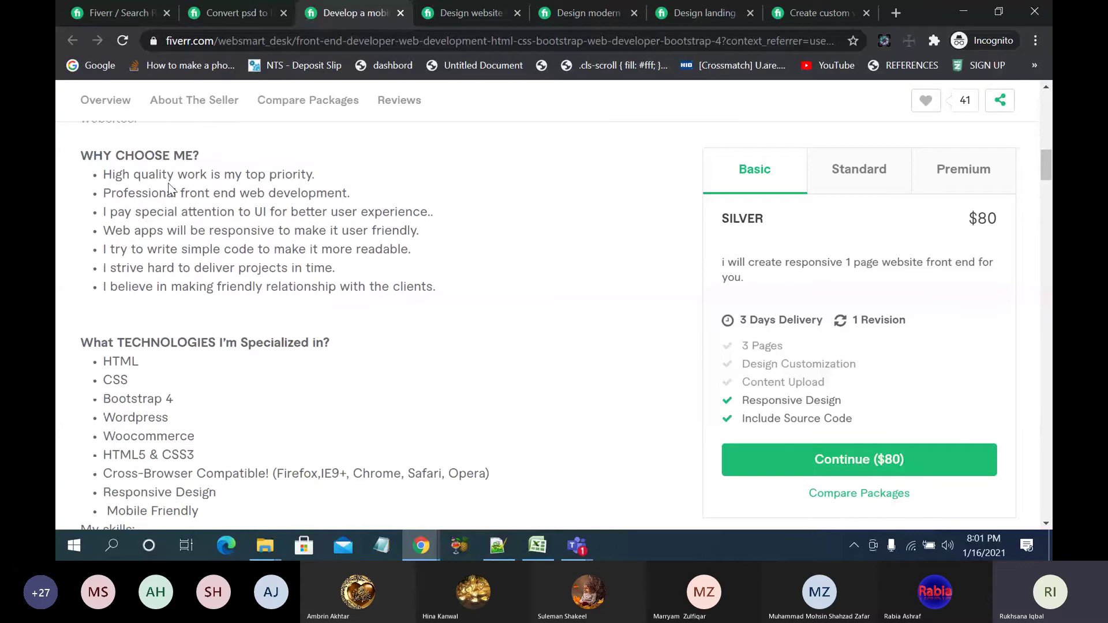
left_click(240, 12)
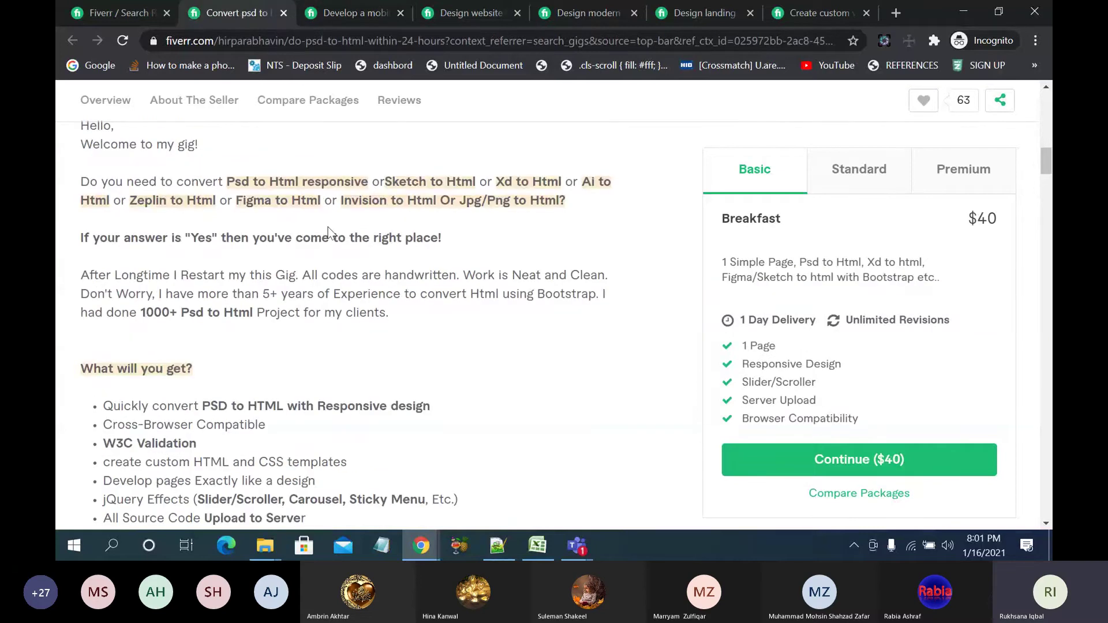
scroll(328, 227, "down", 6)
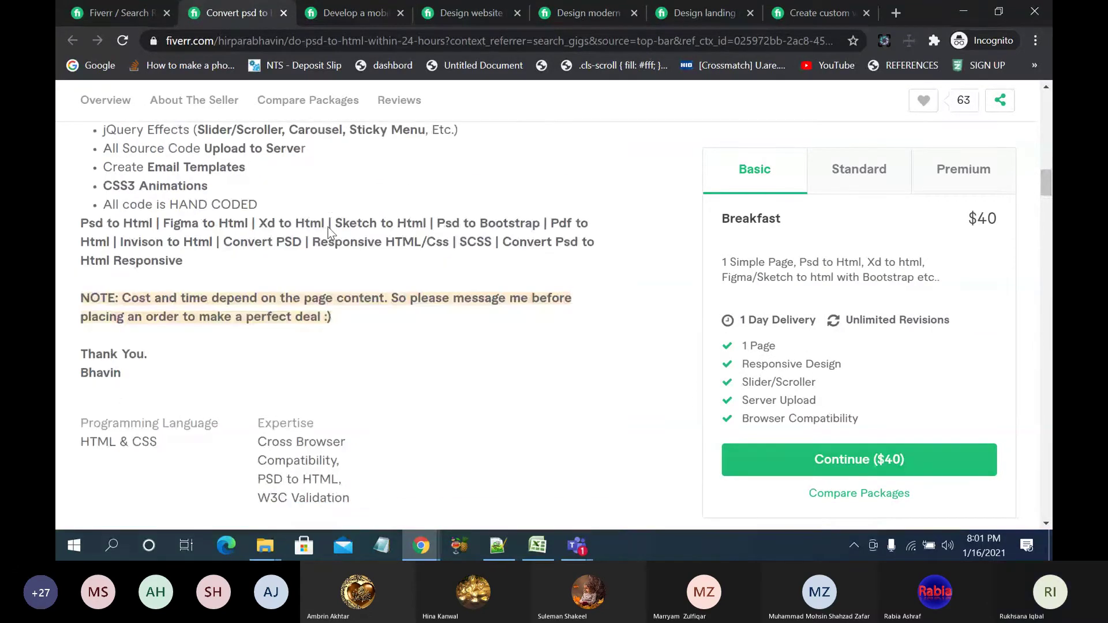
scroll(328, 227, "up", 8)
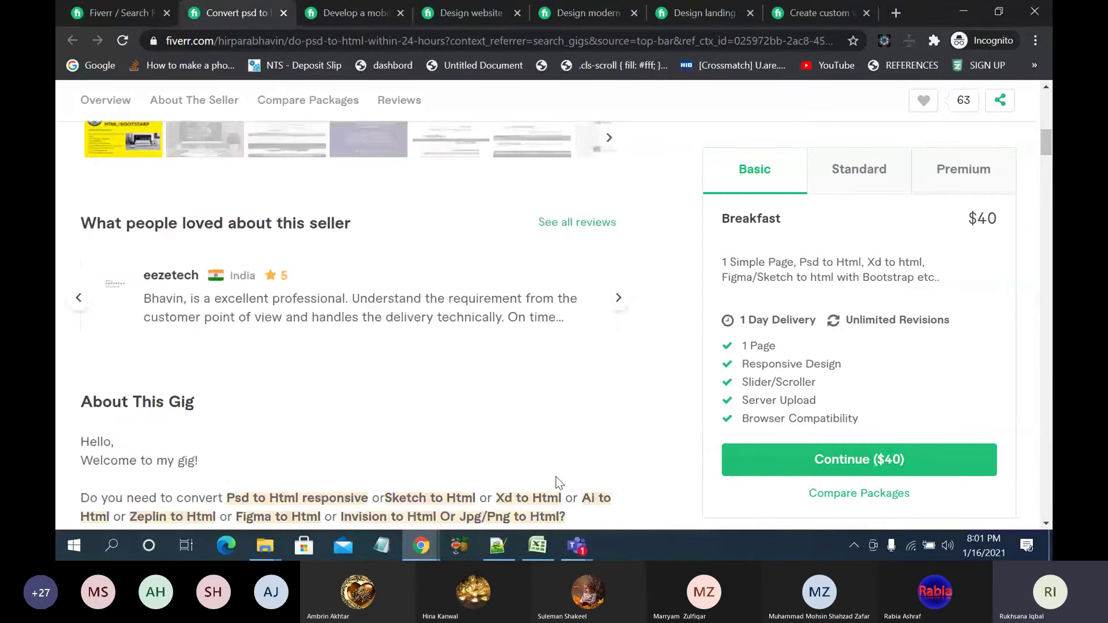
left_click(499, 546)
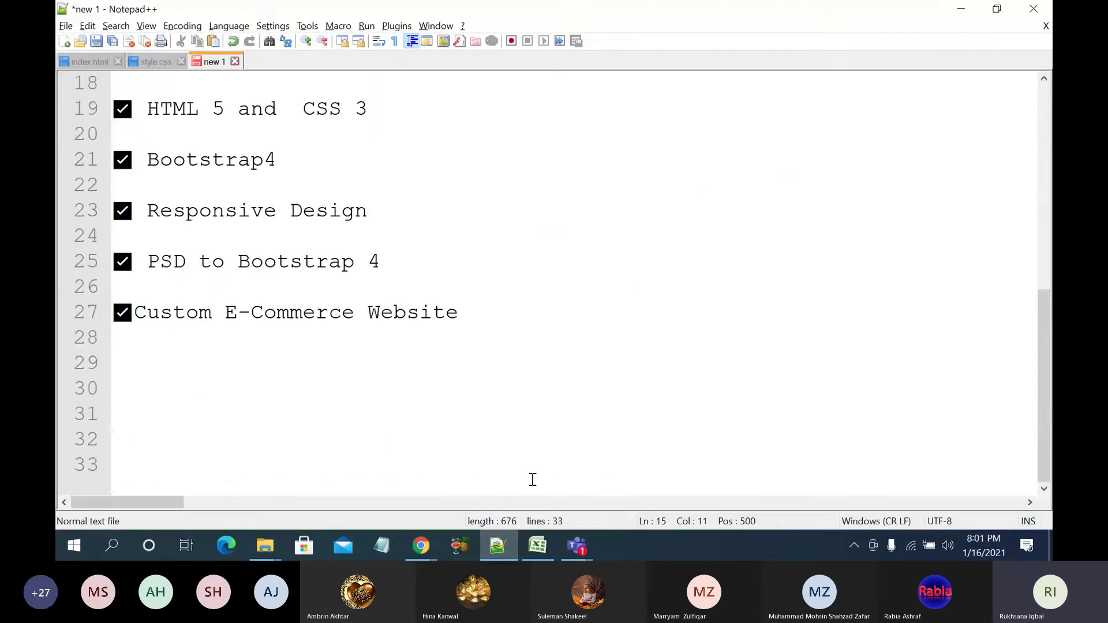
left_click(563, 405)
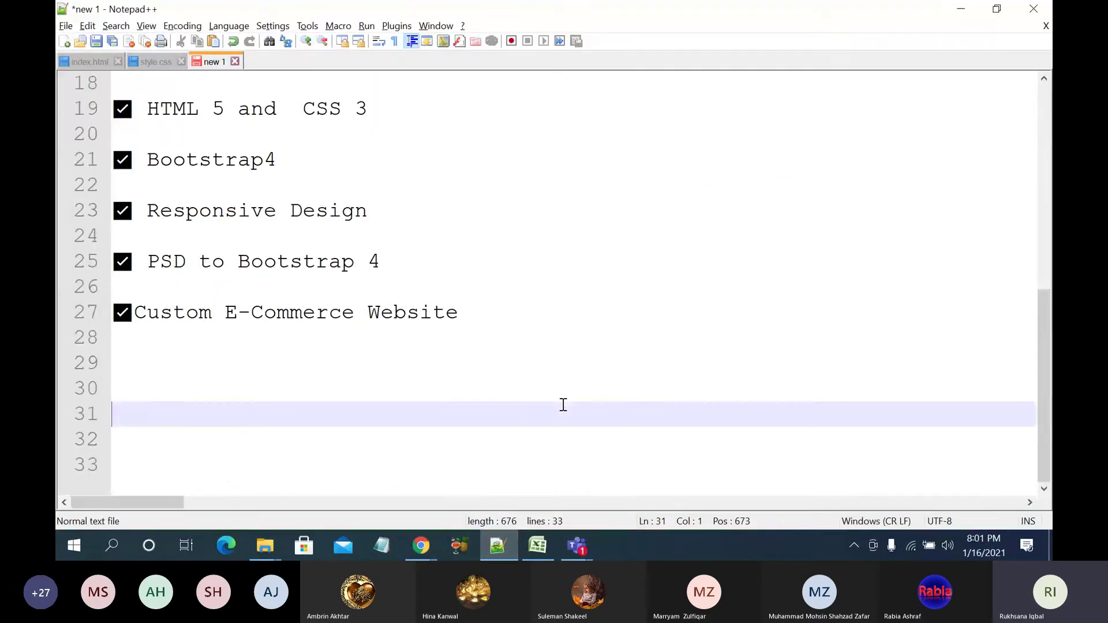
left_click(276, 339)
type("Why me")
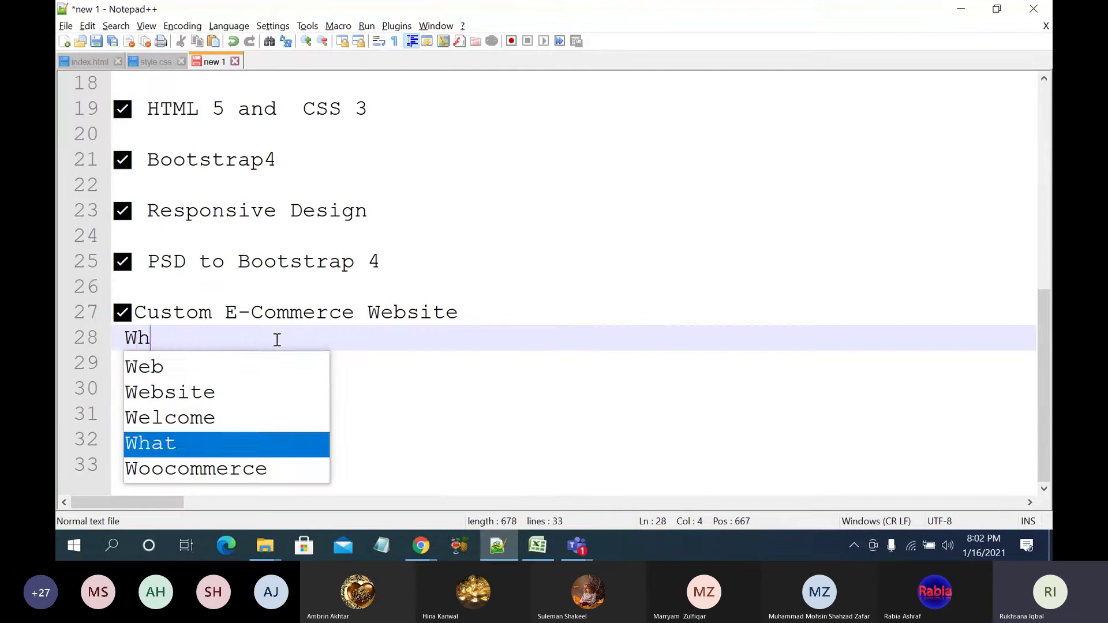
key("BackSpace")
key("BackSpace")
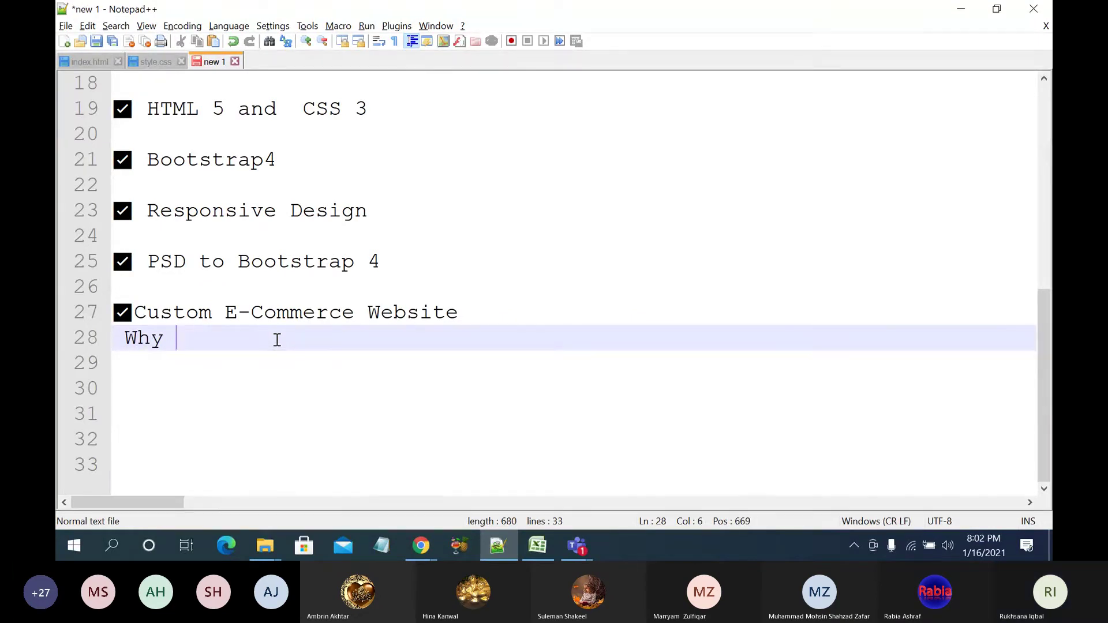
type("Me?")
key("Return")
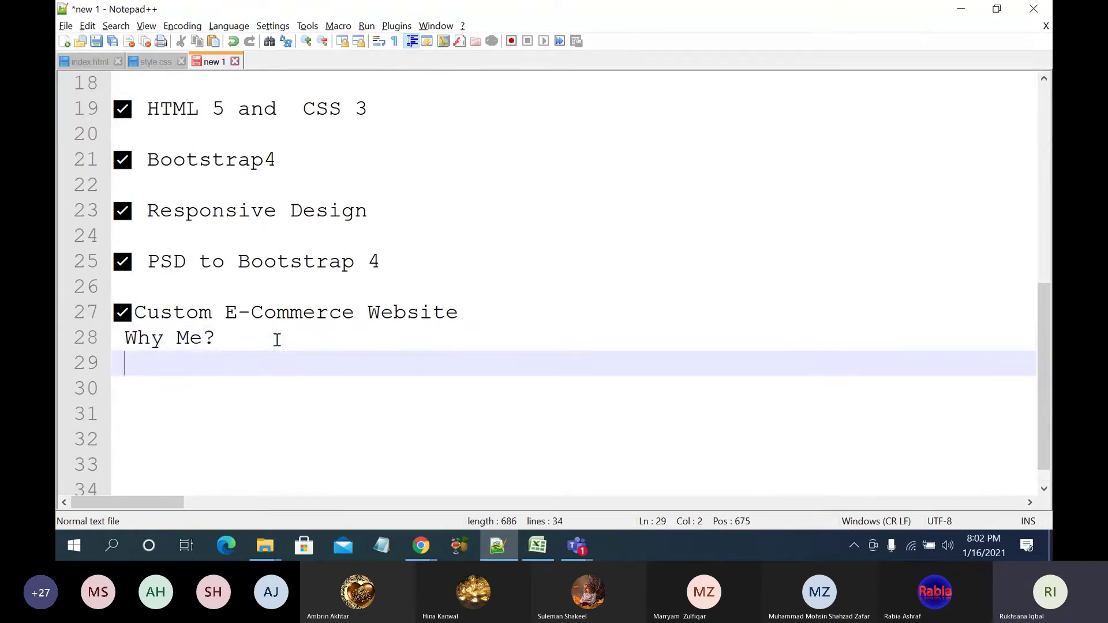
Step: Add "100% high quality work" as the first reason under the "Why Me?" heading
type("100")
type("% hi")
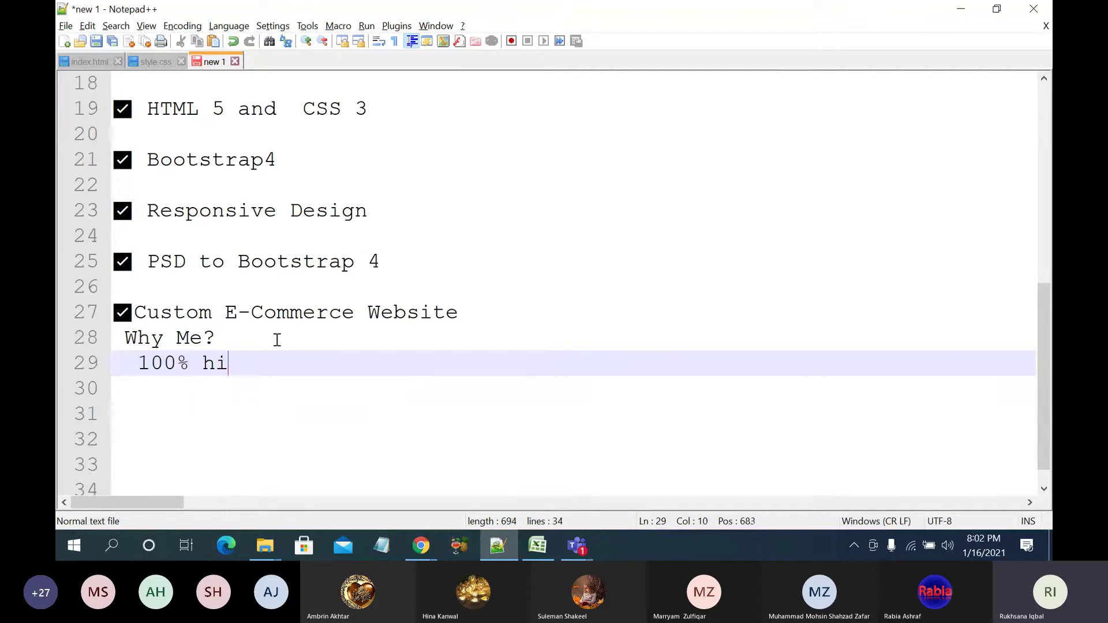
type("gh qual")
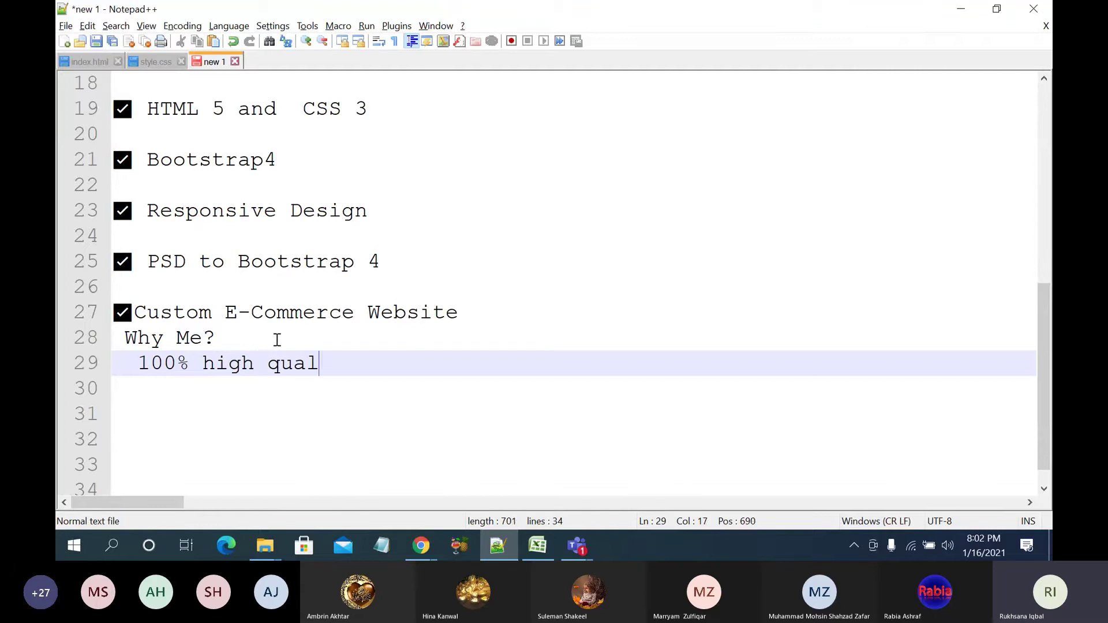
type("ity work")
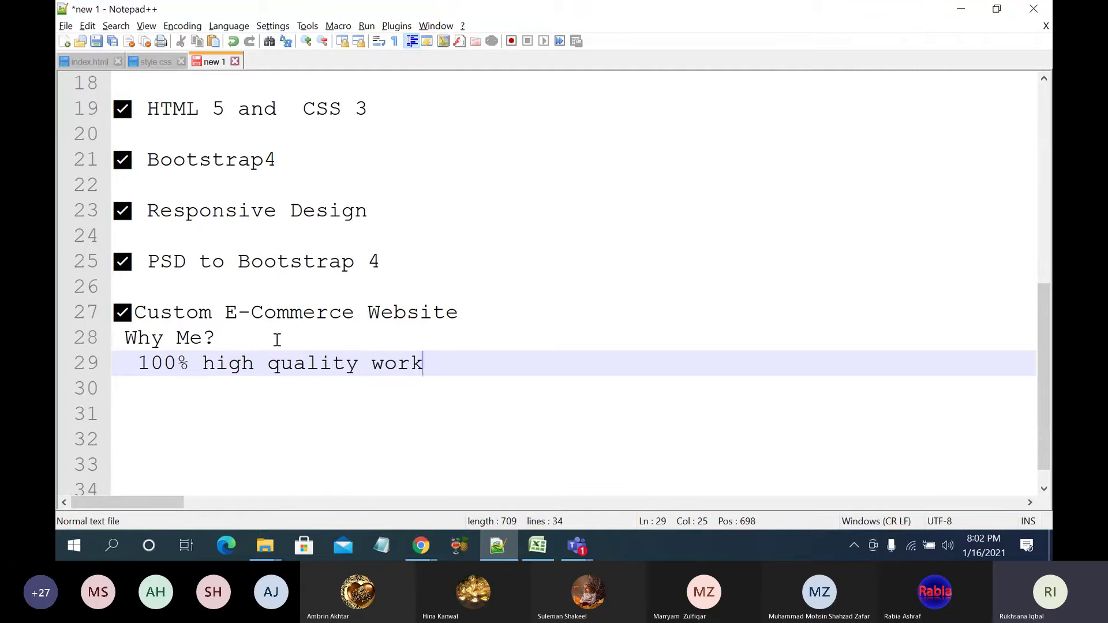
key("Return")
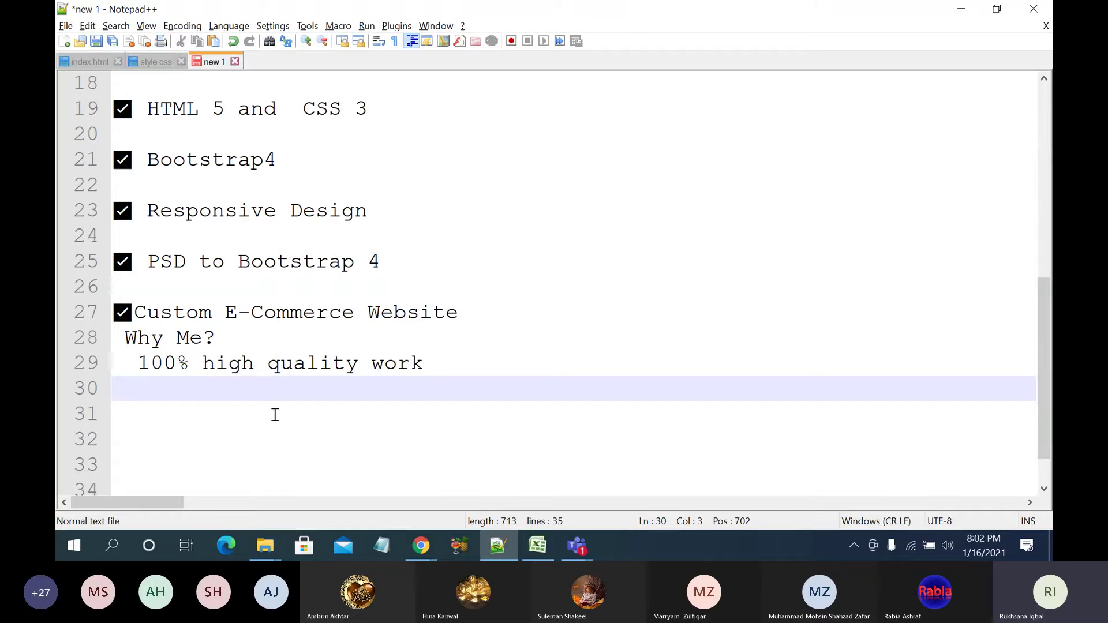
Step: Add "on time delivery" as the second reason in the "Why Me?" list
type("on time d")
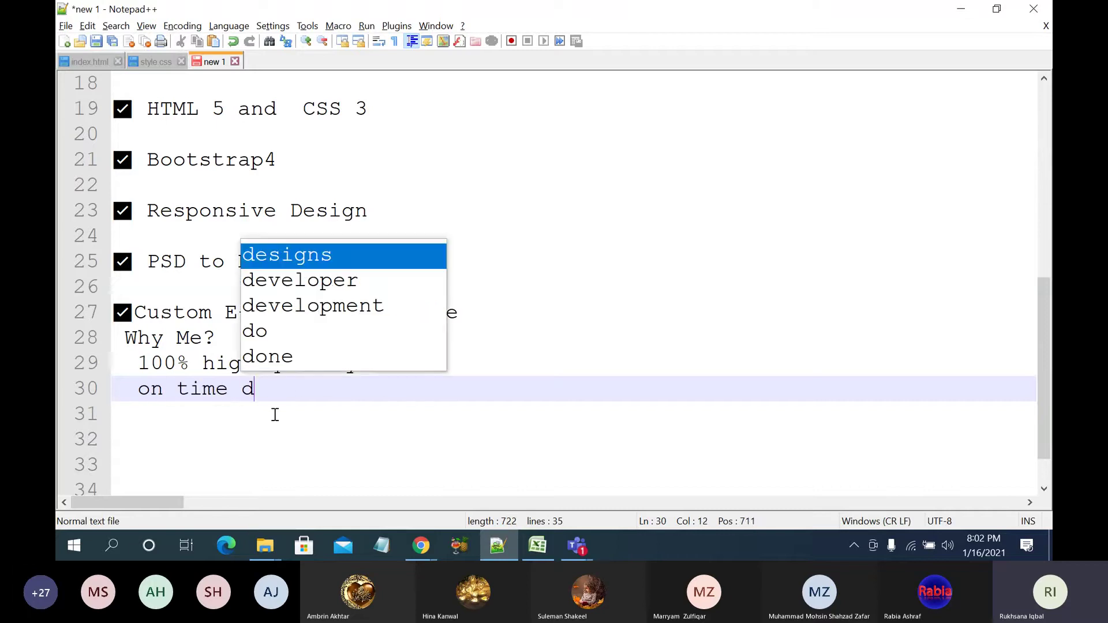
type("eil")
key("BackSpace")
key("BackSpace")
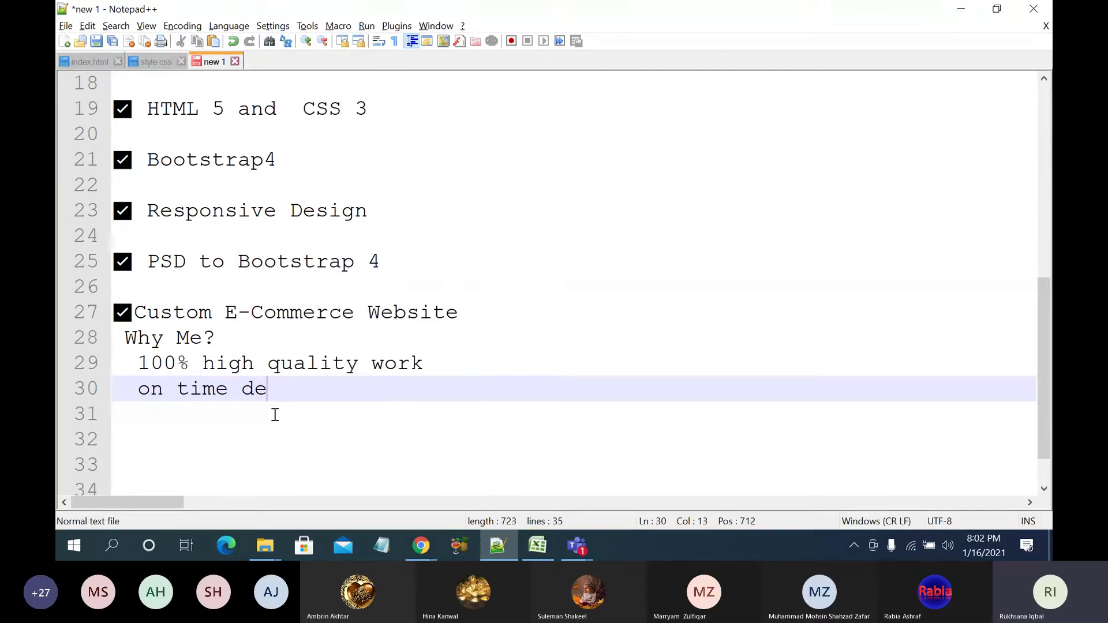
key("BackSpace")
type("elivery")
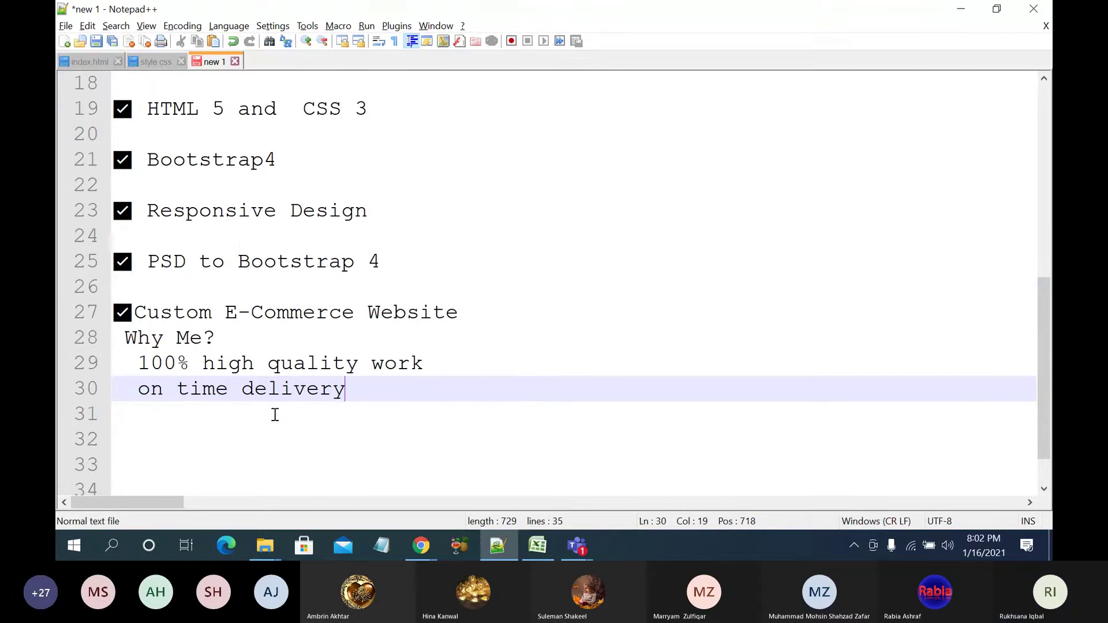
key("Return")
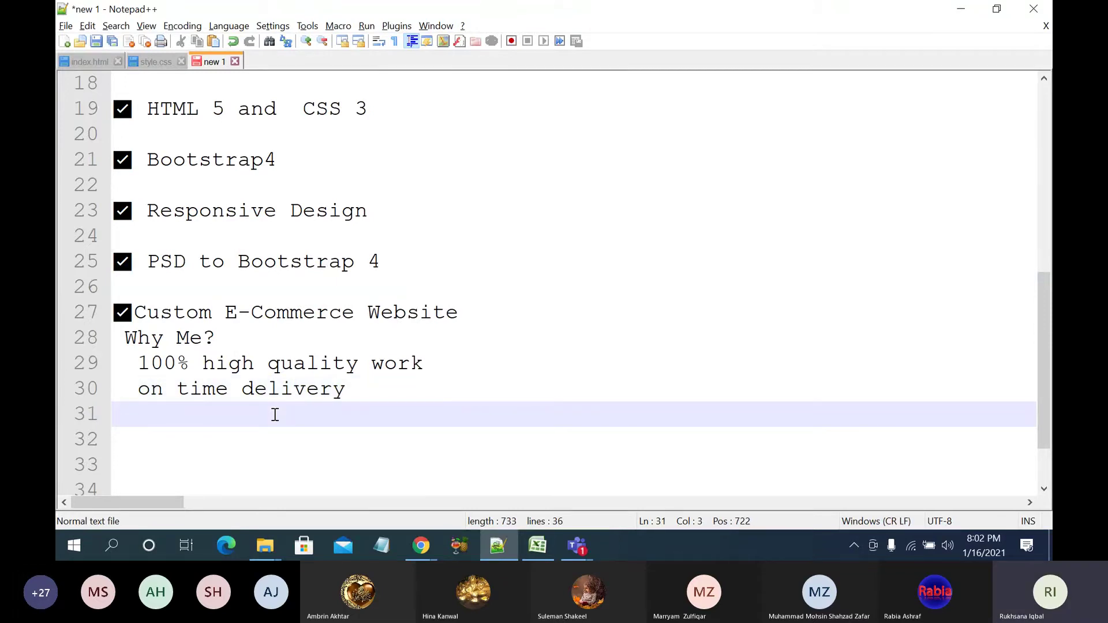
Step: Consult the PSD to HTML gig in the incognito Chrome window, and in Notepad++ add "24/7 Support" as the third "Why Me?" reason
left_click(421, 545)
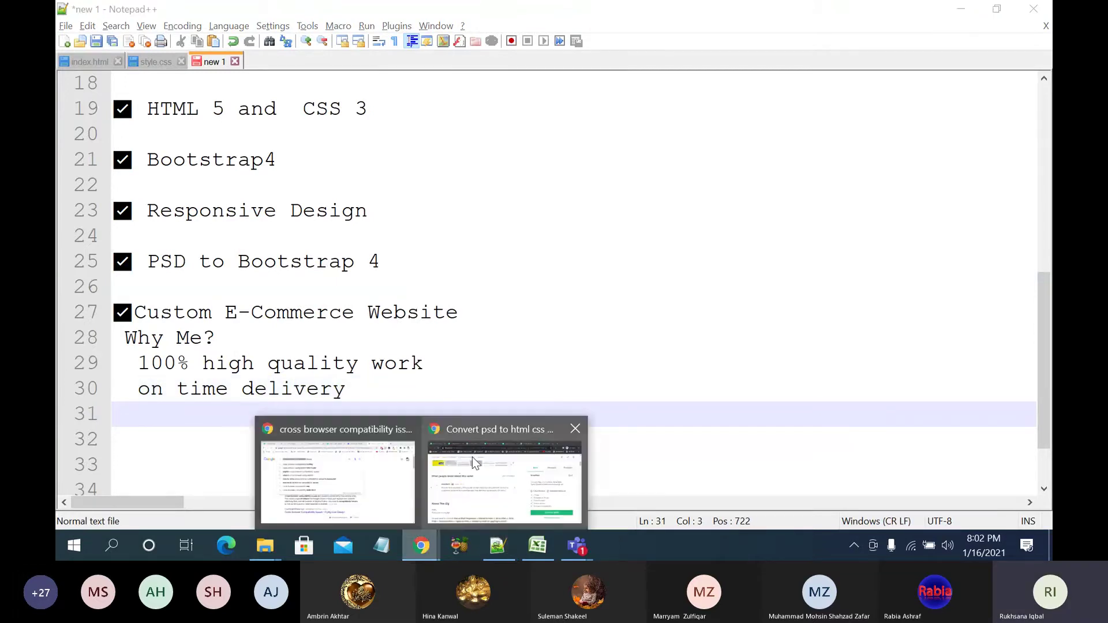
left_click(472, 460)
scroll(402, 428, "down", 8)
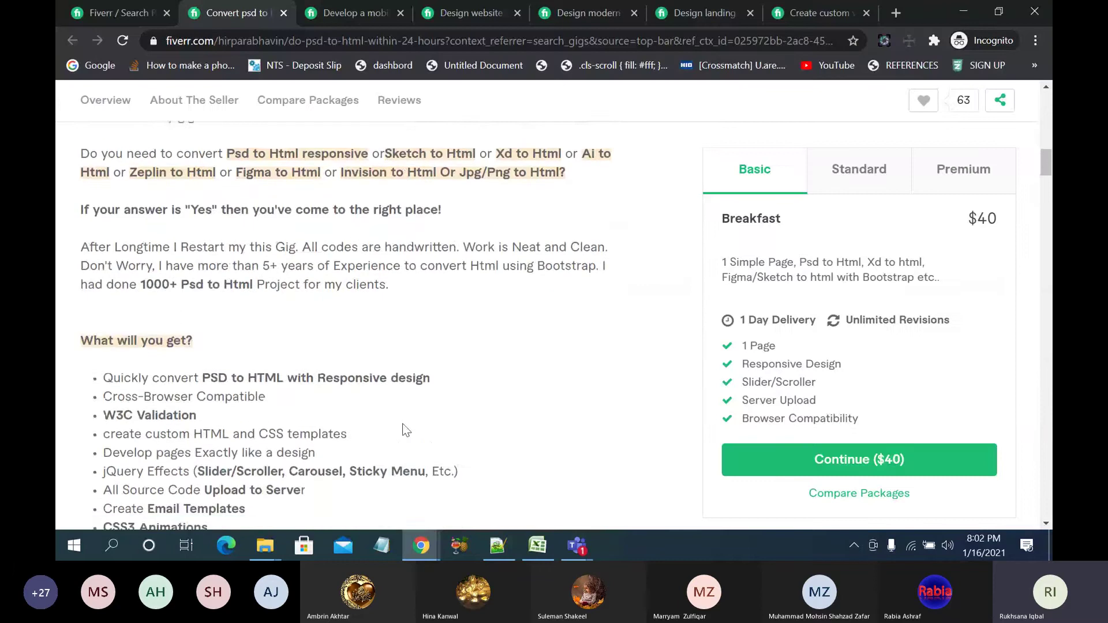
scroll(406, 430, "down", 3)
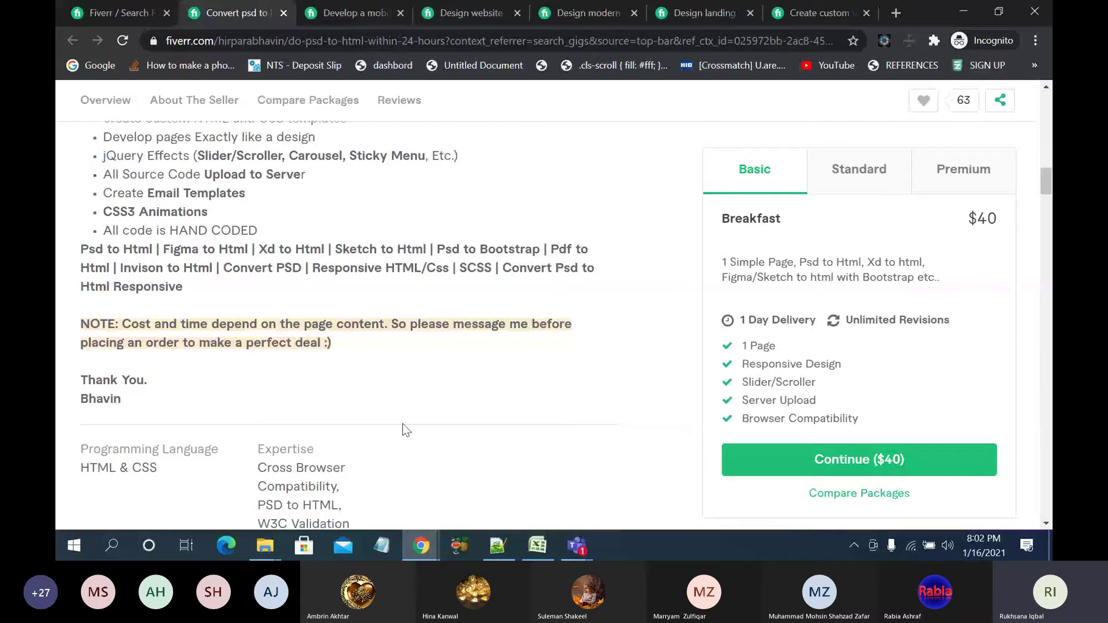
scroll(406, 430, "up", 1)
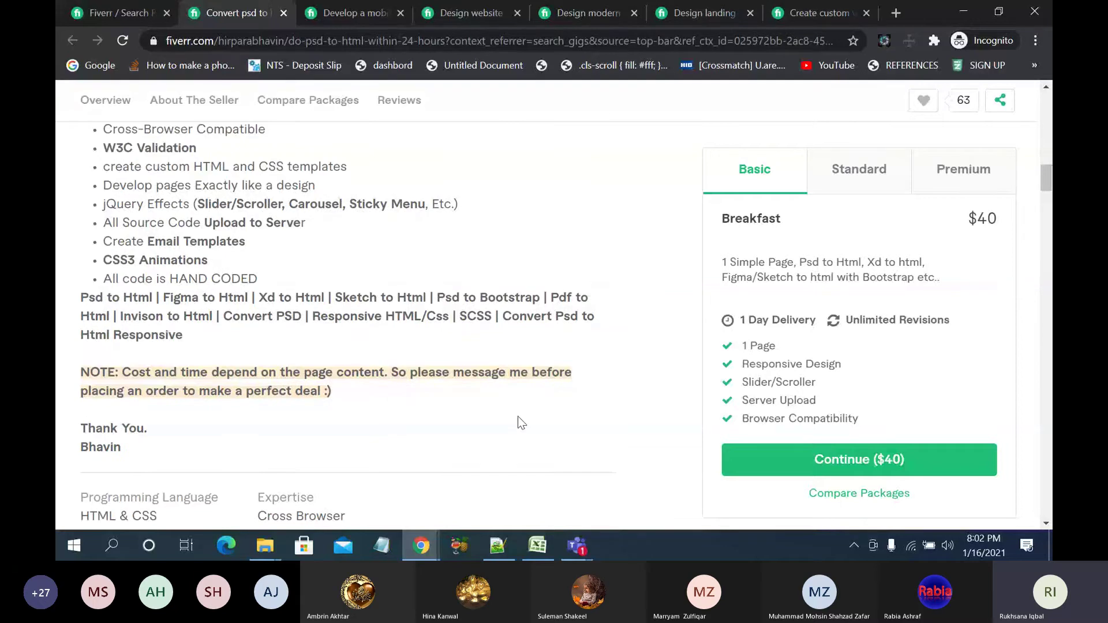
key("alt+Tab")
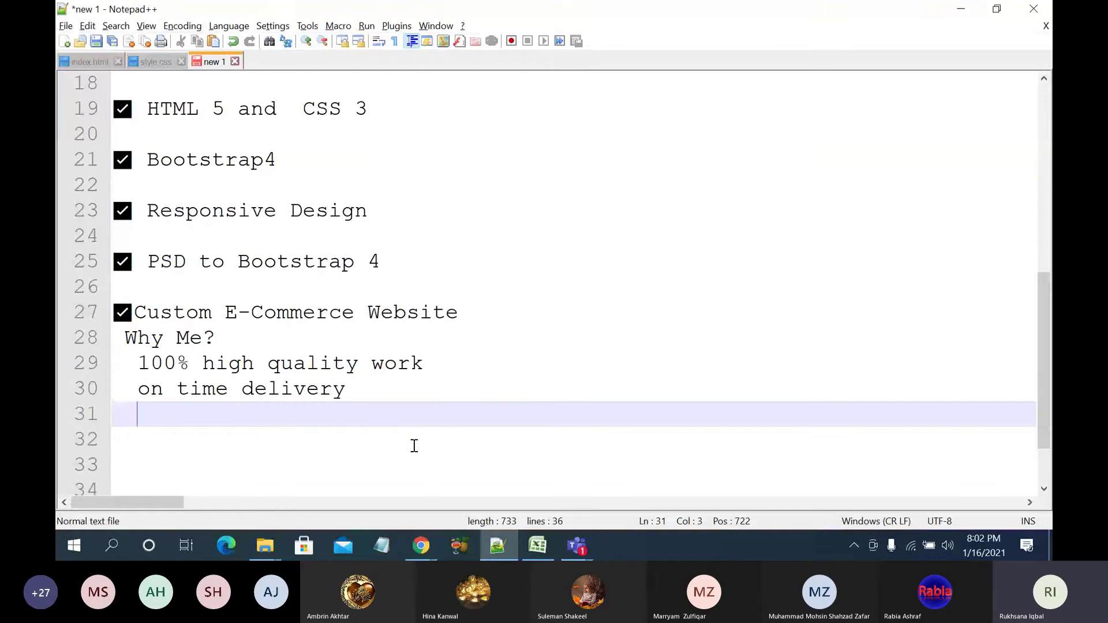
left_click(364, 400)
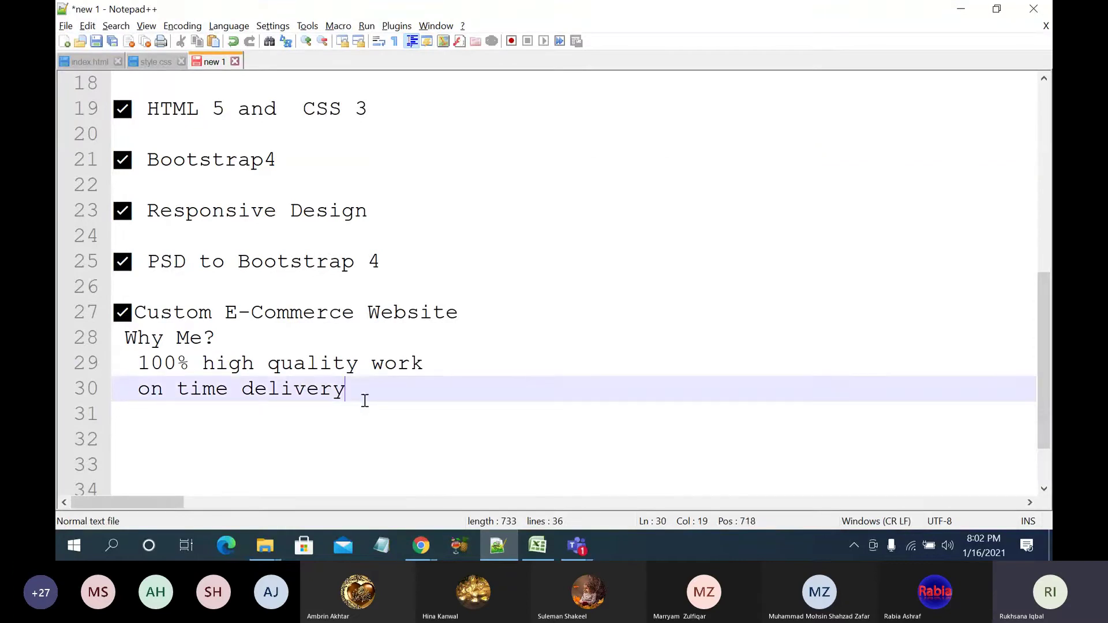
left_click(363, 413)
type("24")
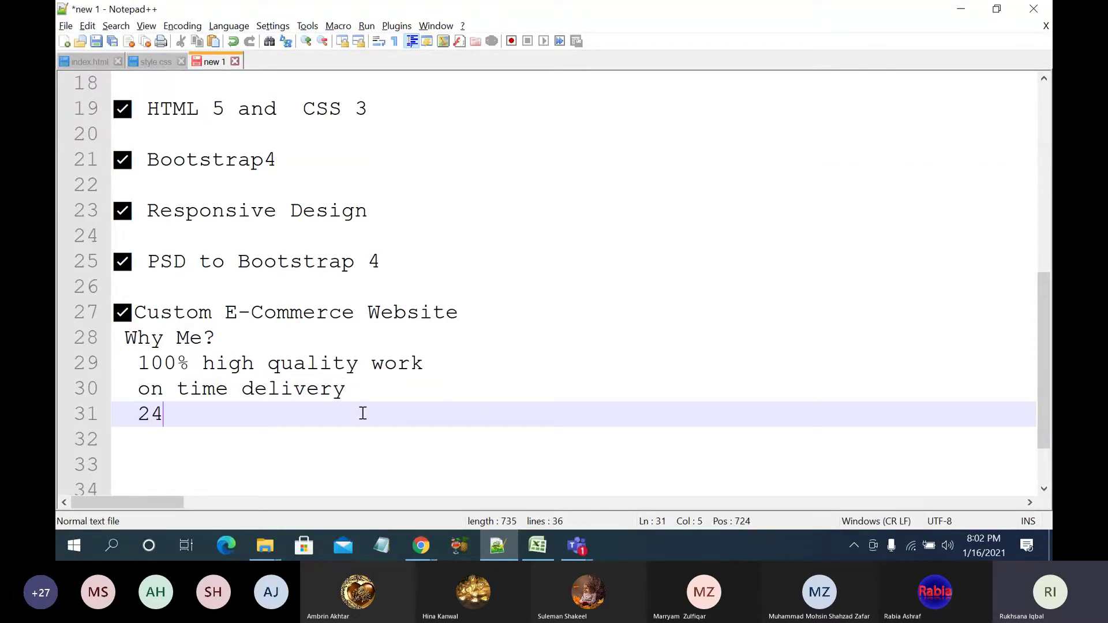
type("/7 Support")
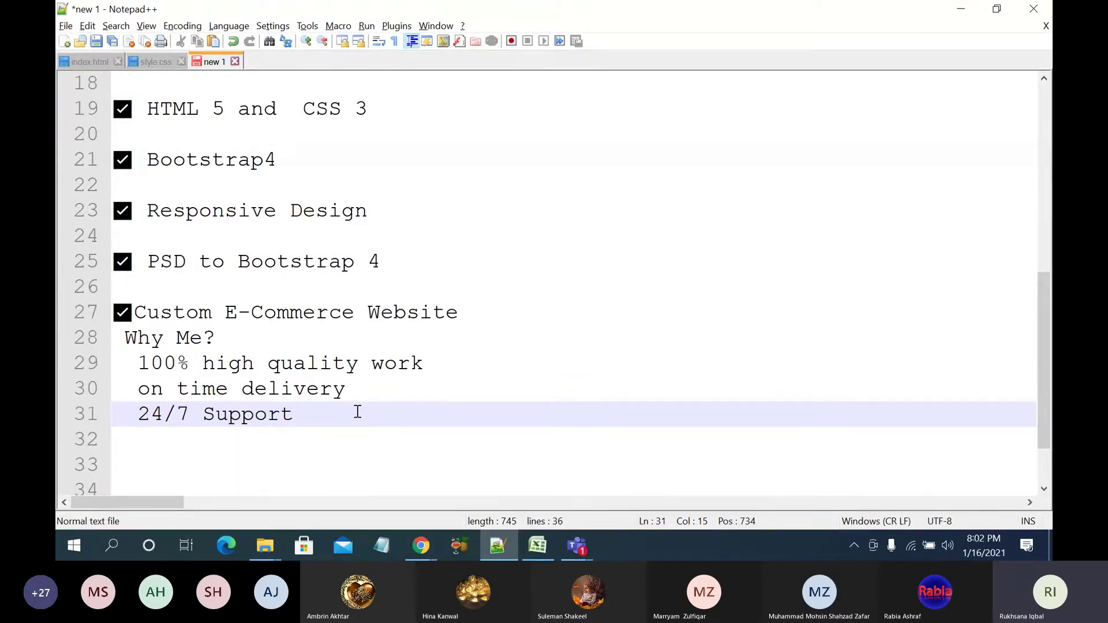
key("Return")
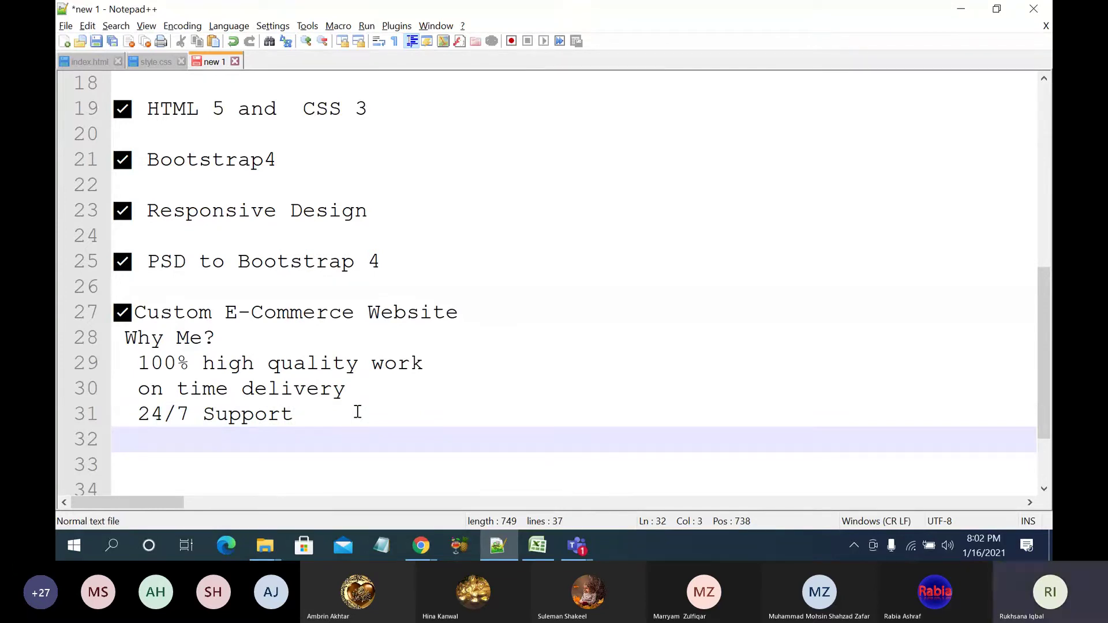
type("f")
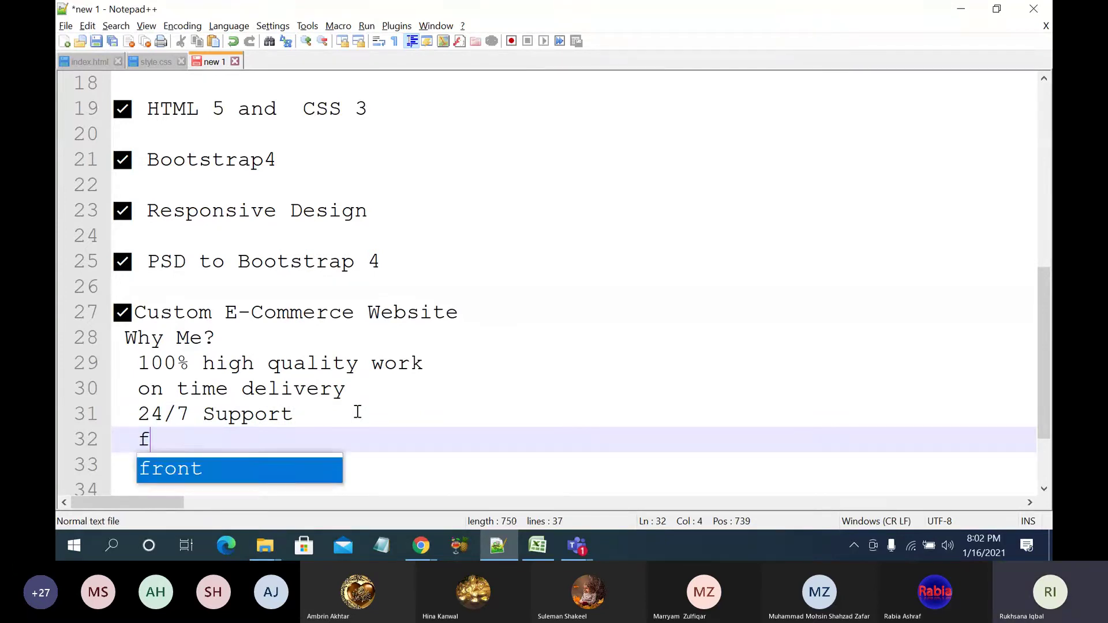
type("ast")
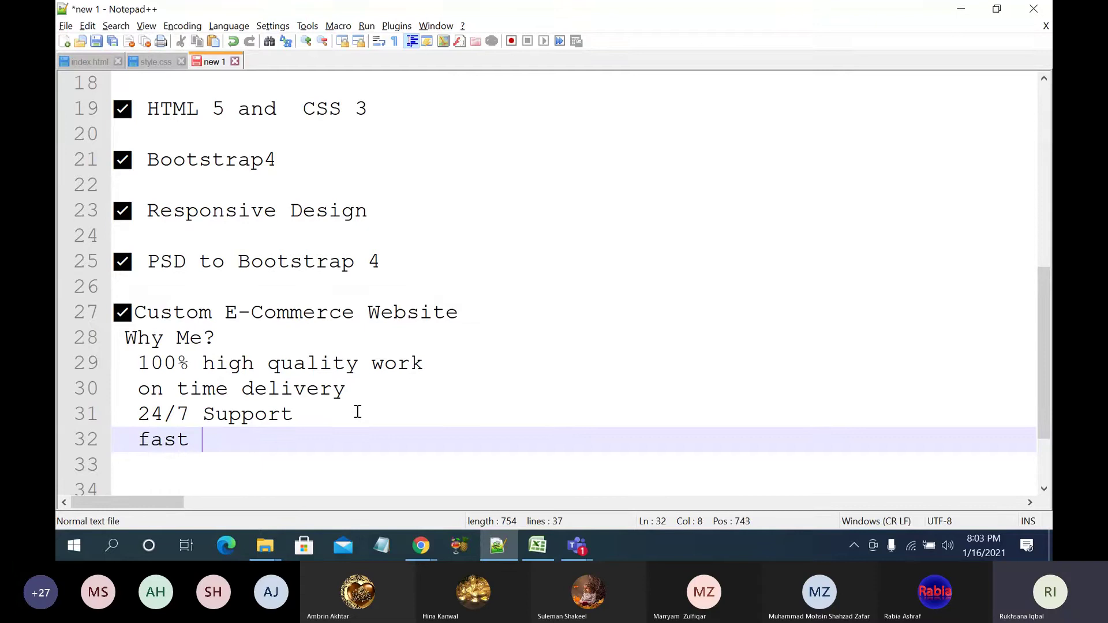
key("BackSpace")
key("BackSpace")
key("BackSpace")
key("BackSpace")
key("BackSpace")
key("BackSpace")
key("BackSpace")
Step: Switch to the incognito Chrome window and examine the PSD to HTML, front-end developer and landing page gigs' descriptions for more reasons
left_click(420, 546)
left_click(524, 458)
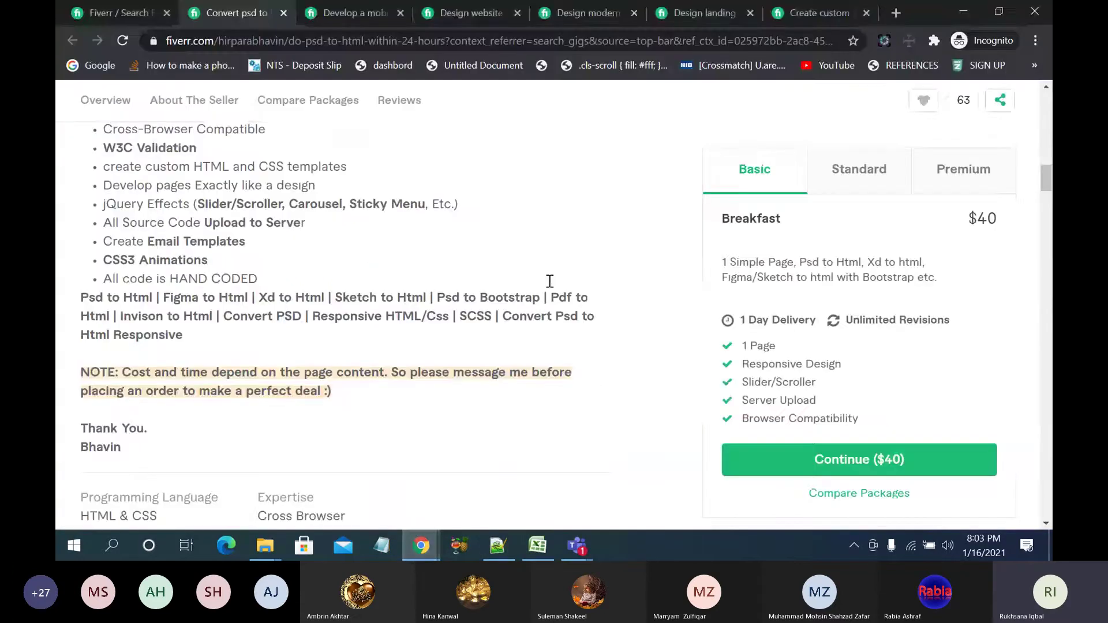
scroll(560, 250, "up", 2)
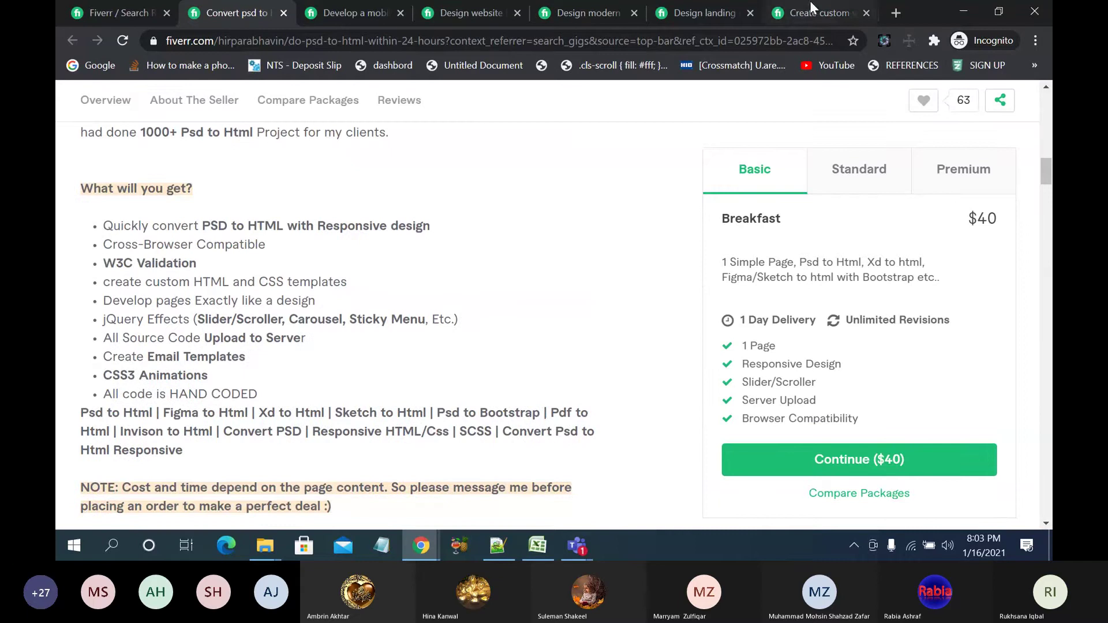
left_click(356, 13)
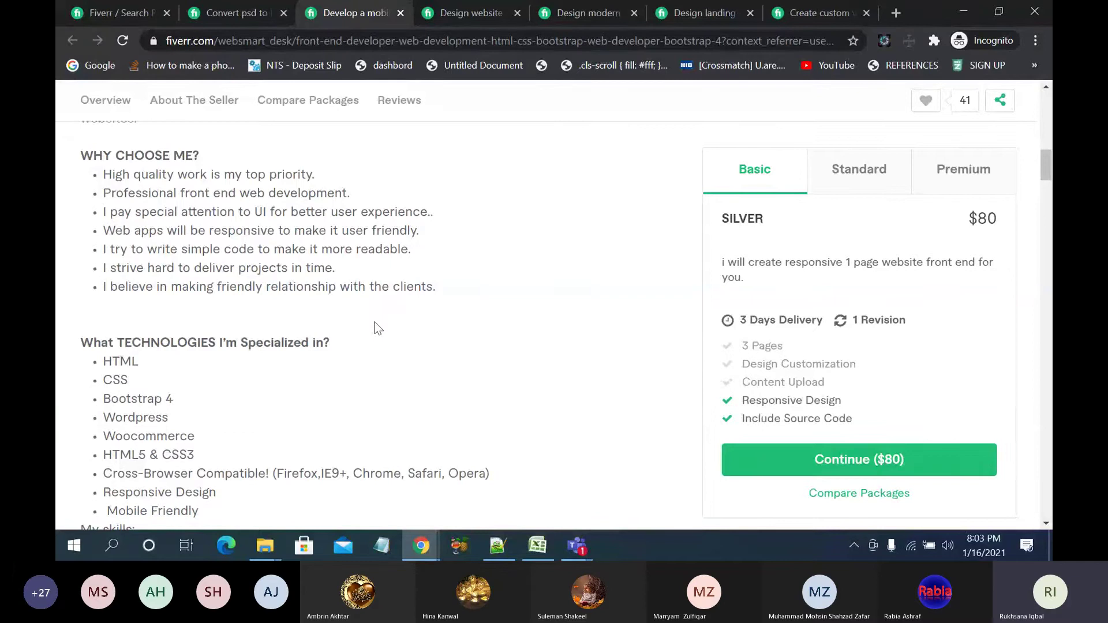
scroll(375, 328, "up", 1)
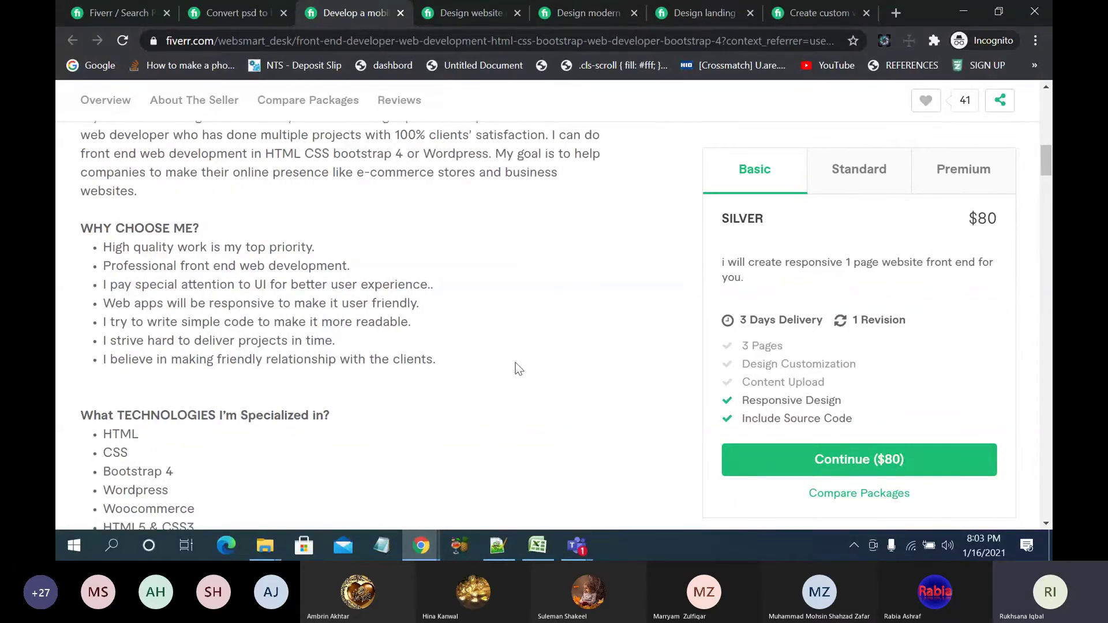
left_click(687, 12)
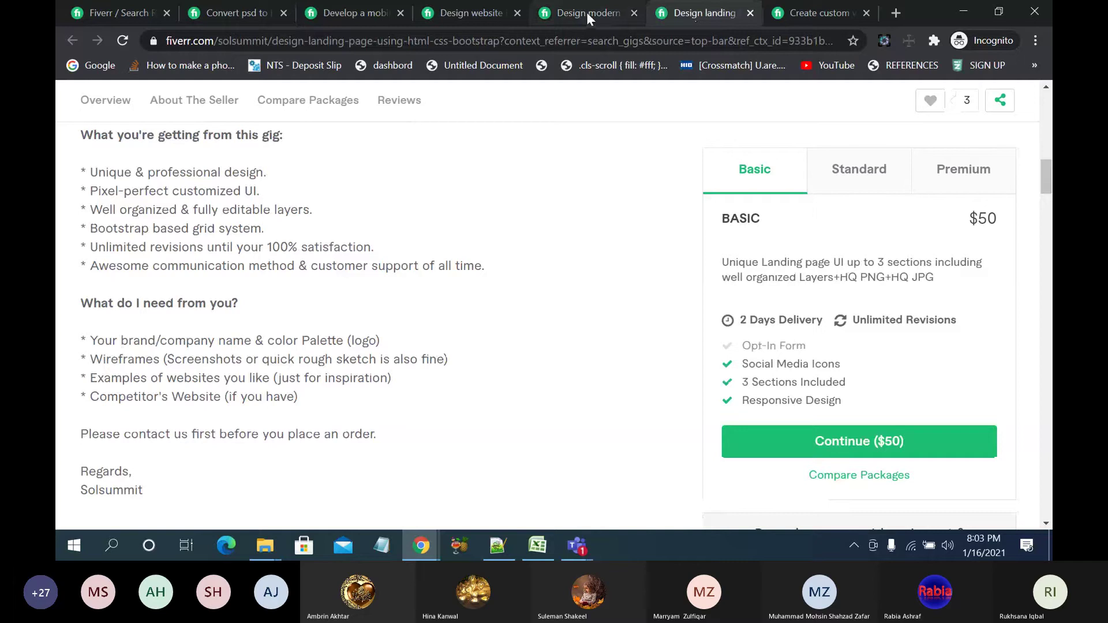
left_click(586, 12)
left_click(683, 15)
scroll(268, 274, "up", 4)
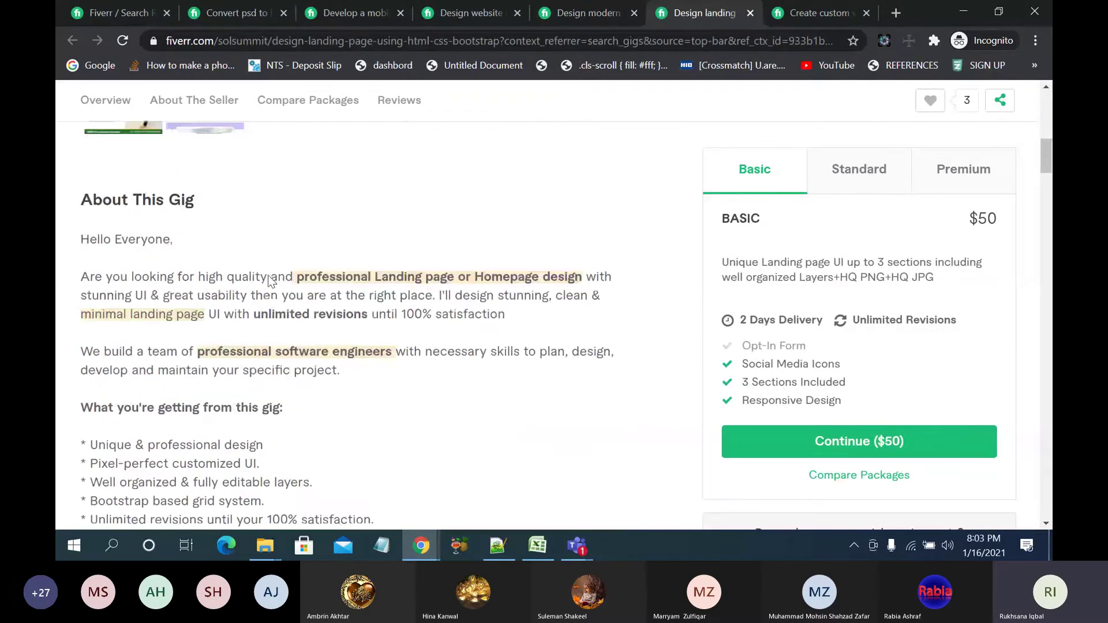
scroll(268, 275, "down", 8)
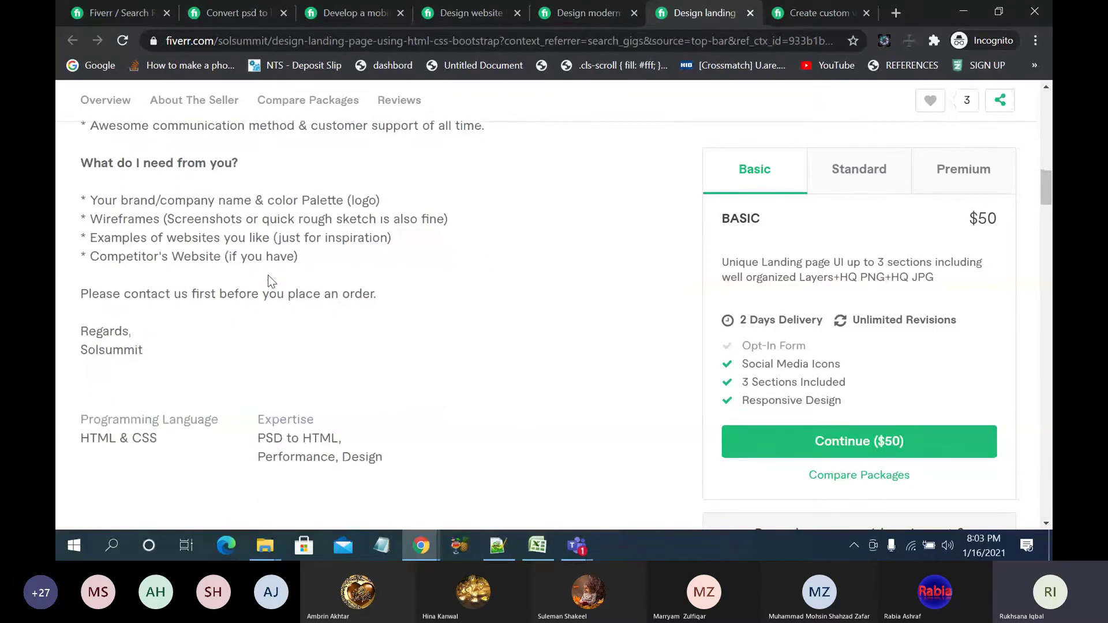
Step: Return to the HTML, CSS and JavaScript website design gig, search Fiverr for the seller web_developer22, and open that seller's profile
scroll(368, 267, "up", 5)
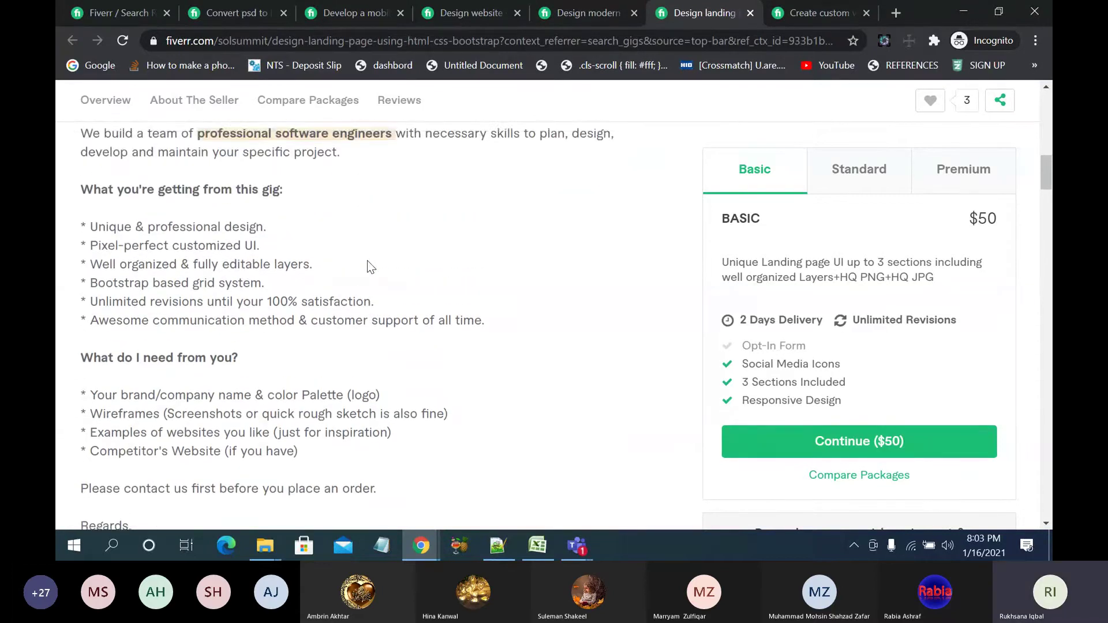
scroll(367, 261, "up", 6)
left_click(479, 15)
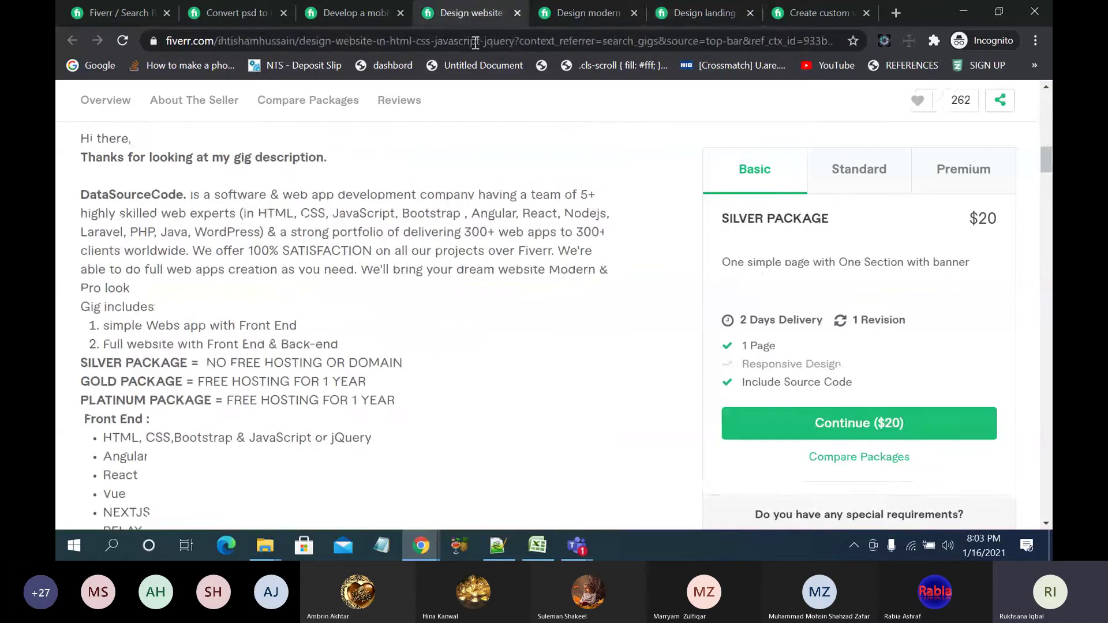
scroll(436, 267, "up", 10)
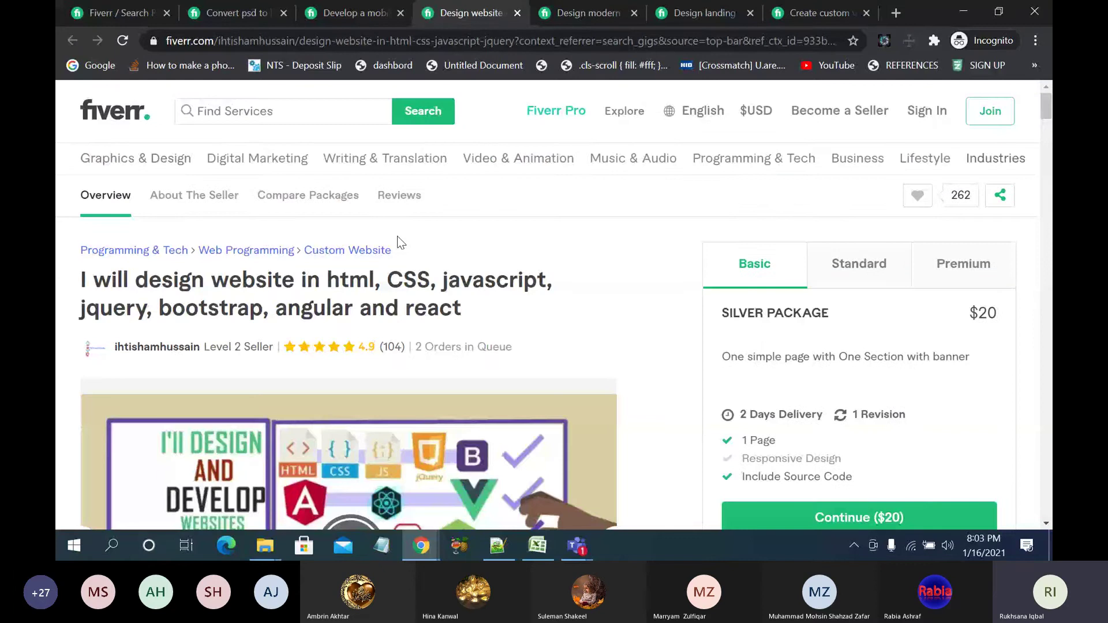
left_click(304, 105)
type("webs")
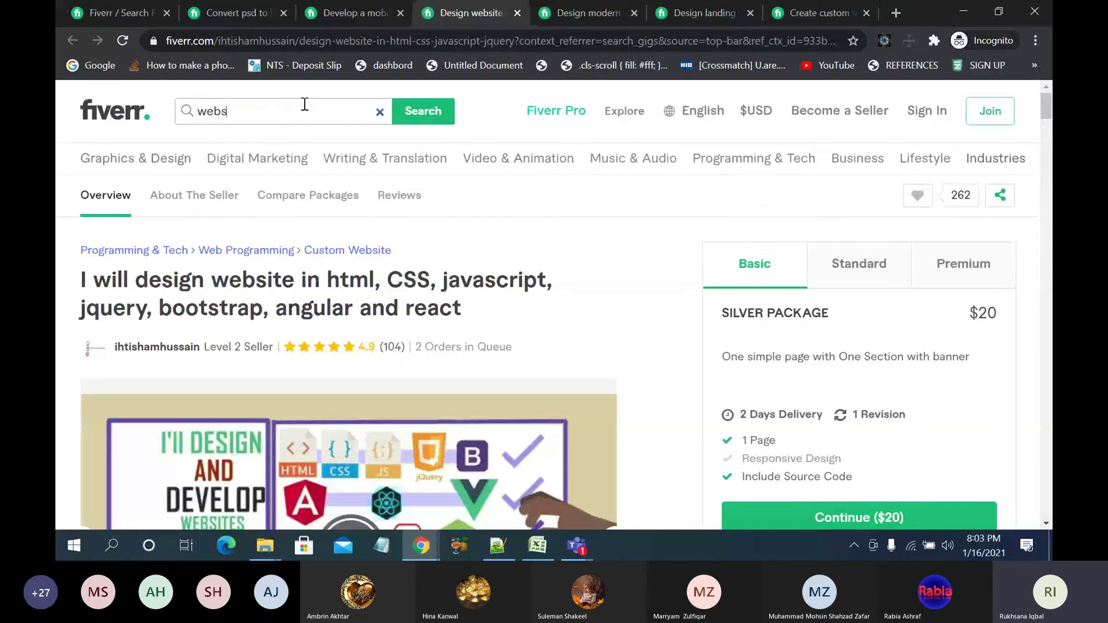
key("BackSpace")
type("dev")
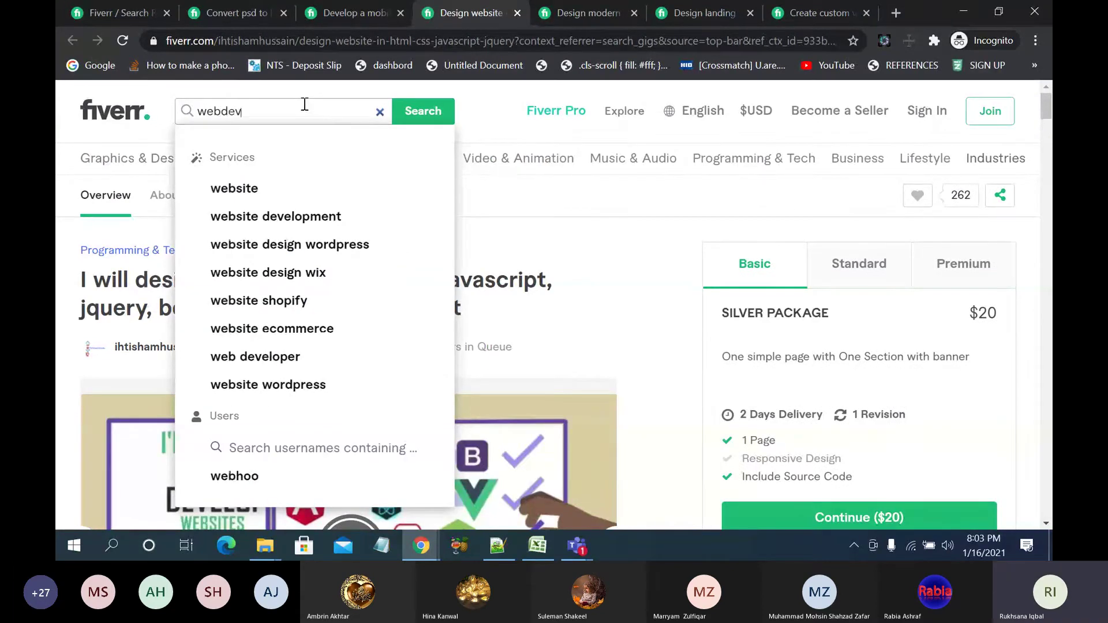
type("el")
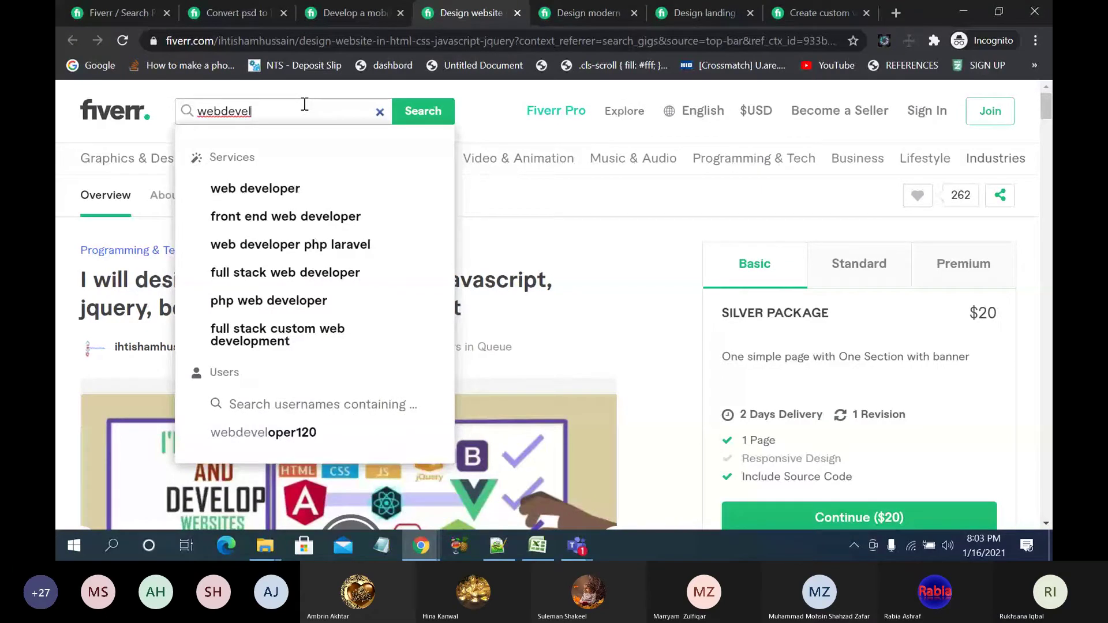
key("BackSpace")
key("BackSpace")
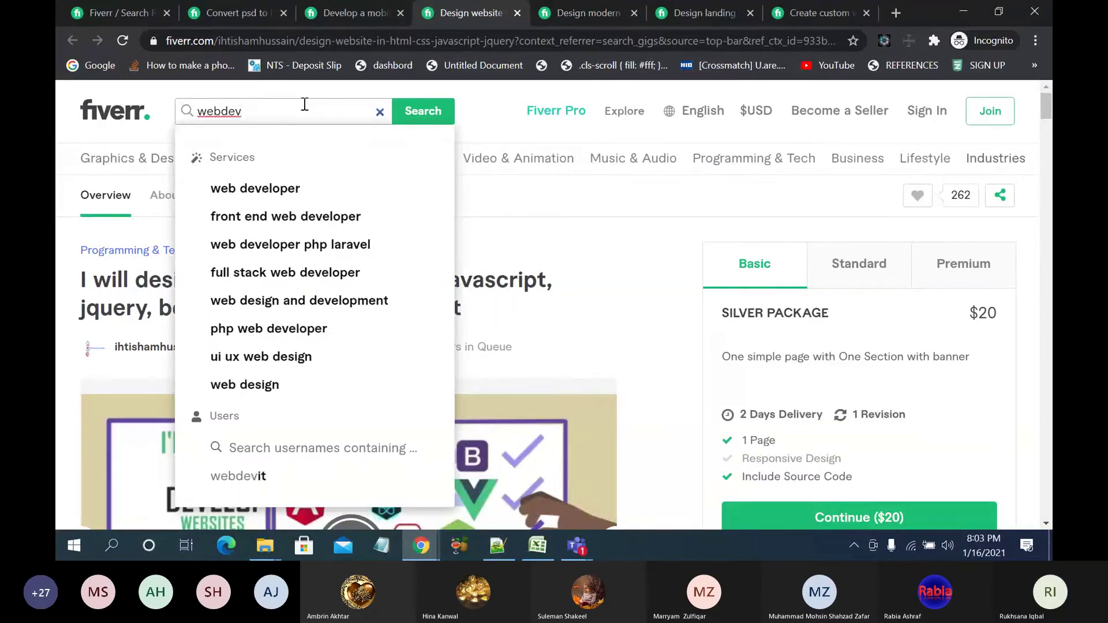
key("BackSpace")
key("BackSpace")
key("BackSpace")
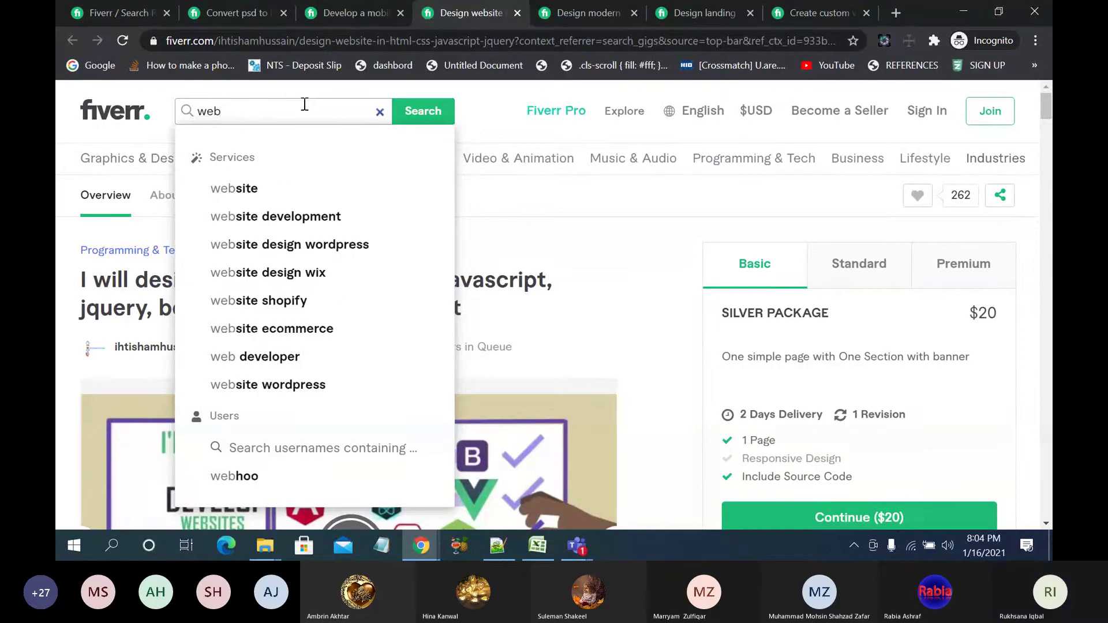
type("developer")
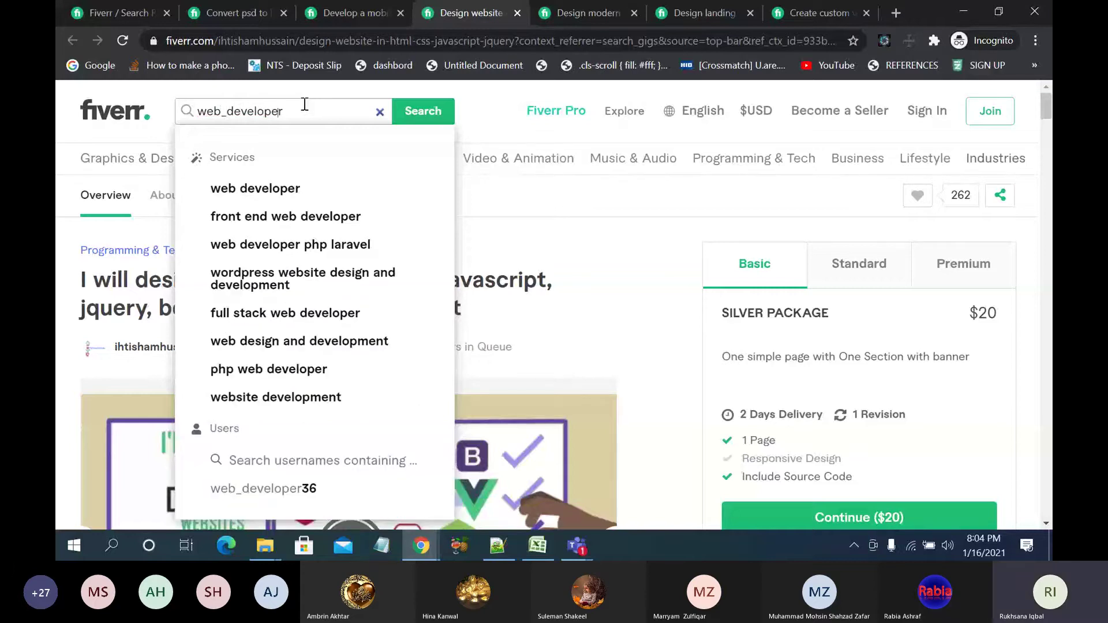
type(" 22")
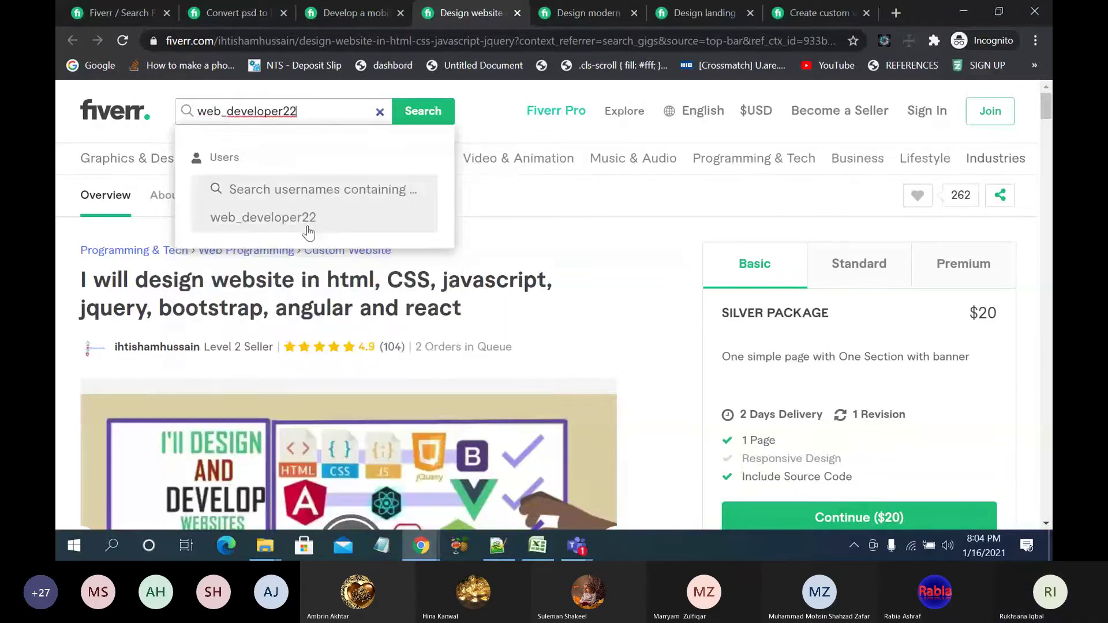
left_click(309, 222)
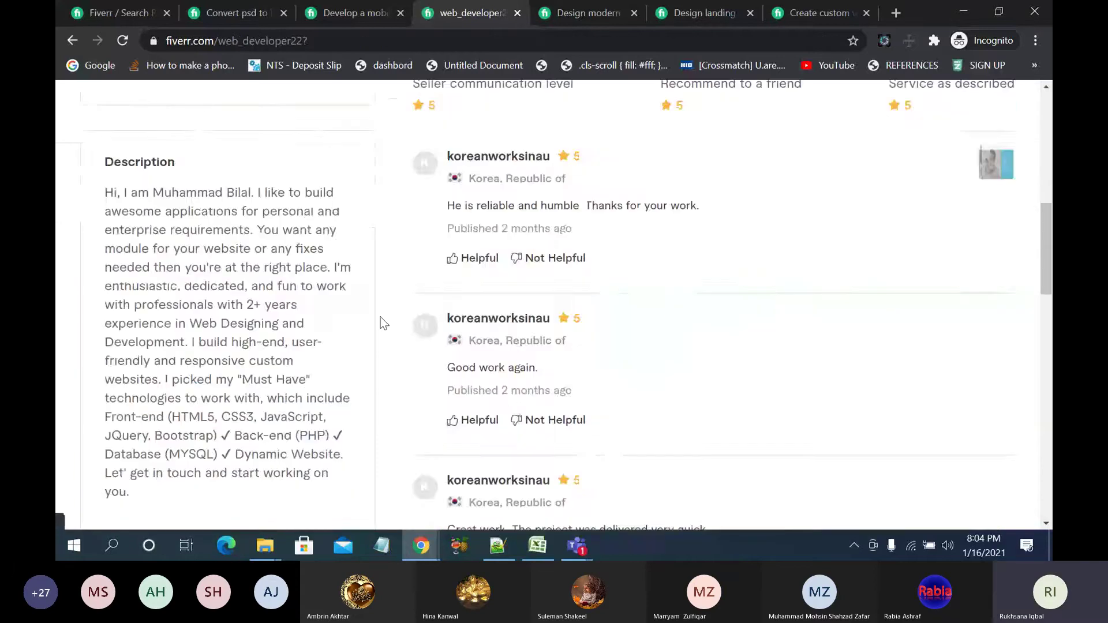
Step: Open the seller's gig for designing and developing a professional Bootstrap website, and examine its description and key features
left_click(532, 432)
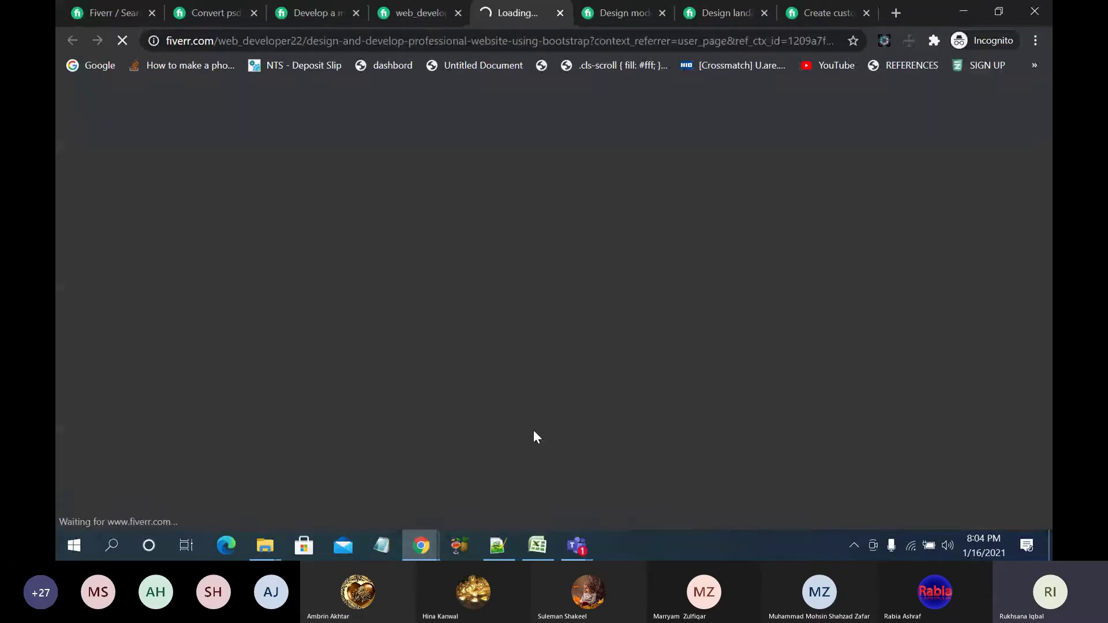
scroll(531, 390, "down", 5)
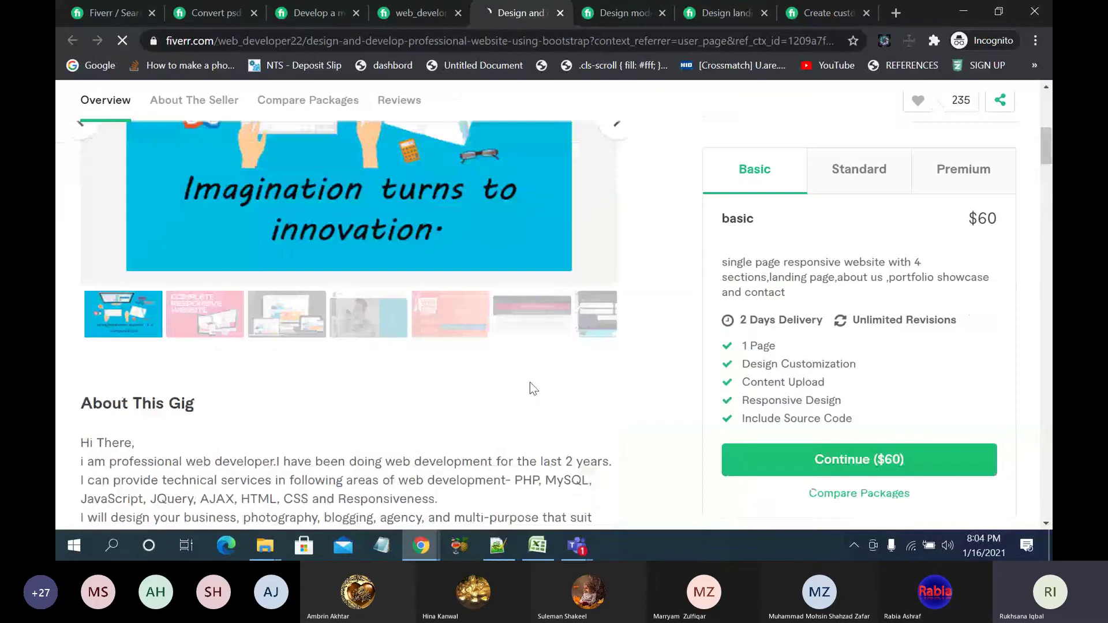
scroll(531, 388, "down", 6)
scroll(530, 382, "up", 8)
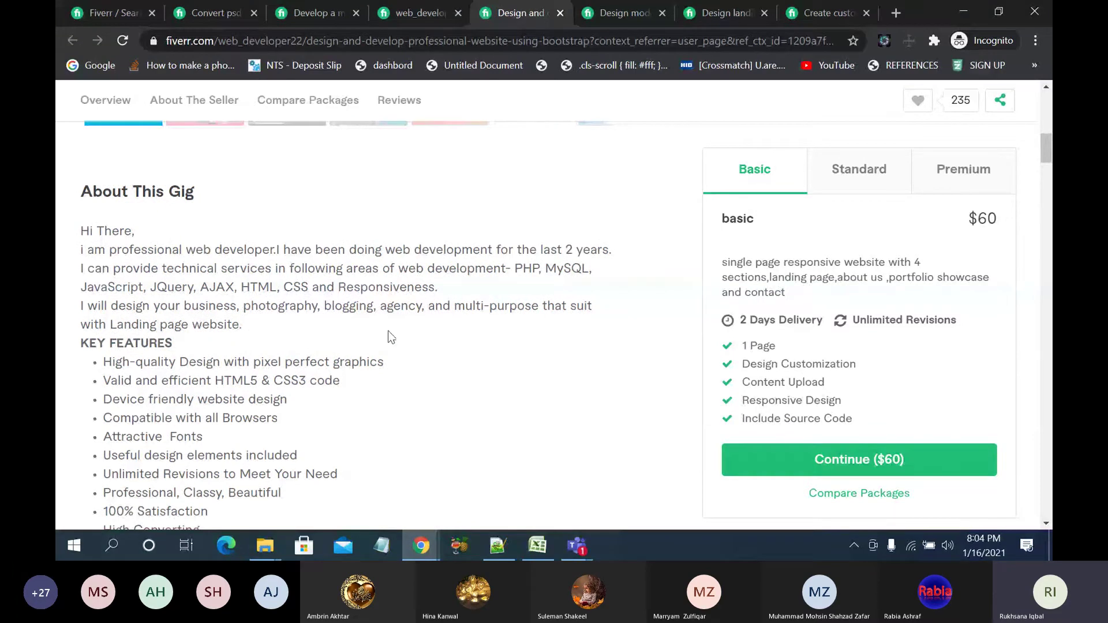
scroll(391, 337, "down", 1)
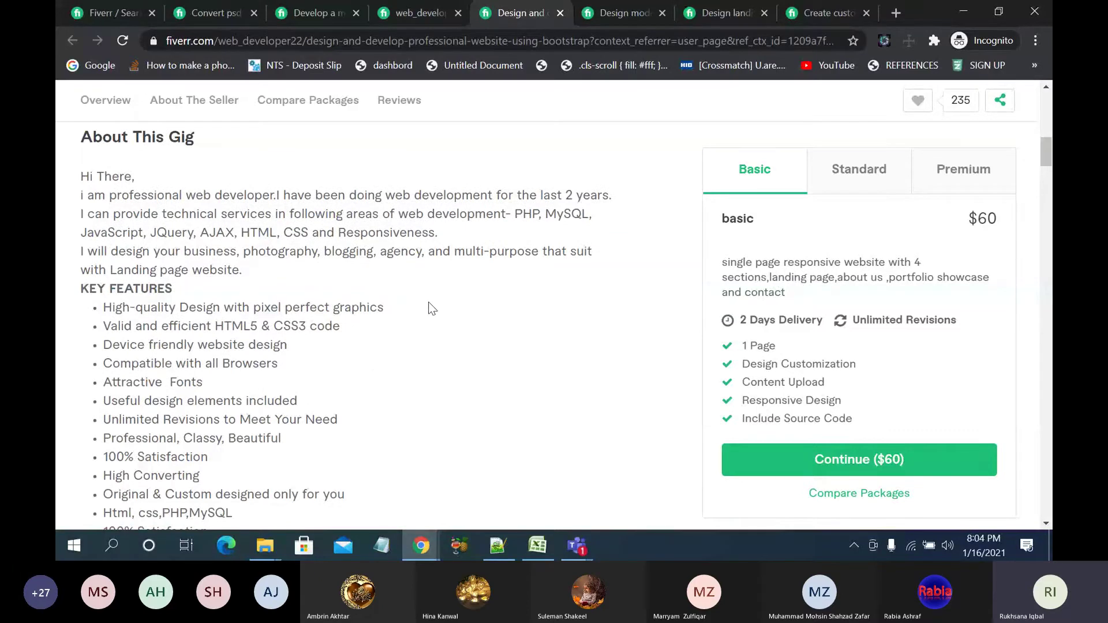
scroll(433, 308, "down", 2)
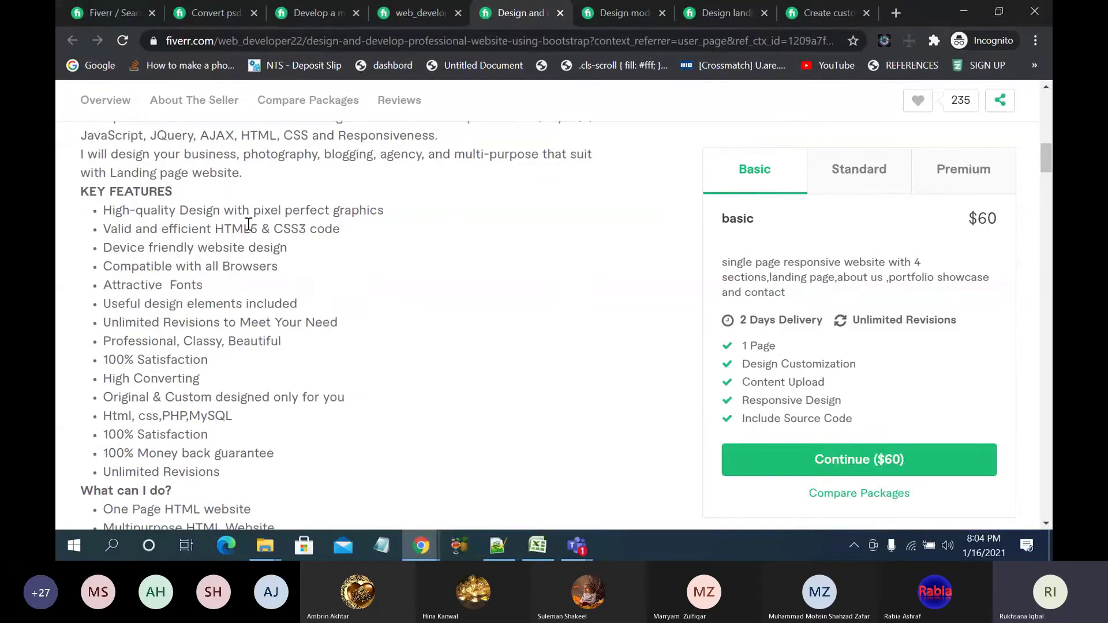
scroll(326, 272, "down", 1)
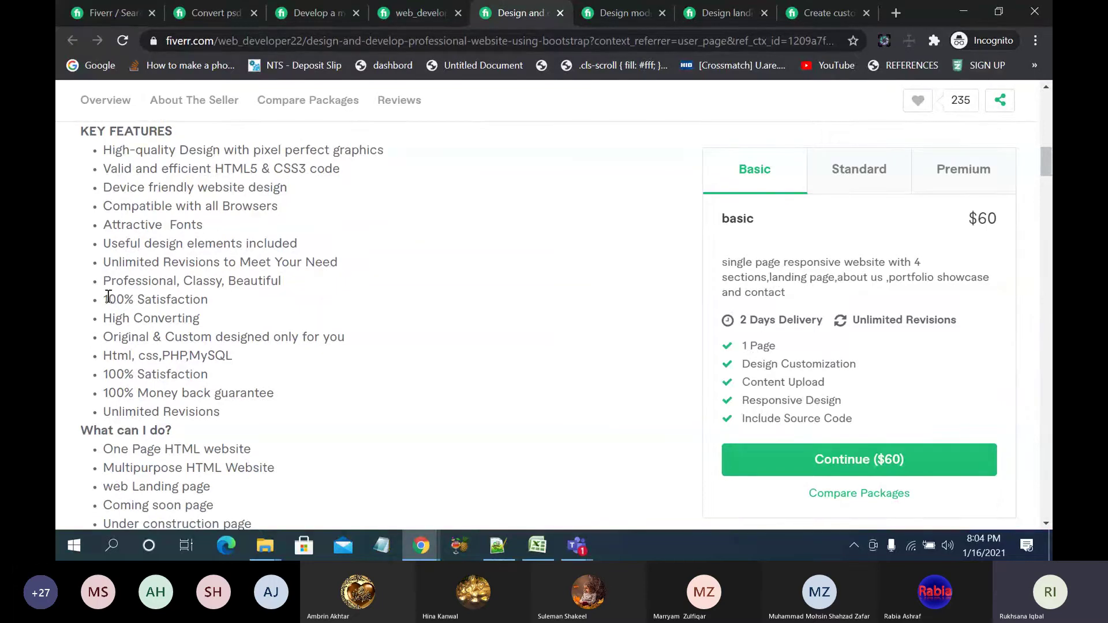
Step: Copy "100% Satisfaction" from the gig's key features to the start of the "Why Me?" list in Notepad++, and shorten the following reason to "high quality work"
left_click_drag(106, 297, 239, 300)
key("ctrl+c")
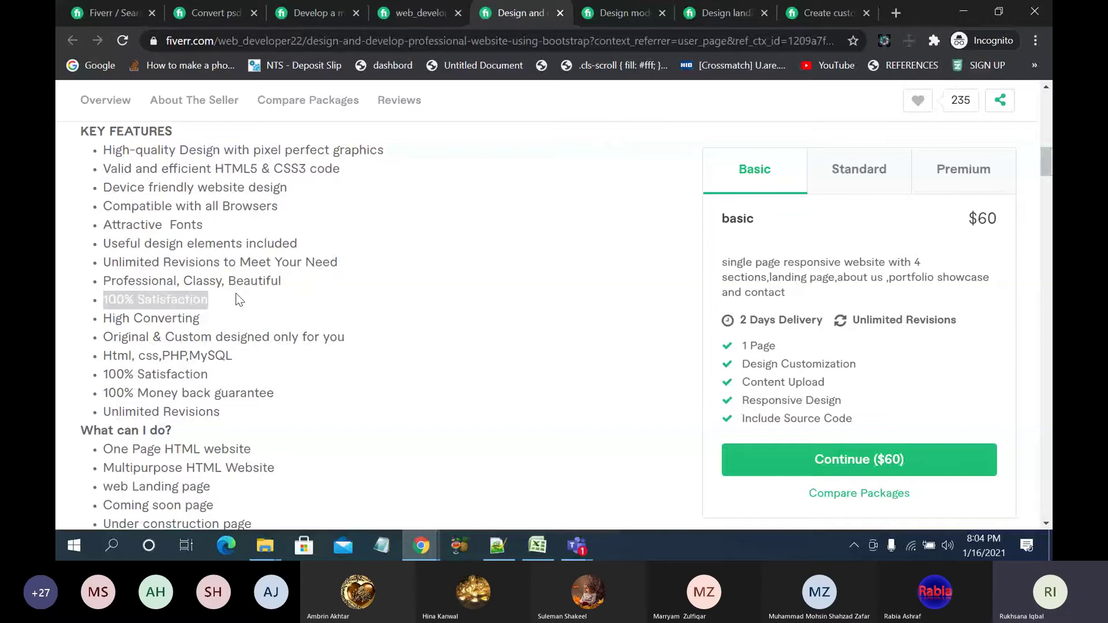
left_click(491, 550)
left_click(269, 338)
key("Return")
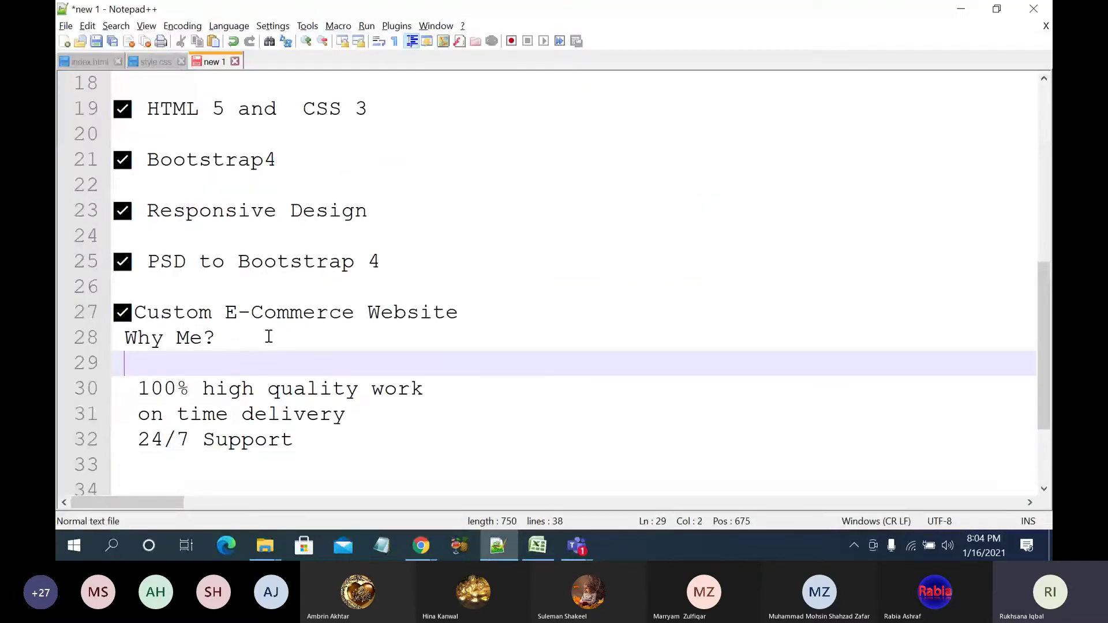
key("ctrl+v")
left_click_drag(203, 386, 144, 383)
key("Delete")
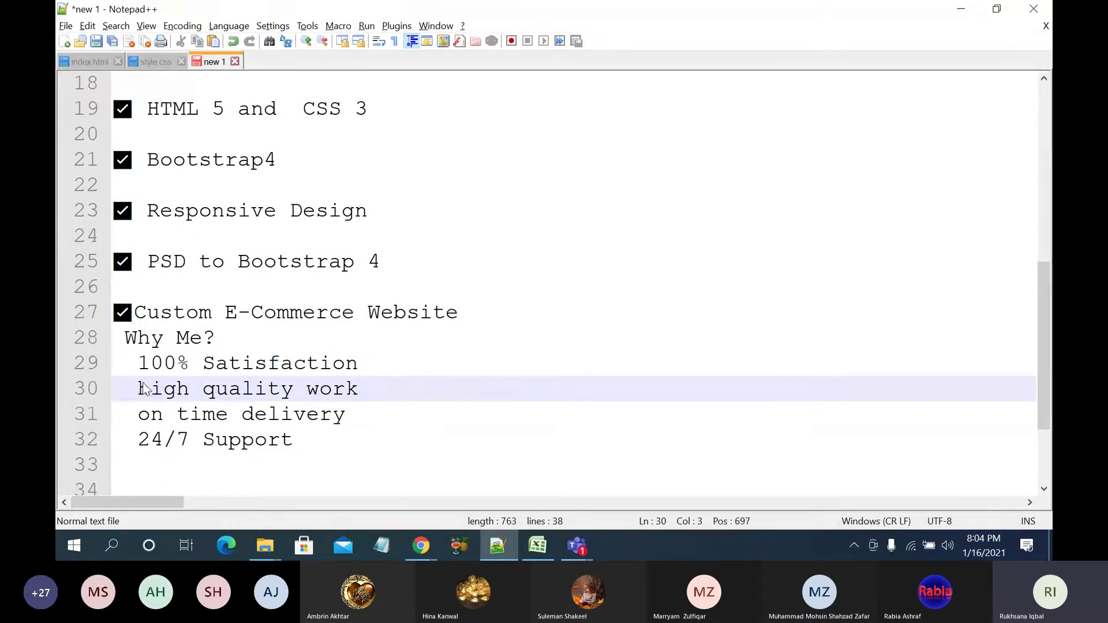
Step: Copy "100% Money back guarantee" from the incognito Chrome window's gig, and insert it in Notepad++ on a new line below "100% Satisfaction"
mouse_move(420, 545)
left_click(370, 469)
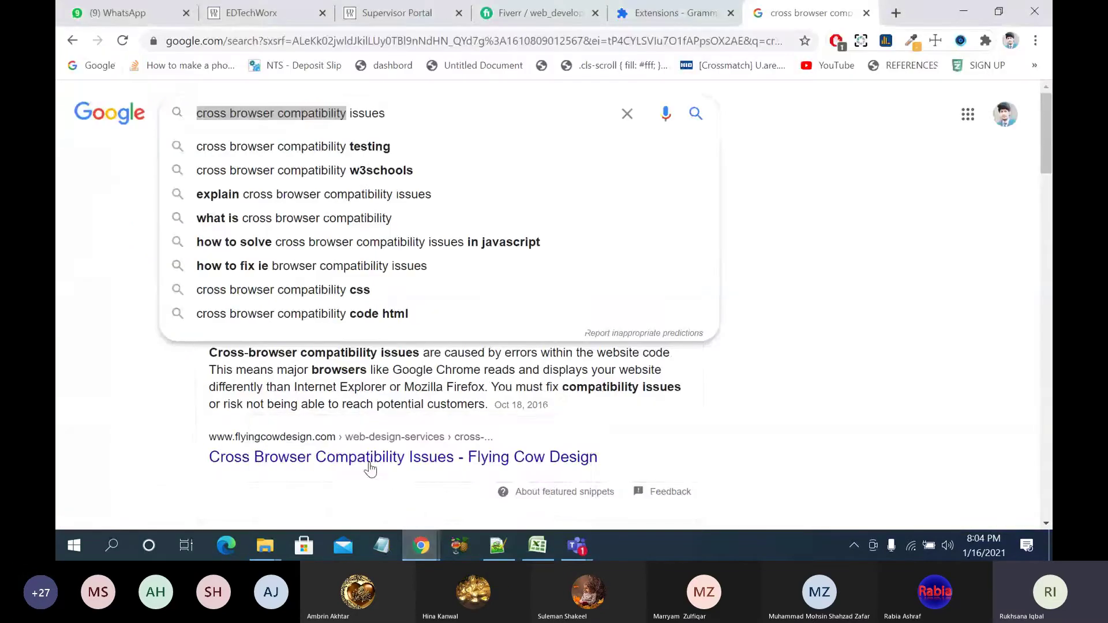
left_click(461, 476)
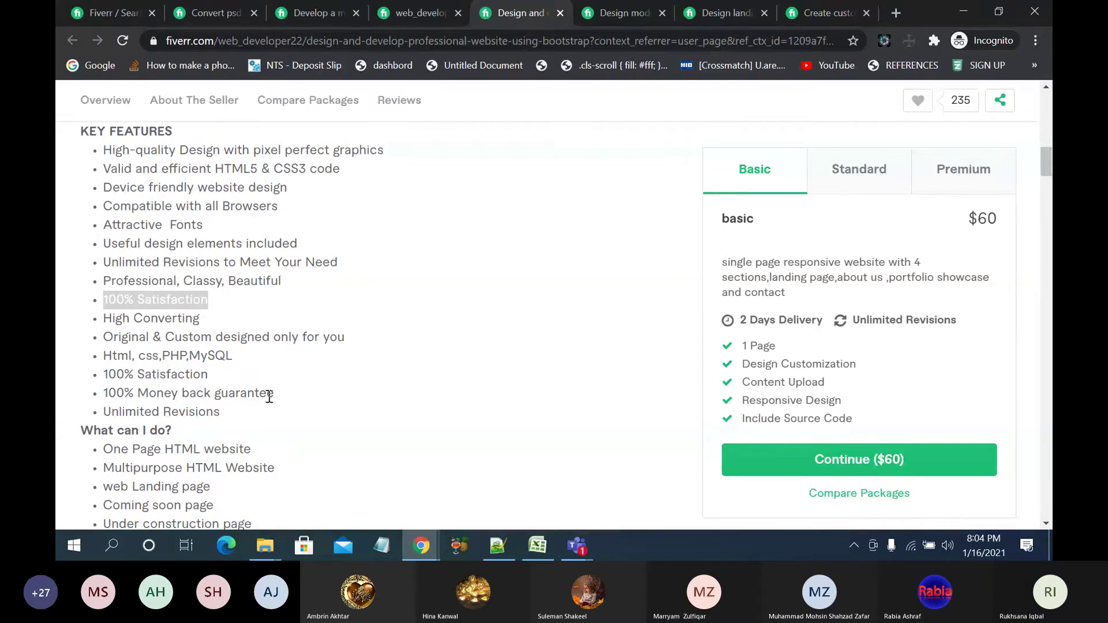
left_click_drag(271, 395, 108, 393)
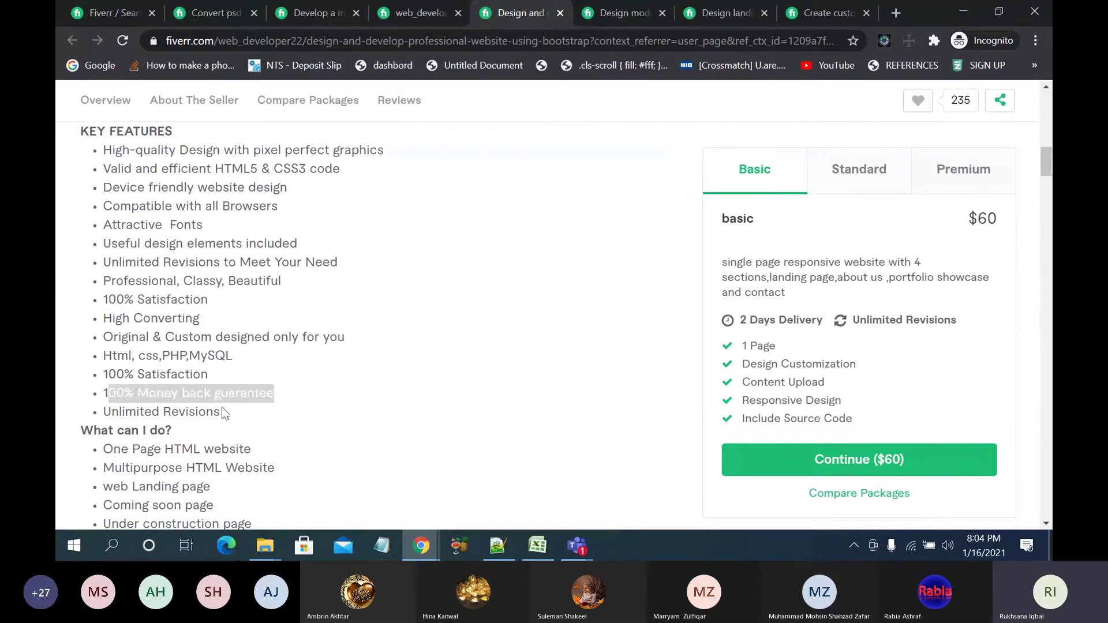
left_click(257, 399)
left_click_drag(287, 394, 102, 395)
key("ctrl+c")
left_click(496, 545)
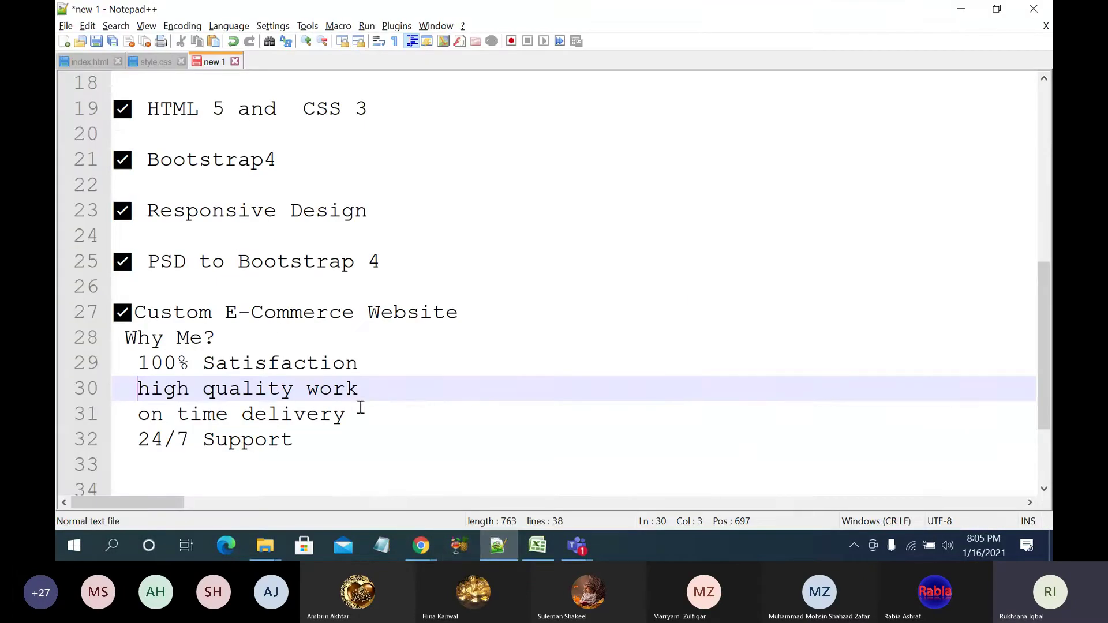
left_click(381, 391)
left_click(380, 362)
key("Return")
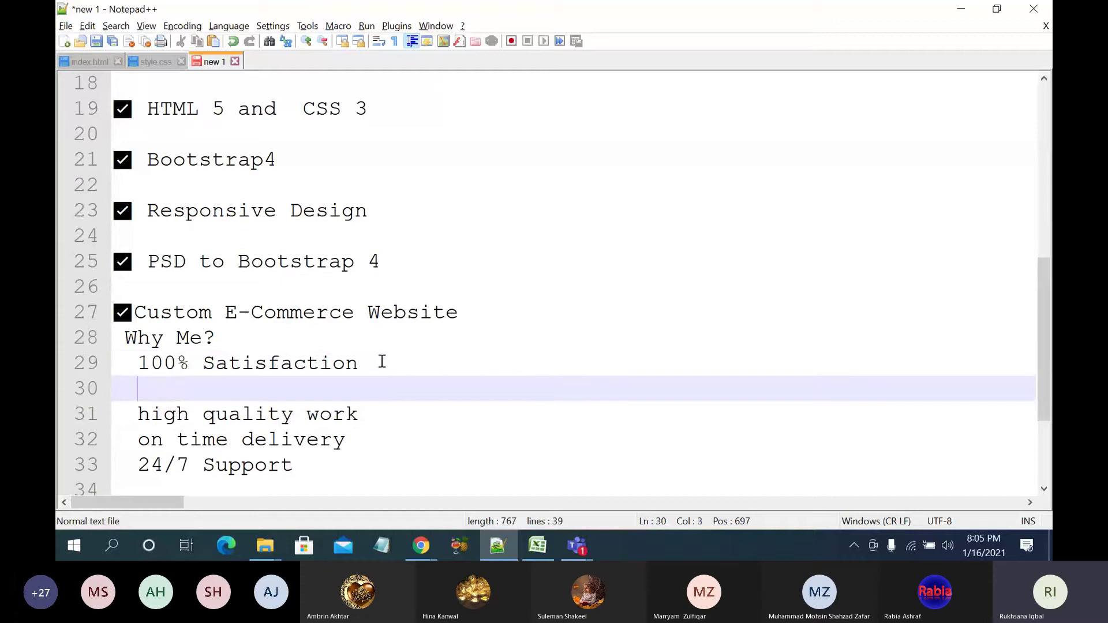
key("ctrl+v")
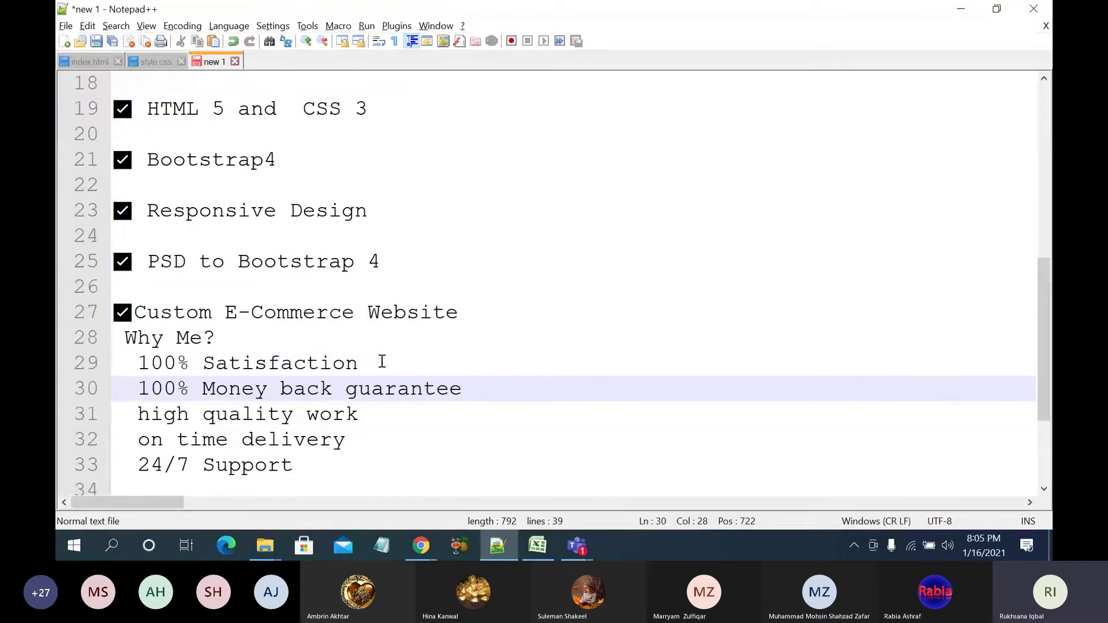
Step: Copy "Unlimited Revisions" from the gig's key features in the incognito Chrome window, and add it in Notepad++ below "100% Money back guarantee"
scroll(382, 362, "down", 1)
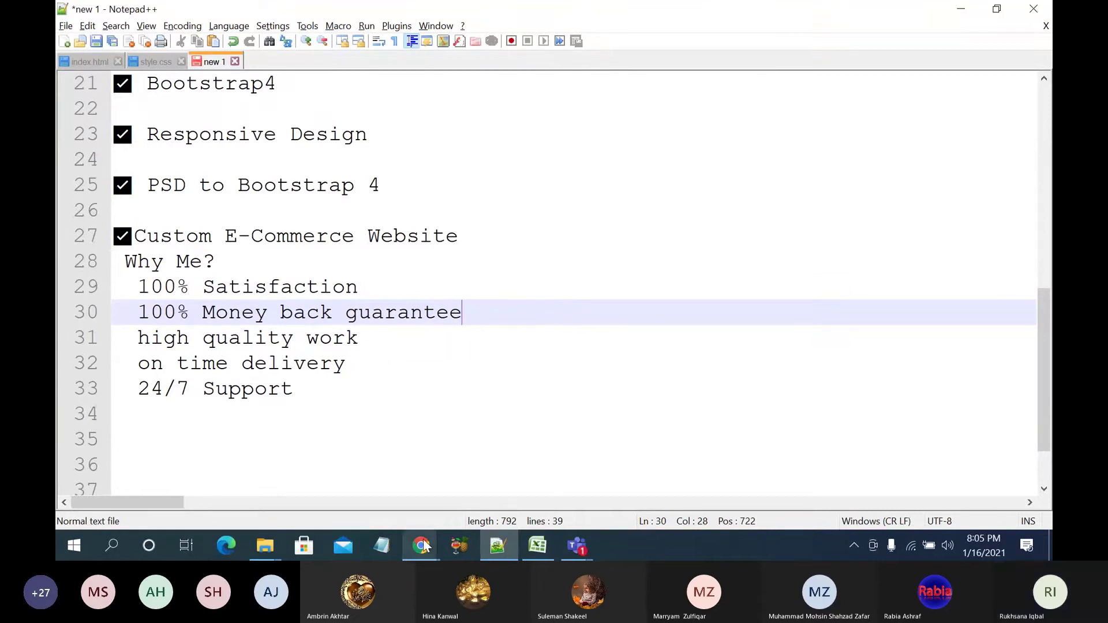
mouse_move(422, 546)
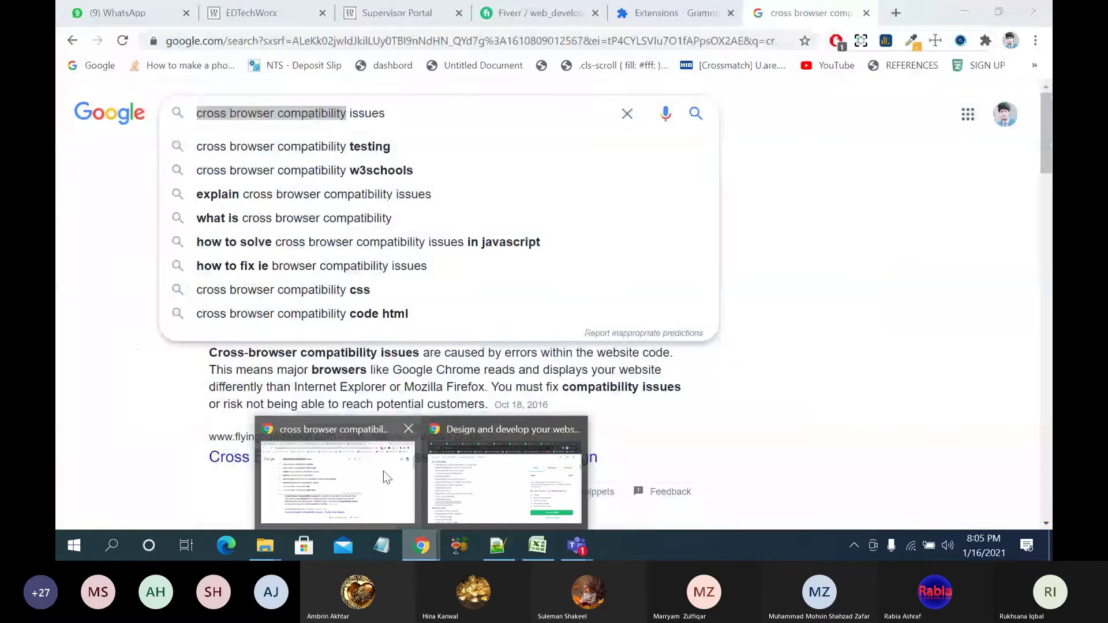
left_click(383, 471)
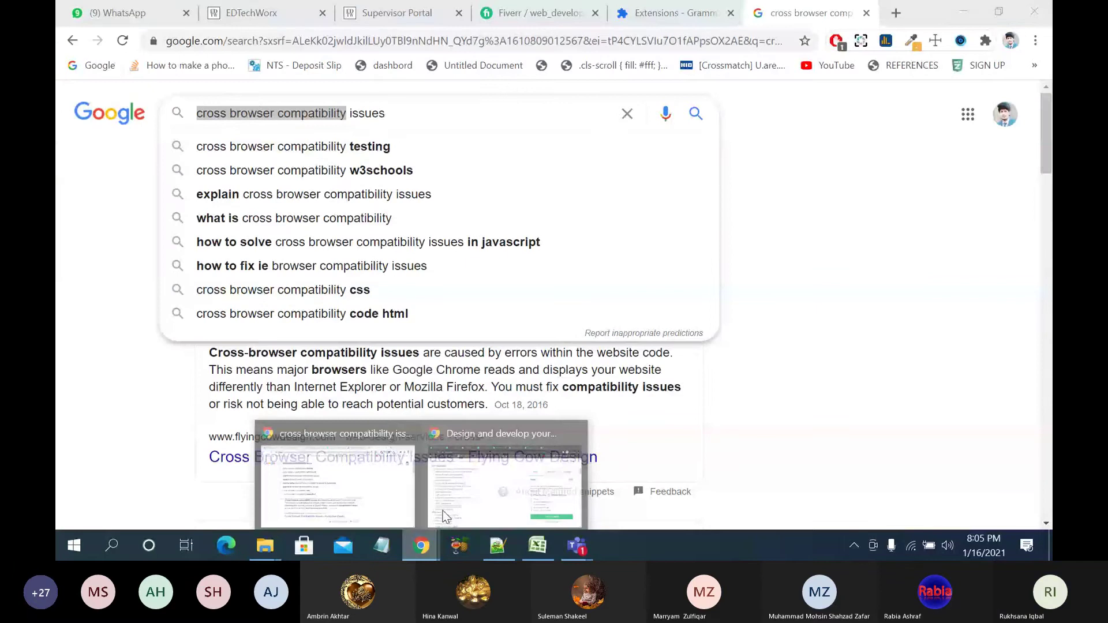
left_click(445, 508)
scroll(387, 411, "down", 1)
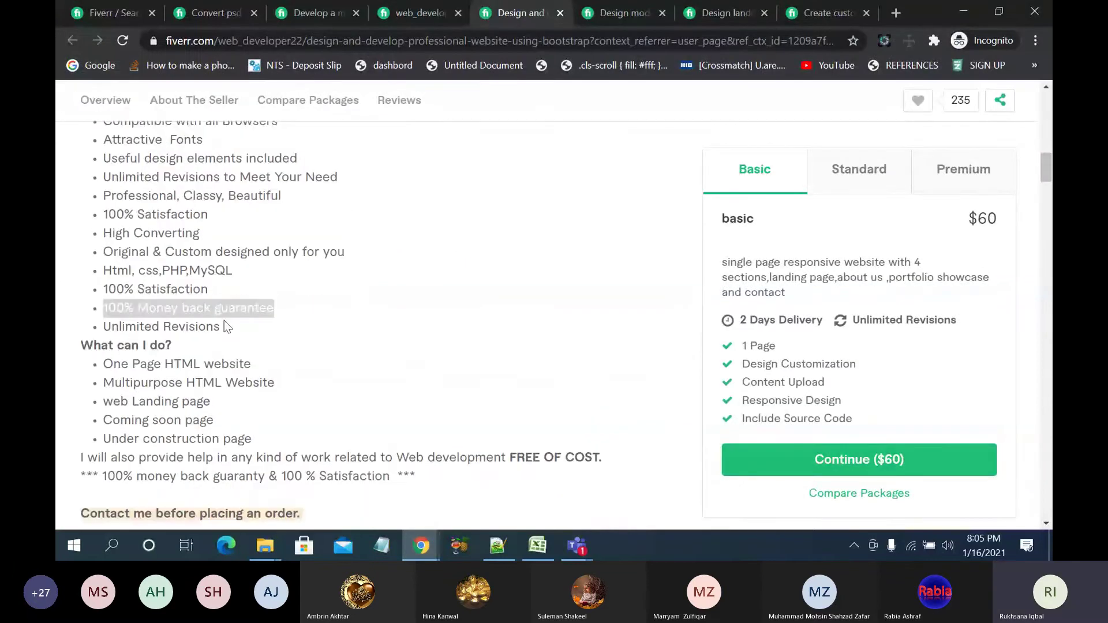
left_click_drag(224, 323, 106, 322)
key("ctrl+c")
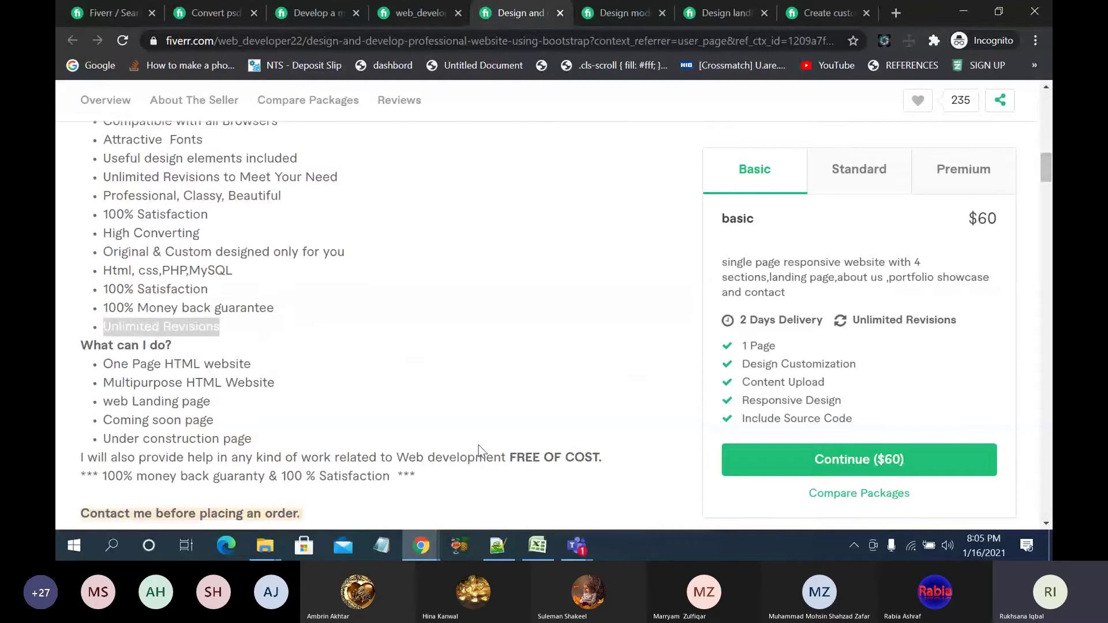
left_click(497, 545)
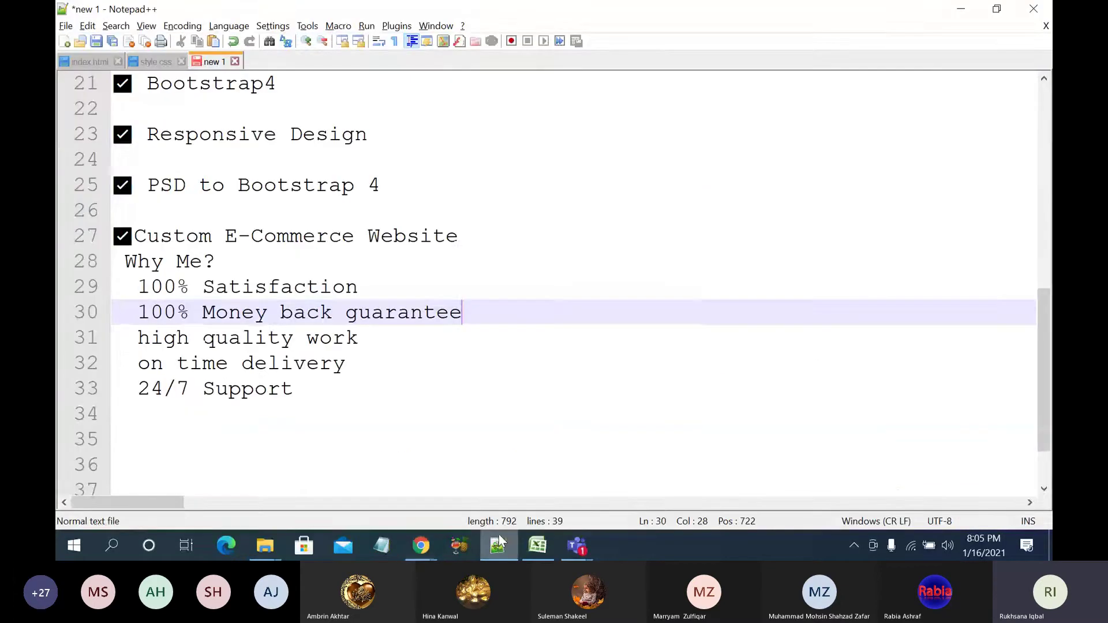
key("ctrl+v")
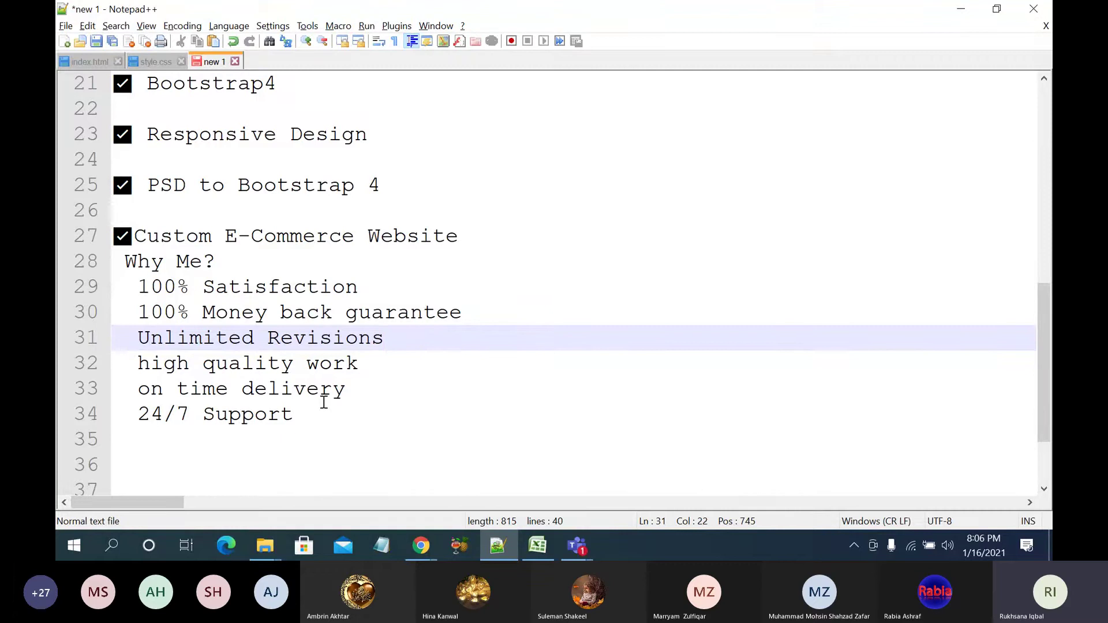
Step: Switch to the Fiverr gig's Description & FAQ page in Chrome, and place the cursor in the empty description field
scroll(324, 402, "up", 7)
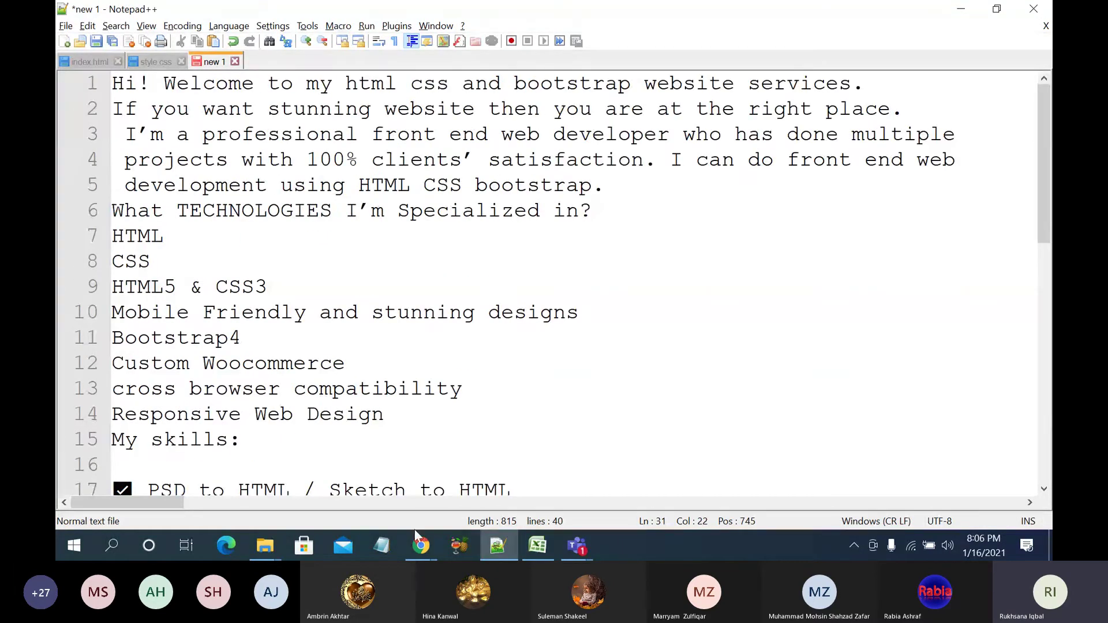
mouse_move(421, 543)
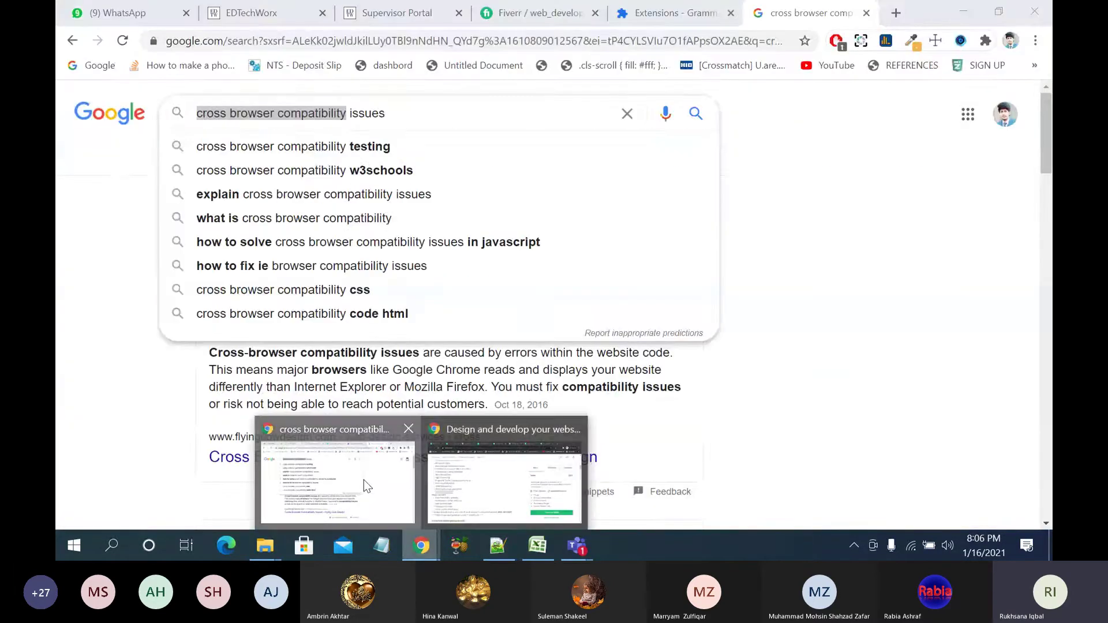
left_click(364, 480)
left_click(522, 13)
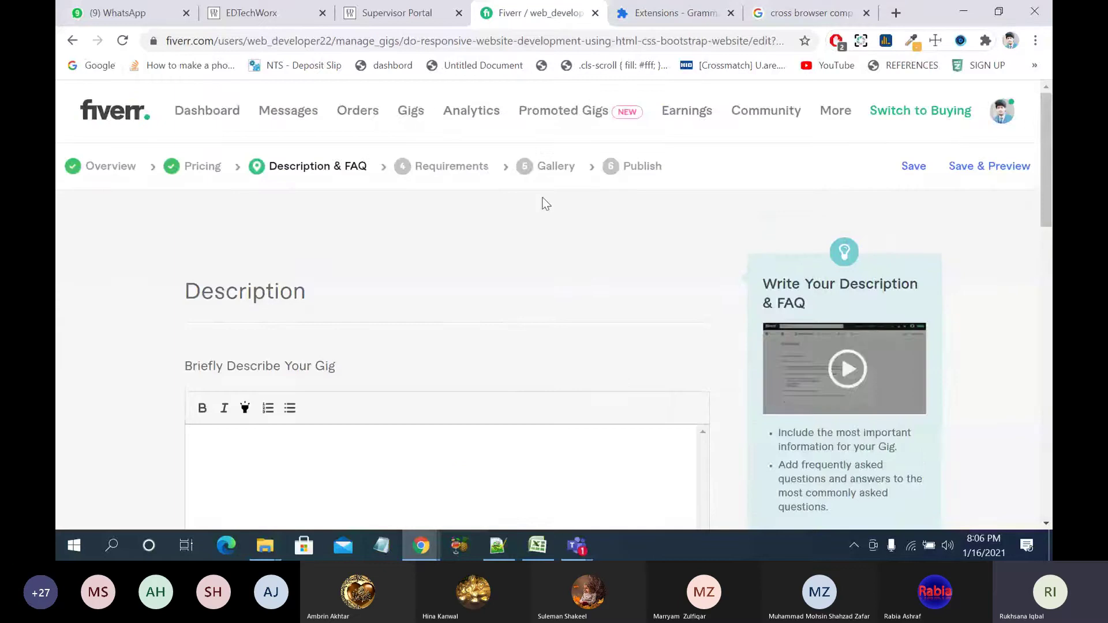
scroll(545, 204, "down", 3)
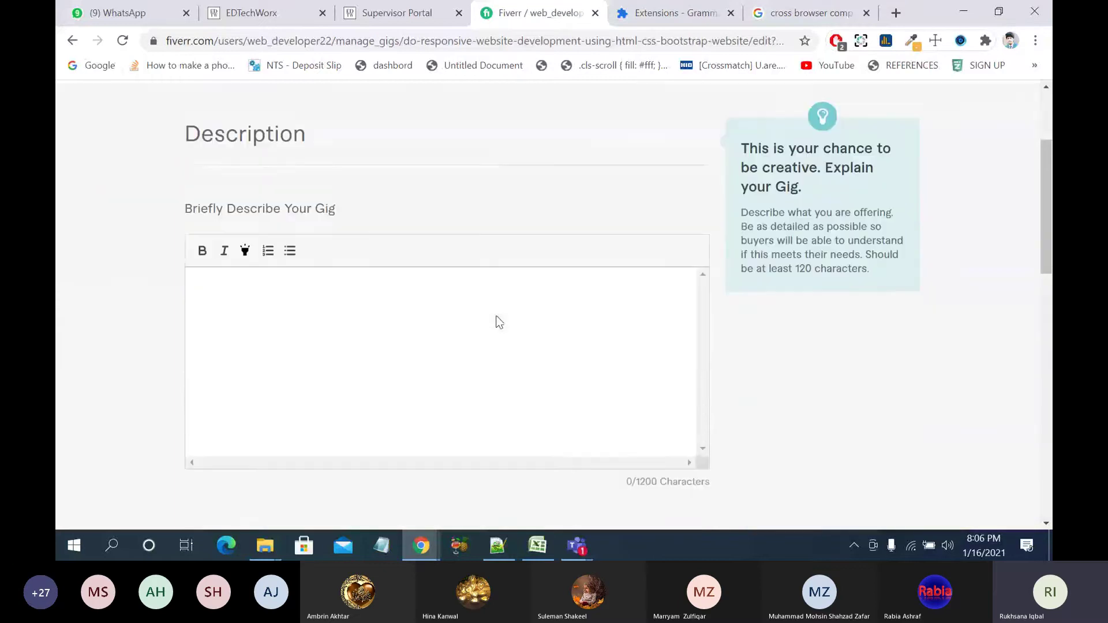
left_click(319, 287)
Step: Copy the introduction from "Hi! Welcome" through "using HTML CSS bootstrap." in Notepad++, and paste it into the Fiverr gig's description field in Chrome
mouse_move(420, 545)
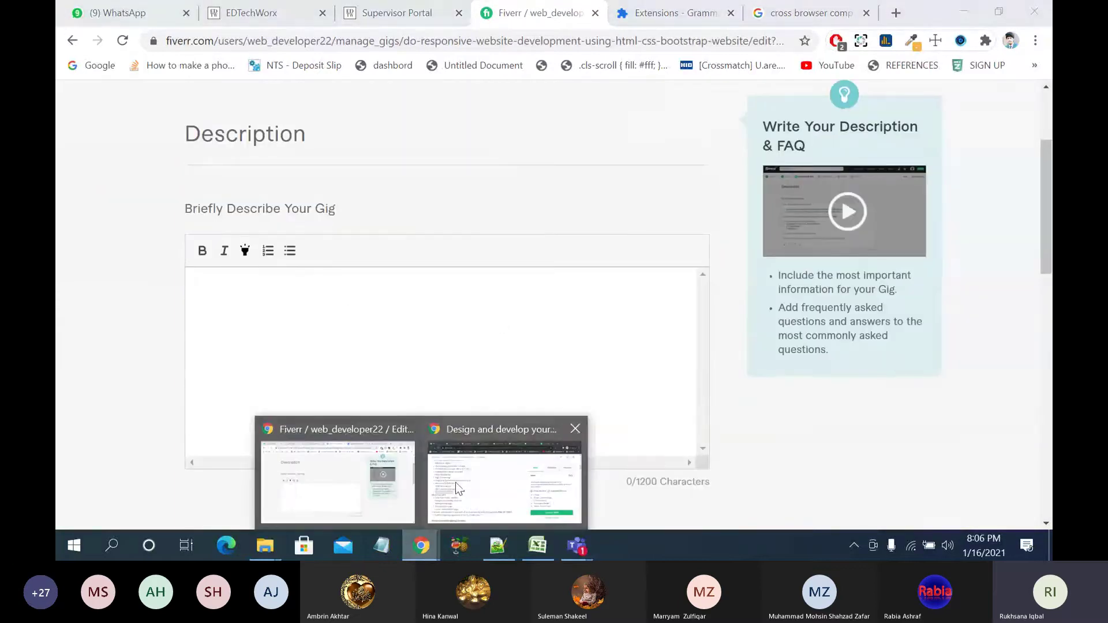
left_click(500, 551)
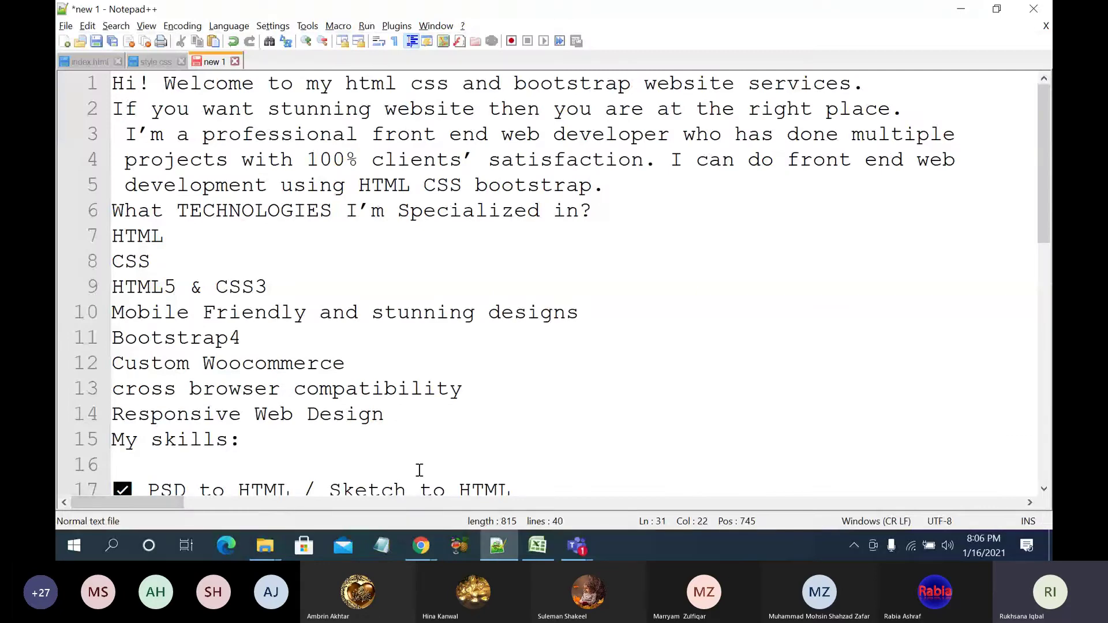
left_click(421, 545)
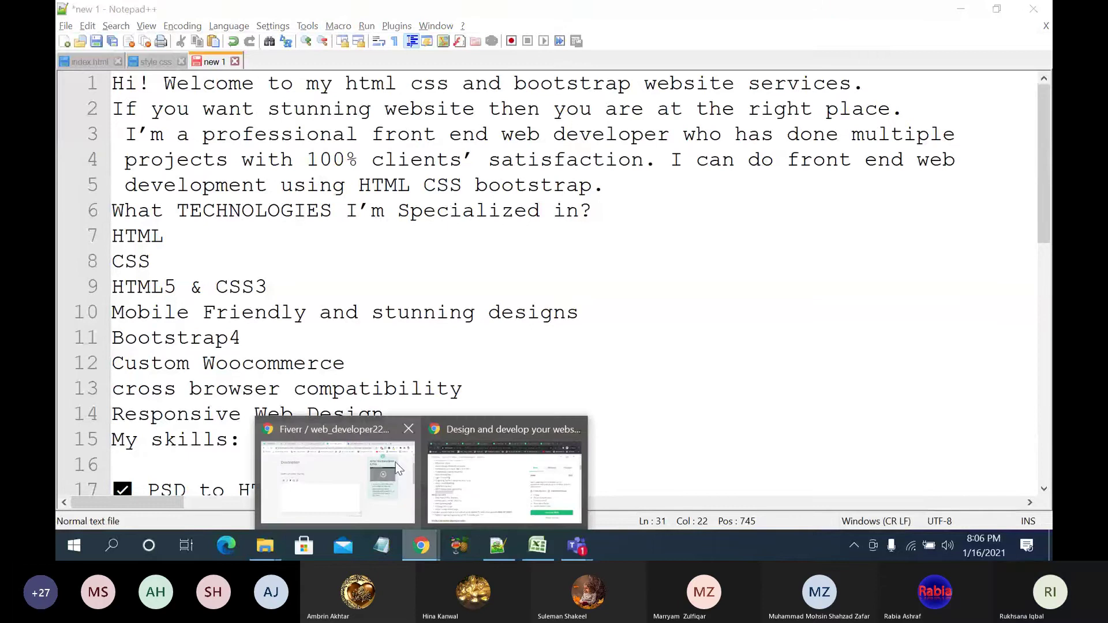
left_click(396, 462)
left_click(491, 546)
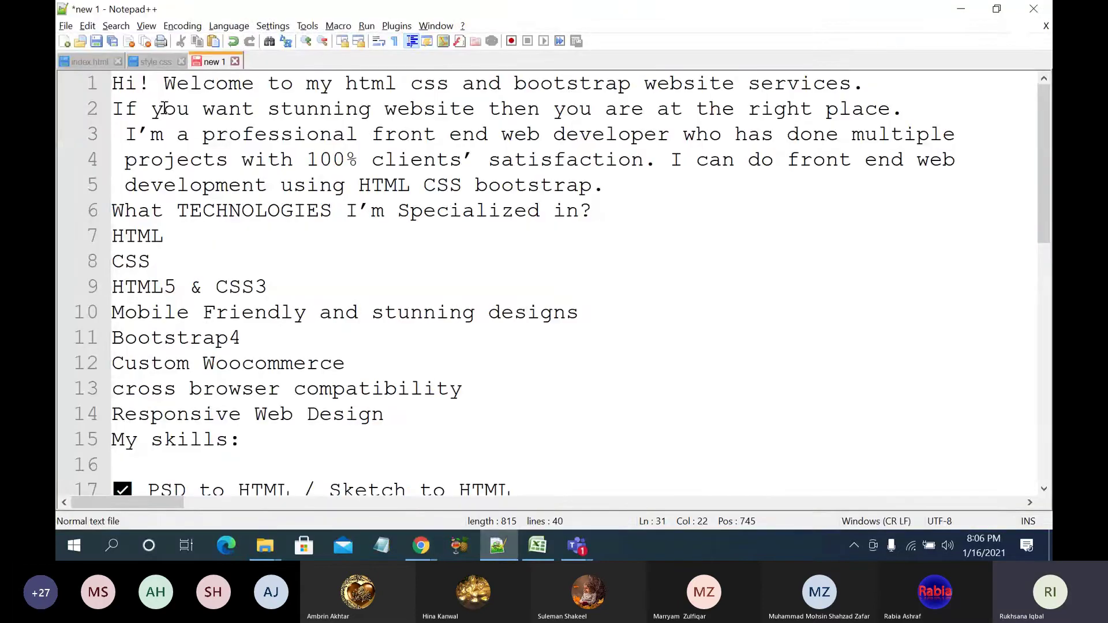
left_click(108, 84)
left_click(164, 108)
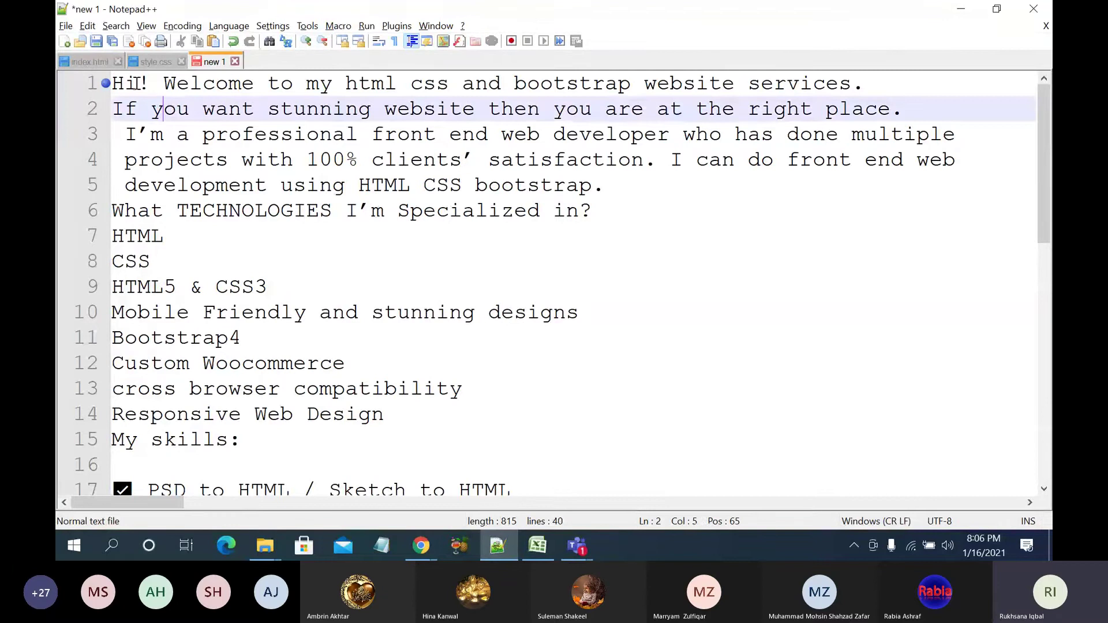
left_click_drag(113, 84, 617, 194)
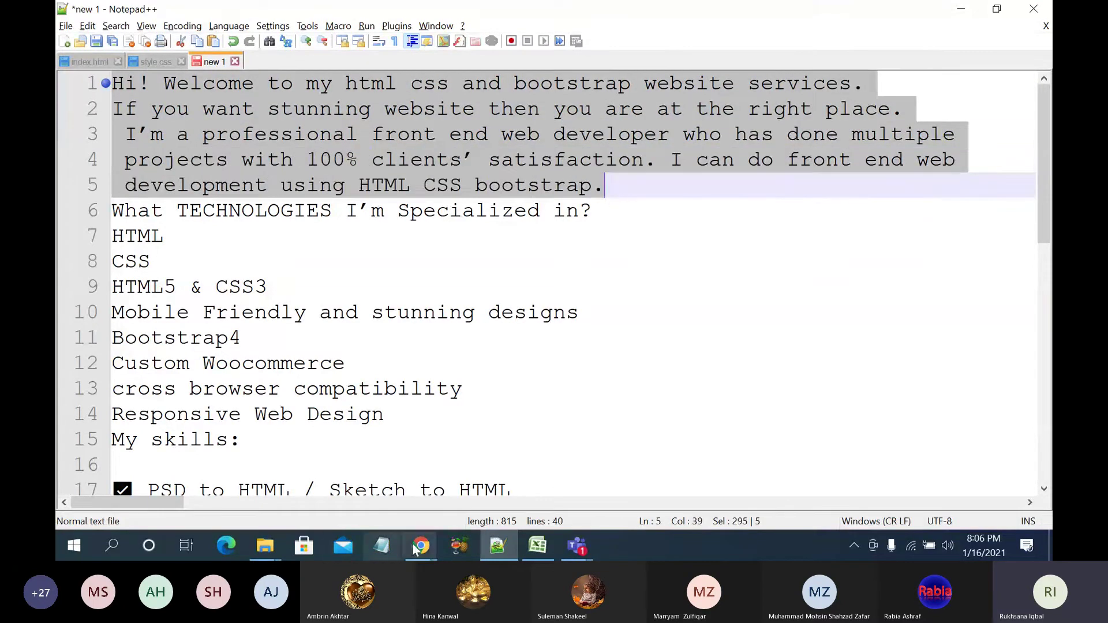
mouse_move(419, 547)
left_click(363, 492)
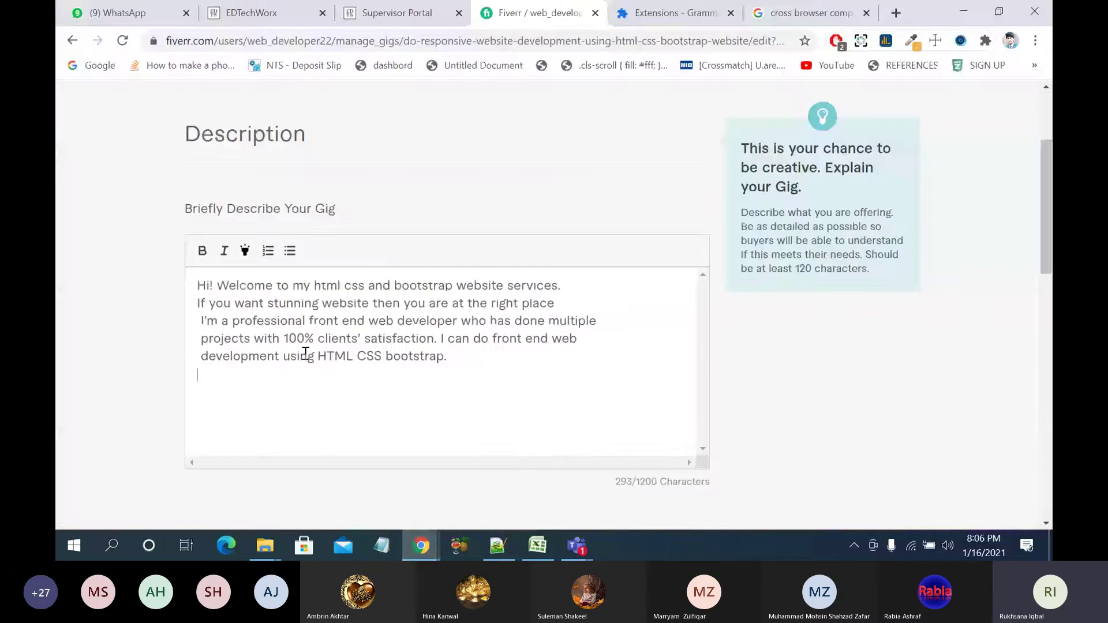
Step: Make "html css and bootstrap" bold in the description's welcome sentence
left_click(195, 303)
left_click_drag(454, 285, 318, 286)
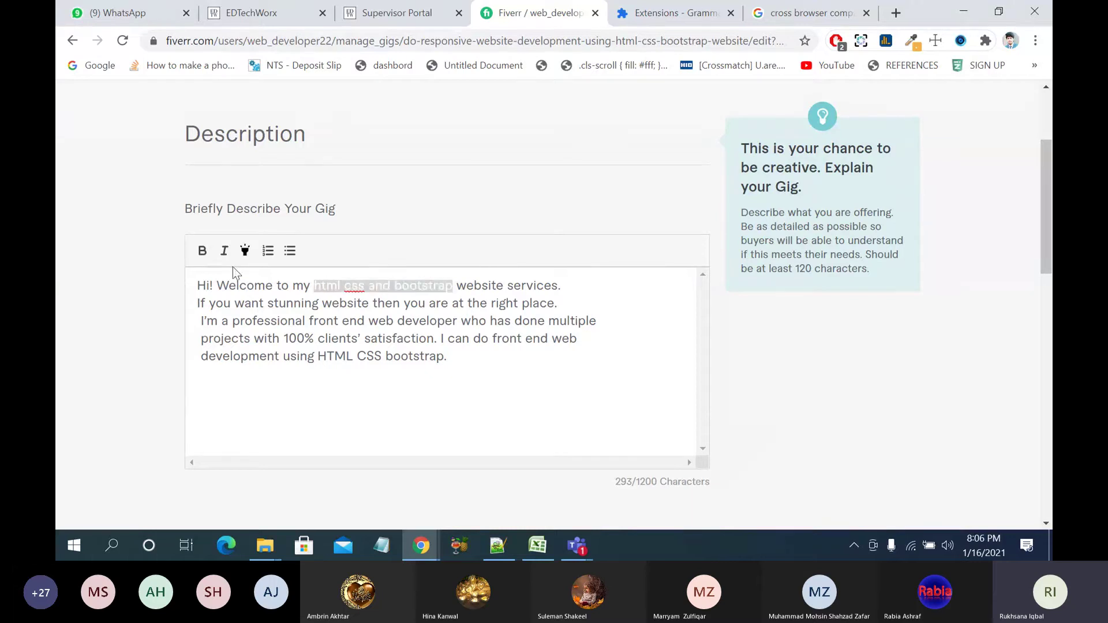
left_click(202, 250)
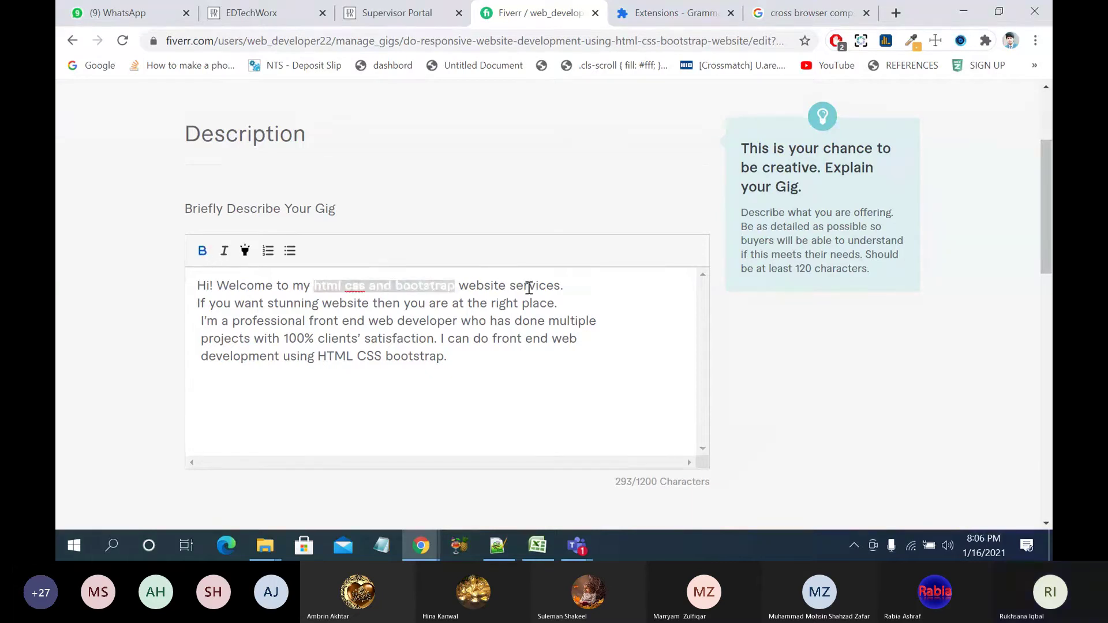
left_click(577, 288)
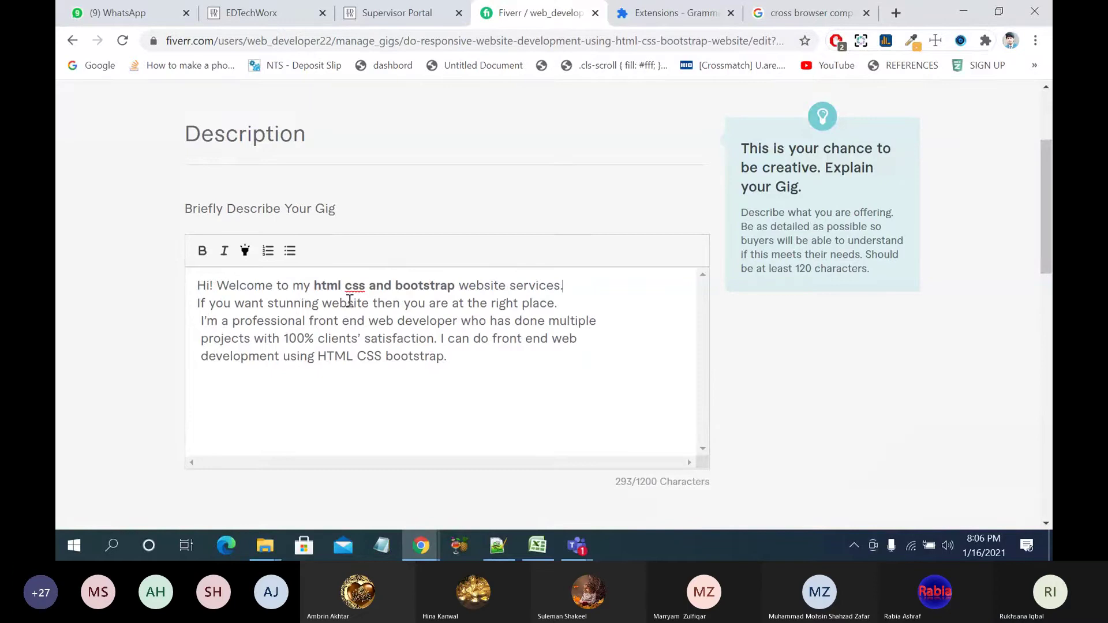
Step: Remove the line breaks and extra spaces after the welcome sentence so the rest of the introduction forms one continuous paragraph
left_click(206, 323)
key("BackSpace")
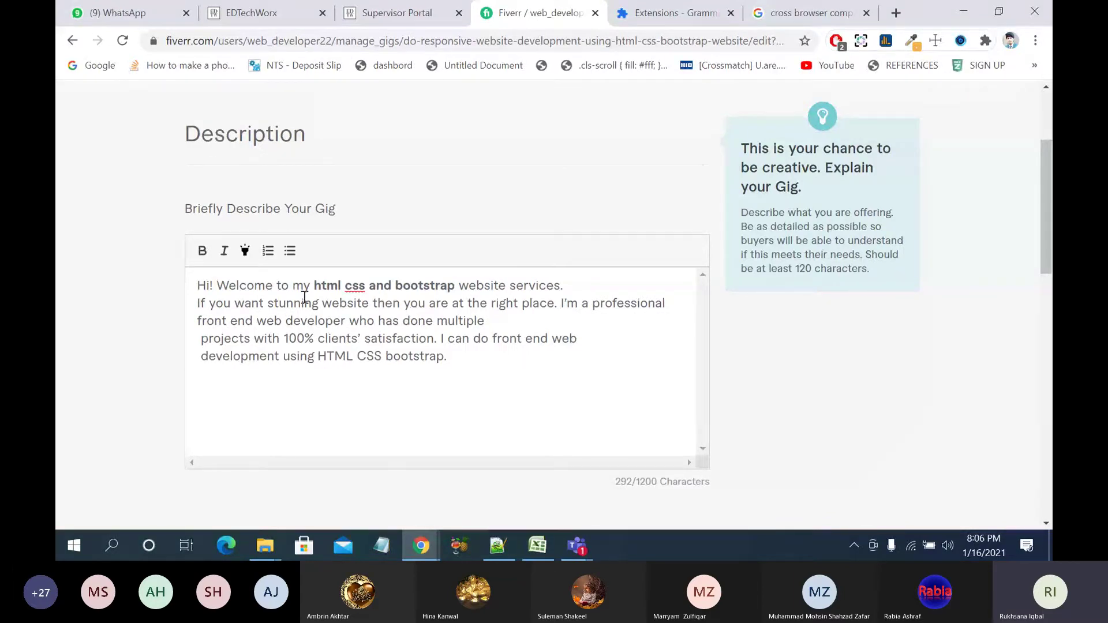
left_click(201, 341)
key("BackSpace")
key("BackSpace")
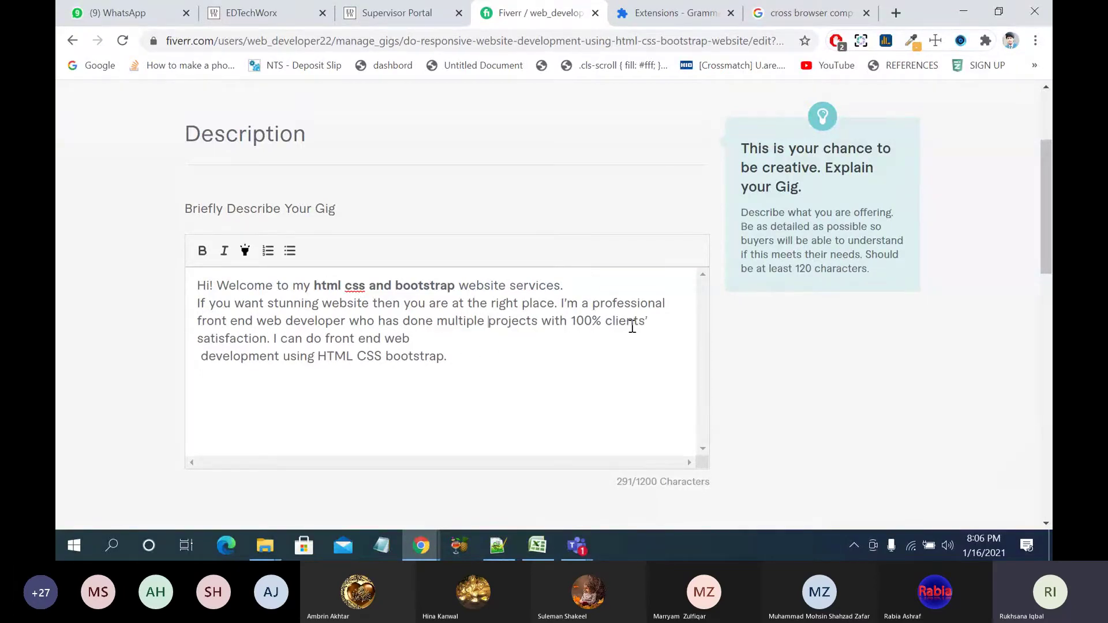
left_click(653, 323)
key("Delete")
key("BackSpace")
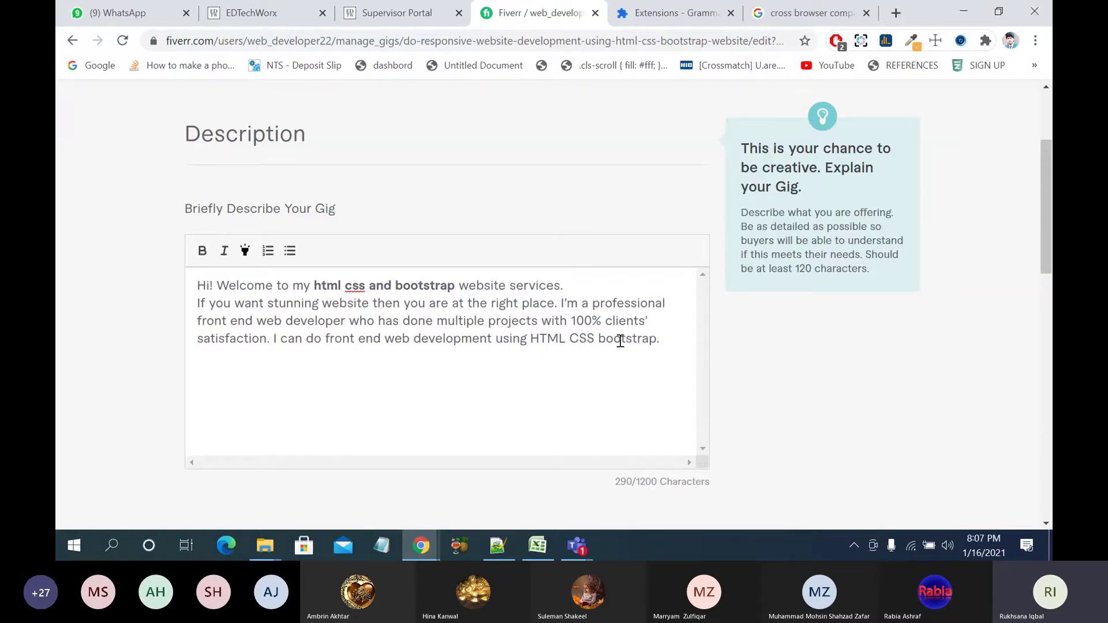
Step: Make "HTML CSS bootstrap" bold at the end of the introduction paragraph
left_click_drag(656, 341, 531, 338)
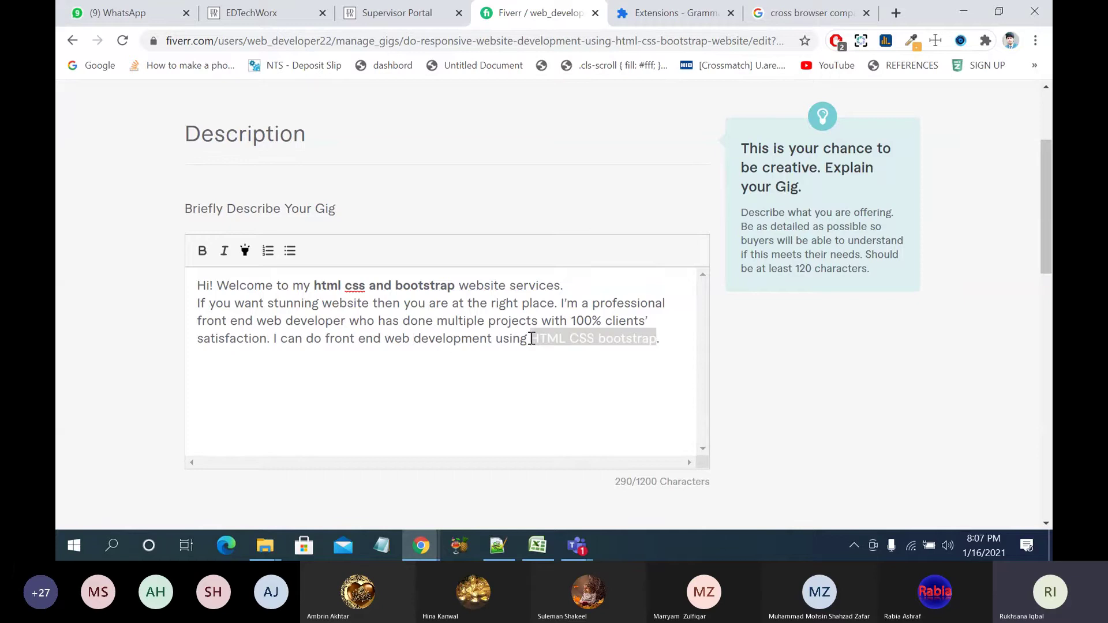
left_click(202, 251)
left_click(491, 338)
left_click_drag(491, 339, 386, 342)
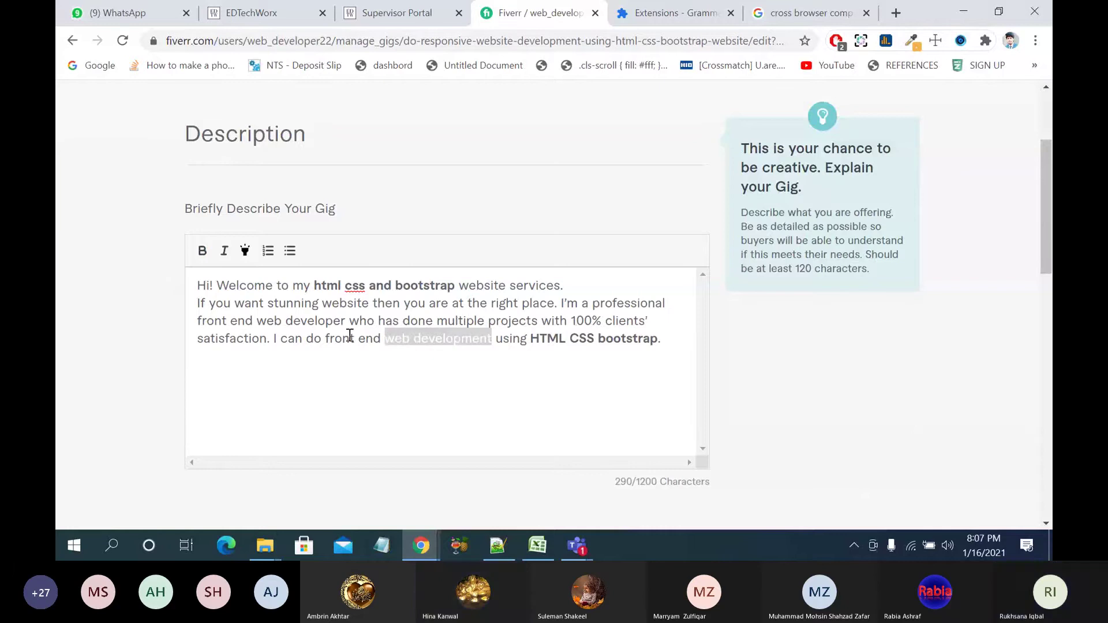
left_click(586, 320)
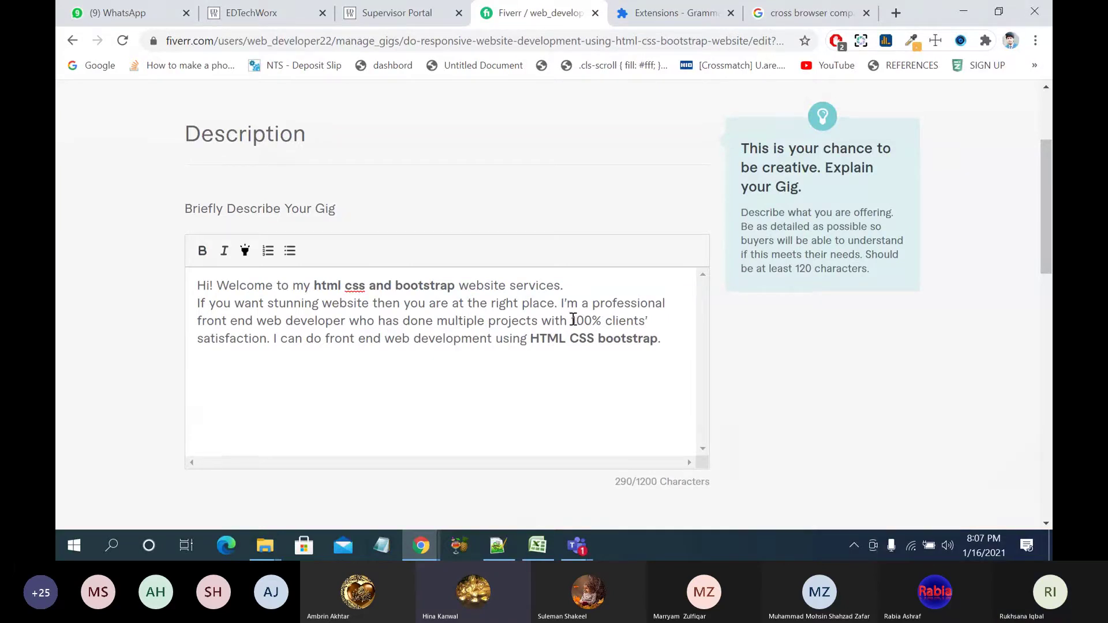
Step: Bold the phrase "100% clients' satisfaction" in the gig description
left_click_drag(573, 321, 271, 338)
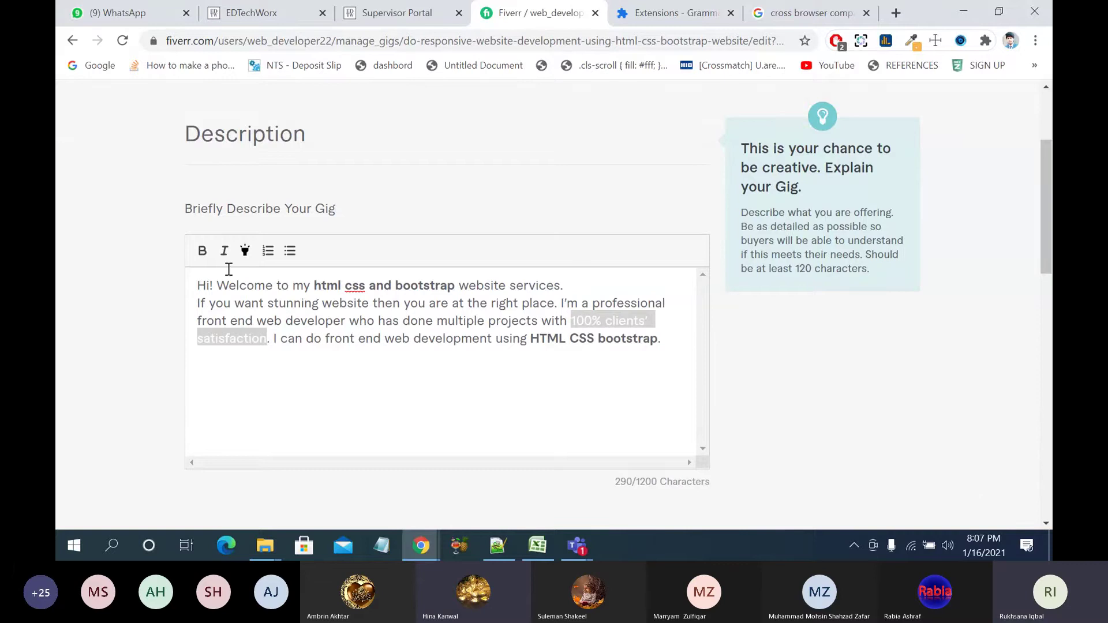
left_click(202, 252)
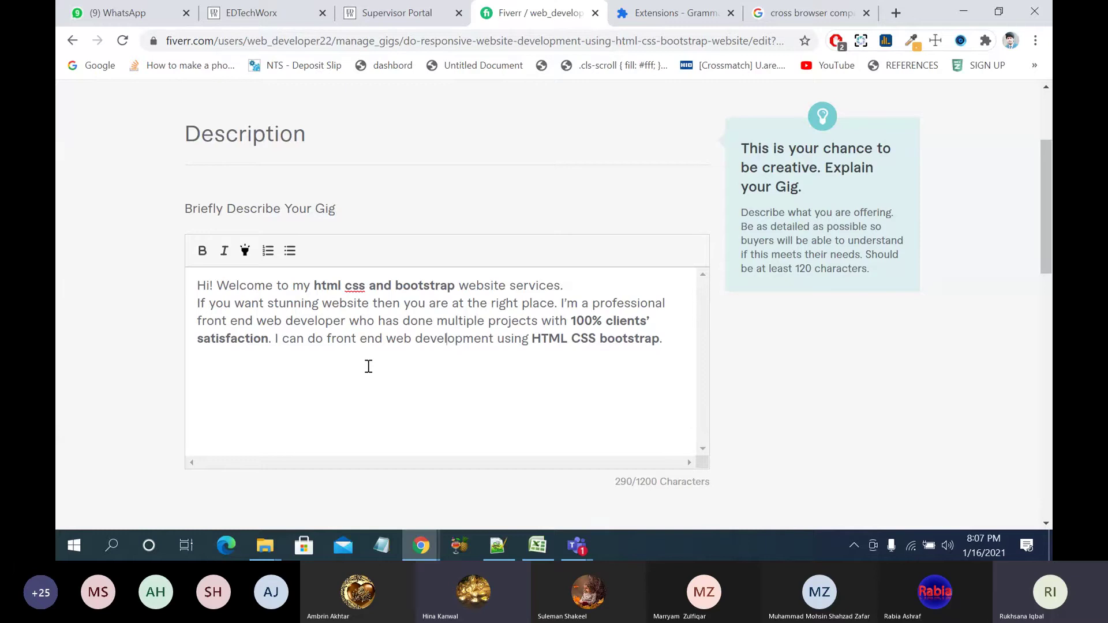
left_click(423, 539)
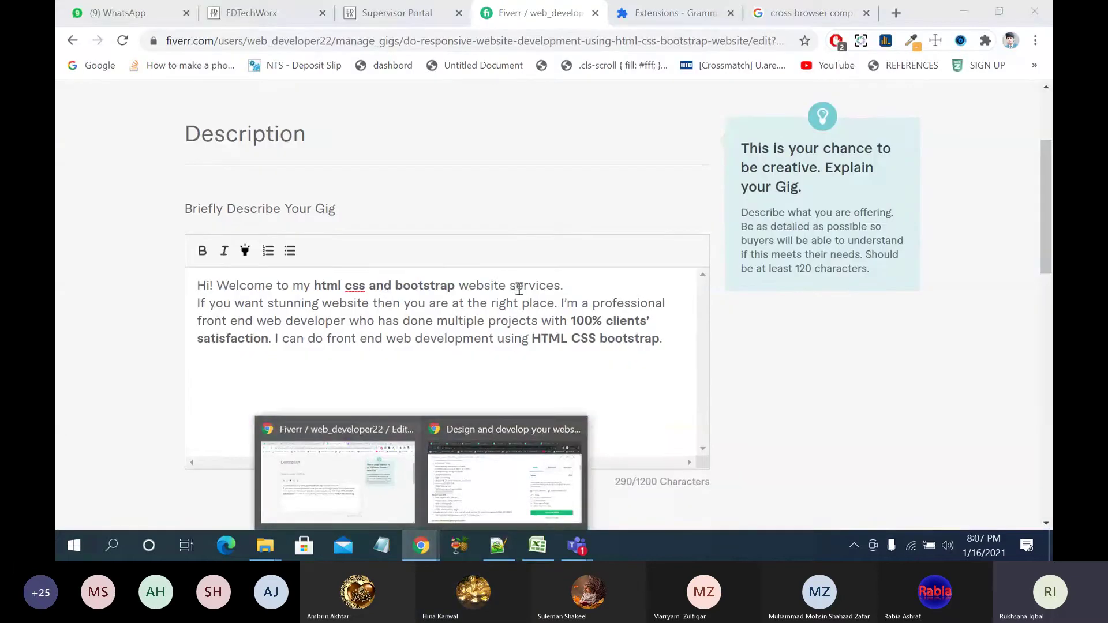
left_click(442, 311)
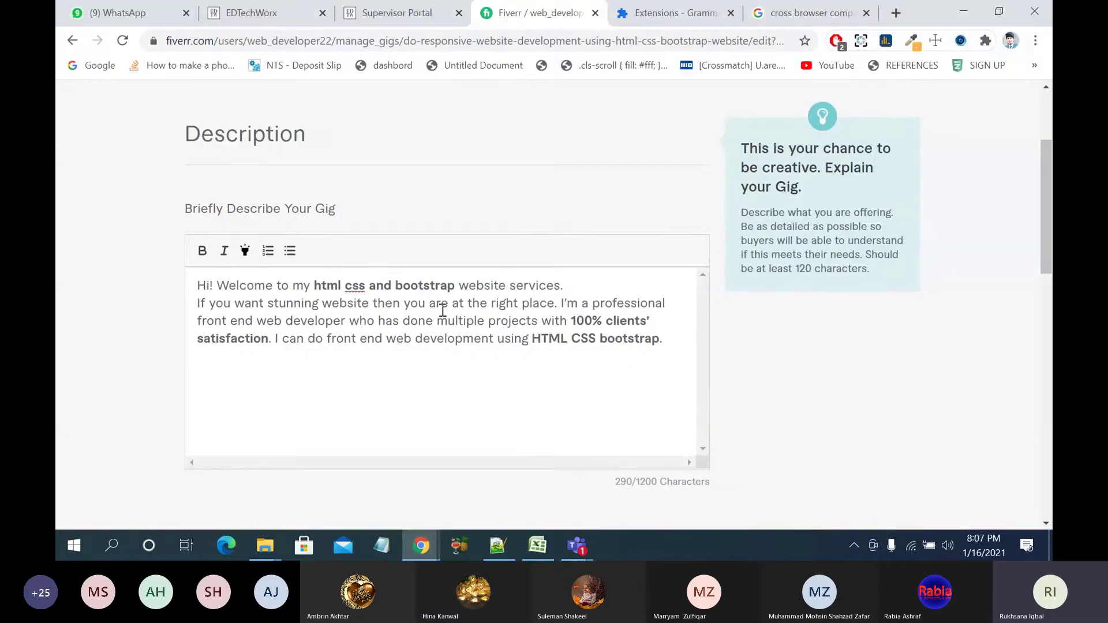
Step: Copy the line "What TECHNOLOGIES I'm Specialized in?" from the Notepad++ notes onto a new line at the end of the Fiverr gig description
left_click(473, 406)
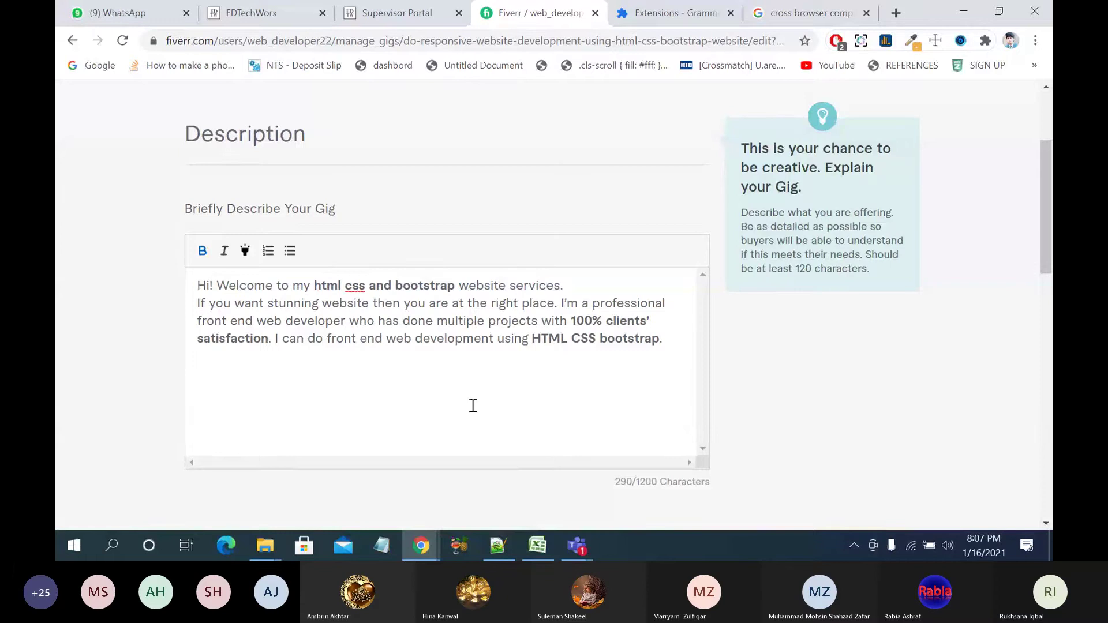
scroll(698, 321, "down", 5)
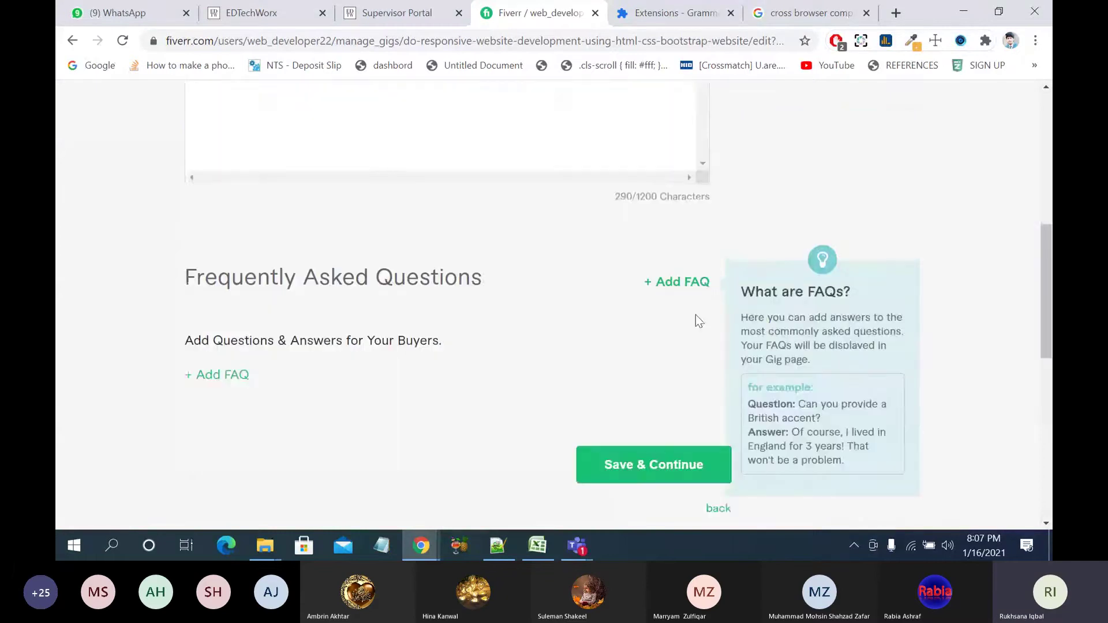
scroll(694, 314, "up", 4)
key("Return")
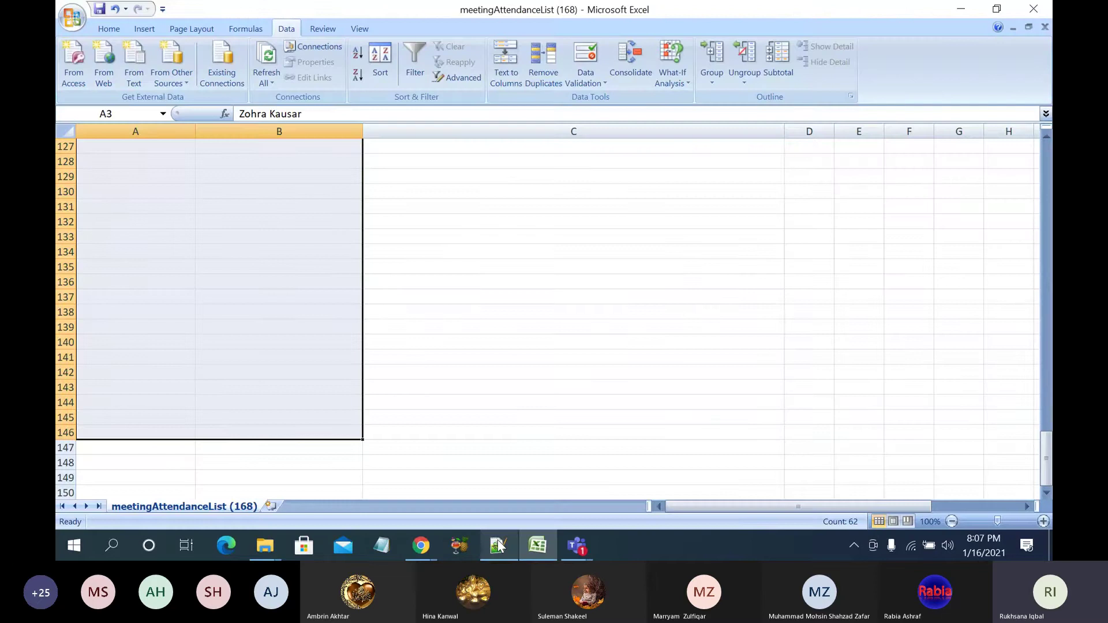
left_click(497, 545)
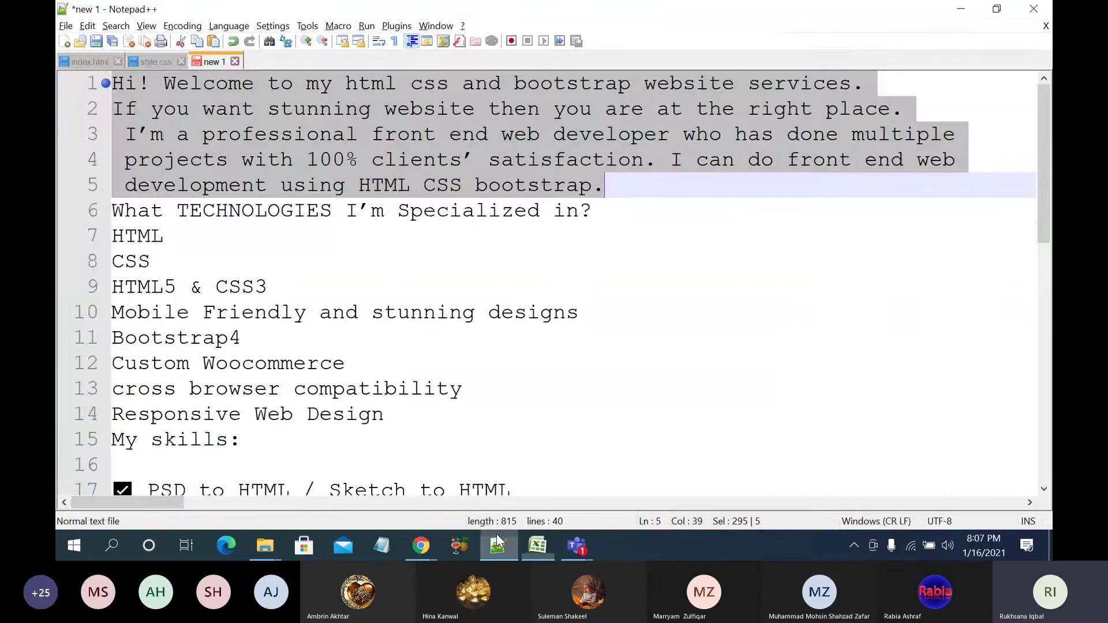
left_click(290, 217)
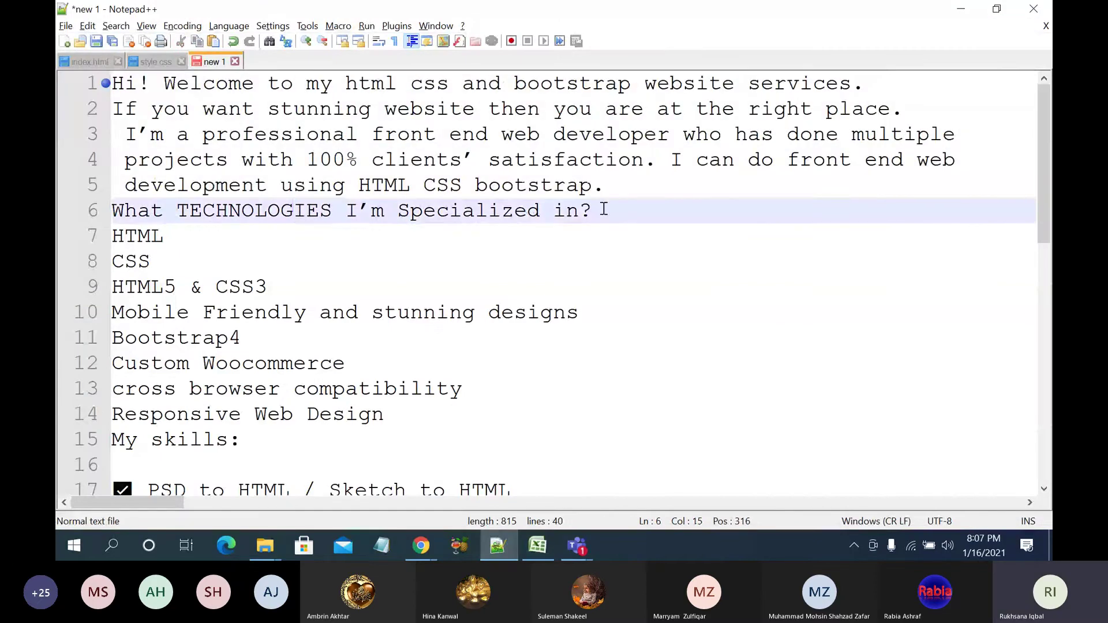
left_click_drag(604, 209, 68, 206)
key("ctrl+c")
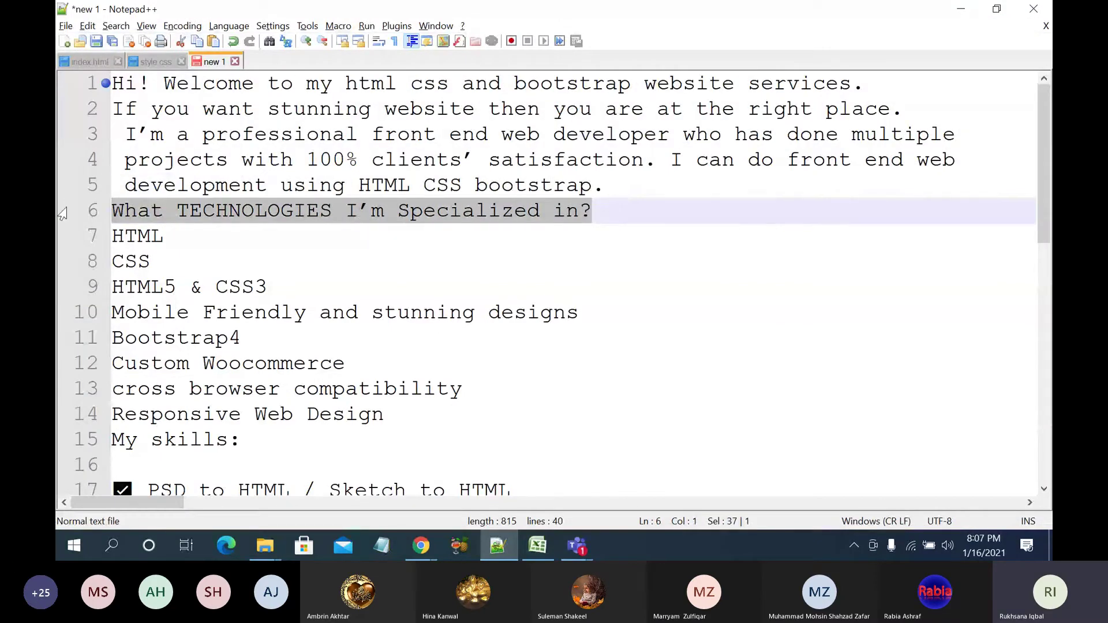
left_click(415, 546)
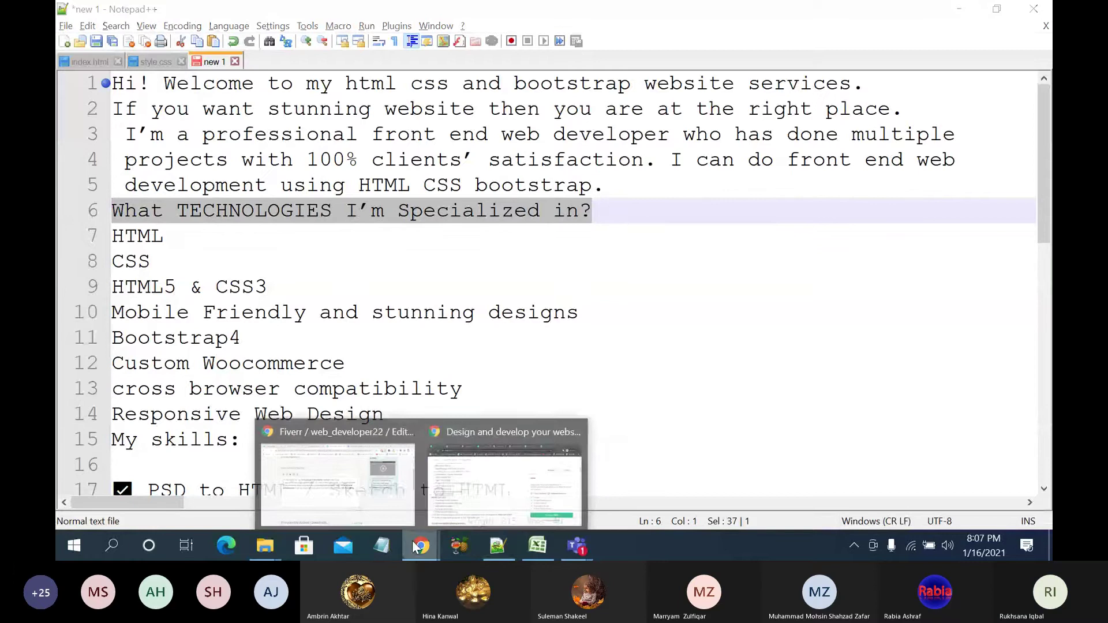
left_click(376, 486)
key("ctrl+v")
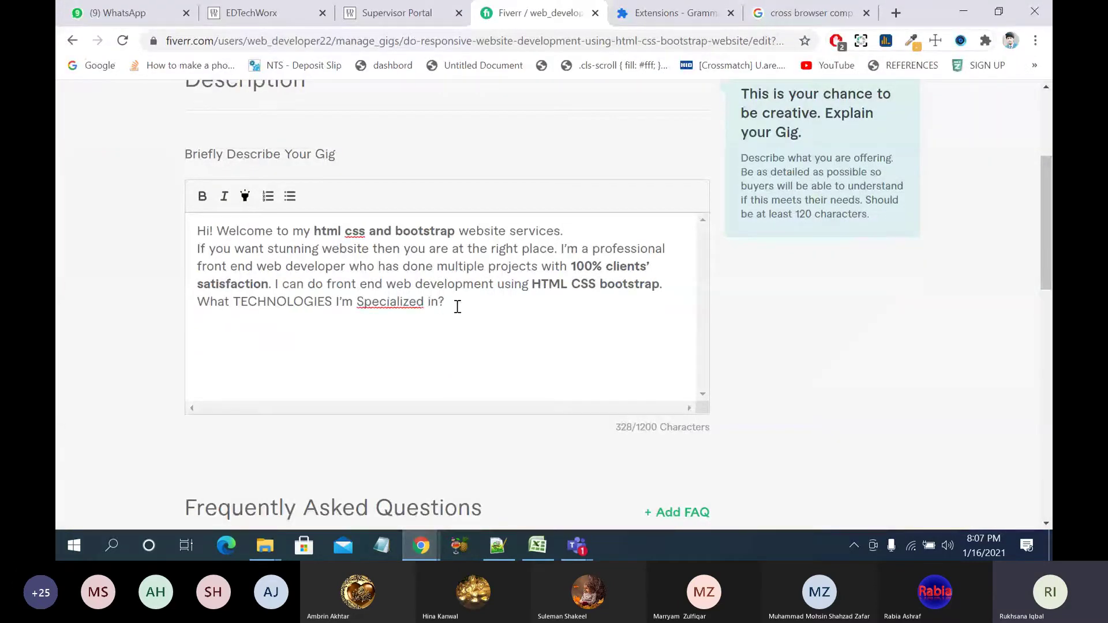
Step: Insert a blank line between the introduction paragraph and the technologies heading
left_click_drag(458, 306, 200, 306)
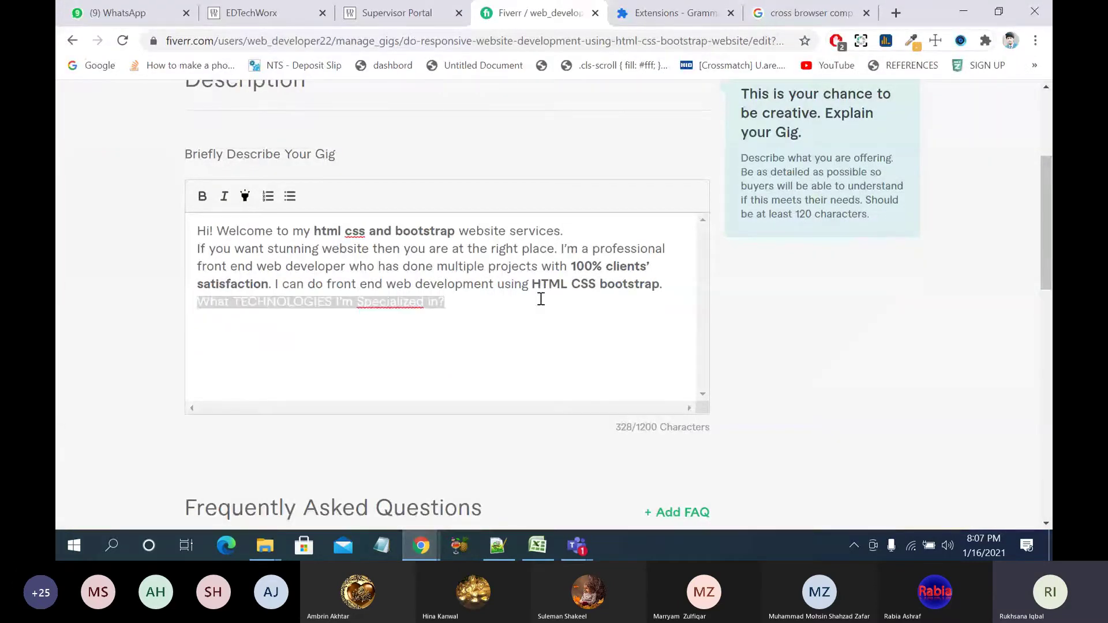
left_click(674, 285)
key("Return")
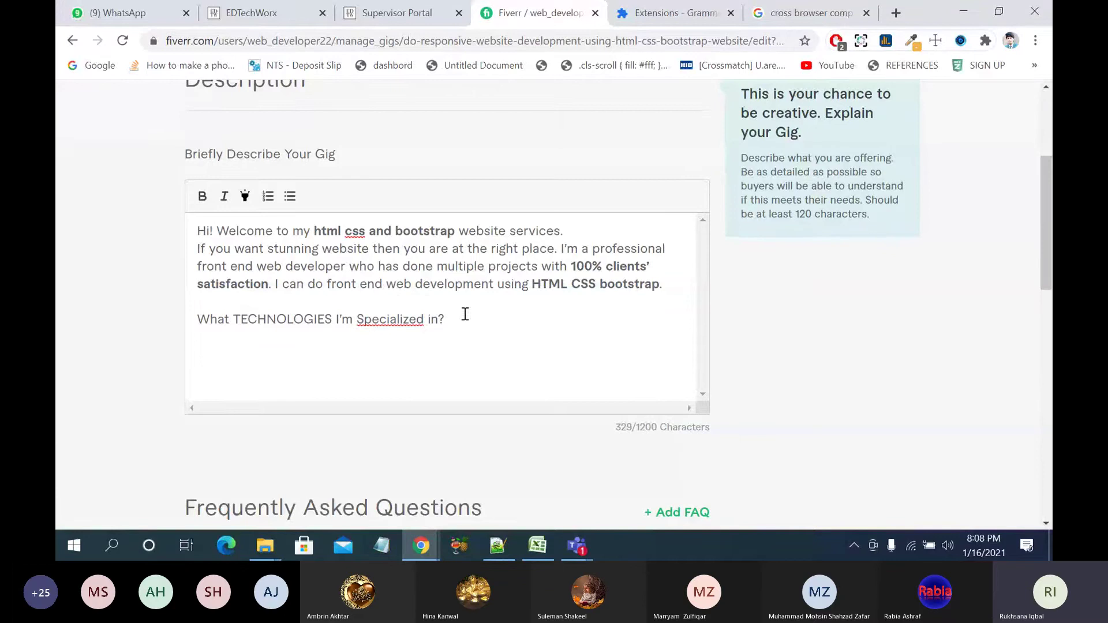
left_click_drag(455, 317, 186, 319)
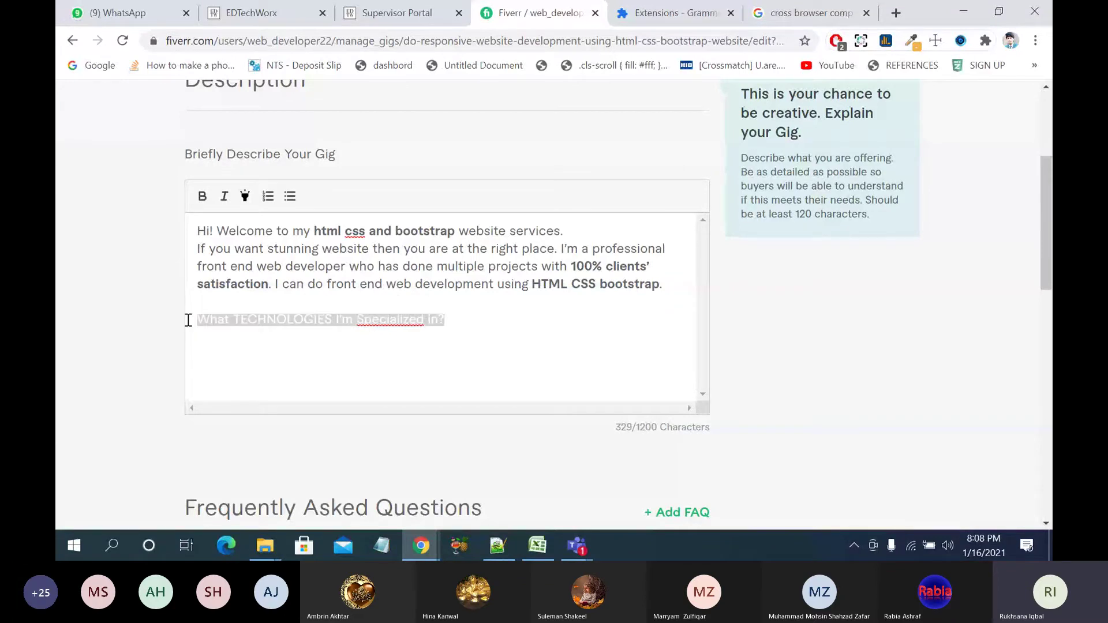
left_click(234, 321)
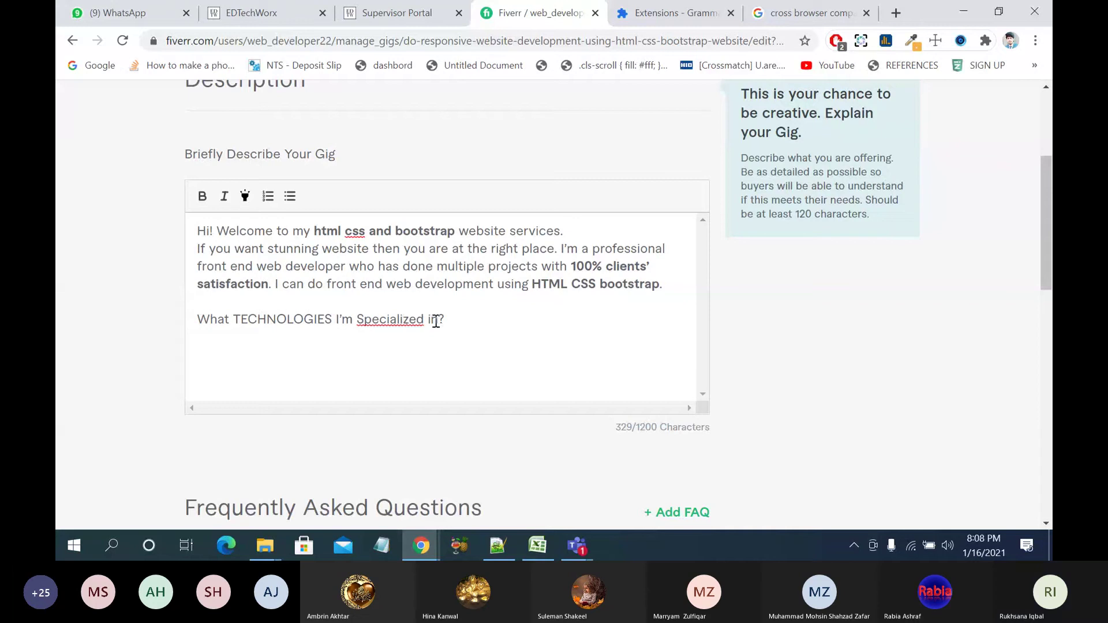
Step: Reword the technologies heading by replacing "Specialized in" with "Expert in" and deleting the word "What"
left_click_drag(437, 321, 356, 320)
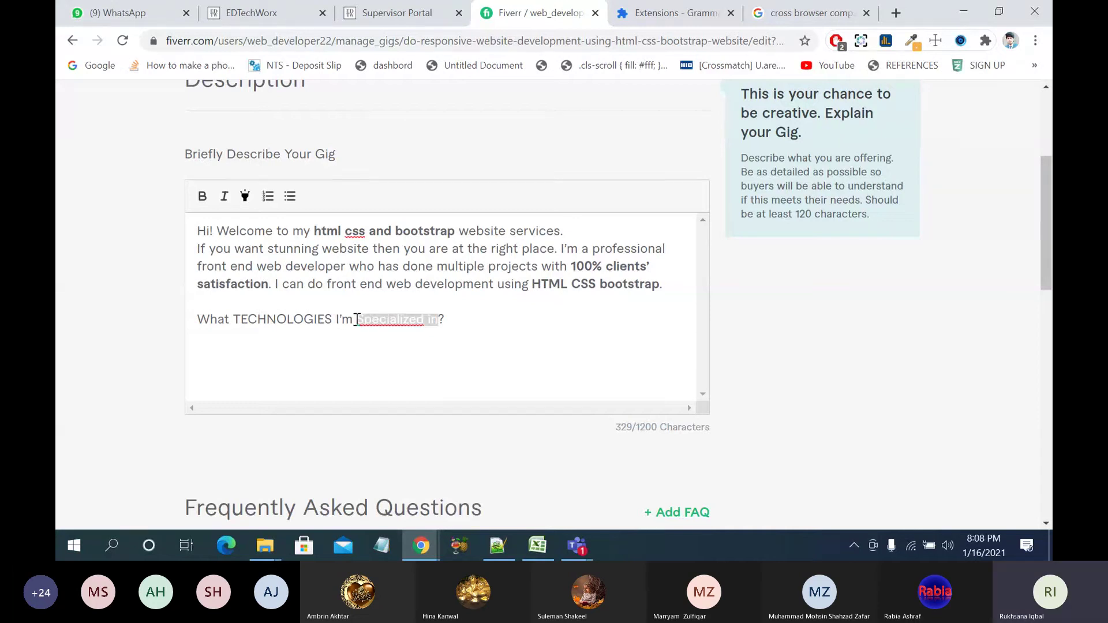
key("BackSpace")
type("Expert in")
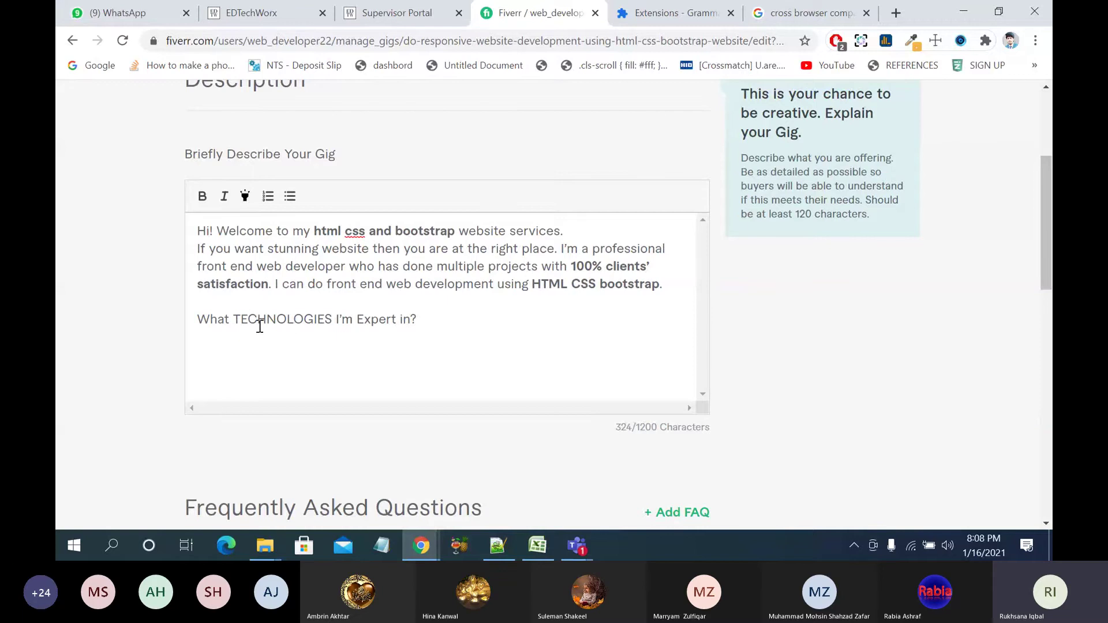
left_click_drag(229, 319, 168, 323)
key("BackSpace")
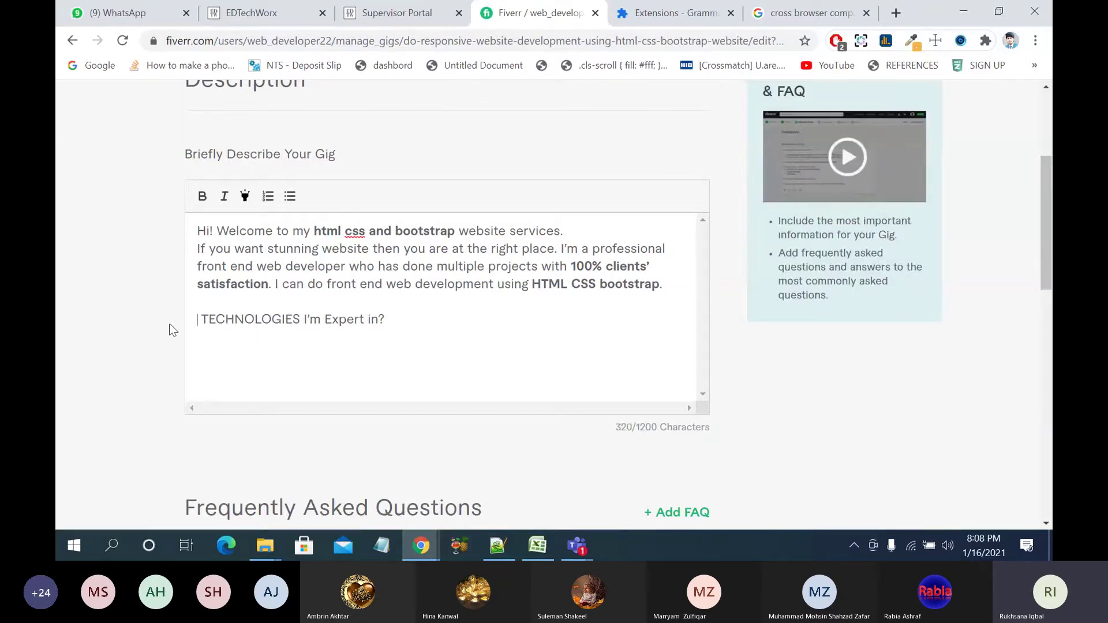
left_click(198, 319)
key("BackSpace")
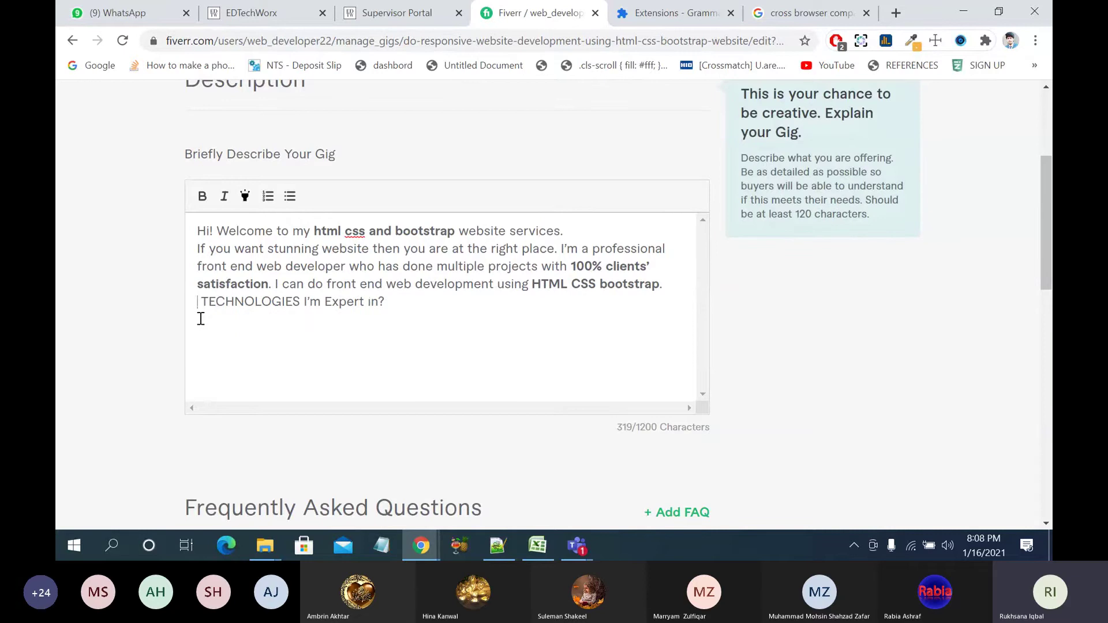
key("Return")
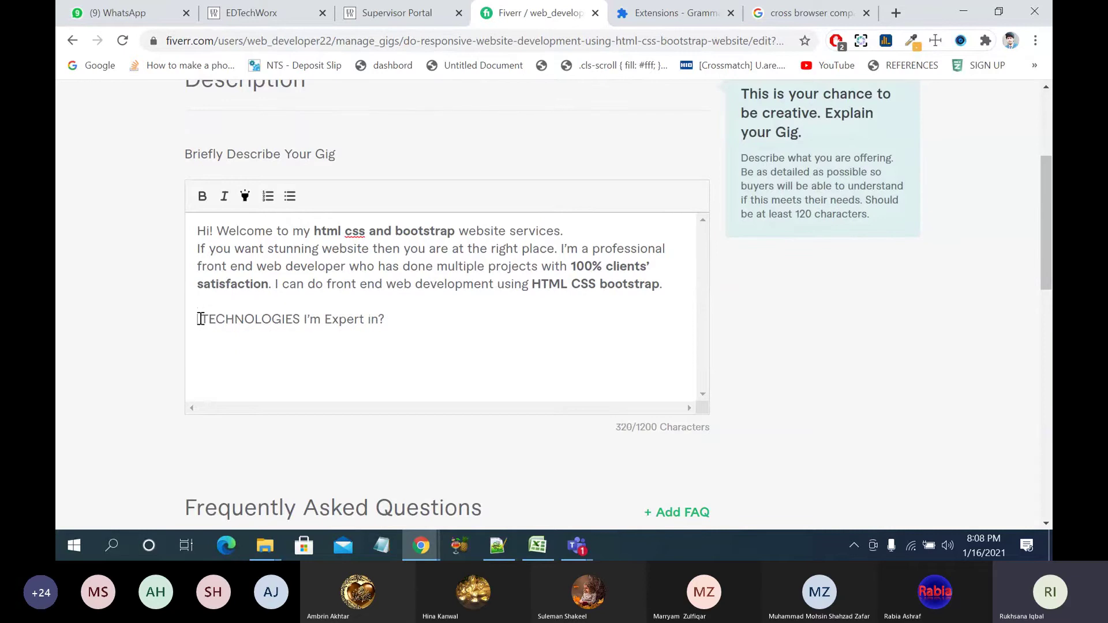
Step: Bold the whole heading line "TECHNOLOGIES I'm Expert in?"
left_click(398, 316)
left_click_drag(397, 315, 185, 321)
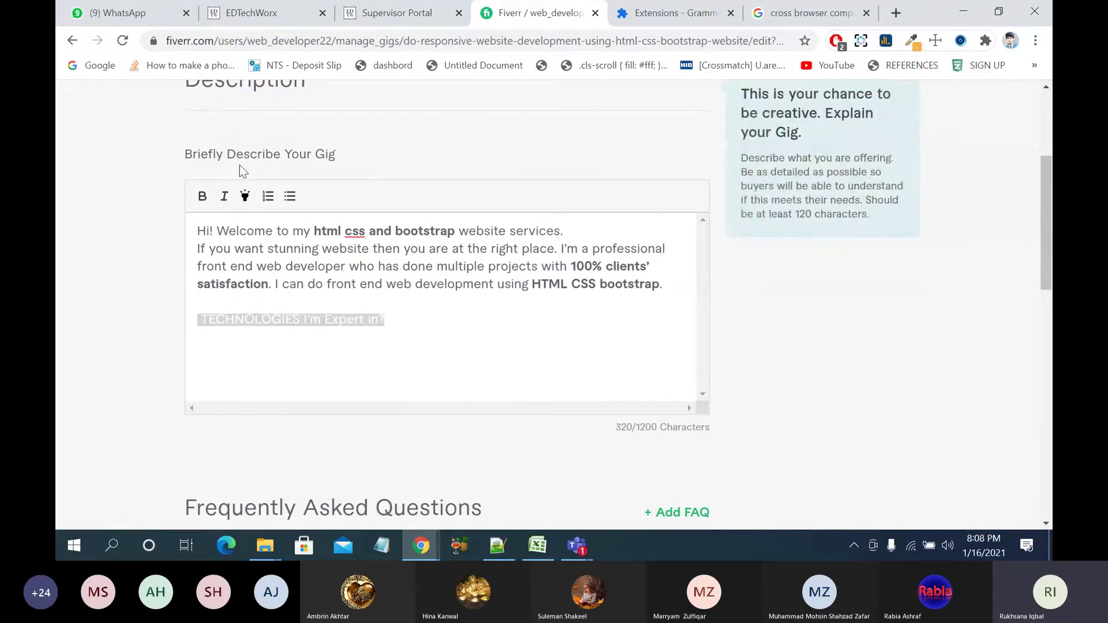
left_click(198, 198)
left_click(427, 318)
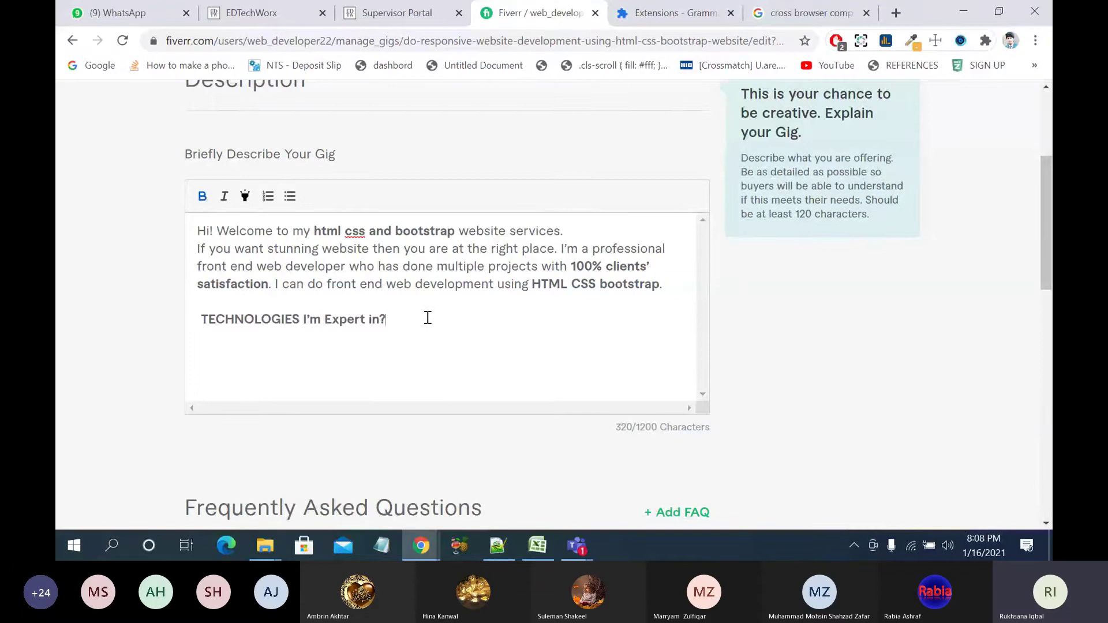
Step: Copy the technologies list from "HTML" through "Responsive Web Design" in the Notepad++ notes onto a new line under the Fiverr description's technologies heading
key("Return")
mouse_move(432, 539)
left_click(478, 481)
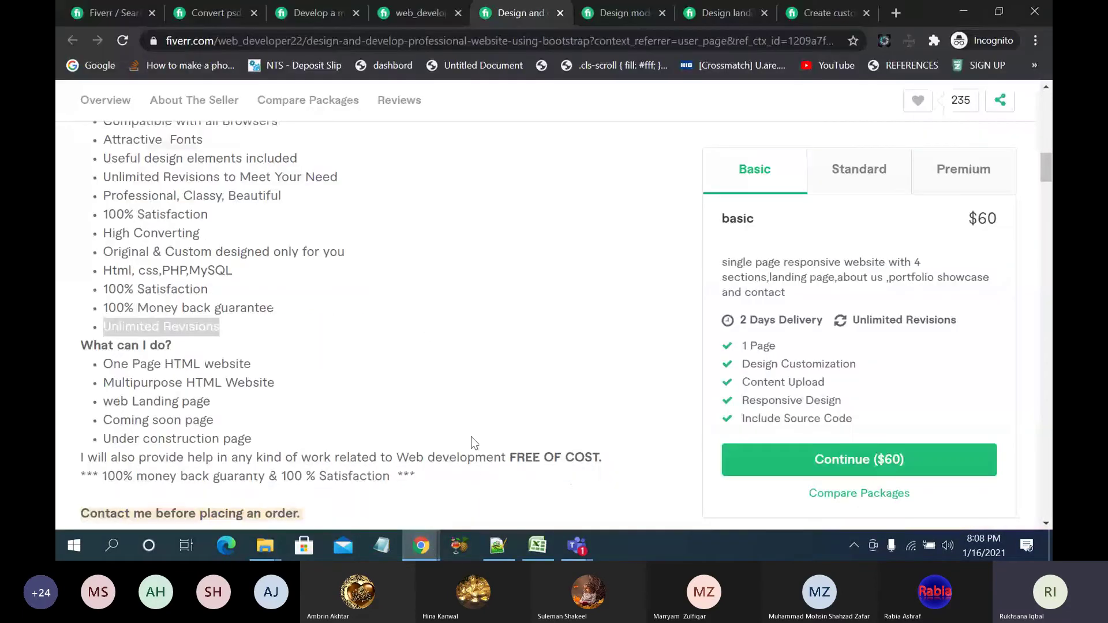
left_click(498, 545)
left_click_drag(112, 233, 413, 410)
key("ctrl+c")
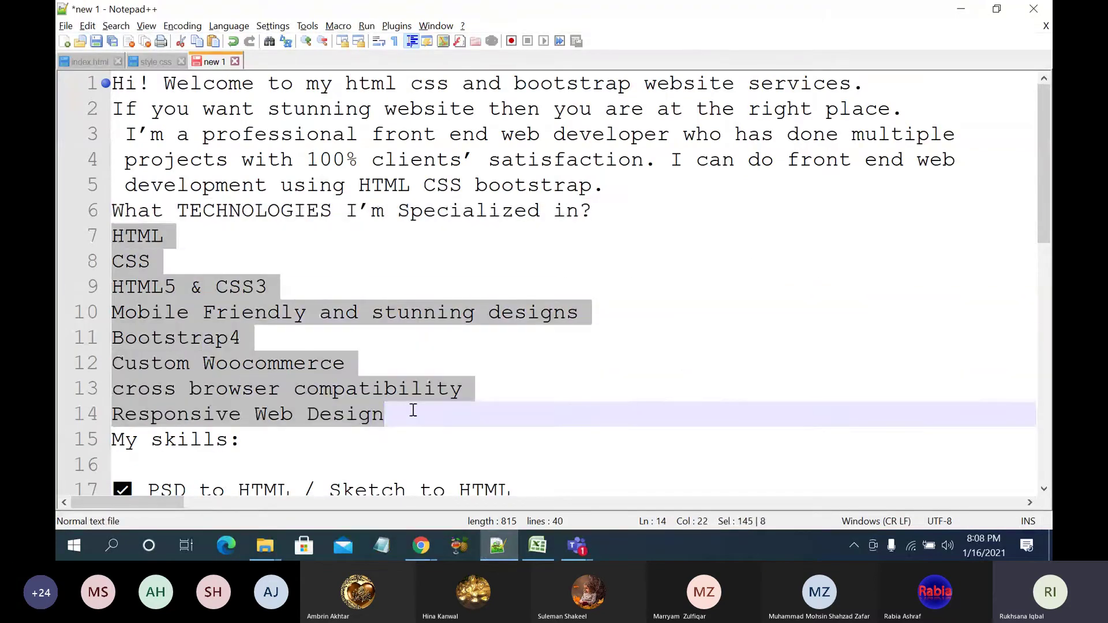
mouse_move(417, 534)
left_click(383, 483)
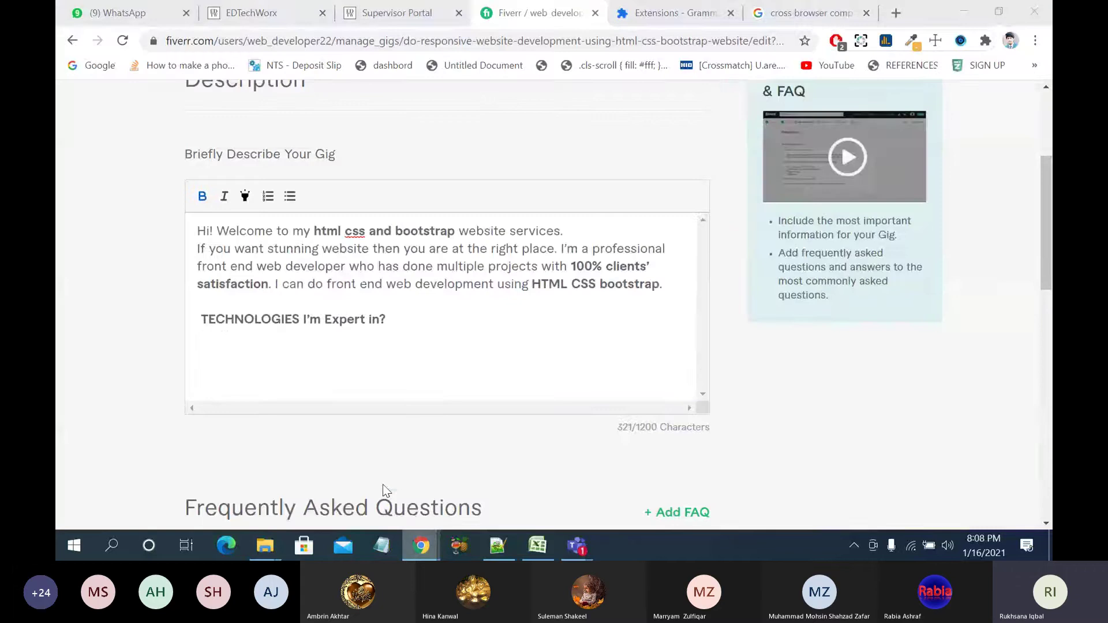
left_click(310, 356)
key("ctrl+v")
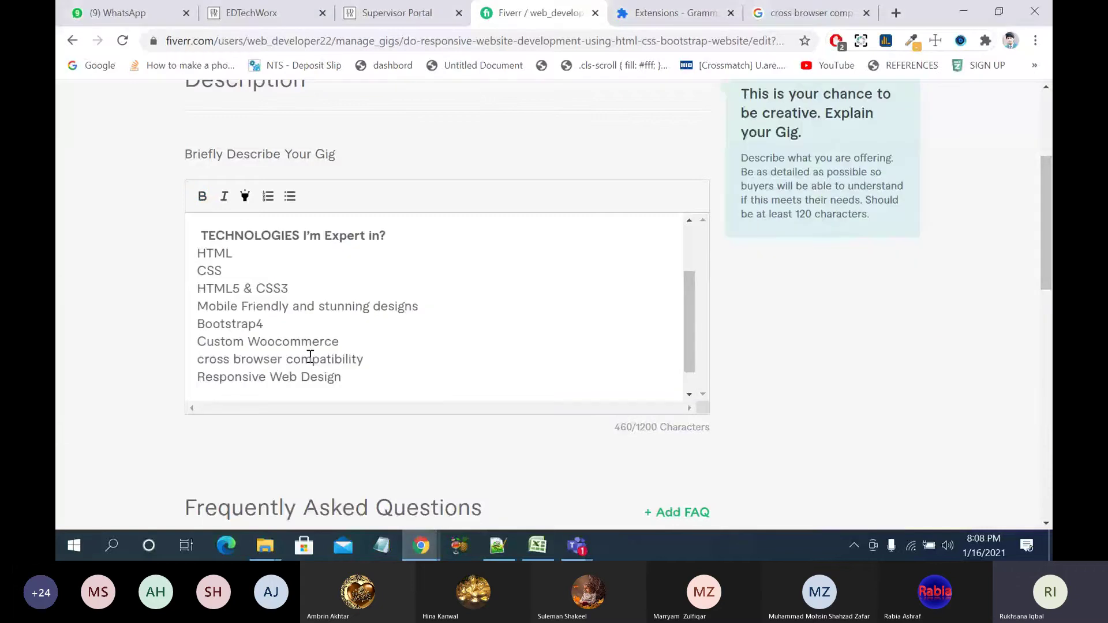
Step: Format the eight technology lines from "HTML" to "Responsive Web Design" as a bulleted list
left_click_drag(197, 252, 376, 389)
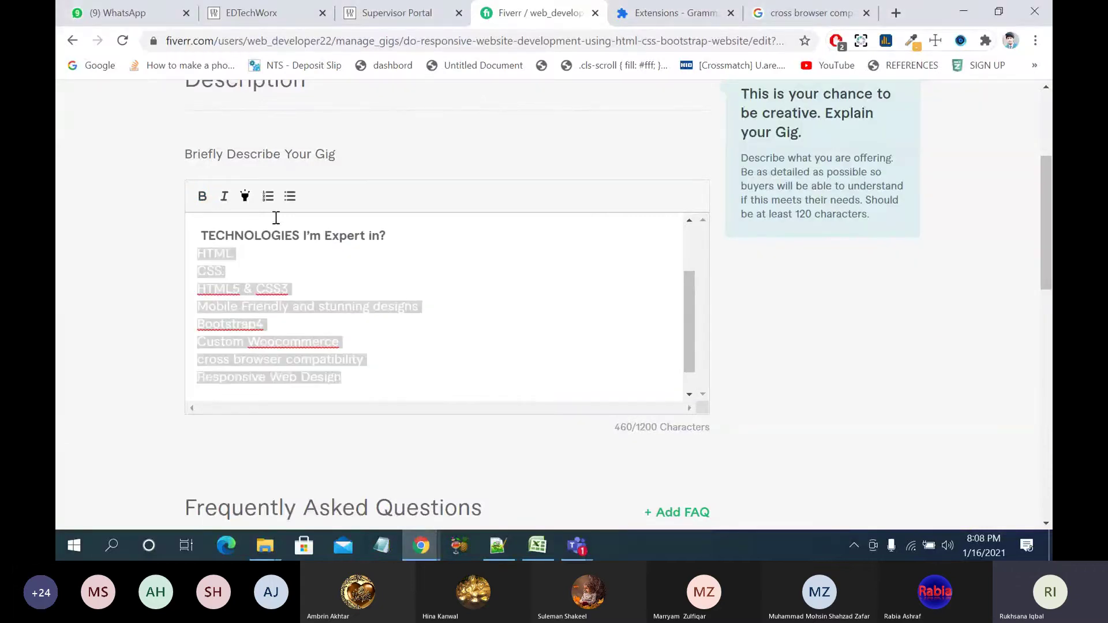
left_click(269, 198)
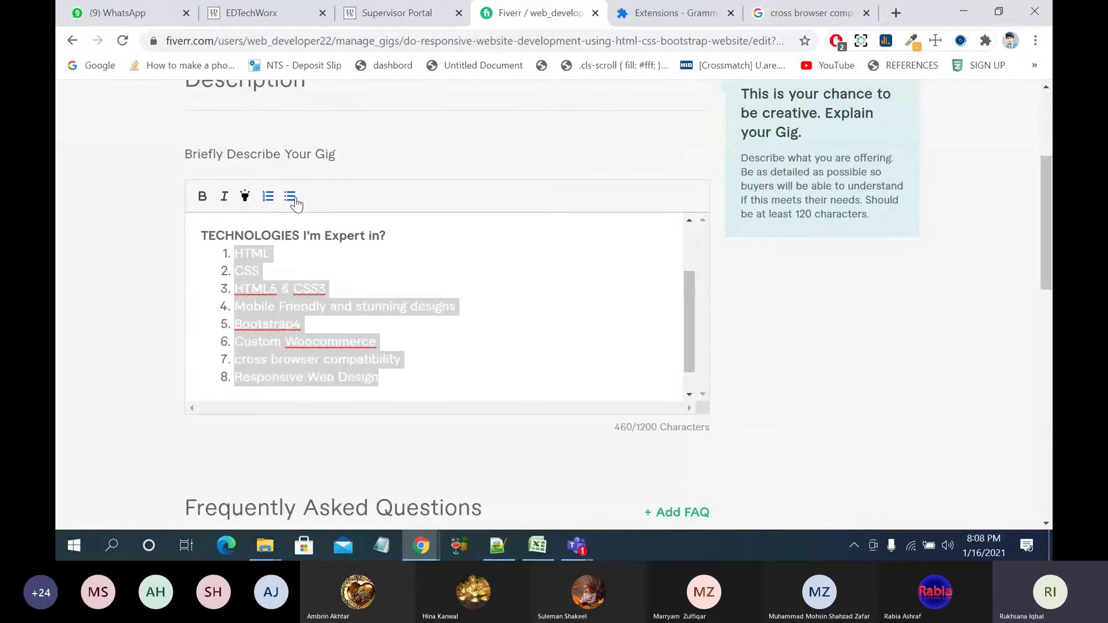
left_click(292, 199)
left_click(528, 367)
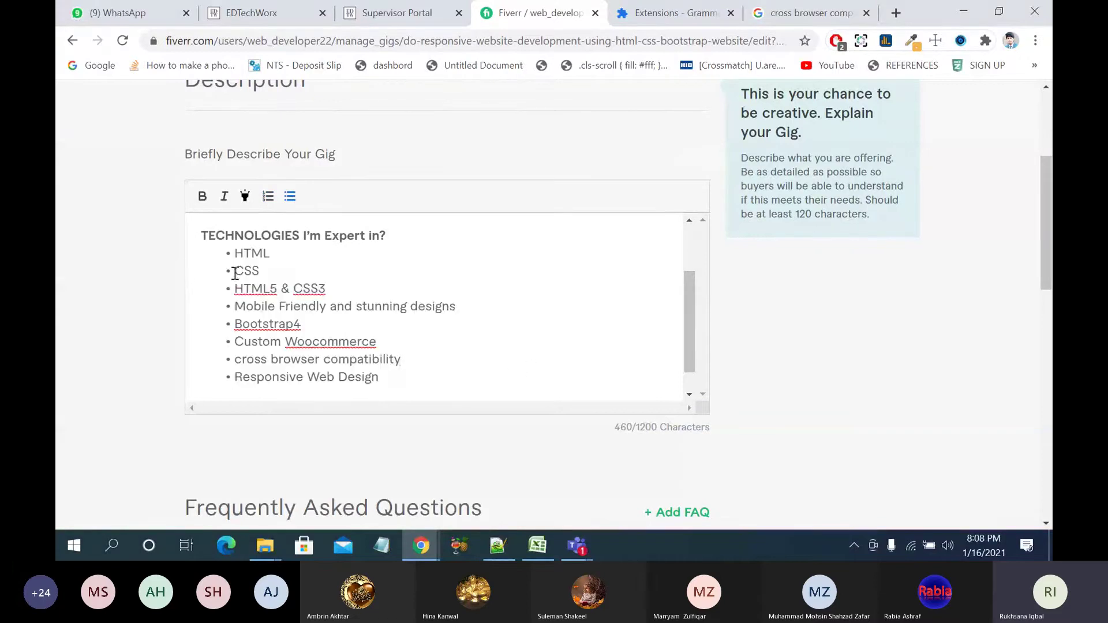
Step: Correct the flagged spellings in the bulleted list to "HTML 5 & CSS 3" and "Bootstrap 4"
right_click(269, 292)
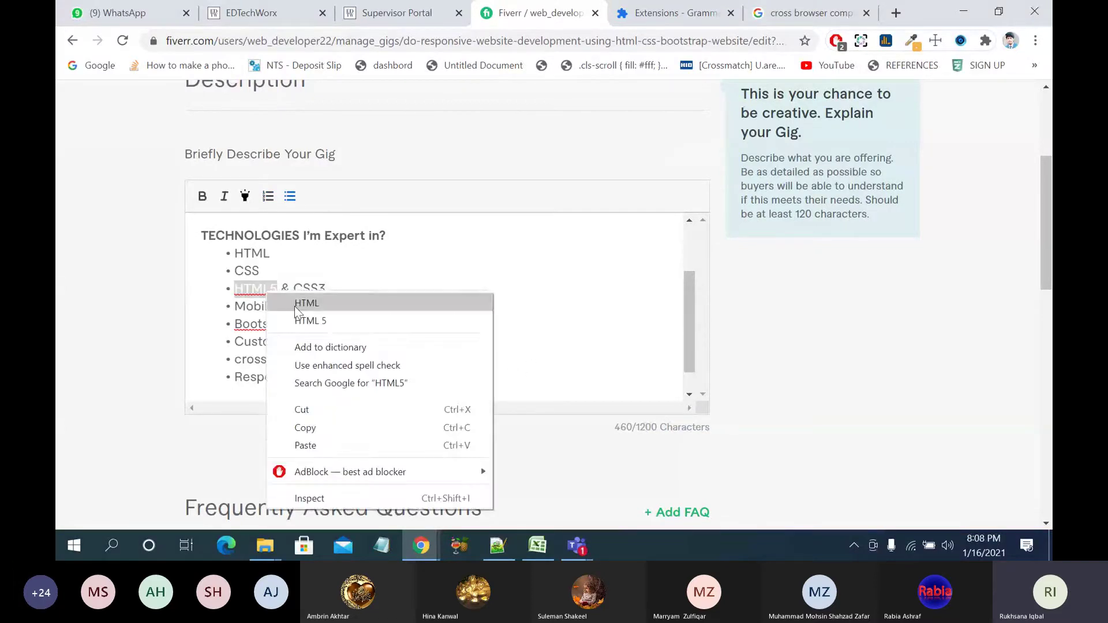
left_click(316, 321)
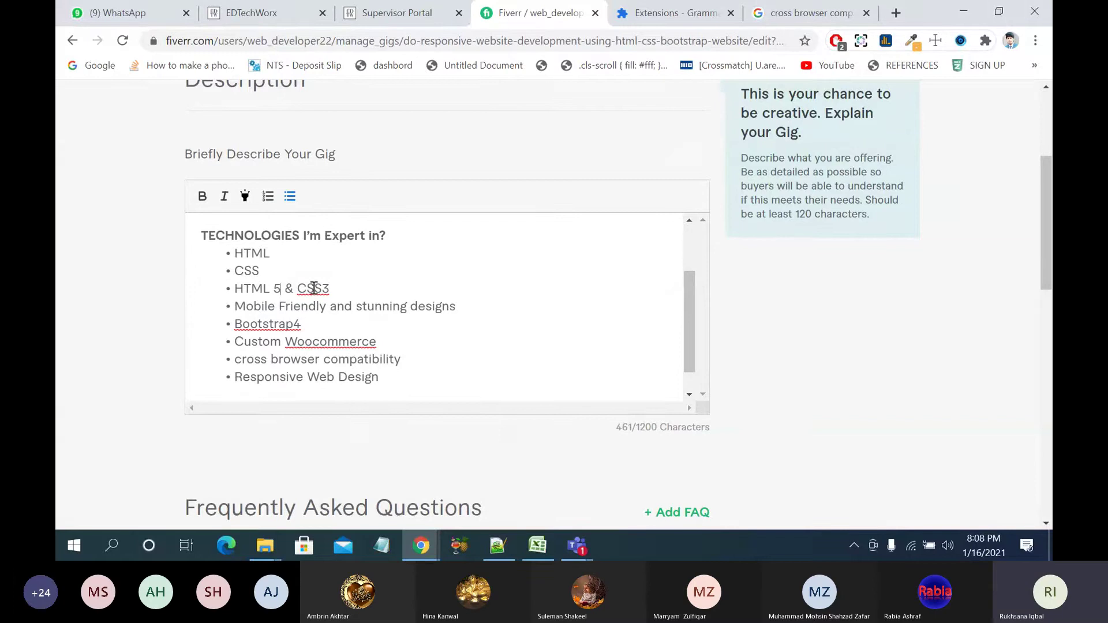
right_click(313, 290)
left_click(369, 299)
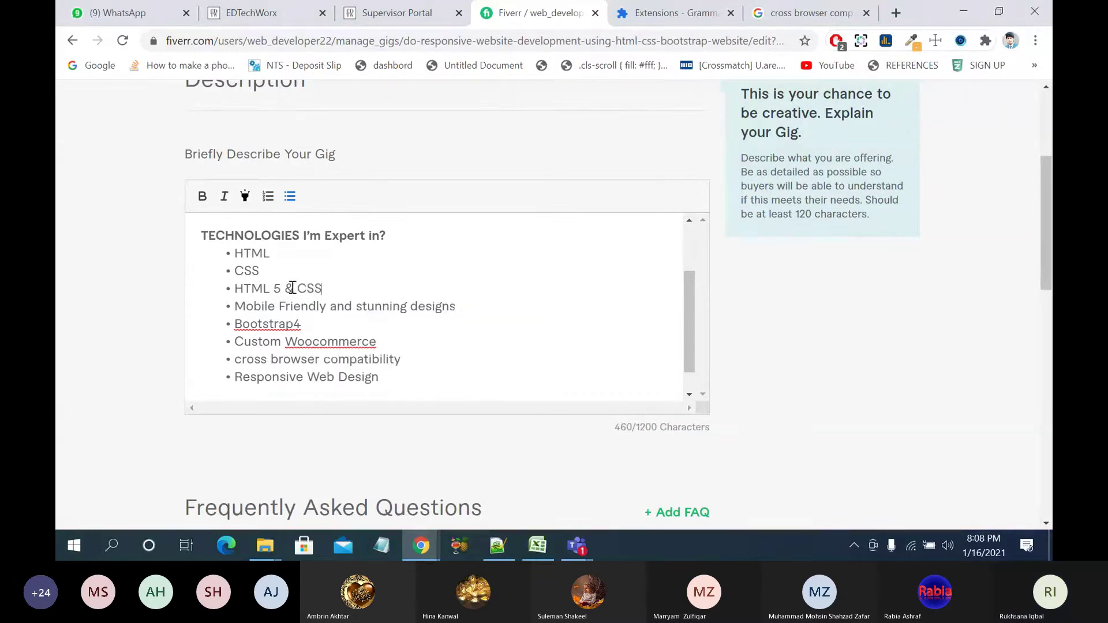
type("3")
right_click(268, 324)
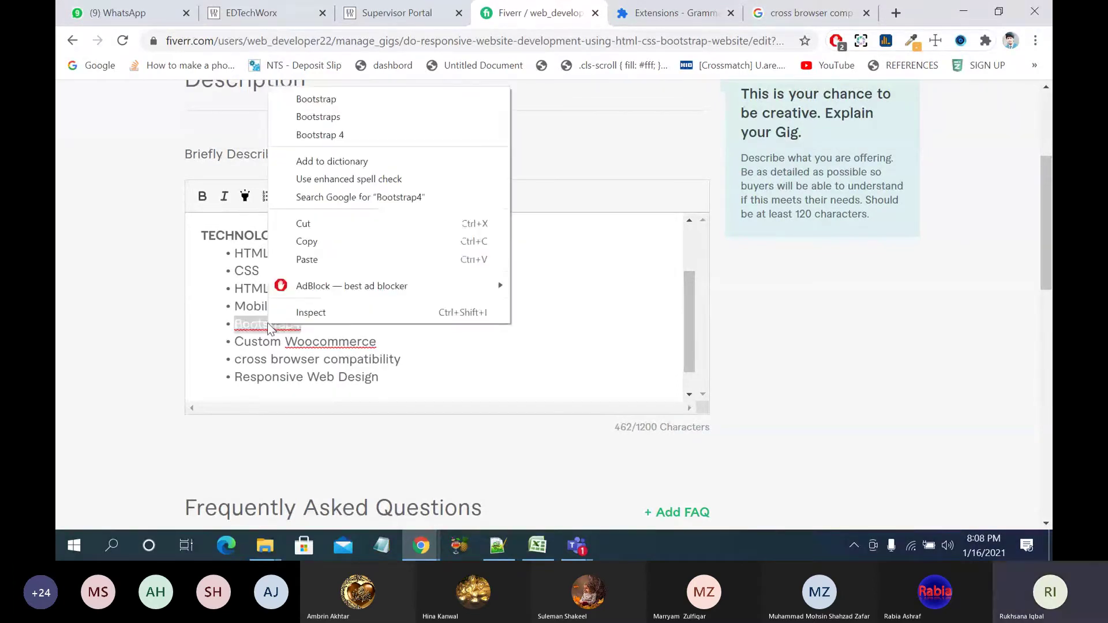
left_click(393, 134)
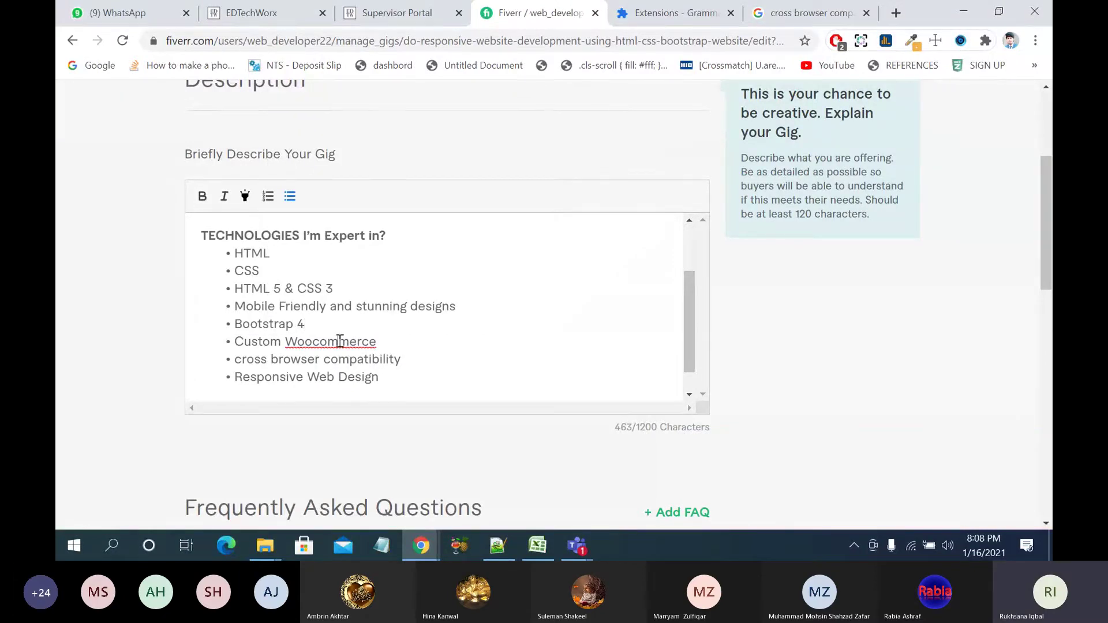
Step: Correct "Woocommerce" to "Woo commerce" in the bulleted list, and remove the leading spaces before the "TECHNOLOGIES I'm Expert in?" heading, keeping it on its own line
right_click(340, 341)
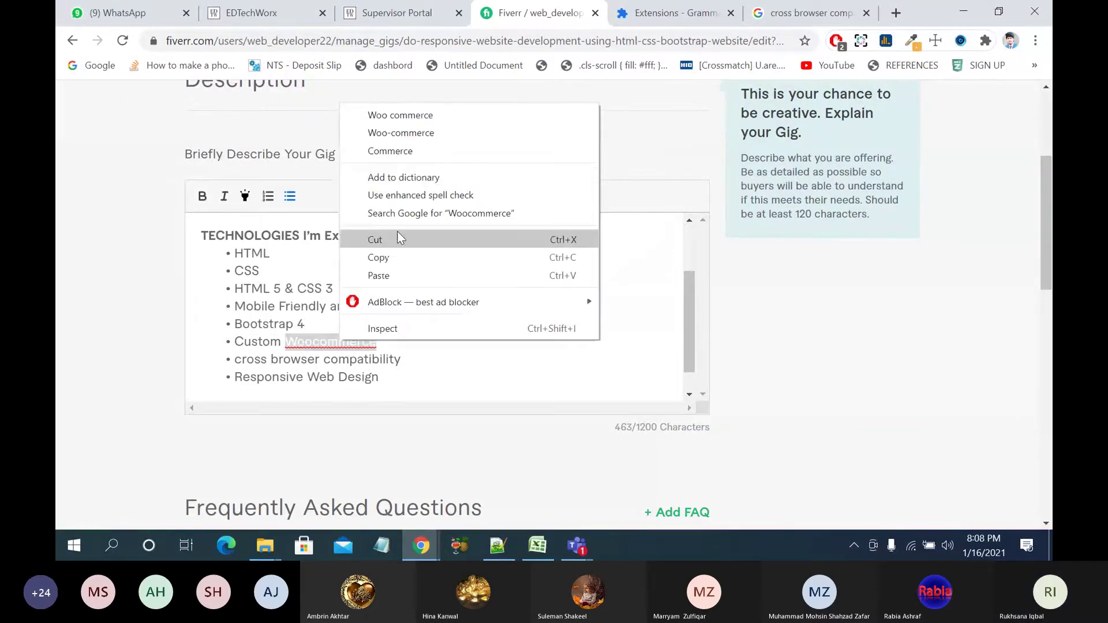
left_click(470, 119)
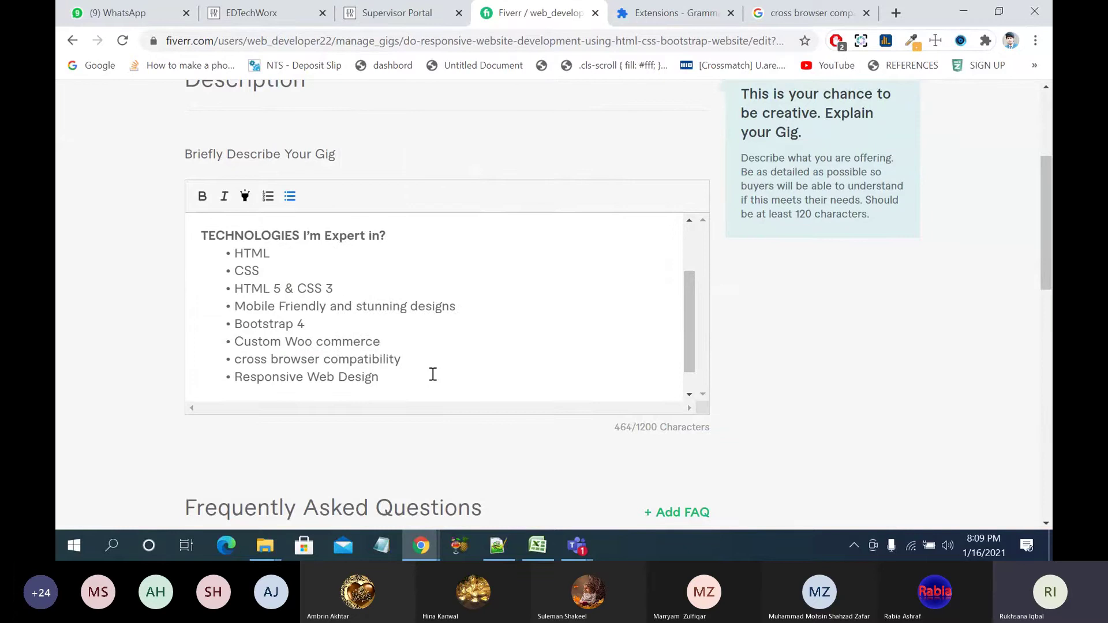
left_click(201, 234)
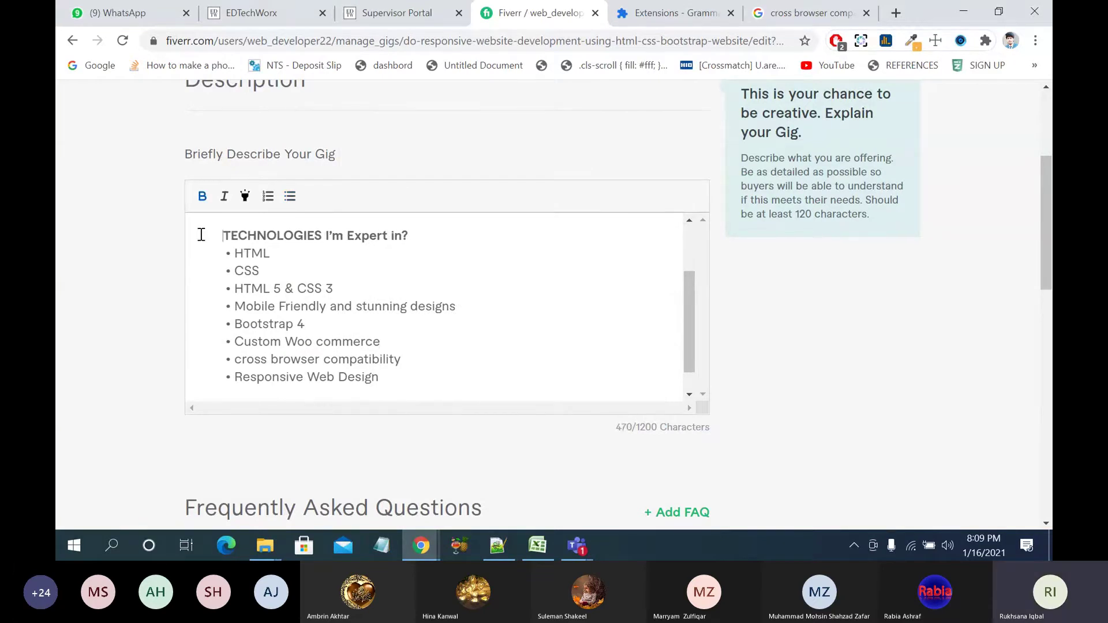
key("BackSpace")
key("BackSpace")
key("BackSpace")
key("BackSpace")
key("BackSpace")
key("BackSpace")
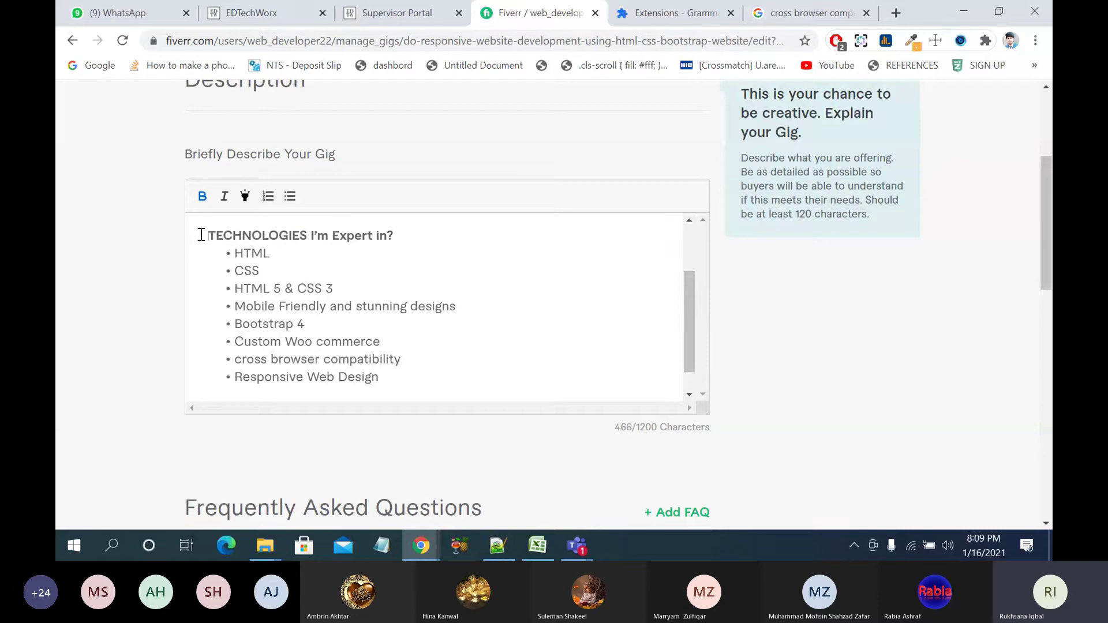
key("BackSpace")
key("BackSpace")
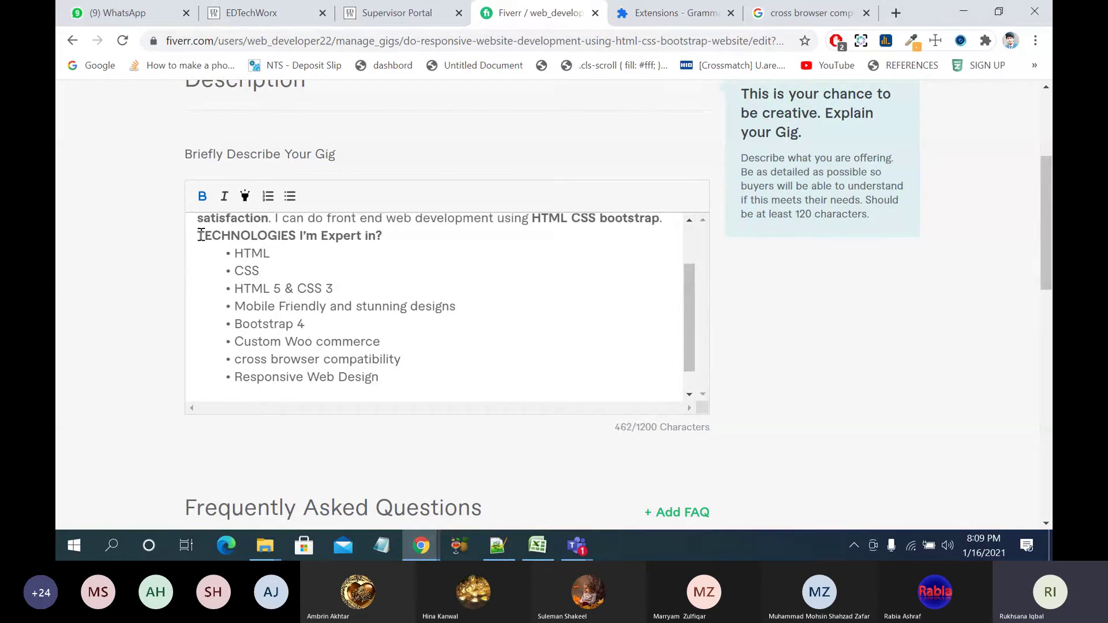
key("Return")
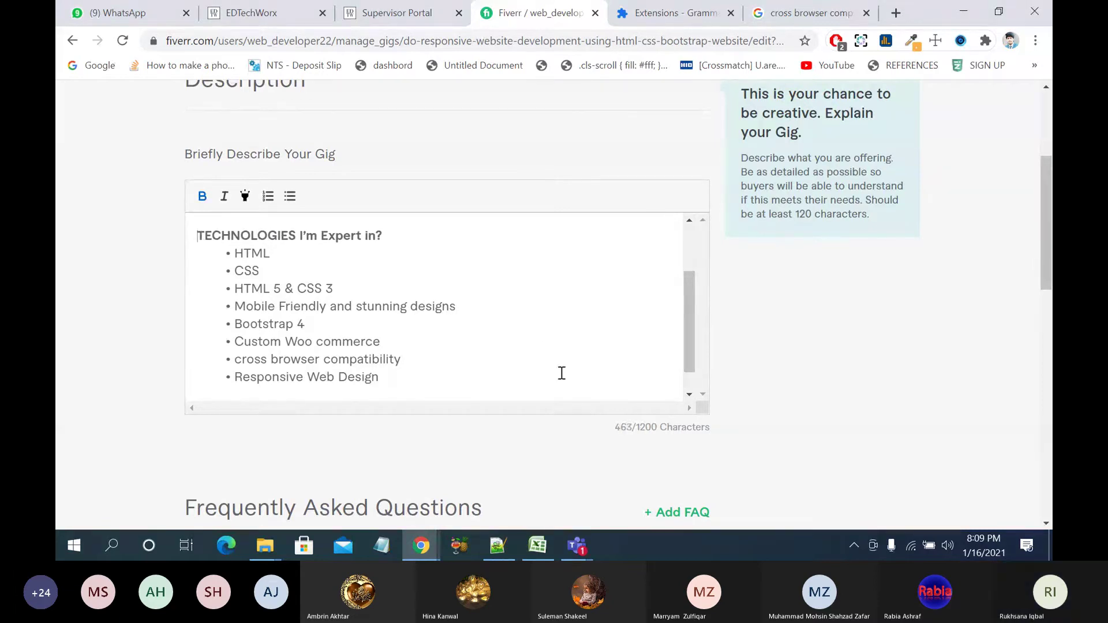
Step: End the bulleted list after "Responsive Web Design" and add the heading "MY Skills" on the line below it
left_click(543, 384)
key("Return")
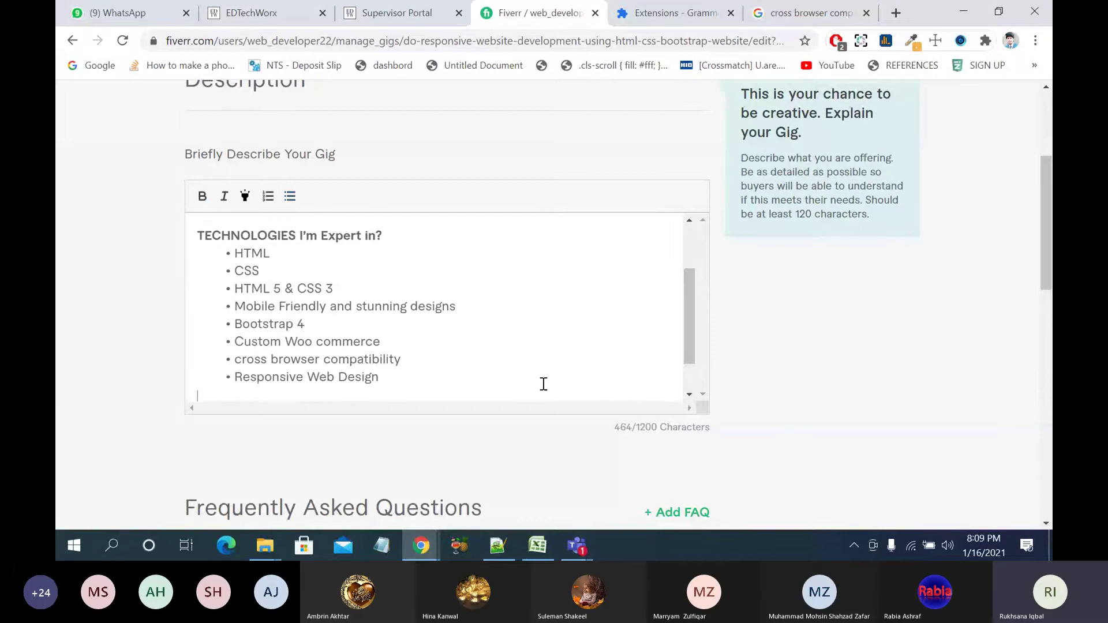
key("Return")
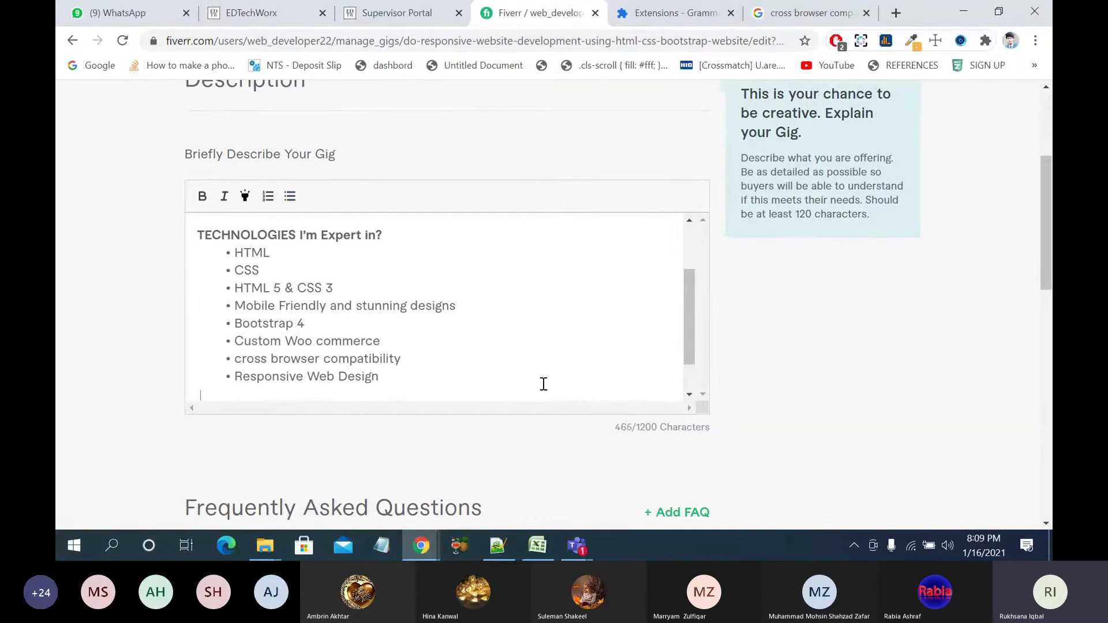
type("MY Sik")
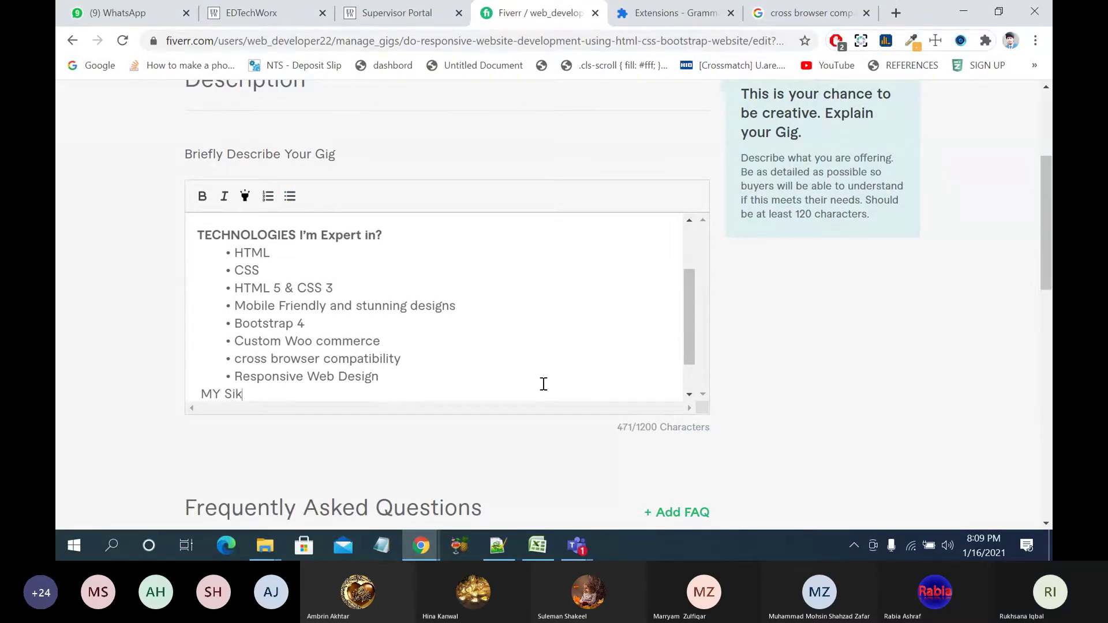
key("BackSpace")
key("BackSpace")
type("Kill")
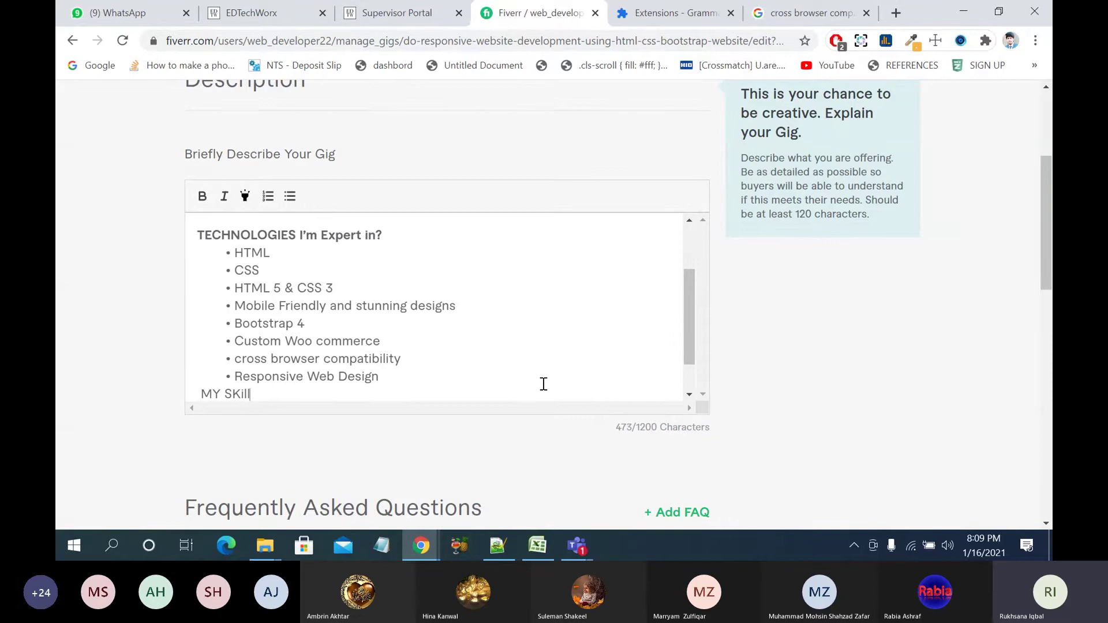
type("s")
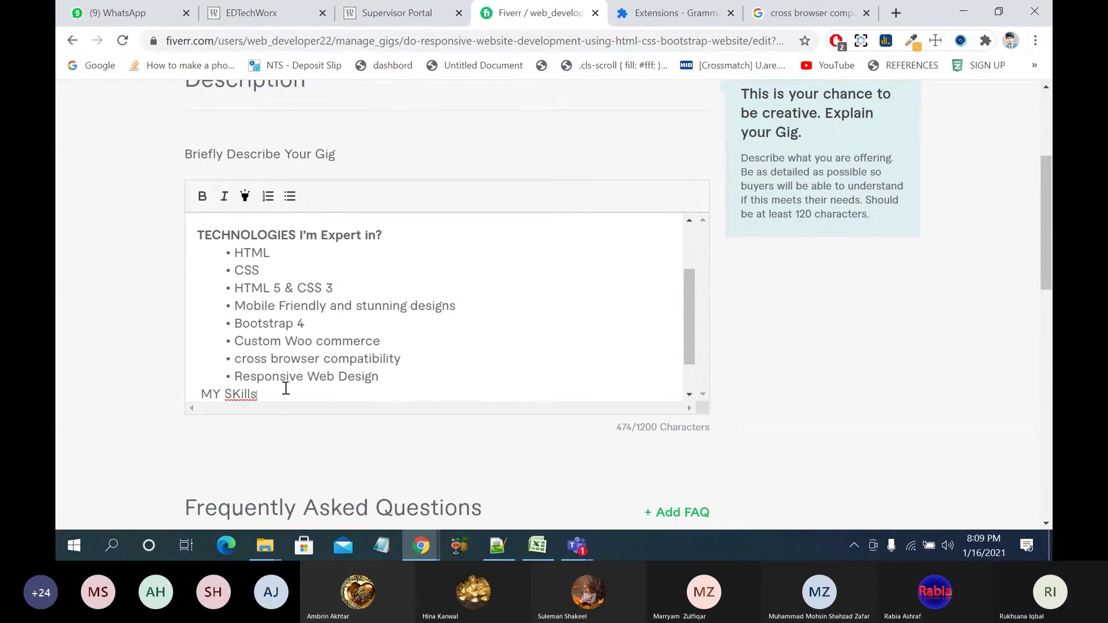
scroll(284, 388, "down", 2)
key("BackSpace")
key("BackSpace")
key("BackSpace")
key("BackSpace")
key("BackSpace")
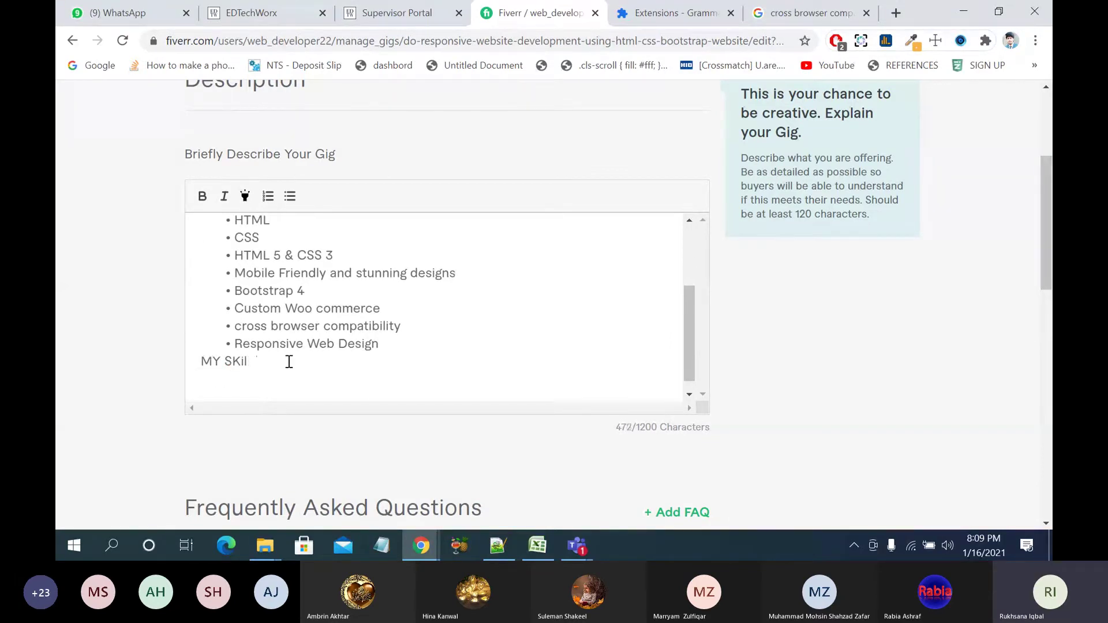
type("kills")
Step: Bold the "MY Skills" heading and place the cursor on the line below it
left_click_drag(273, 369, 188, 359)
left_click(202, 196)
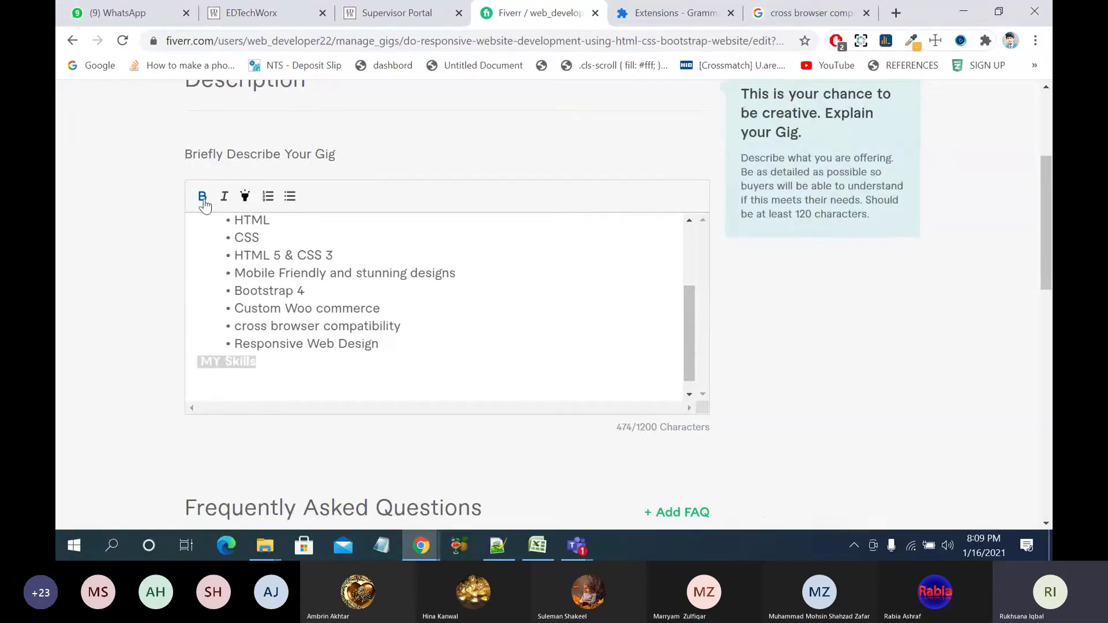
left_click(346, 377)
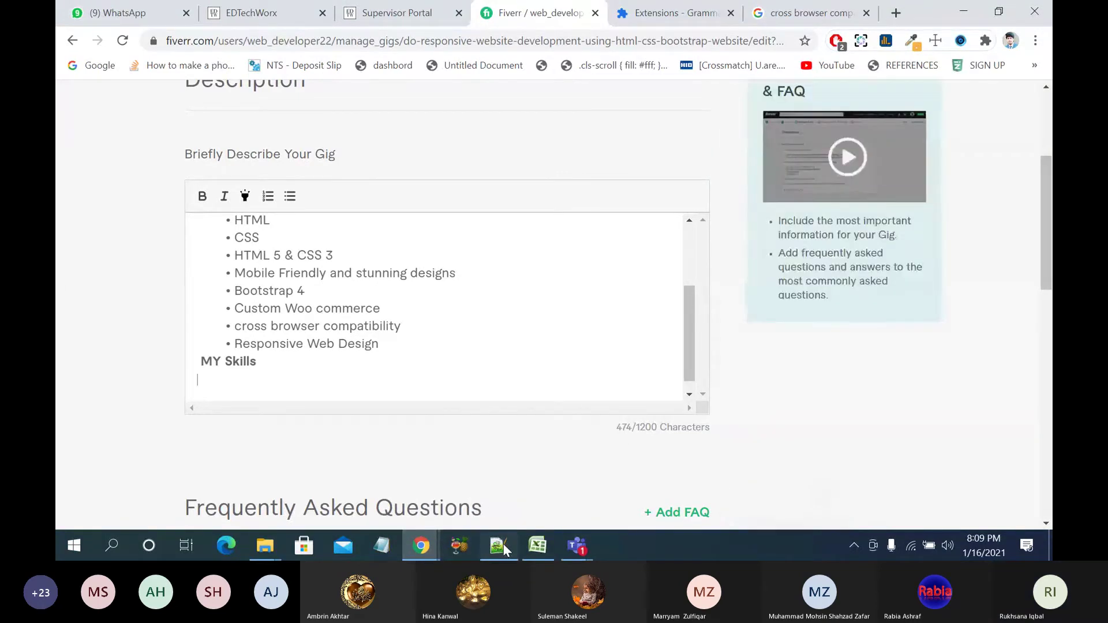
Step: Check the "My skills" section in the Notepad++ notes, and replace the description's "MY Skills" heading with "What can i do using above tools?"
left_click(497, 545)
scroll(476, 429, "down", 2)
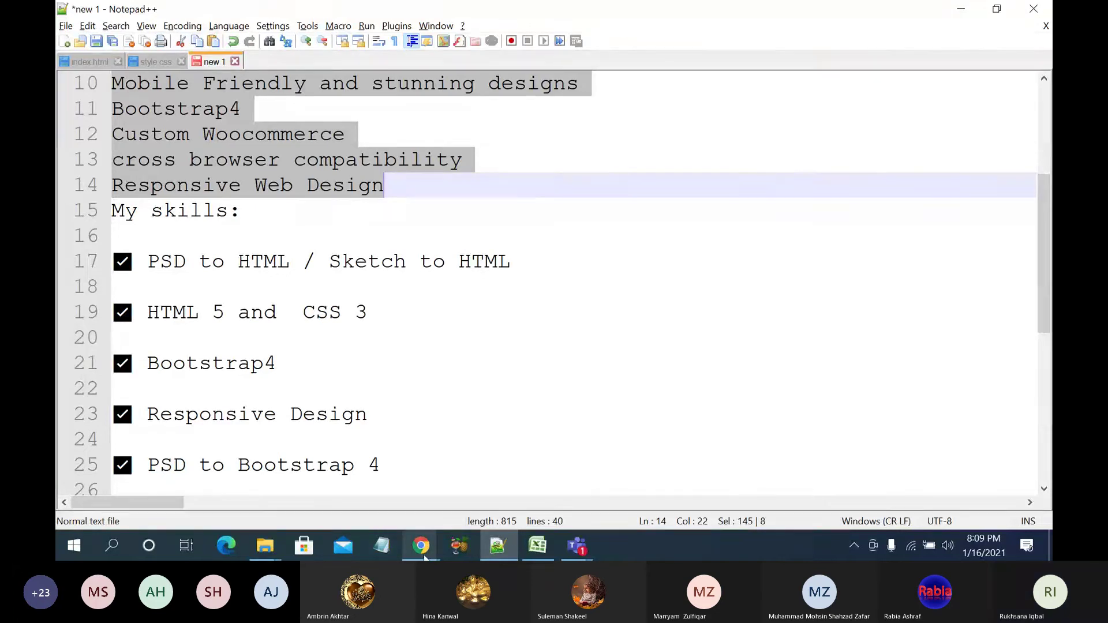
mouse_move(424, 549)
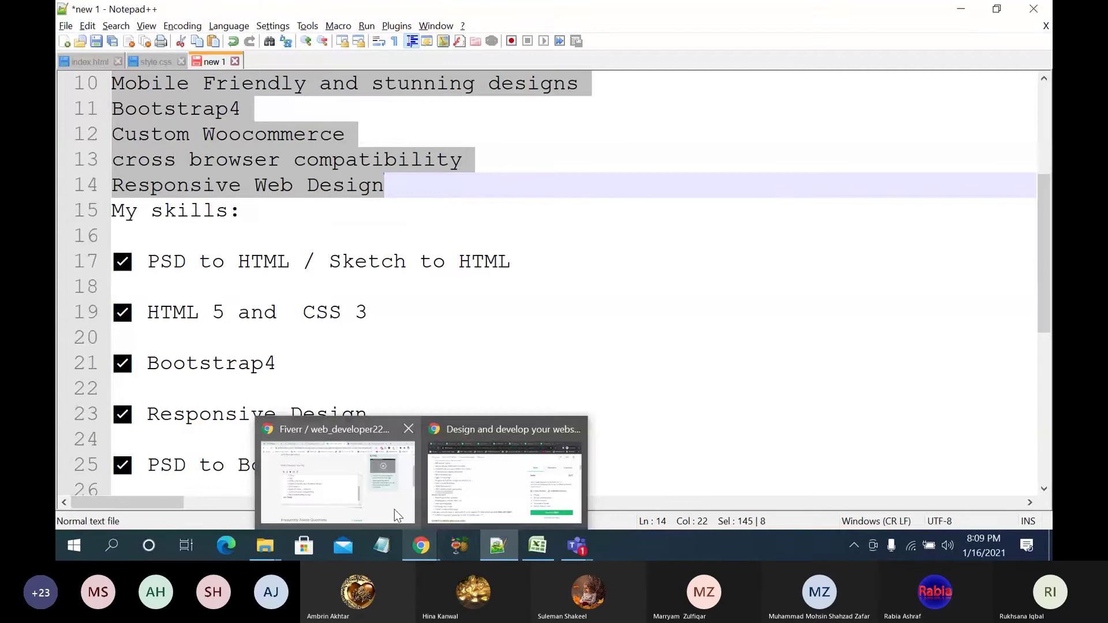
left_click(394, 509)
scroll(315, 369, "up", 2)
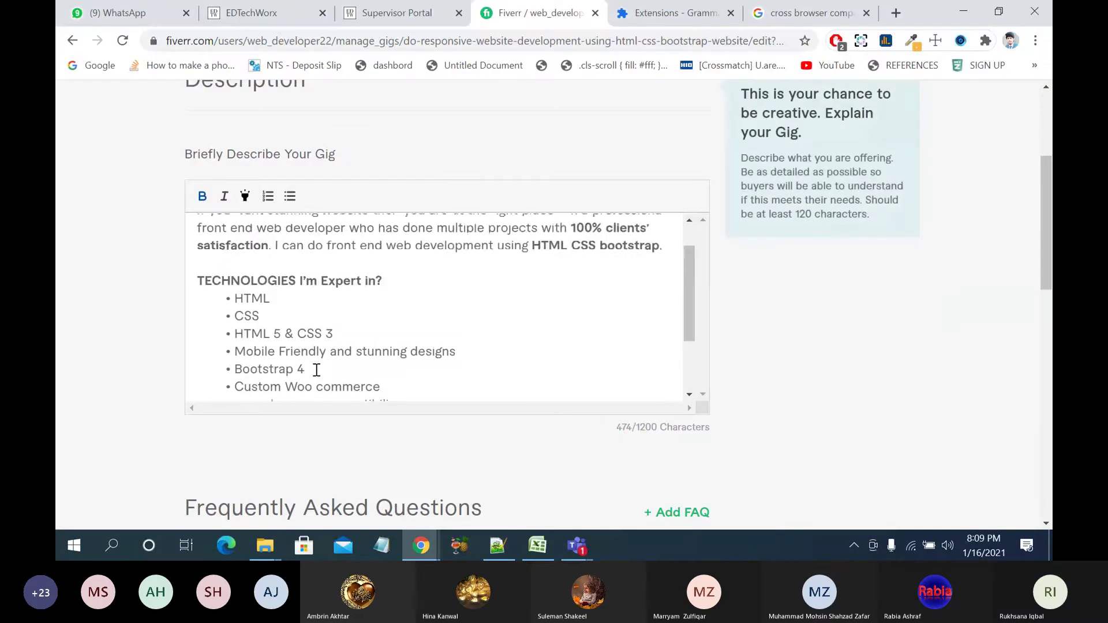
scroll(315, 369, "down", 3)
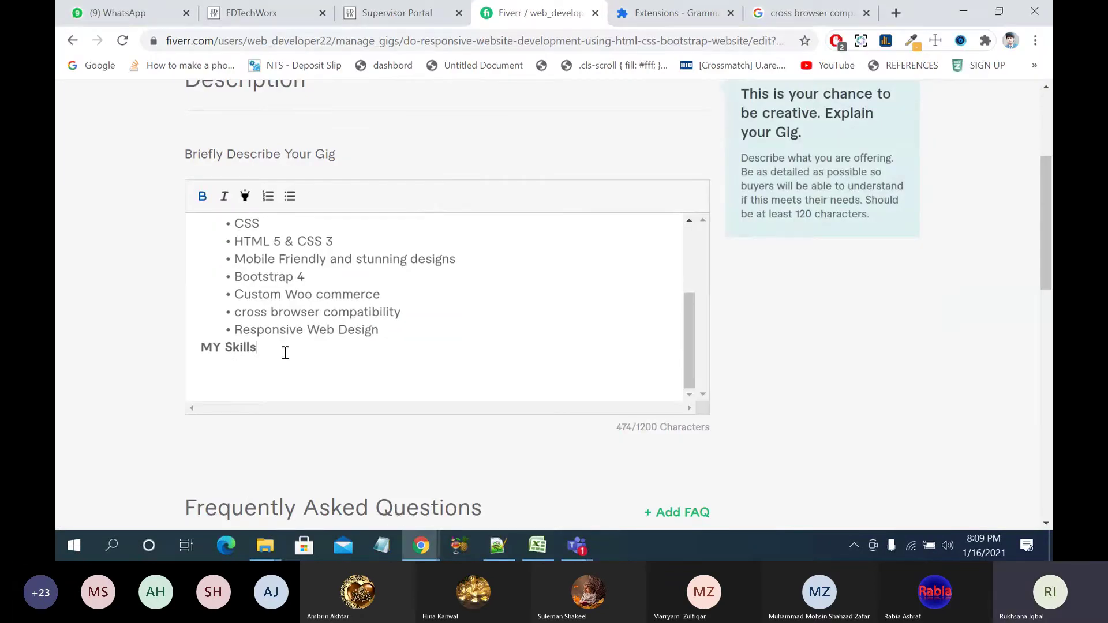
left_click_drag(284, 346, 199, 346)
type("What can i do using above ")
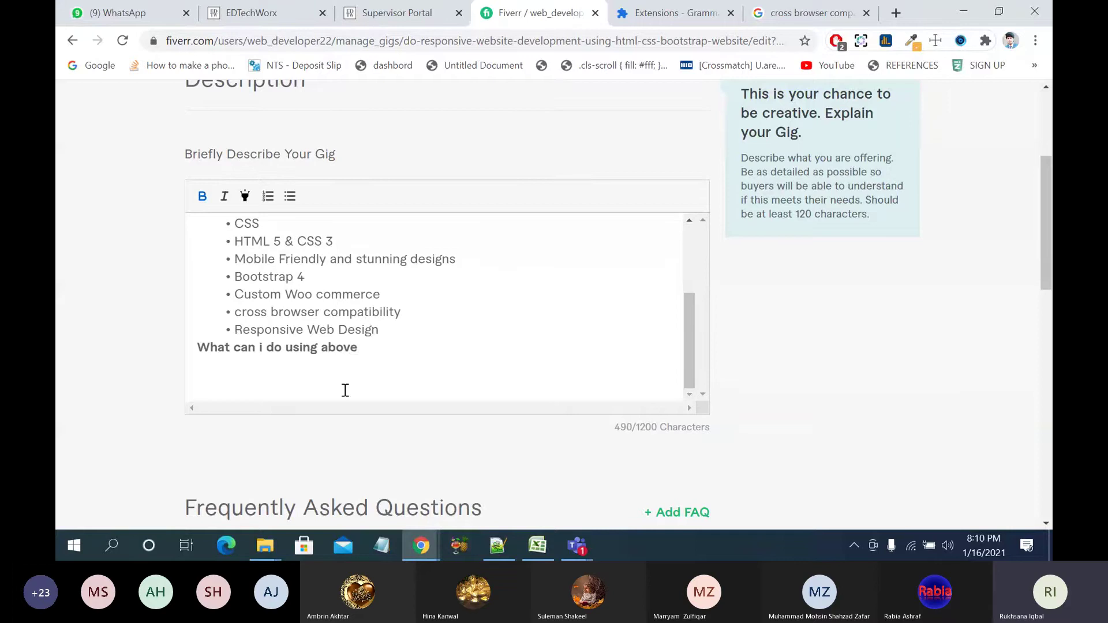
type("t")
type("o")
key("BackSpace")
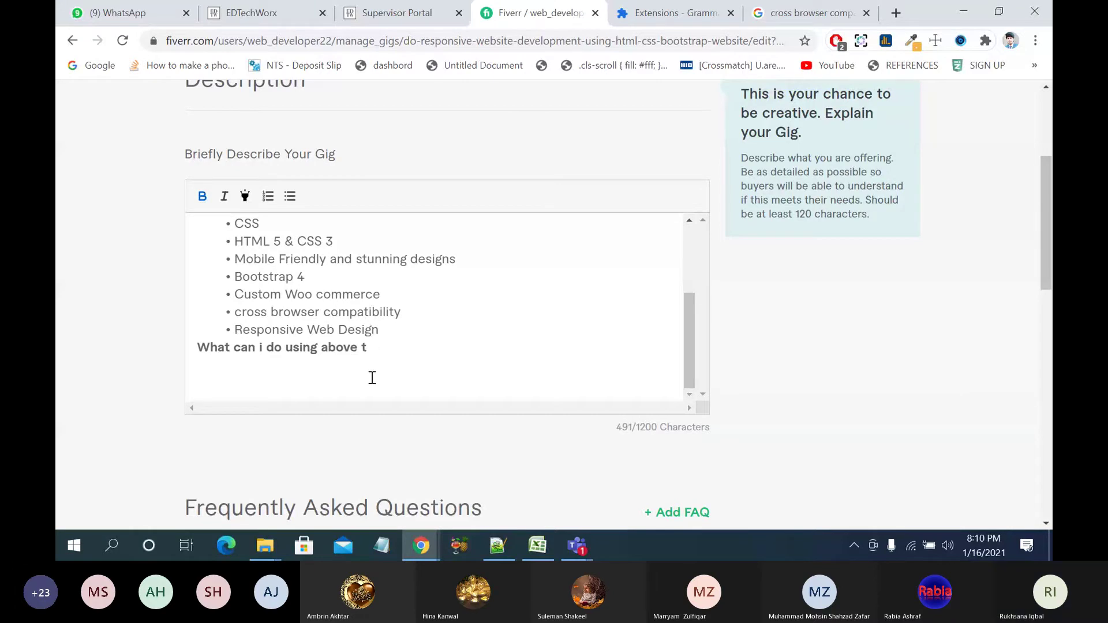
type("ools")
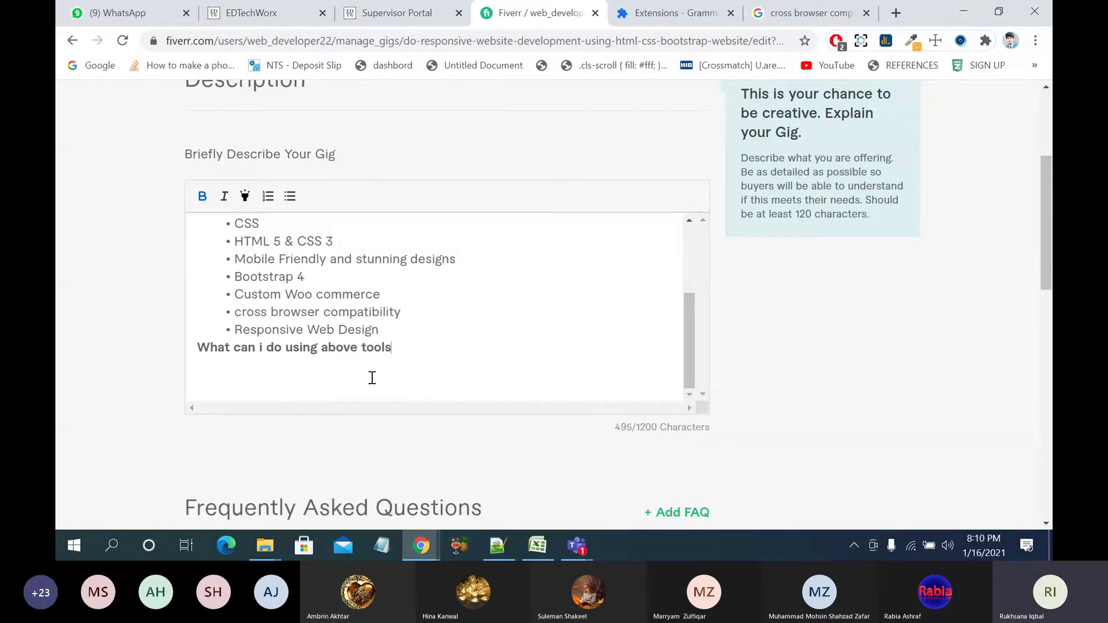
type("?")
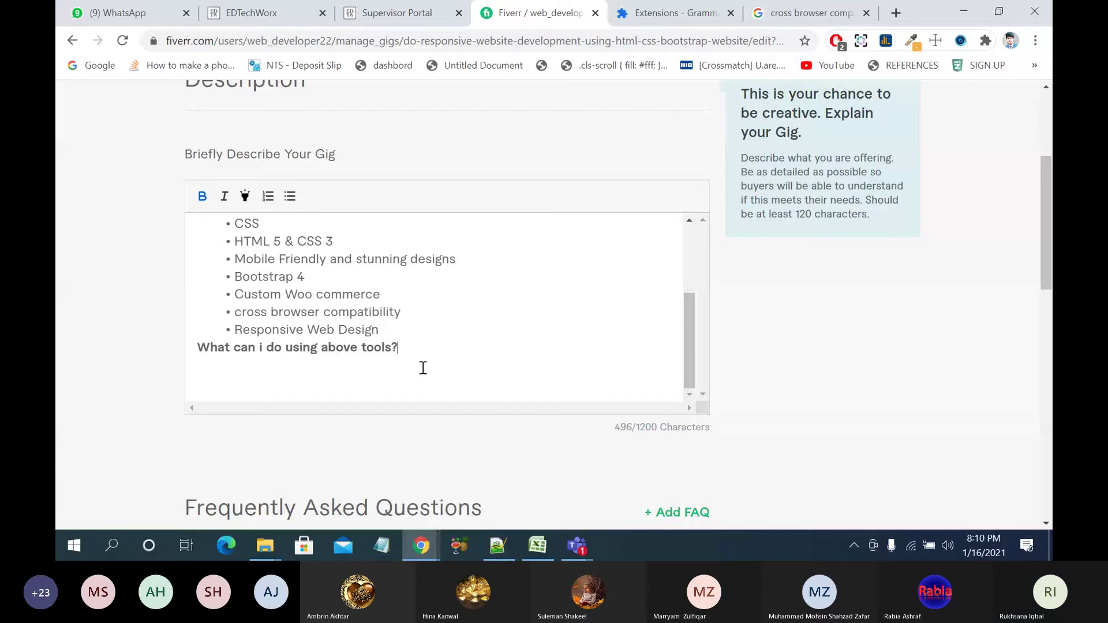
Step: Copy the checkmarked skills from "PSD to HTML / Sketch to HTML" through "Custom E-Commerce Website" in the Notepad++ notes below the "What can i do using above tools?" heading
left_click(500, 549)
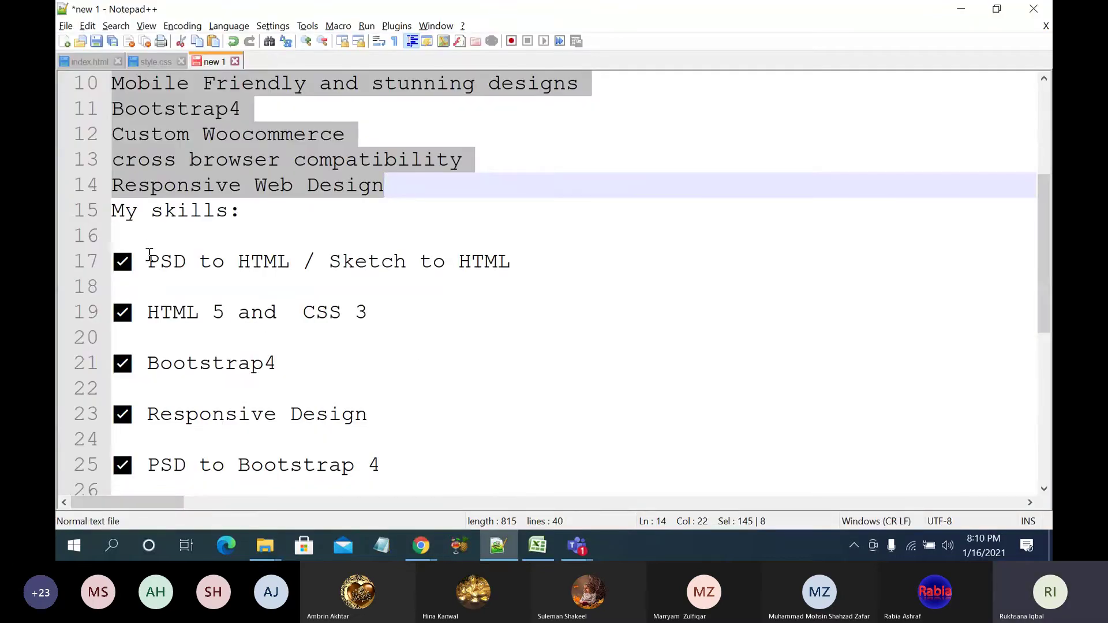
left_click_drag(115, 259, 488, 139)
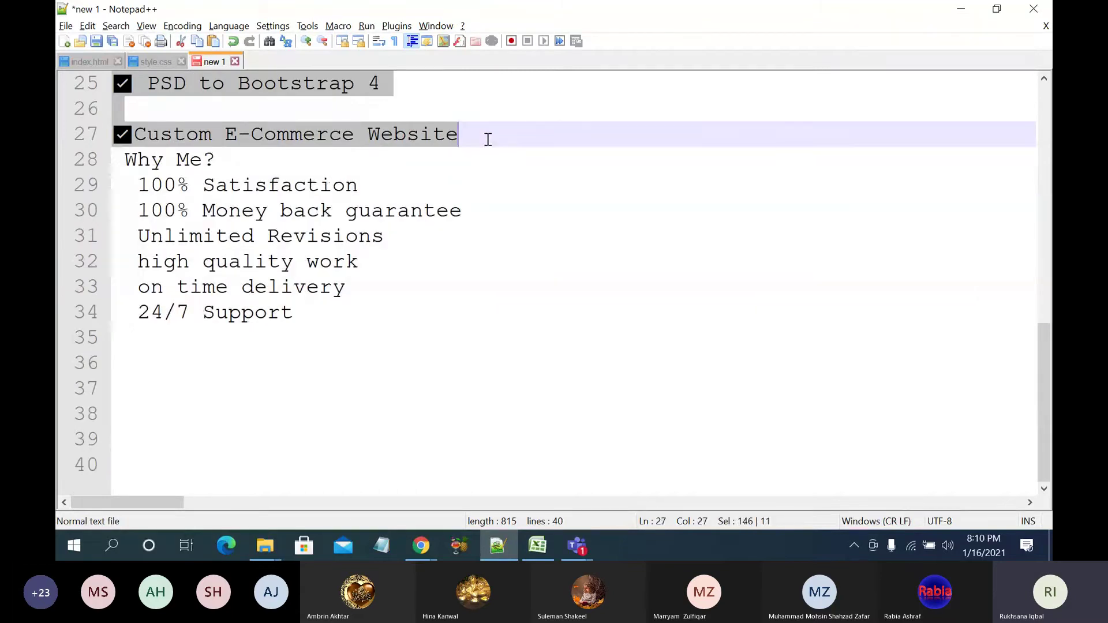
left_click(421, 545)
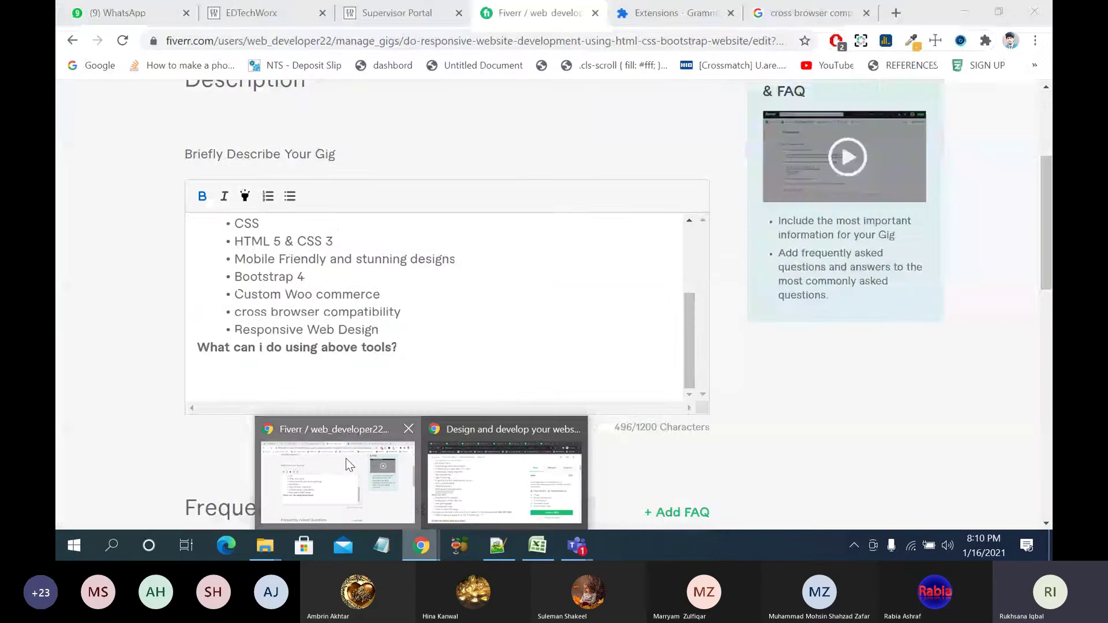
left_click(345, 458)
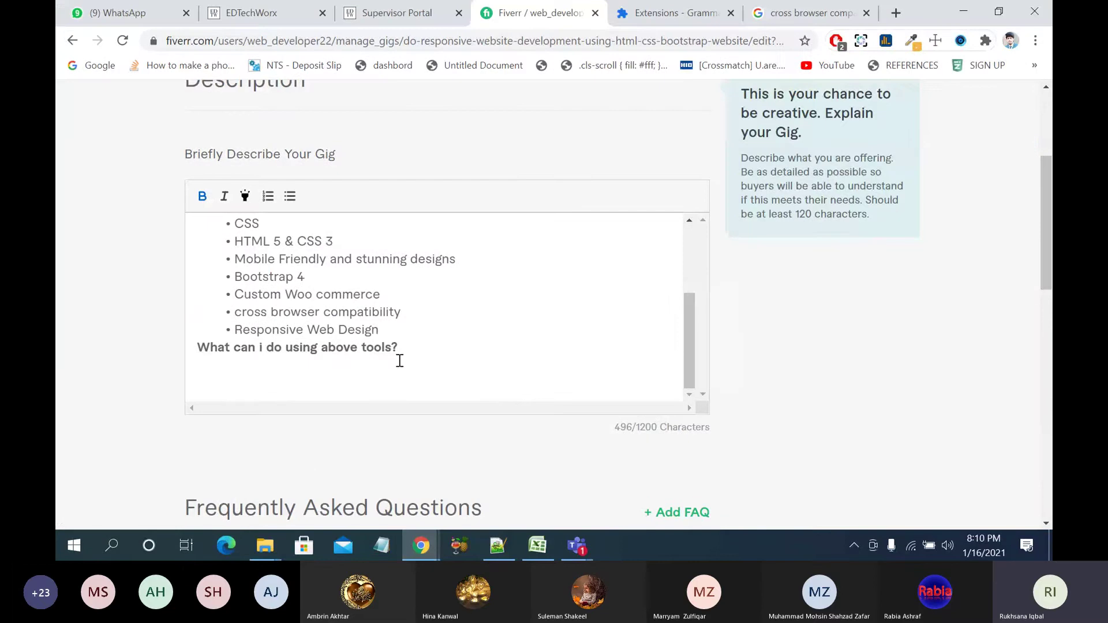
key("Return")
type("✅ PSD to HTML / Sketch to HTML  ✅ HTML 5 and CSS 3  ✅ Bootstrap4  ✅ Responsive Design  ✅ PSD to Bootstrap 4  ✅ Custom E-Commerce Website")
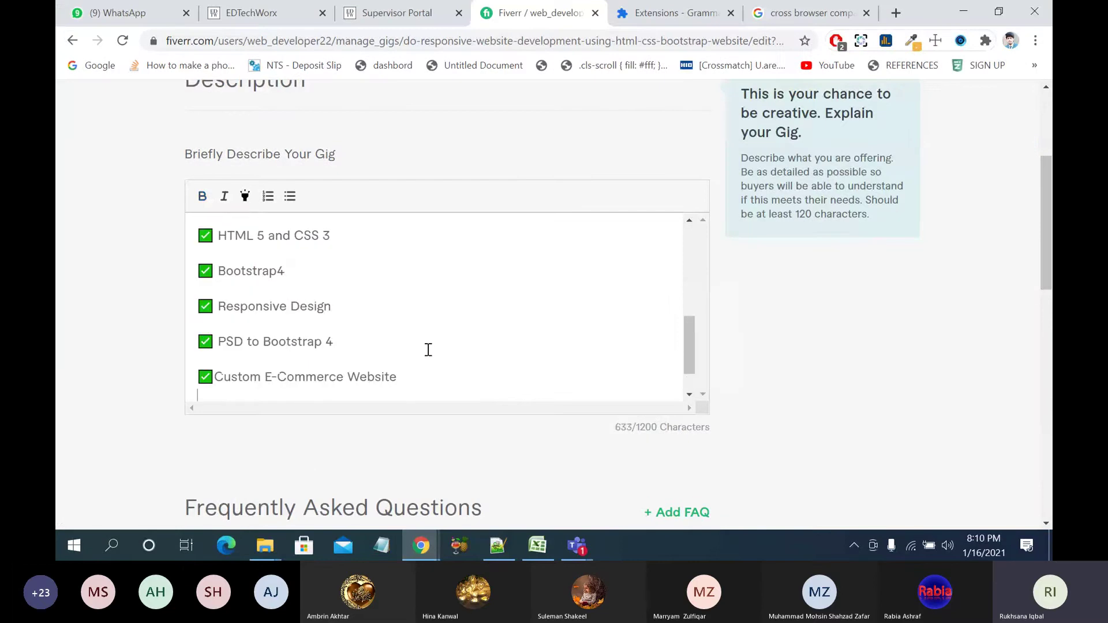
scroll(428, 350, "up", 3)
scroll(428, 349, "down", 1)
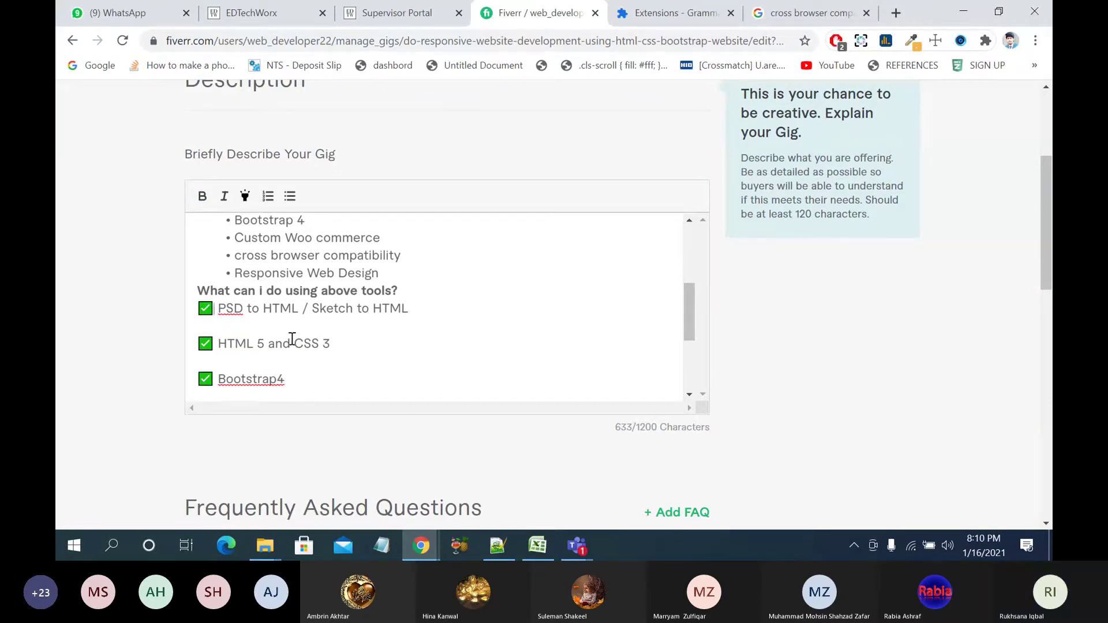
scroll(292, 339, "down", 2)
scroll(292, 338, "up", 1)
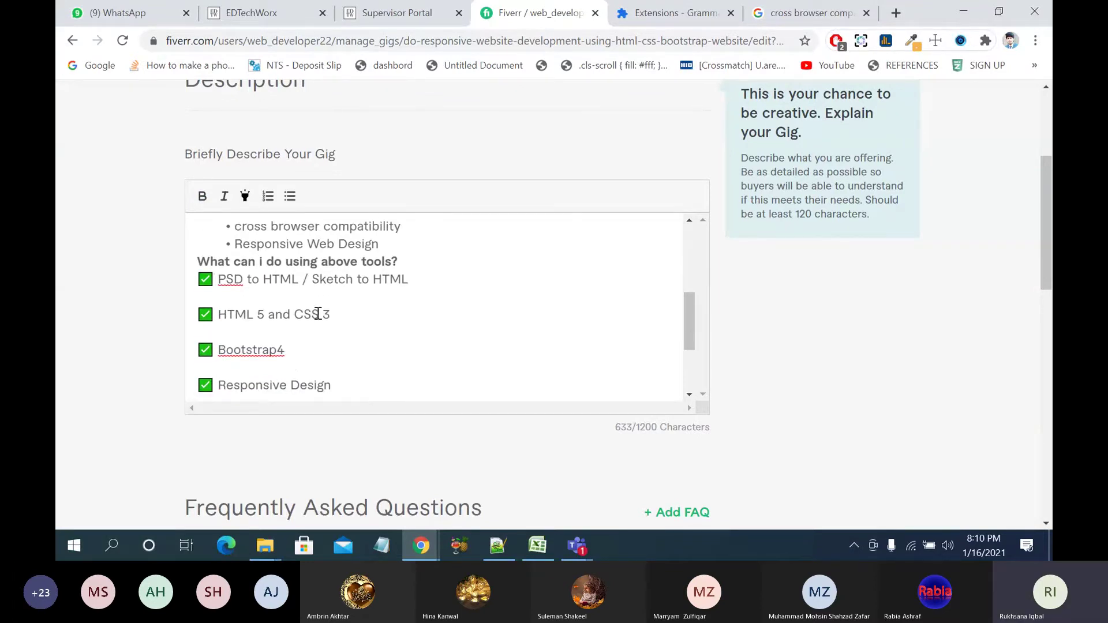
Step: Search Google for "list types" in the browser tab with the cross browser compatibility search
left_click(852, 7)
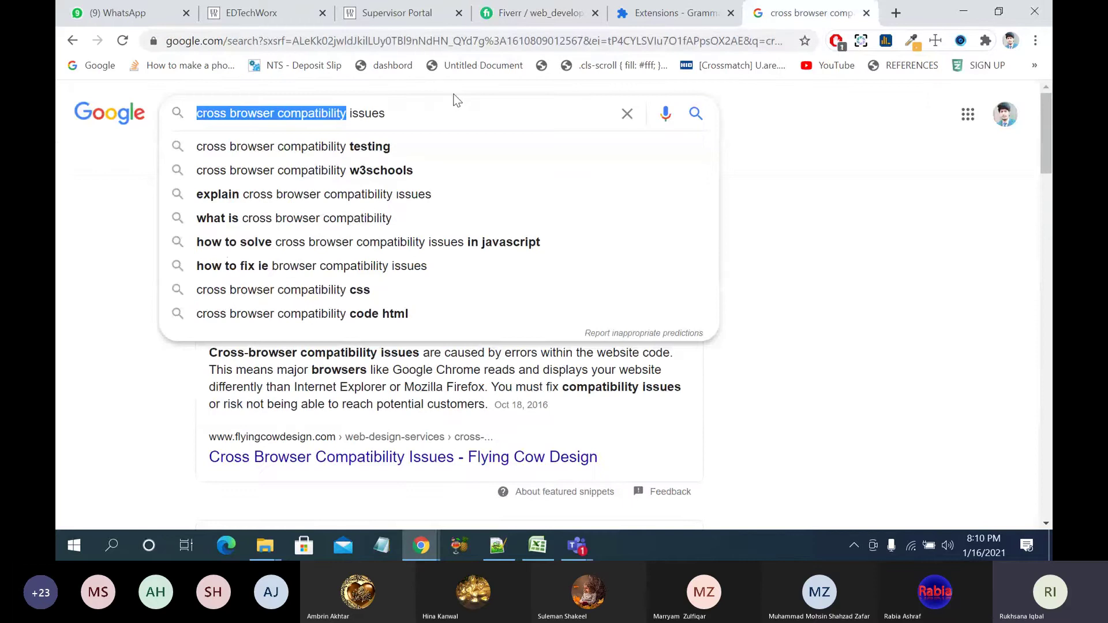
key("ctrl+a")
type("lis")
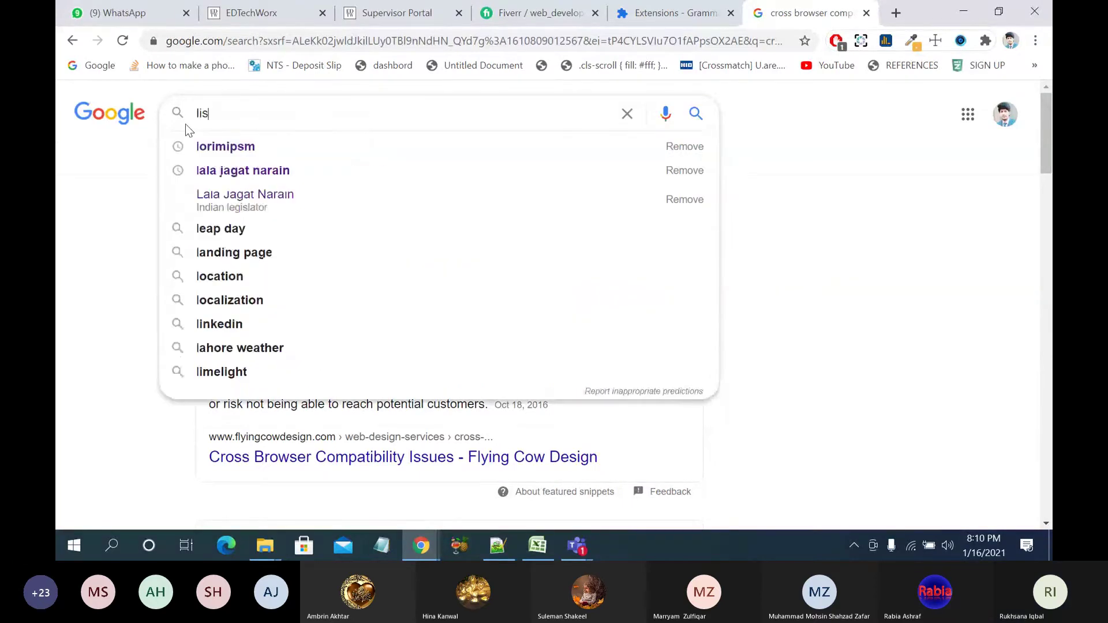
type("t t")
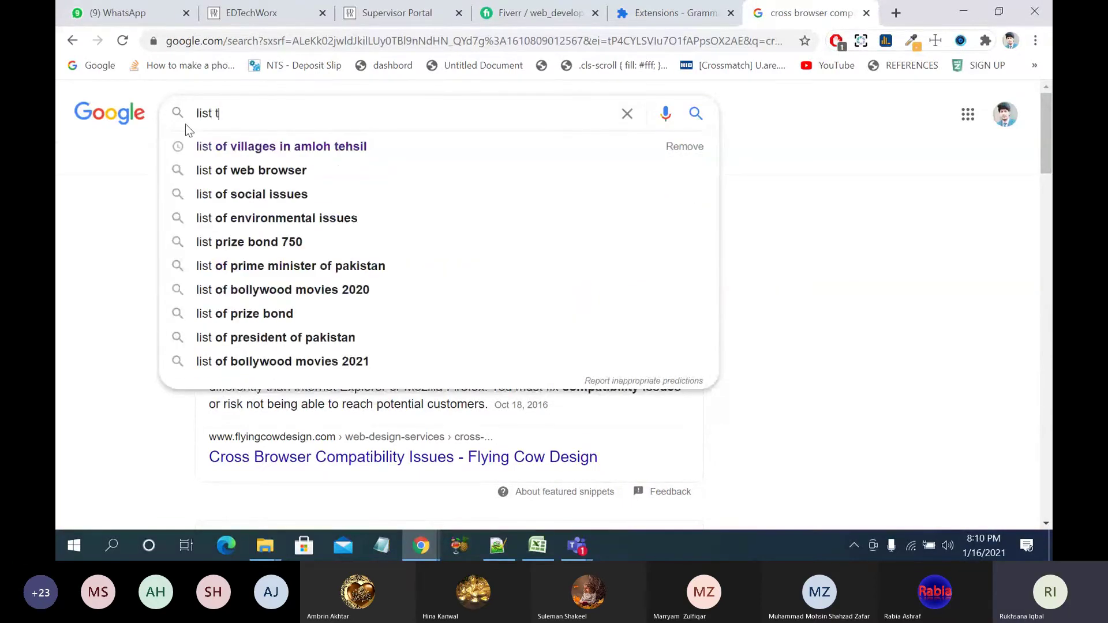
type("ypes")
key("Return")
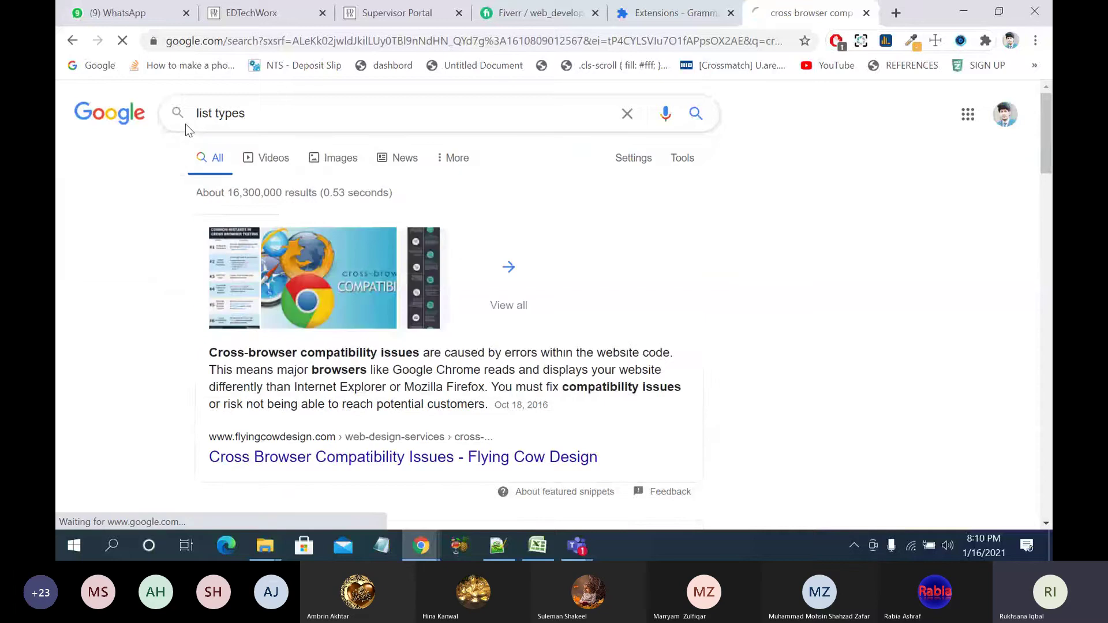
Step: Open the WebPlatform "HTML lists" guide from the results and examine its unordered list section
left_click(296, 353)
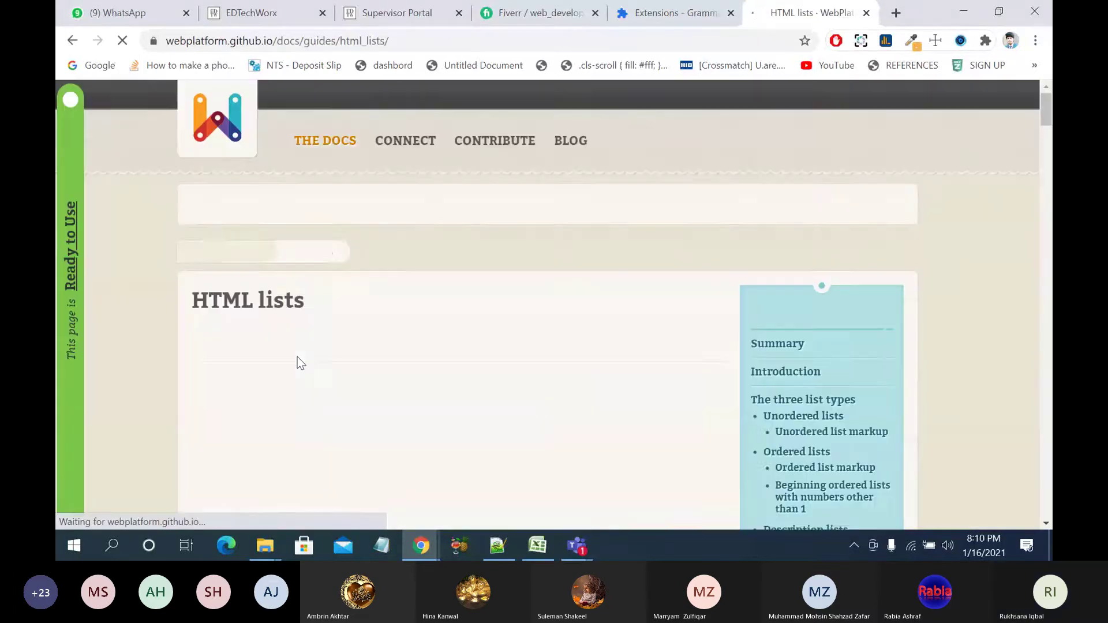
scroll(296, 356, "down", 10)
scroll(297, 357, "down", 3)
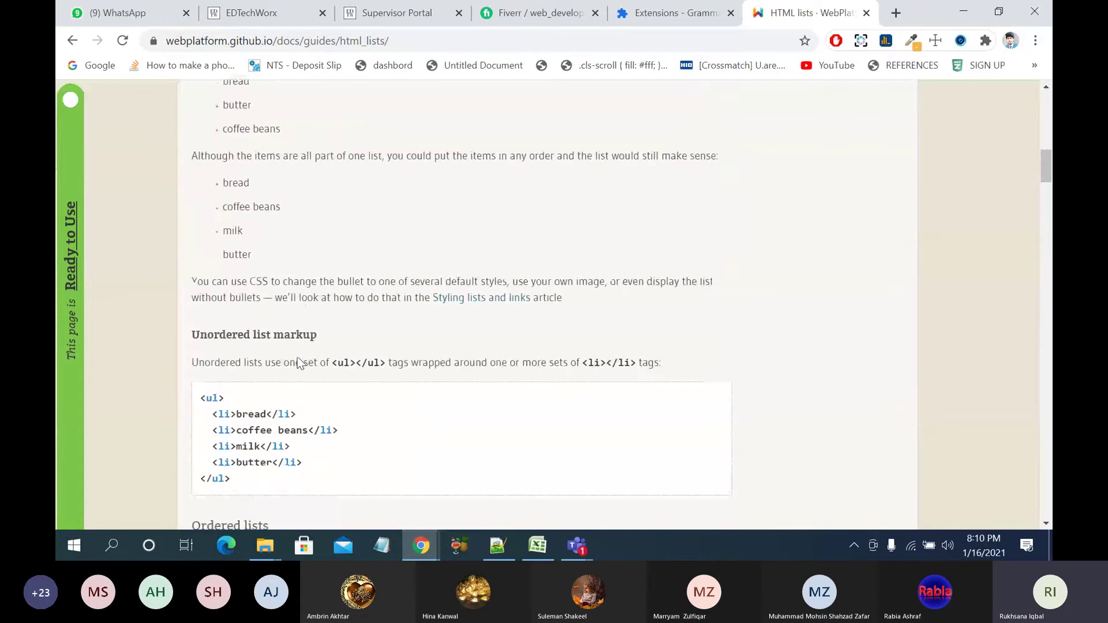
Step: Return to the Google results for "list types" and search for "moderne list types" instead
scroll(297, 357, "up", 15)
left_click(74, 41)
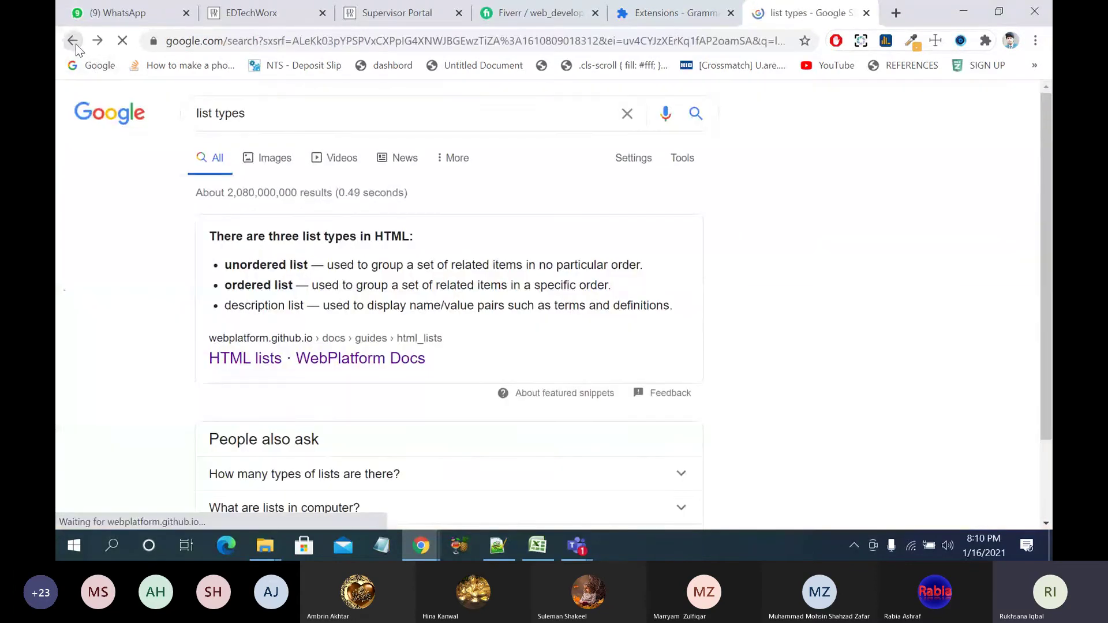
scroll(230, 286, "down", 5)
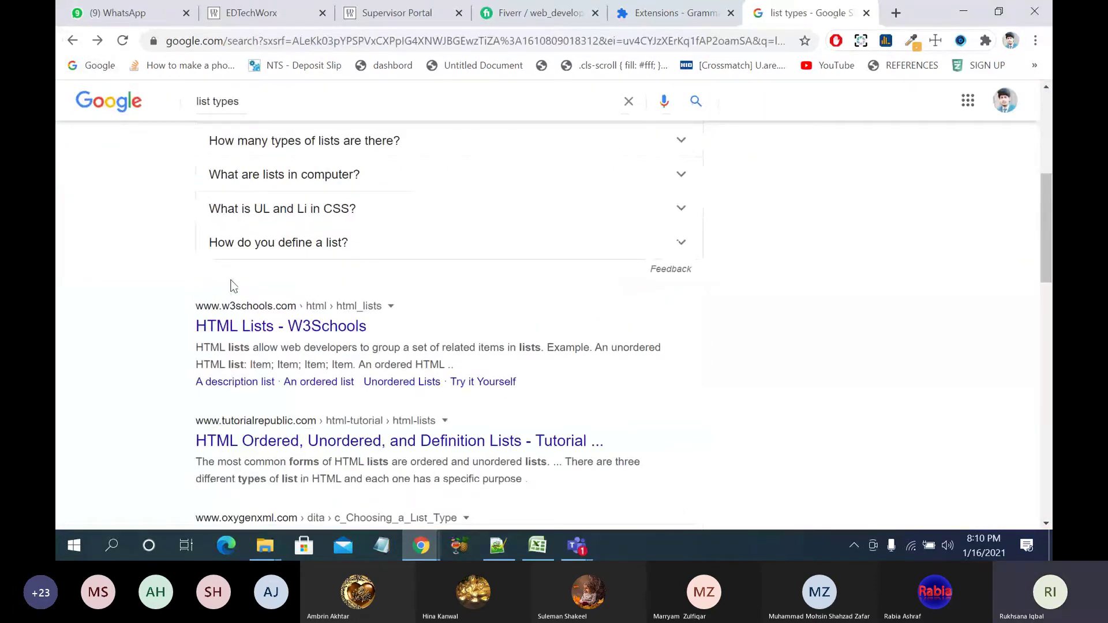
scroll(232, 285, "down", 5)
scroll(233, 286, "up", 10)
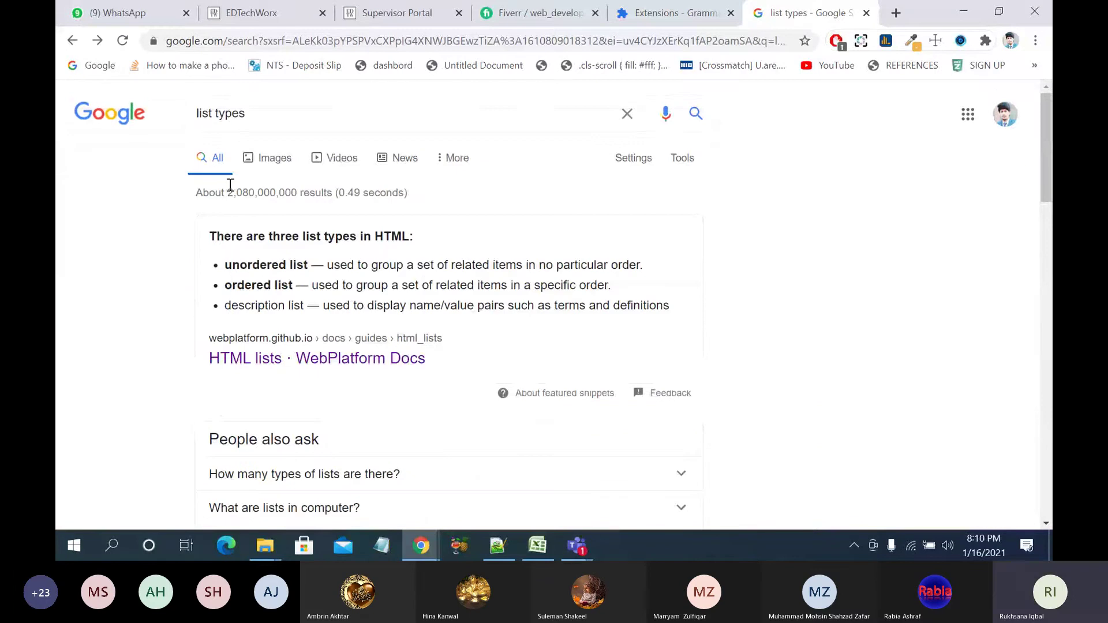
left_click(198, 109)
type("moderne")
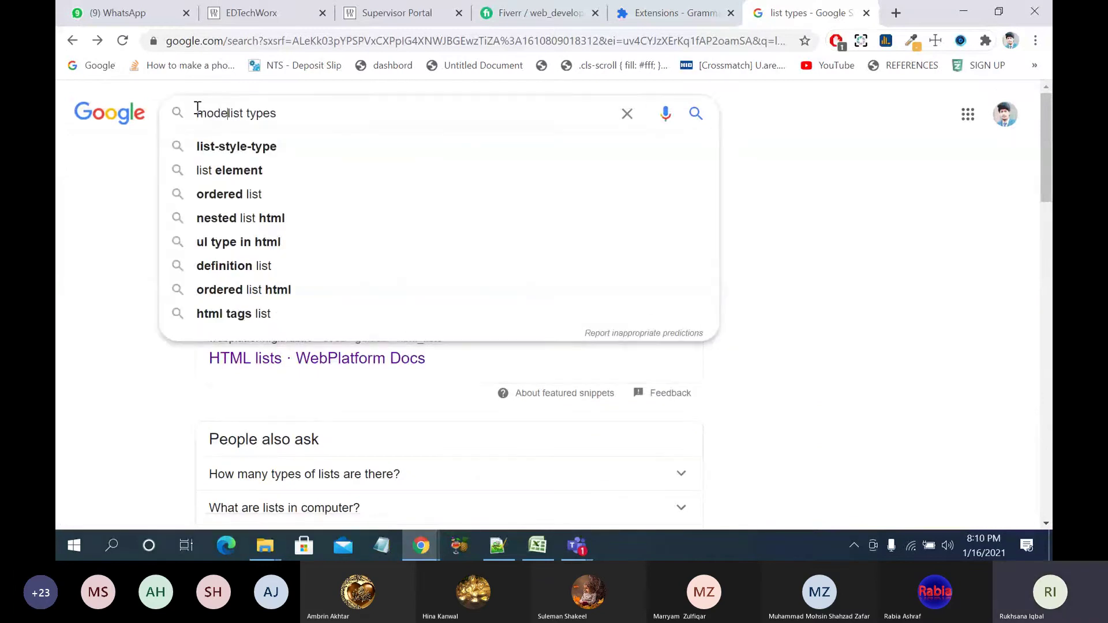
key("Return")
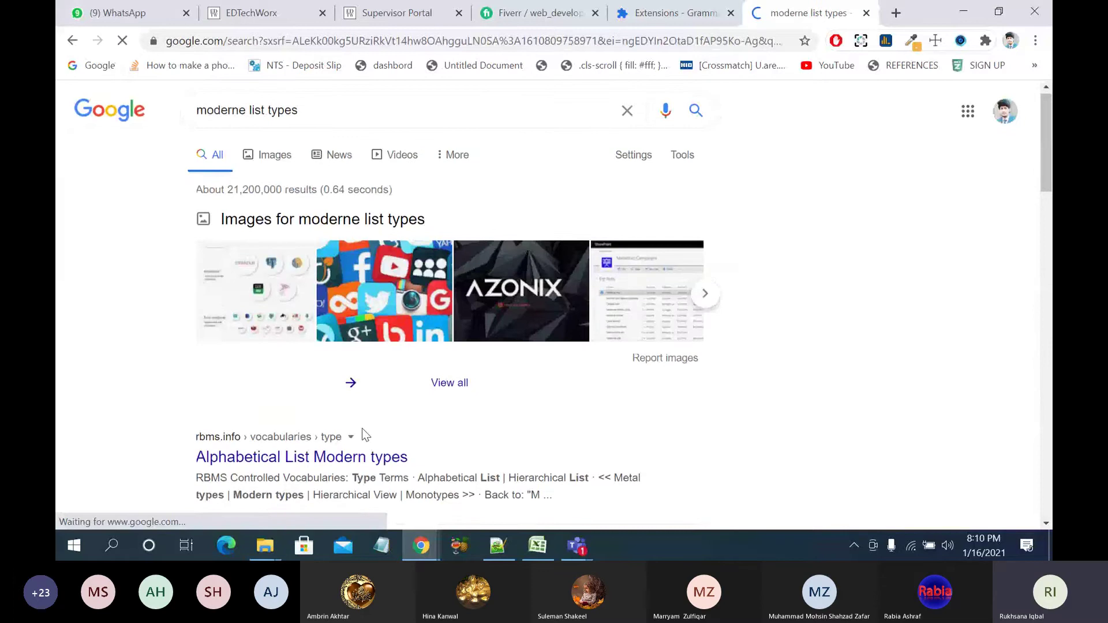
Step: Open the RBMS "Alphabetical List Modern types" result, examine its Classes and Modern types pages, and return to the search results
scroll(362, 428, "down", 3)
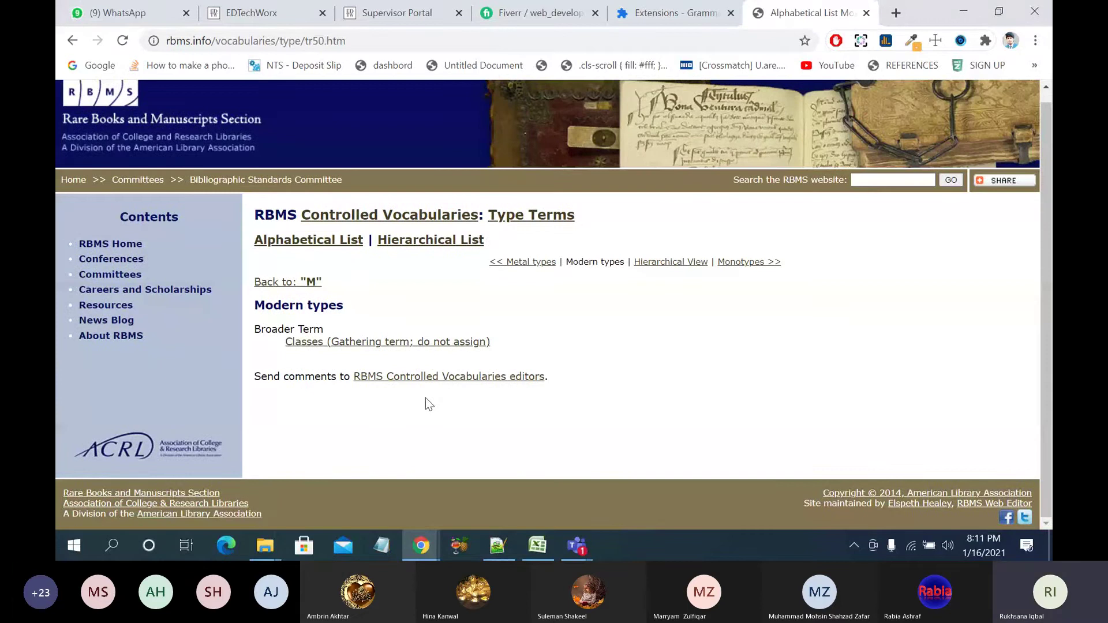
left_click(323, 344)
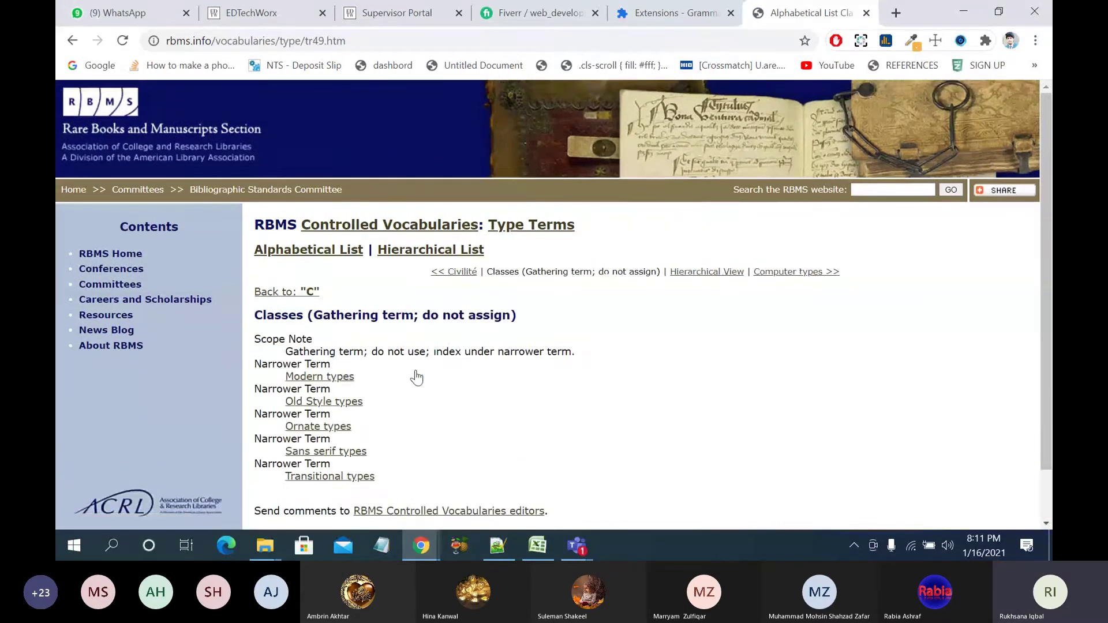
scroll(416, 378, "down", 1)
scroll(416, 378, "up", 1)
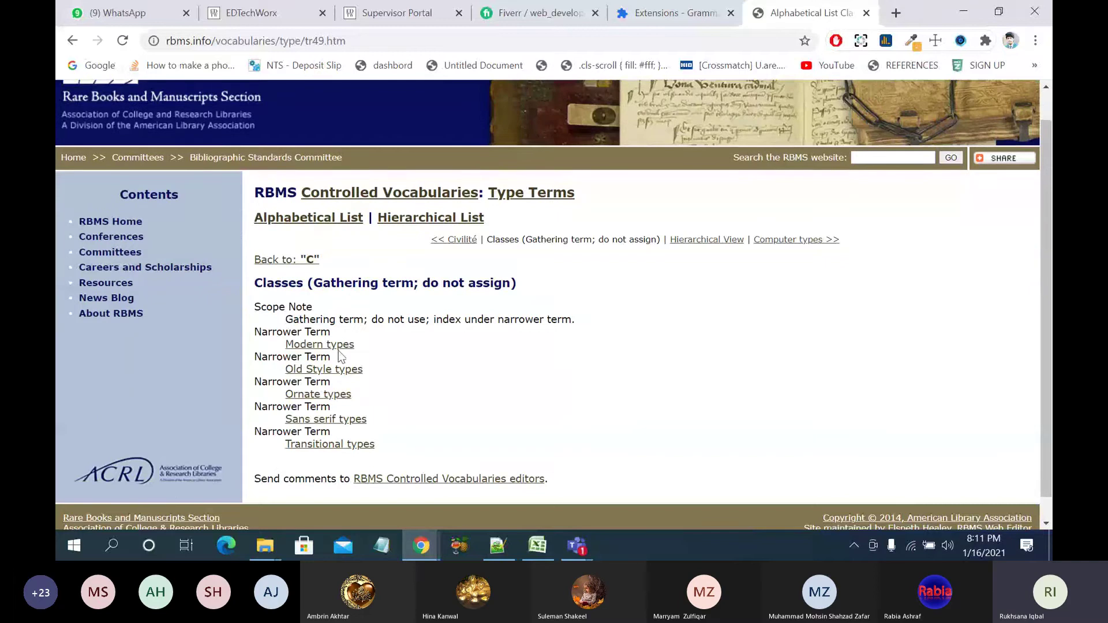
left_click(332, 344)
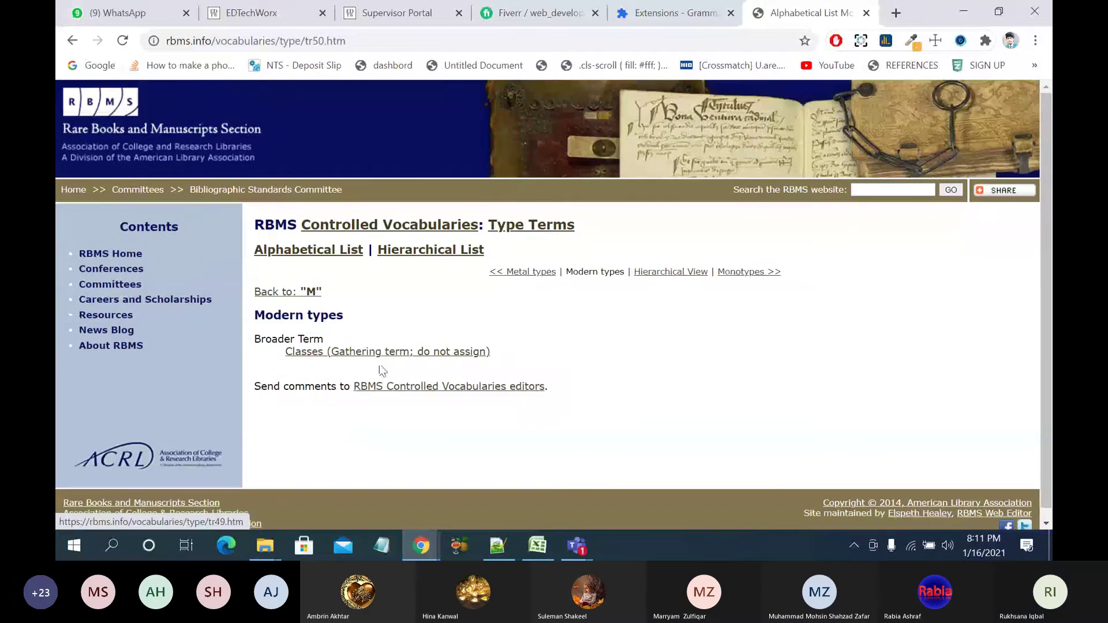
left_click(72, 40)
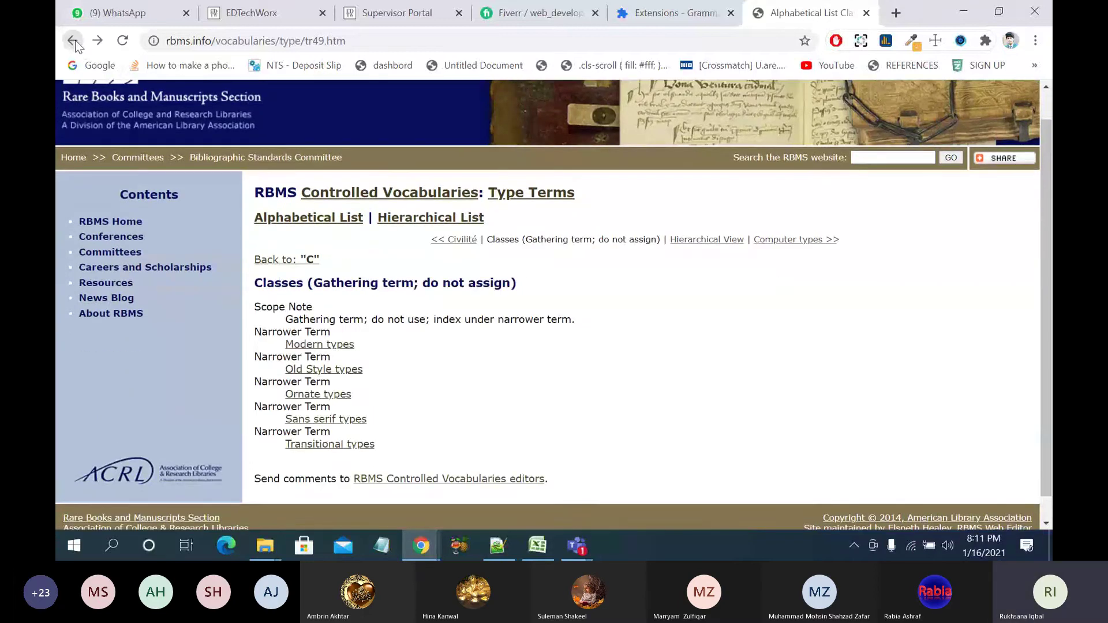
left_click(76, 43)
left_click(77, 44)
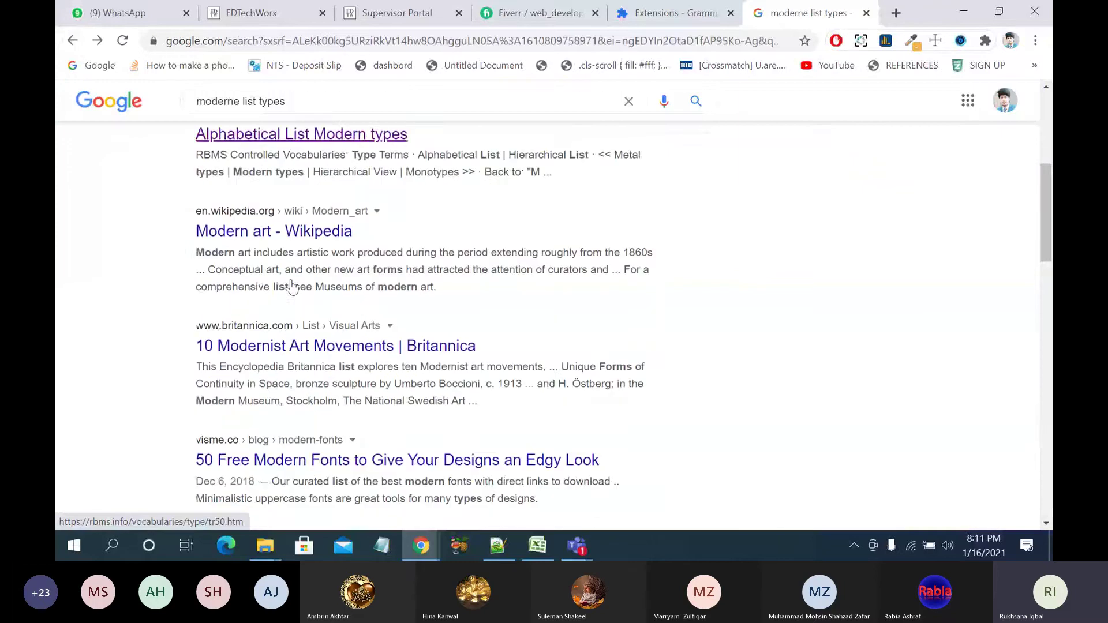
Step: Look through the remaining "moderne list types" results and close the search tab, returning to the Fiverr gig editor
scroll(292, 286, "down", 2)
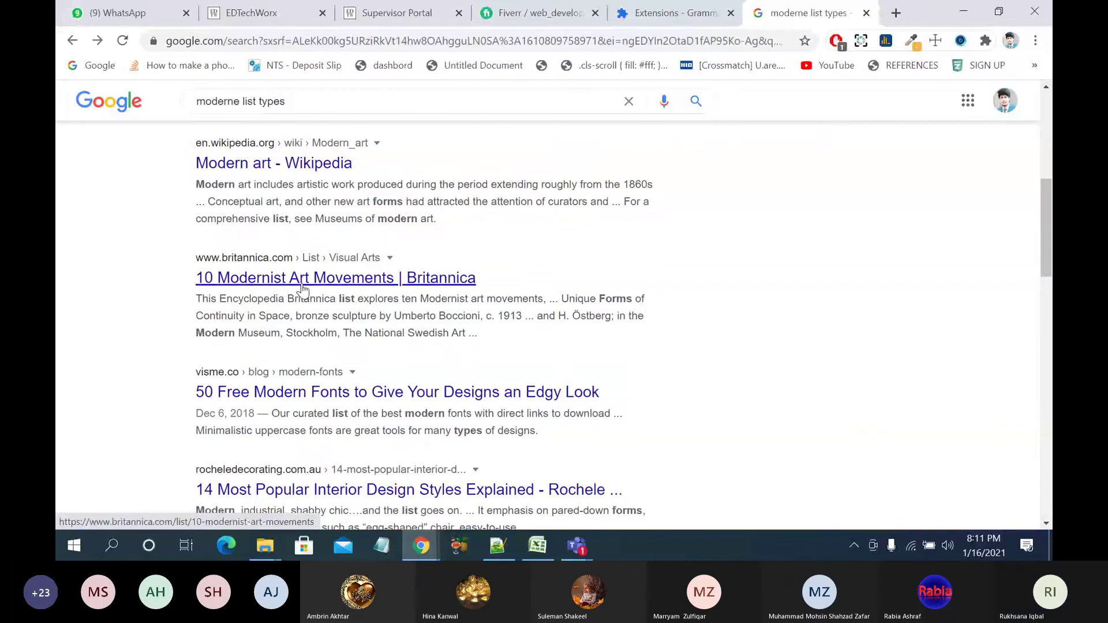
scroll(302, 286, "down", 2)
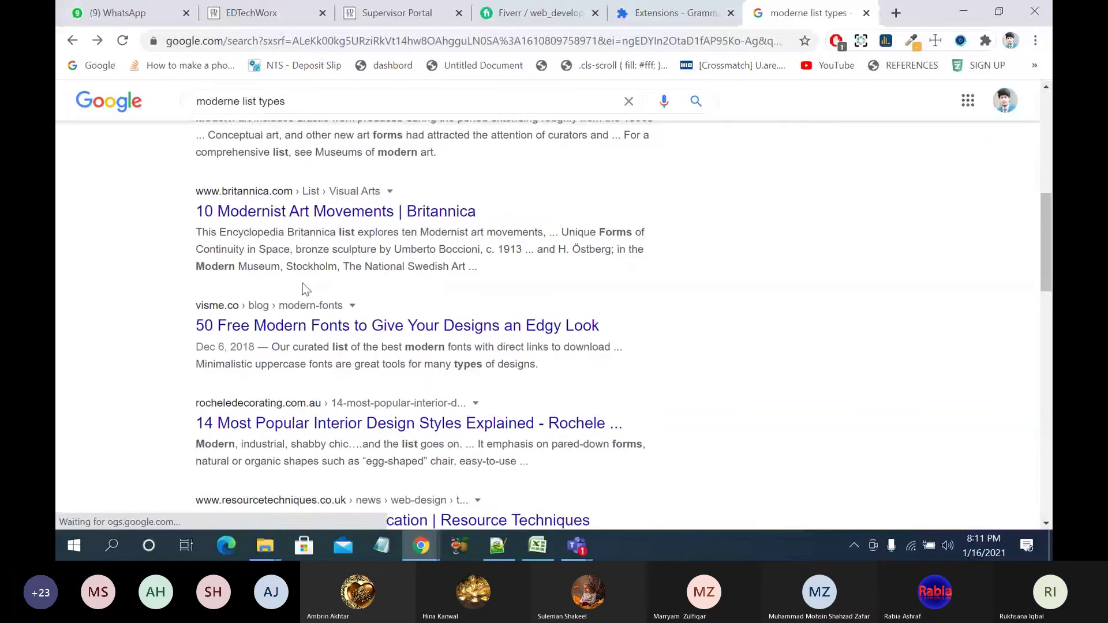
scroll(337, 341, "down", 3)
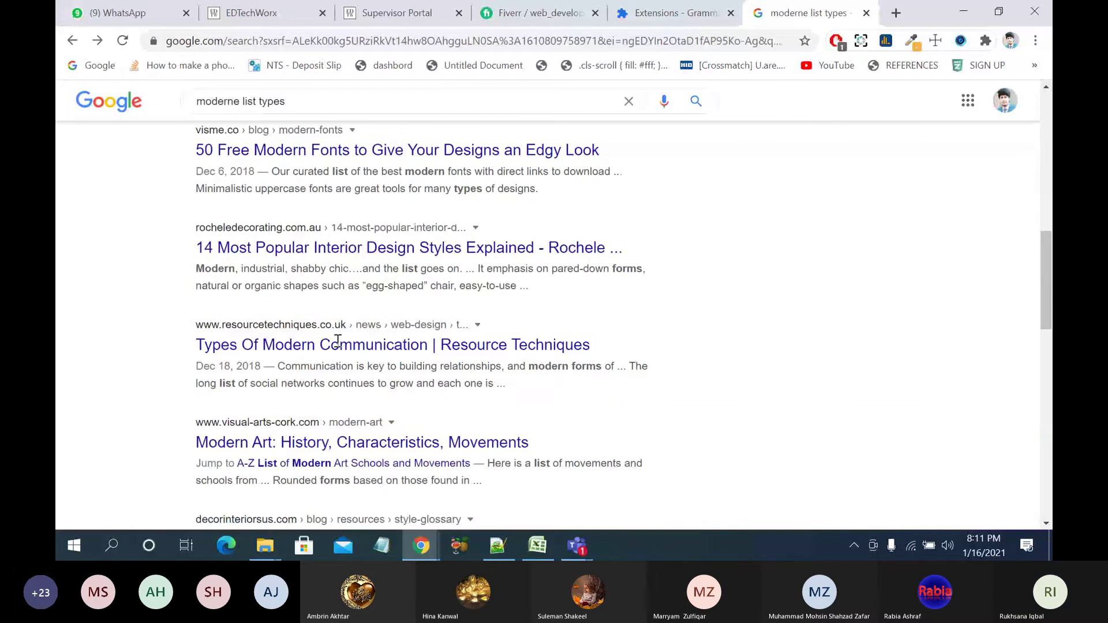
scroll(337, 341, "down", 6)
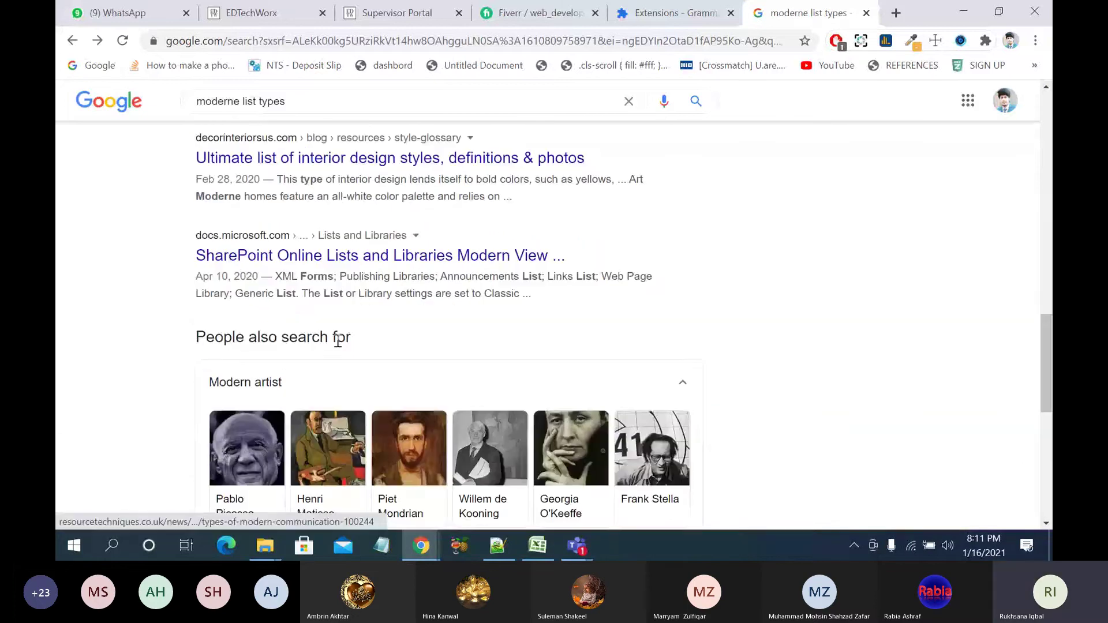
key("Home")
left_click(867, 12)
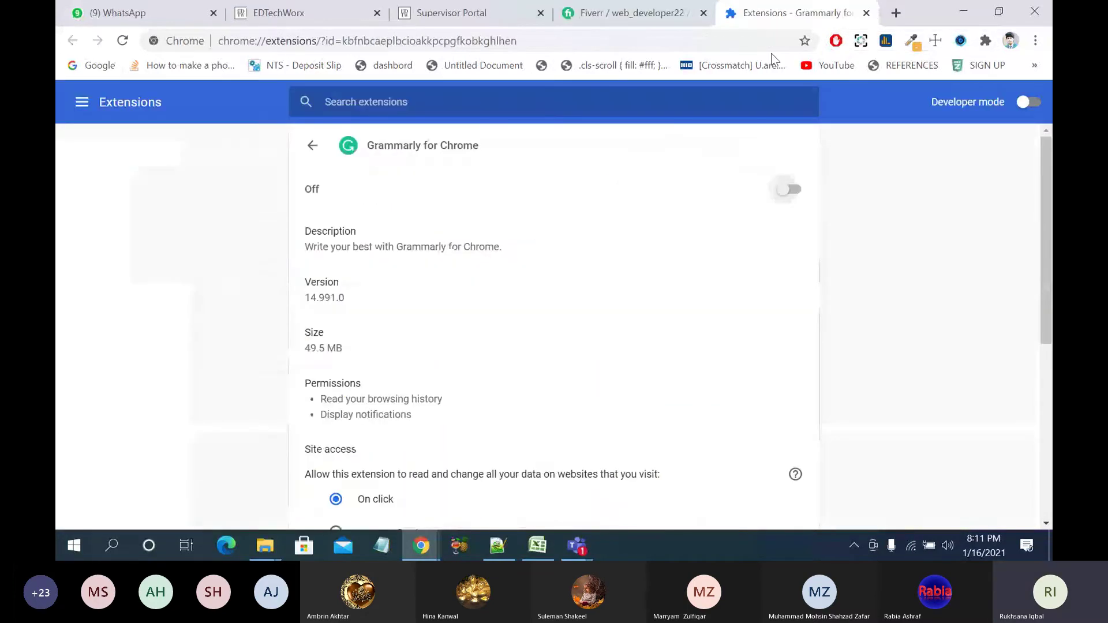
left_click(611, 13)
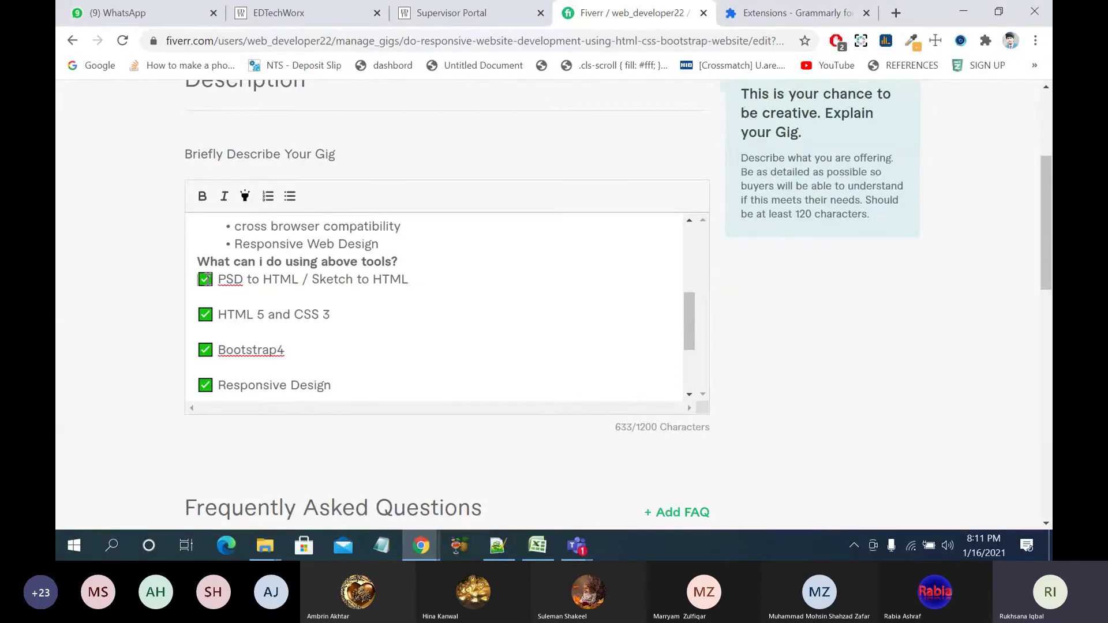
Step: Correct "Bootstrap4" to "Bootstrap 4" in the gig description and add "PSD" to the spelling dictionary
right_click(279, 353)
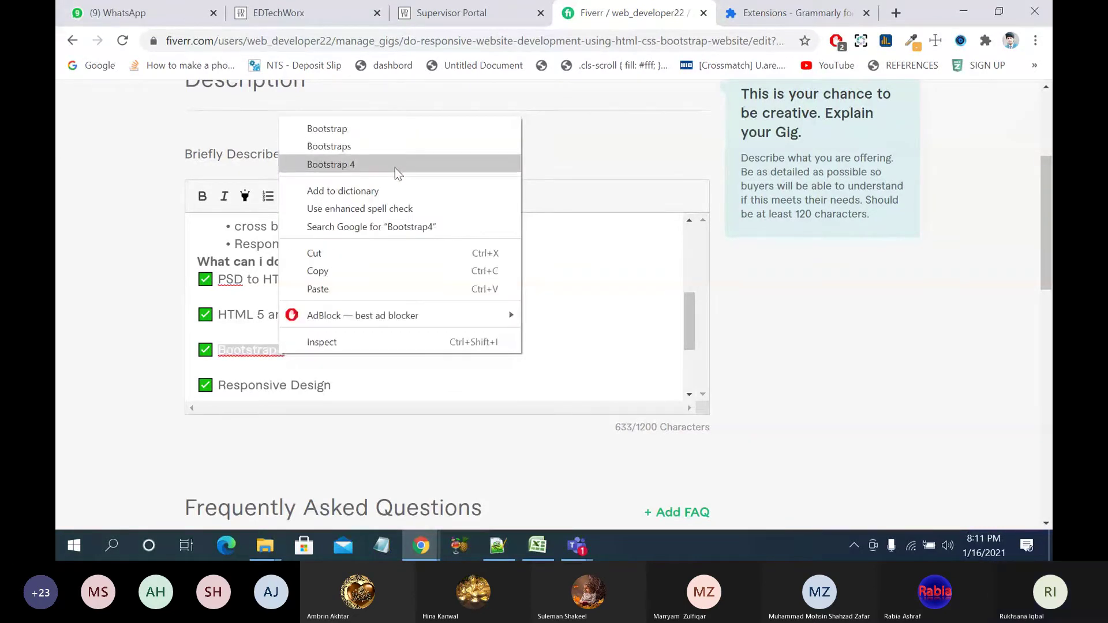
left_click(395, 167)
right_click(233, 282)
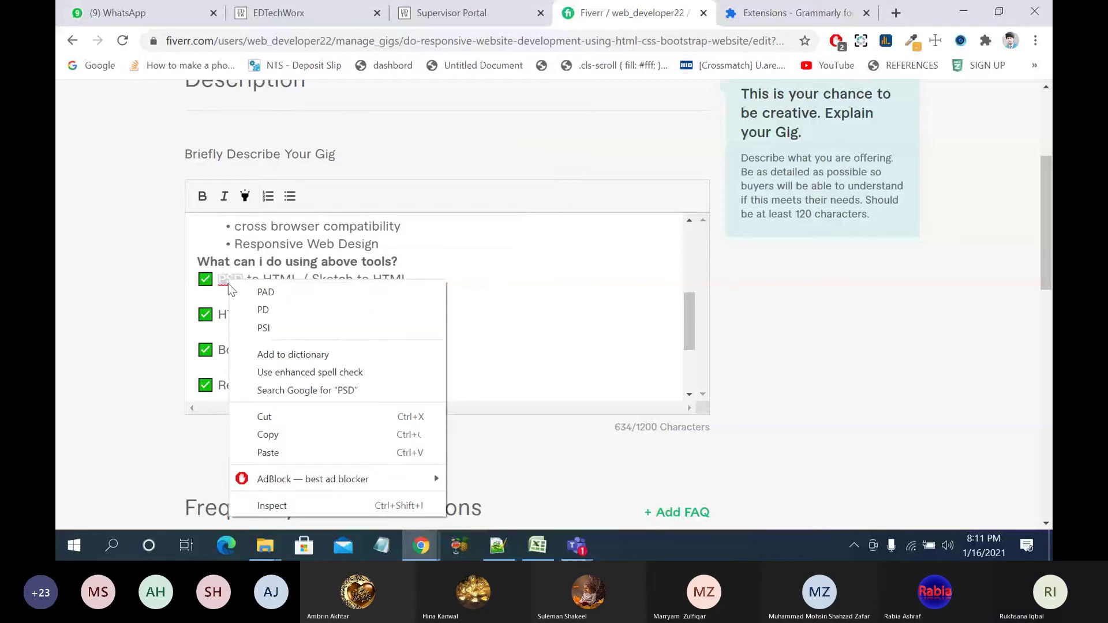
left_click(293, 354)
left_click(306, 324)
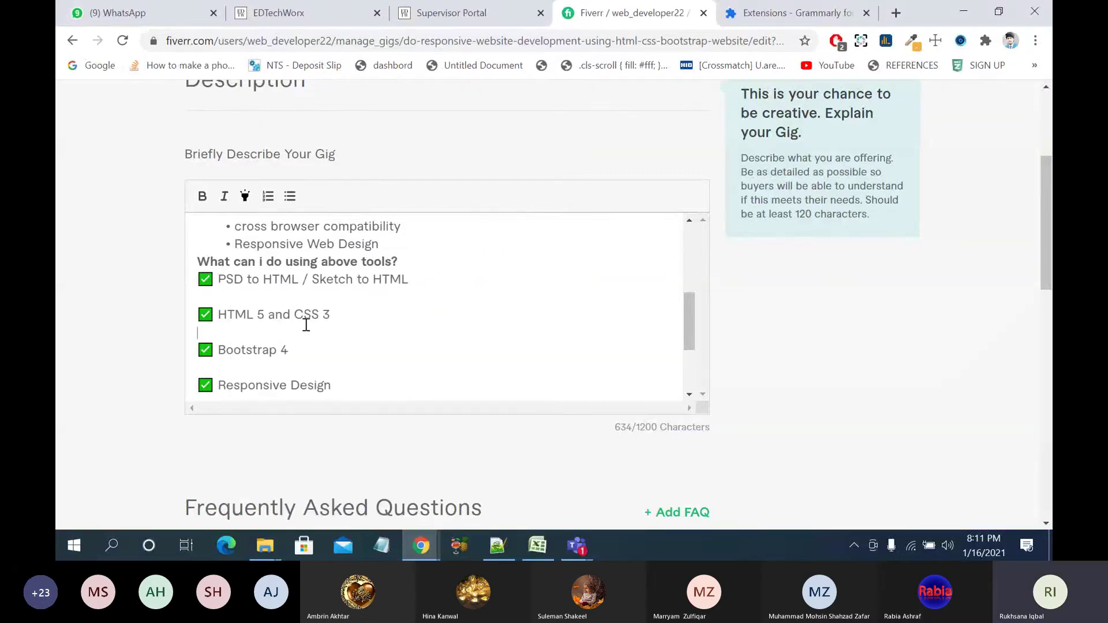
Step: Copy the "Why Me?" heading from the Notepad++ notes below "Custom E-Commerce Website" in the gig description
scroll(306, 325, "down", 3)
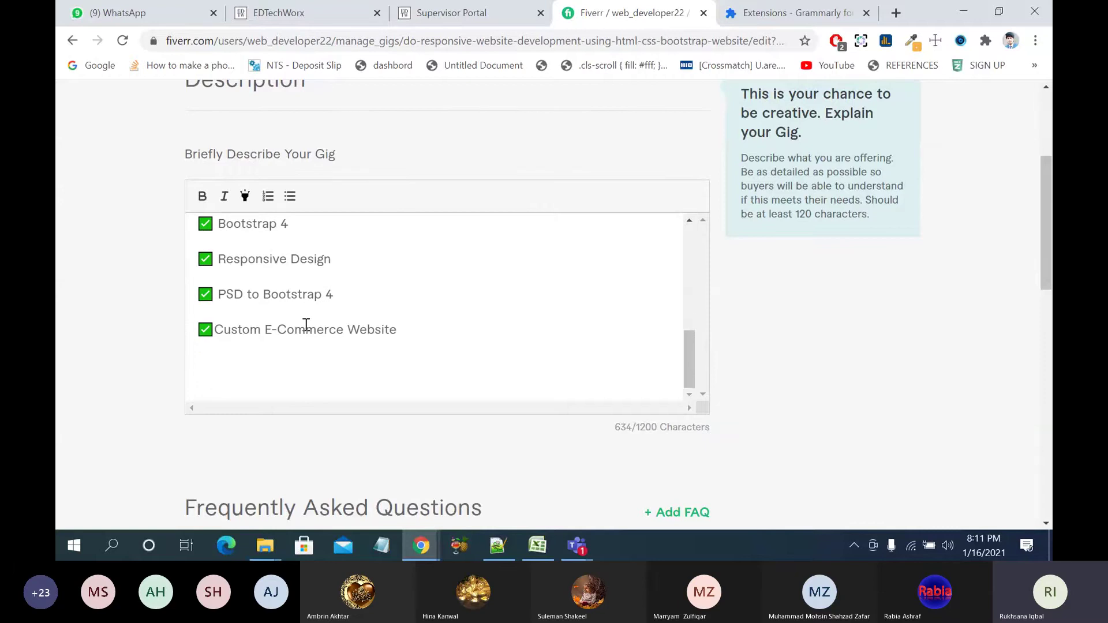
scroll(306, 325, "up", 2)
scroll(306, 325, "up", 1)
scroll(306, 325, "down", 3)
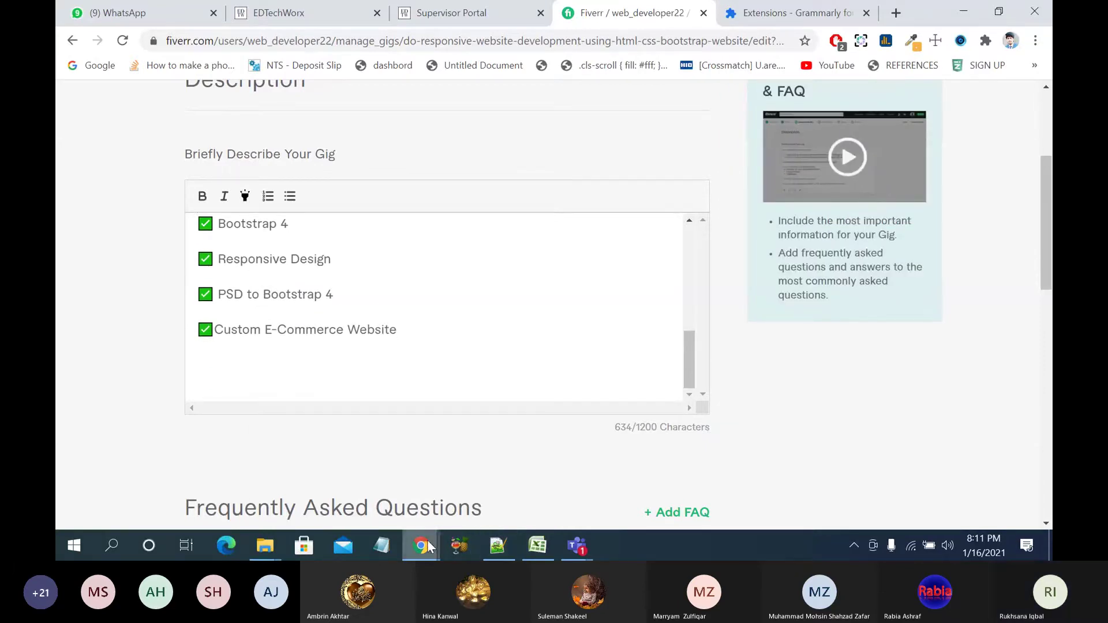
mouse_move(421, 545)
left_click(487, 469)
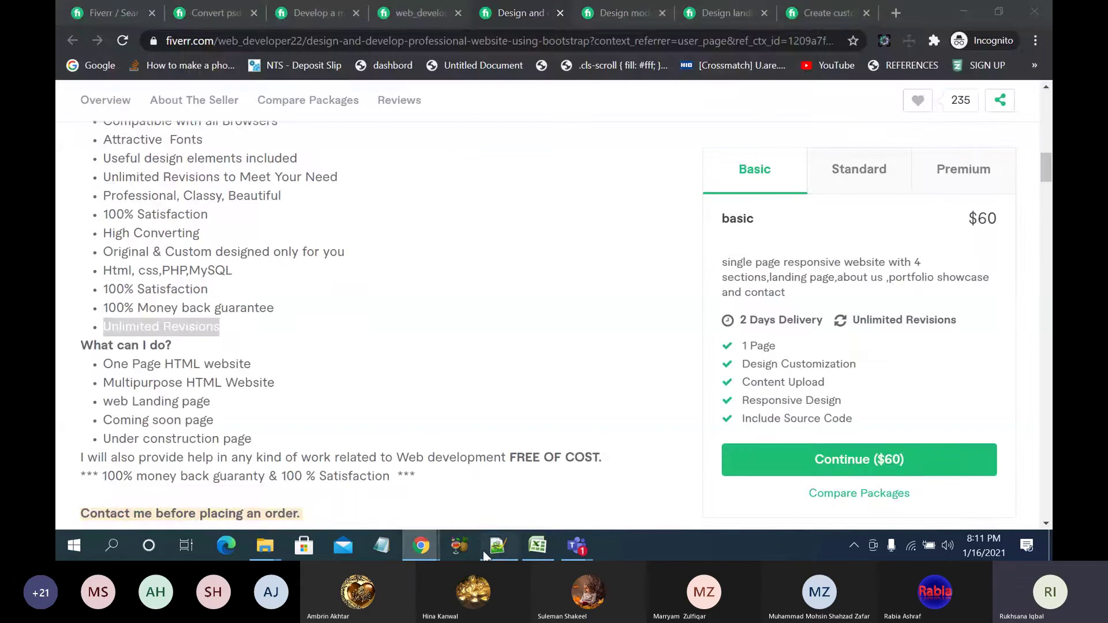
left_click(497, 545)
left_click(259, 287)
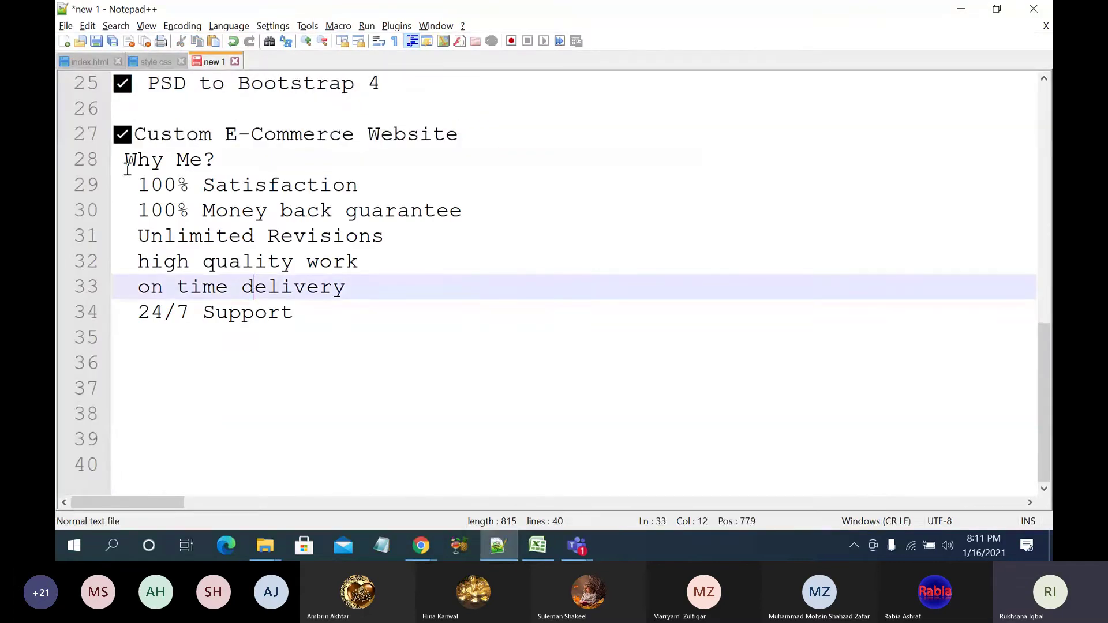
left_click_drag(125, 165, 240, 163)
key("ctrl+c")
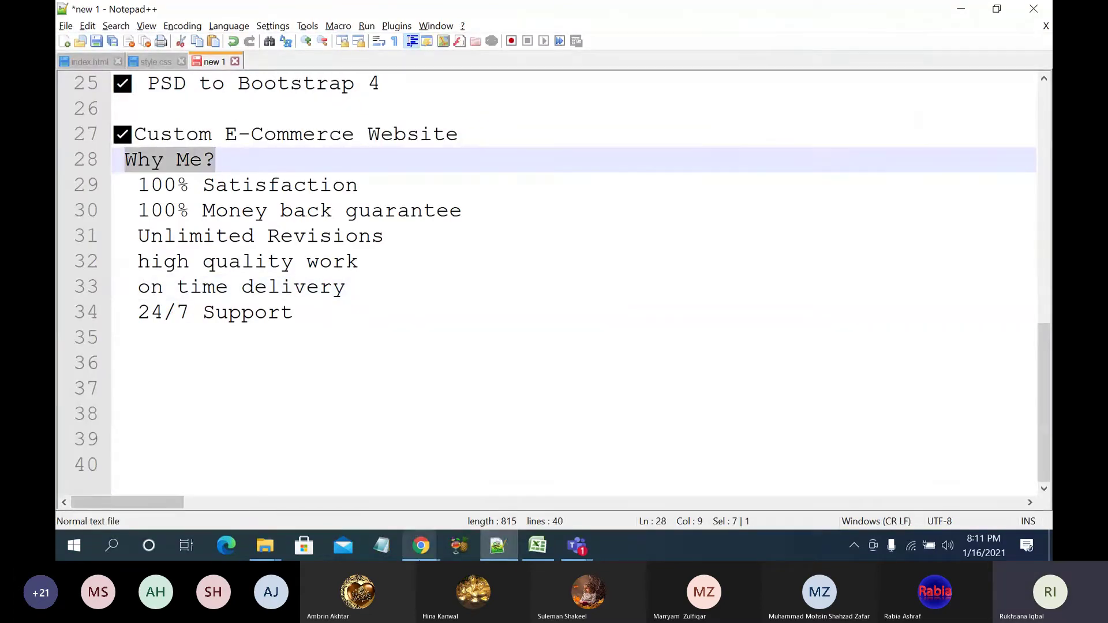
left_click(496, 469)
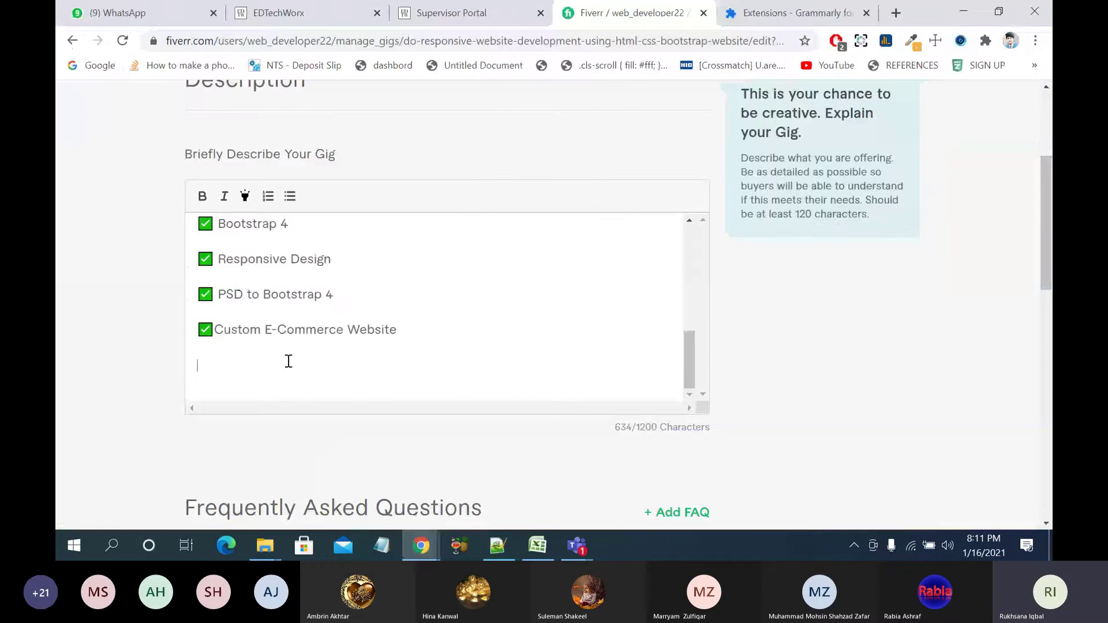
key("ctrl+v")
Step: Reword the pasted heading as "Why Choose Me?", make it bold, and start a new line below it
left_click(229, 364)
type("Choo")
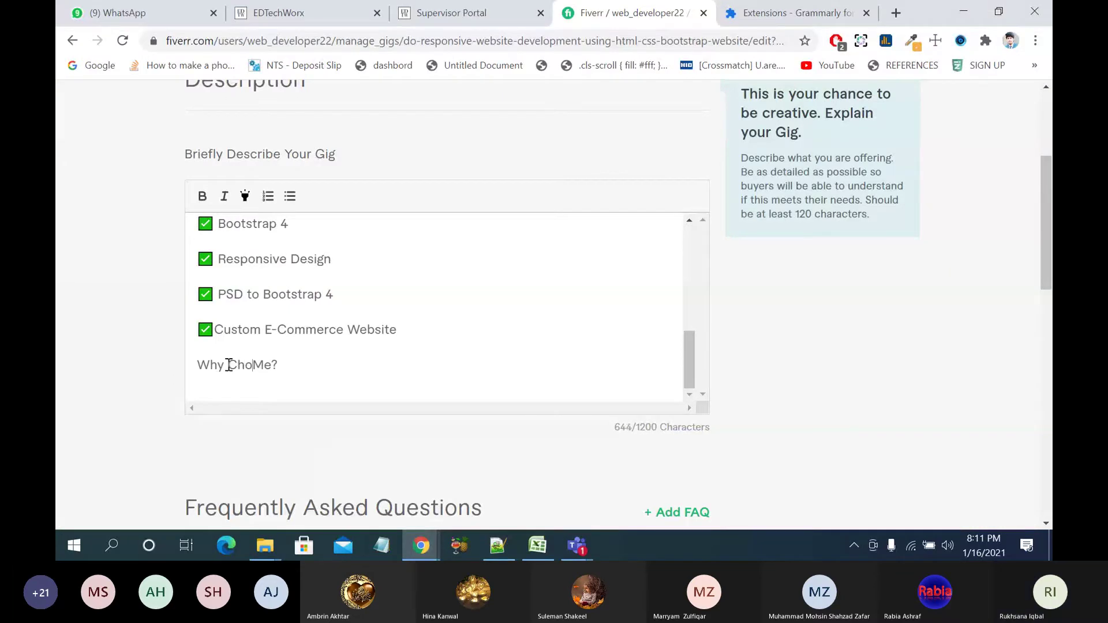
type("se")
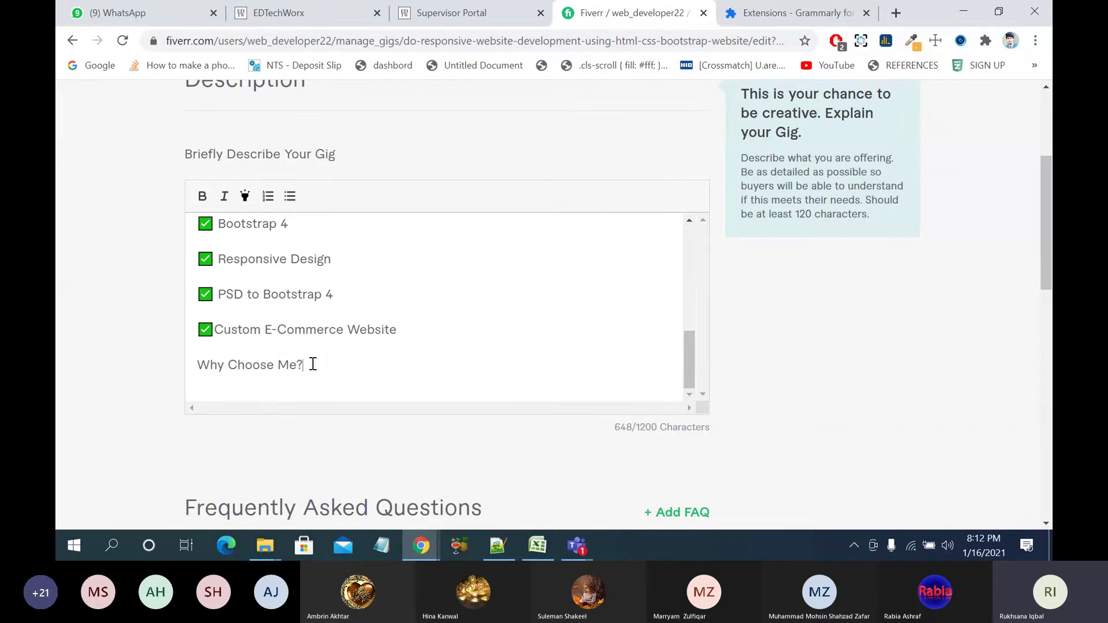
left_click_drag(312, 364, 203, 363)
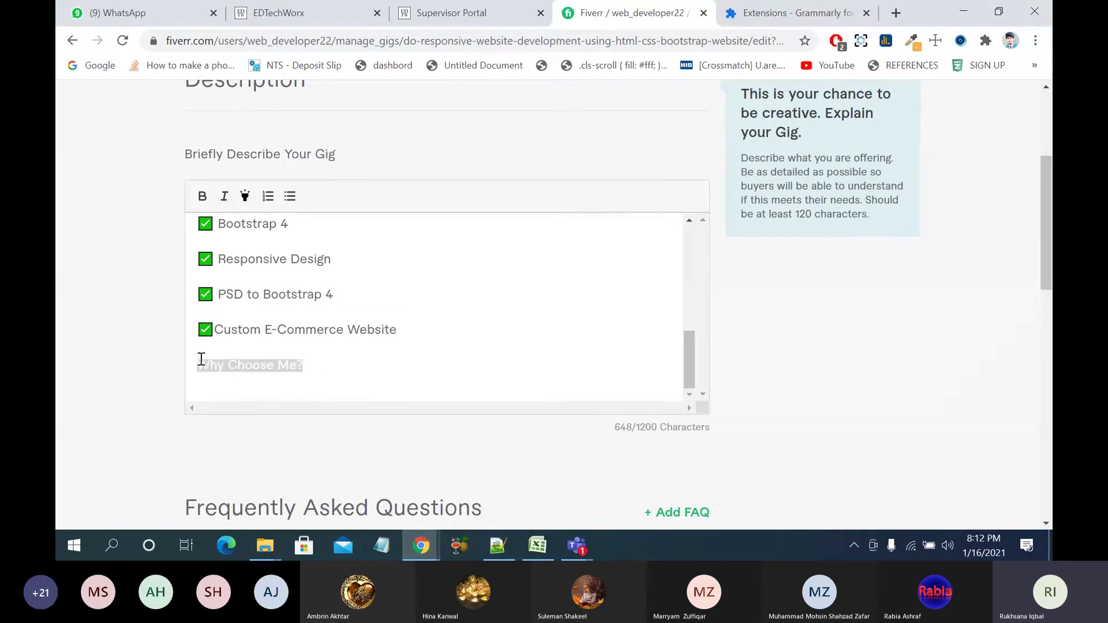
left_click(202, 196)
left_click(391, 359)
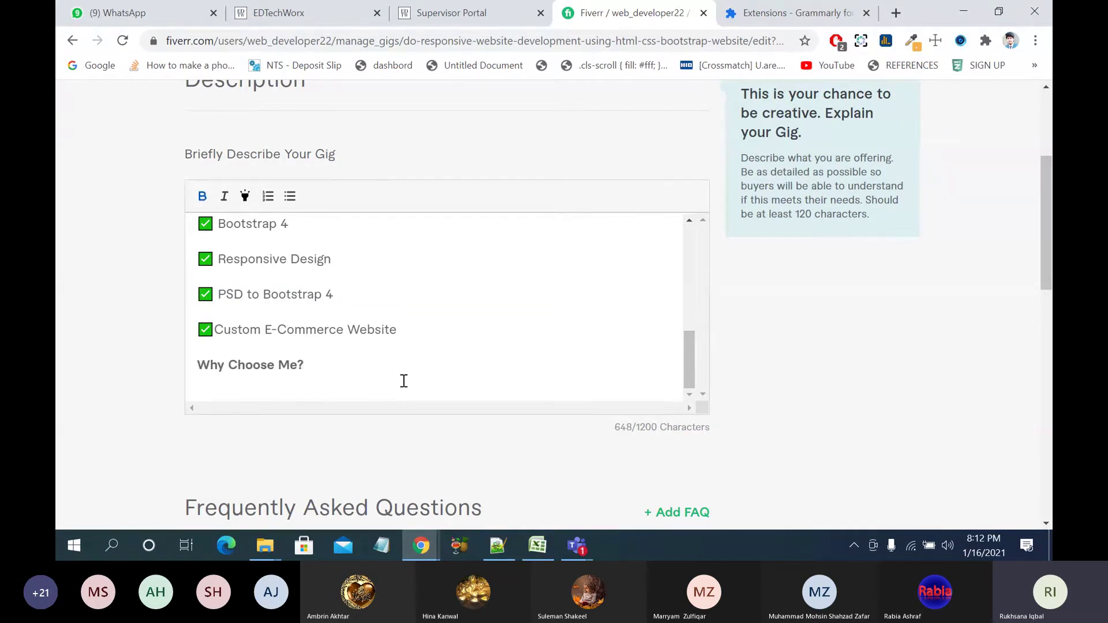
key("Return")
Step: Insert a blank line above "Why Me?" in the Notepad++ notes, then return to the gig description in the Fiverr editor
scroll(404, 380, "down", 1)
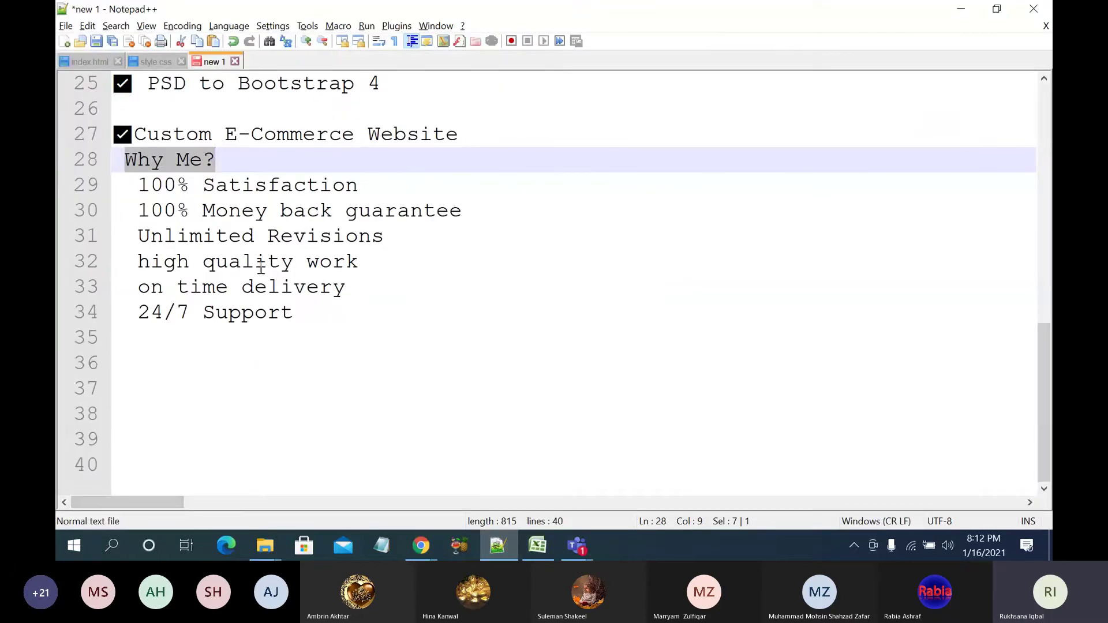
left_click(198, 217)
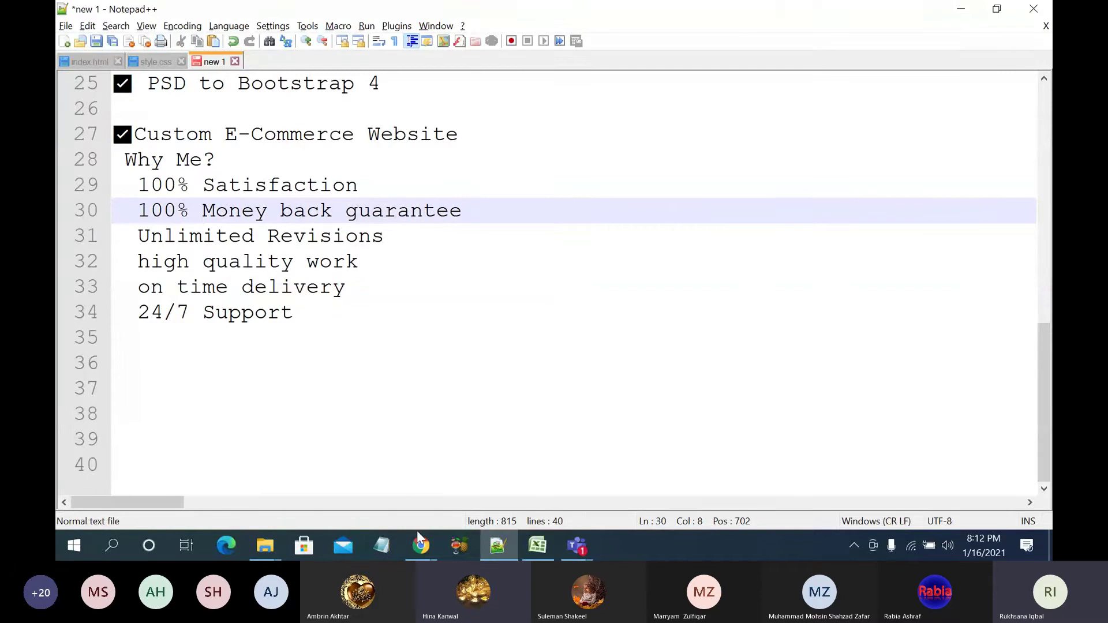
mouse_move(422, 545)
left_click(357, 488)
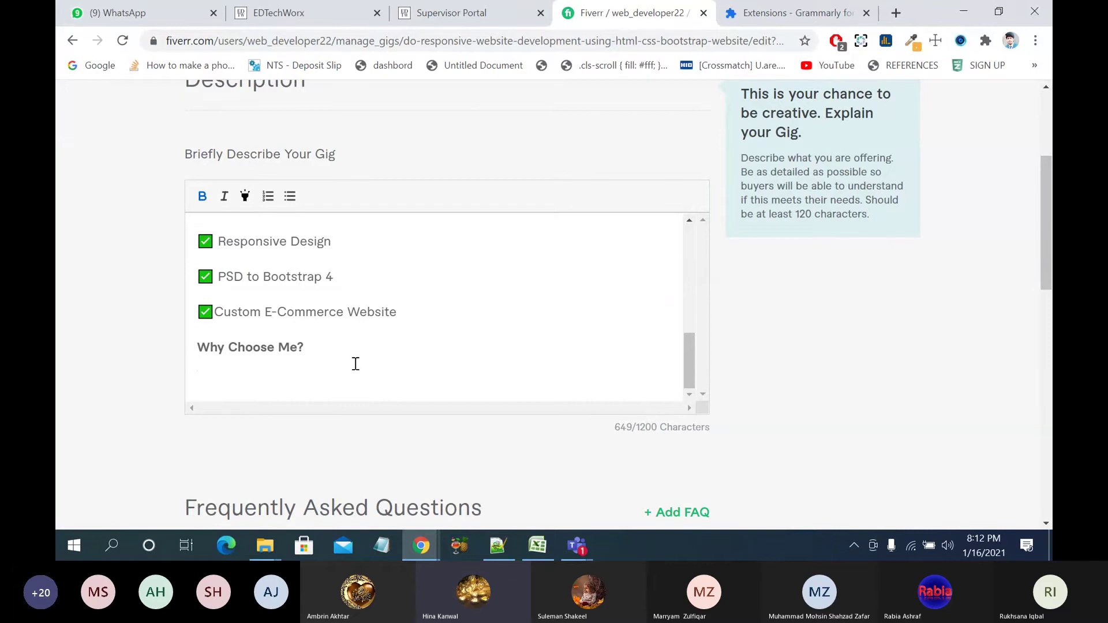
left_click(496, 547)
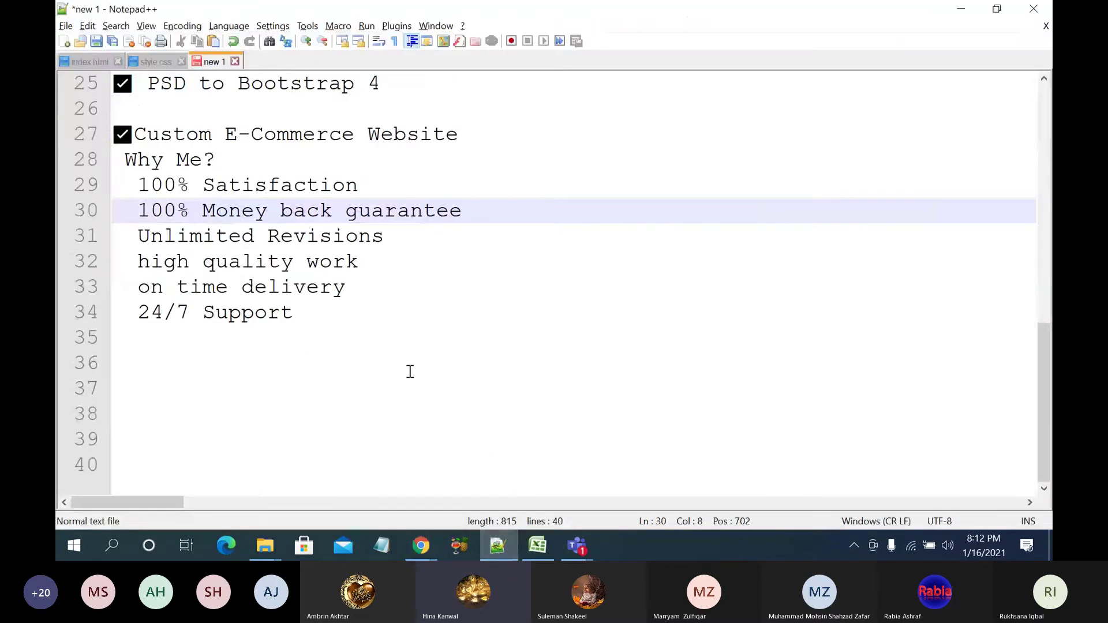
left_click(238, 154)
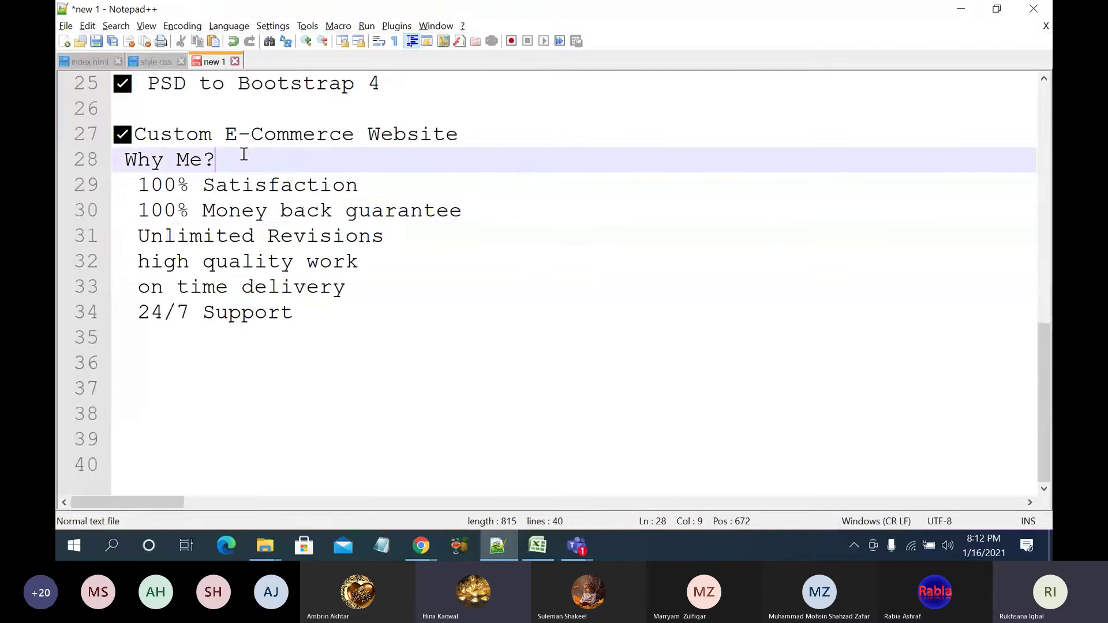
left_click(532, 143)
key("Return")
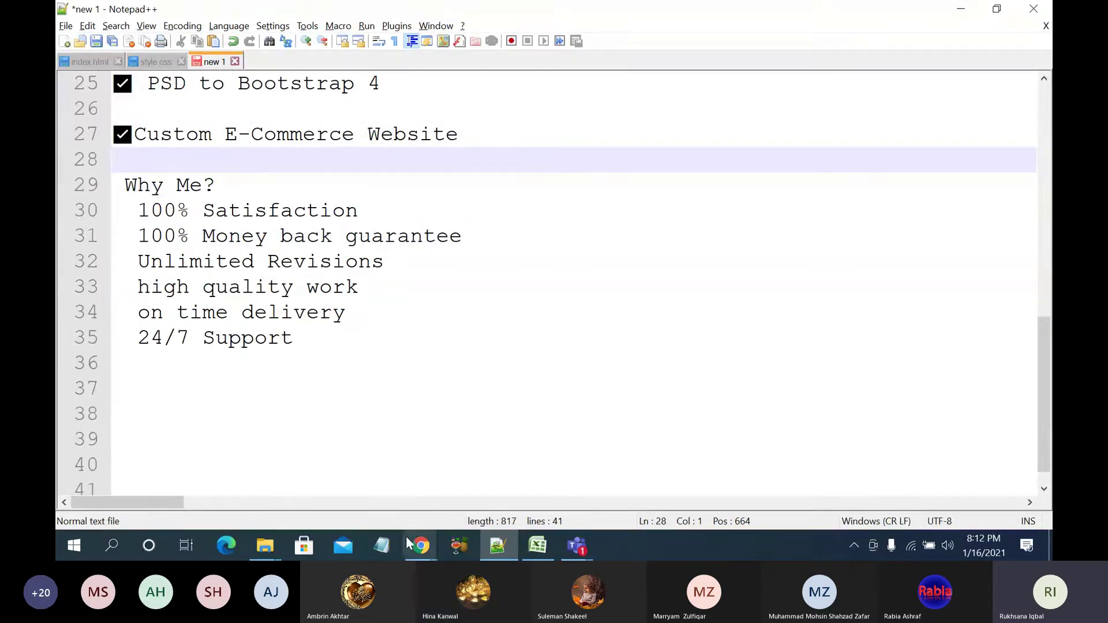
mouse_move(421, 545)
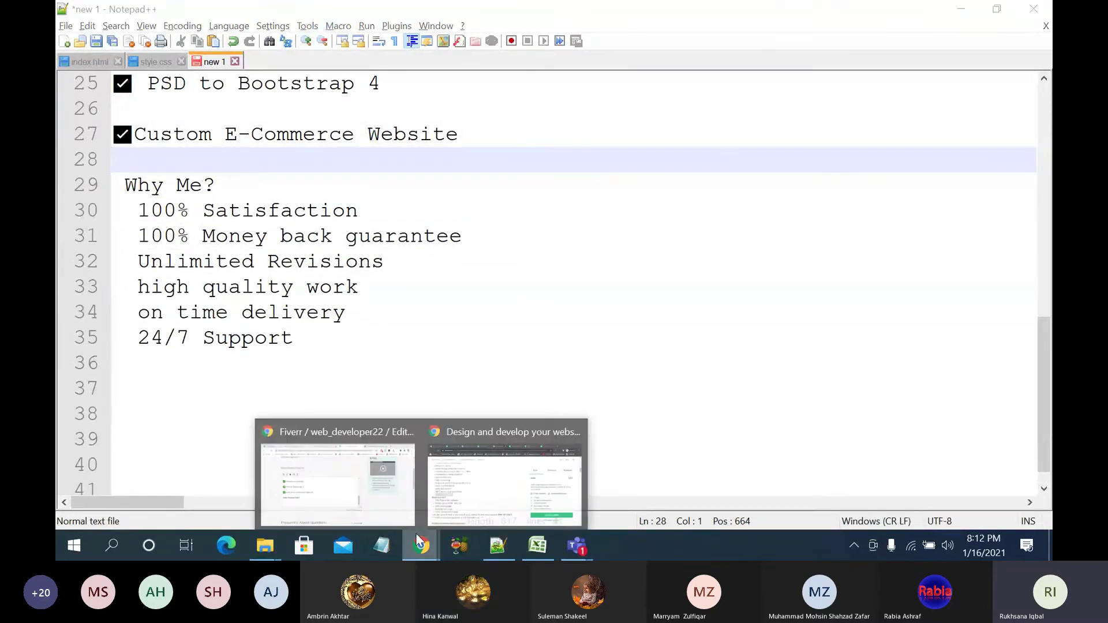
left_click(373, 490)
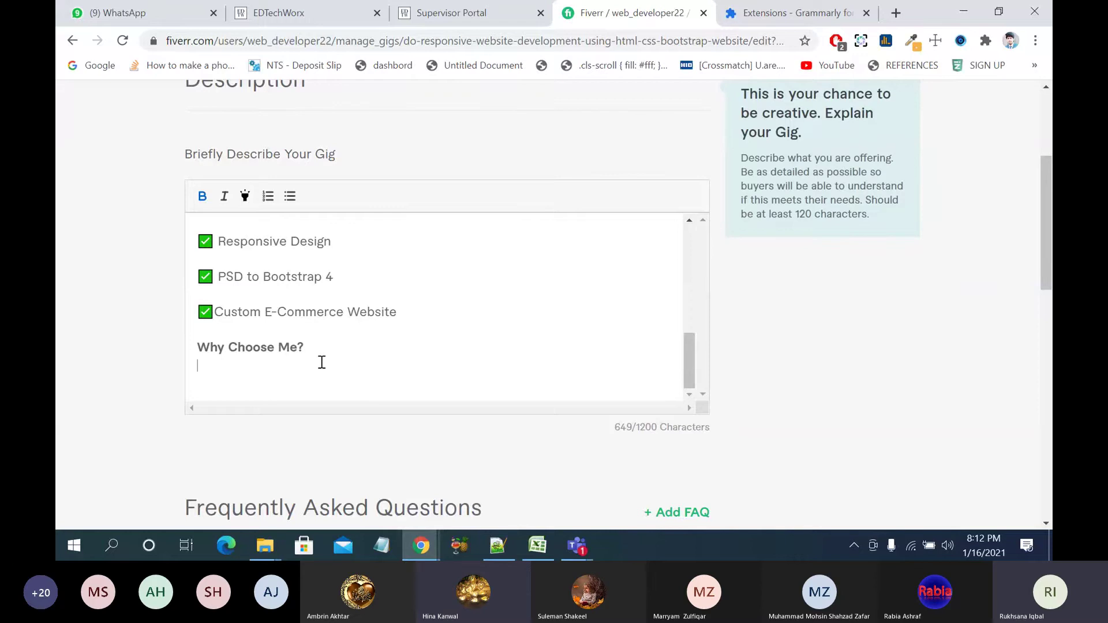
scroll(322, 362, "up", 1)
scroll(321, 362, "up", 5)
scroll(322, 362, "down", 7)
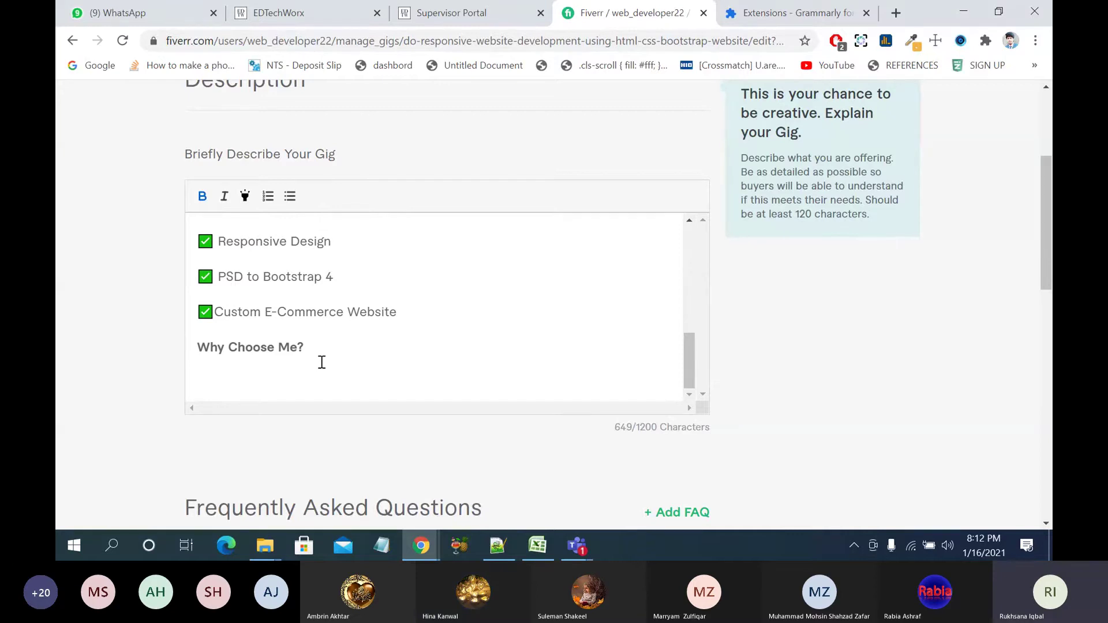
Step: Switch to the incognito Fiverr window's "html css bootstrap website" results and restrict them to online sellers
mouse_move(421, 545)
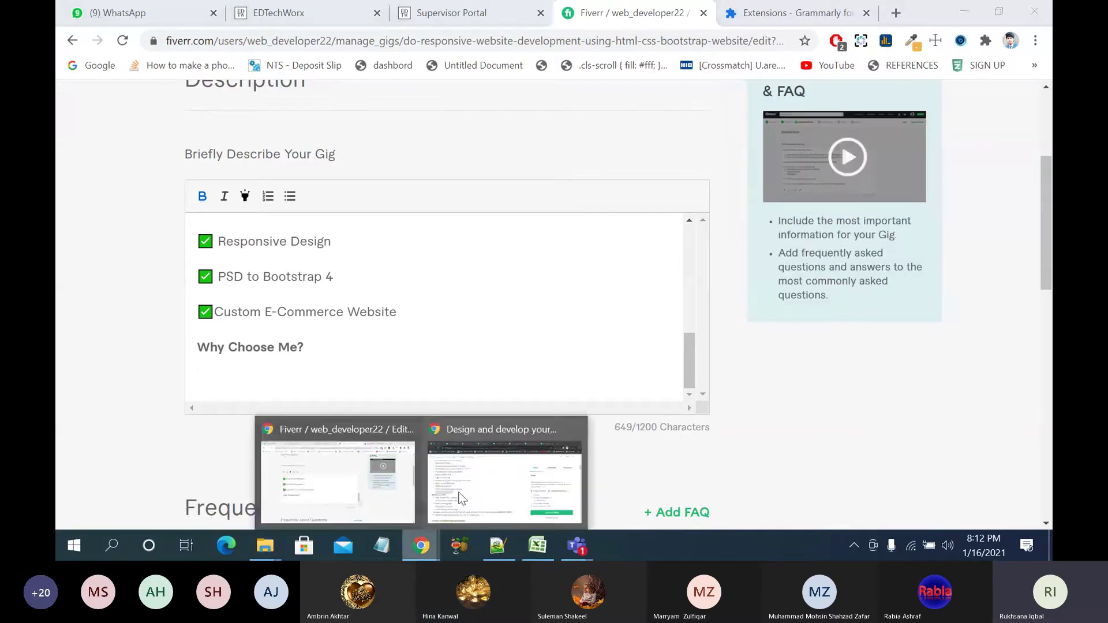
left_click(480, 466)
left_click(620, 13)
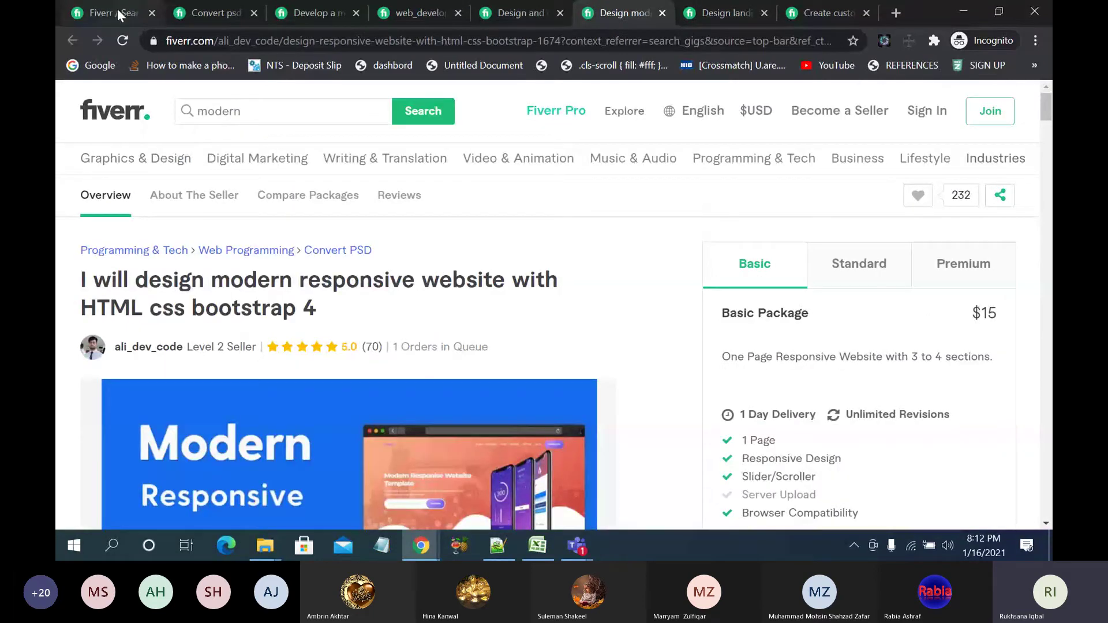
left_click(116, 9)
scroll(270, 260, "down", 4)
scroll(270, 261, "up", 6)
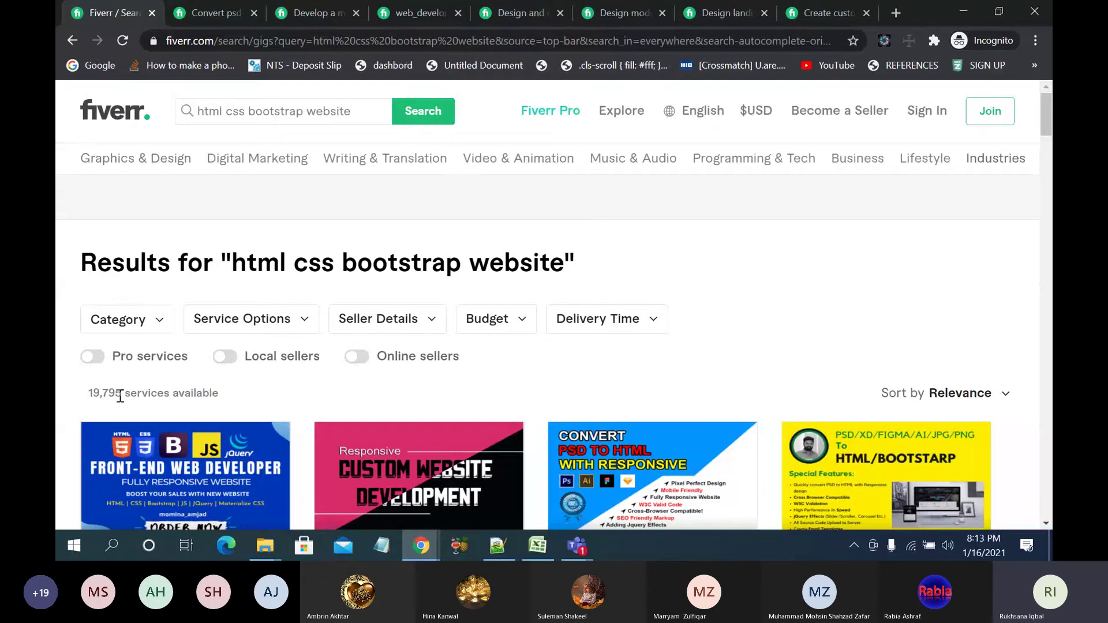
scroll(409, 370, "down", 1)
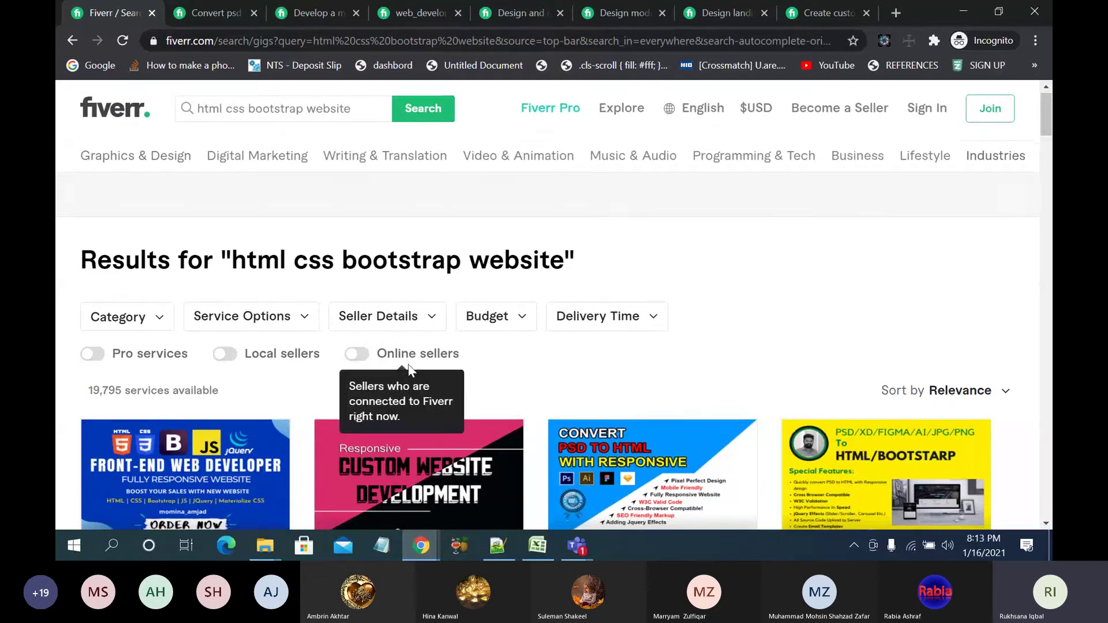
scroll(409, 371, "down", 1)
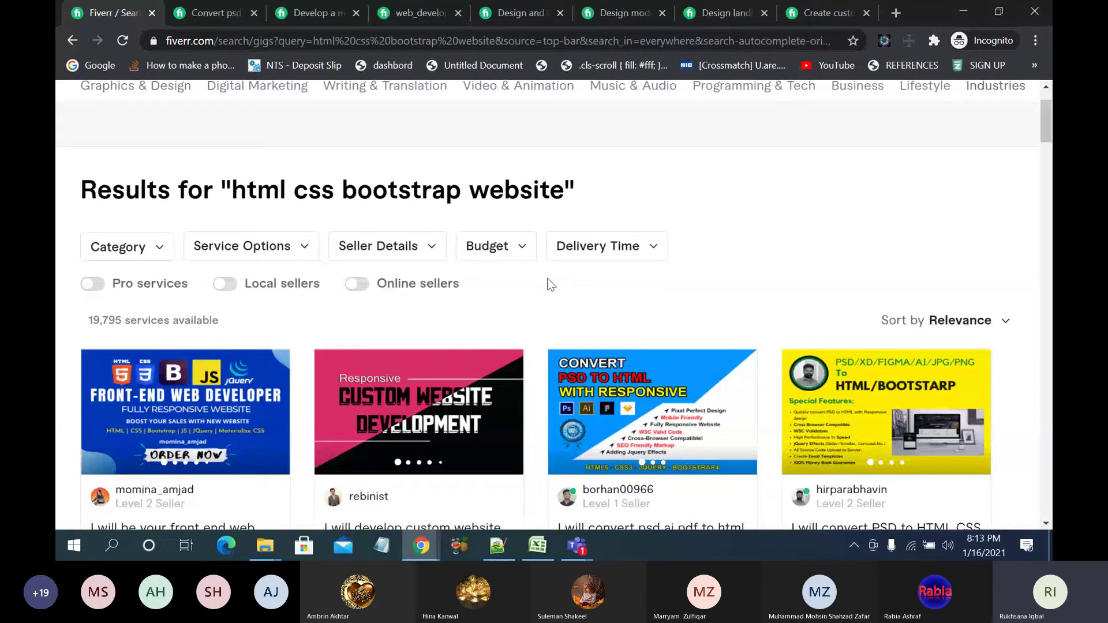
left_click(356, 283)
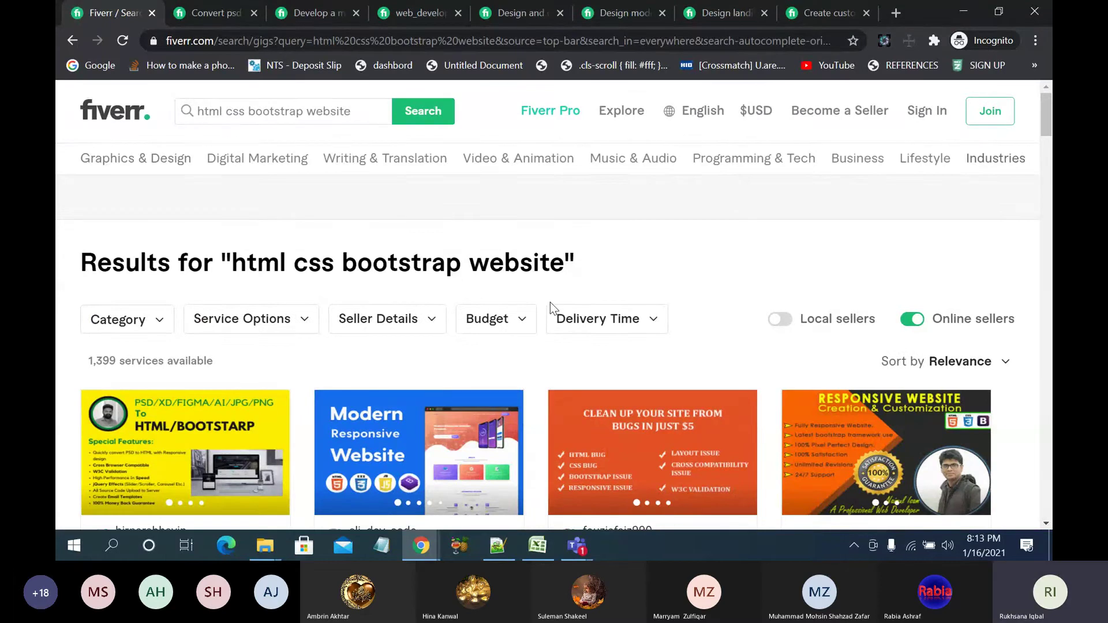
Step: Examine the online sellers' gigs throughout the first results page and view the available Service Options filters
scroll(515, 348, "down", 3)
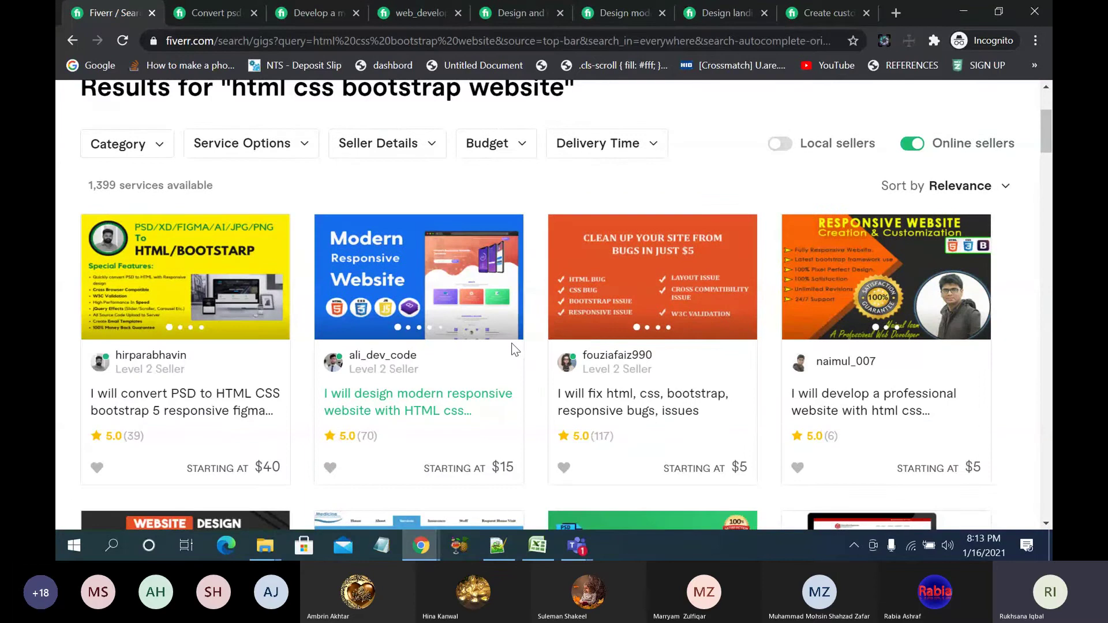
scroll(512, 345, "up", 1)
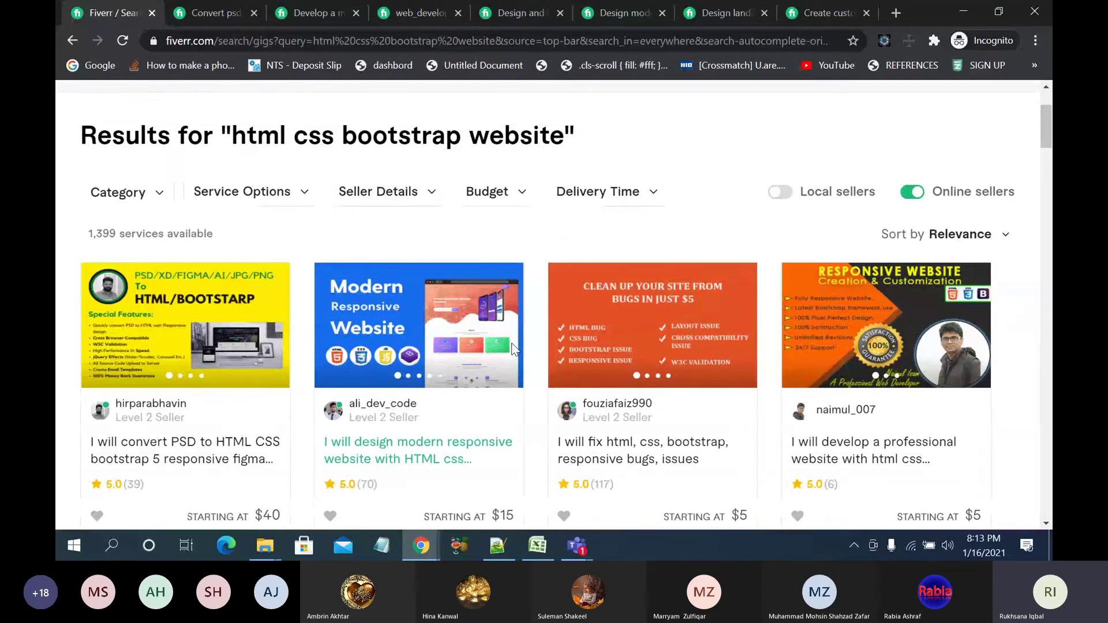
scroll(512, 347, "up", 2)
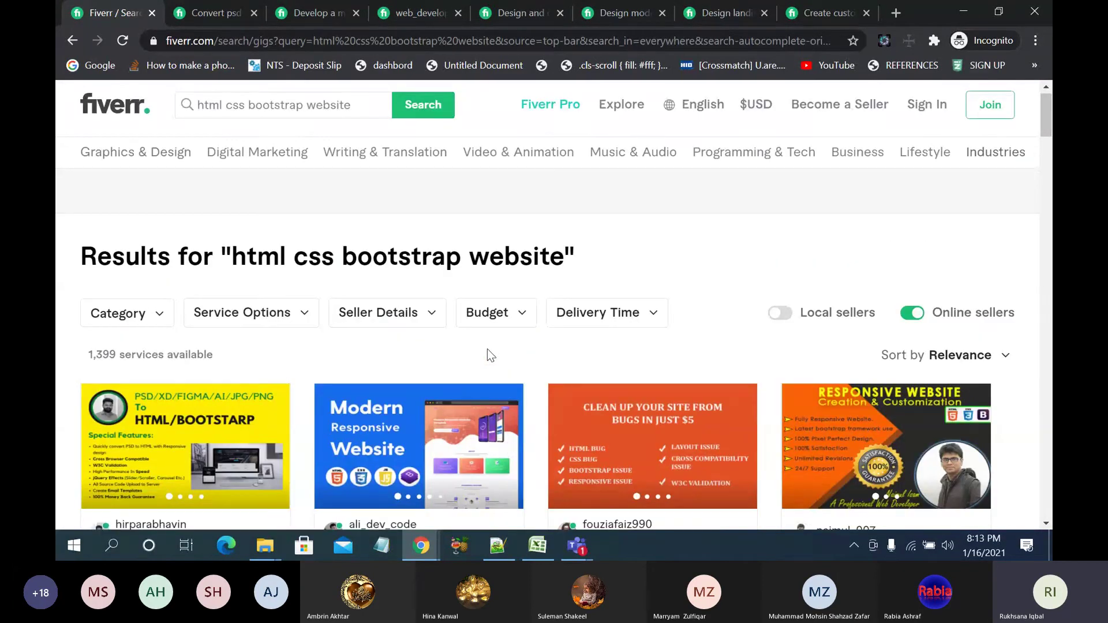
scroll(491, 356, "down", 15)
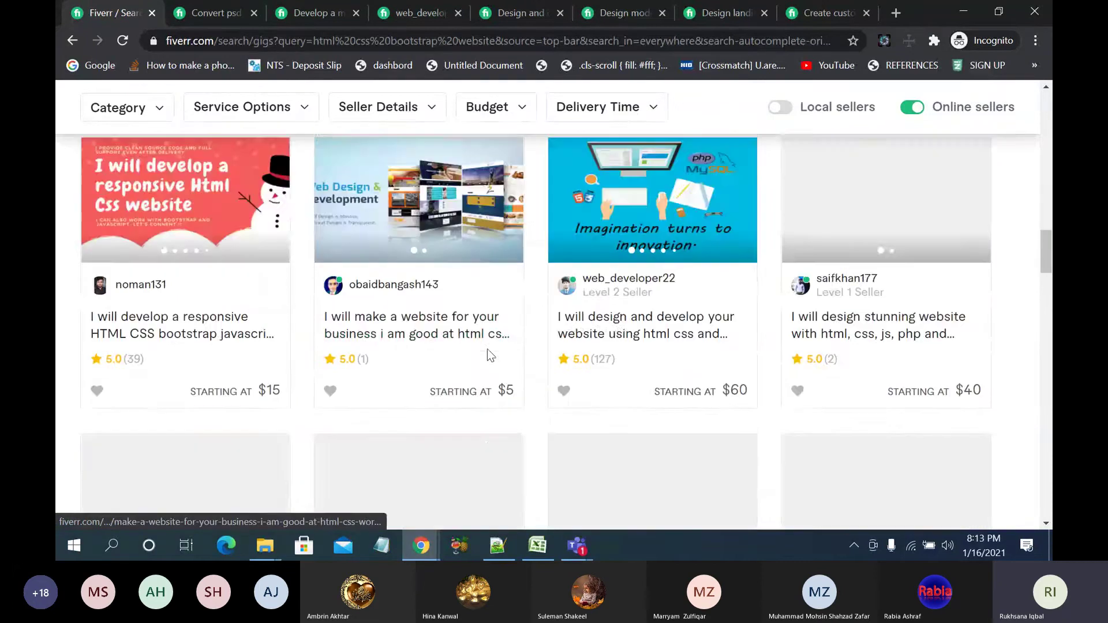
scroll(487, 348, "down", 12)
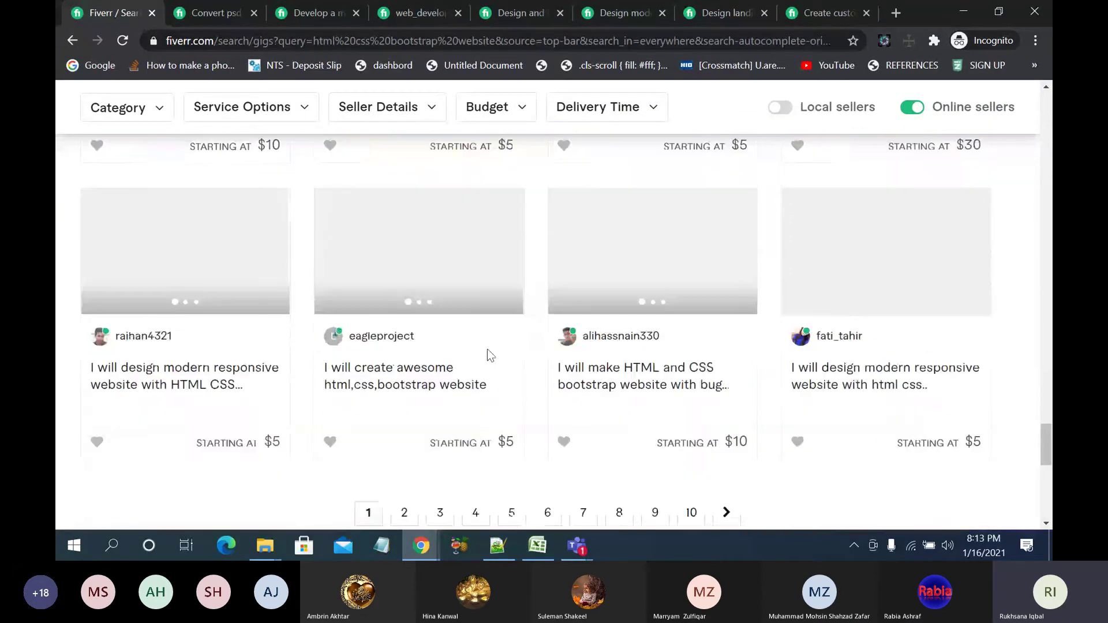
scroll(487, 348, "down", 6)
scroll(660, 378, "up", 3)
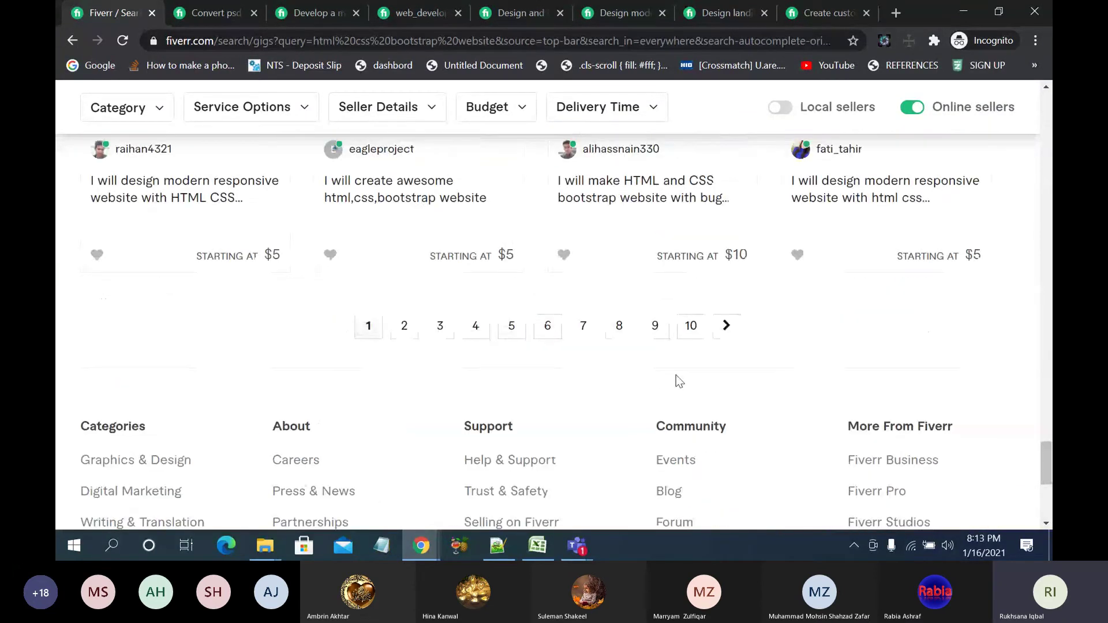
key("Home")
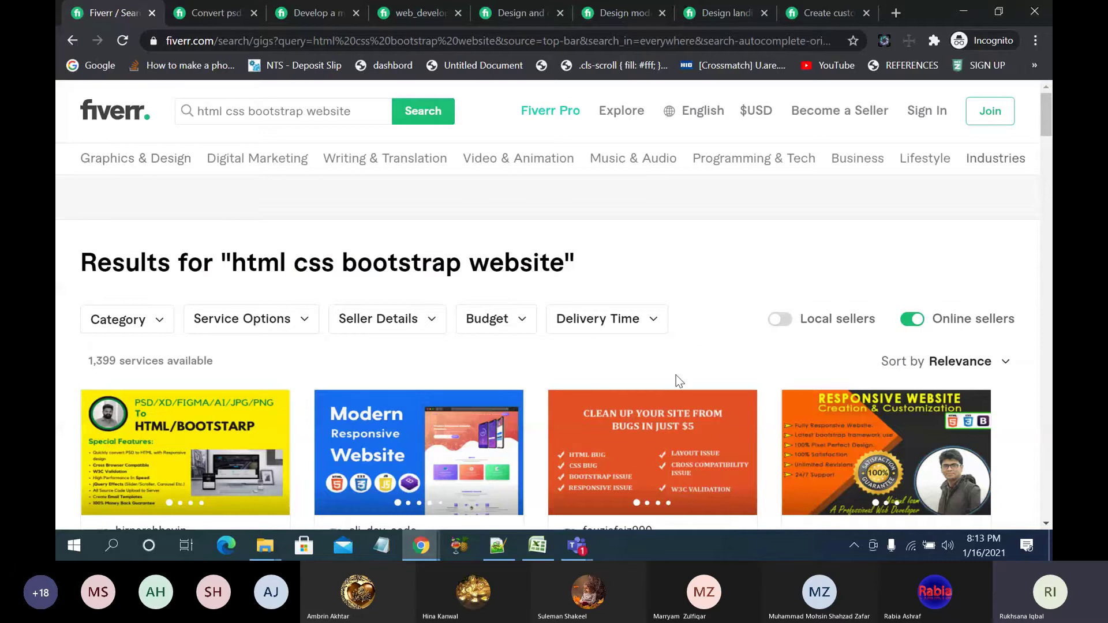
scroll(738, 341, "down", 2)
mouse_move(910, 237)
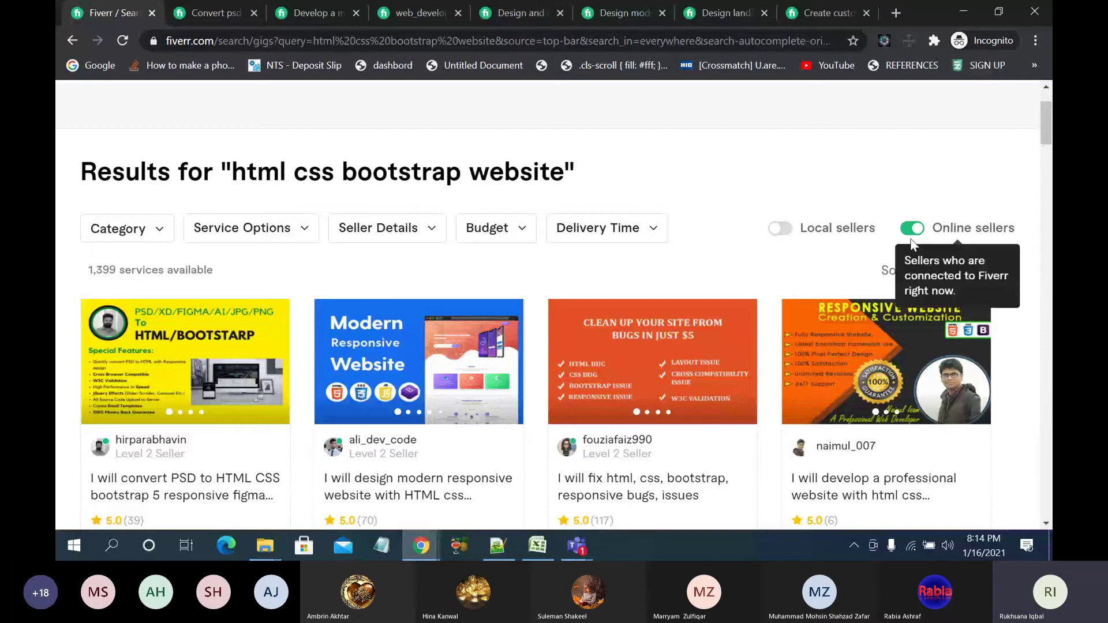
scroll(577, 282, "down", 3)
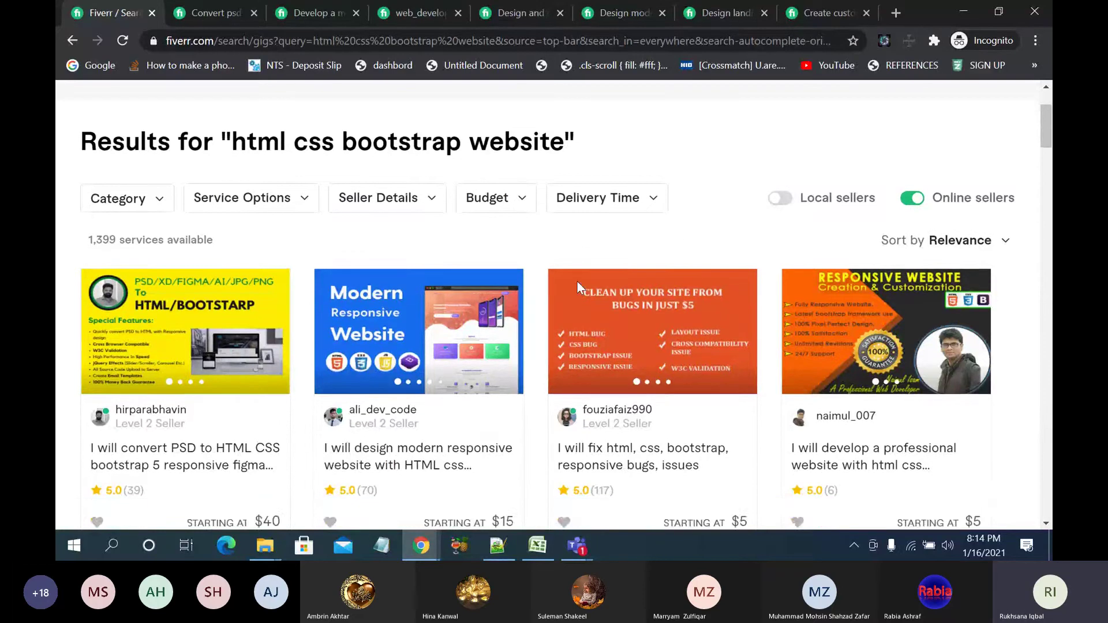
scroll(577, 287, "down", 1)
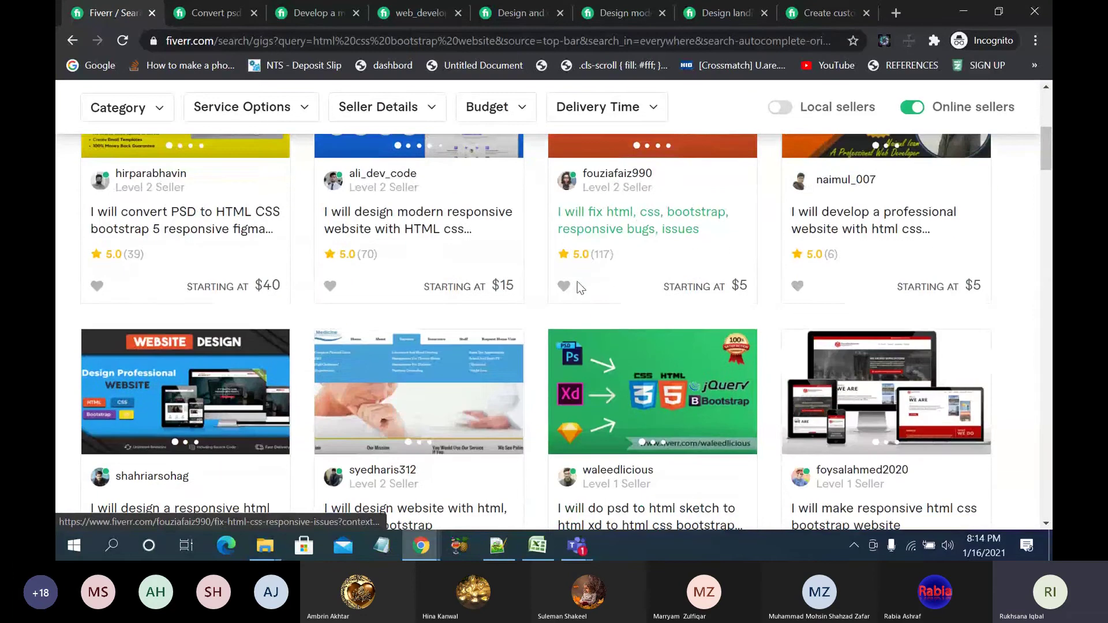
scroll(579, 287, "up", 1)
scroll(579, 286, "up", 4)
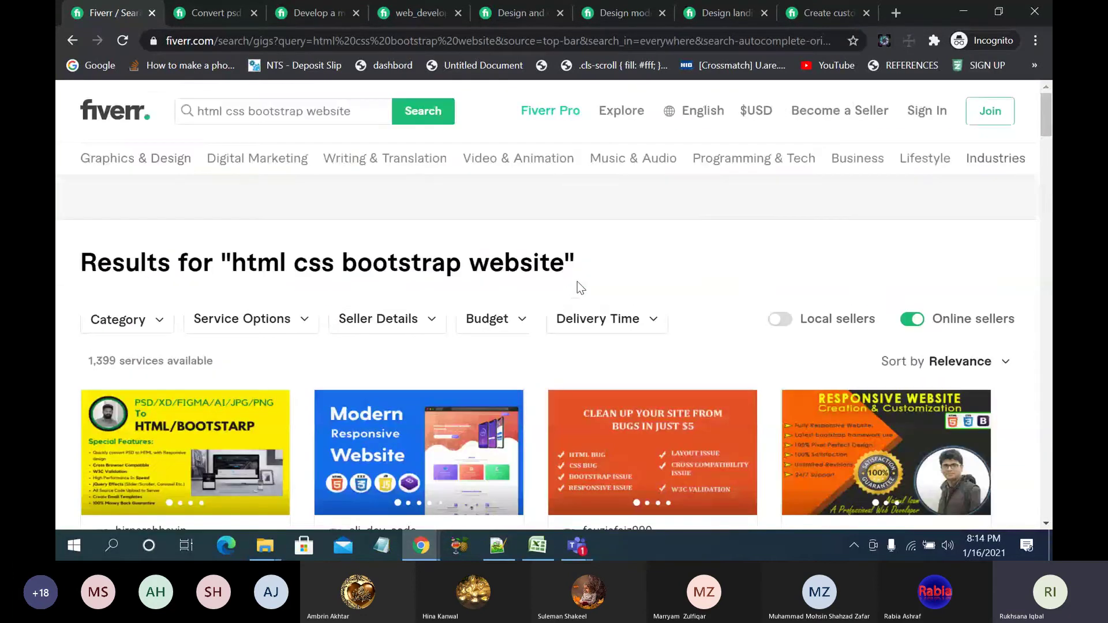
left_click(300, 322)
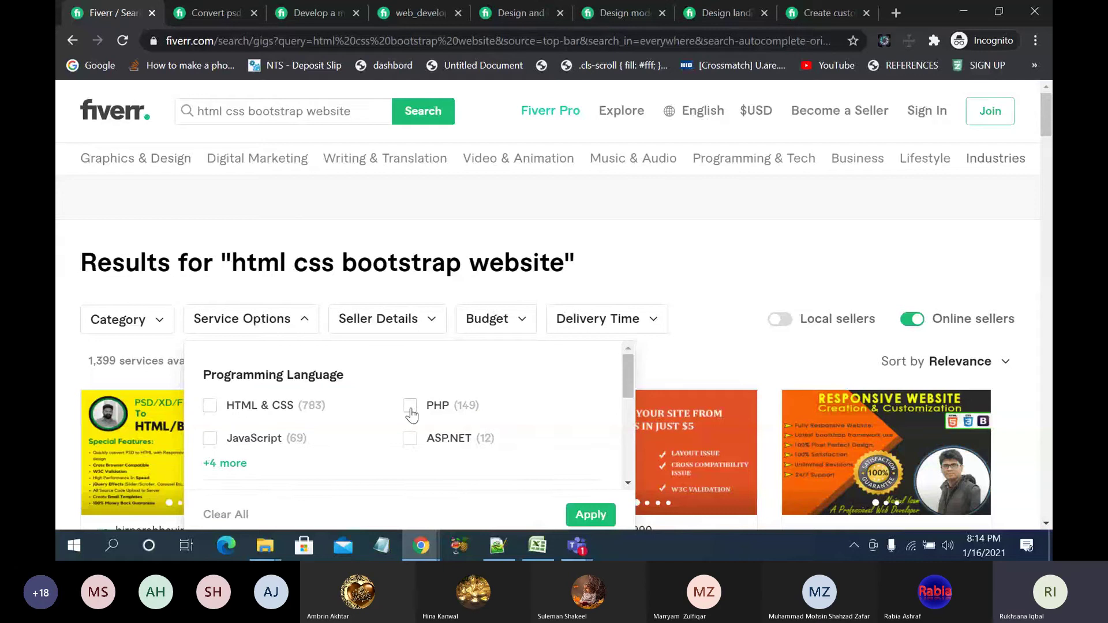
left_click(707, 250)
Step: Filter the online sellers' gigs by the seller level New Seller
scroll(704, 248, "down", 1)
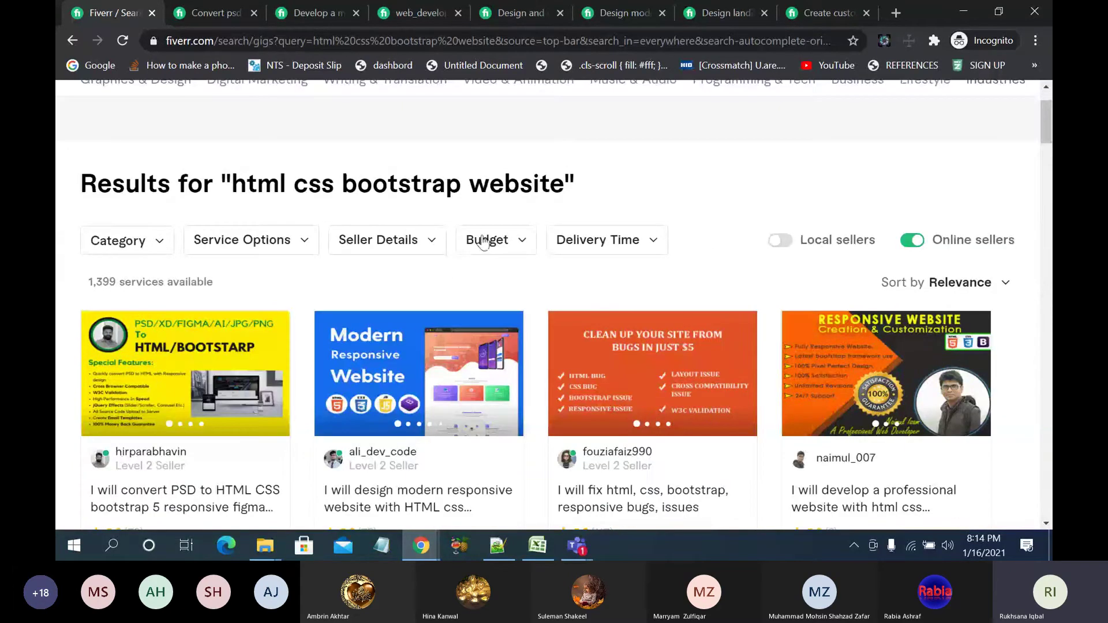
left_click(433, 242)
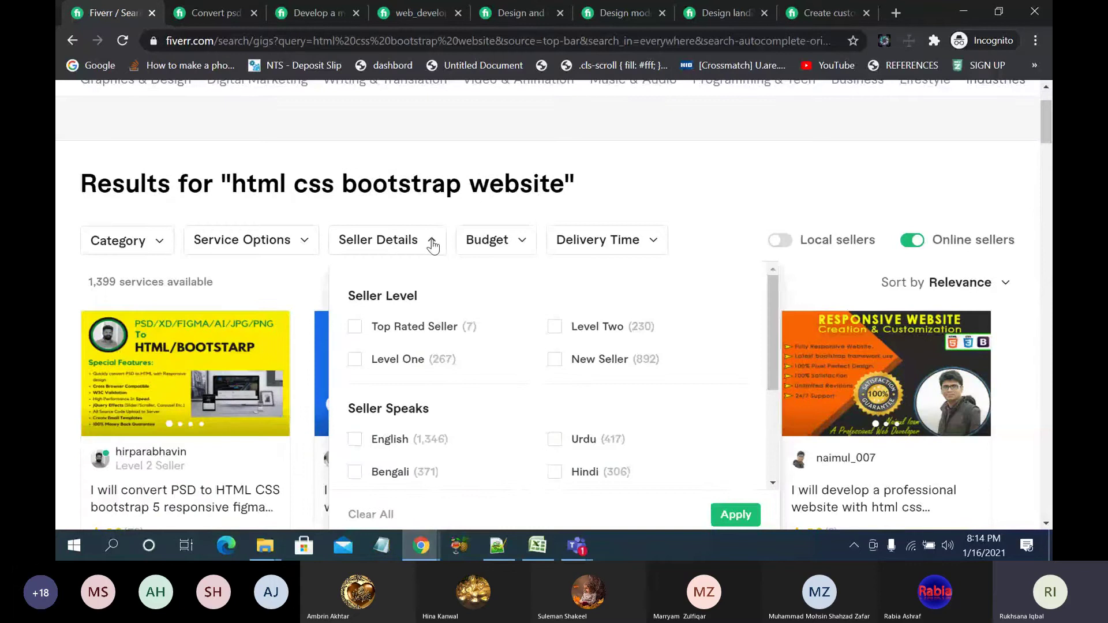
left_click(555, 361)
left_click(731, 516)
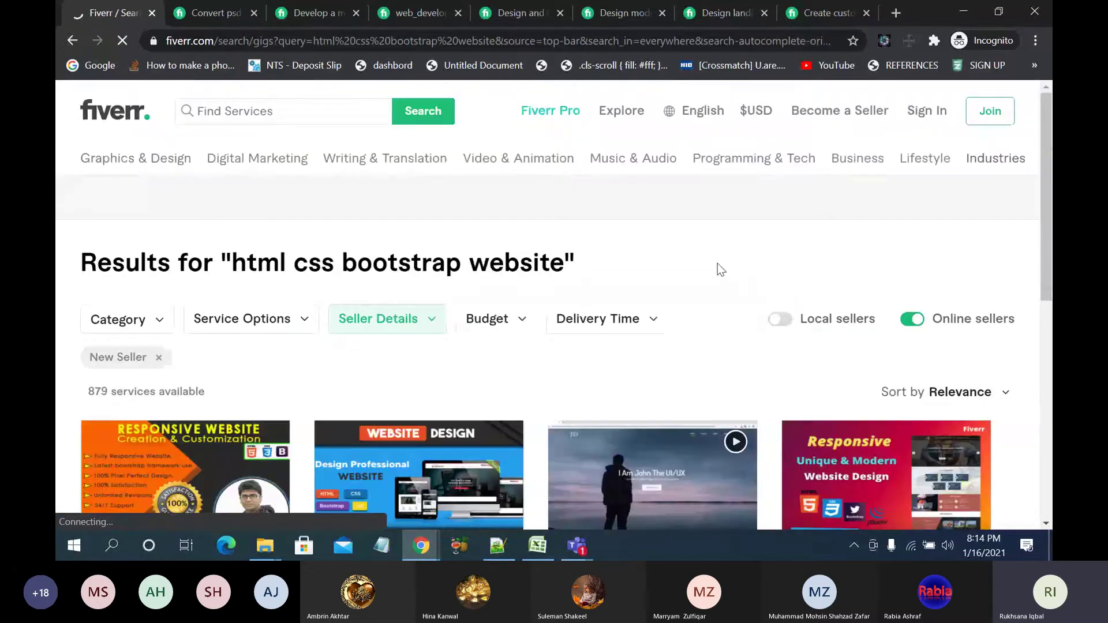
scroll(718, 263, "down", 2)
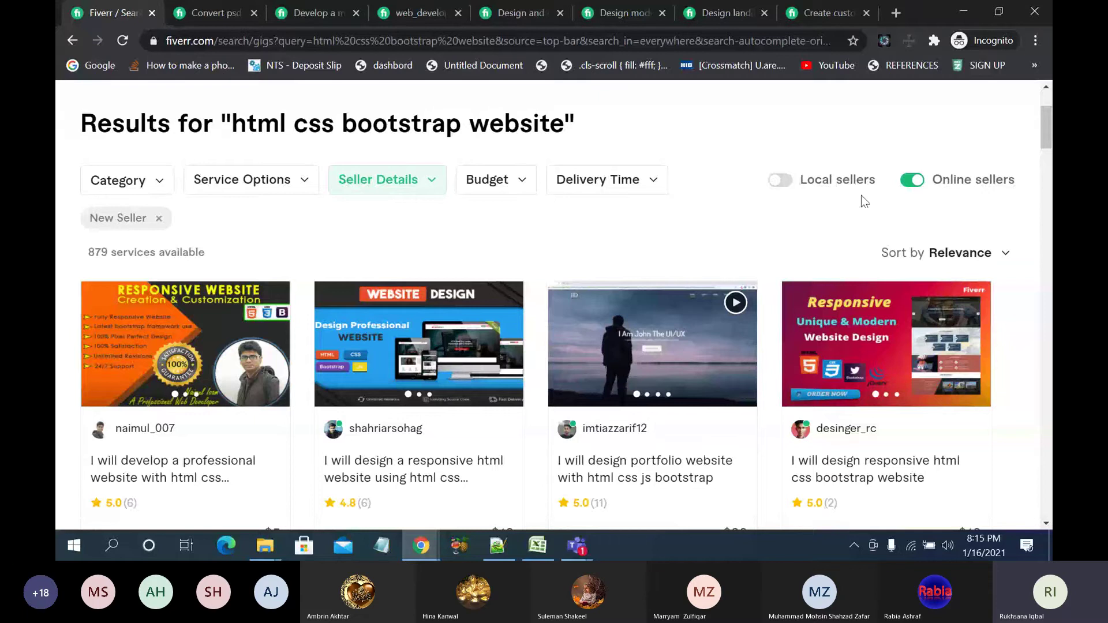
mouse_move(833, 176)
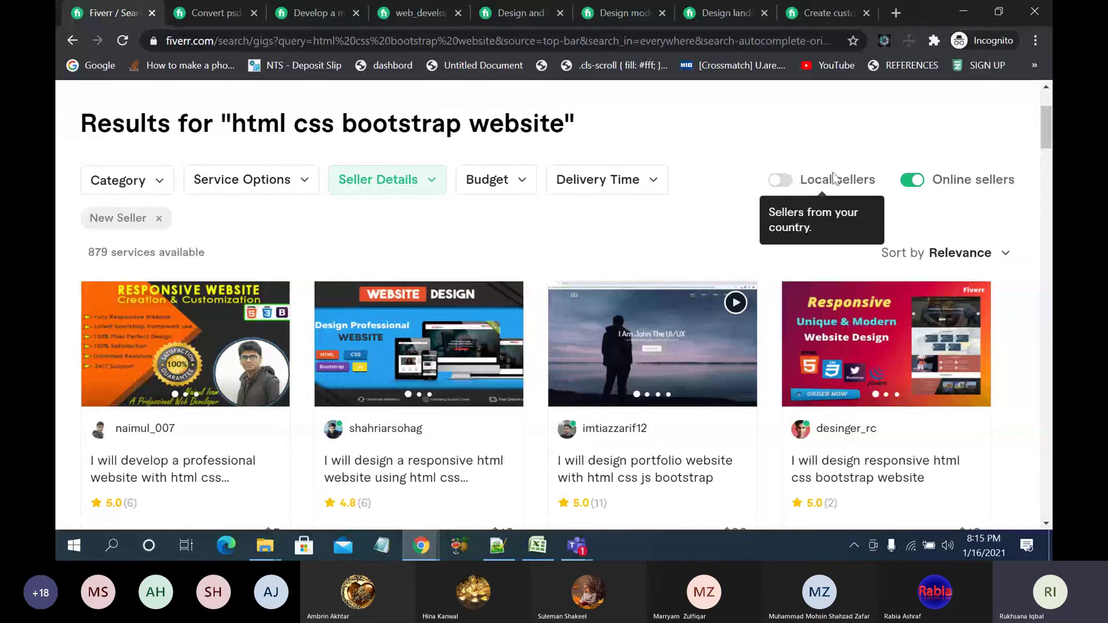
Step: Clear all Seller Details filters and look over the resulting gigs from online sellers
left_click(427, 185)
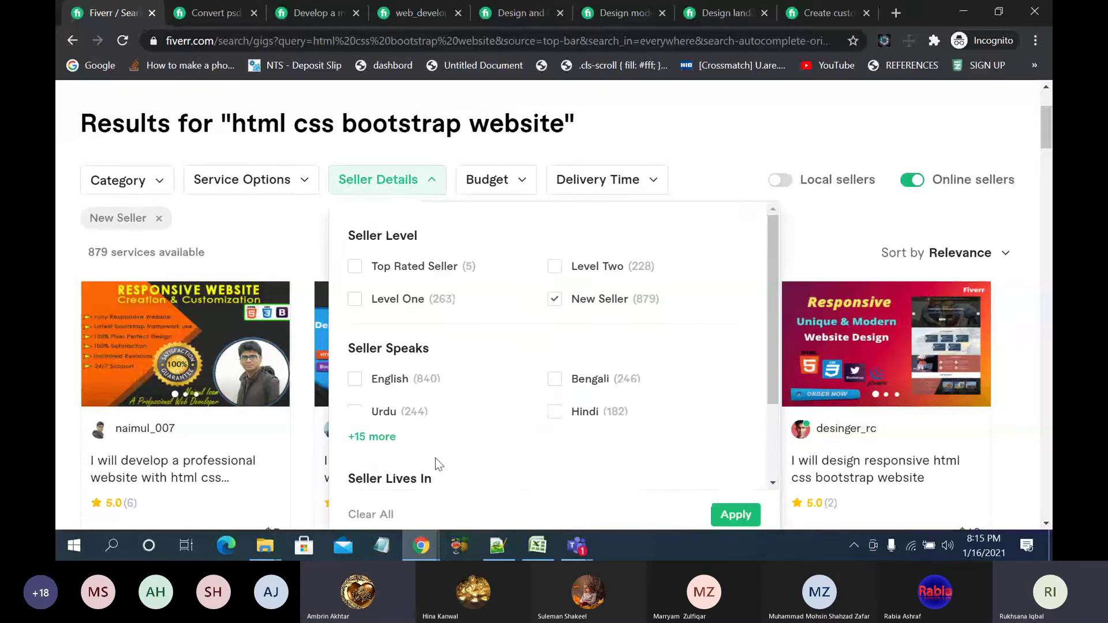
left_click(370, 514)
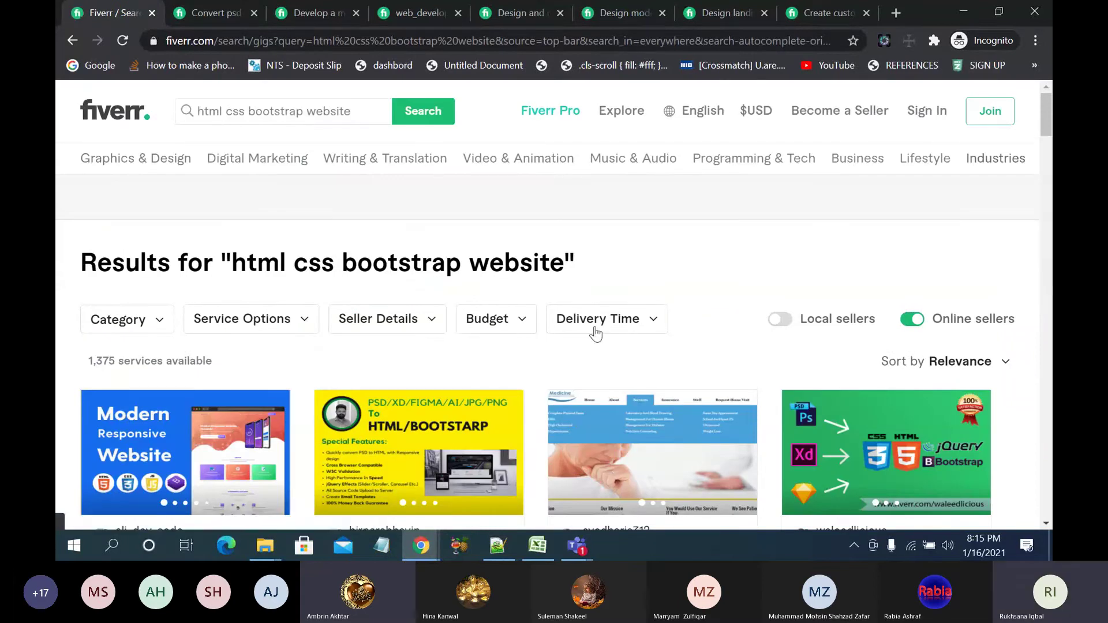
scroll(595, 334, "down", 7)
scroll(561, 379, "up", 7)
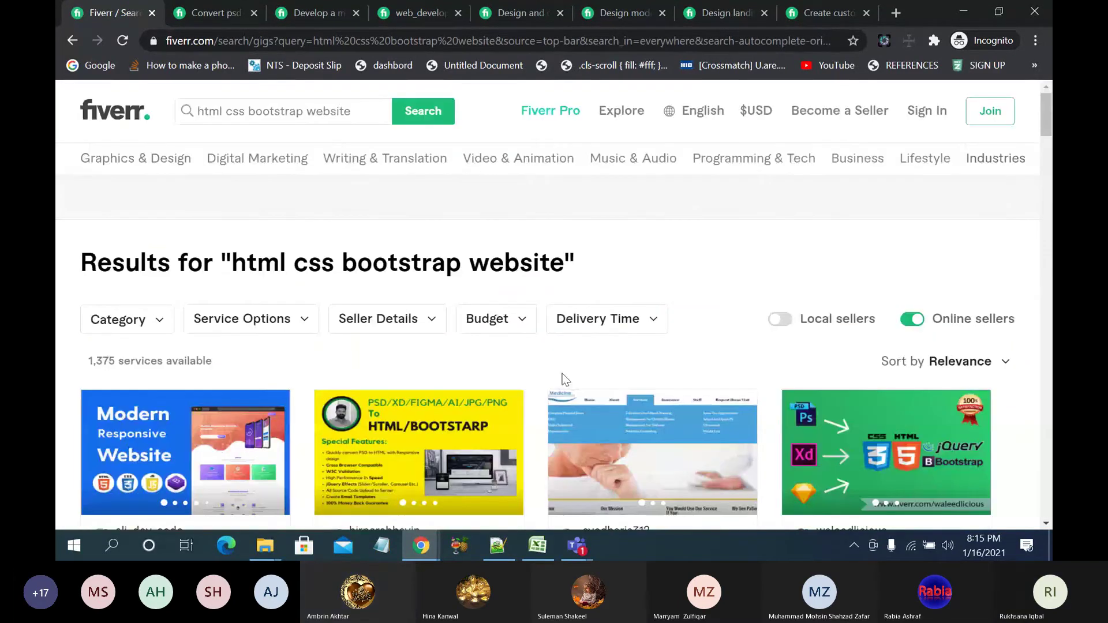
Step: Copy the six "Why Me?" points, from 100% Satisfaction to 24/7 Support, from the Notepad++ notes into the Fiverr gig description under "Why Choose Me?"
left_click(503, 542)
mouse_move(420, 543)
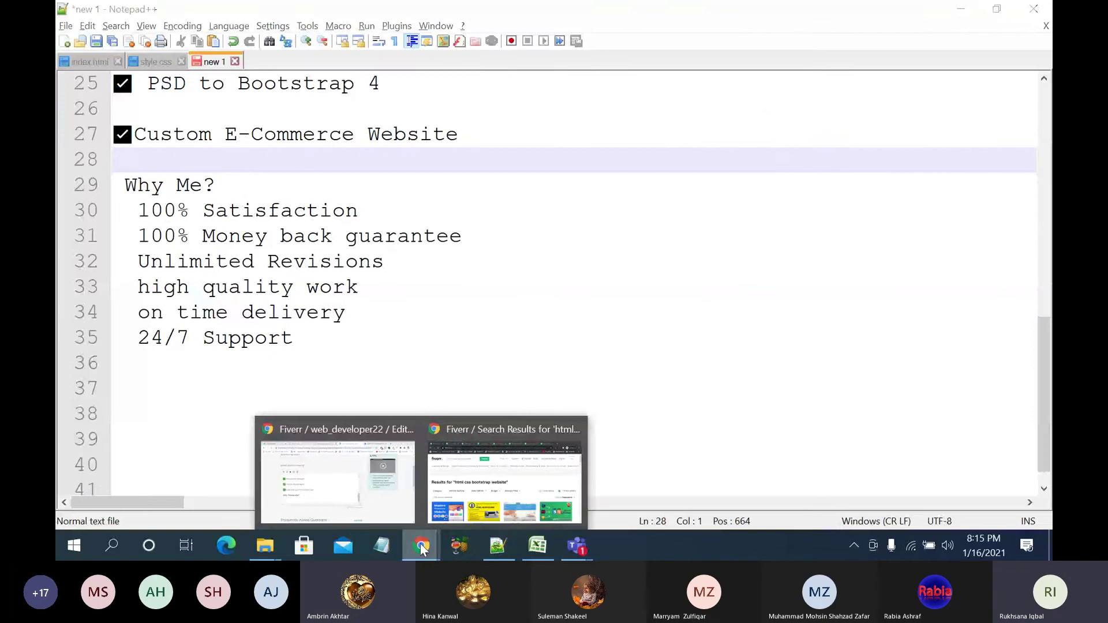
left_click(354, 466)
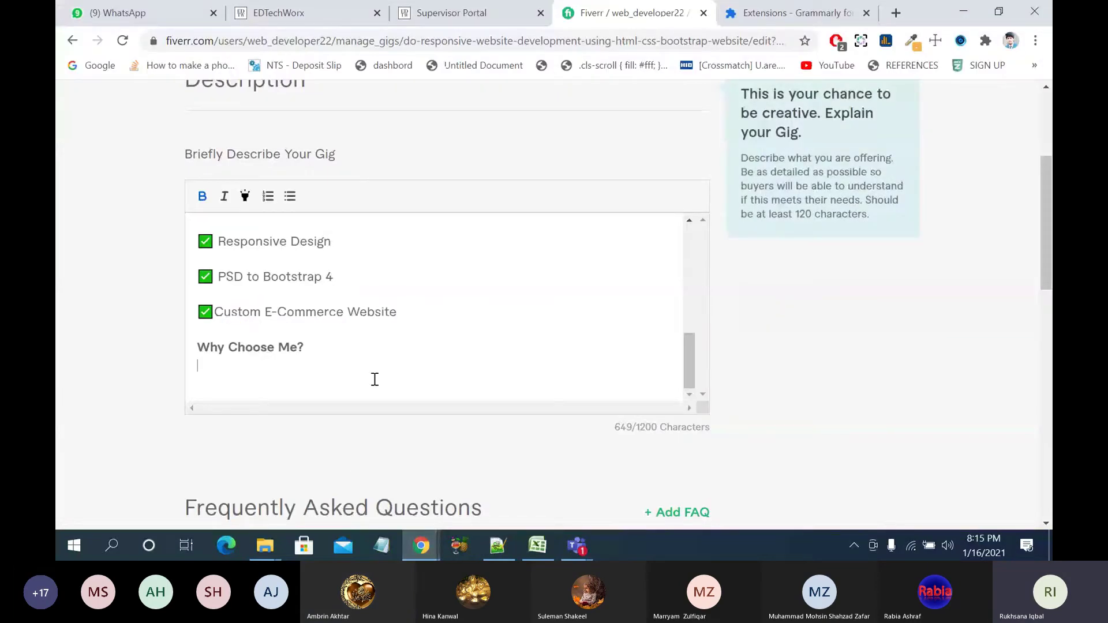
key("alt+Tab")
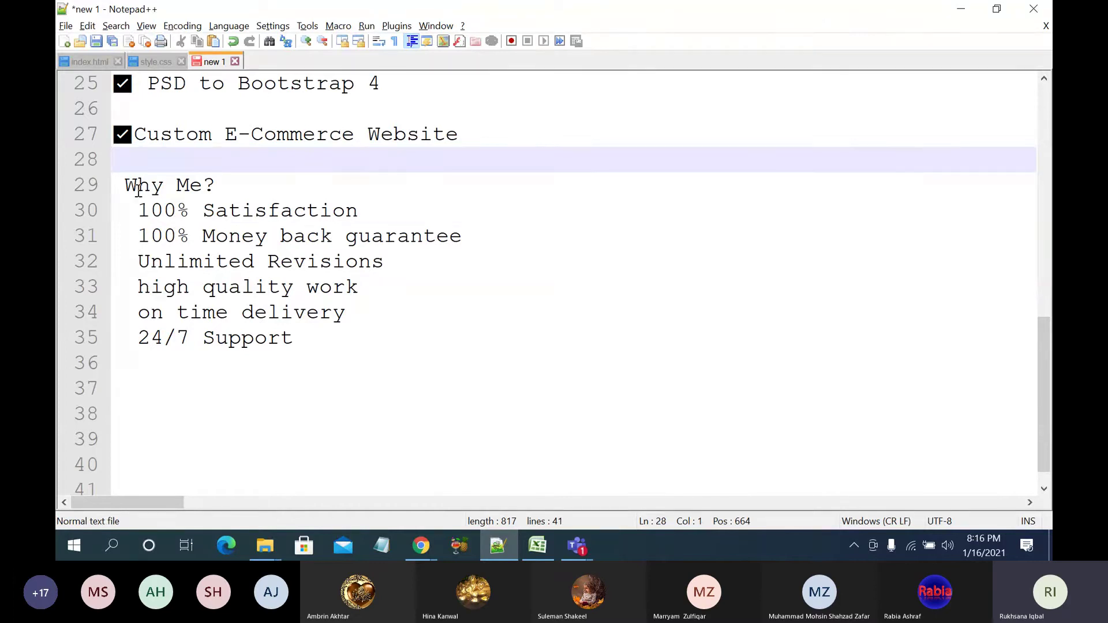
left_click_drag(138, 210, 312, 339)
key("ctrl+c")
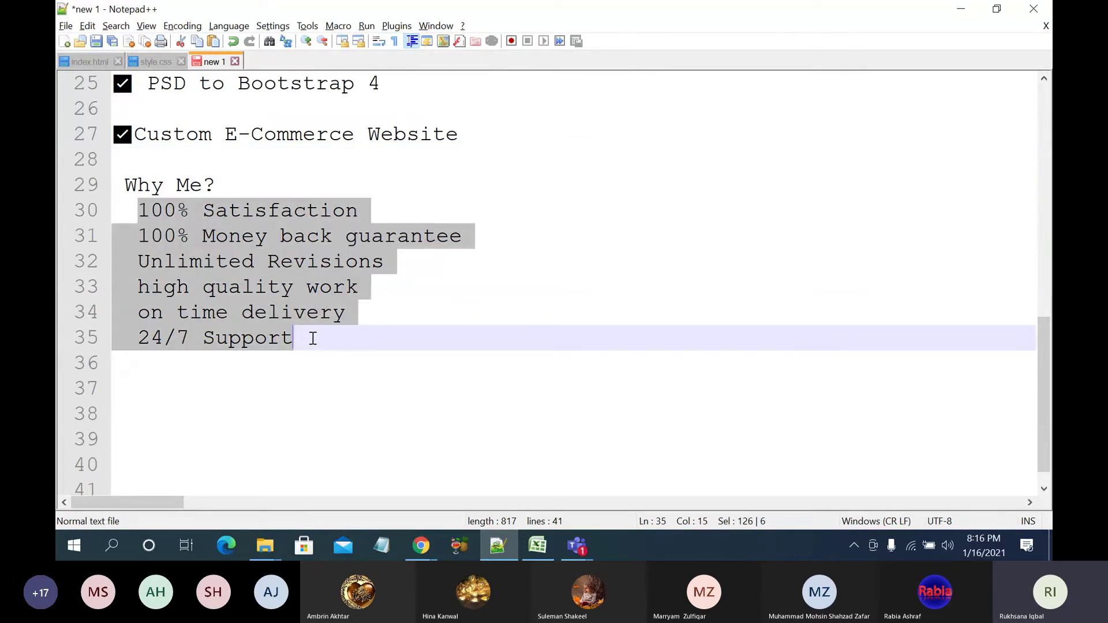
mouse_move(421, 545)
left_click(396, 513)
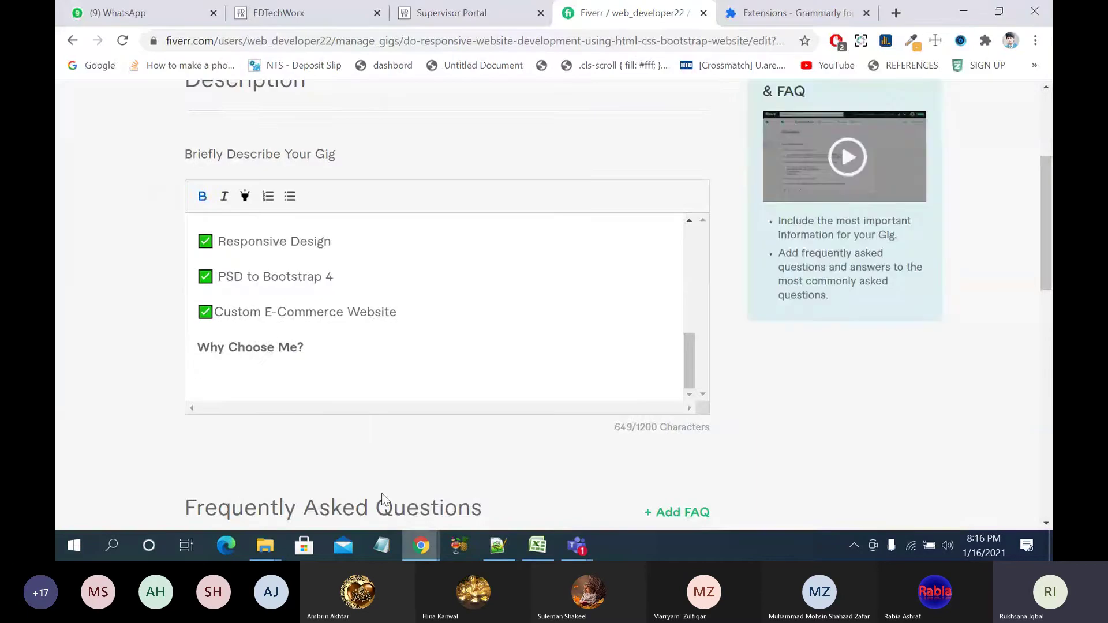
left_click(326, 368)
key("ctrl+v")
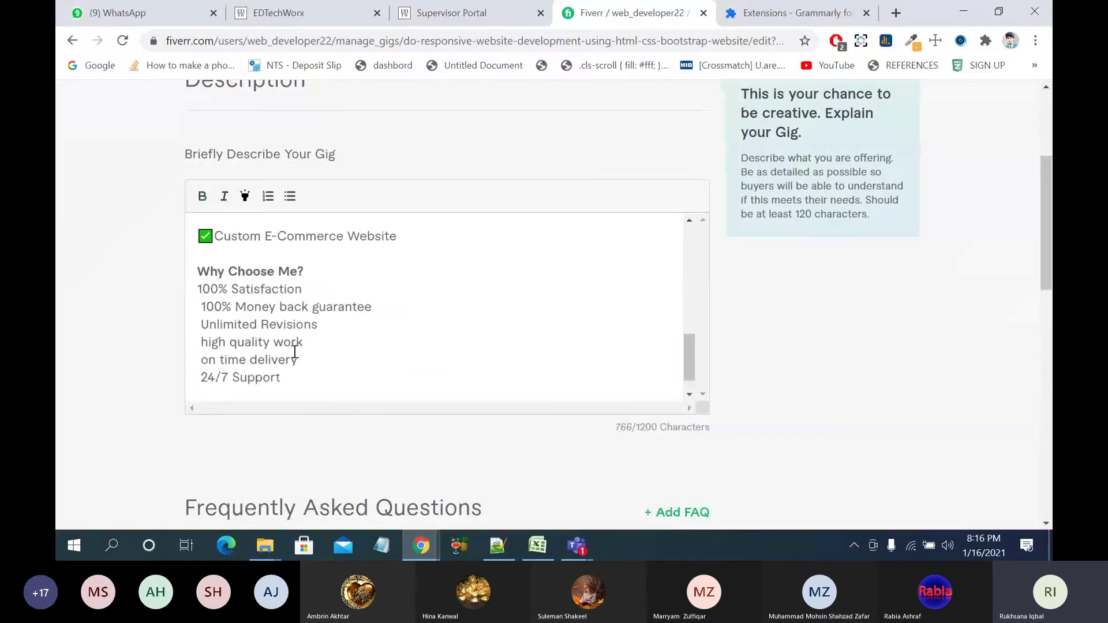
Step: Format the six points under "Why Choose Me?" as a bulleted list and continue with a plain line below it
left_click_drag(198, 289, 314, 393)
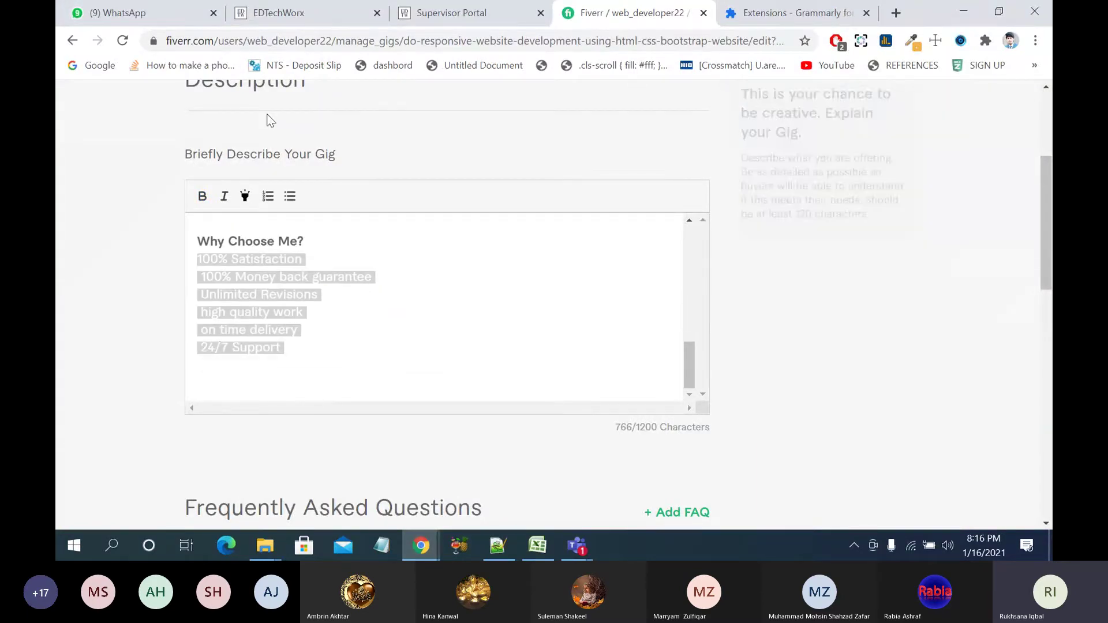
left_click(291, 199)
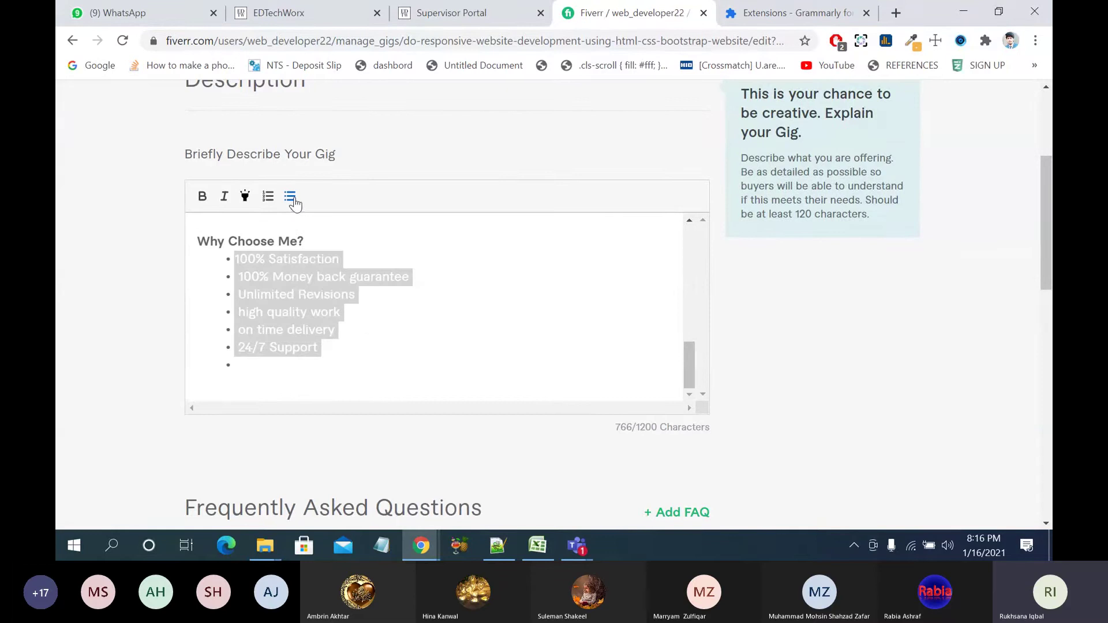
left_click(368, 366)
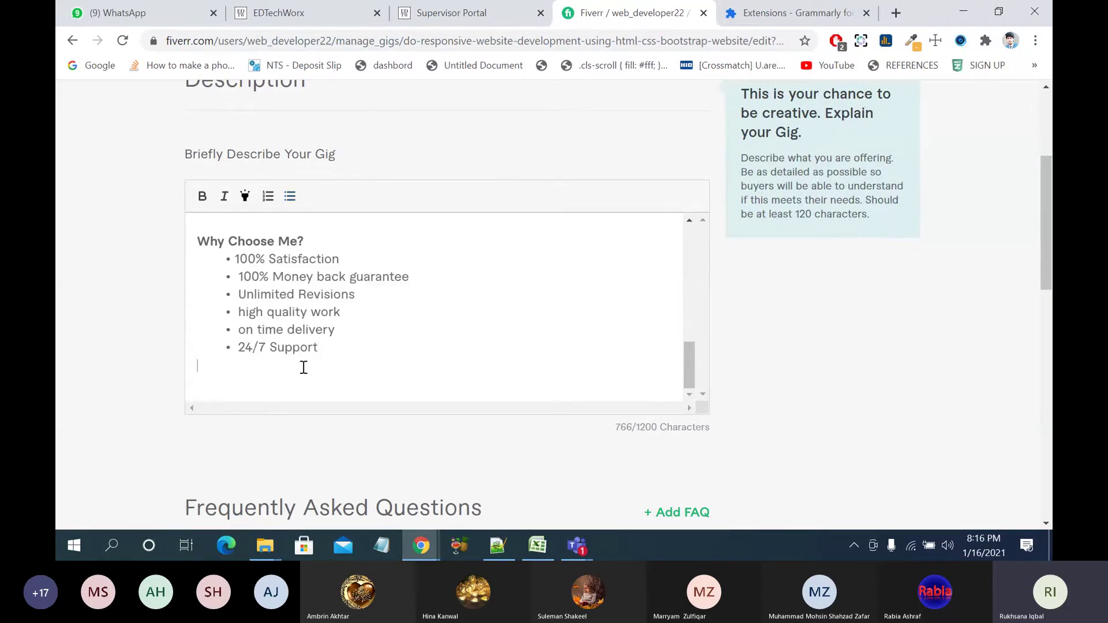
key("BackSpace")
key("Return")
scroll(384, 353, "down", 2)
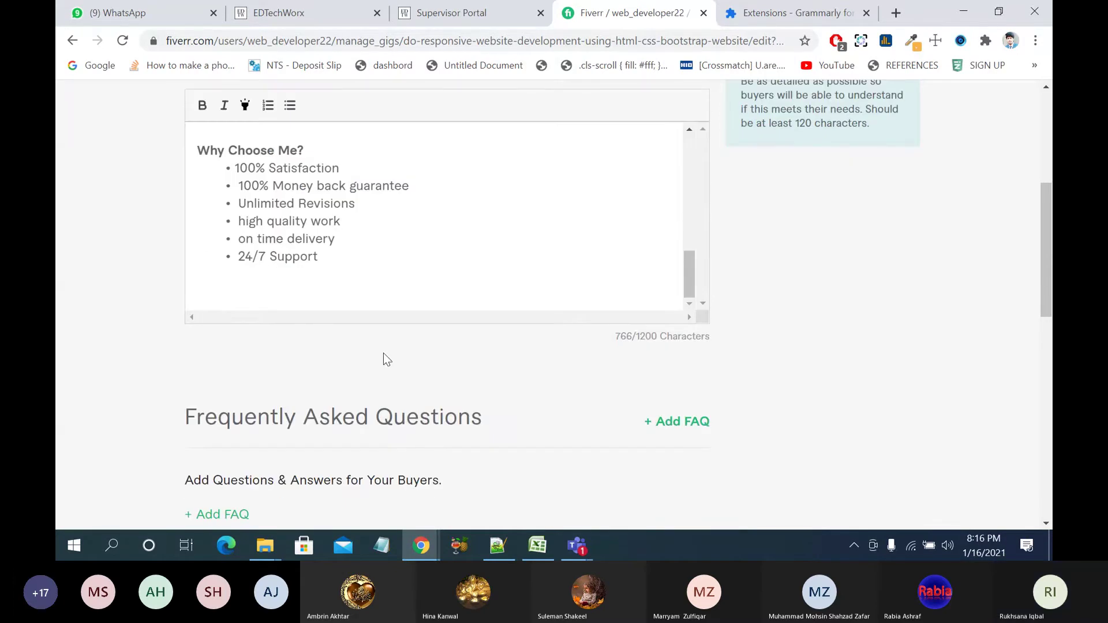
type("Pleae")
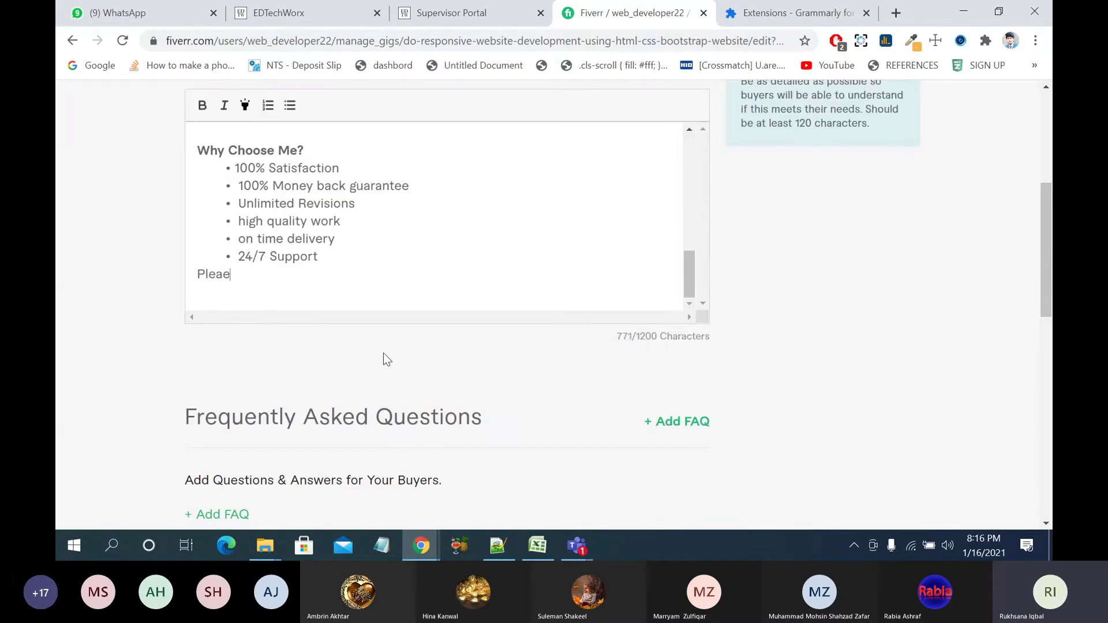
key("BackSpace")
key("BackSpace")
type("ase Messafe")
left_click_drag(292, 275, 191, 279)
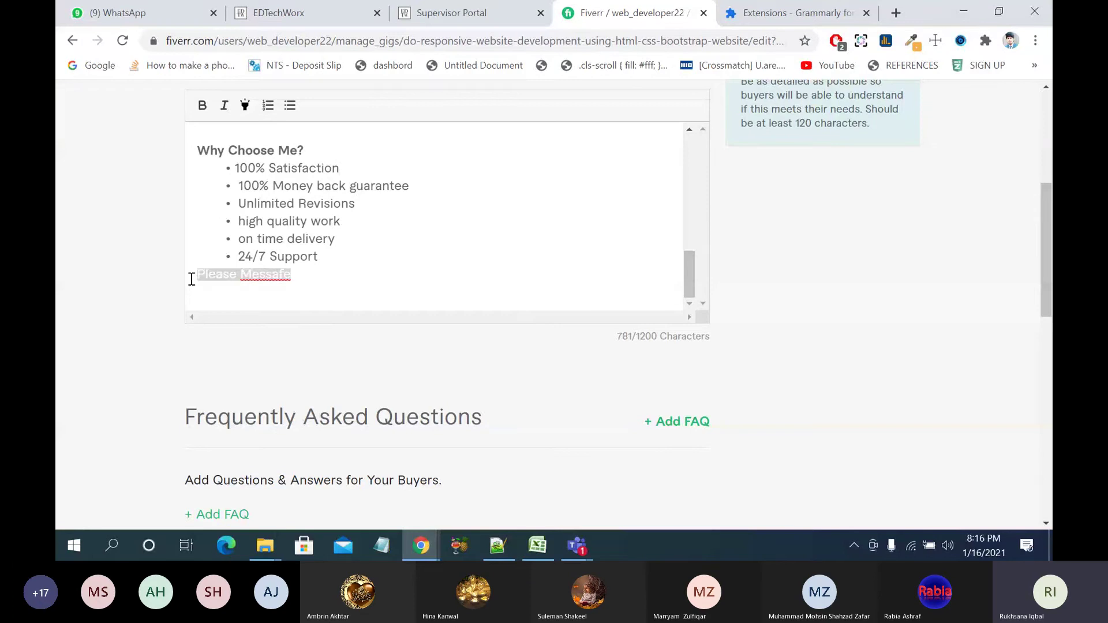
key("BackSpace")
Step: Search Google for "eng to urdu" in a new browser tab
left_click(895, 15)
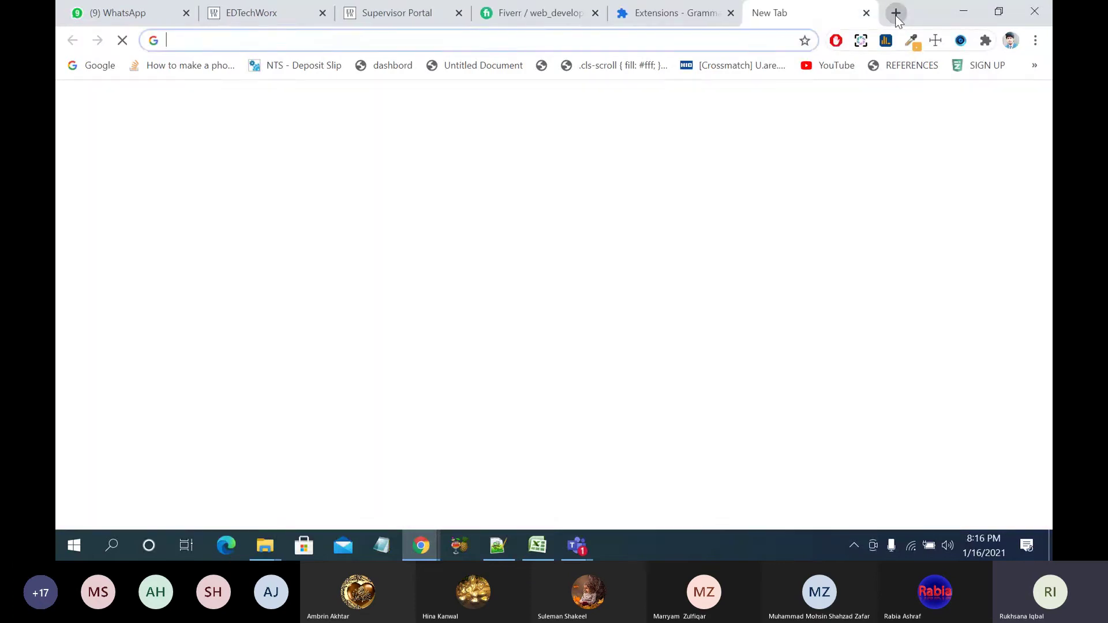
type("eng to urdu")
key("Return")
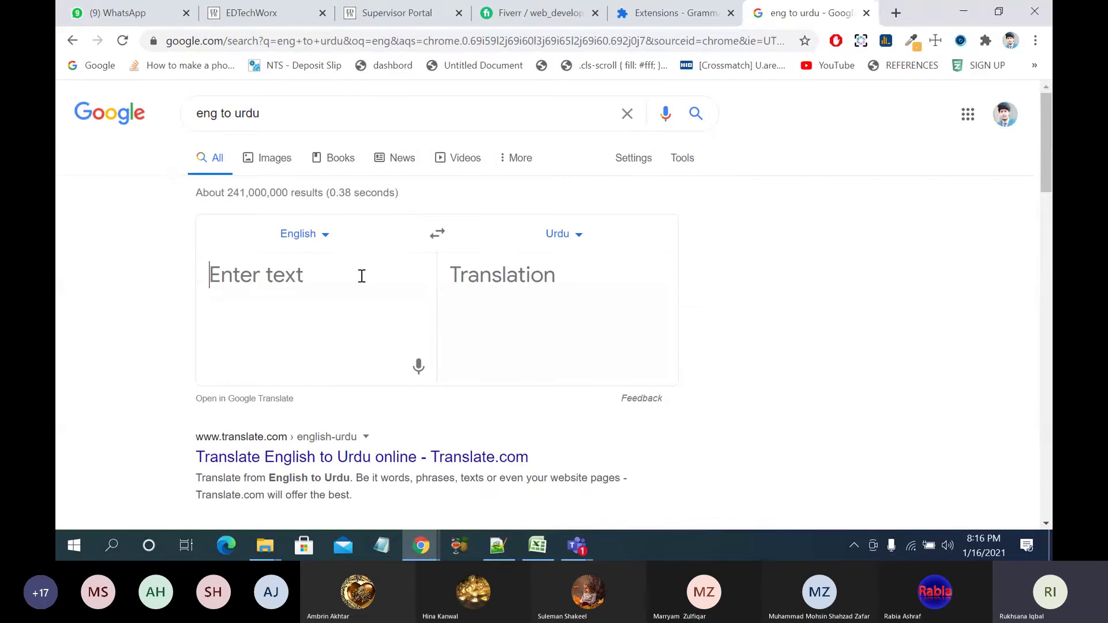
Step: Enter "Please Message me before placing order." as the English text to translate, without a space before the period
type("M")
key("BackSpace")
type("Please Me")
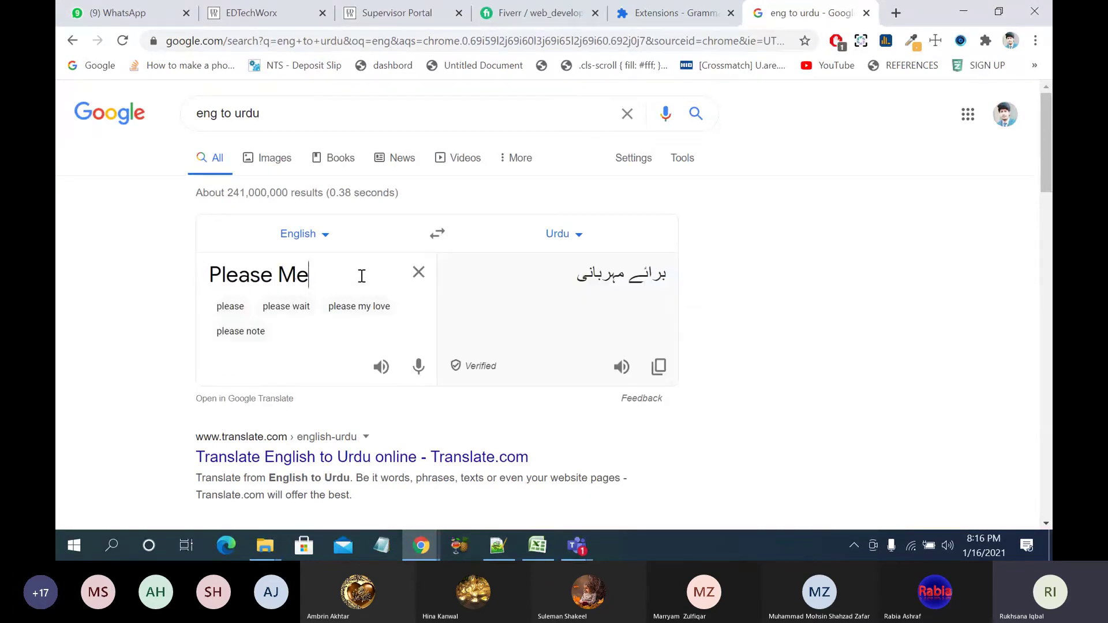
type("ssage me")
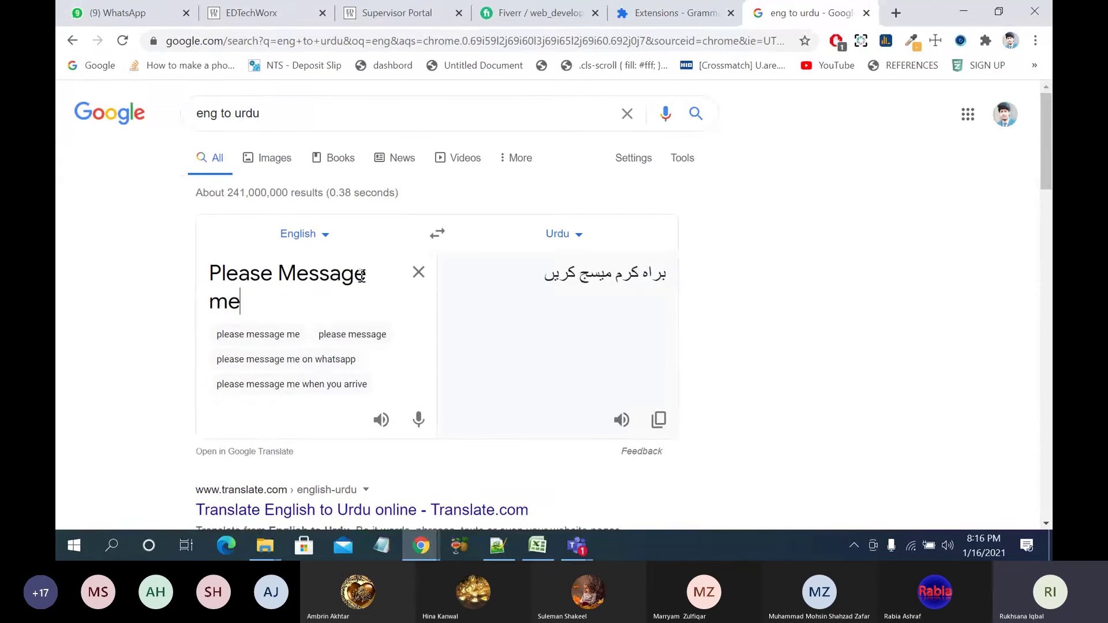
type(" before")
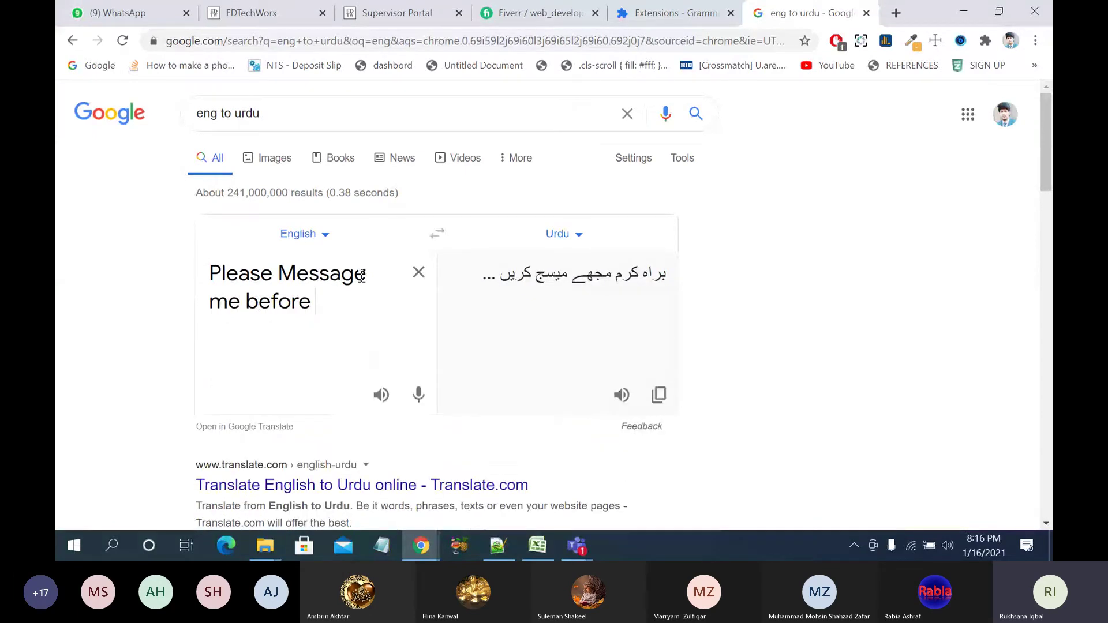
type(" pla")
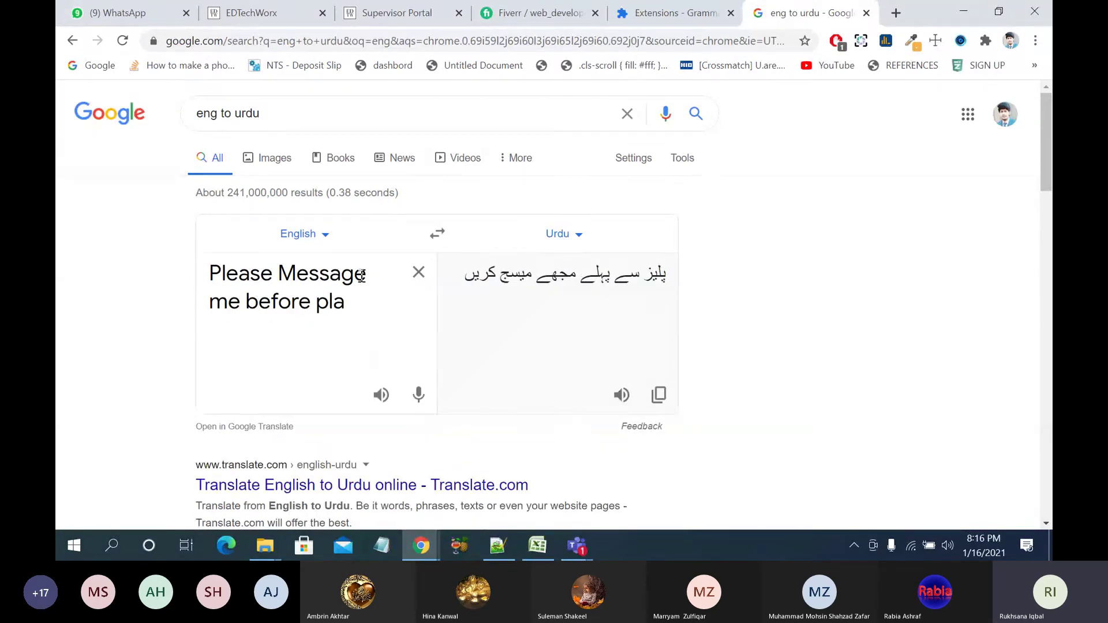
type("cing order ")
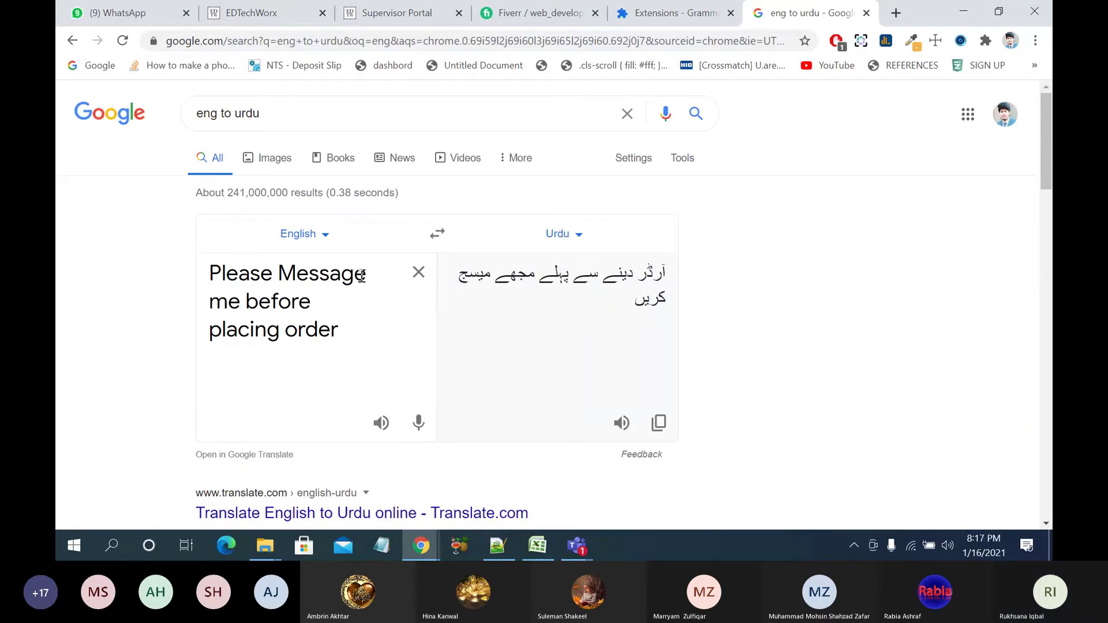
type(".")
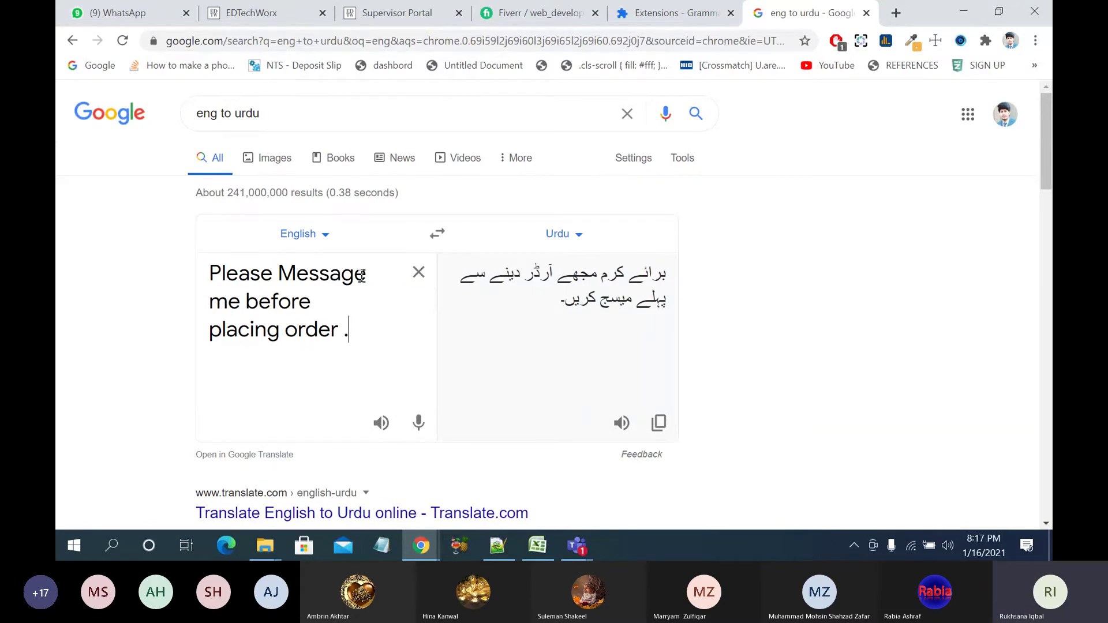
left_click(344, 329)
key("BackSpace")
key("Return")
key("BackSpace")
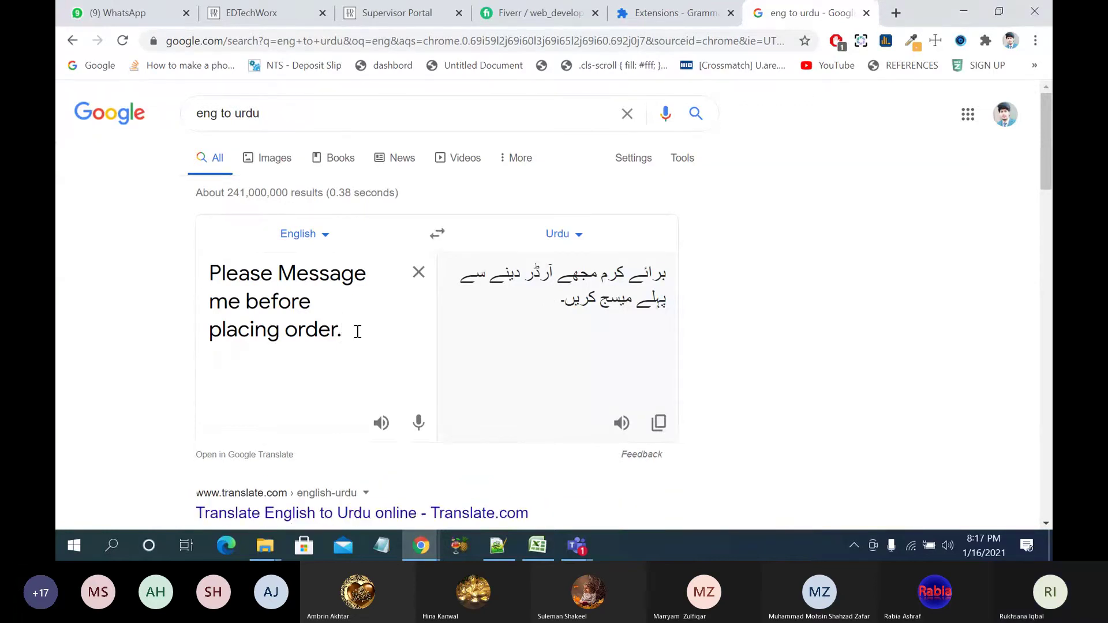
Step: Replace the period after "placing order" with the continuation "so we can understand requirements" in the English text
key("BackSpace")
type("s")
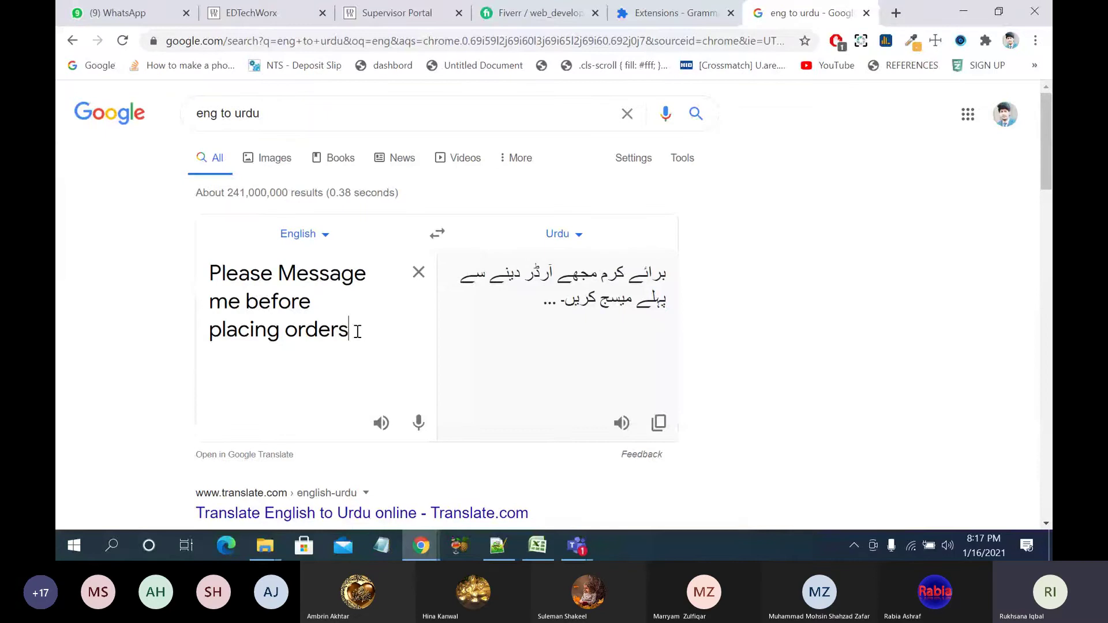
key("BackSpace")
type("so we ")
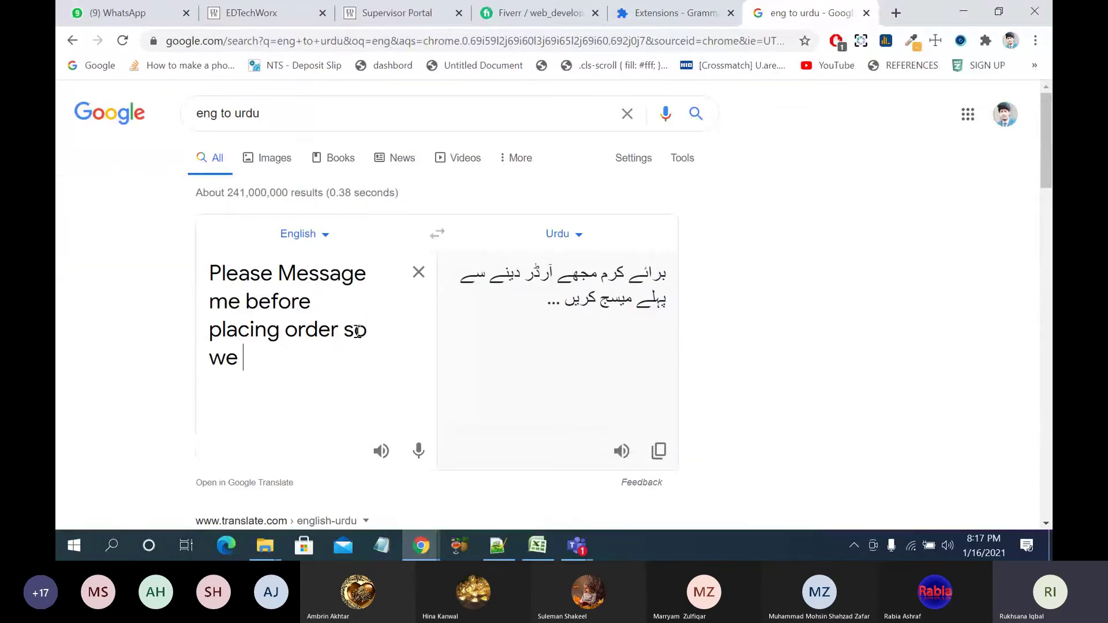
type("can u")
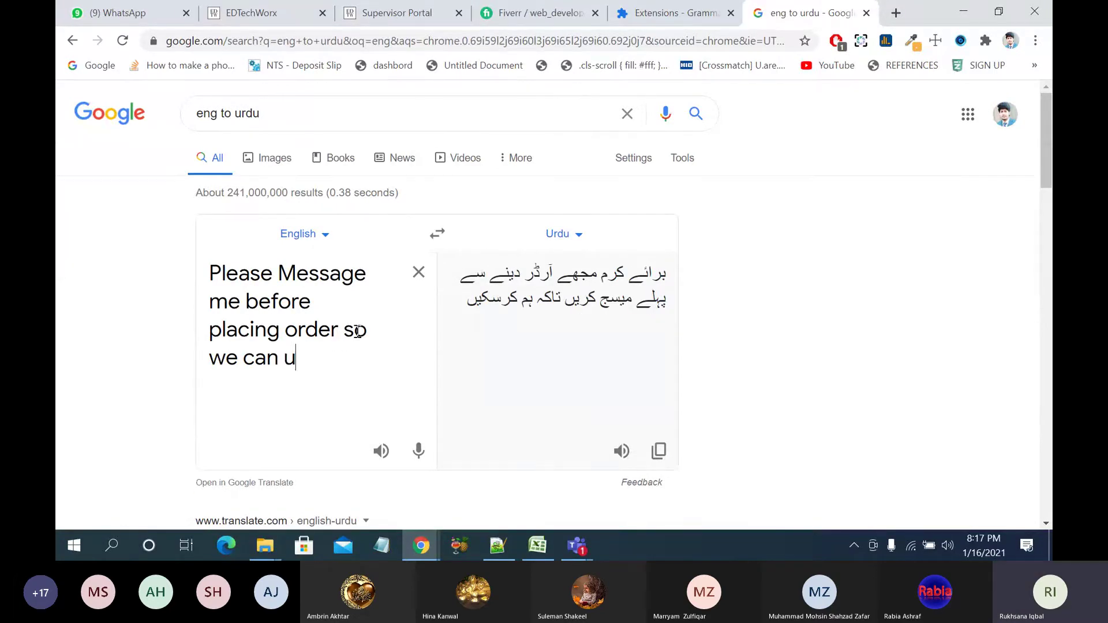
type("nderst")
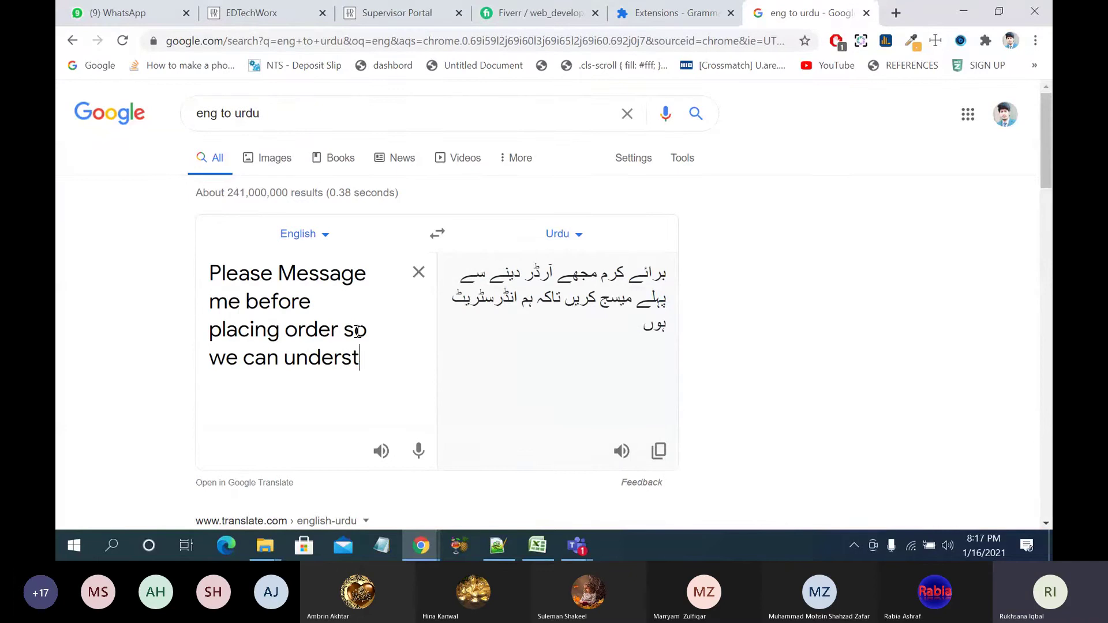
type("and req")
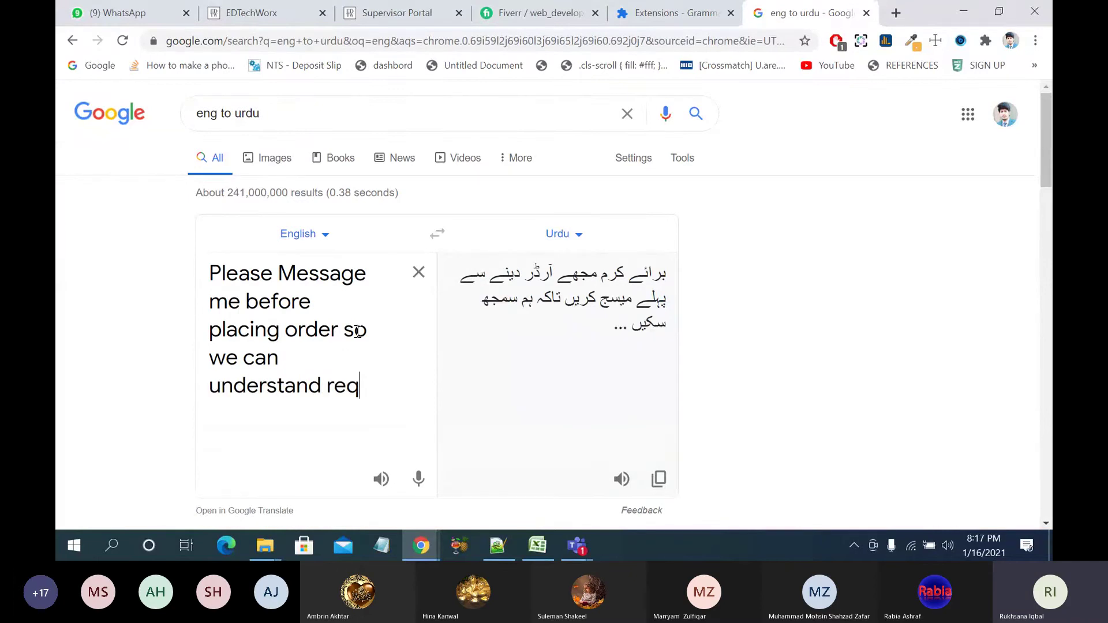
type("uirements ")
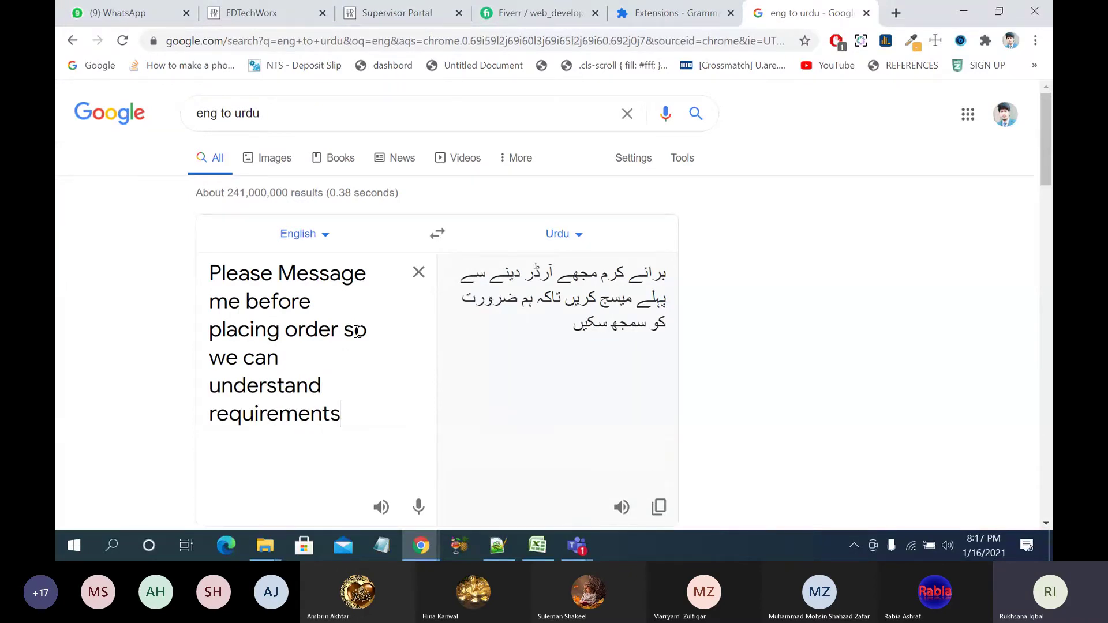
Step: Finish the English sentence with "in good way." and copy the whole sentence
type("in gio")
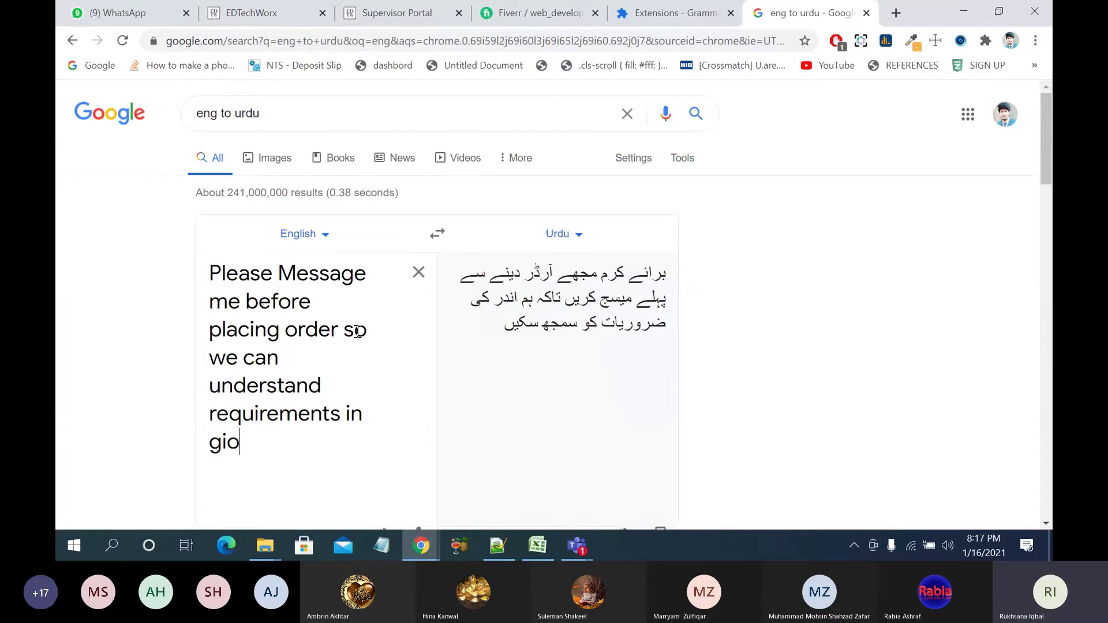
key("BackSpace")
key("BackSpace")
key("BackSpace")
type("oodd")
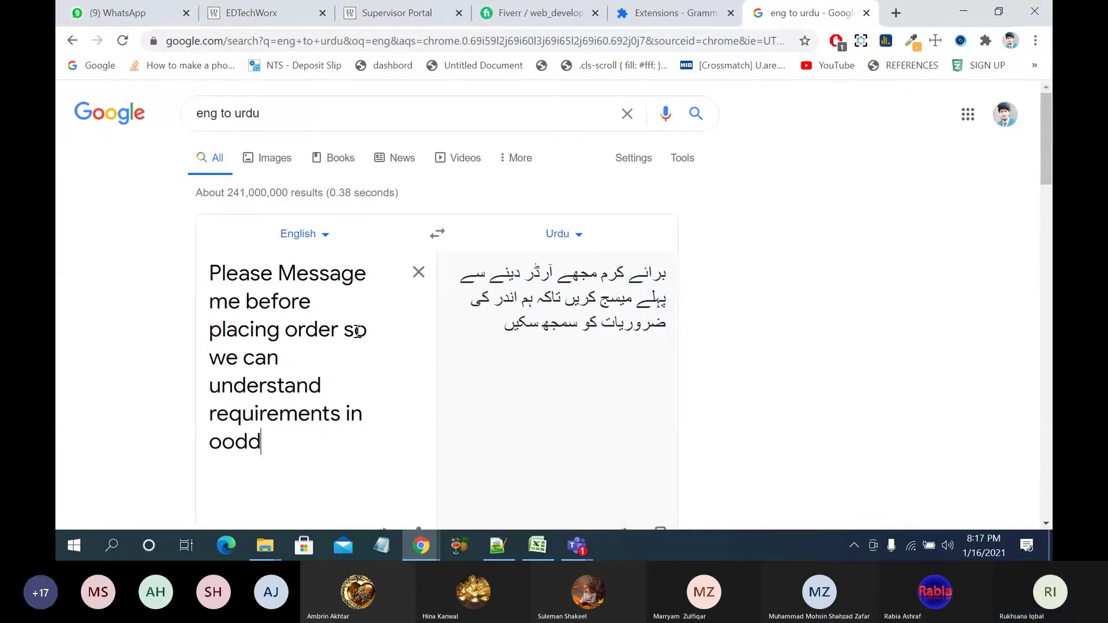
key("BackSpace")
key("BackSpace")
key("BackSpace")
key("BackSpace")
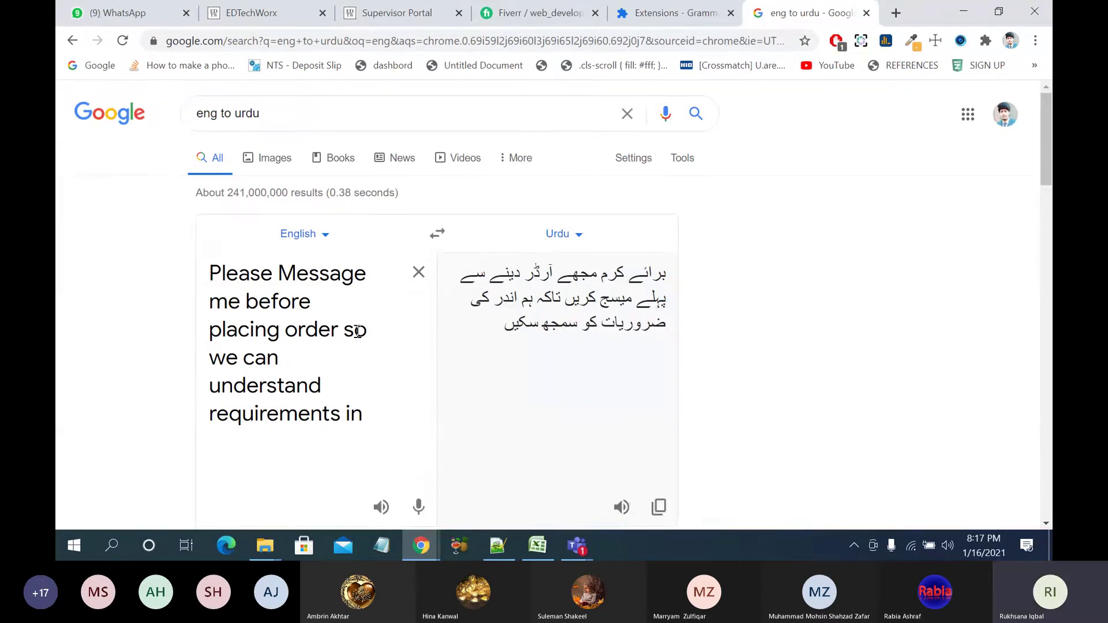
type("good way")
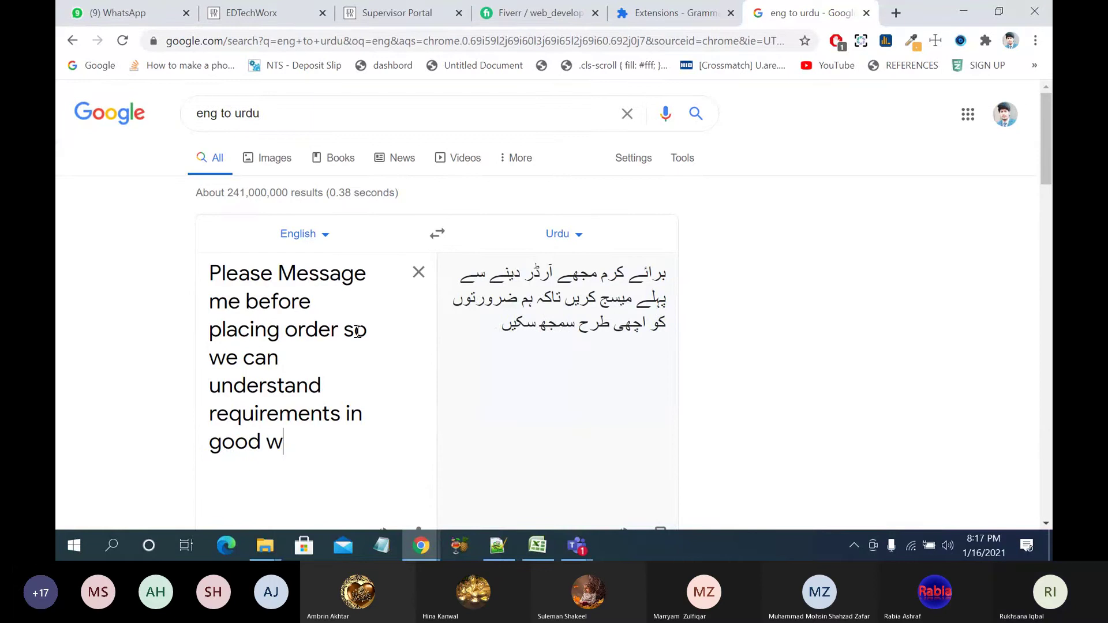
key("BackSpace")
key("BackSpace")
key("BackSpace")
key("BackSpace")
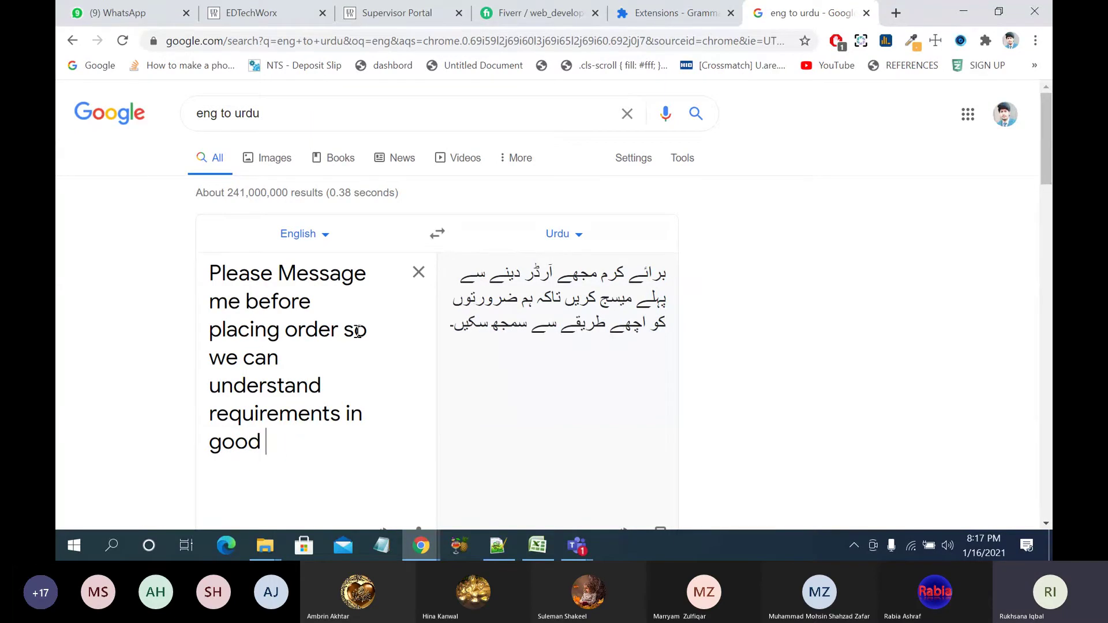
type("way.")
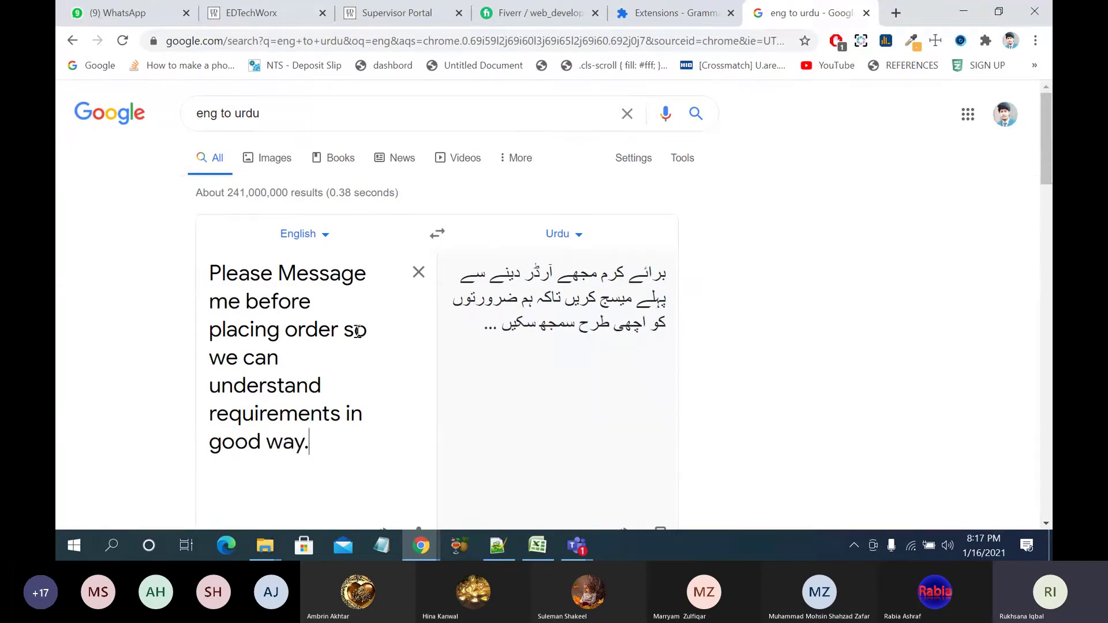
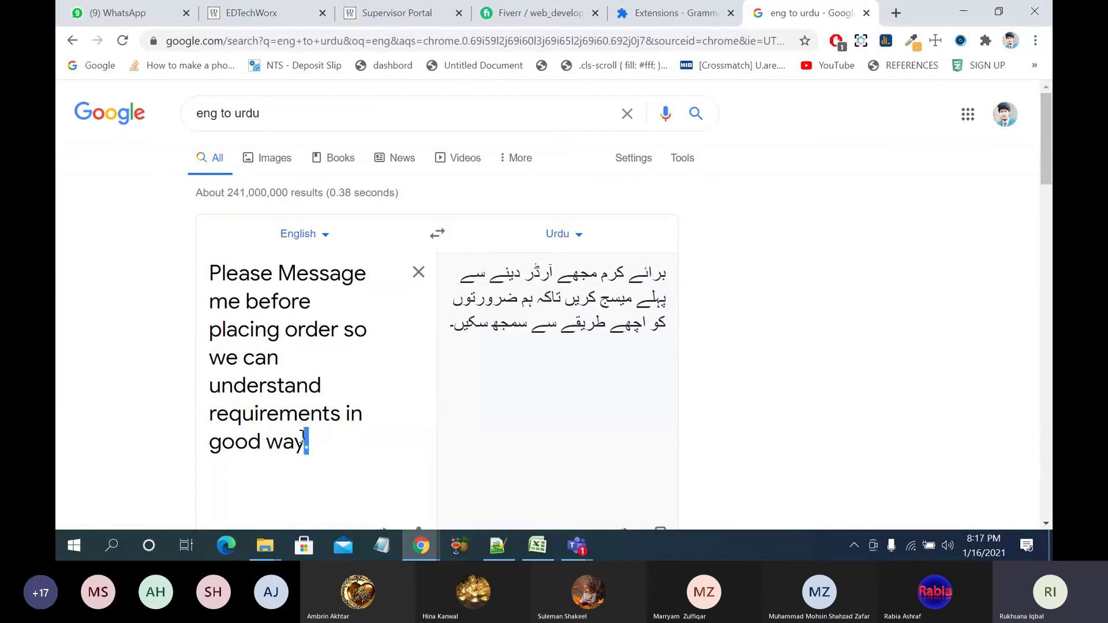
left_click_drag(309, 444, 211, 273)
key("ctrl+c")
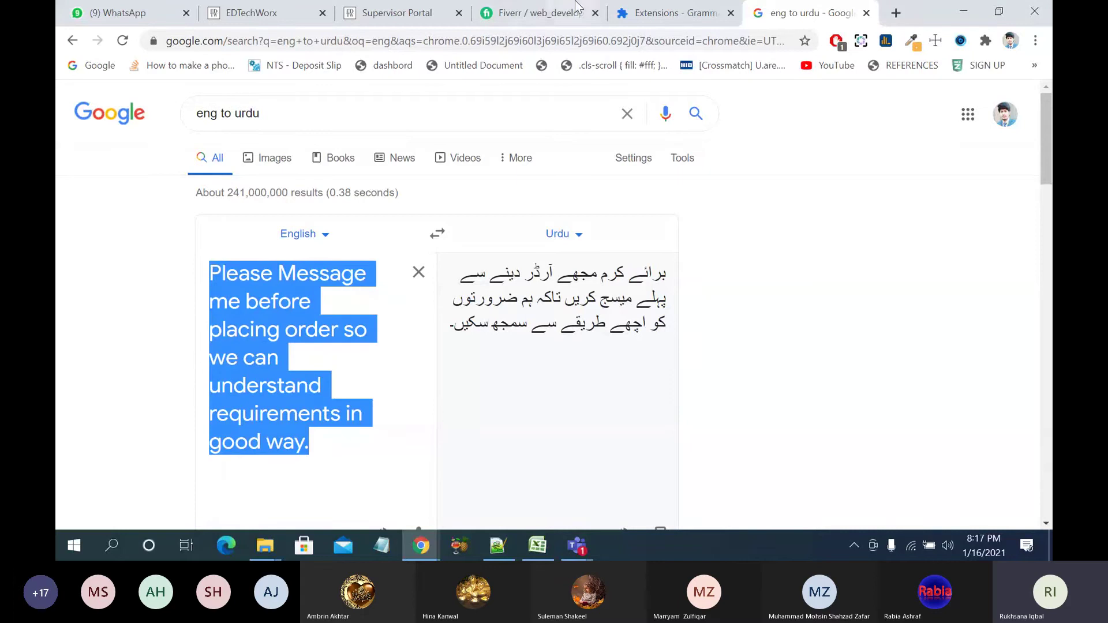
Step: Paste the copied message-before-ordering sentence below "24/7 Support" in the Fiverr gig description and make it bold
left_click(549, 11)
key("ctrl+v")
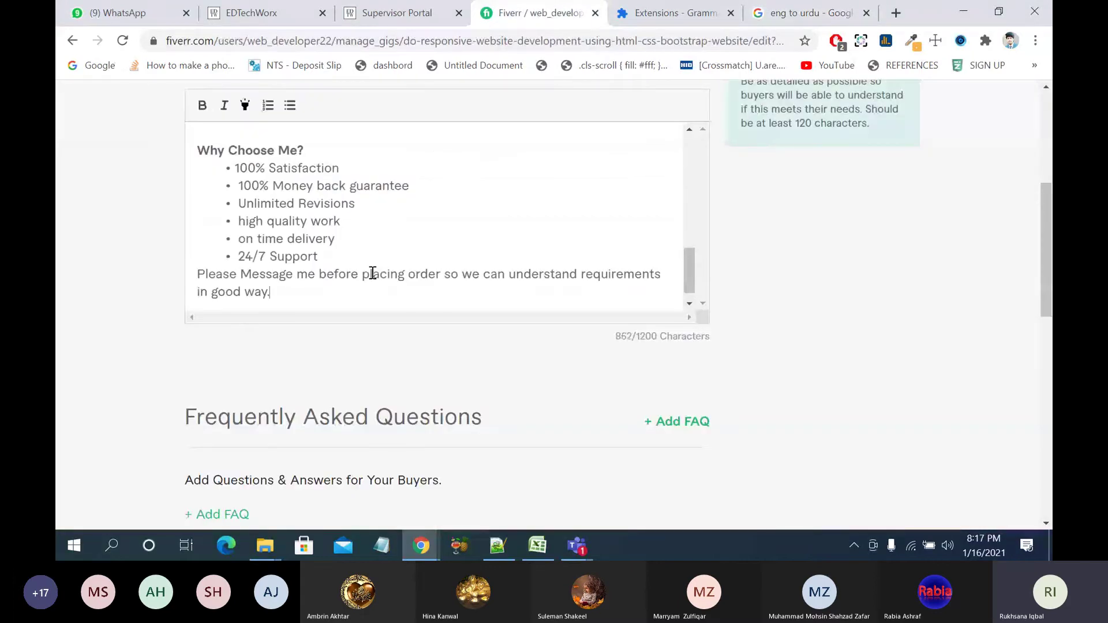
left_click_drag(289, 290, 172, 282)
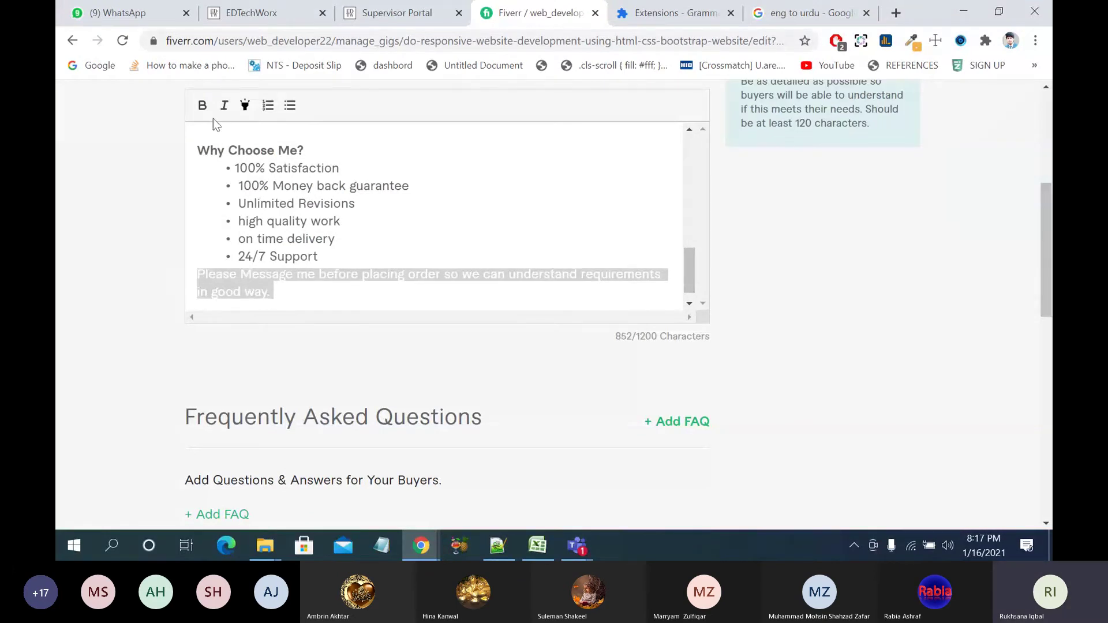
left_click(202, 105)
left_click(336, 257)
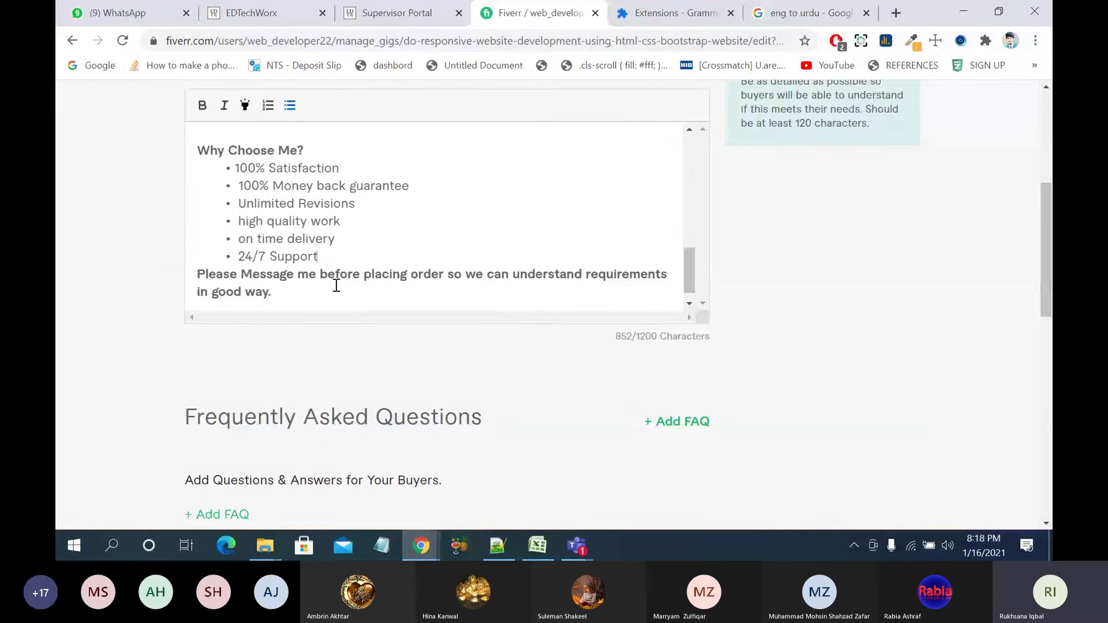
left_click(320, 300)
Step: Replace "understand" with "discuss" in the bold closing sentence of the description
left_click_drag(583, 274, 514, 275)
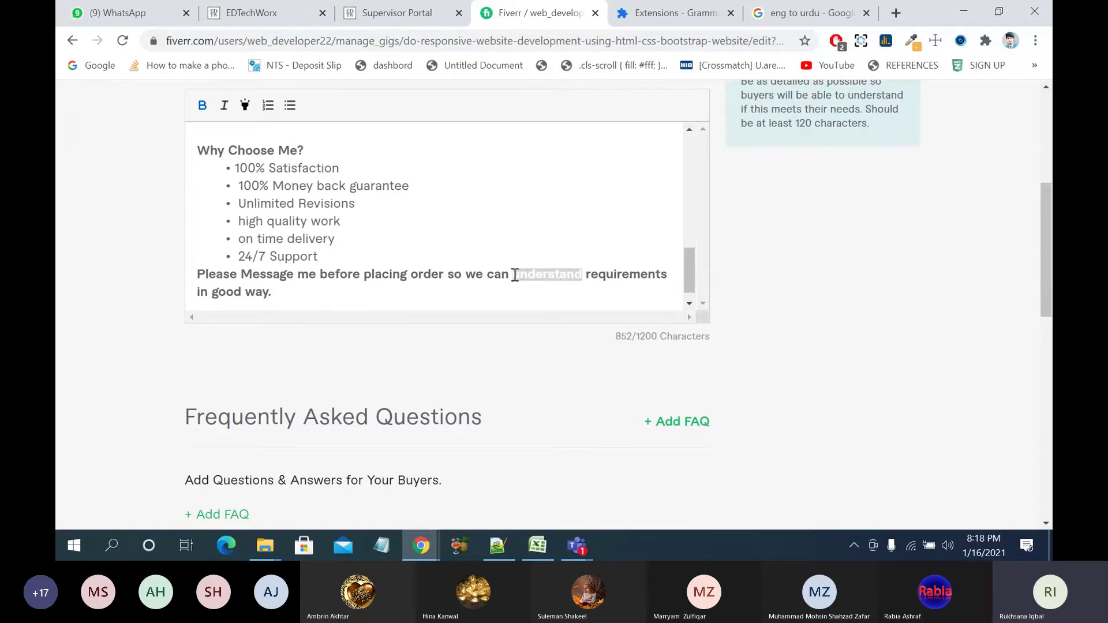
key("BackSpace")
key("BackSpace")
type("discuss")
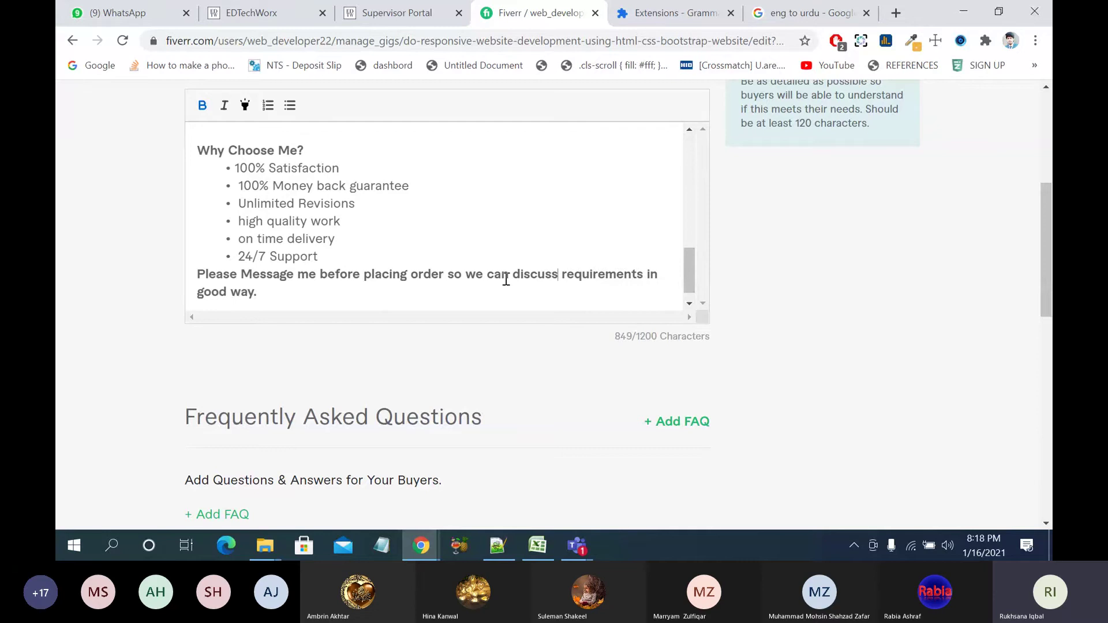
left_click(274, 288)
left_click_drag(271, 294, 199, 298)
key("BackSpace")
type("good w")
key("BackSpace")
type("way.")
left_click_drag(261, 295, 212, 287)
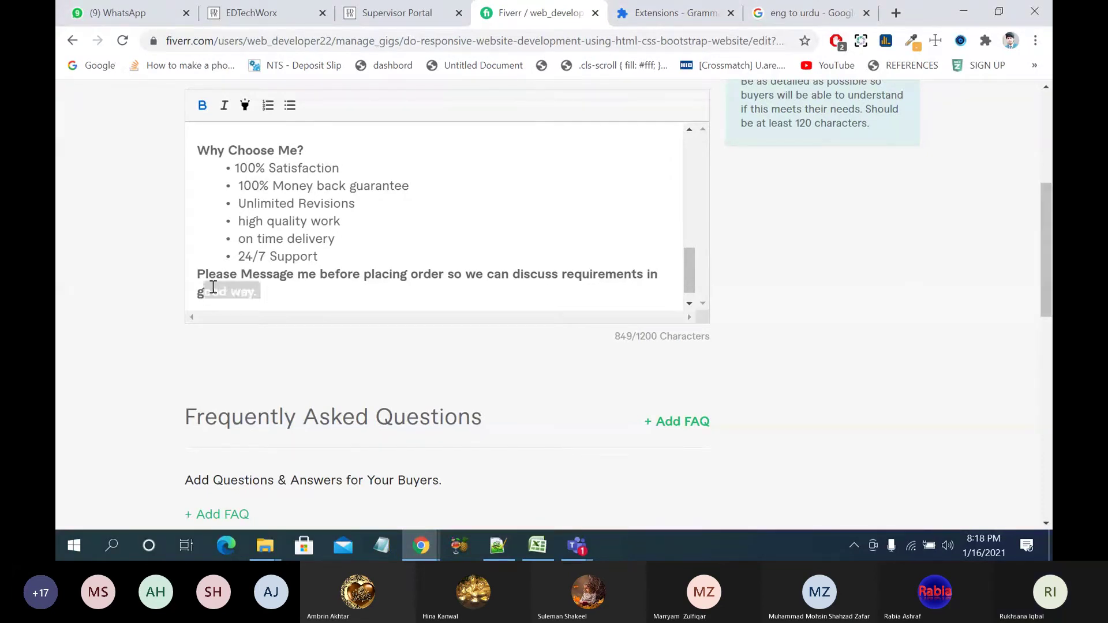
Step: Add "Thanks" and the seller's full name on separate lines below the closing sentence
left_click(275, 296)
key("Return")
type("Th")
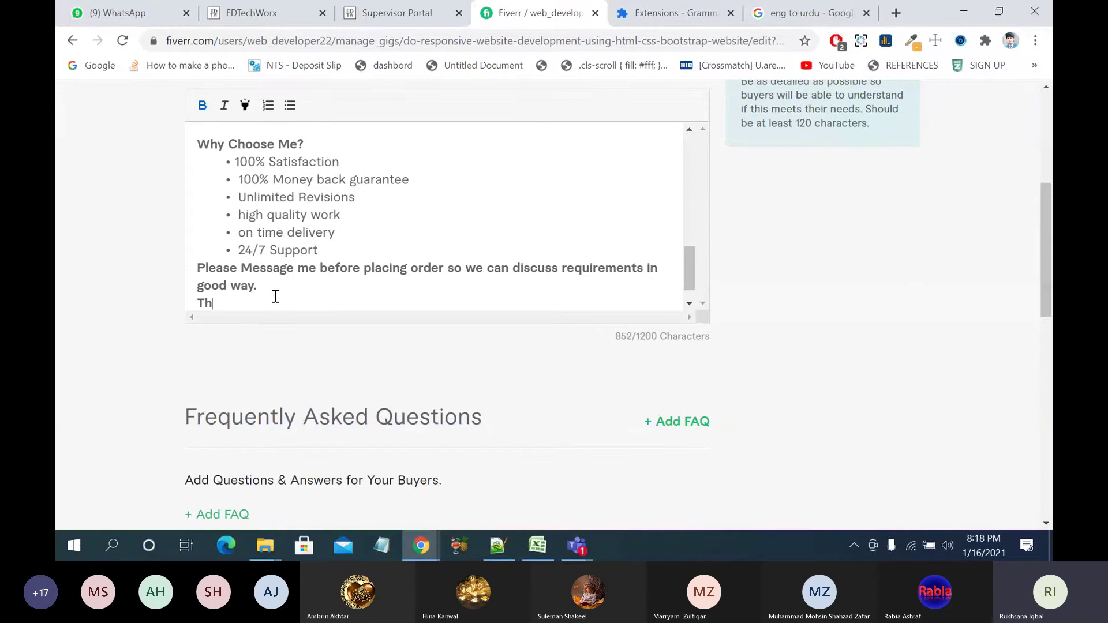
type("ankyou")
key("BackSpace")
key("BackSpace")
key("BackSpace")
type("s")
key("Return")
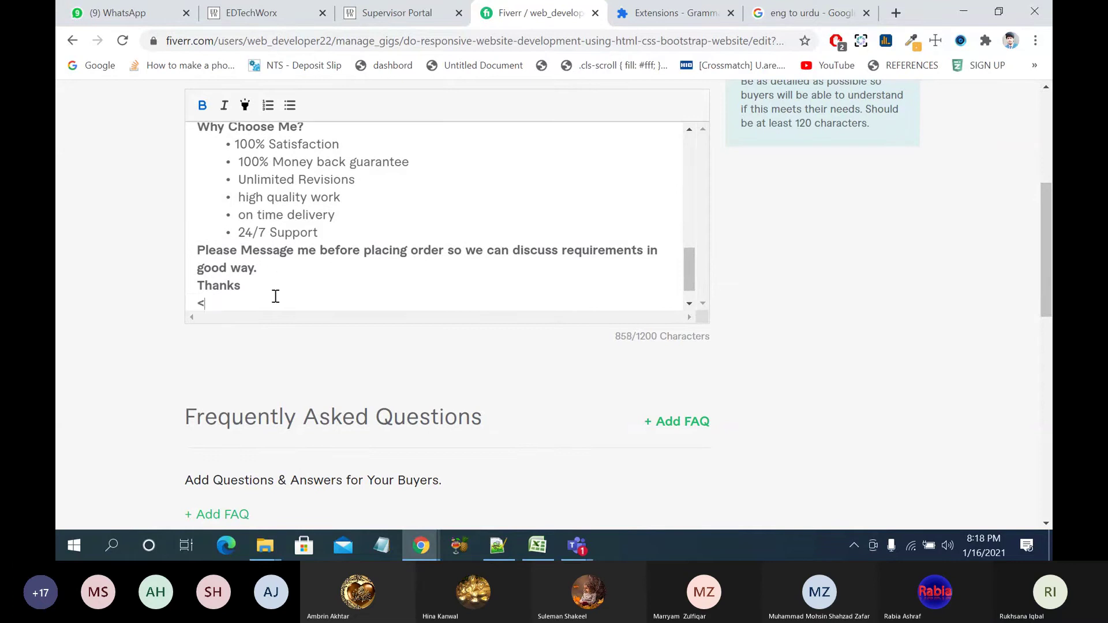
type("Muhammad U")
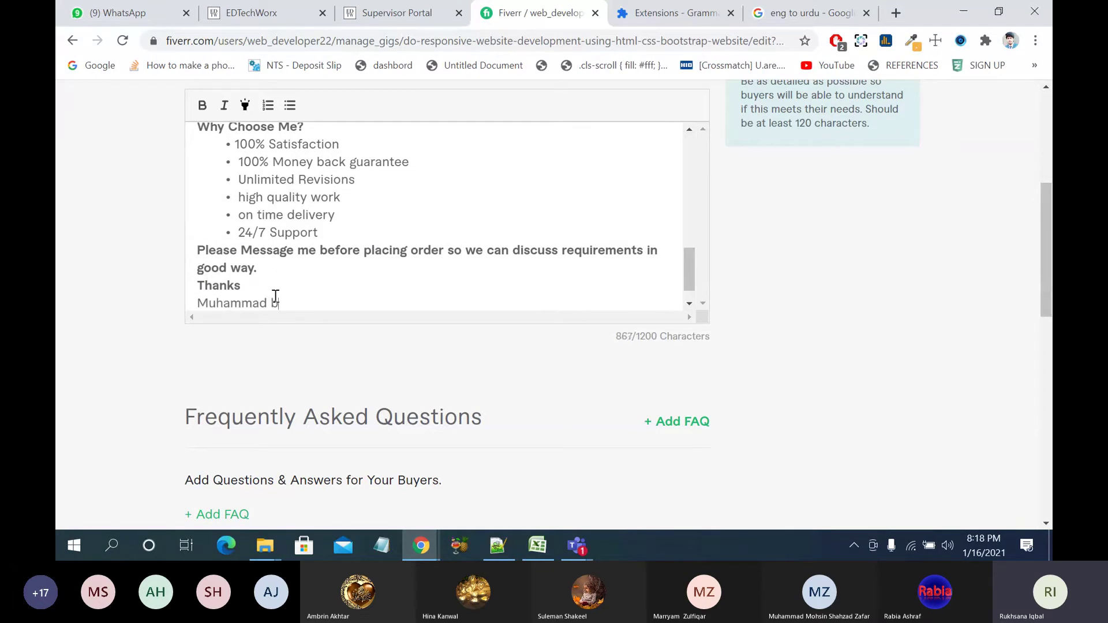
key("BackSpace")
type("Bilal")
Step: Review the whole gig description from the welcome line to the sign-off
scroll(506, 256, "down", 1)
scroll(507, 256, "up", 6)
scroll(506, 256, "down", 8)
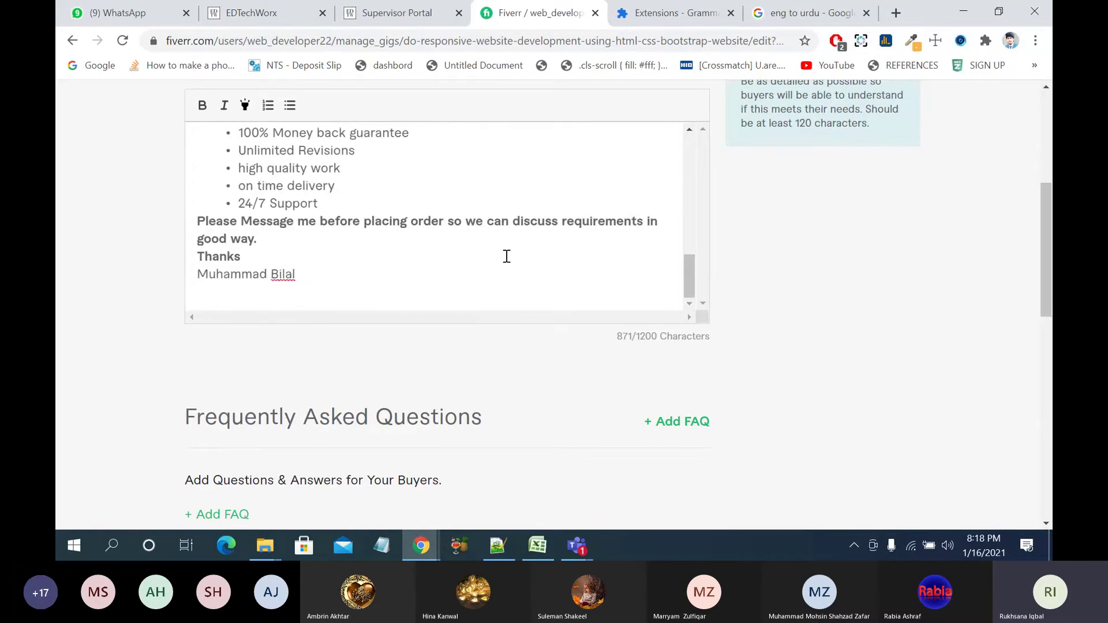
scroll(507, 256, "up", 8)
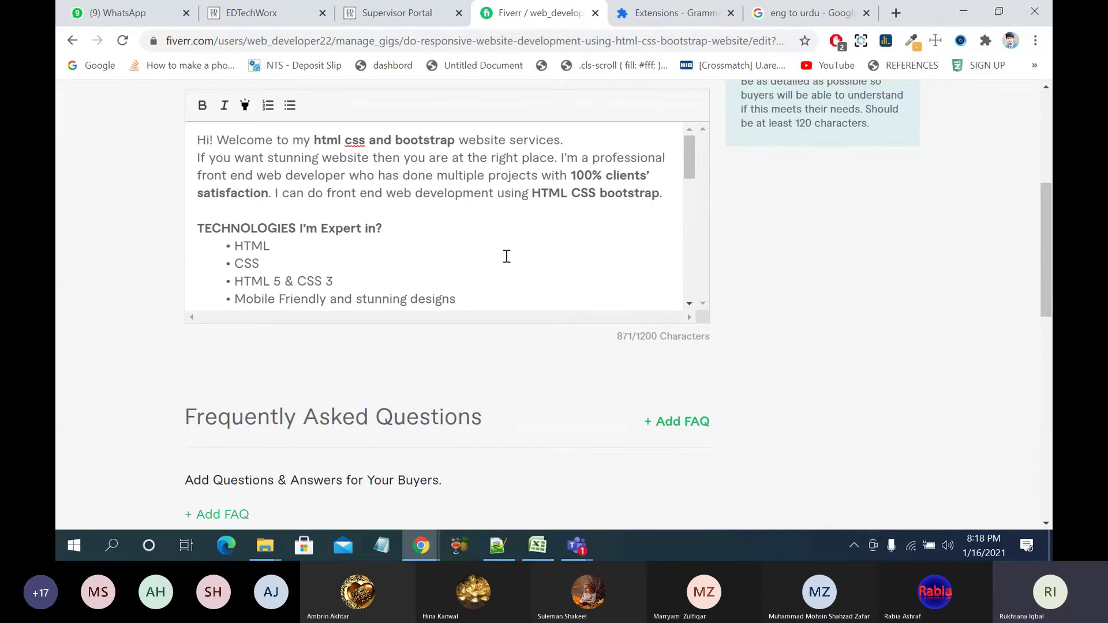
scroll(507, 256, "down", 8)
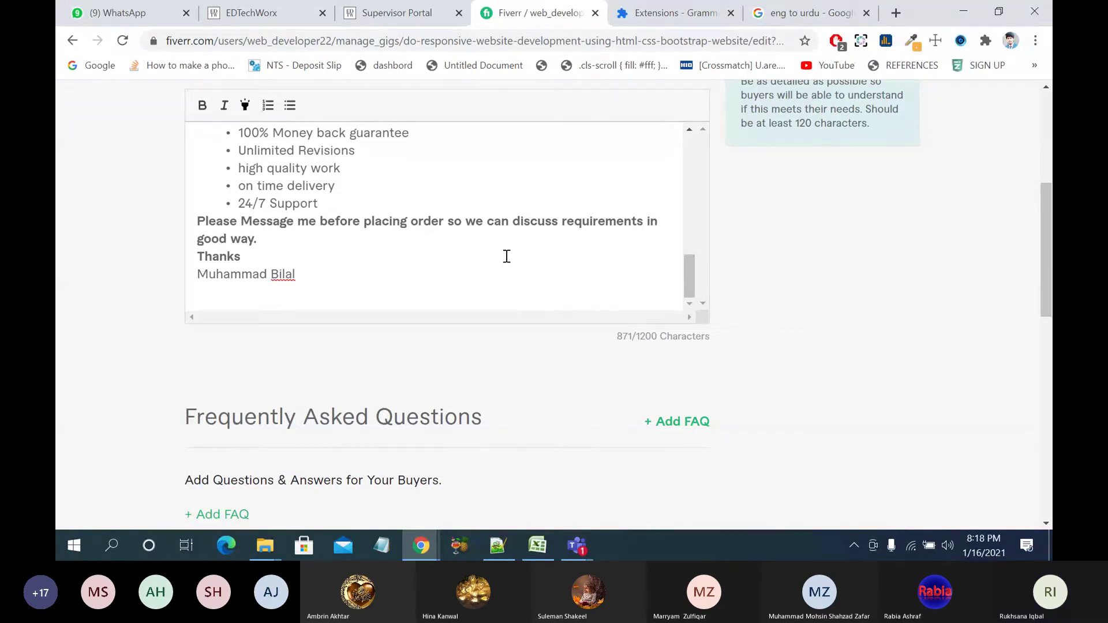
left_click(351, 278)
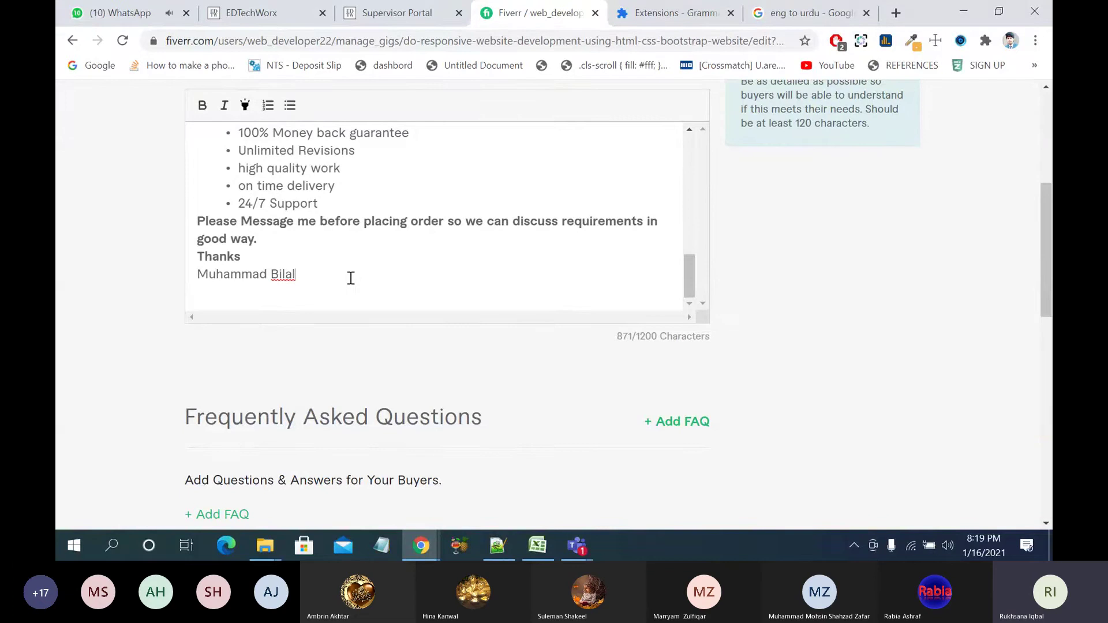
scroll(351, 278, "up", 10)
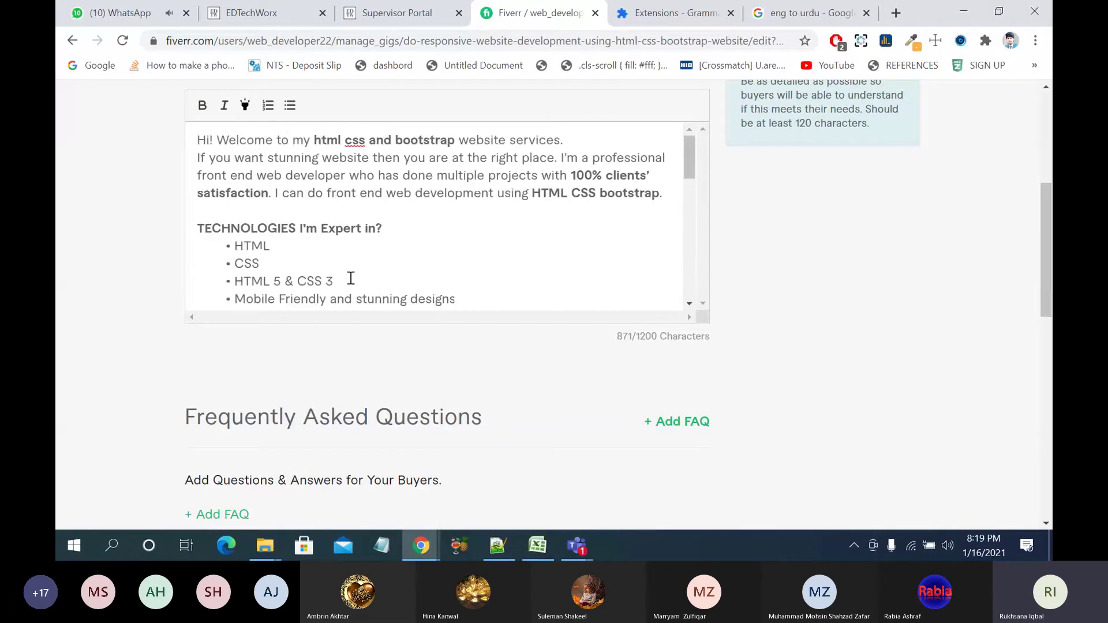
scroll(351, 279, "down", 3)
Step: Start a new FAQ entry with the question "what i need to send you to start work?"
scroll(732, 344, "down", 6)
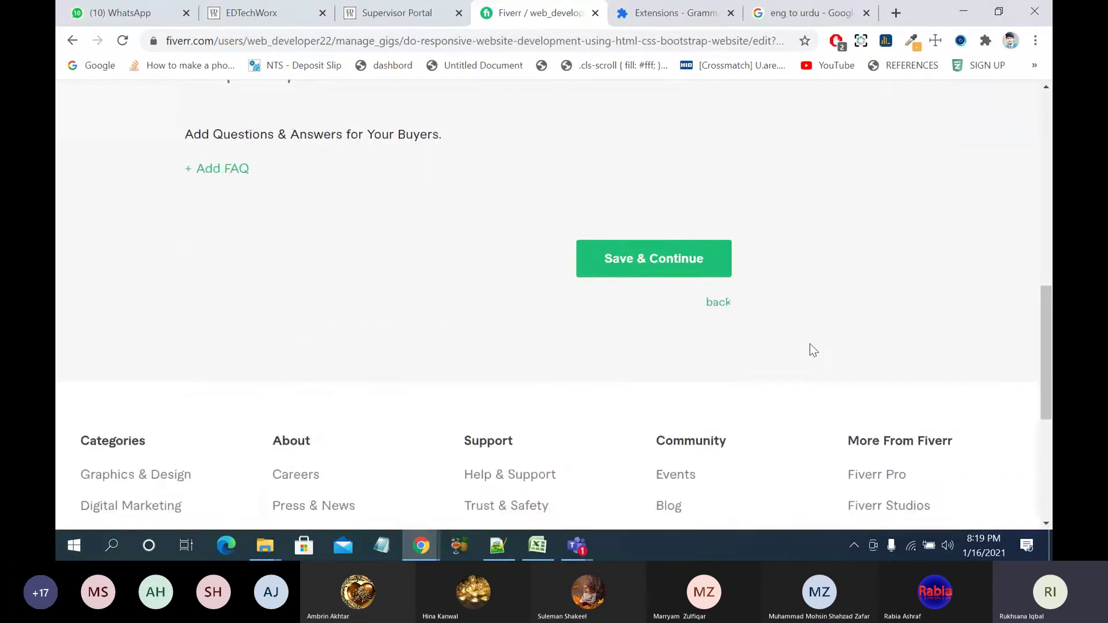
scroll(809, 344, "up", 3)
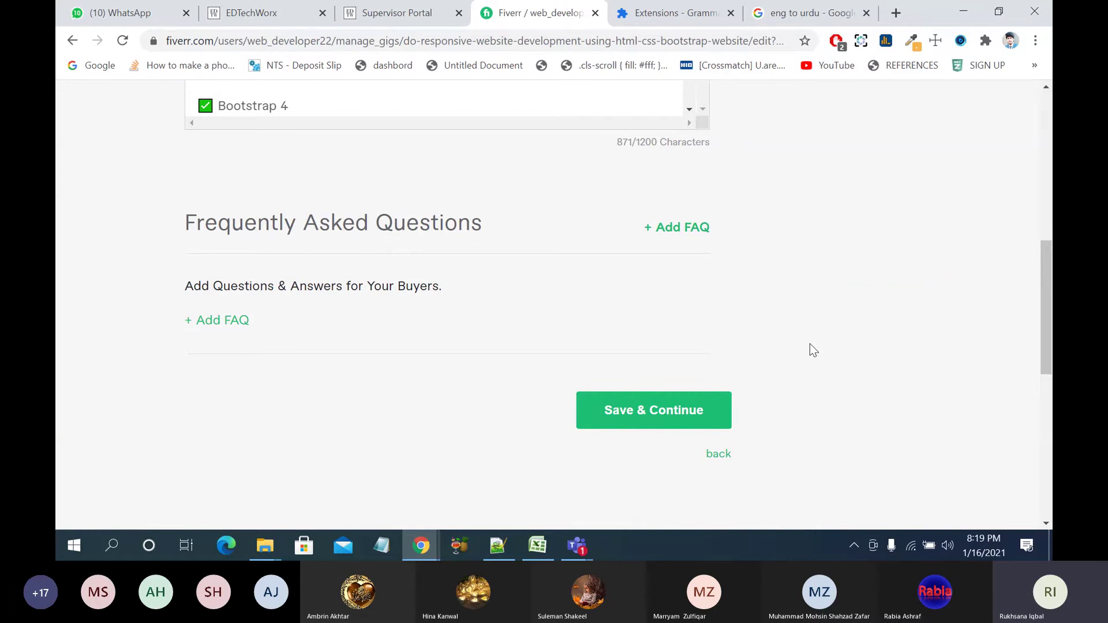
mouse_move(690, 234)
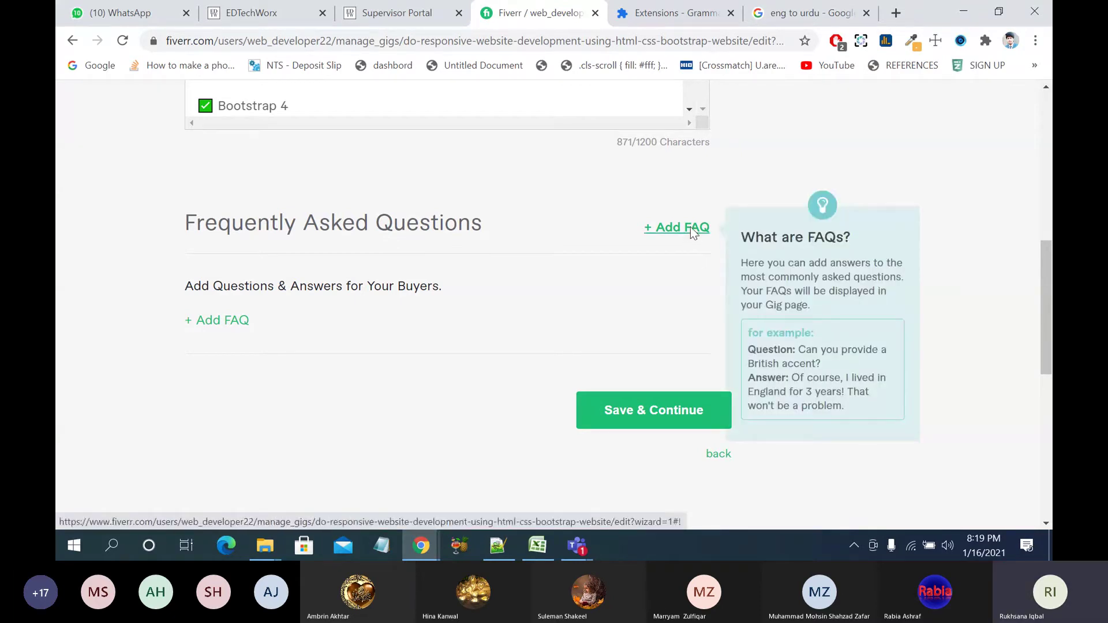
left_click(690, 229)
left_click(479, 326)
type("whi")
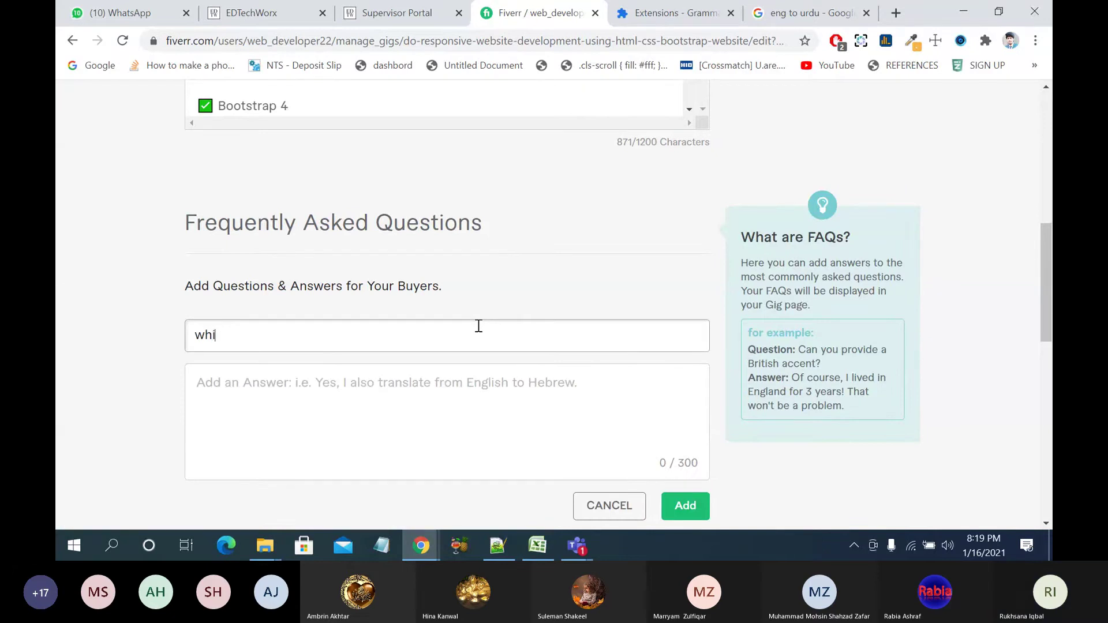
key("BackSpace")
type("at i n")
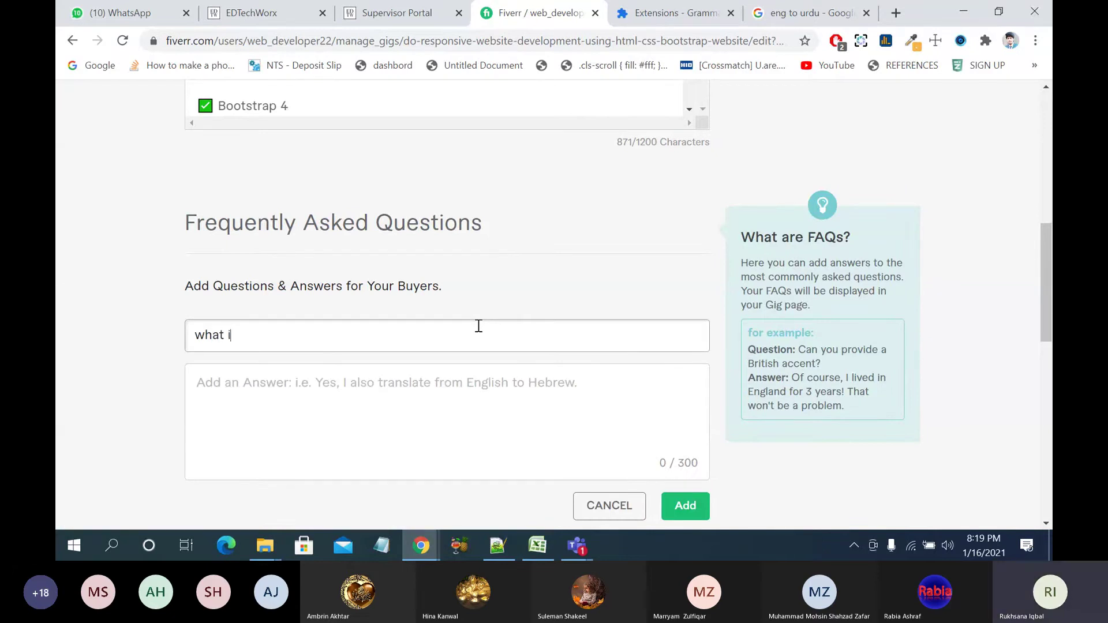
type("eed to send you to ")
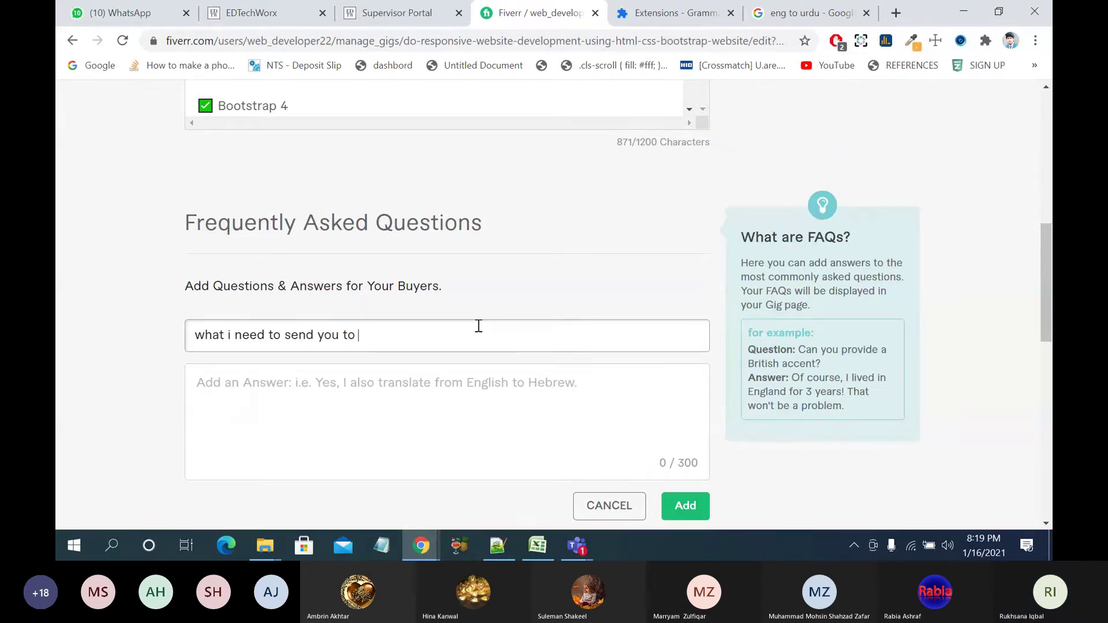
type("start work")
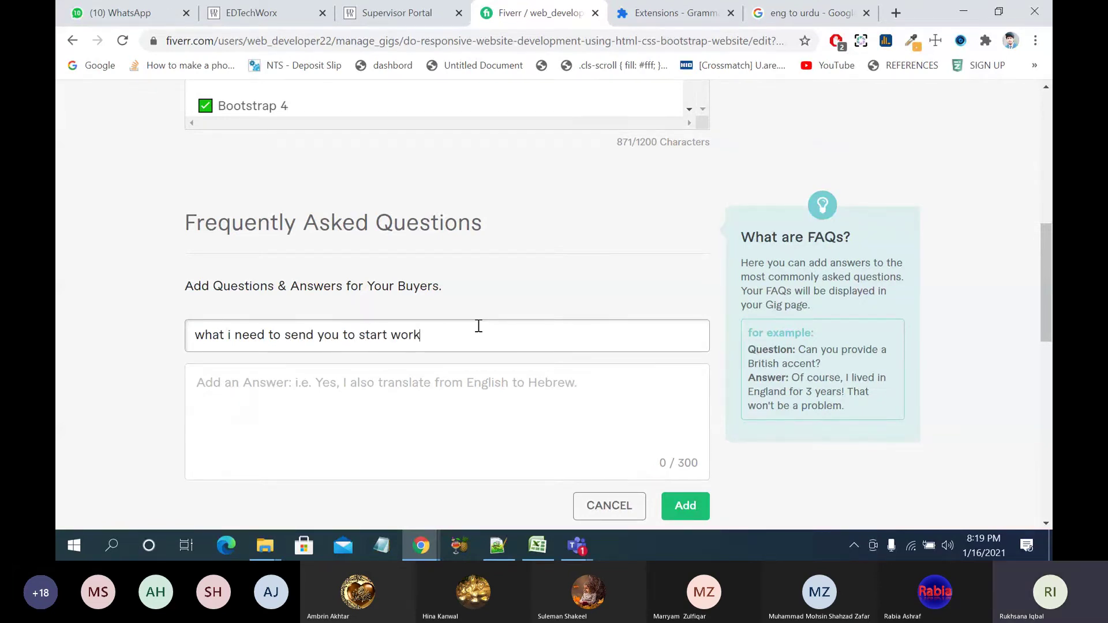
type("?")
Step: Replace "start work?" with "proceed?" in the FAQ question
left_click_drag(428, 334, 359, 336)
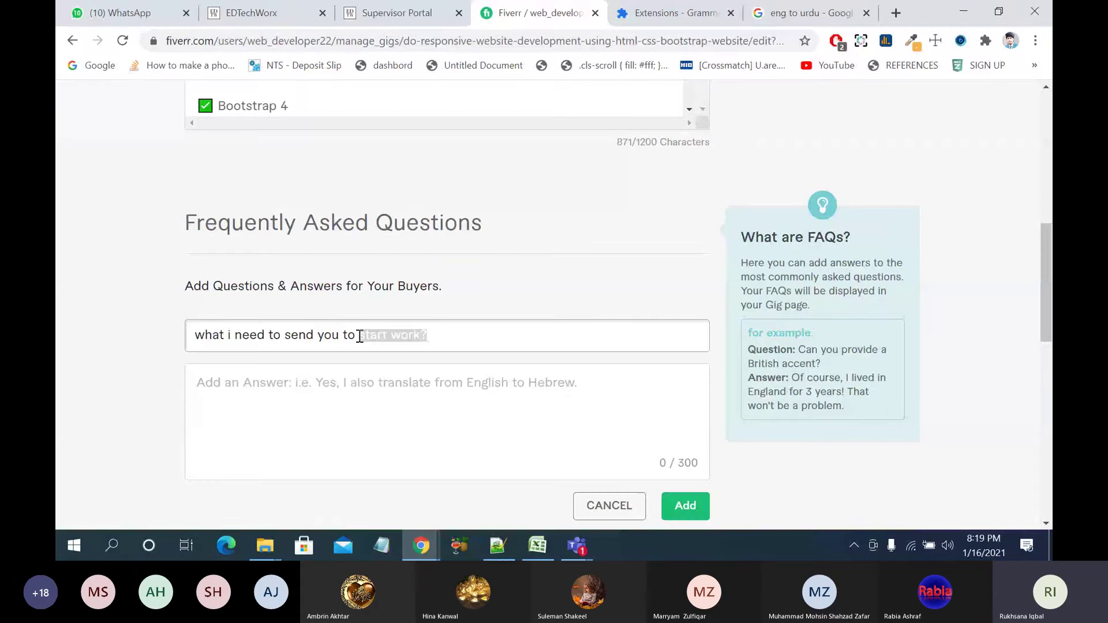
type("pro")
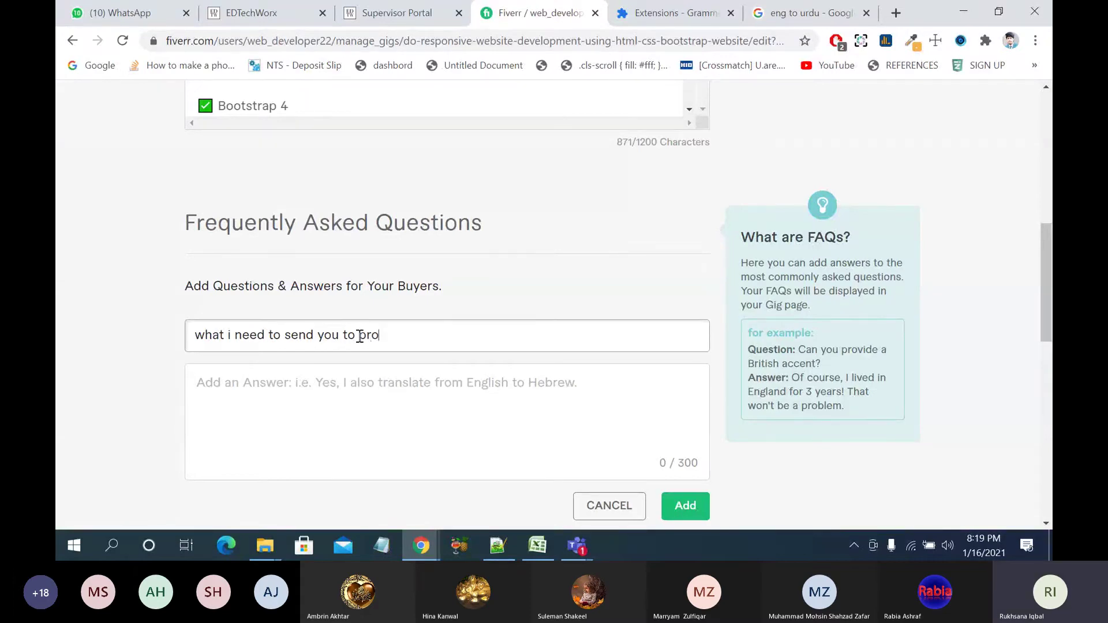
type("ceed")
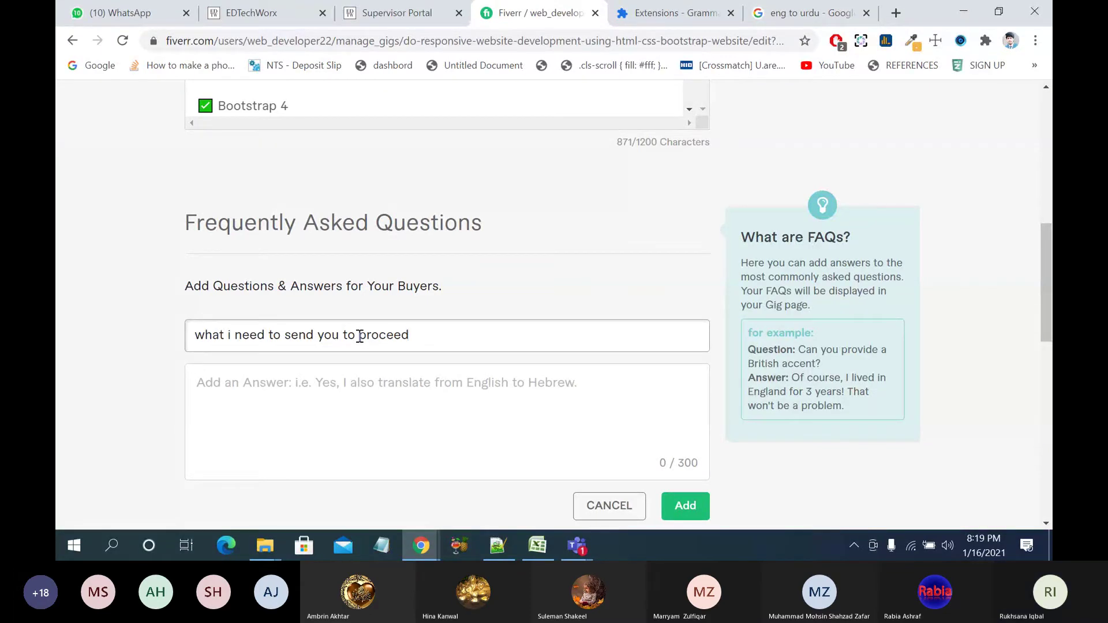
type("?")
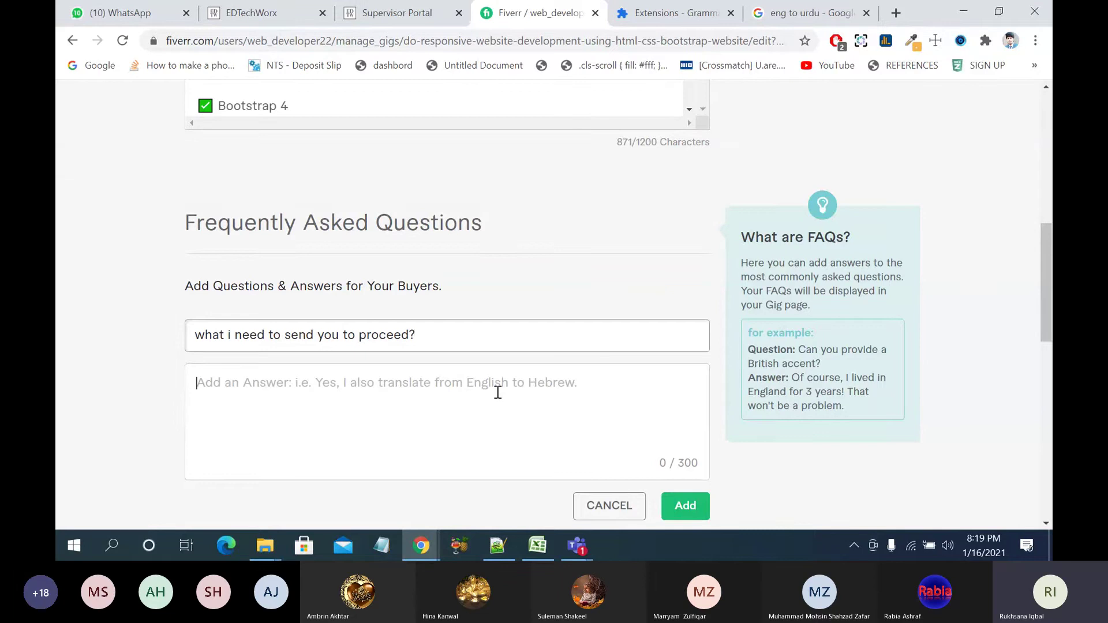
Step: Enter "you just need to send me your basic requirements." as the FAQ answer
left_click(497, 392)
type("you j")
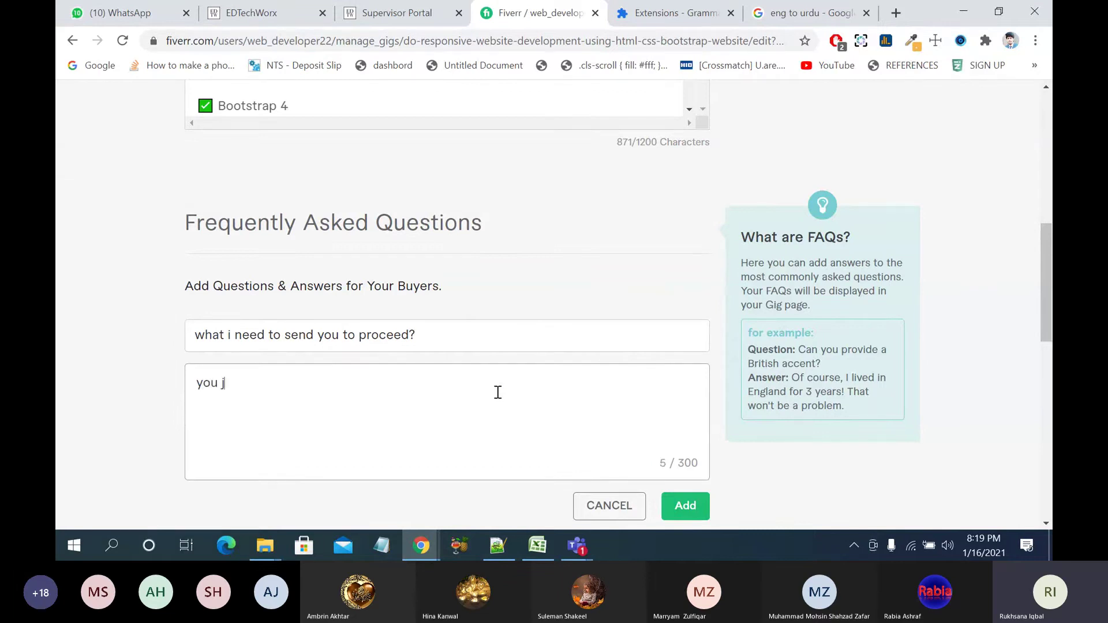
type("ust need to send")
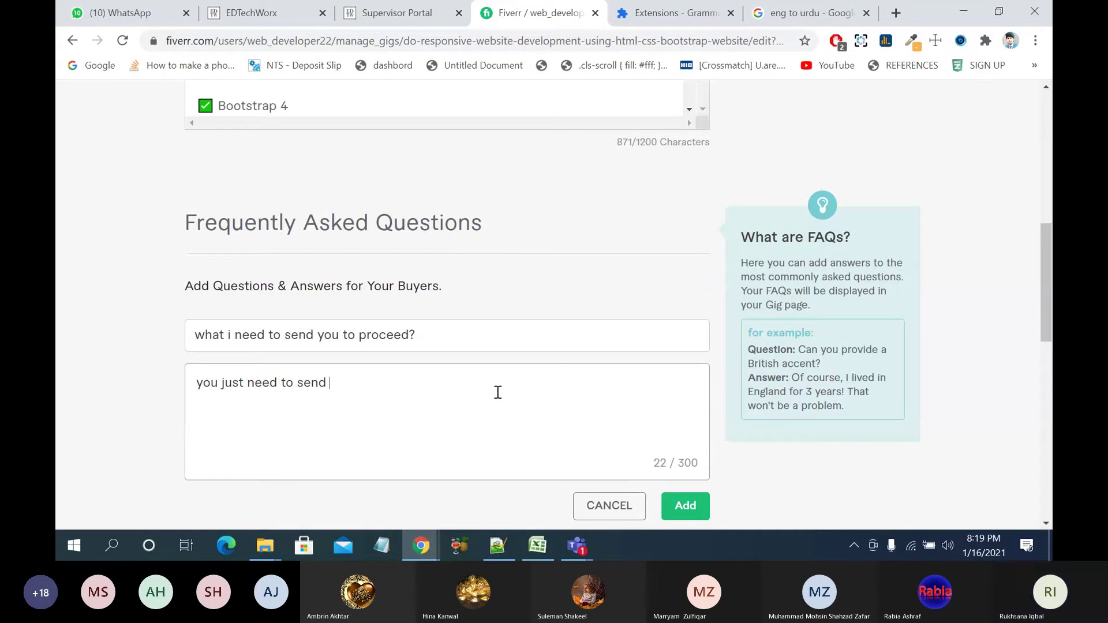
type(" me basic")
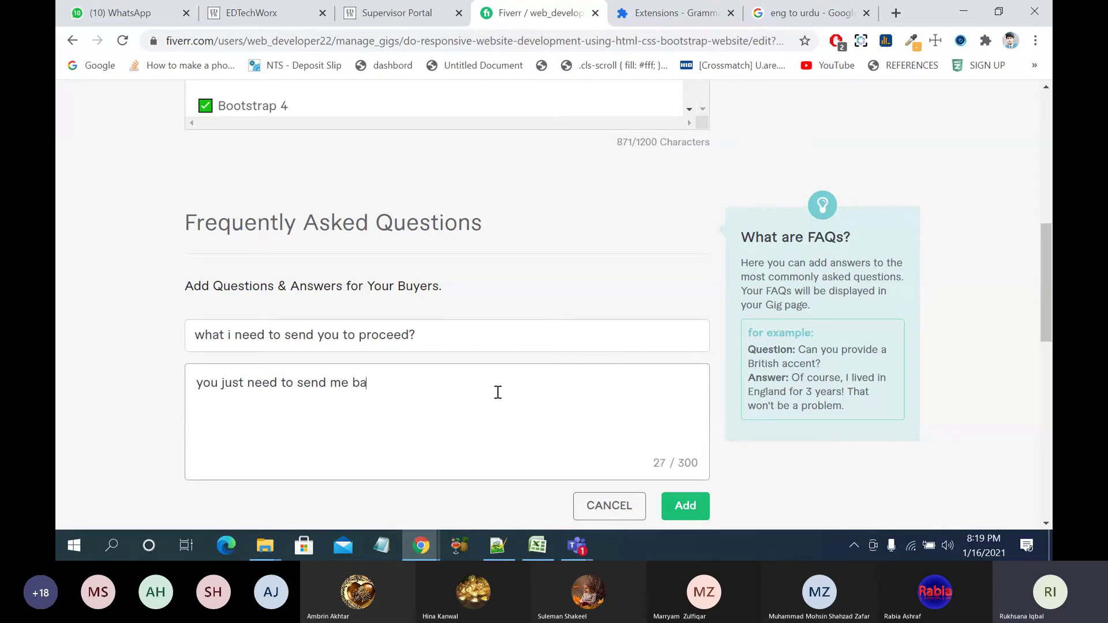
key("BackSpace")
type("c req")
key("BackSpace")
key("BackSpace")
key("BackSpace")
key("BackSpace")
key("BackSpace")
key("BackSpace")
key("BackSpace")
key("BackSpace")
key("BackSpace")
key("BackSpace")
type("your basic requir")
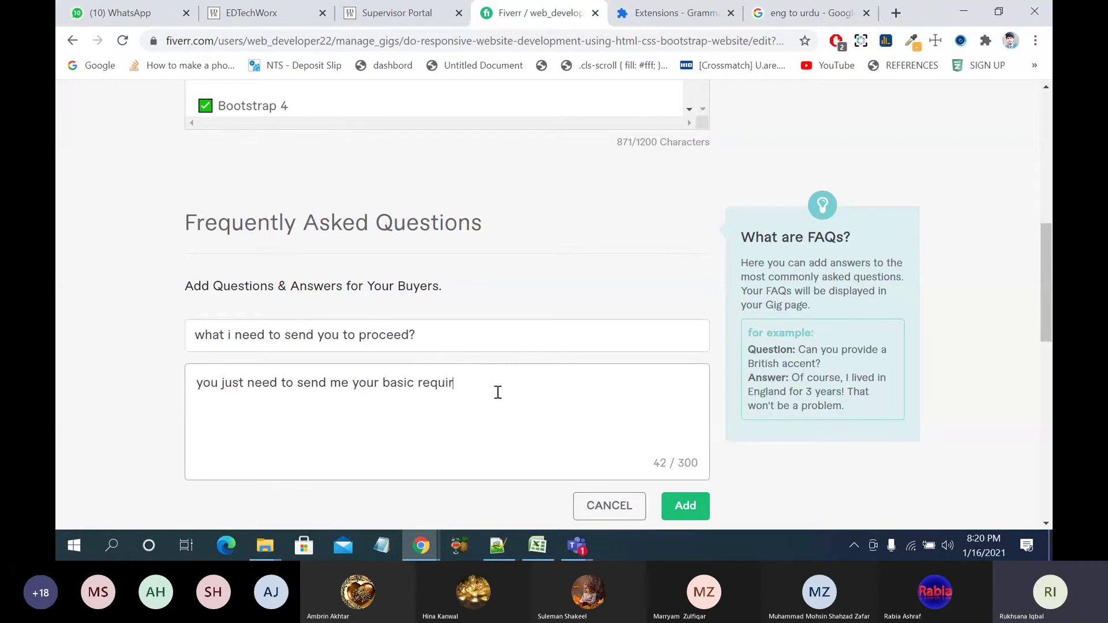
type("ements.")
Step: Continue the FAQ answer with "for example logo,", leaving no space before the comma
type(" in")
type("c")
key("BackSpace")
key("BackSpace")
key("BackSpace")
key("BackSpace")
type("for example logo")
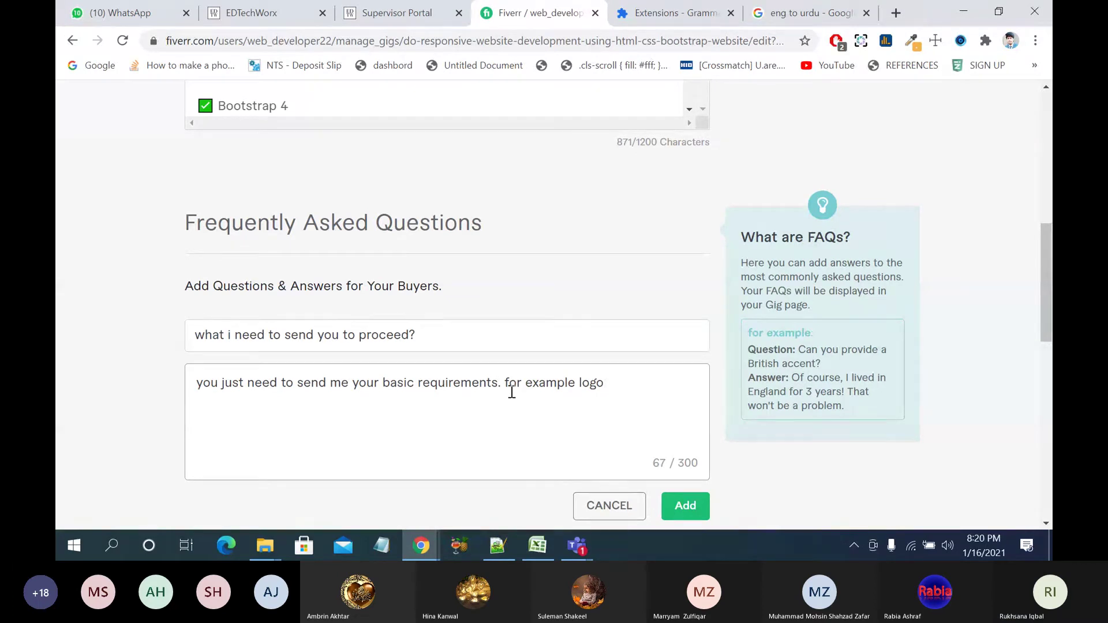
type(" ,")
key("BackSpace")
key("BackSpace")
type(",")
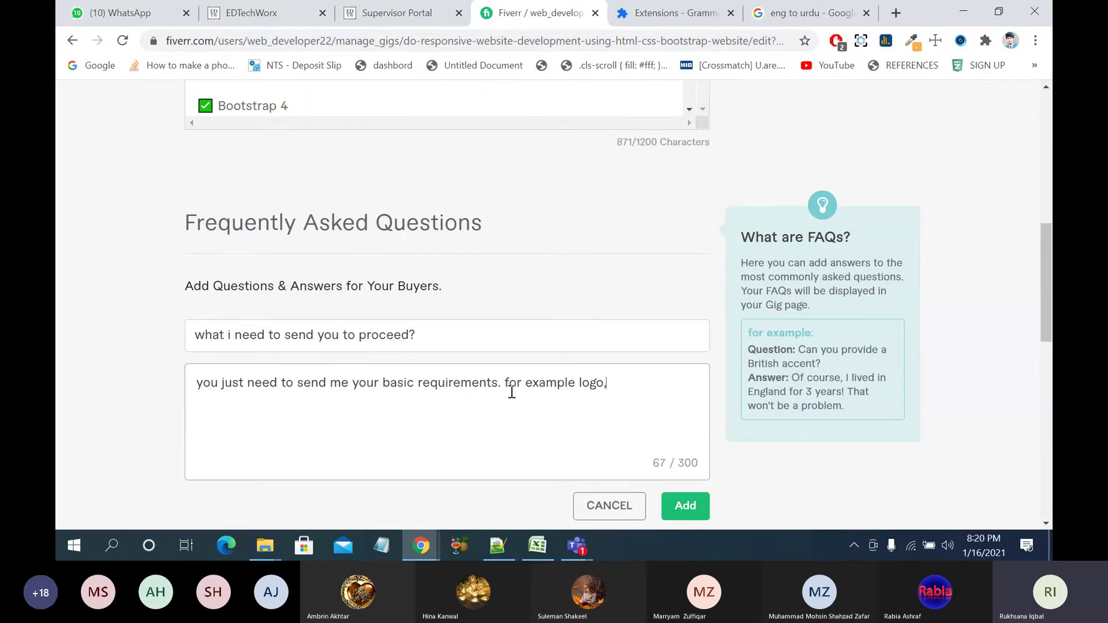
Step: Continue the FAQ answer with "your business and color scheme"
type("your business")
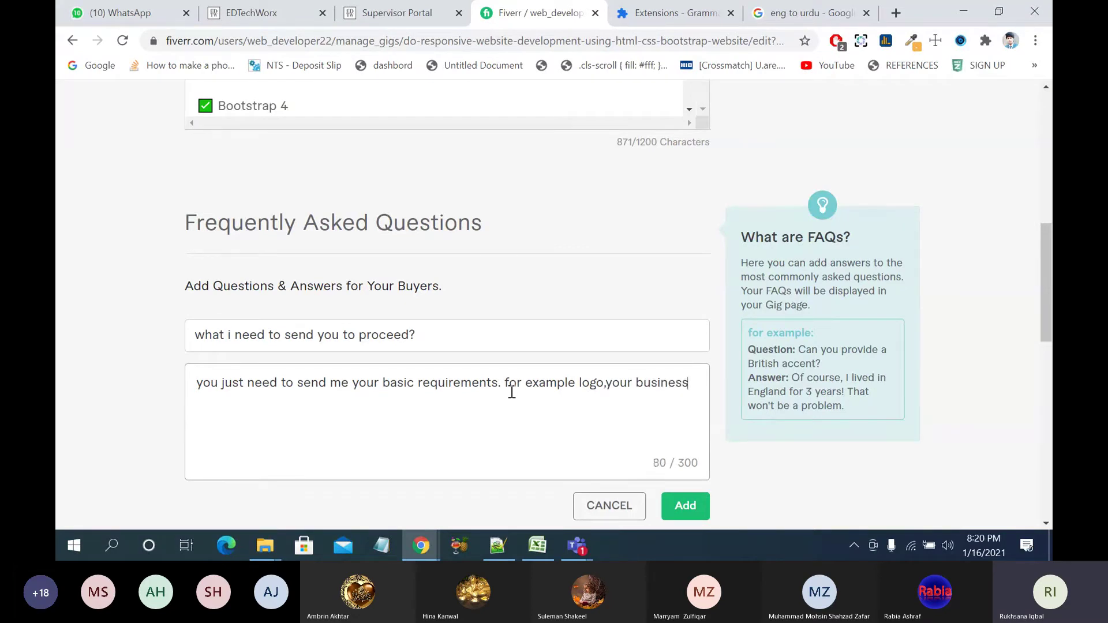
type(",")
key("BackSpace")
type("and color schemn")
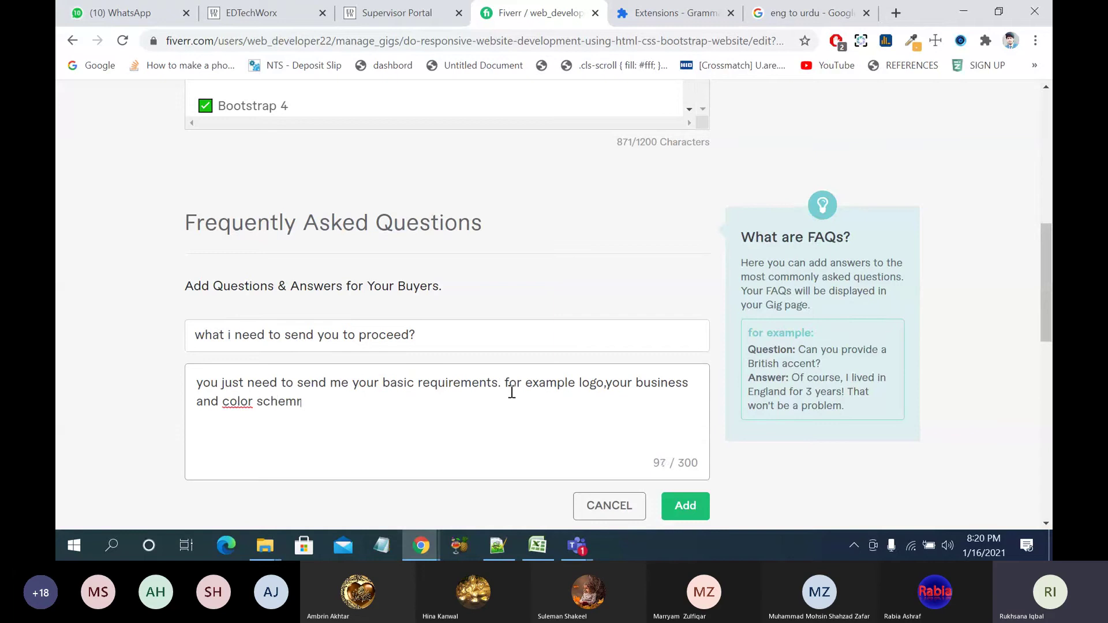
type("e")
key("BackSpace")
key("BackSpace")
type("e ")
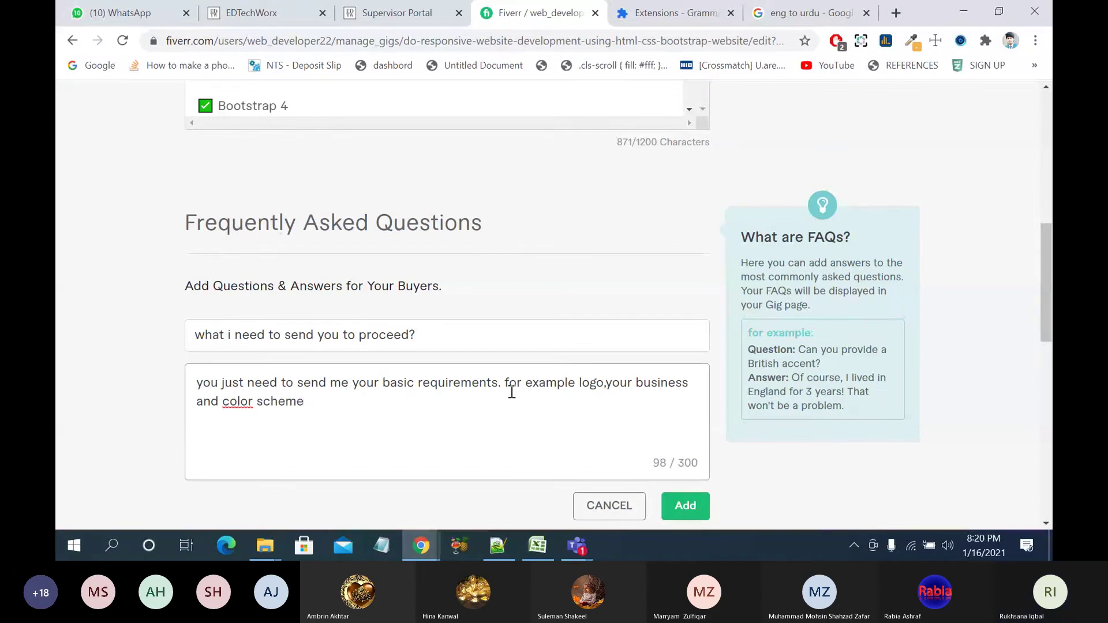
Step: Replace "color scheme" at the end of the FAQ answer with "a refference website"
type("of your")
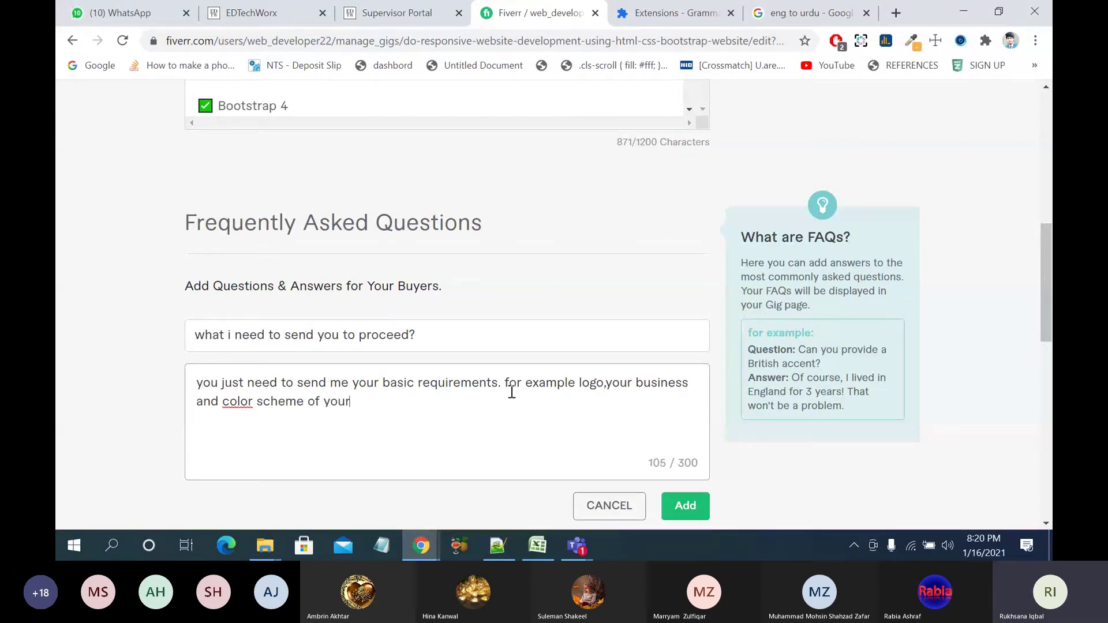
type(" website")
left_click_drag(416, 407, 224, 412)
key("BackSpace")
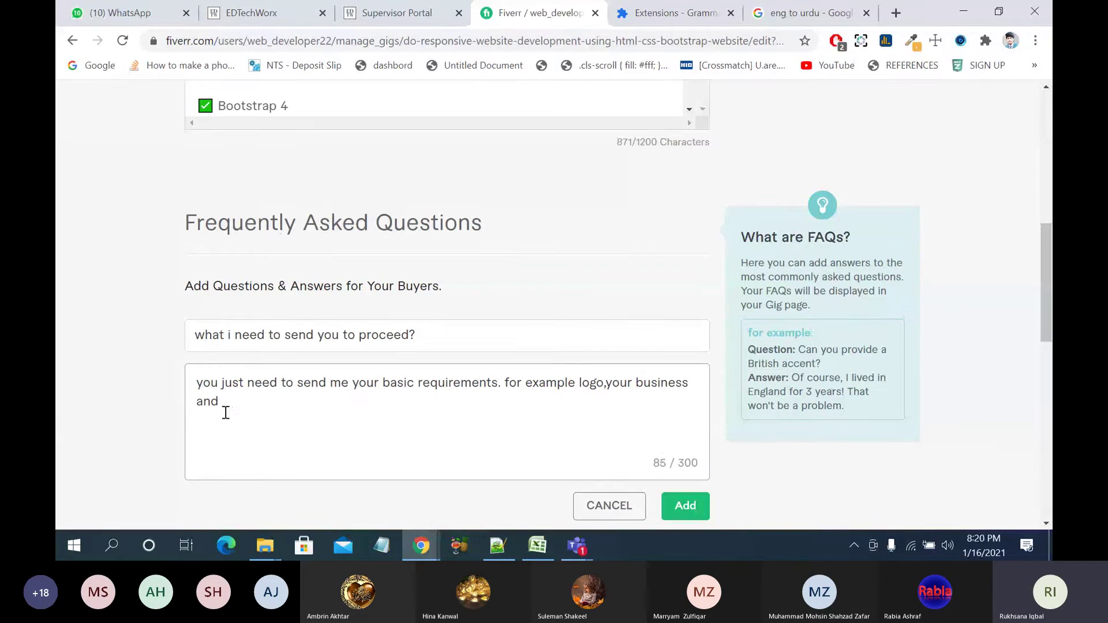
type("a reffr")
type("rence webs")
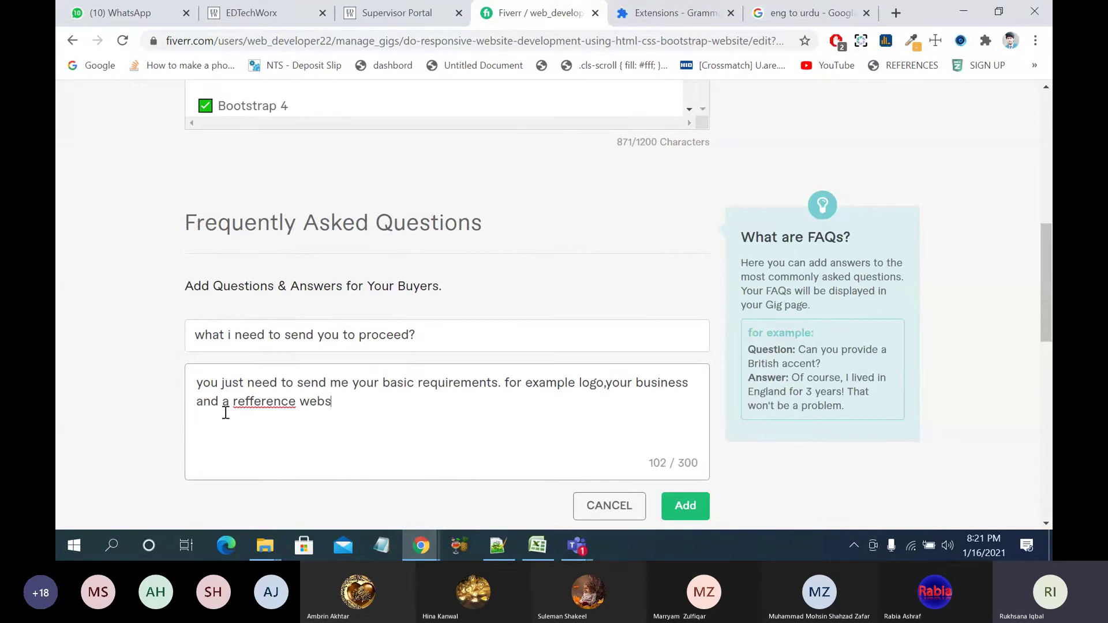
type("ite")
Step: Copy the whole FAQ answer into the English-to-Urdu translator and accept the suggested spelling "reference"
left_click_drag(295, 404, 194, 386)
key("ctrl+c")
left_click(231, 404)
left_click(366, 404)
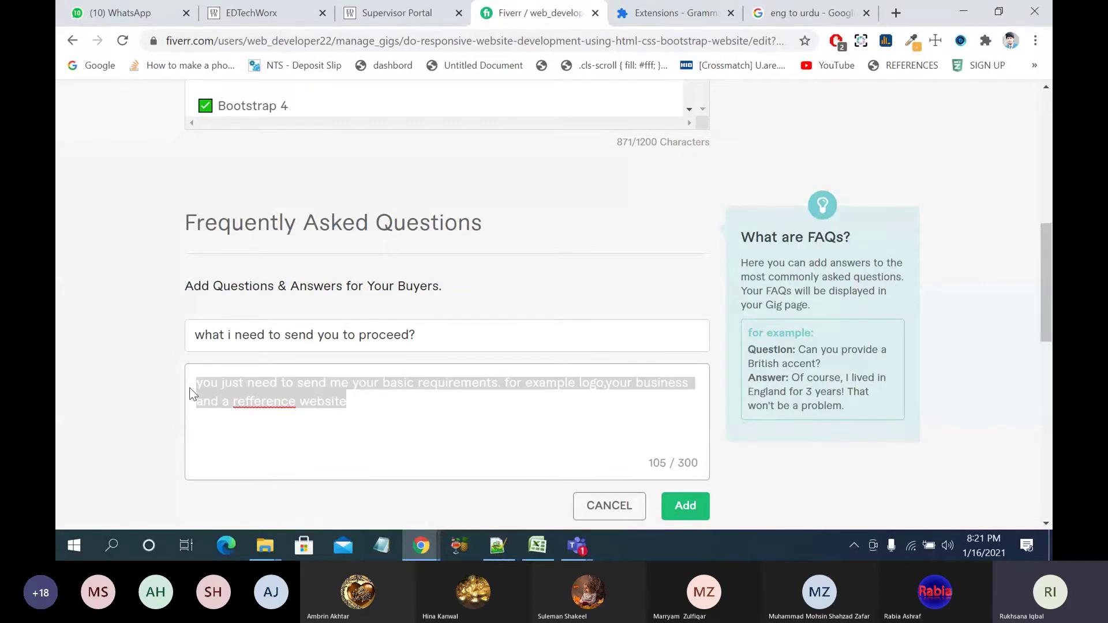
left_click(774, 24)
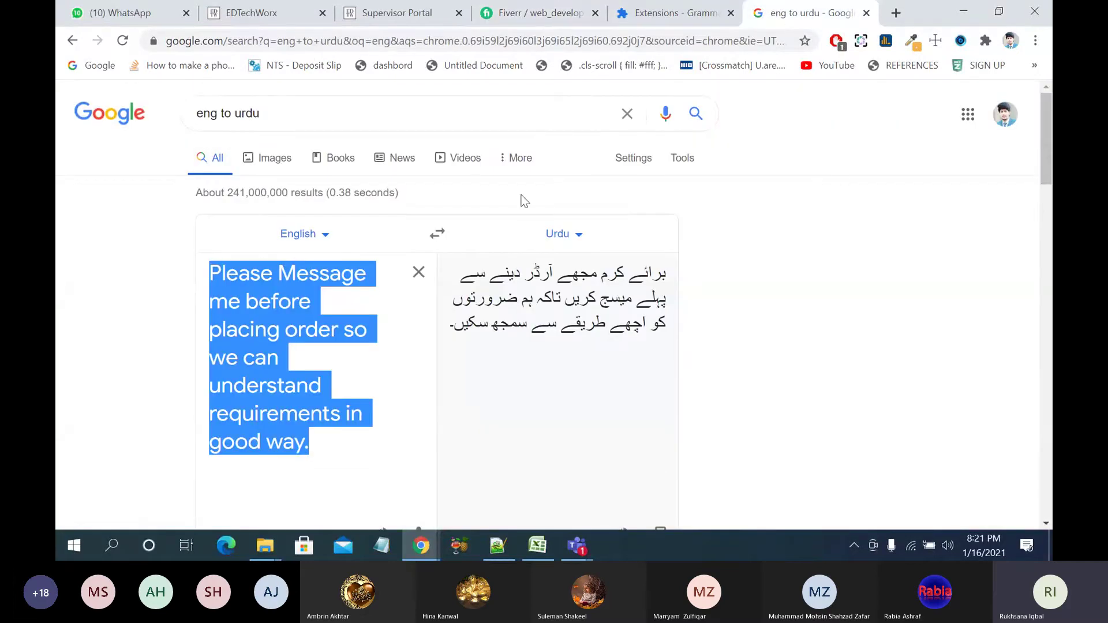
left_click(420, 279)
key("ctrl+a")
key("ctrl+v")
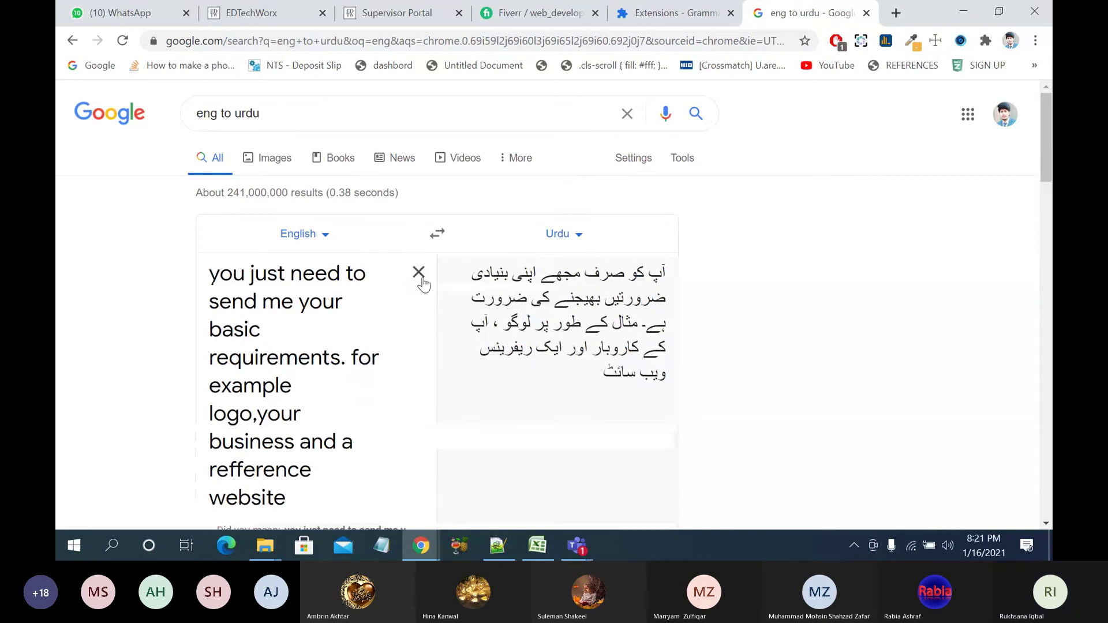
scroll(426, 284, "down", 3)
left_click(369, 305)
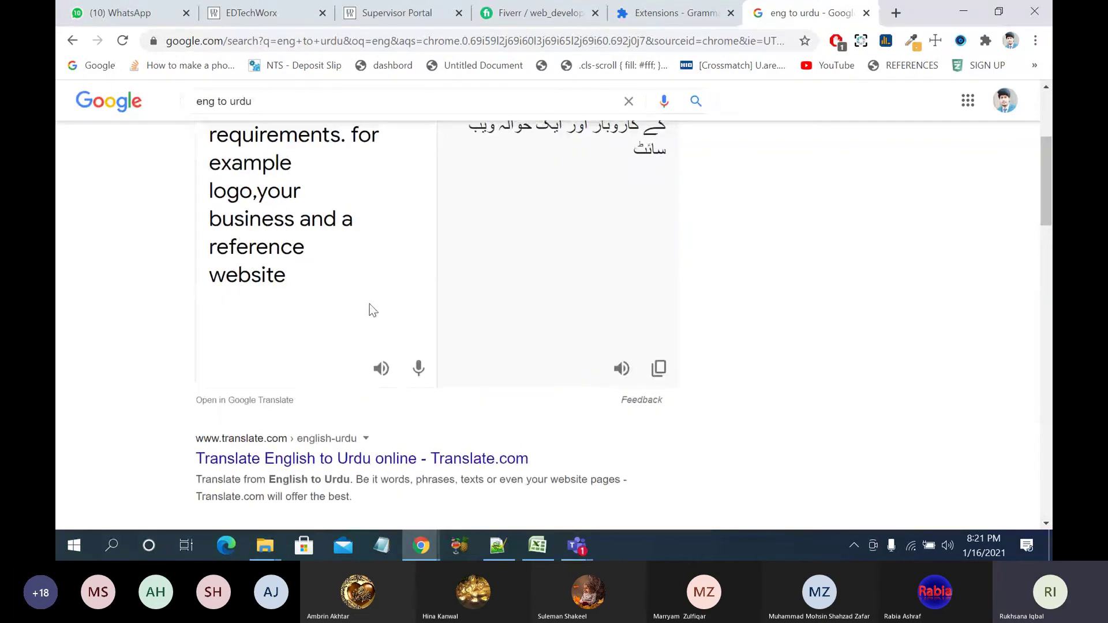
scroll(371, 304, "up", 2)
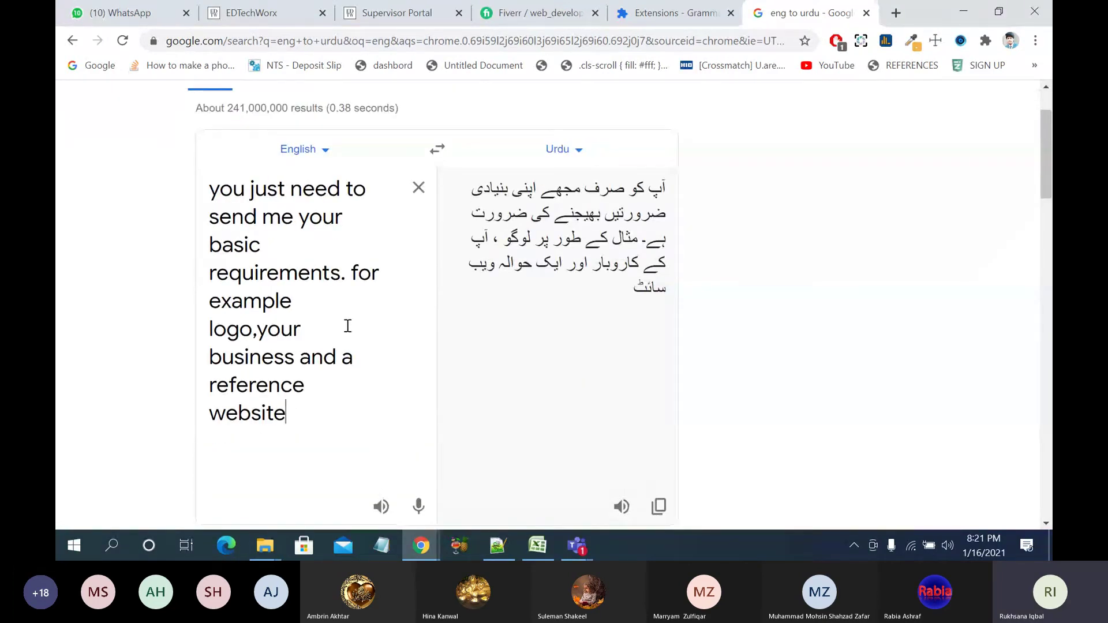
Step: Replace the FAQ answer on the gig page with the corrected text from the translator and add the entry
key("ctrl+a")
key("ctrl+c")
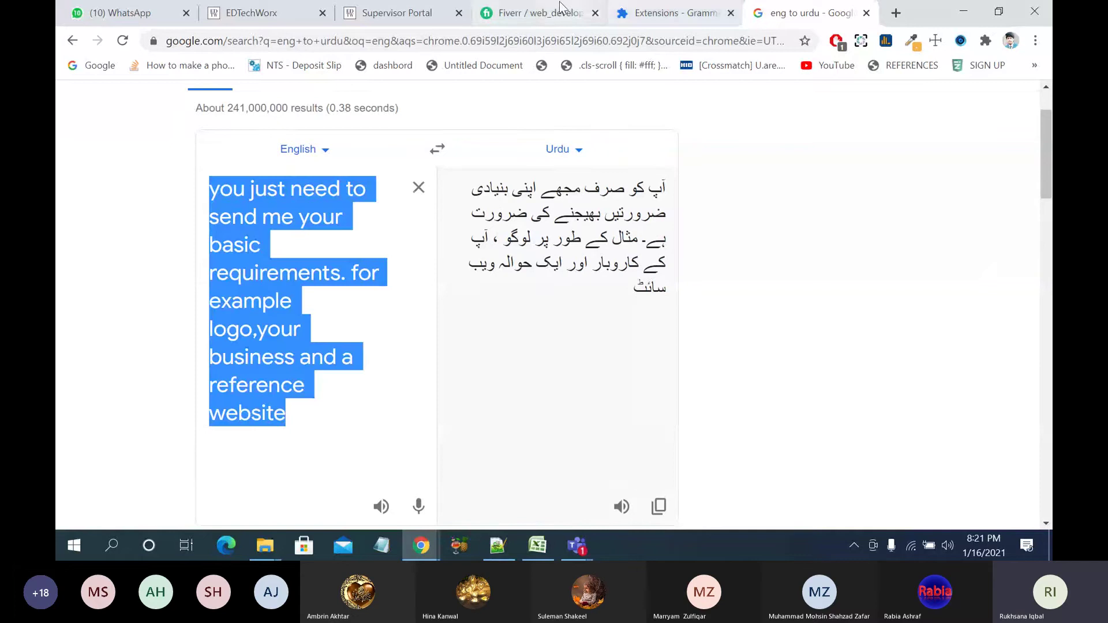
left_click(533, 20)
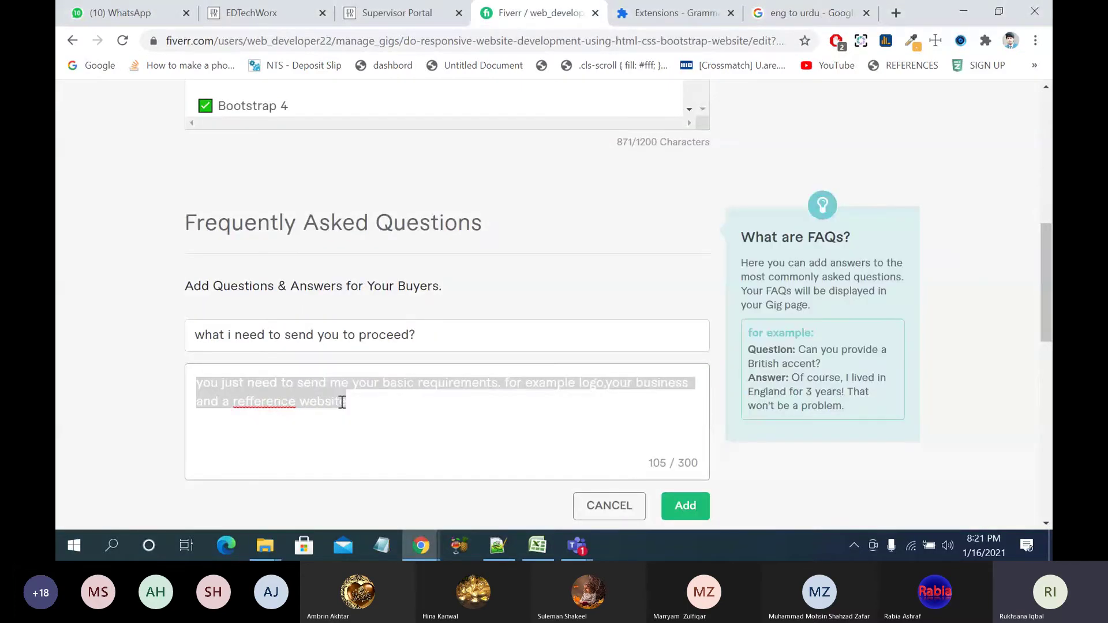
key("ctrl+v")
scroll(389, 427, "down", 1)
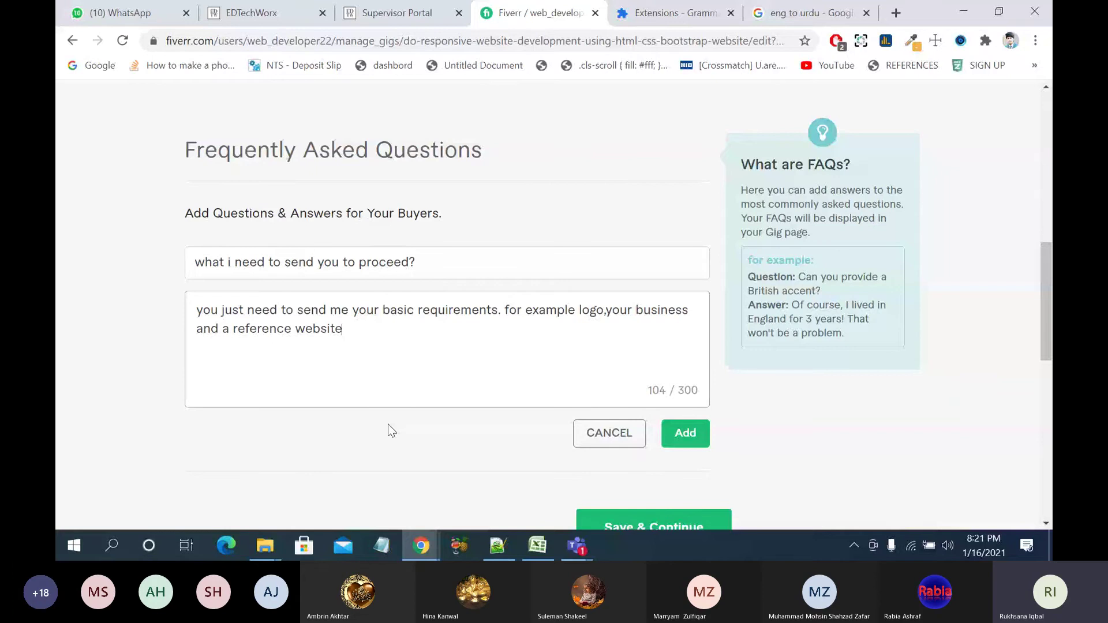
left_click(685, 434)
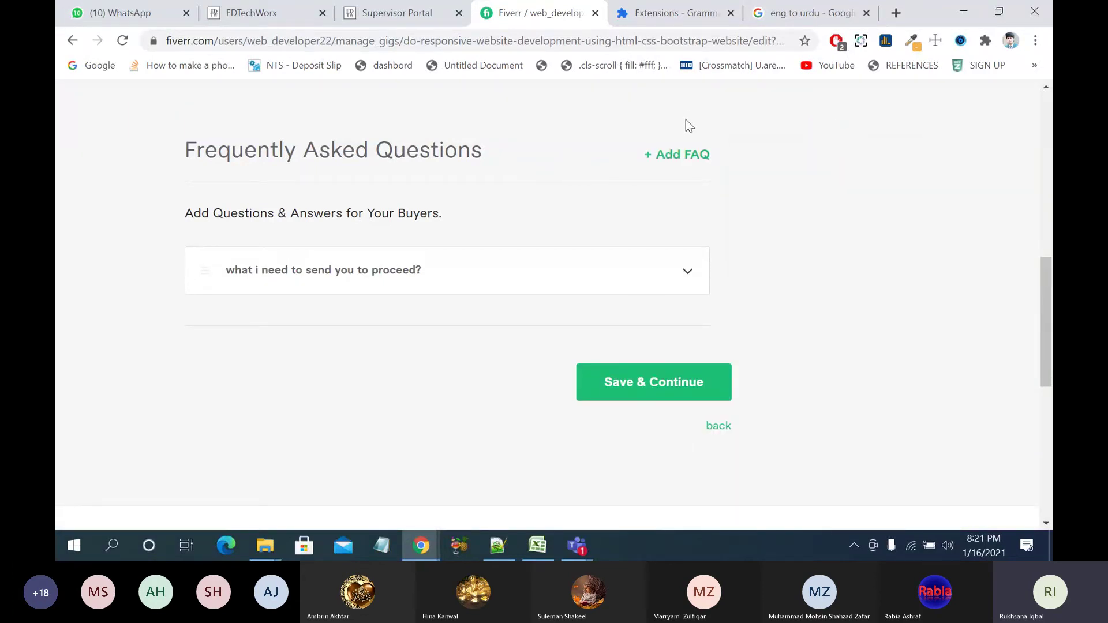
Step: Start another blank FAQ entry for the gig
left_click(692, 160)
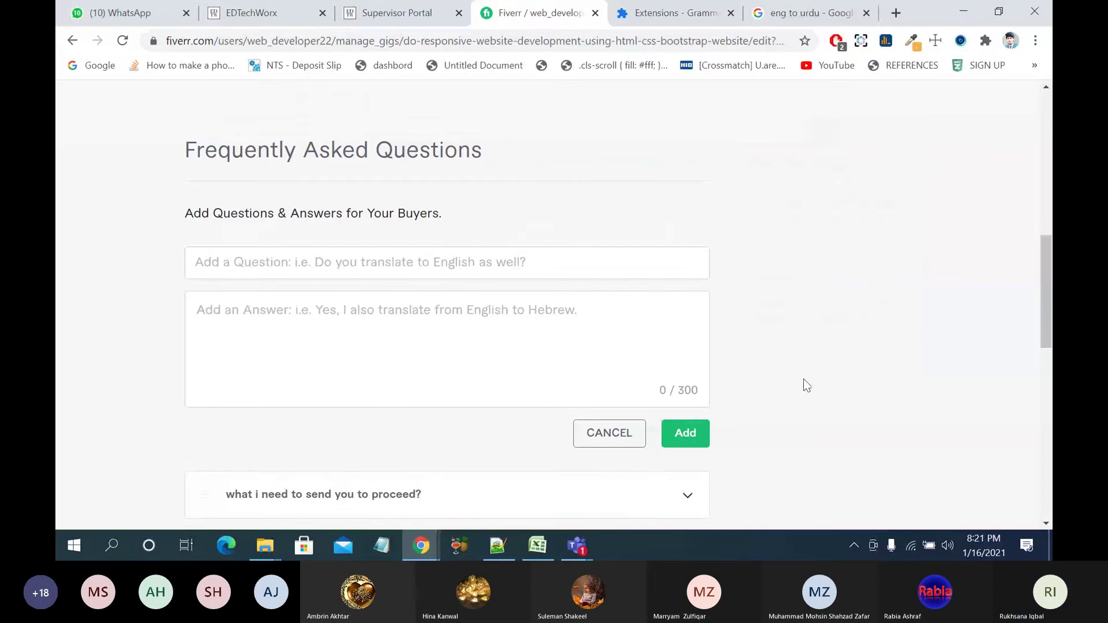
scroll(804, 380, "down", 3)
scroll(803, 380, "up", 1)
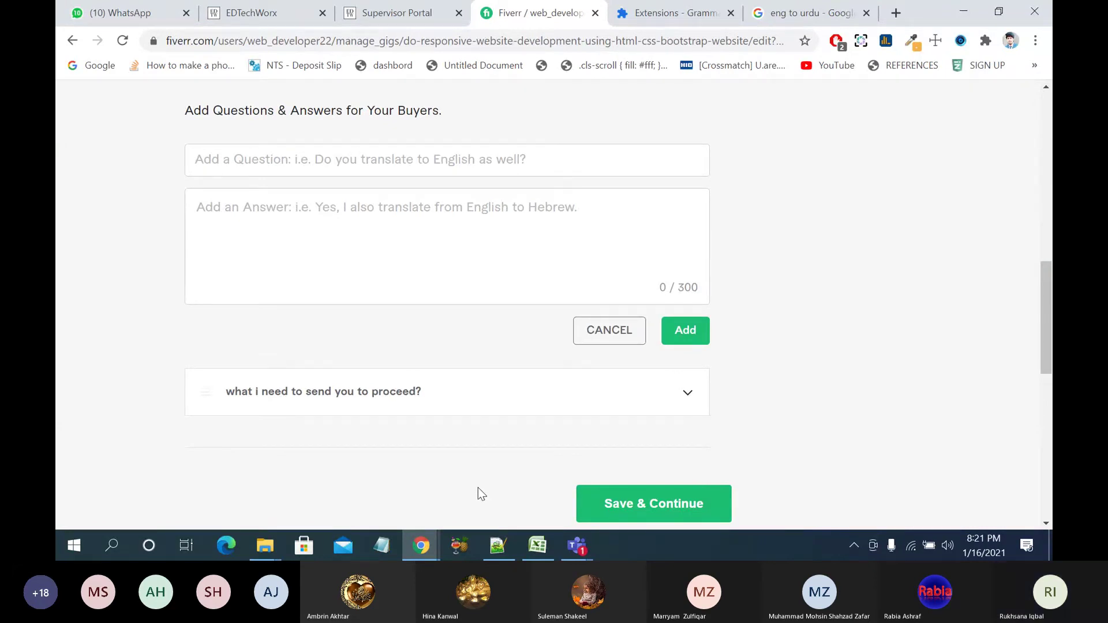
left_click(302, 152)
type("what ")
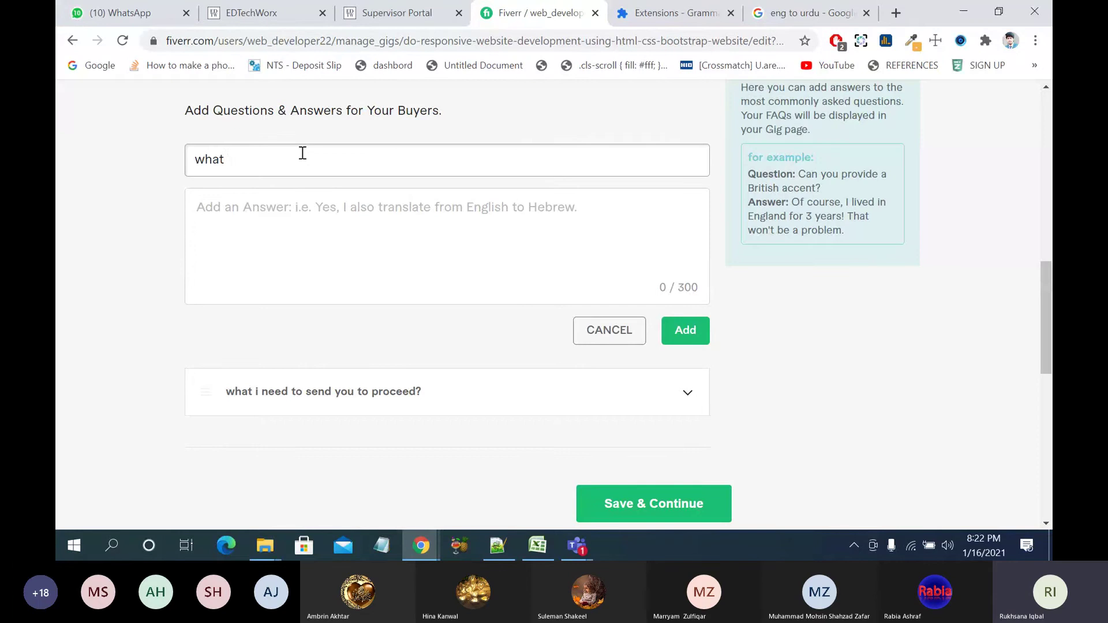
type("you")
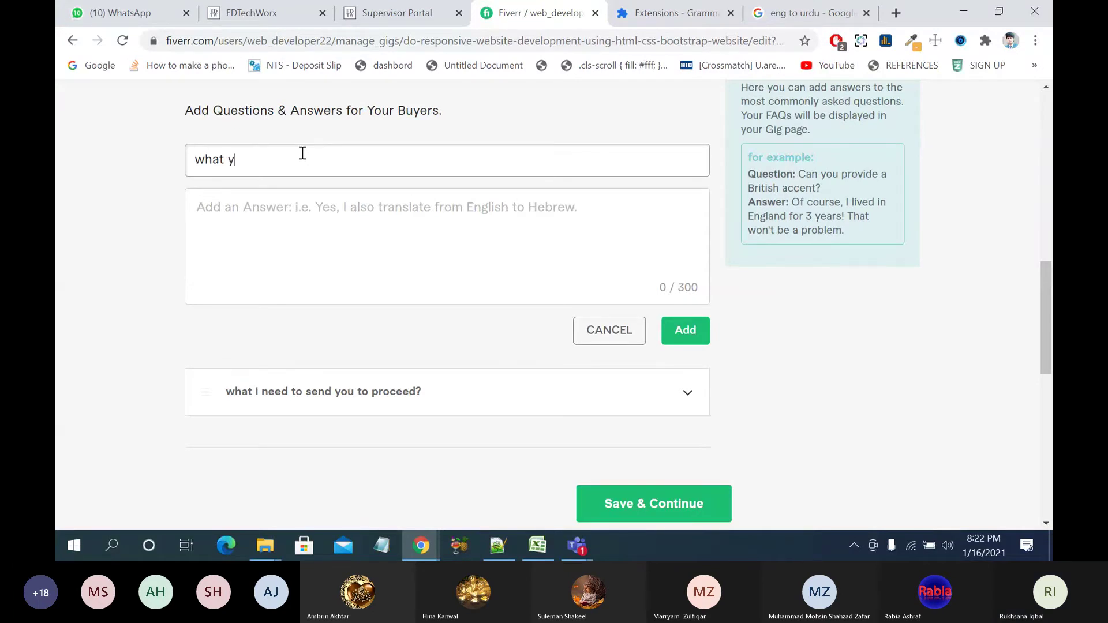
key("BackSpace")
key("BackSpace")
key("BackSpace")
key("BackSpace")
key("BackSpace")
key("BackSpace")
key("BackSpace")
key("BackSpace")
type("if i hacve")
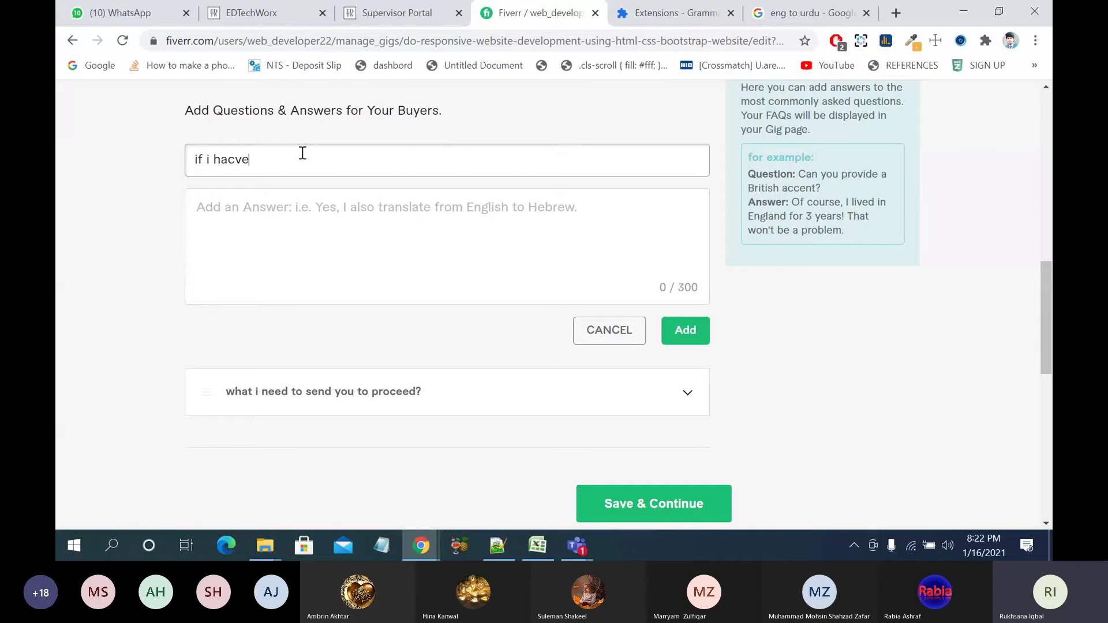
key("BackSpace")
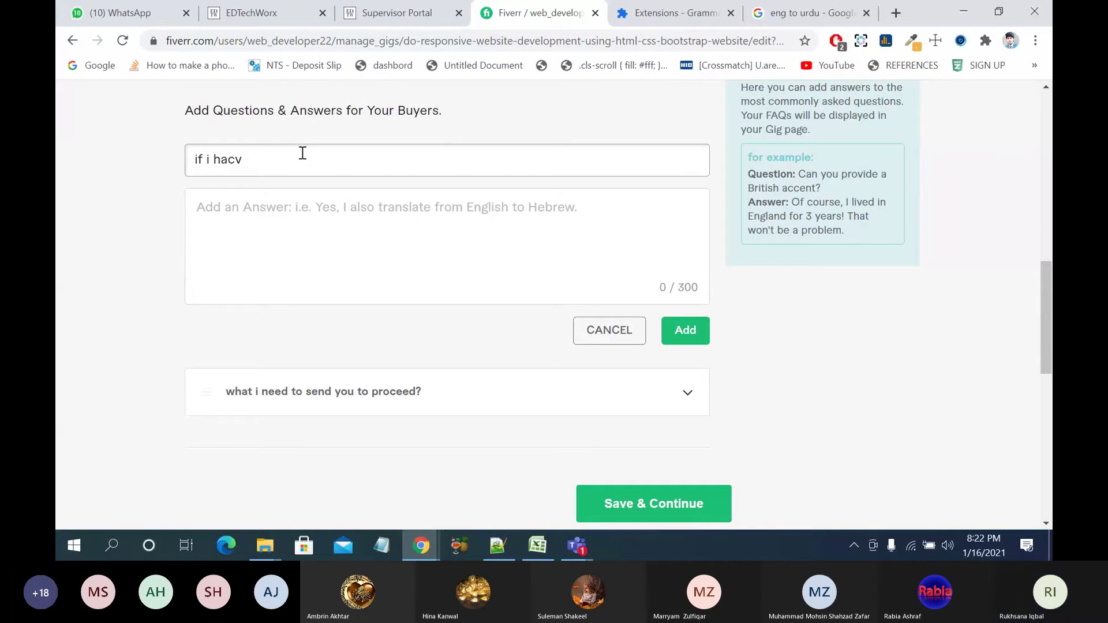
key("BackSpace")
key("BackSpace")
key("BackSpace")
key("BackSpace")
key("BackSpace")
type("f")
key("BackSpace")
key("BackSpace")
key("BackSpace")
key("BackSpace")
key("BackSpace")
key("BackSpace")
type("what ")
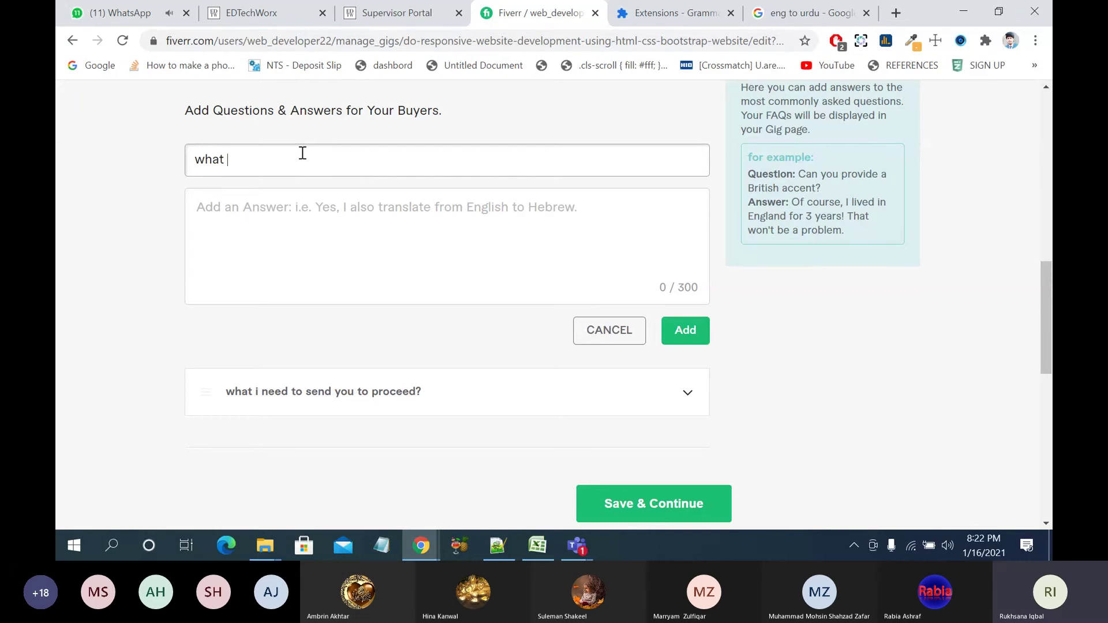
type("will be")
key("BackSpace")
key("BackSpace")
key("BackSpace")
key("BackSpace")
key("BackSpace")
key("BackSpace")
key("BackSpace")
key("BackSpace")
type("will you ive")
key("BackSpace")
key("BackSpace")
key("BackSpace")
key("BackSpace")
key("BackSpace")
key("BackSpace")
key("BackSpace")
key("BackSpace")
key("BackSpace")
key("BackSpace")
key("BackSpace")
key("BackSpace")
key("BackSpace")
key("BackSpace")
key("BackSpace")
key("BackSpace")
key("BackSpace")
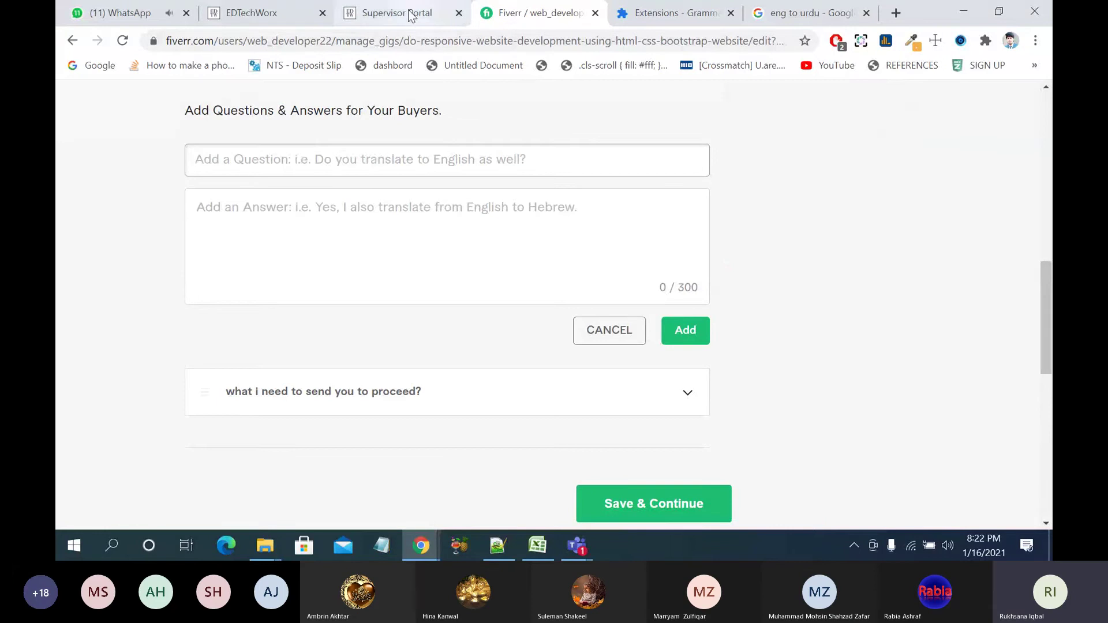
Step: Switch to the incognito window with competitor gigs and look through the custom website gig for FAQ ideas
mouse_move(420, 545)
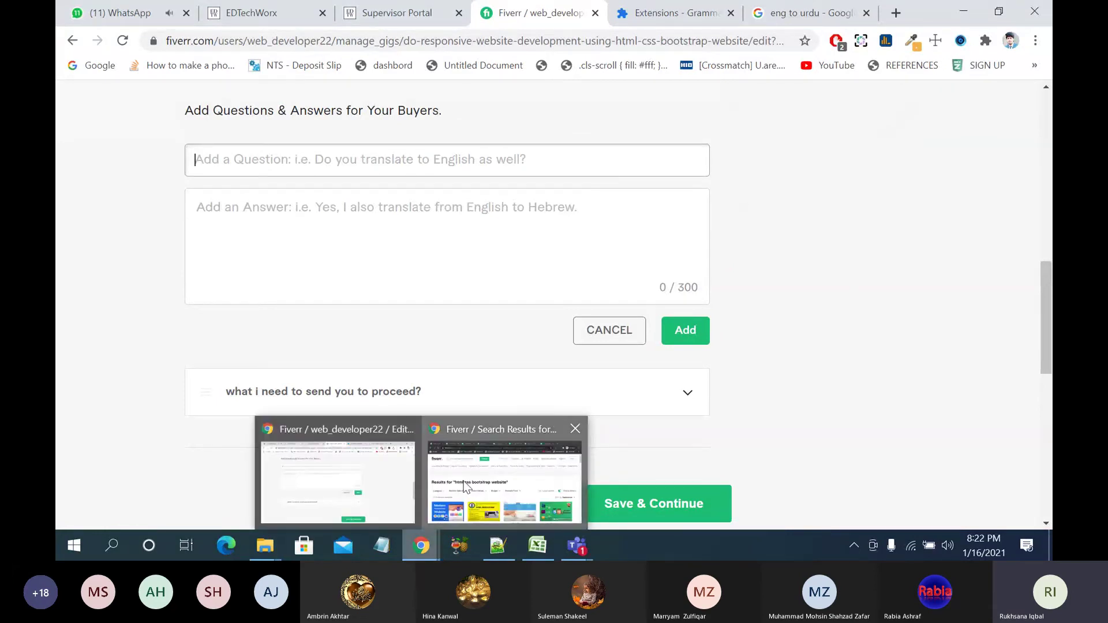
left_click(433, 513)
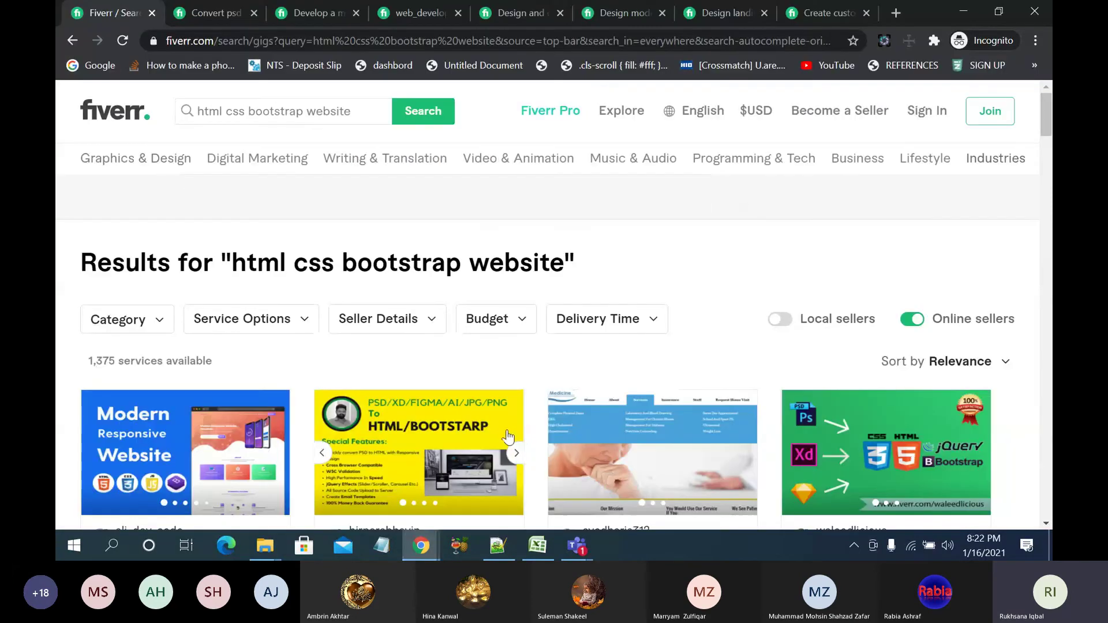
left_click(847, 8)
scroll(523, 333, "down", 10)
scroll(524, 334, "down", 15)
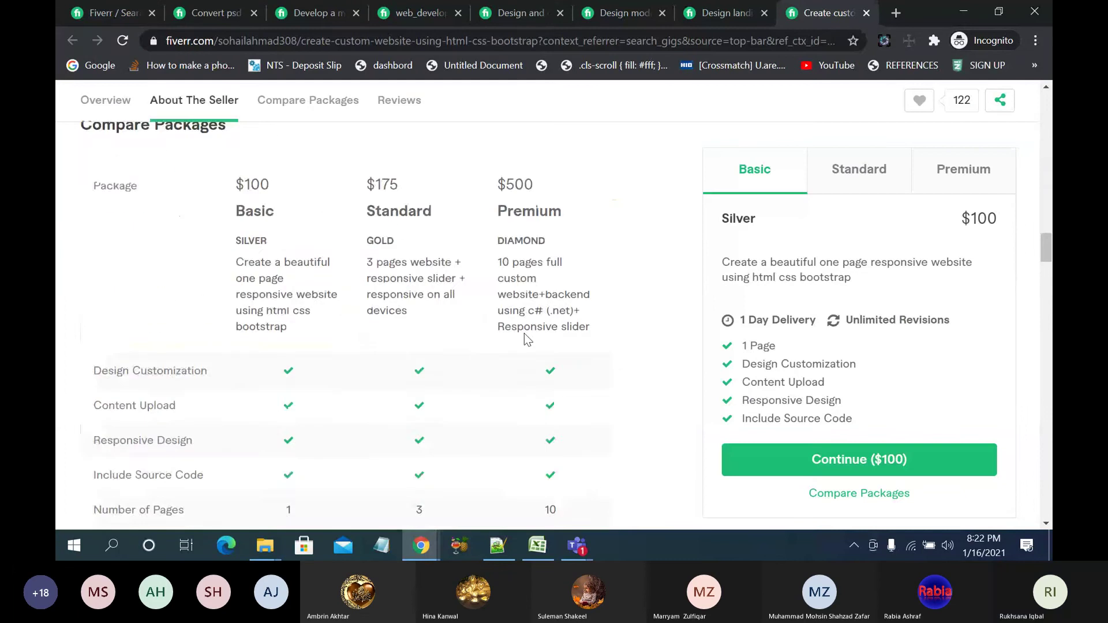
scroll(524, 334, "down", 15)
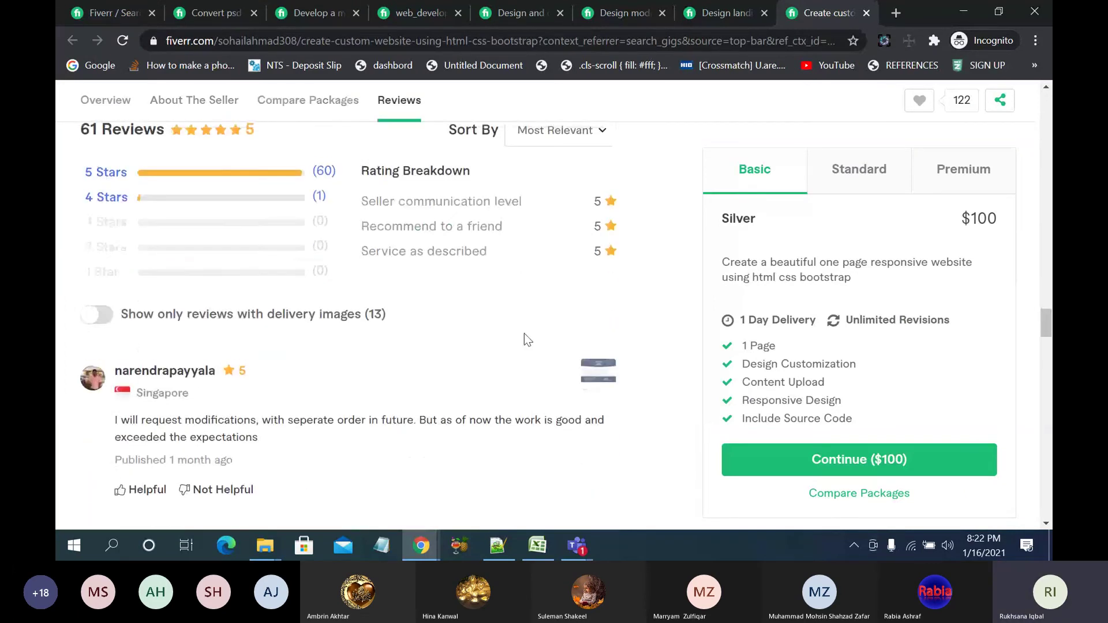
scroll(524, 334, "down", 10)
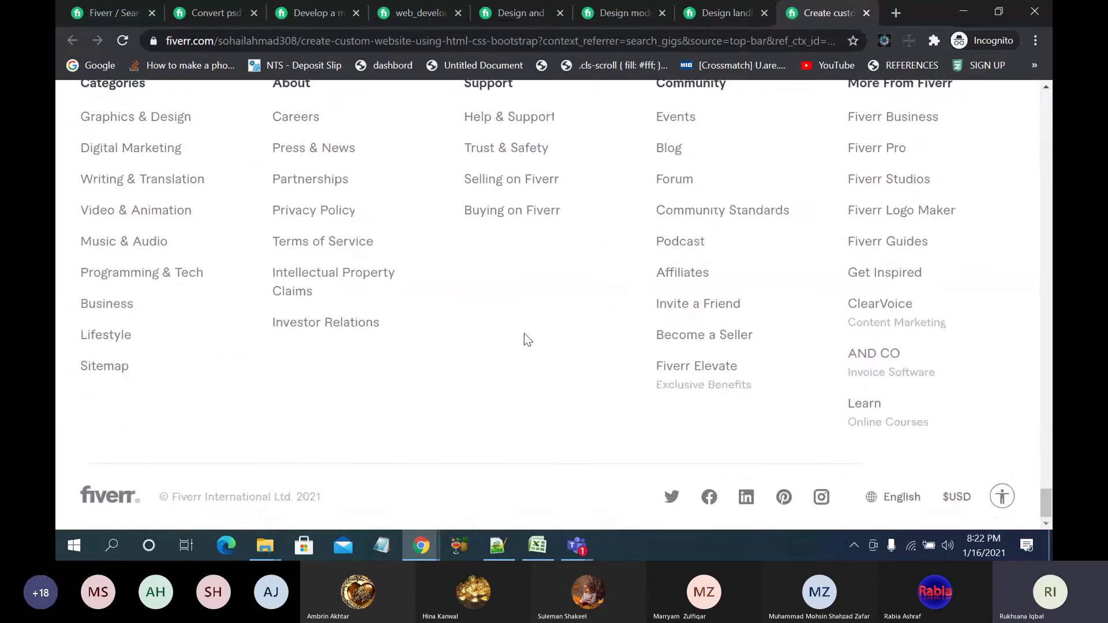
scroll(524, 334, "up", 8)
scroll(525, 340, "down", 2)
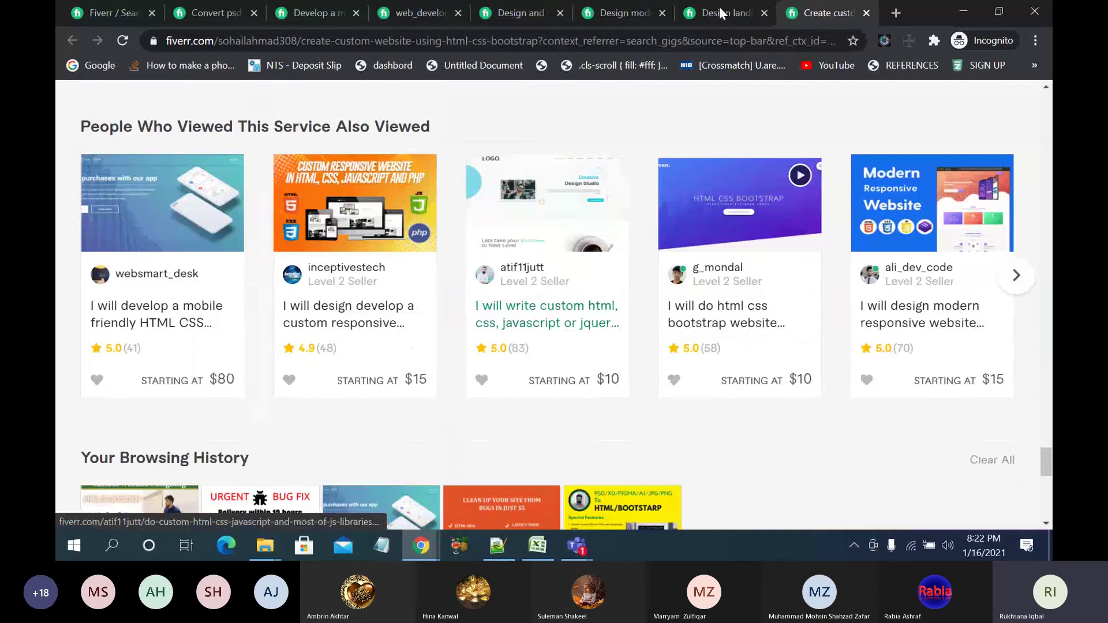
Step: Look through the competitor's landing page design gig for an FAQ section
left_click(720, 12)
scroll(481, 386, "down", 5)
scroll(482, 386, "down", 10)
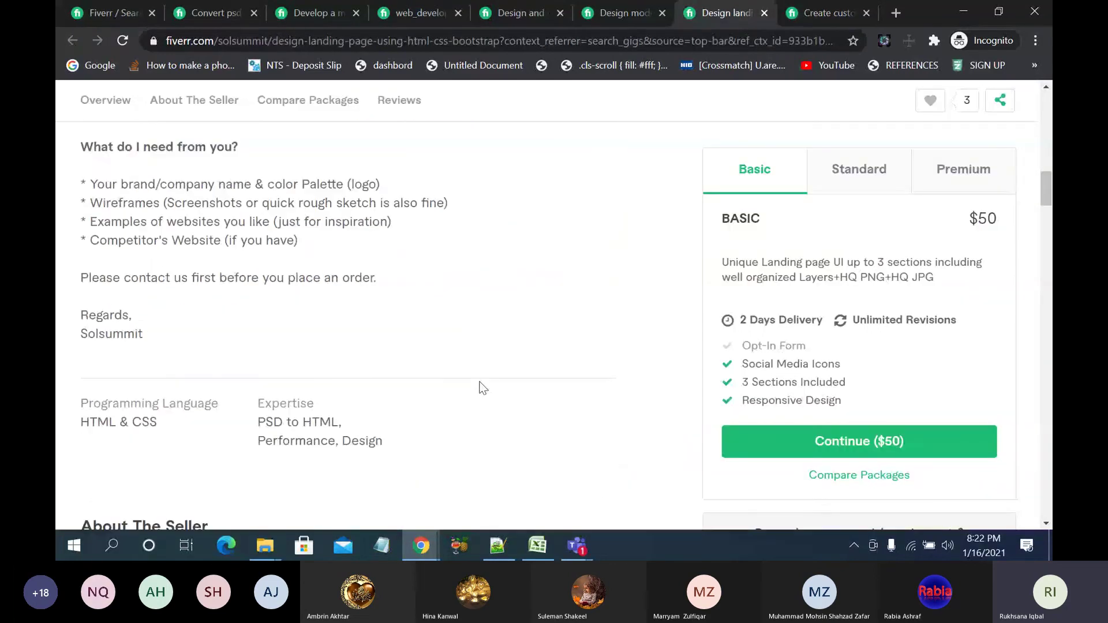
scroll(483, 388, "down", 2)
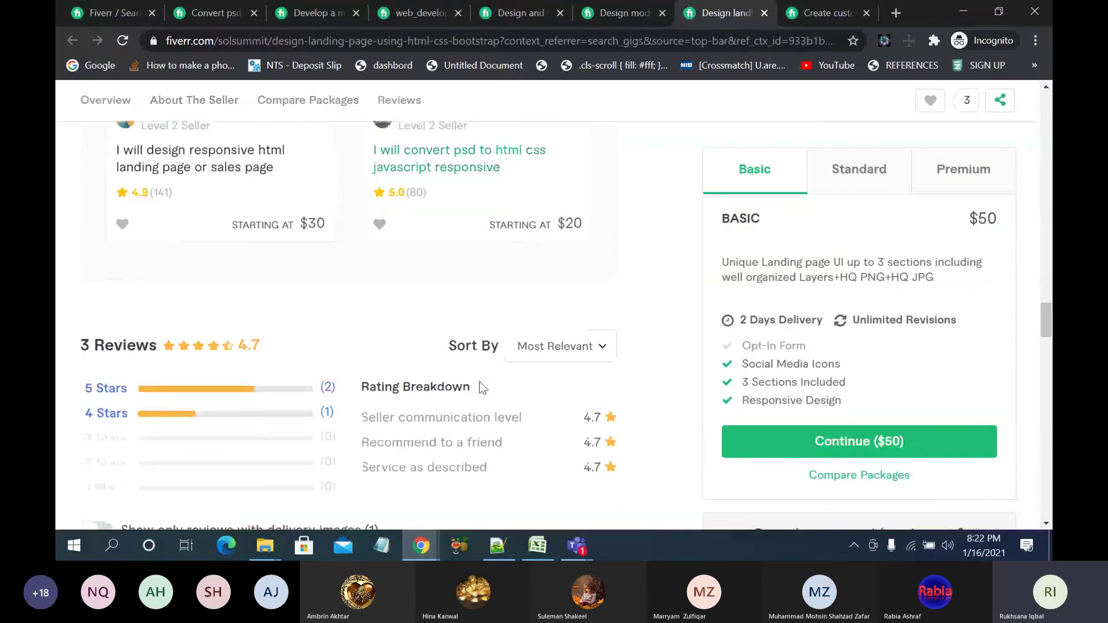
scroll(483, 387, "down", 6)
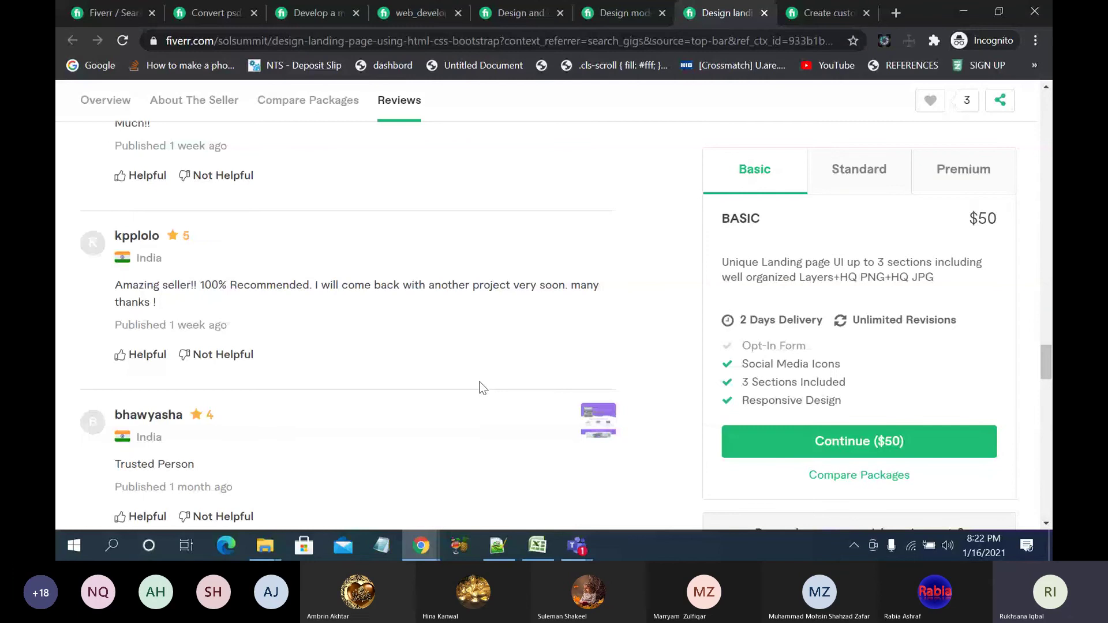
scroll(483, 388, "down", 5)
scroll(477, 389, "up", 3)
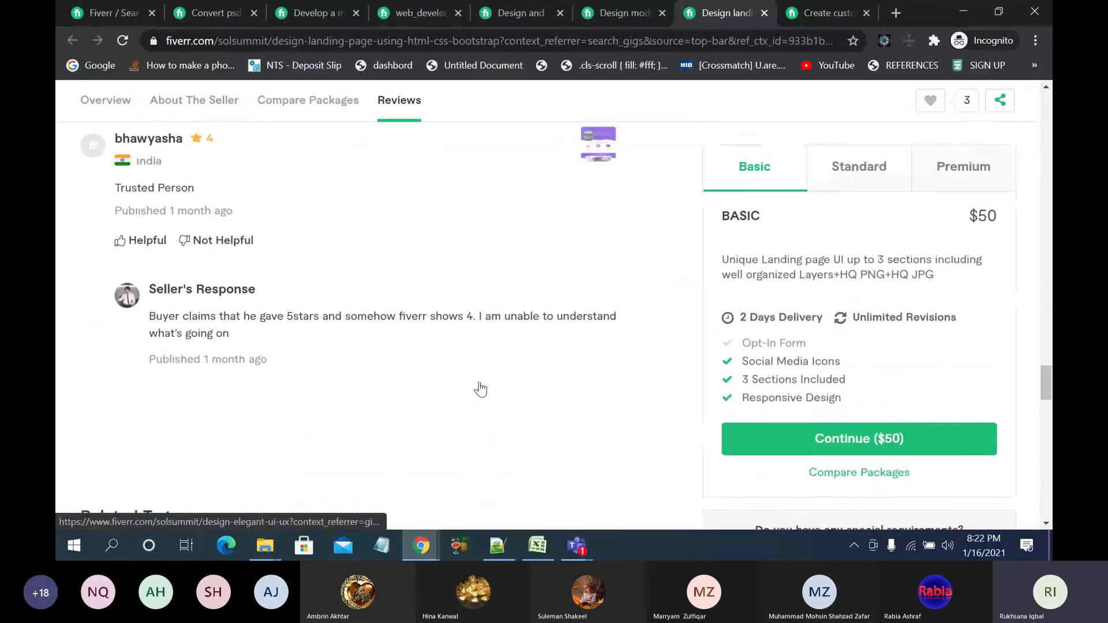
Step: Find the FAQ section of the competitor's modern responsive website gig and examine its questions
left_click(621, 21)
scroll(509, 292, "down", 10)
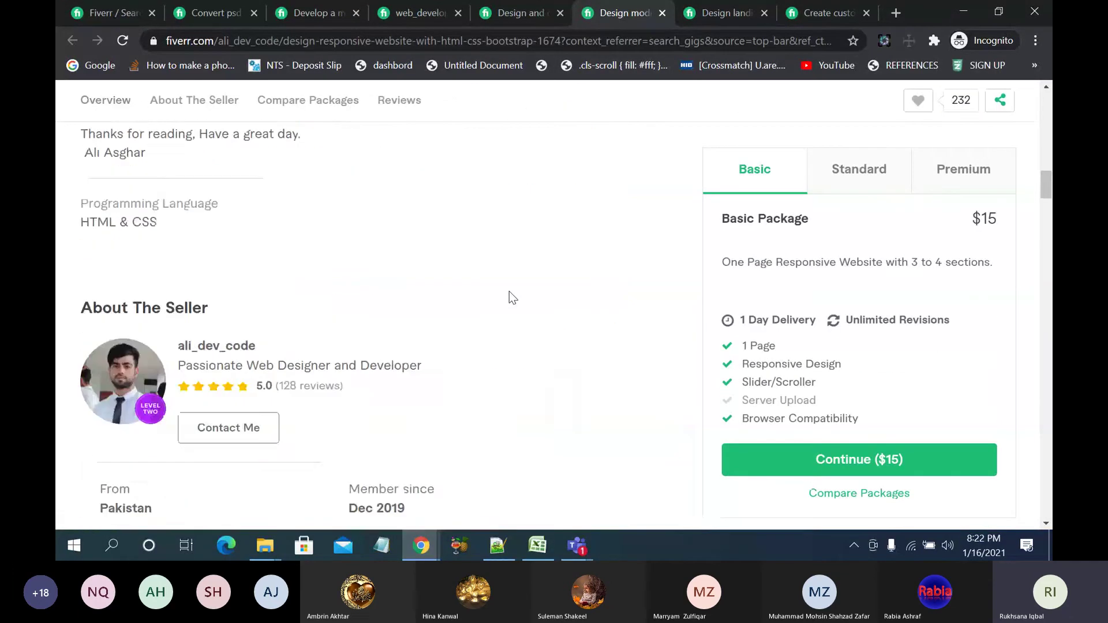
scroll(509, 292, "down", 15)
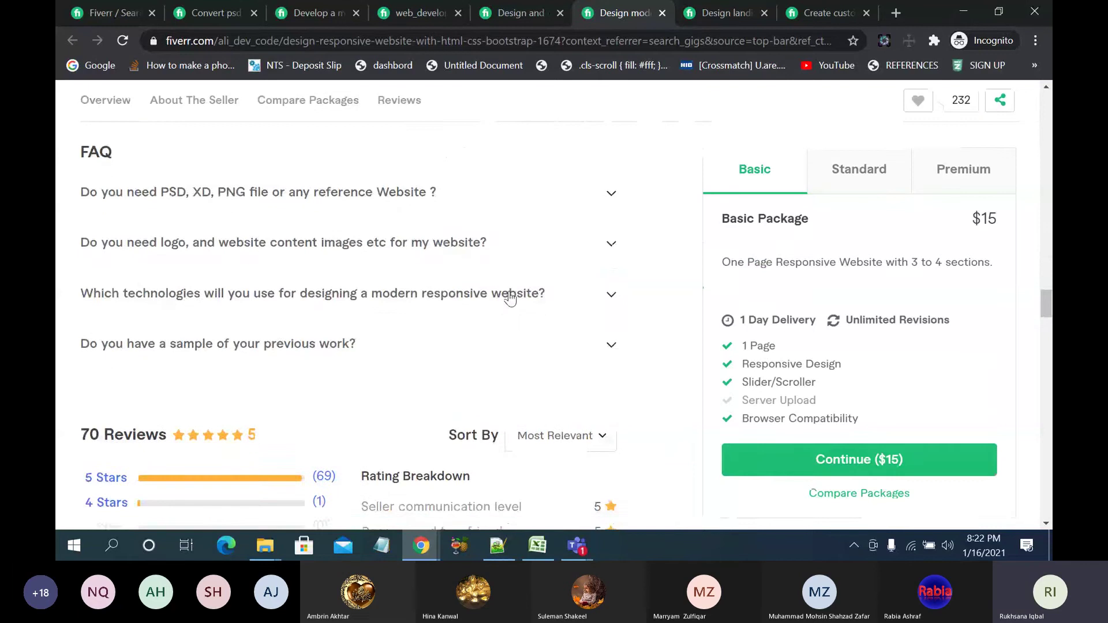
Step: Read the competitor's FAQ answers about needing PSD, XD, PNG or reference files and about supplying a logo and website content
scroll(509, 294, "down", 3)
scroll(509, 293, "up", 4)
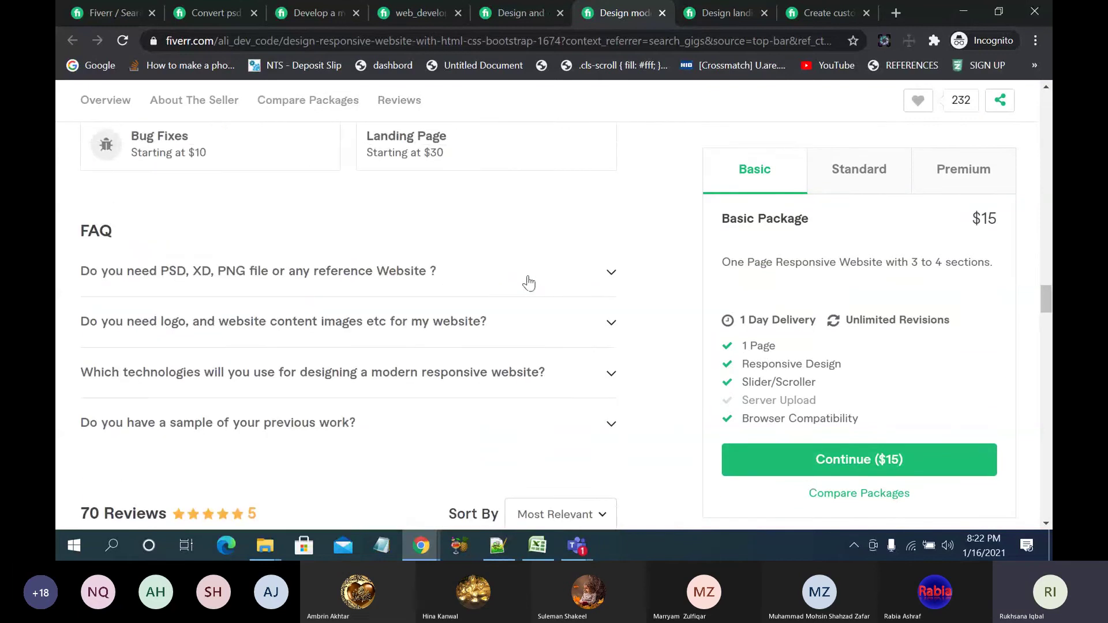
left_click(227, 287)
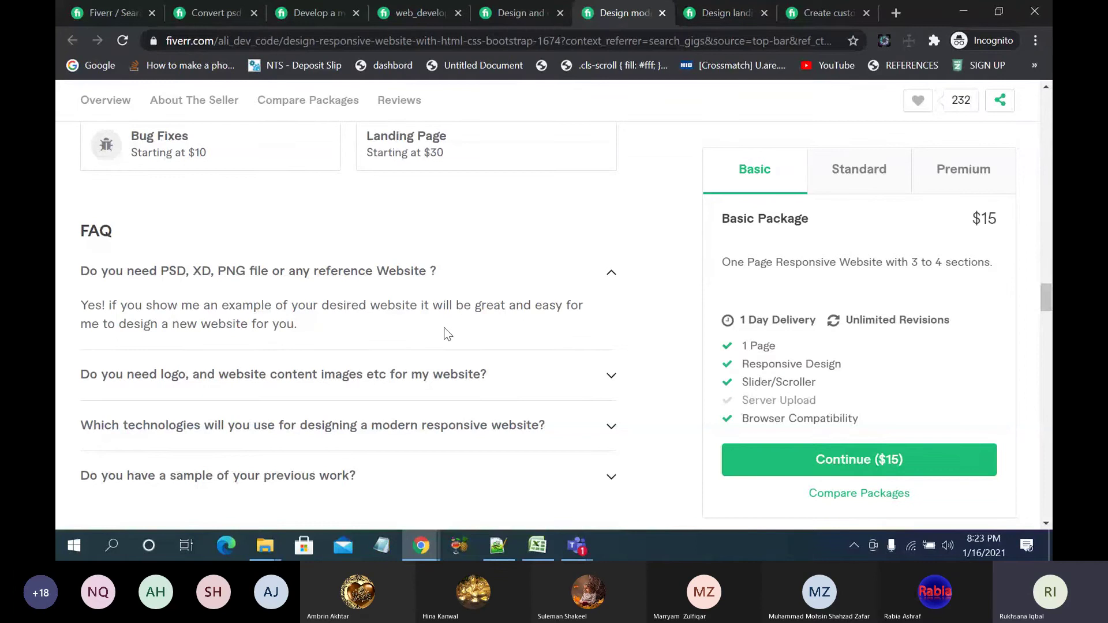
left_click(611, 273)
left_click(612, 276)
left_click(611, 275)
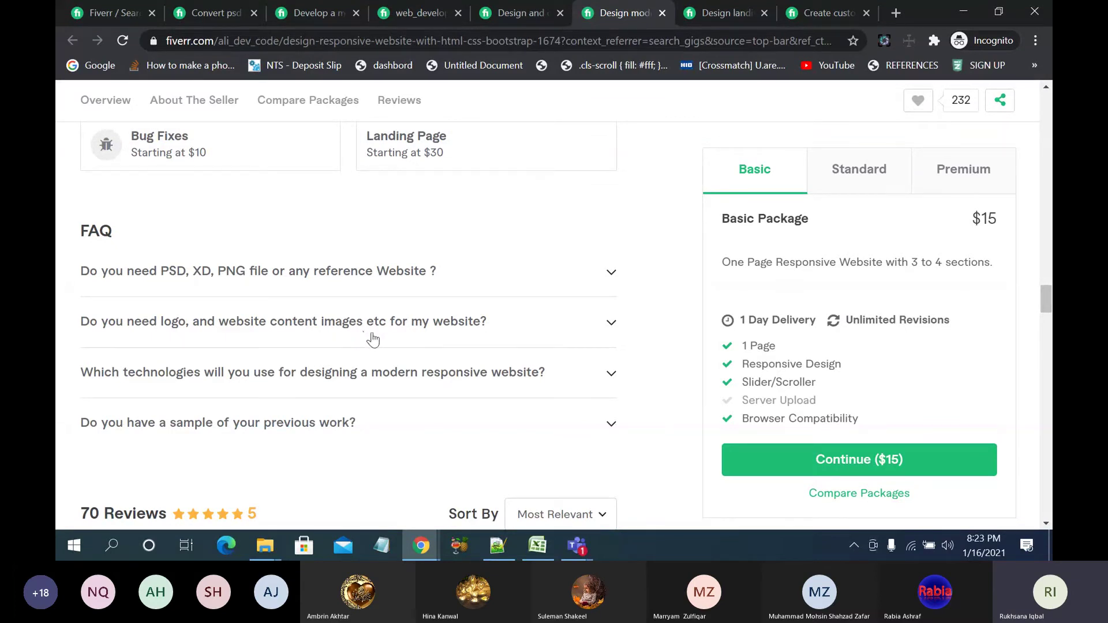
left_click(398, 324)
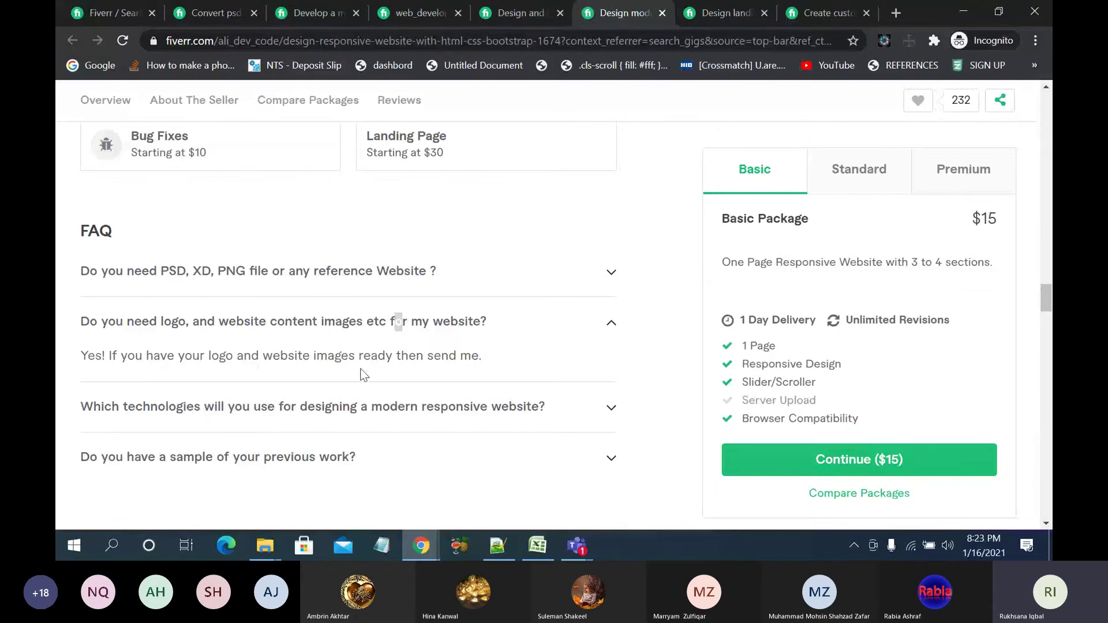
left_click(501, 328)
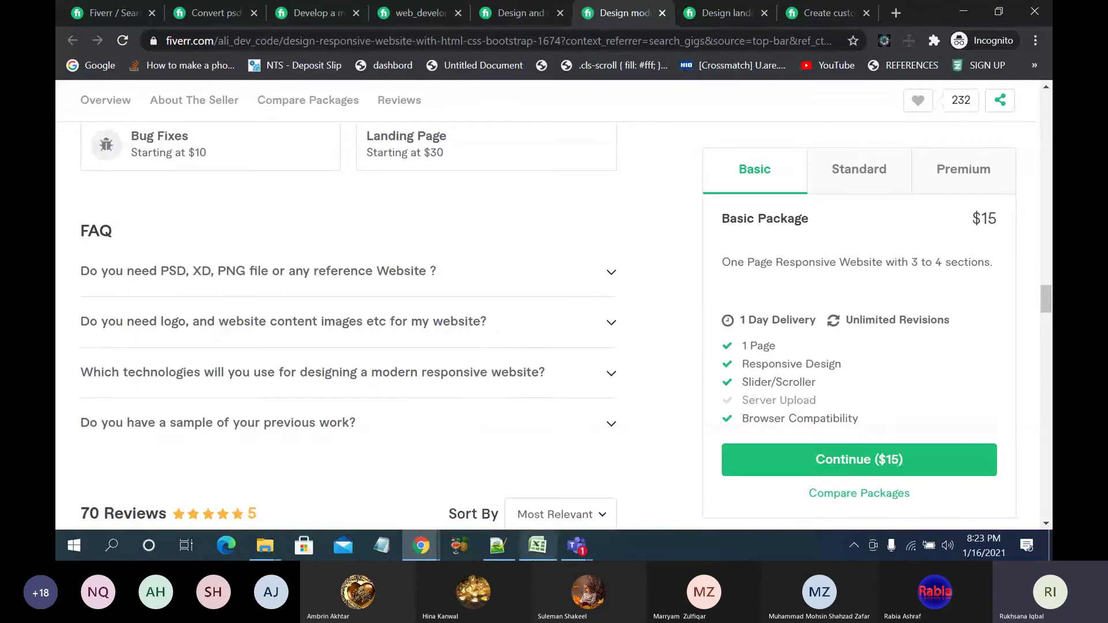
Step: Return to the browser window containing the gig's blank FAQ entry
left_click(499, 549)
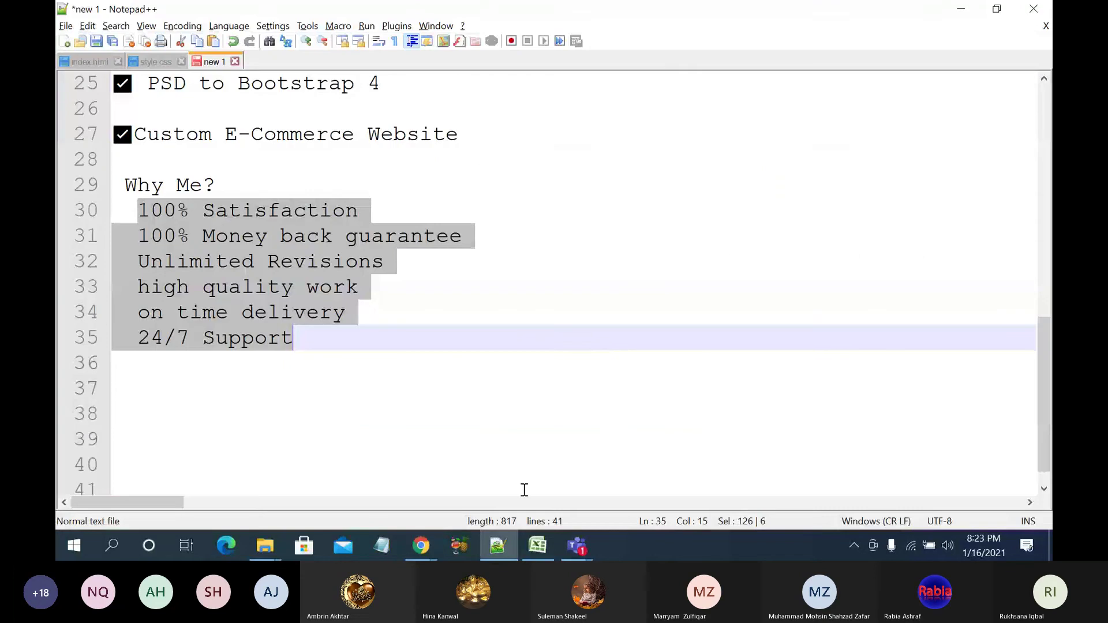
mouse_move(421, 546)
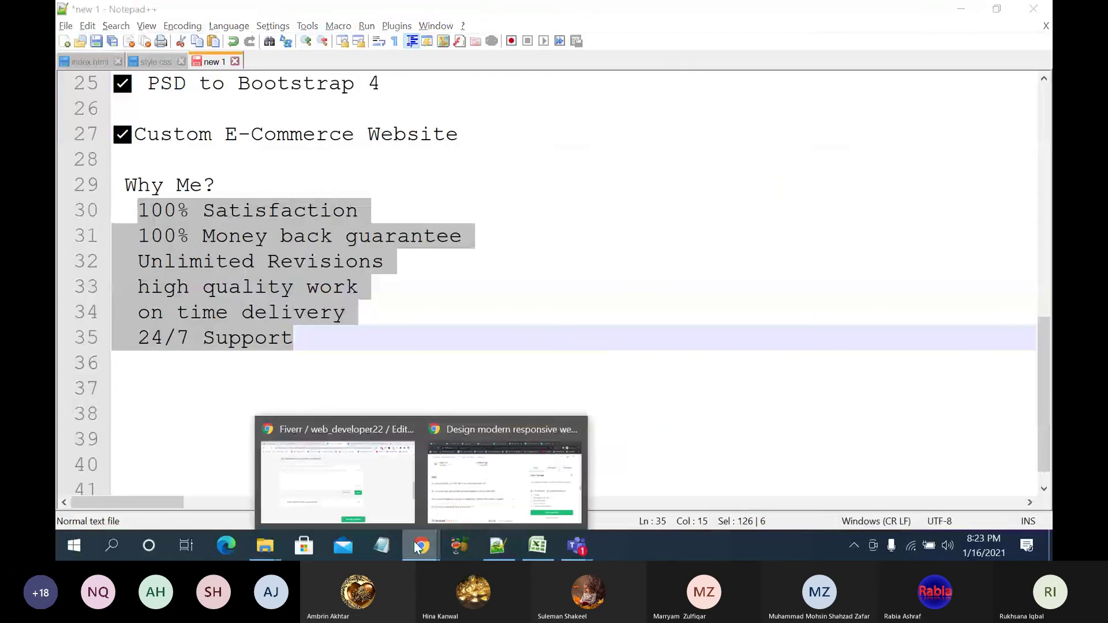
left_click(489, 486)
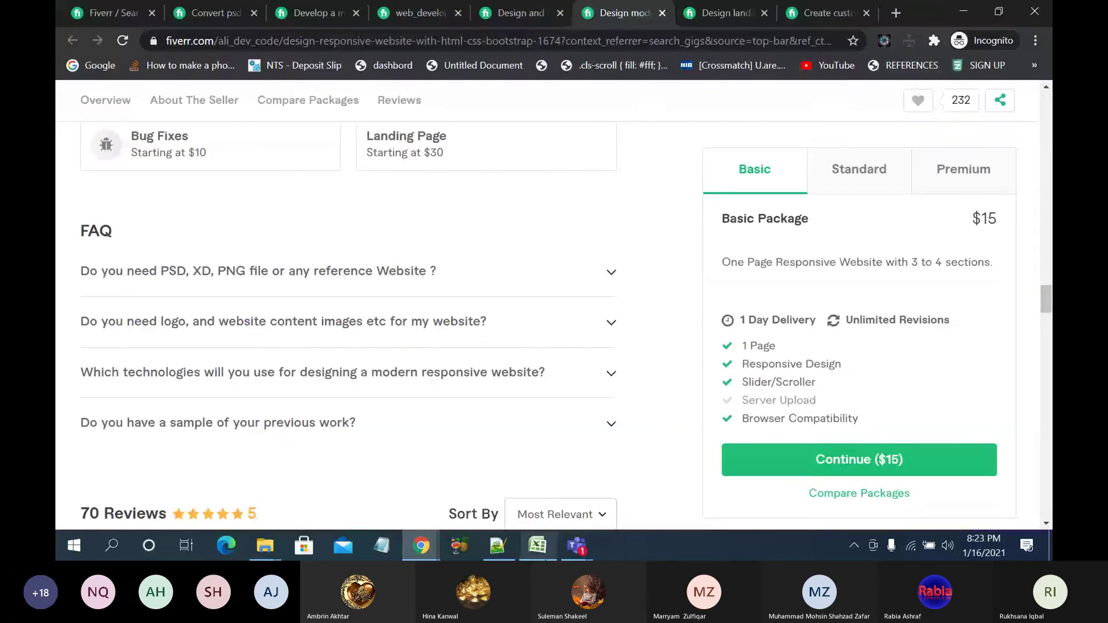
mouse_move(421, 546)
left_click(364, 474)
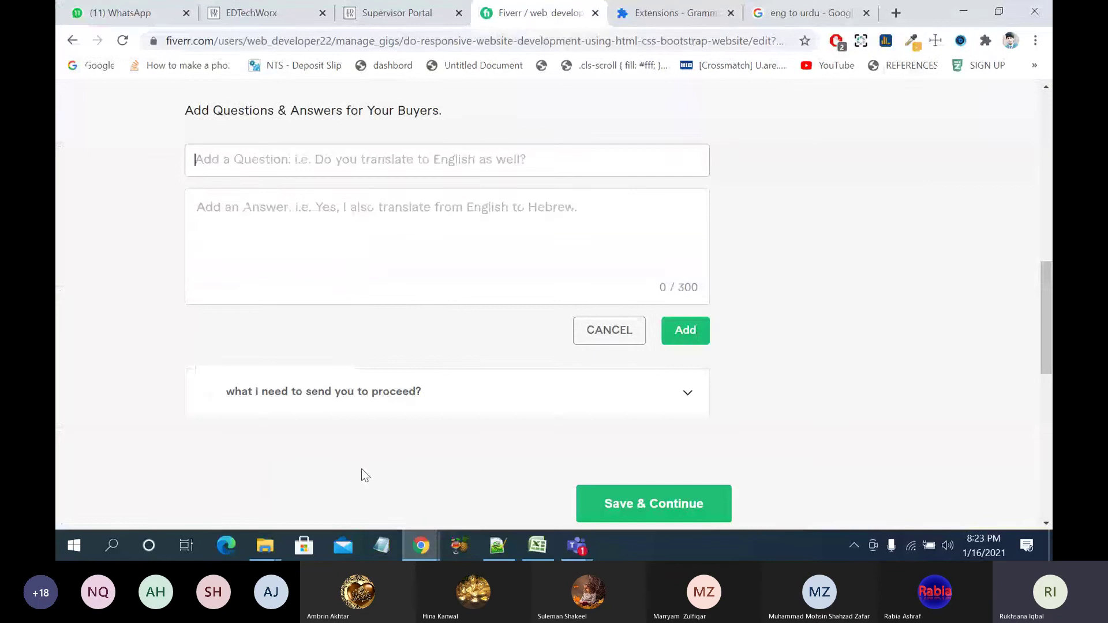
type("do ")
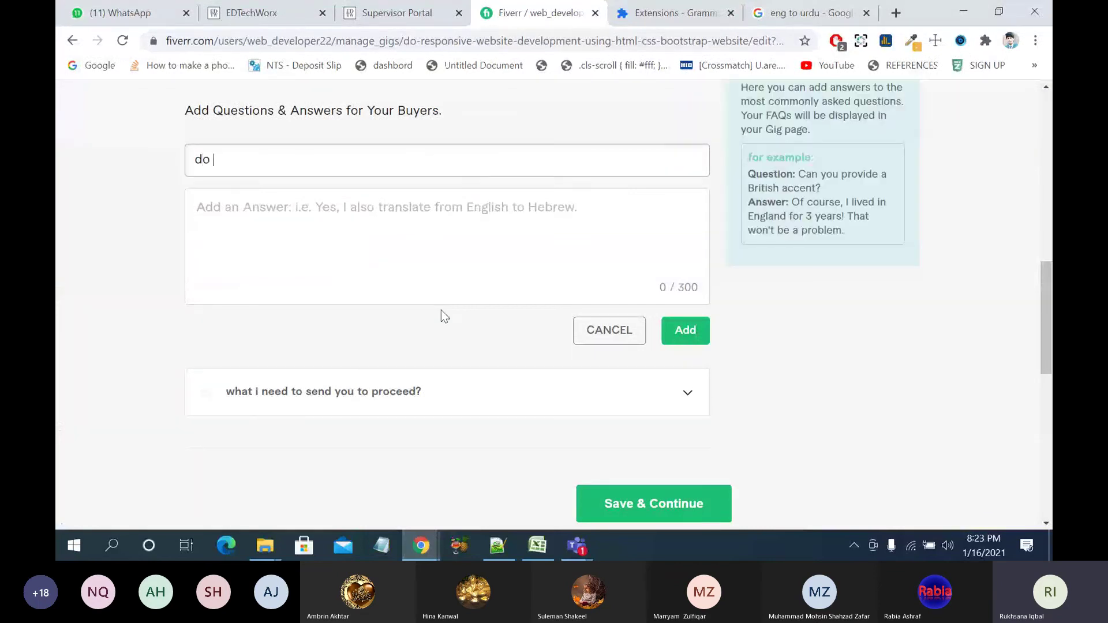
type("yo")
key("BackSpace")
key("BackSpace")
key("BackSpace")
key("BackSpace")
key("BackSpace")
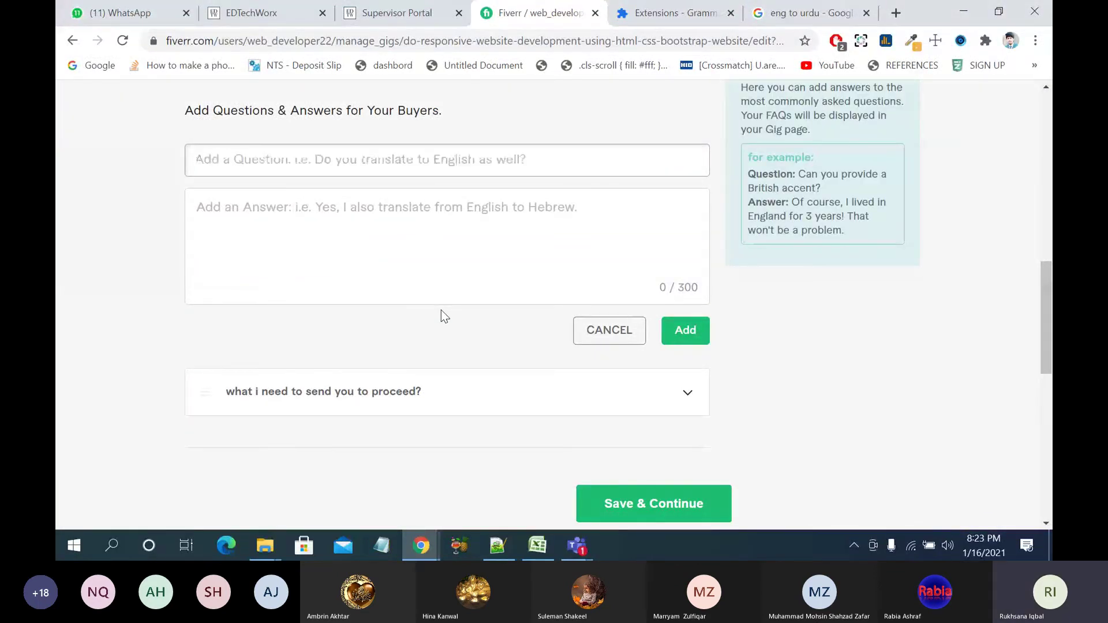
Step: Draft the opening words "what will be?" in the English to Urdu translator and start a new line
left_click(814, 11)
left_click(404, 186)
type("what w")
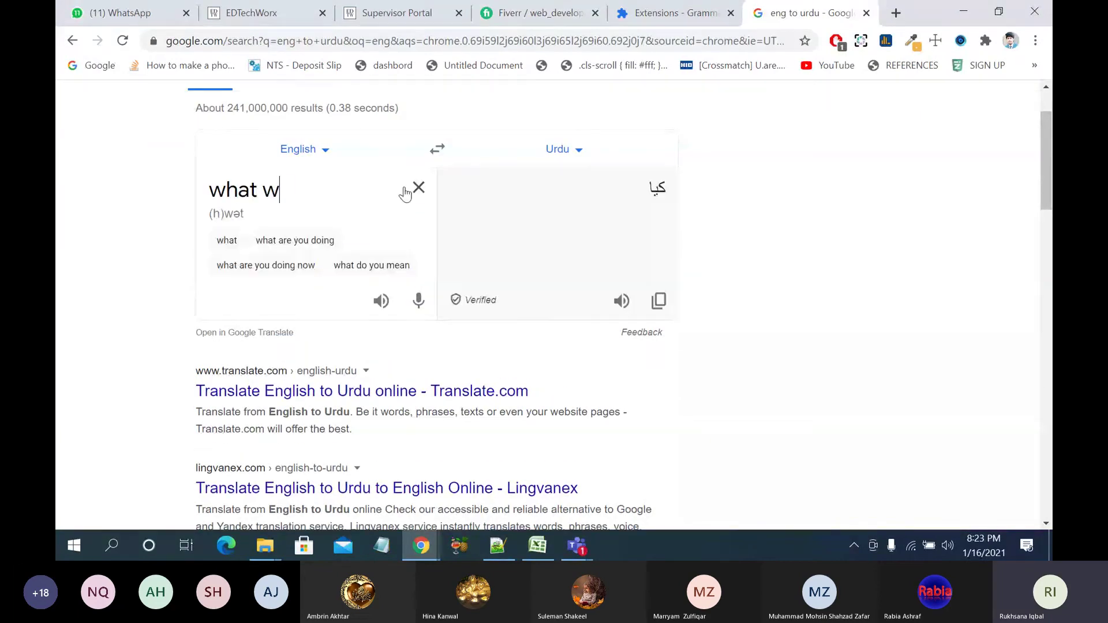
type("ill be")
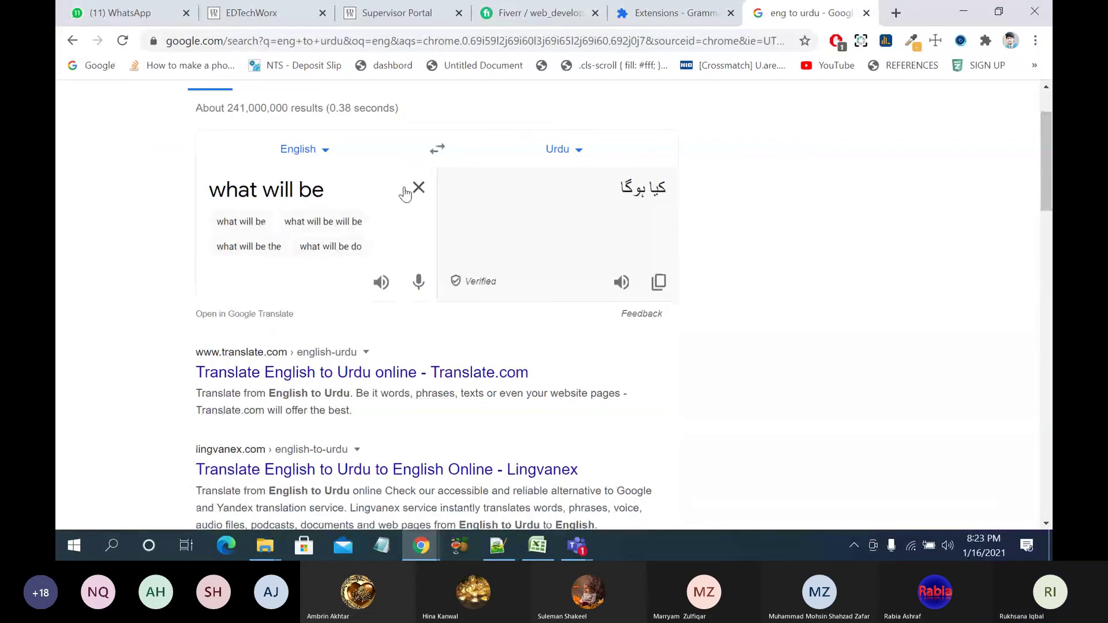
type("?")
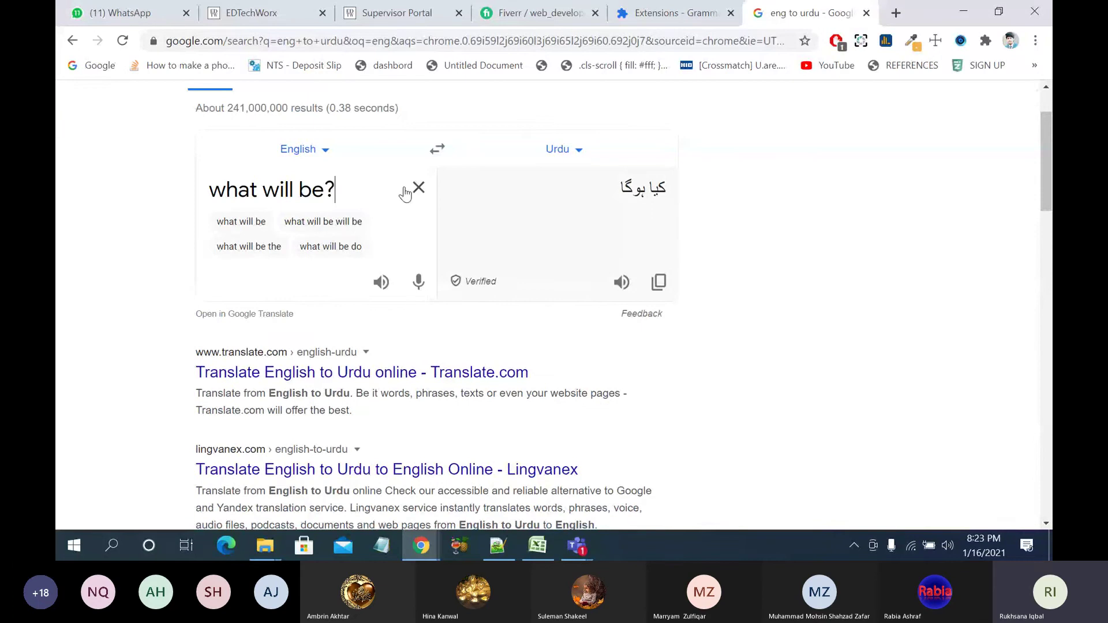
key("Return")
Step: Complete the draft in the translator with "if i have not ready website content yet."
type("if ")
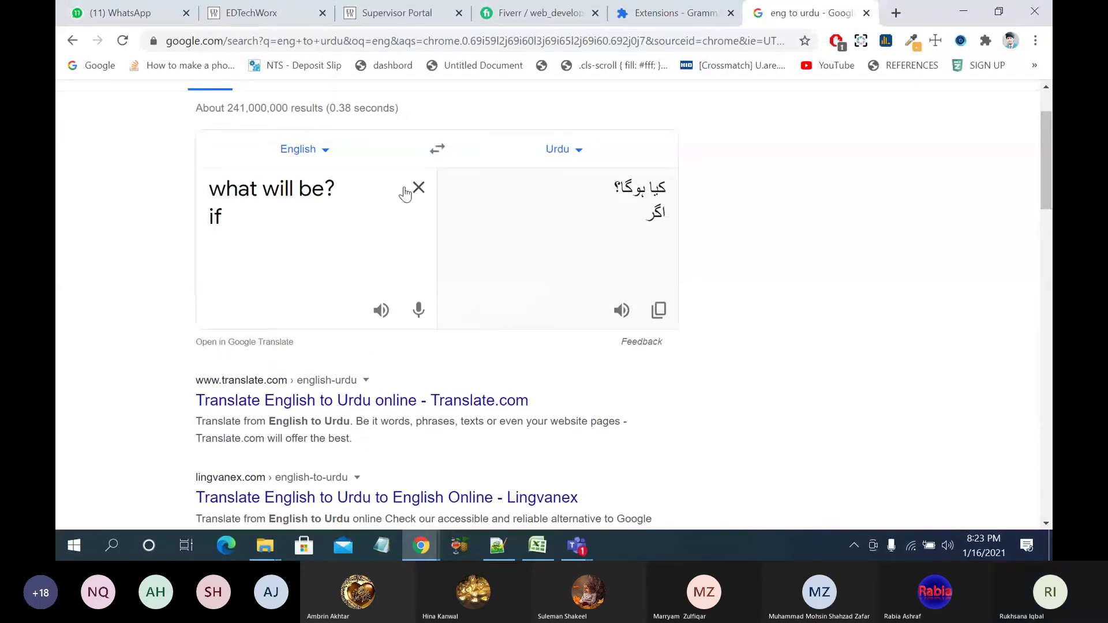
type("i a")
key("BackSpace")
type("h")
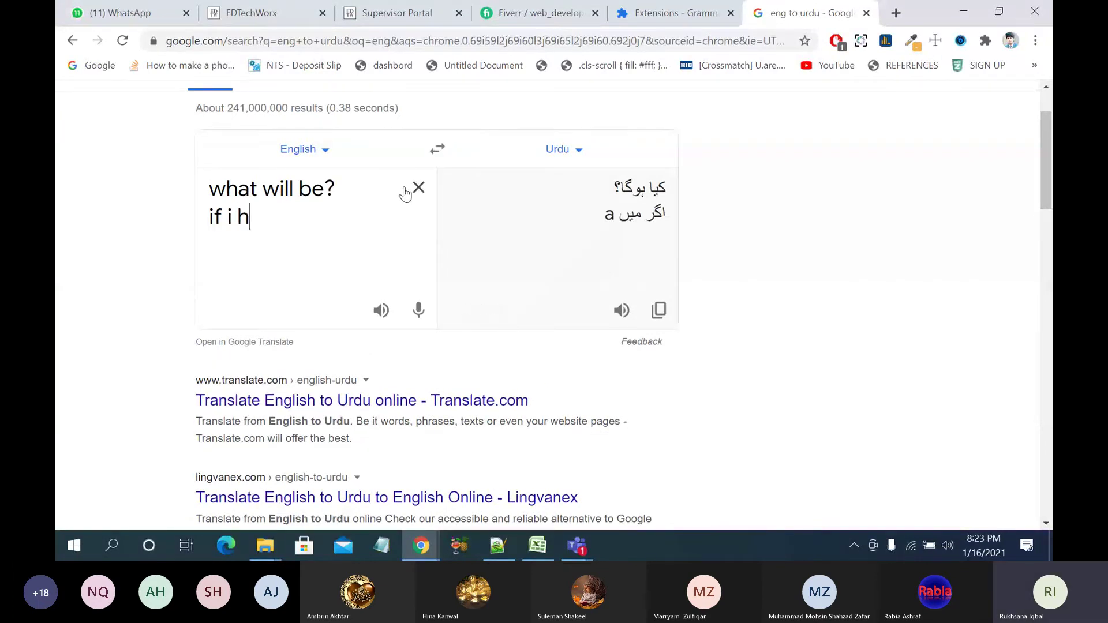
type("ave not re")
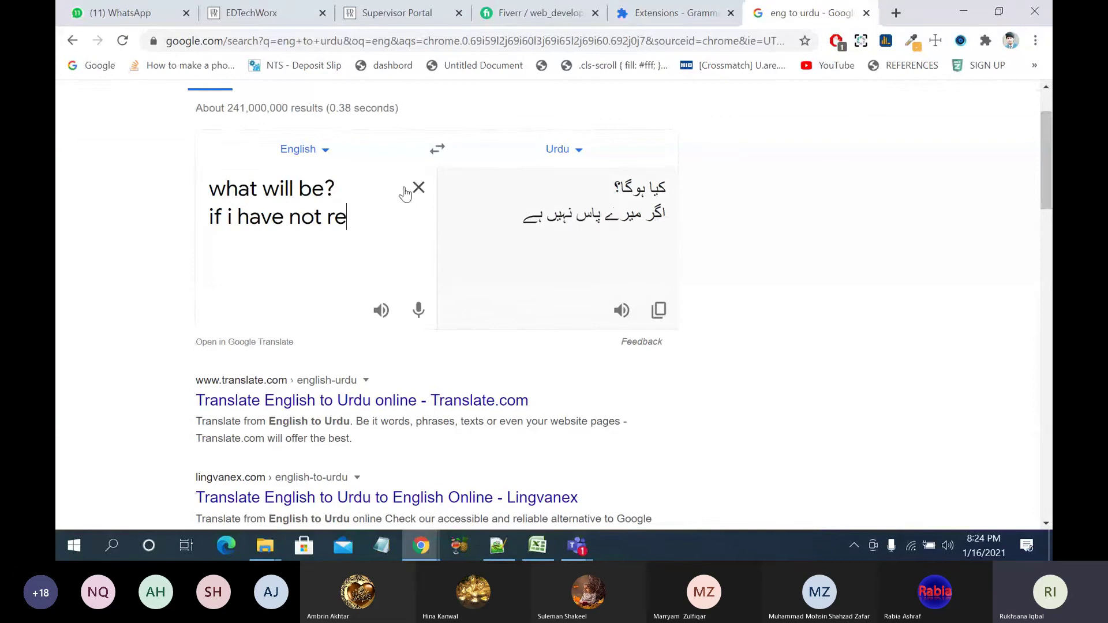
type("ady websotes")
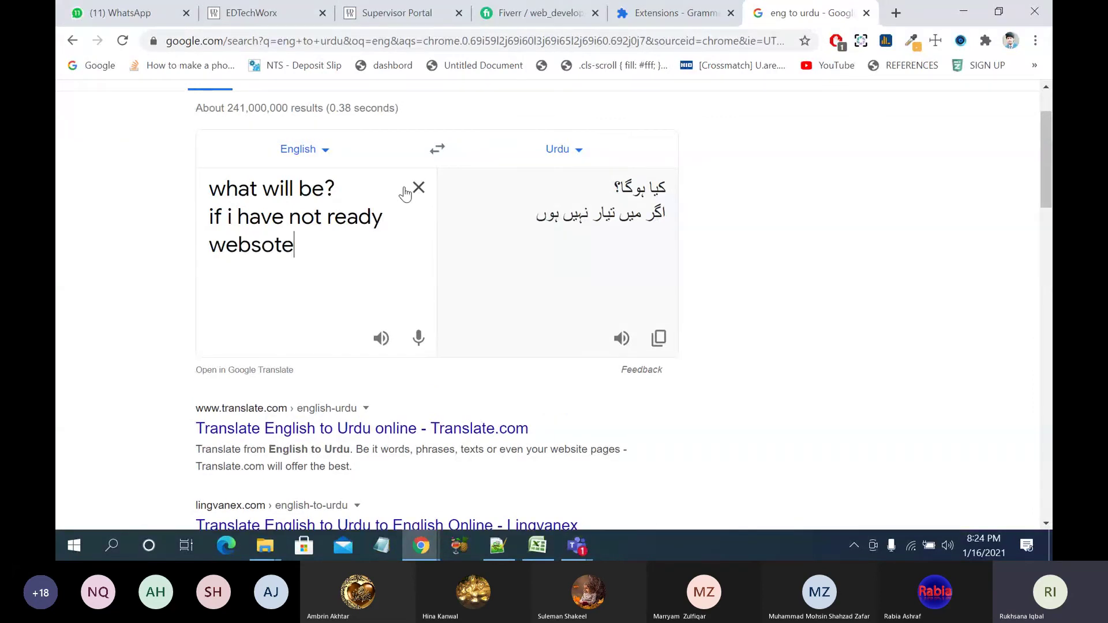
key("BackSpace")
key("BackSpace")
key("BackSpace")
key("BackSpace")
type("it")
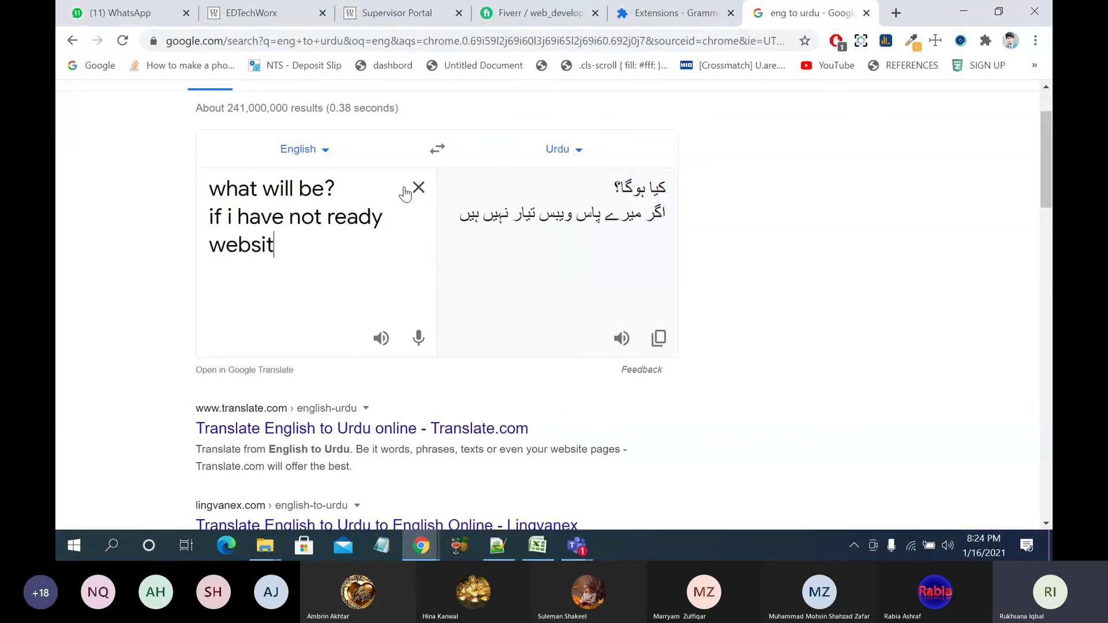
type("e content.")
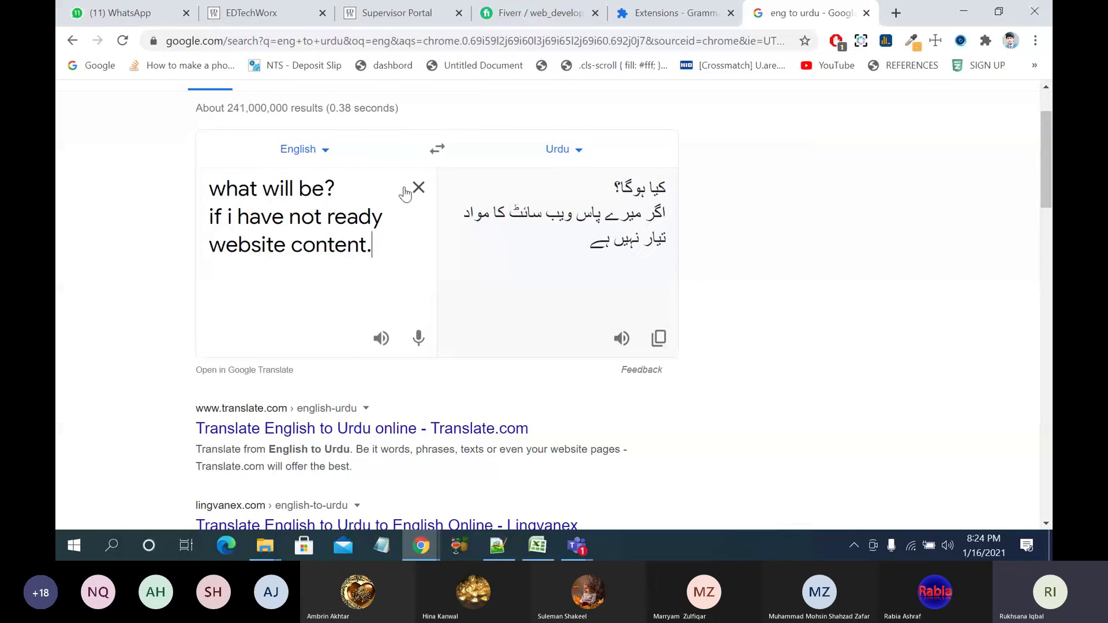
key("BackSpace")
type("yet.")
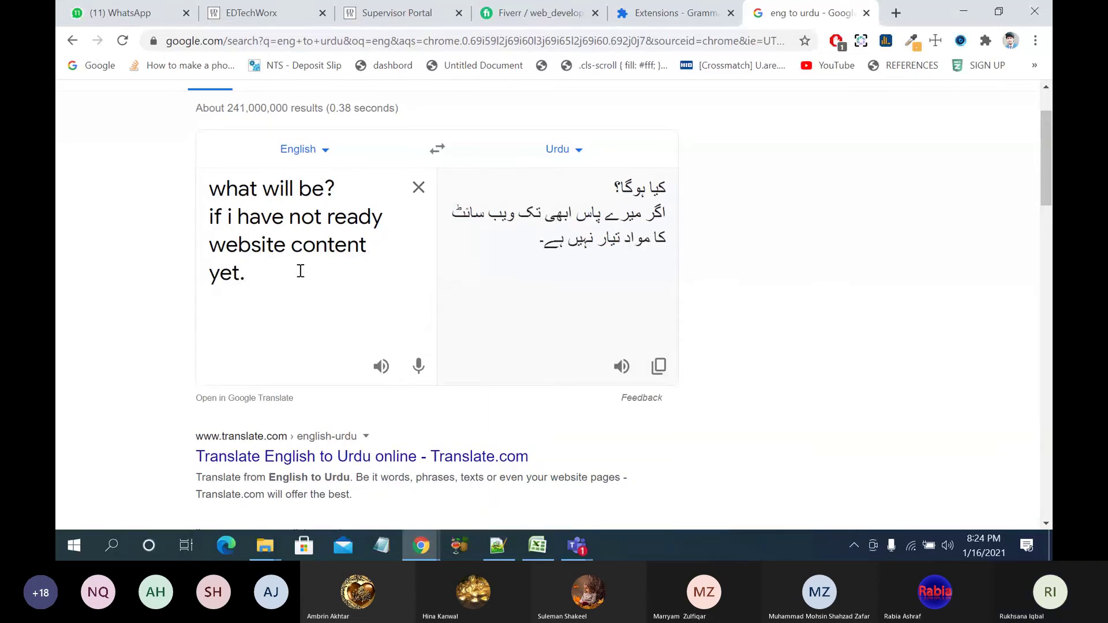
Step: Move the drafted text from the translator into the gig's new FAQ question and place the cursor in its answer
left_click_drag(260, 273, 192, 197)
key("ctrl+c")
key("BackSpace")
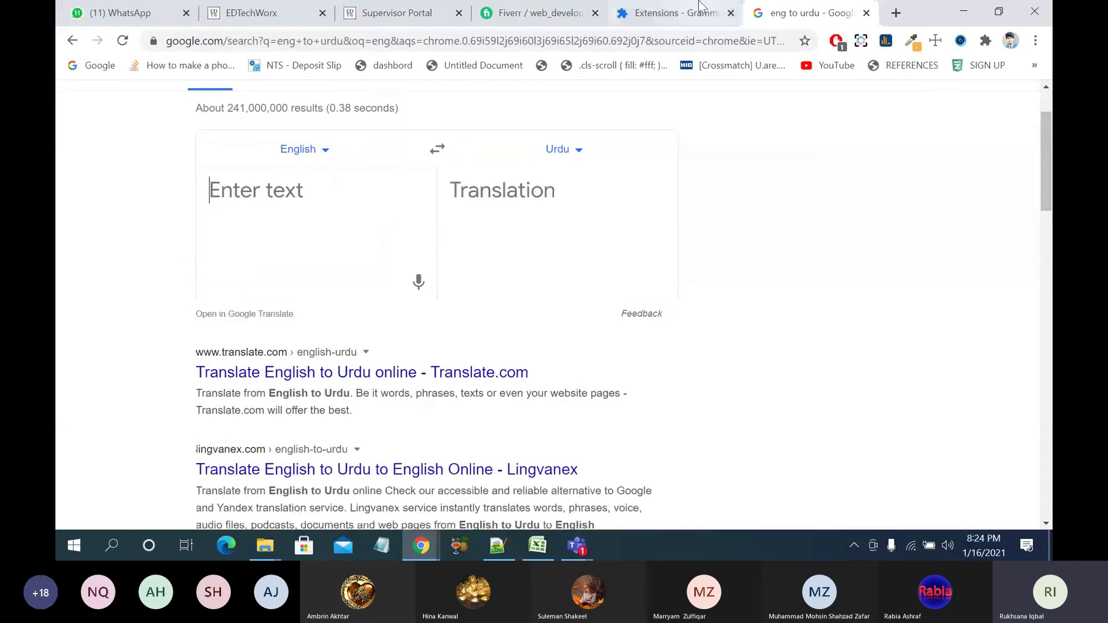
left_click(675, 12)
left_click(499, 17)
key("ctrl+v")
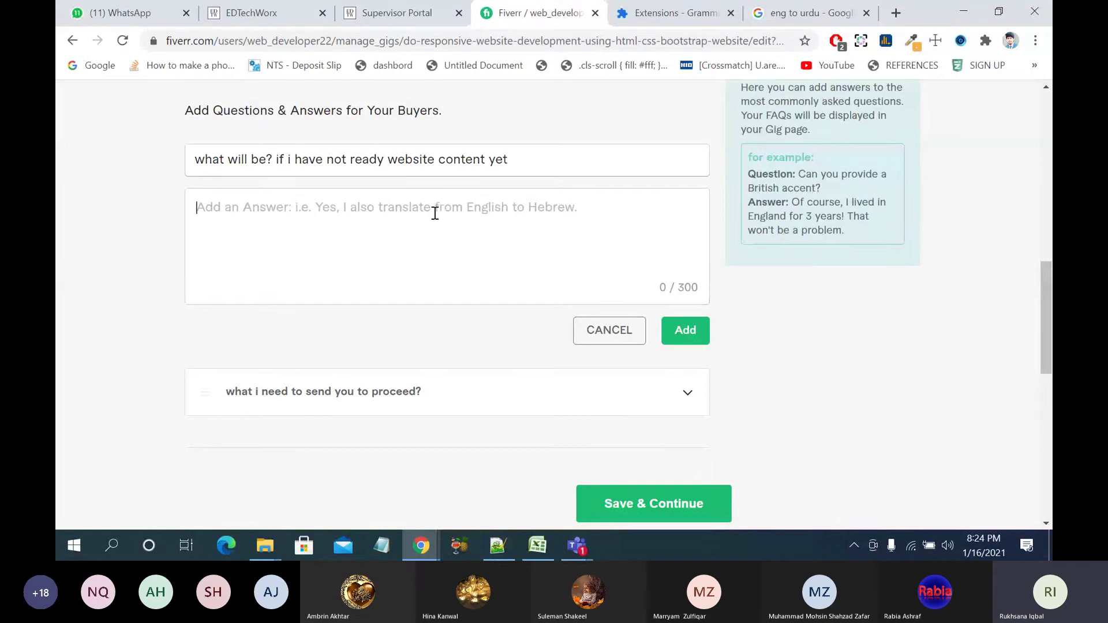
left_click(435, 213)
type("dont;")
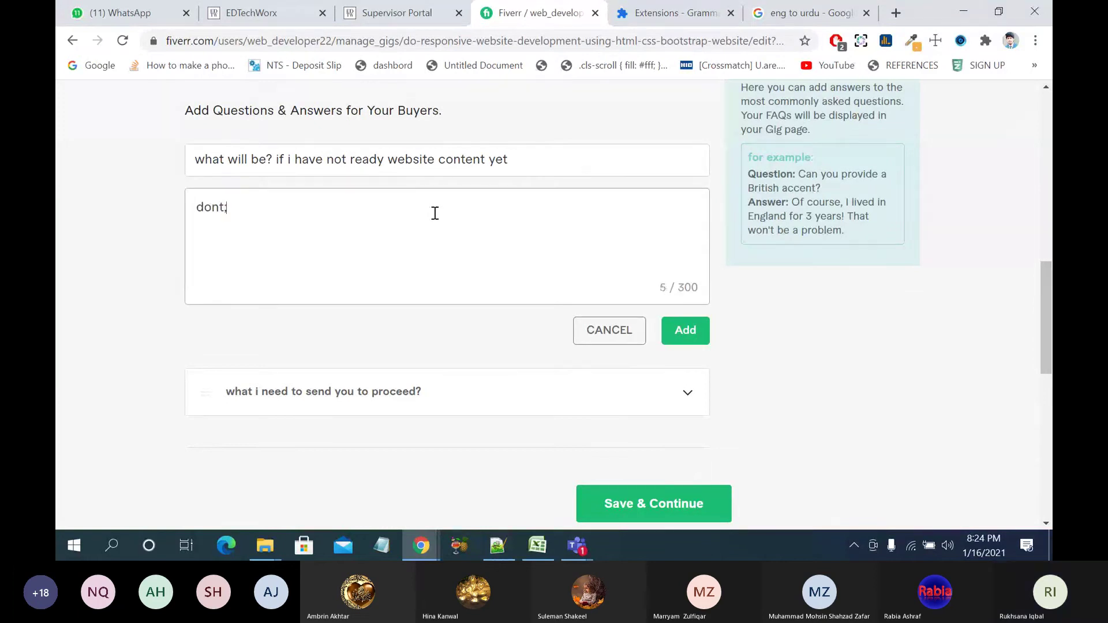
key("BackSpace")
key("BackSpace")
key("BackSpace")
key("BackSpace")
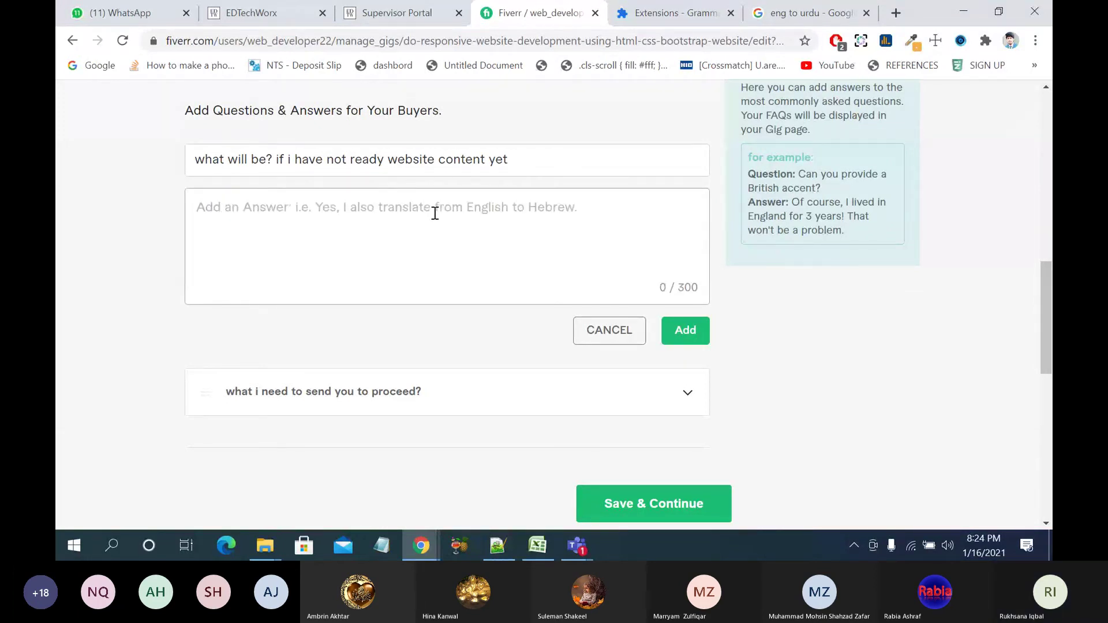
type("No pr")
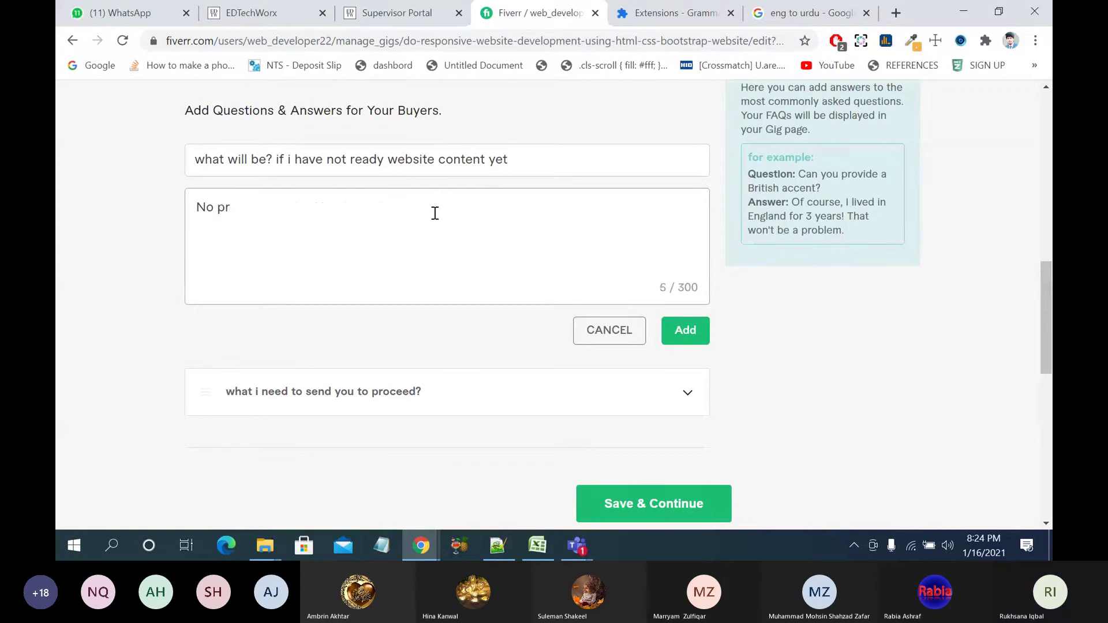
key("BackSpace")
key("BackSpace")
key("BackSpace")
key("BackSpace")
key("BackSpace")
type("don")
key("BackSpace")
key("BackSpace")
key("BackSpace")
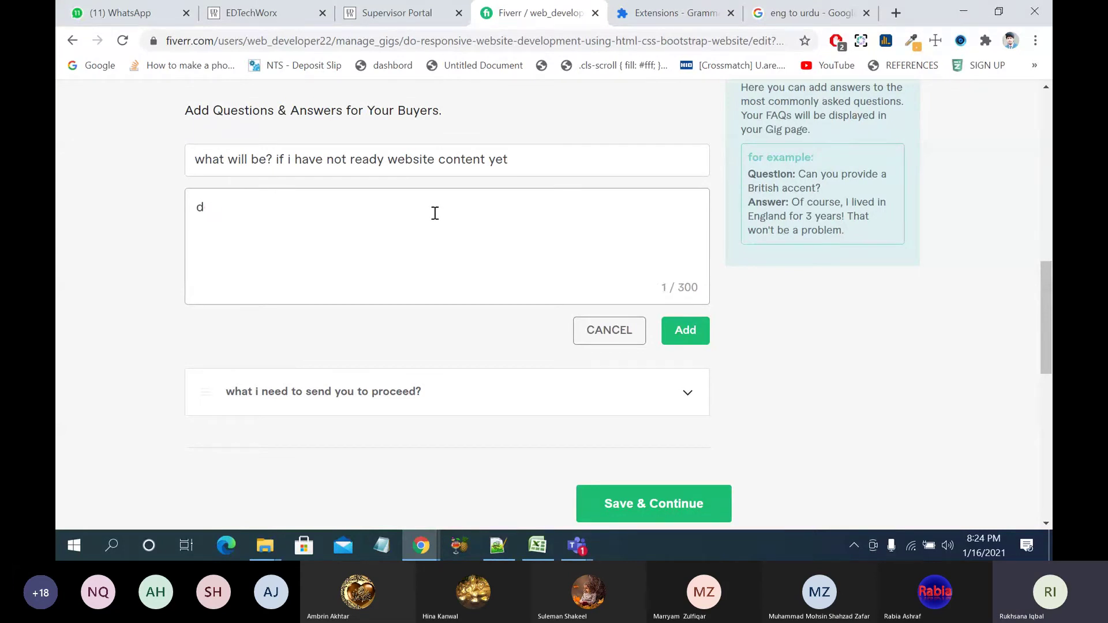
Step: Begin the FAQ answer with "Don't worry", correcting the apostrophe placement
type("Do")
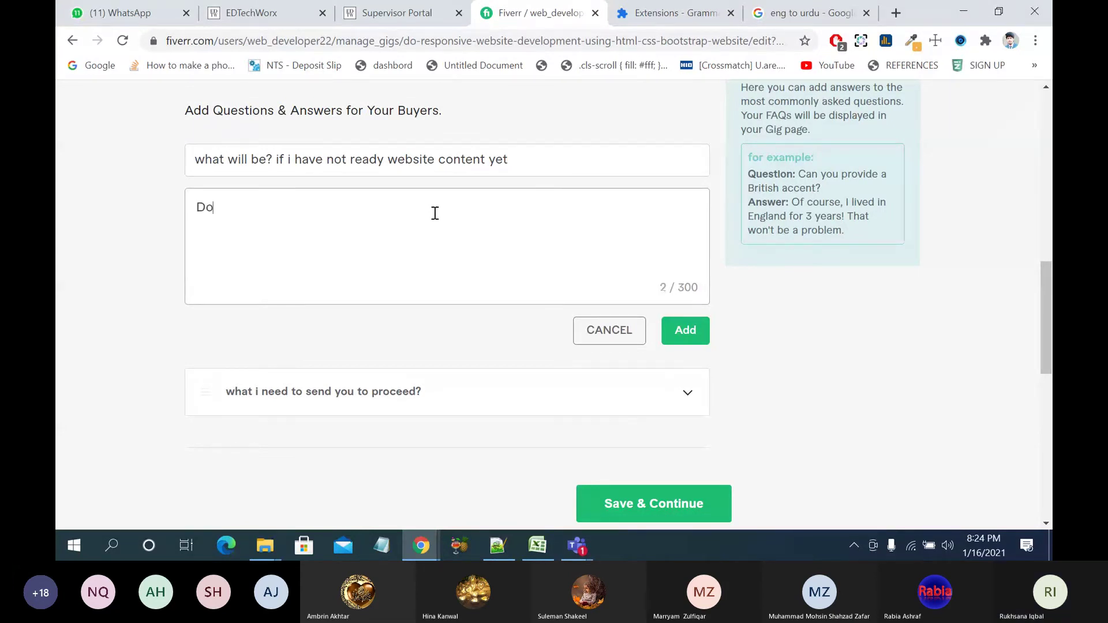
type("'nt")
key("BackSpace")
key("BackSpace")
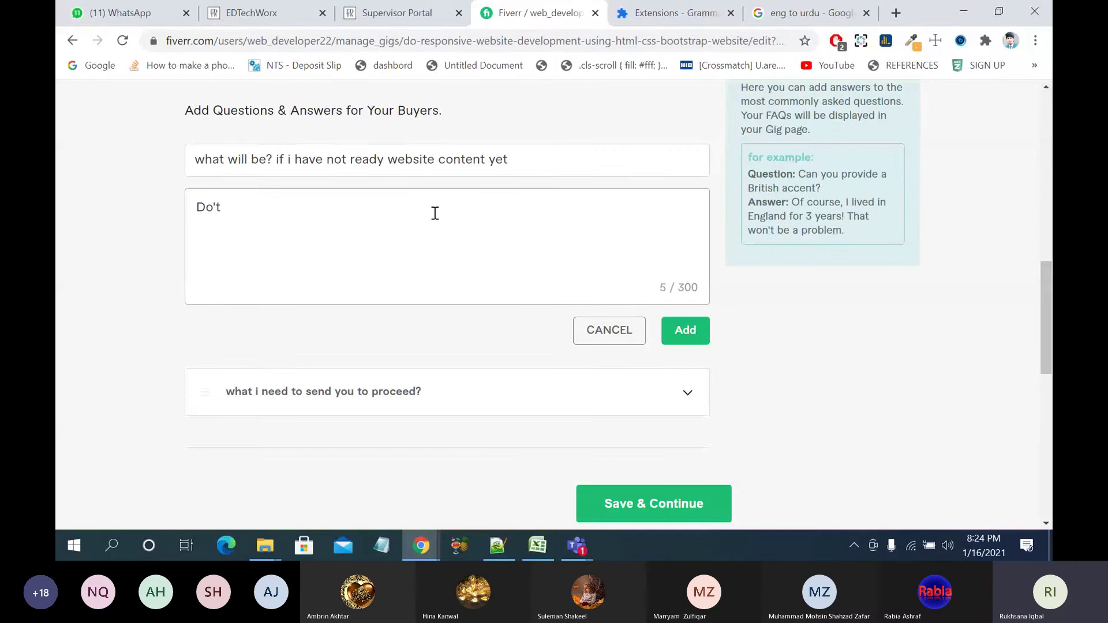
type("nt w")
key("BackSpace")
key("BackSpace")
key("BackSpace")
key("BackSpace")
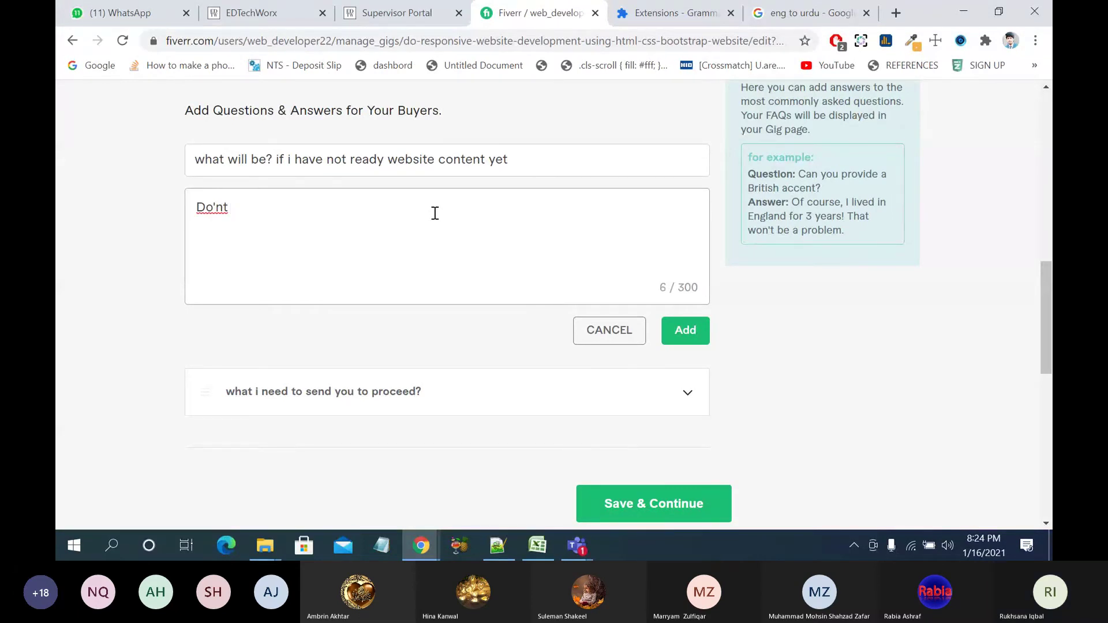
key("BackSpace")
type("nt worry")
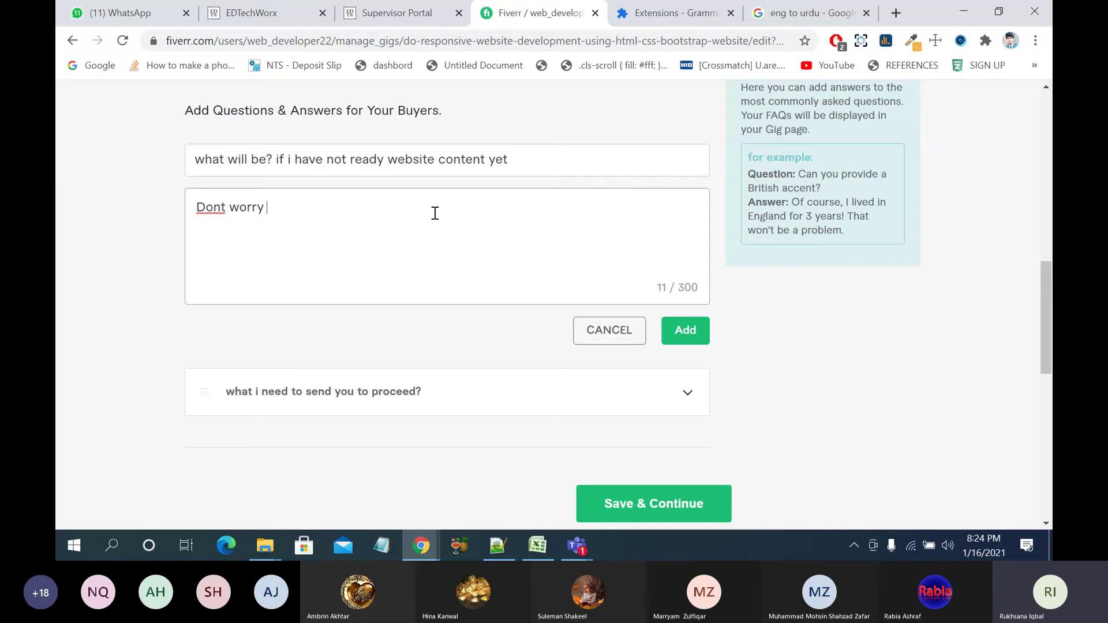
left_click(222, 206)
type("'")
Step: Continue the FAQ answer after "Don't worry" with "i will put dummy content there."
left_click(306, 203)
type("i will put dumm")
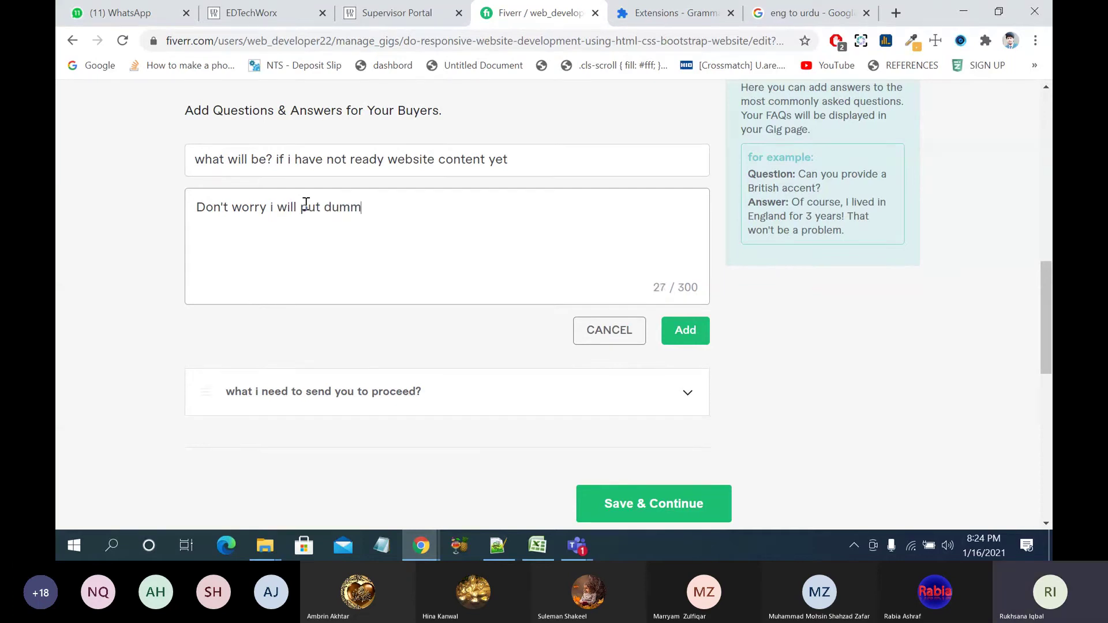
type("y ci")
type("ontent t")
type("here ")
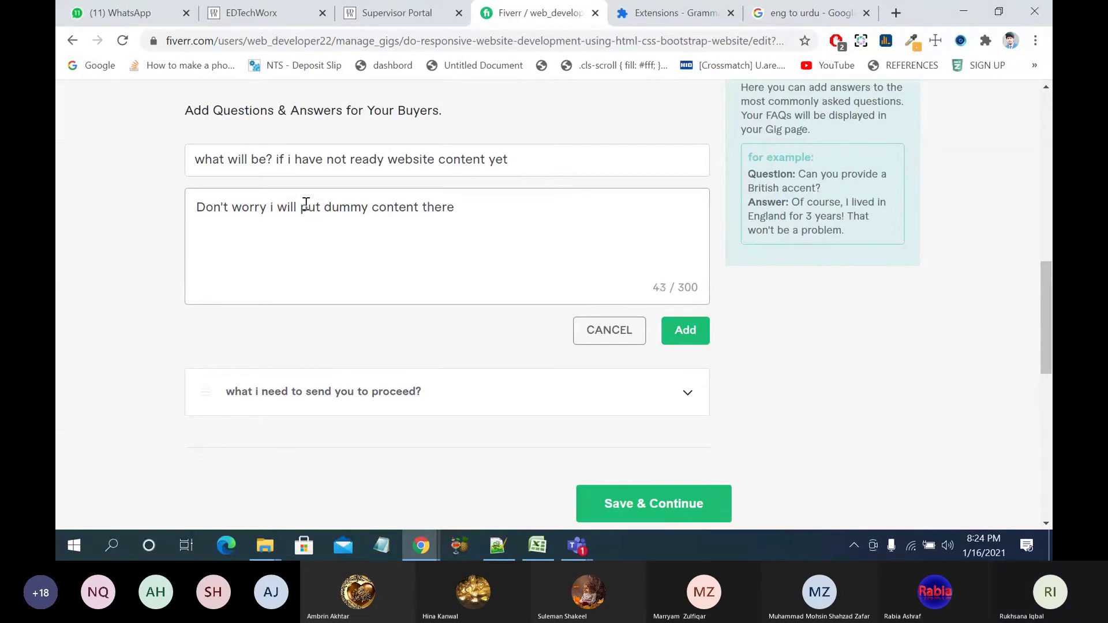
type("wher")
key("BackSpace")
key("BackSpace")
key("BackSpace")
key("BackSpace")
key("BackSpace")
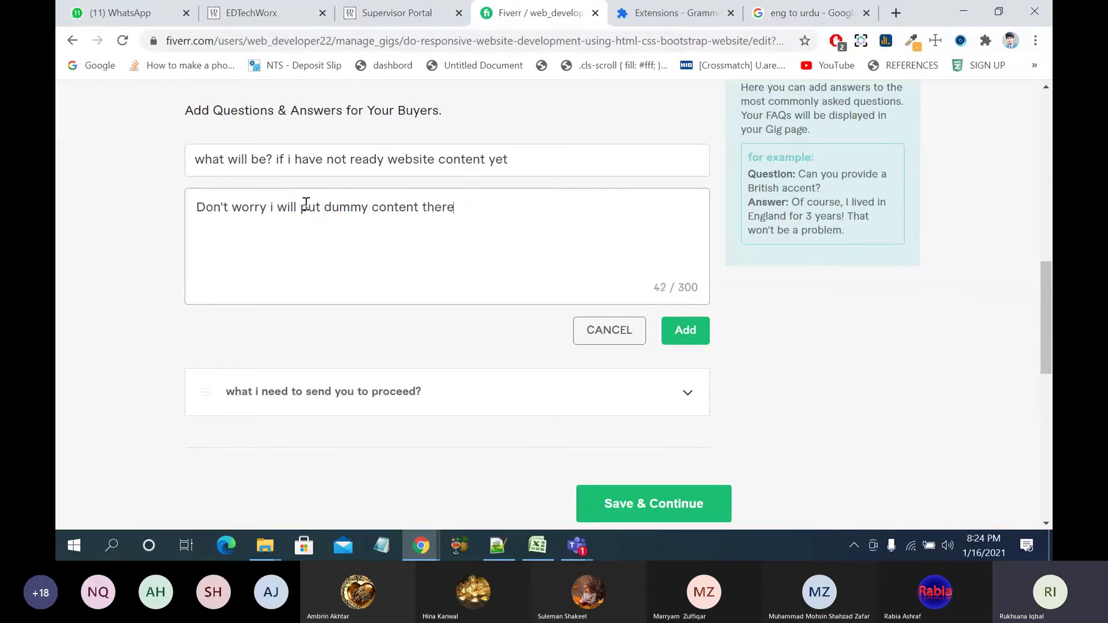
type(".")
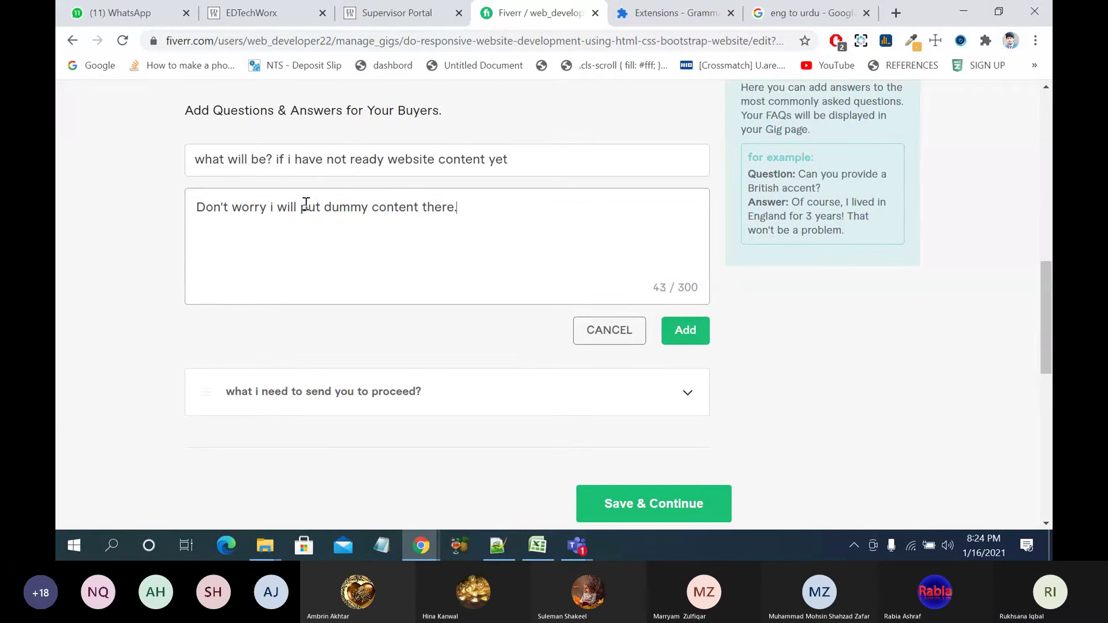
Step: Continue the FAQ answer after "there." with "when you ready your content just message"
type("whne")
key("BackSpace")
key("BackSpace")
type("en")
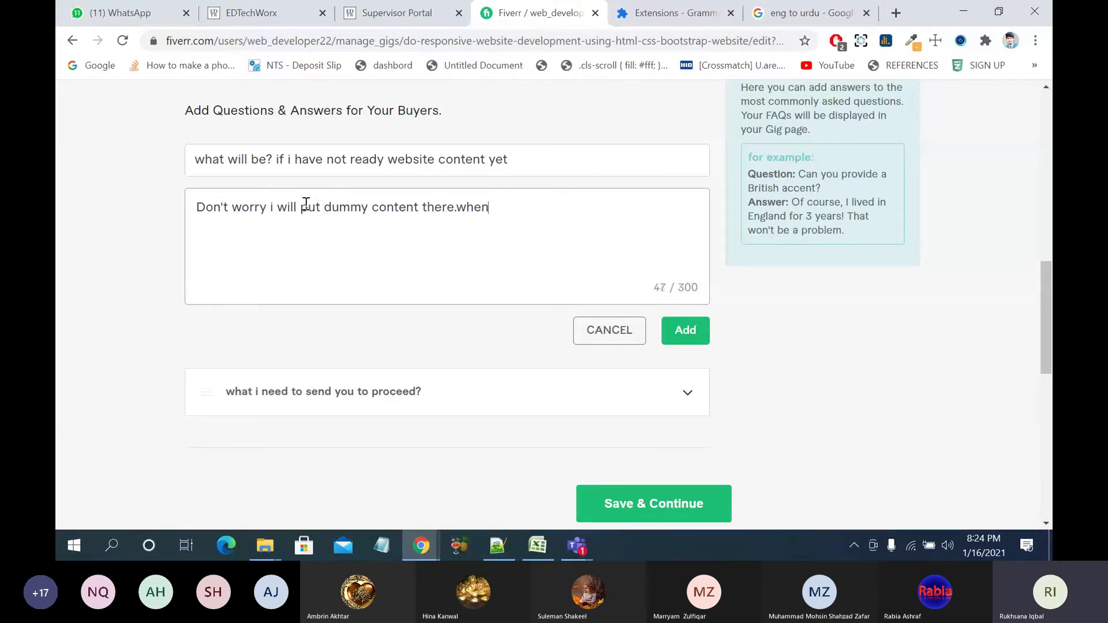
type(" you ready your conte")
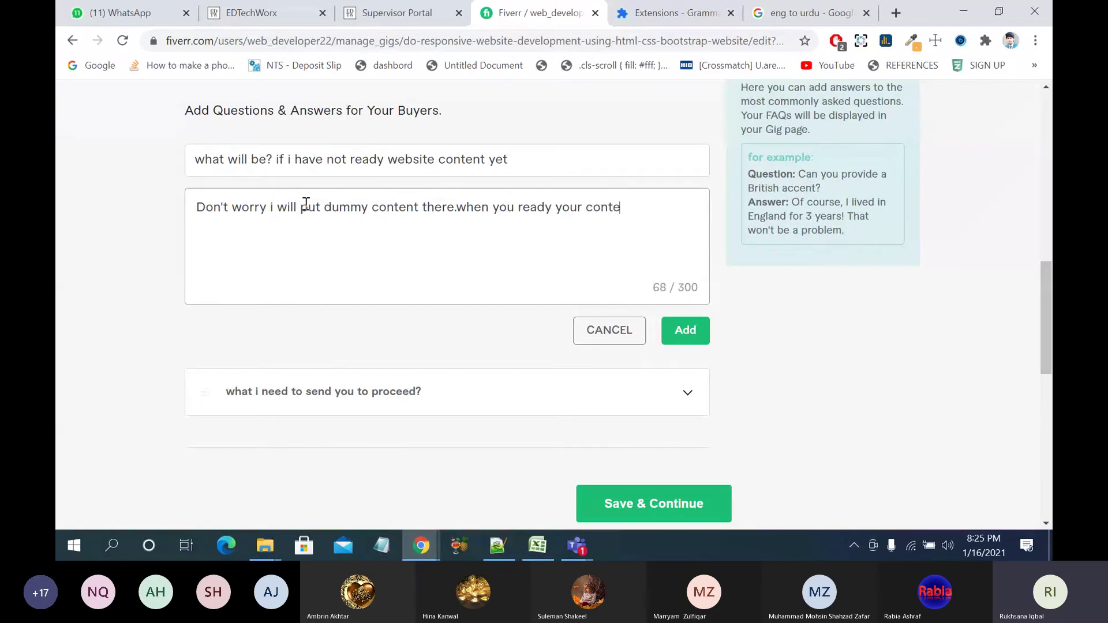
type("nt just messafe")
key("BackSpace")
type("ge m")
key("BackSpace")
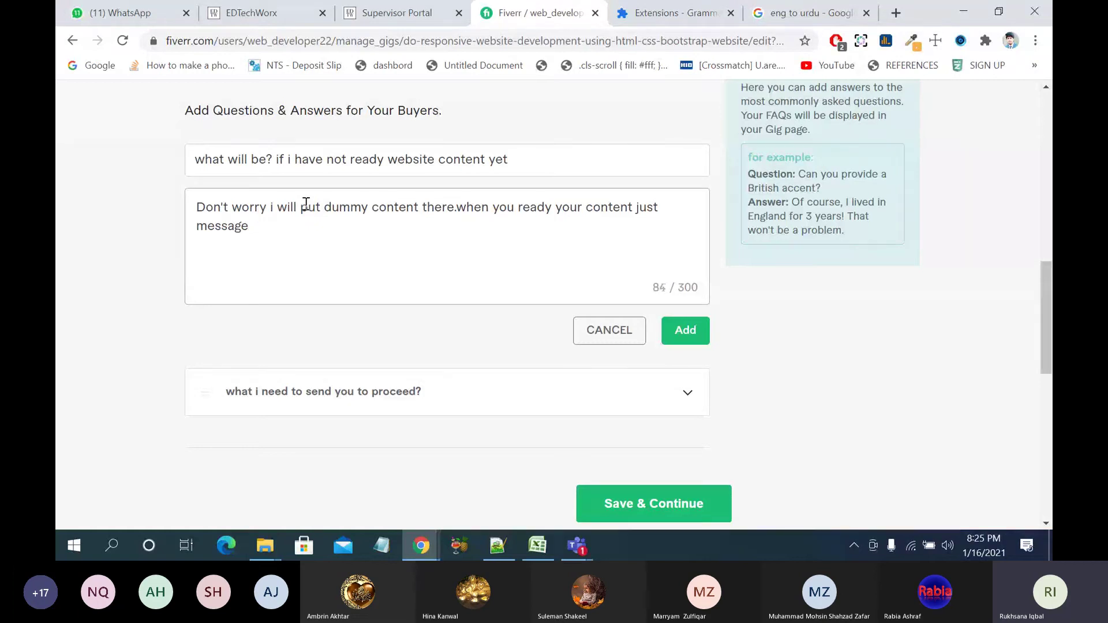
Step: Finish the FAQ answer with "i will replace it.", then add the FAQ and save to continue to Requirements
type("i will replca")
key("BackSpace")
key("BackSpace")
type("ace it.")
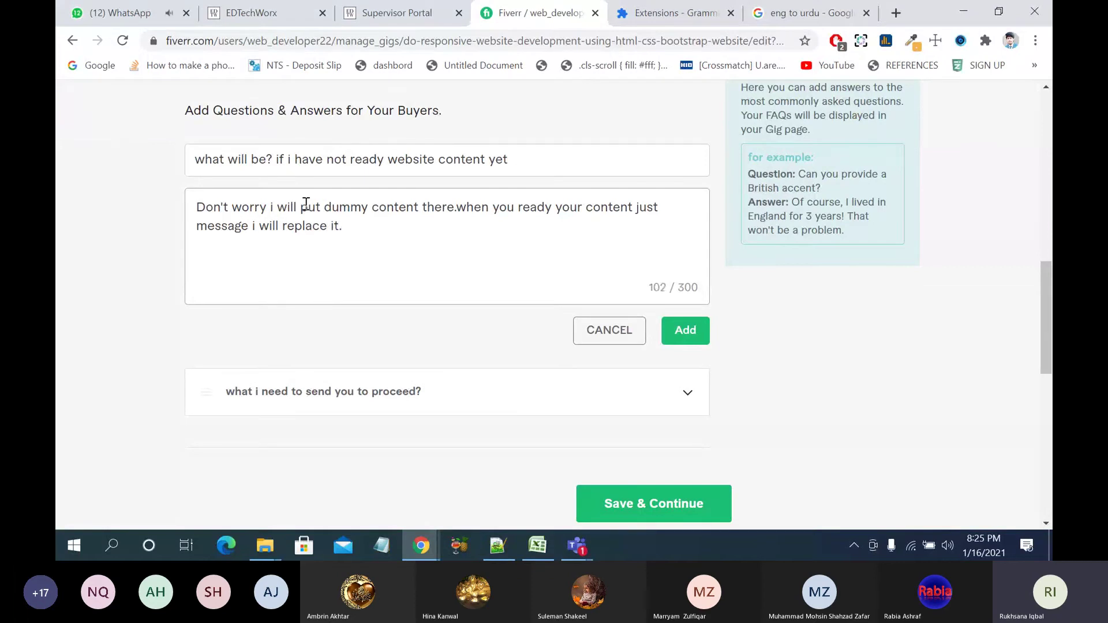
left_click(679, 340)
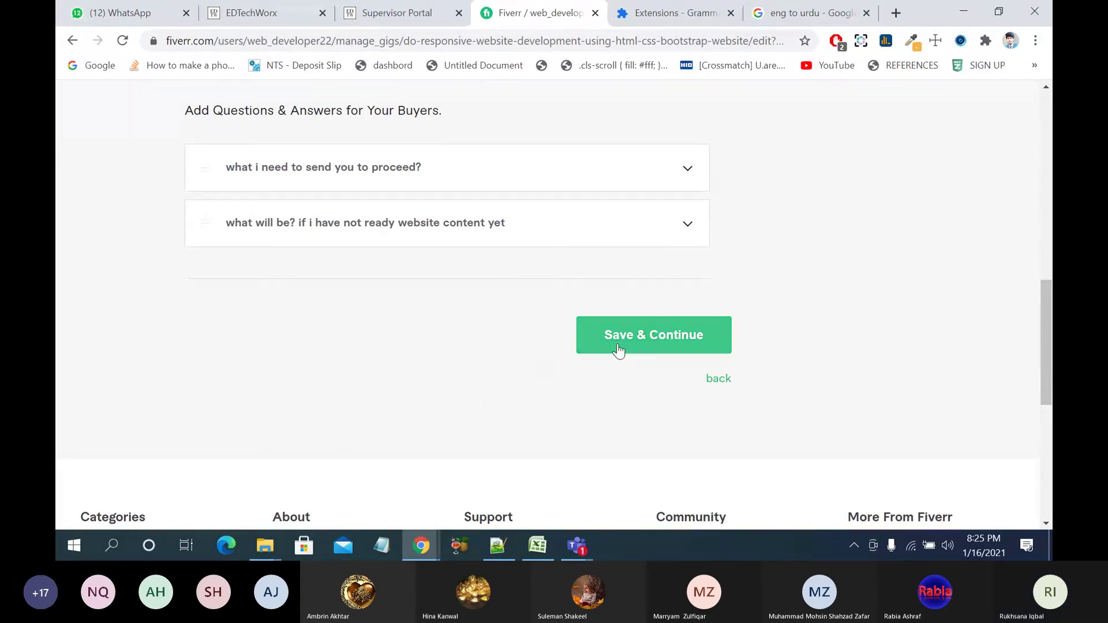
left_click(637, 341)
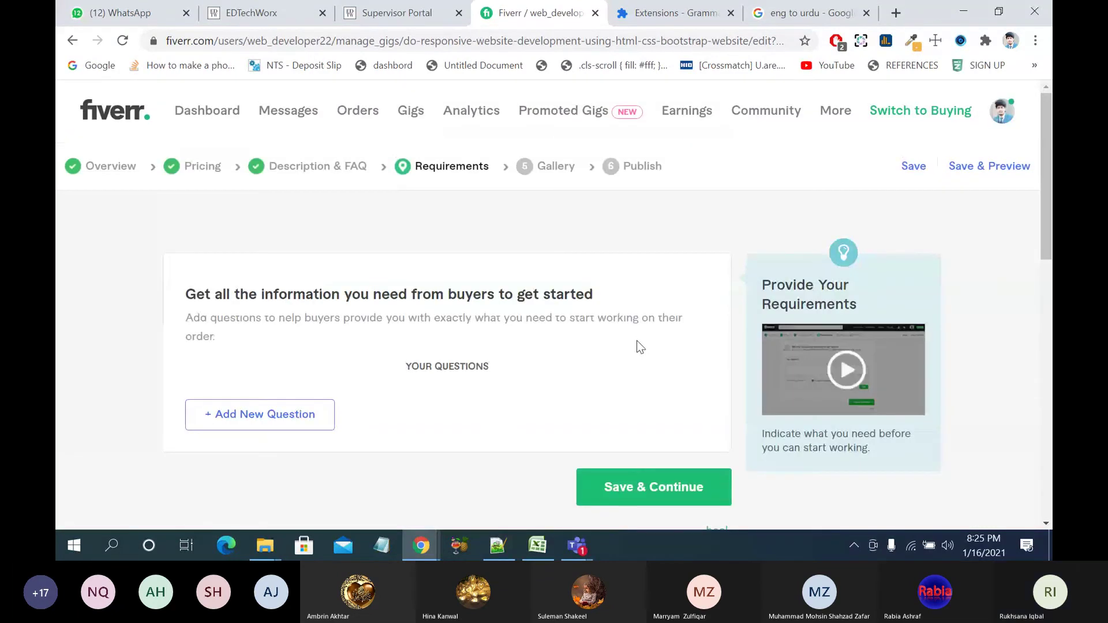
Step: Create a new buyer requirement question beginning "please send your logo and"
scroll(638, 346, "down", 1)
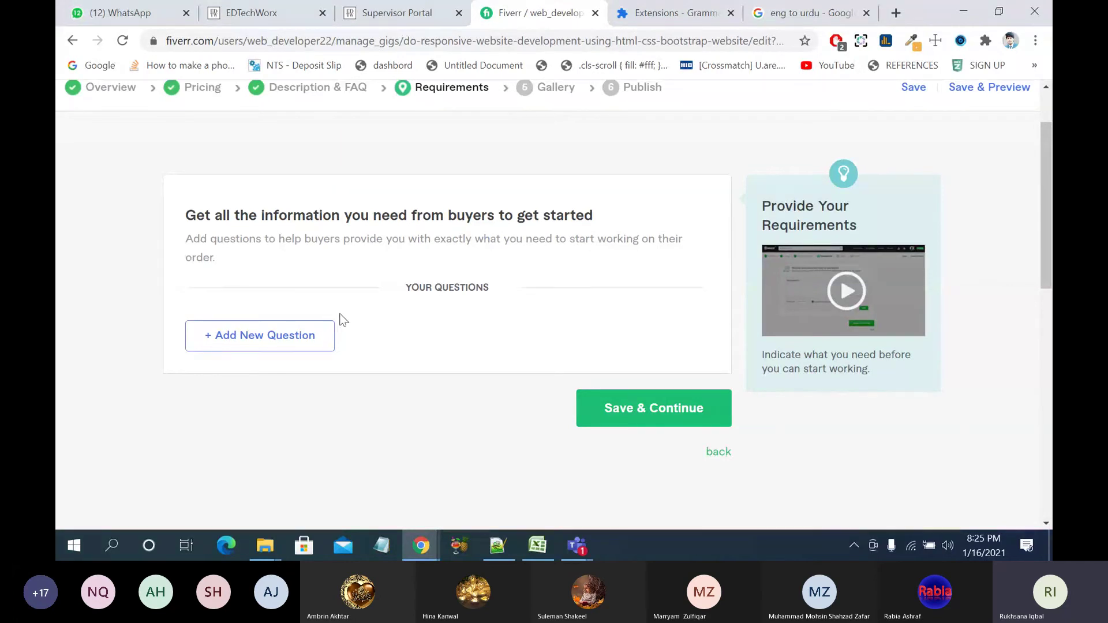
left_click(289, 340)
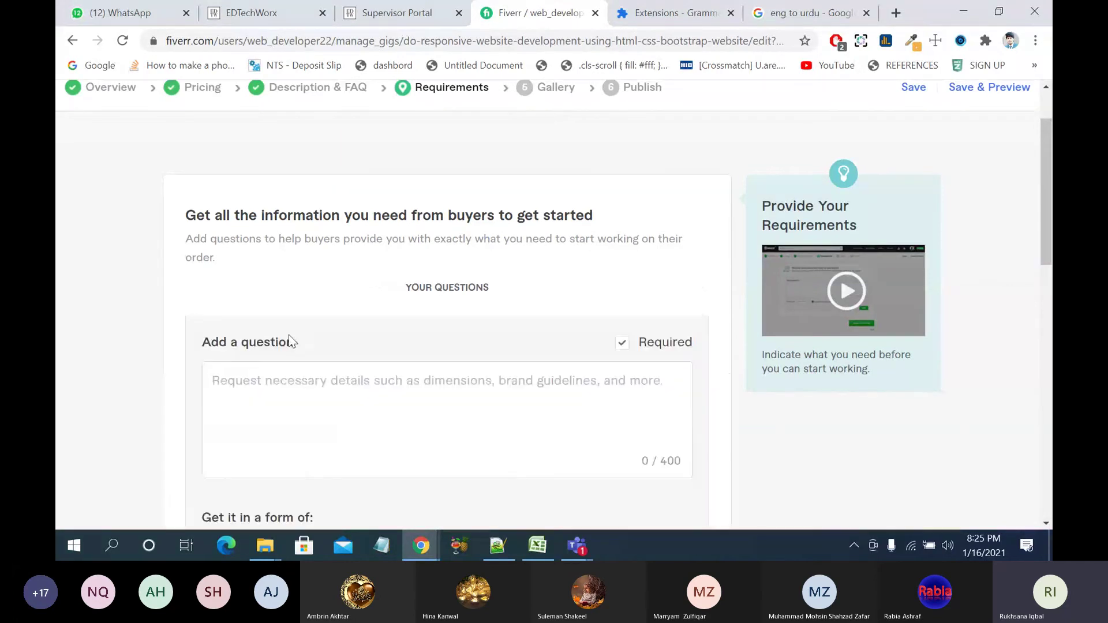
left_click(369, 377)
type("please ")
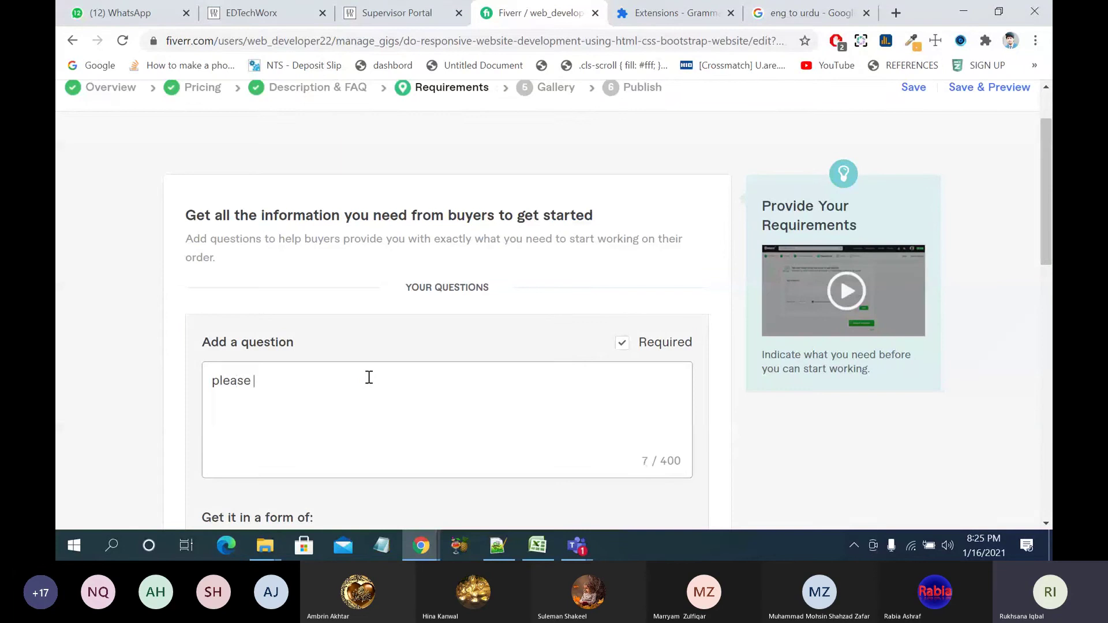
type("send your logo a")
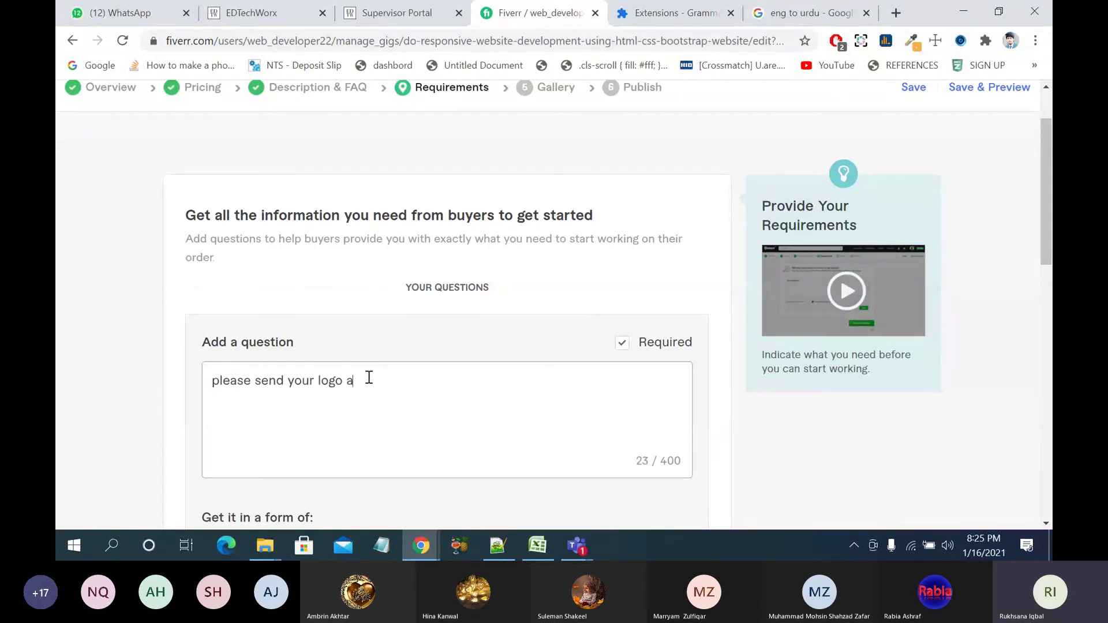
type("nd")
Step: Complete the requirement question with "written requirements file."
type(" requir")
key("BackSpace")
key("BackSpace")
key("BackSpace")
key("BackSpace")
key("BackSpace")
key("BackSpace")
type("qritten")
left_click_drag(428, 381, 373, 386)
type("written requires")
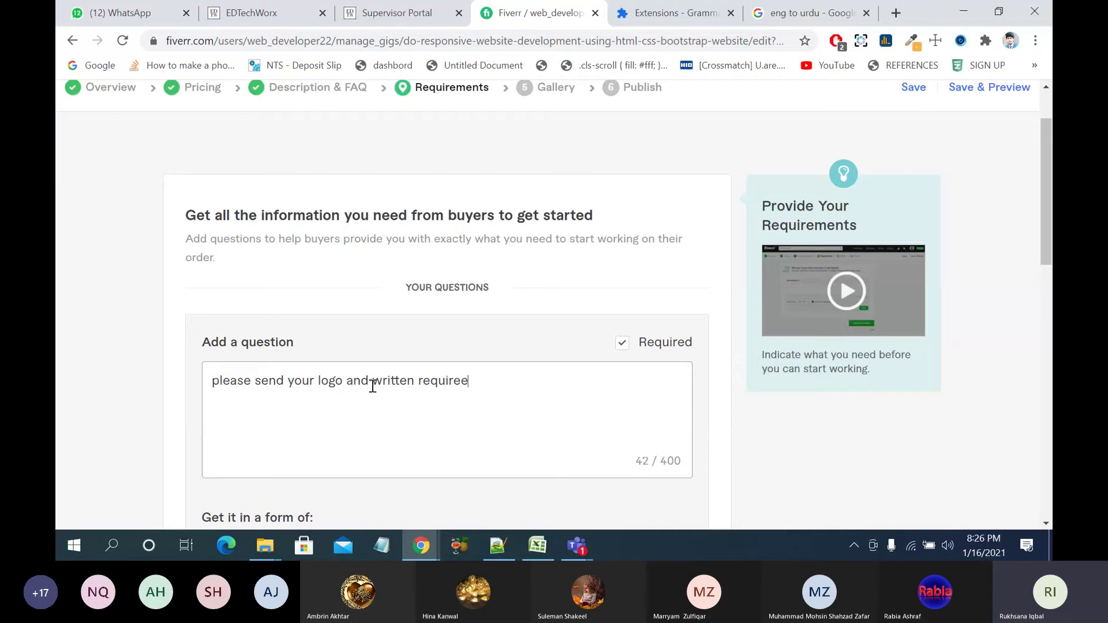
key("BackSpace")
type("ments file.")
Step: Set the logo question's answer form to Attachment and add it to the gig requirements
scroll(372, 386, "down", 1)
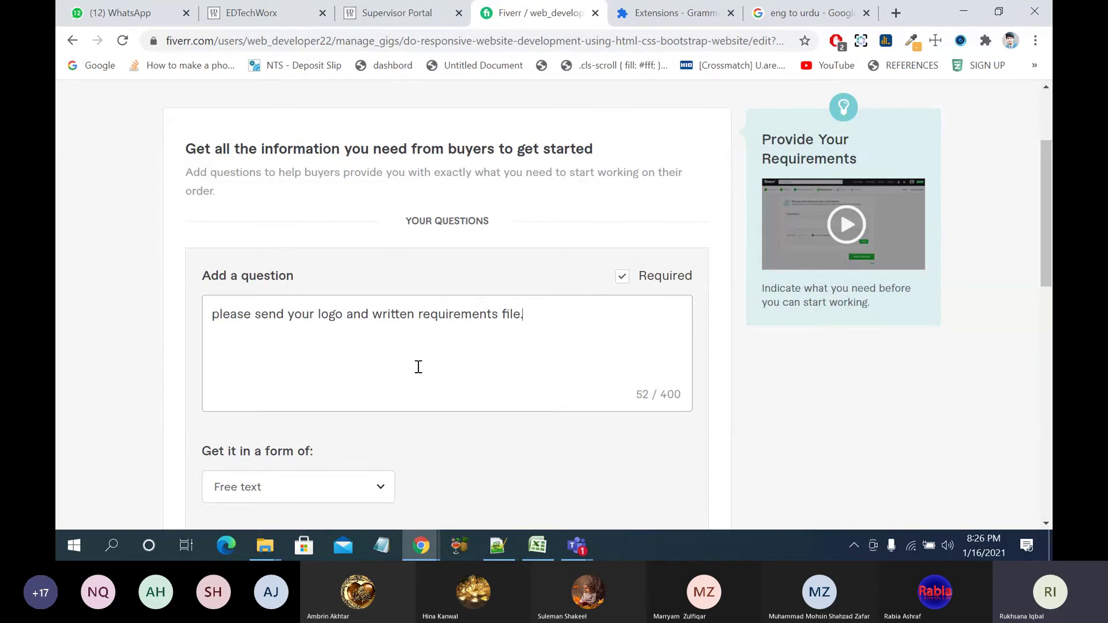
scroll(484, 368, "down", 1)
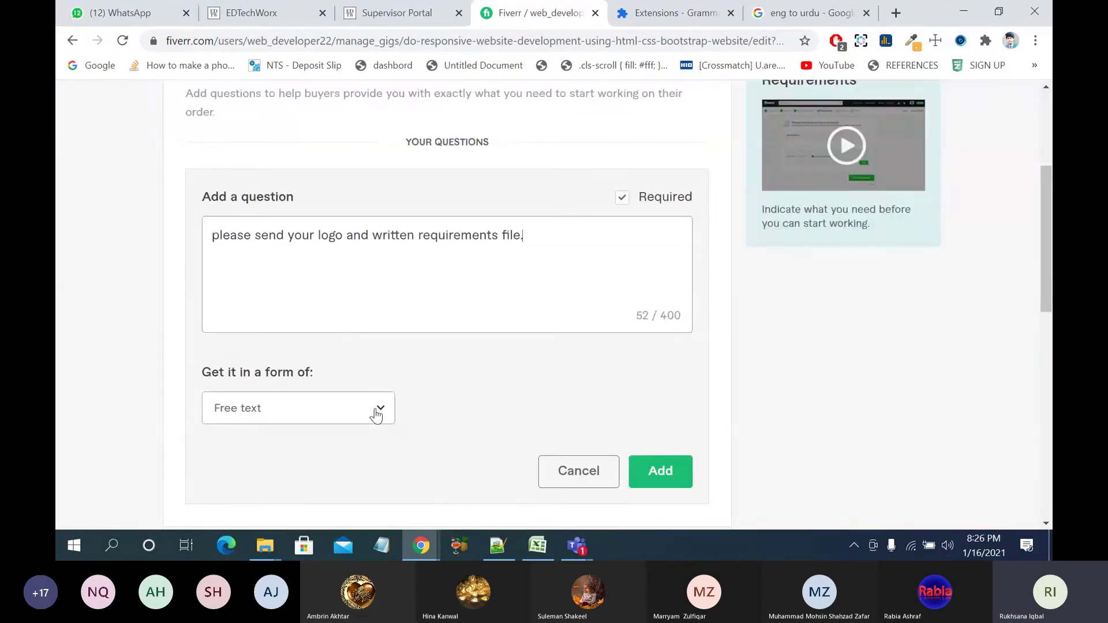
left_click(376, 413)
left_click(318, 358)
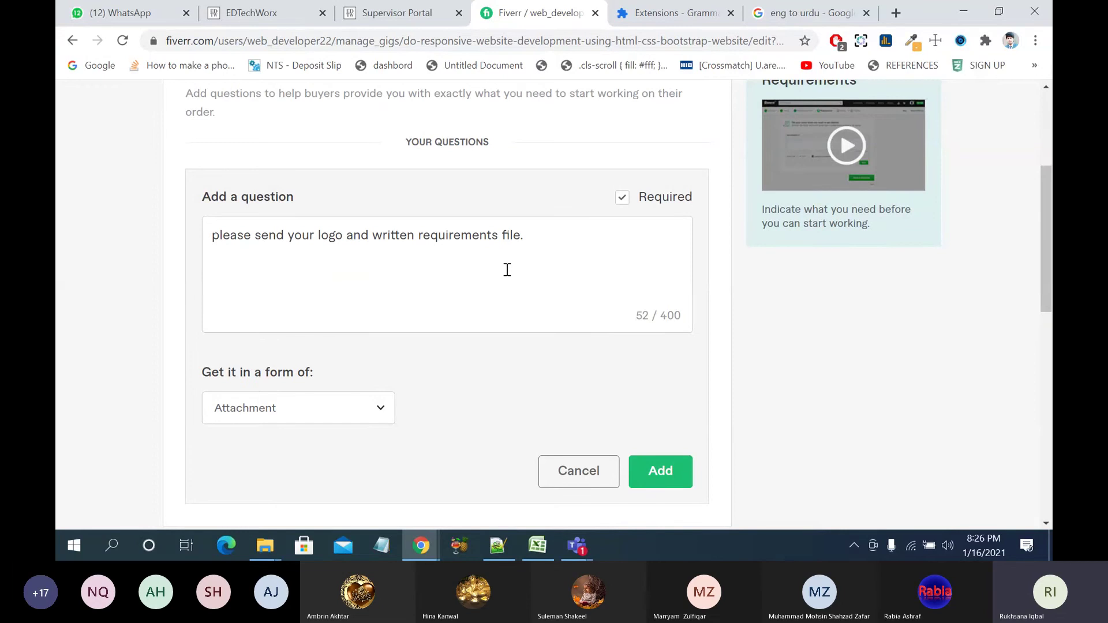
left_click(658, 467)
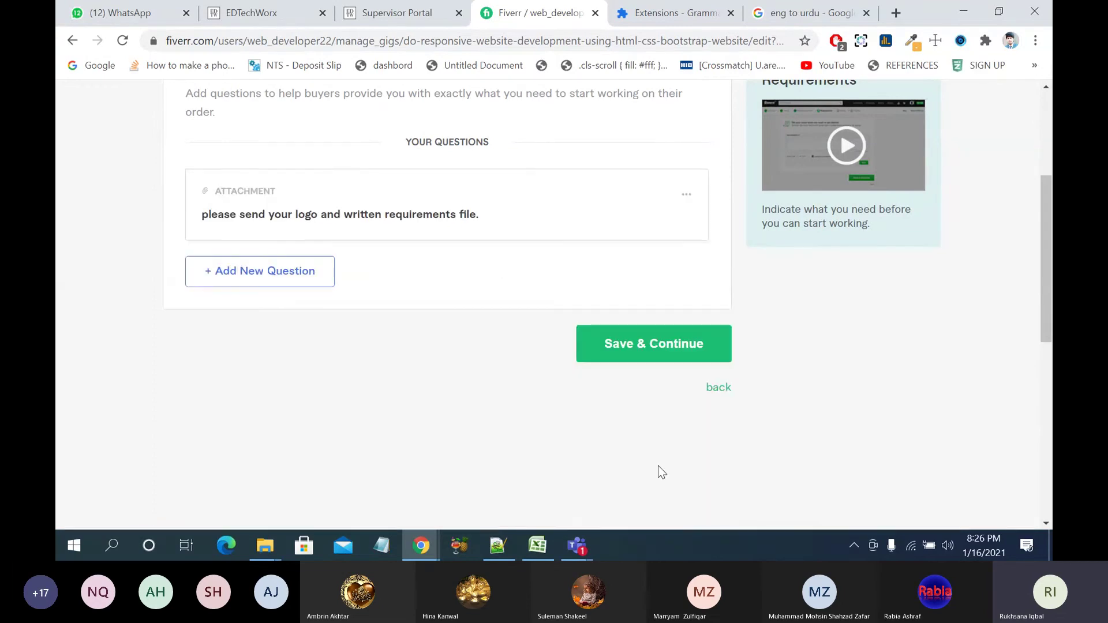
Step: Create a second requirement question and draft it as "Please send me any refference websiet"
left_click(259, 272)
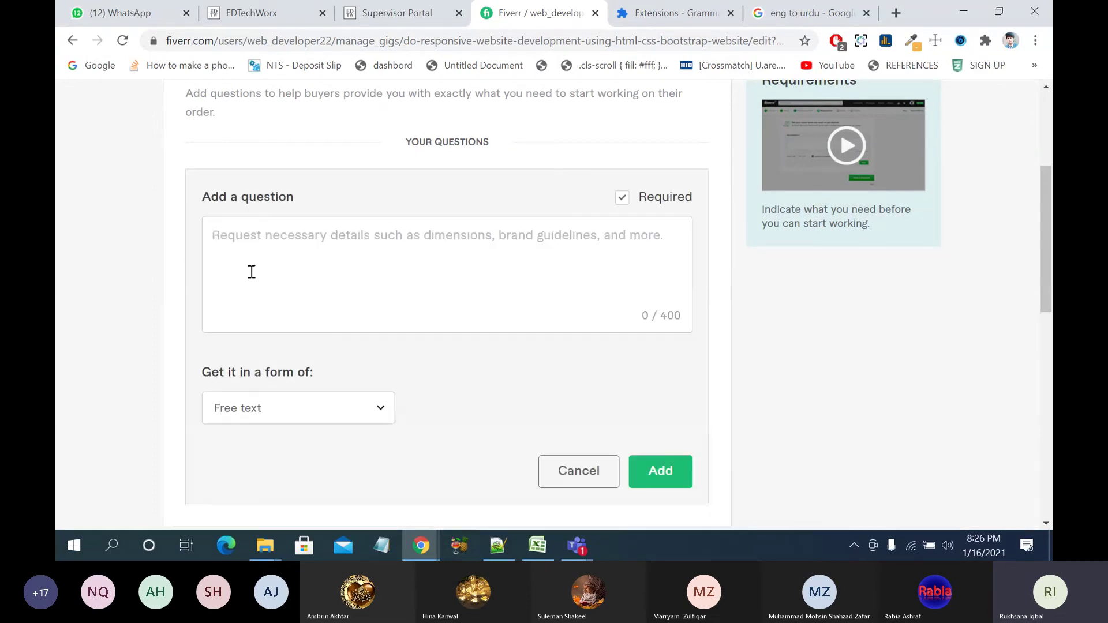
left_click(328, 284)
type("Please sen")
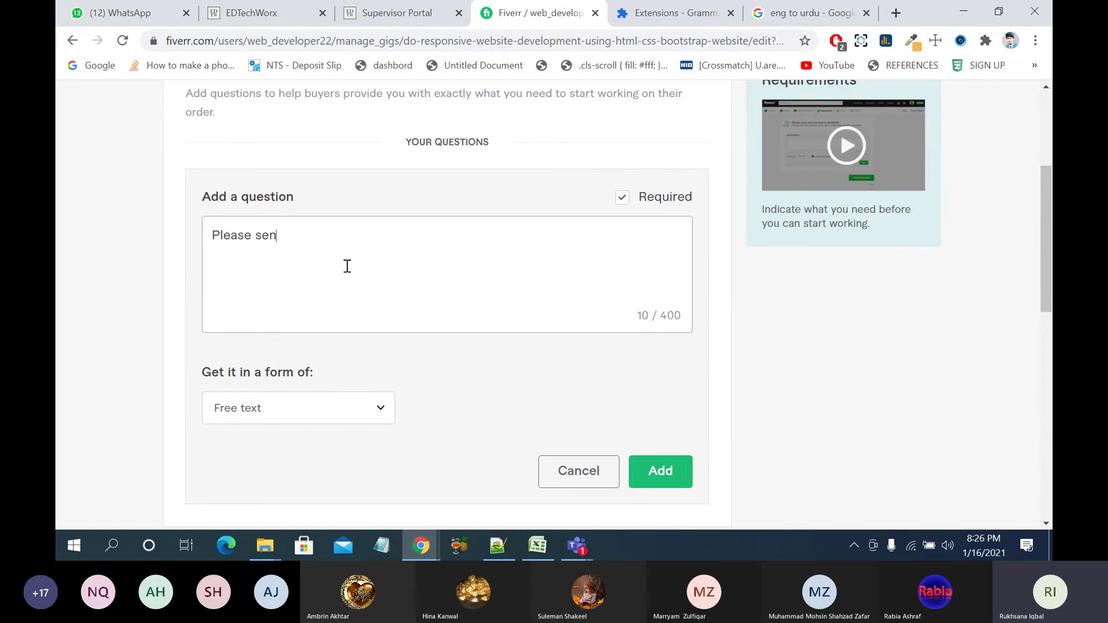
type("d me any refference")
key("BackSpace")
key("BackSpace")
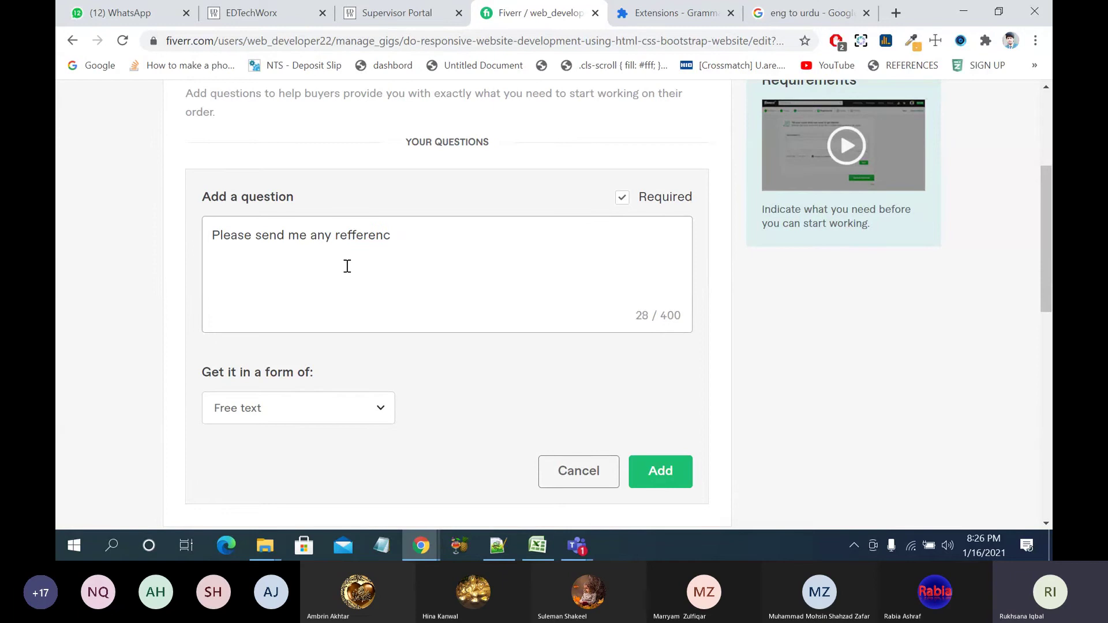
type("e wa")
key("BackSpace")
key("BackSpace")
key("BackSpace")
key("BackSpace")
key("BackSpace")
key("BackSpace")
key("BackSpace")
key("BackSpace")
key("BackSpace")
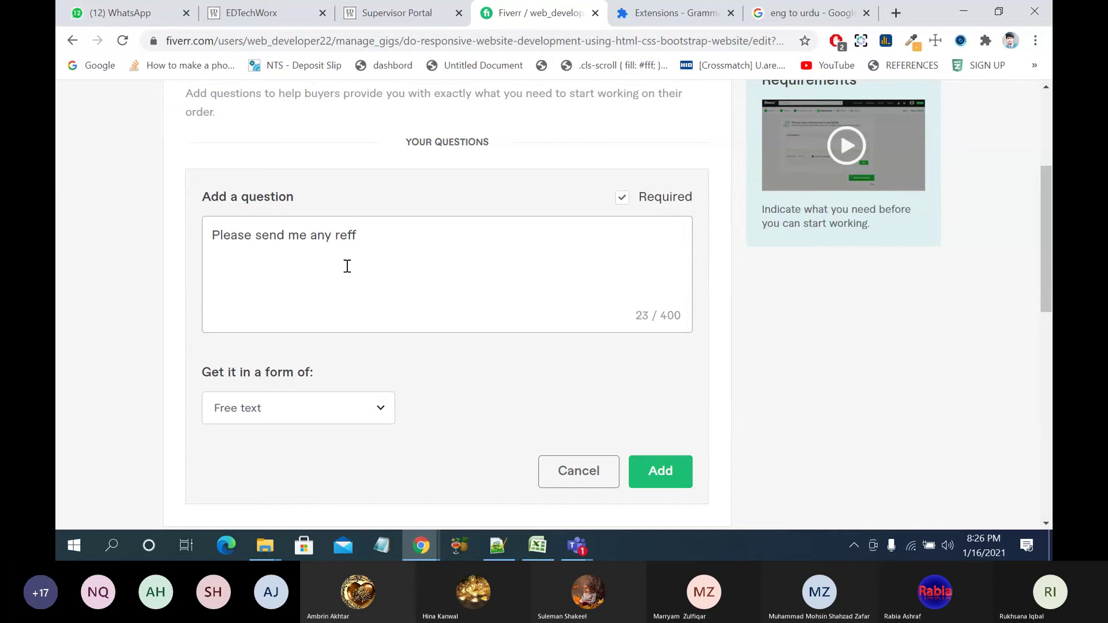
type("erenc")
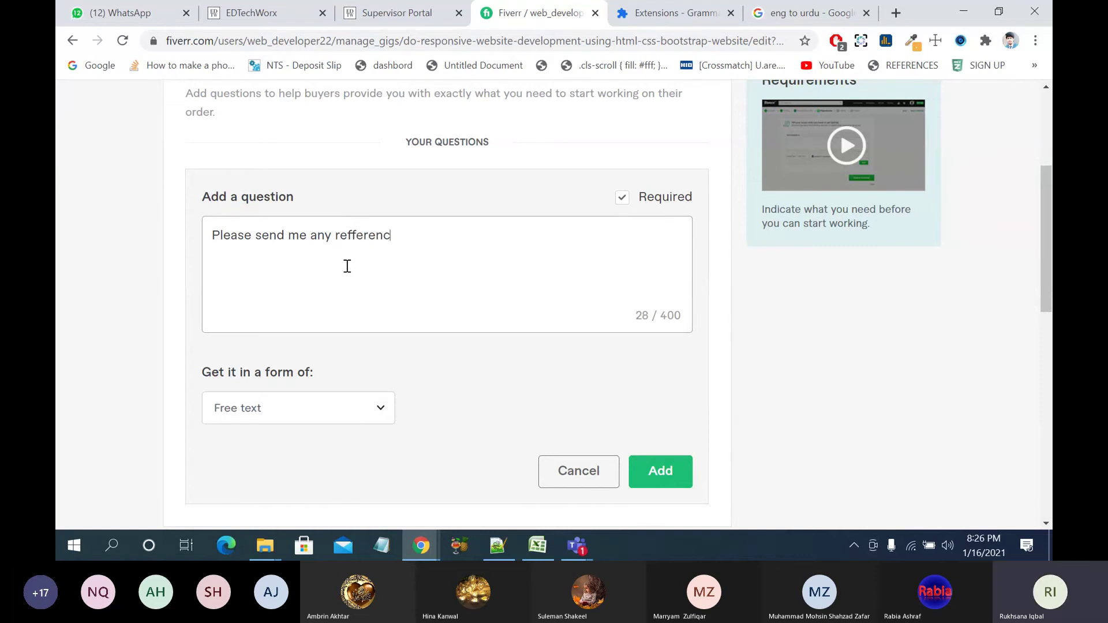
type("e websiet")
Step: Check the last two words' spelling in the translator, replace them with "reference website", and append "link."
left_click_drag(334, 237, 467, 237)
key("ctrl+c")
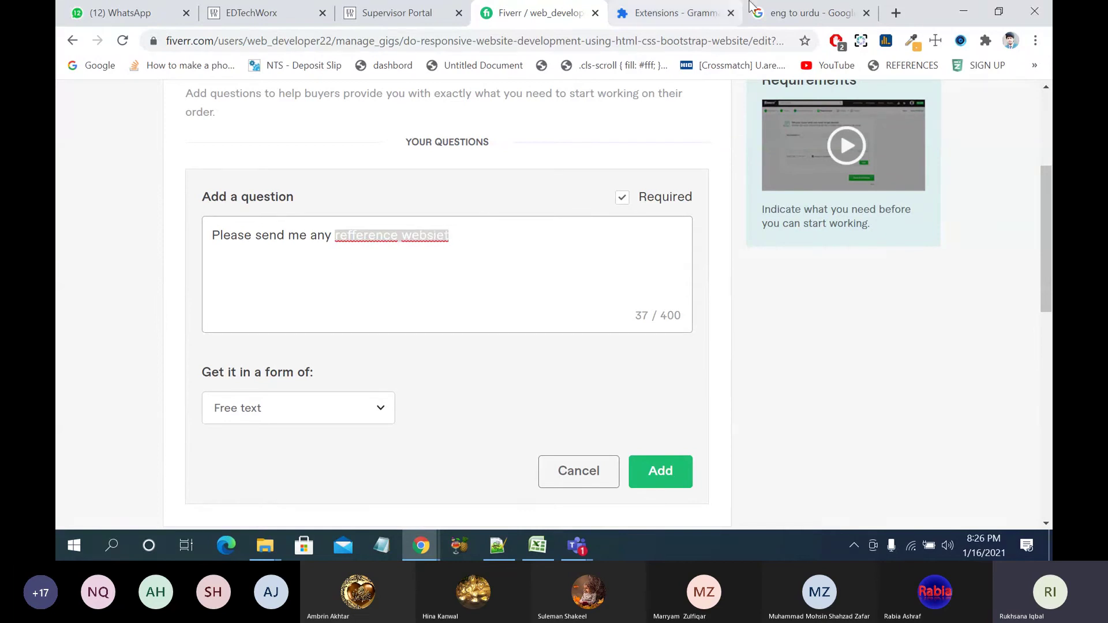
left_click(805, 13)
left_click(388, 192)
key("ctrl+v")
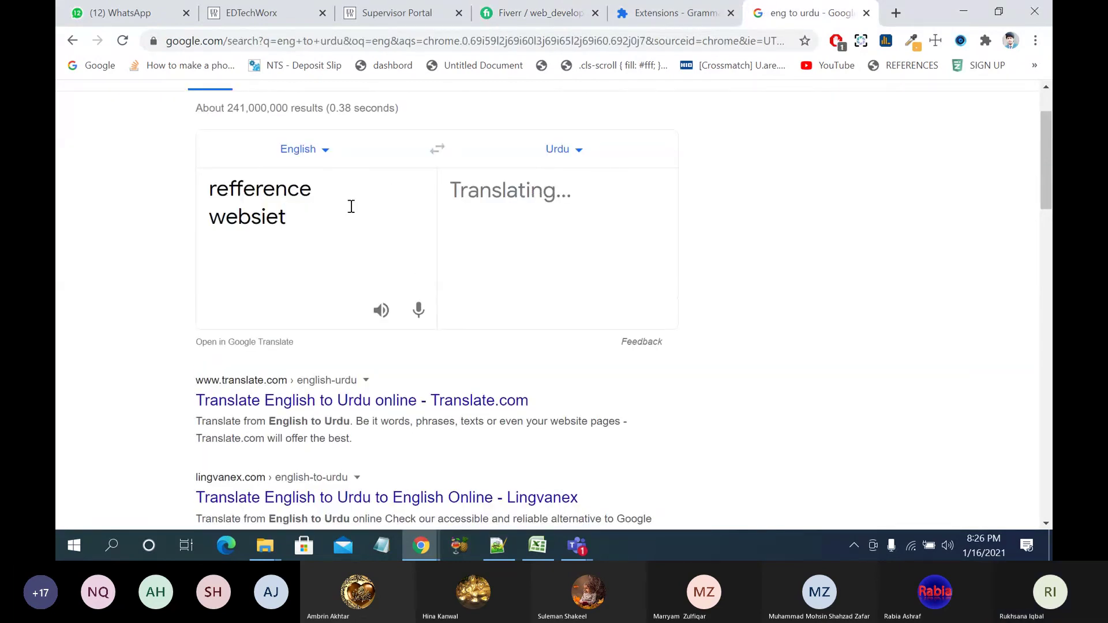
left_click(310, 243)
left_click_drag(309, 243, 205, 194)
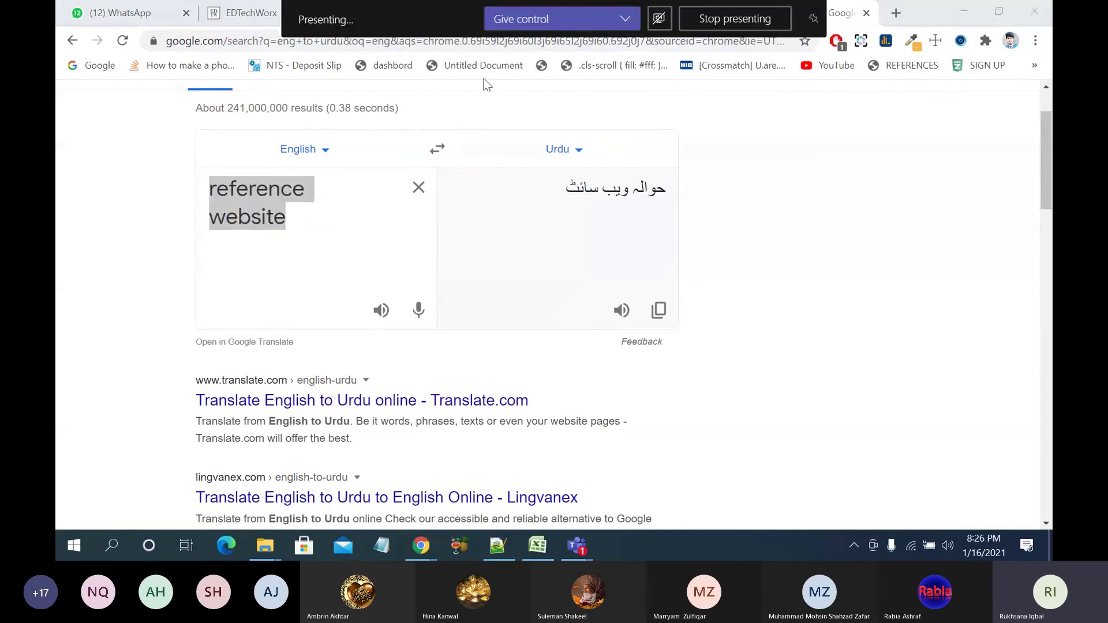
left_click(508, 10)
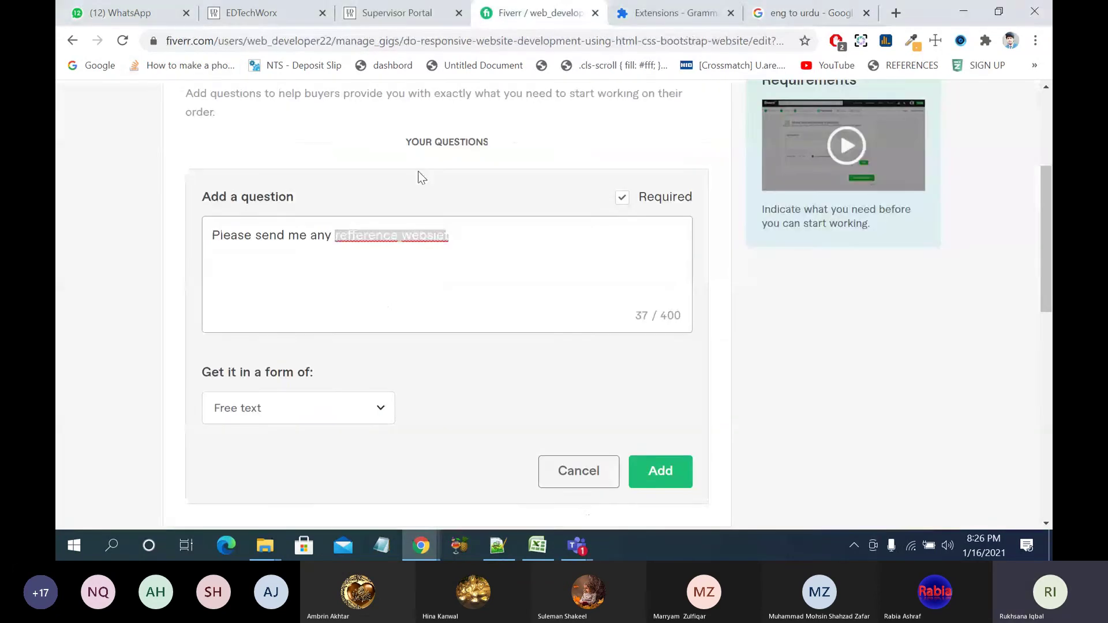
key("ctrl+v")
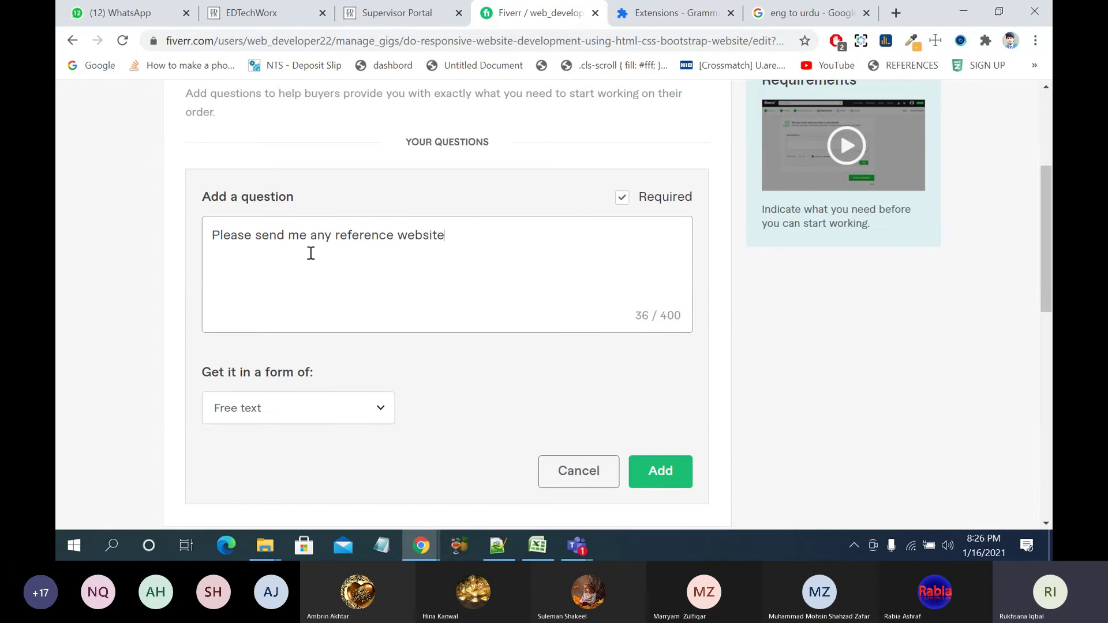
type("link.")
key("BackSpace")
type("to findout the c")
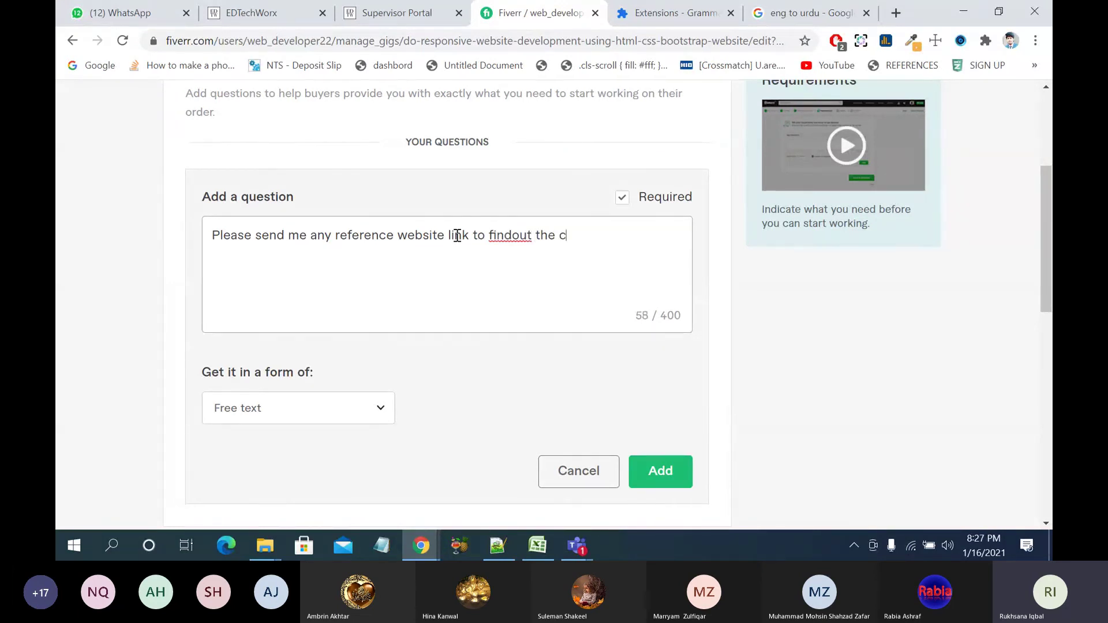
type("olor scheme and some othe")
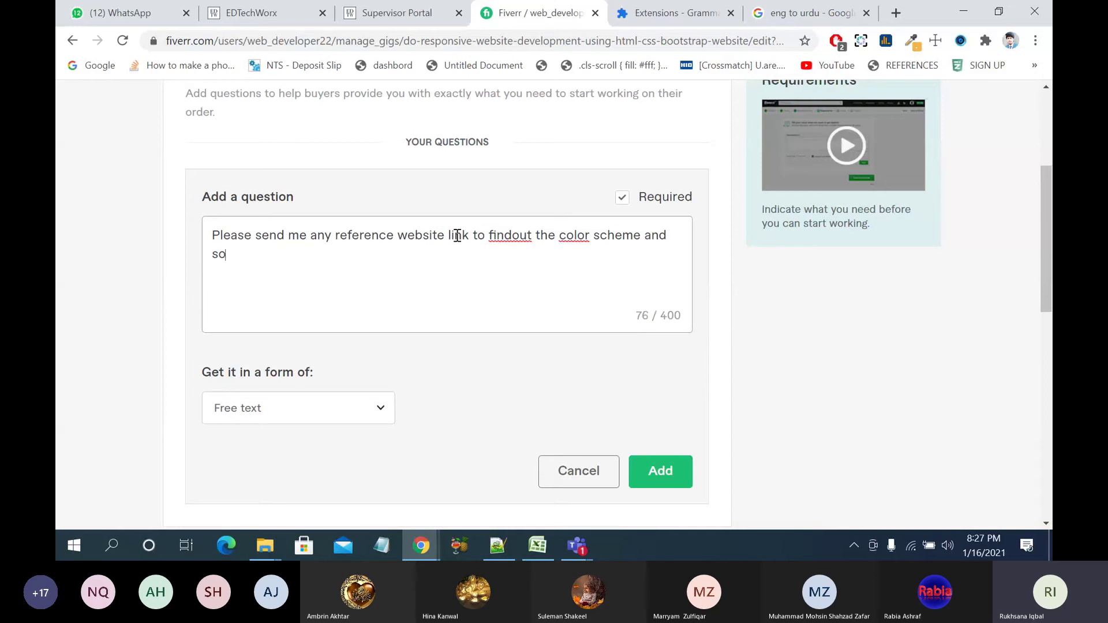
type("r inform")
key("BackSpace")
key("BackSpace")
key("BackSpace")
key("BackSpace")
key("BackSpace")
key("BackSpace")
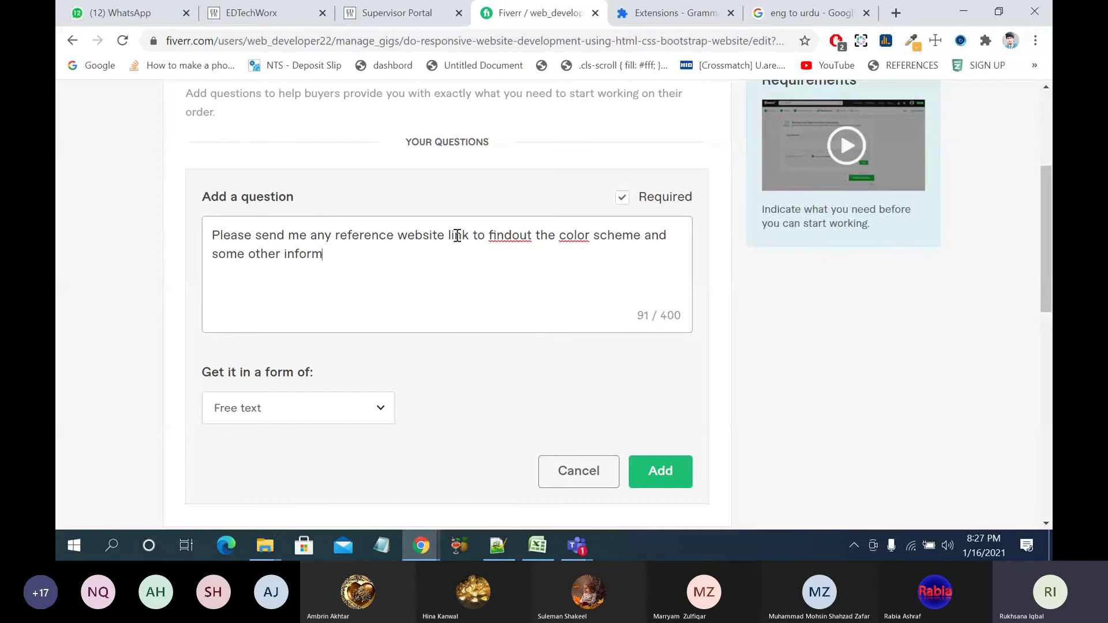
key("BackSpace")
key("BackSpace")
key("BackSpace")
key("BackSpace")
key("BackSpace")
key("BackSpace")
key("BackSpace")
key("BackSpace")
key("BackSpace")
key("BackSpace")
key("BackSpace")
key("BackSpace")
key("BackSpace")
key("BackSpace")
key("BackSpace")
key("BackSpace")
key("BackSpace")
key("BackSpace")
key("BackSpace")
key("BackSpace")
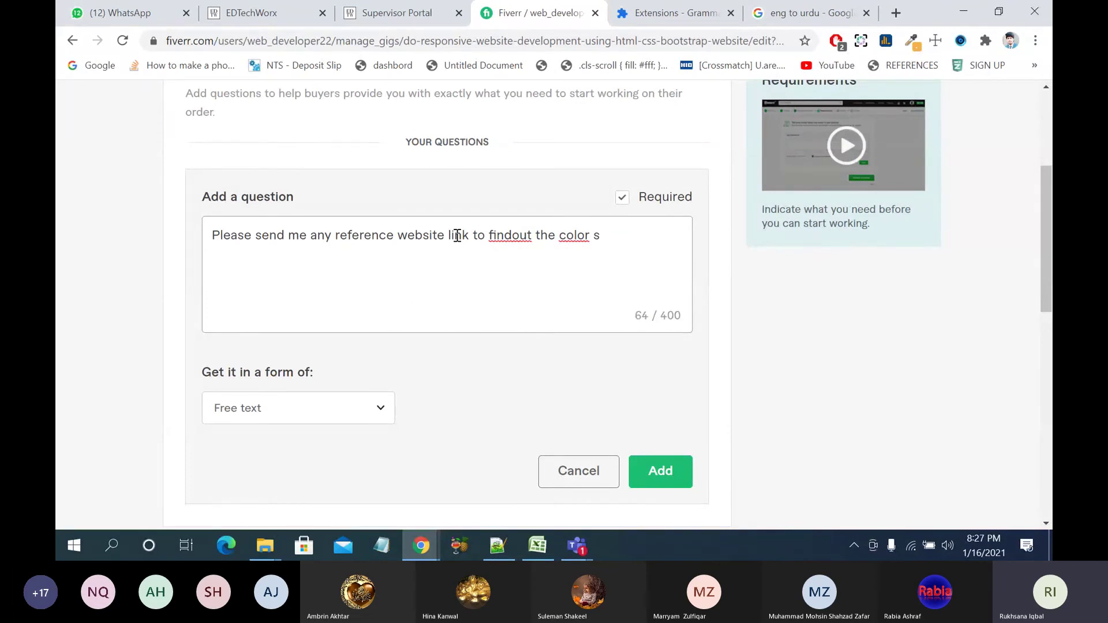
type("c")
key("BackSpace")
key("BackSpace")
key("BackSpace")
key("BackSpace")
key("BackSpace")
key("BackSpace")
key("BackSpace")
key("BackSpace")
key("BackSpace")
key("BackSpace")
key("BackSpace")
key("BackSpace")
key("BackSpace")
key("BackSpace")
key("BackSpace")
key("BackSpace")
key("BackSpace")
key("BackSpace")
key("BackSpace")
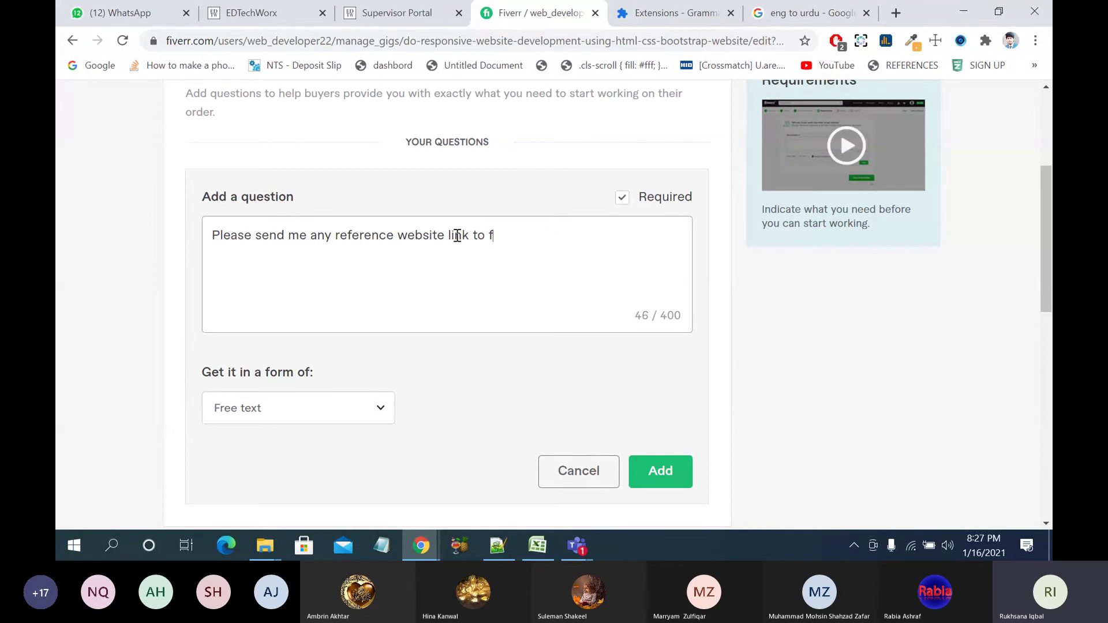
key("BackSpace")
key("BackSpace")
Step: Try the Multiple choice answer form for the reference website question and switch back to Free text
left_click(376, 413)
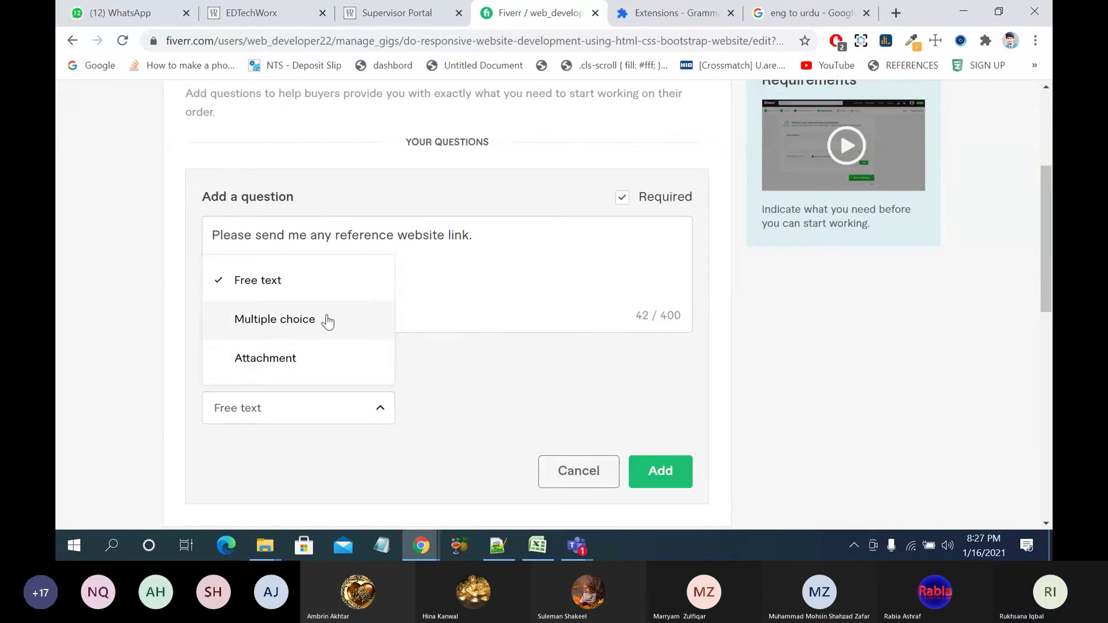
left_click(325, 288)
scroll(389, 429, "down", 1)
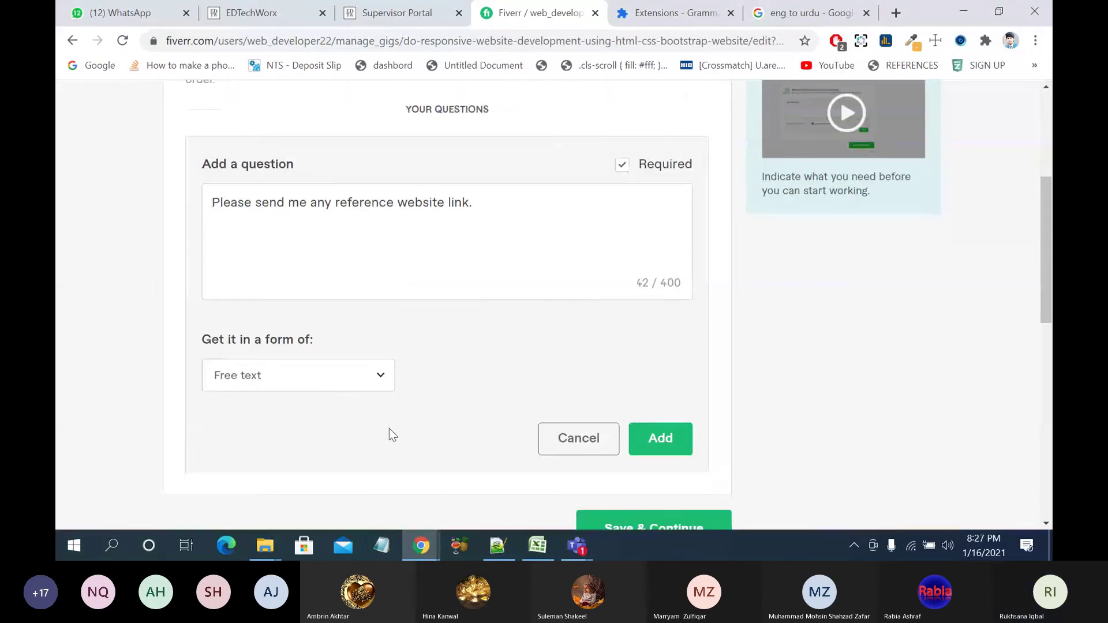
left_click(379, 382)
left_click(358, 296)
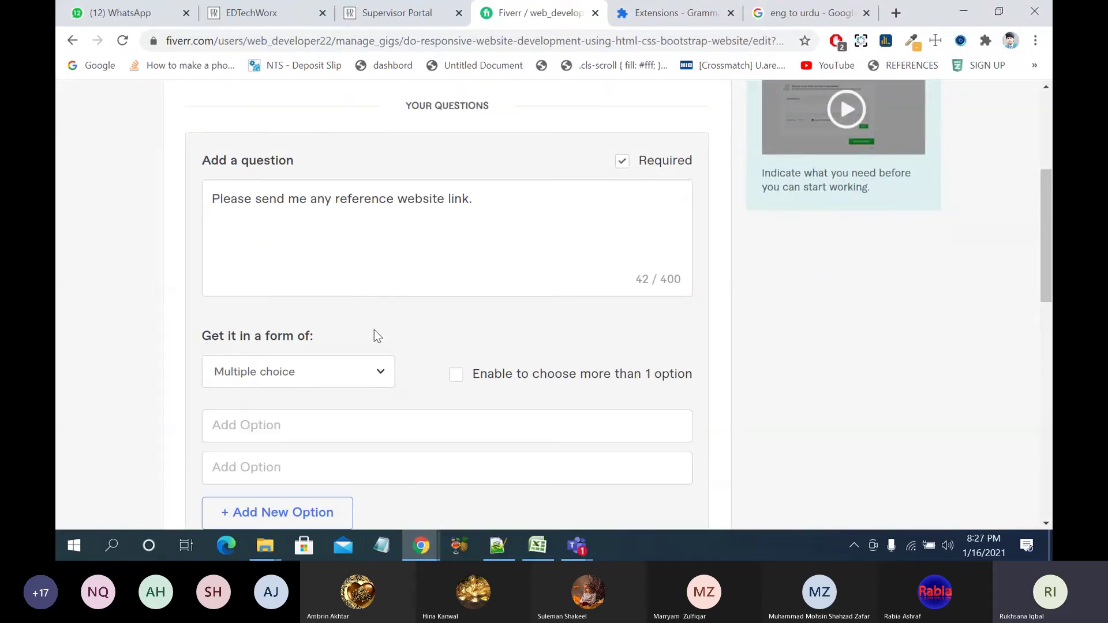
scroll(399, 378, "down", 3)
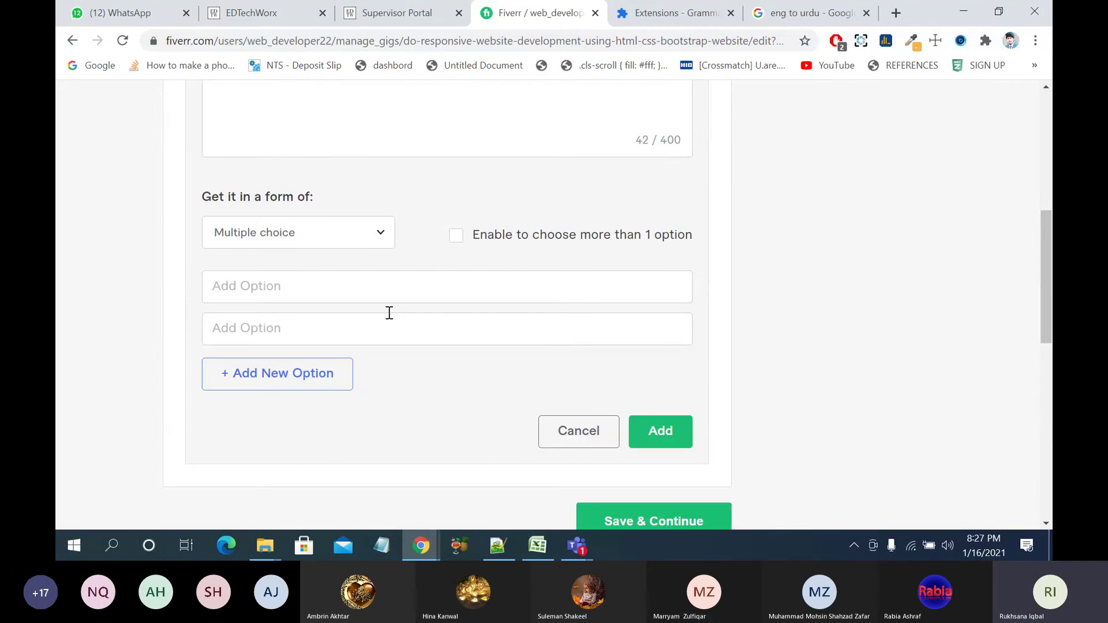
left_click(382, 239)
left_click(347, 288)
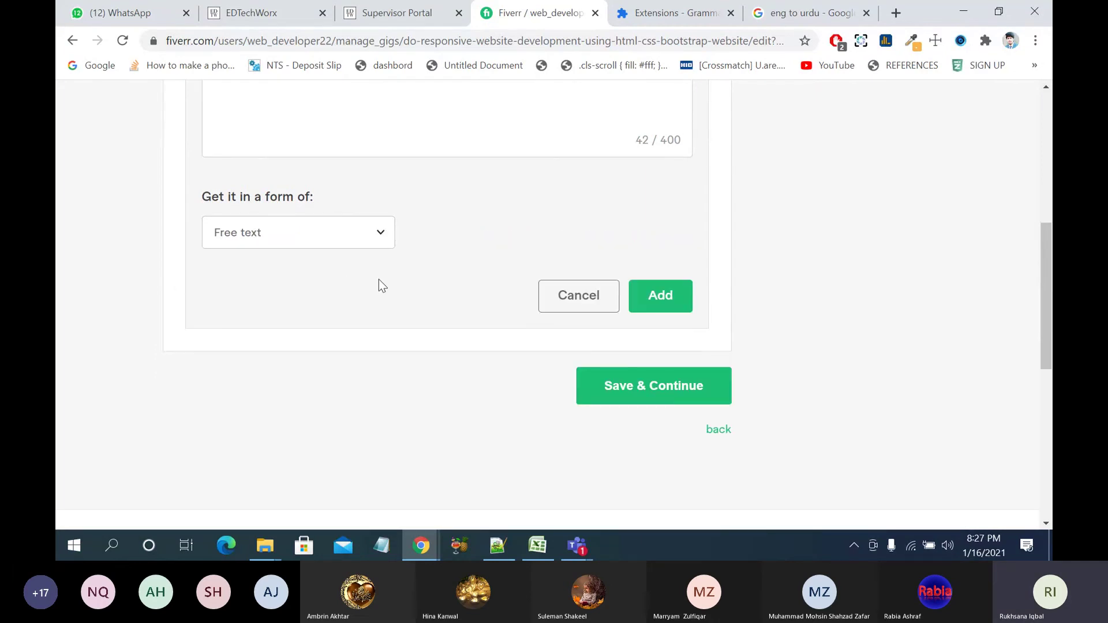
Step: Add the free-text reference website question to the gig requirements, save them, and continue to the gallery stage
scroll(420, 279, "up", 1)
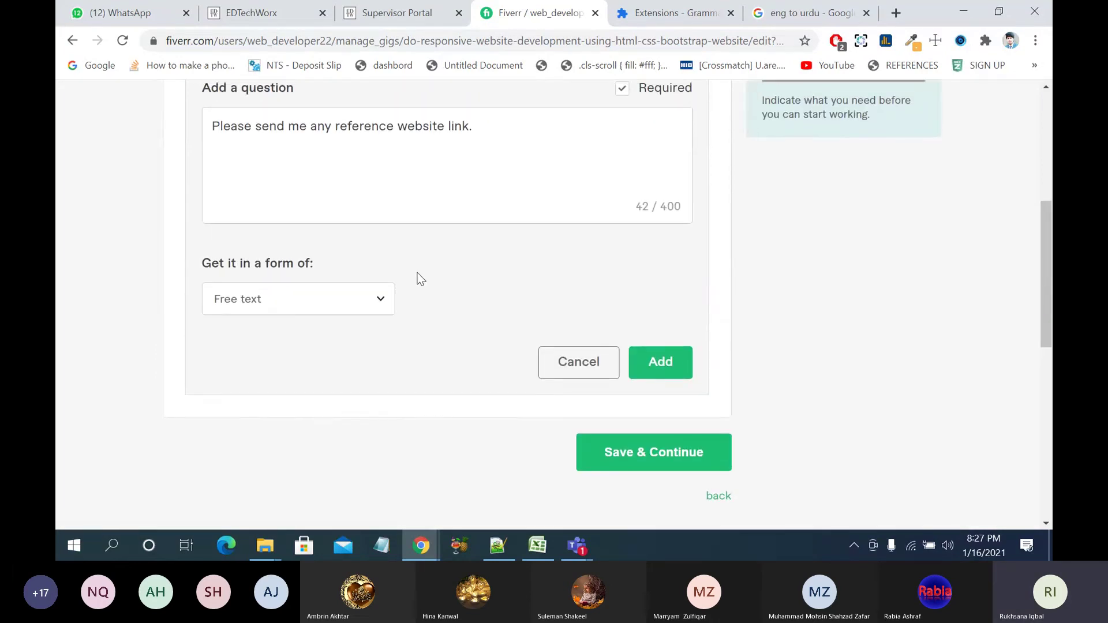
left_click(637, 372)
scroll(498, 356, "up", 6)
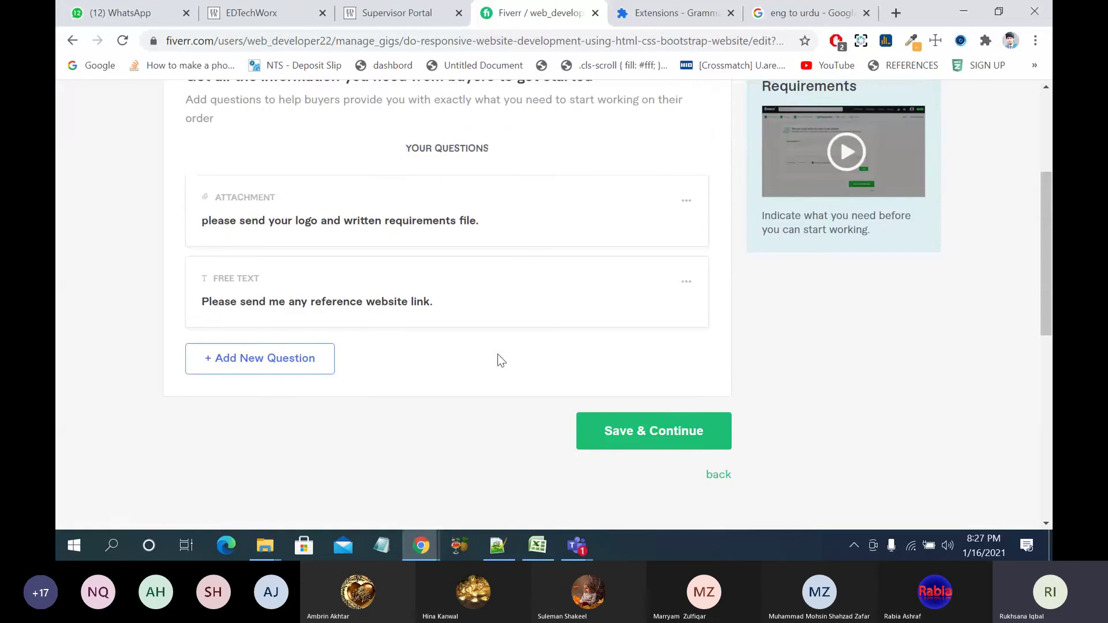
scroll(498, 355, "down", 5)
left_click(622, 383)
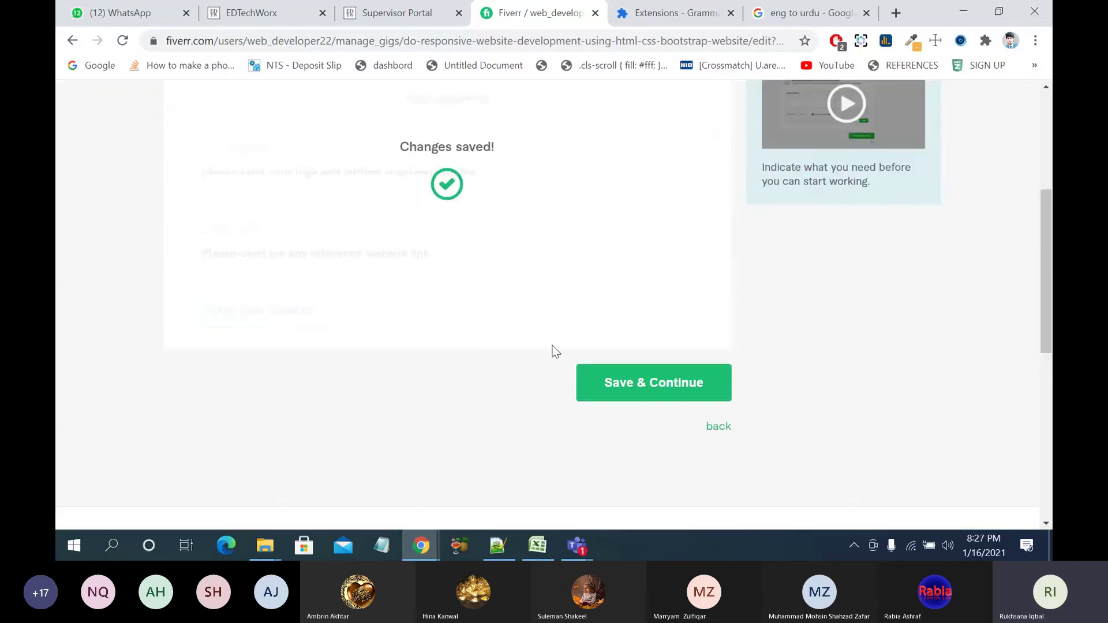
Step: Look through the gig gallery page's video, photo, audio and PDF upload sections
scroll(554, 351, "down", 3)
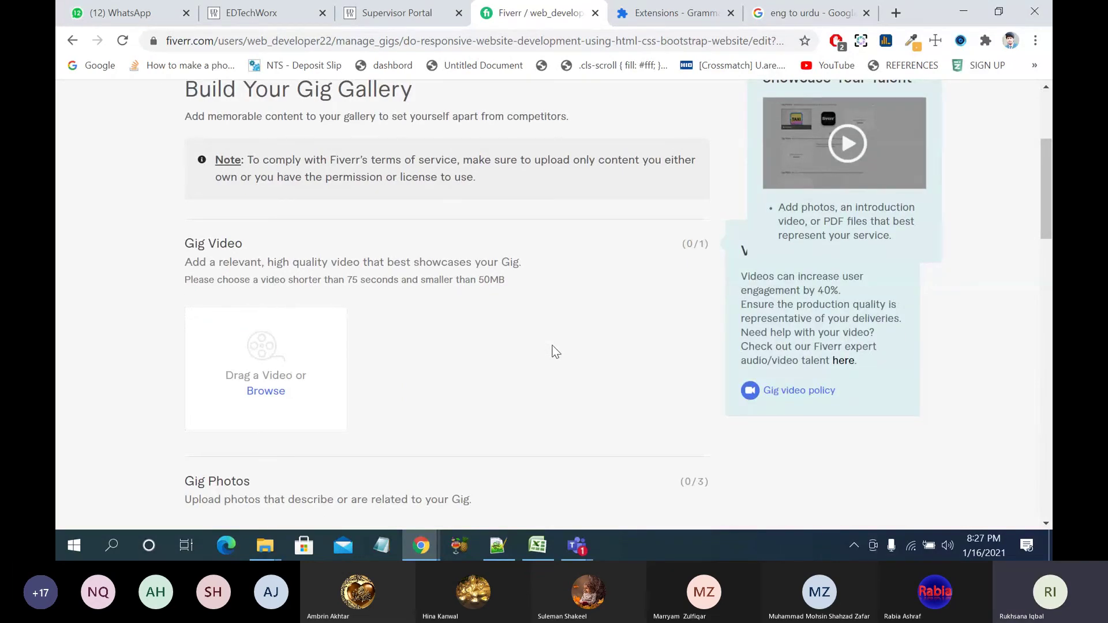
scroll(554, 351, "up", 3)
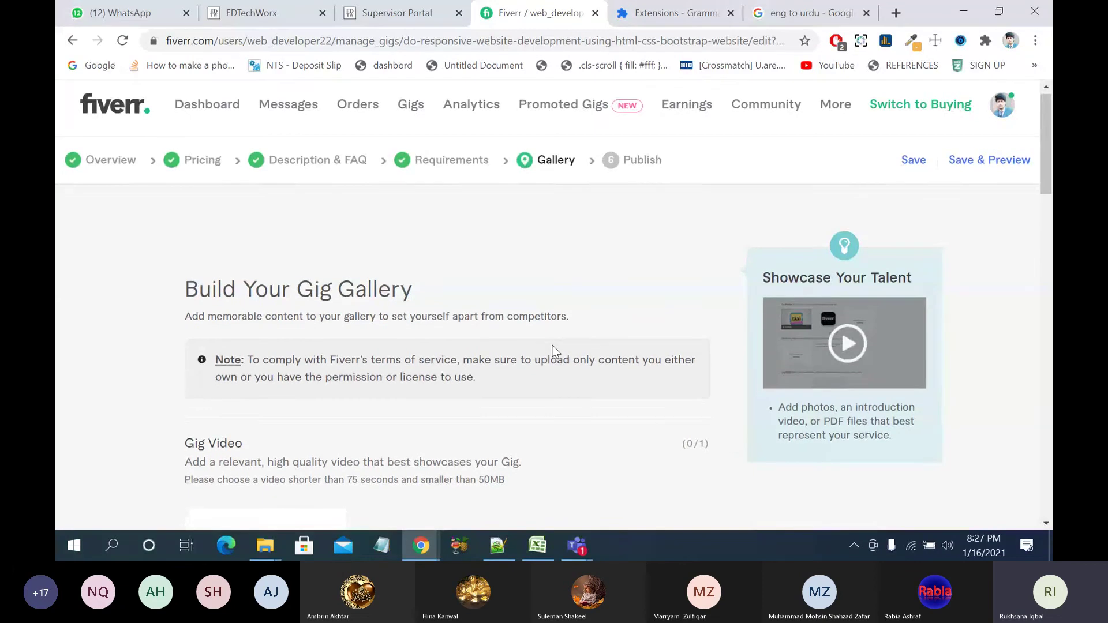
scroll(553, 350, "down", 10)
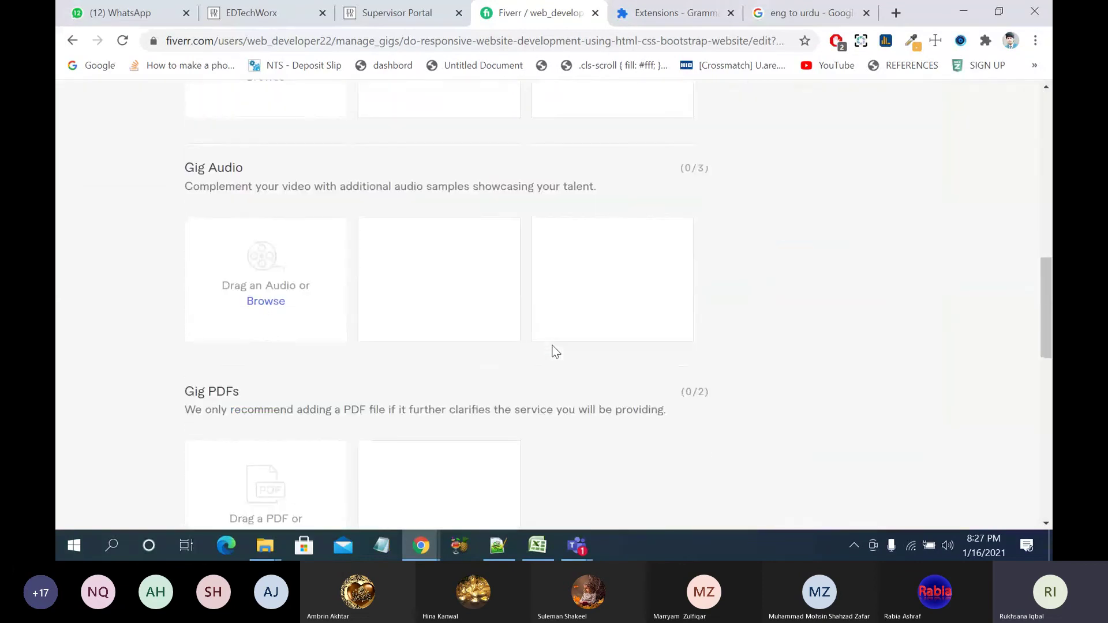
scroll(555, 351, "up", 10)
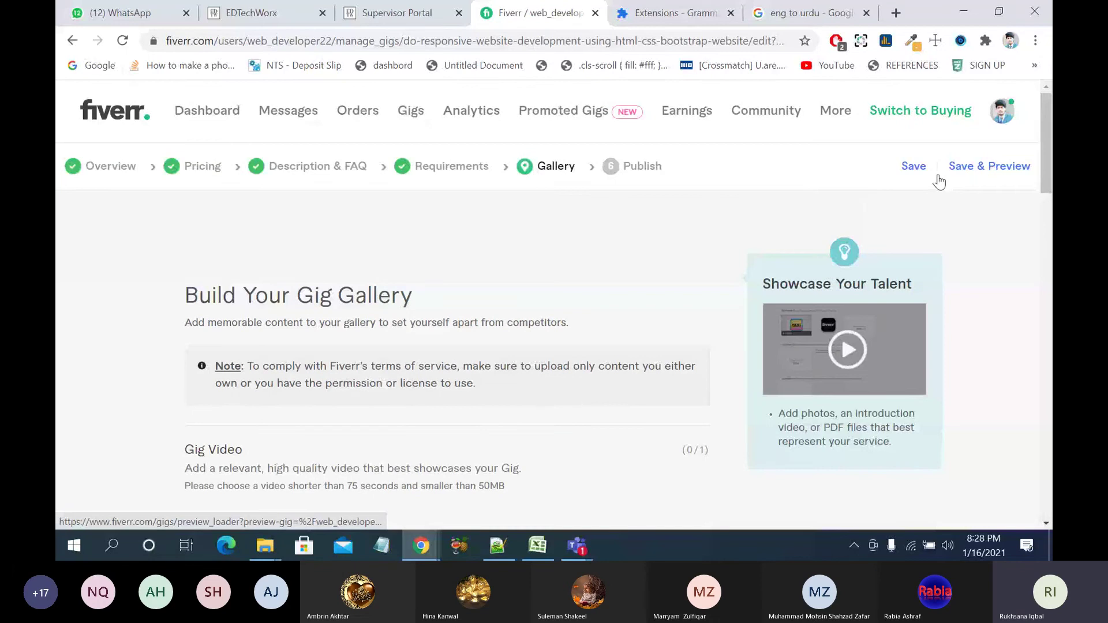
scroll(571, 372, "down", 12)
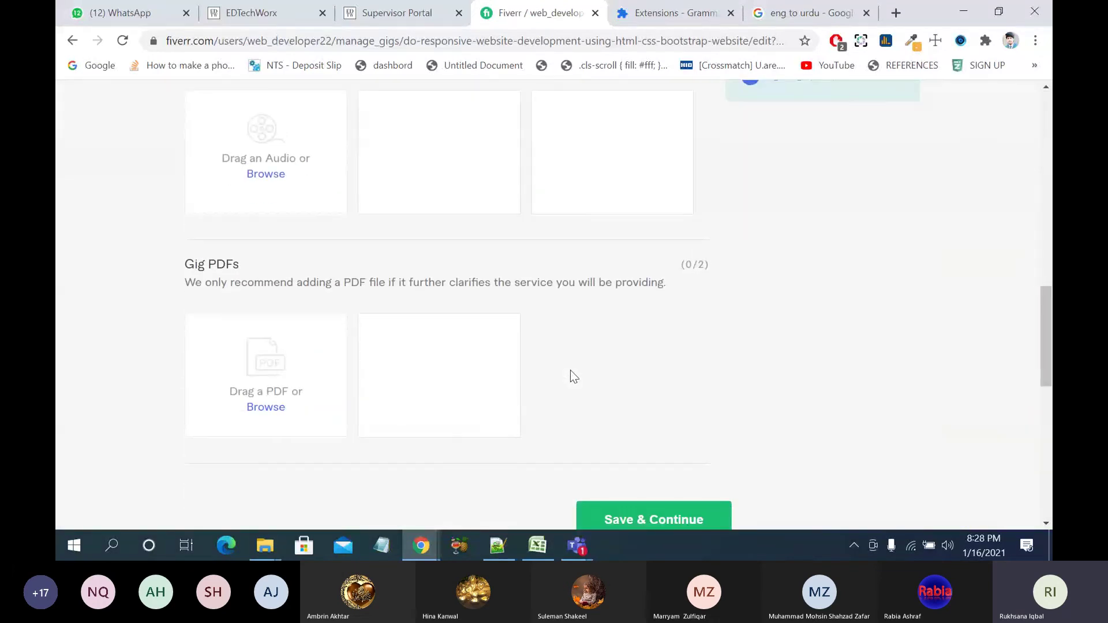
scroll(573, 376, "down", 5)
key("Home")
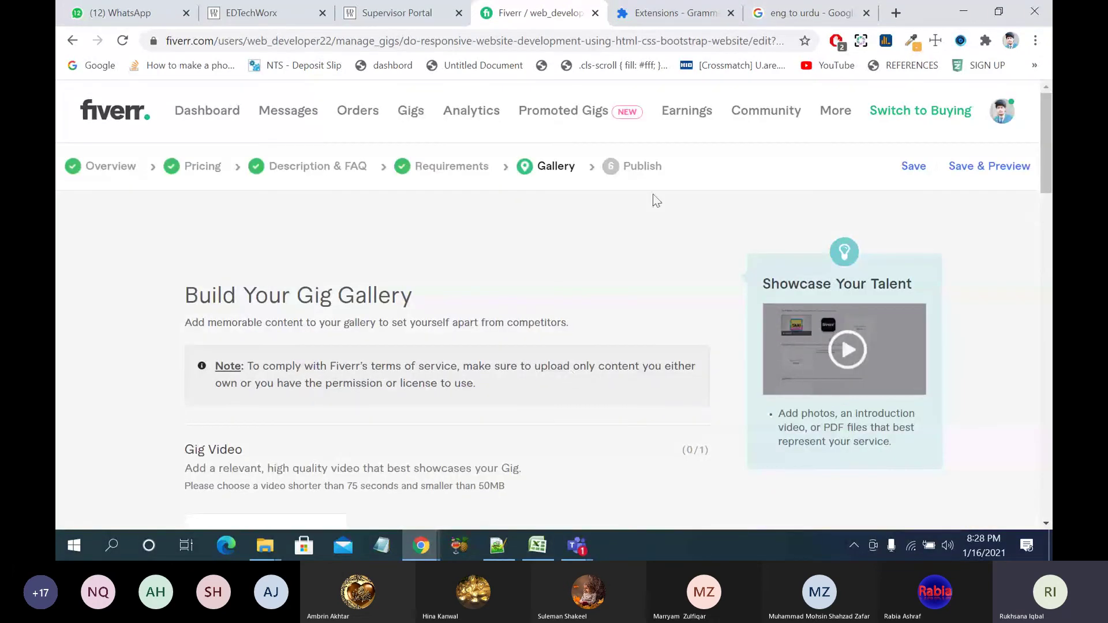
Step: Open the Fiverr seller dashboard in place of the Grammarly extension page
left_click(364, 7)
left_click(664, 13)
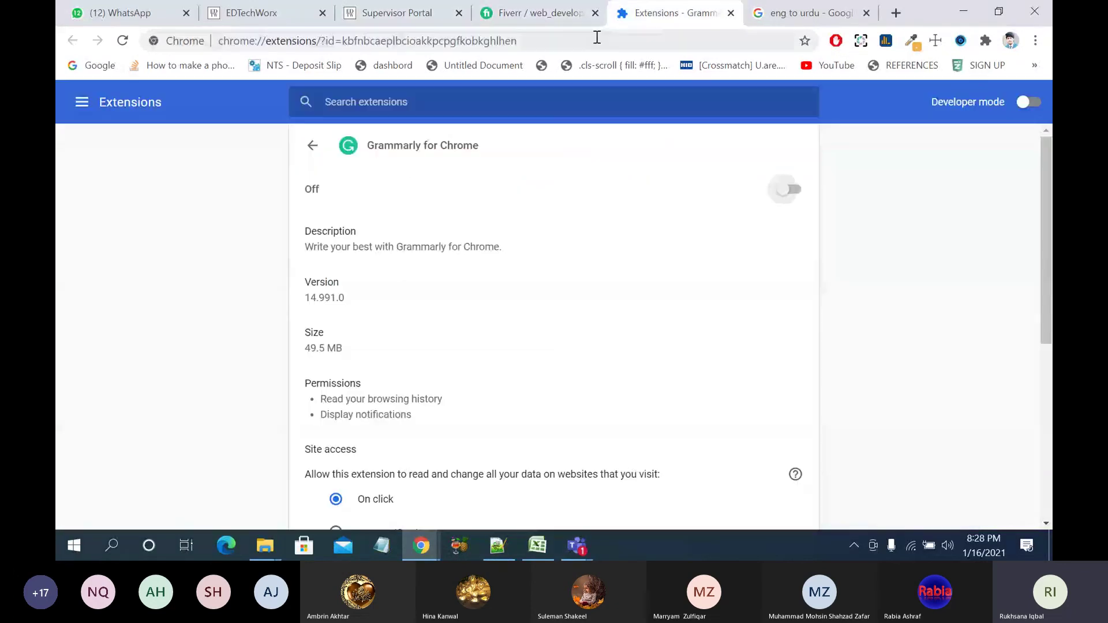
left_click(595, 39)
type("five")
key("Return")
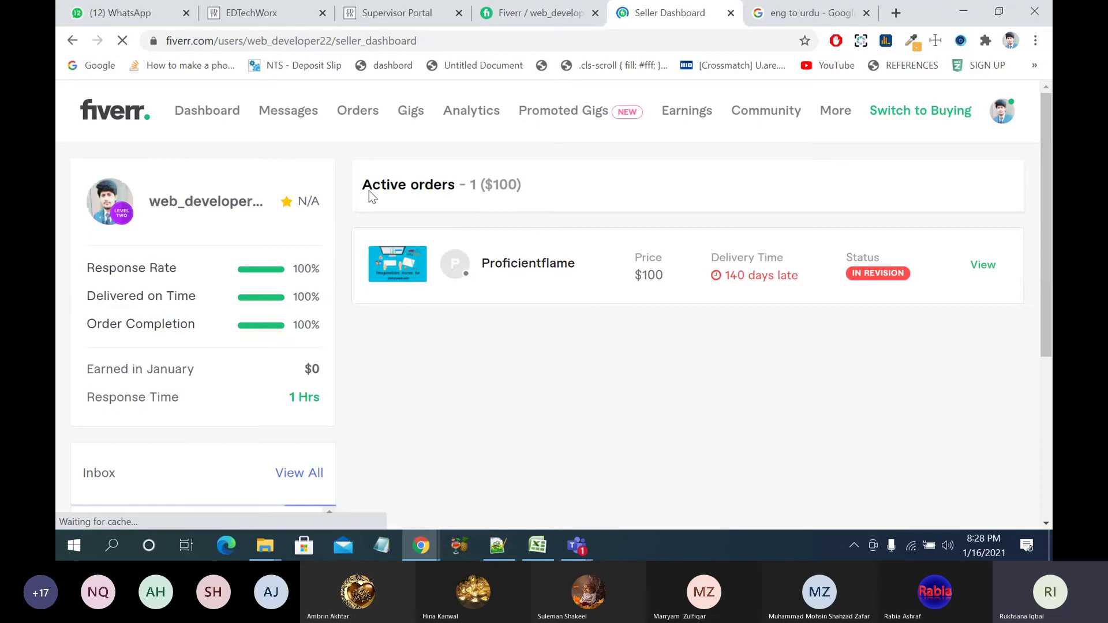
Step: Switch to the File Explorer window showing the design folder and open Local Disk (E:)
left_click(266, 546)
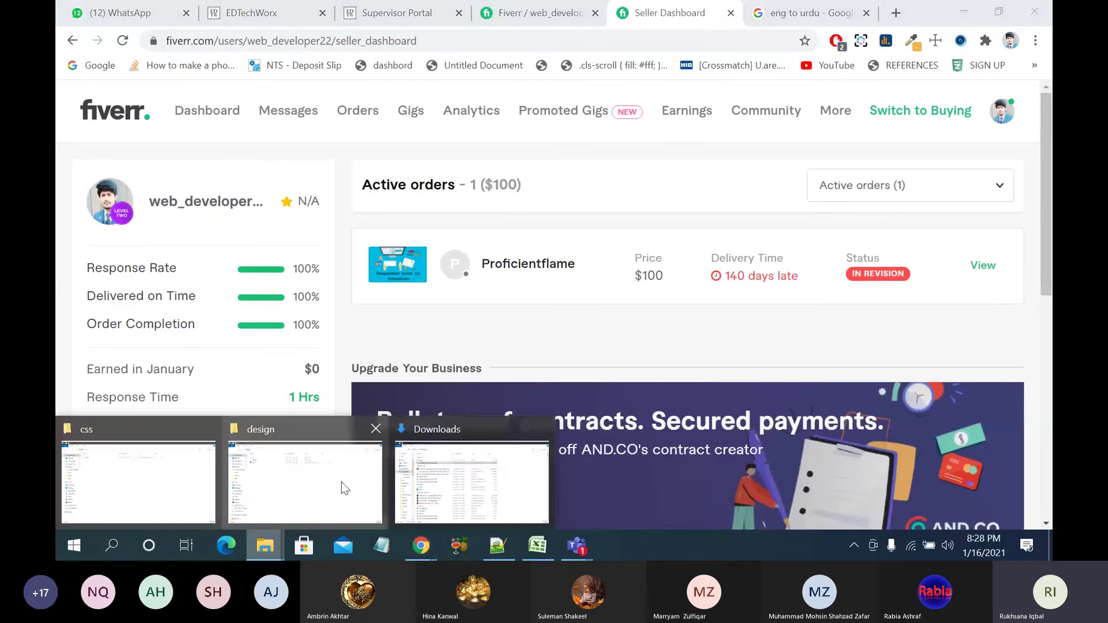
left_click(332, 479)
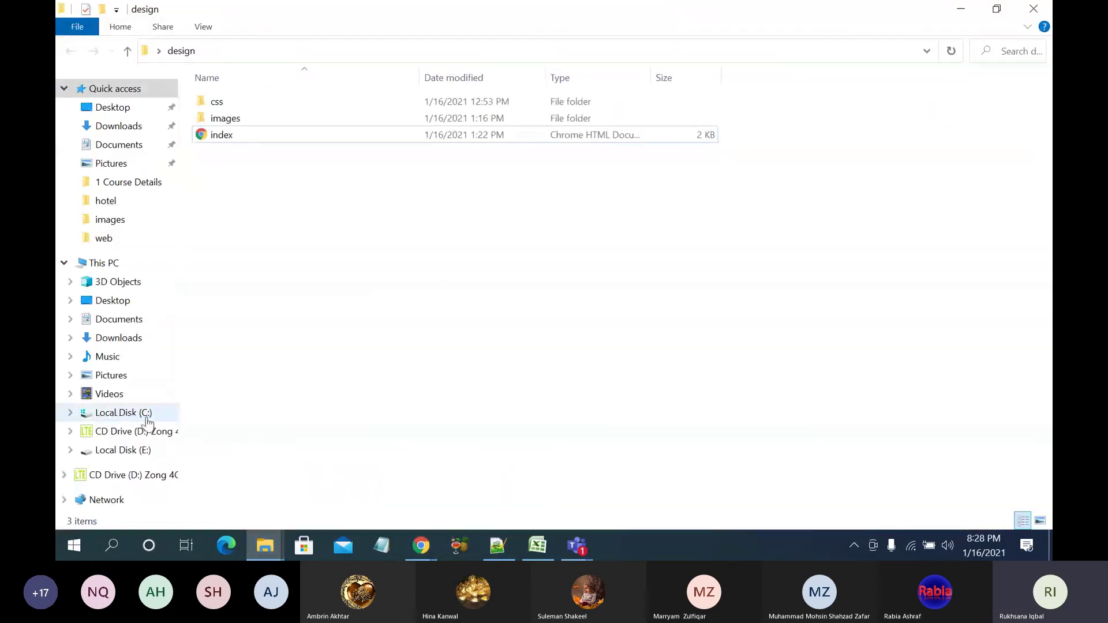
left_click(118, 450)
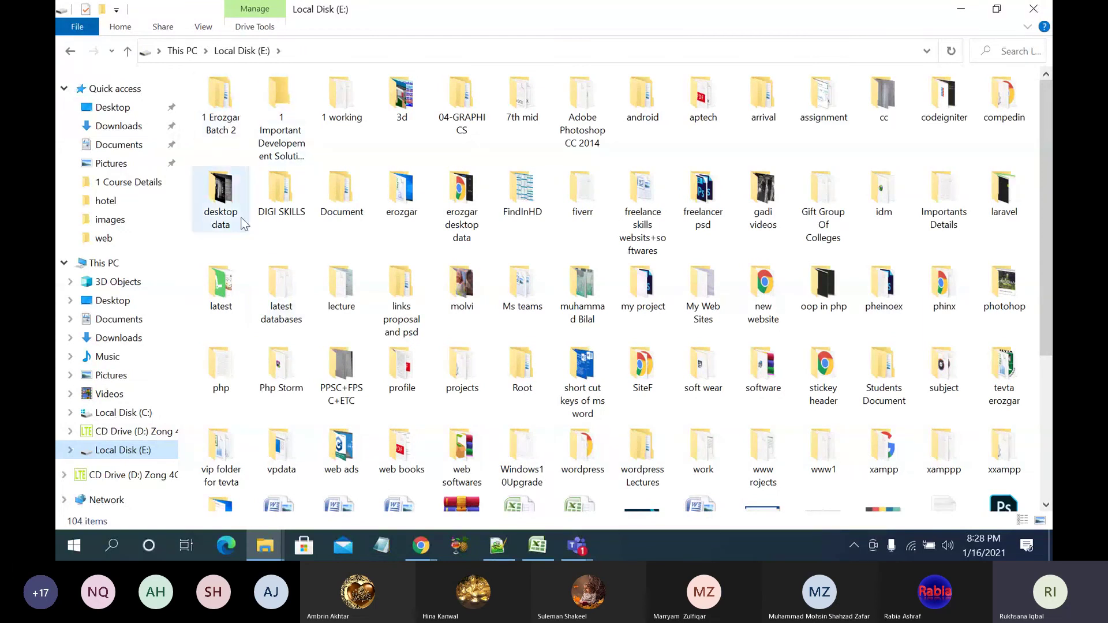
Step: Check the latest, 1 Erozgar Batch 2 and DIGI SKILLS folders on drive E: for gig images
double_click(242, 280)
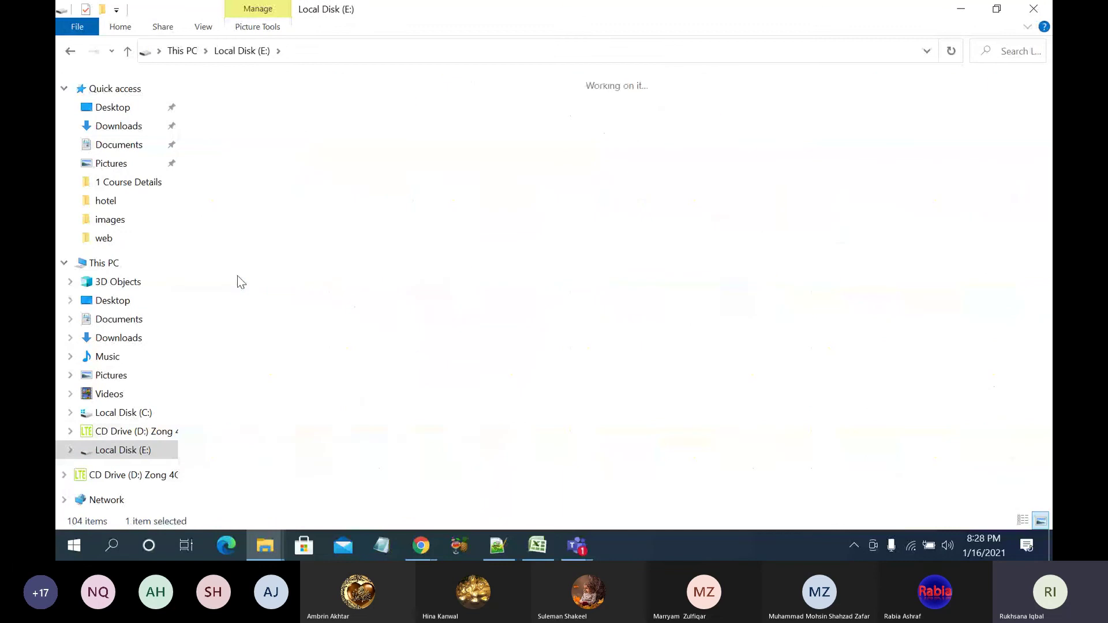
left_click(248, 51)
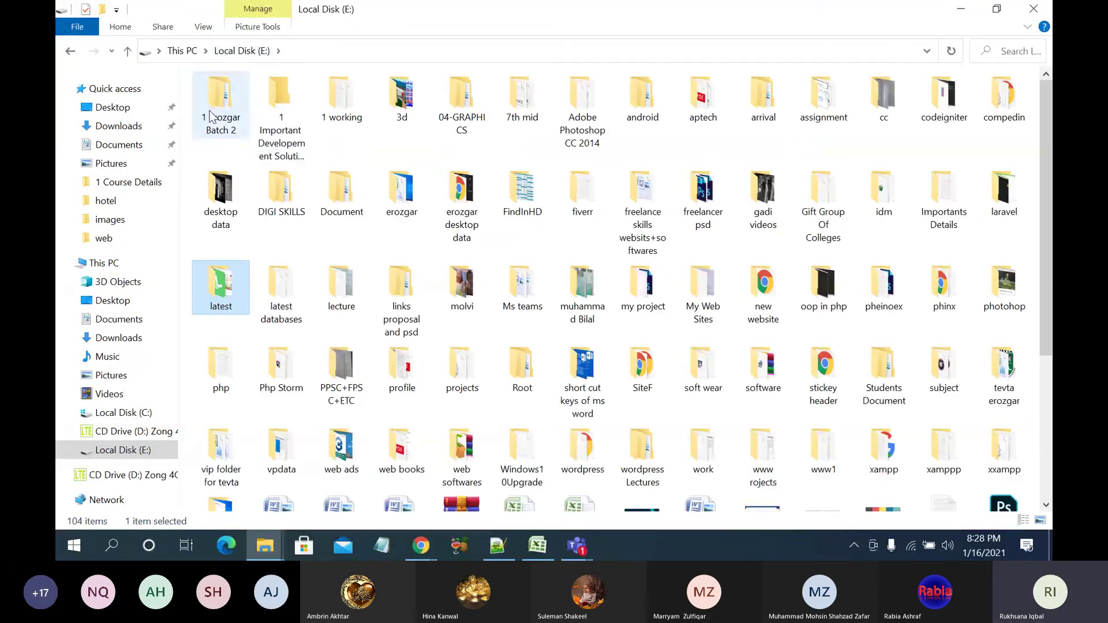
left_click(212, 115)
double_click(211, 115)
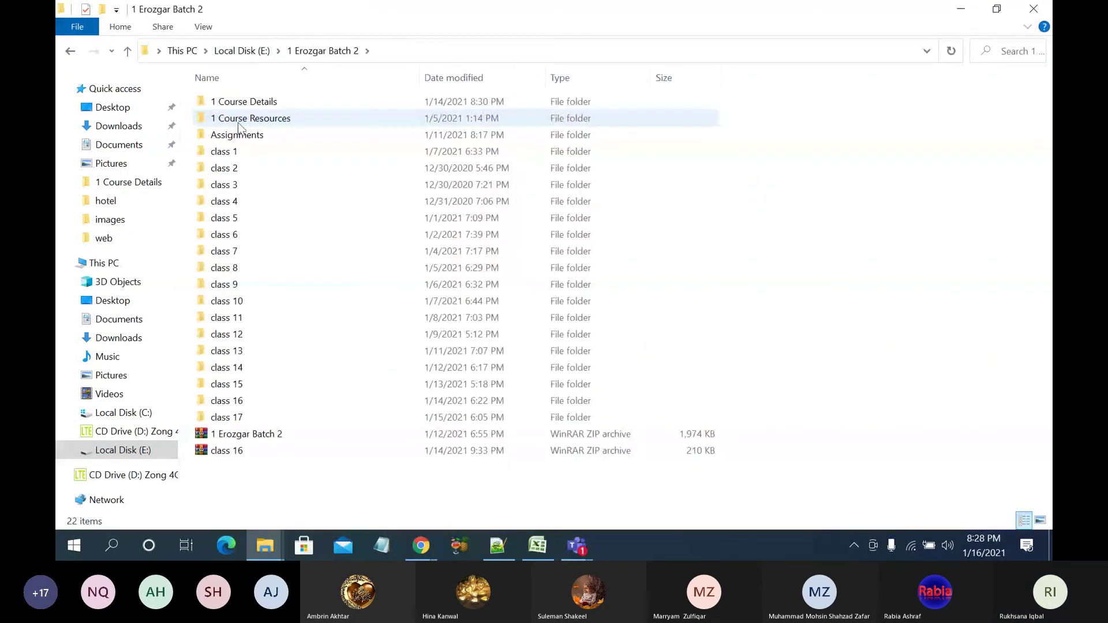
left_click(260, 49)
double_click(280, 190)
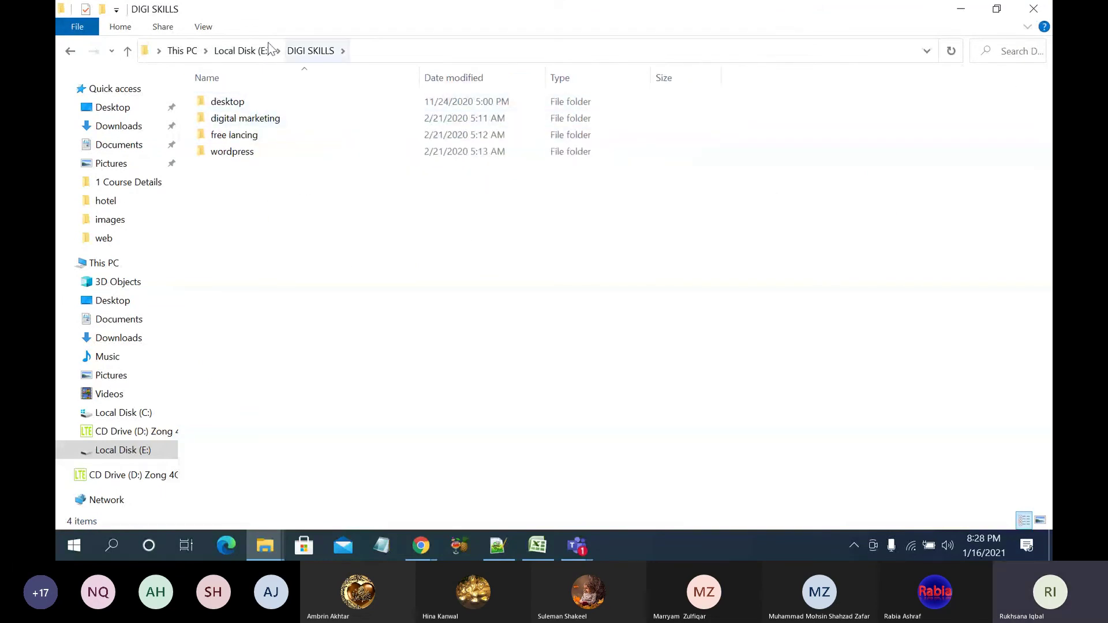
left_click(243, 51)
left_click(408, 203)
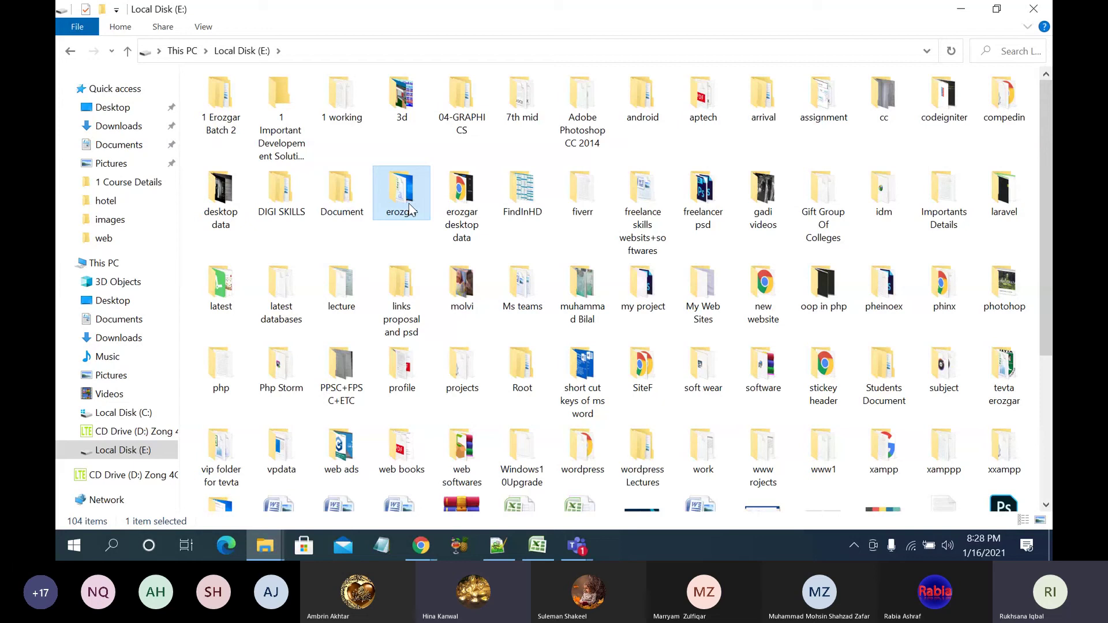
Step: Open the gigs folder inside the fiverr folder on drive E:
double_click(571, 203)
left_click(281, 120)
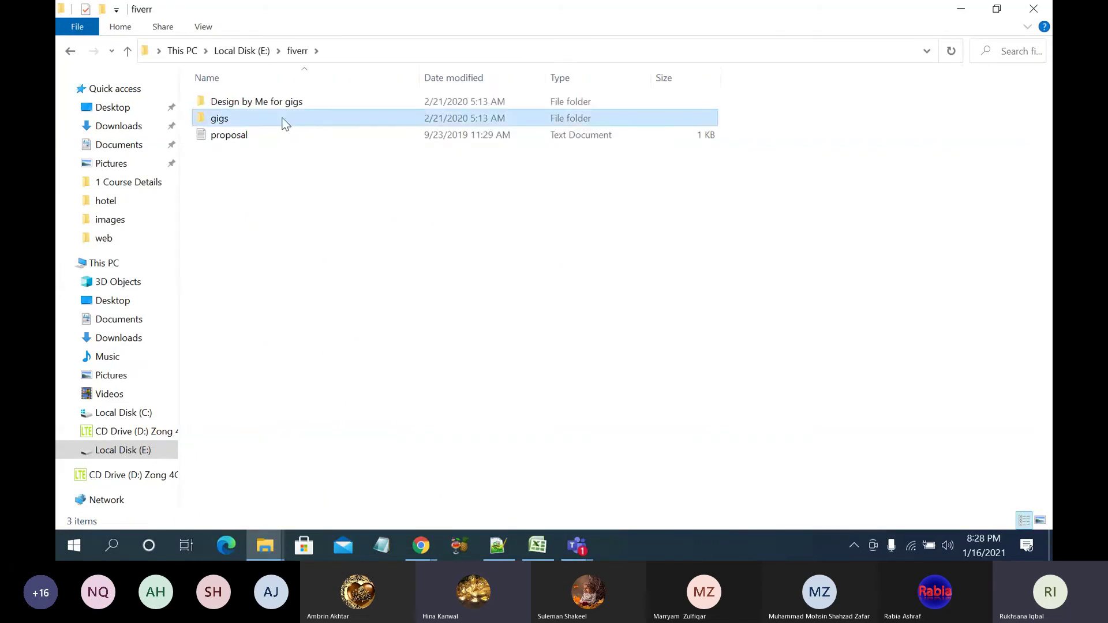
double_click(282, 122)
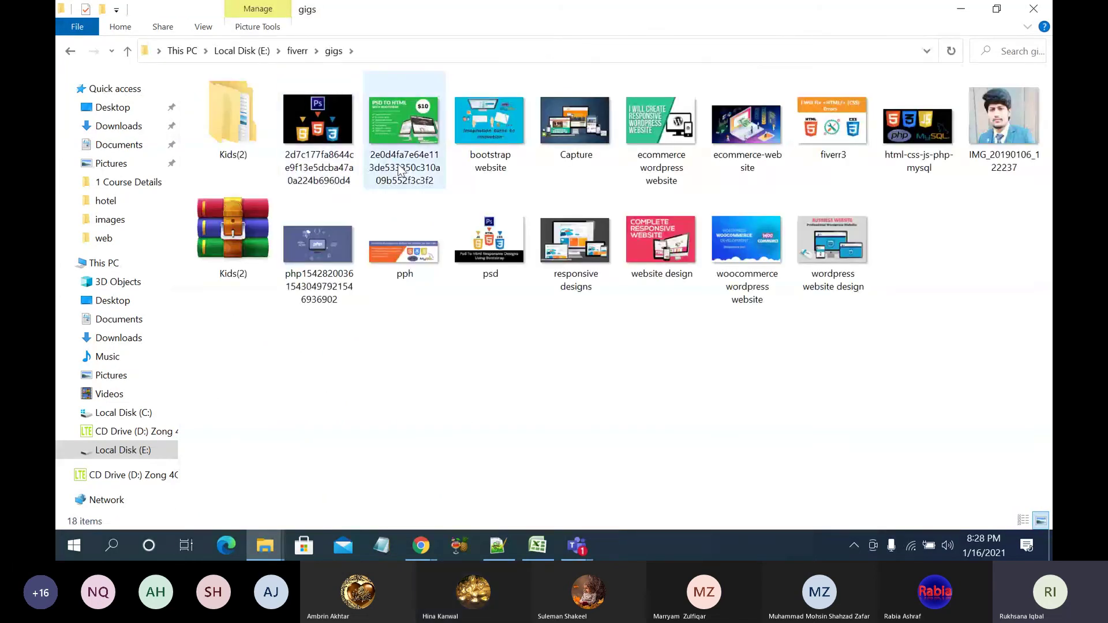
Step: Preview the "ecommerce wordpress website" and "website design" images as candidates for the gig gallery
left_click(411, 171)
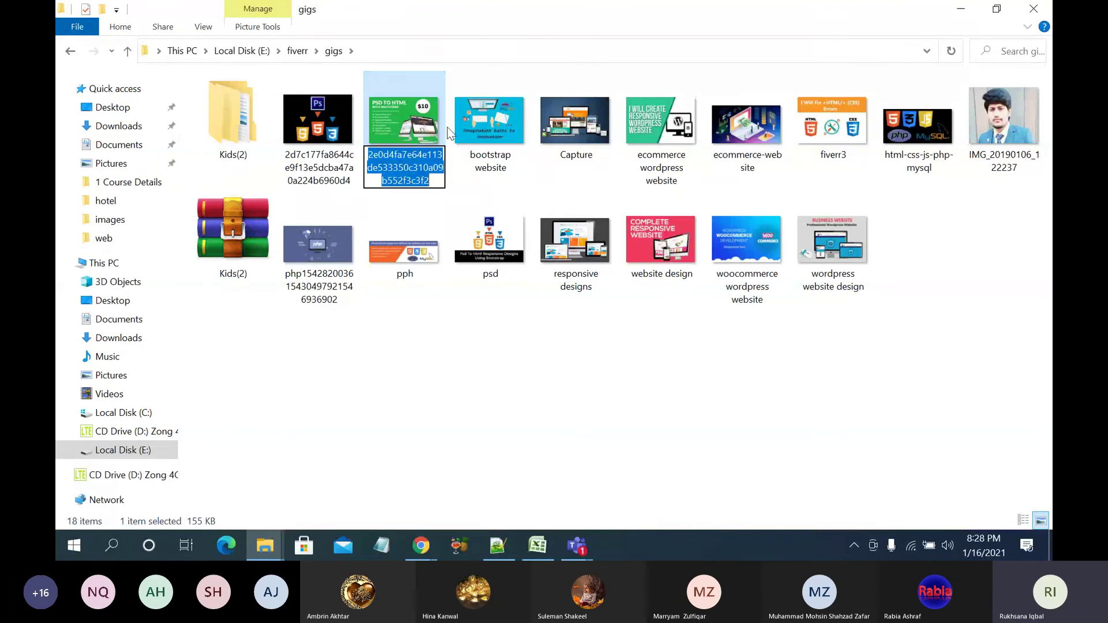
left_click(507, 167)
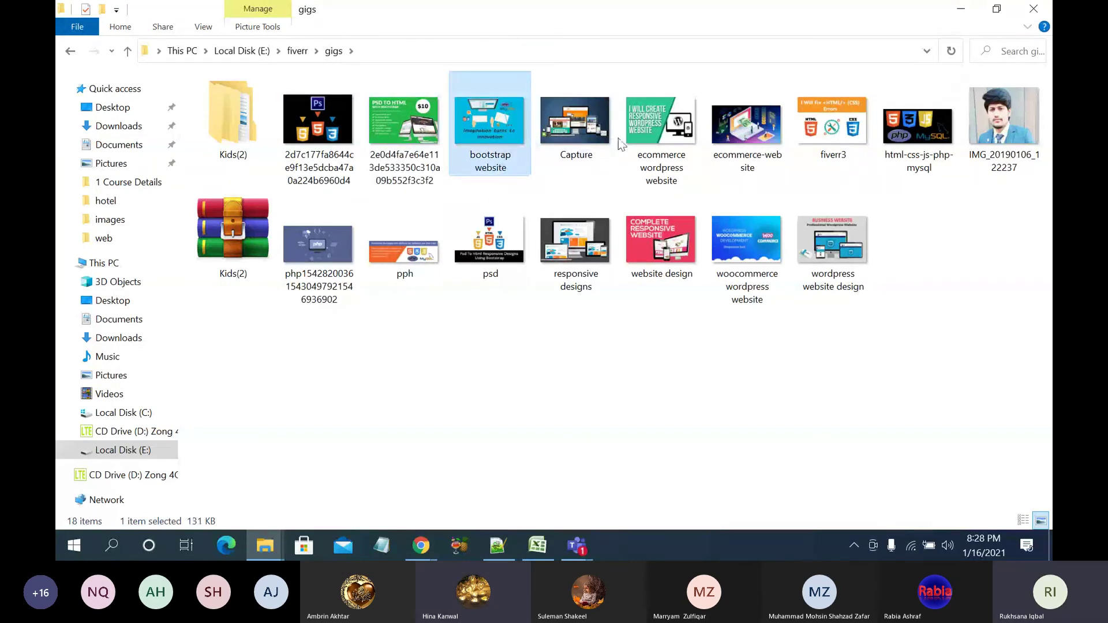
double_click(634, 138)
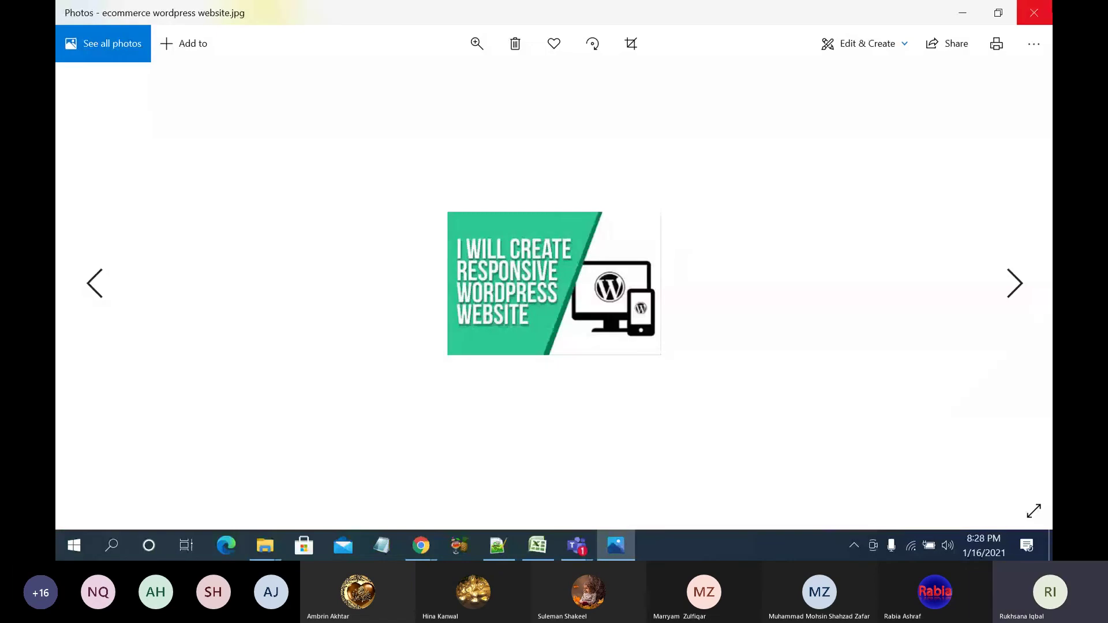
left_click(1034, 13)
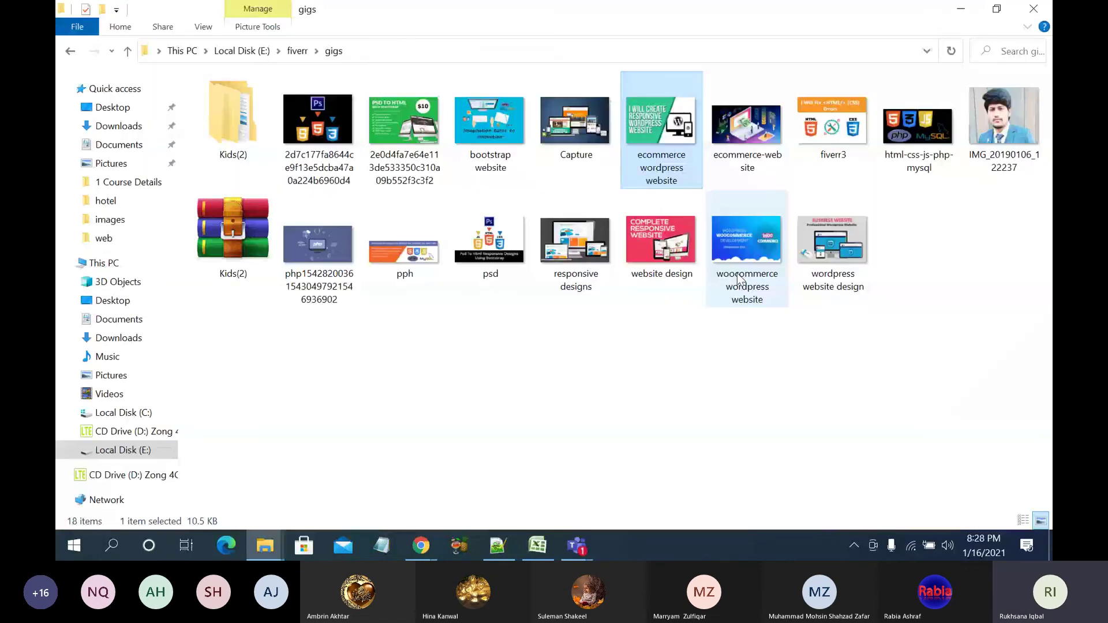
double_click(664, 248)
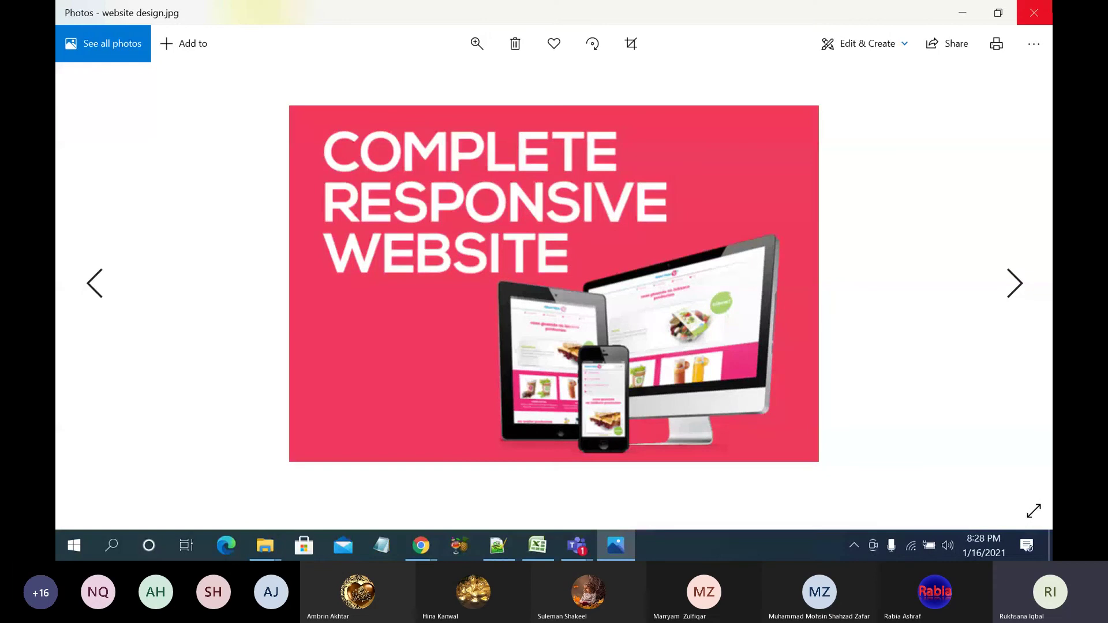
left_click(1034, 13)
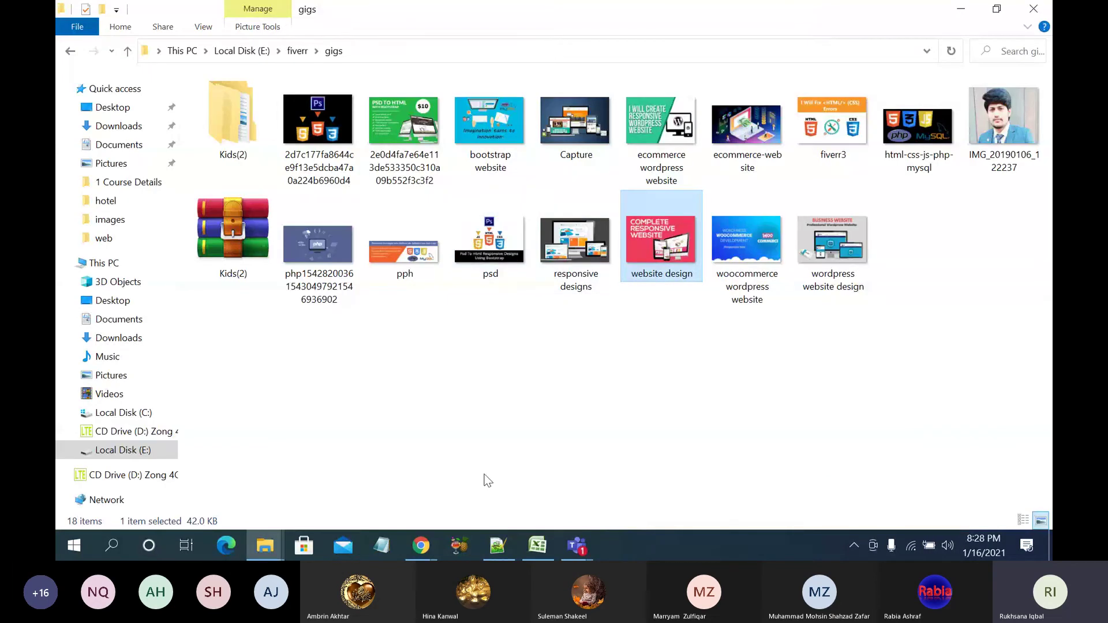
Step: Try to carry the "website design" image over to Chrome, and return to the gig's gallery page
left_click(420, 548)
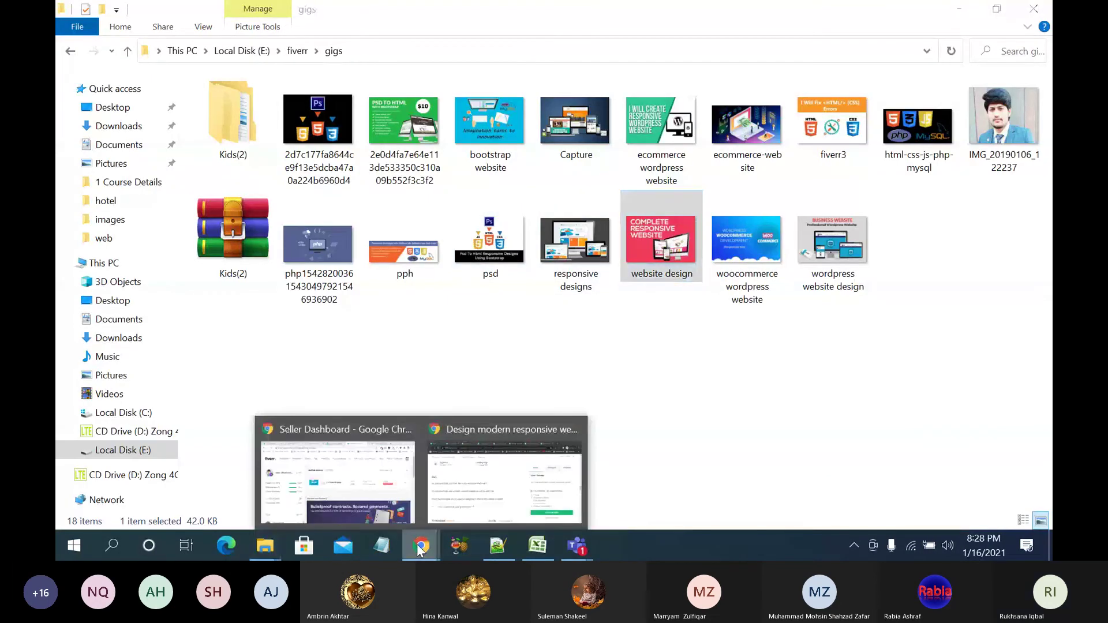
left_click_drag(661, 242, 428, 545)
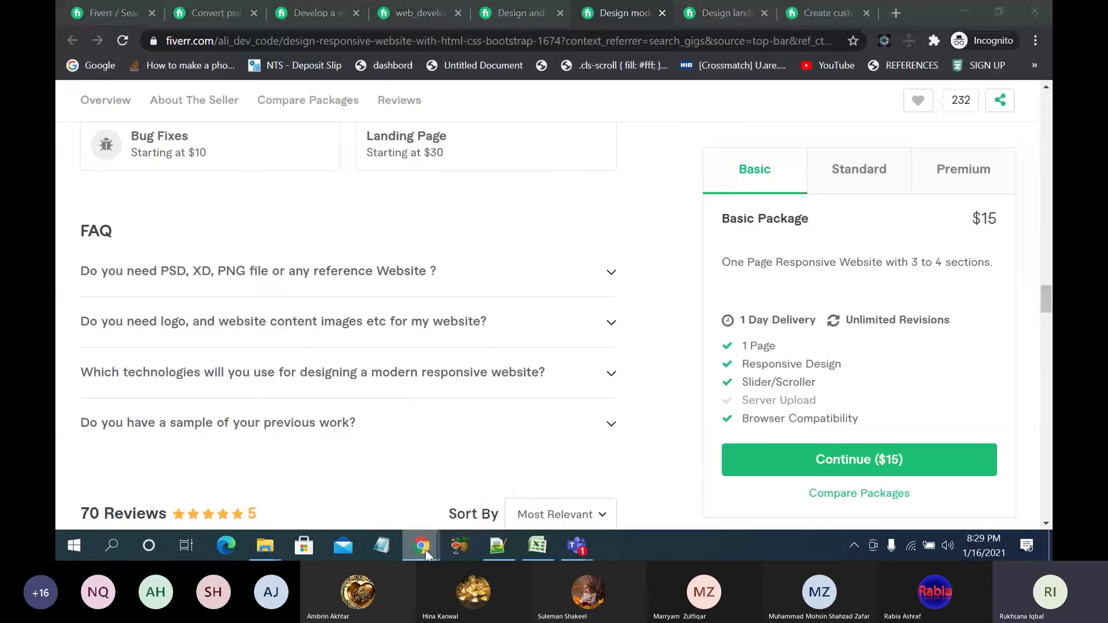
mouse_move(427, 547)
left_click(441, 501)
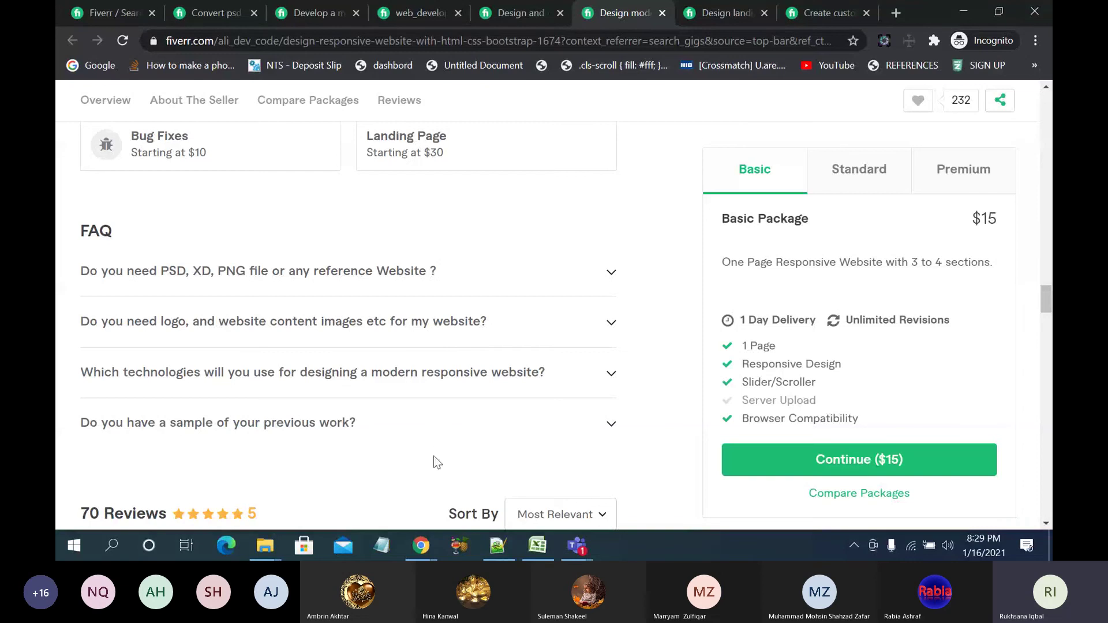
left_click(464, 474)
left_click(556, 5)
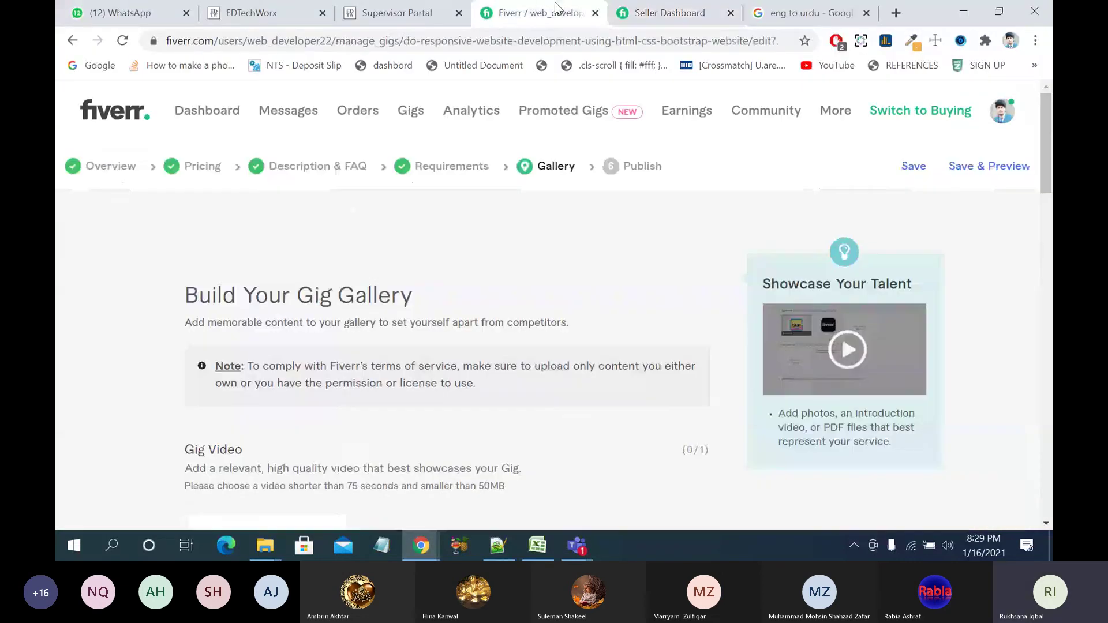
Step: Review the Gig Video guidelines and upload area on the gallery page, down to Gig Photos
scroll(302, 374, "down", 1)
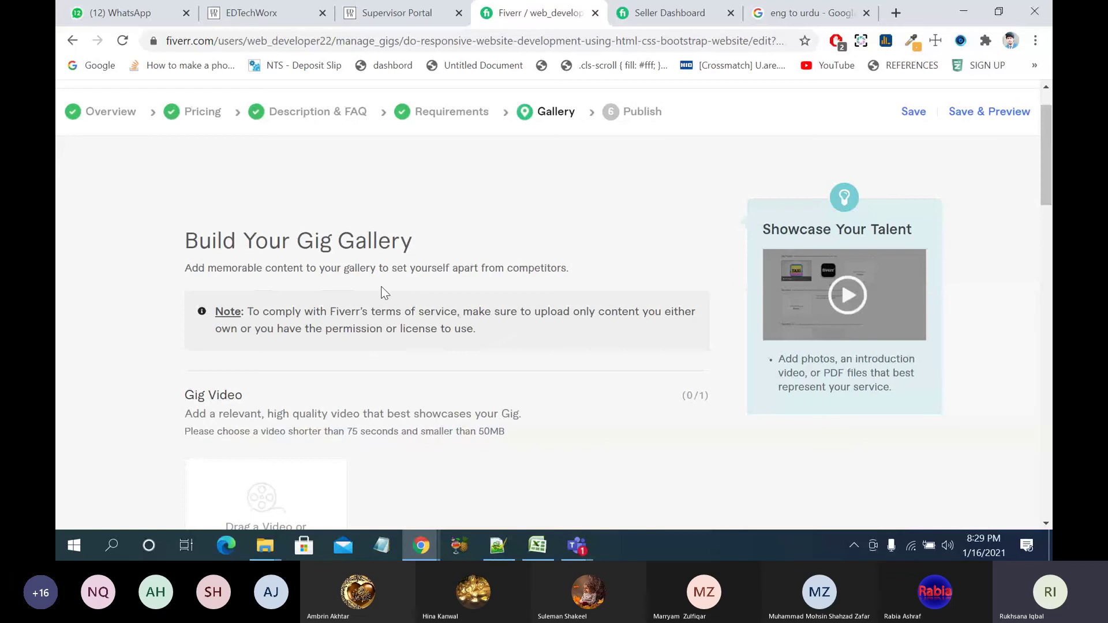
scroll(383, 292, "down", 1)
scroll(468, 310, "down", 1)
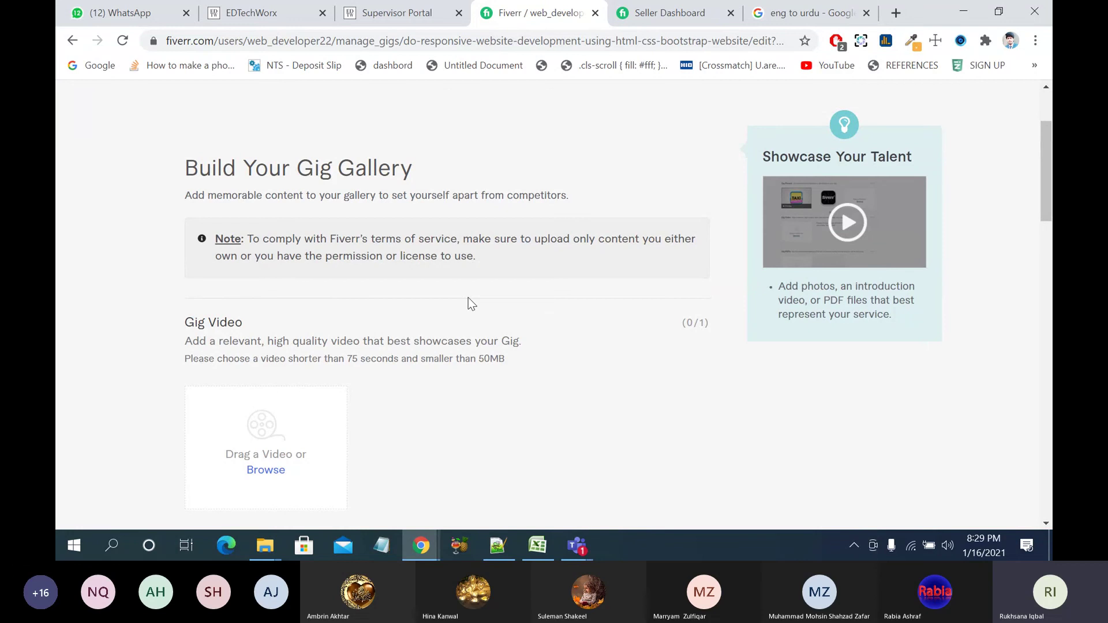
mouse_move(546, 329)
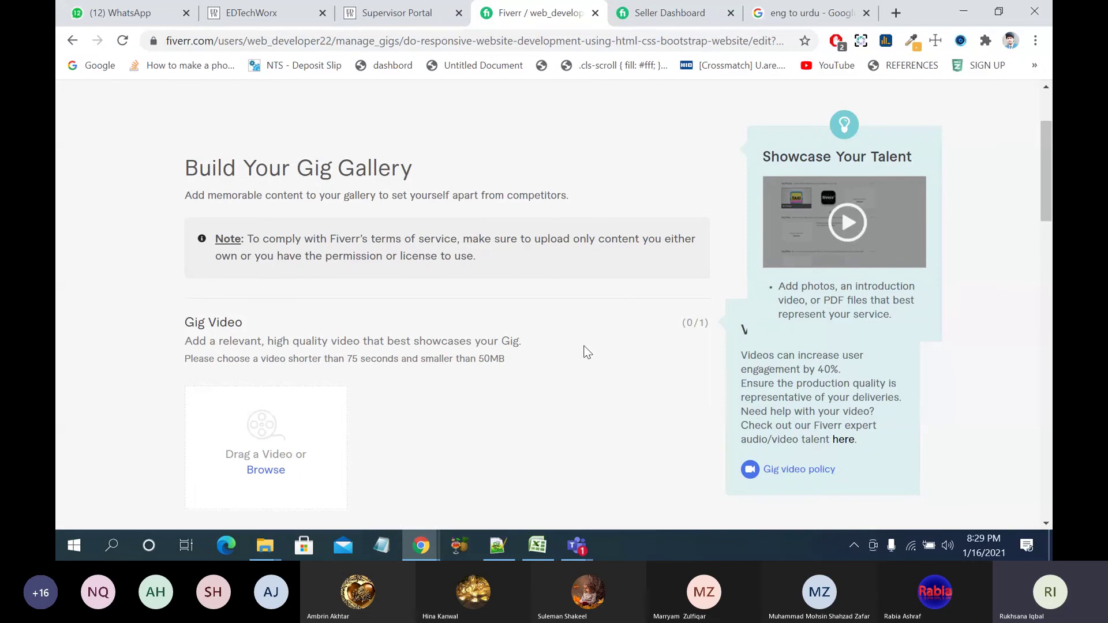
scroll(587, 351, "down", 2)
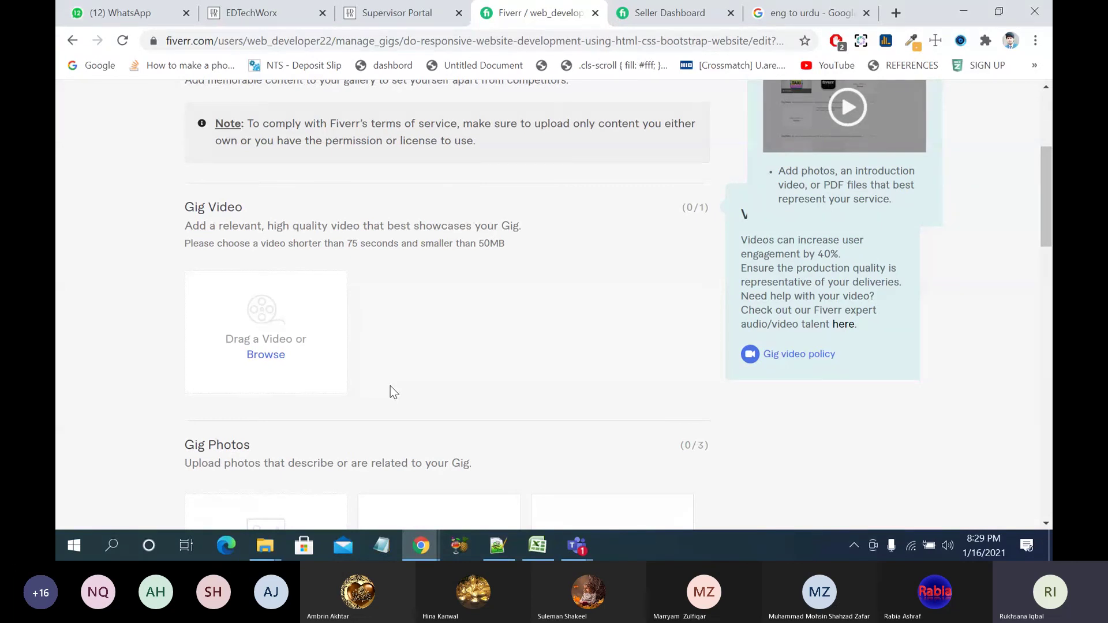
left_click(606, 41)
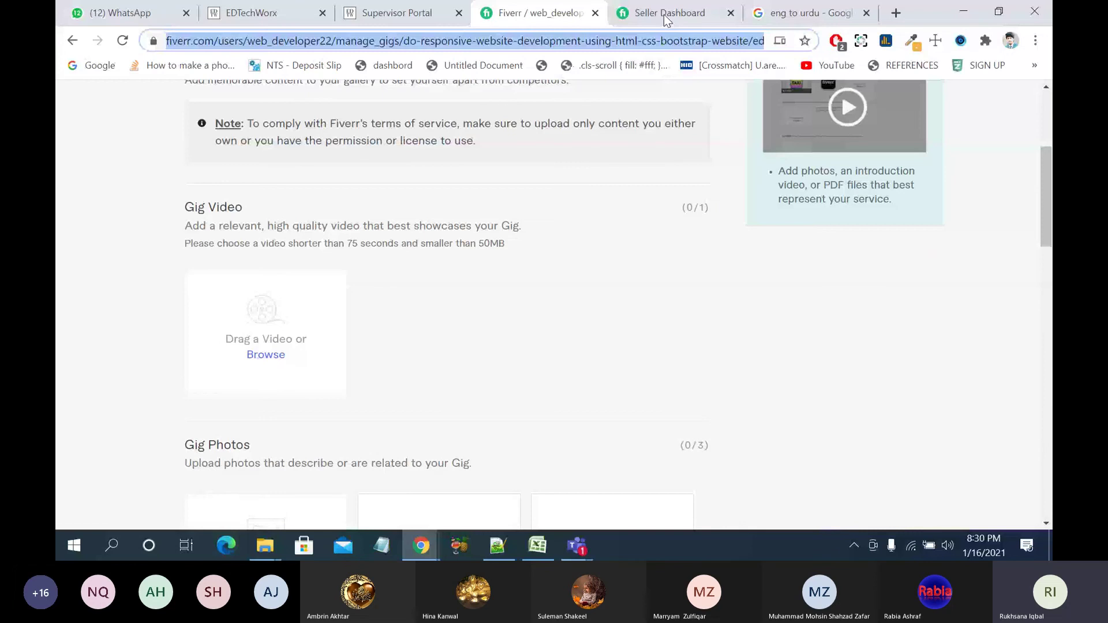
left_click(667, 15)
left_click(537, 12)
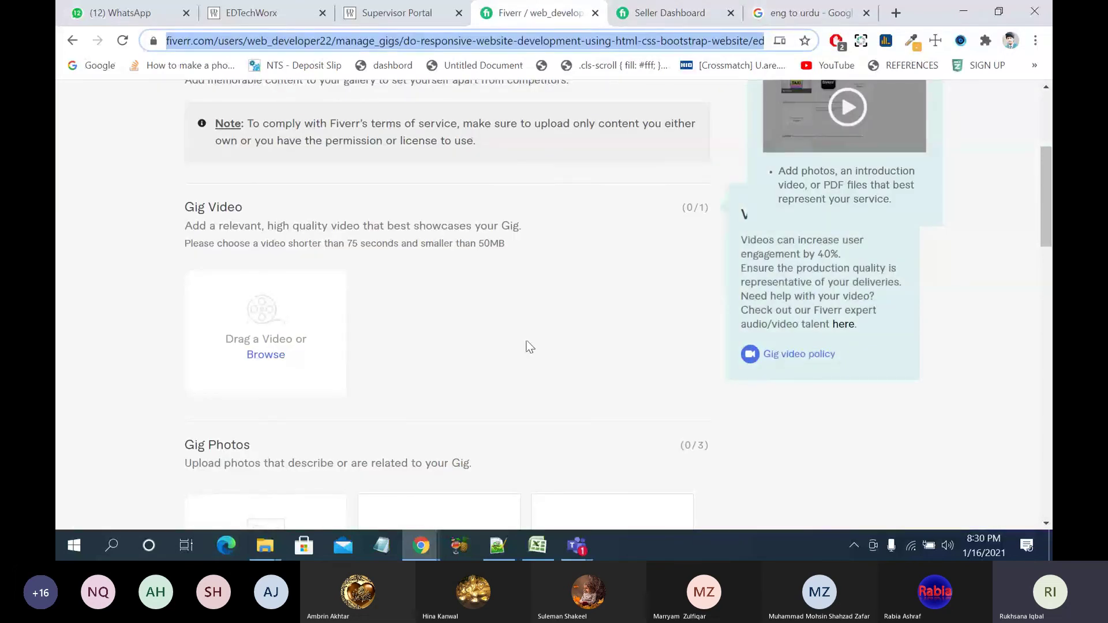
Step: Start adding a gig photo and browse to the gigs folder inside the fiverr folder on drive E:
scroll(493, 348, "down", 4)
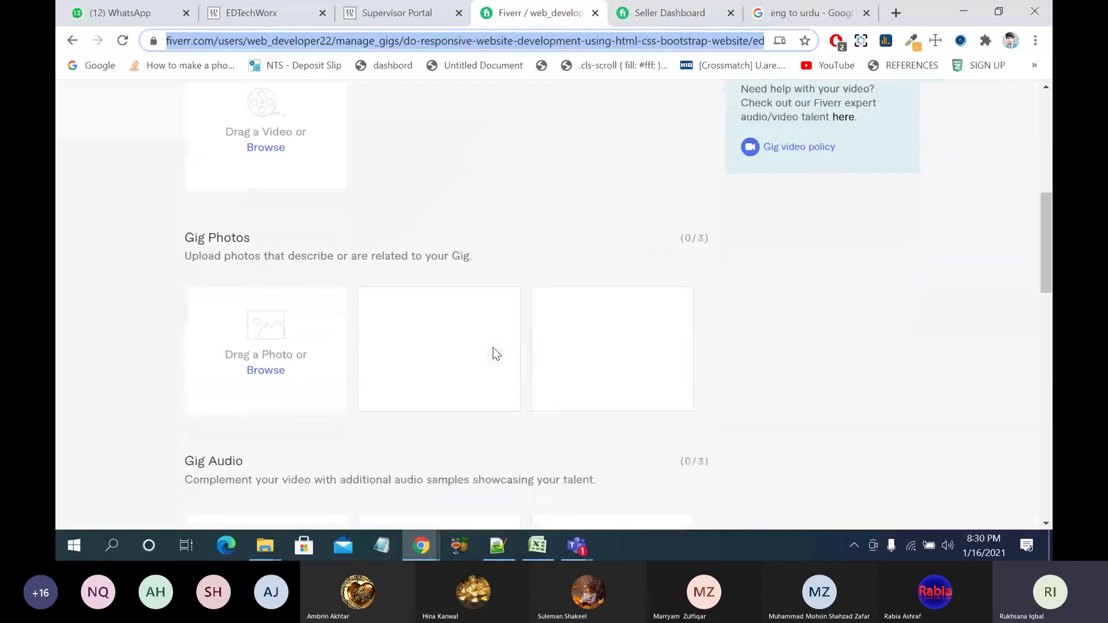
left_click(270, 360)
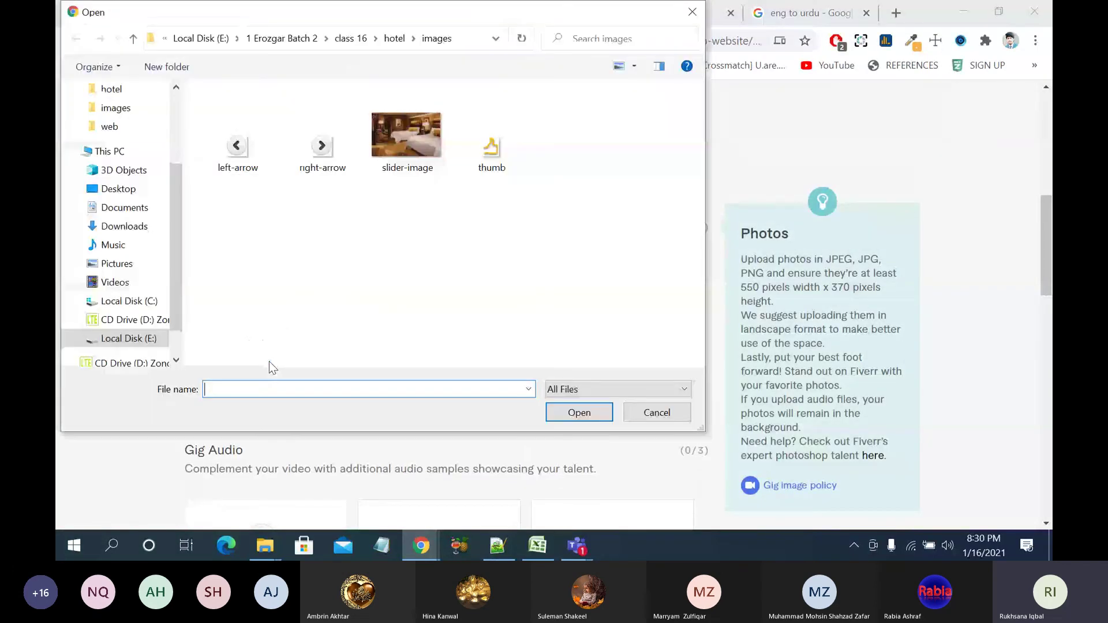
left_click(149, 339)
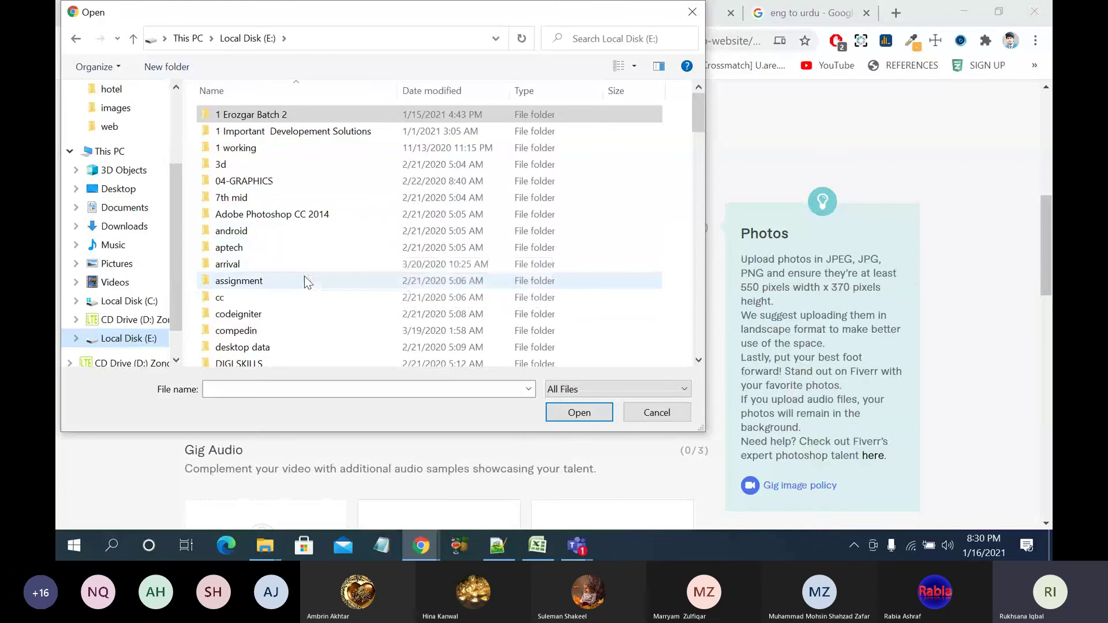
left_click(343, 312)
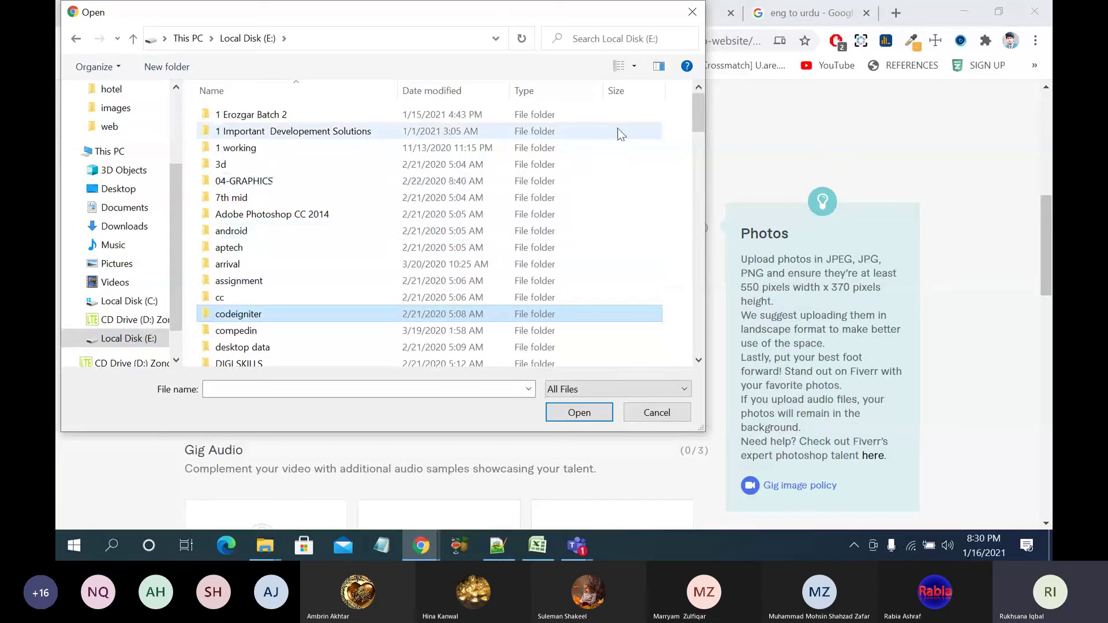
left_click_drag(698, 119, 700, 143)
left_click(321, 255)
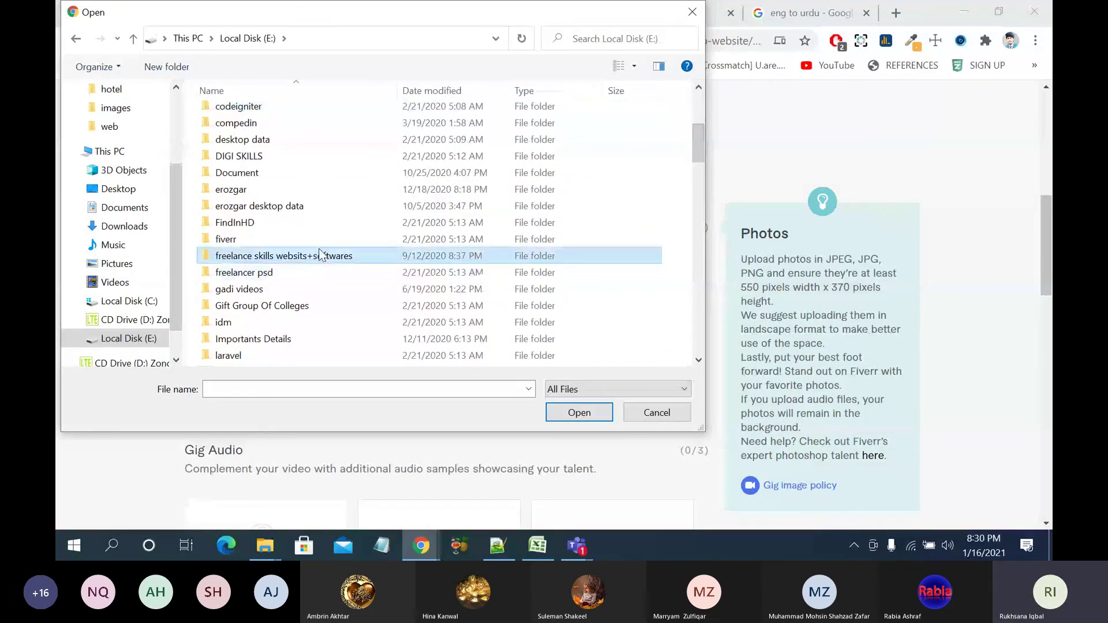
double_click(318, 239)
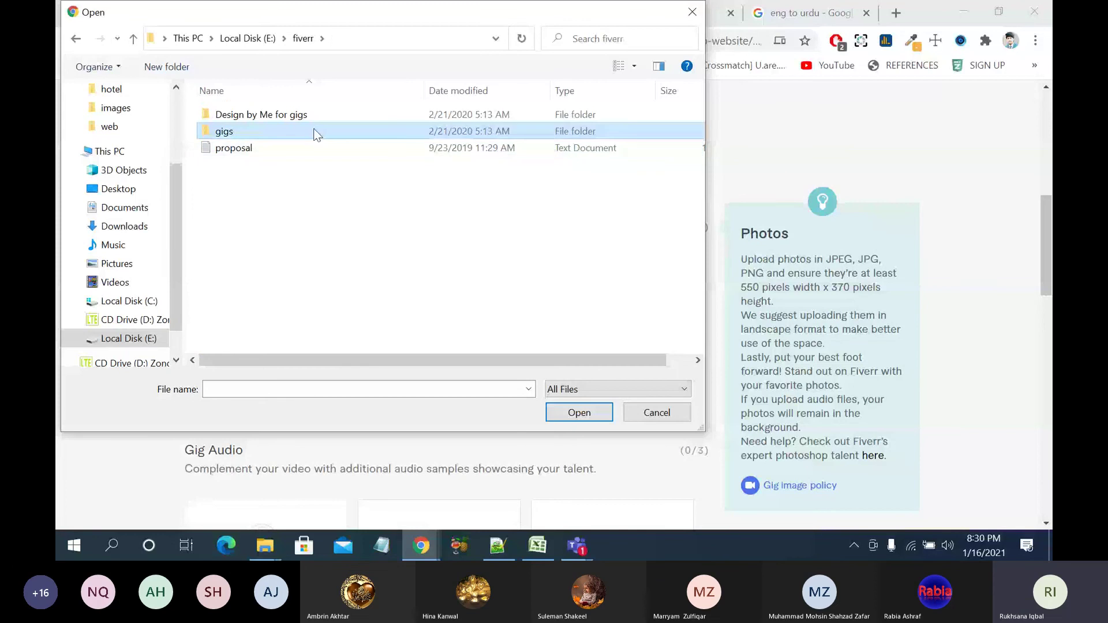
double_click(317, 133)
Step: Upload the "website design" image as the first gig photo
scroll(341, 315, "down", 3)
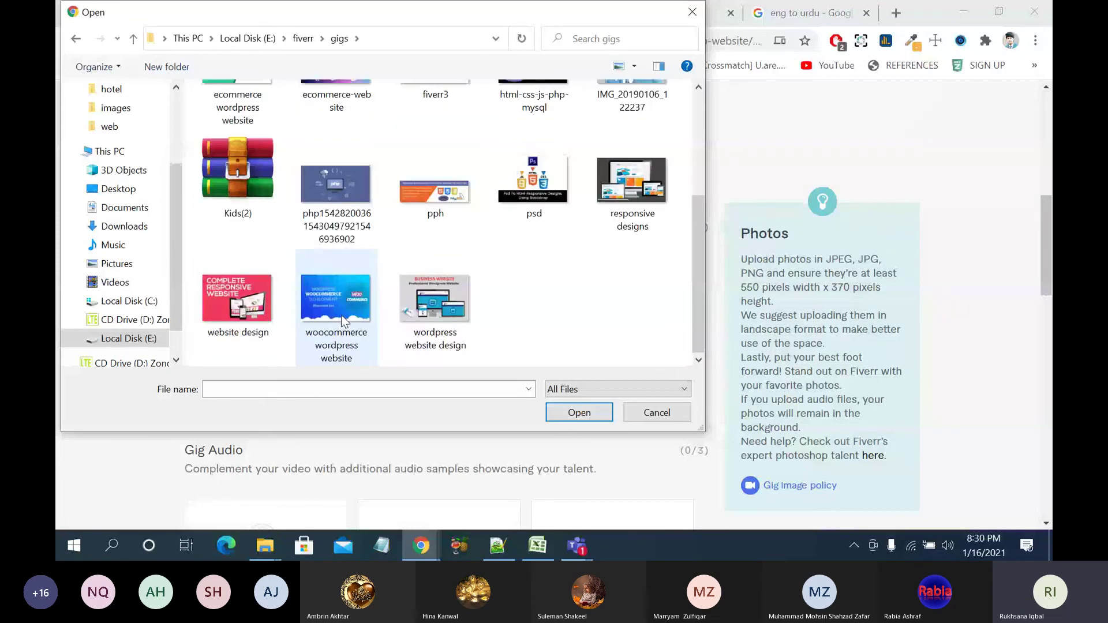
left_click(213, 315)
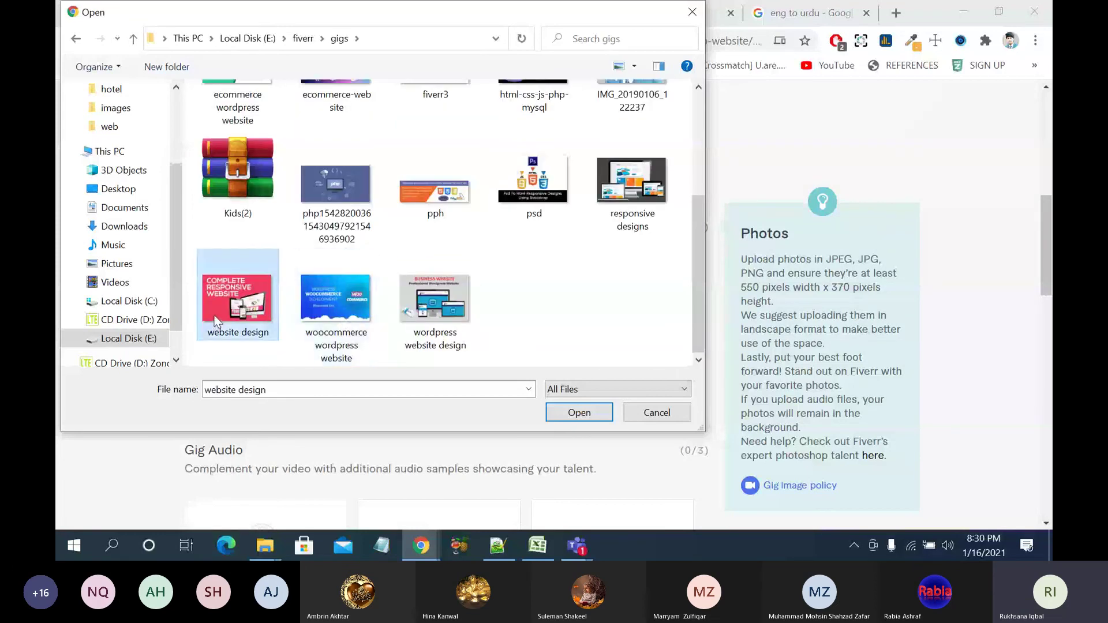
left_click(578, 412)
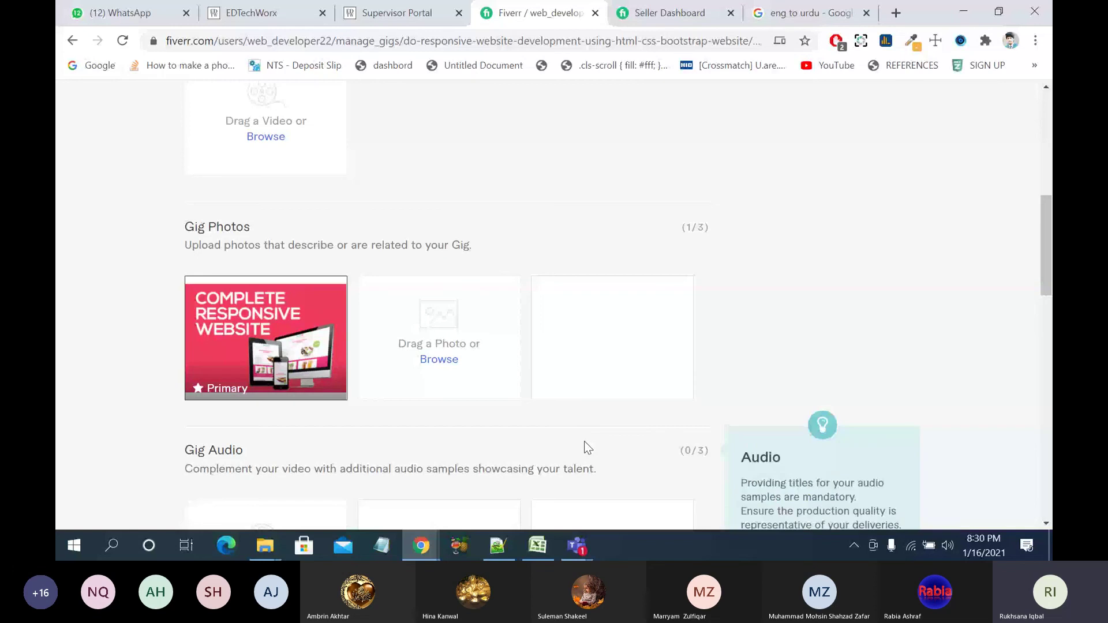
Step: Save the gallery without audio or PDFs, then publish the gig and finish the publishing wizard
scroll(584, 441, "down", 8)
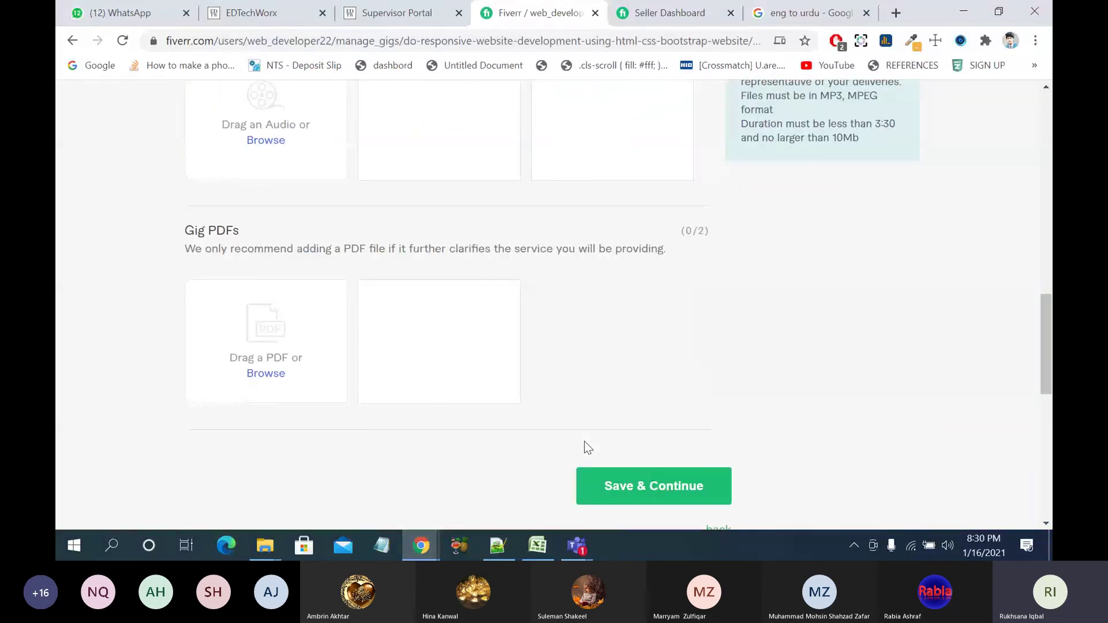
left_click(622, 448)
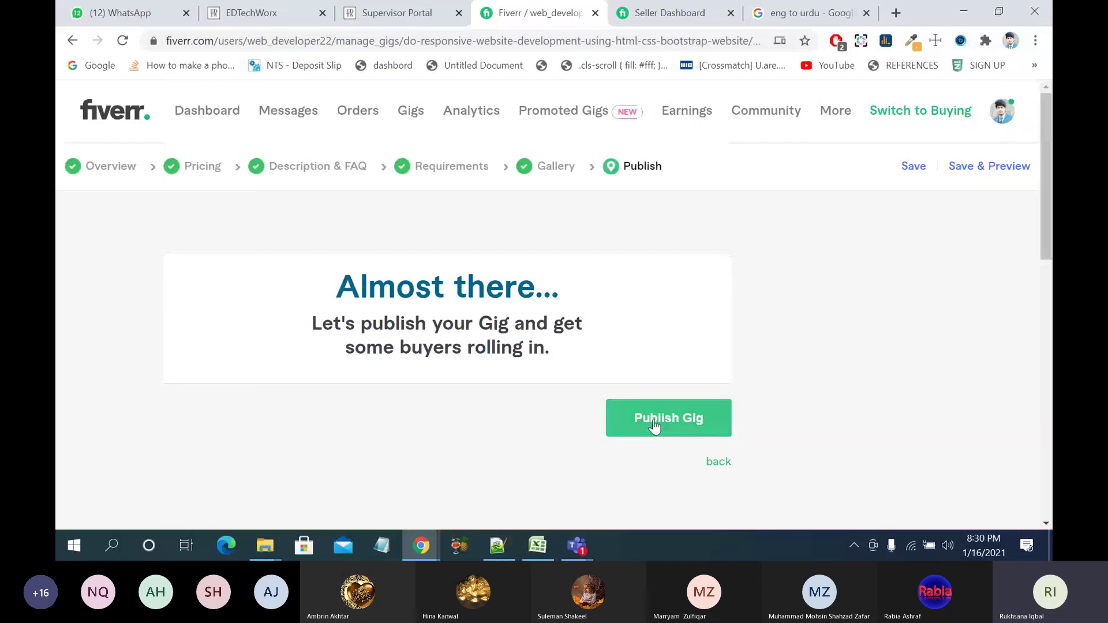
left_click(683, 428)
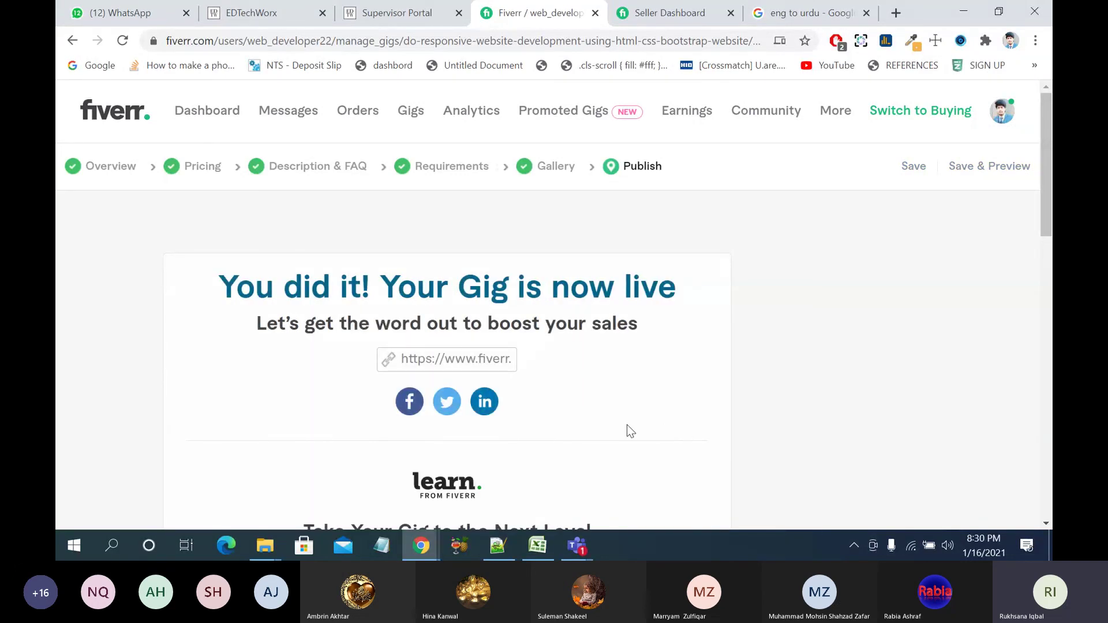
scroll(532, 394, "down", 6)
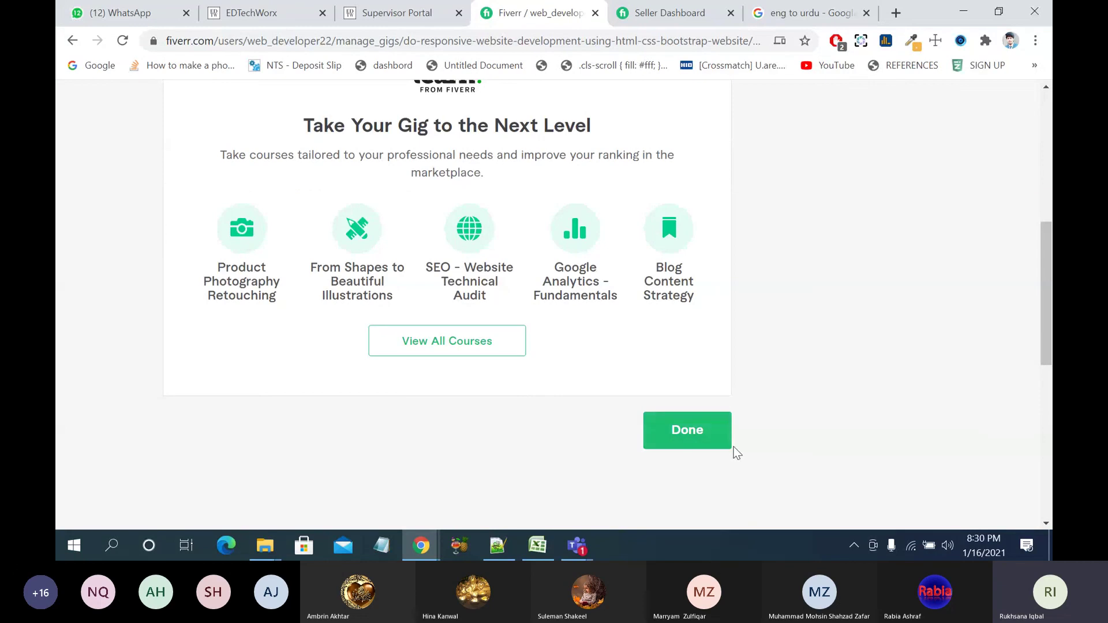
left_click(716, 439)
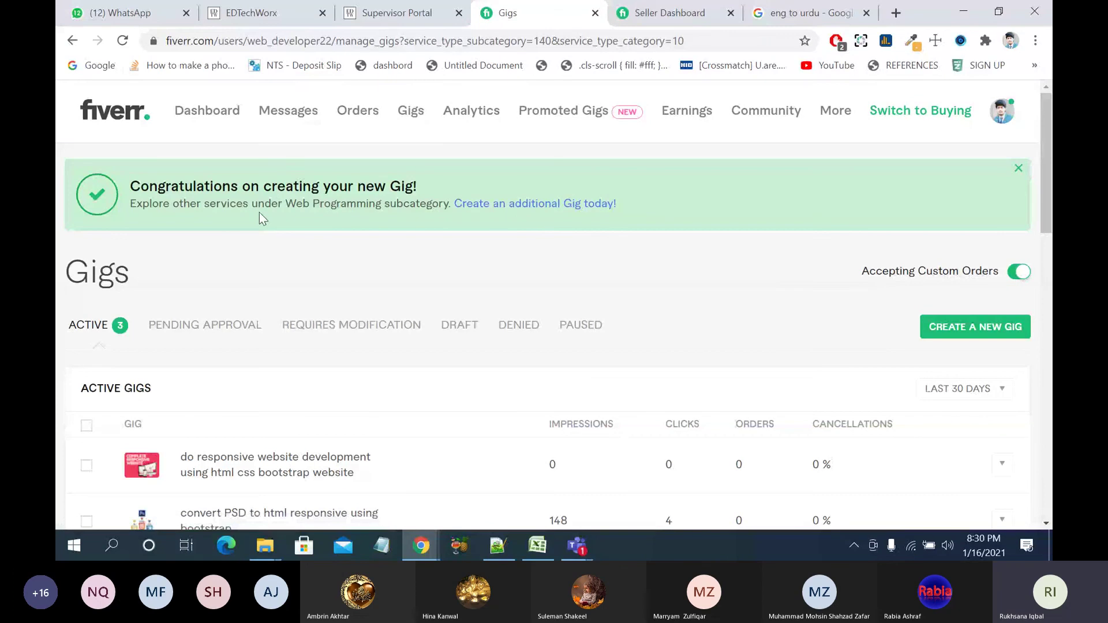
Step: Look over the active gigs list and open the form for creating an additional gig
scroll(589, 252, "down", 5)
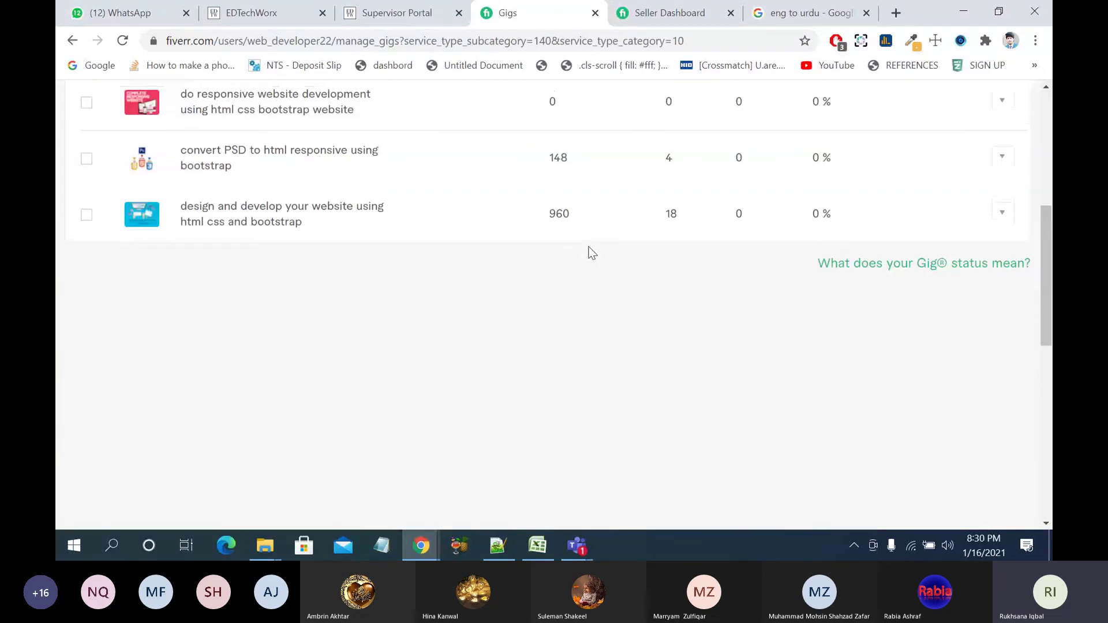
scroll(589, 252, "up", 5)
left_click(604, 204)
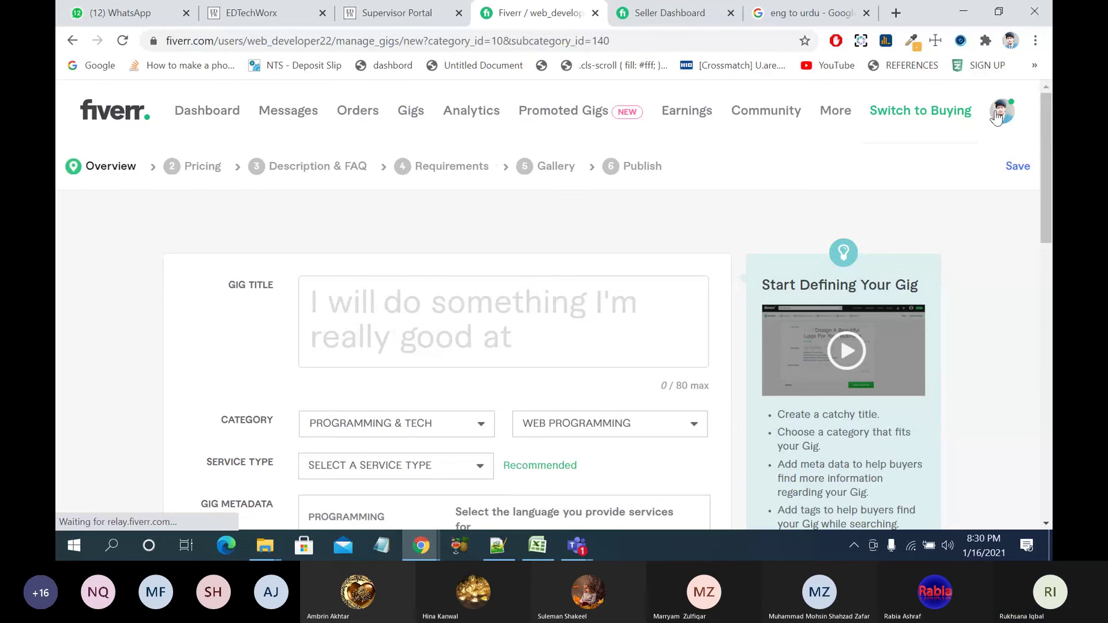
Step: Open the seller's own profile and view its active gigs
left_click(1000, 112)
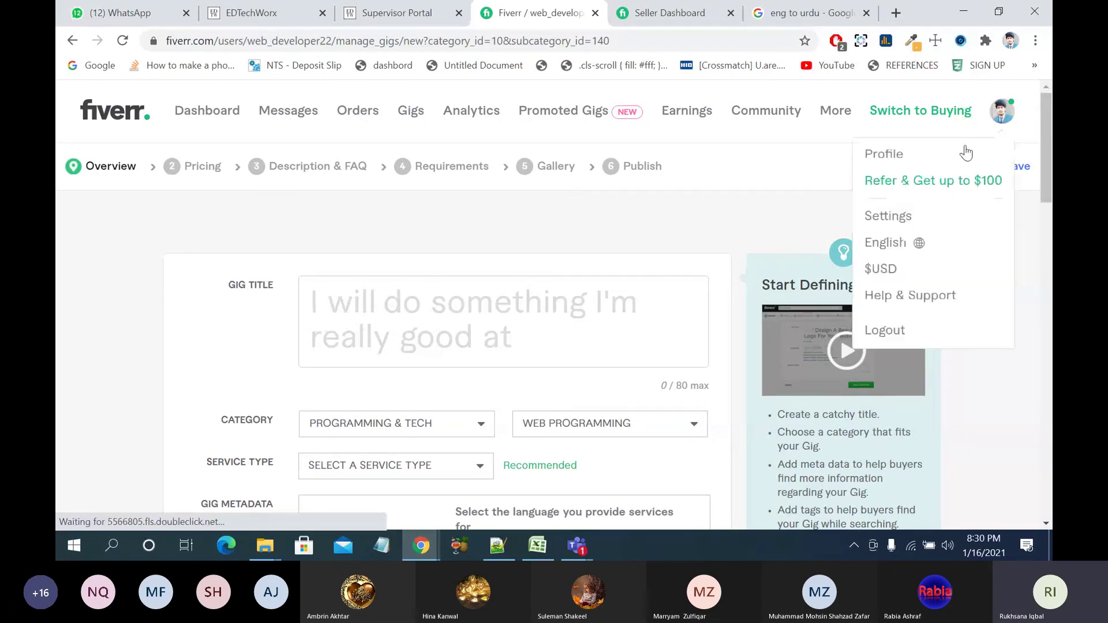
left_click(896, 164)
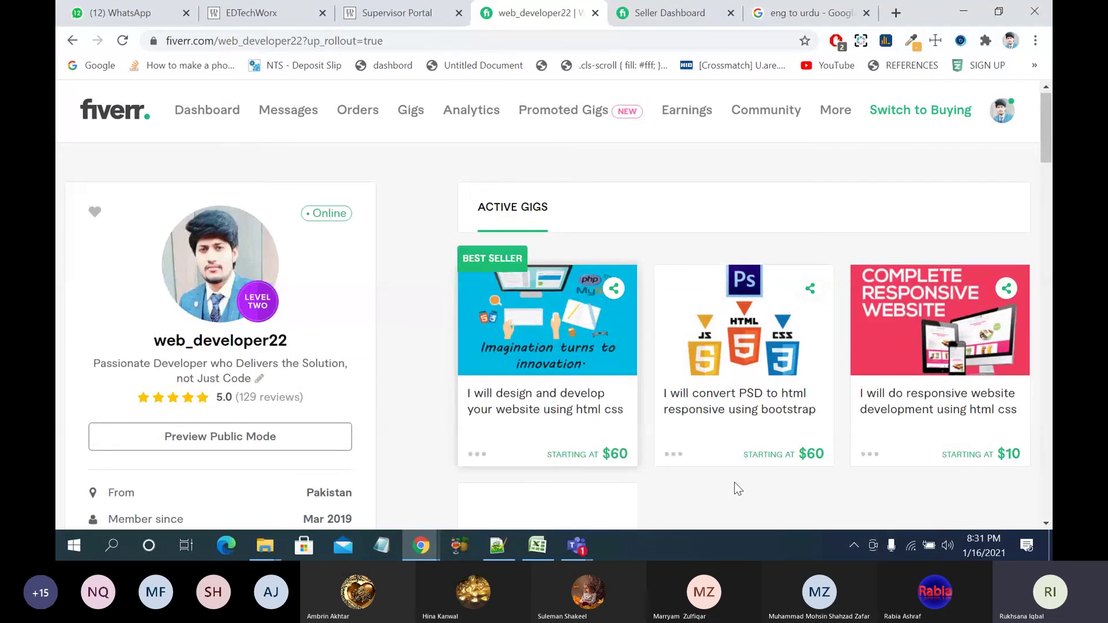
scroll(736, 488, "down", 1)
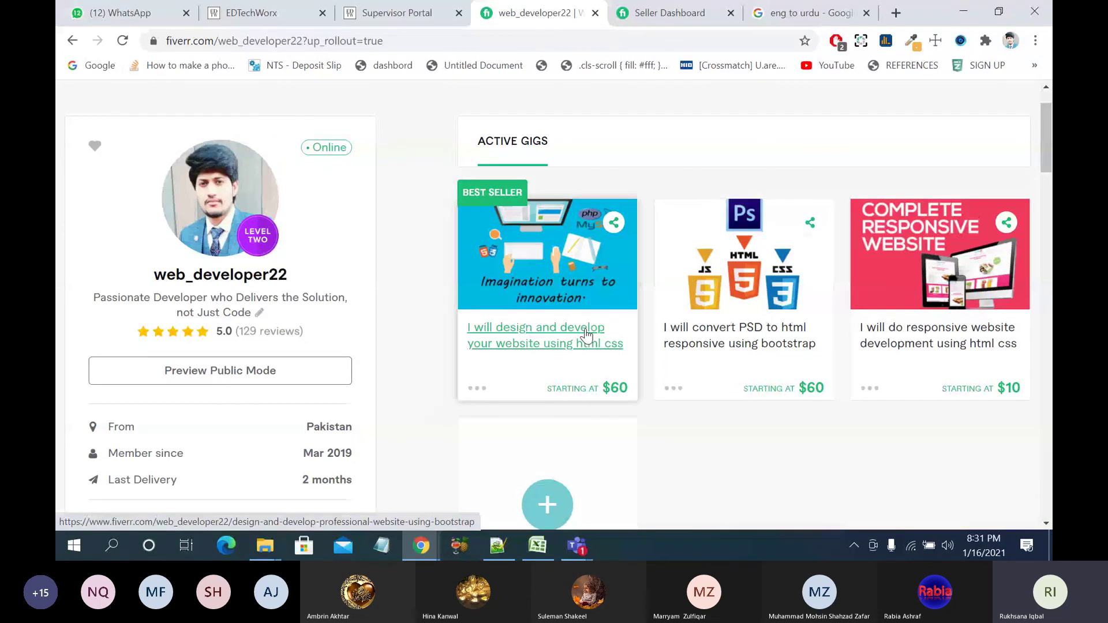
Step: Open the "convert PSD to html responsive using bootstrap" gig and read through its description down to the reviews
left_click(740, 327)
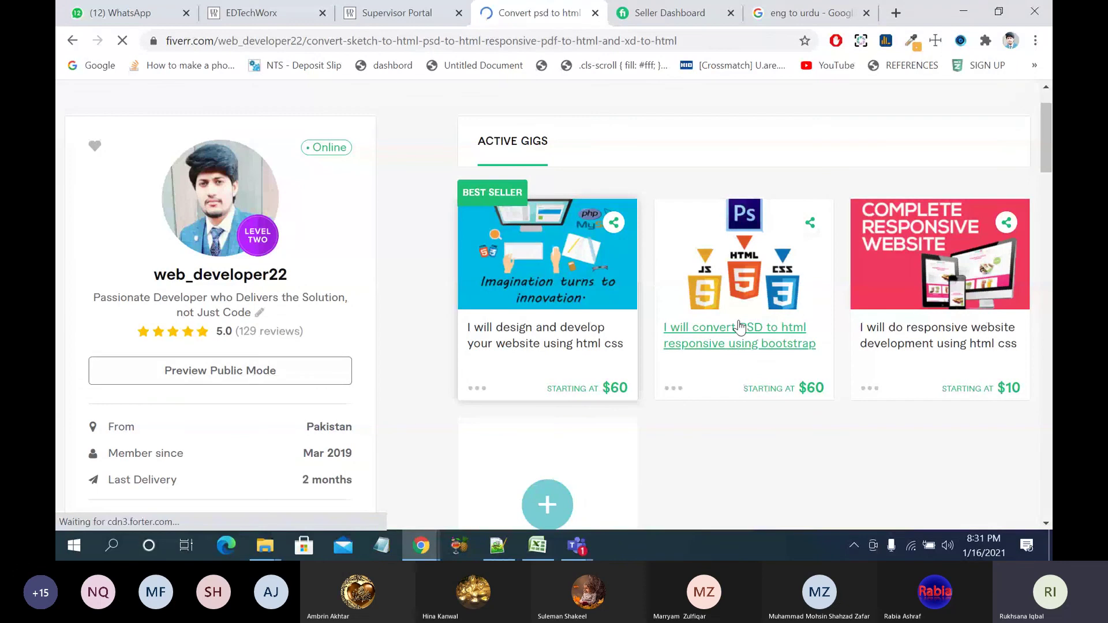
scroll(740, 326, "down", 10)
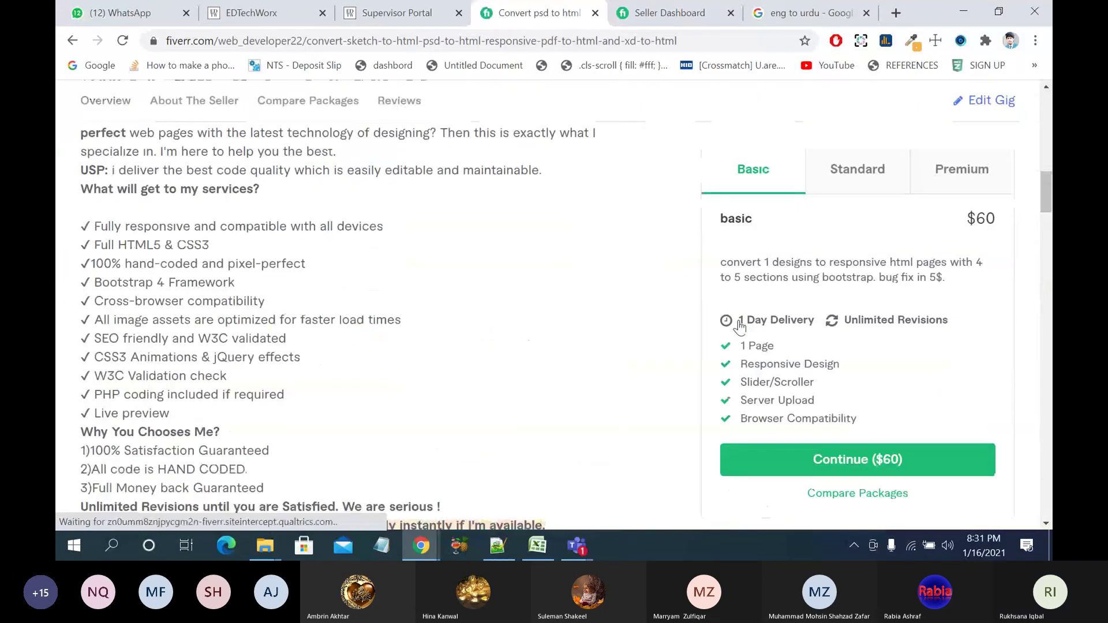
scroll(740, 327, "down", 15)
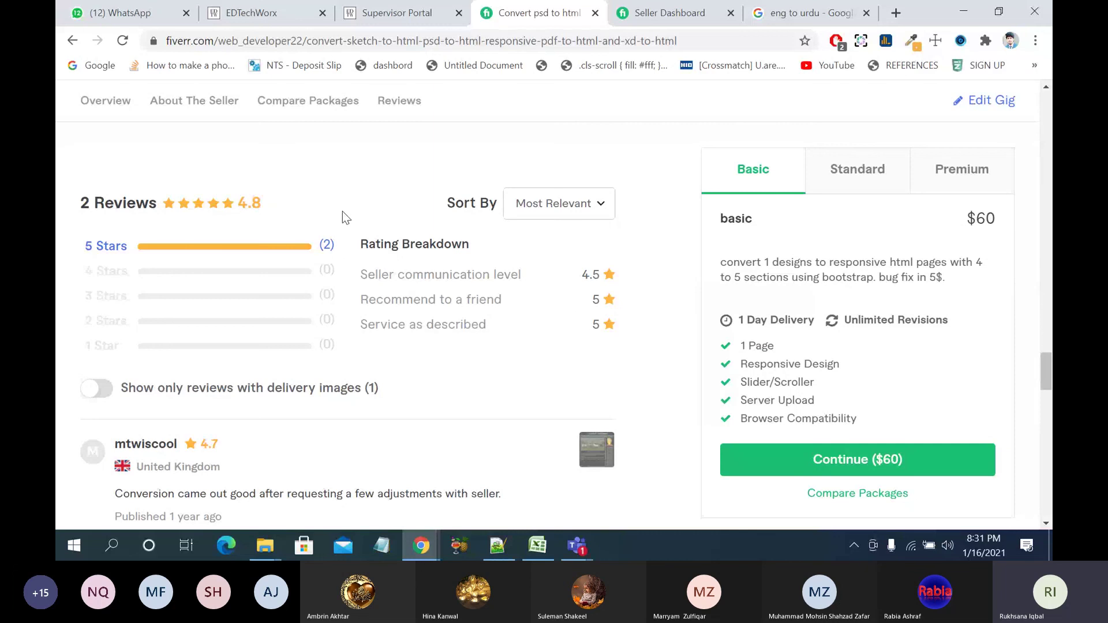
Step: Examine the PSD to HTML gig's star ratings, rating breakdown and buyer reviews, ending back at the gig's title
left_click(326, 248)
left_click(326, 248)
scroll(340, 384, "down", 8)
scroll(340, 383, "up", 4)
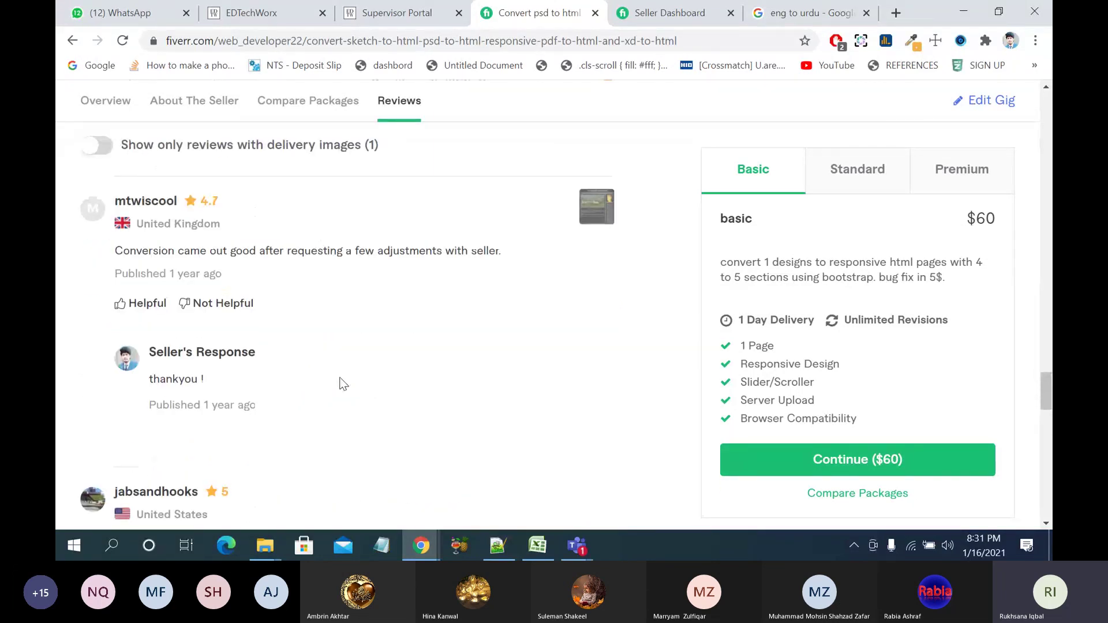
scroll(247, 248, "up", 5)
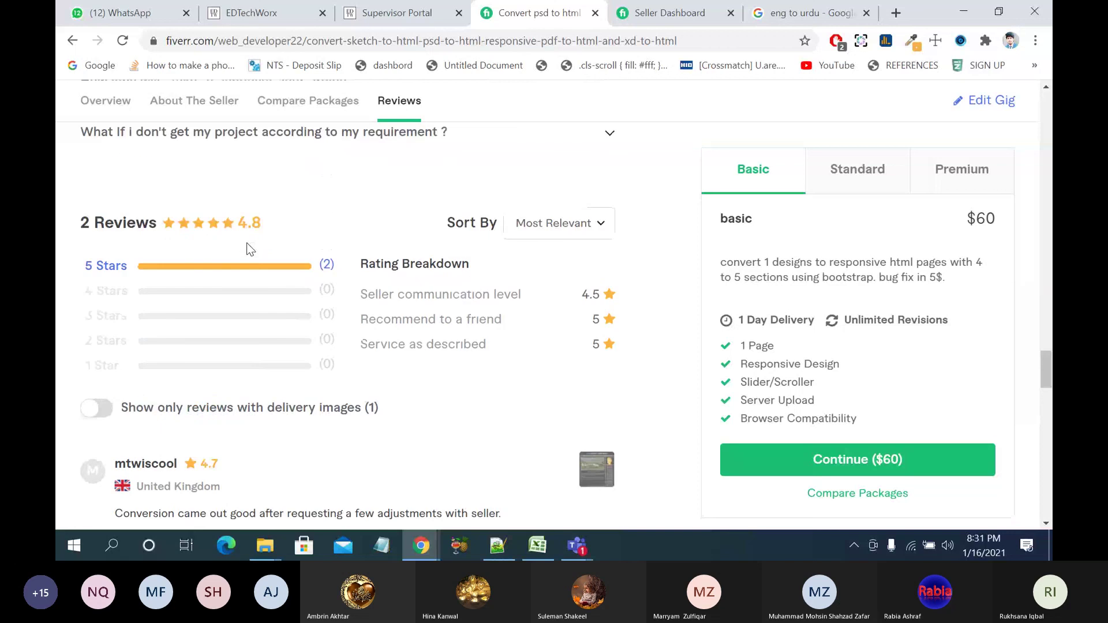
scroll(247, 248, "up", 3)
scroll(247, 248, "down", 1)
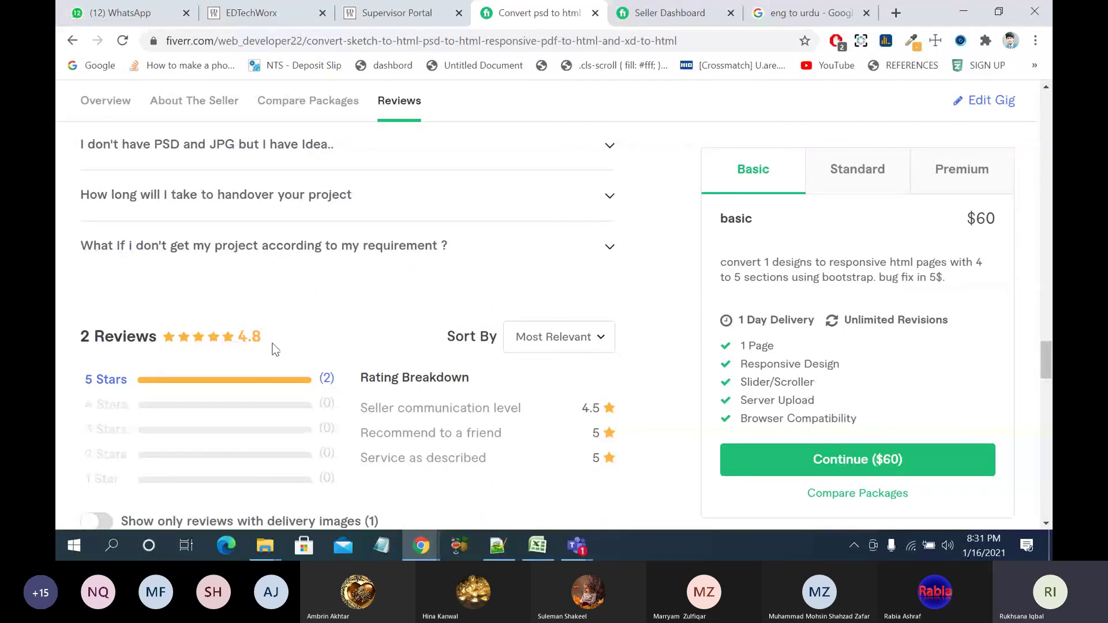
scroll(250, 341, "up", 15)
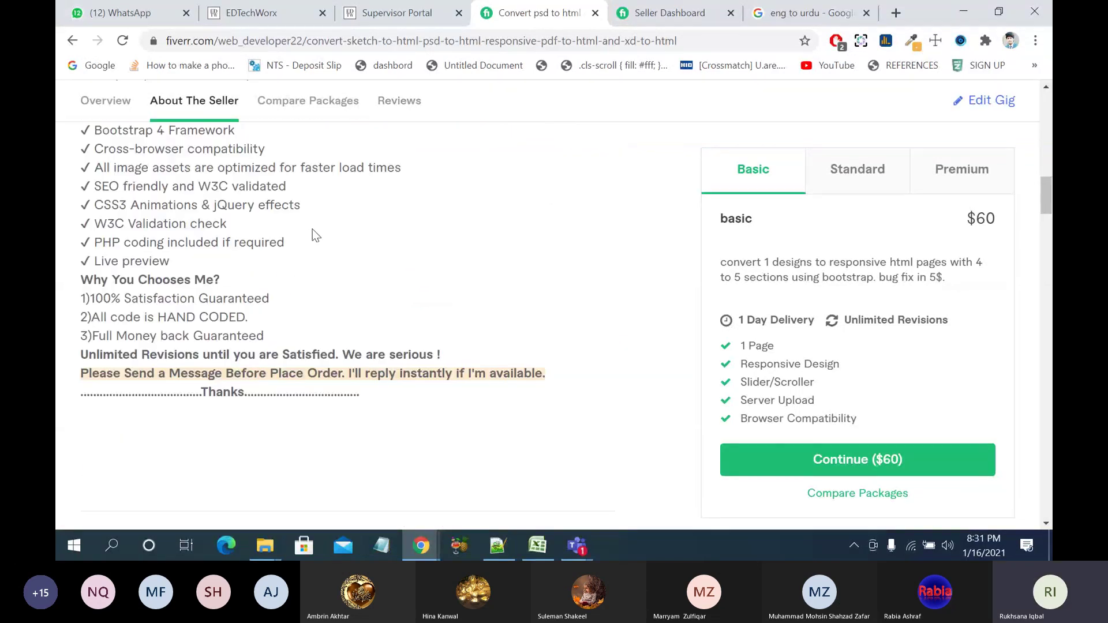
scroll(597, 165, "up", 10)
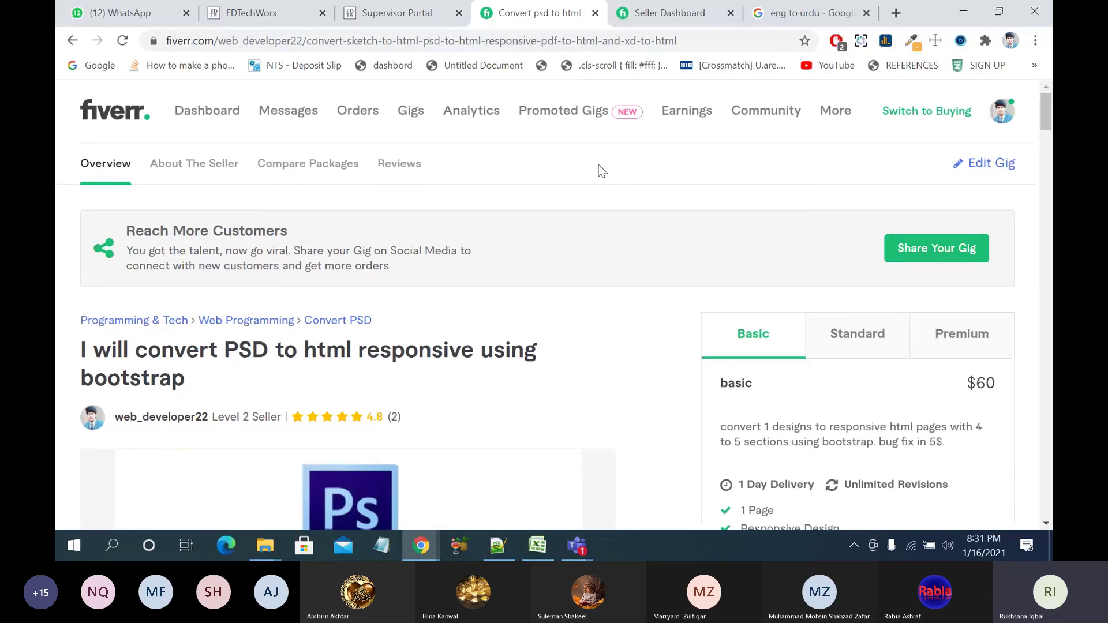
Step: Glance at the Seller Dashboard and return from the PSD to HTML gig to the profile's active gigs
left_click(698, 8)
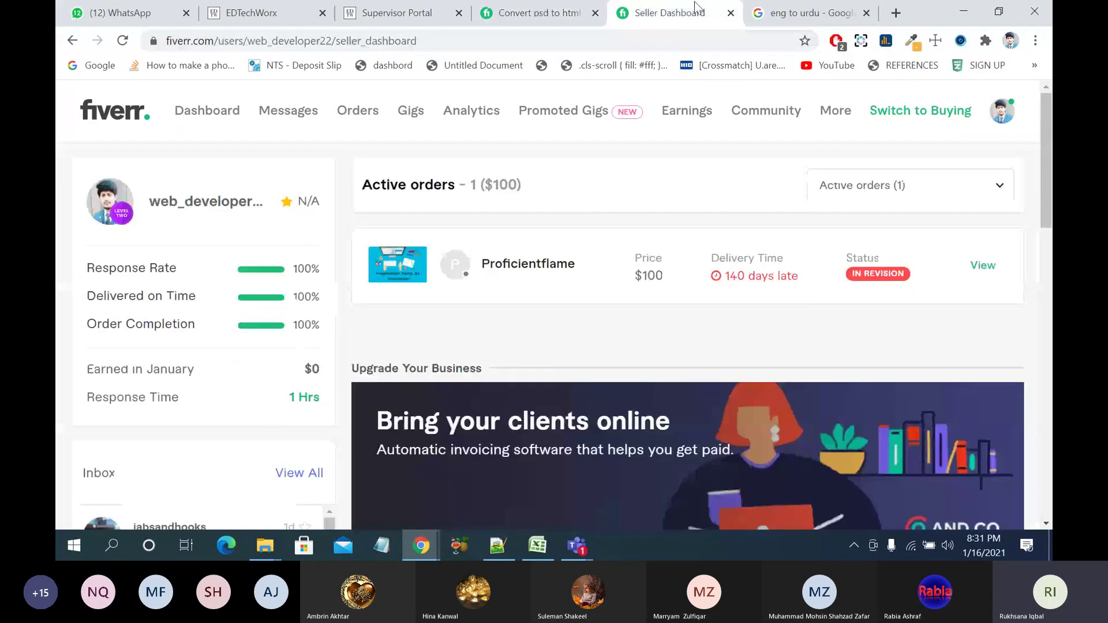
left_click(586, 8)
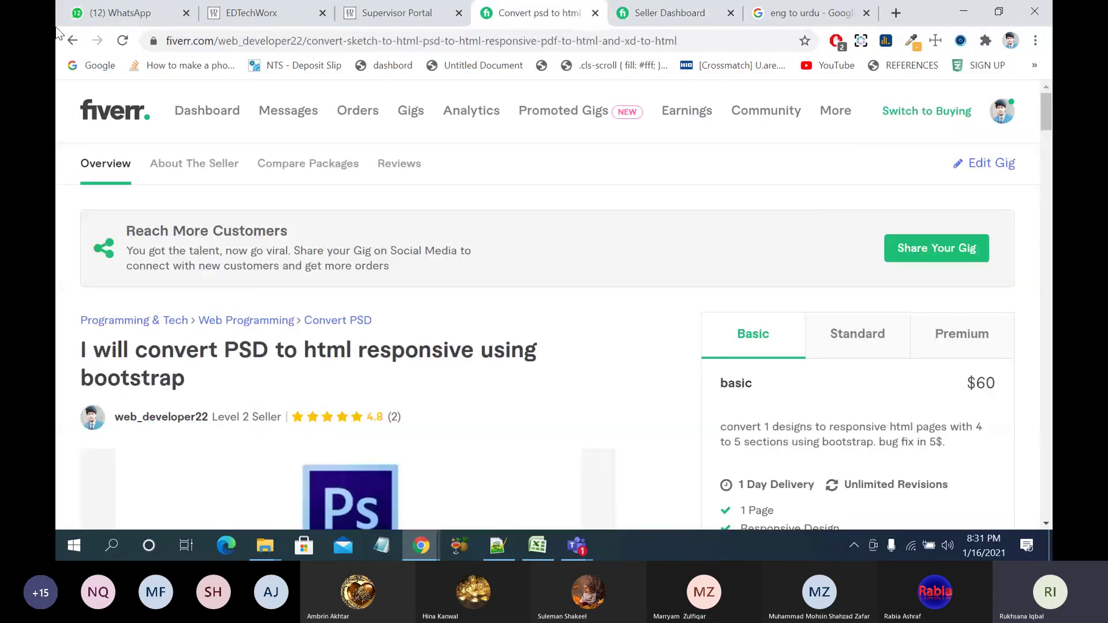
left_click(72, 40)
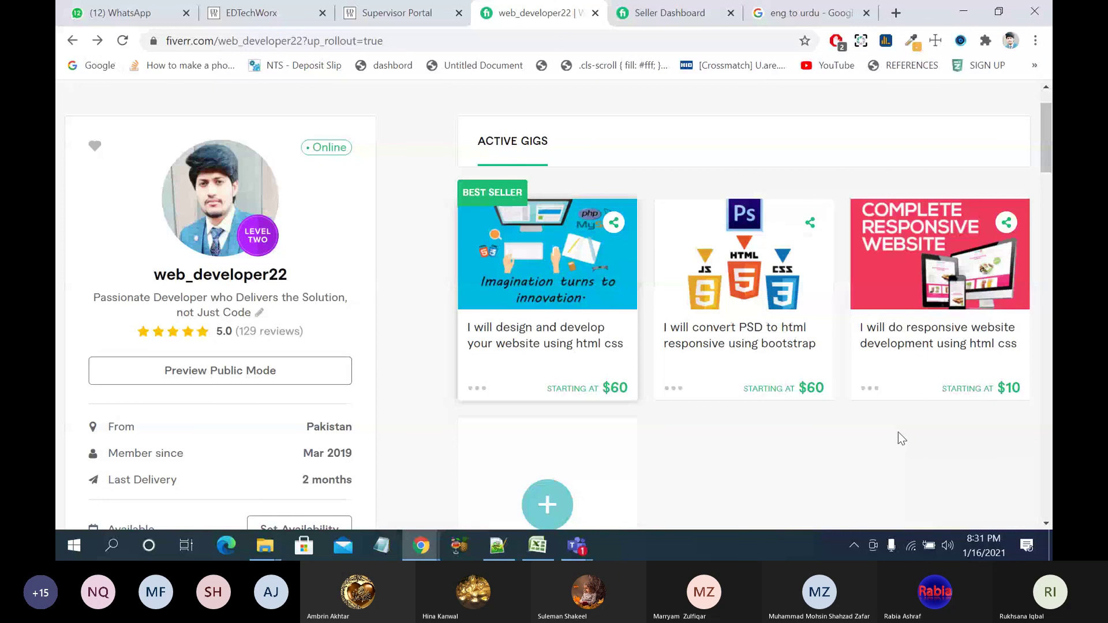
Step: Switch to Notepad++ and clear the gig description notes from the "new 1" document
left_click(506, 543)
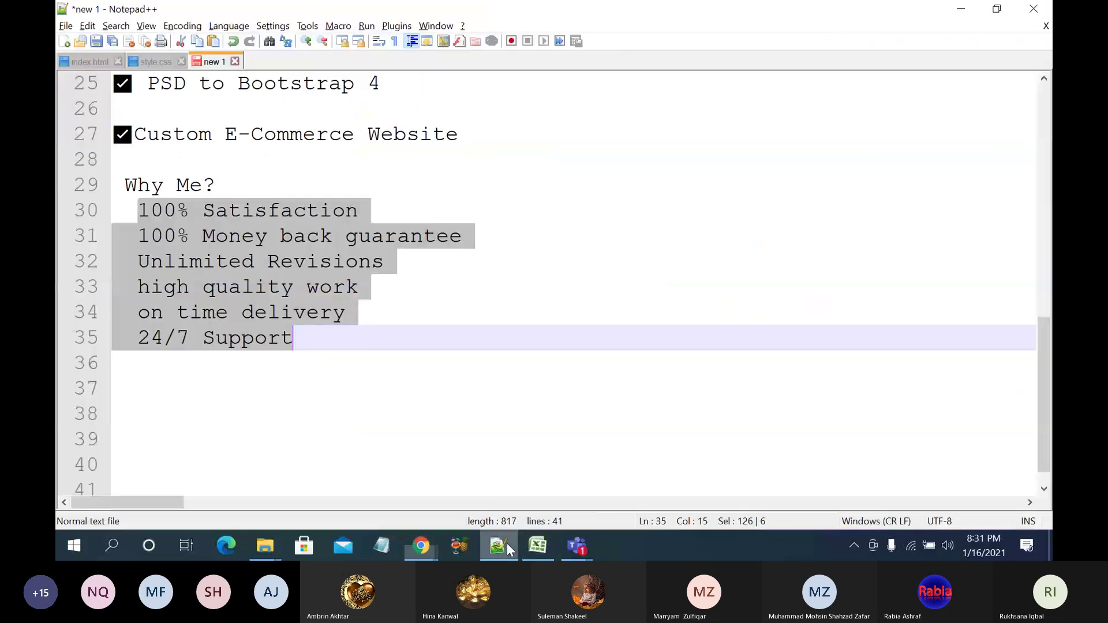
left_click(757, 406)
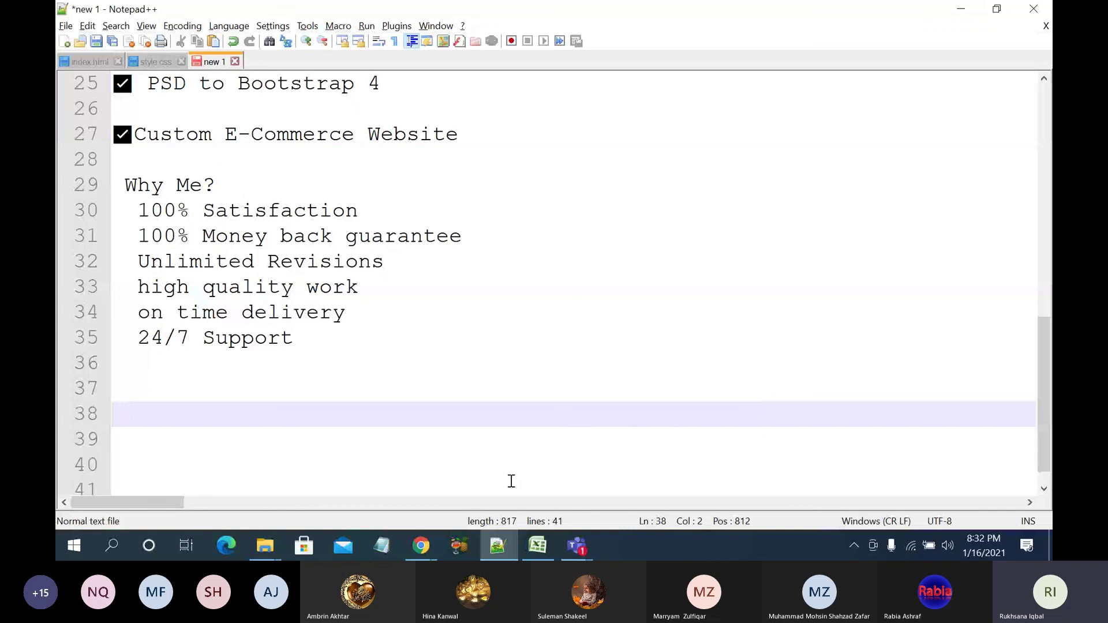
left_click(424, 543)
left_click(764, 418)
left_click(502, 352)
left_click_drag(502, 351, 116, 63)
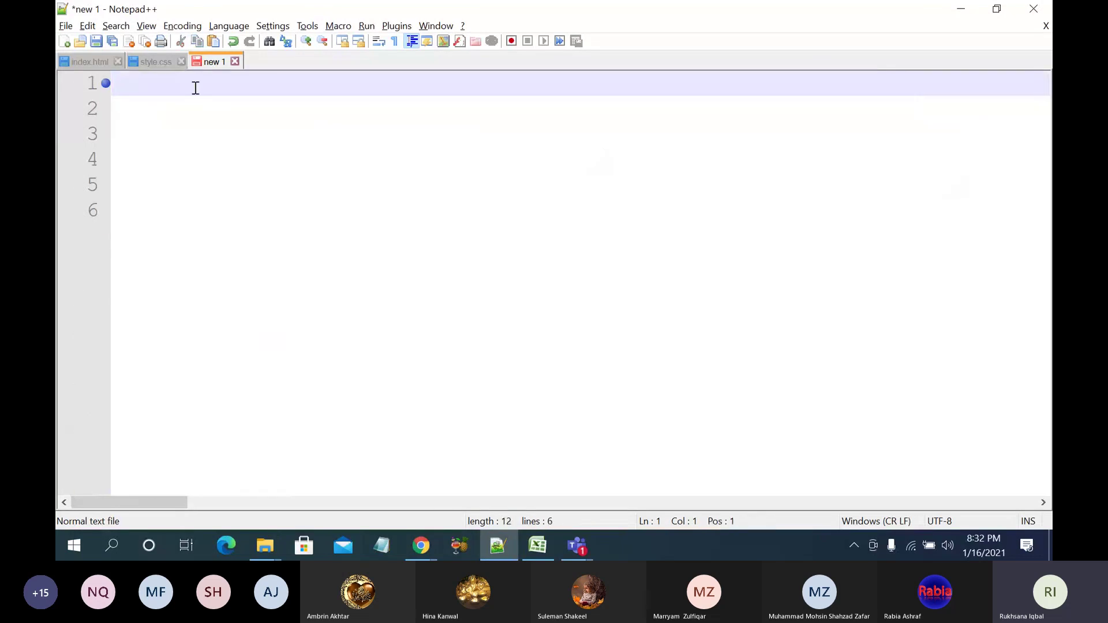
Step: Close Notepad++, open the "do responsive website development using html css" gig from the active gigs and read through its description
left_click(1033, 9)
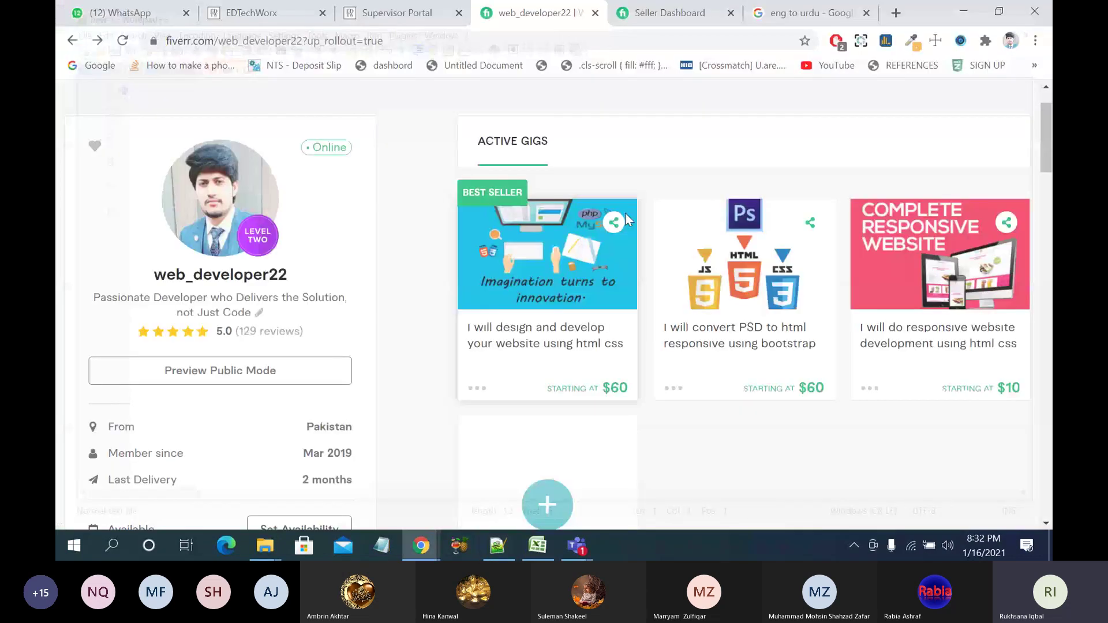
left_click(917, 345)
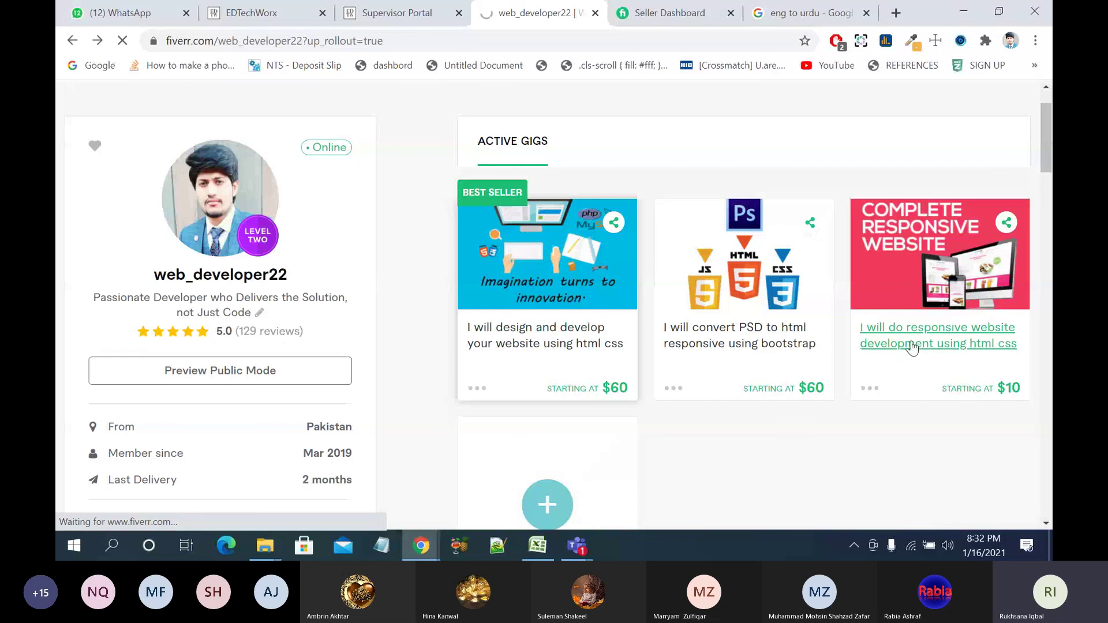
scroll(690, 324, "down", 5)
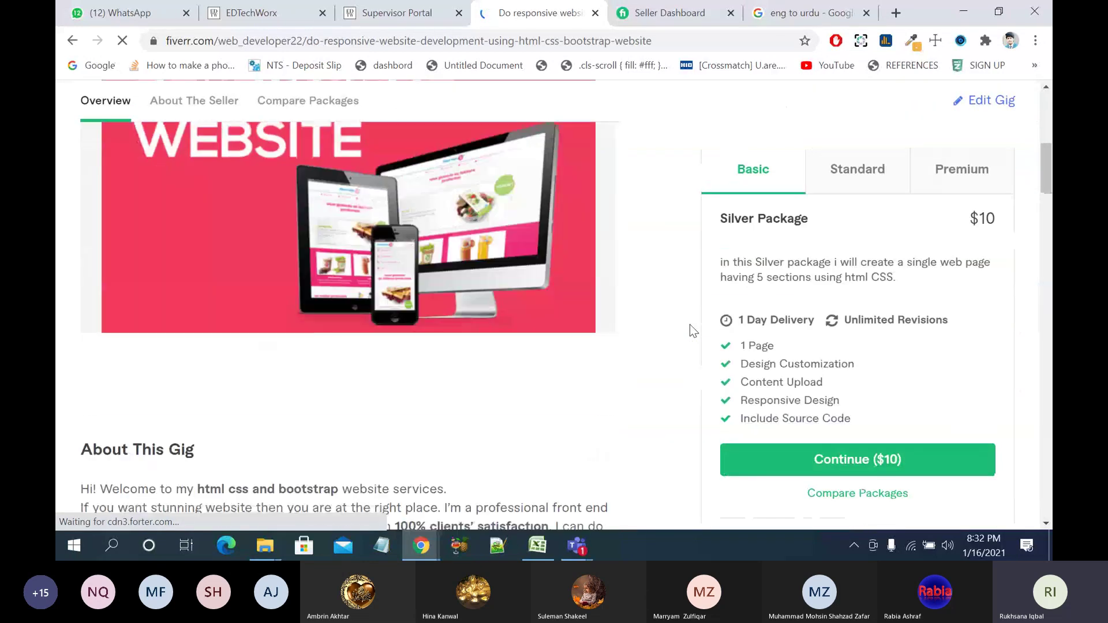
scroll(690, 325, "down", 15)
scroll(691, 324, "up", 6)
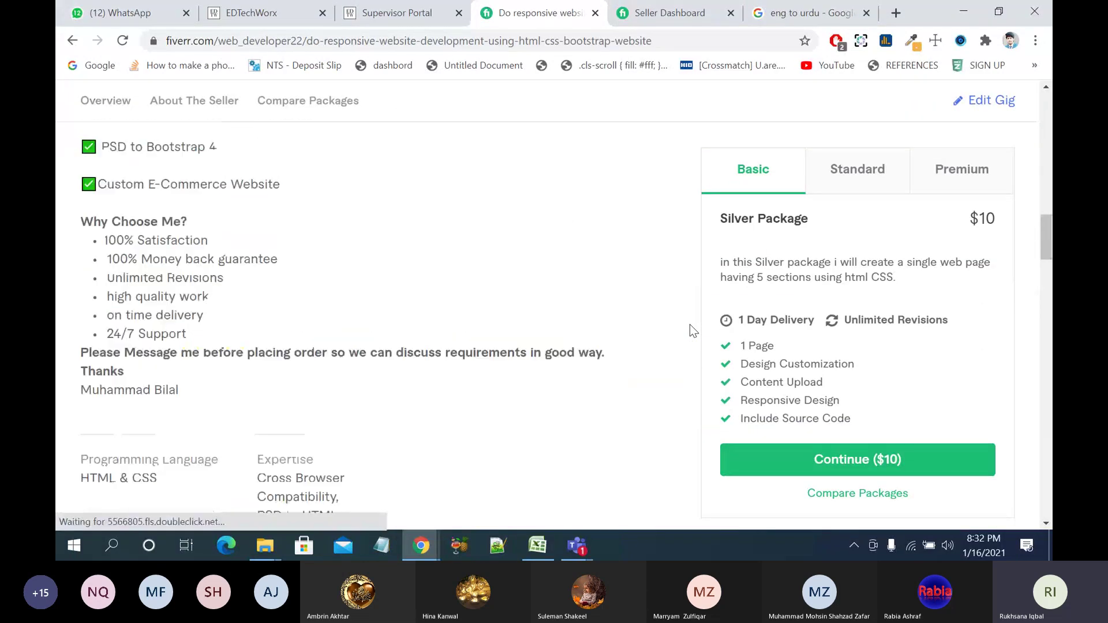
scroll(690, 324, "up", 9)
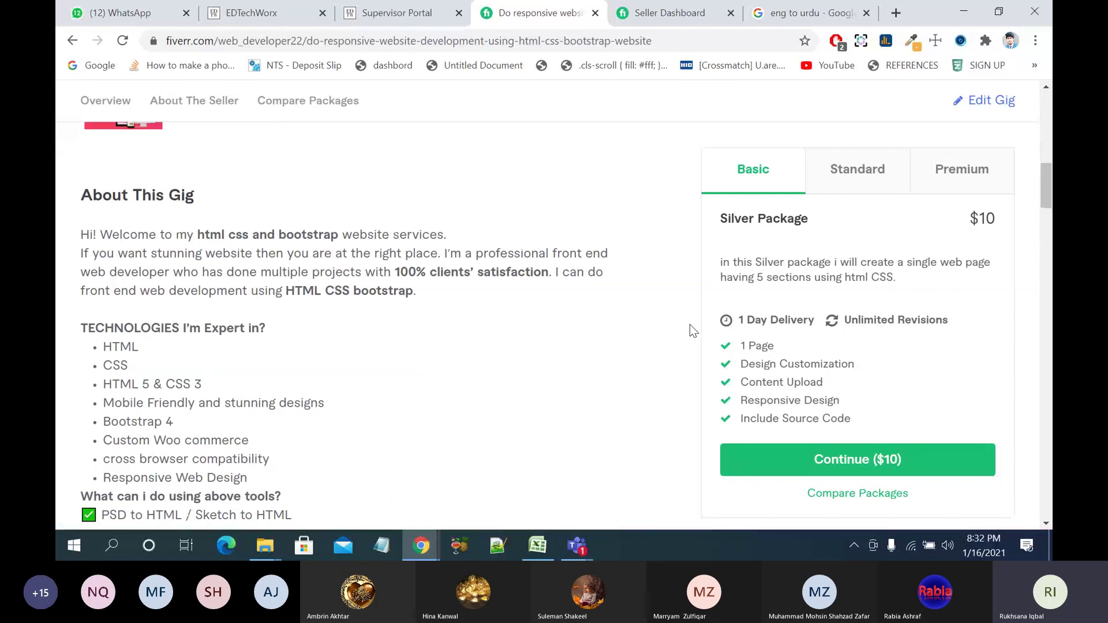
scroll(690, 324, "up", 7)
Step: Copy the responsive website gig's link and send it to the "Erozgar Tech(Official)" group on WhatsApp Web
left_click(628, 45)
key("ctrl+c")
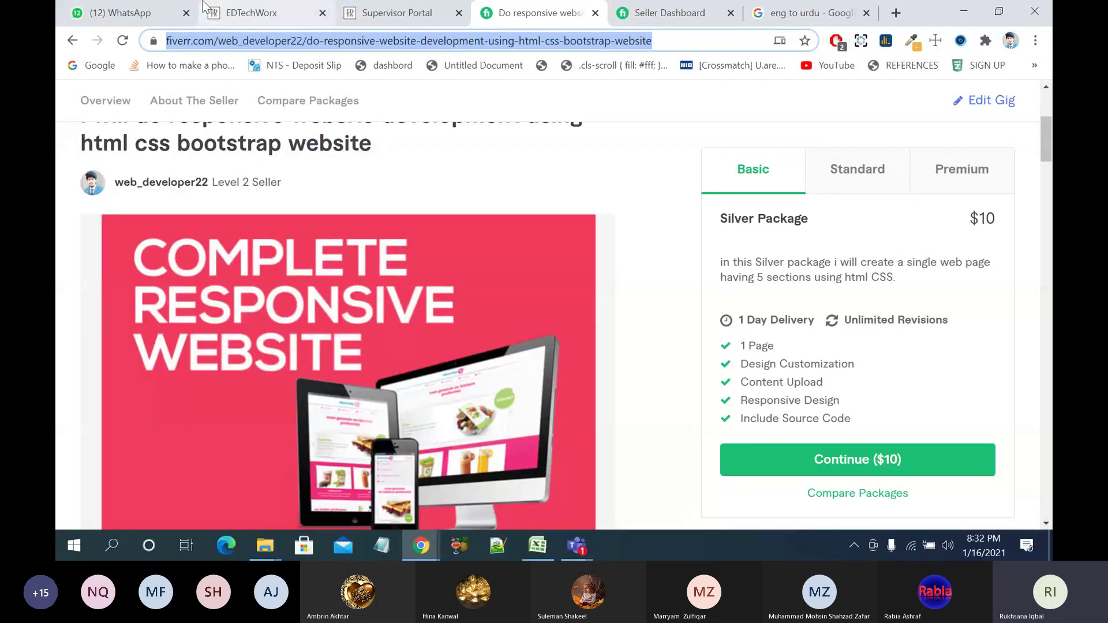
left_click(174, 13)
left_click(261, 136)
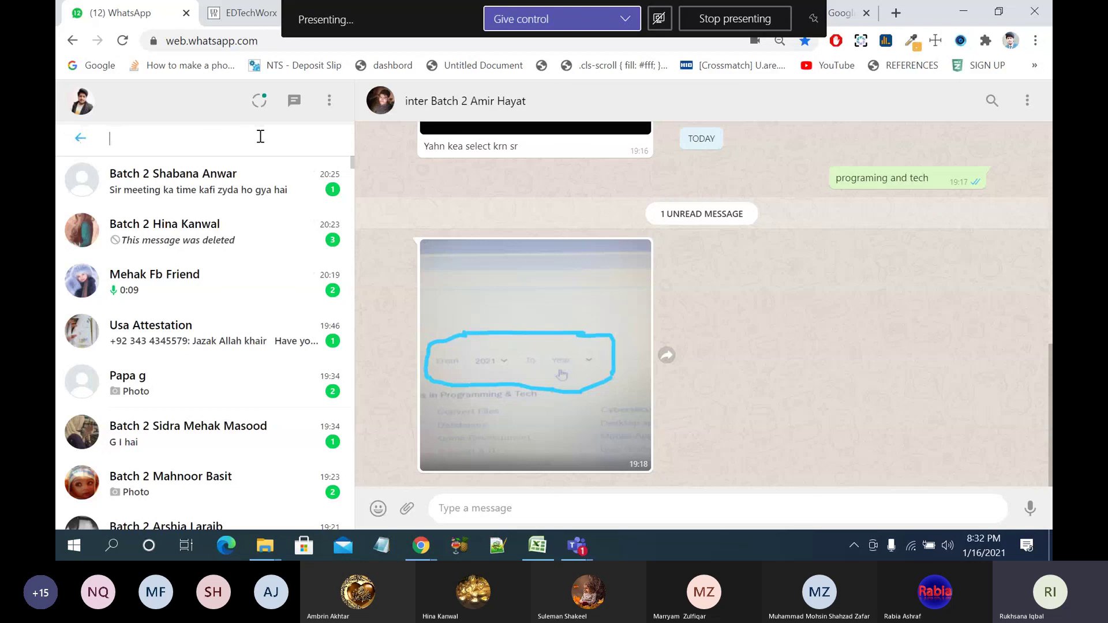
type("off")
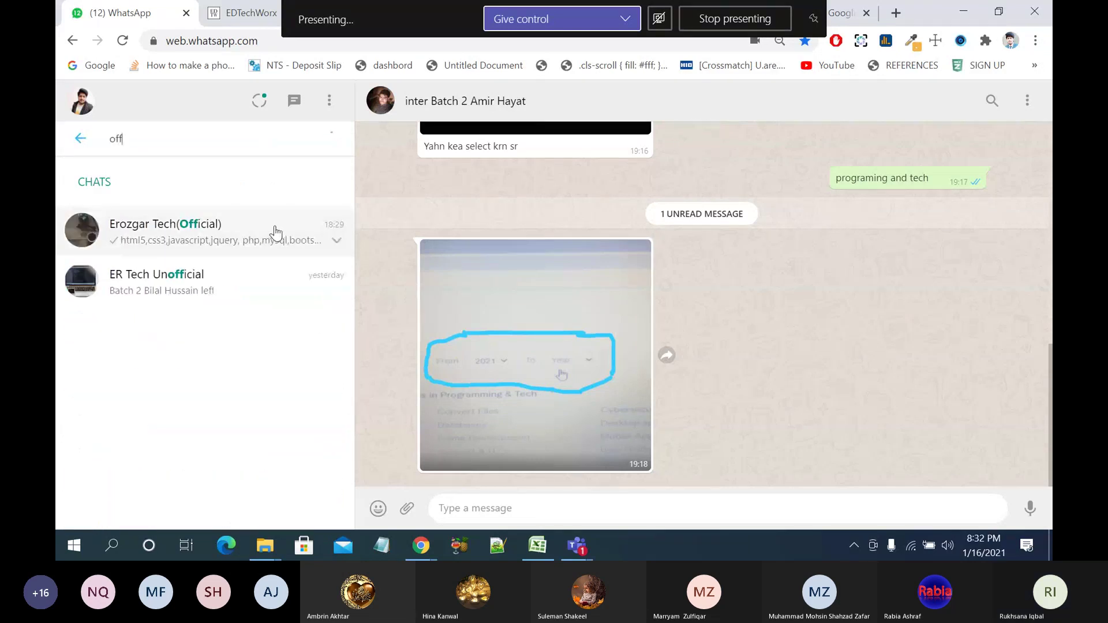
left_click(277, 231)
key("ctrl+v")
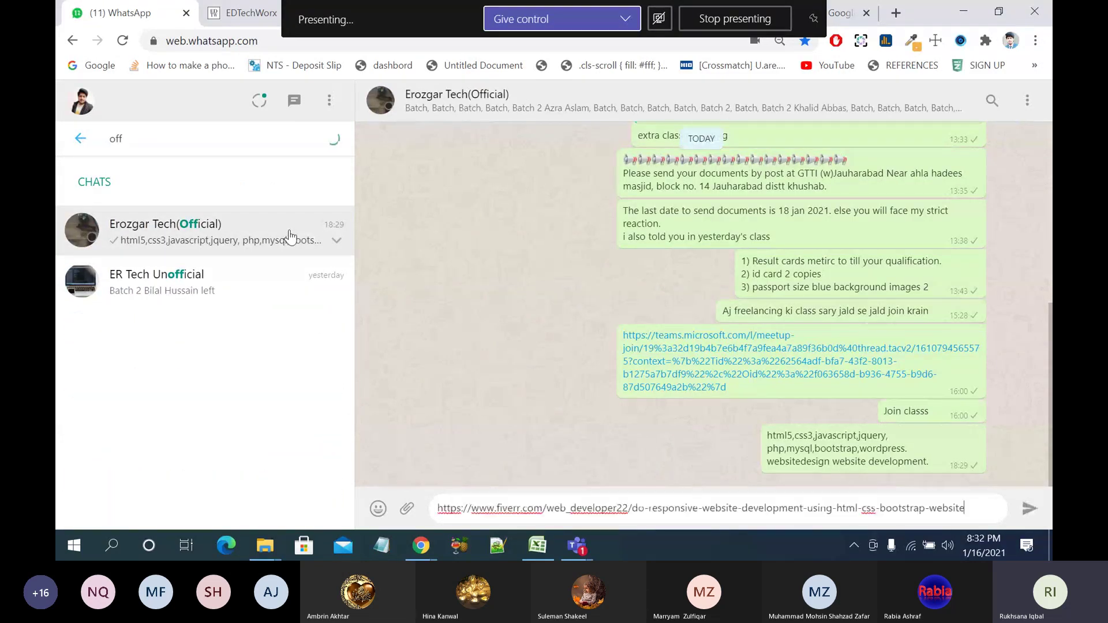
key("Return")
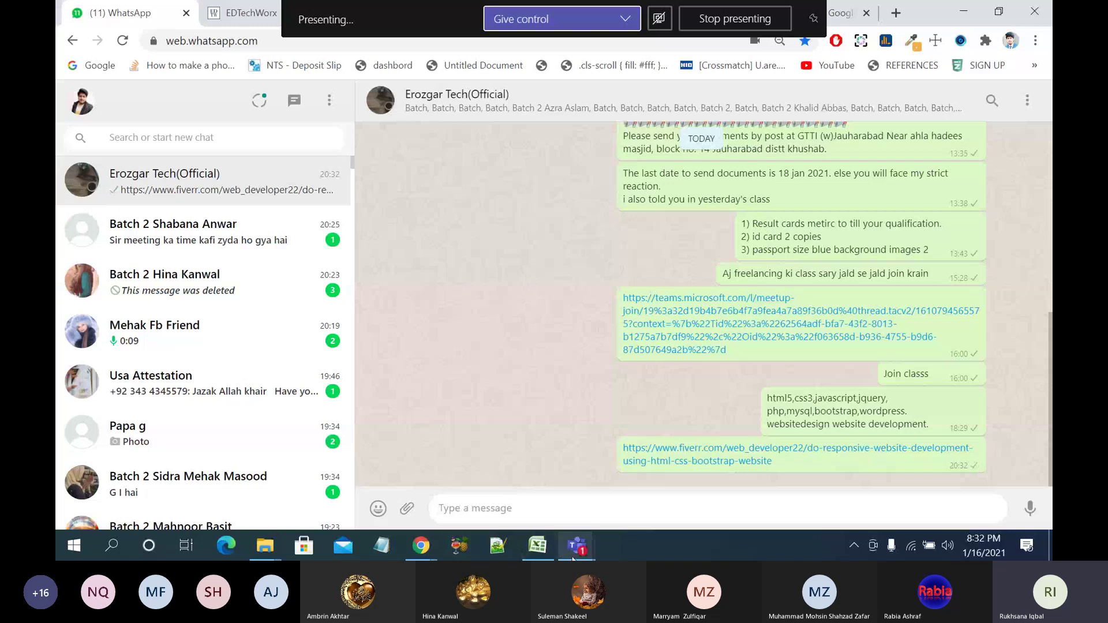
Step: Switch to the Microsoft Teams meeting window and open the meeting's additional actions to reach the recording controls
mouse_move(577, 551)
left_click(657, 439)
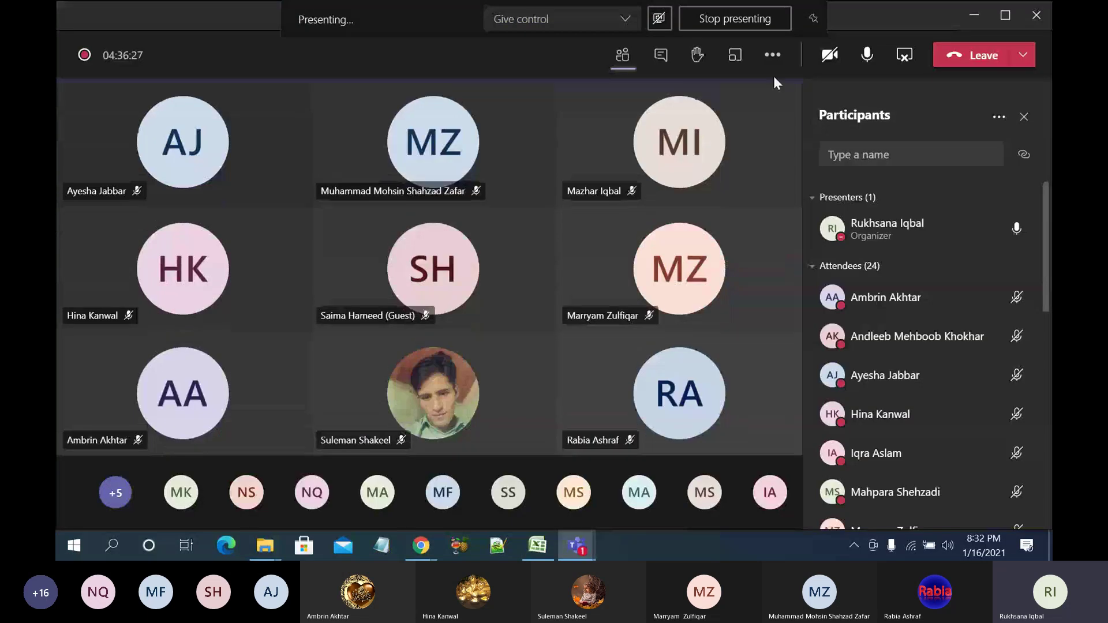
left_click(774, 64)
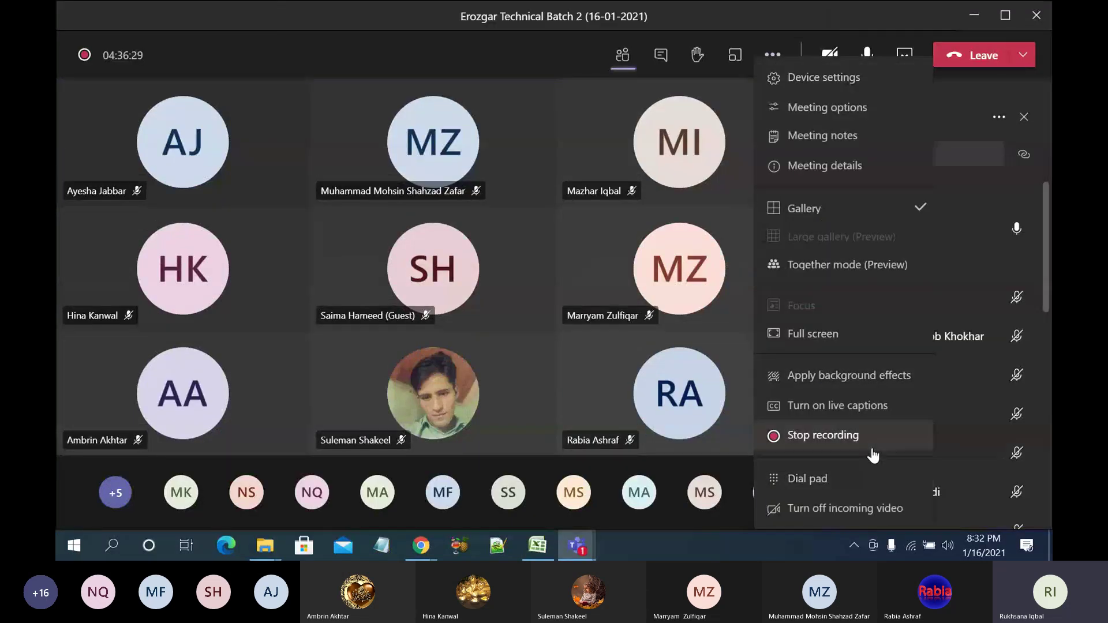